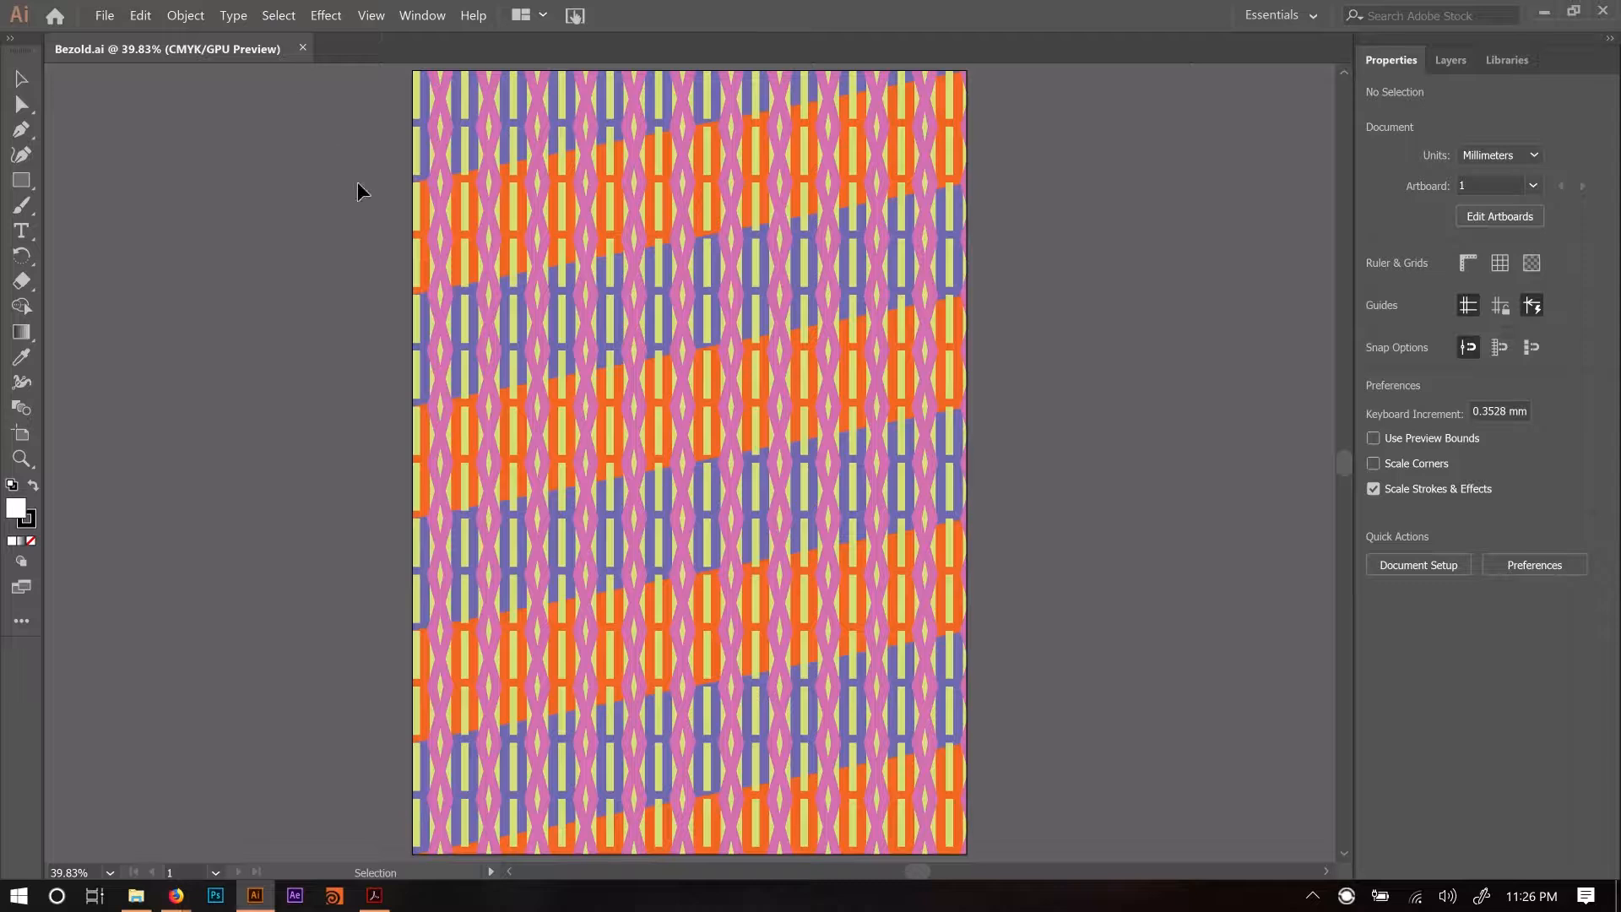
Create a new document from the A3 print preset, with its units set to millimetres.
click(103, 16)
click(143, 39)
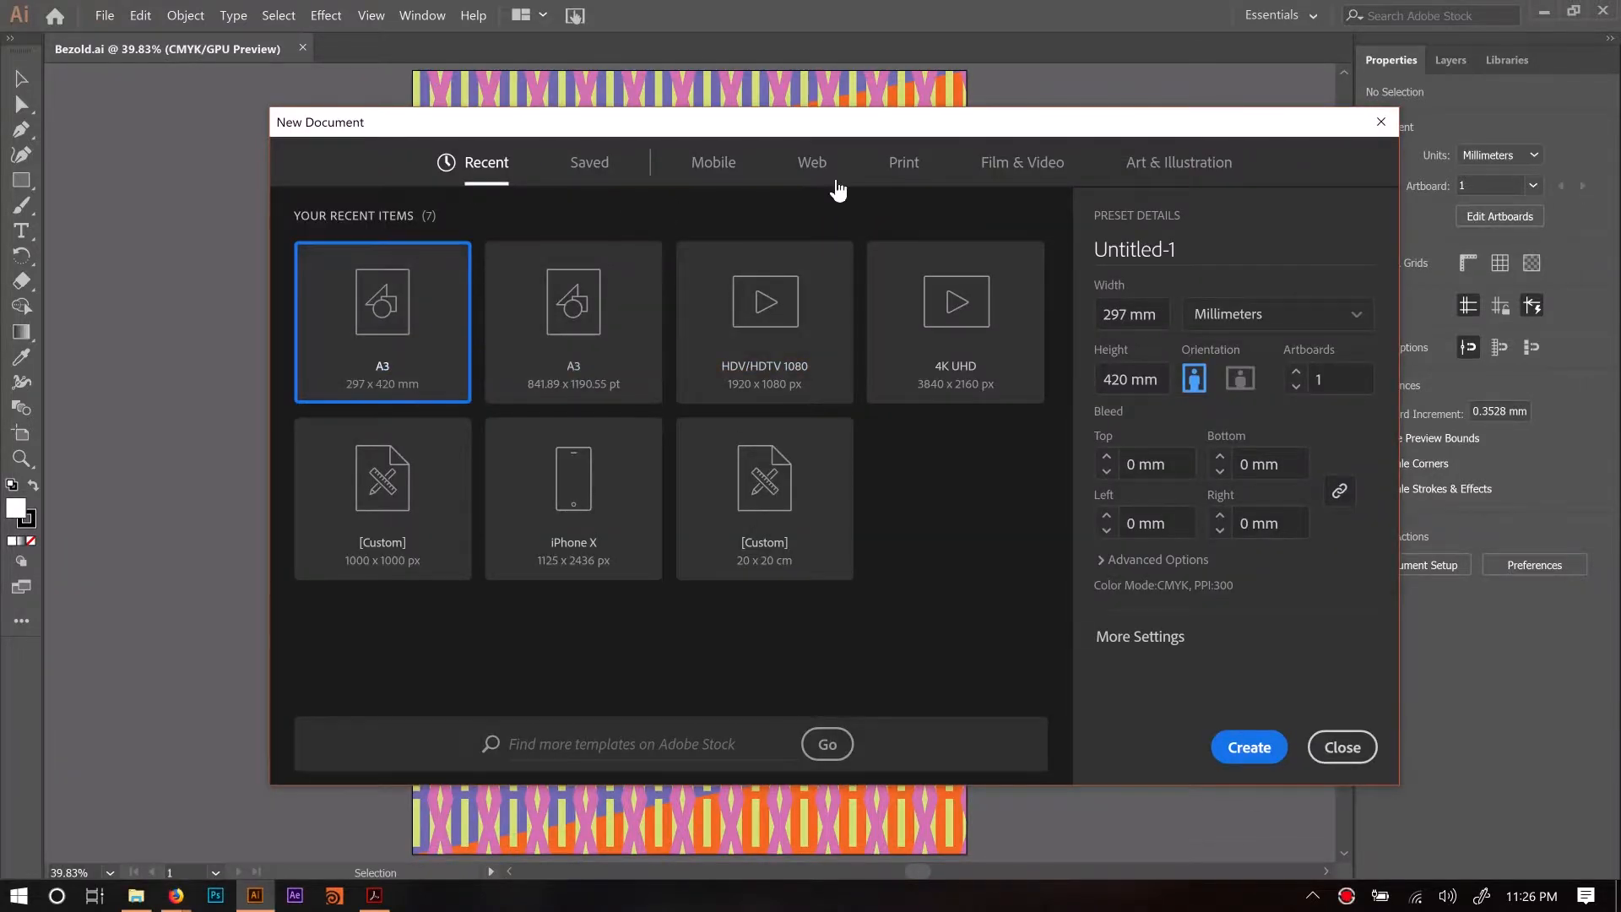
click(911, 166)
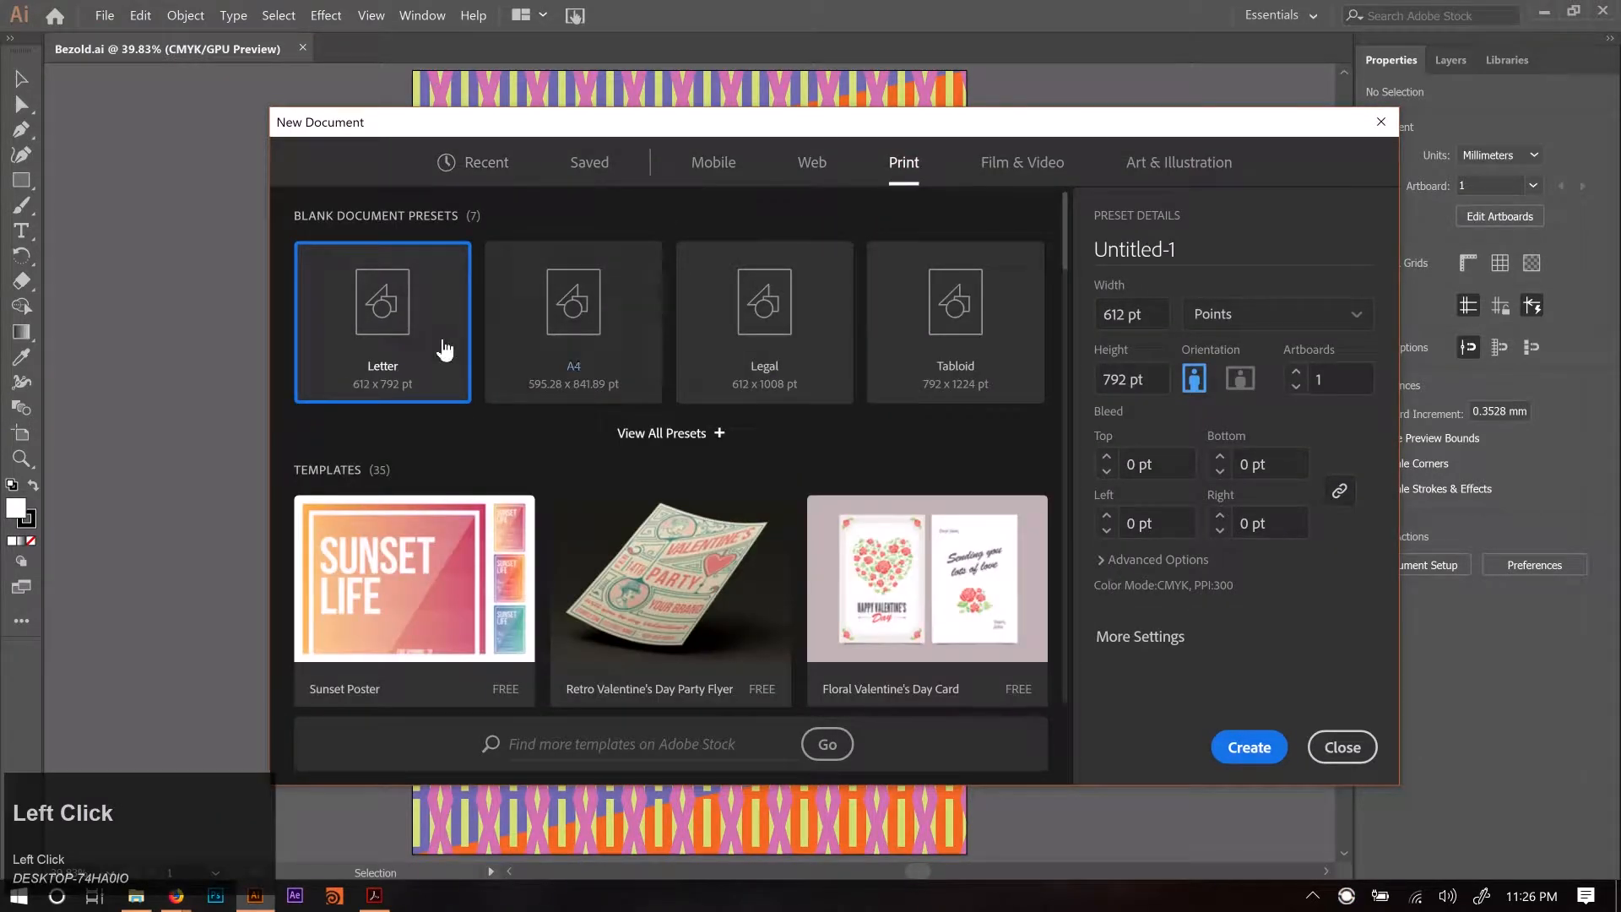
click(693, 433)
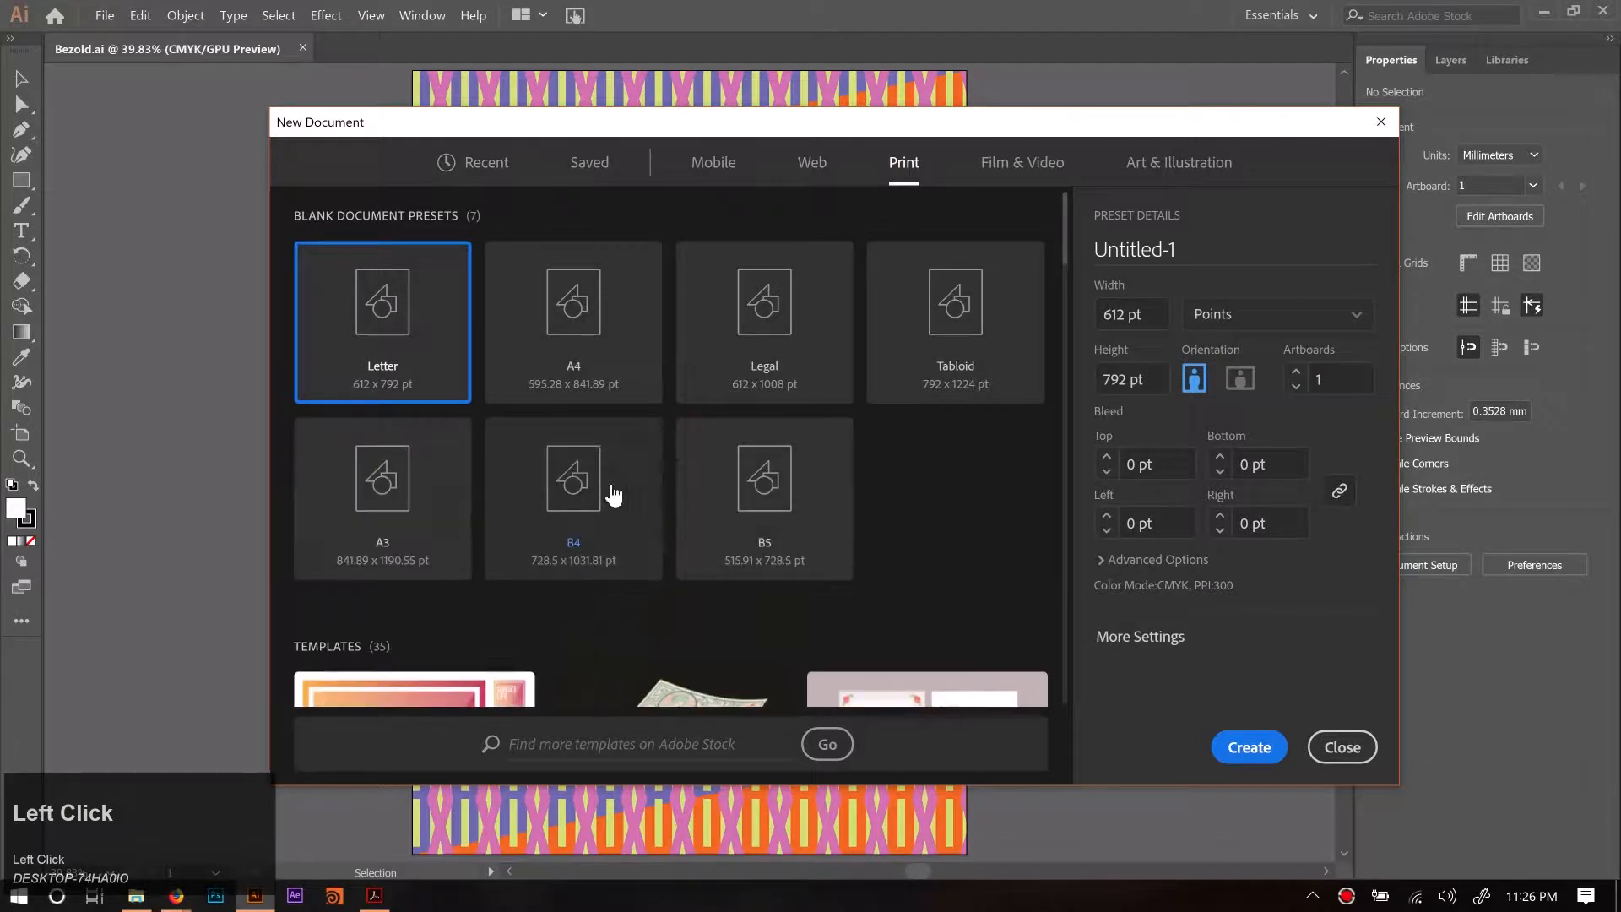
click(380, 505)
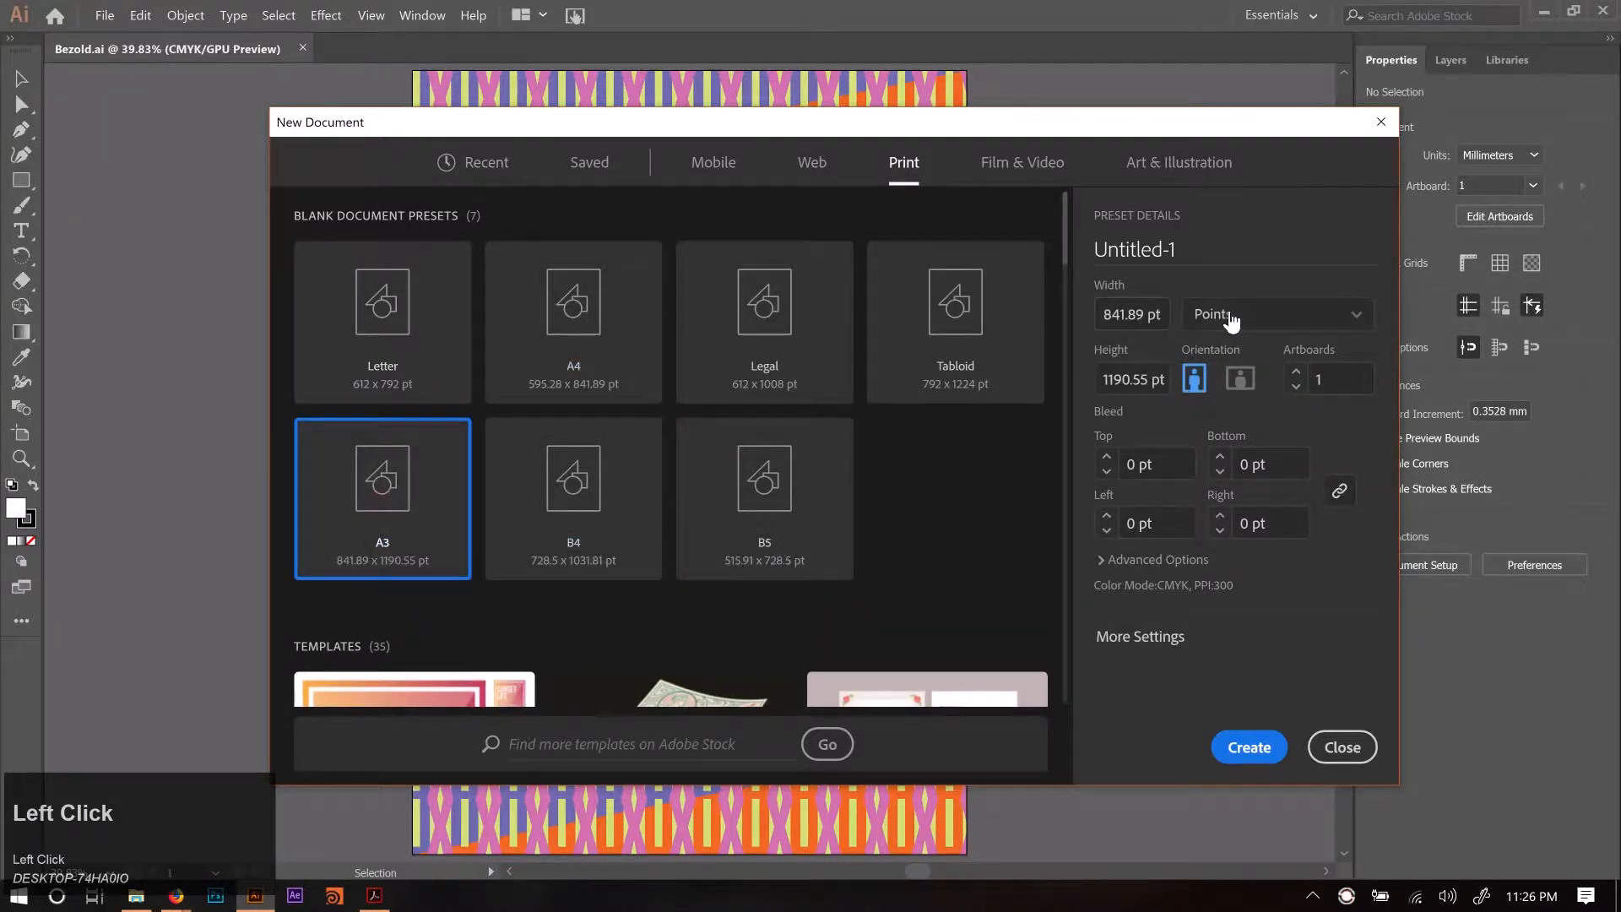
click(1228, 318)
click(1222, 463)
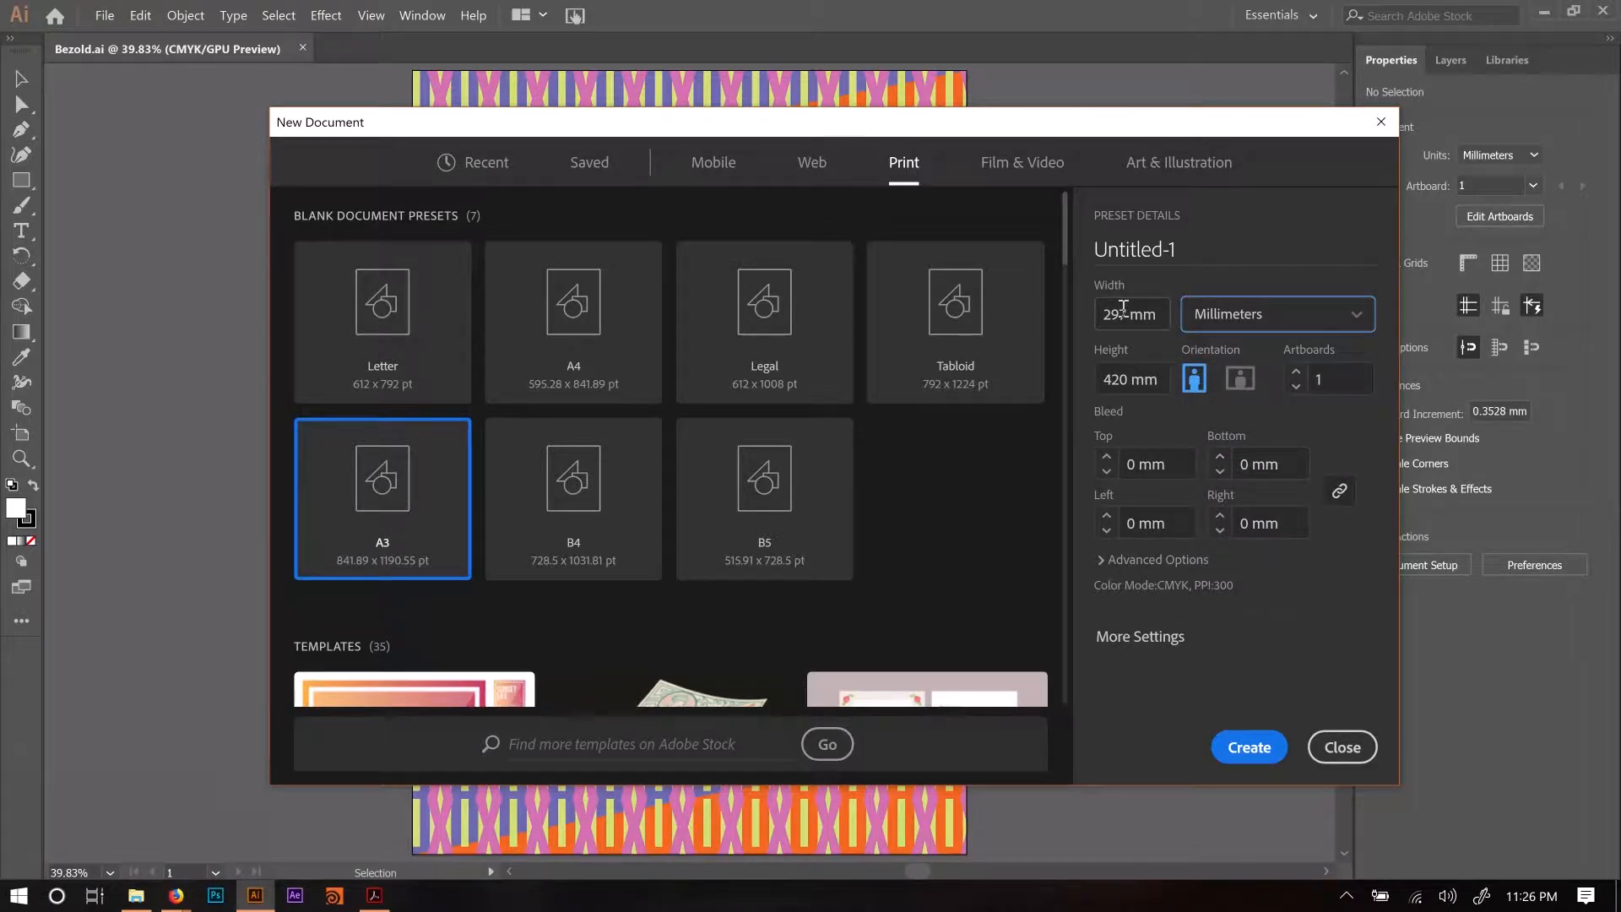
click(1249, 748)
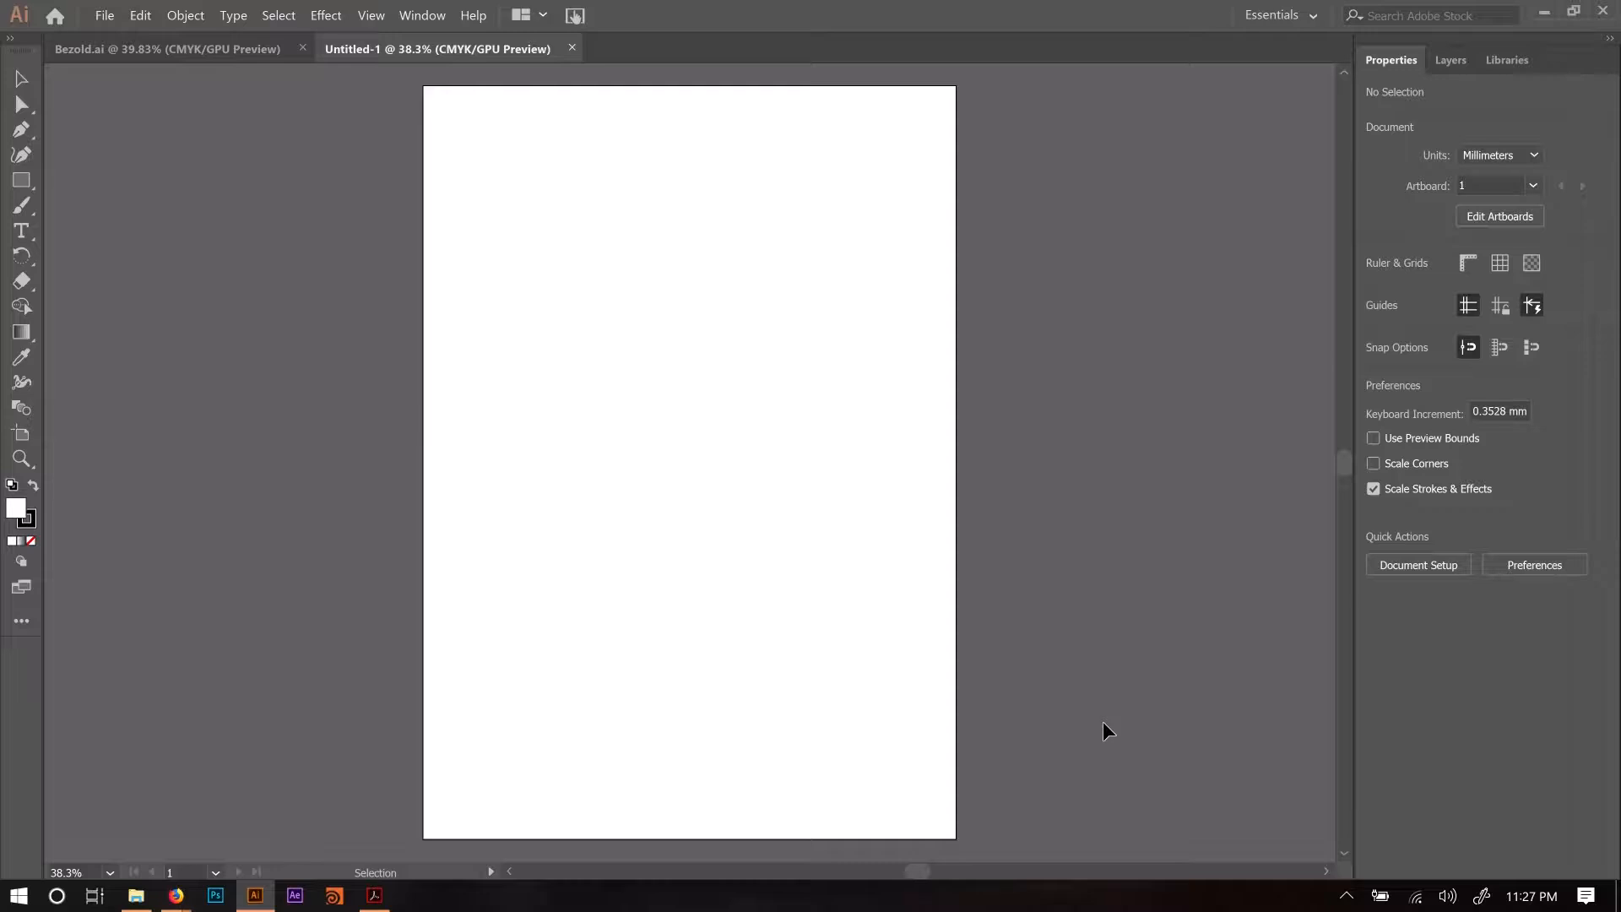
Switch to the Essentials Classic workspace, collapse the Properties panel group and expand the colour, swatches, stroke, appearance and layers panels.
drag(1102, 721, 689, 318)
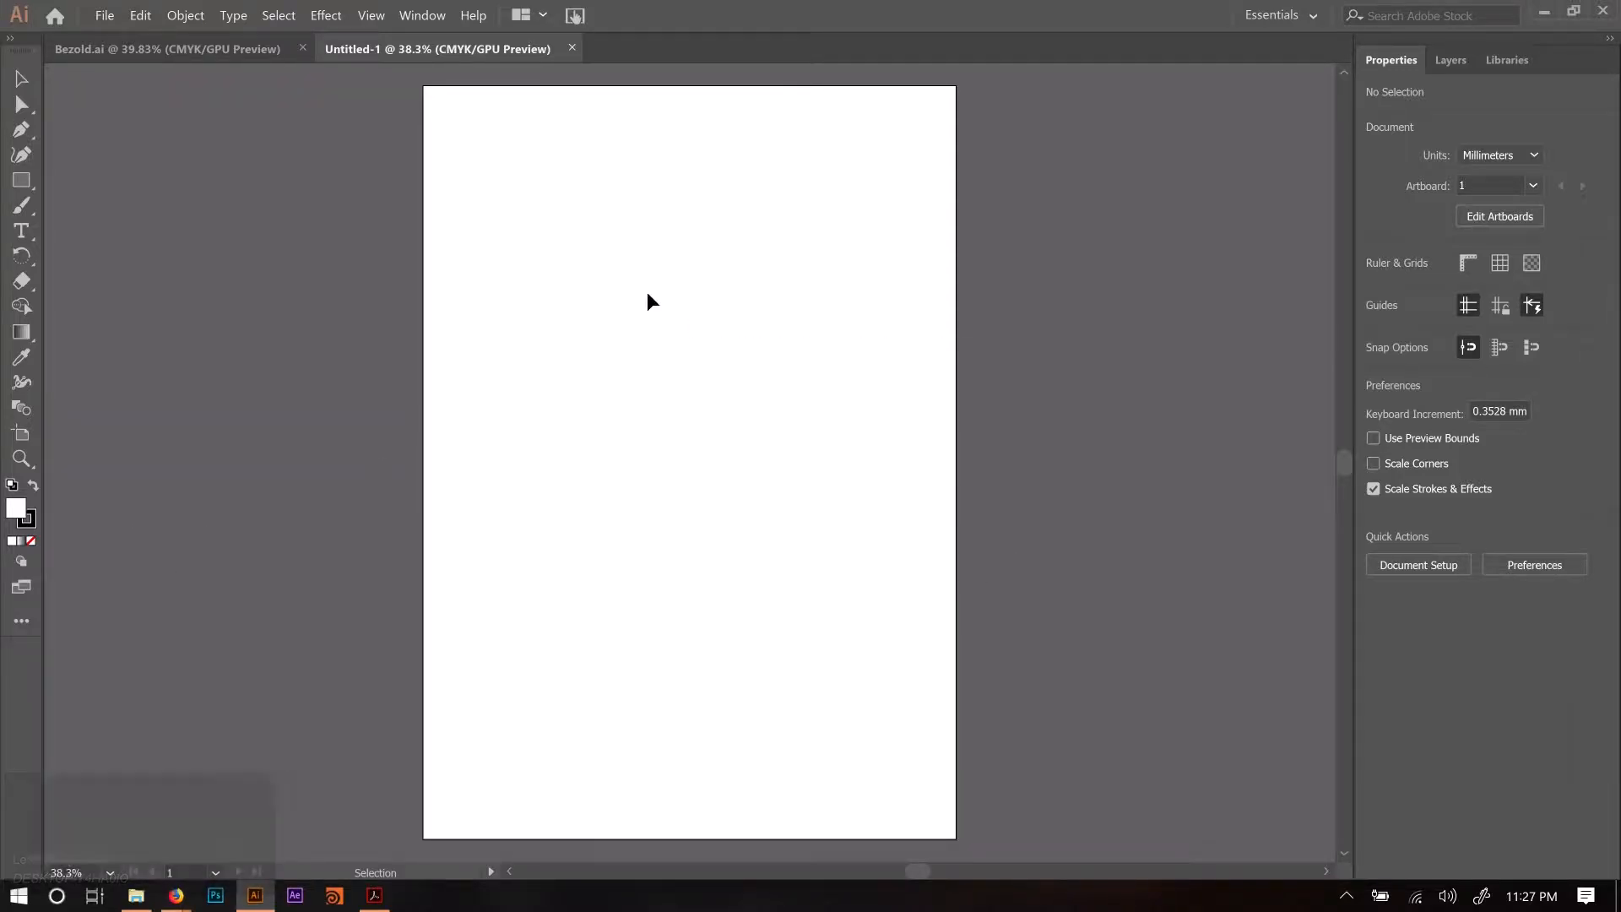
click(422, 15)
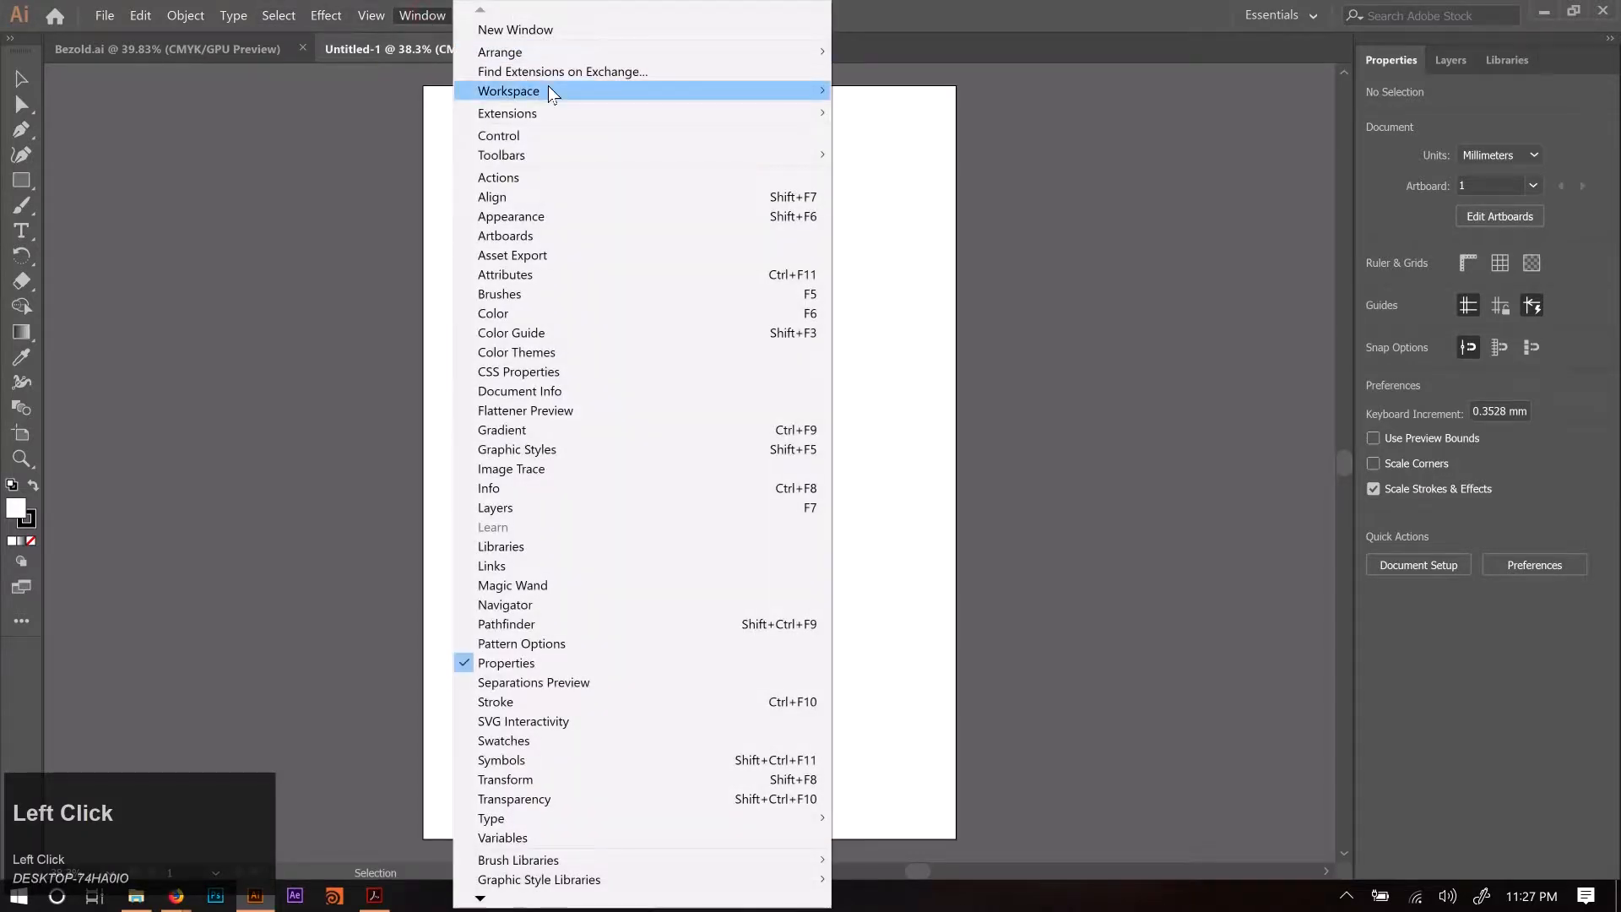
mouse_move(567, 99)
click(945, 154)
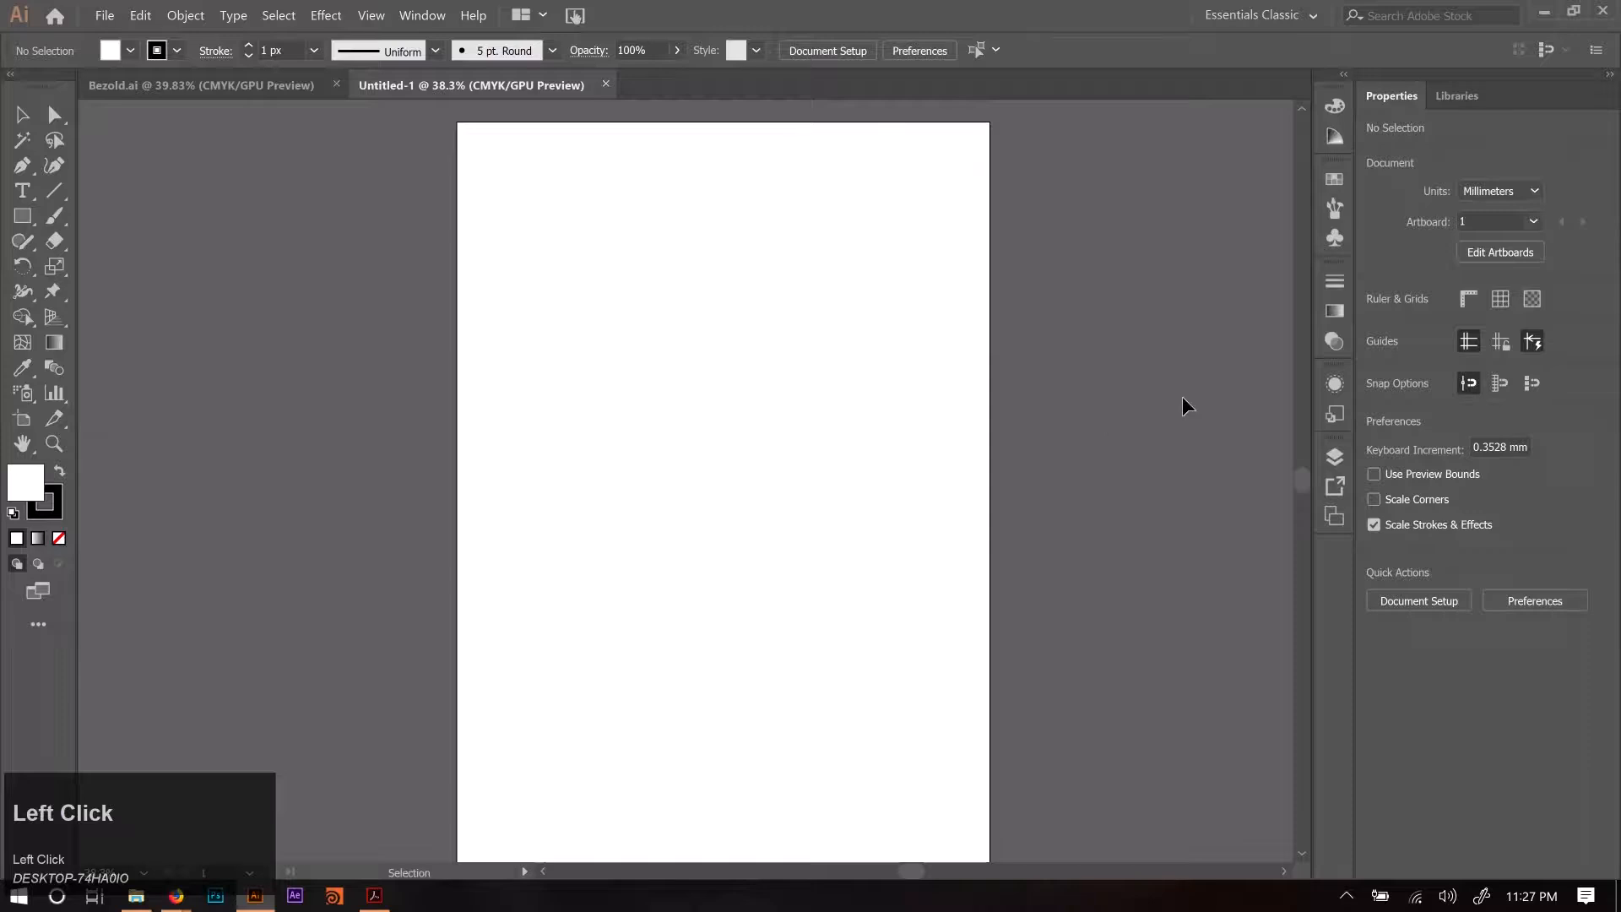
click(1609, 74)
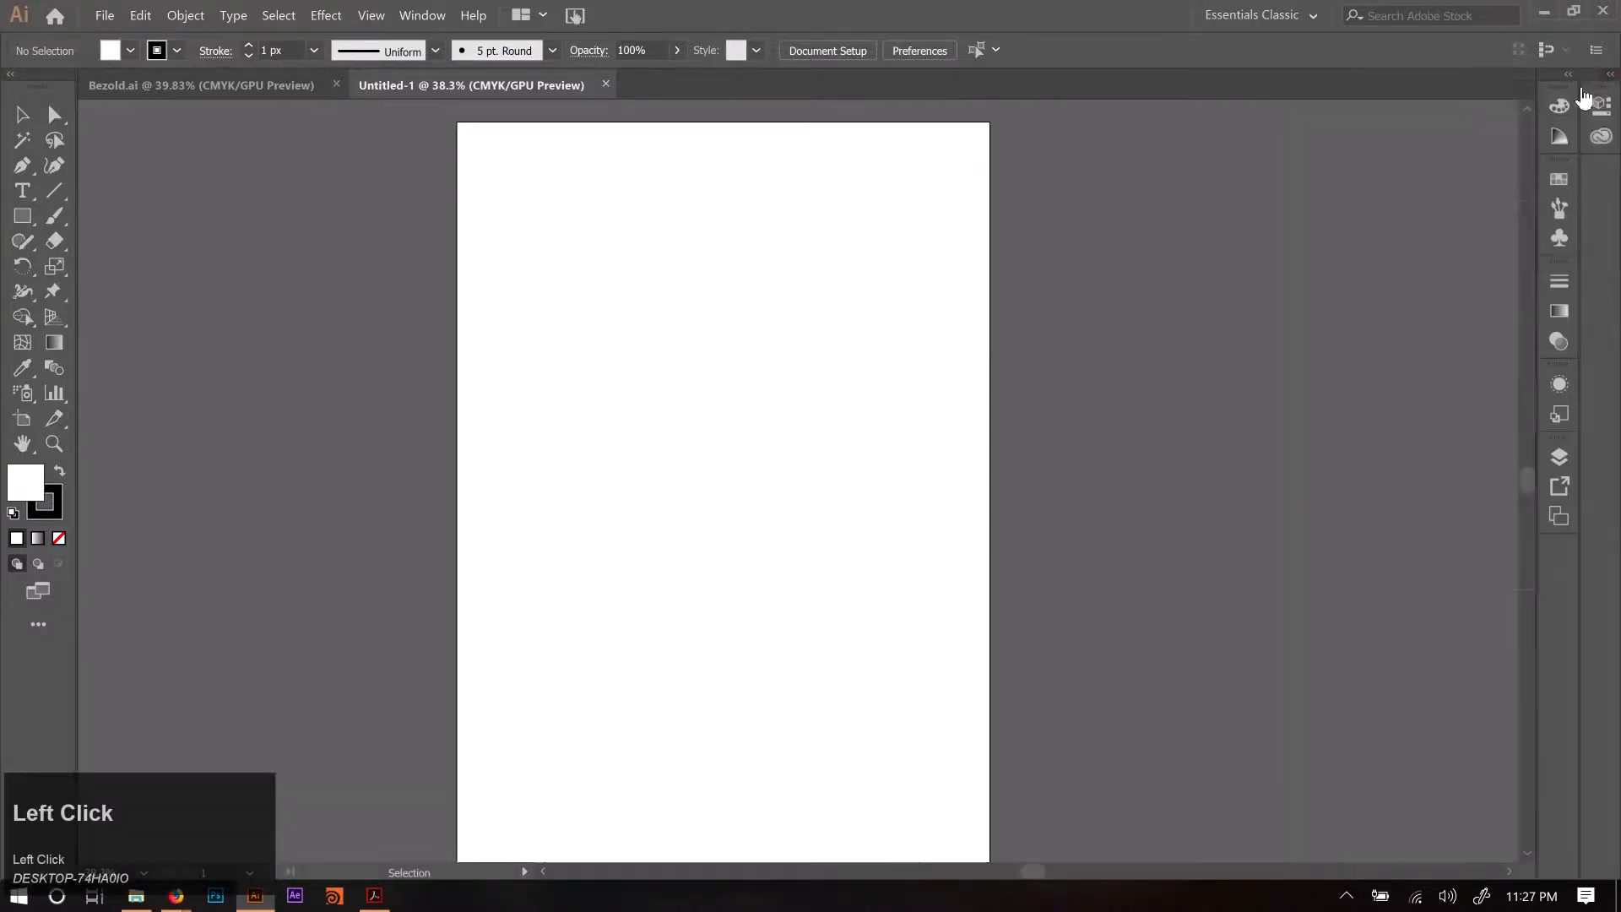
click(1570, 80)
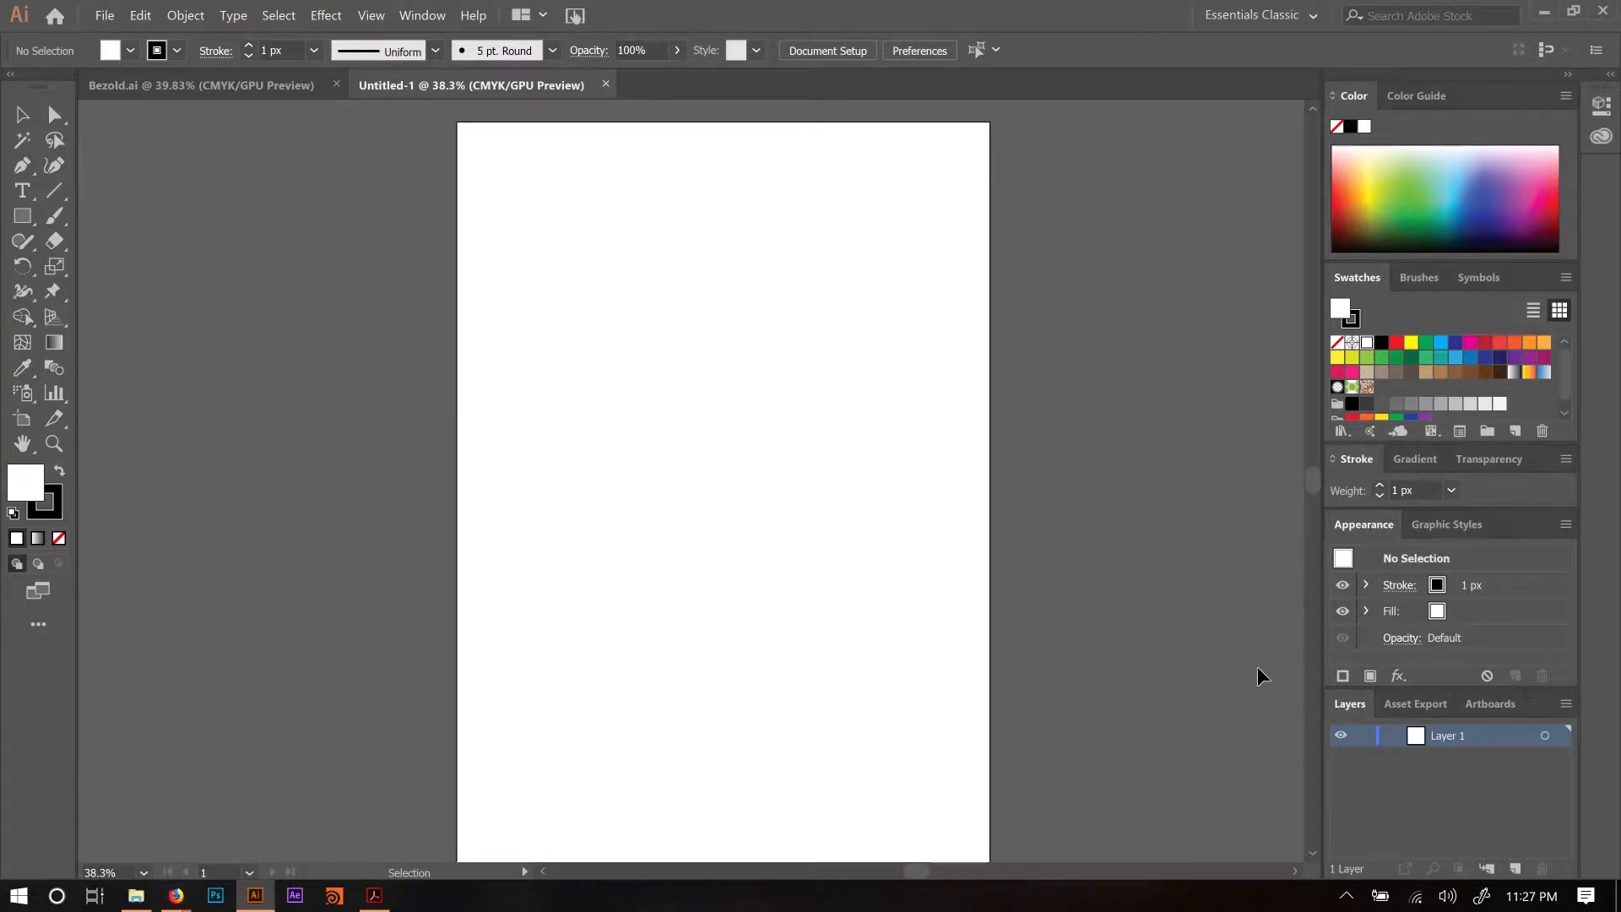
Show the Pathfinder panel group and place it floating just beside the docked panels.
click(426, 19)
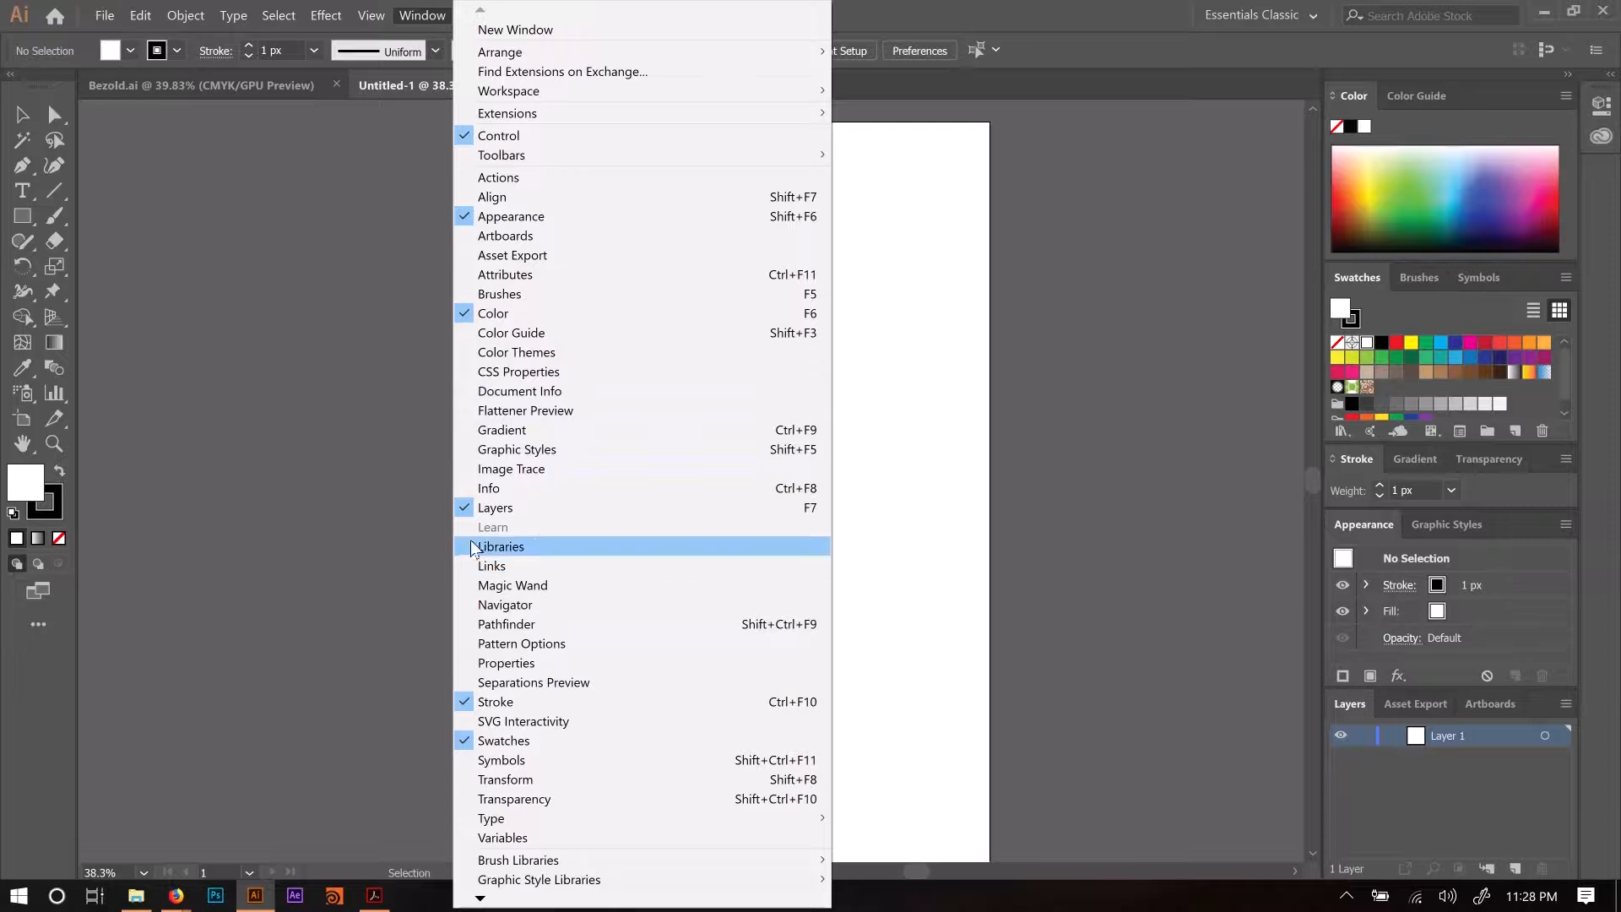
click(507, 623)
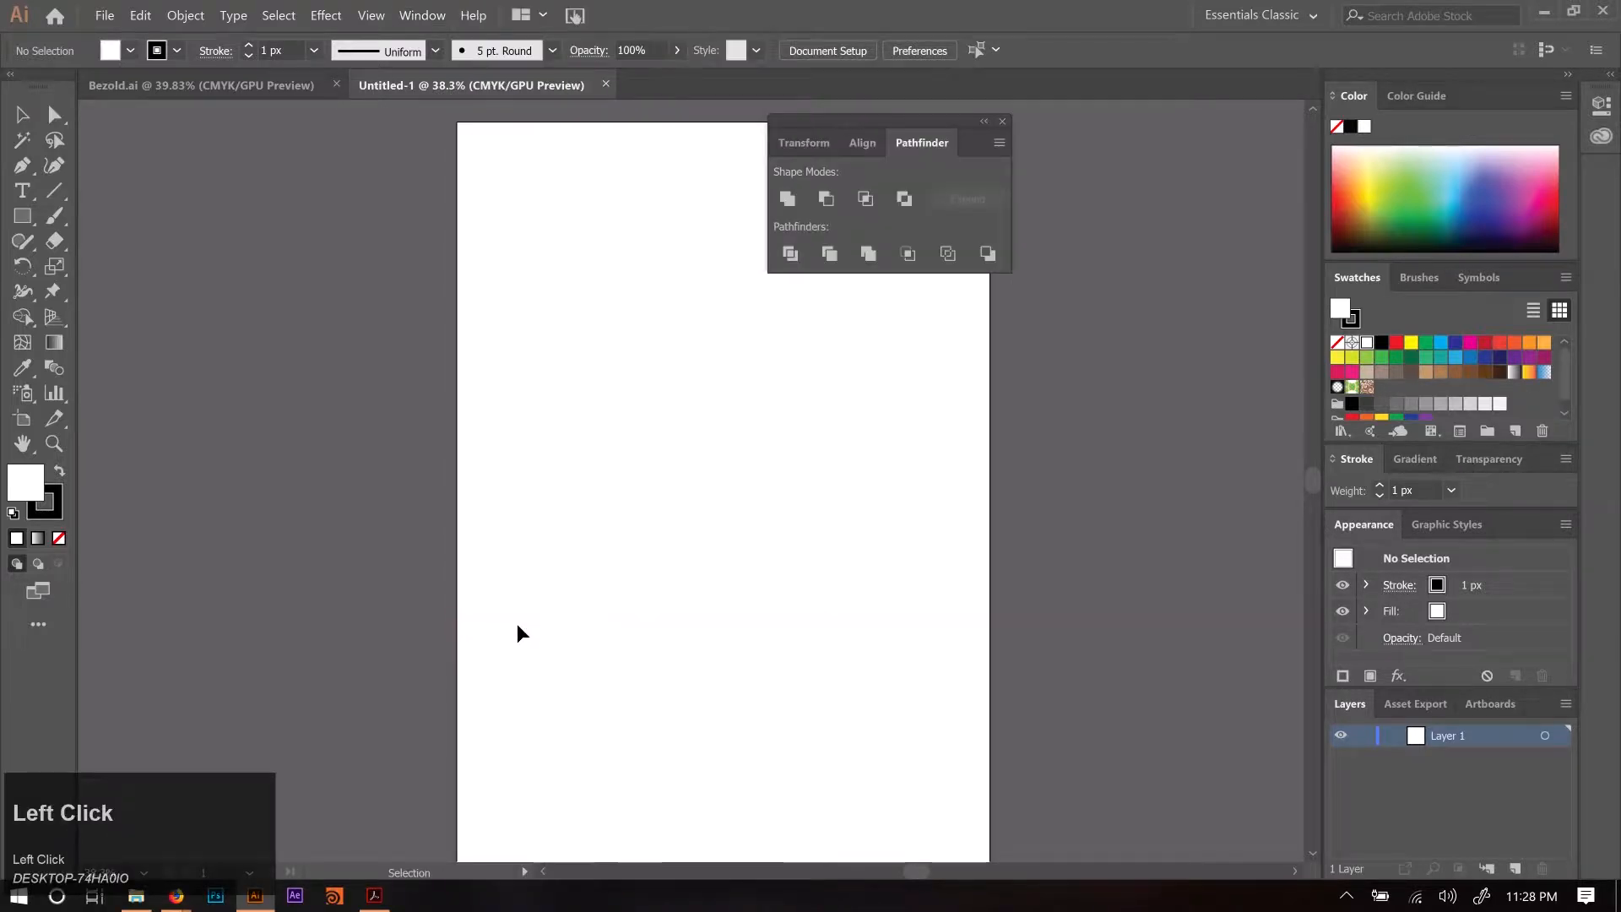
drag(854, 128, 1405, 268)
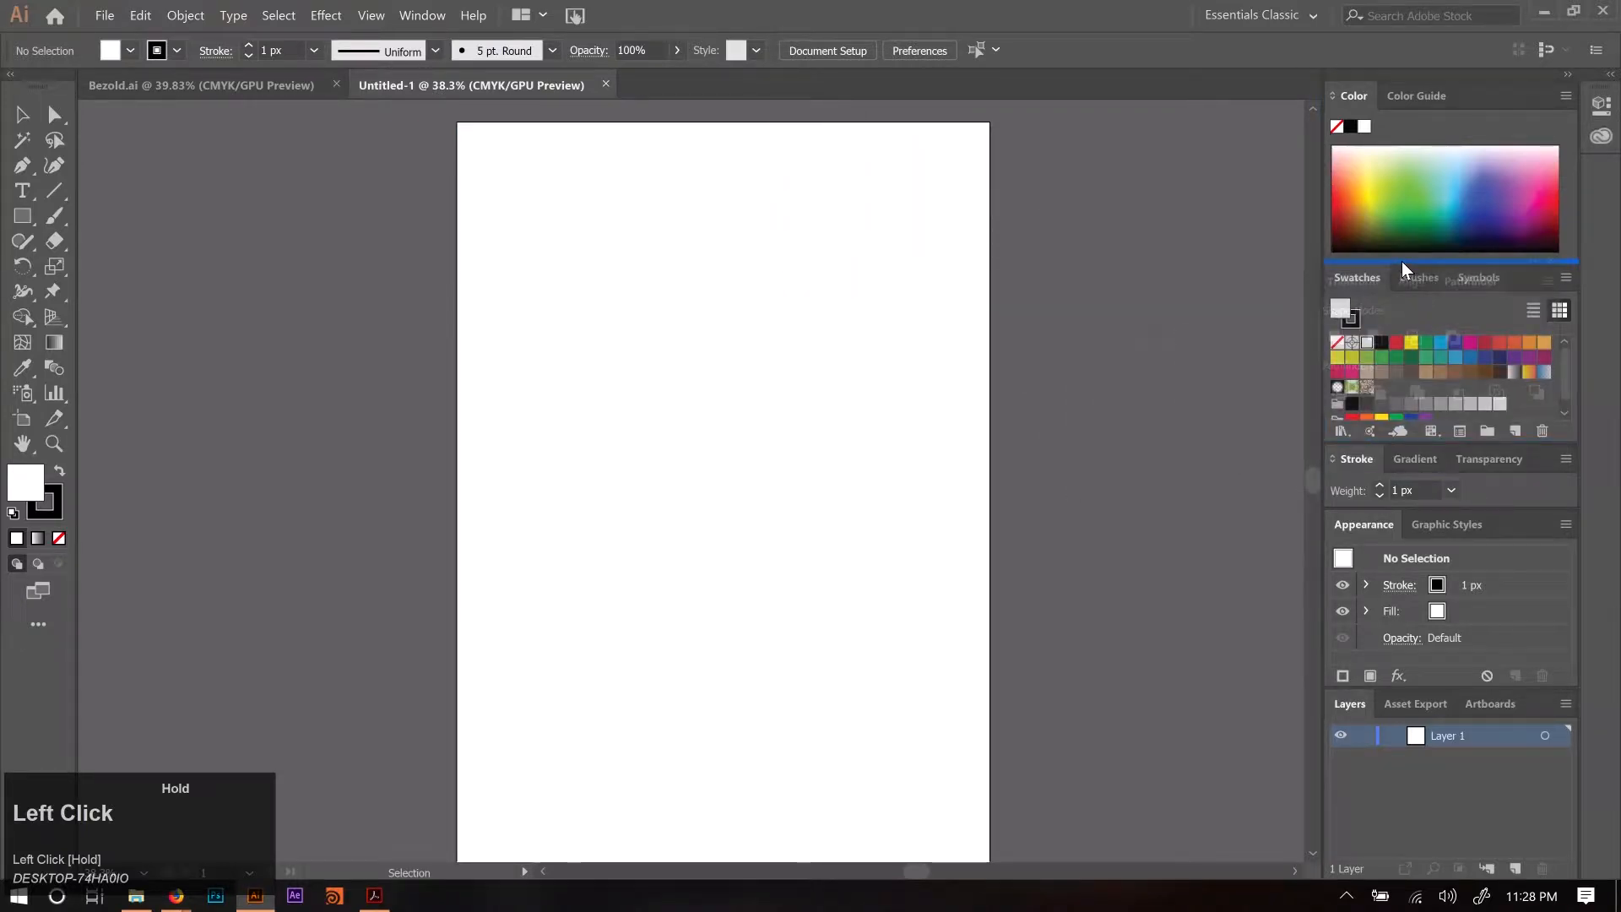
drag(1542, 207, 1231, 114)
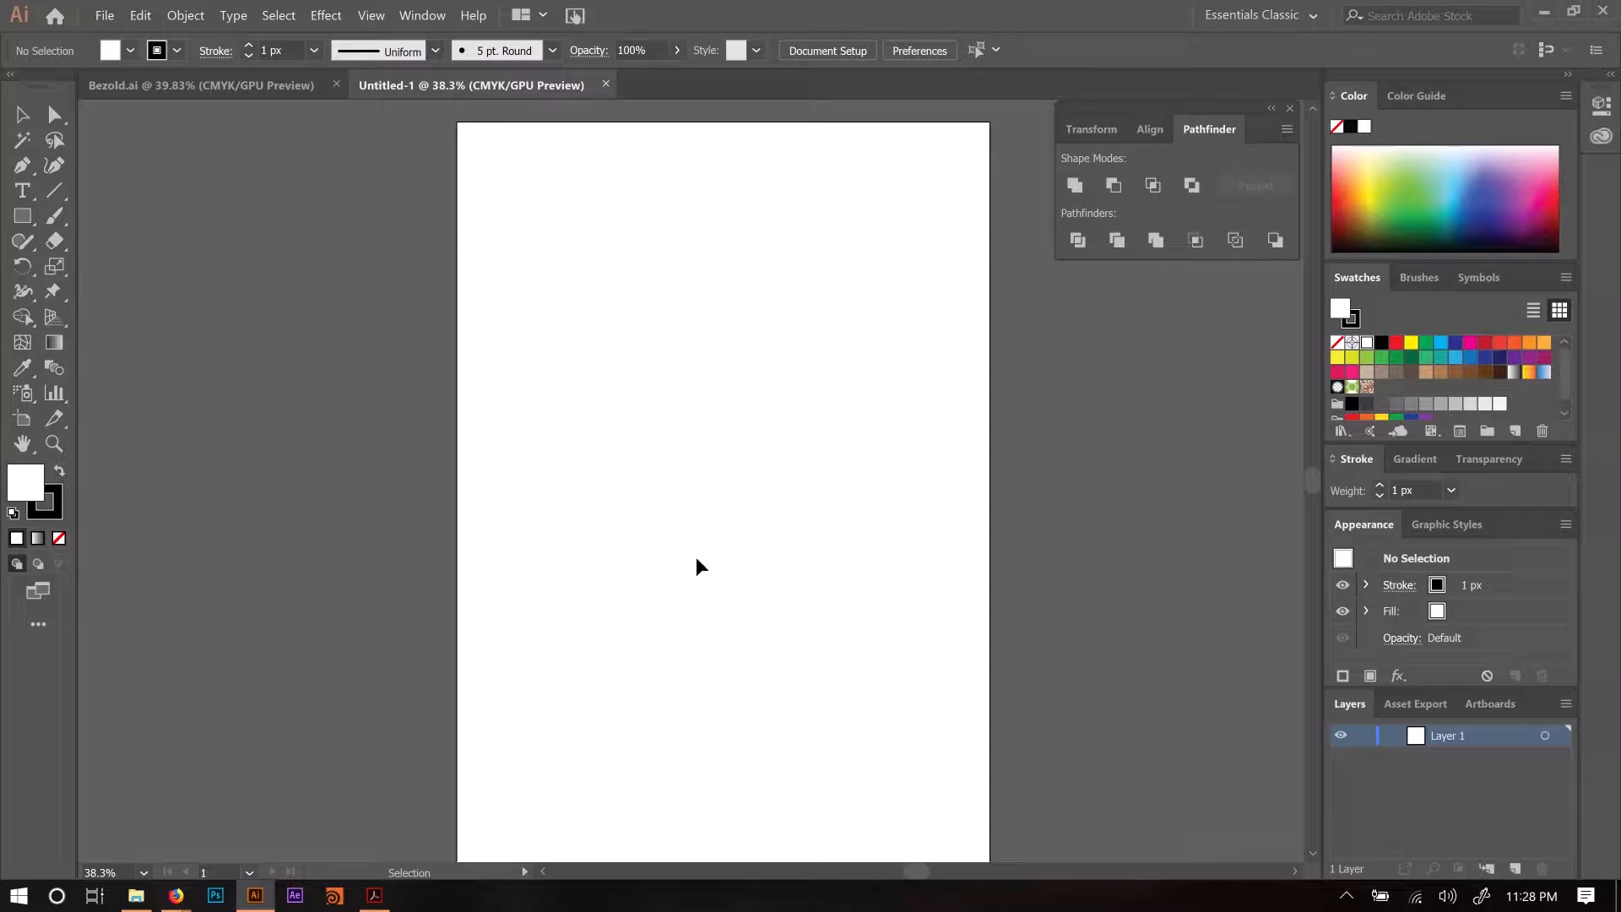
Set the fill to none and draw a flat-based triangle with the Polygon tool in the upper part of the artboard.
click(24, 486)
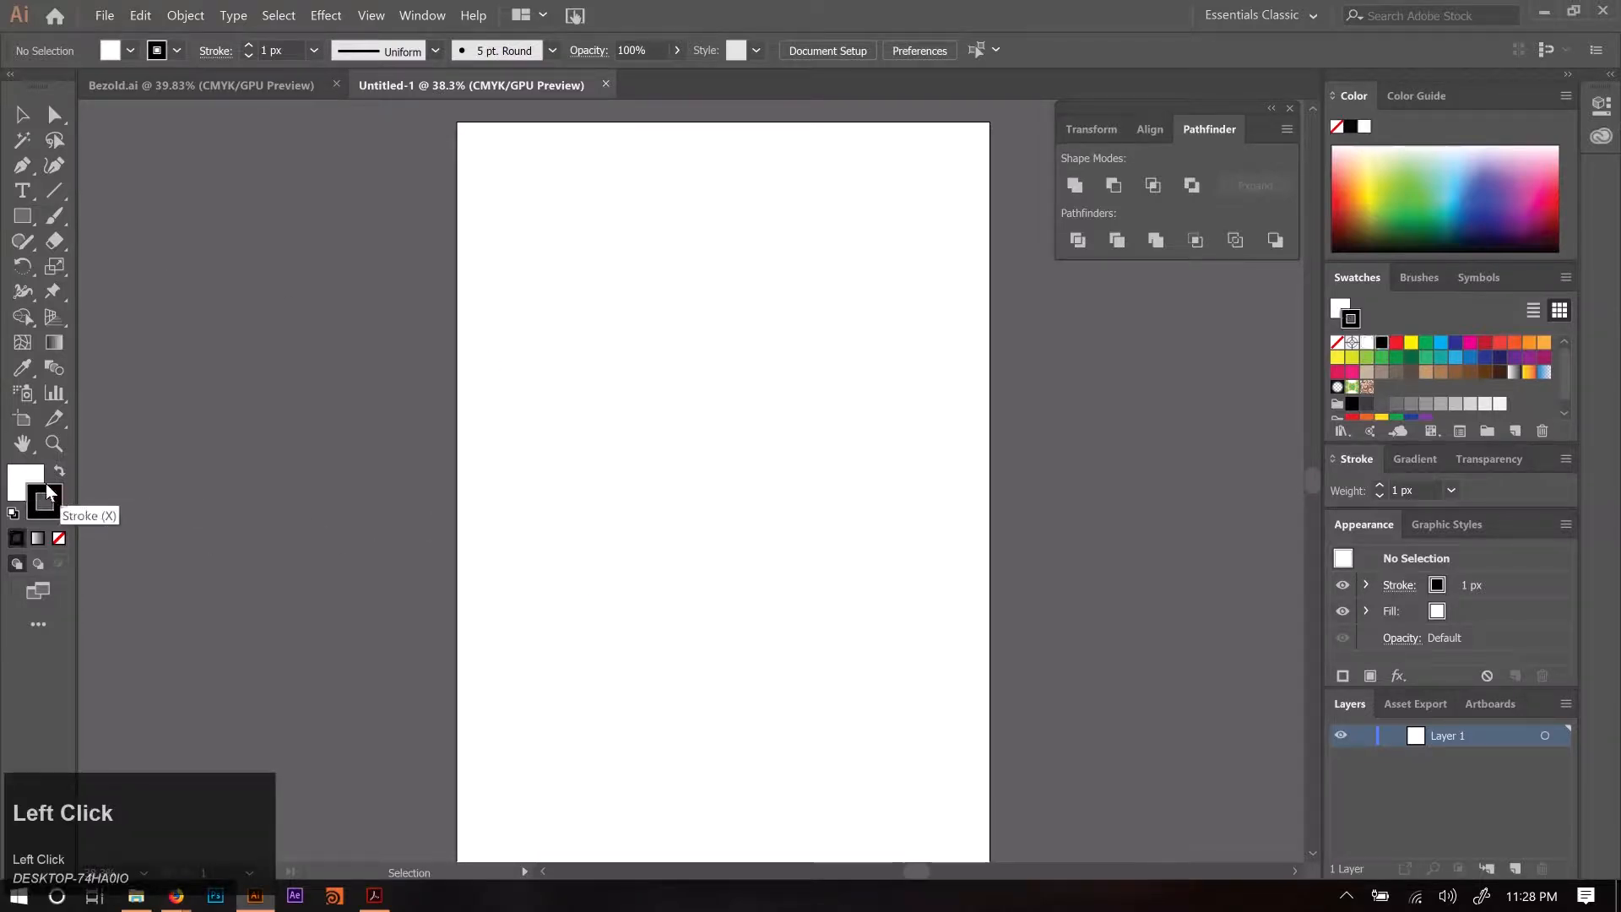
click(59, 538)
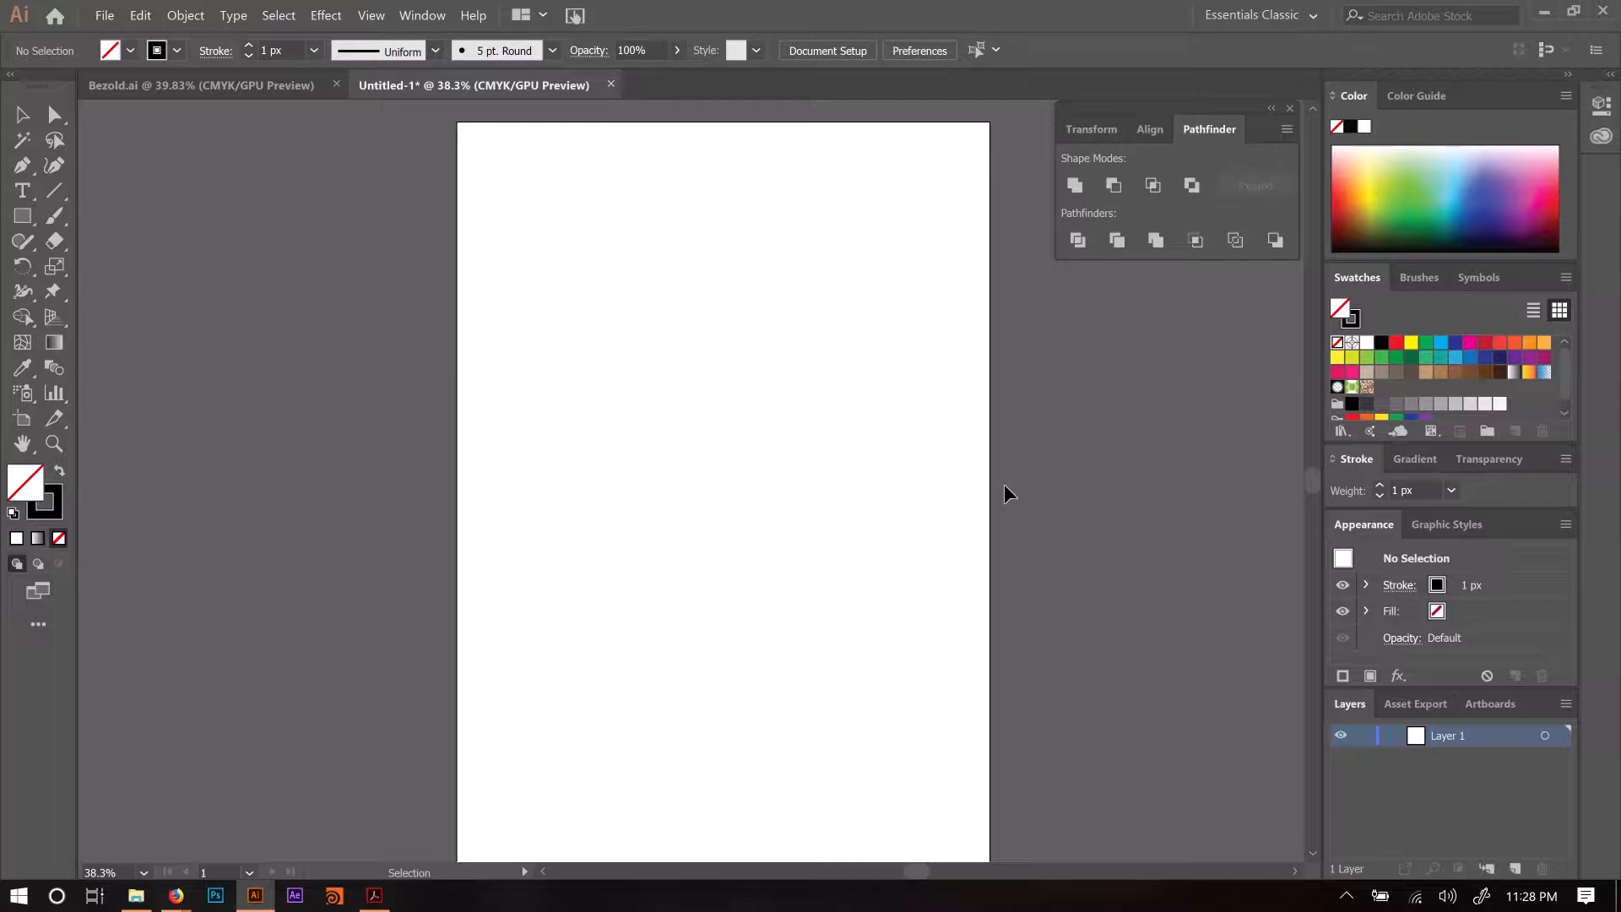
drag(25, 227, 118, 296)
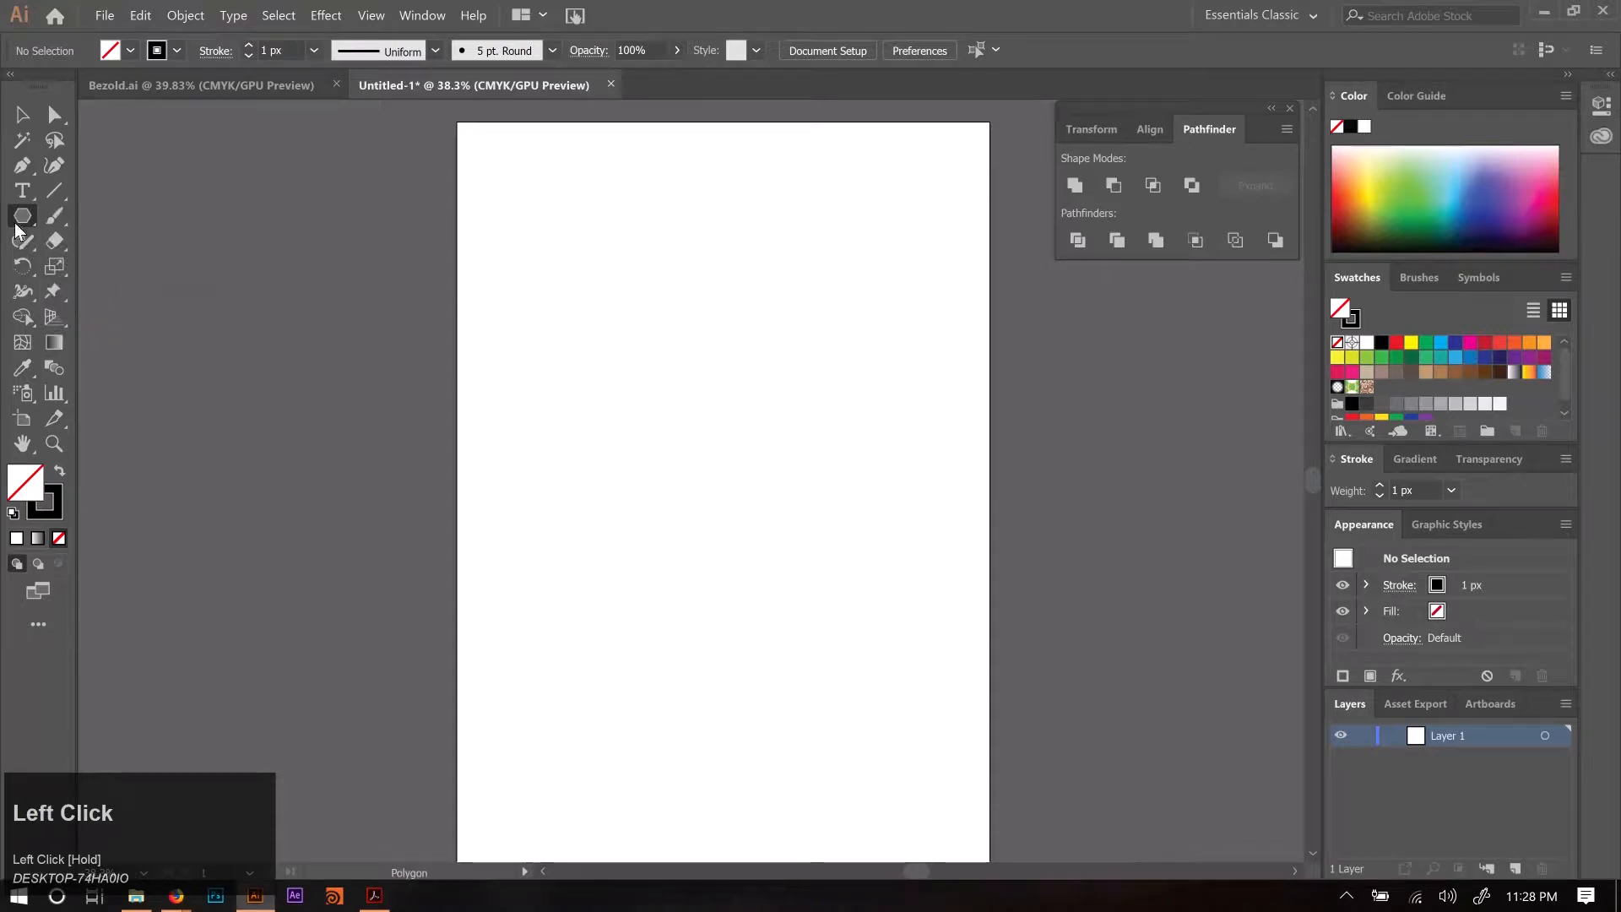
mouse_move(622, 297)
mouse_down()
mouse_move(782, 448)
mouse_move(582, 366)
mouse_move(630, 422)
mouse_move(567, 442)
mouse_move(582, 366)
mouse_move(619, 409)
mouse_move(608, 401)
mouse_move(738, 377)
mouse_move(741, 360)
mouse_move(743, 391)
mouse_move(756, 333)
mouse_move(713, 402)
mouse_move(730, 361)
mouse_move(771, 362)
mouse_move(695, 362)
mouse_move(713, 344)
mouse_move(733, 359)
mouse_up()
key(Up)
key(Up)
key(Down)
key(Down)
key(Down)
key(Down)
key(Down)
key(shift)
key(shift)
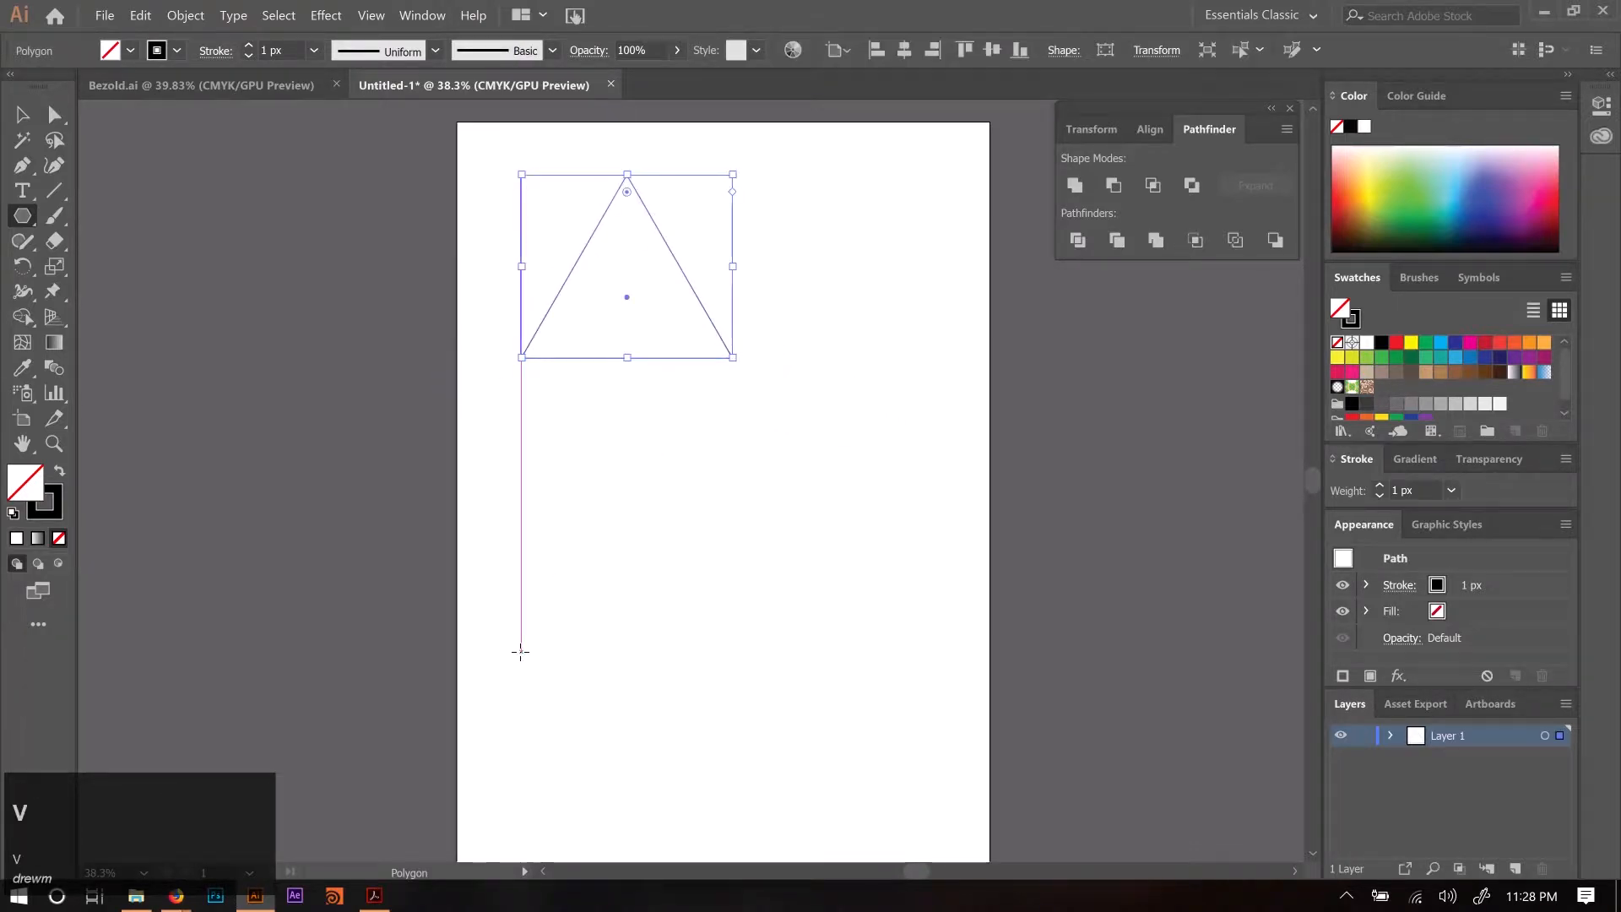
key(v)
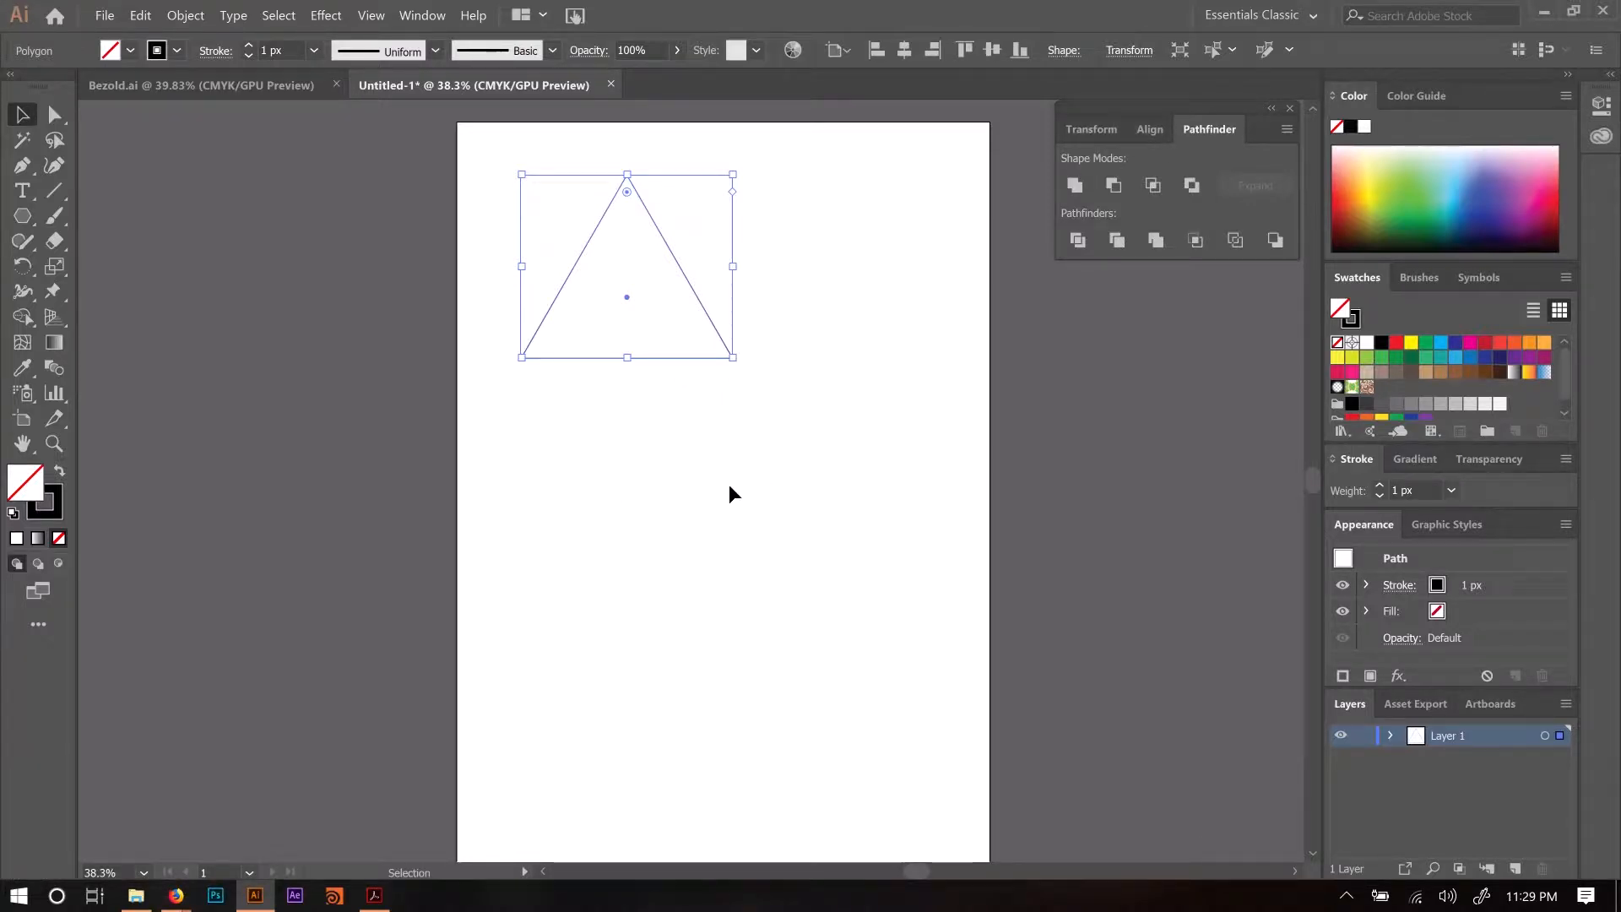
Align the triangle to the artboard, centring it both horizontally and vertically.
click(1153, 130)
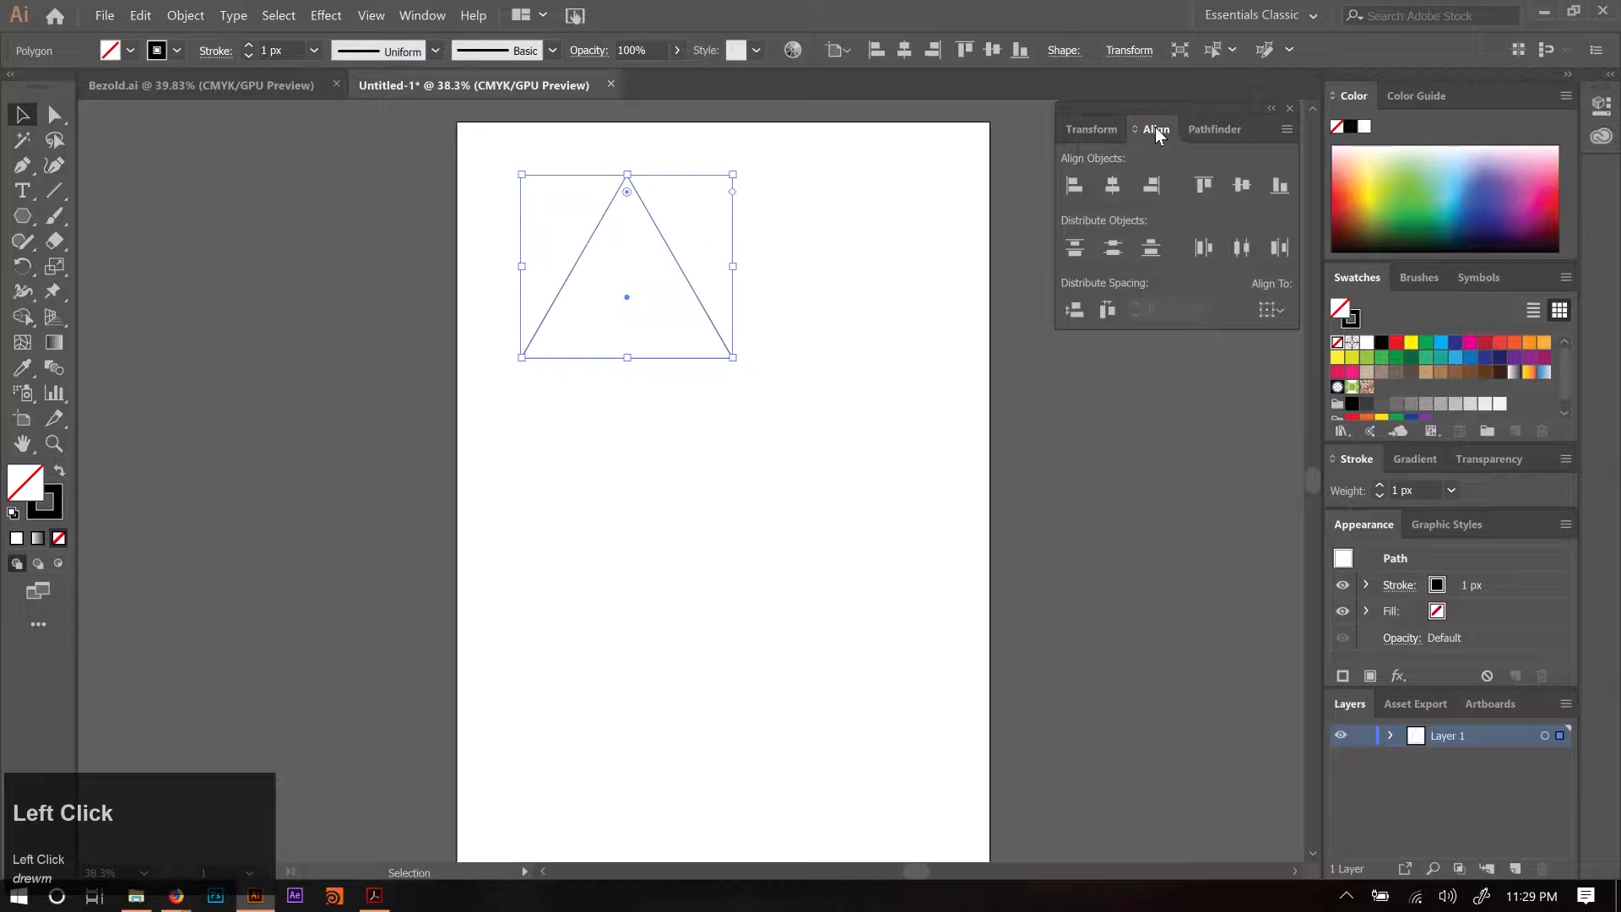
click(1195, 133)
click(1159, 133)
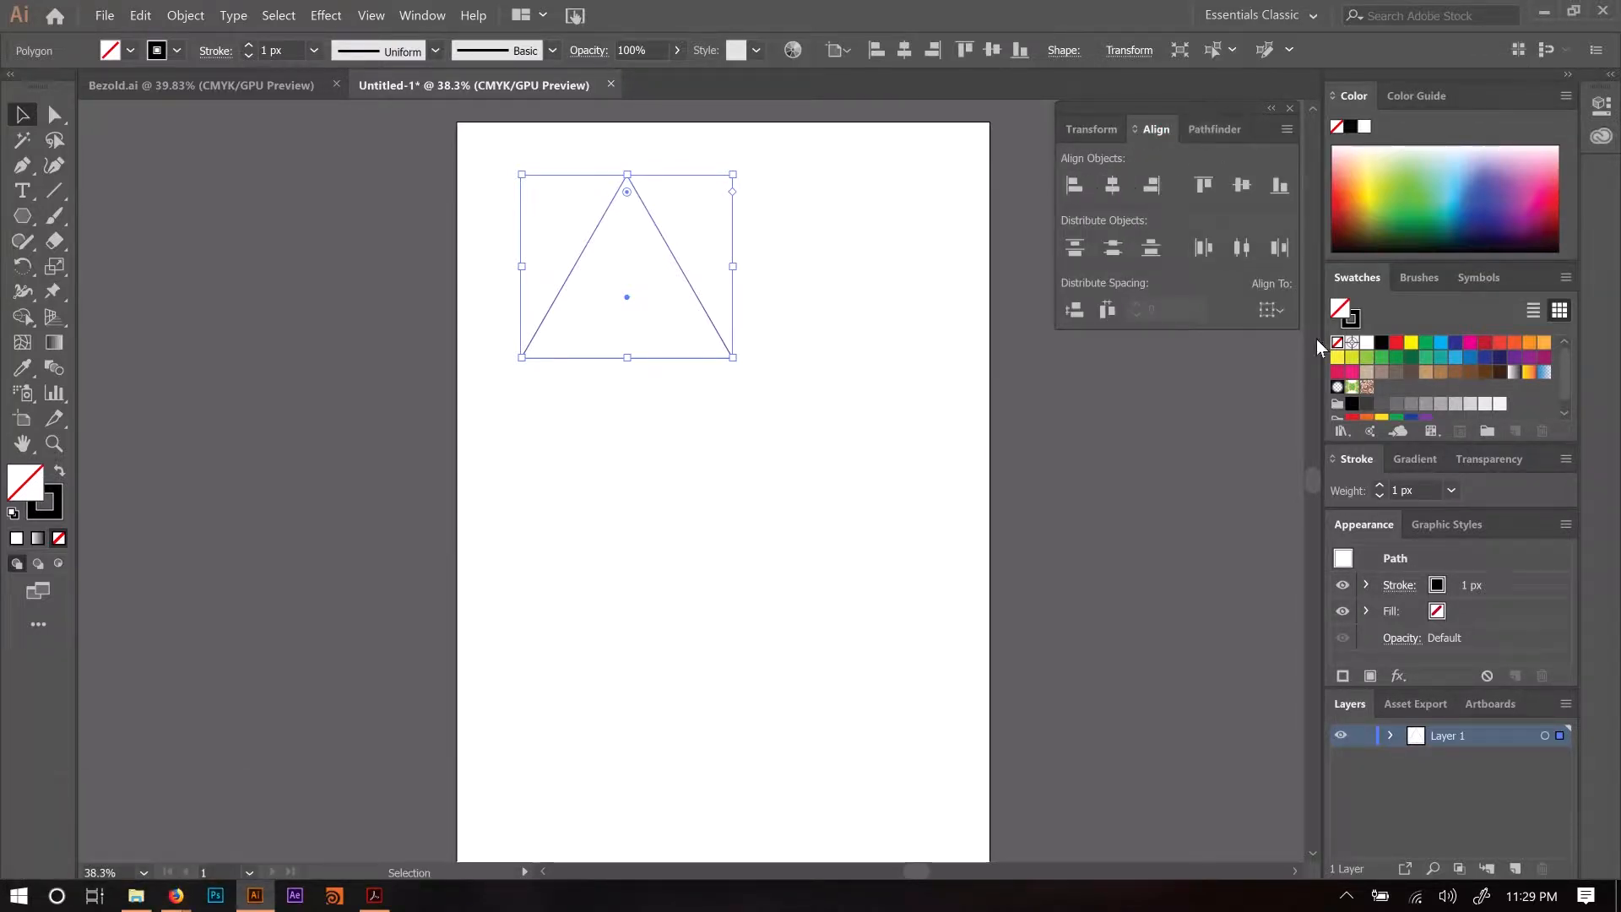
click(1282, 312)
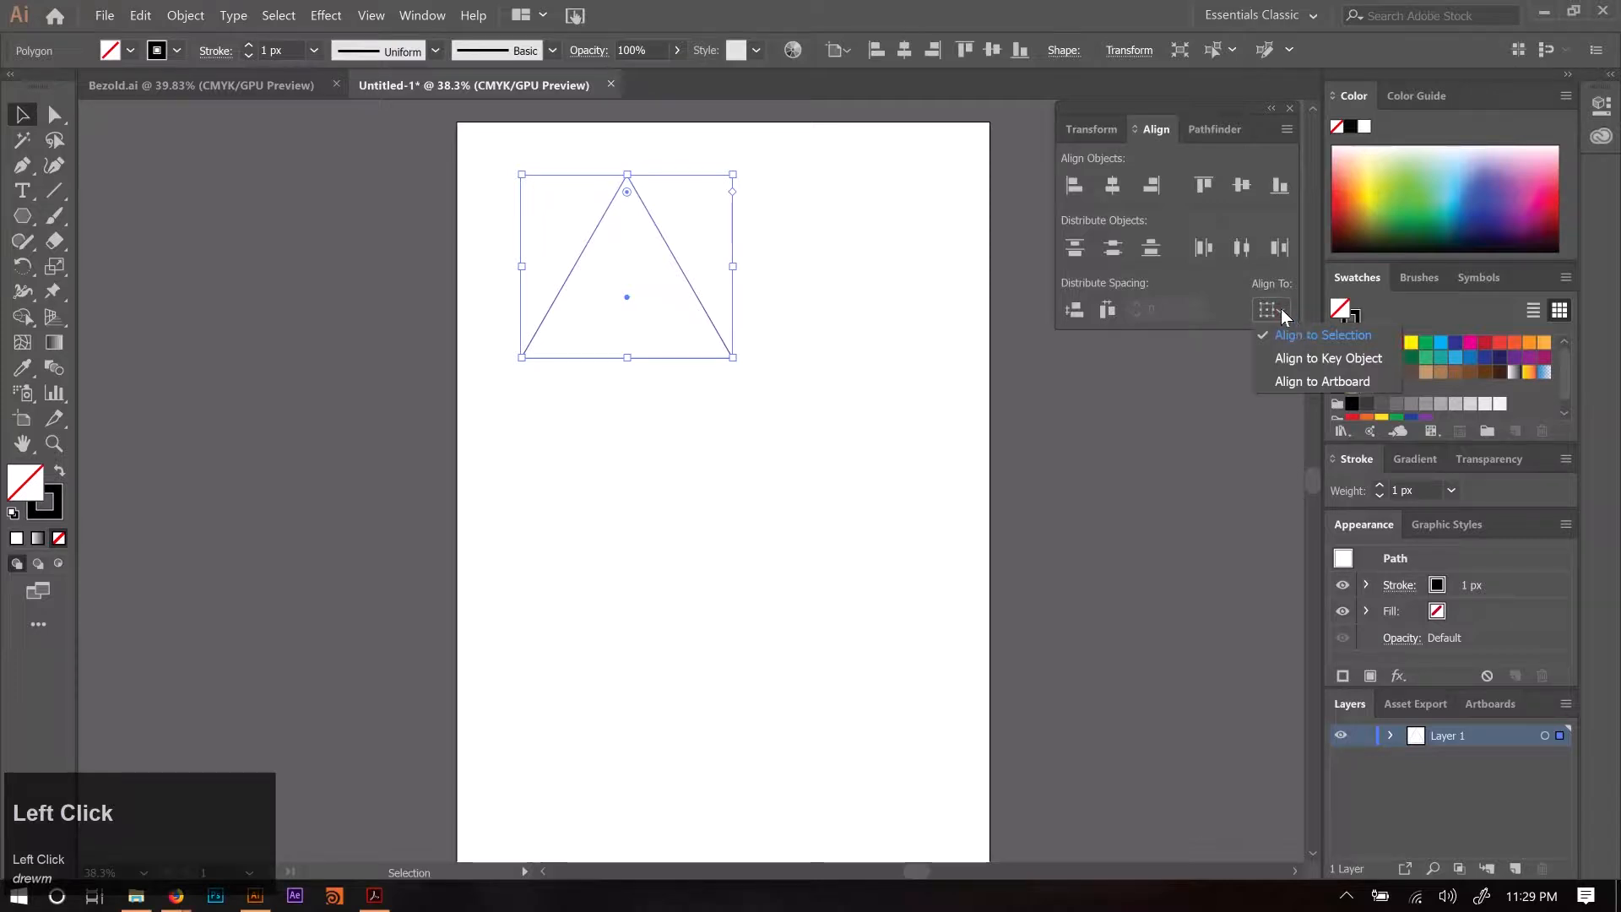
click(1300, 384)
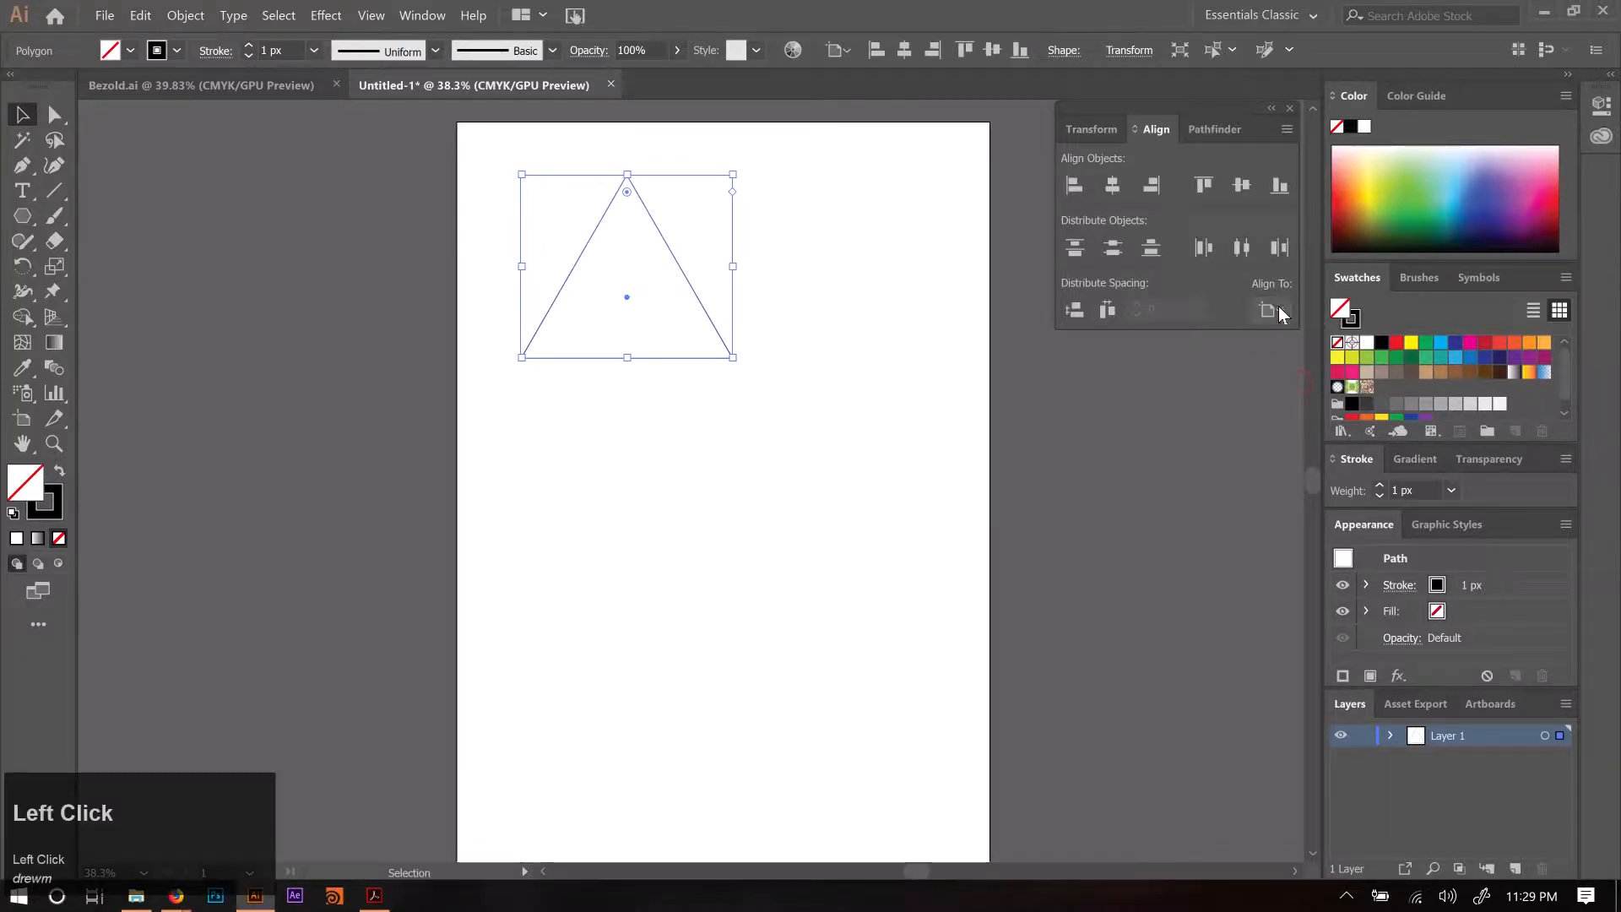
click(1112, 188)
click(1241, 187)
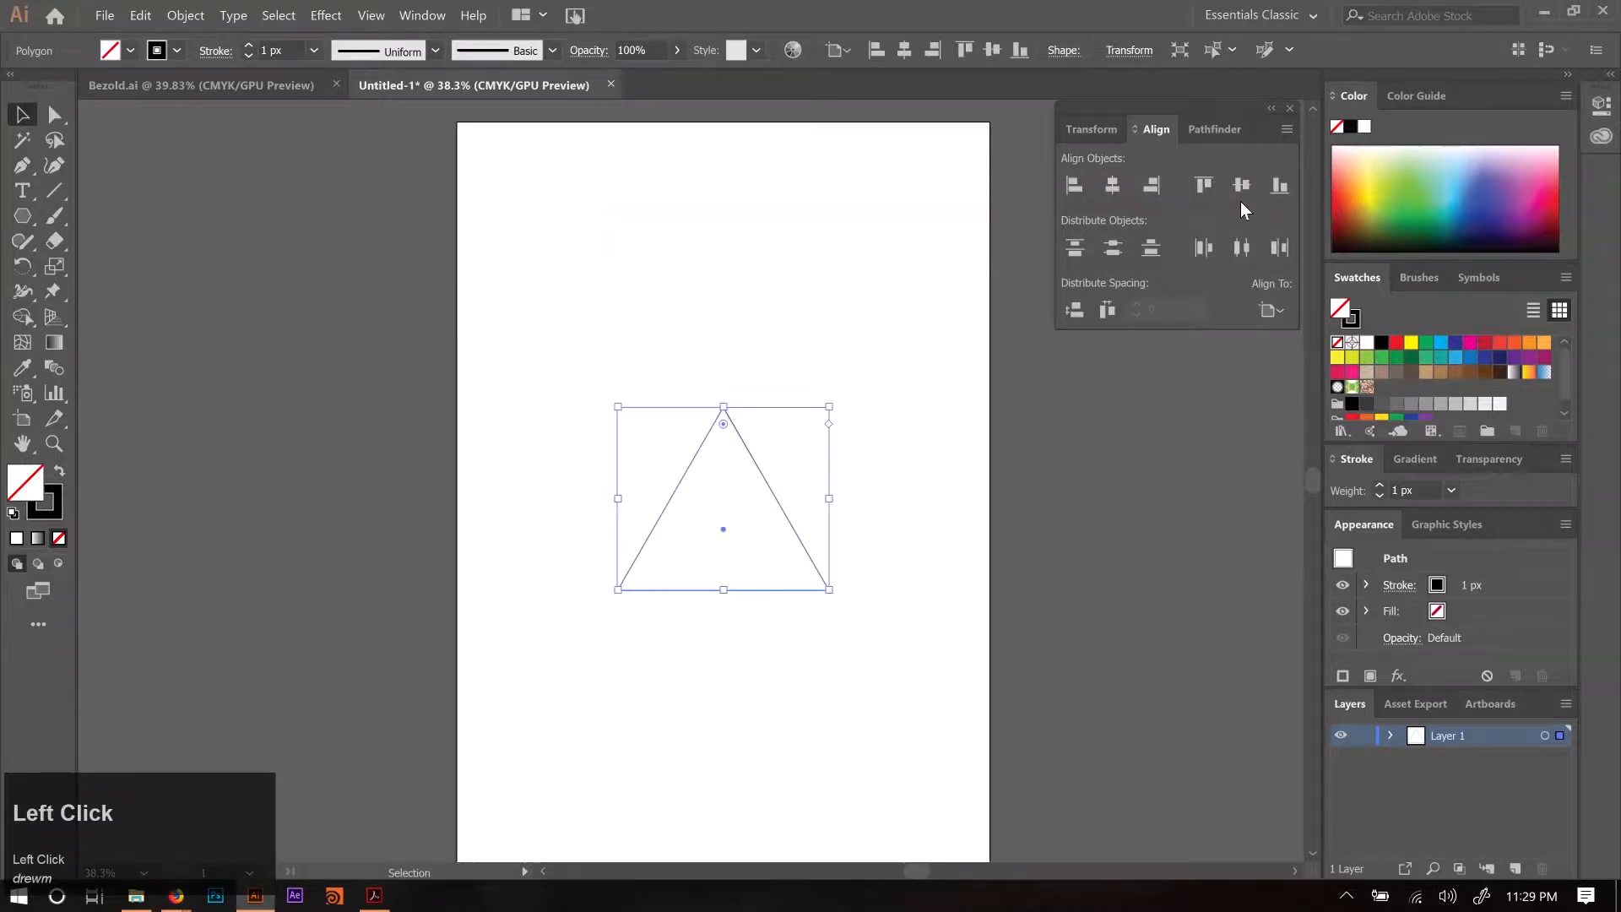
click(1137, 134)
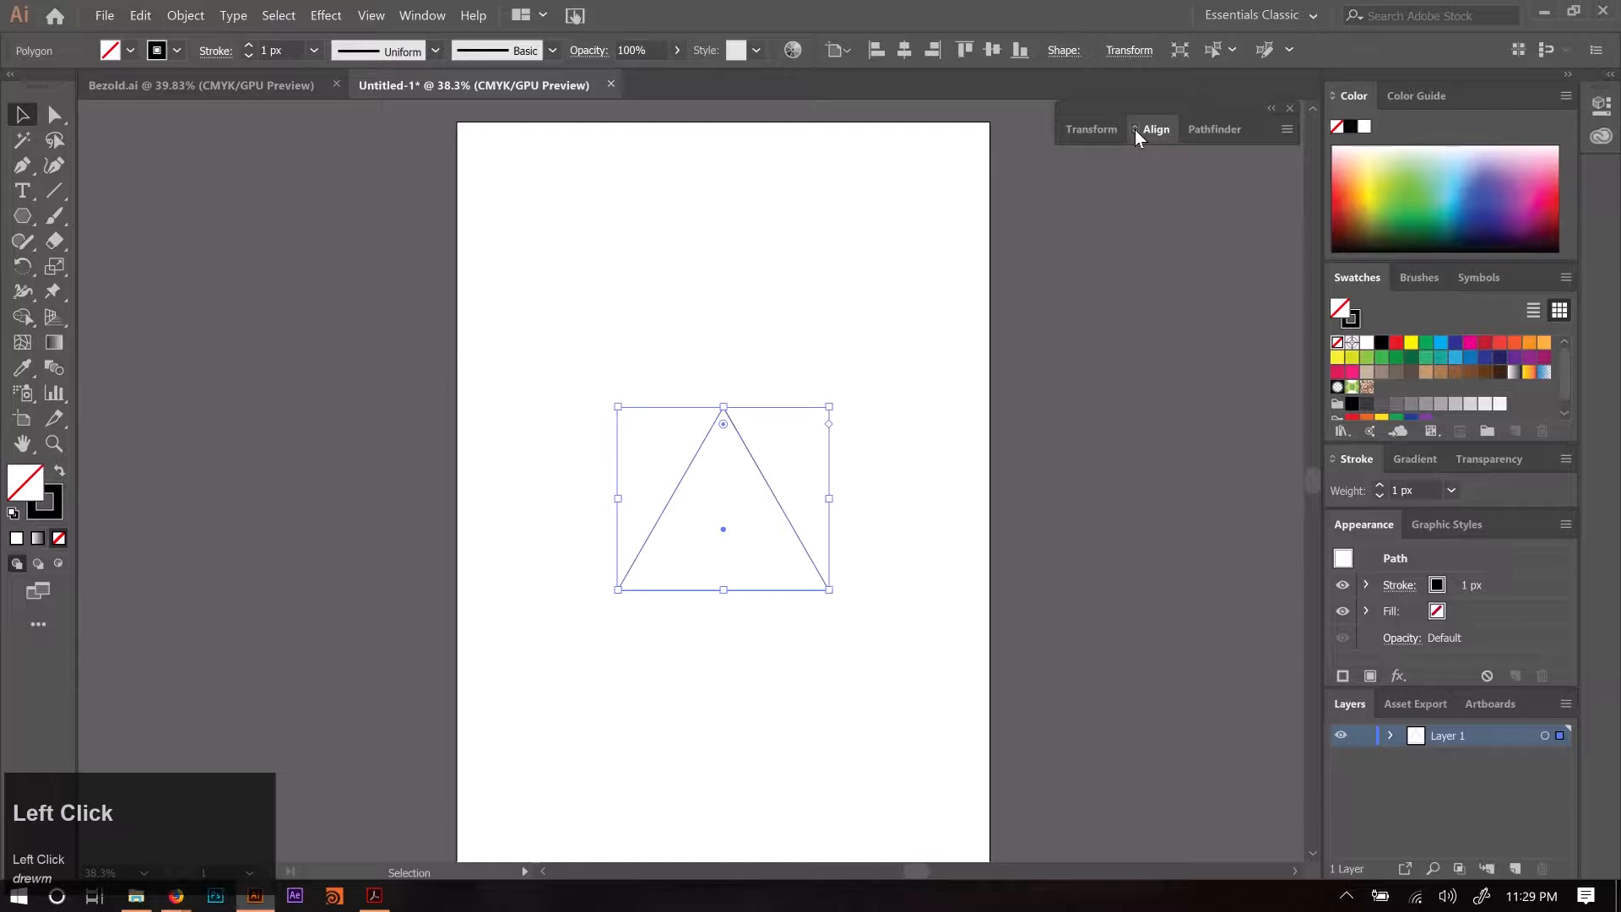
click(1137, 133)
click(1138, 134)
click(1137, 133)
click(1137, 133)
click(1137, 133)
click(1137, 133)
click(1137, 133)
click(1137, 134)
click(1137, 134)
click(1137, 133)
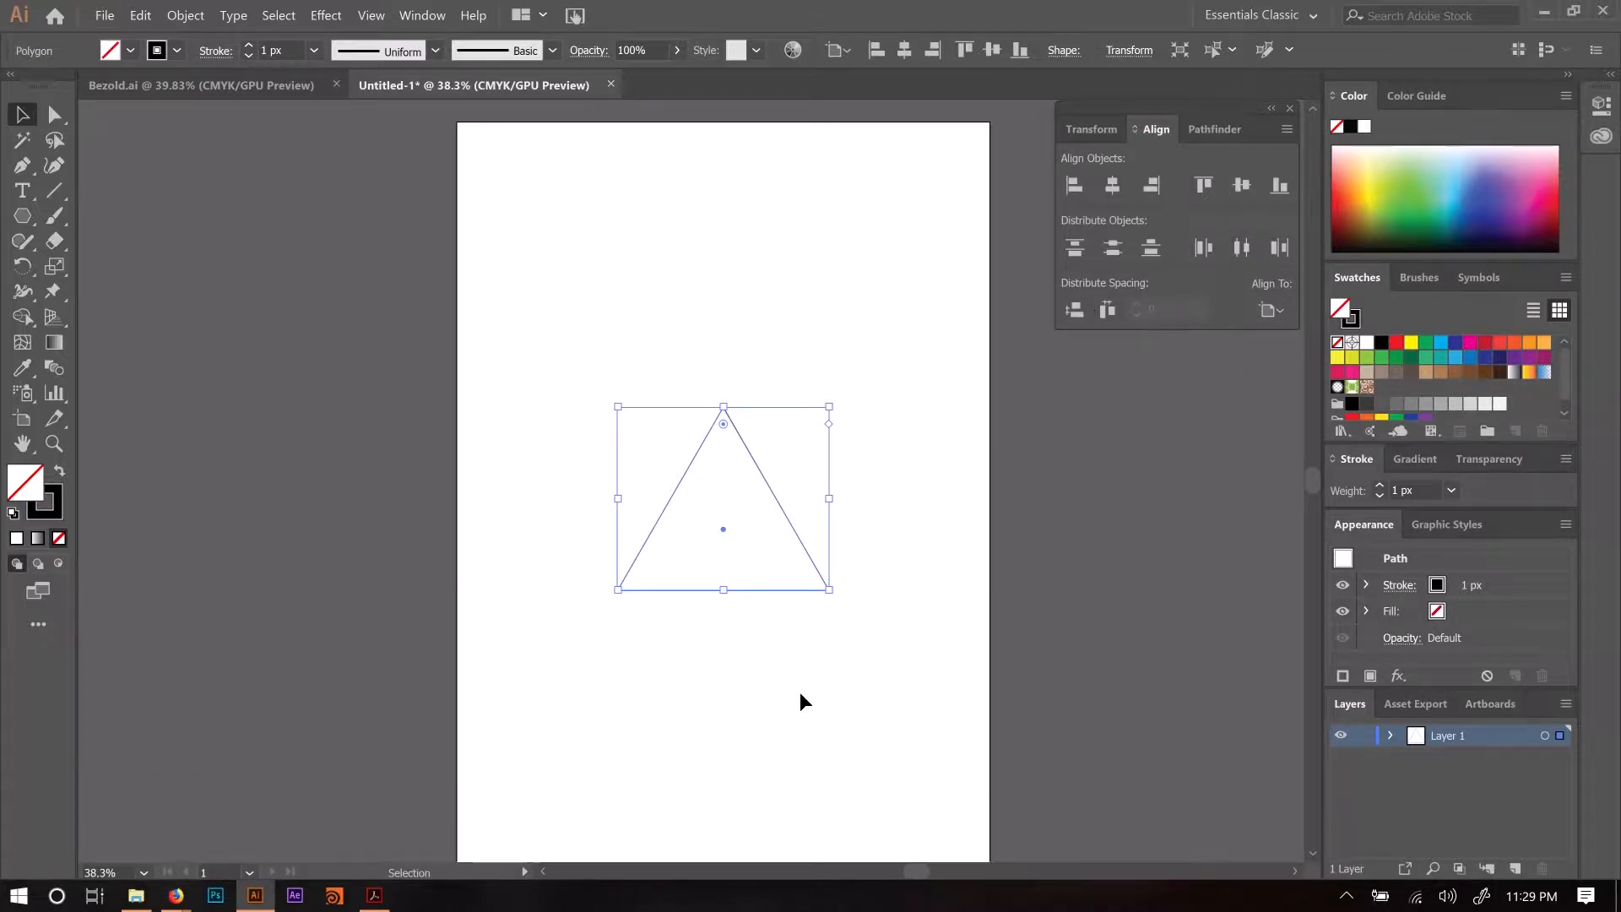
click(701, 626)
click(721, 429)
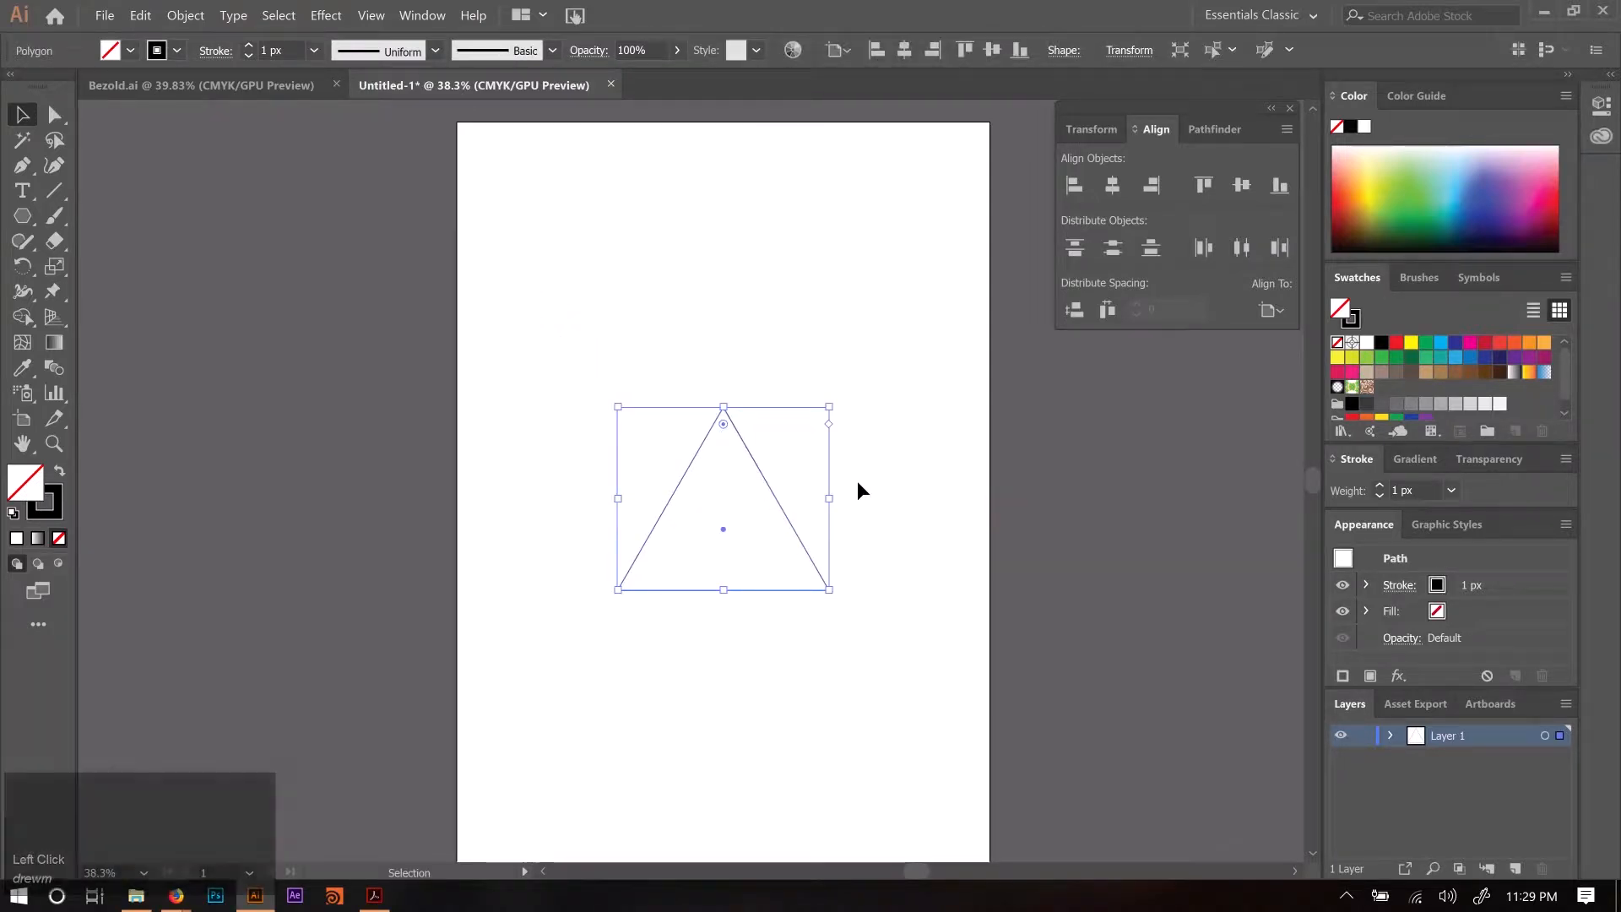
Draw an unfilled circle around the triangle's centre with the Ellipse tool and scale it down proportionally to slightly less than the triangle's width.
drag(22, 216, 110, 267)
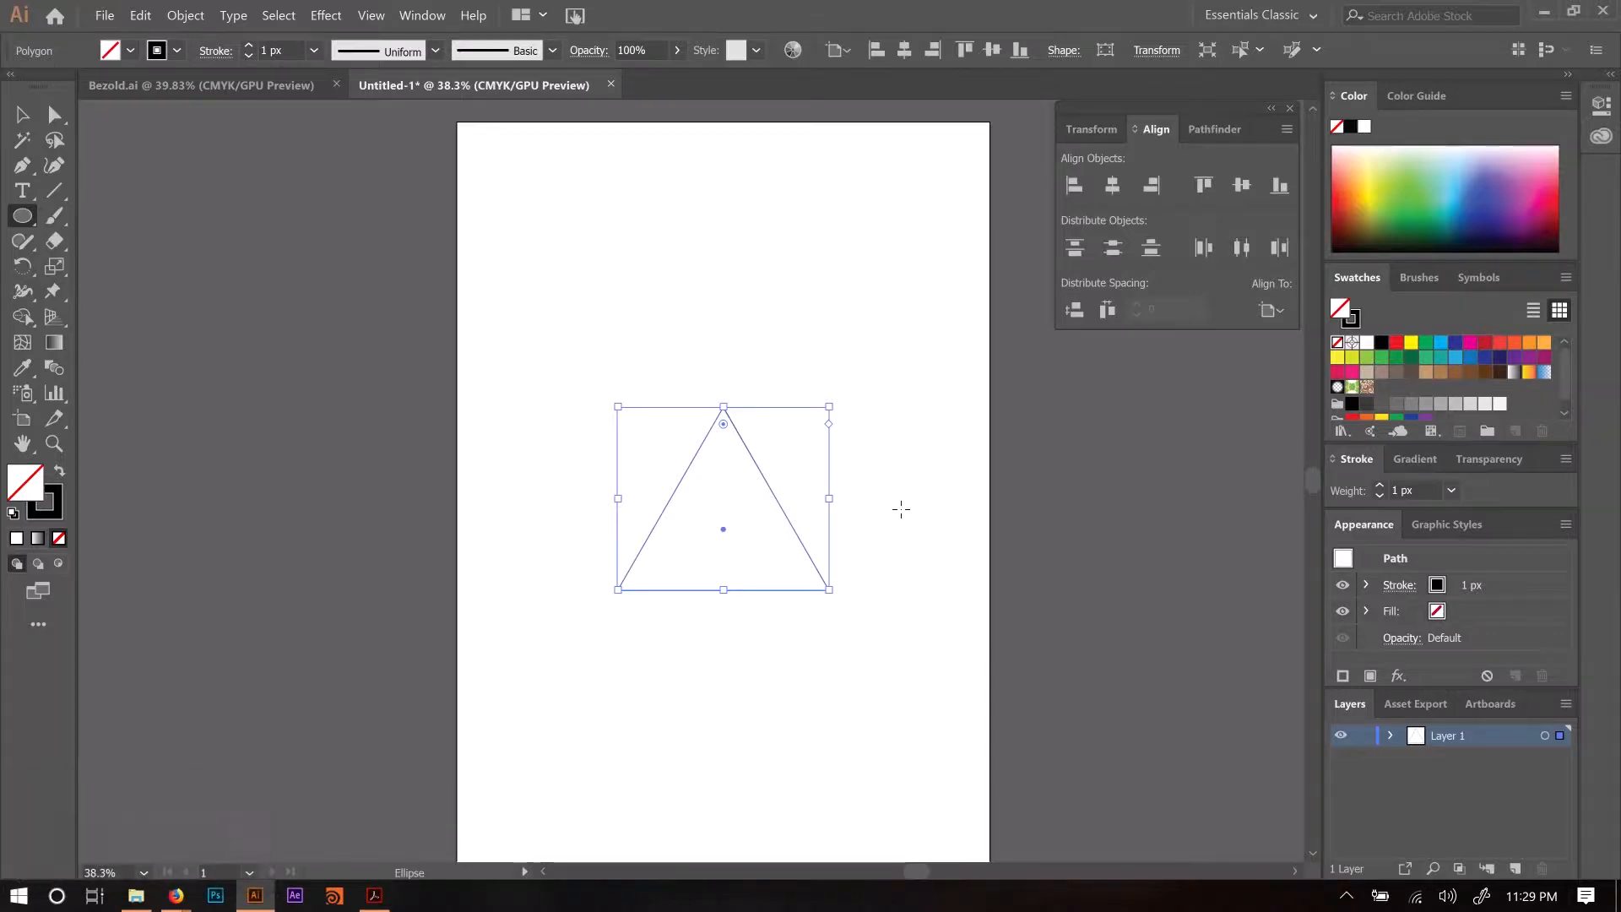
drag(852, 532, 608, 554)
key(v)
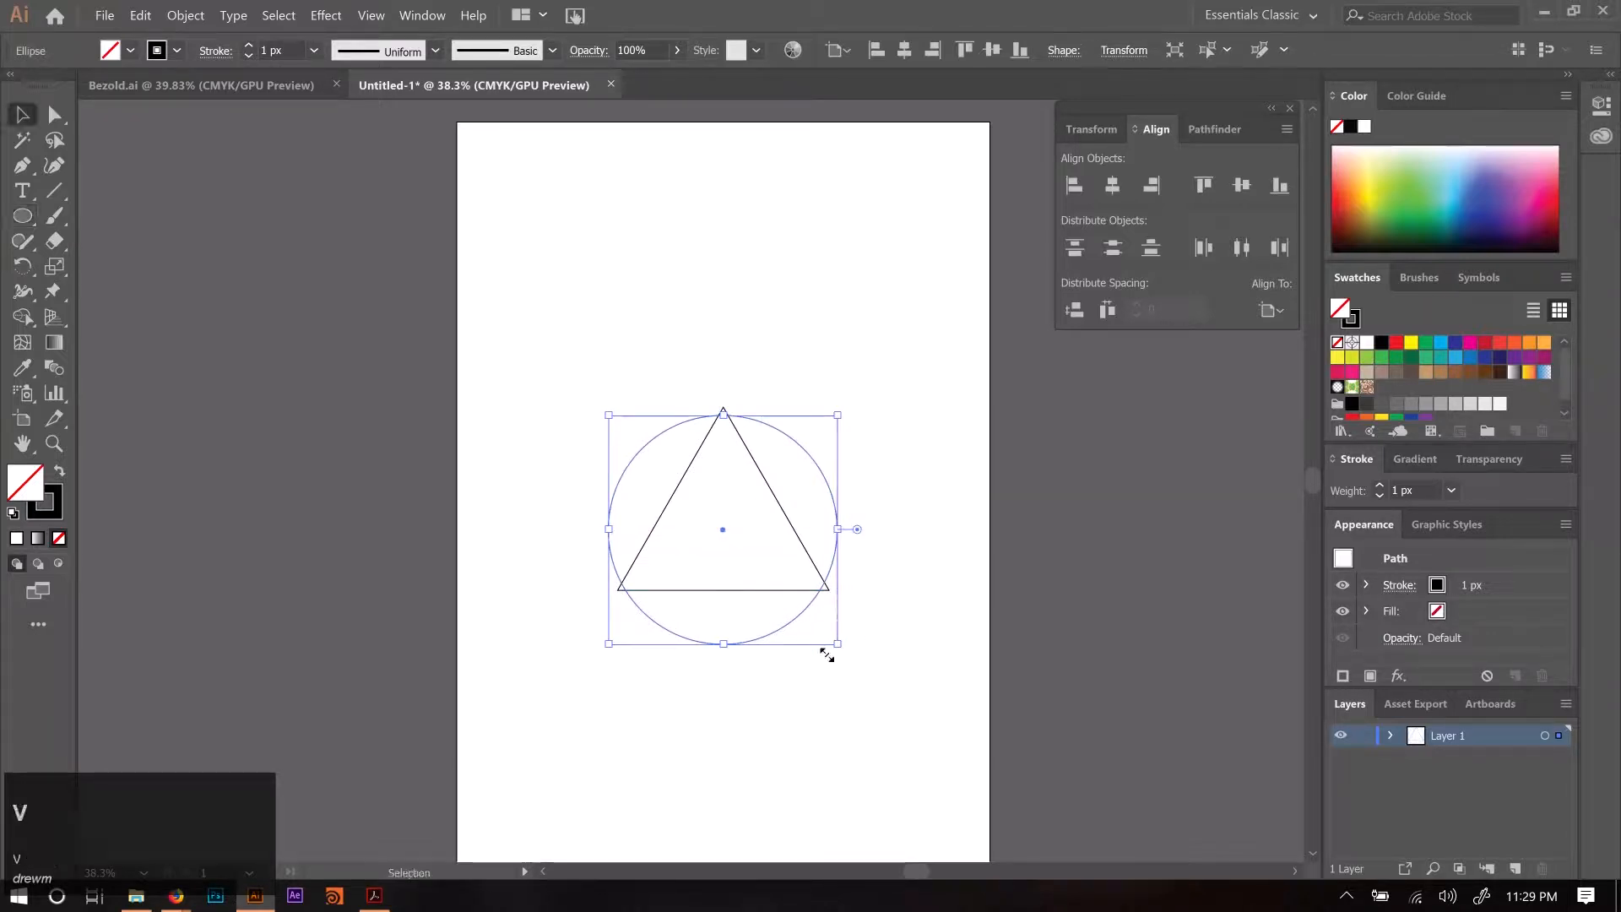
key(shift)
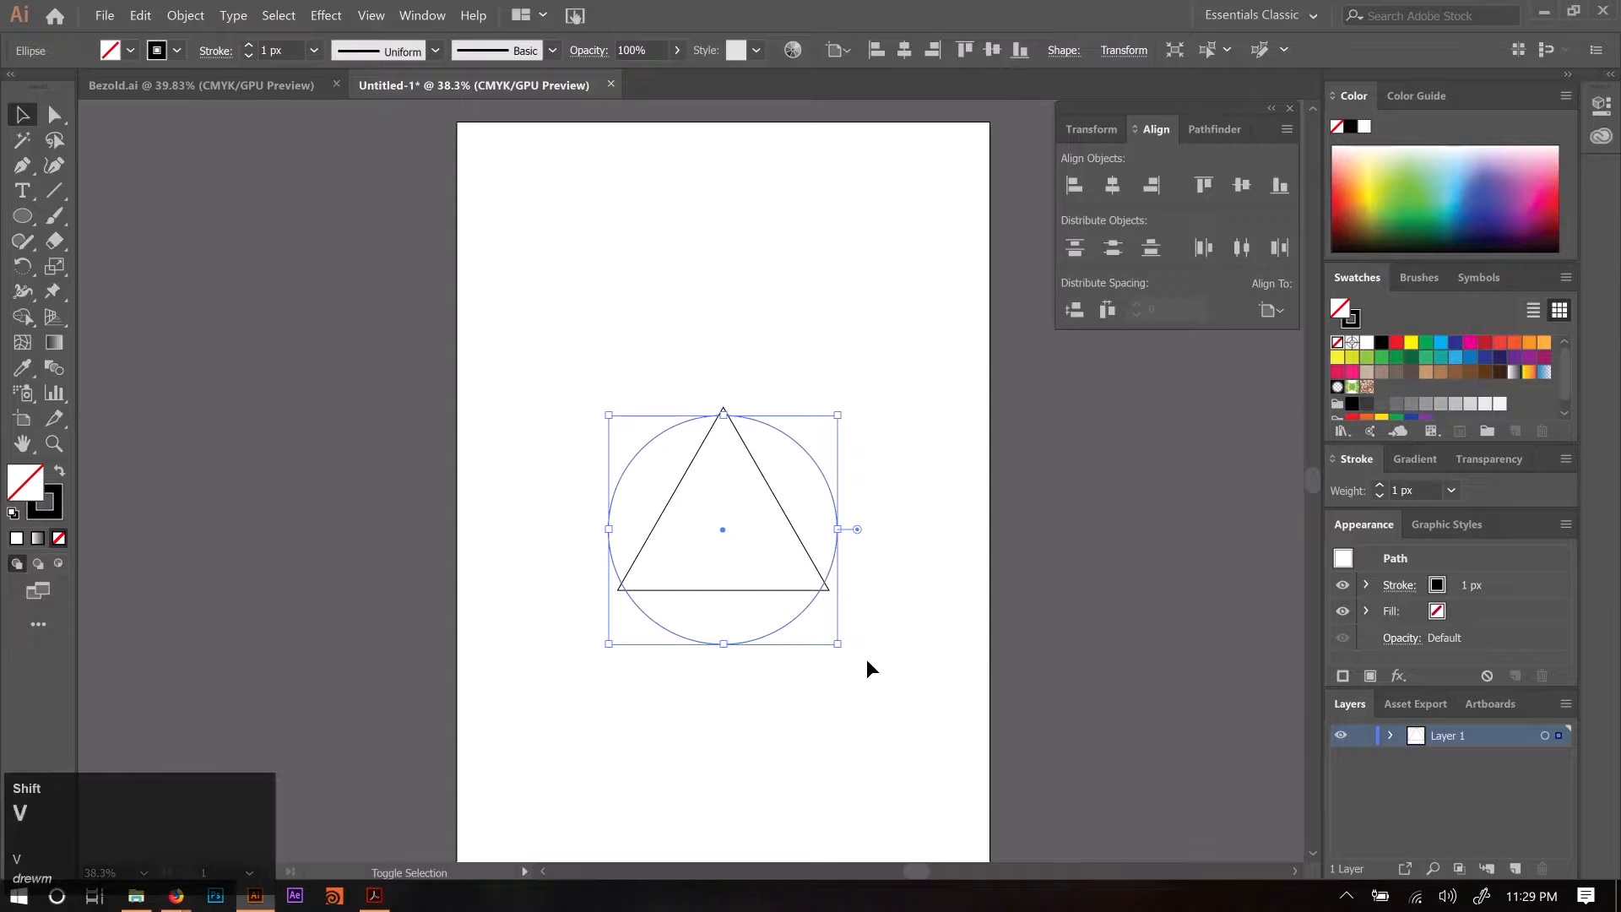
drag(840, 648, 828, 633)
Centre the circle and triangle together on the artboard, both horizontally and vertically, then clear the selection.
shift+click(789, 520)
click(1111, 186)
click(1240, 185)
click(852, 675)
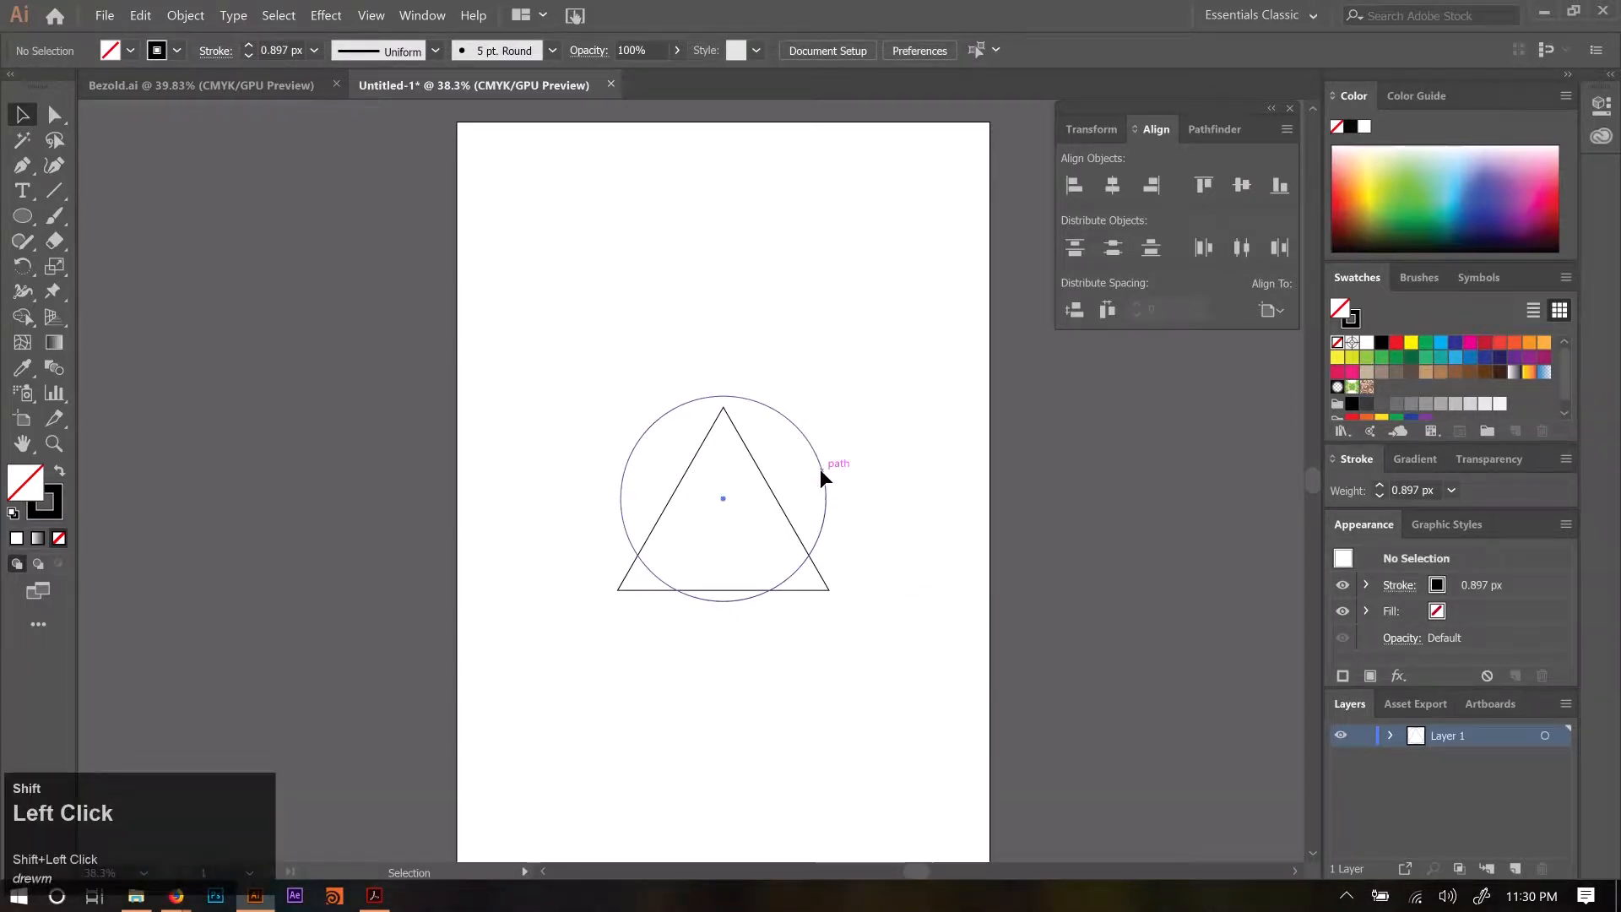
shift+click(825, 494)
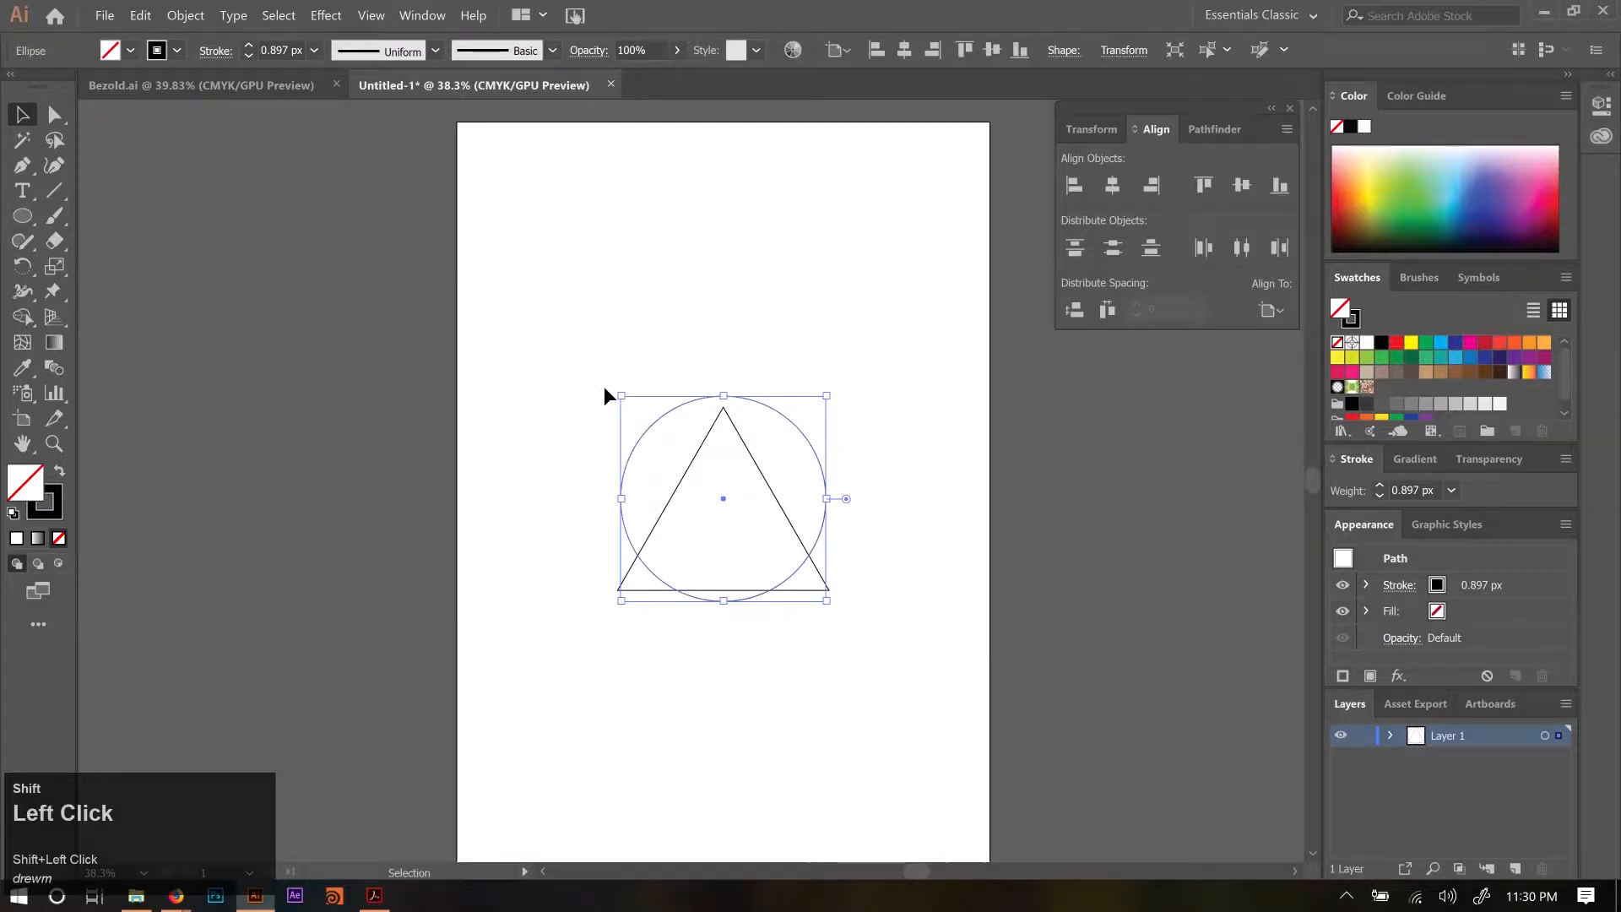
click(857, 576)
click(828, 586)
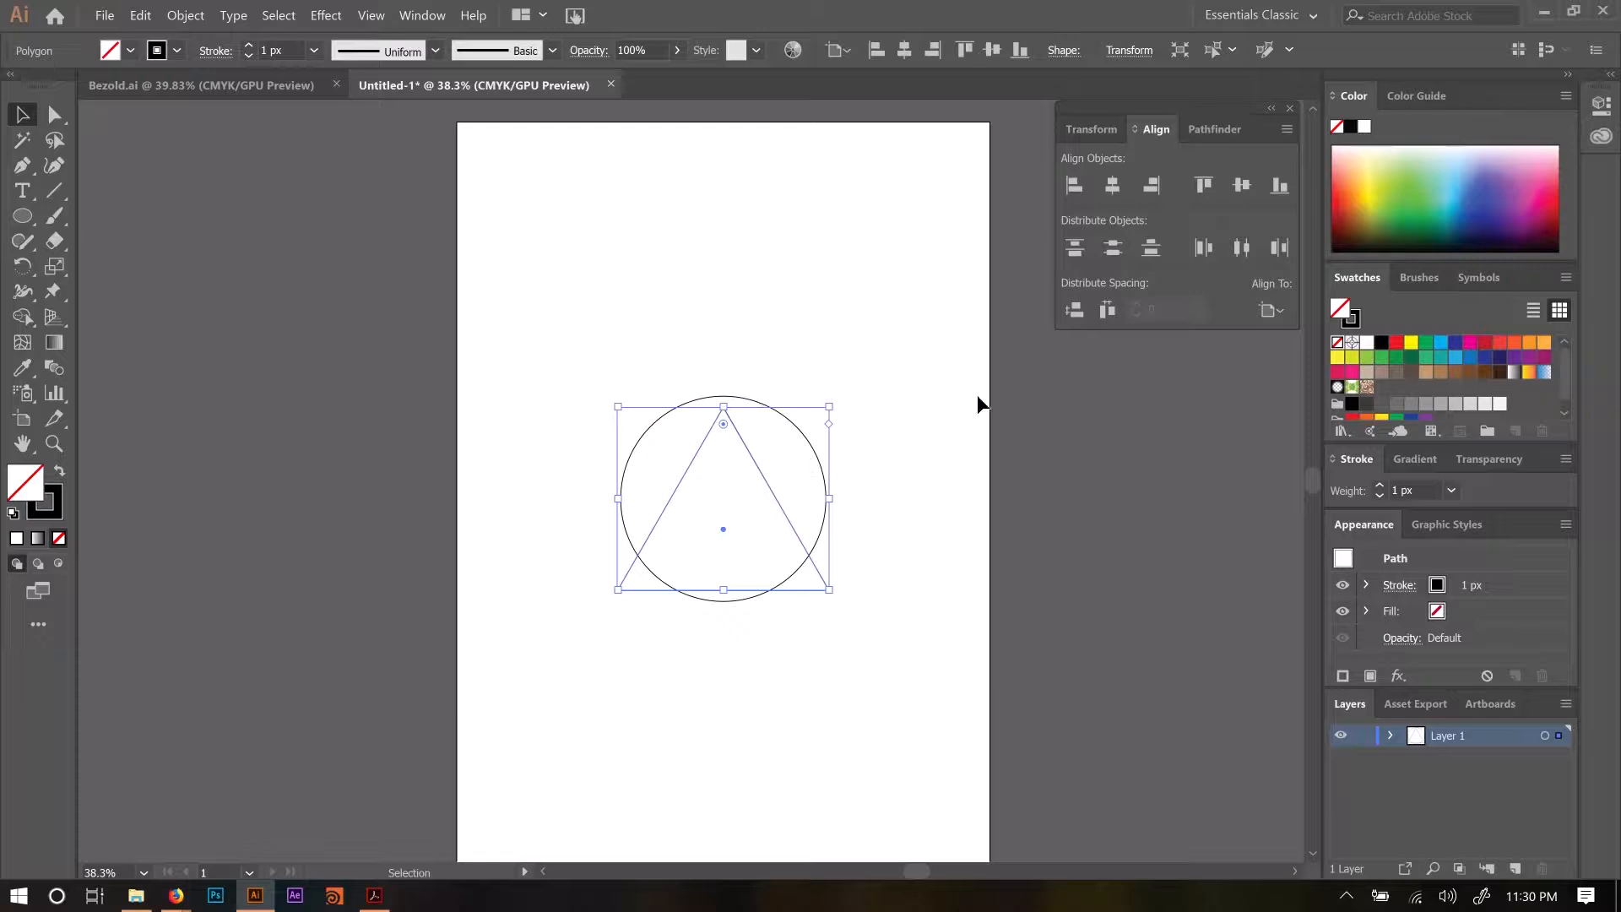
click(929, 443)
shift+click(770, 404)
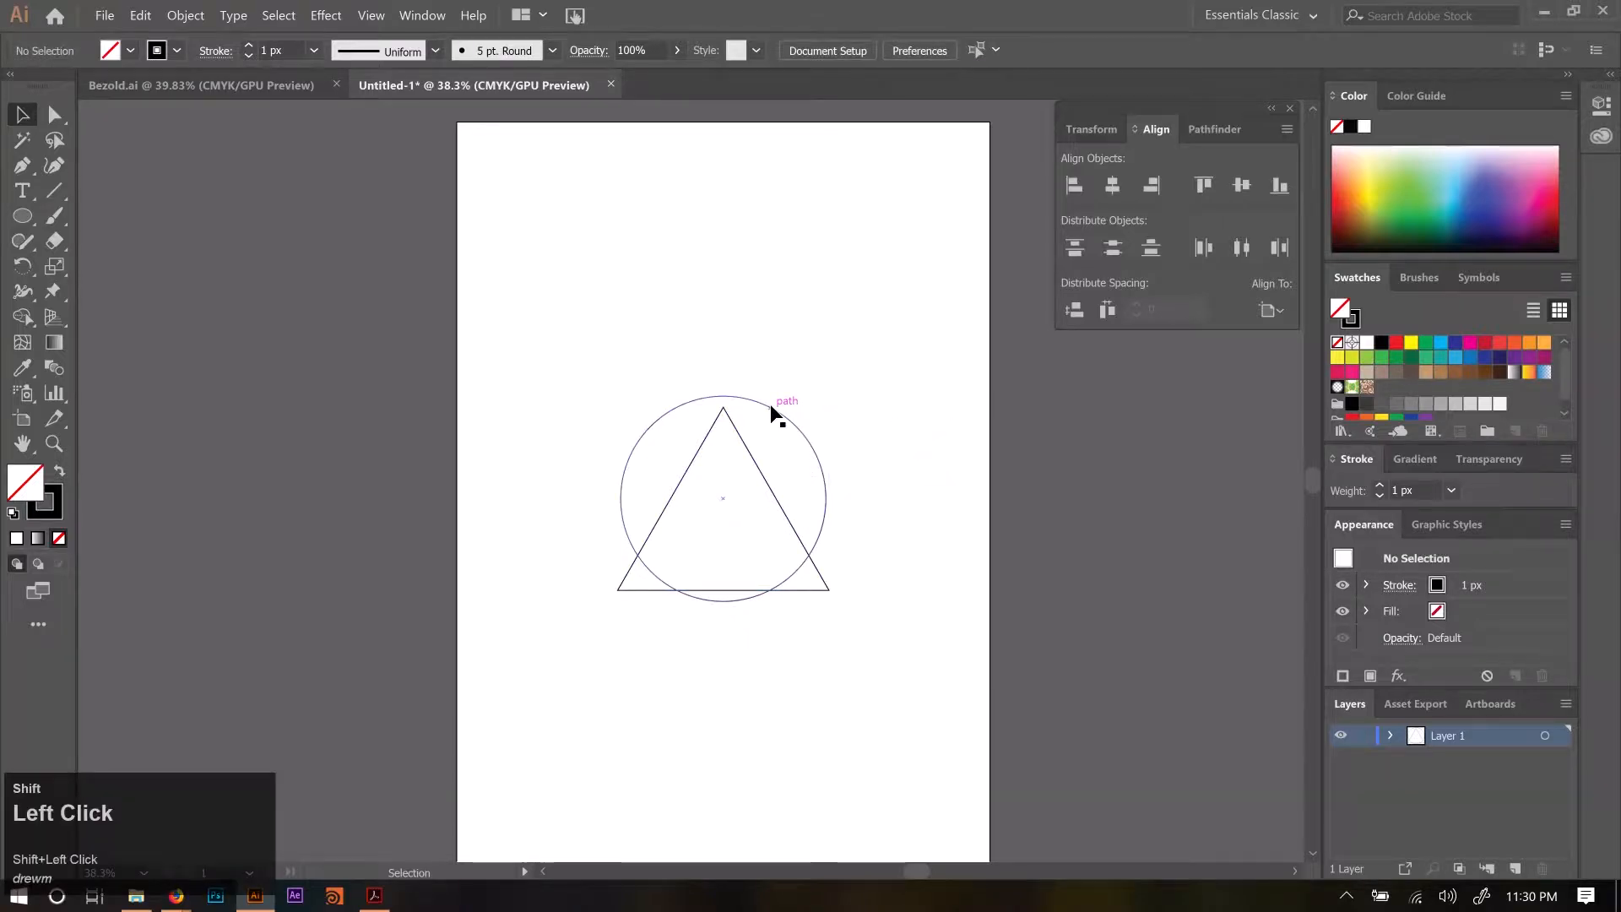
Move the circle down until its upper edge sits slightly below the triangle's apex, nudging it slightly sideways.
mouse_move(770, 404)
shift+mouse_down()
mouse_move(781, 452)
mouse_move(767, 431)
shift+mouse_up()
shift+drag(756, 616, 758, 613)
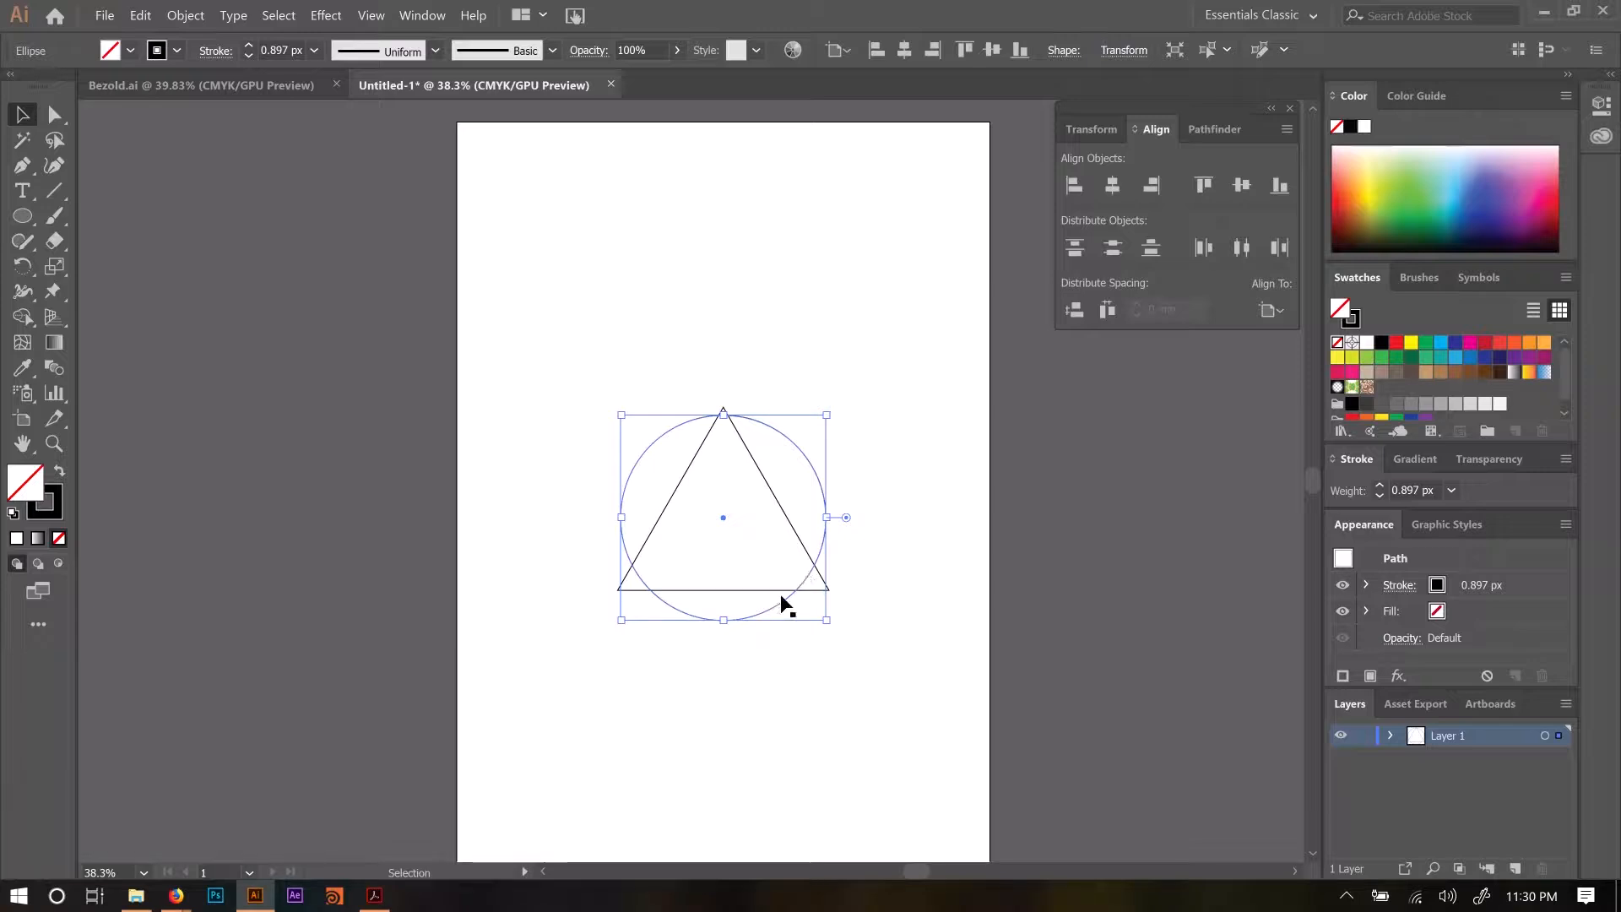
click(841, 605)
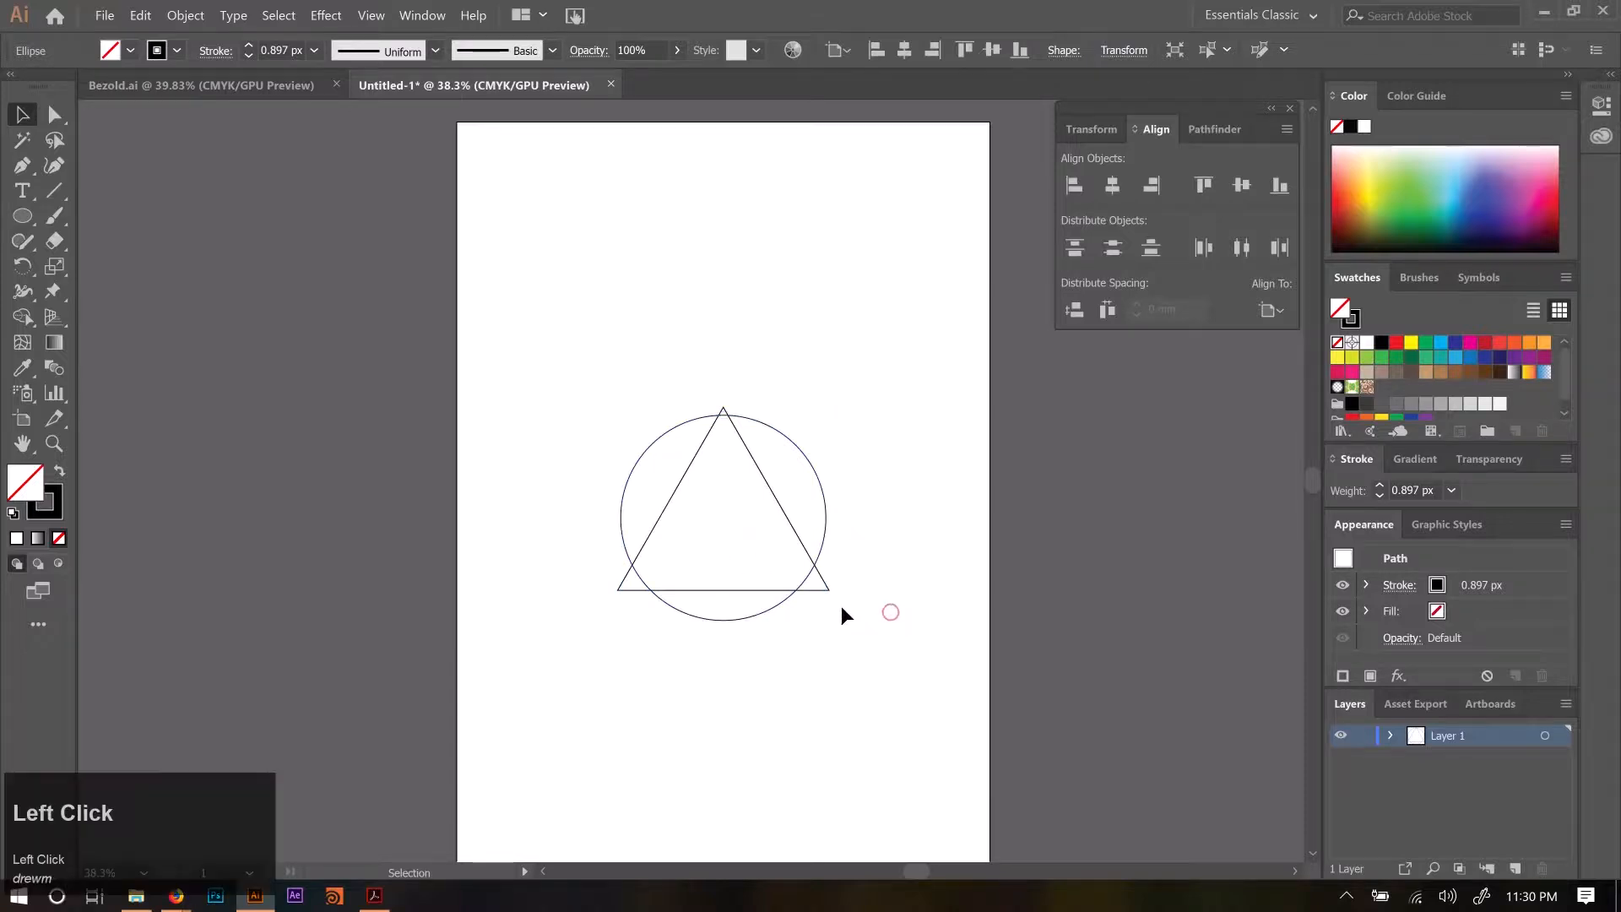
drag(827, 590, 829, 590)
click(924, 608)
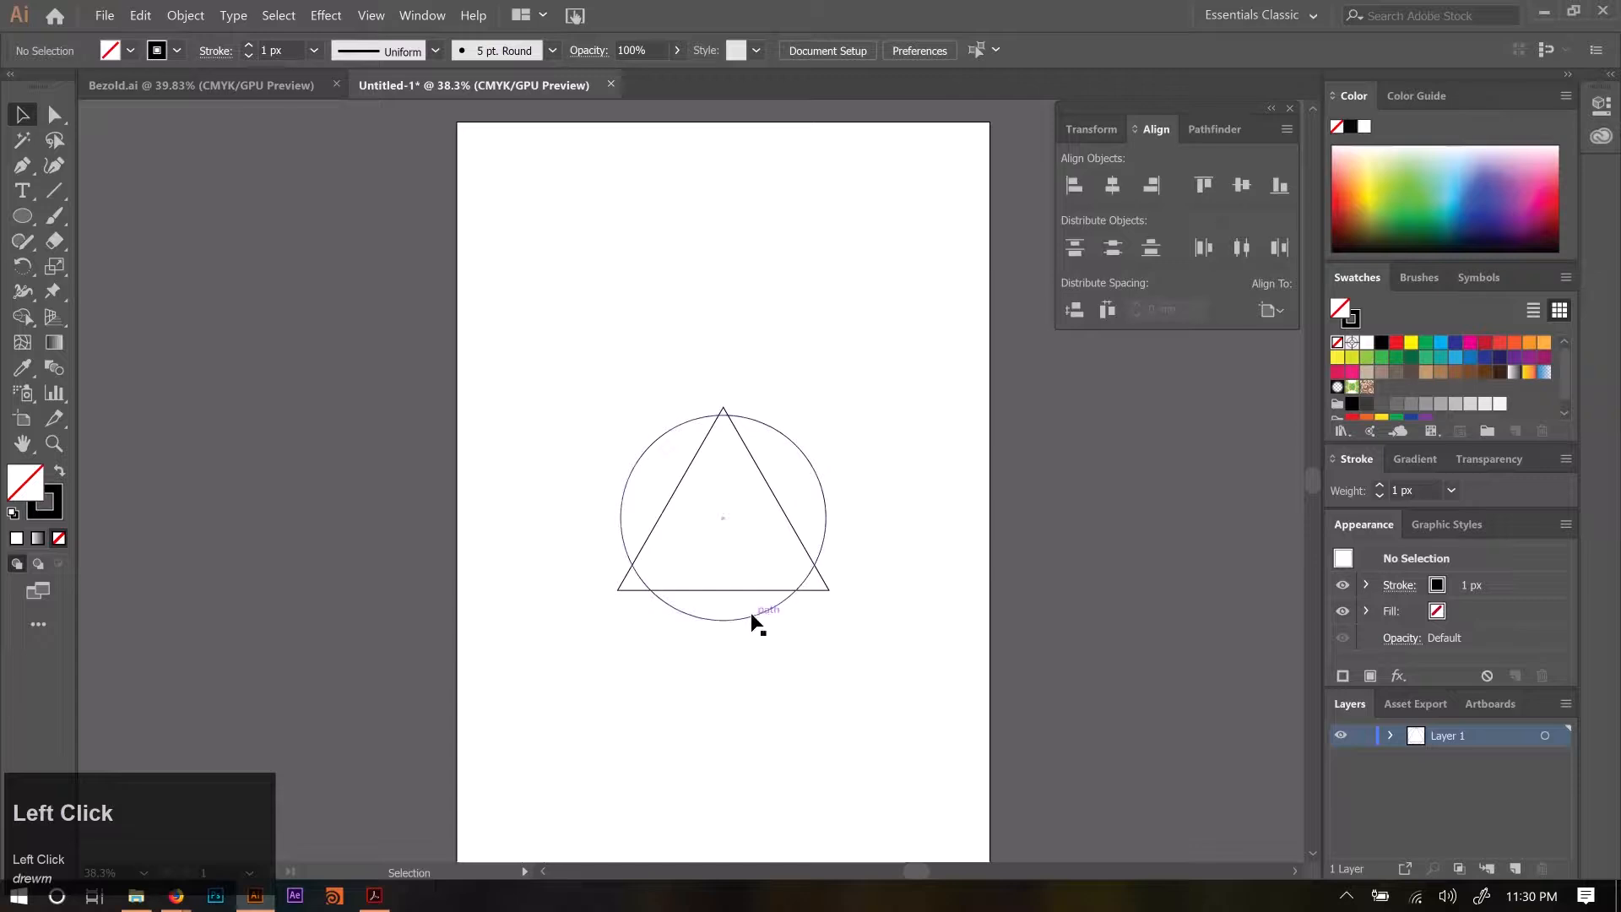
drag(752, 611, 755, 621)
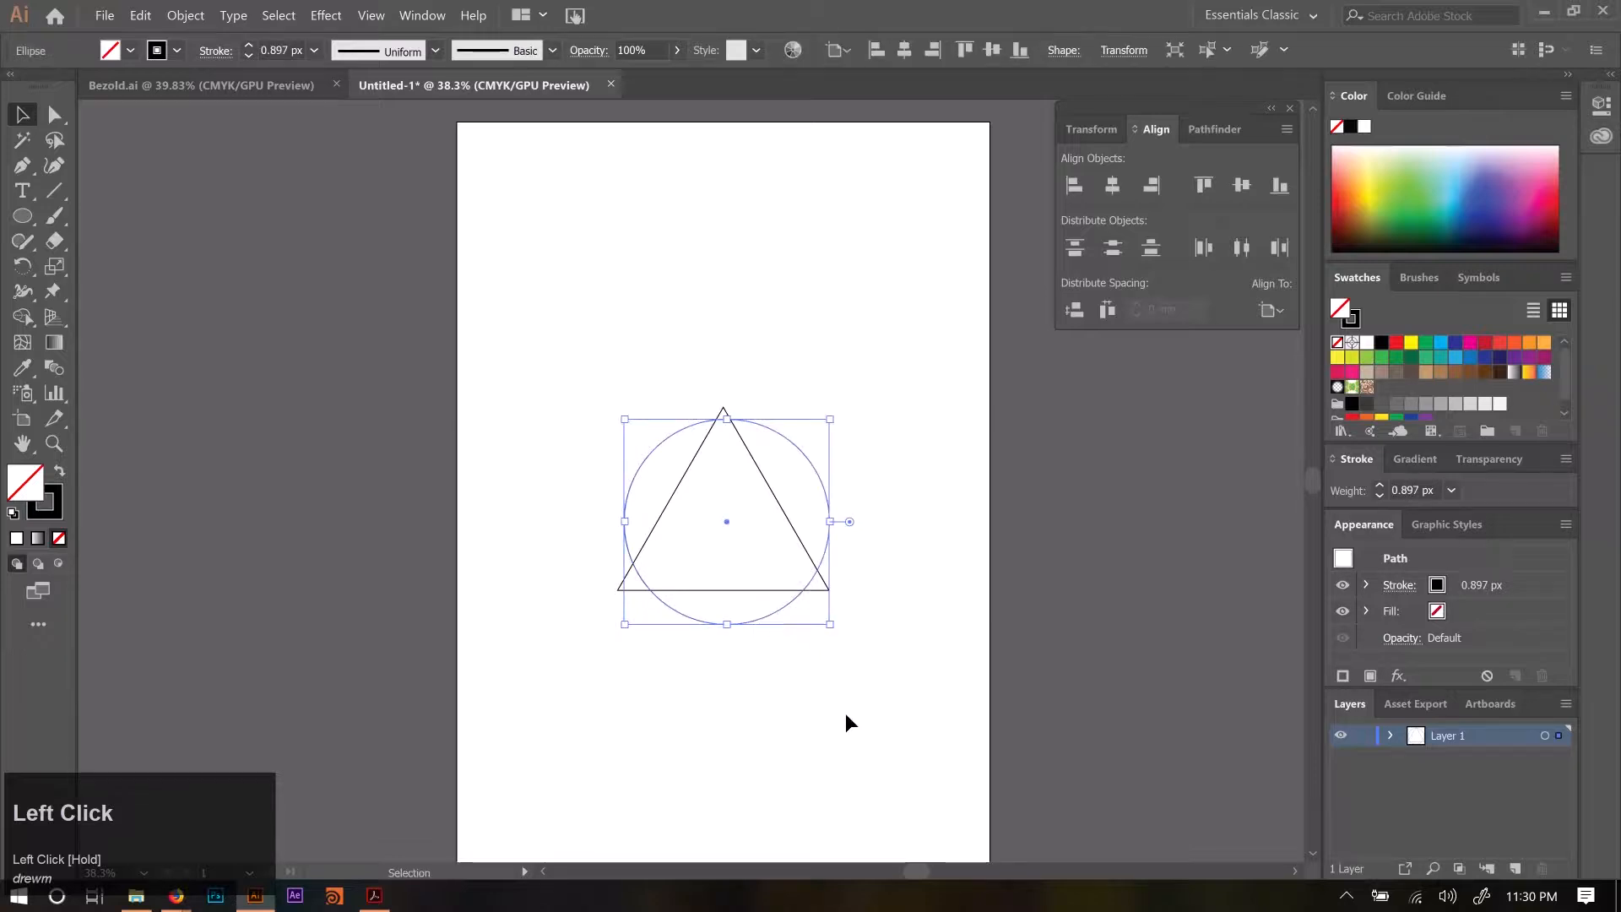
Try uniting the circle and triangle into one outline with Pathfinder, then undo the union.
drag(848, 722, 673, 529)
click(1216, 129)
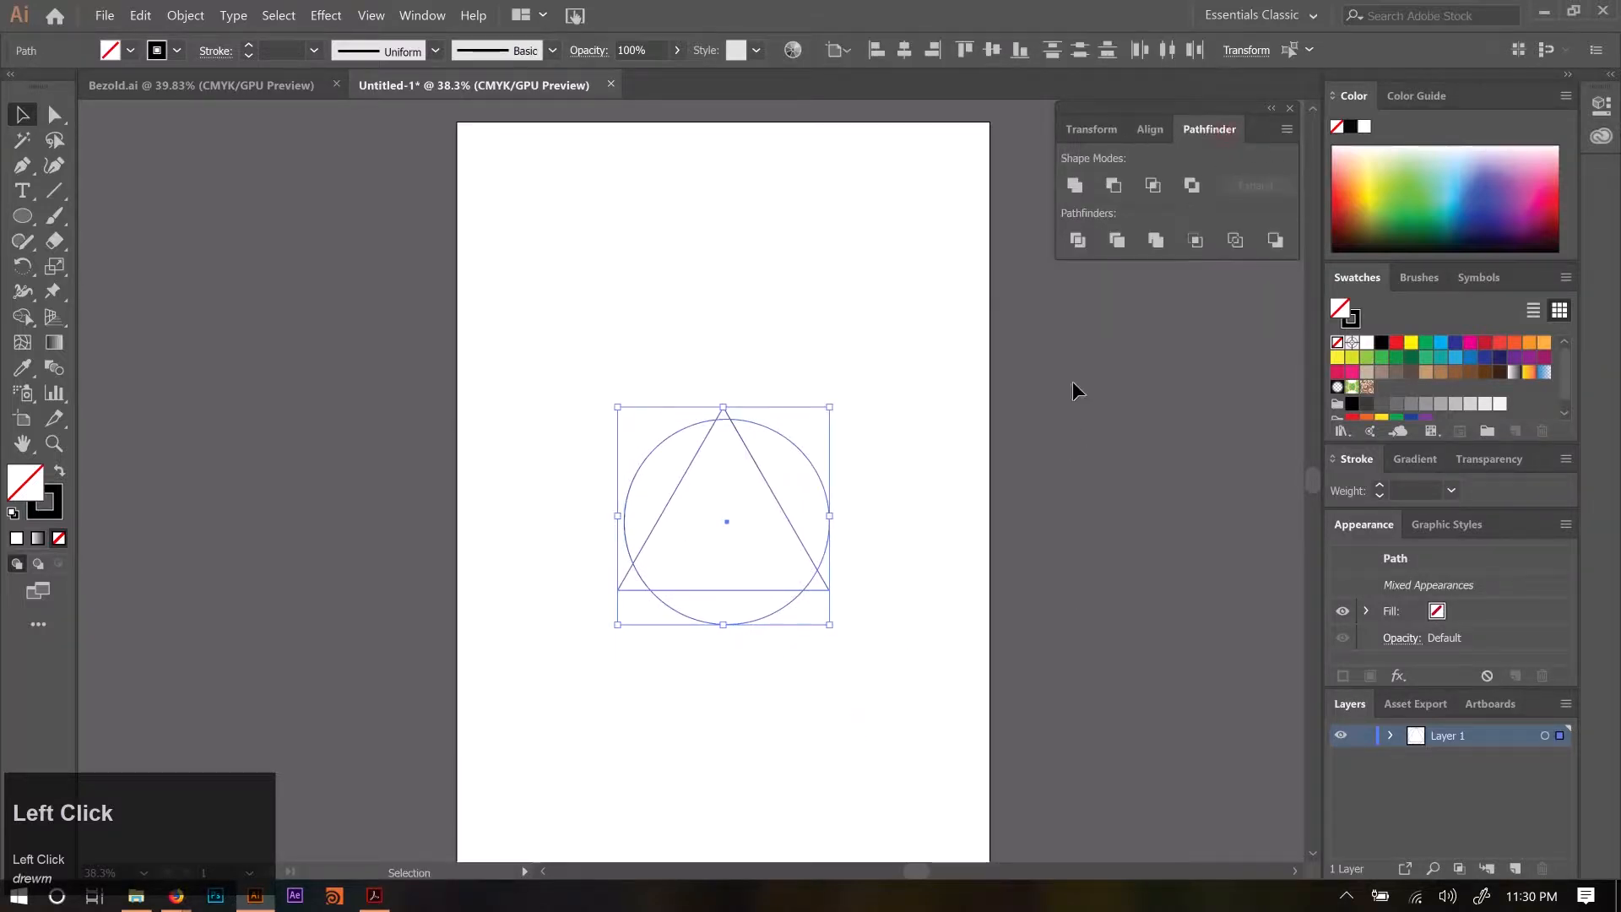
click(1079, 190)
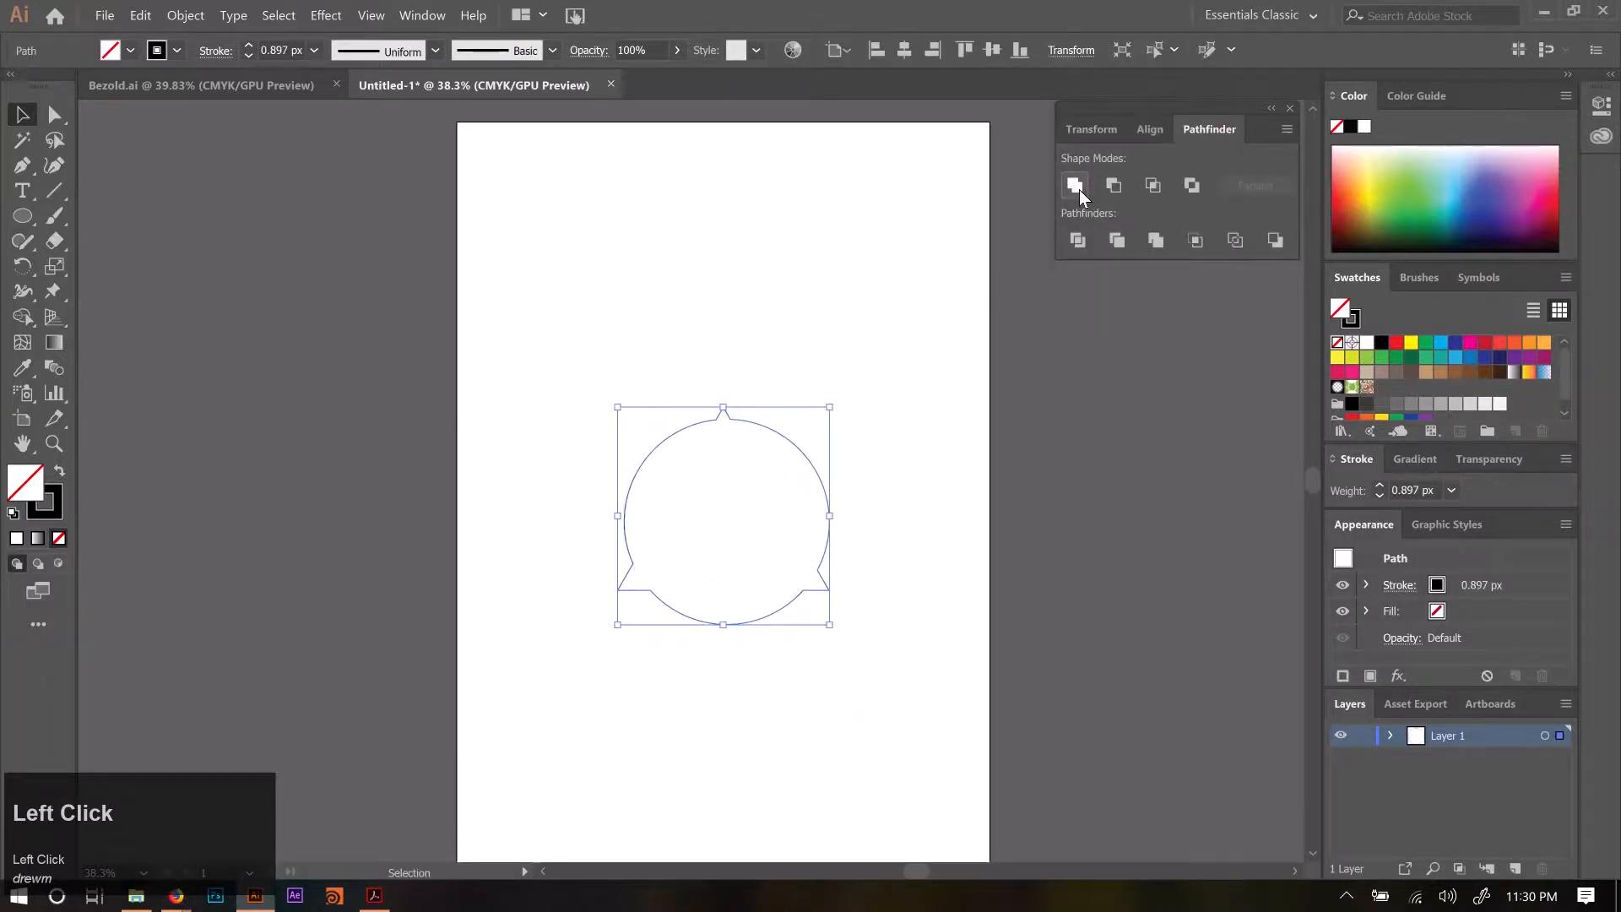
key(ctrl+z)
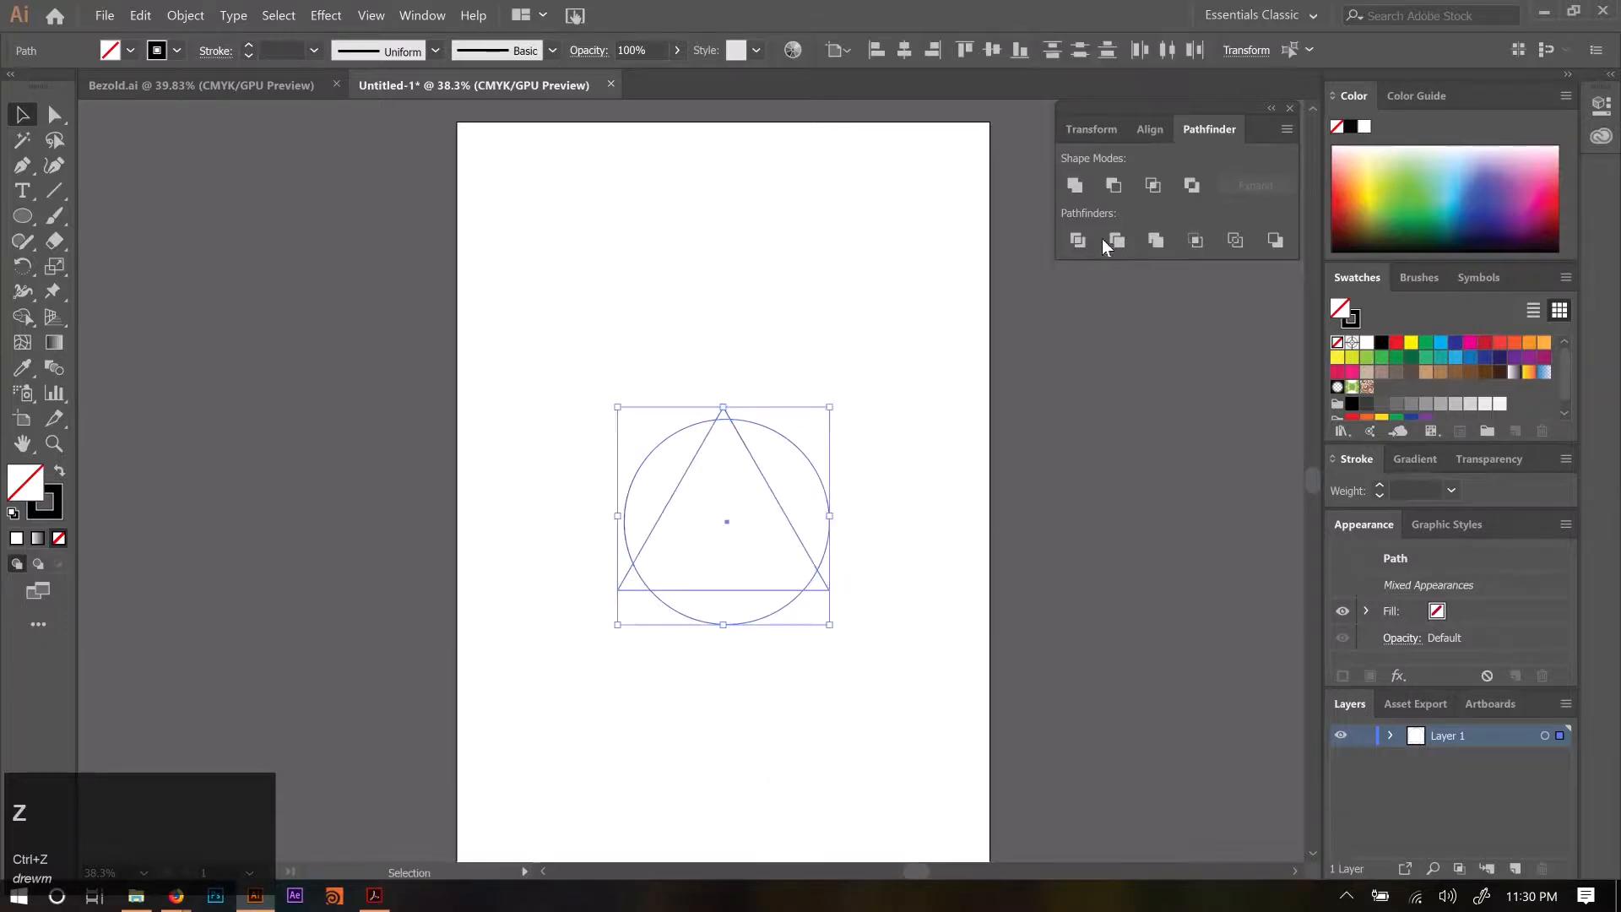
Try subtracting the front circle from the triangle with Minus Front, then undo the subtraction.
click(1113, 184)
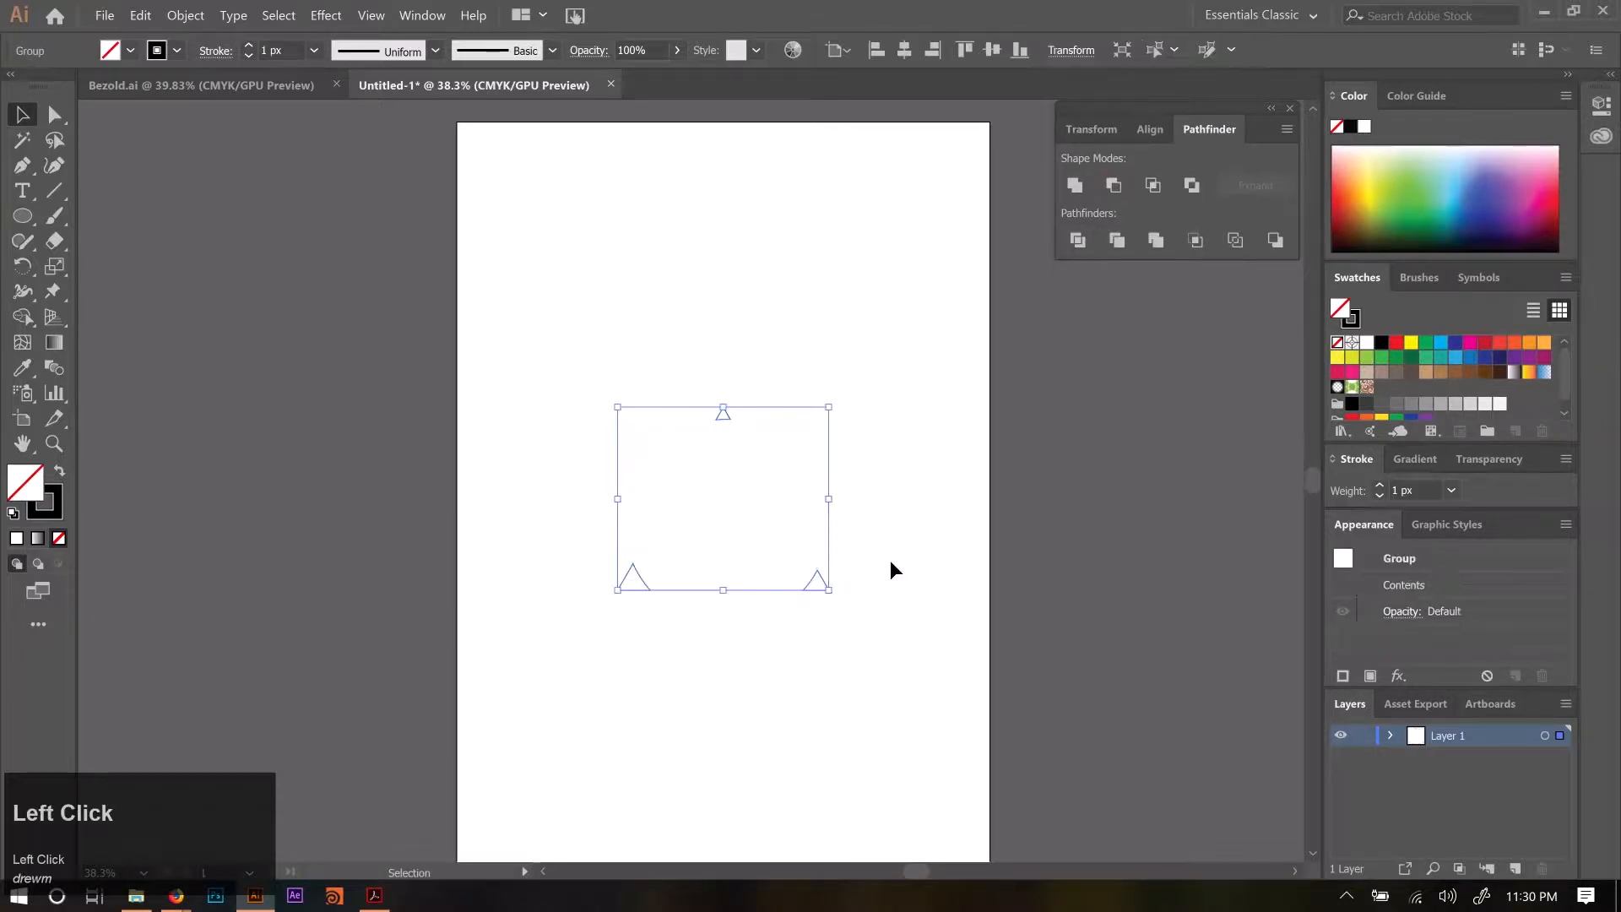
click(873, 605)
key(ctrl+z)
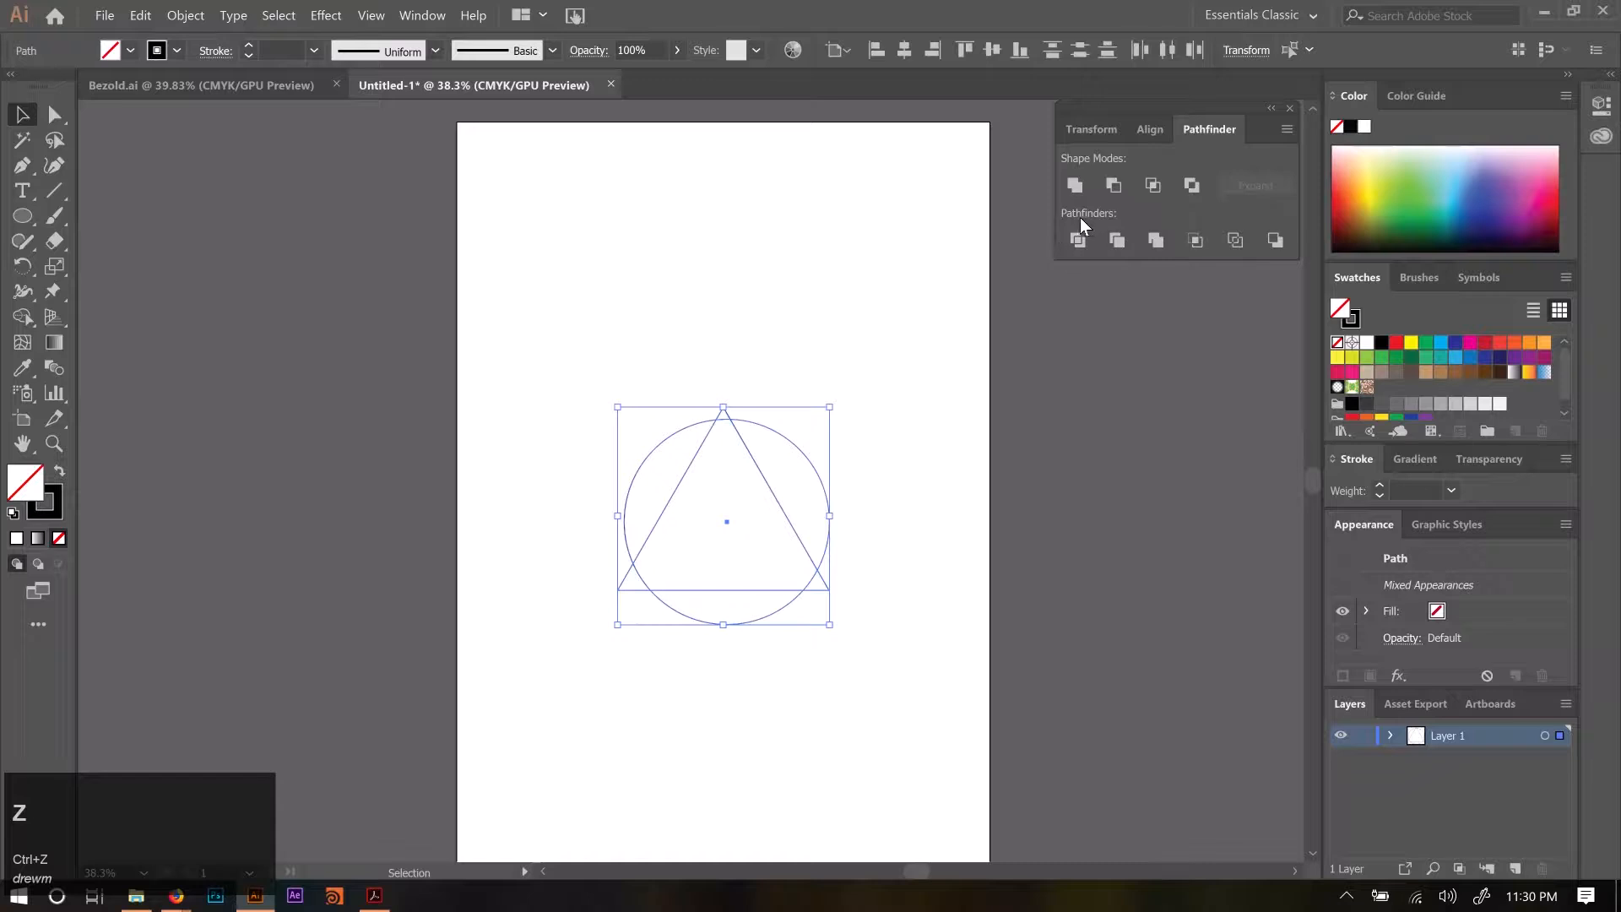
Reorder the ellipse behind the triangle within Layer 1, try Minus Front on both shapes, and undo the subtraction.
click(1391, 734)
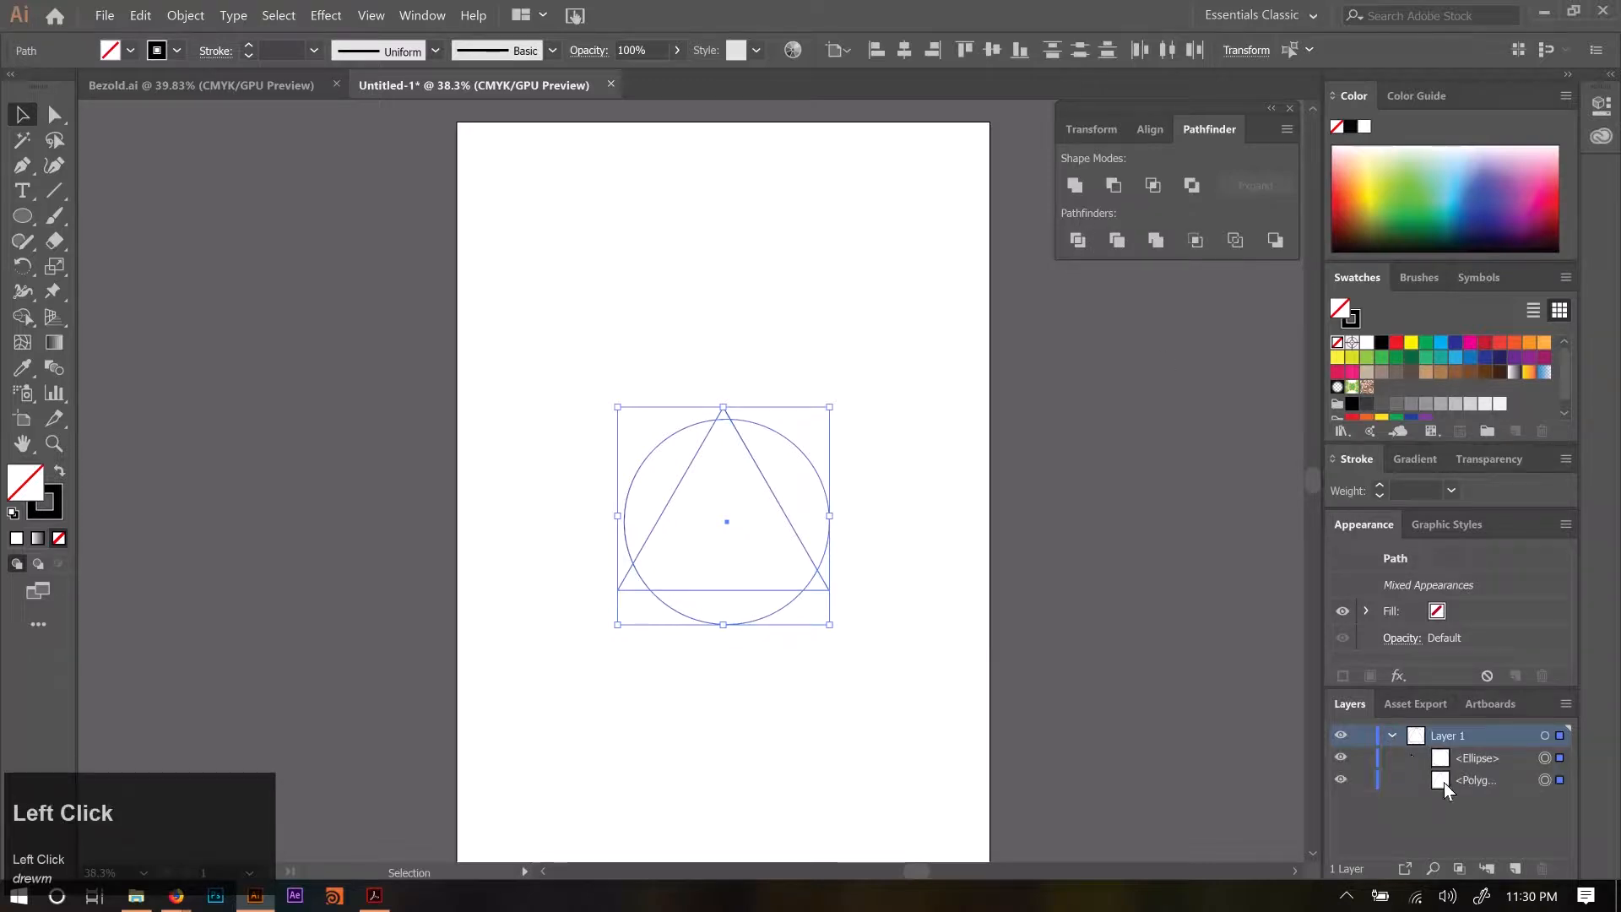
click(1546, 758)
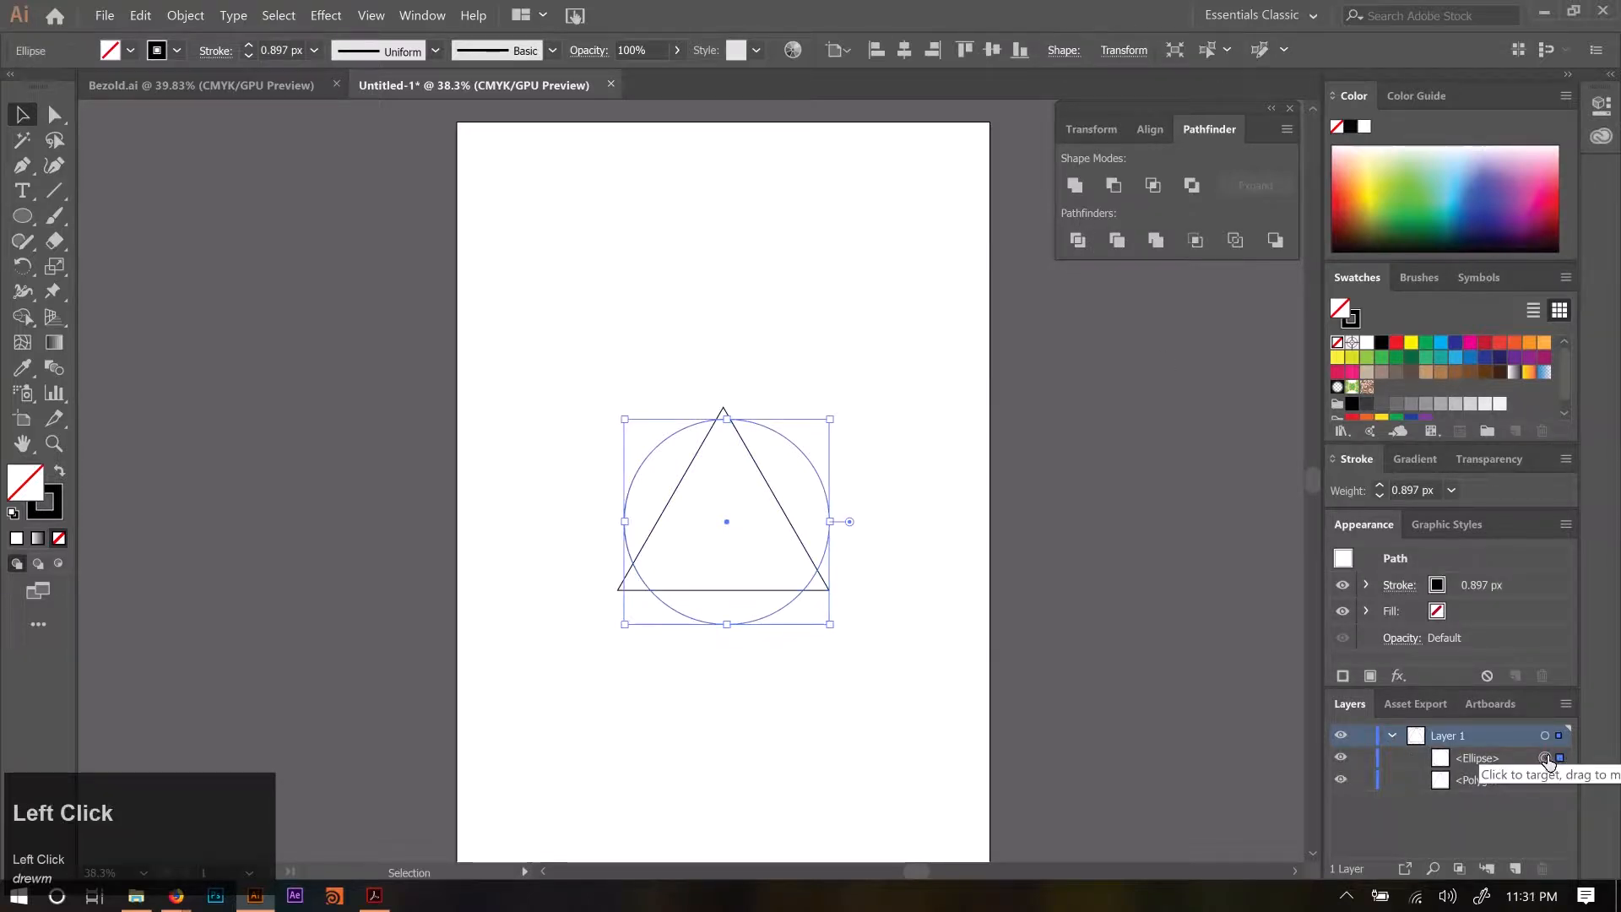
drag(1445, 762, 1496, 748)
drag(967, 758, 560, 325)
click(1114, 185)
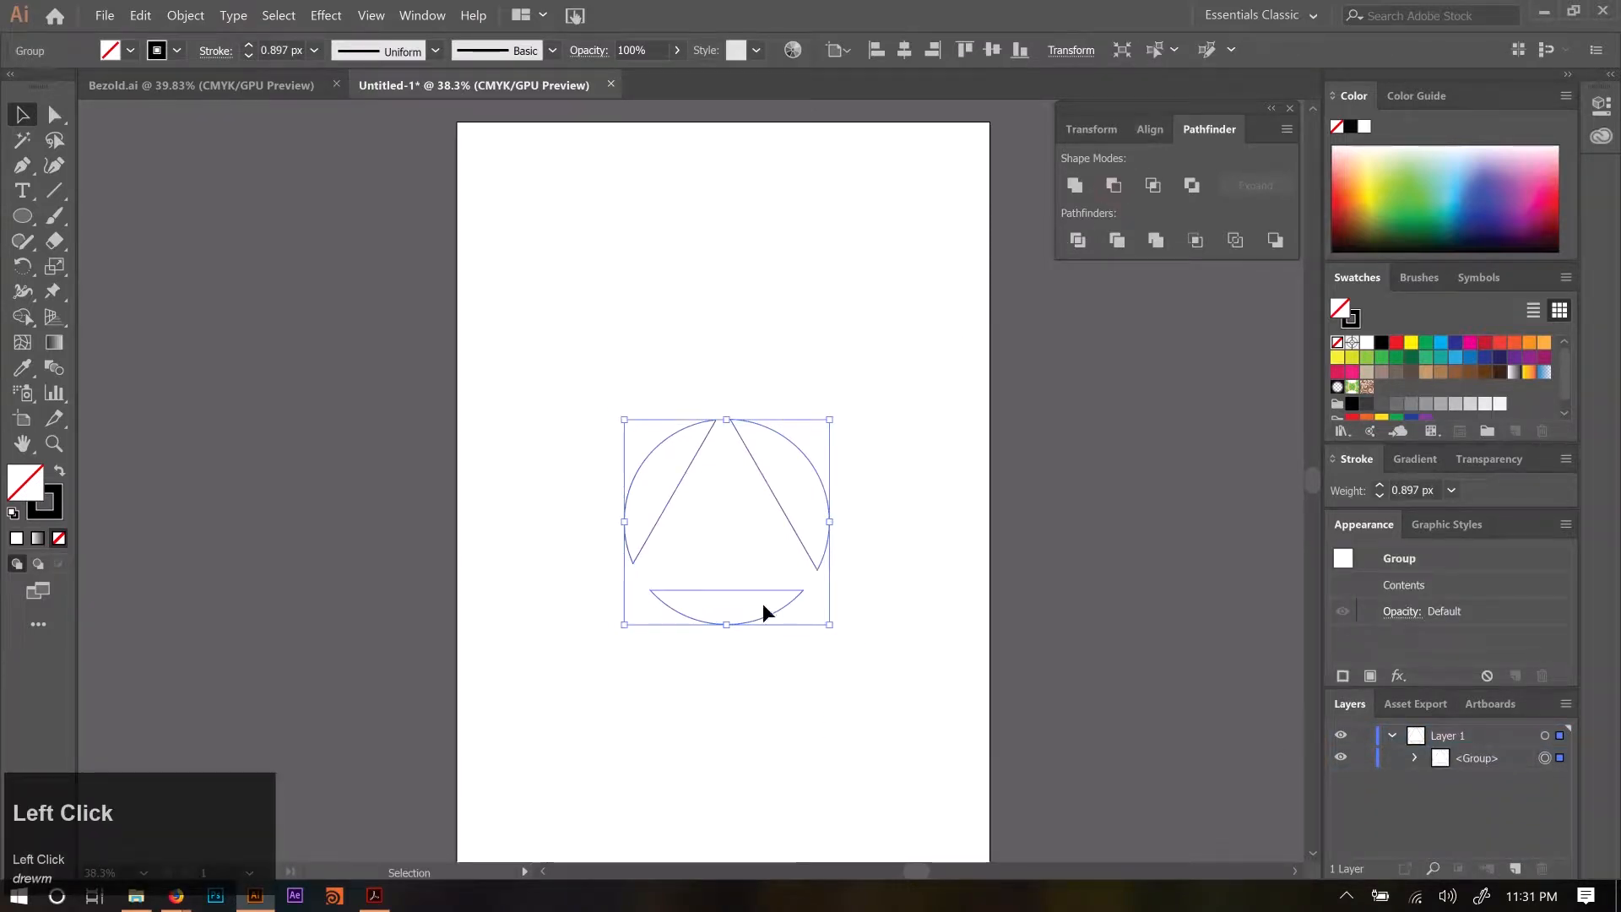
key(ctrl+z)
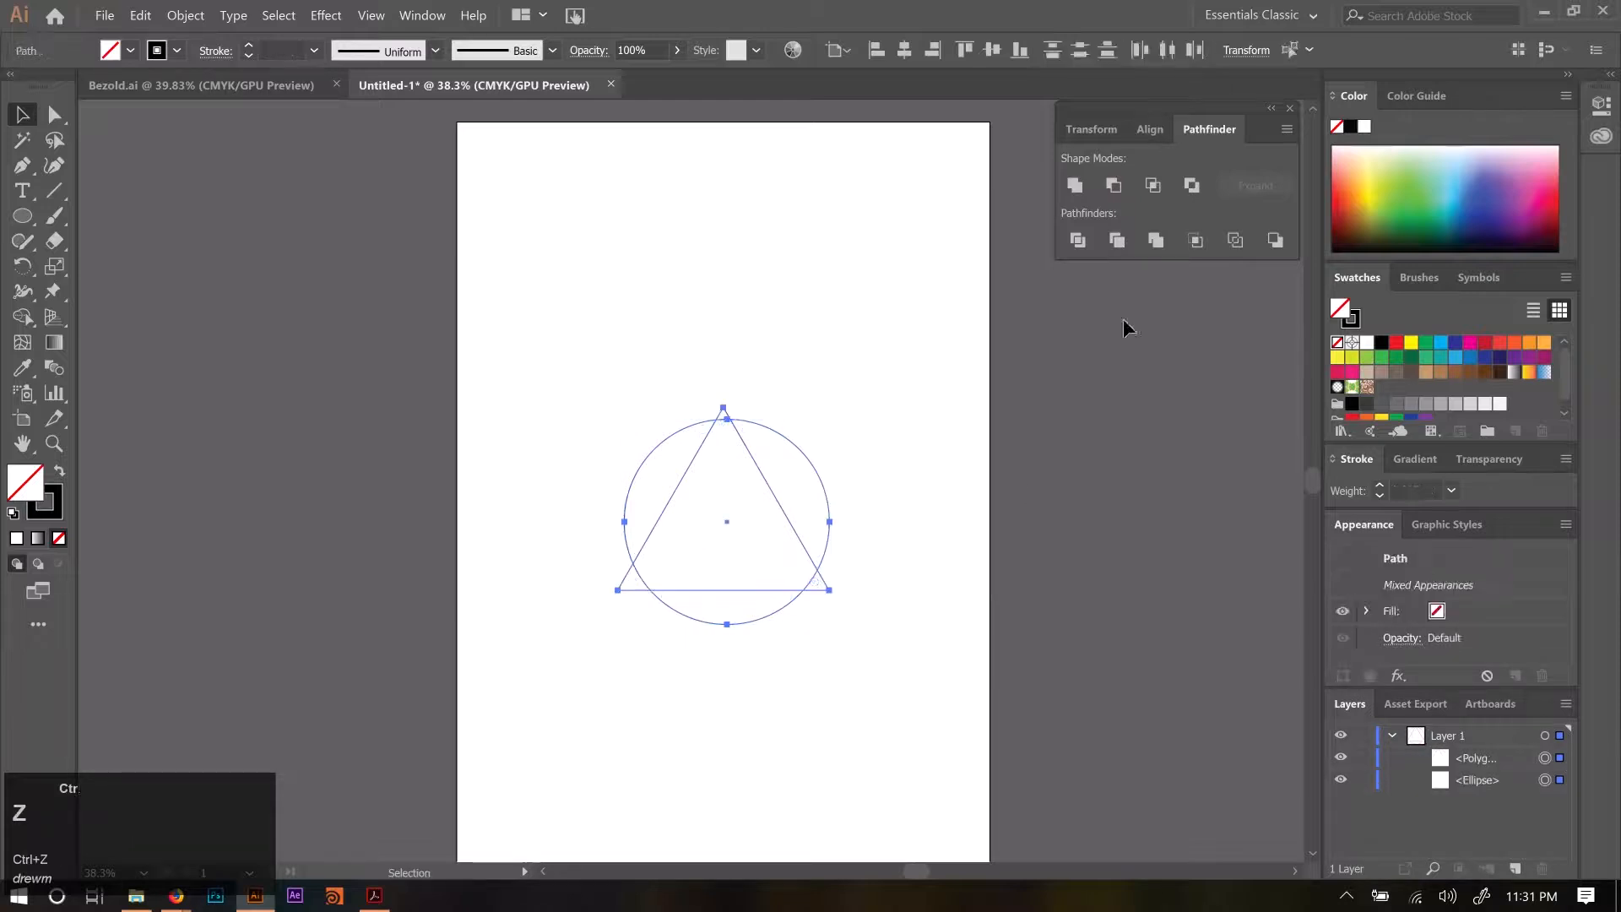
Try the Intersect and Exclude shape modes on the circle and triangle, undoing each one.
click(1153, 185)
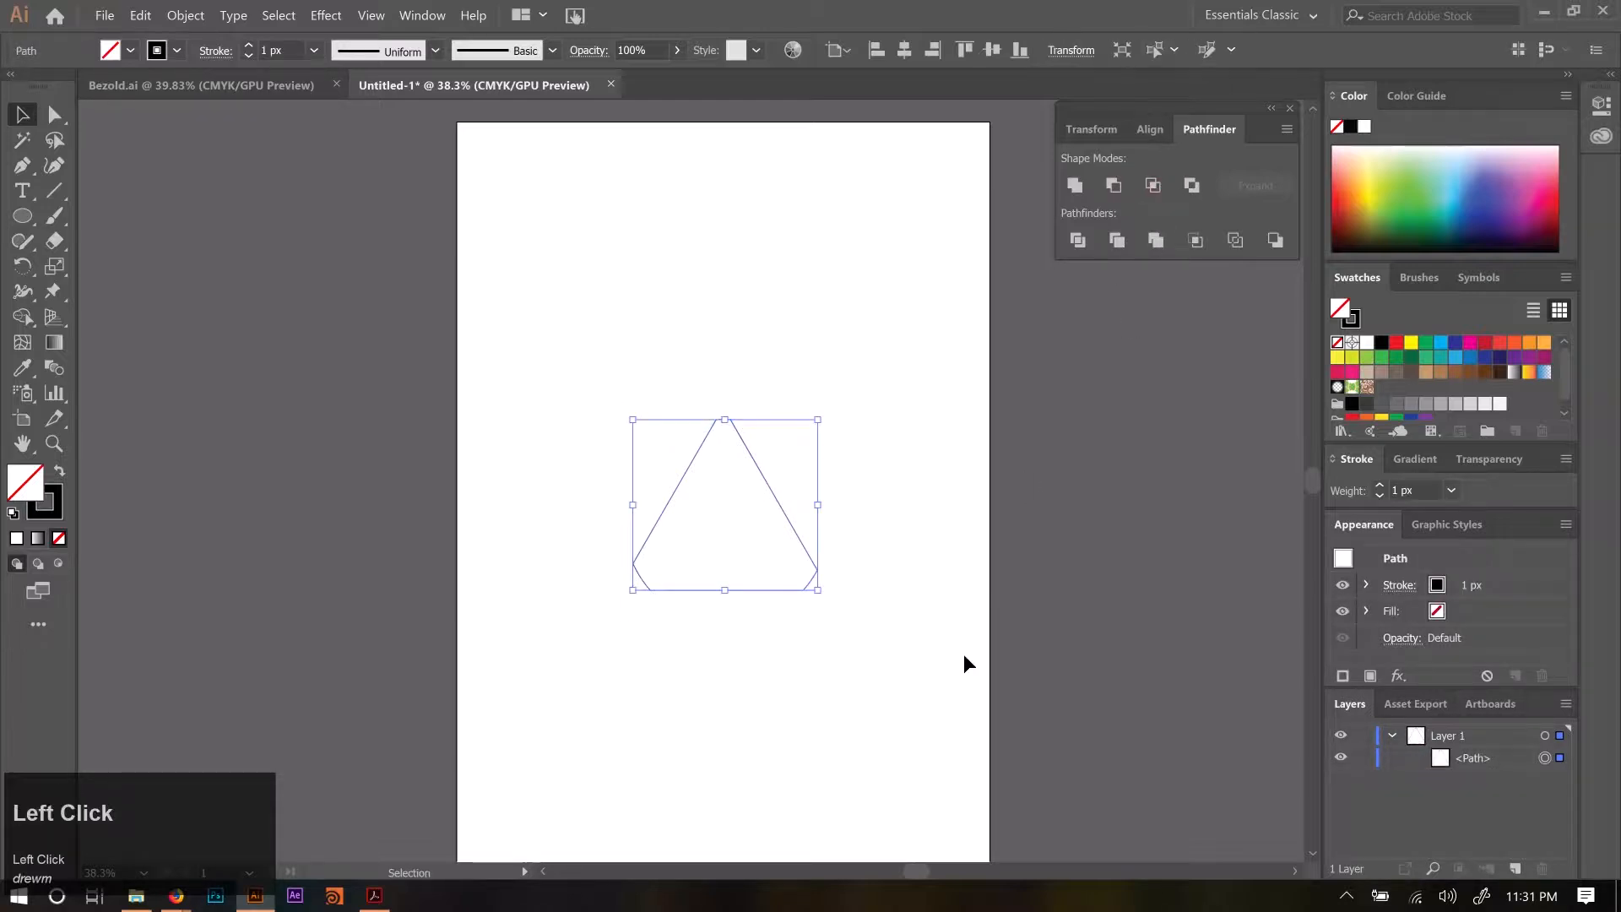
key(ctrl+z)
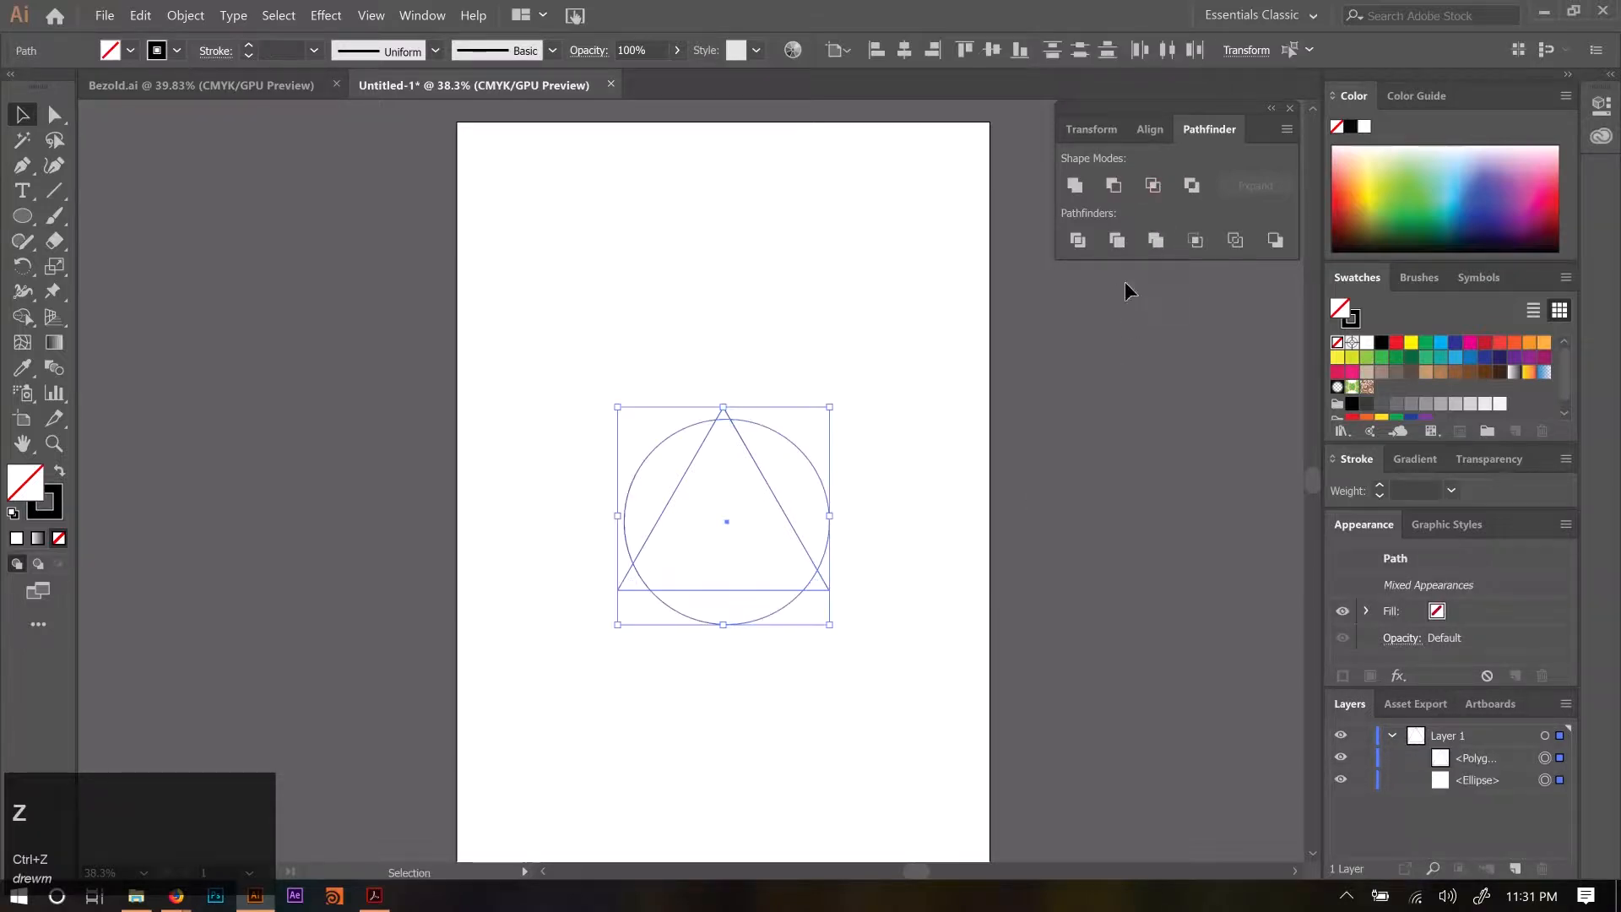
click(1194, 185)
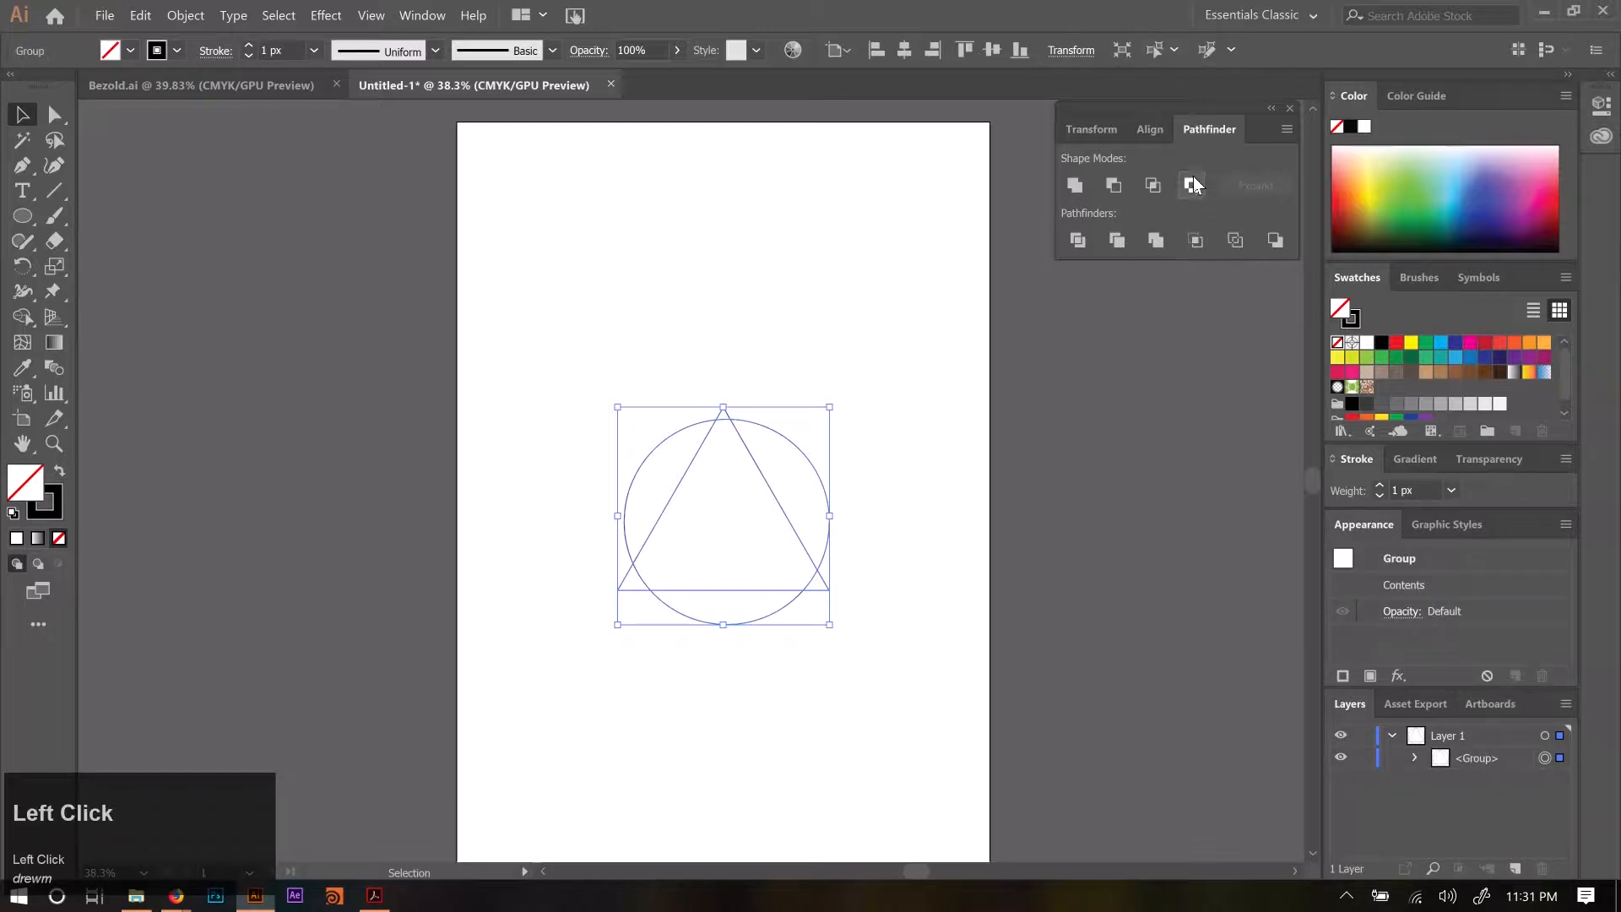
key(ctrl)
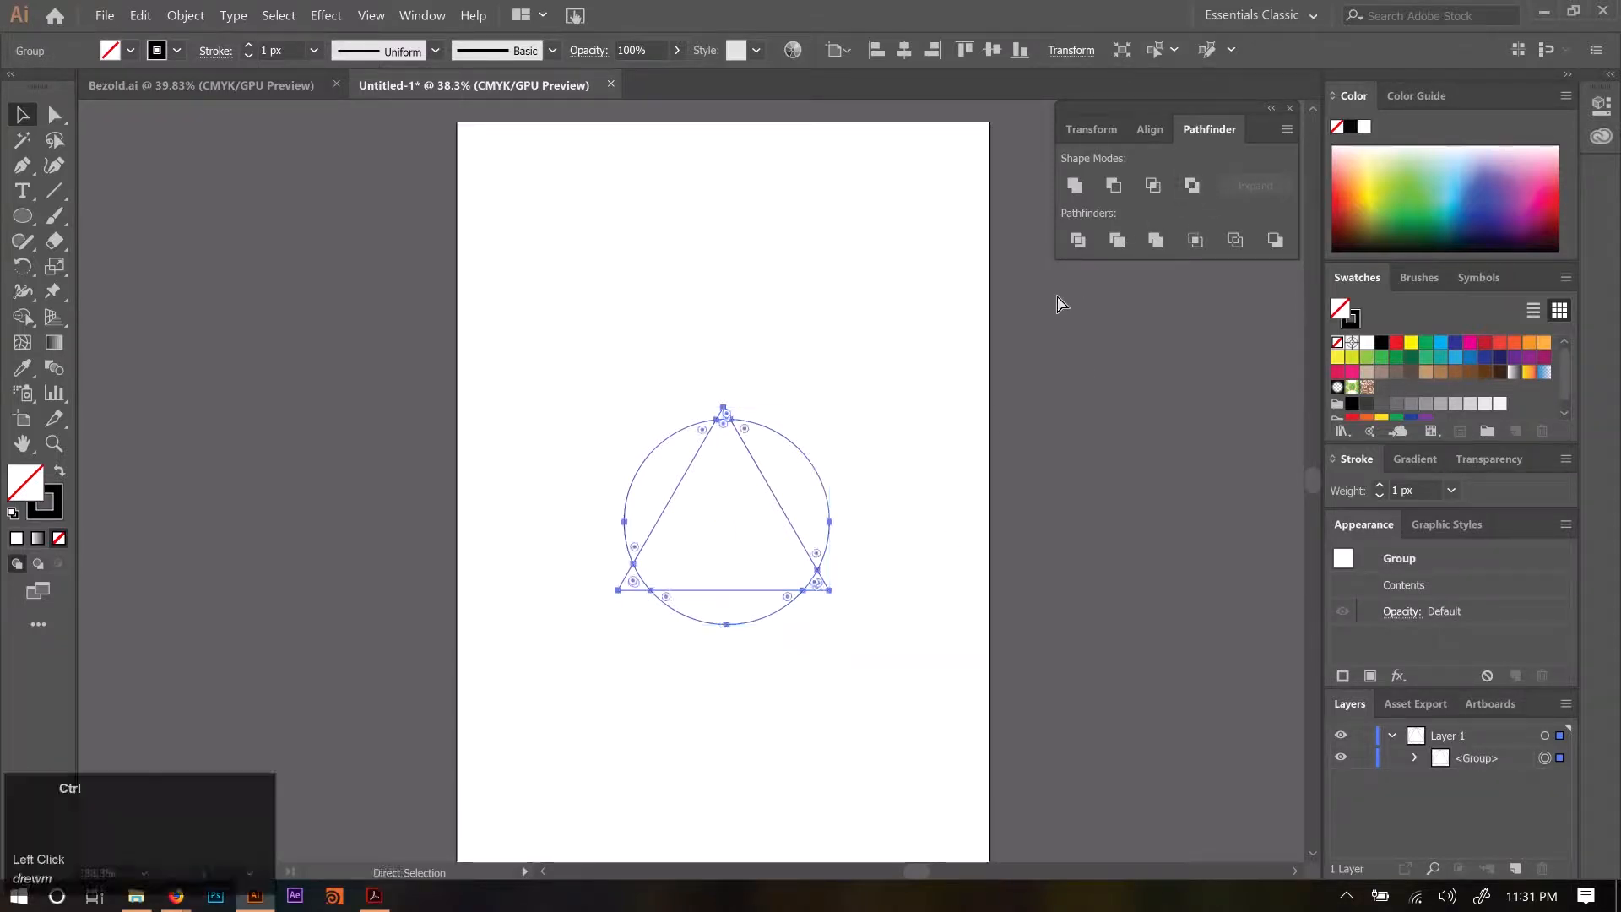
key(ctrl+z)
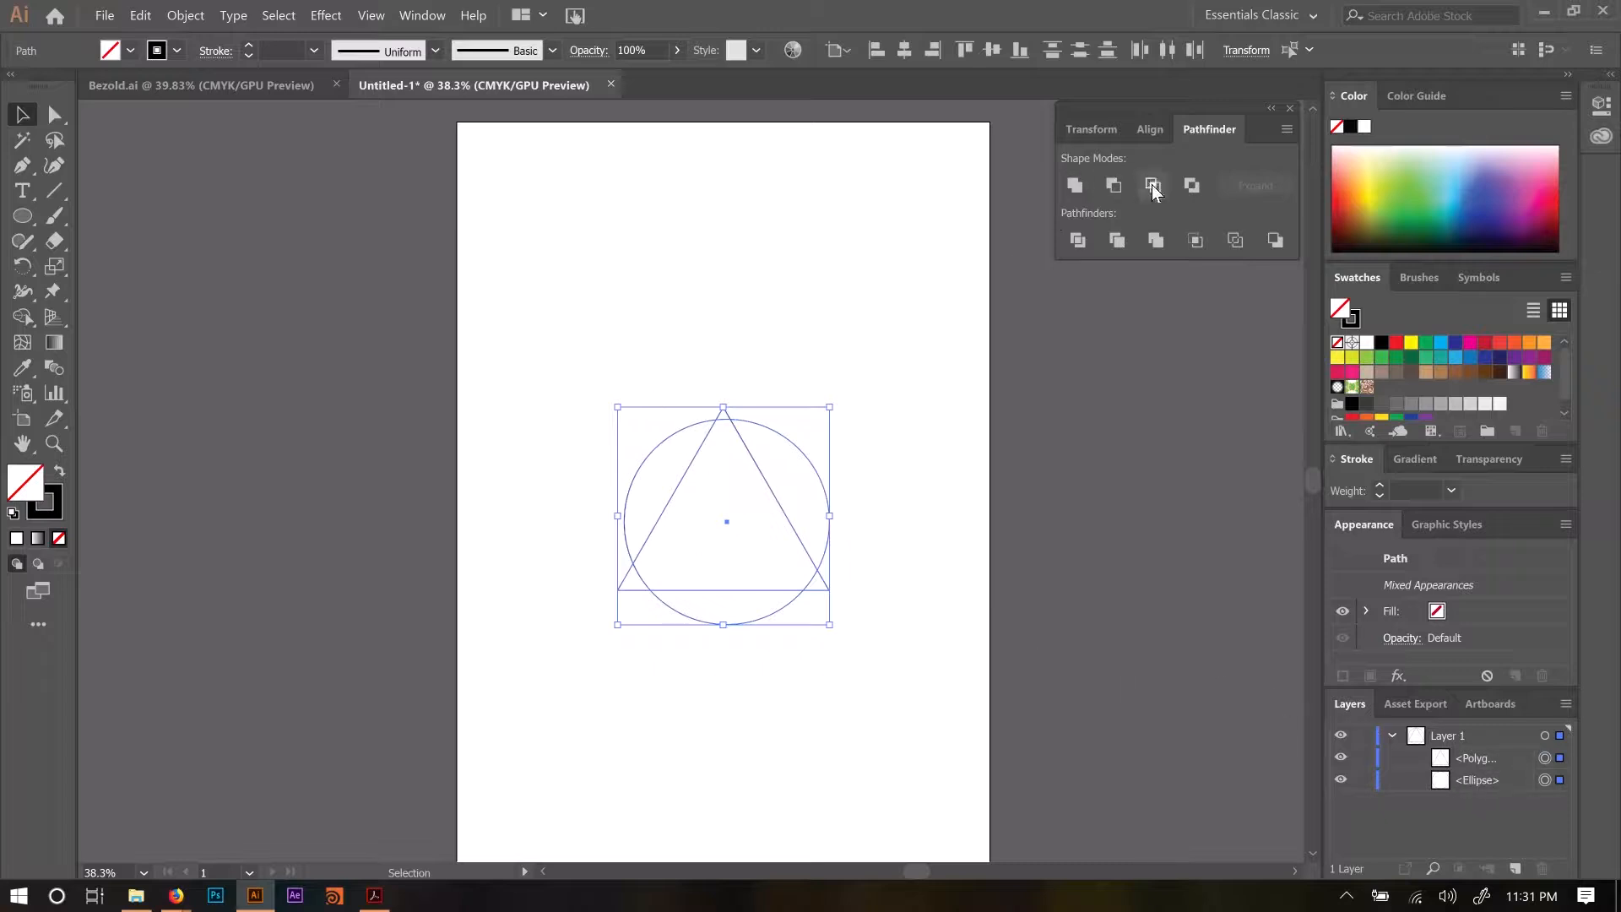
Try Exclude followed by Divide on the circle and triangle, then undo back to the original stacking order.
click(1190, 185)
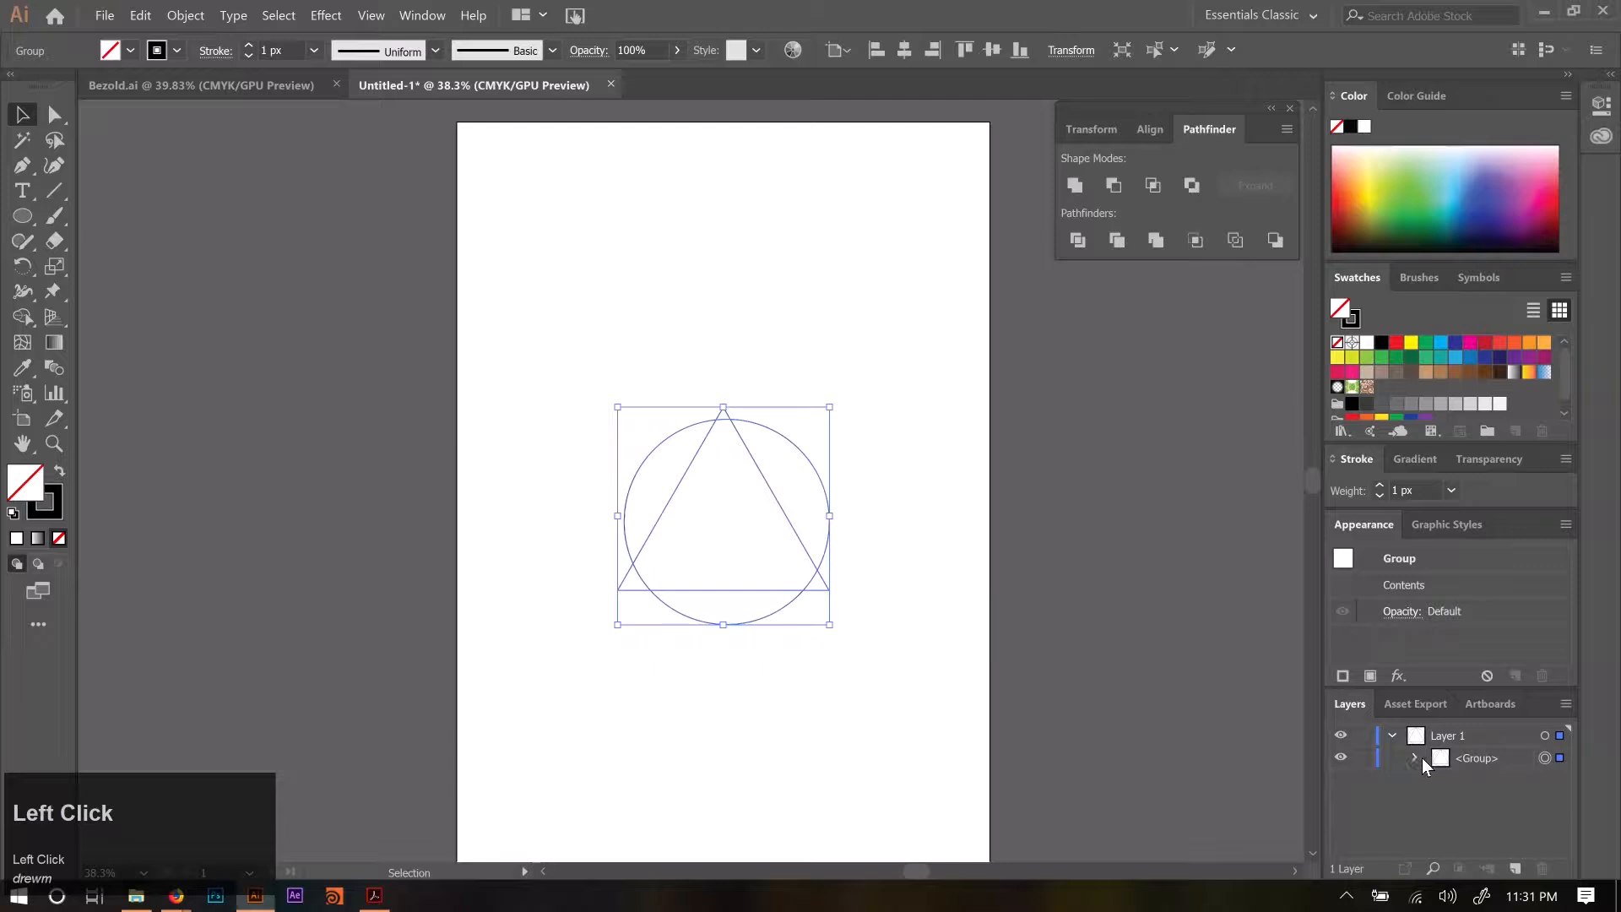
click(1077, 242)
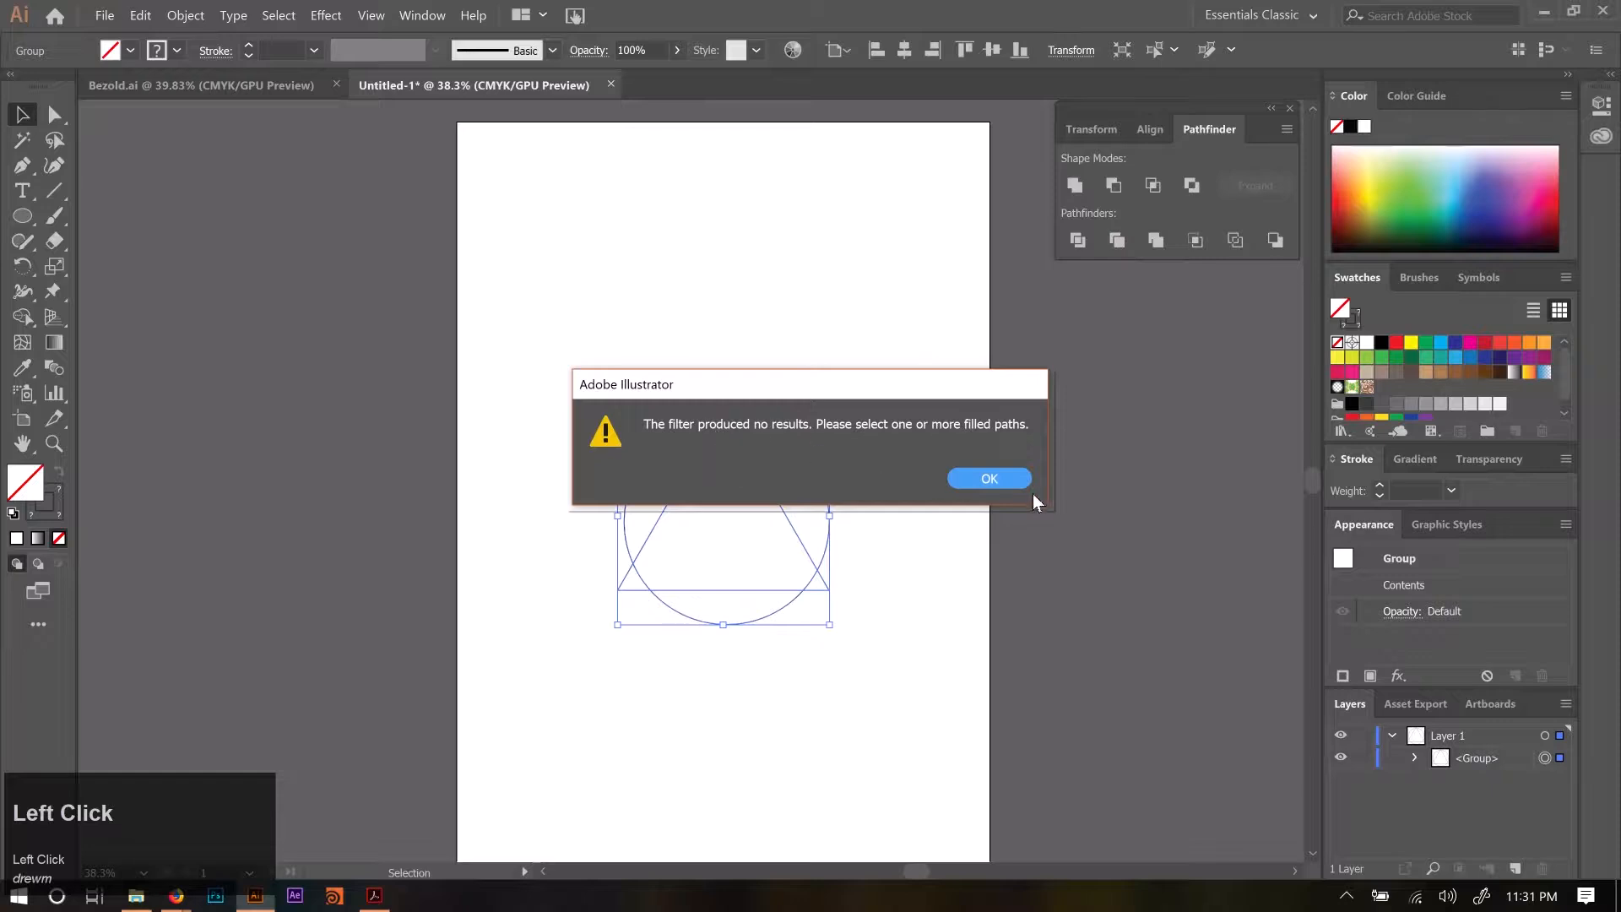
click(996, 477)
key(ctrl)
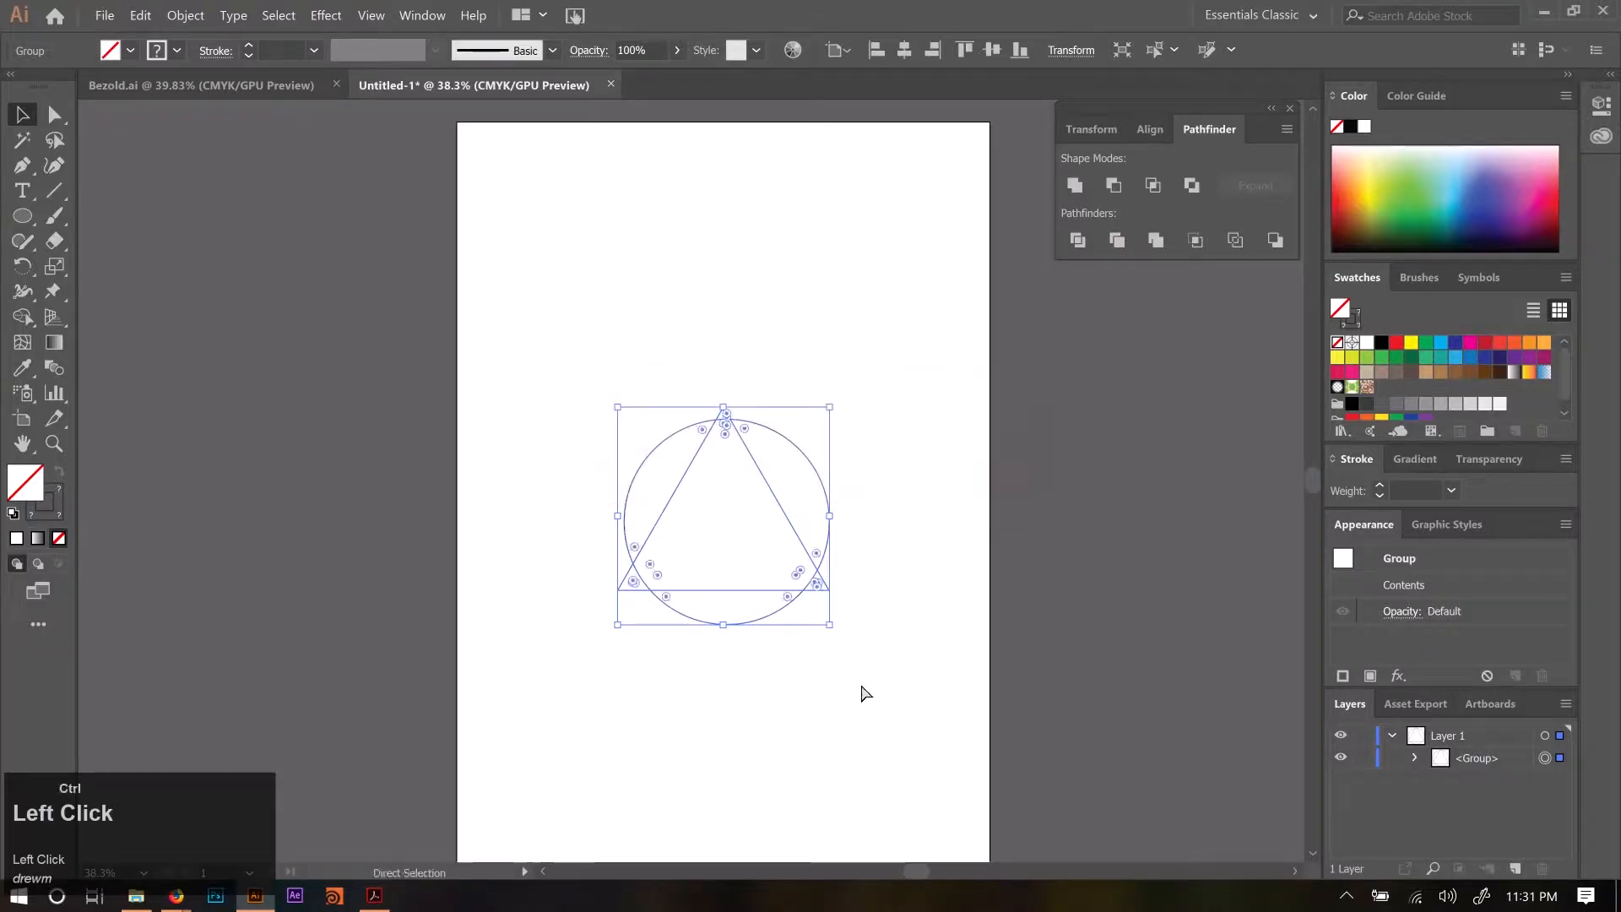
key(ctrl+z)
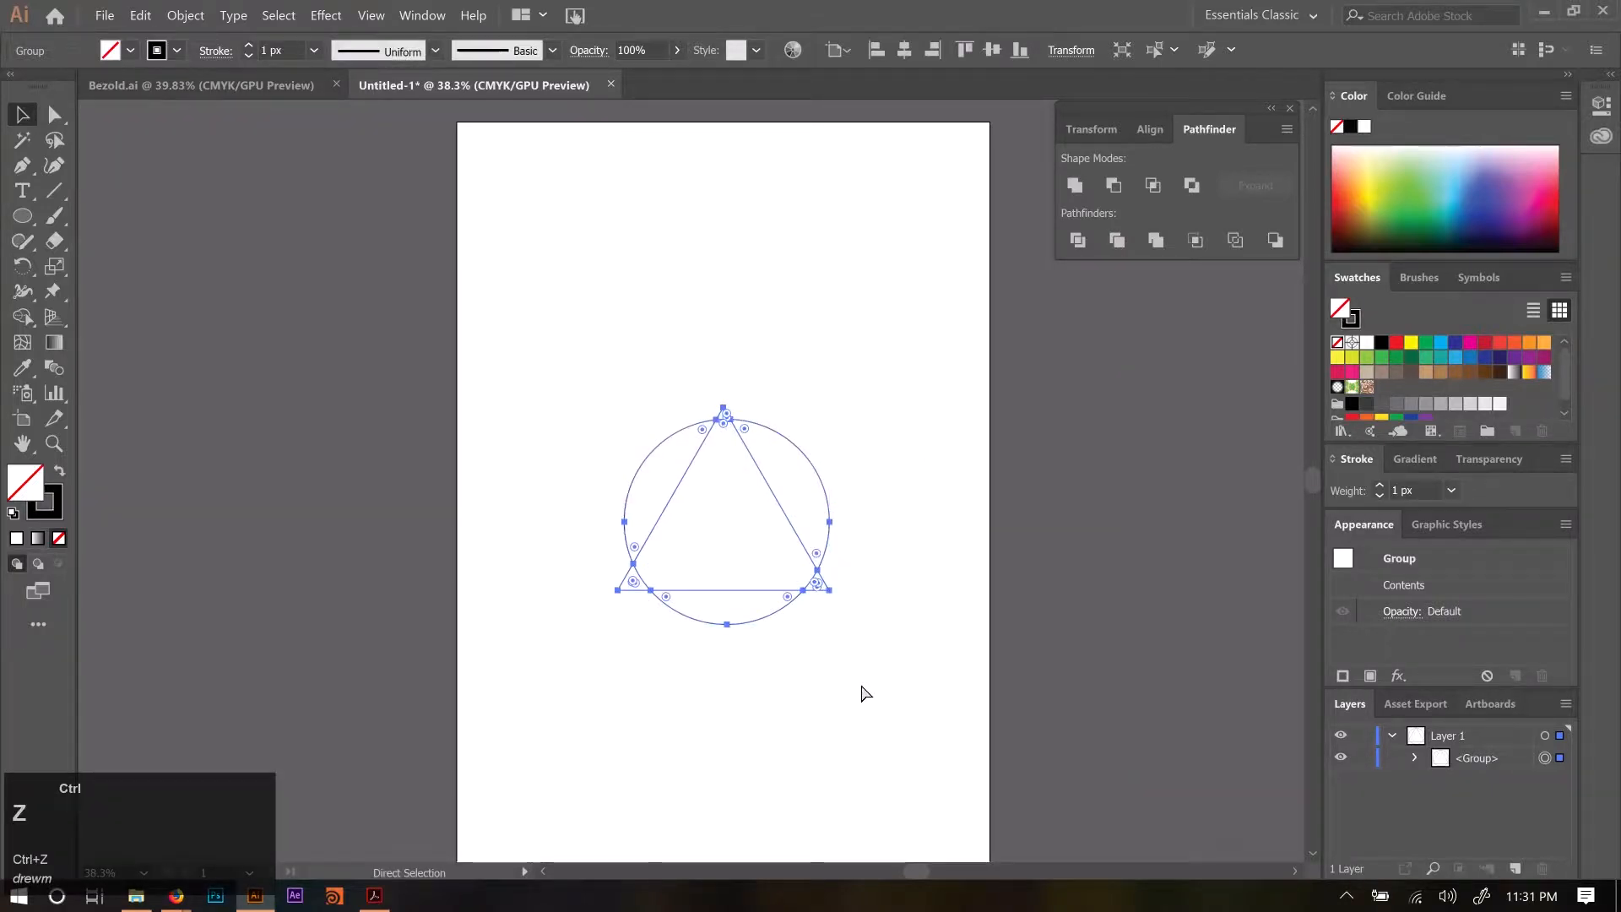
key(ctrl+z)
key(ctrl+z)
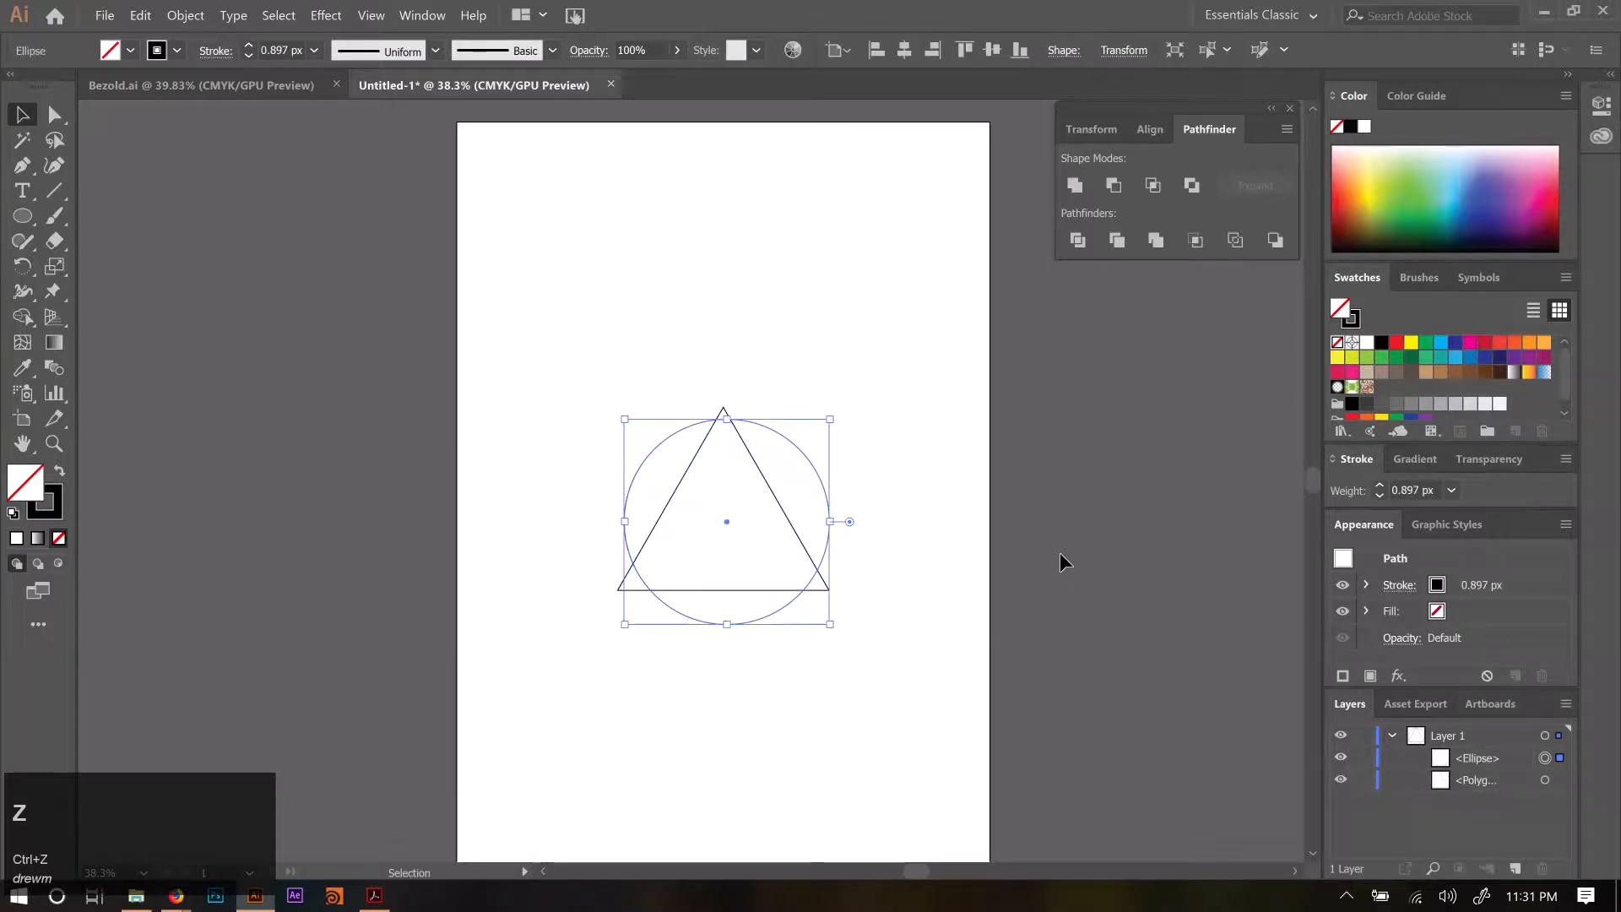
Delete the circle, keeping only the triangle on the artboard.
click(743, 606)
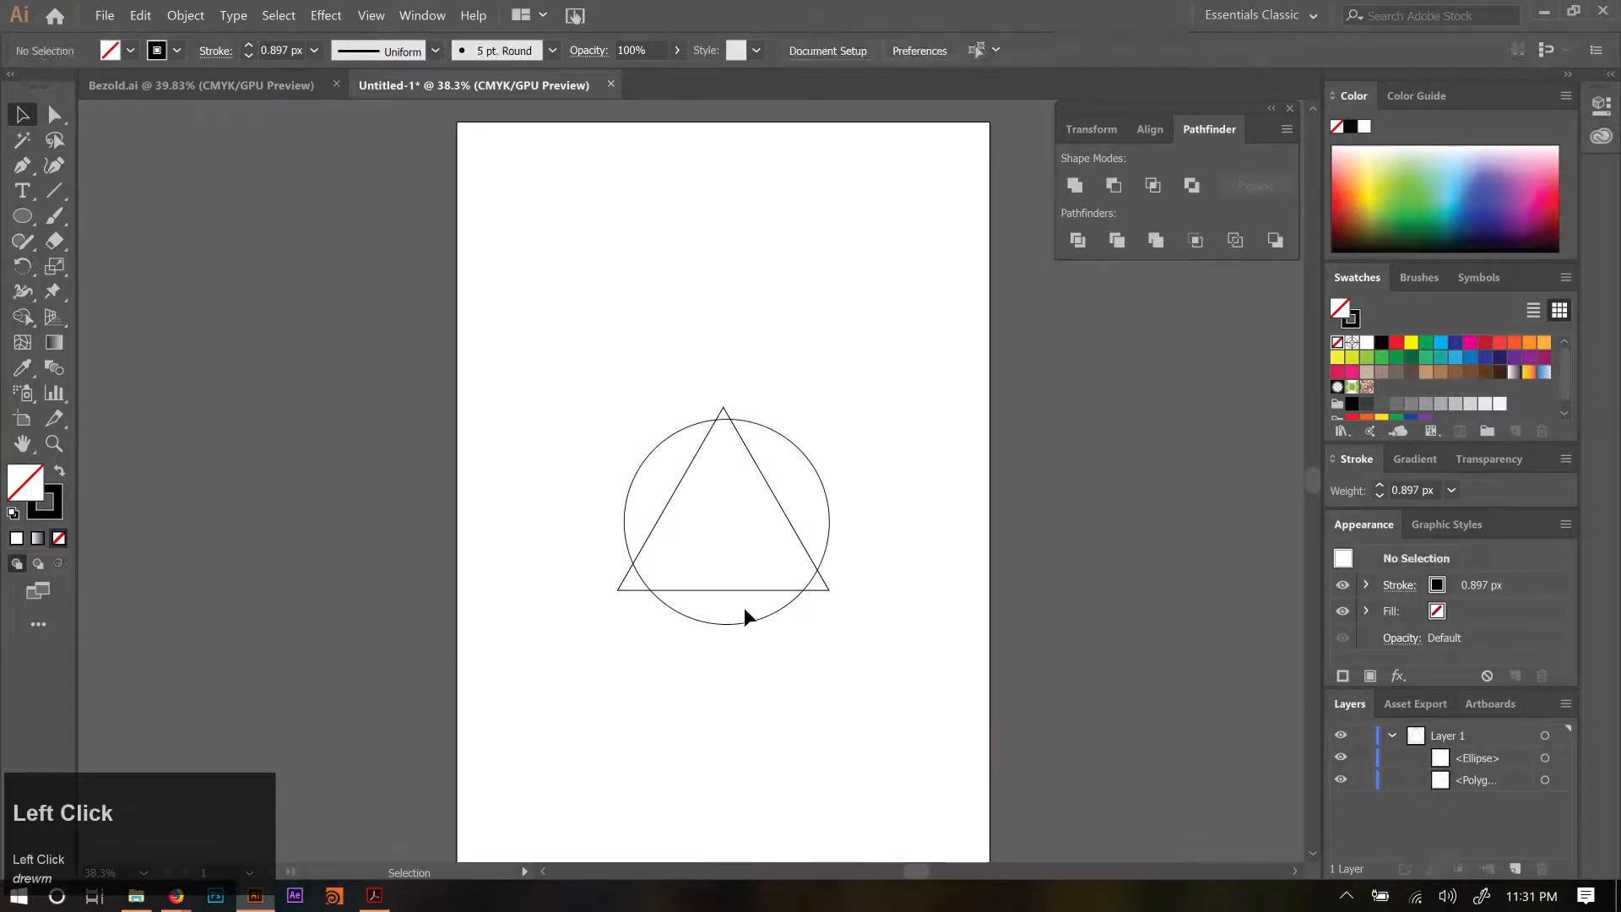
click(771, 611)
key(Delete)
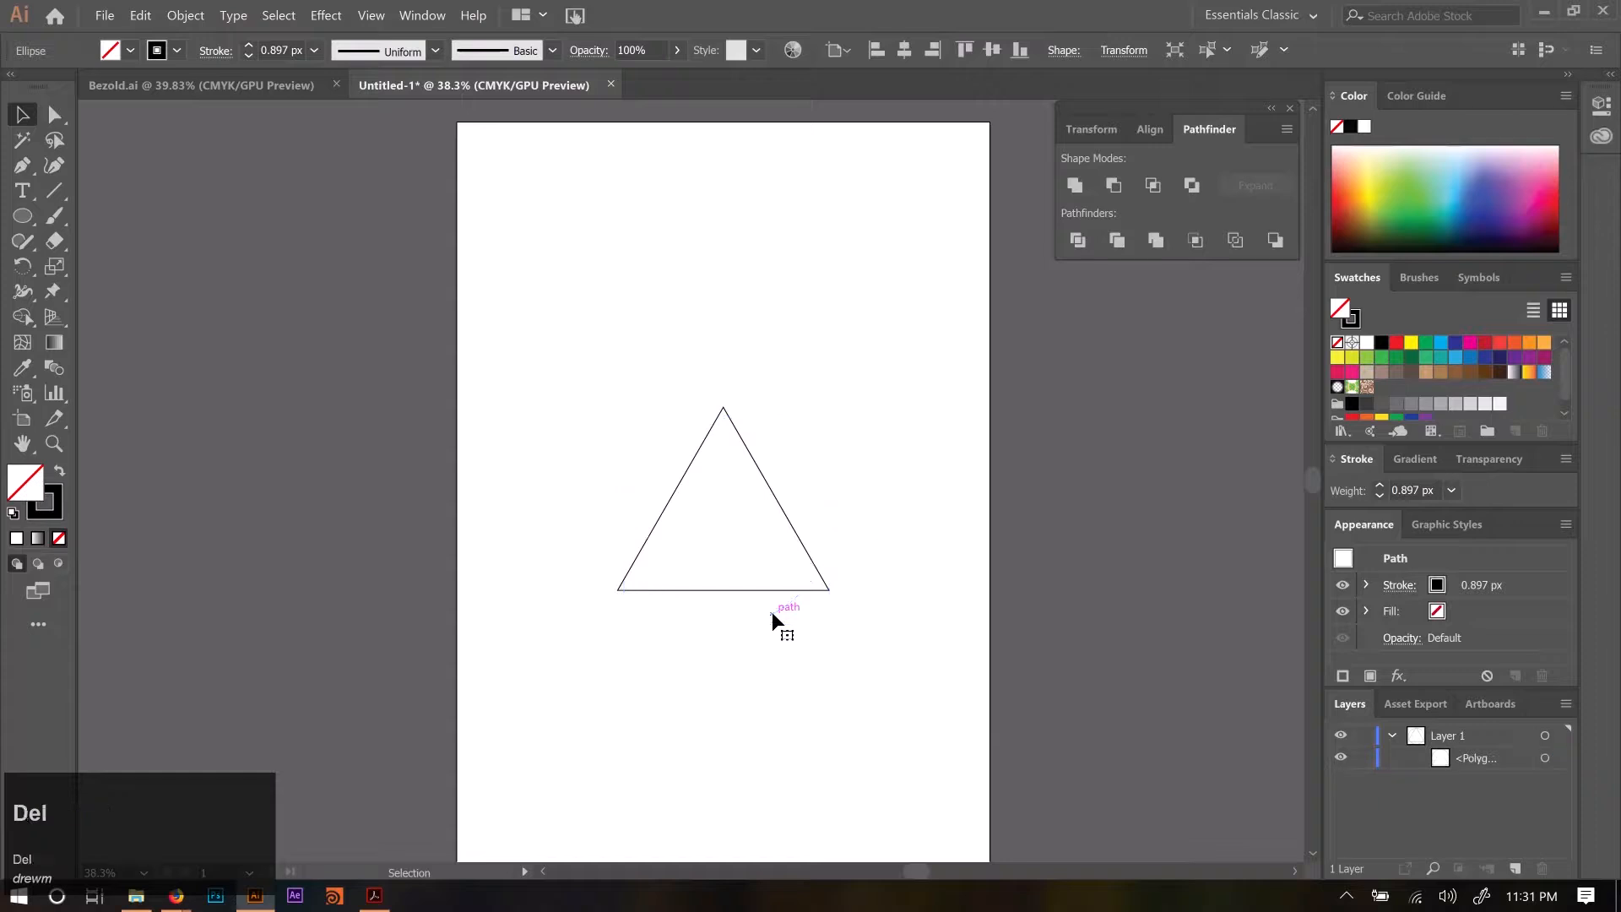
Rotate the triangle 180° to point downward and paste a single copy of it in place in front.
click(795, 535)
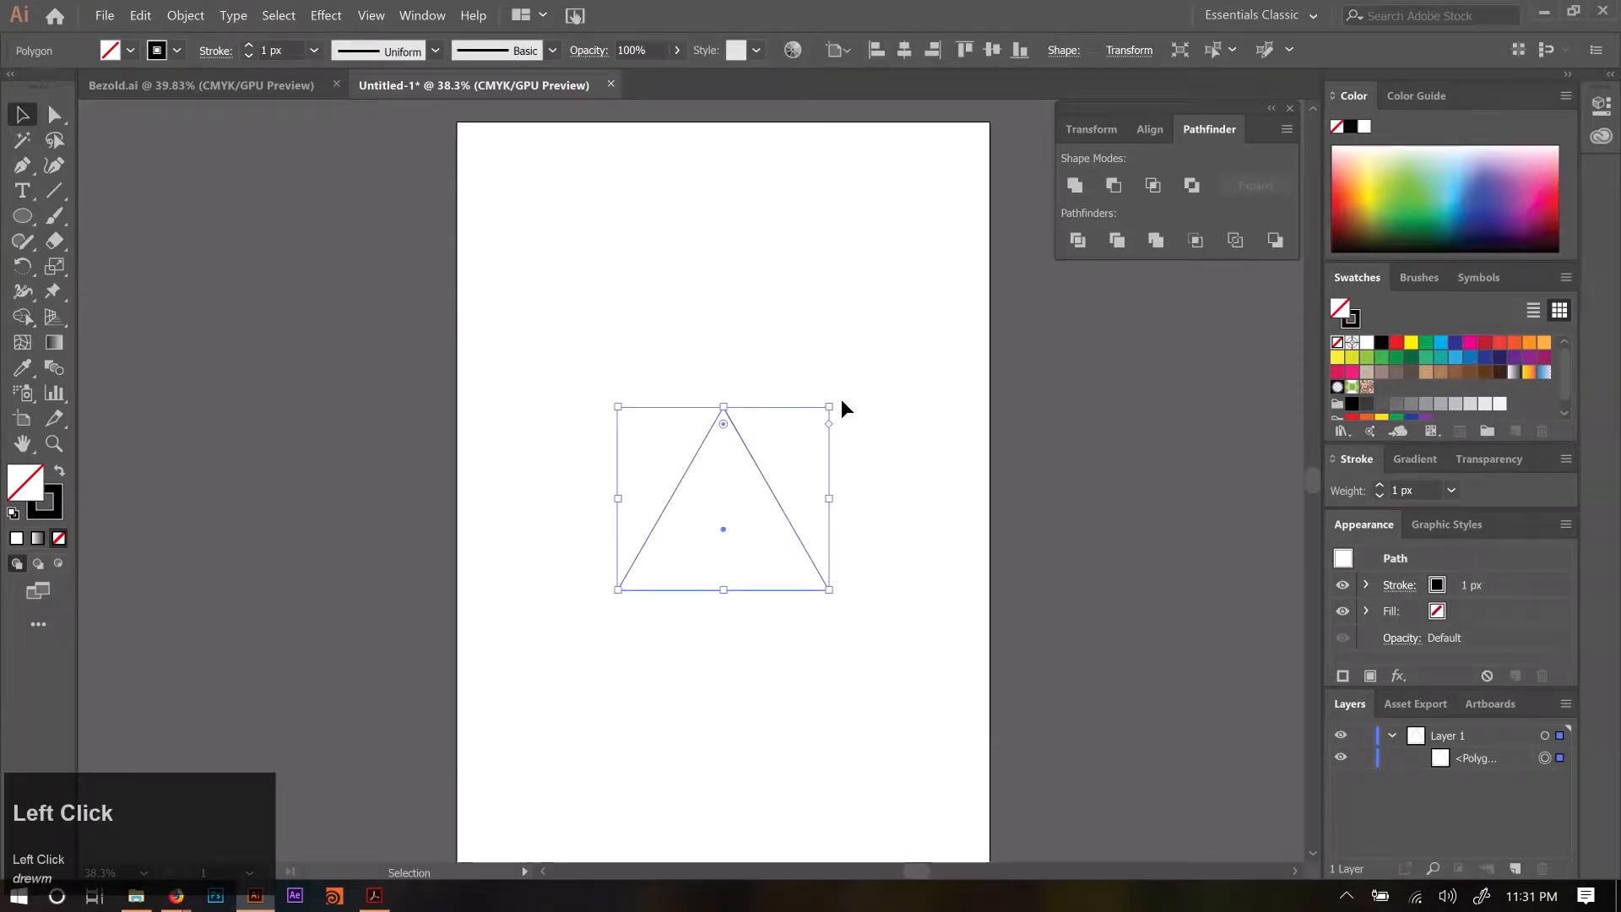
drag(842, 401, 465, 844)
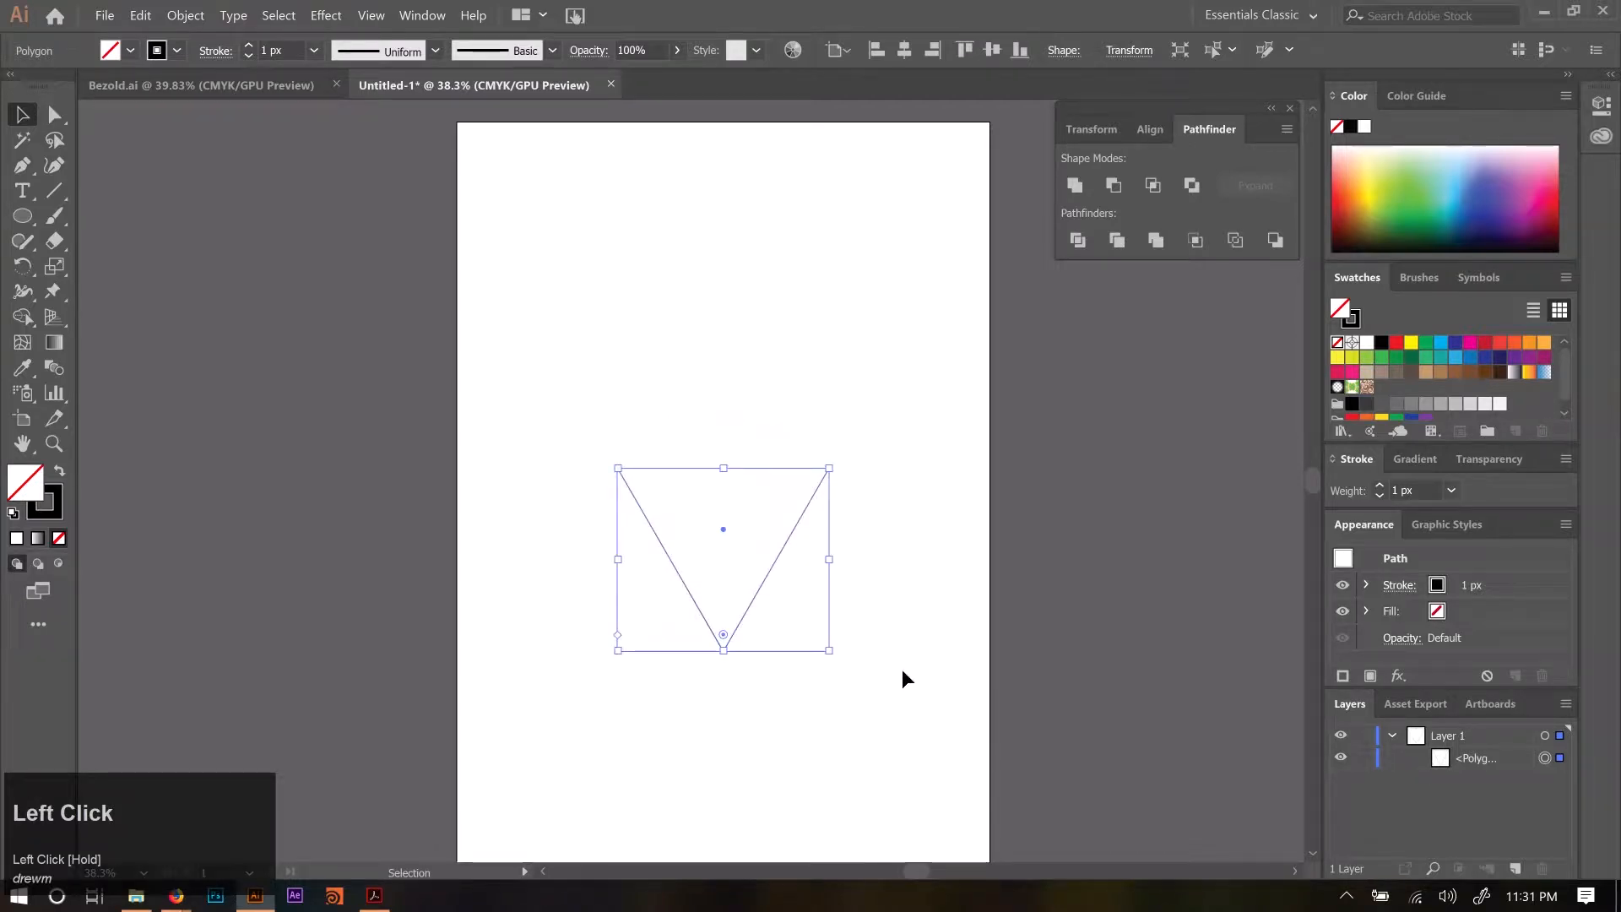
key(ctrl)
key(ctrl+c)
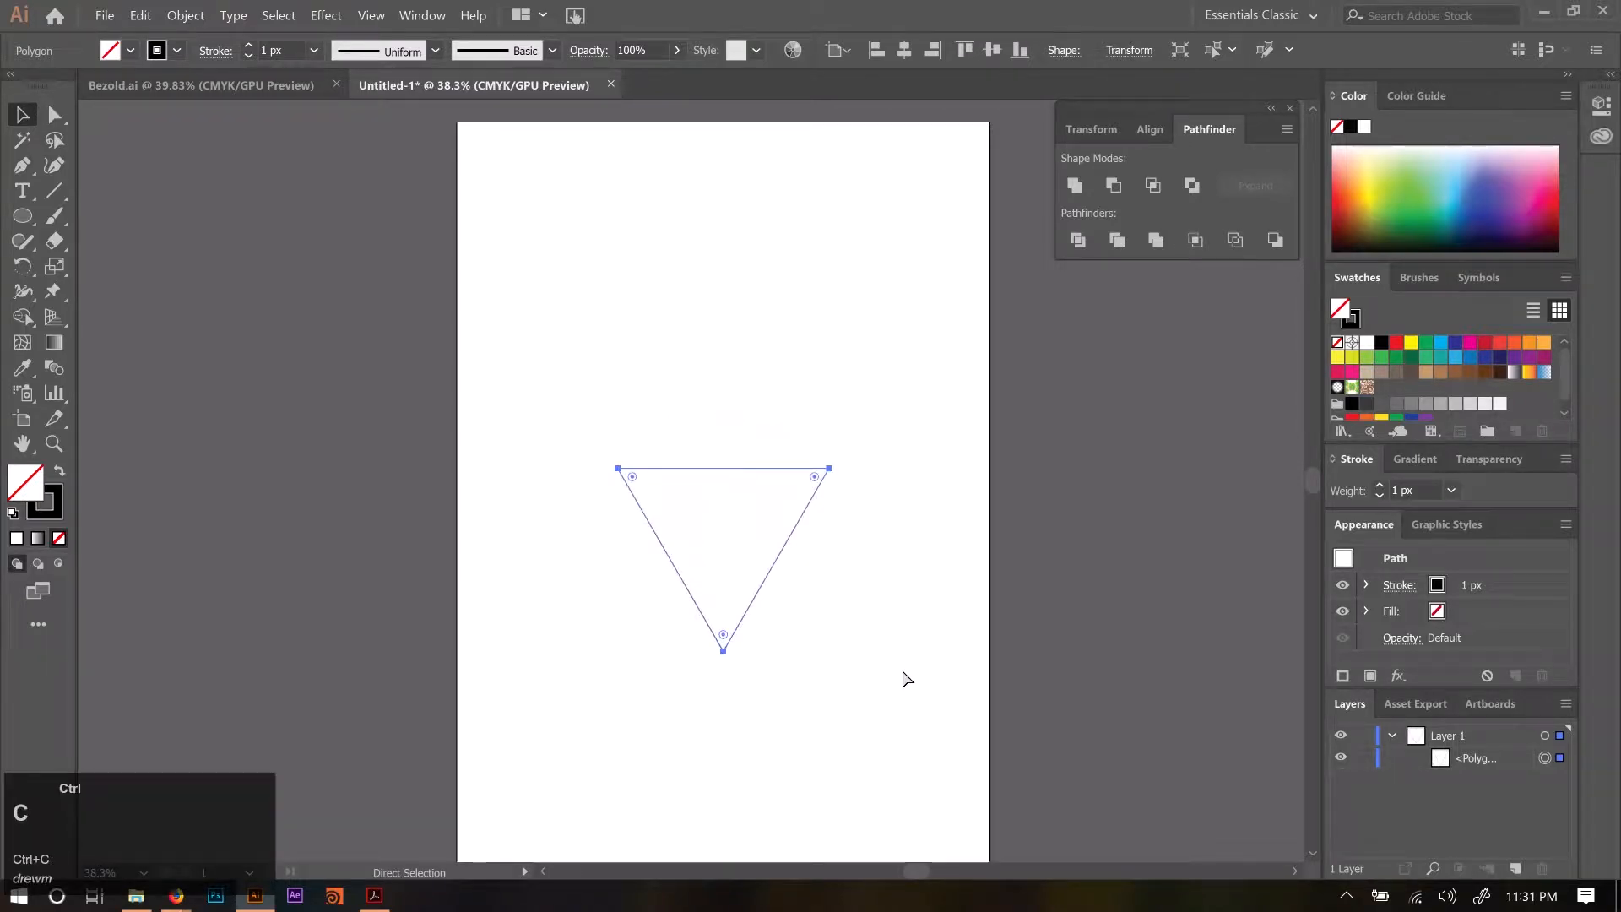
key(ctrl+f)
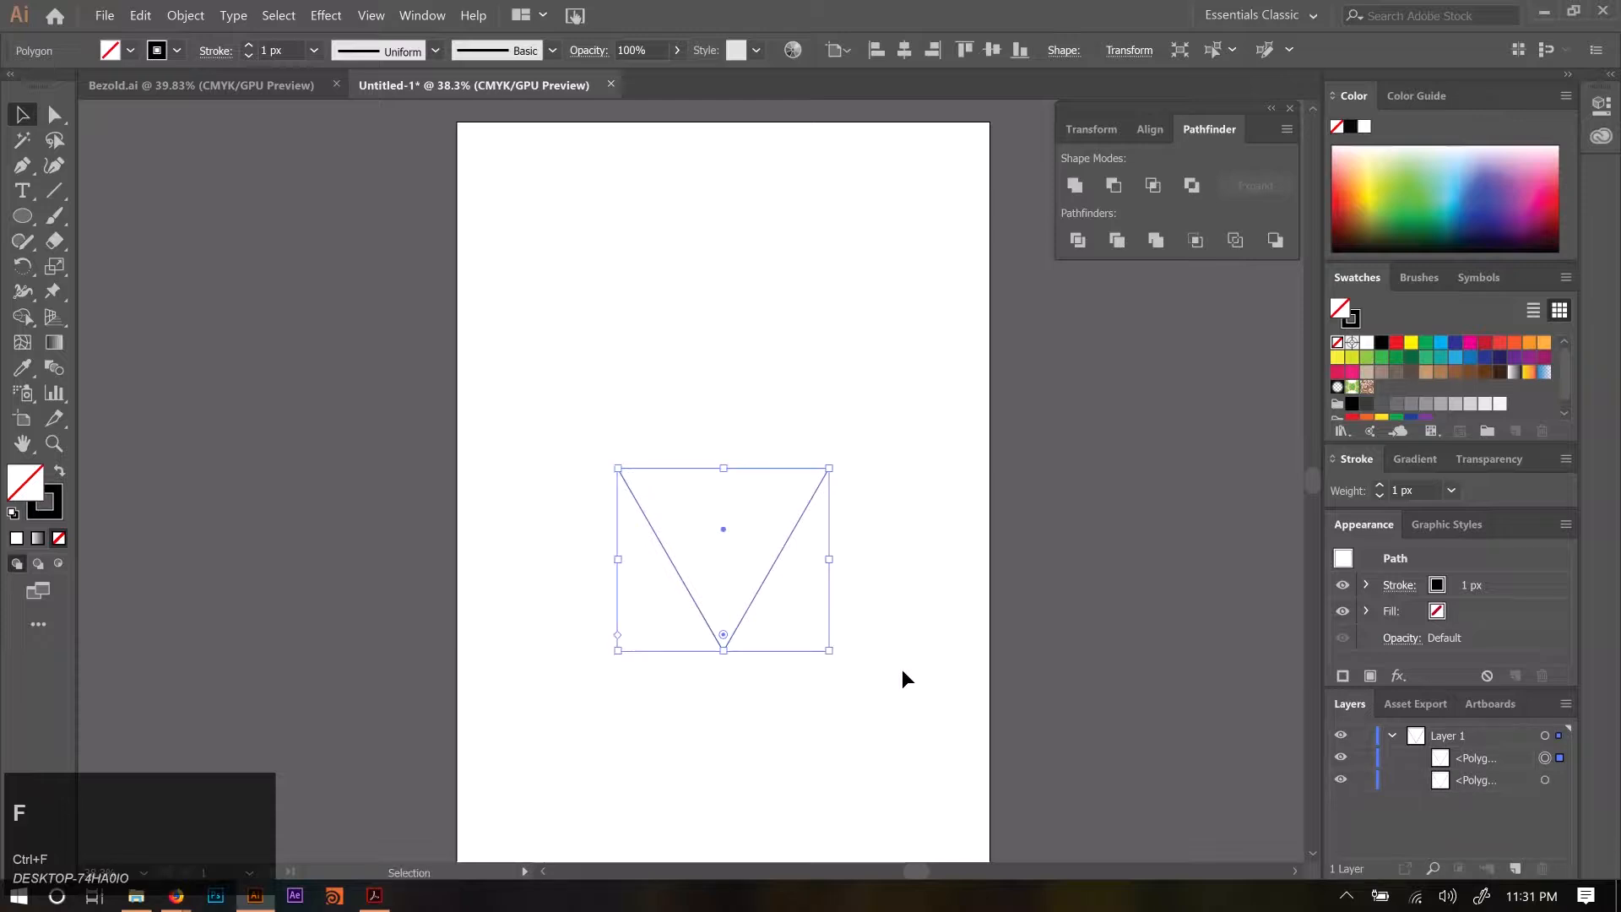
key(ctrl+v)
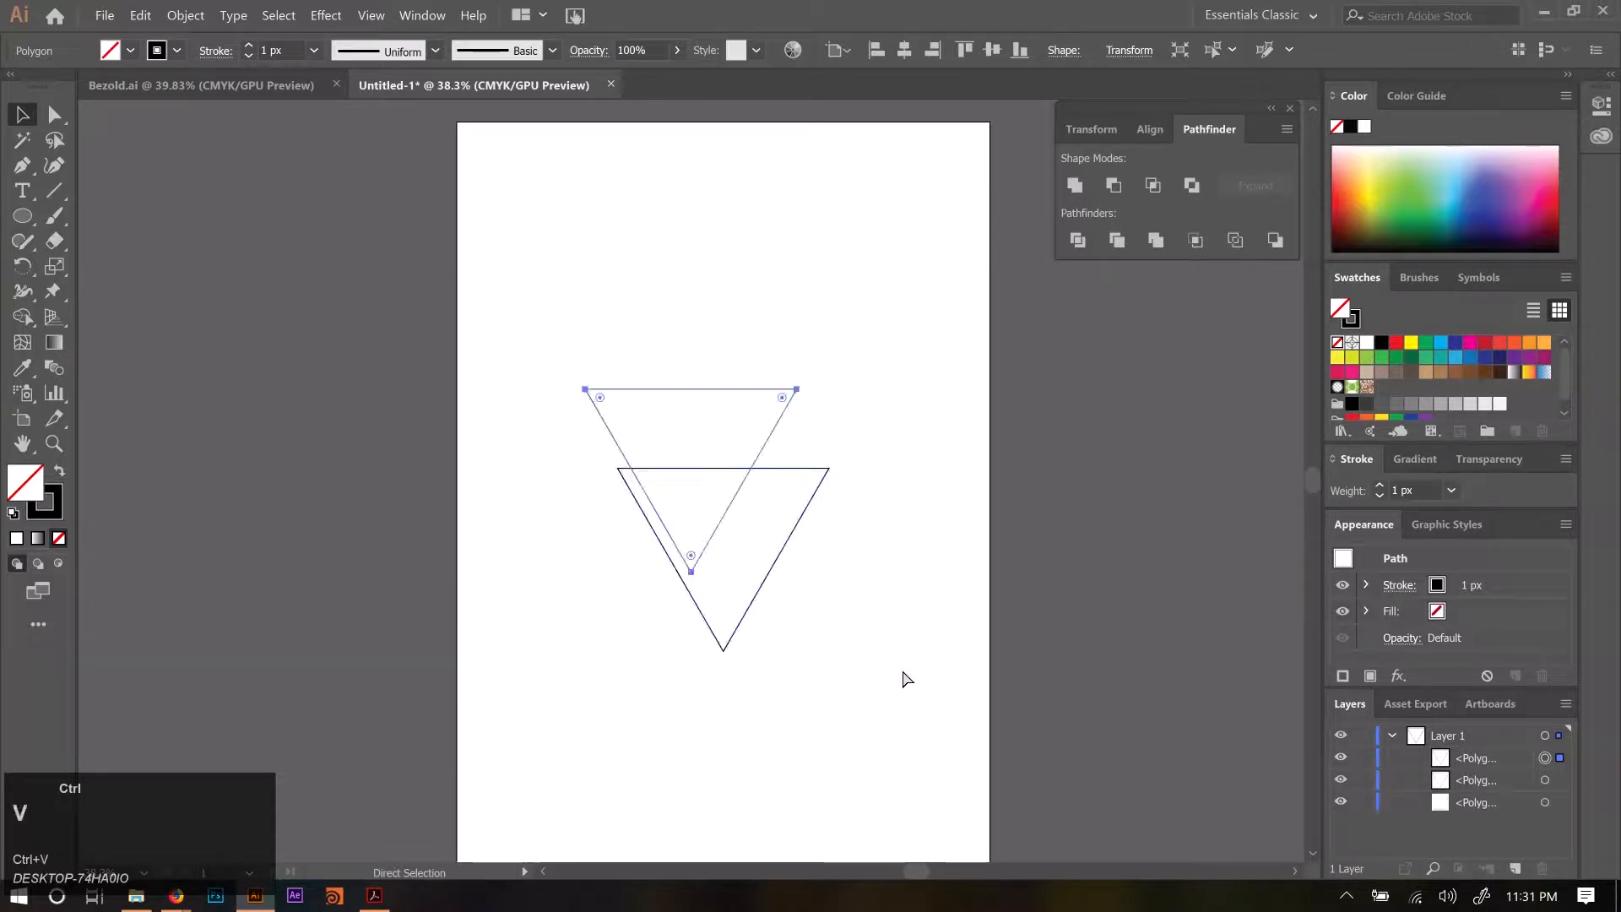
key(Delete)
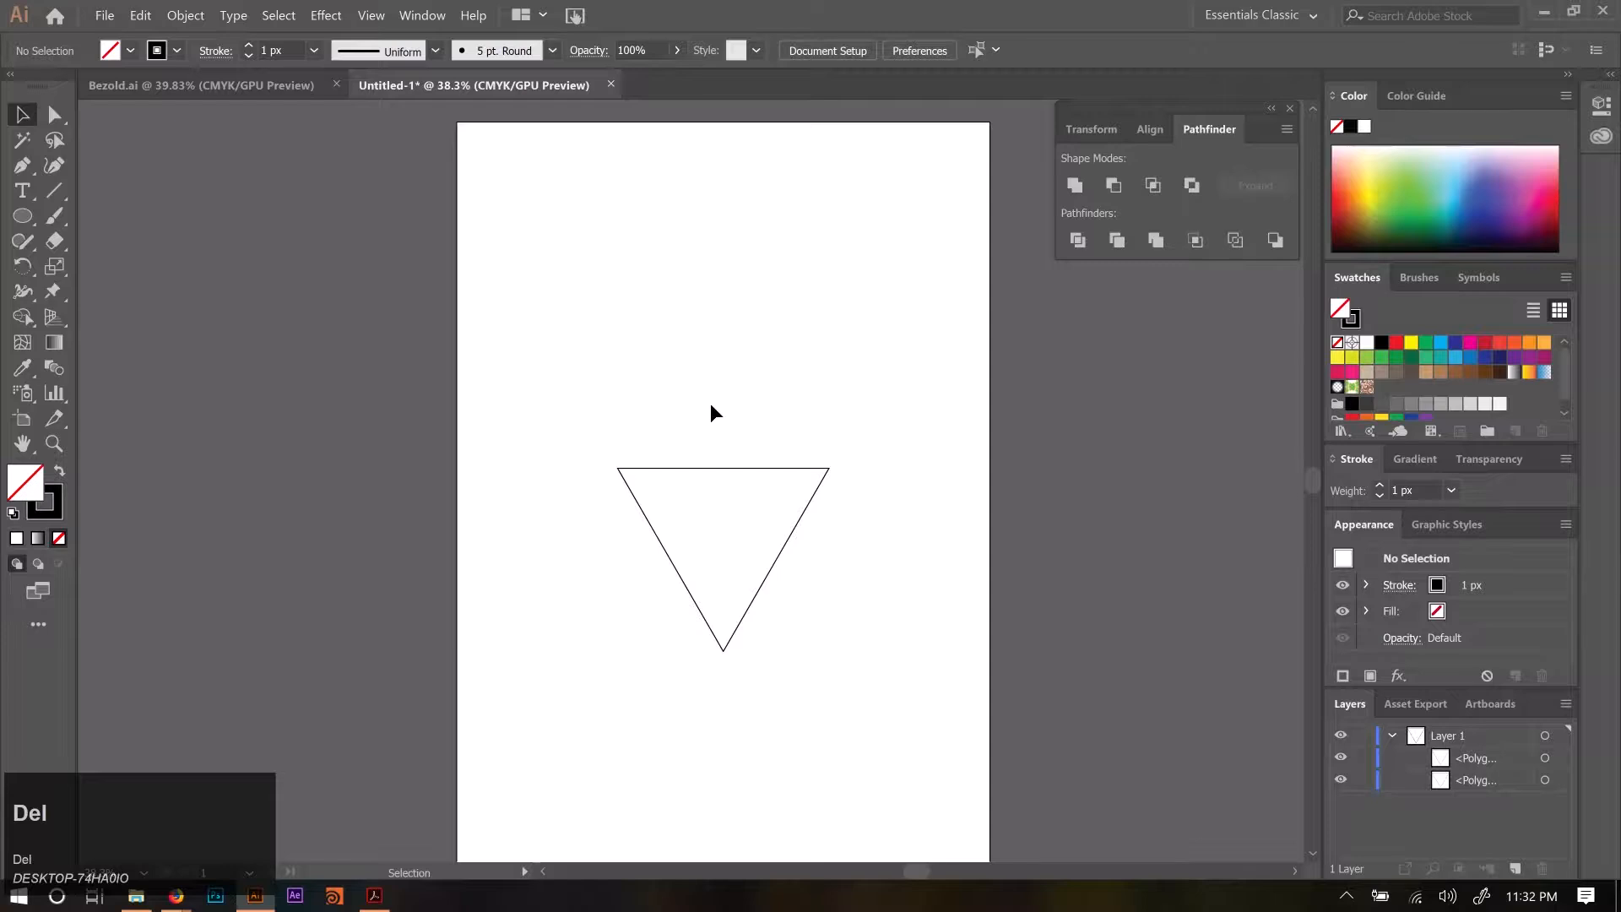
Rotate the front triangle copy 180° to point upward, forming a six-pointed star, and clear the selection.
click(796, 534)
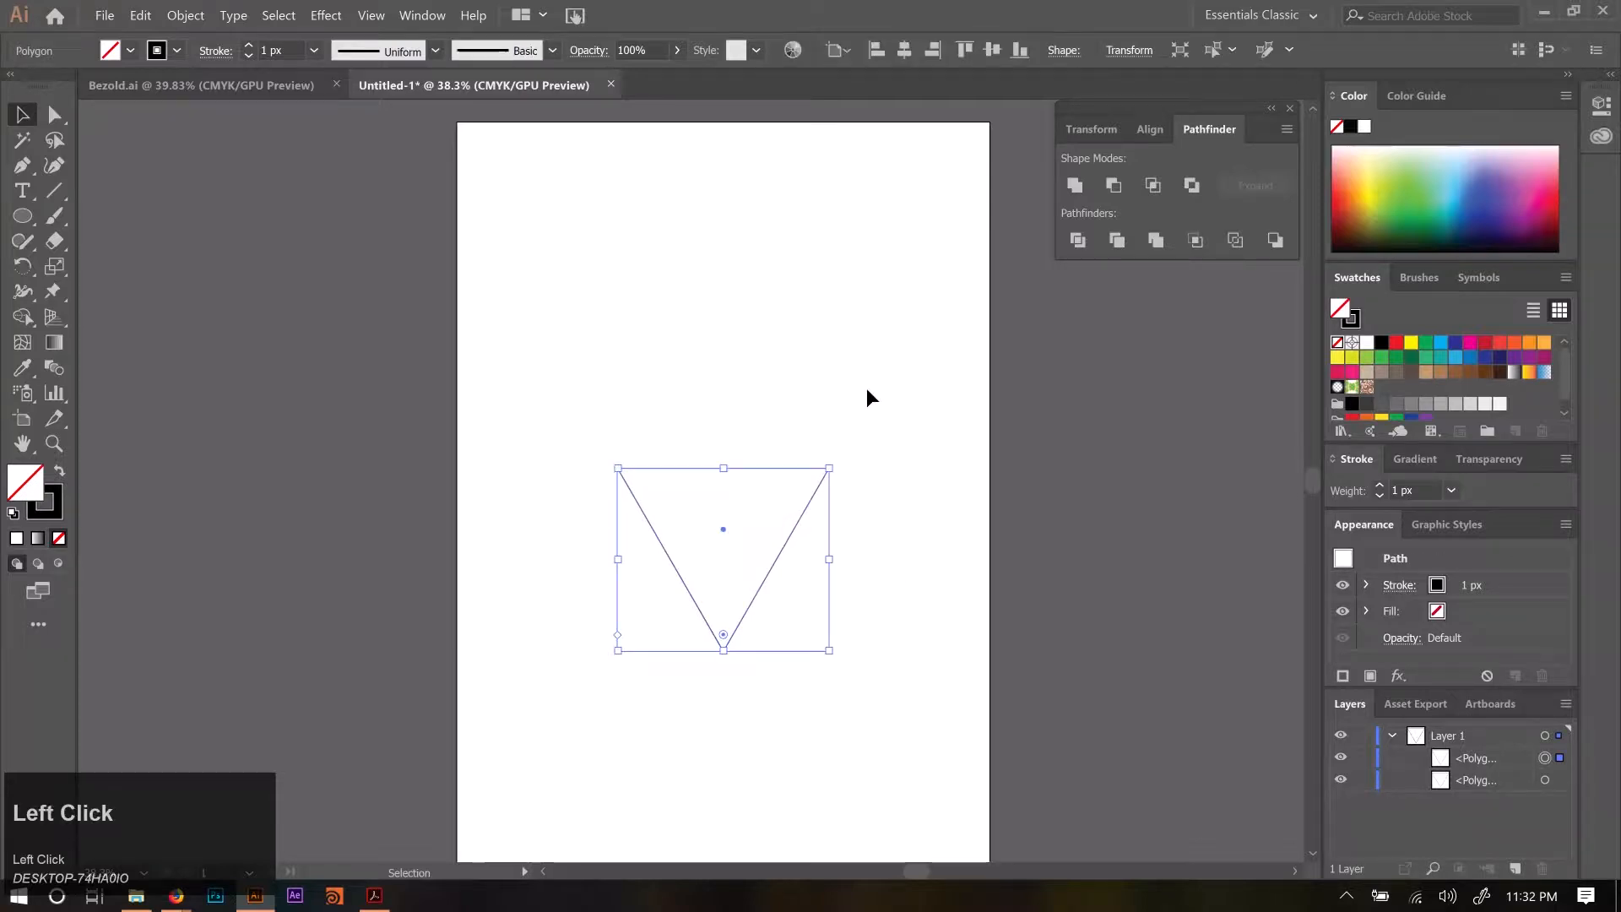
drag(839, 456, 489, 709)
click(845, 562)
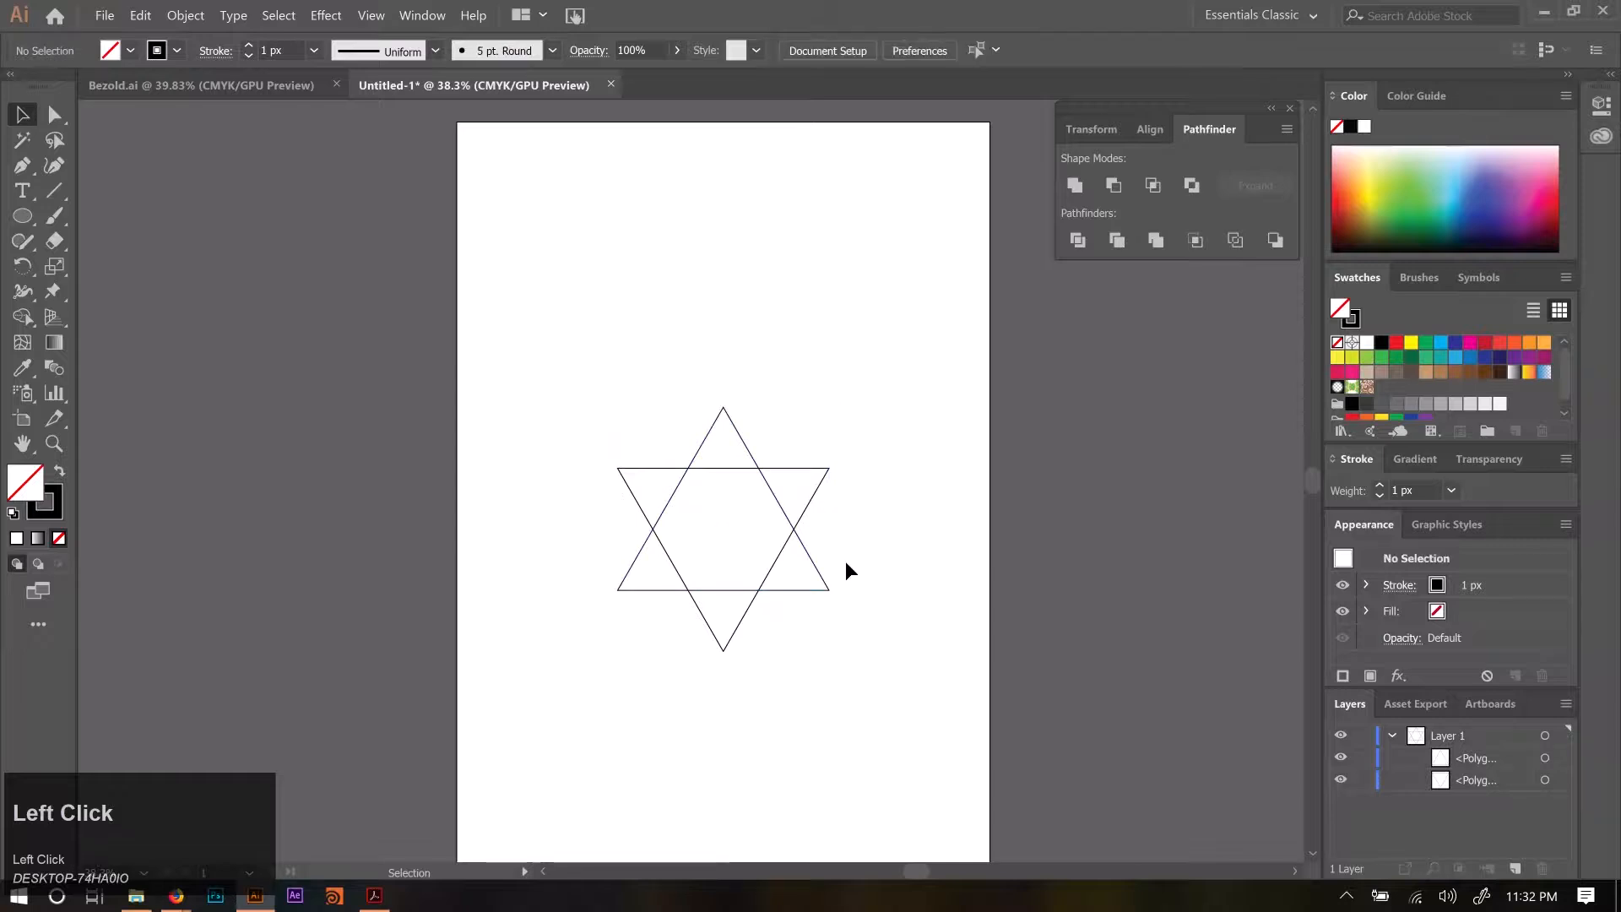
Apply the Exclude shape mode to both overlapping triangles, then clear the selection.
drag(927, 699, 793, 595)
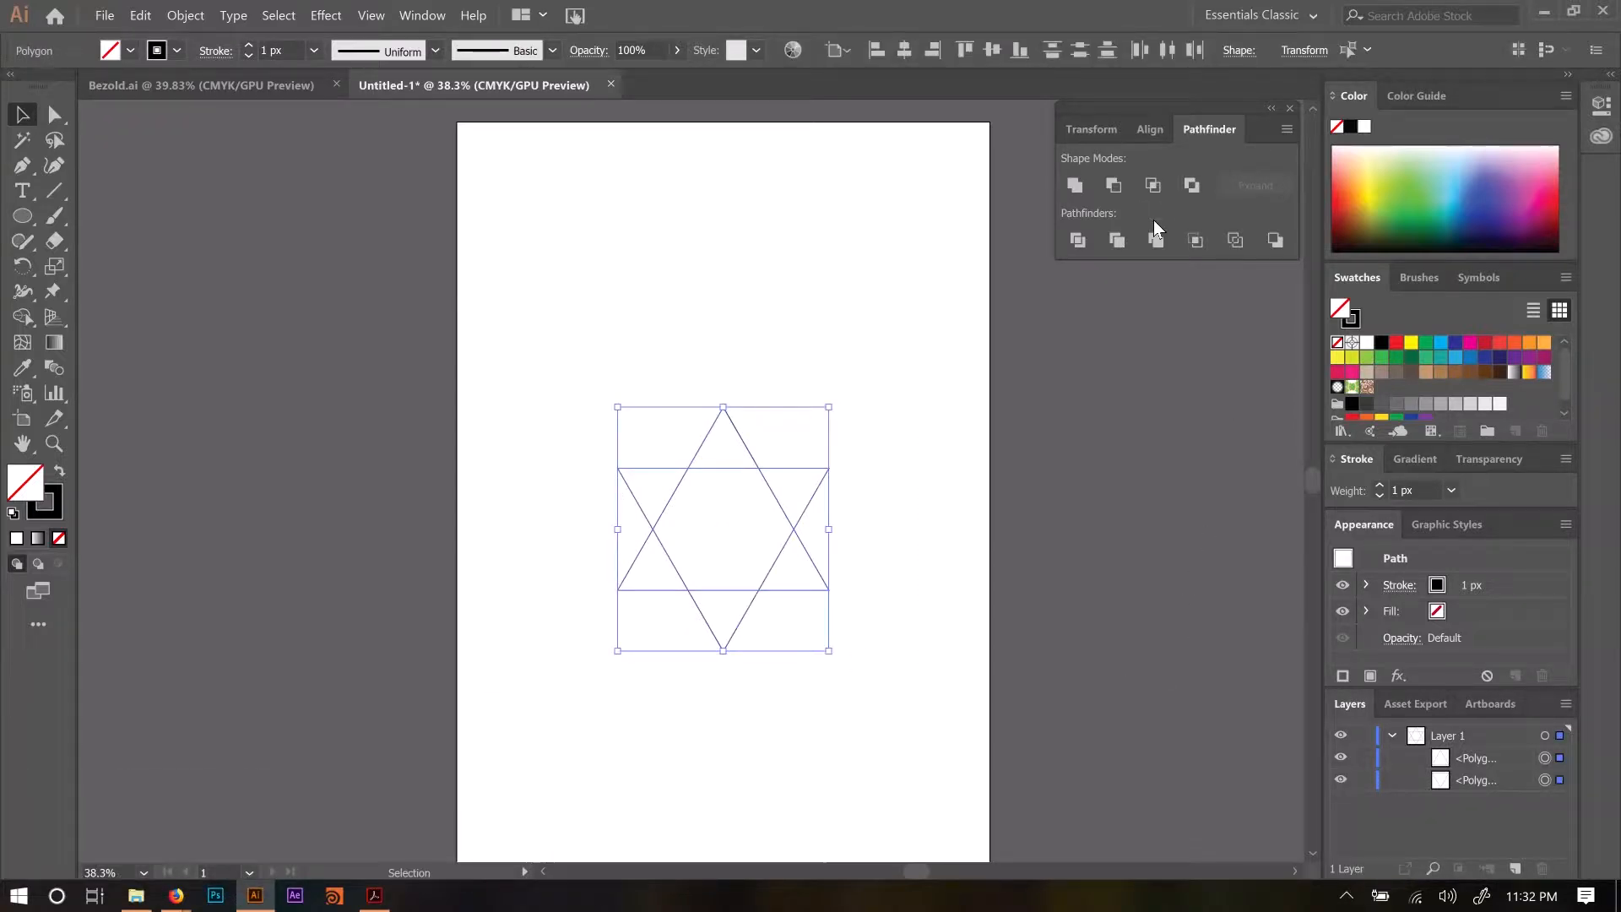
click(1191, 185)
click(966, 508)
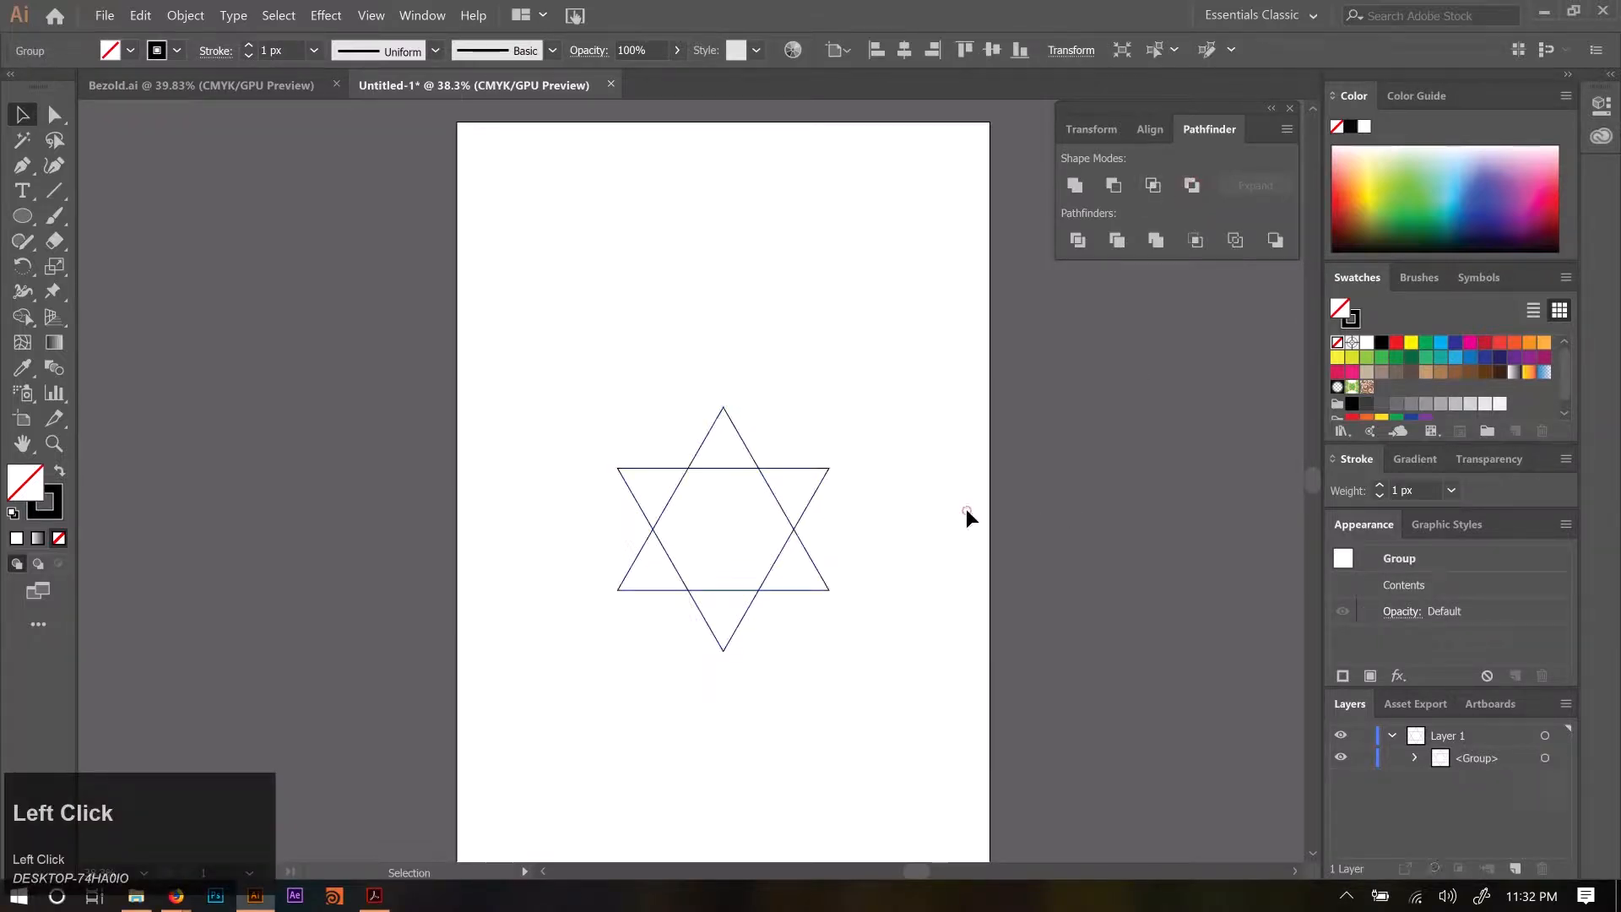
Fill the six-pointed star group with the crimson swatch and clear the selection.
drag(874, 653, 574, 488)
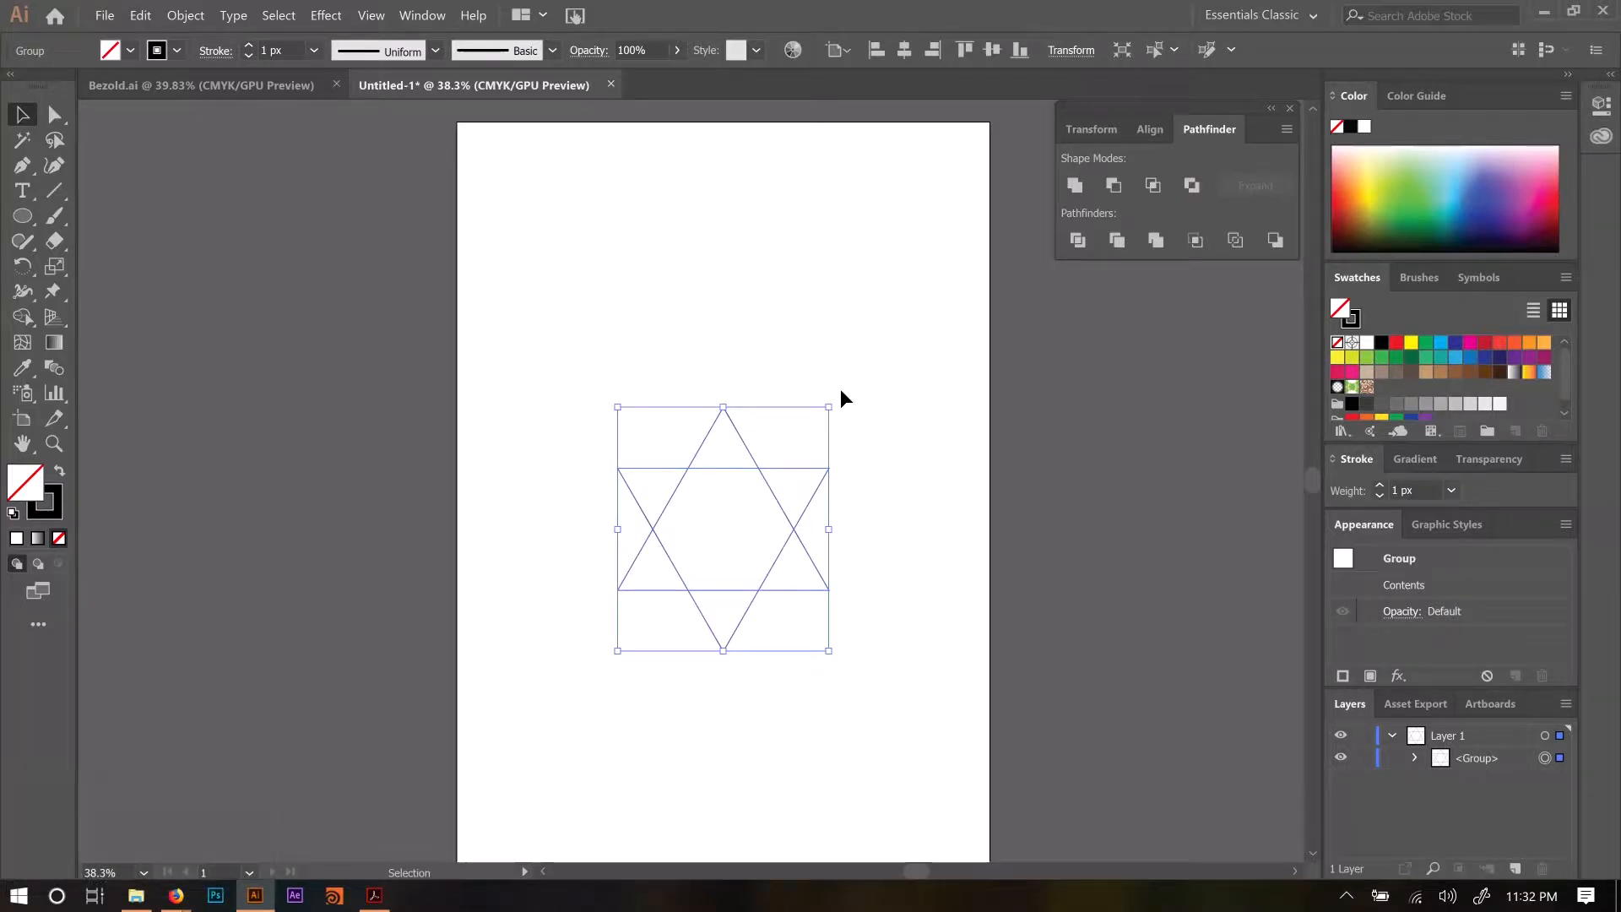
click(1338, 371)
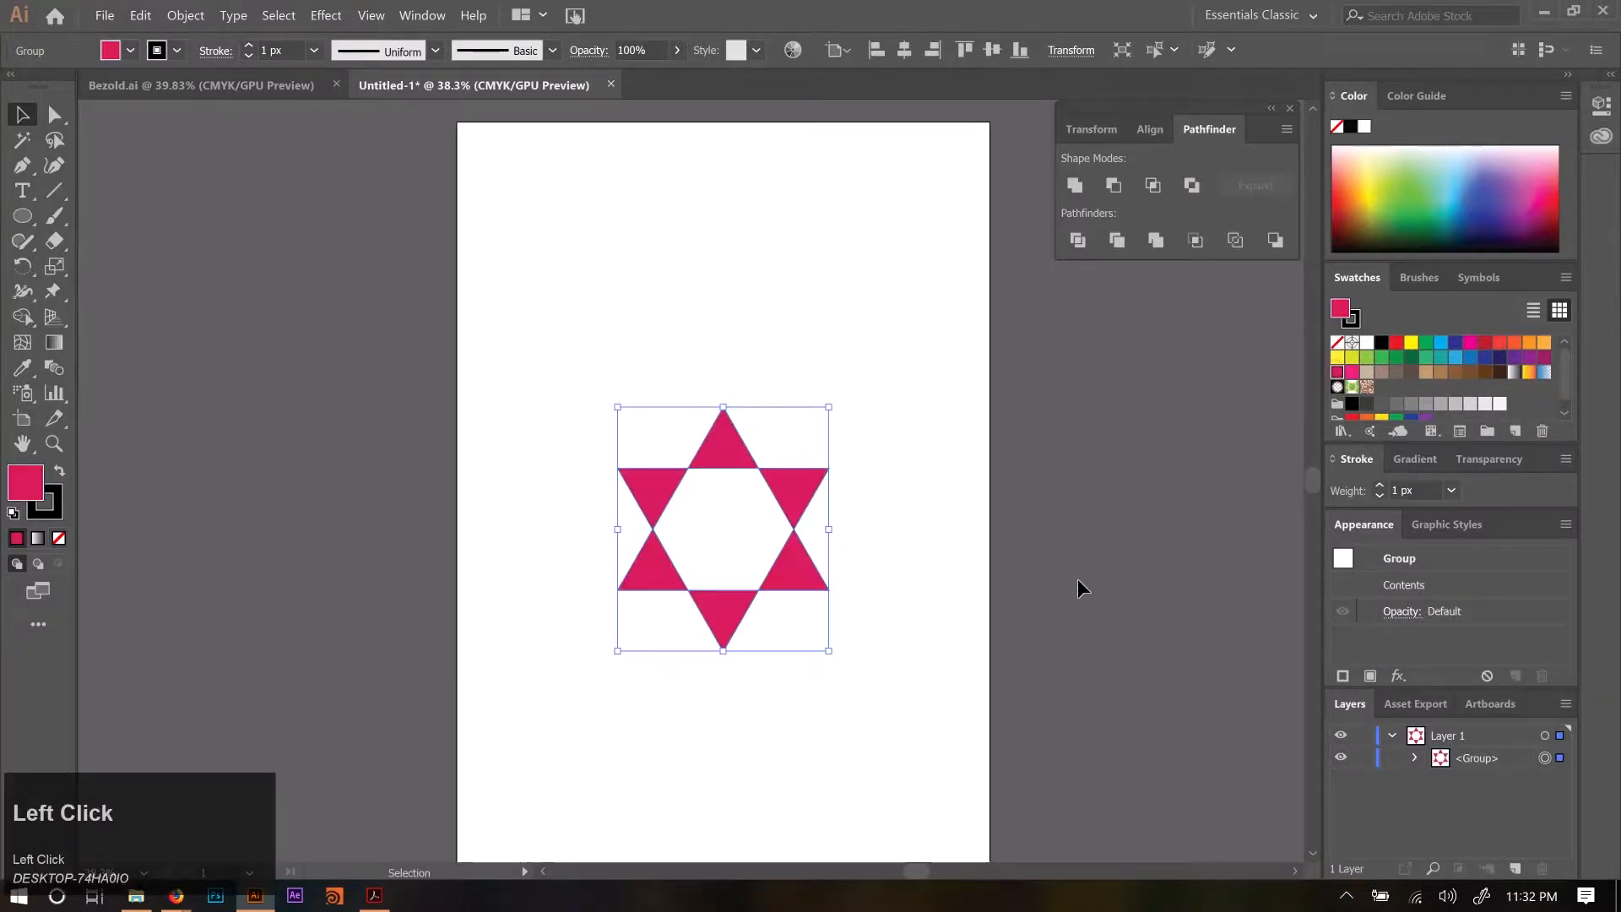
click(1077, 579)
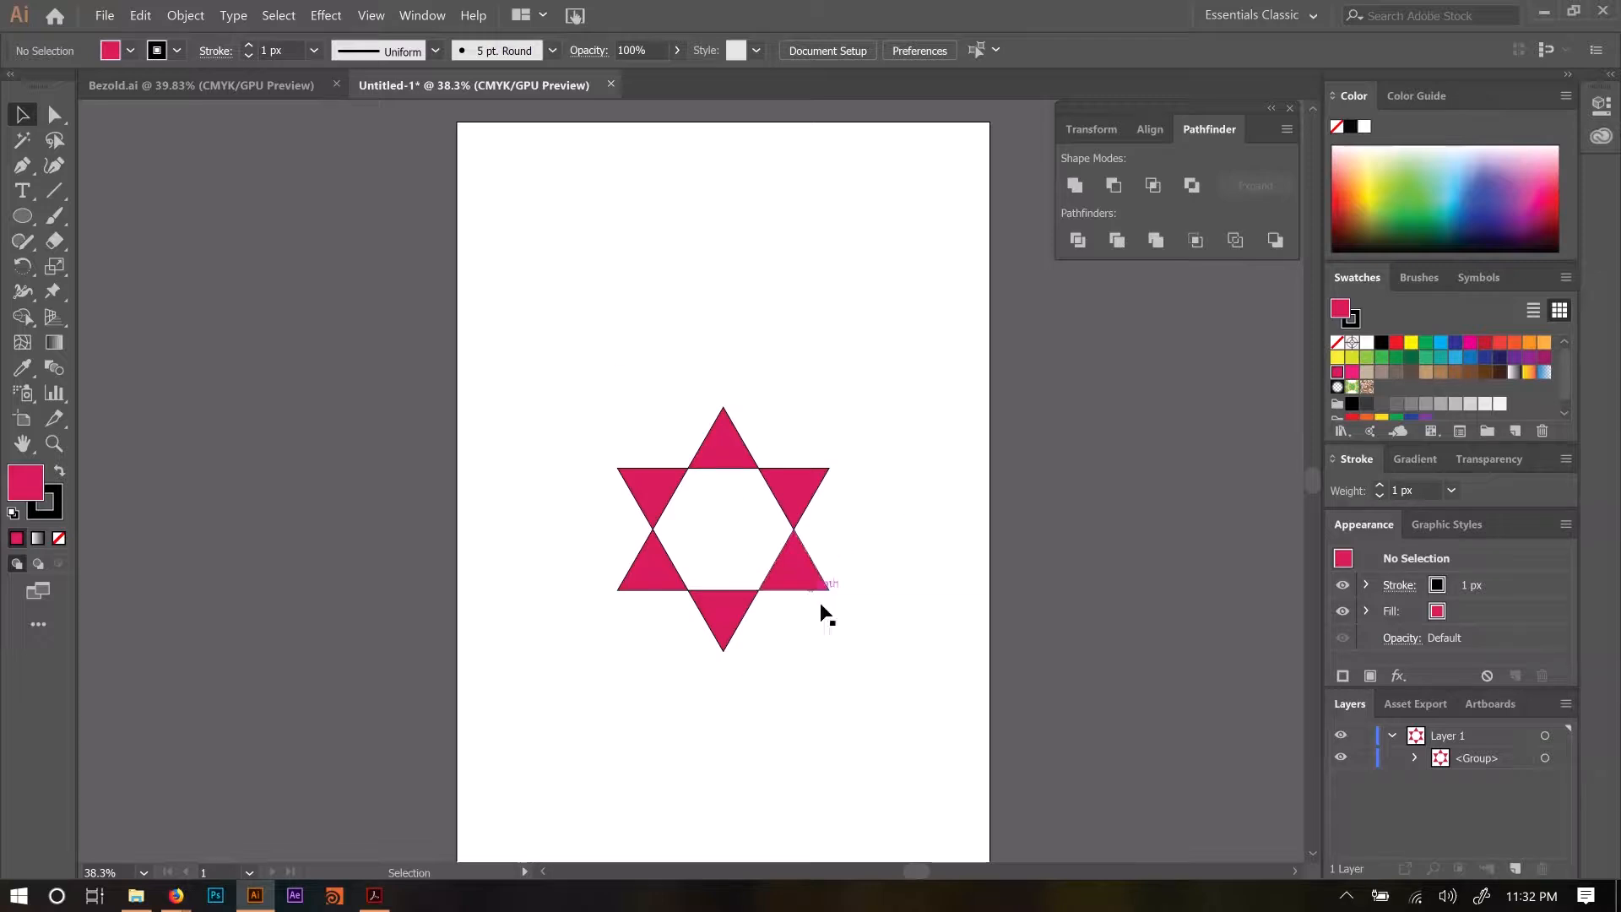
Draw a six-pointed star with long, narrow points from the centre of the triangle group, extending slightly beyond its tips.
click(22, 216)
drag(16, 222, 105, 314)
drag(723, 524, 827, 573)
key(Down)
key(Down)
key(Up)
key(Up)
key(Up)
drag(943, 703, 859, 575)
key(v)
Align the centres of the new star and the triangle group horizontally and vertically, then clear the selection.
drag(887, 726, 693, 549)
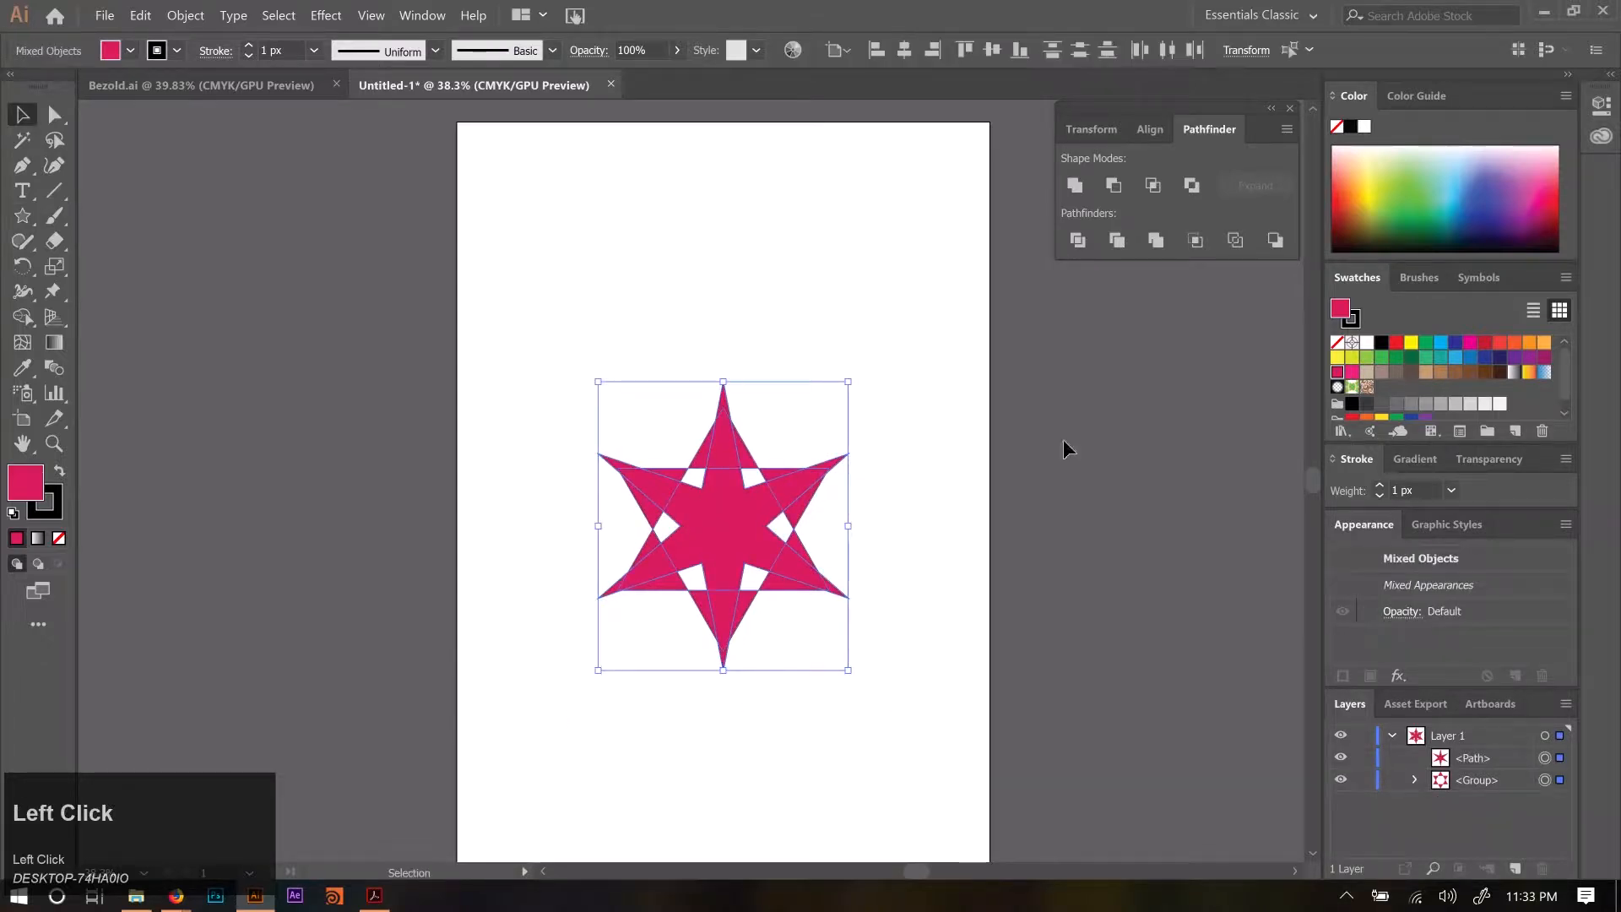
click(1152, 129)
click(1115, 181)
click(797, 596)
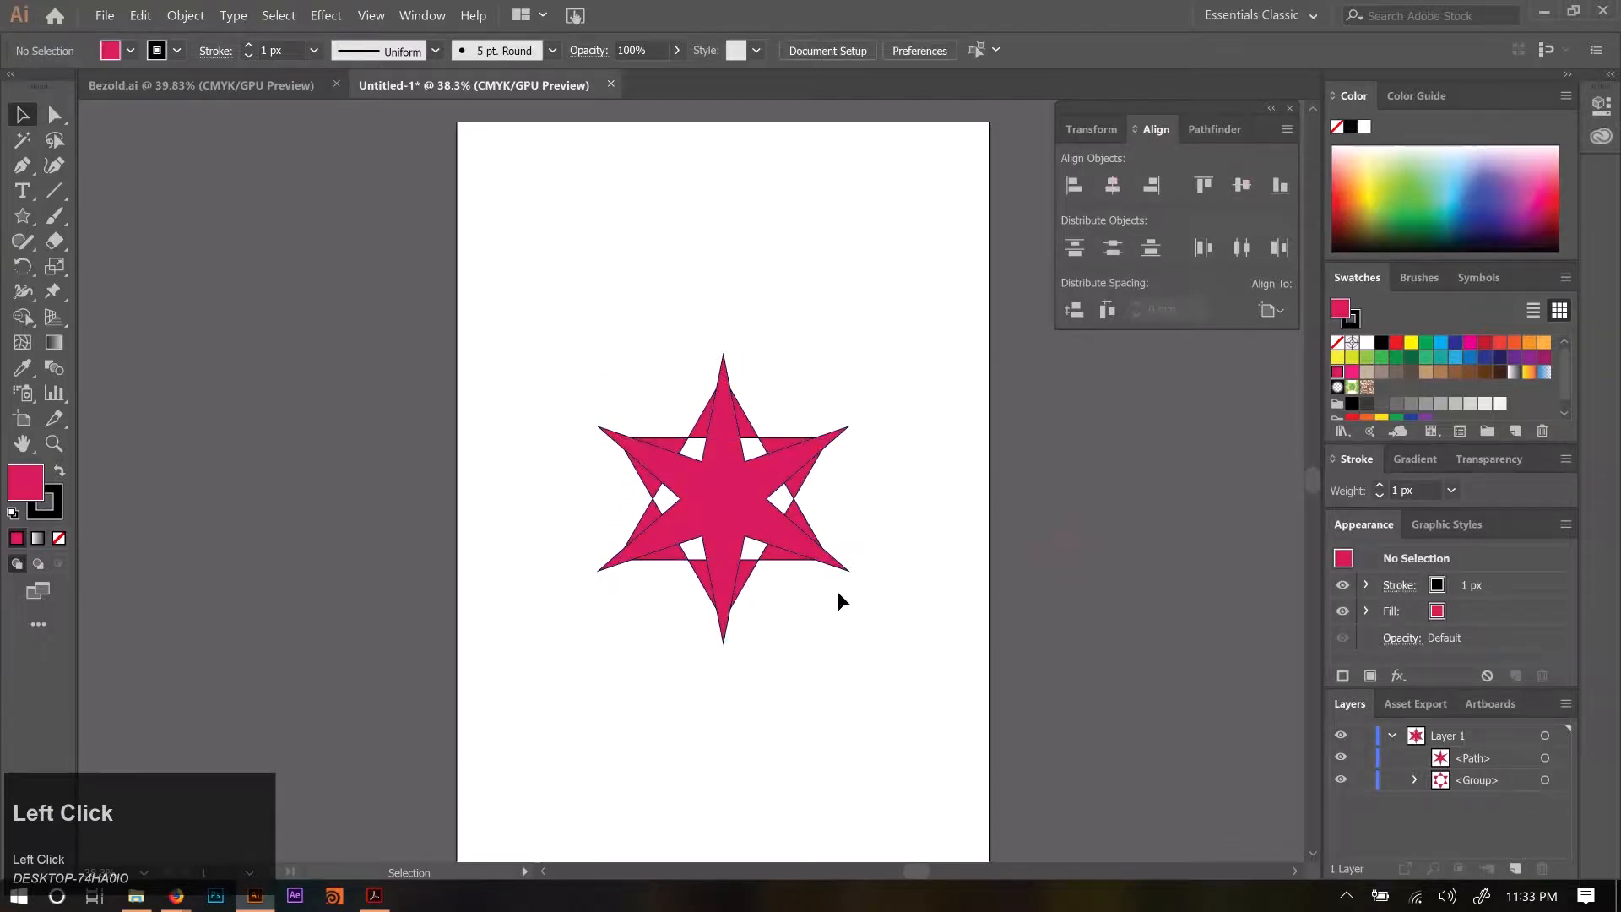
Try subtracting the front star from the triangle group with Minus Front, then undo it.
drag(878, 570, 543, 326)
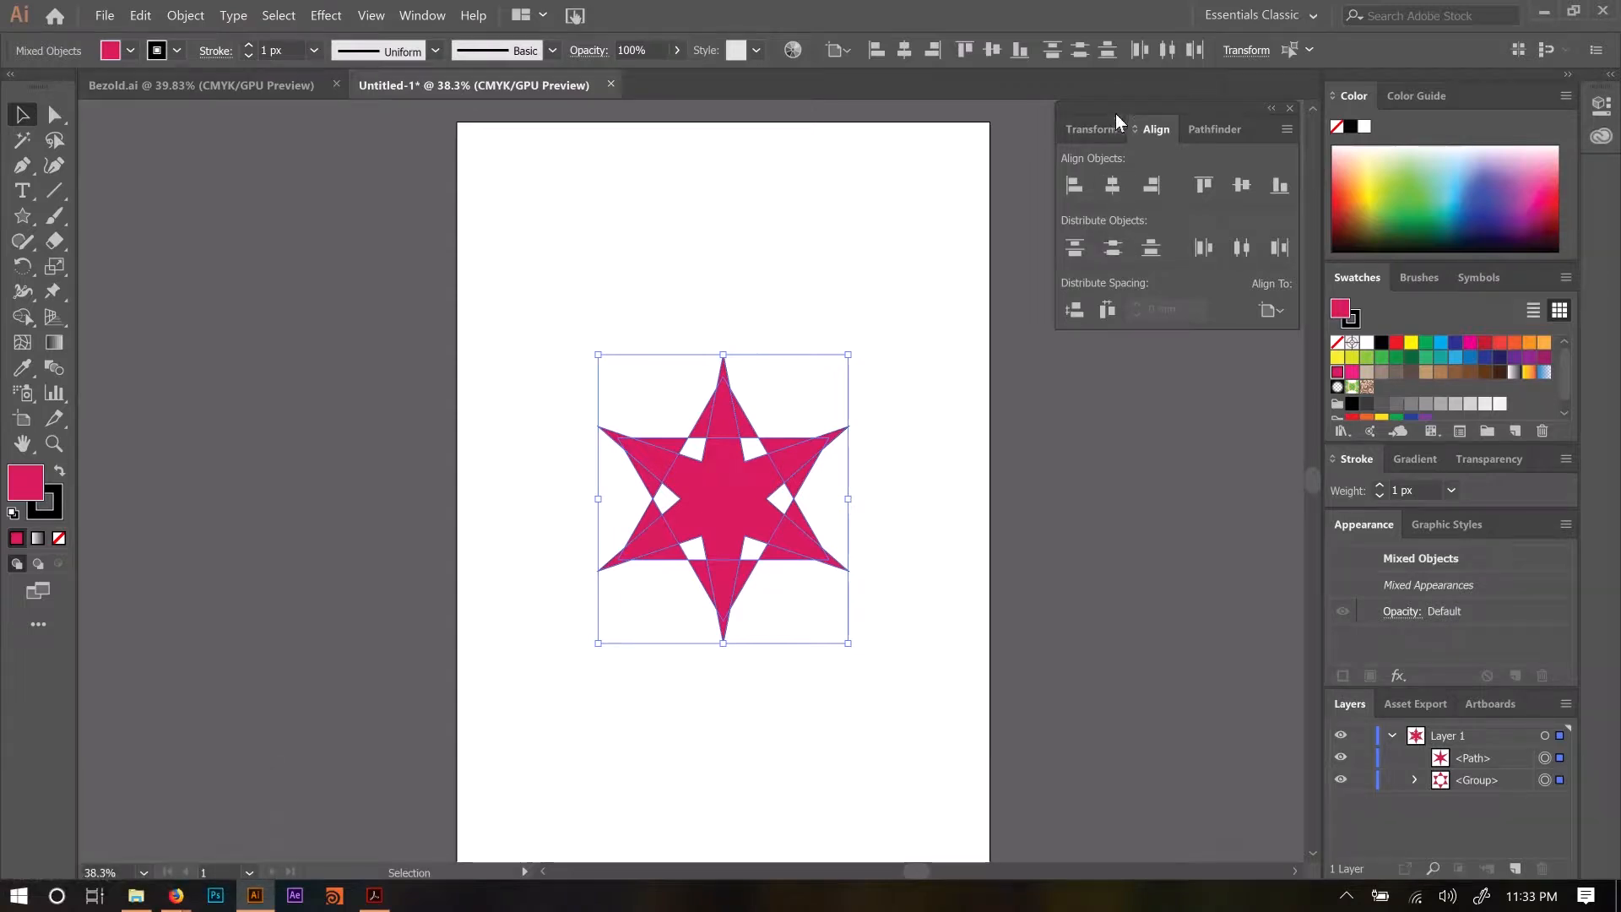
click(1195, 130)
click(1113, 183)
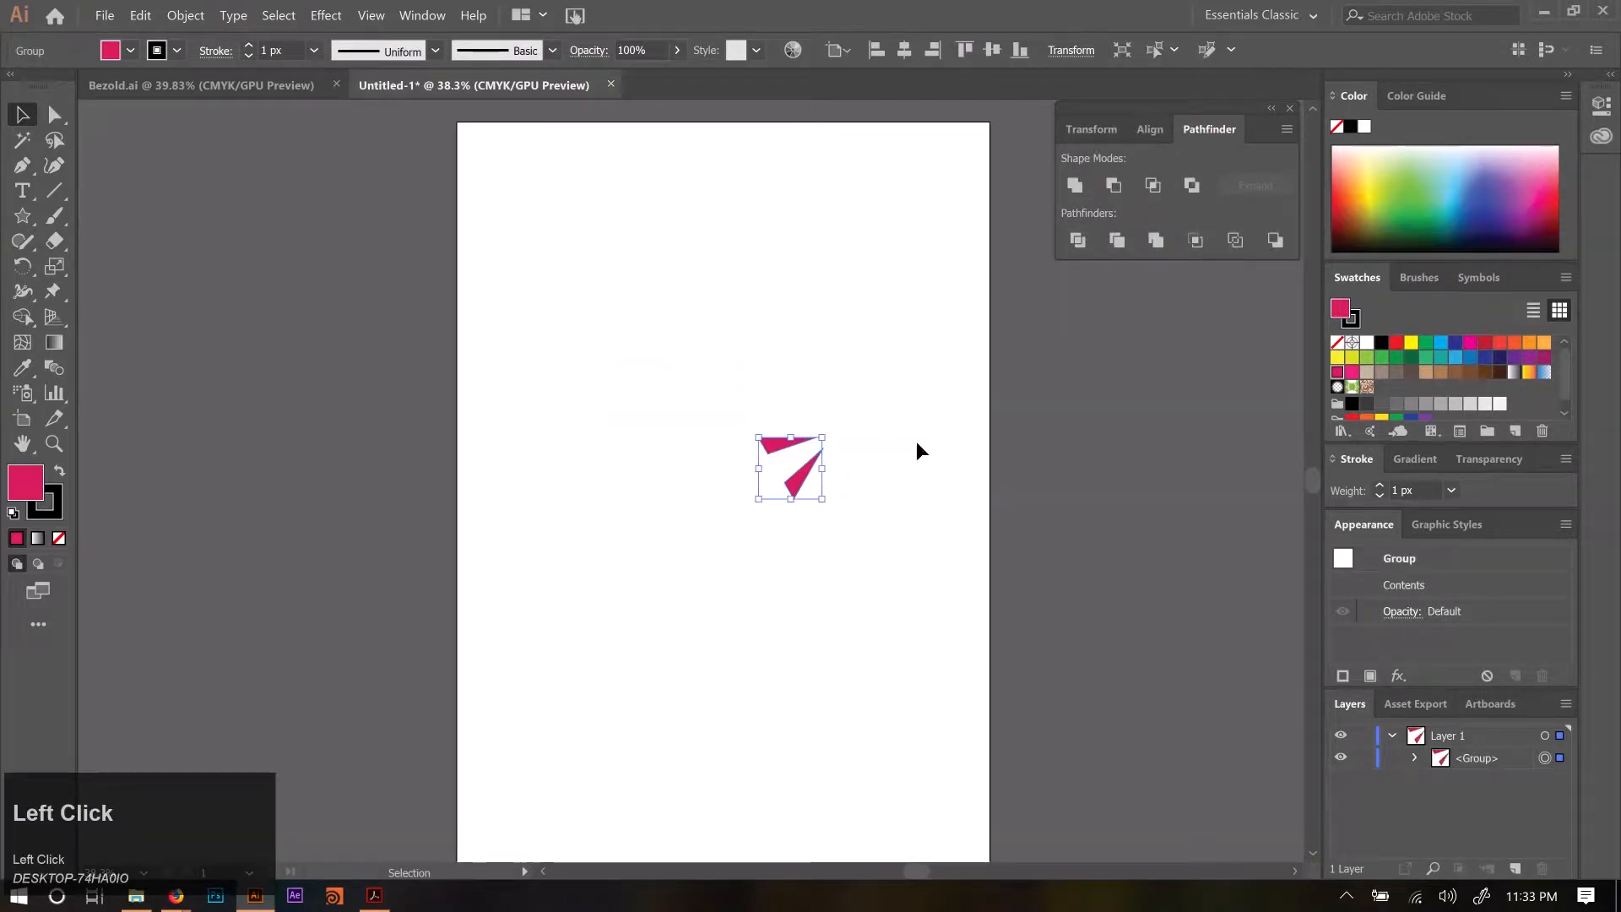
ctrl+click(815, 465)
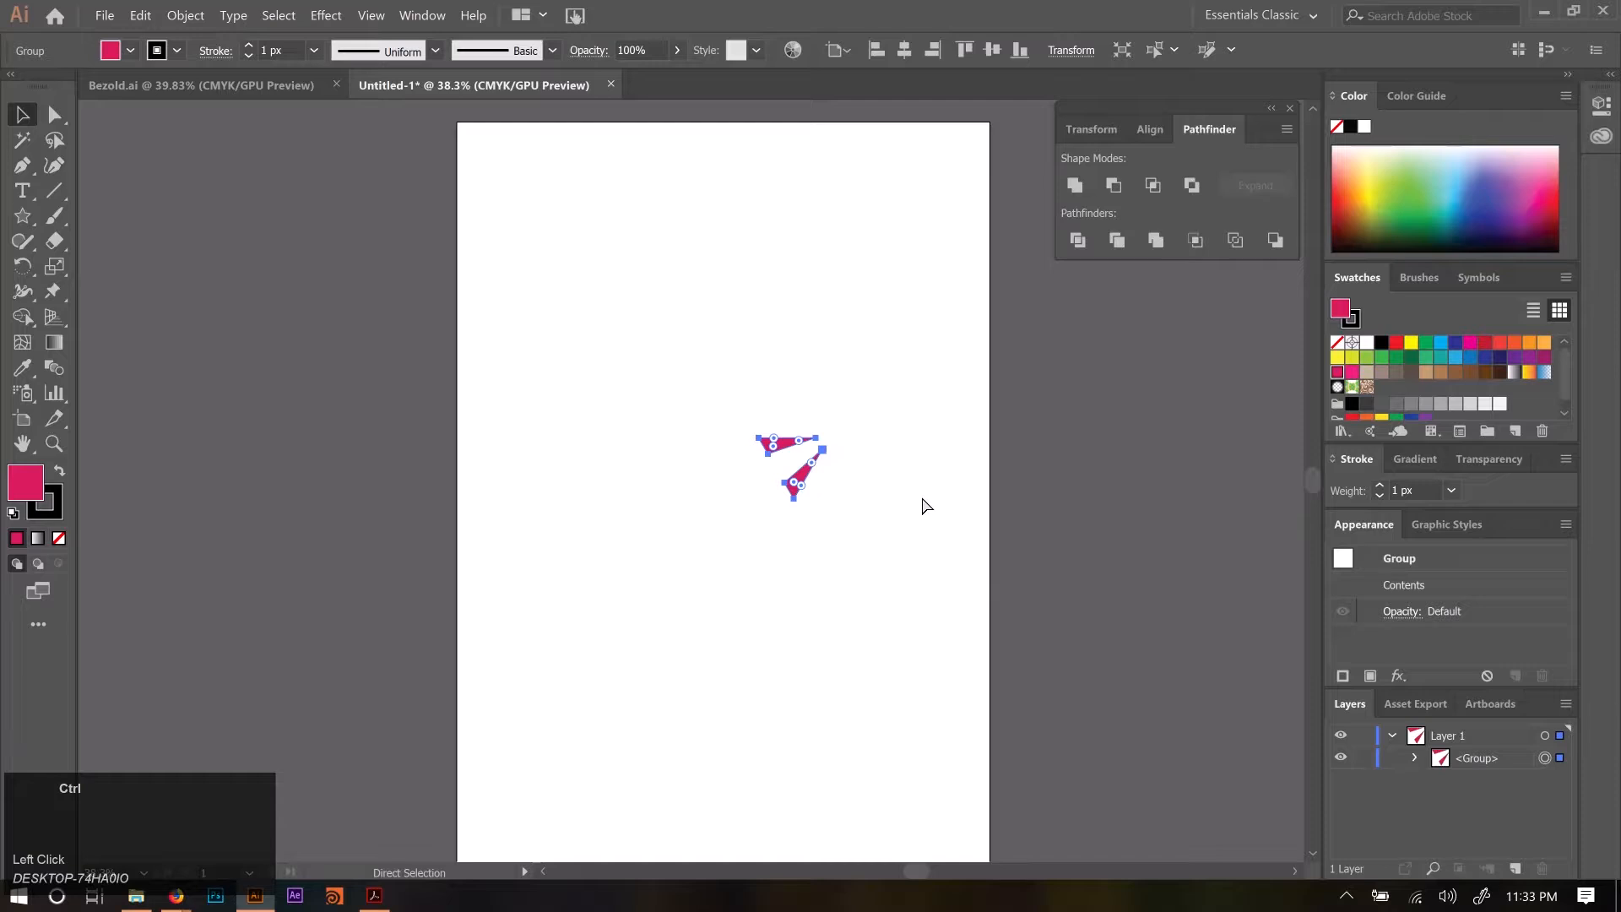
key(ctrl+z)
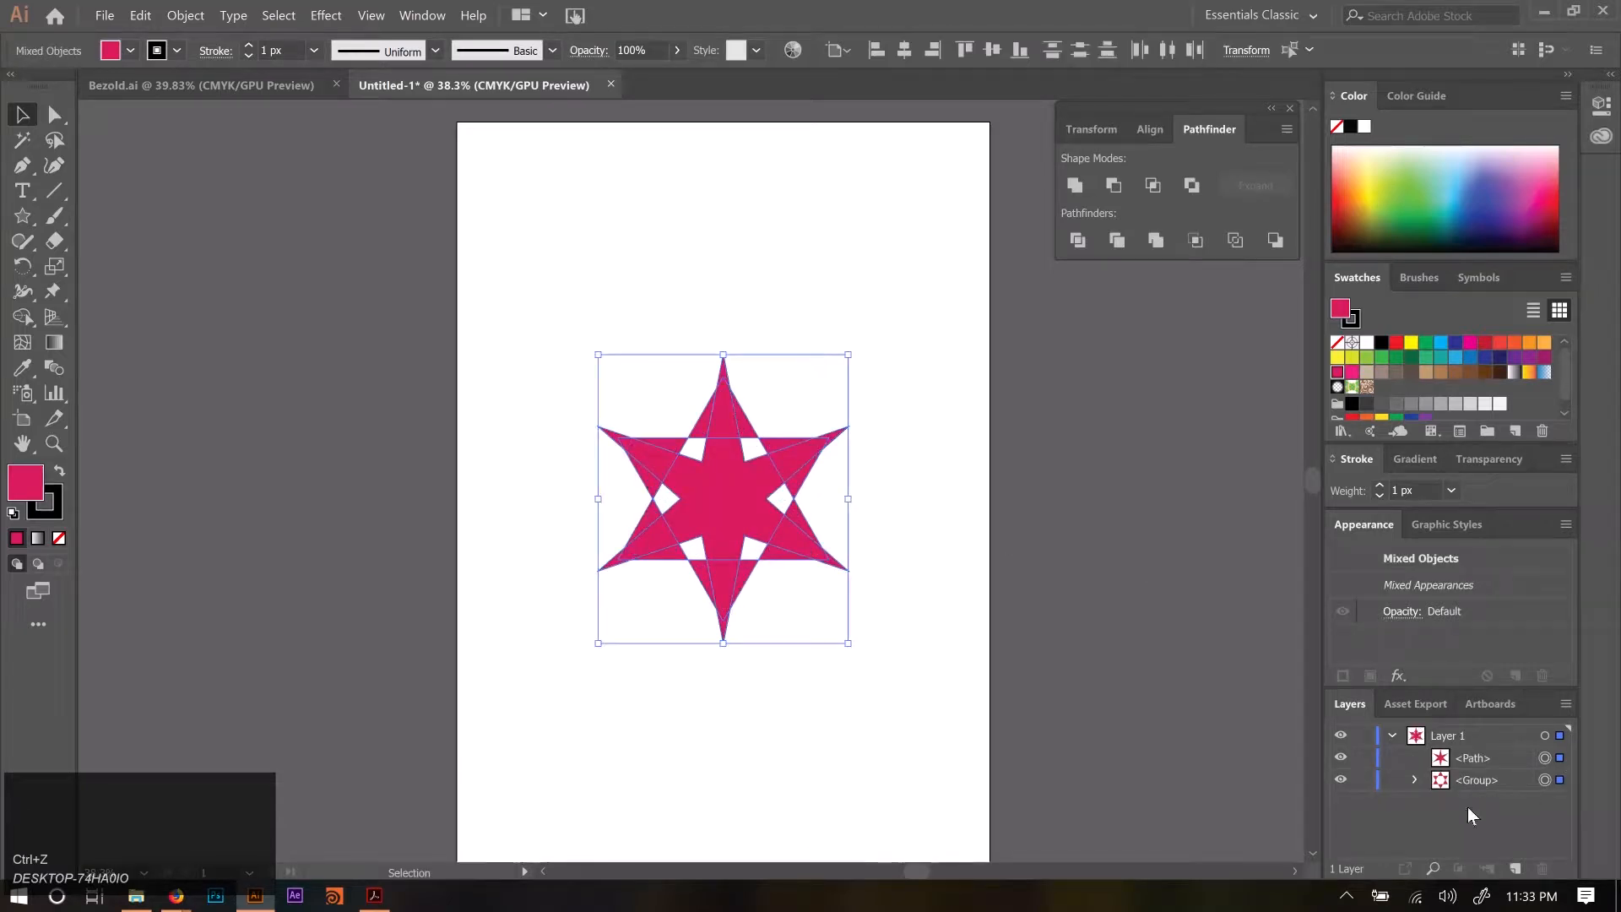
Convert the group of six small triangles into a single compound path.
click(1414, 780)
scroll(1467, 813, down, 1)
scroll(1467, 817, down, 1)
scroll(1467, 817, down, 2)
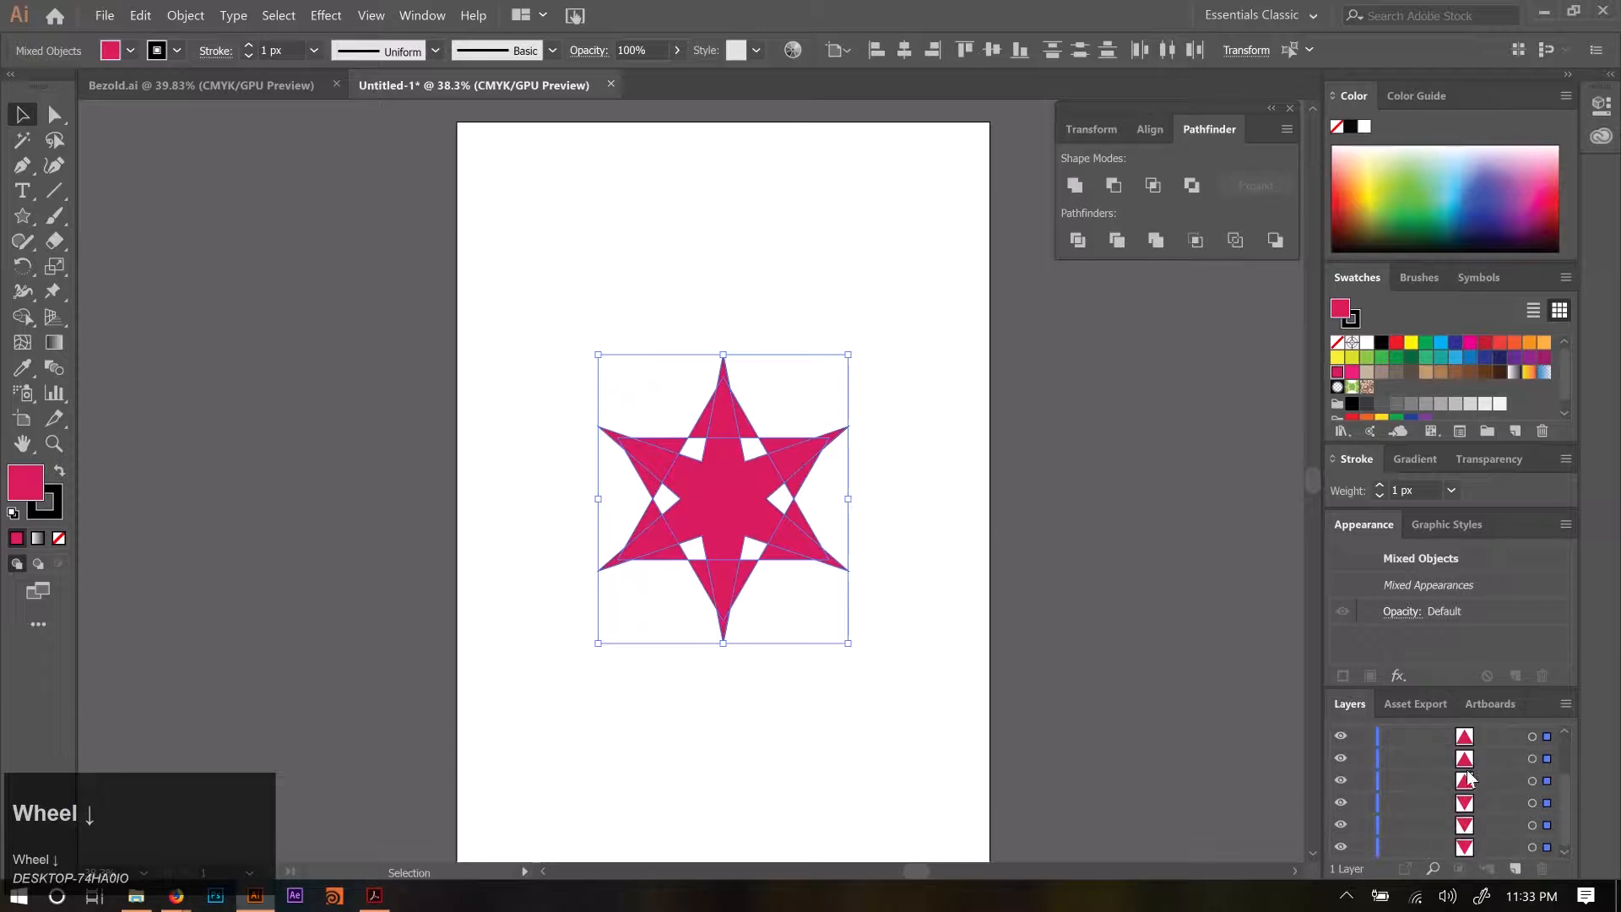
scroll(1426, 782, up, 3)
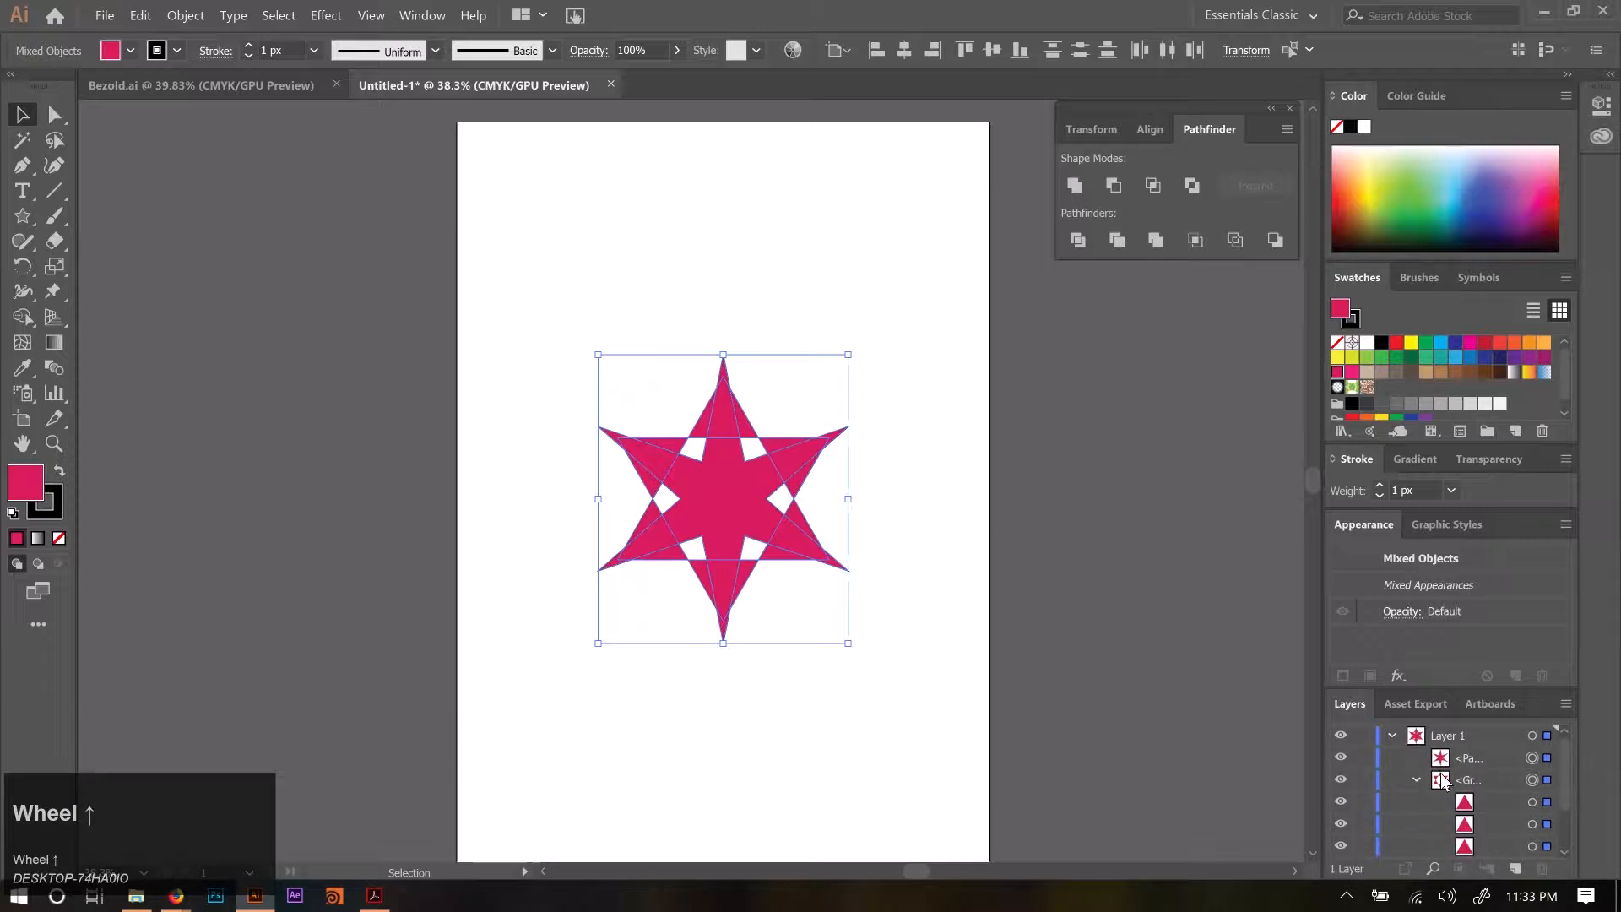
click(1532, 802)
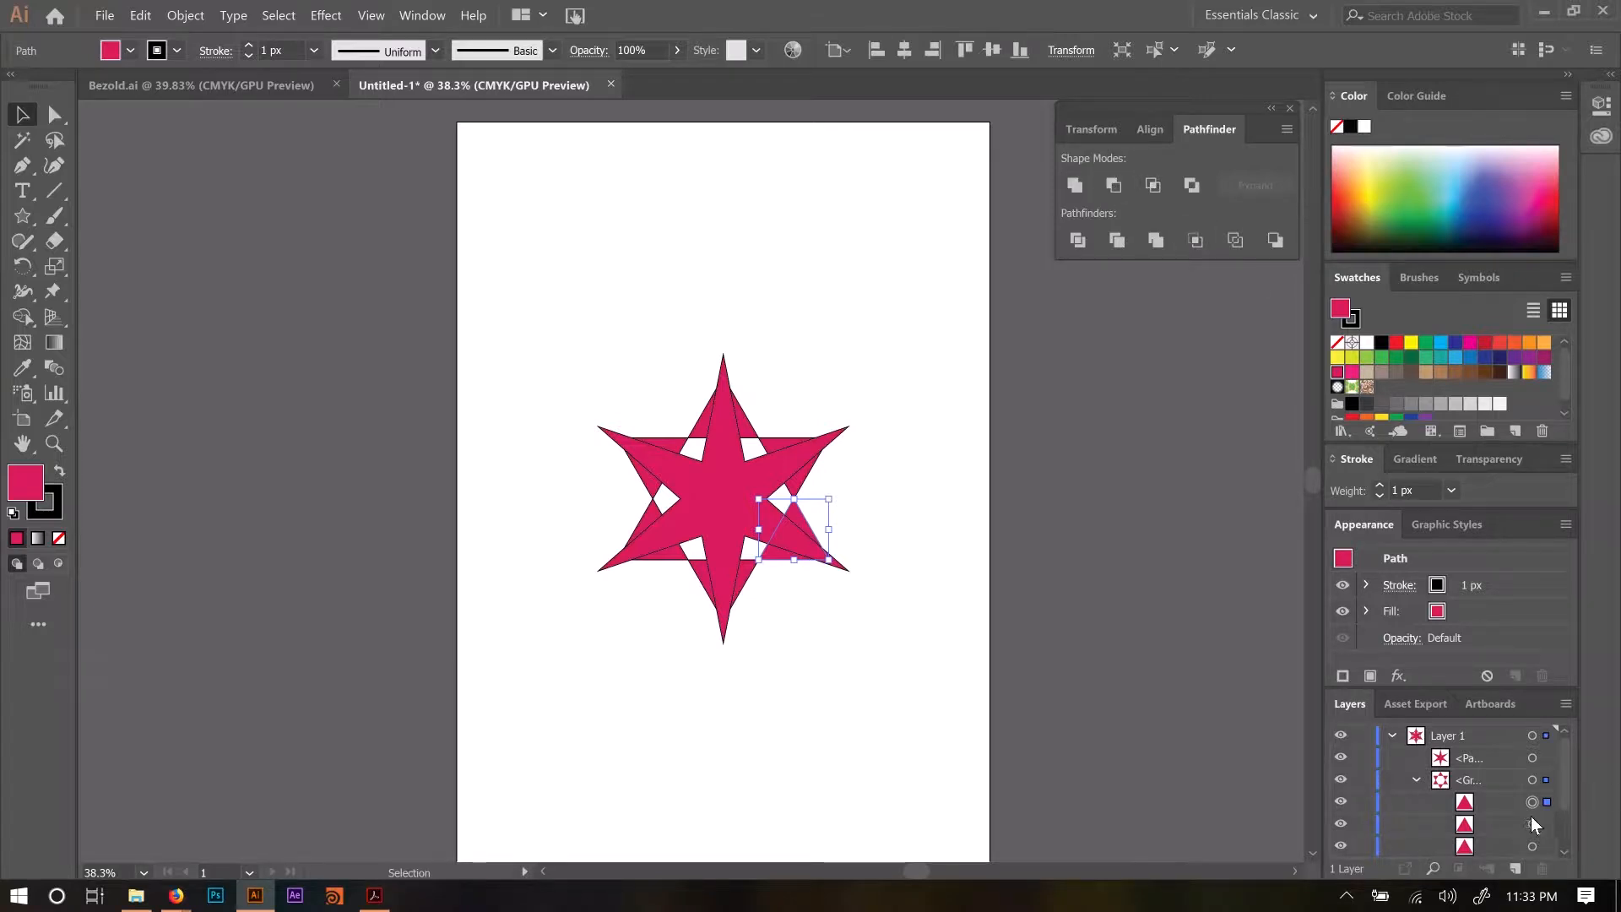
scroll(1530, 790, up, 1)
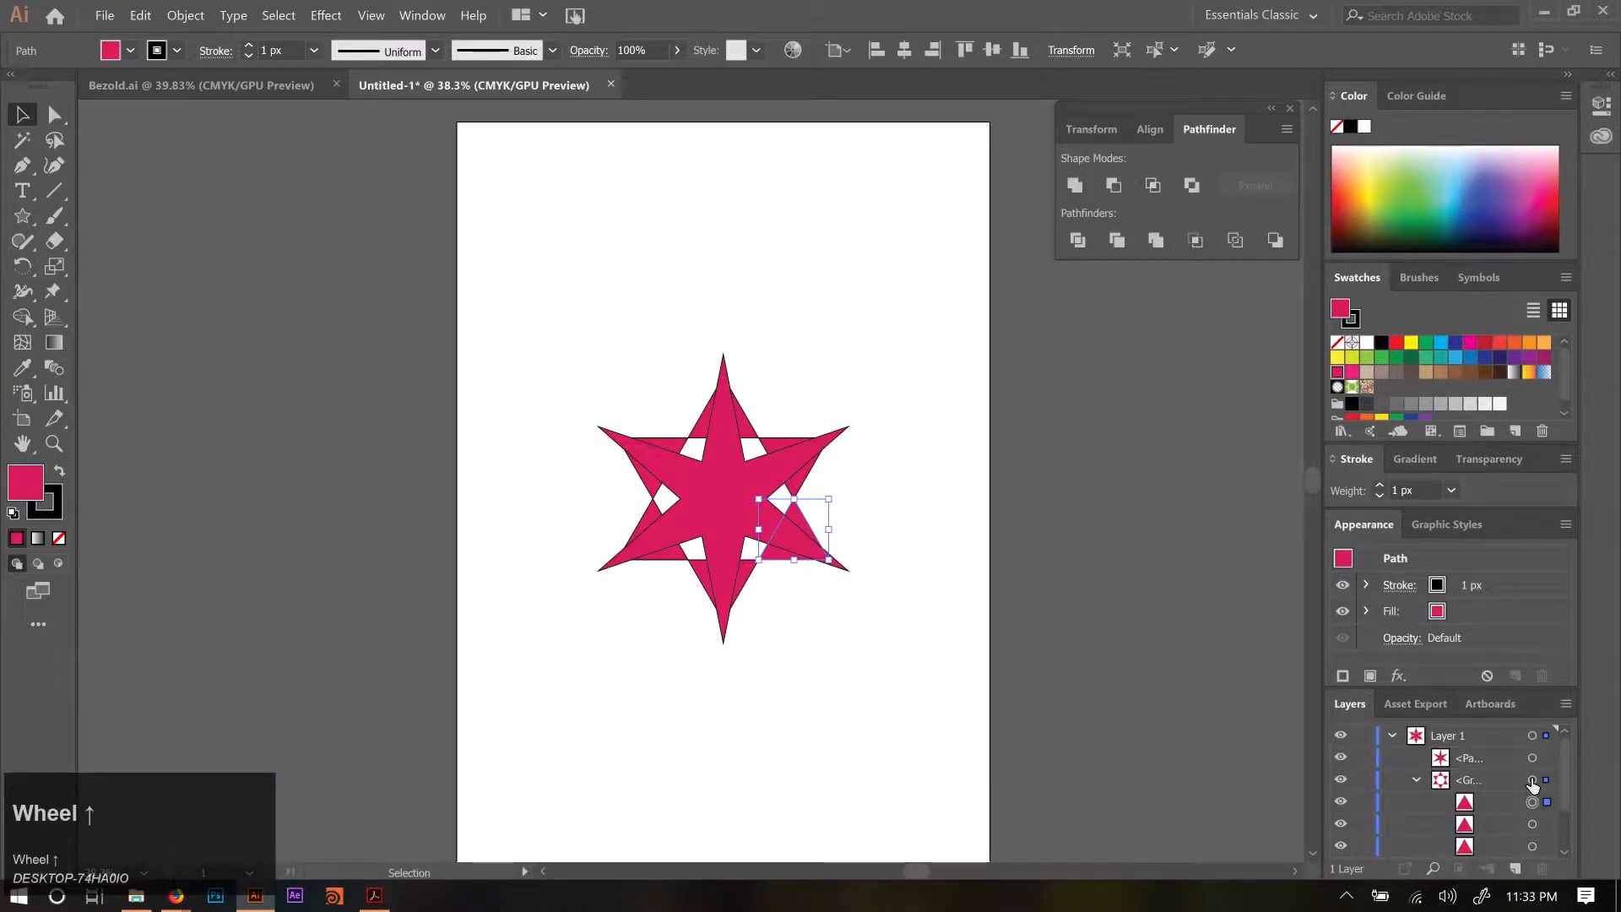
click(1531, 780)
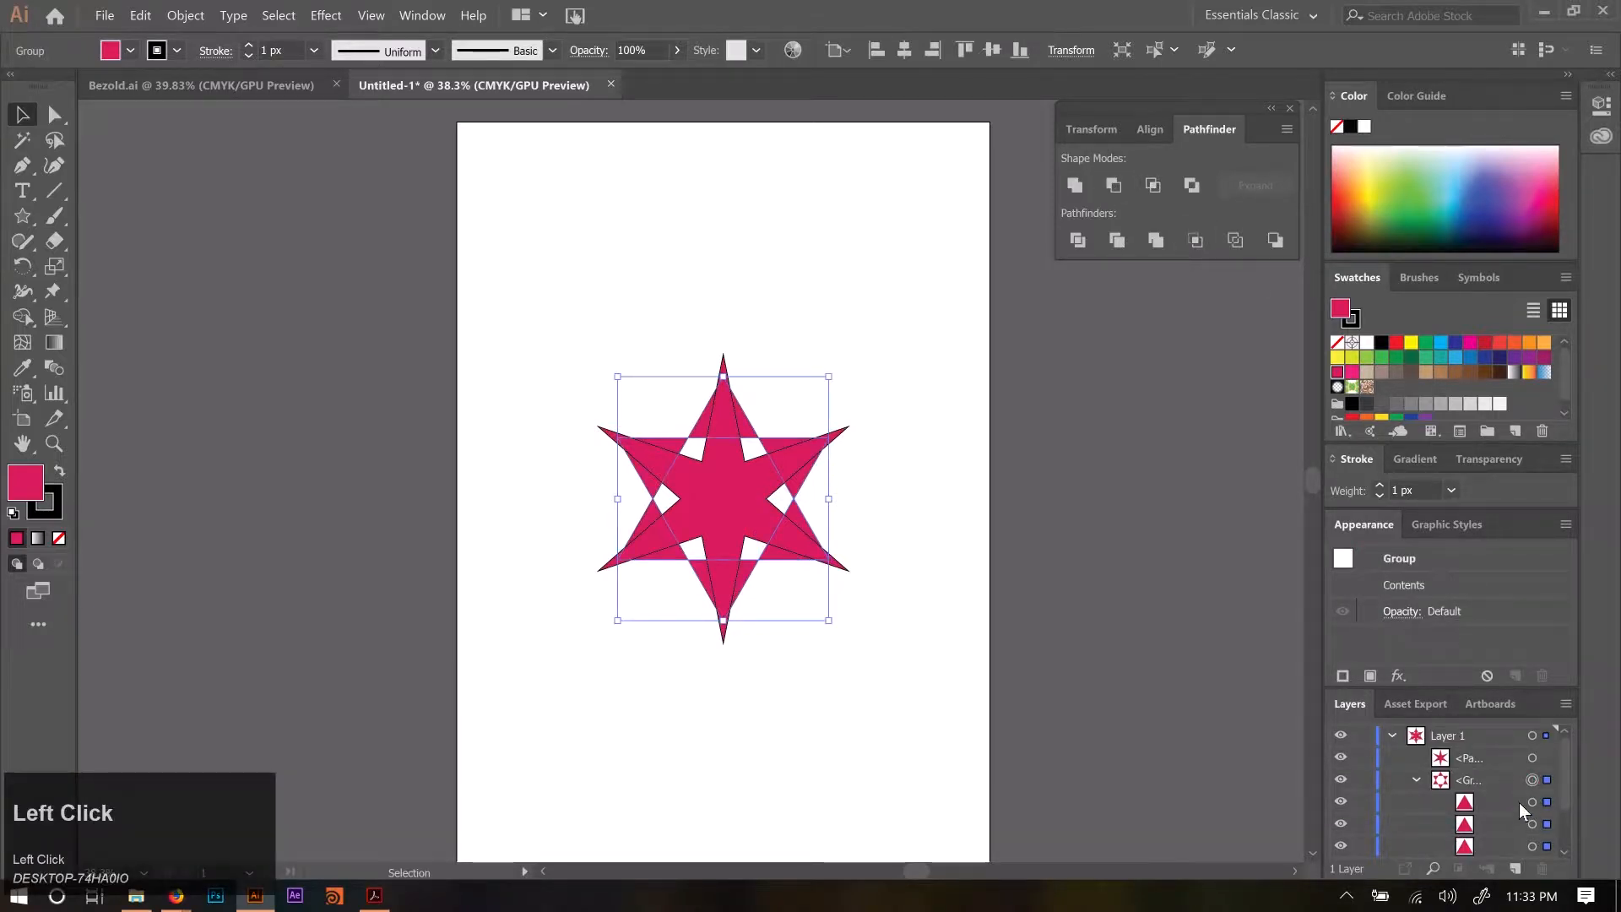
click(185, 15)
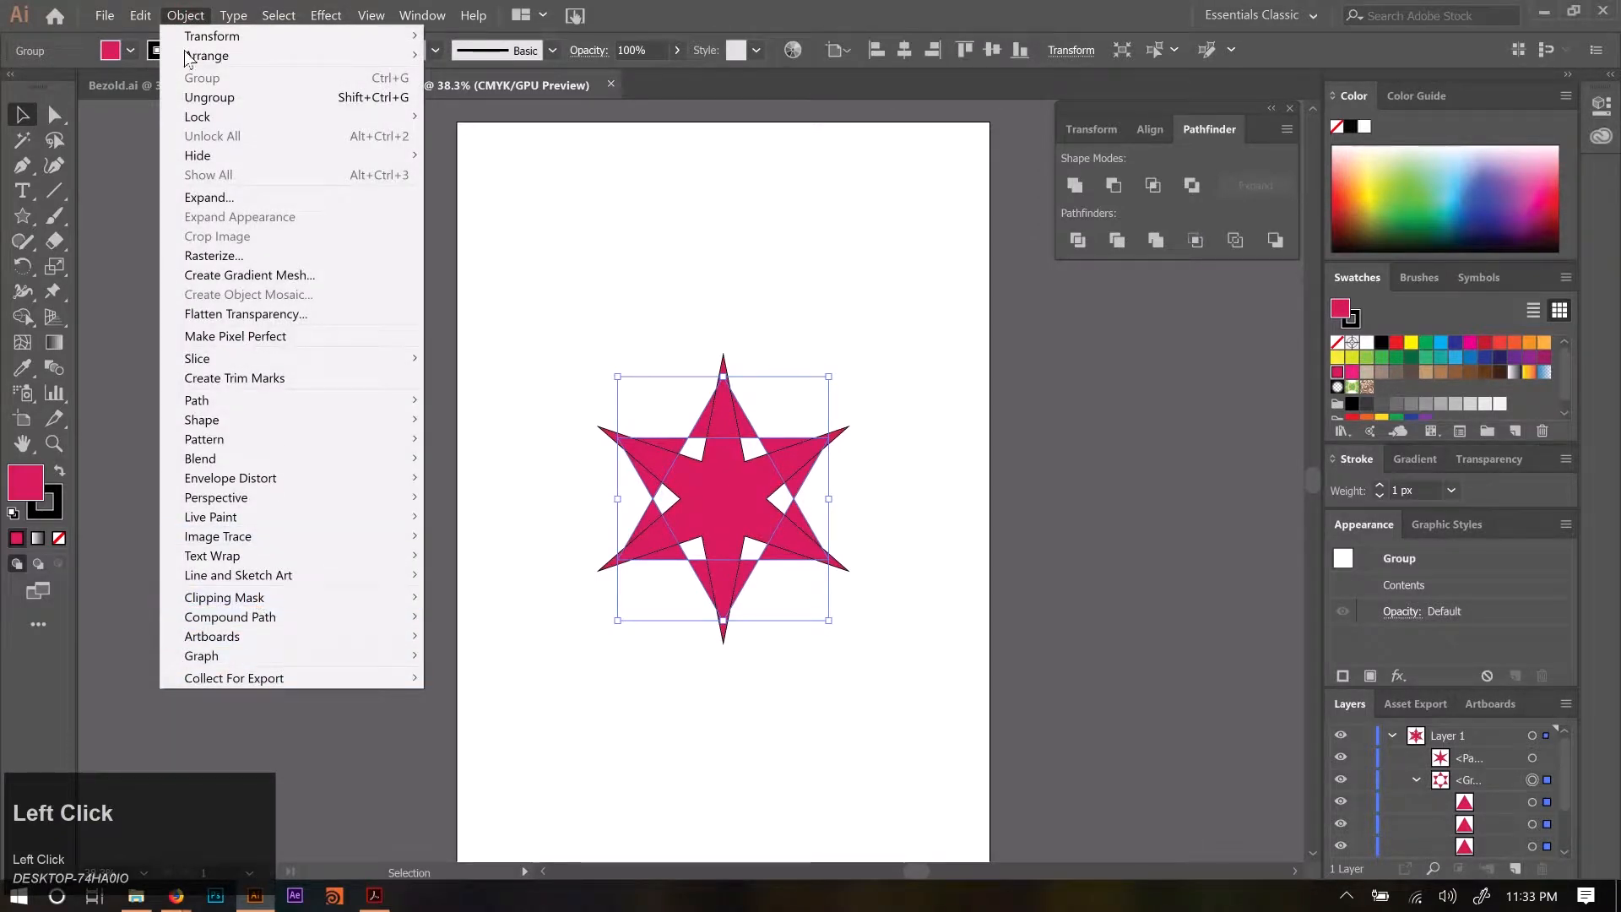
mouse_move(256, 626)
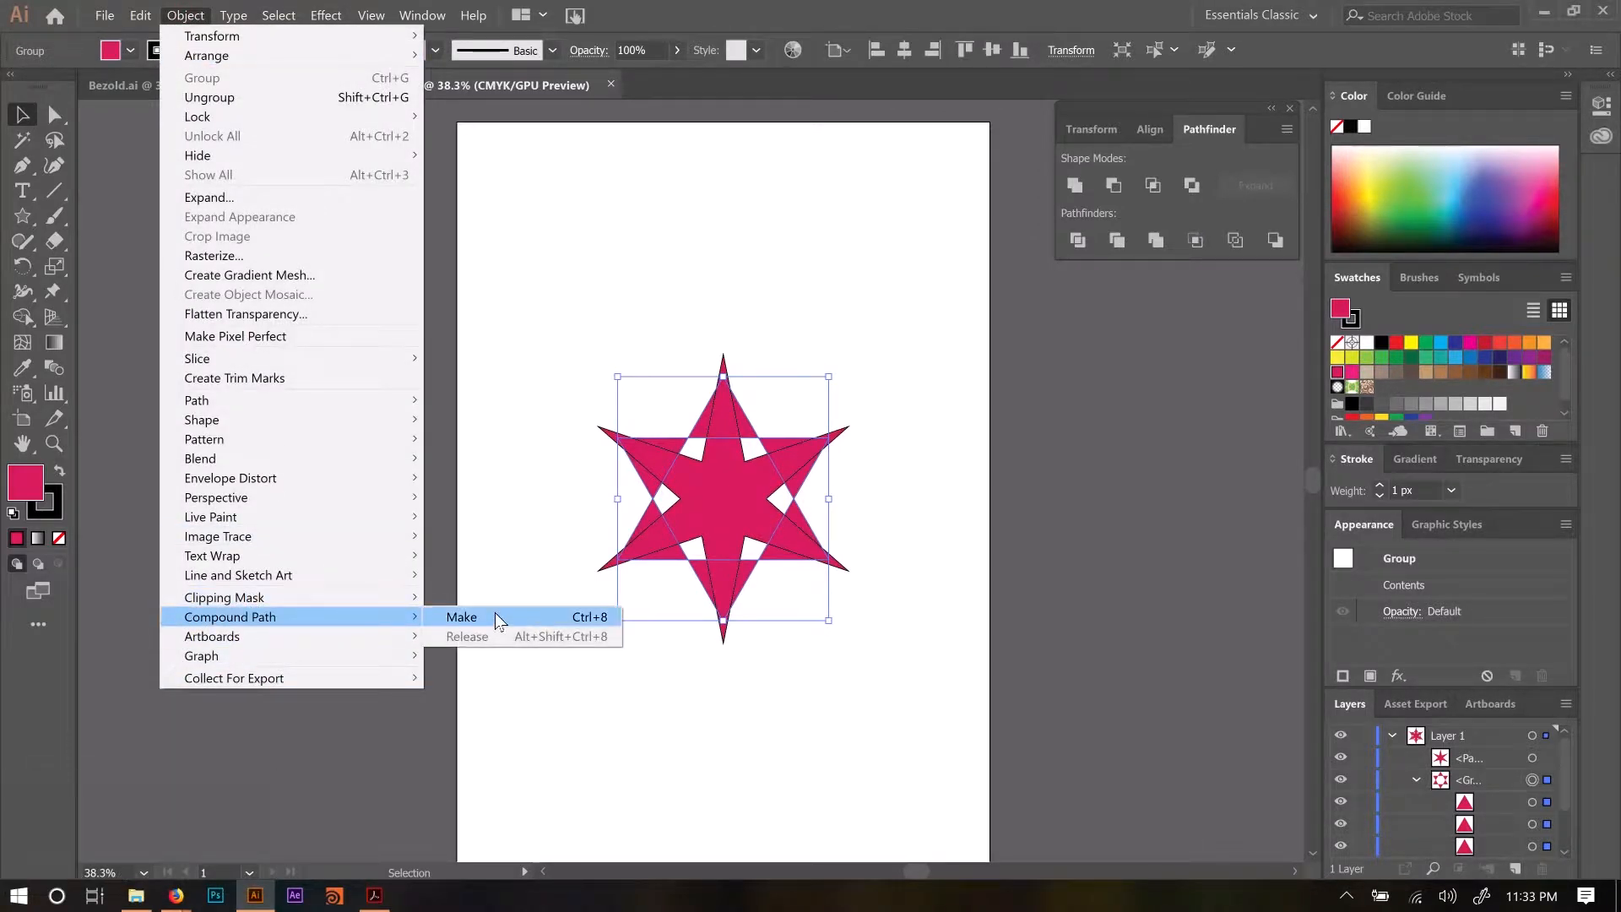
click(498, 621)
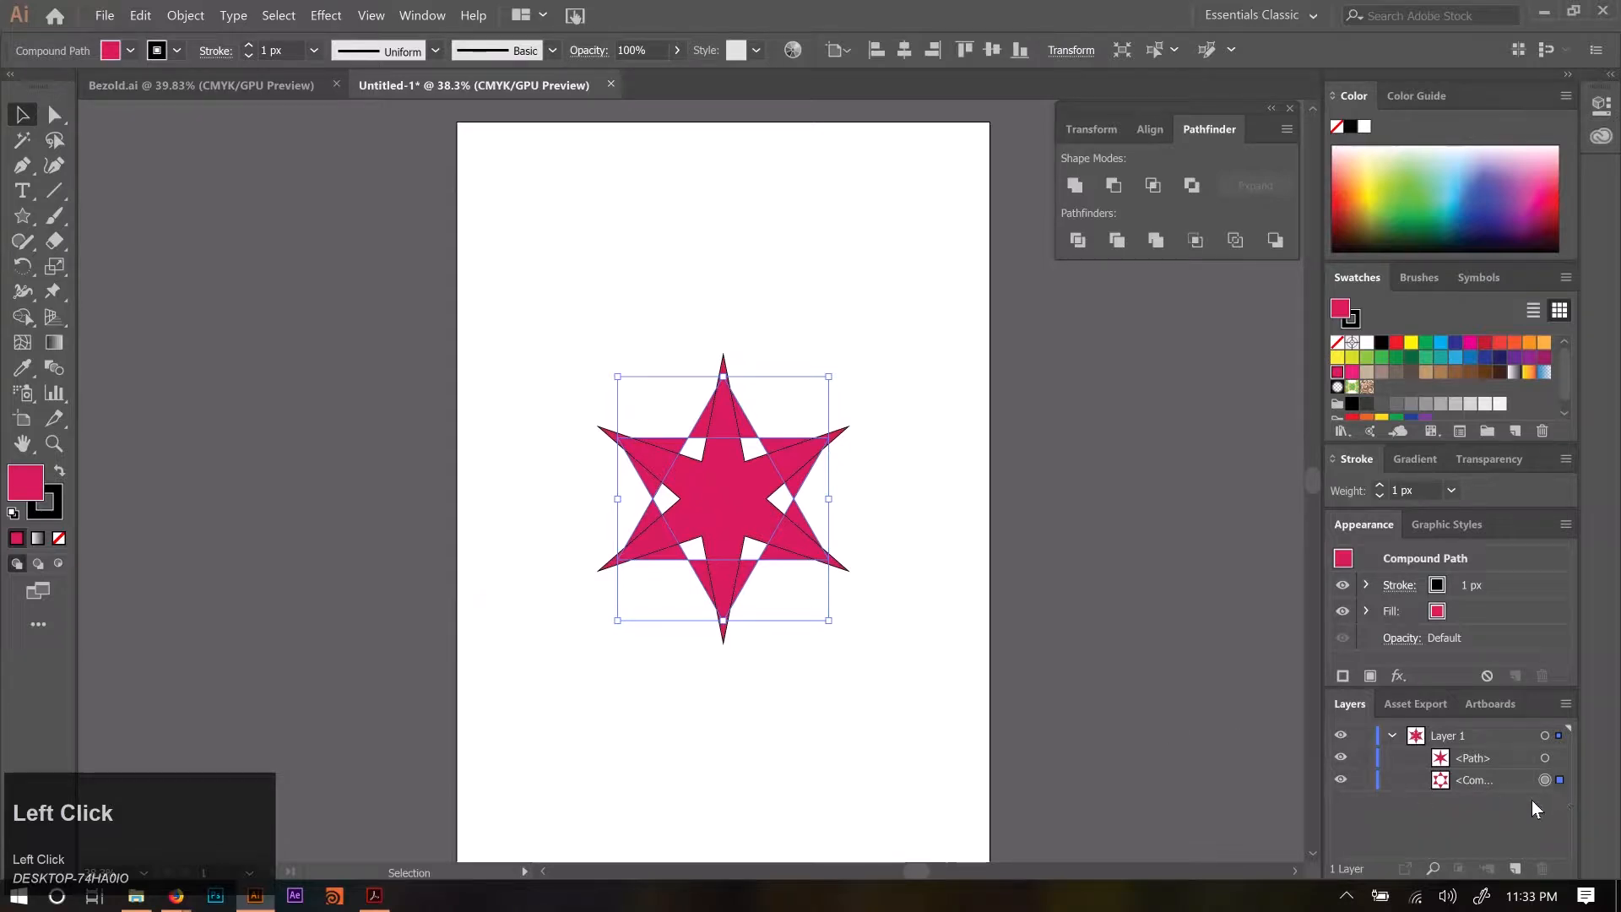
Subtract the front star from the compound path with Minus Front and move the result off the artboard to its left.
click(1093, 645)
drag(974, 716, 560, 317)
click(1114, 185)
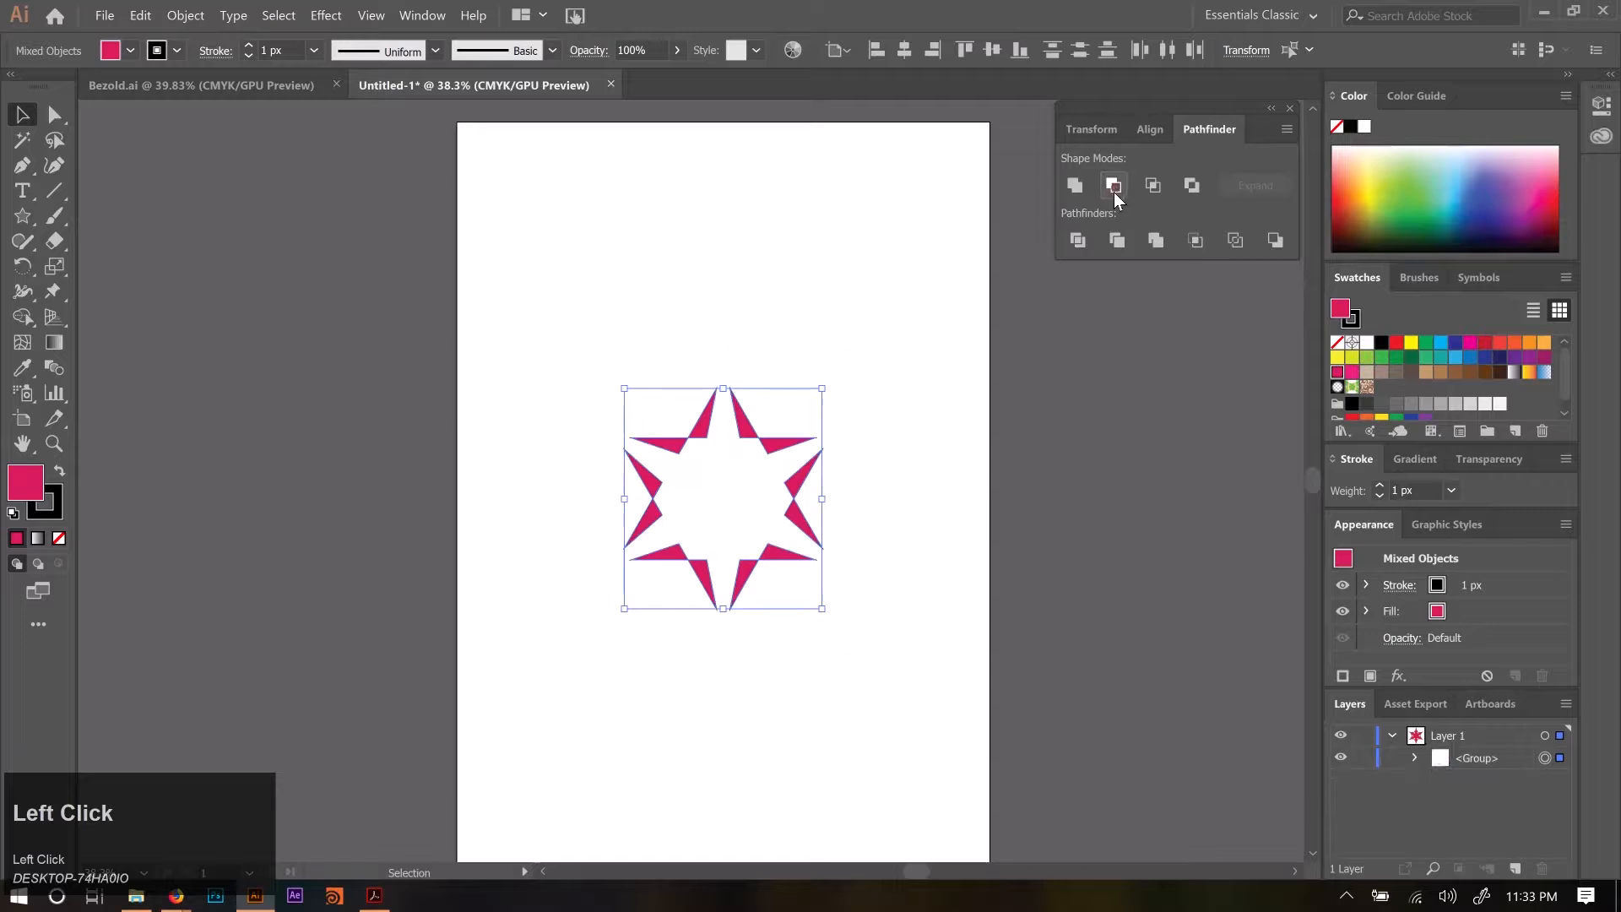
click(937, 768)
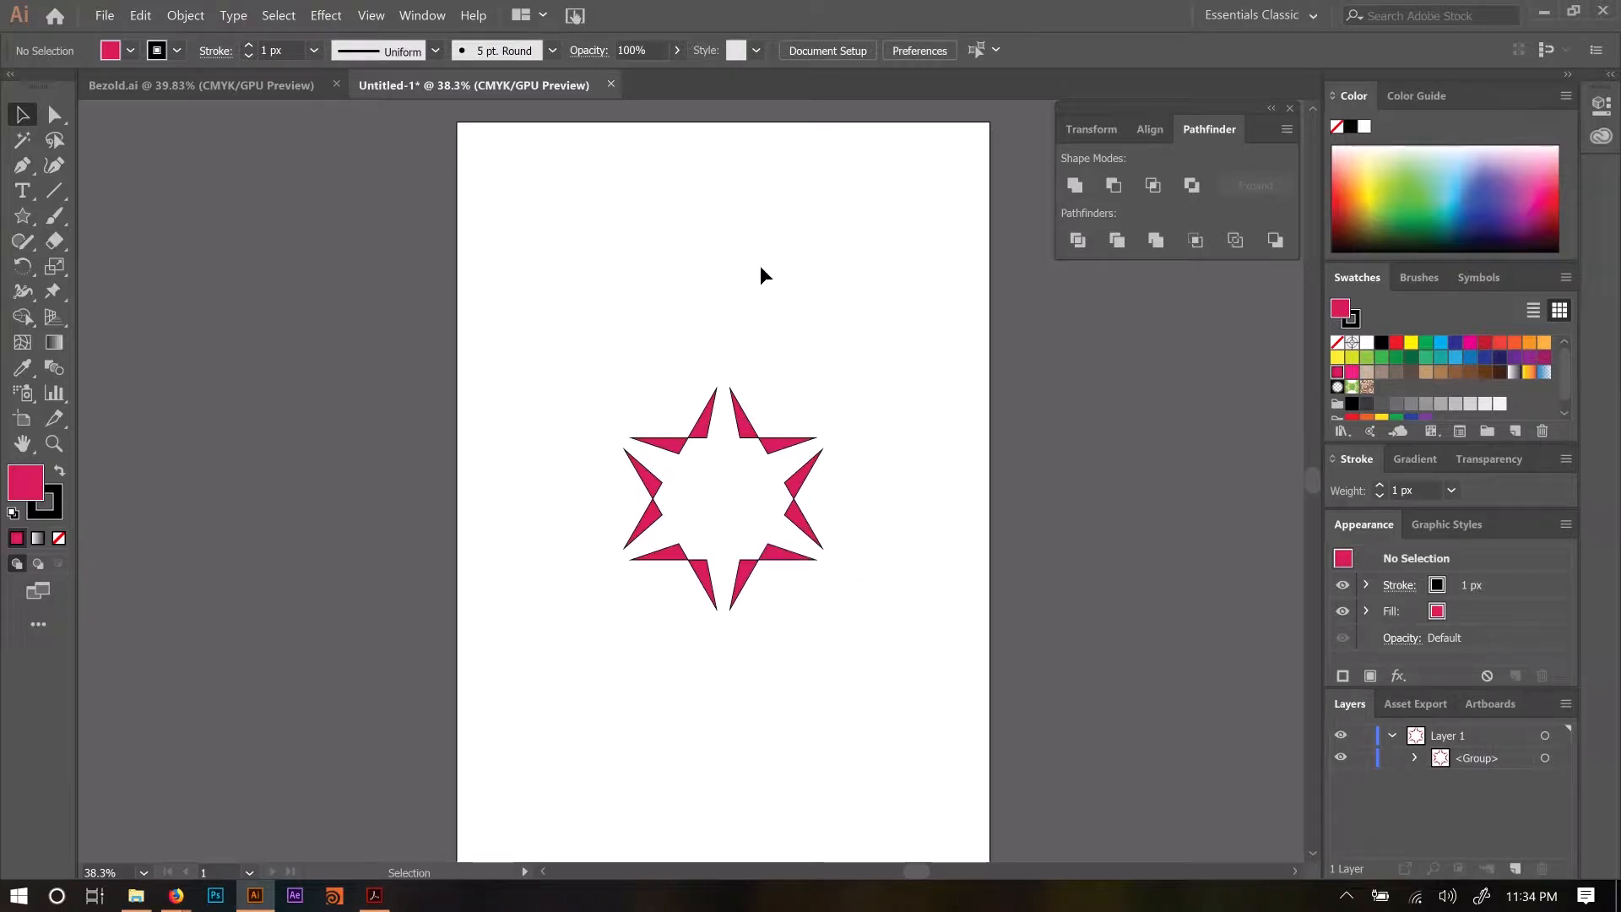
drag(796, 488, 317, 488)
click(782, 439)
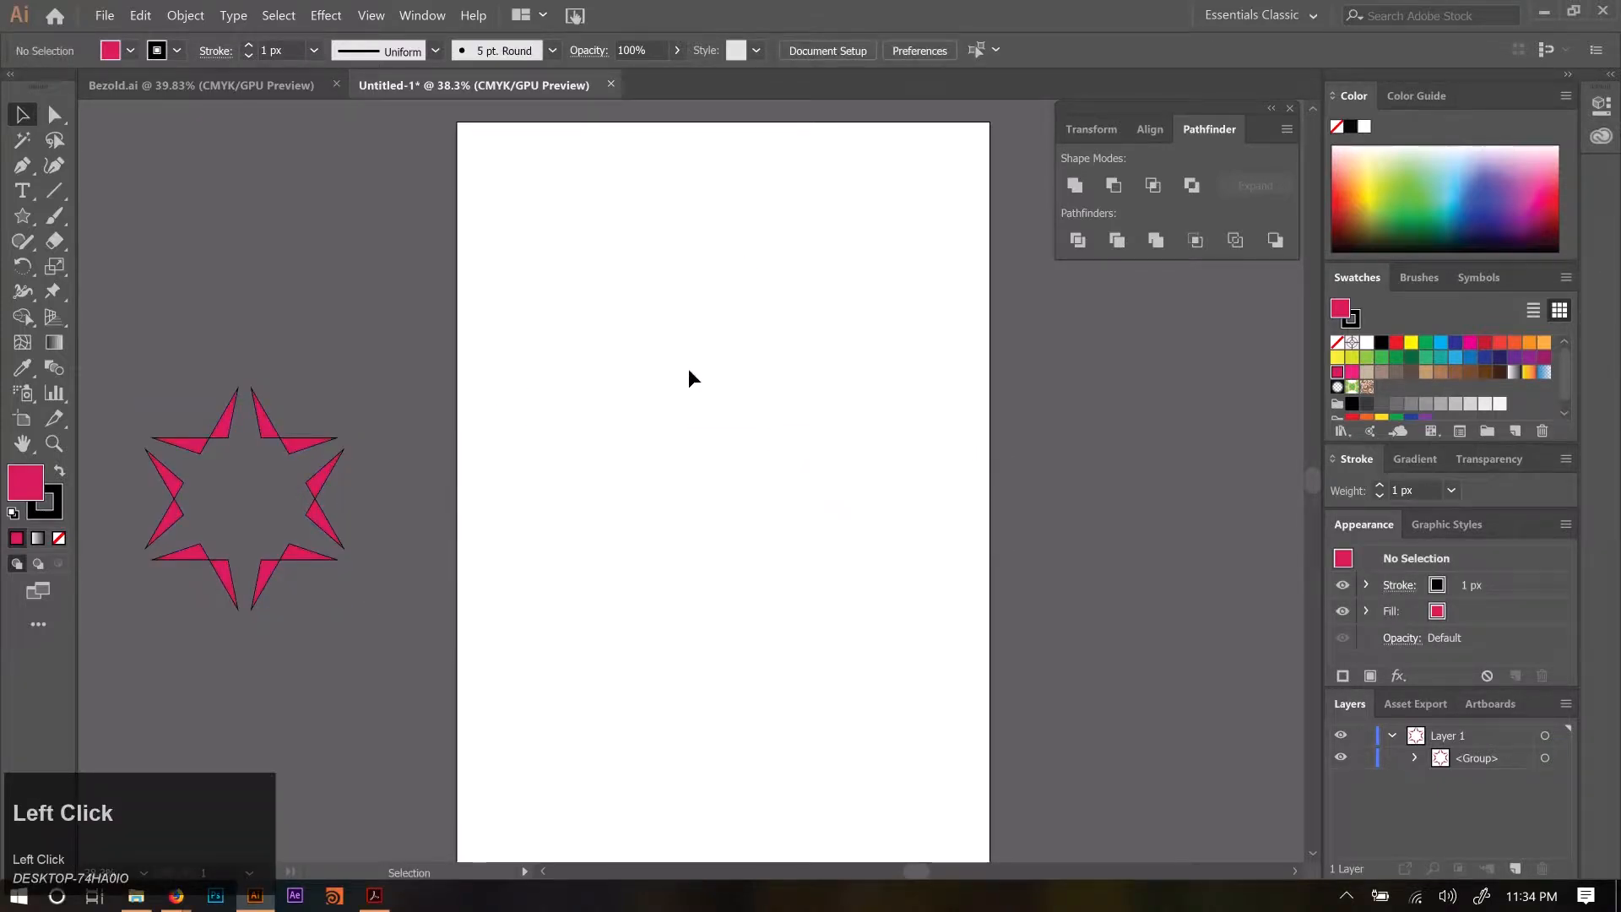
Add the point text "TXT" in the upper middle of the artboard.
click(22, 190)
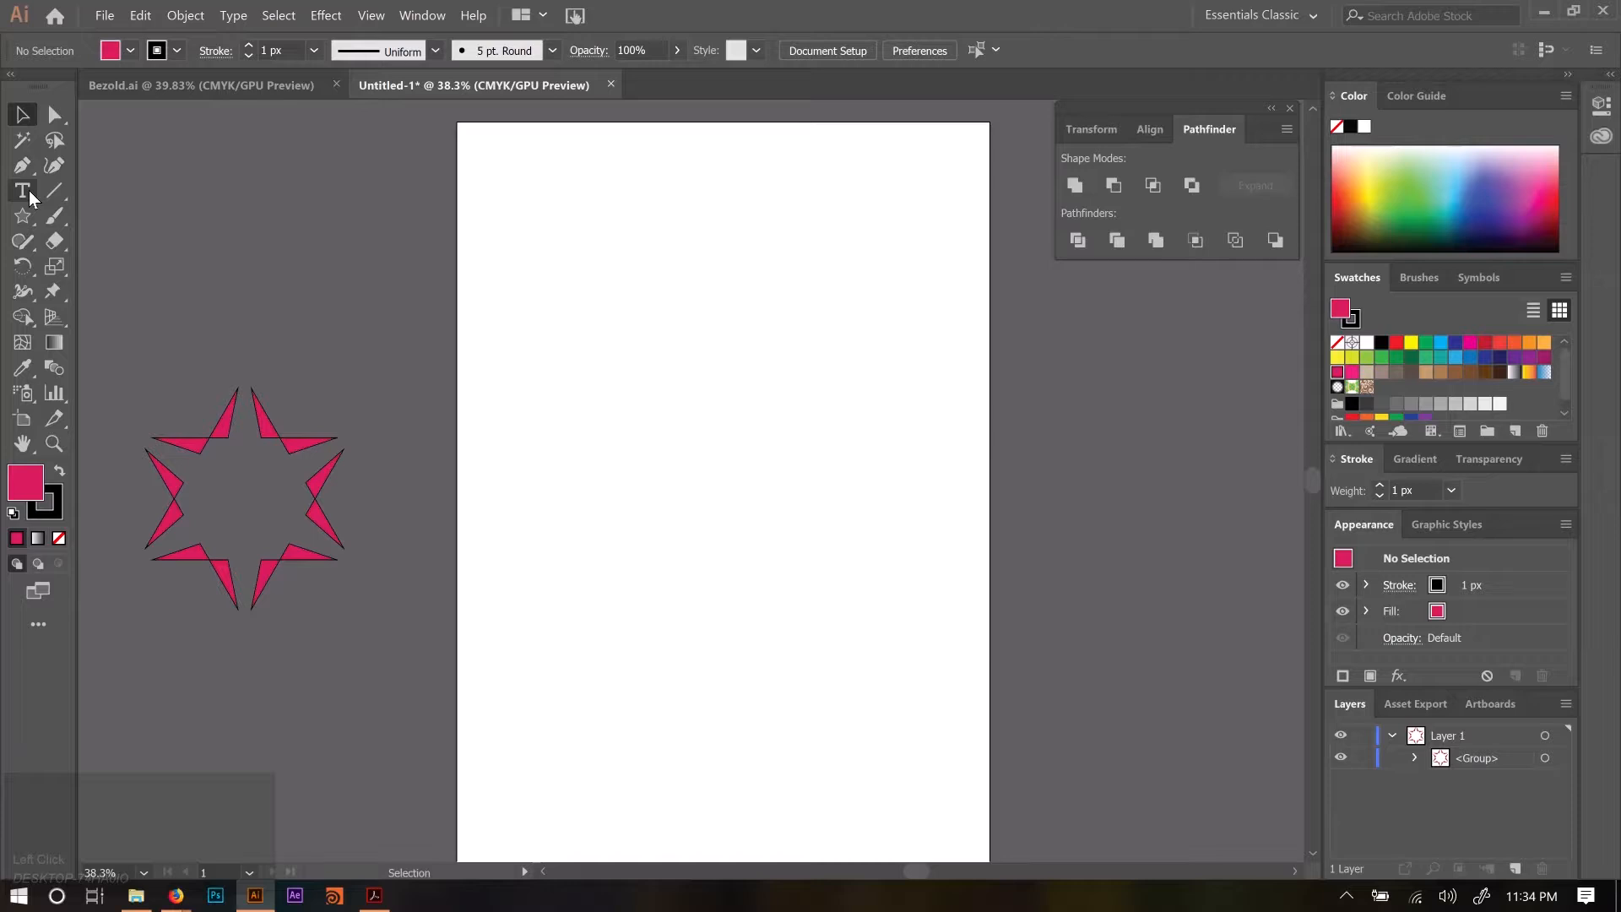
click(22, 189)
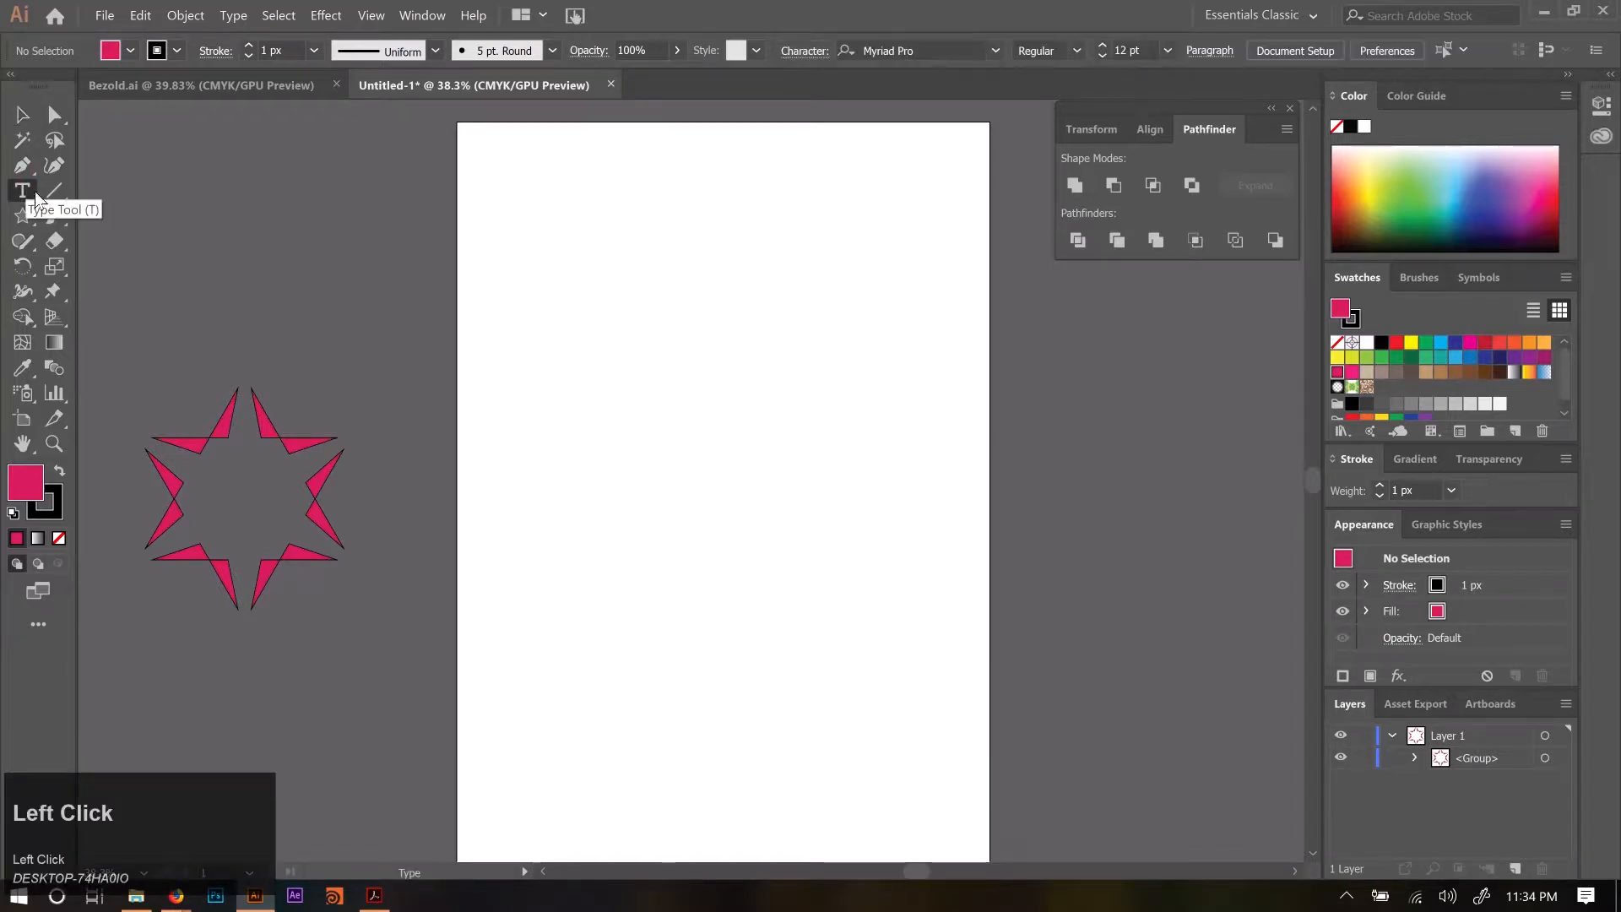
click(673, 327)
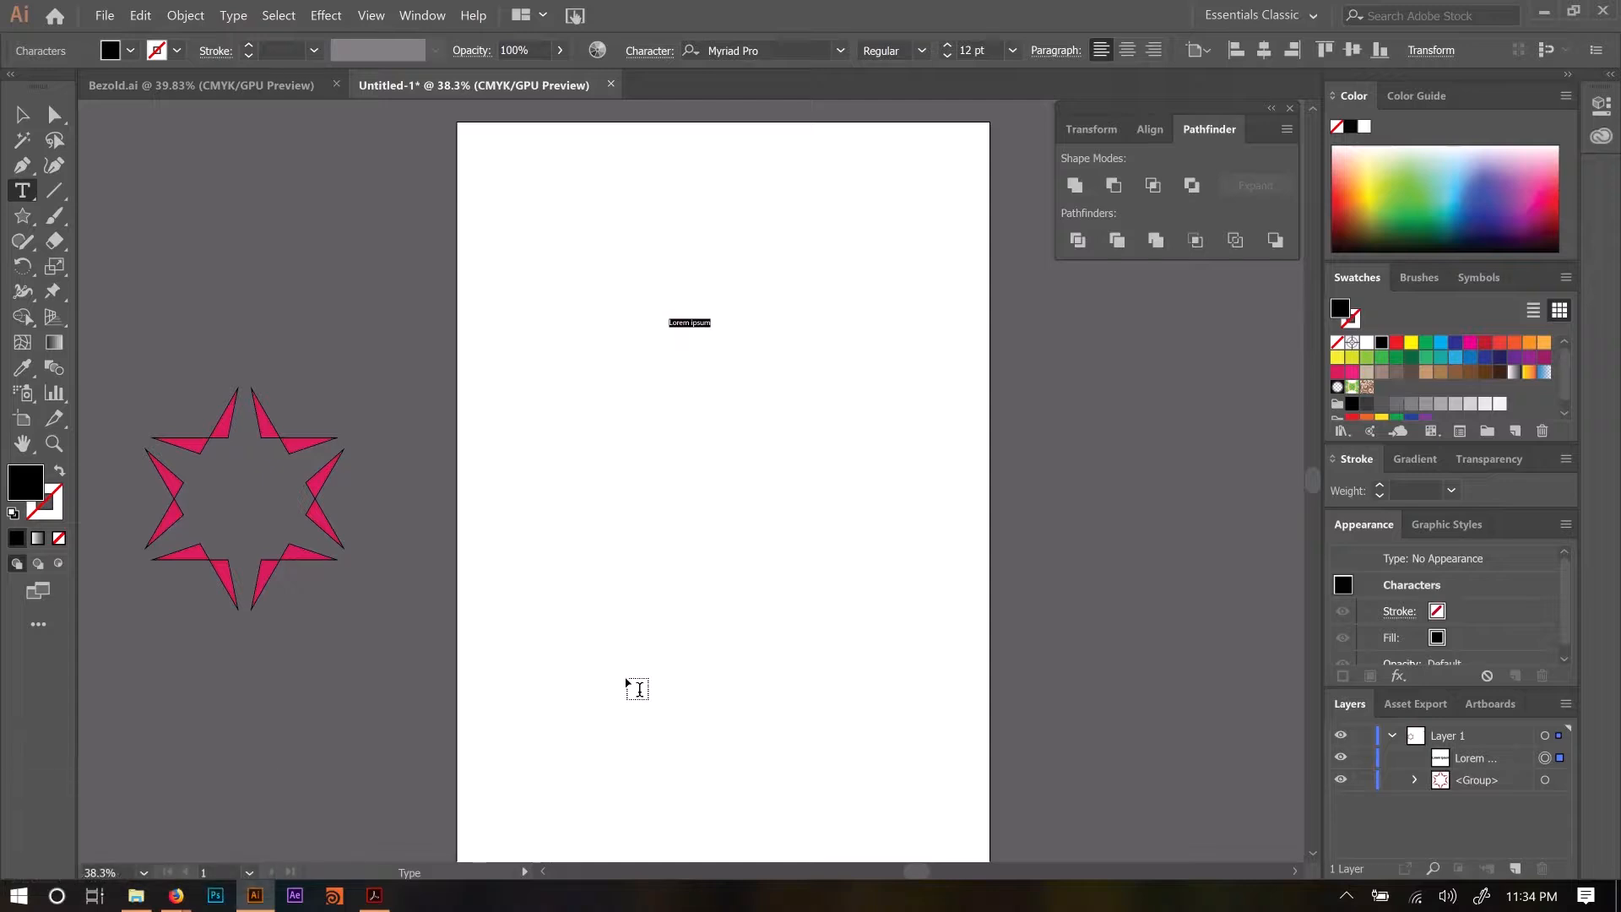
text(TXT)
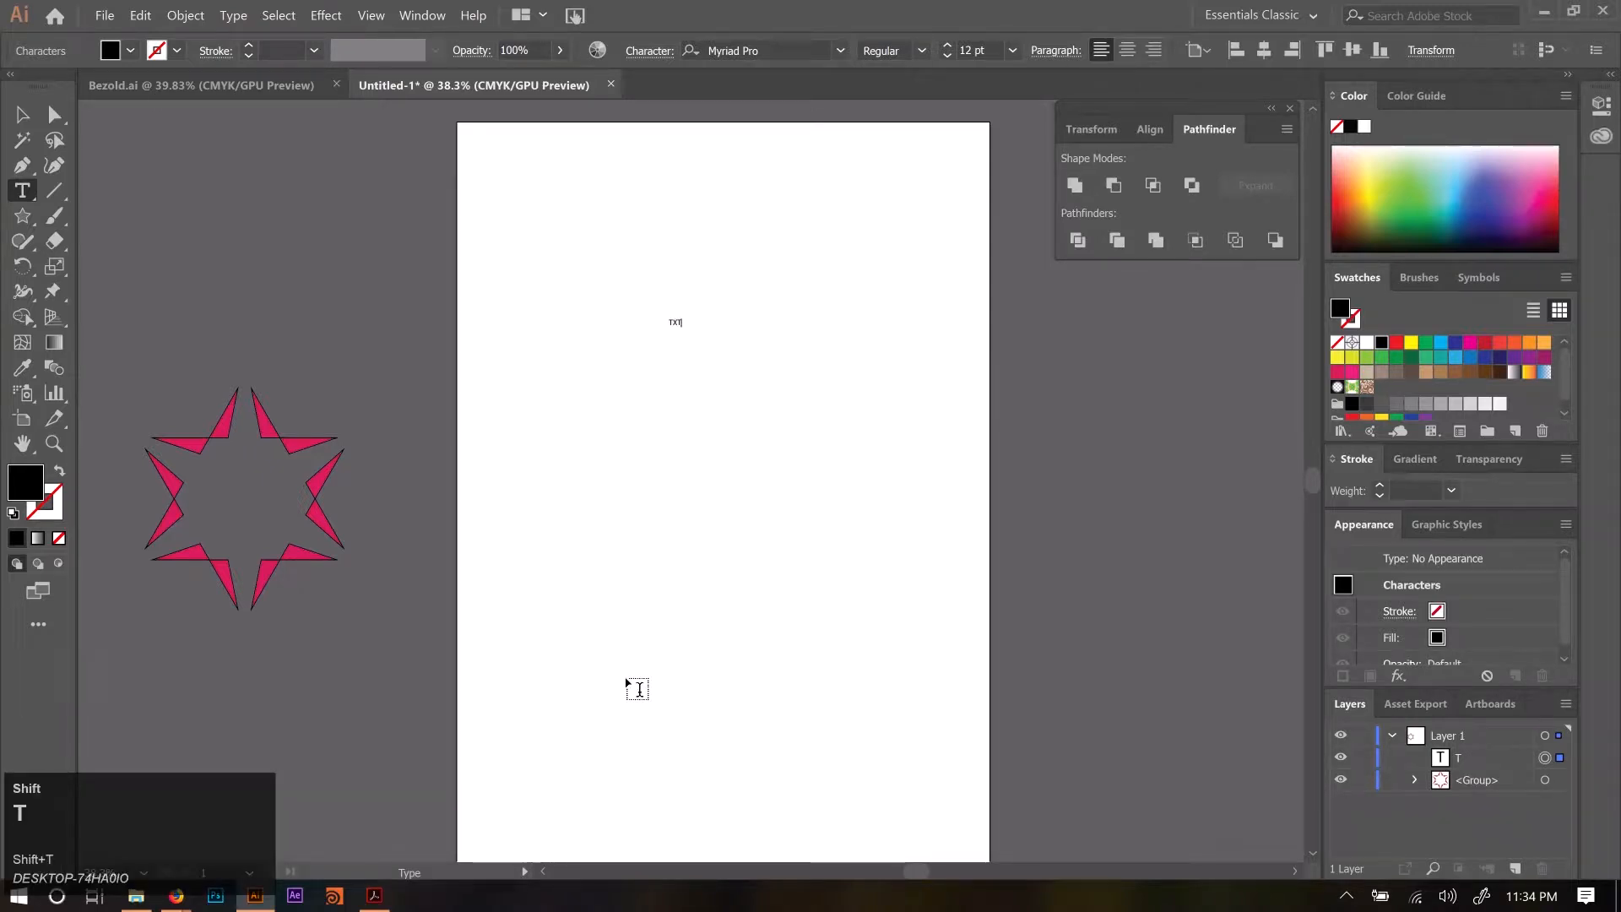
Scale the TXT point text up proportionally to about 205 pt.
click(22, 114)
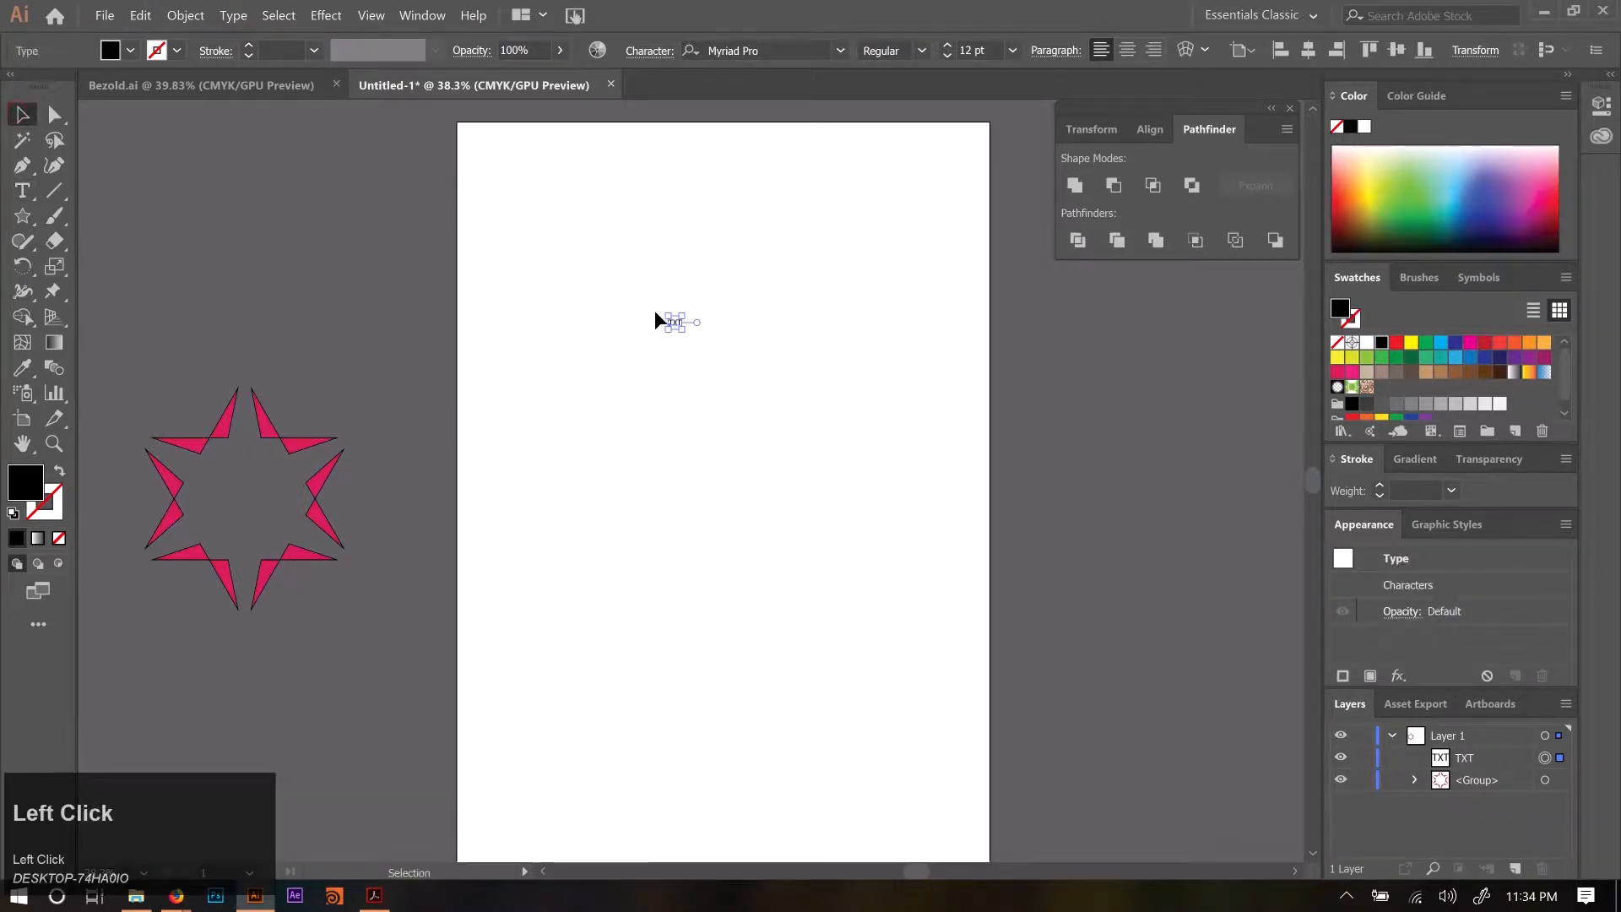
drag(684, 330, 895, 530)
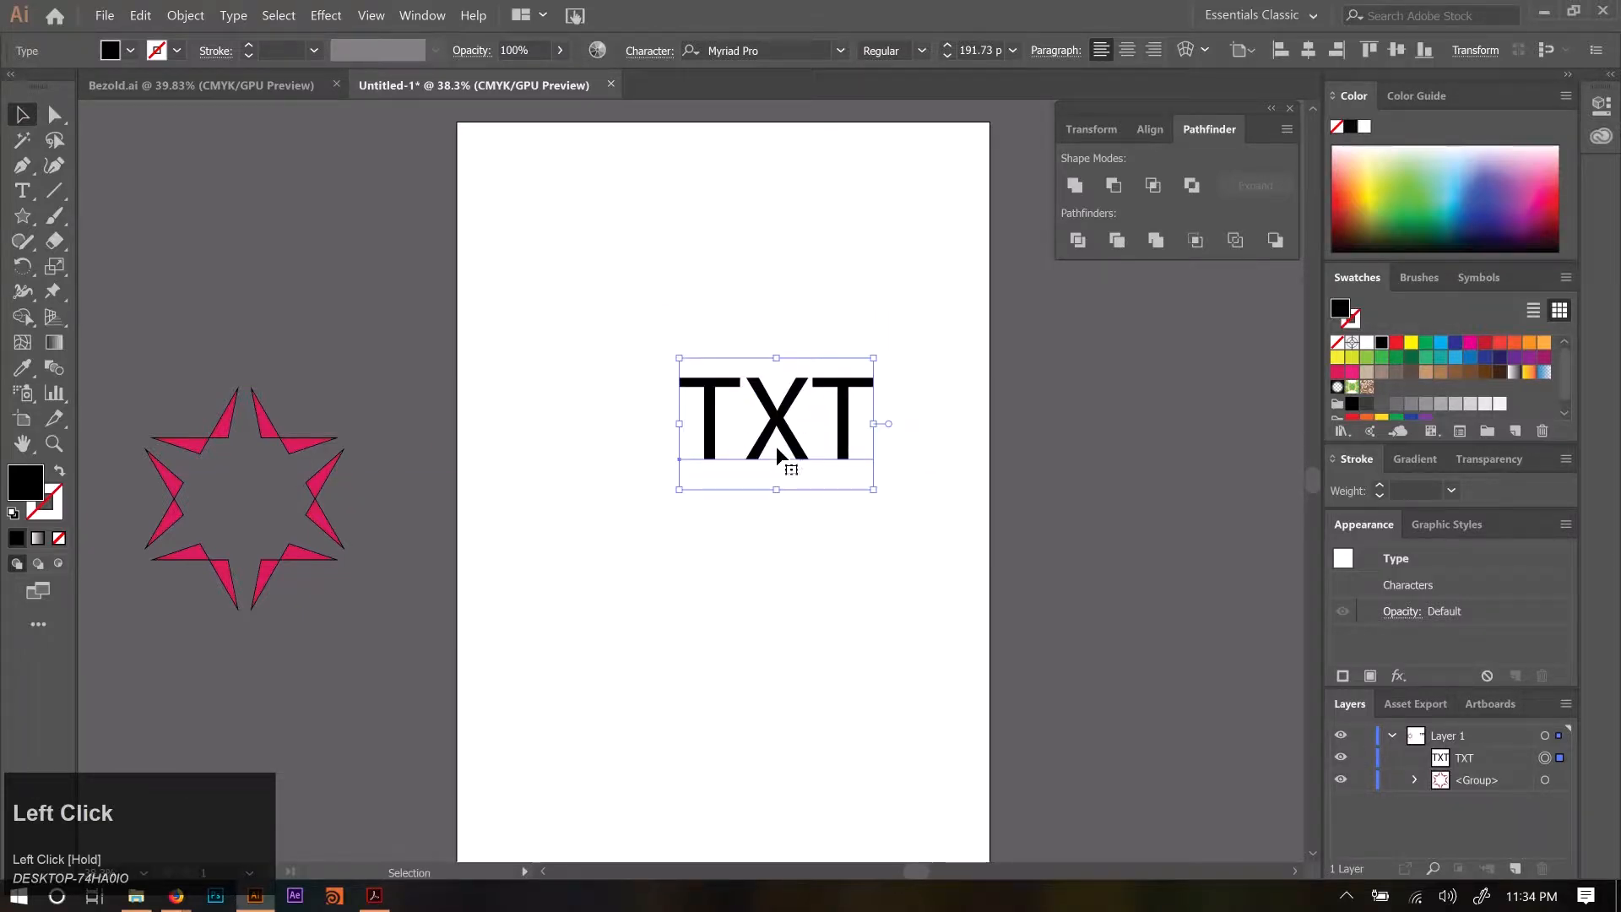
drag(874, 490, 891, 638)
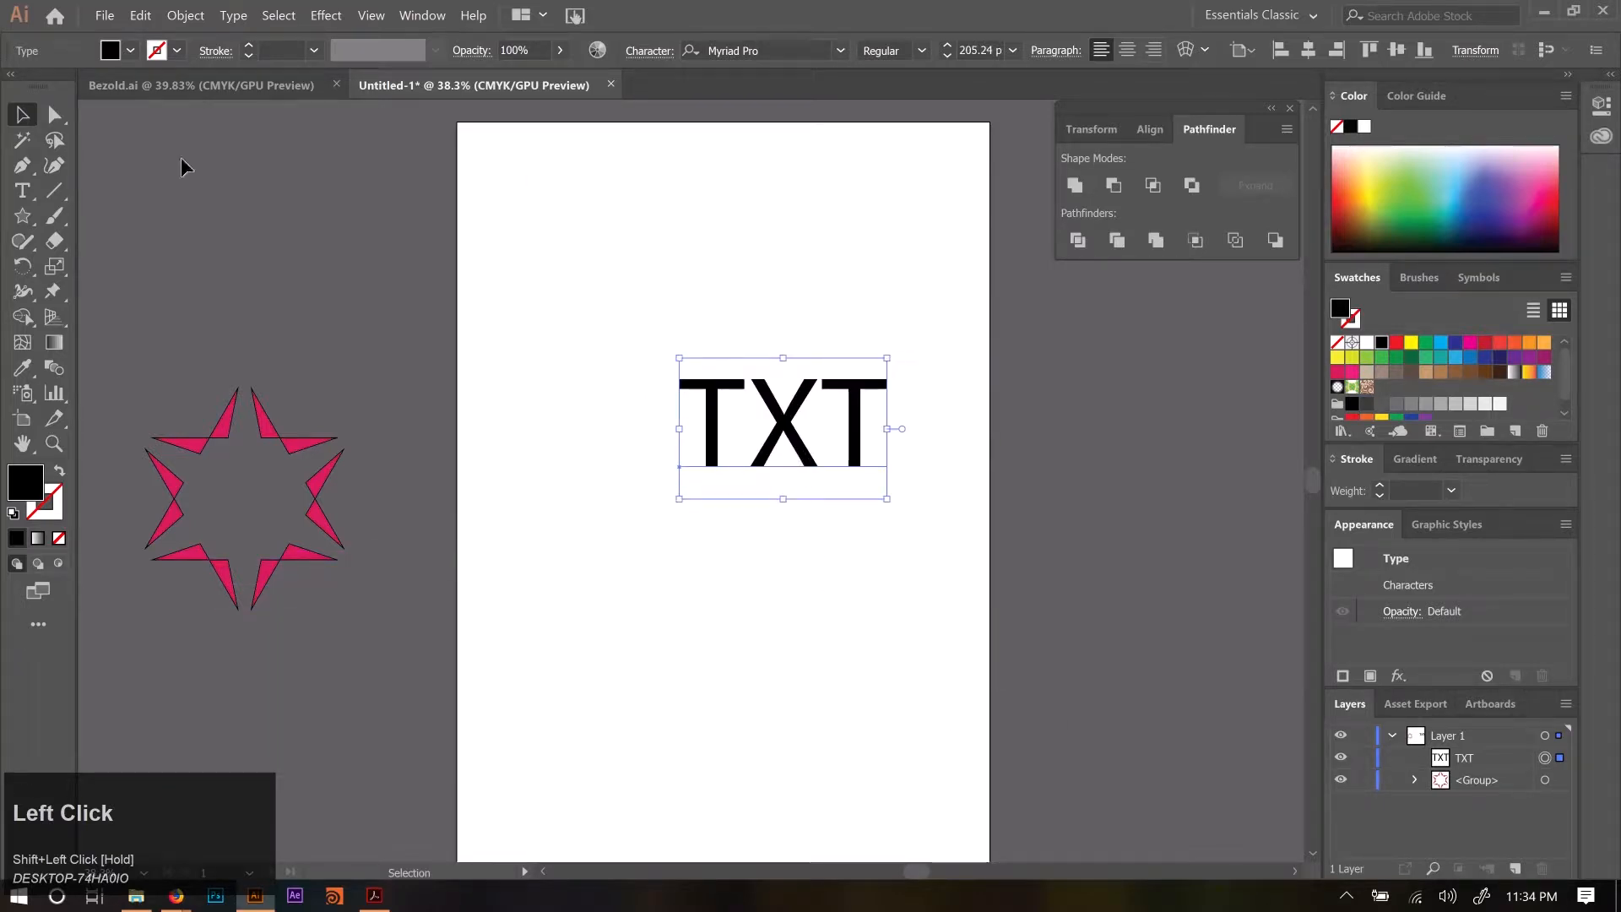
Create an area text frame above the large text and fill it with "TXT".
click(22, 190)
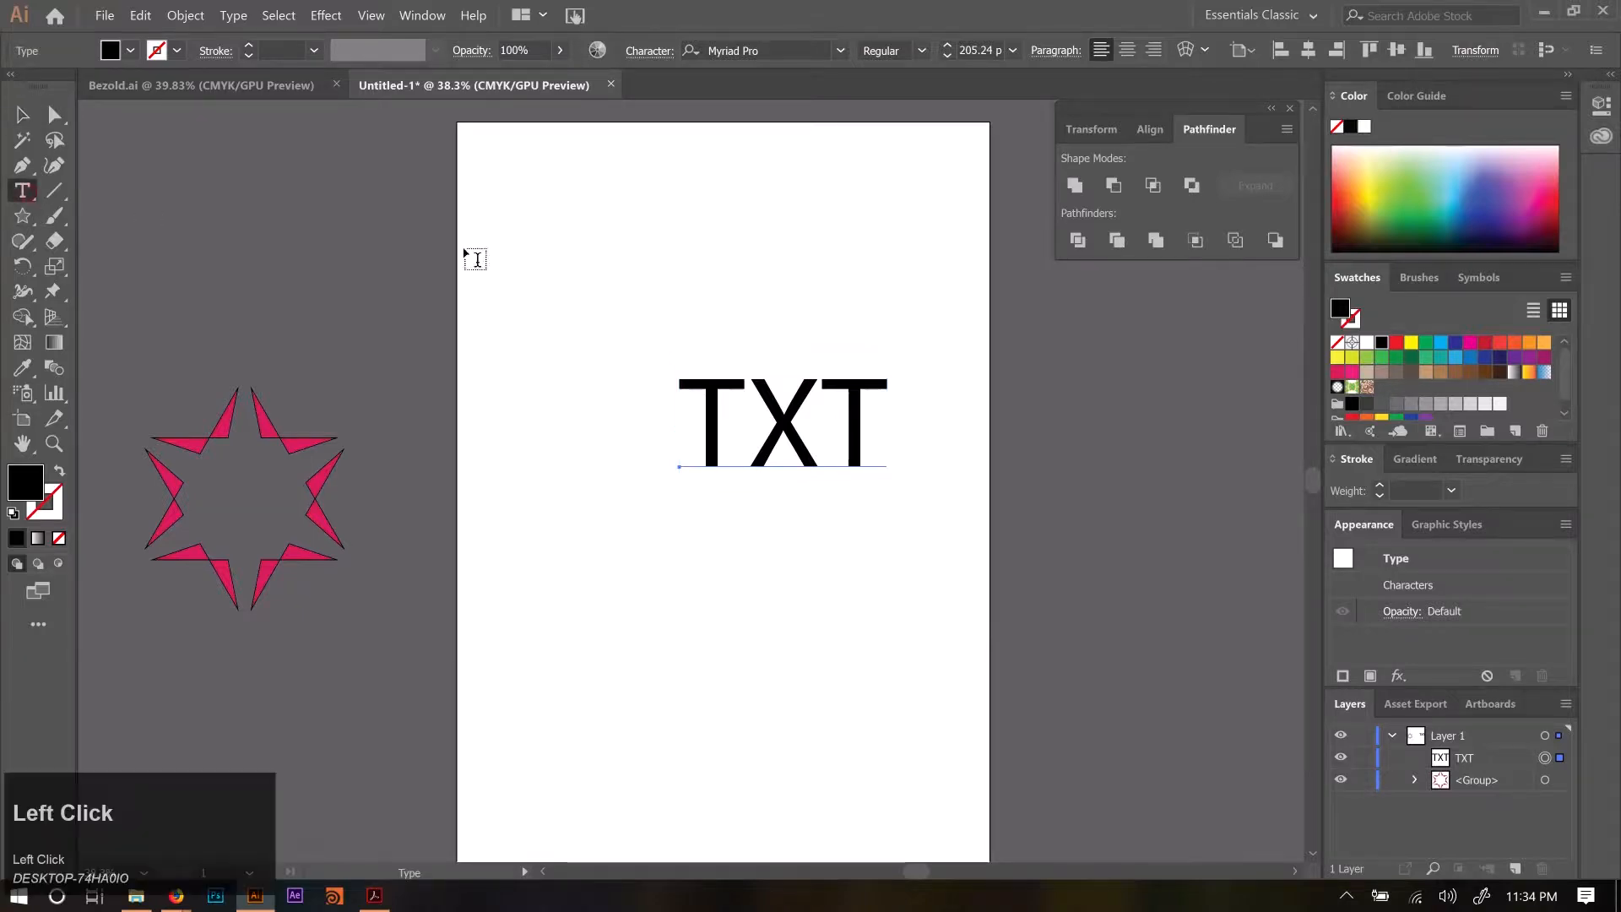
drag(544, 143, 969, 364)
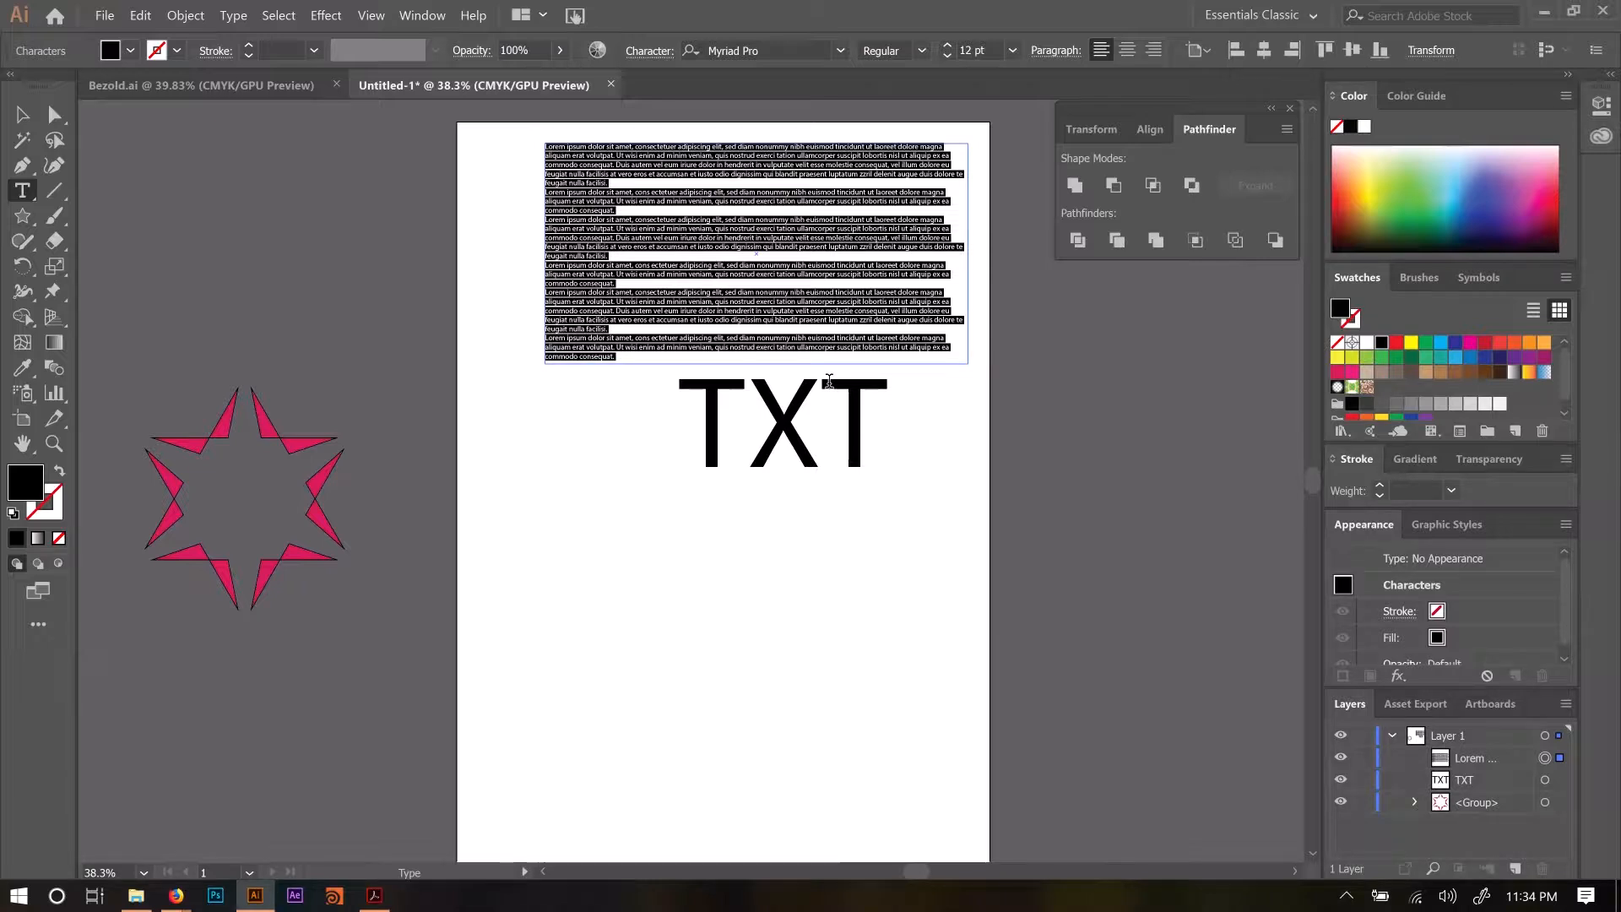
text(TXT)
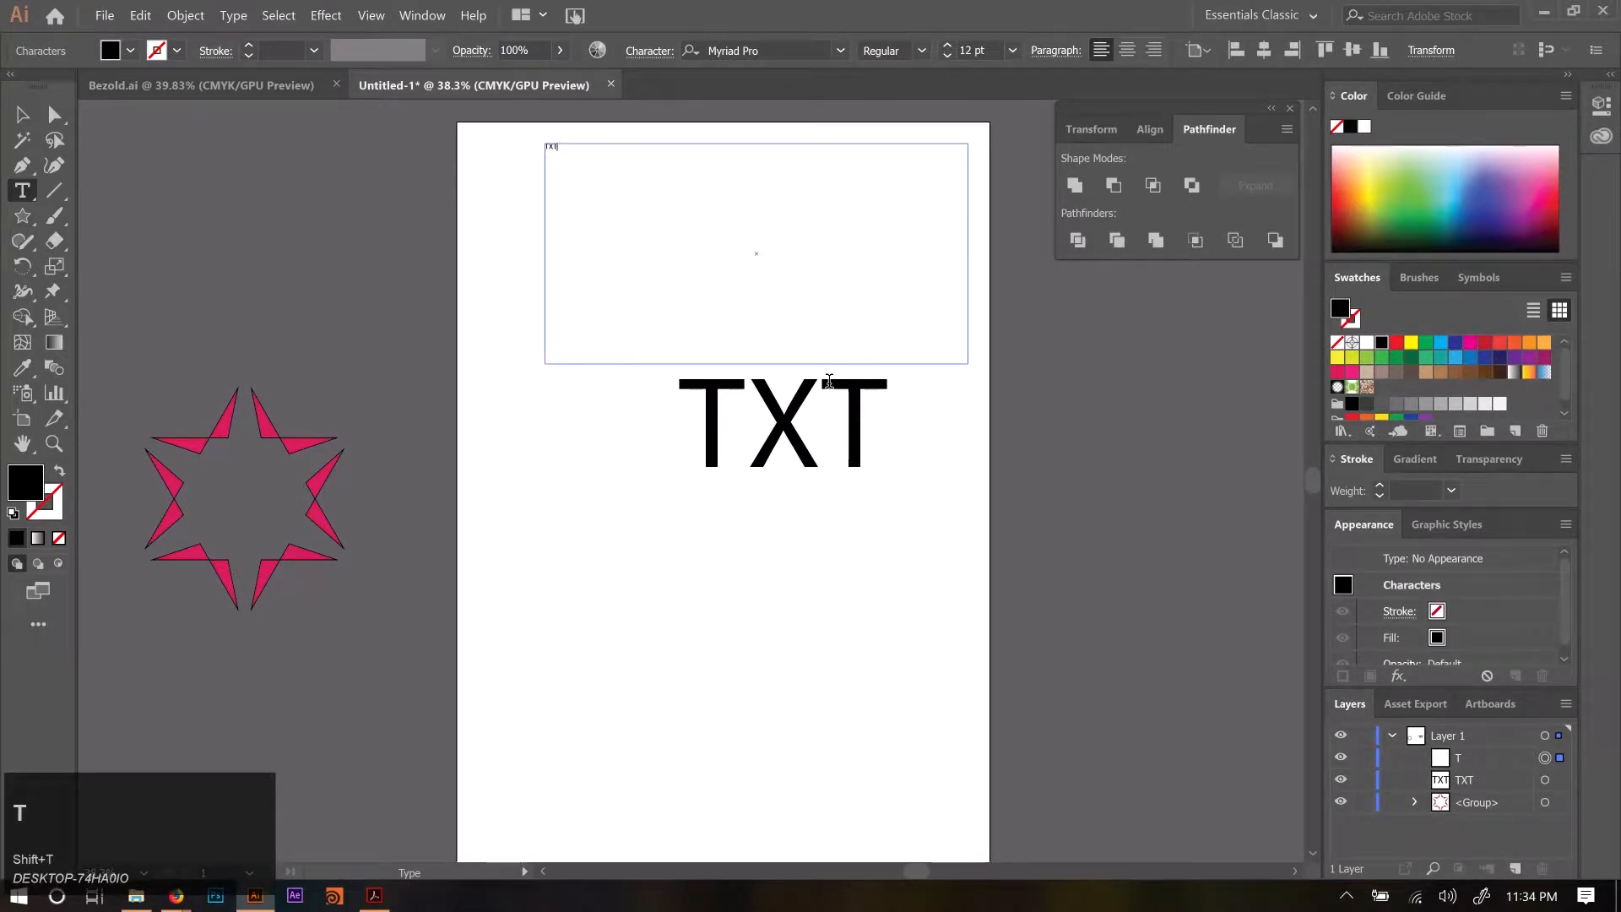
Reduce the area text frame to just over half its width and height, and scale the large TXT text to about 215 pt.
click(22, 113)
drag(968, 368, 789, 271)
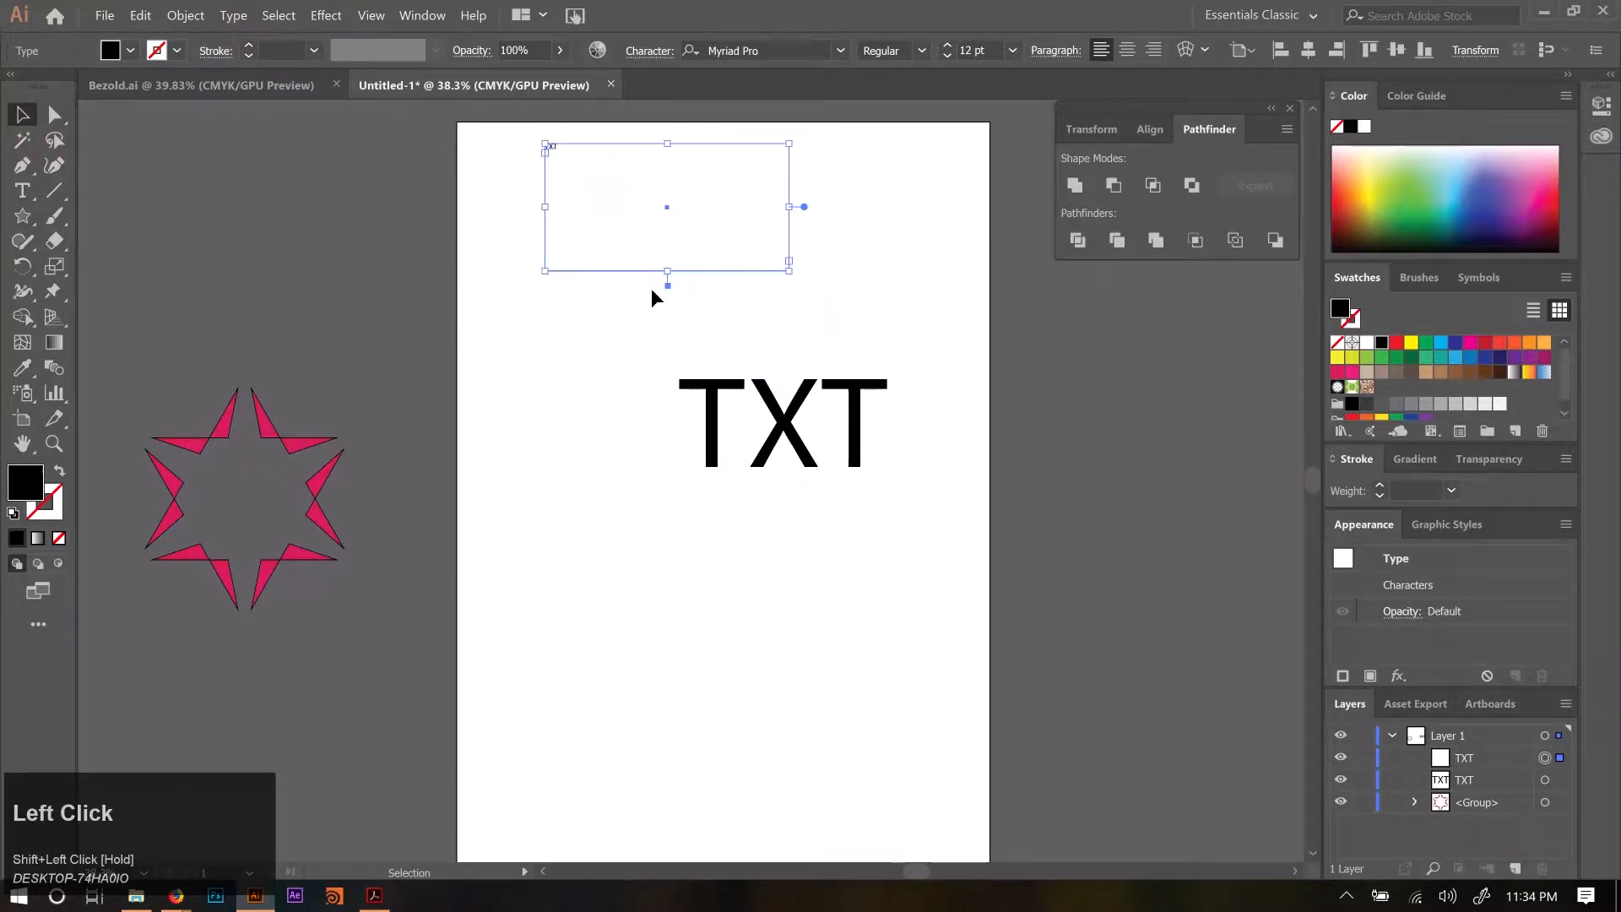
click(763, 457)
drag(892, 497, 925, 498)
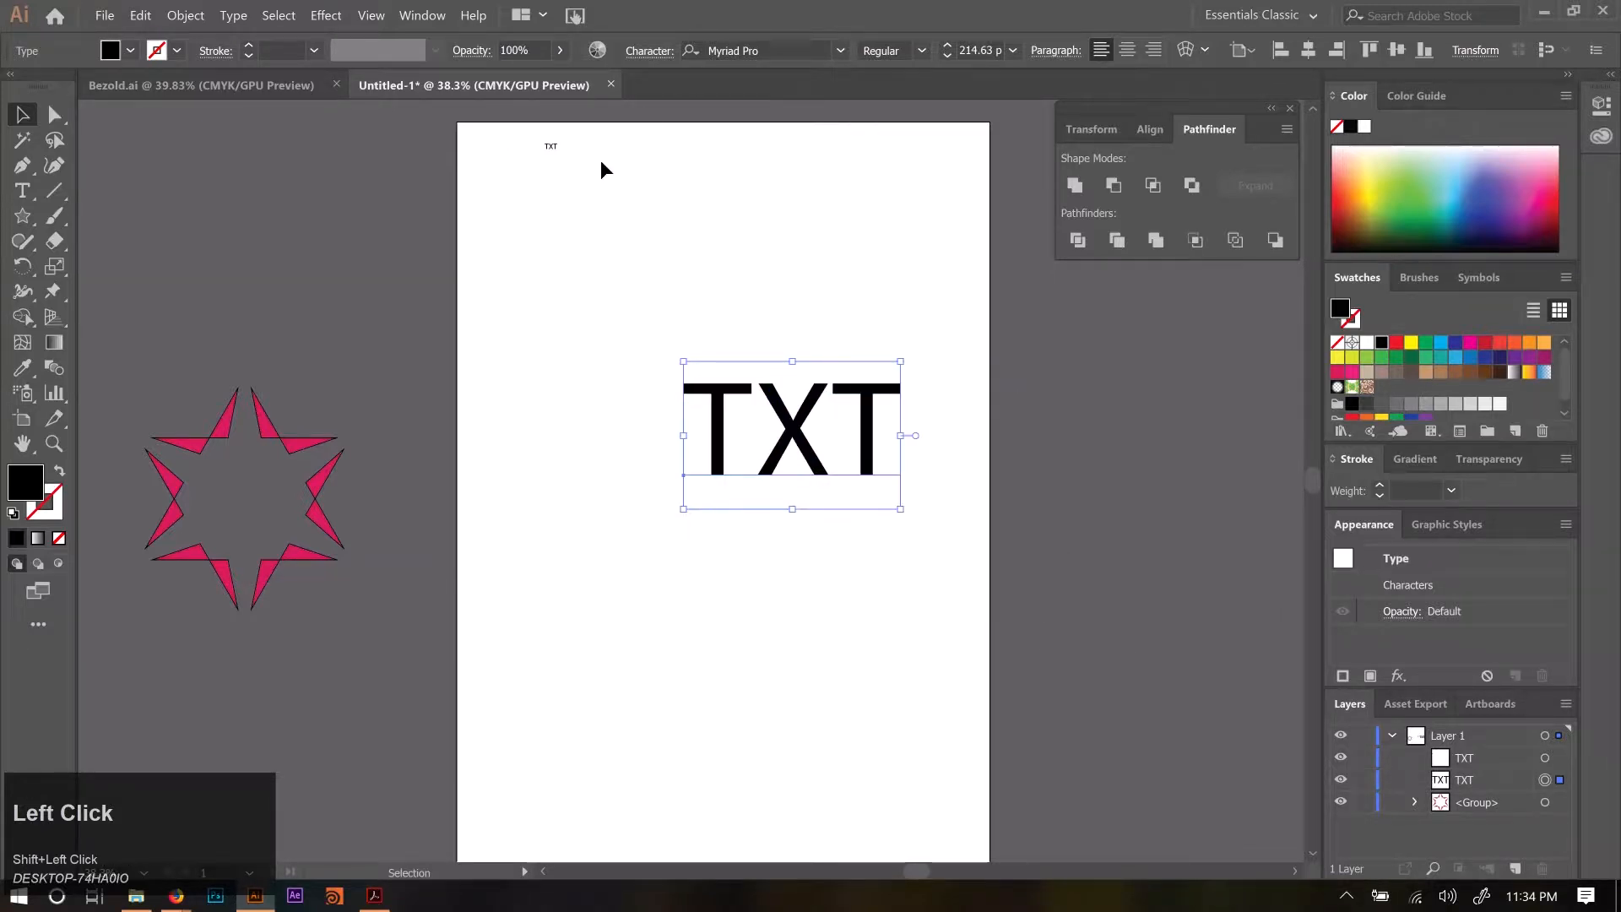
Select the area text and the large point text in turn to compare their bounding boxes and handles.
click(547, 144)
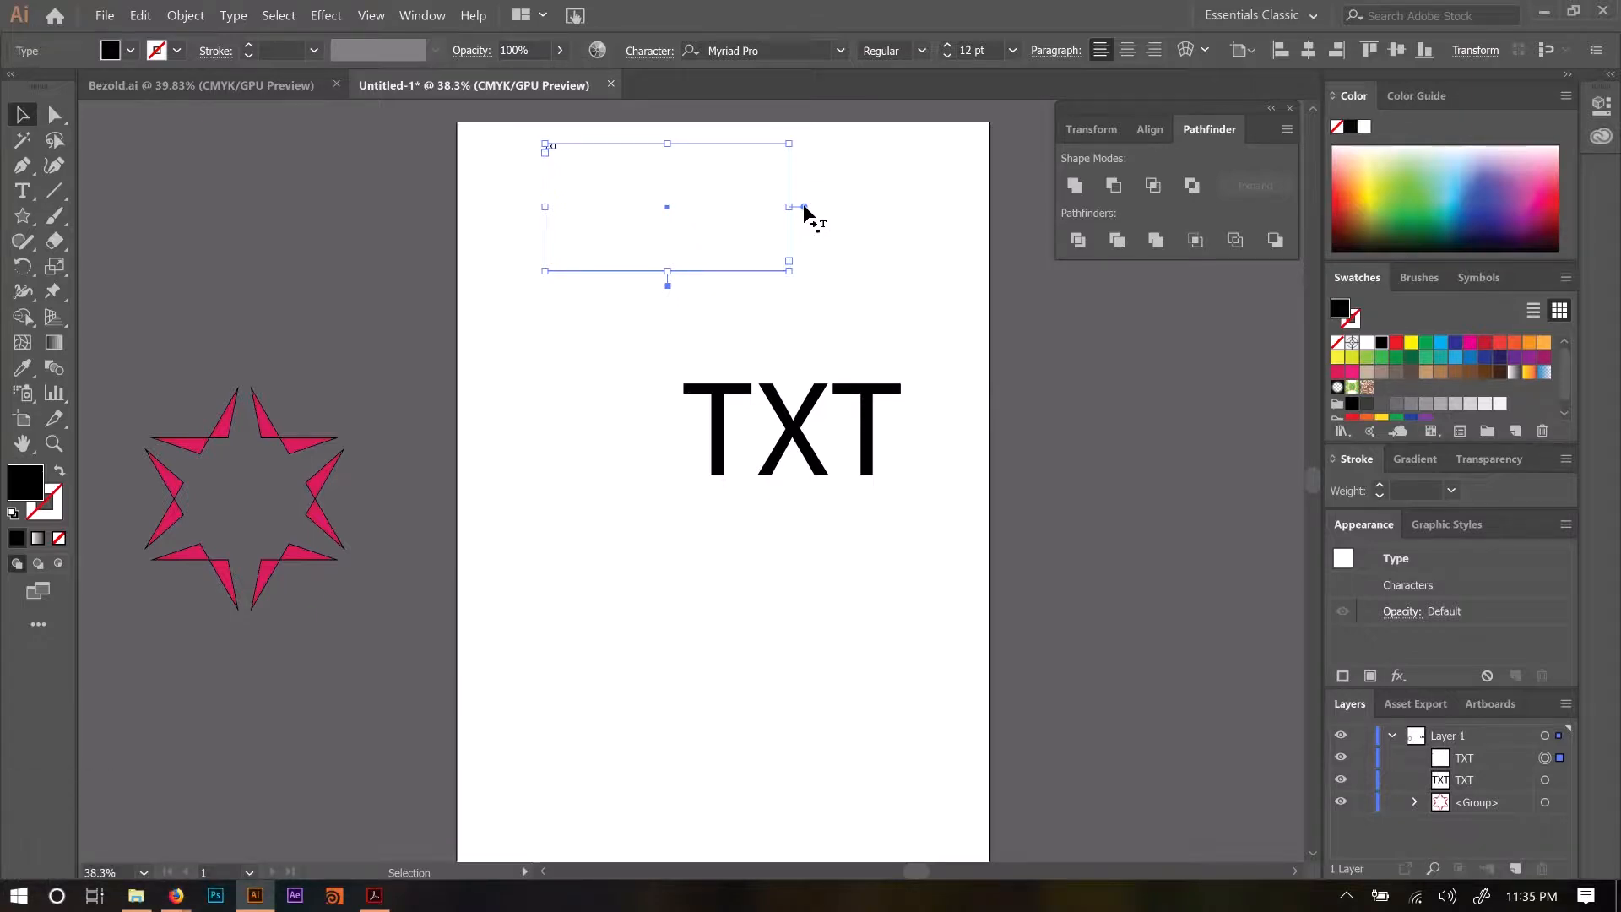
click(830, 448)
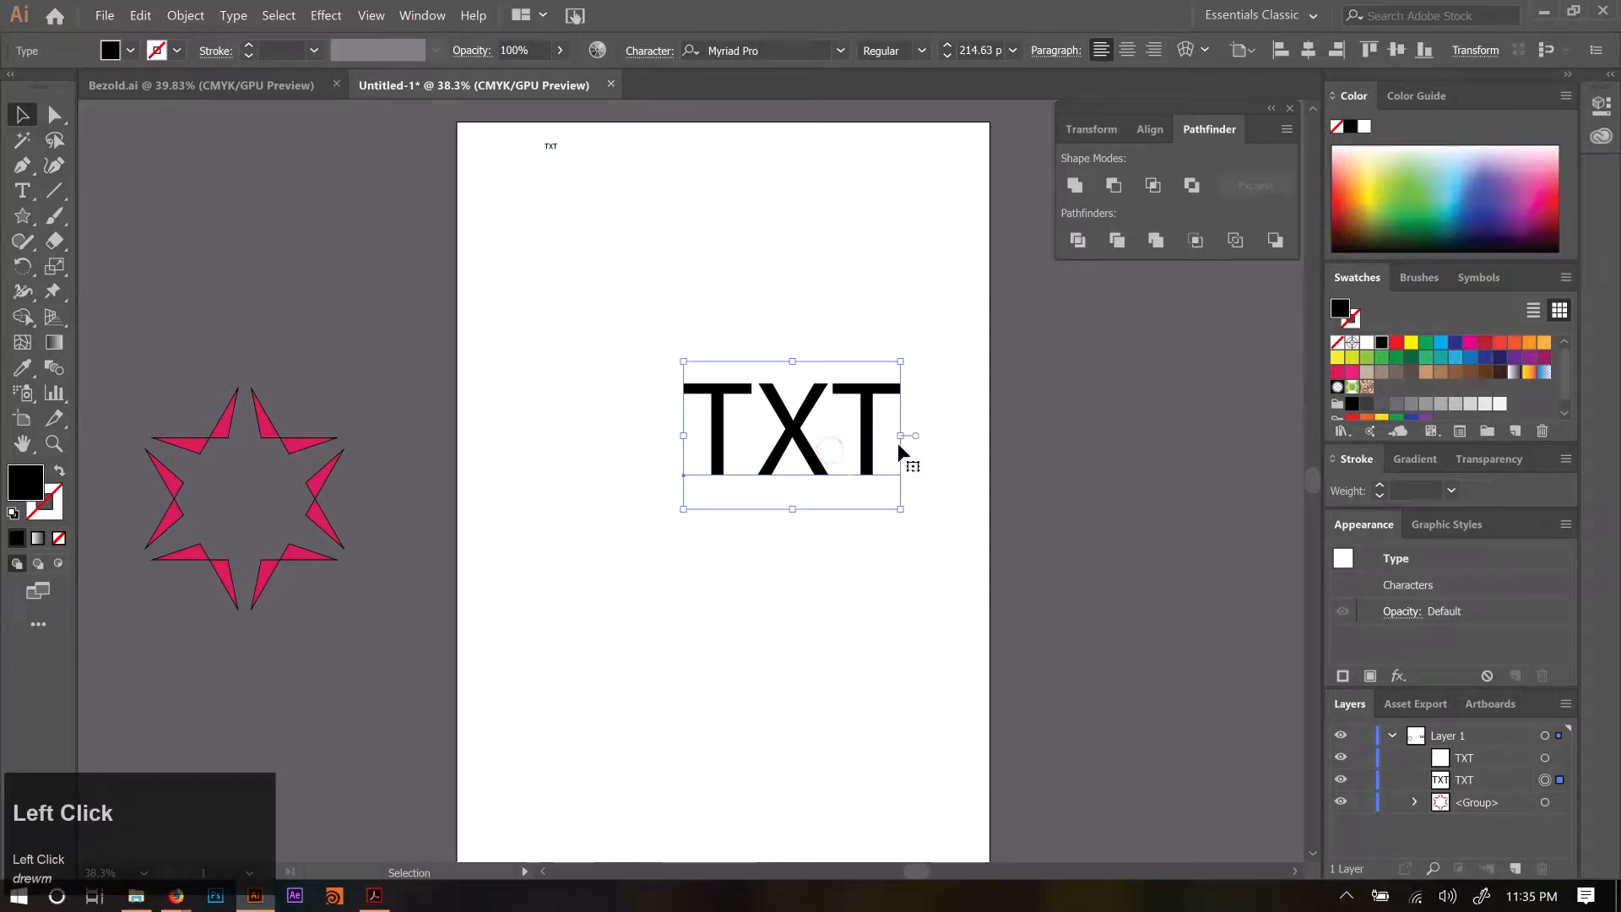
click(549, 148)
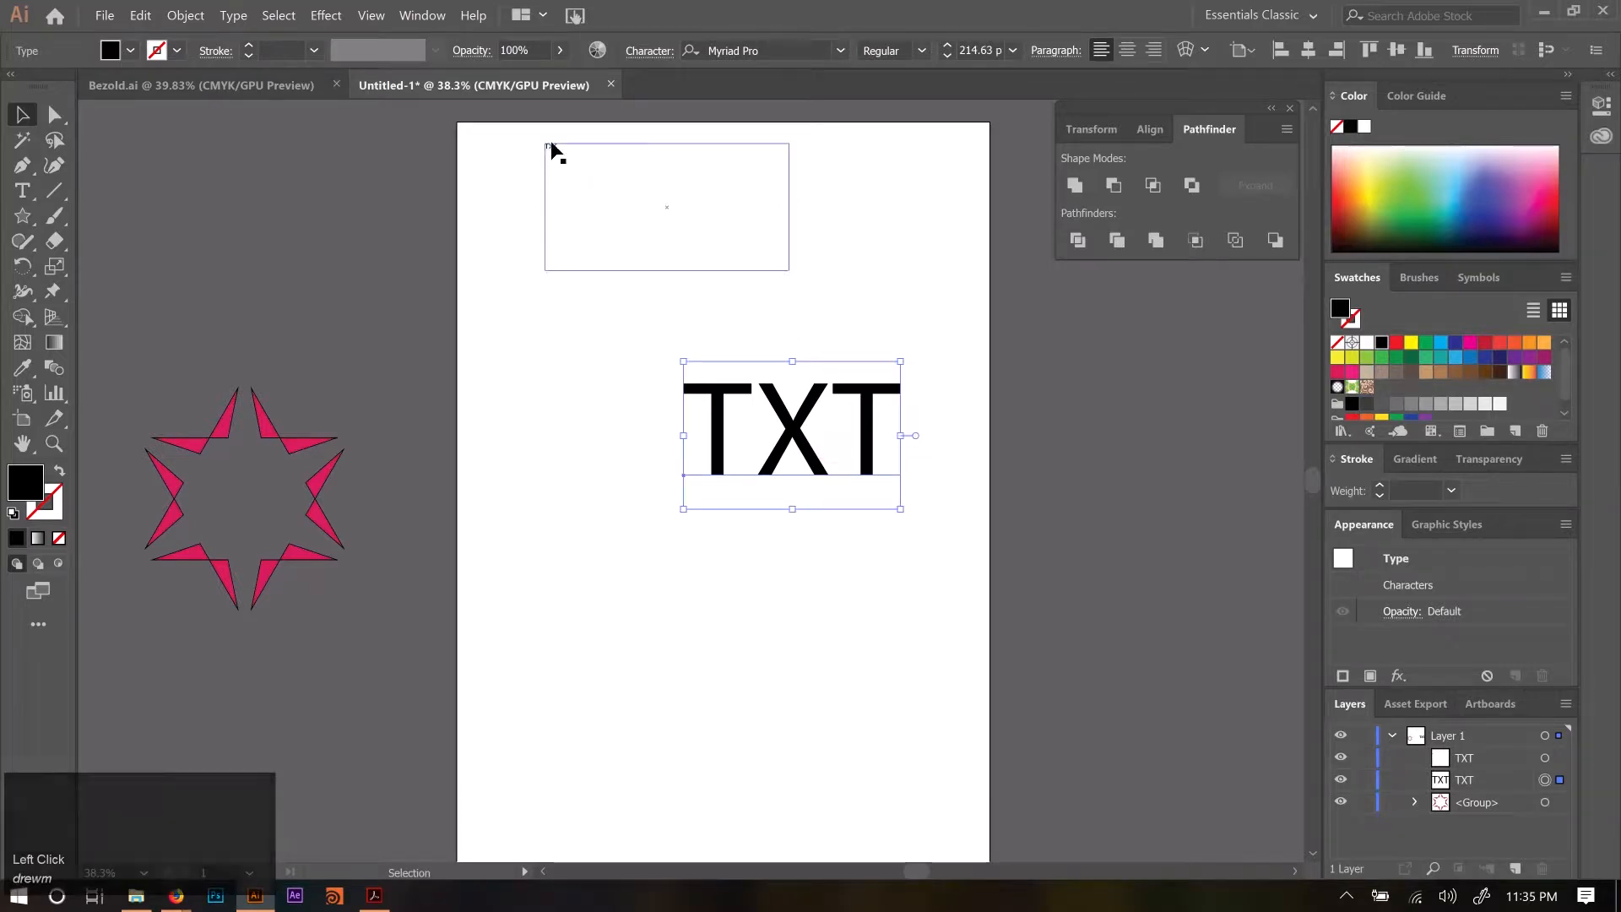
Convert the large TXT point text to area type, enlarge its frame, and convert it back to point type.
double_click(803, 206)
drag(559, 154, 765, 293)
click(796, 456)
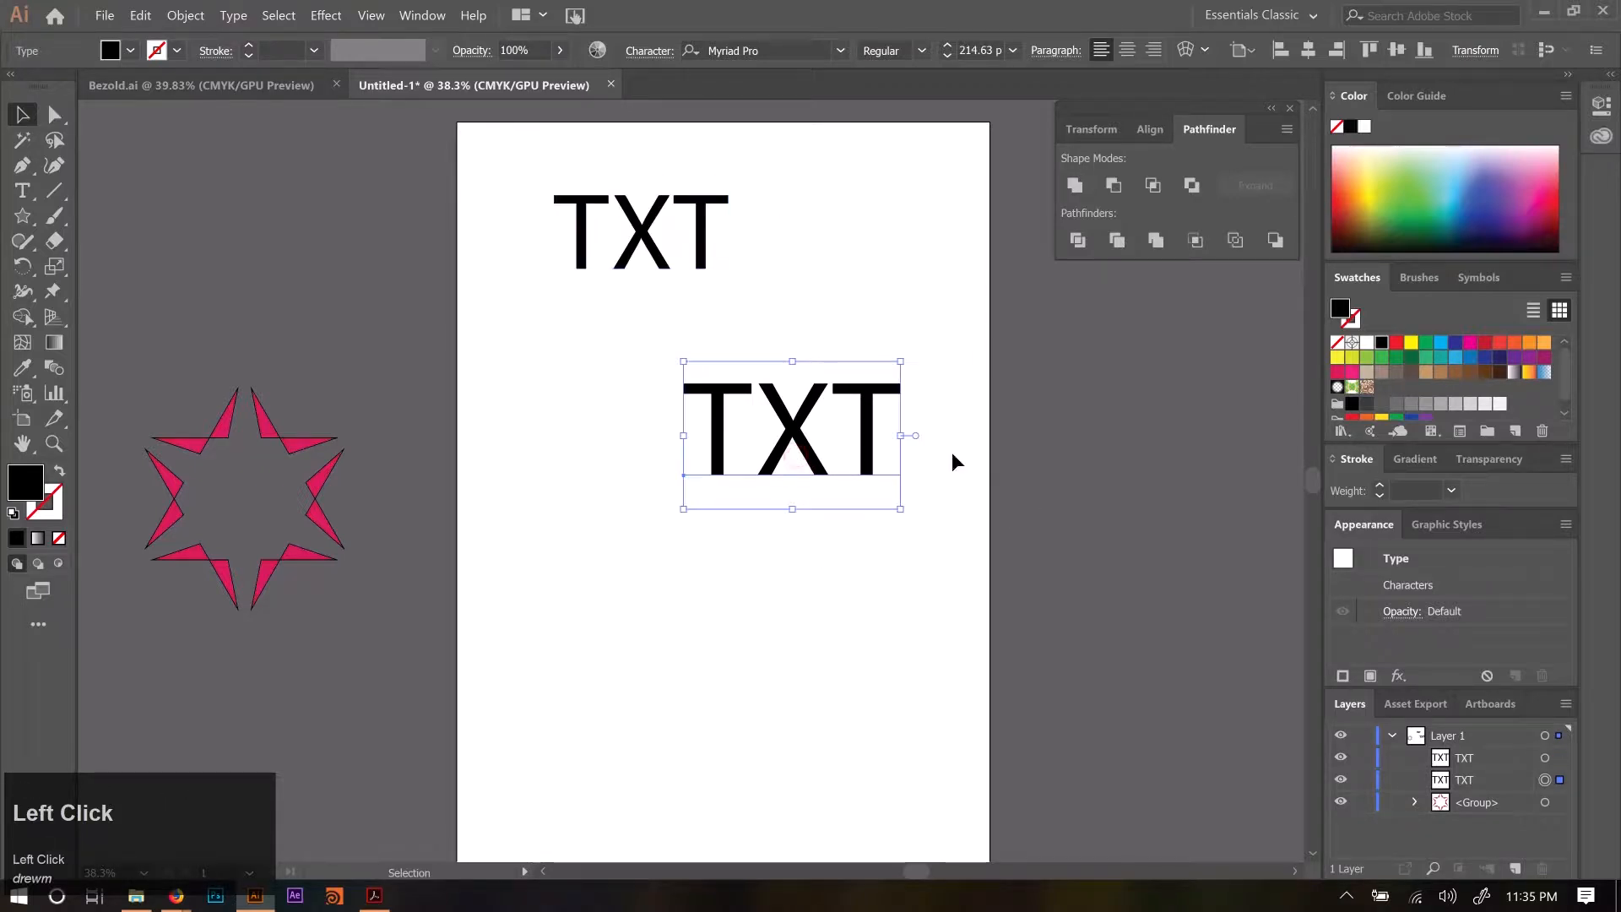
double_click(916, 436)
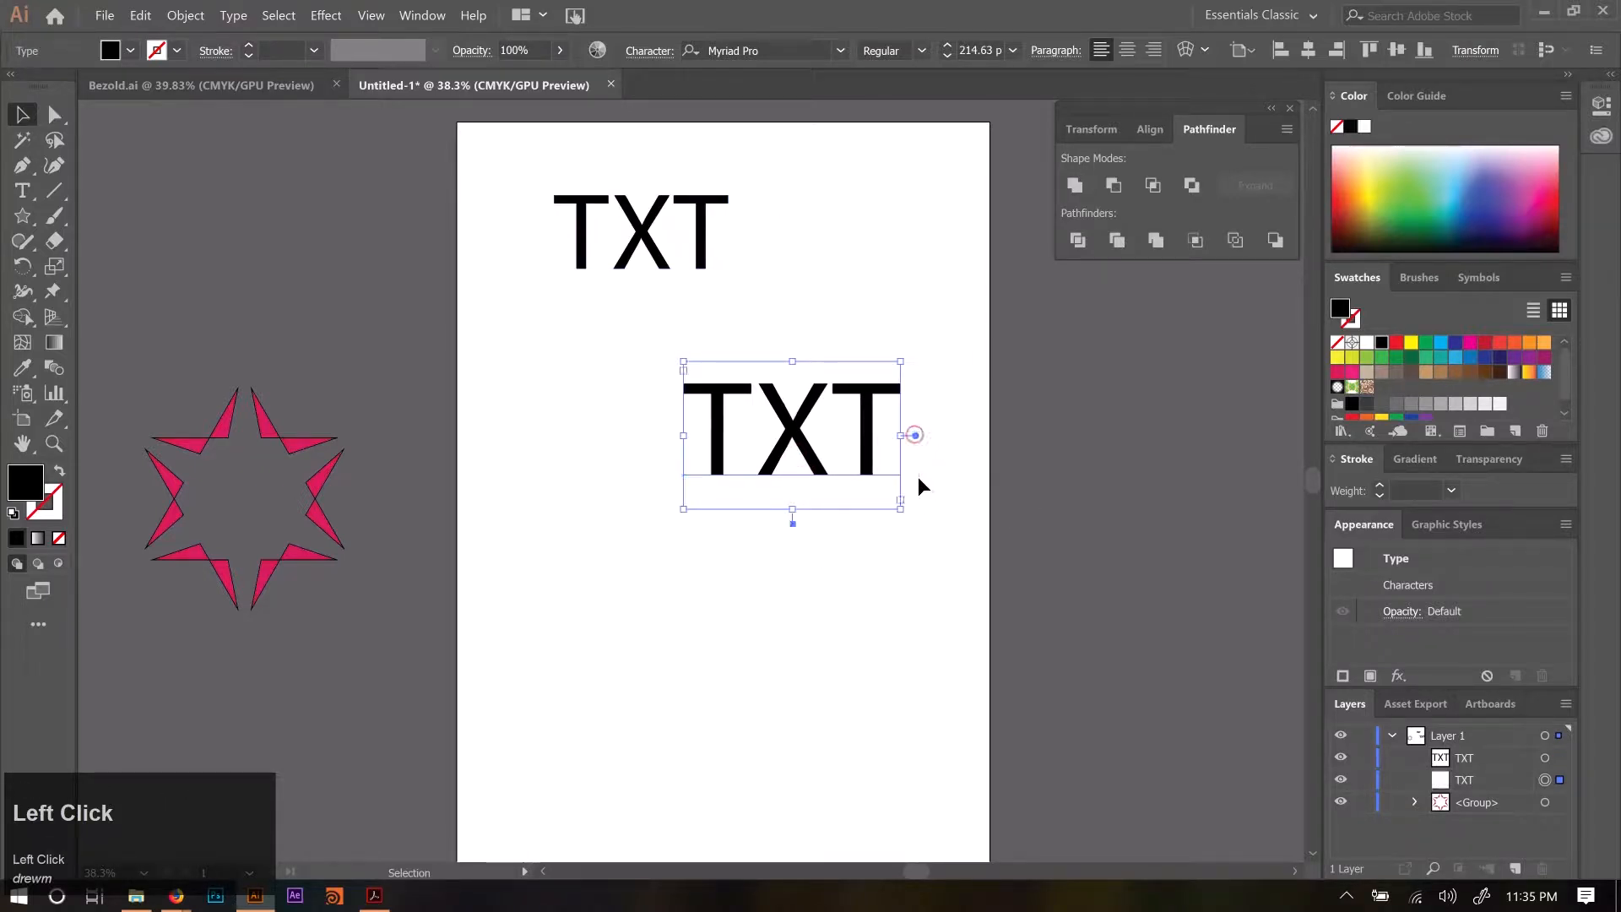
drag(900, 508, 1112, 744)
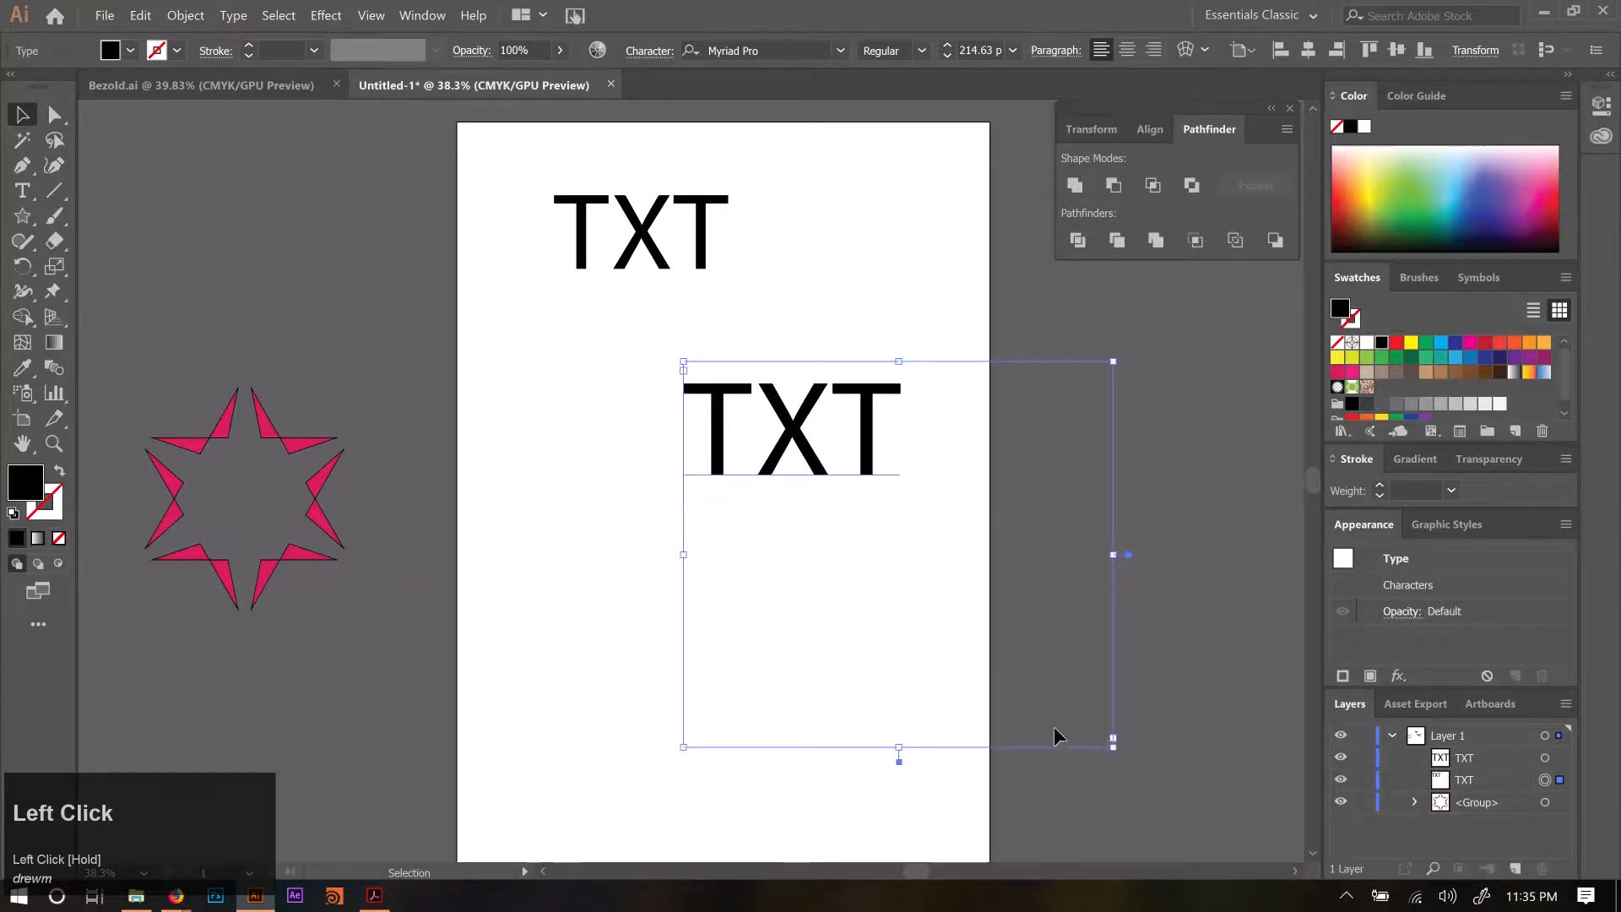
double_click(1129, 554)
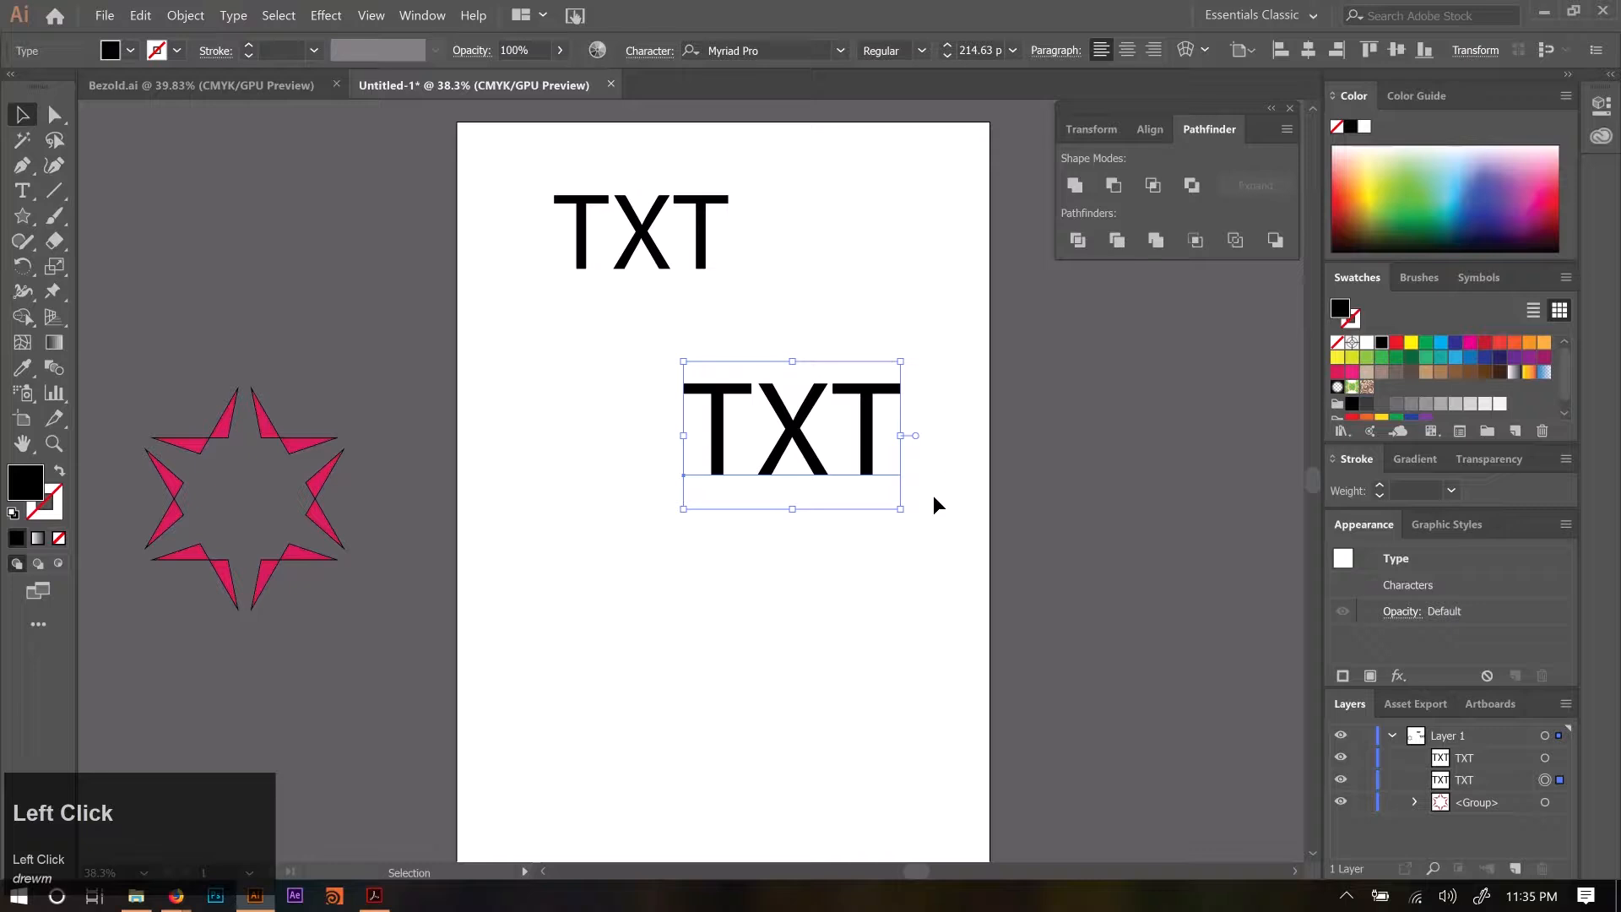
Delete the smaller TXT text in the upper part of the artboard and move the large TXT text up and left.
click(630, 259)
key(Delete)
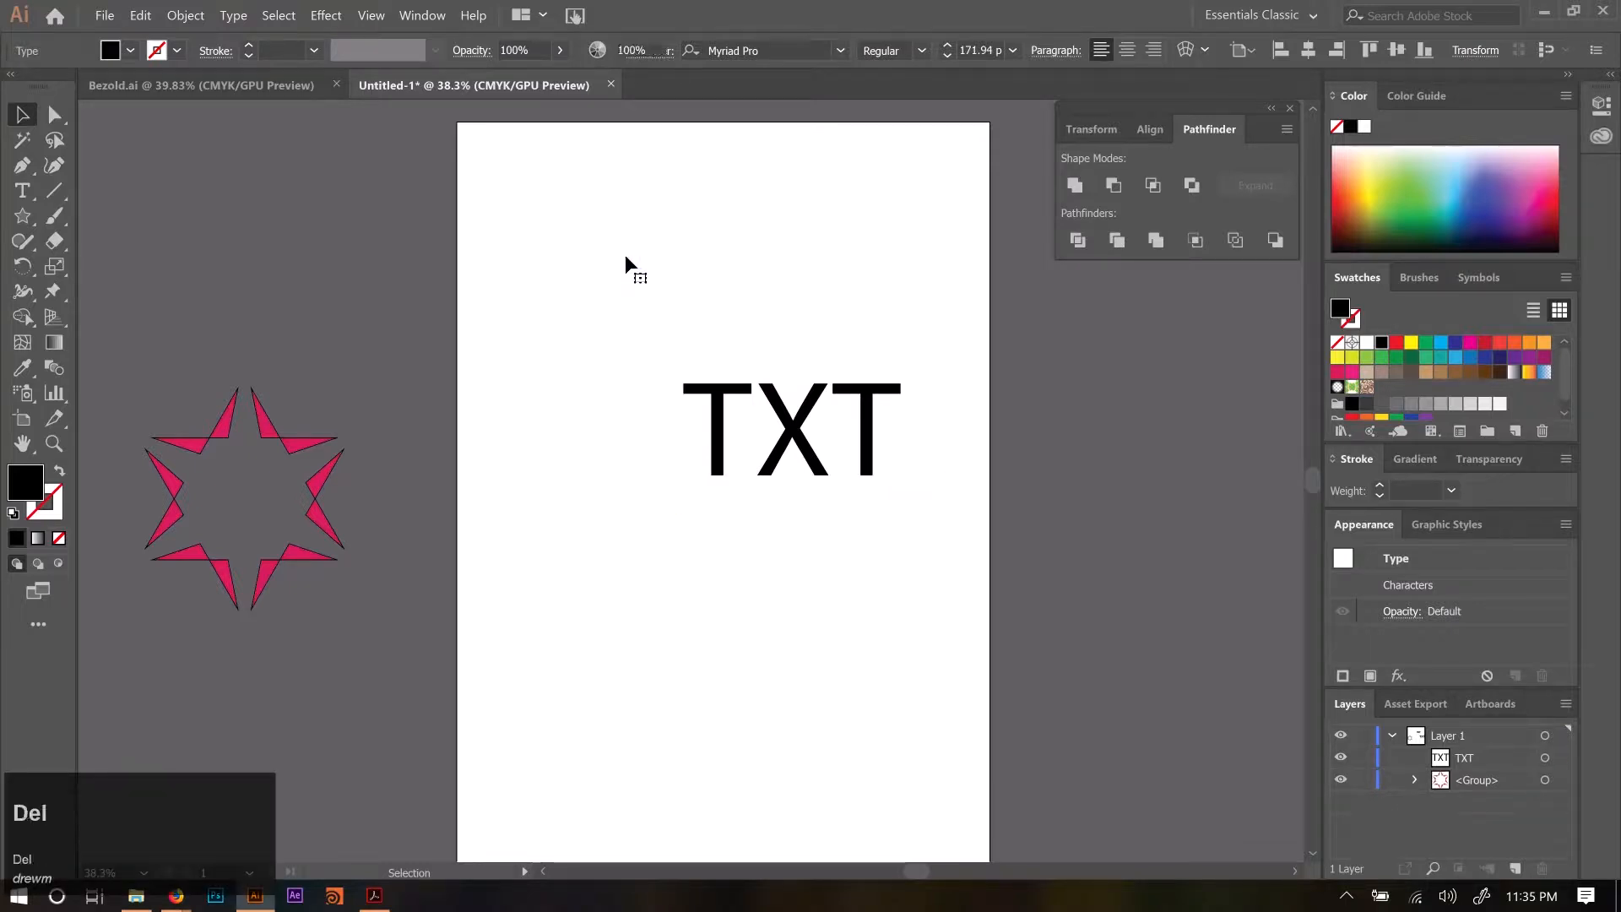
drag(743, 422, 688, 360)
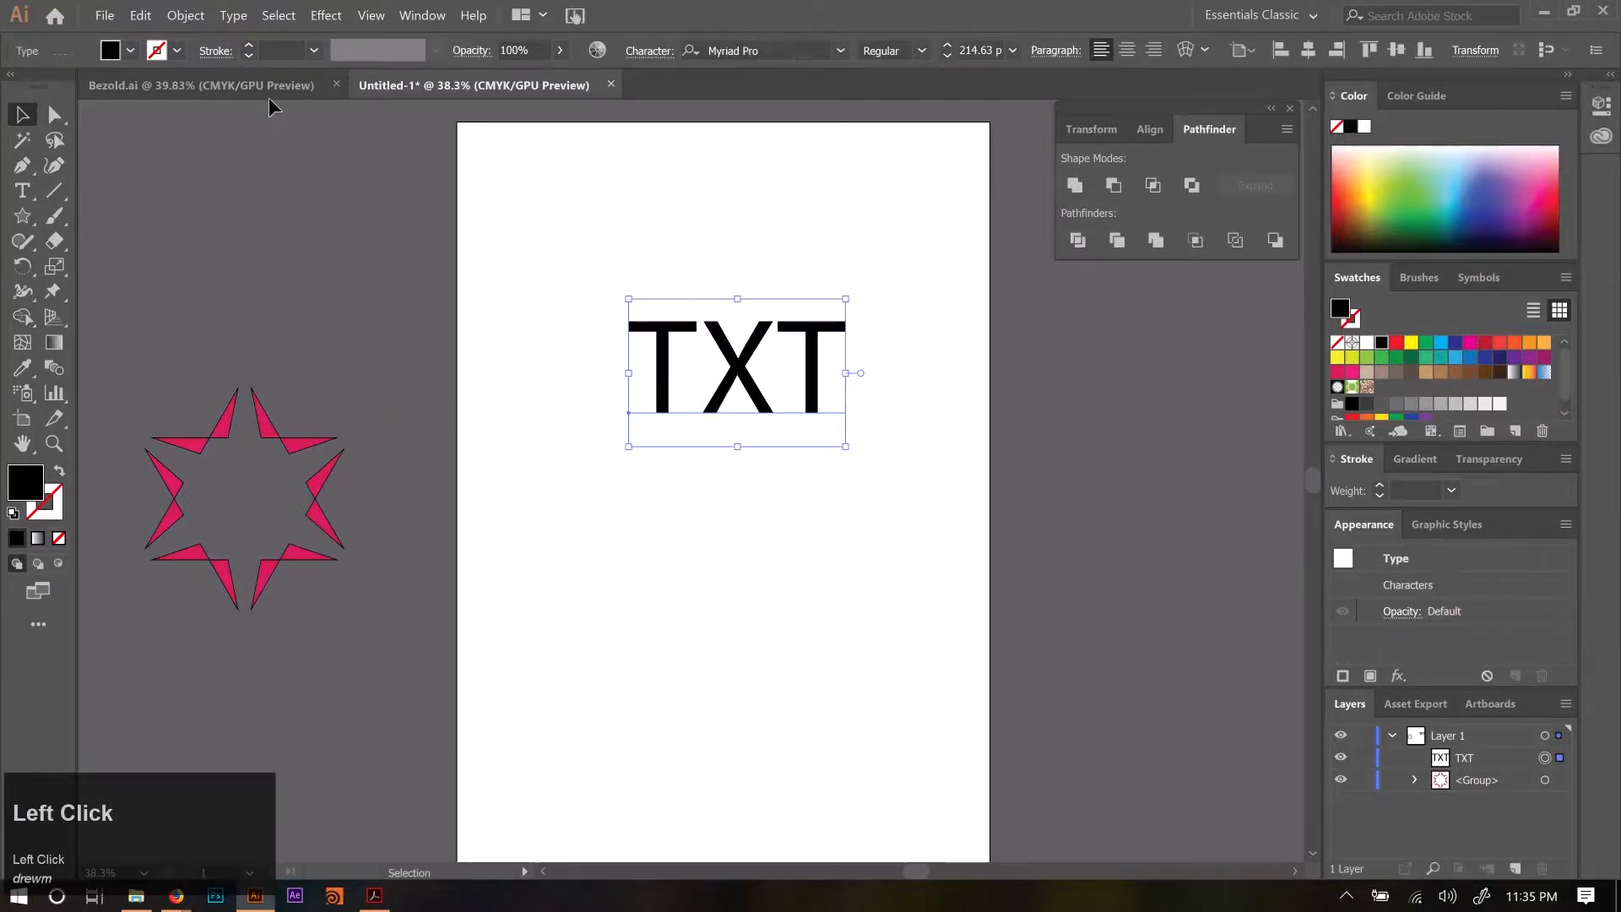
Set the font of the TXT text to BalboaPlus Fill.
click(806, 50)
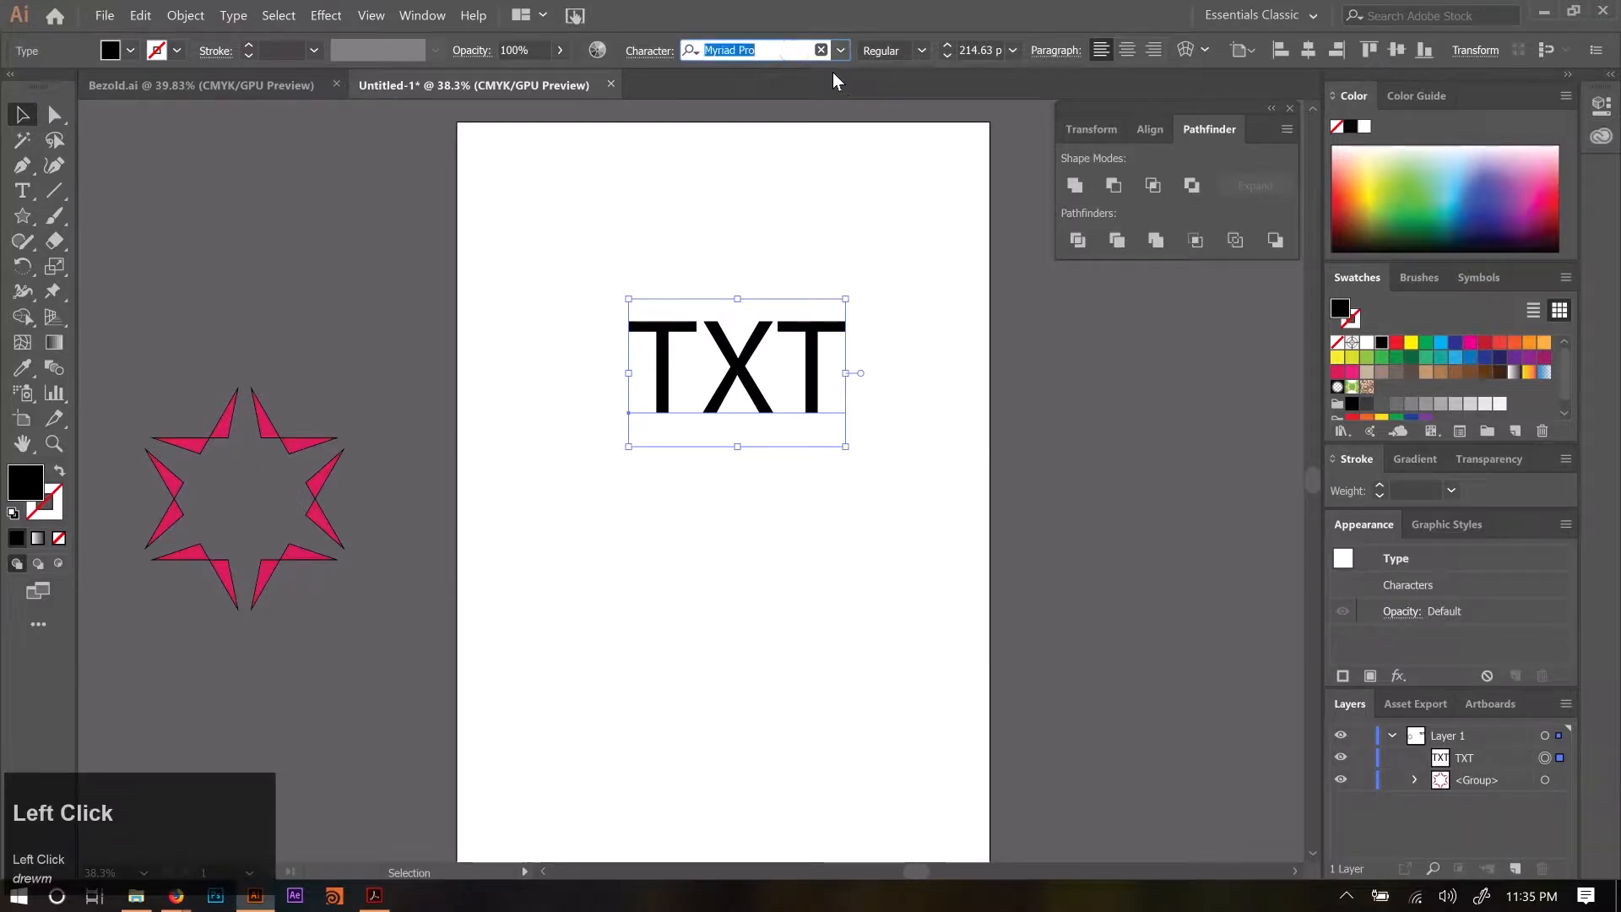
text(balbo)
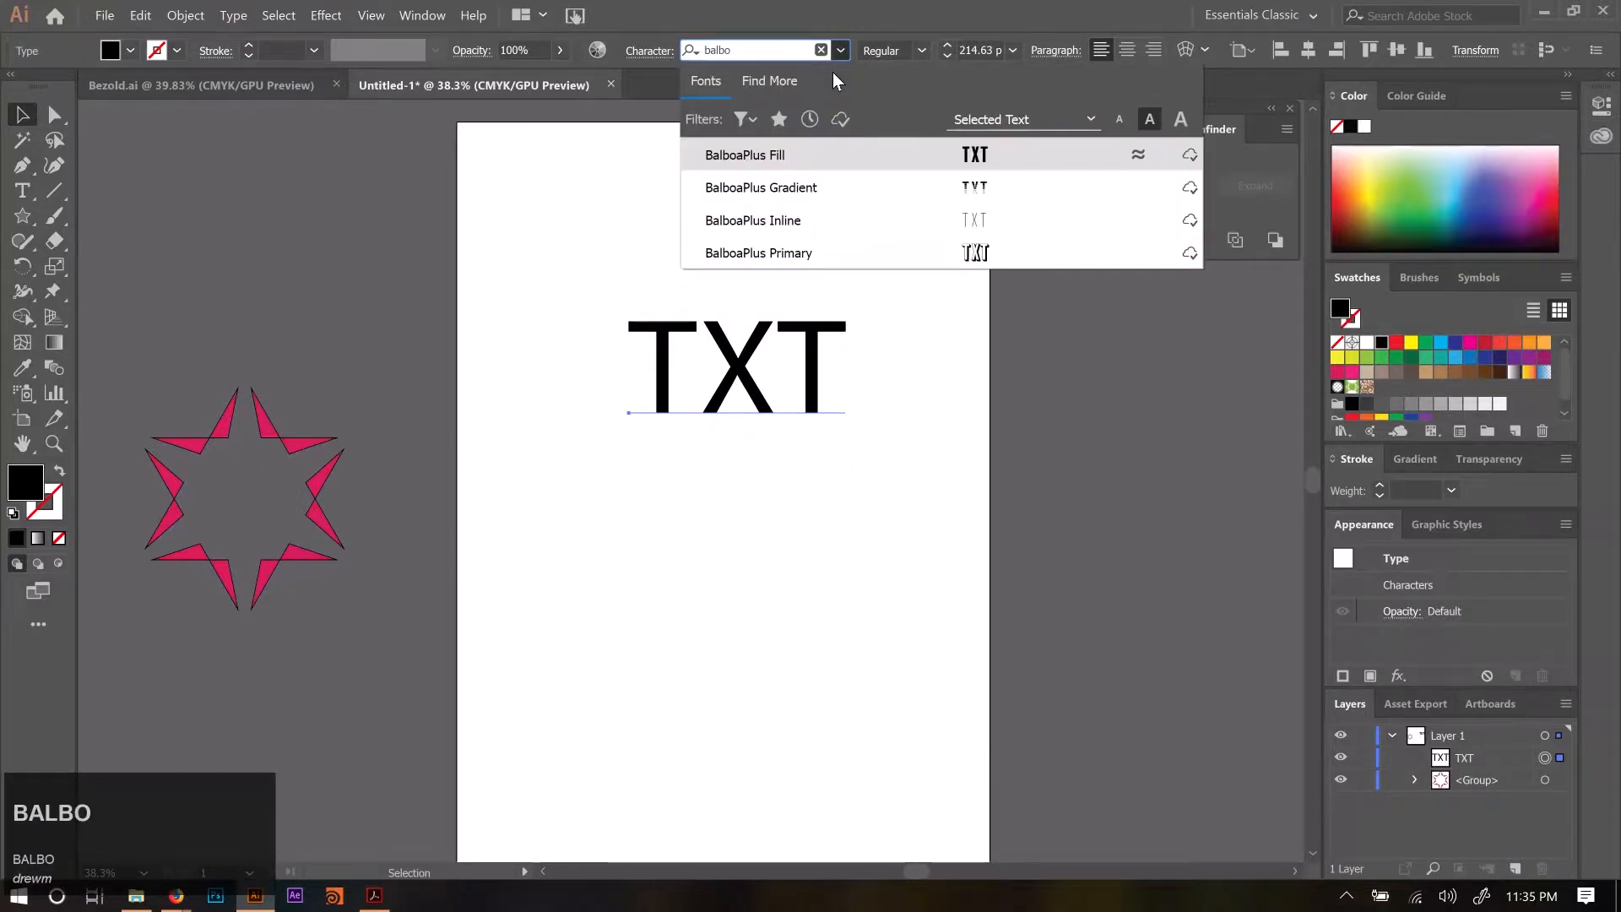
click(815, 157)
click(625, 604)
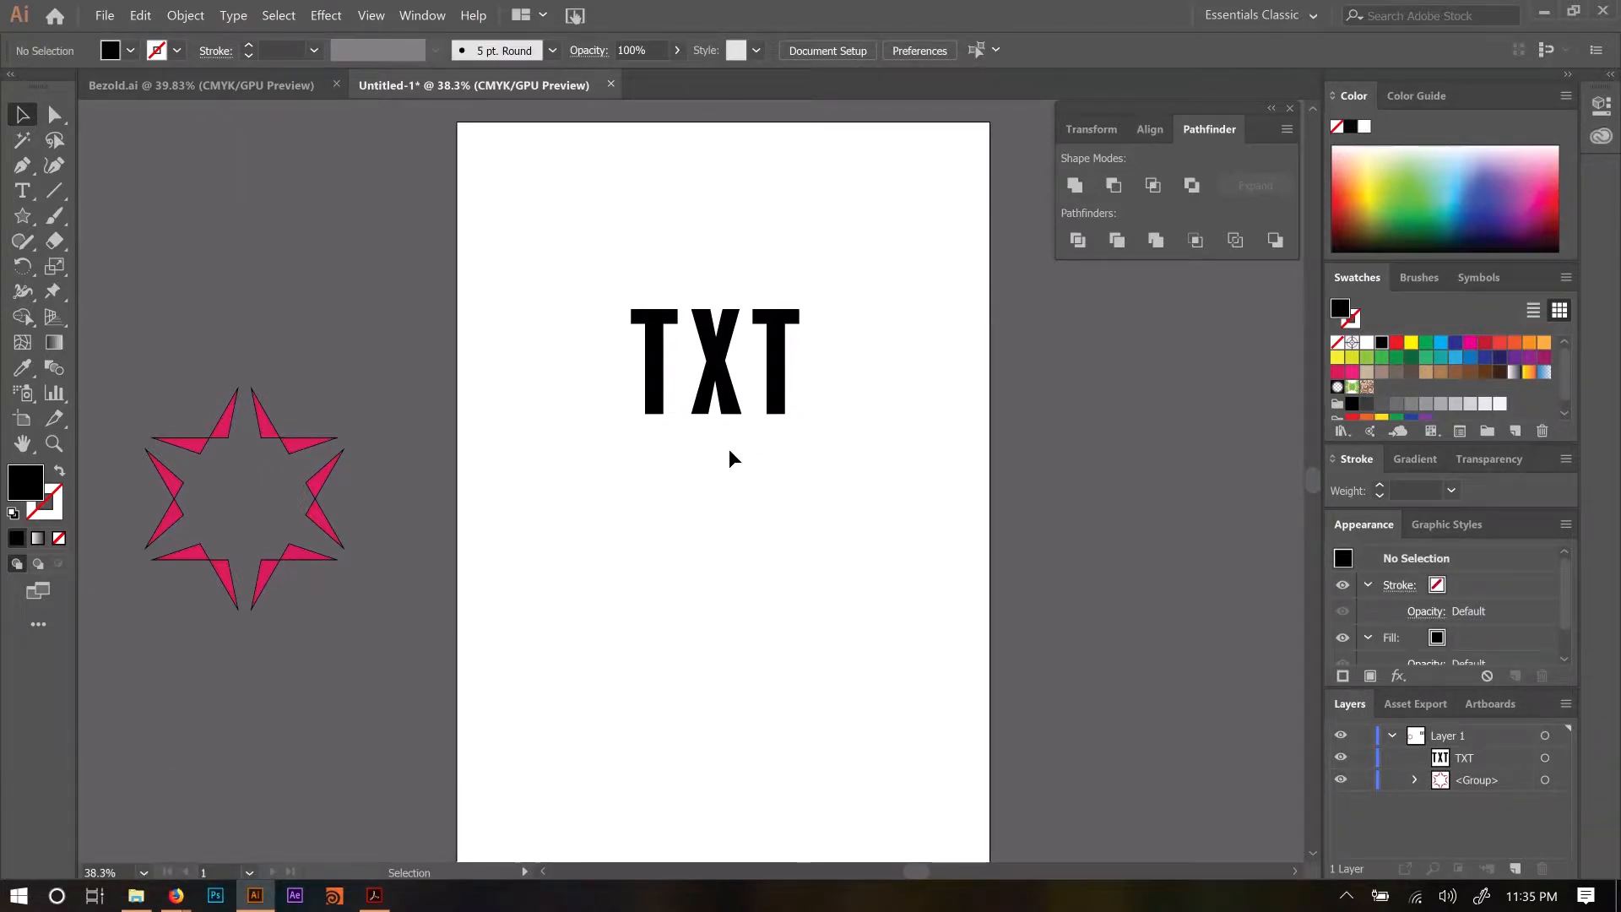
Expand the TXT text into outlines with both Object and Fill included.
alt+scroll(717, 374, up, 3)
alt+scroll(717, 374, down, 2)
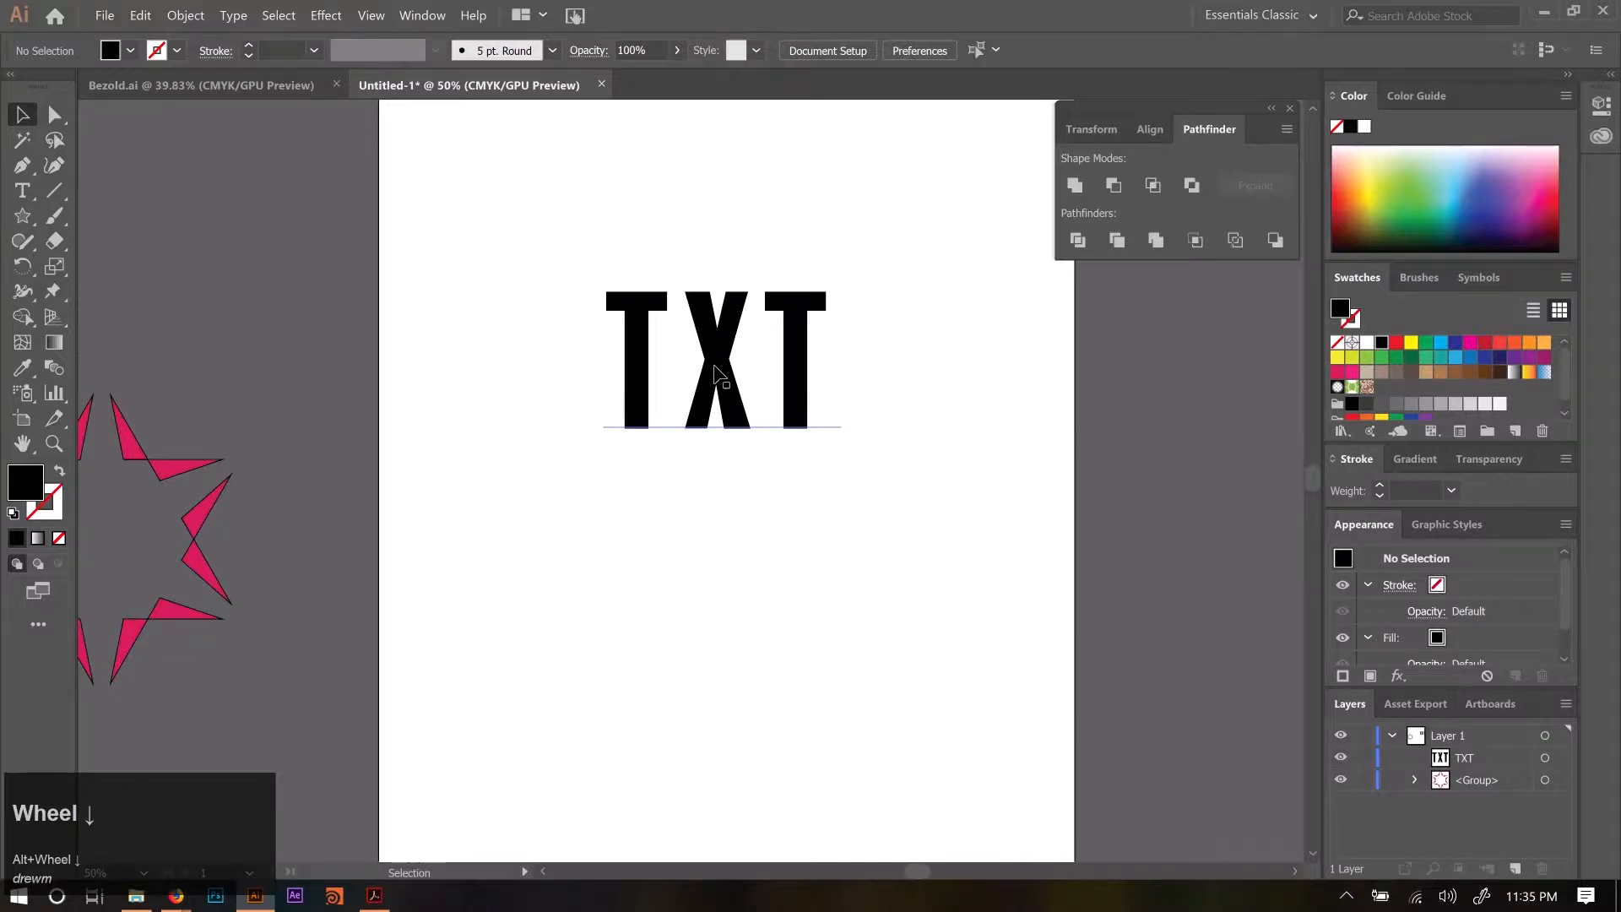
alt+scroll(717, 371, up, 1)
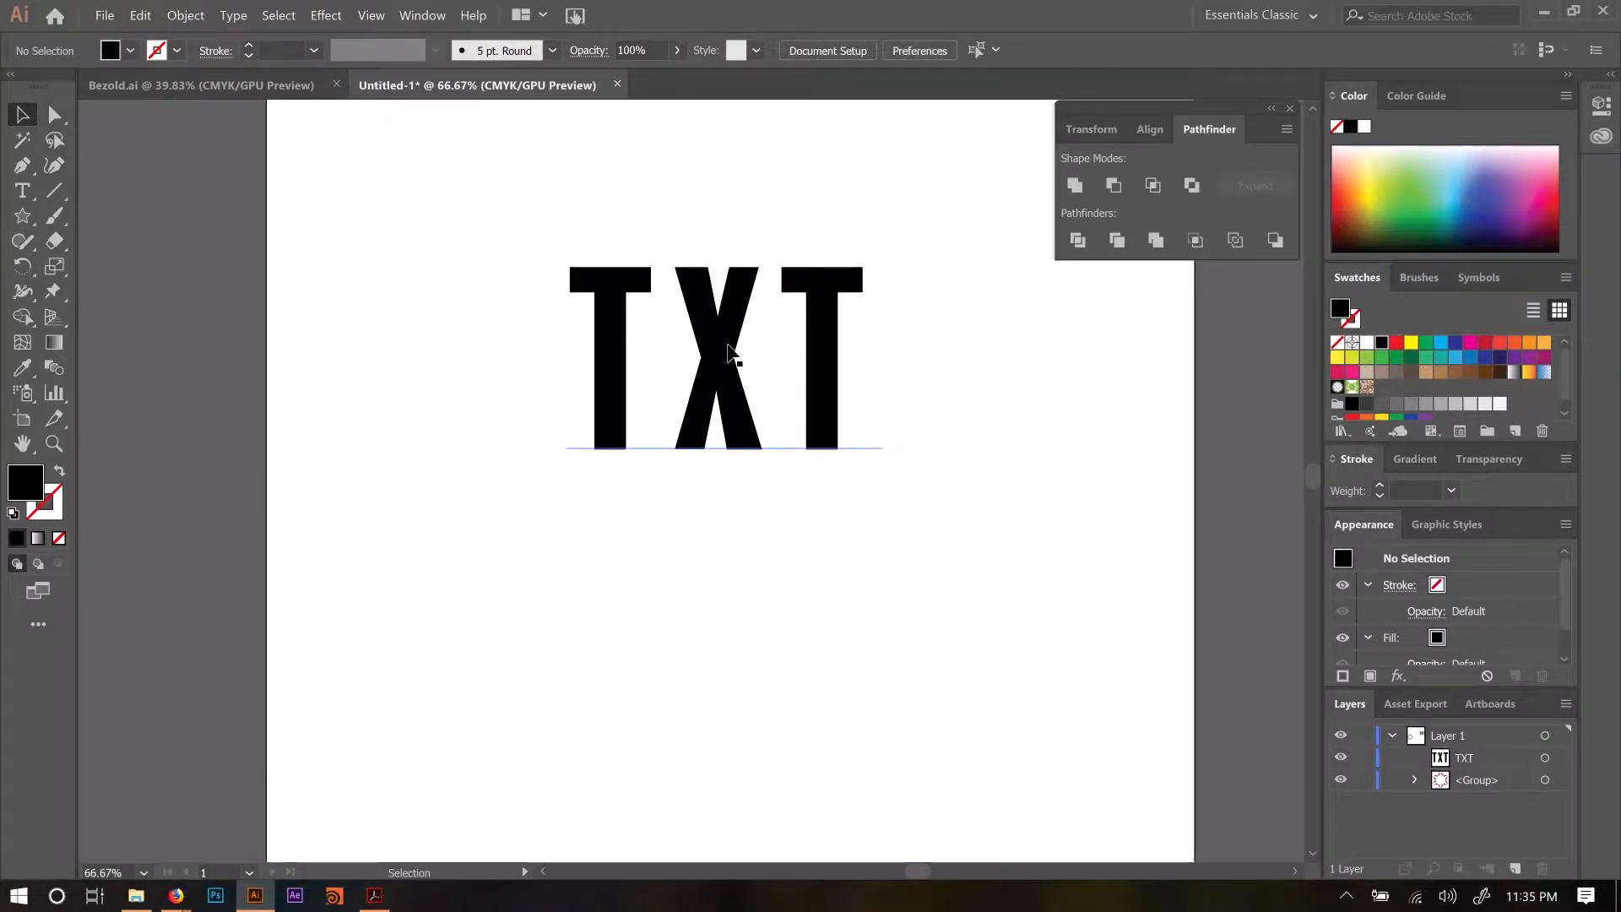
click(675, 354)
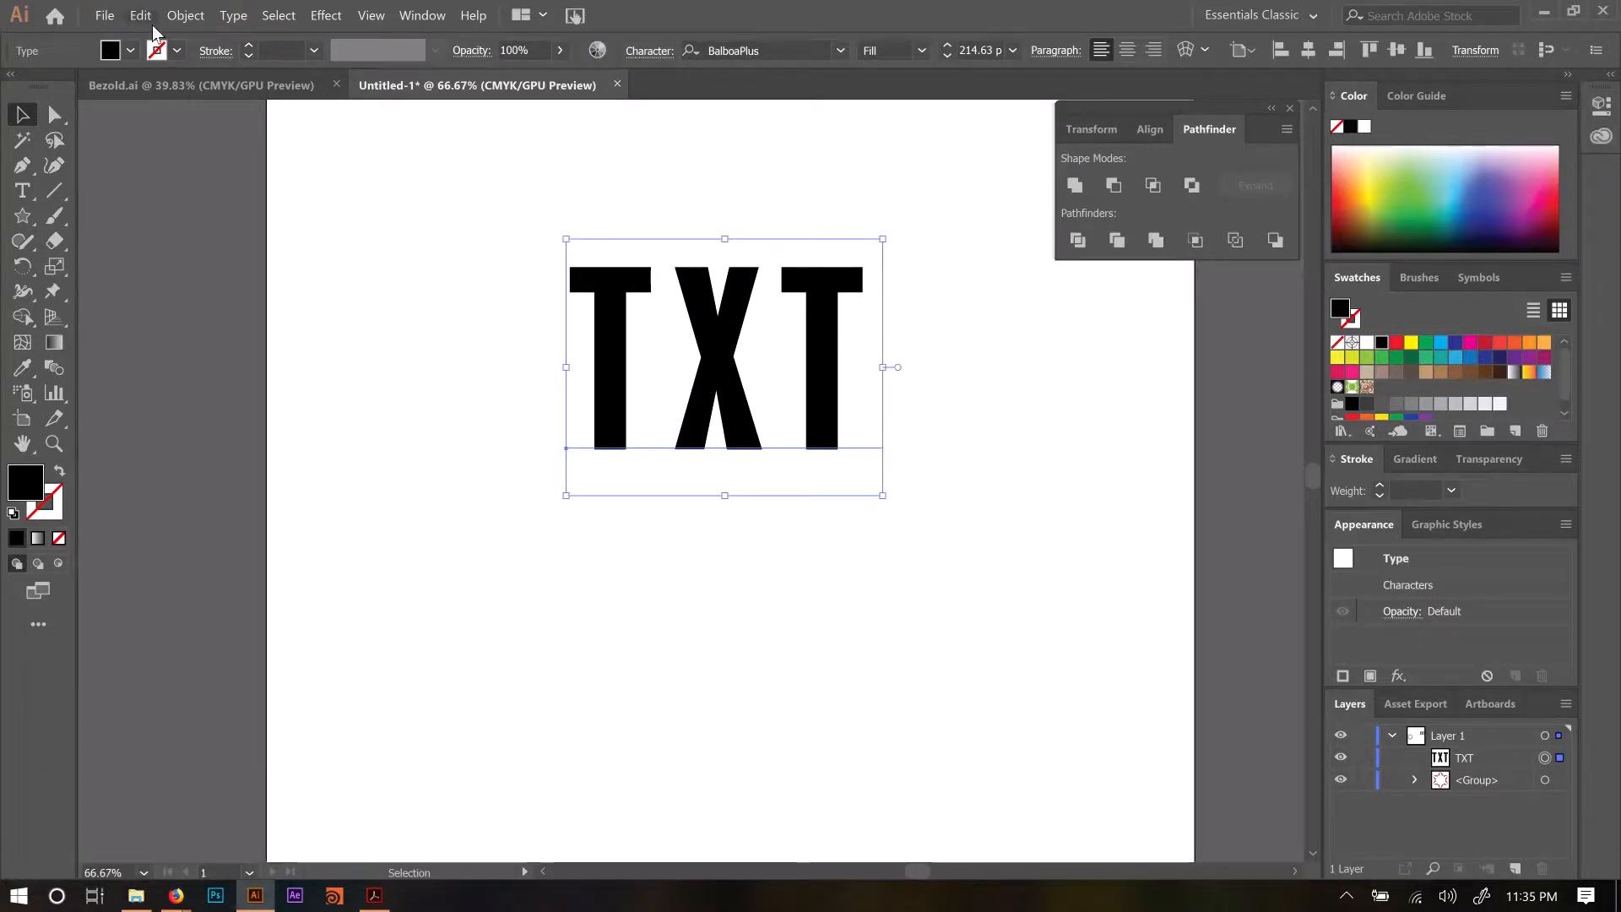
click(185, 16)
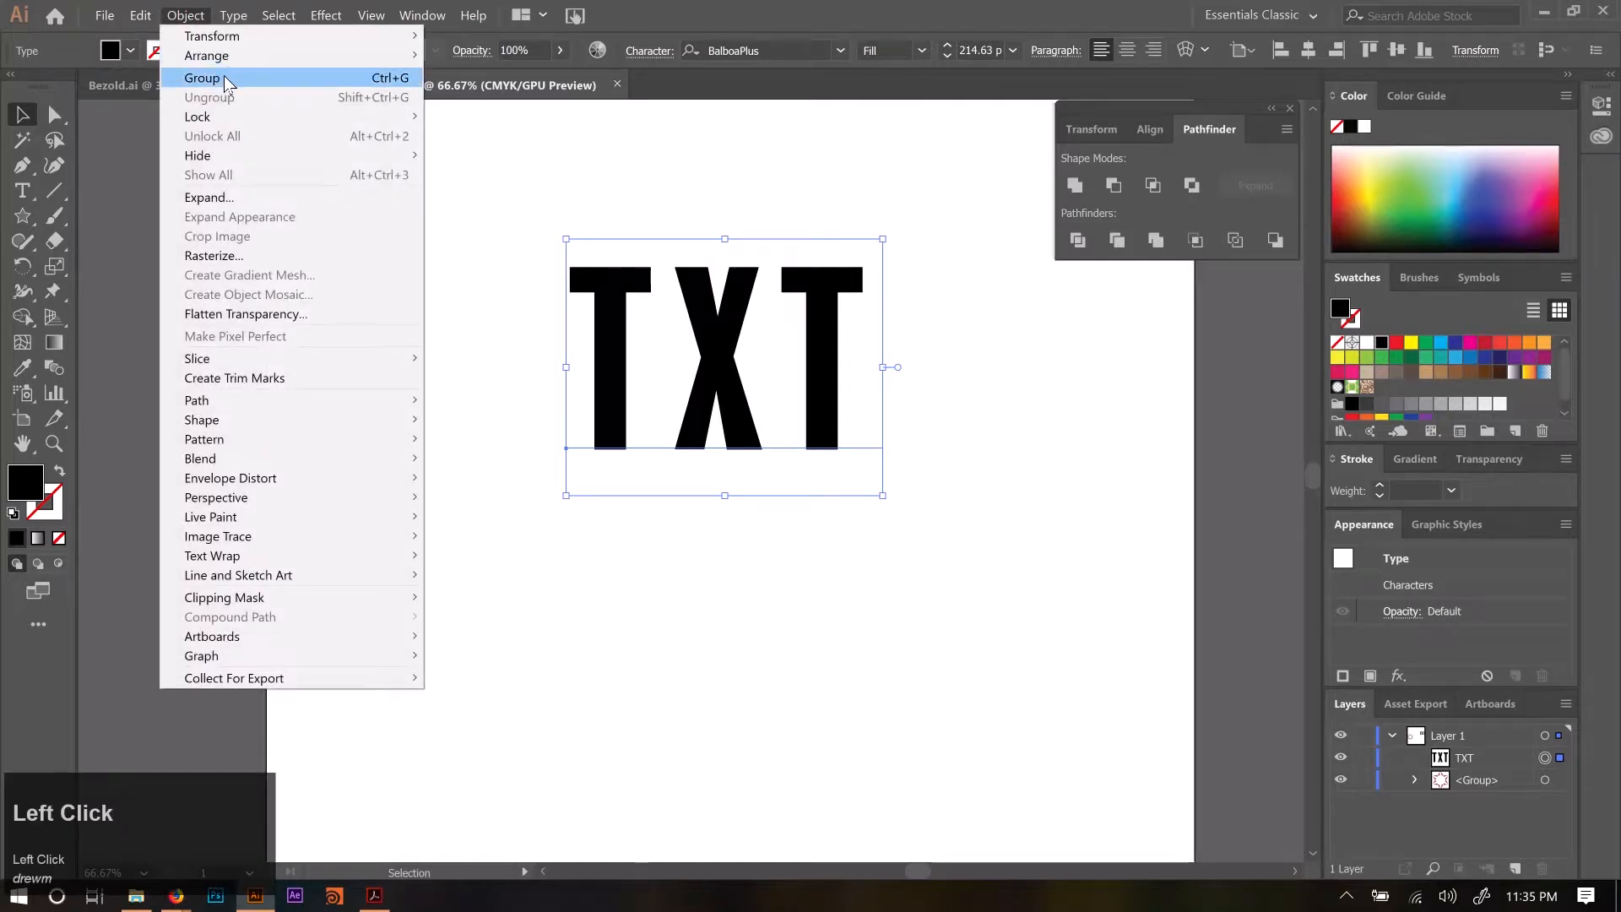
click(217, 198)
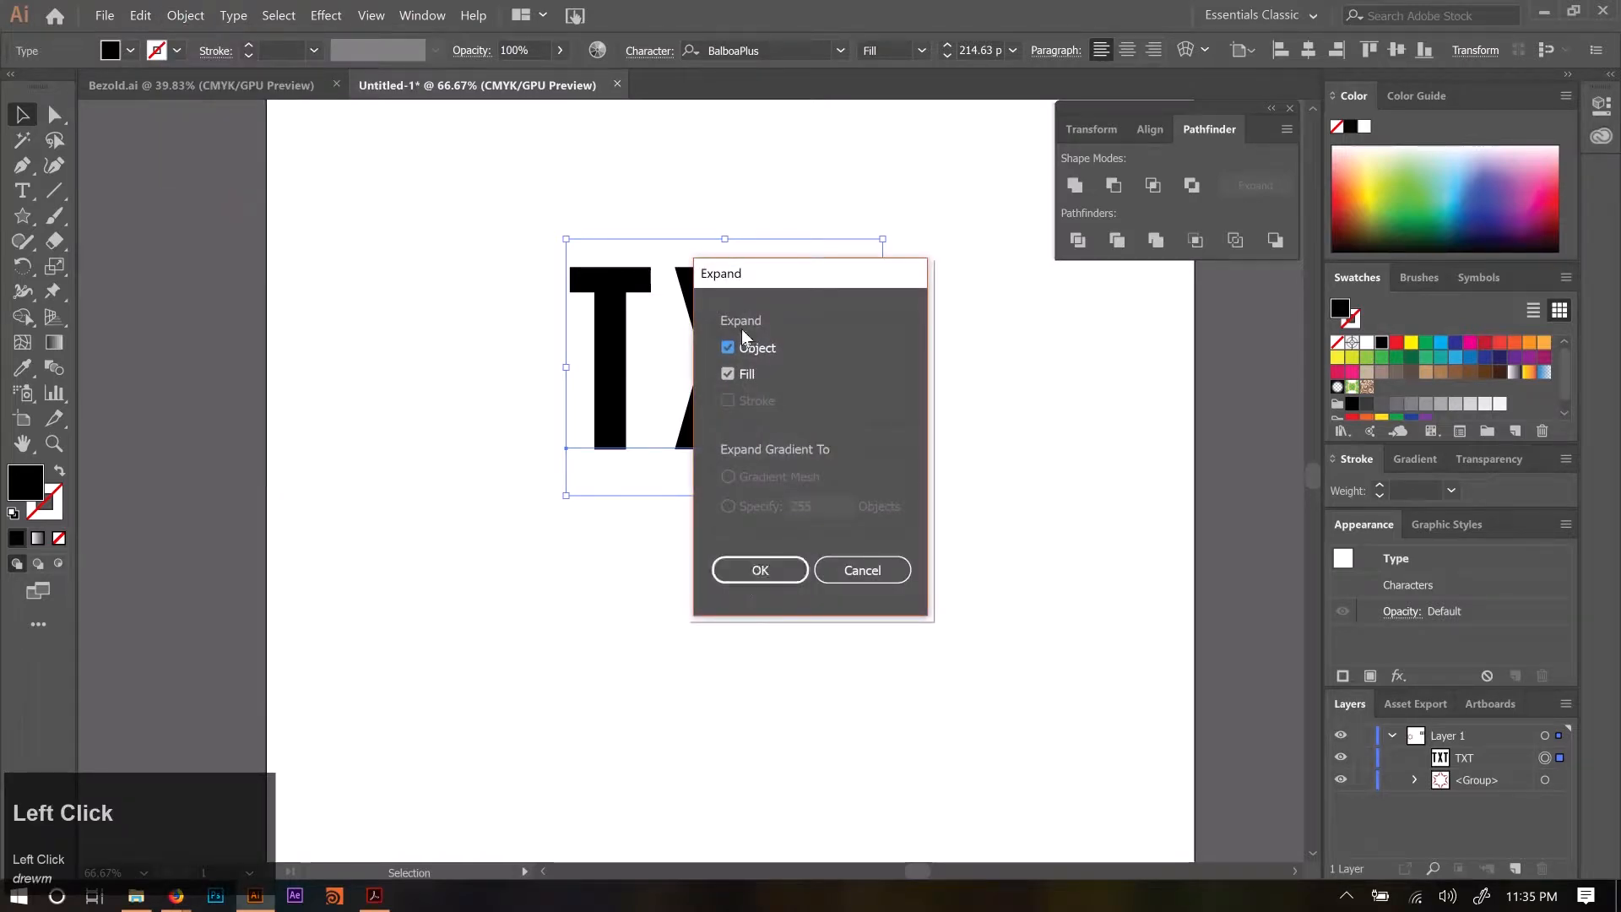
click(765, 574)
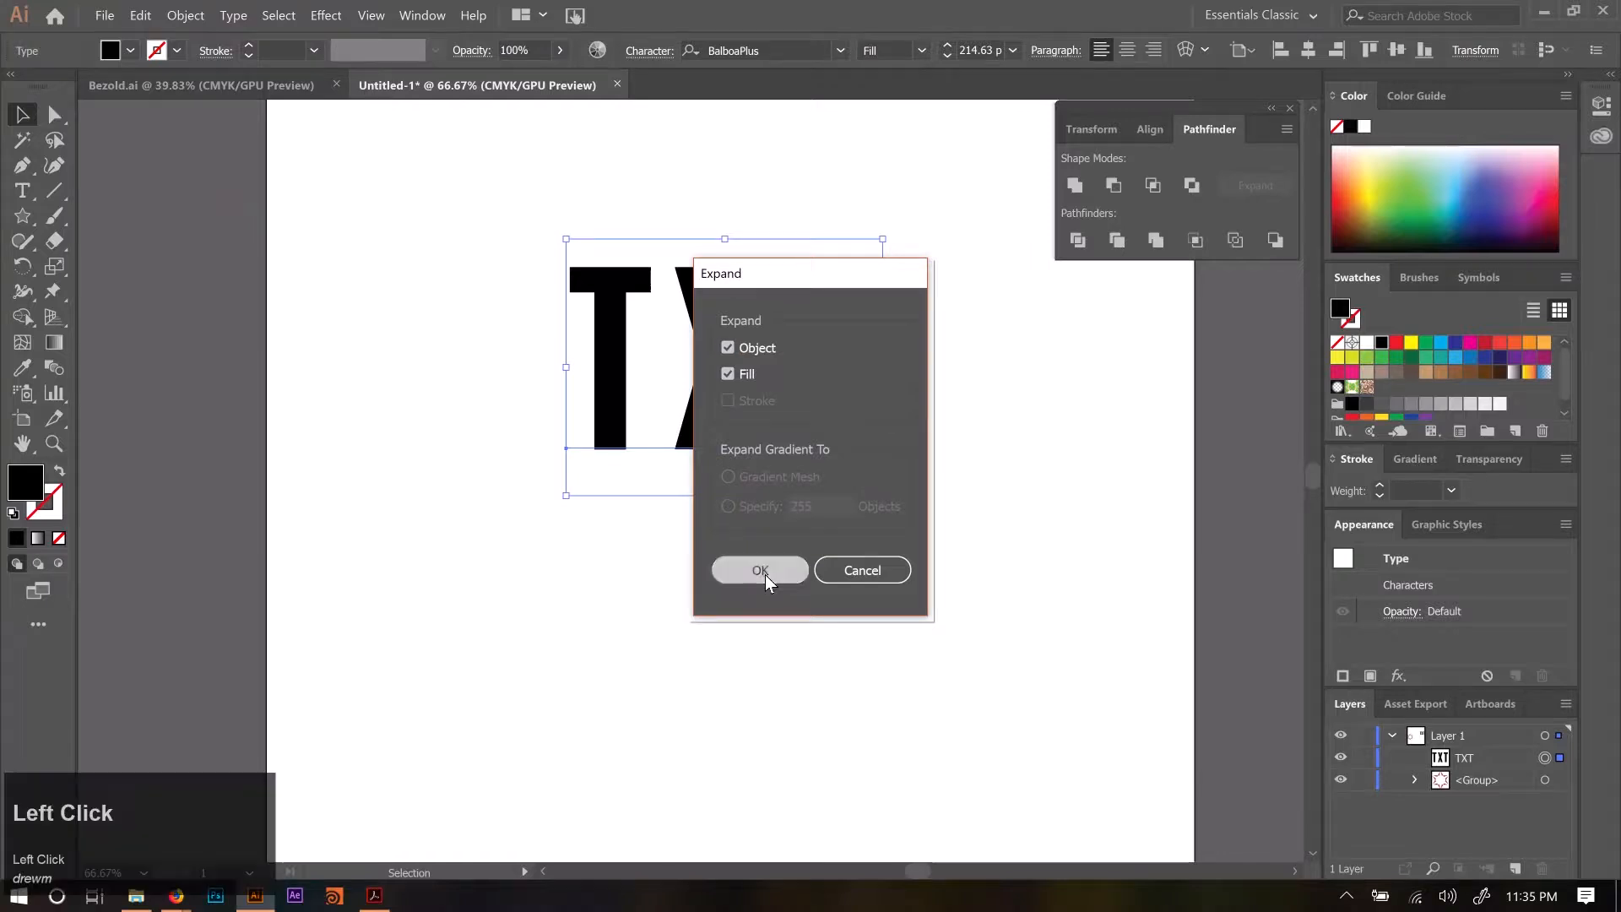
click(924, 388)
Isolate the expanded letter group to inspect its letters, and exit isolation mode.
click(821, 363)
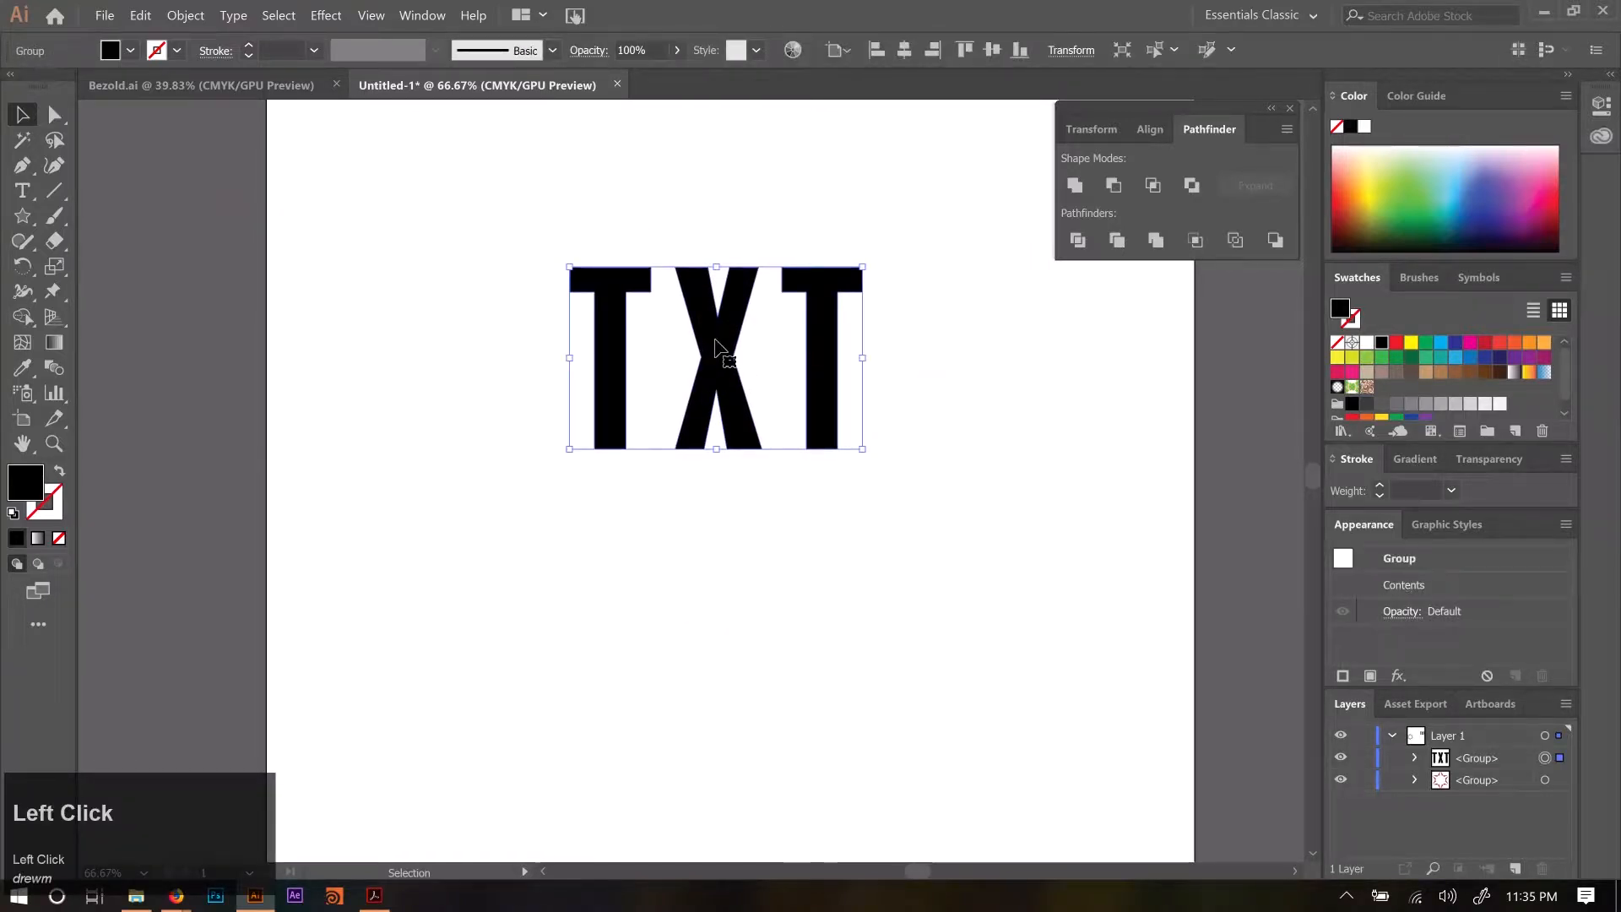
double_click(836, 291)
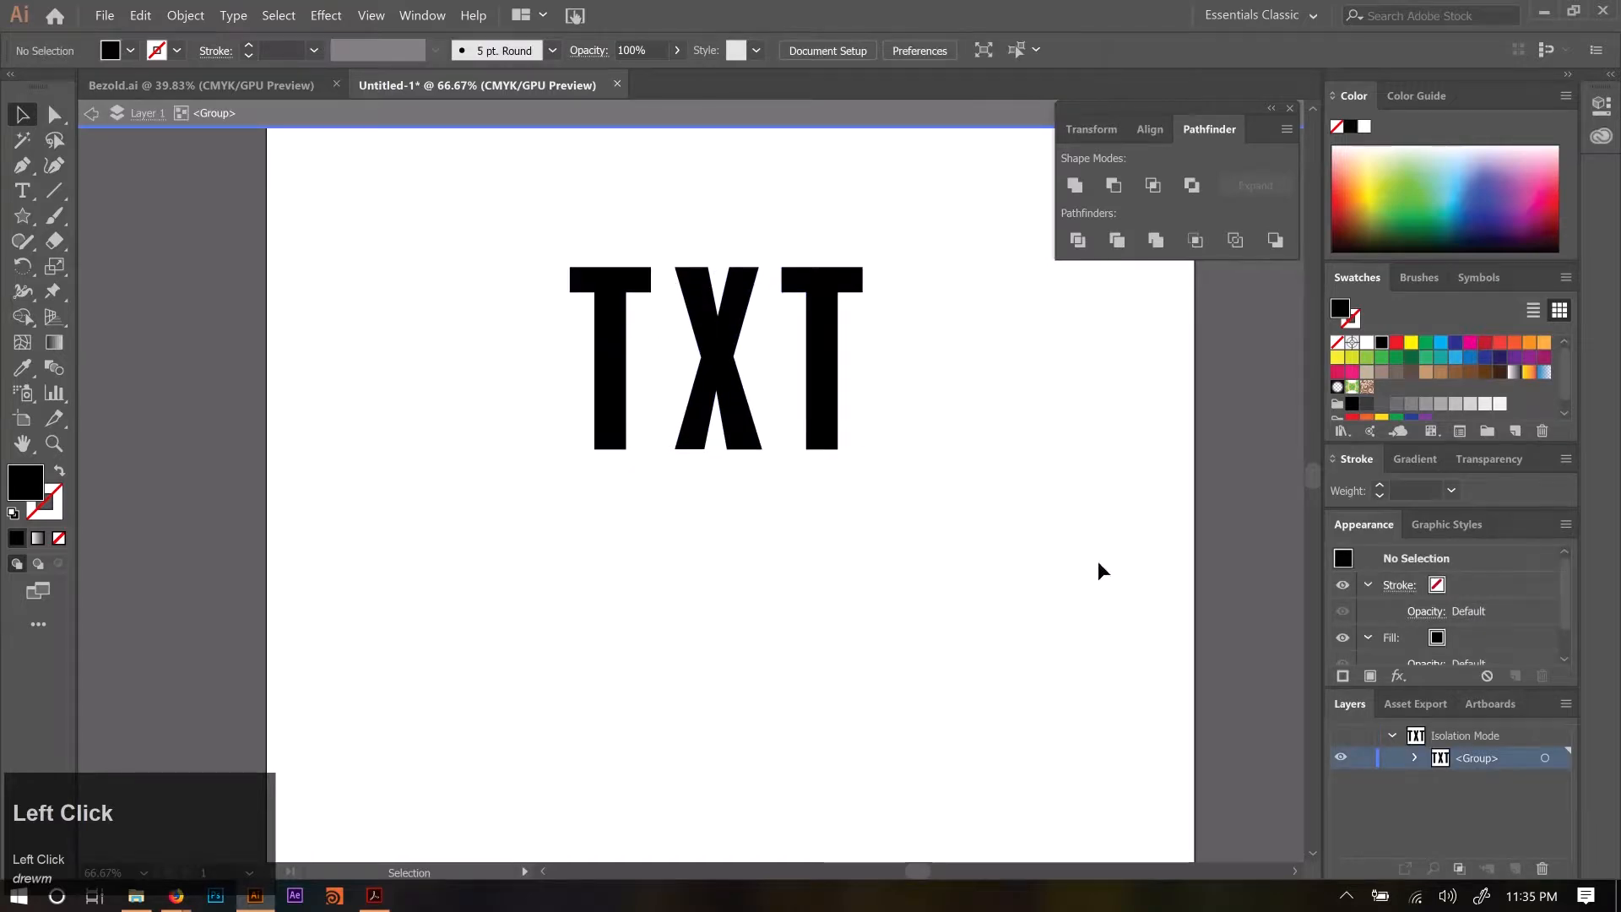
click(823, 367)
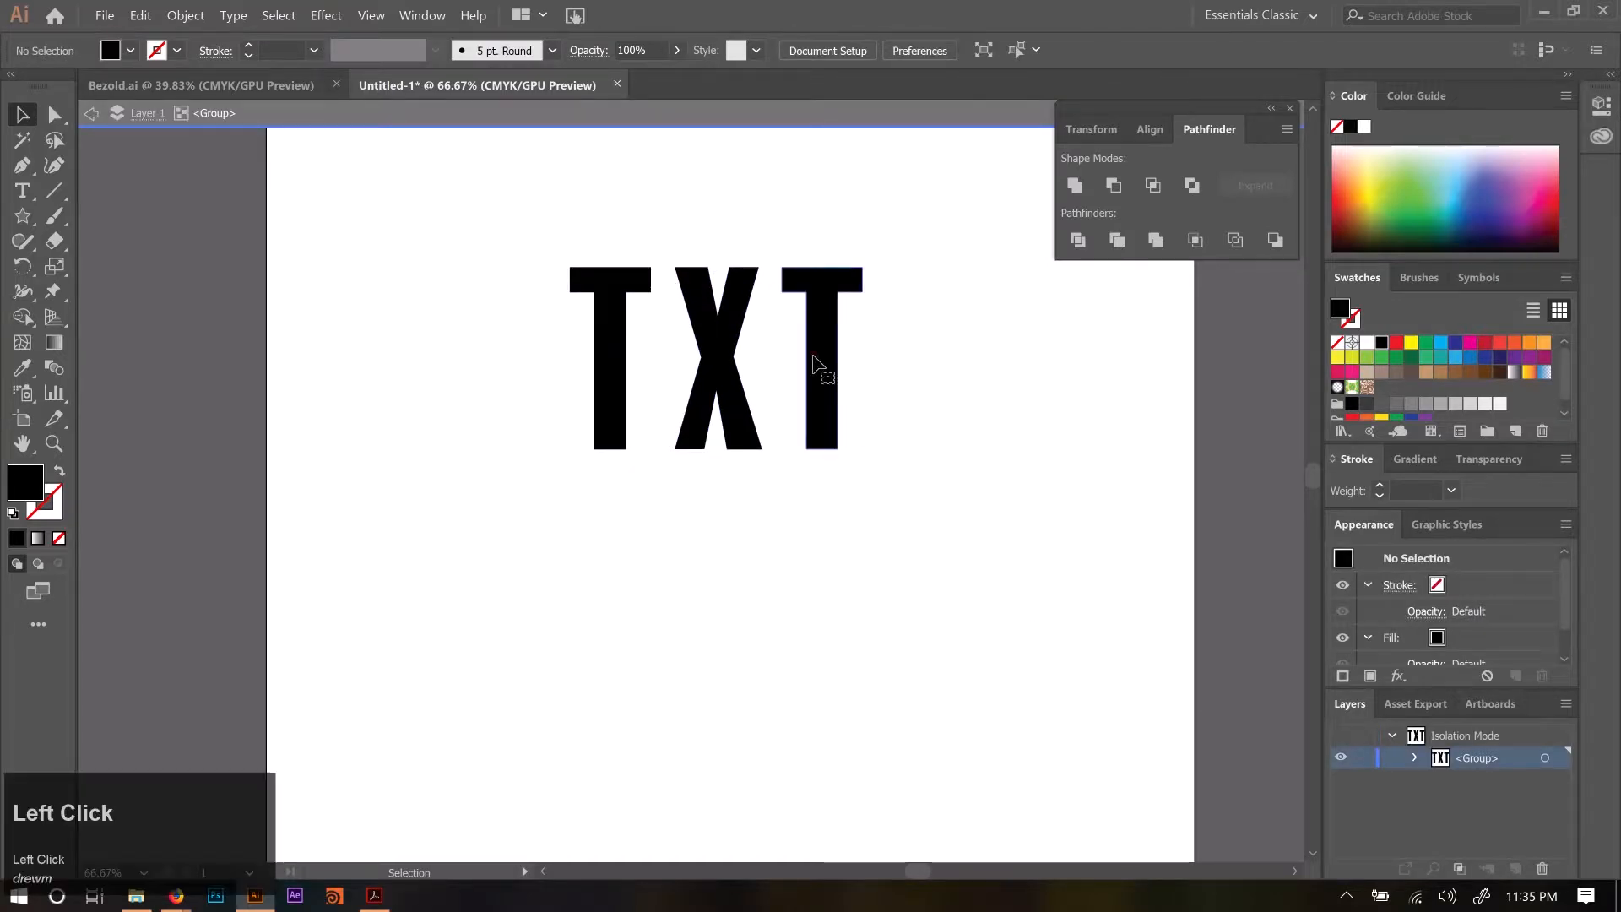
double_click(859, 632)
Ungroup the expanded TXT letters.
click(838, 361)
right_click(821, 303)
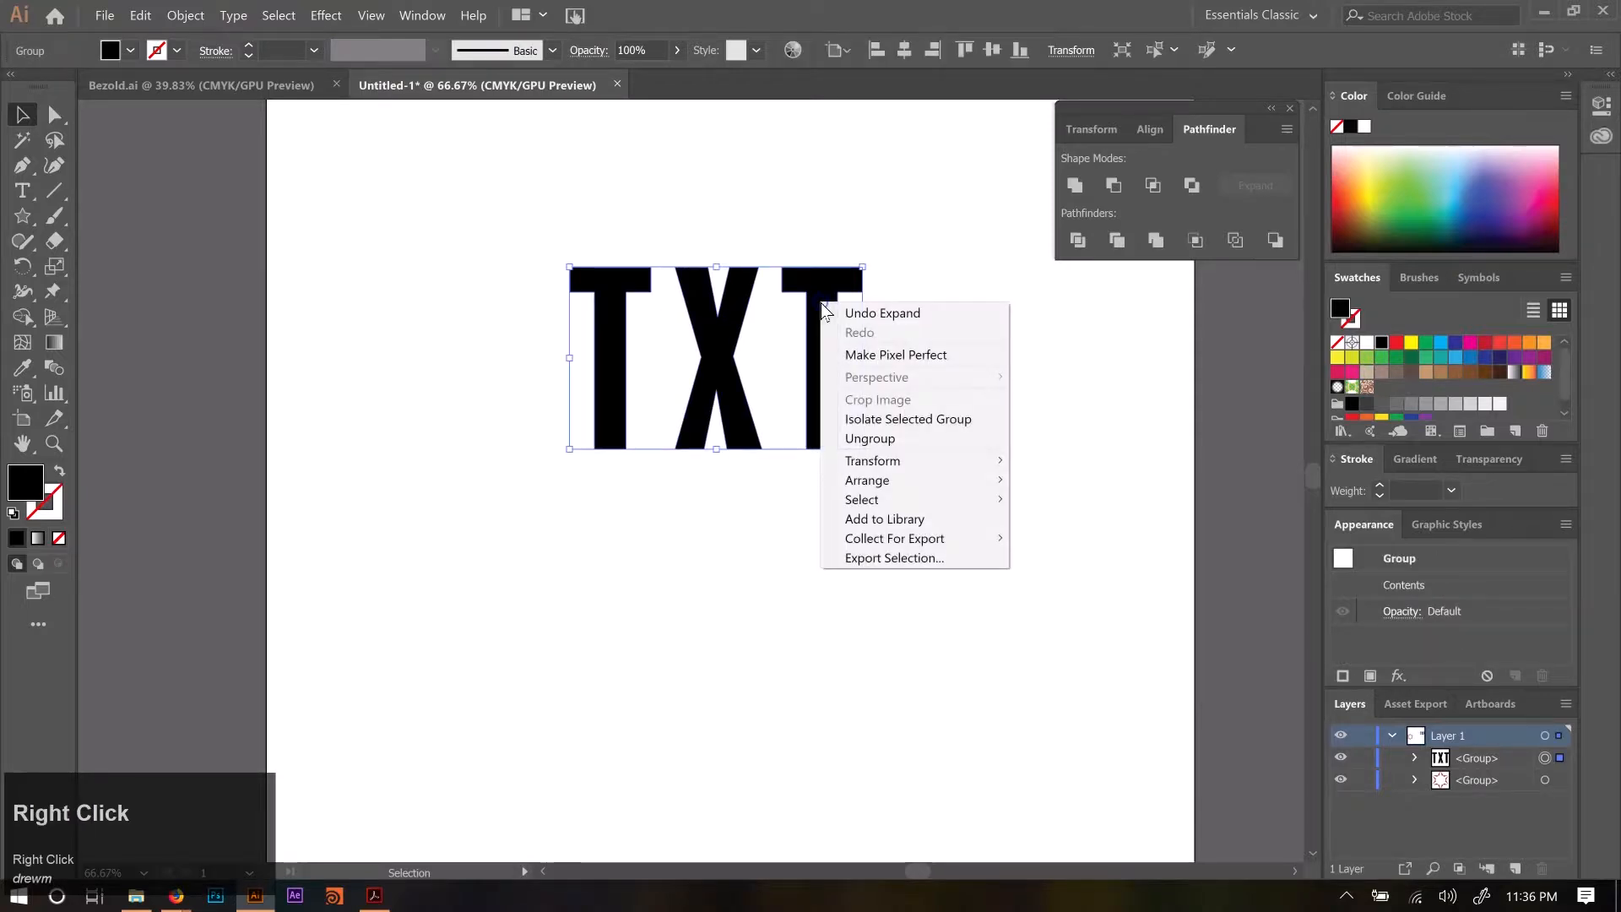
click(881, 440)
click(834, 596)
Target the separate letter paths in turn to check which letter each compound path represents, and clear the selection.
click(1503, 755)
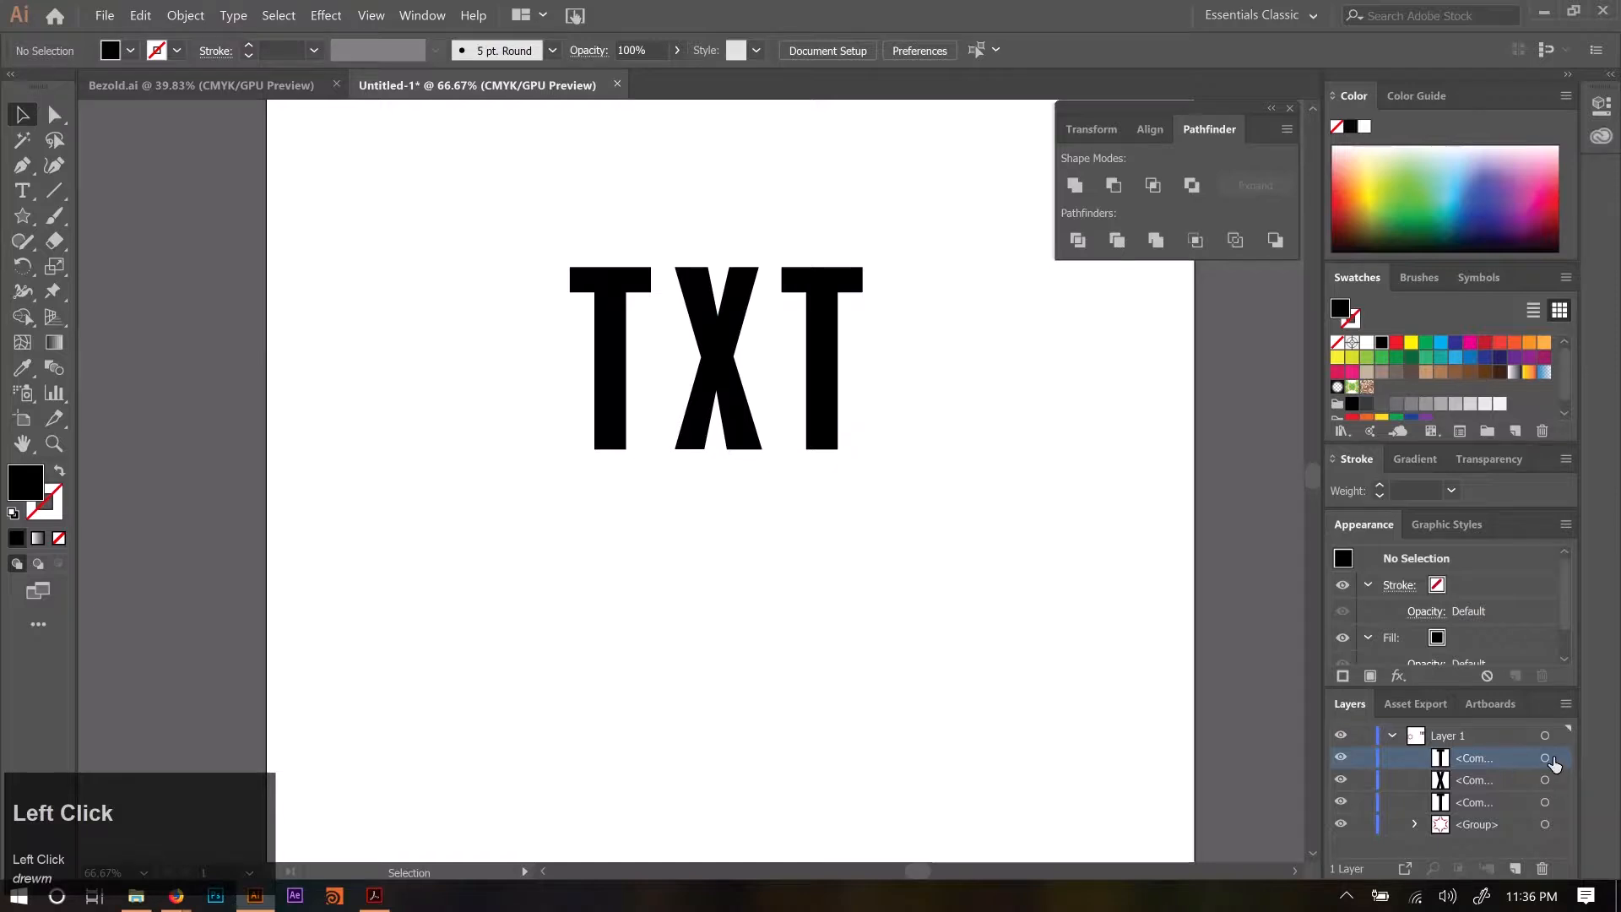
click(1545, 757)
click(1545, 779)
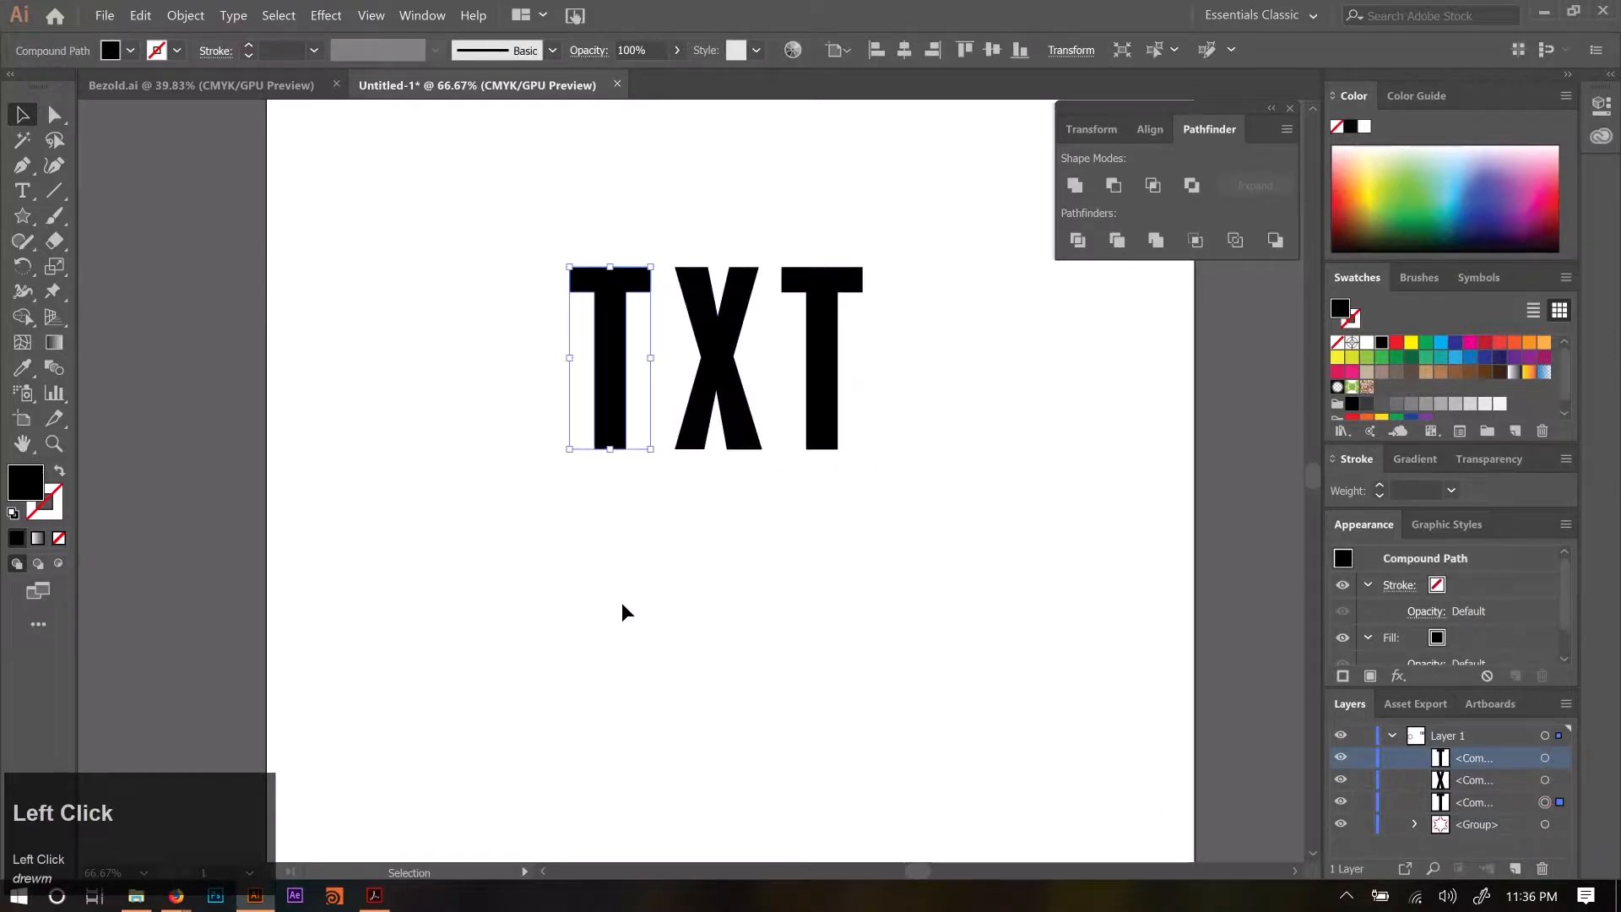
click(646, 590)
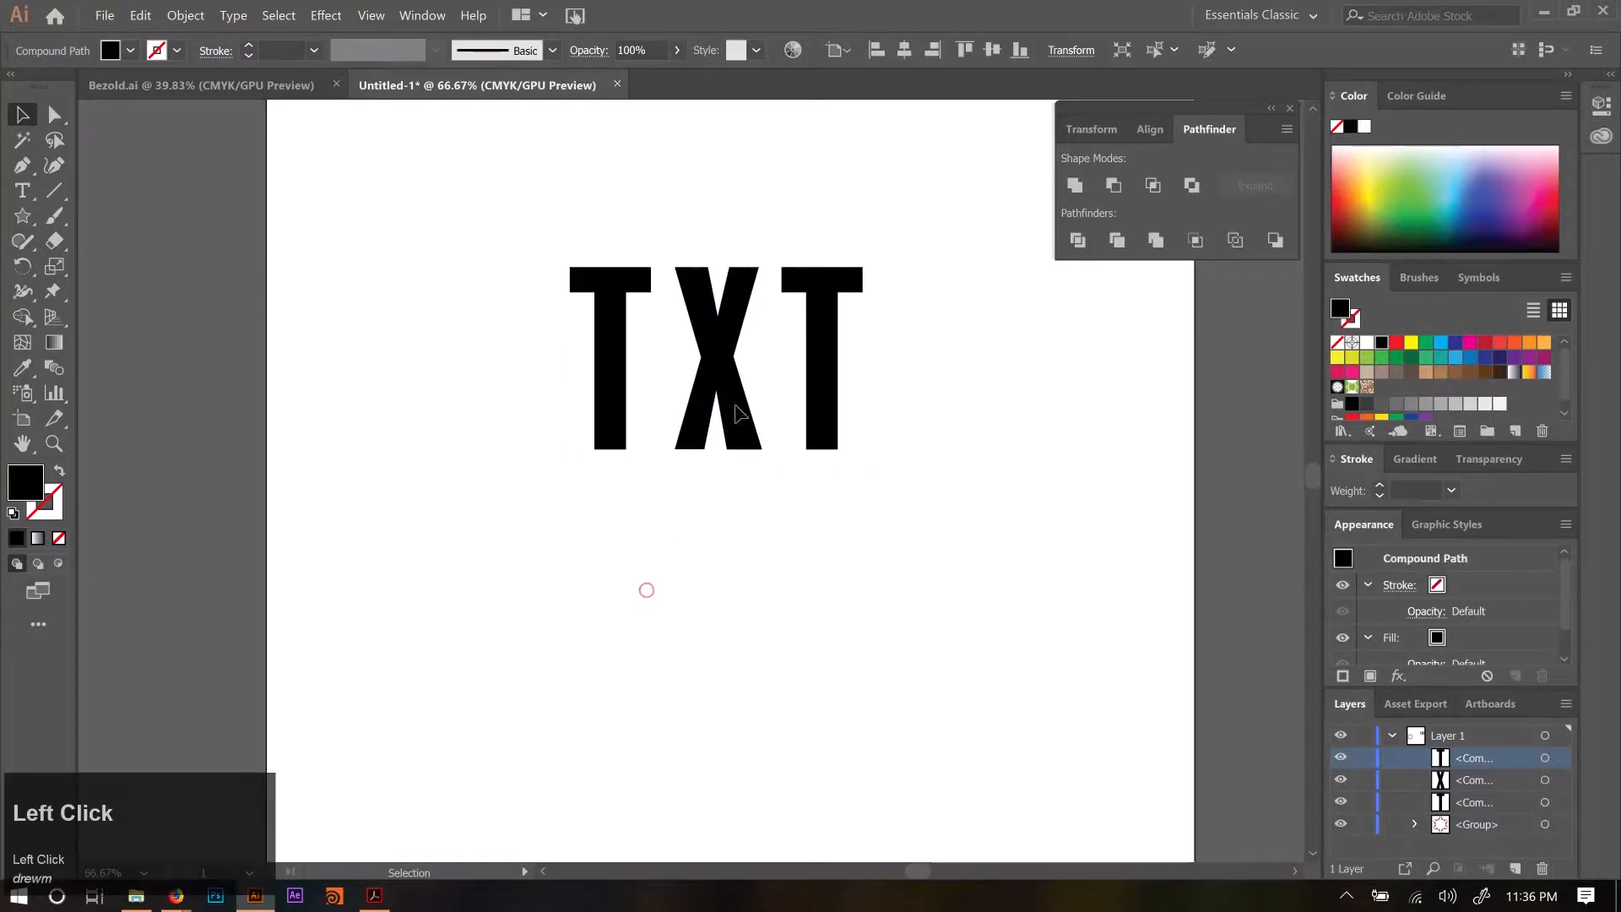
Draw a tall rectangle over the right half of the X and swap its fill and stroke to leave only an outline.
scroll(740, 331, up, 3)
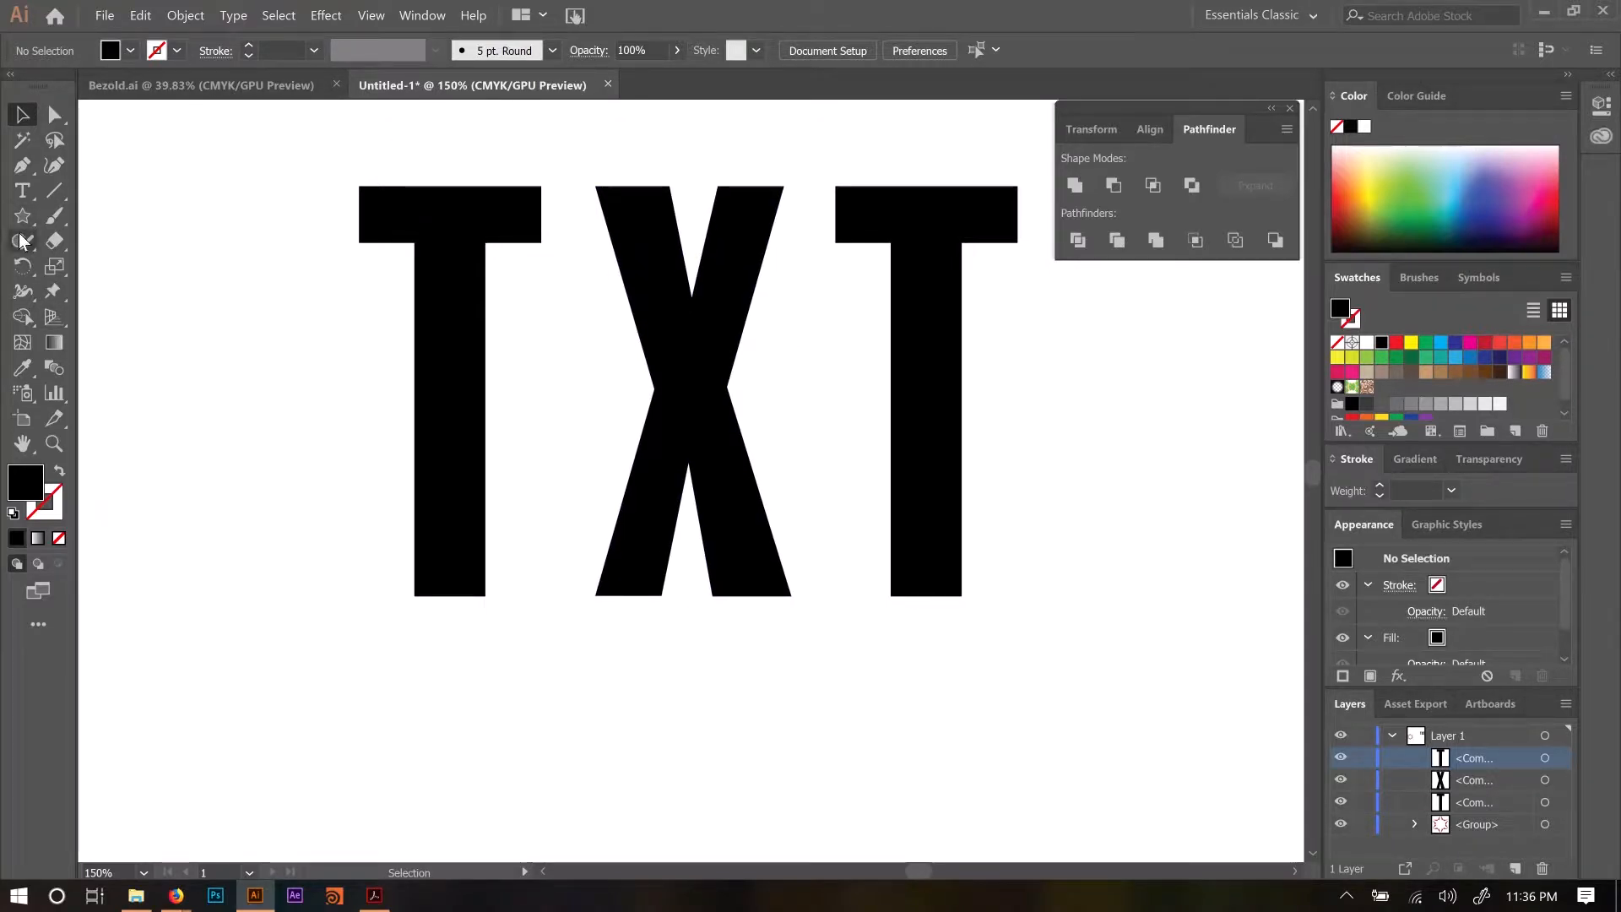
drag(28, 219, 145, 220)
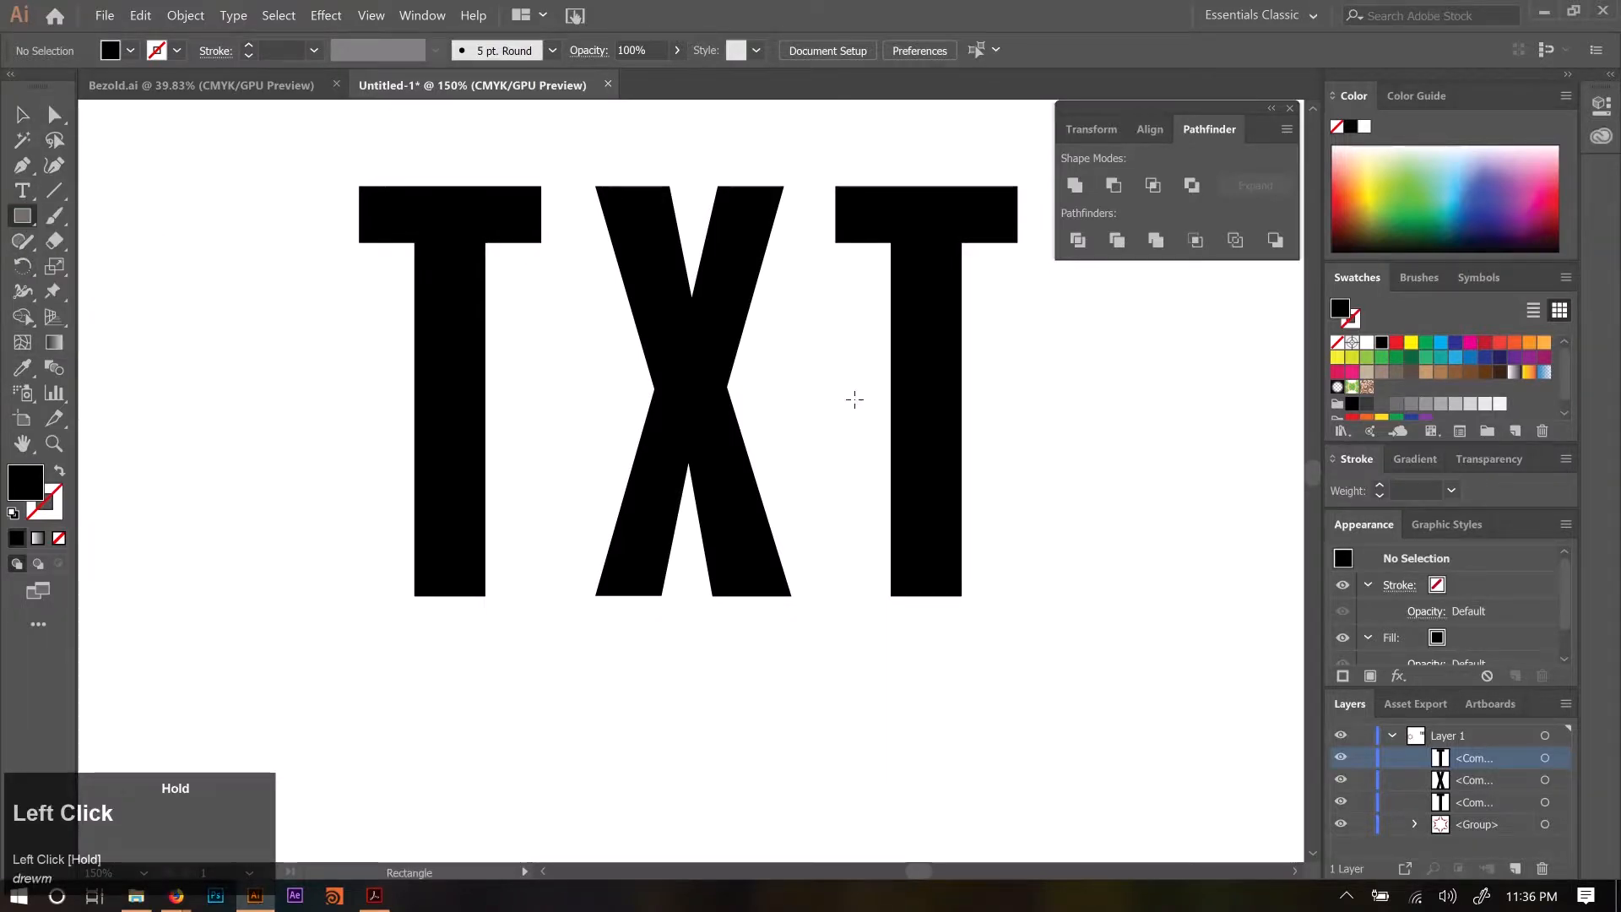
drag(856, 140, 773, 688)
key(v)
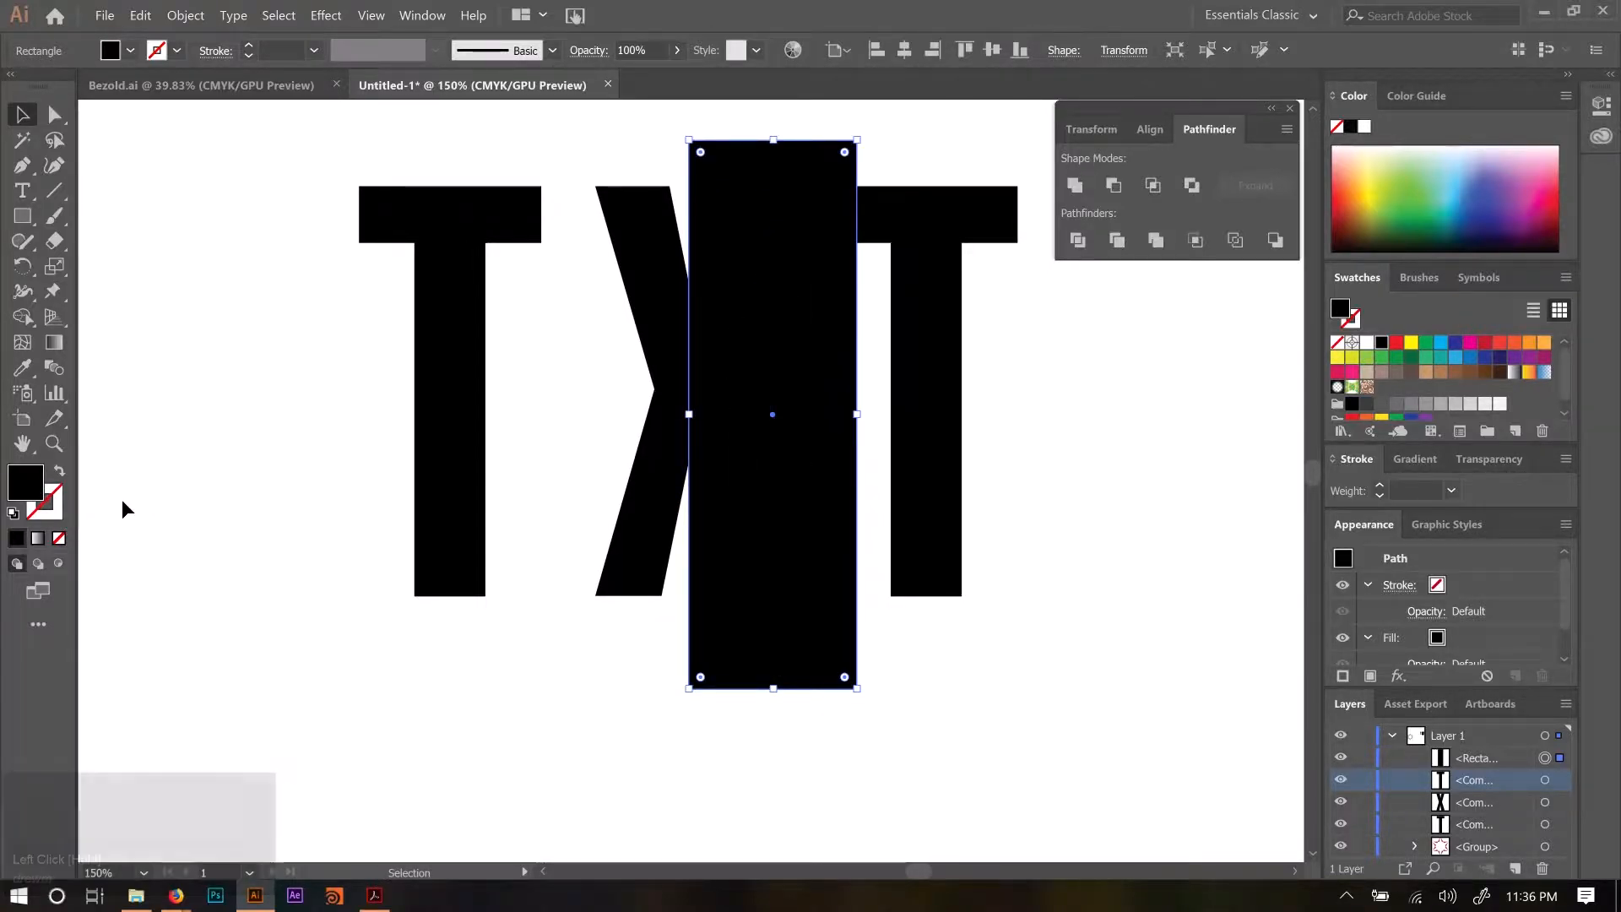
key(shift+x)
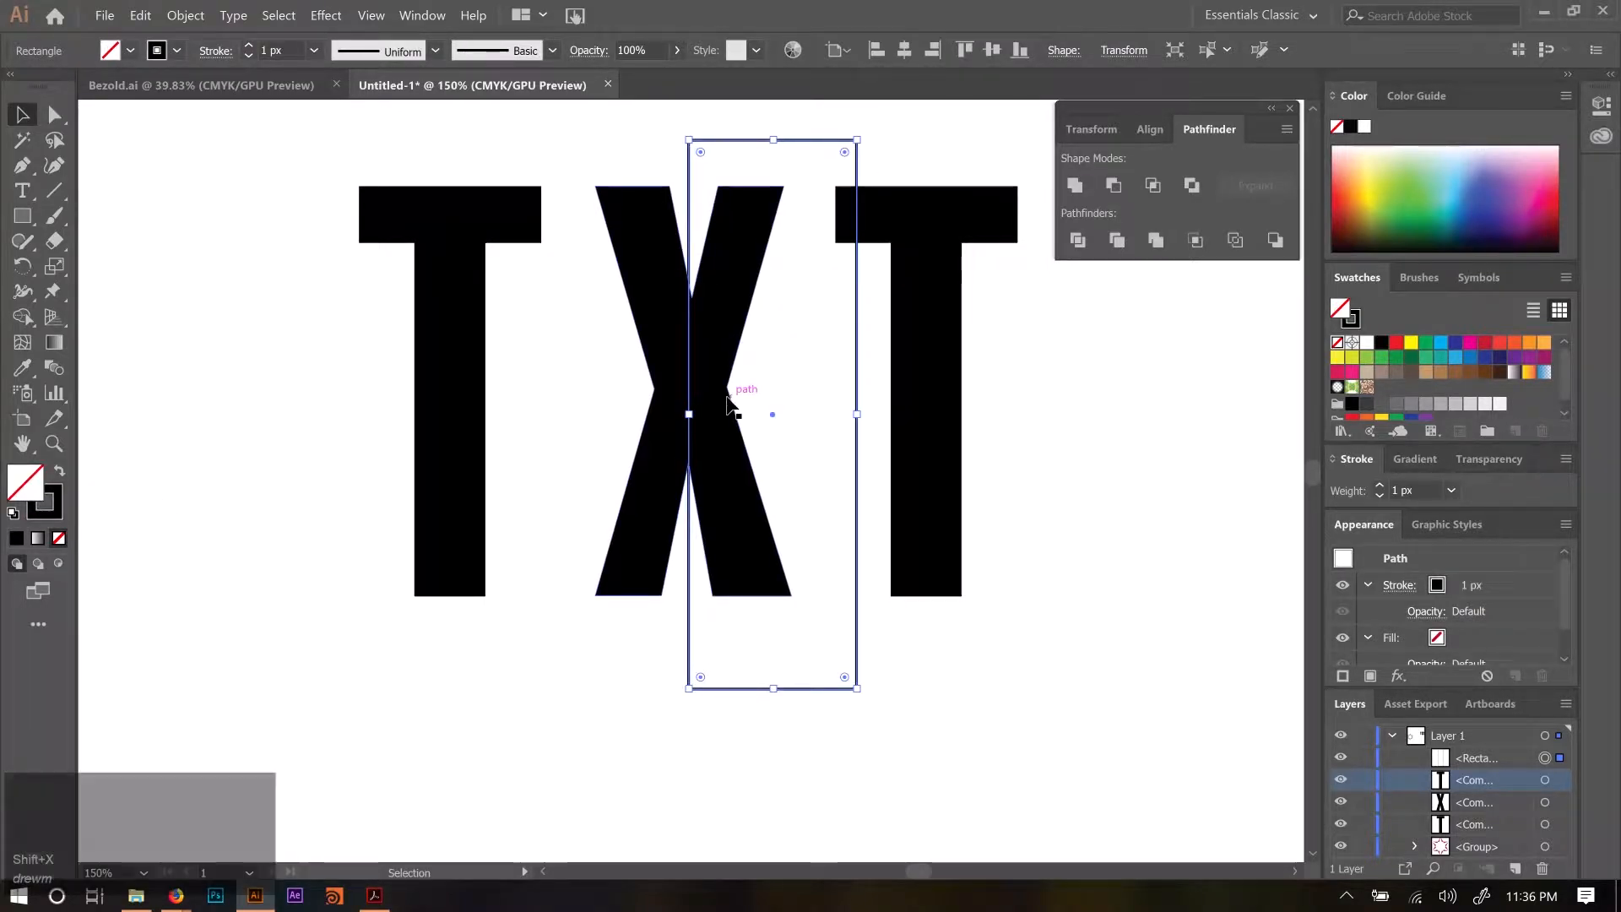
Align the rectangle's left edge with the inner point of the X's upper notch.
scroll(672, 418, down, 2)
scroll(672, 418, up, 5)
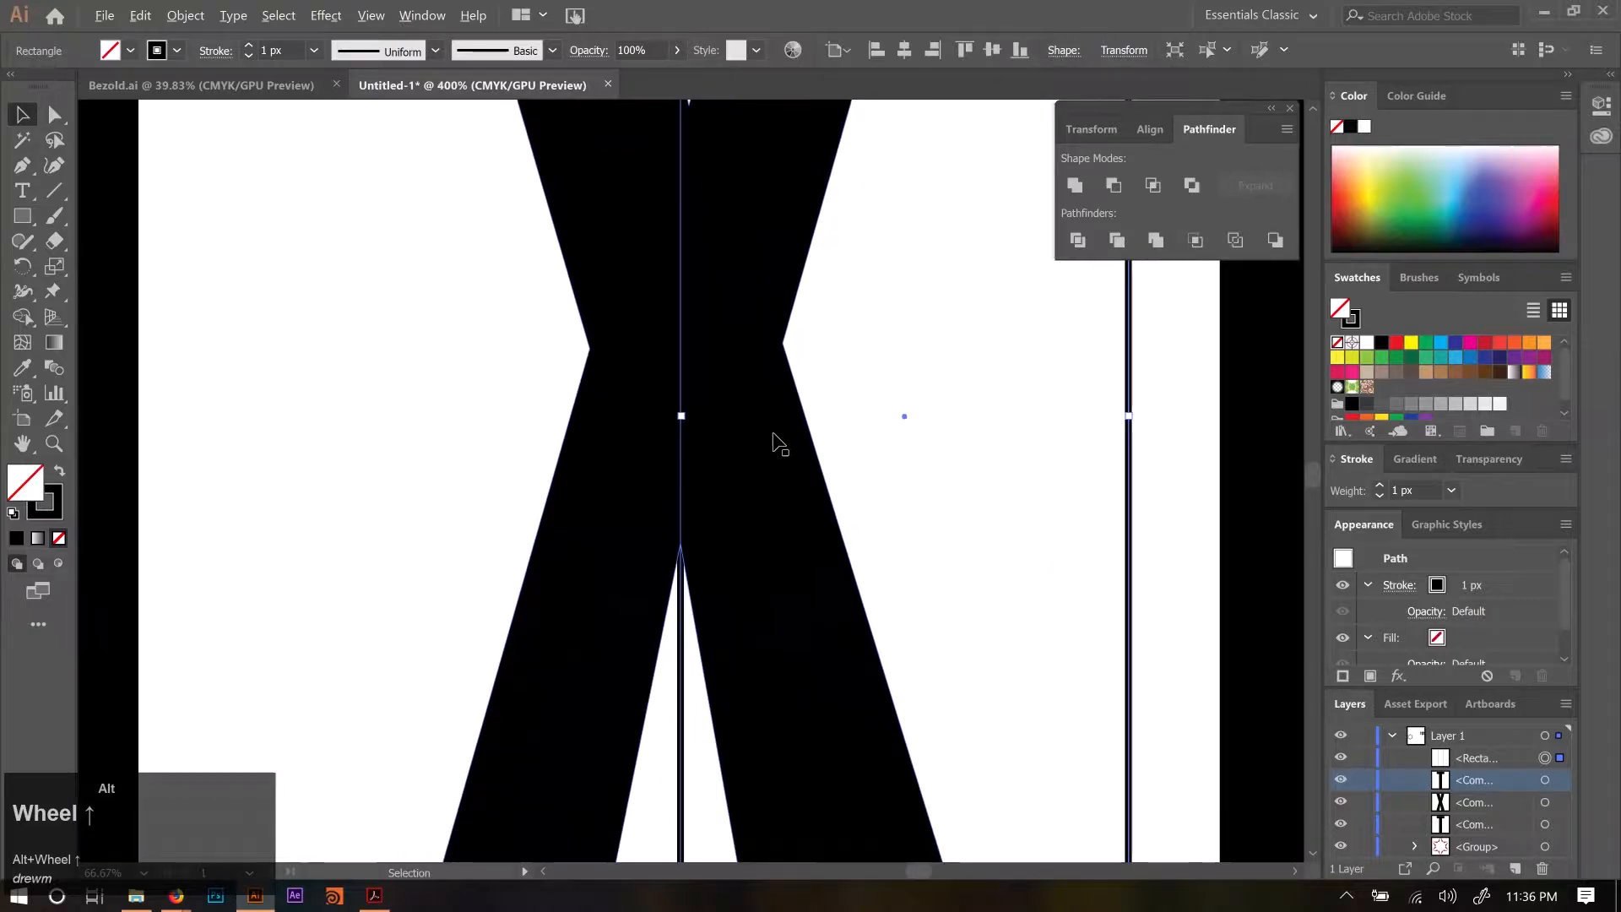
mouse_move(680, 415)
mouse_down()
mouse_move(716, 420)
mouse_move(679, 449)
mouse_move(676, 561)
mouse_move(685, 541)
mouse_up()
scroll(759, 348, up, 2)
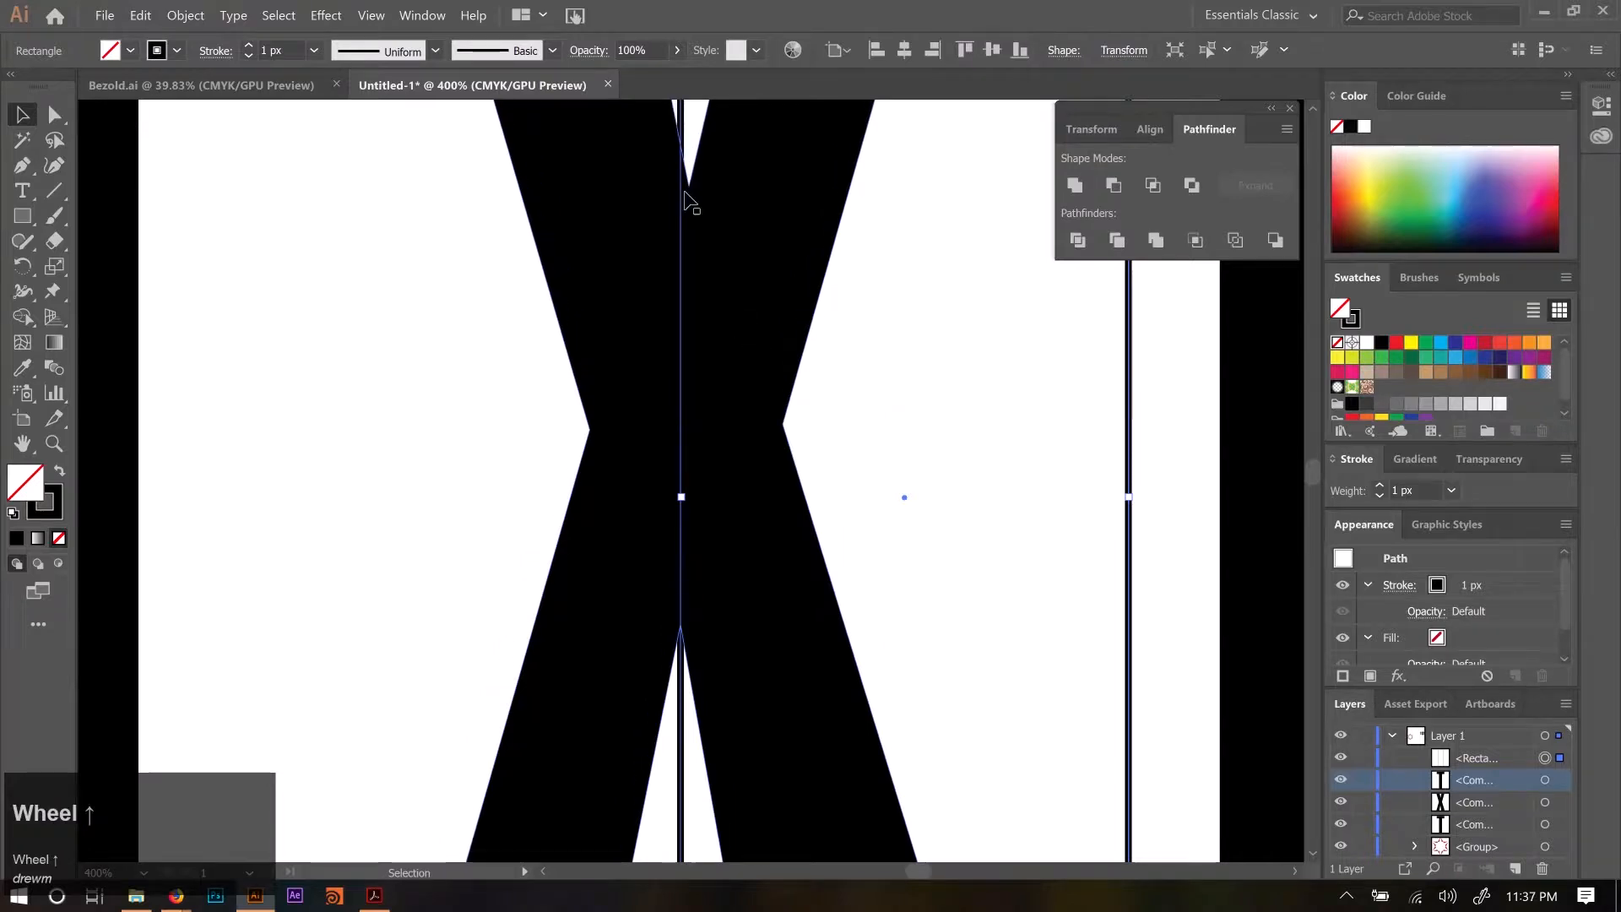
click(680, 496)
drag(681, 497, 690, 236)
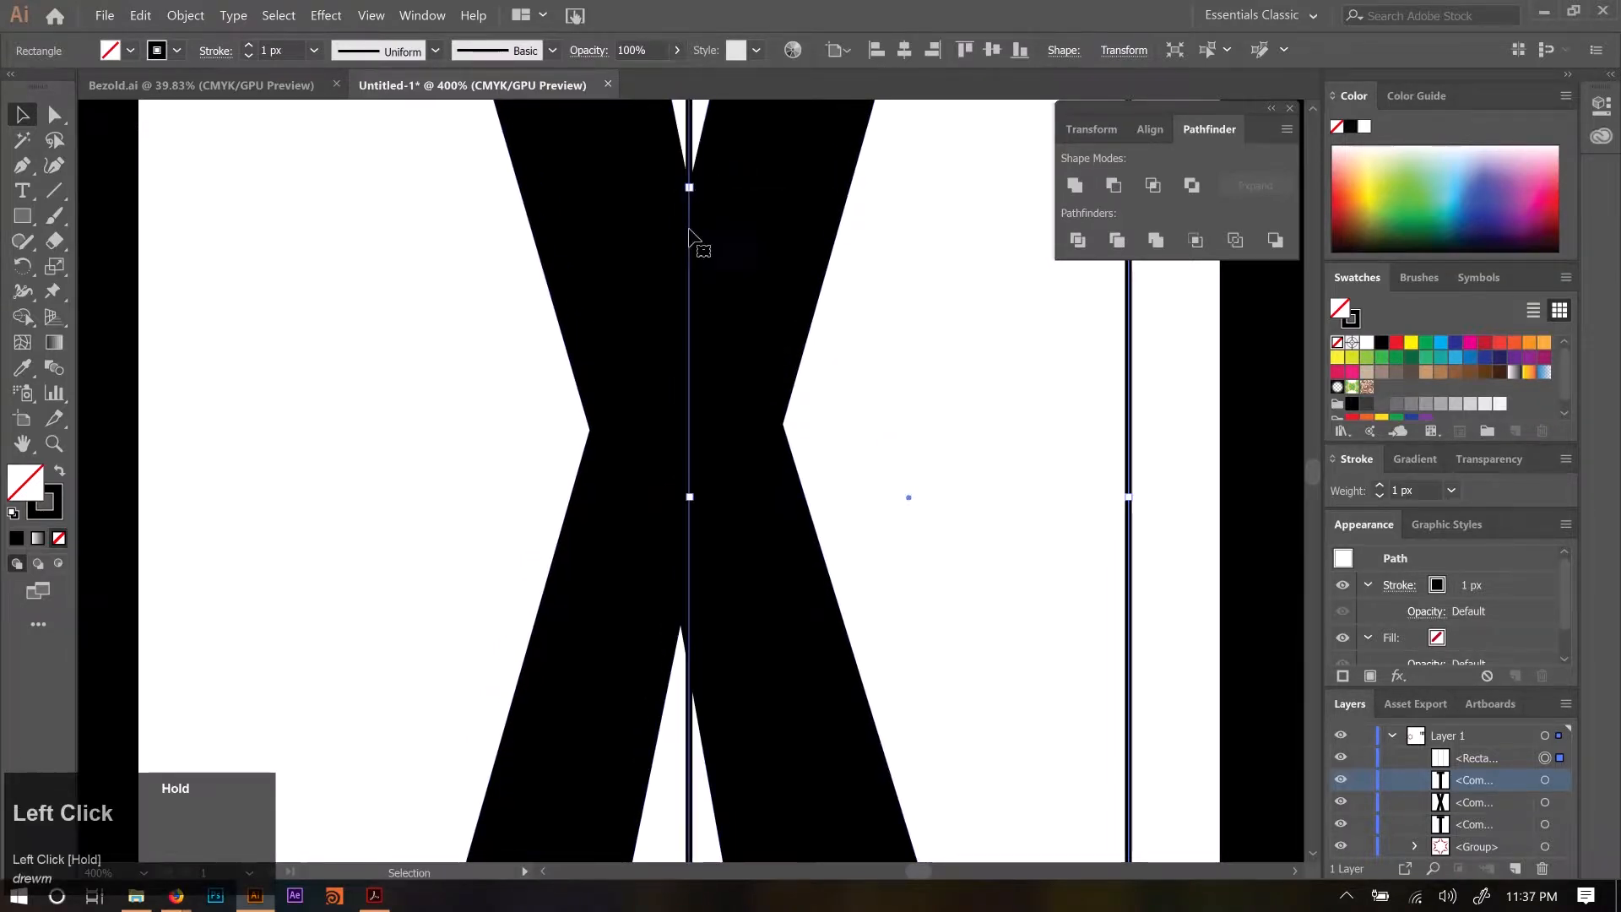
Cut away the right half of the X by subtracting the rectangle with Minus Front.
scroll(868, 375, up, 2)
scroll(752, 351, down, 3)
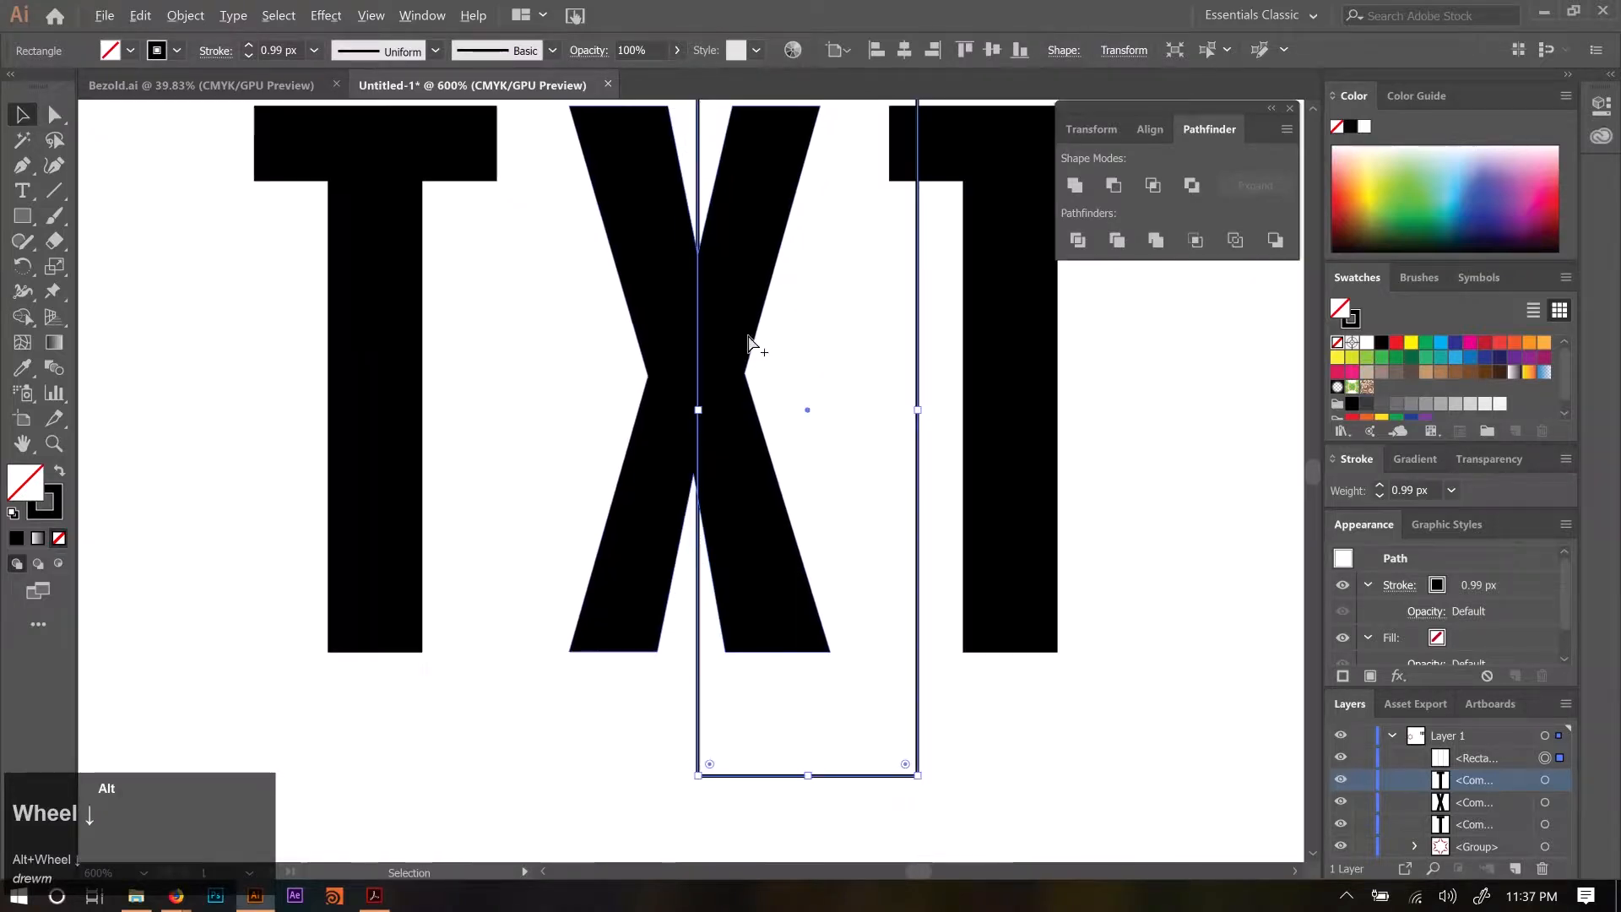
shift+click(732, 265)
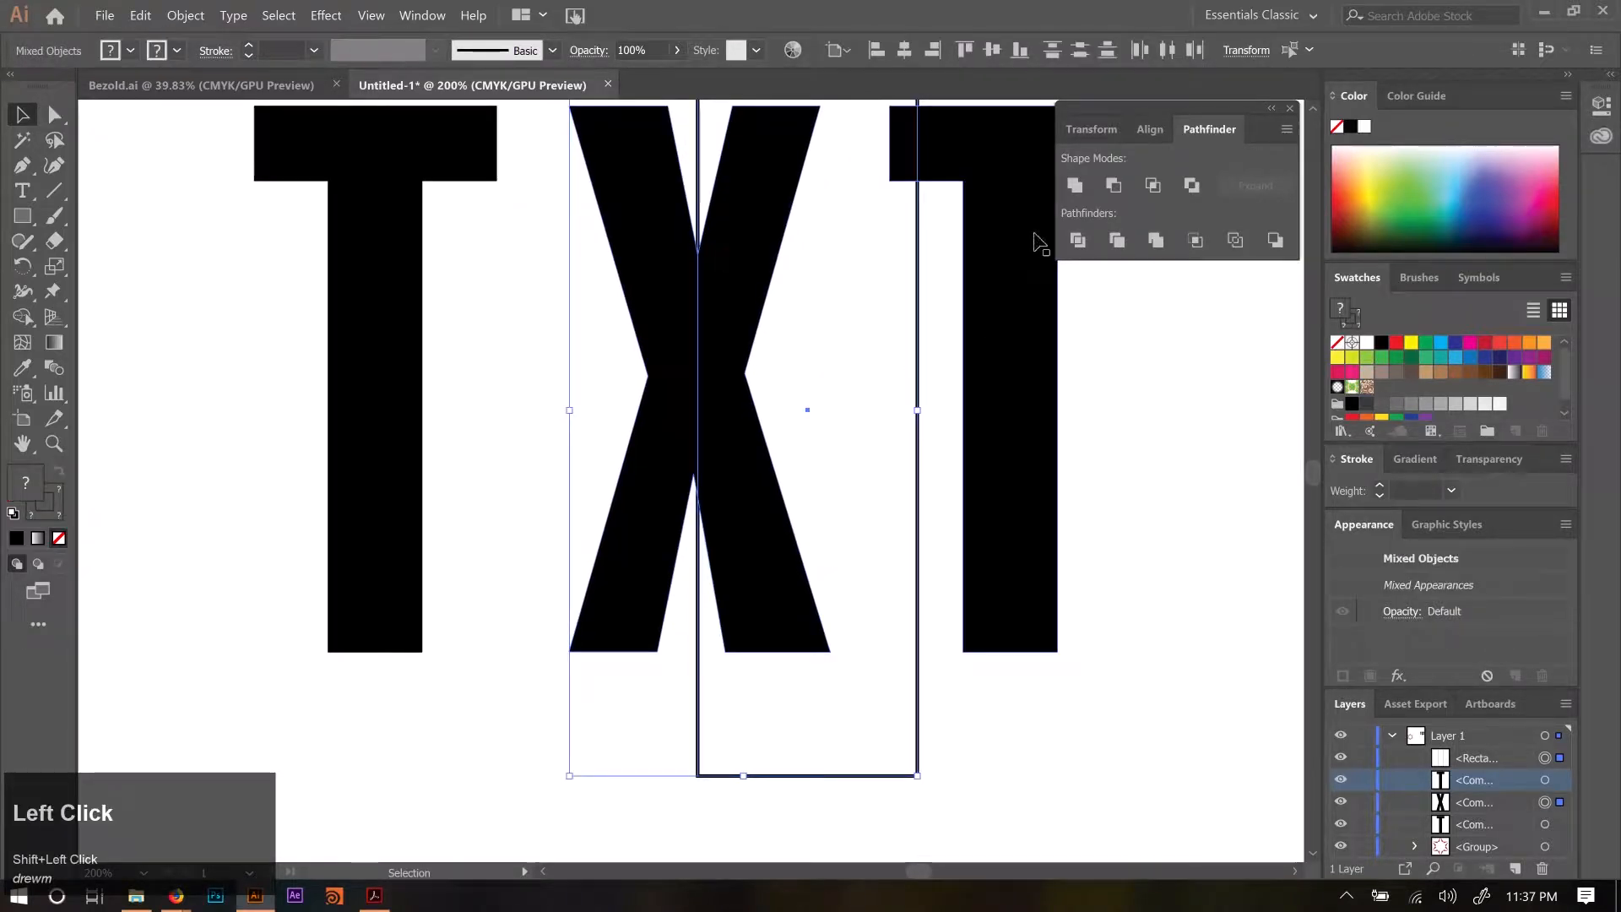
click(1113, 185)
click(760, 503)
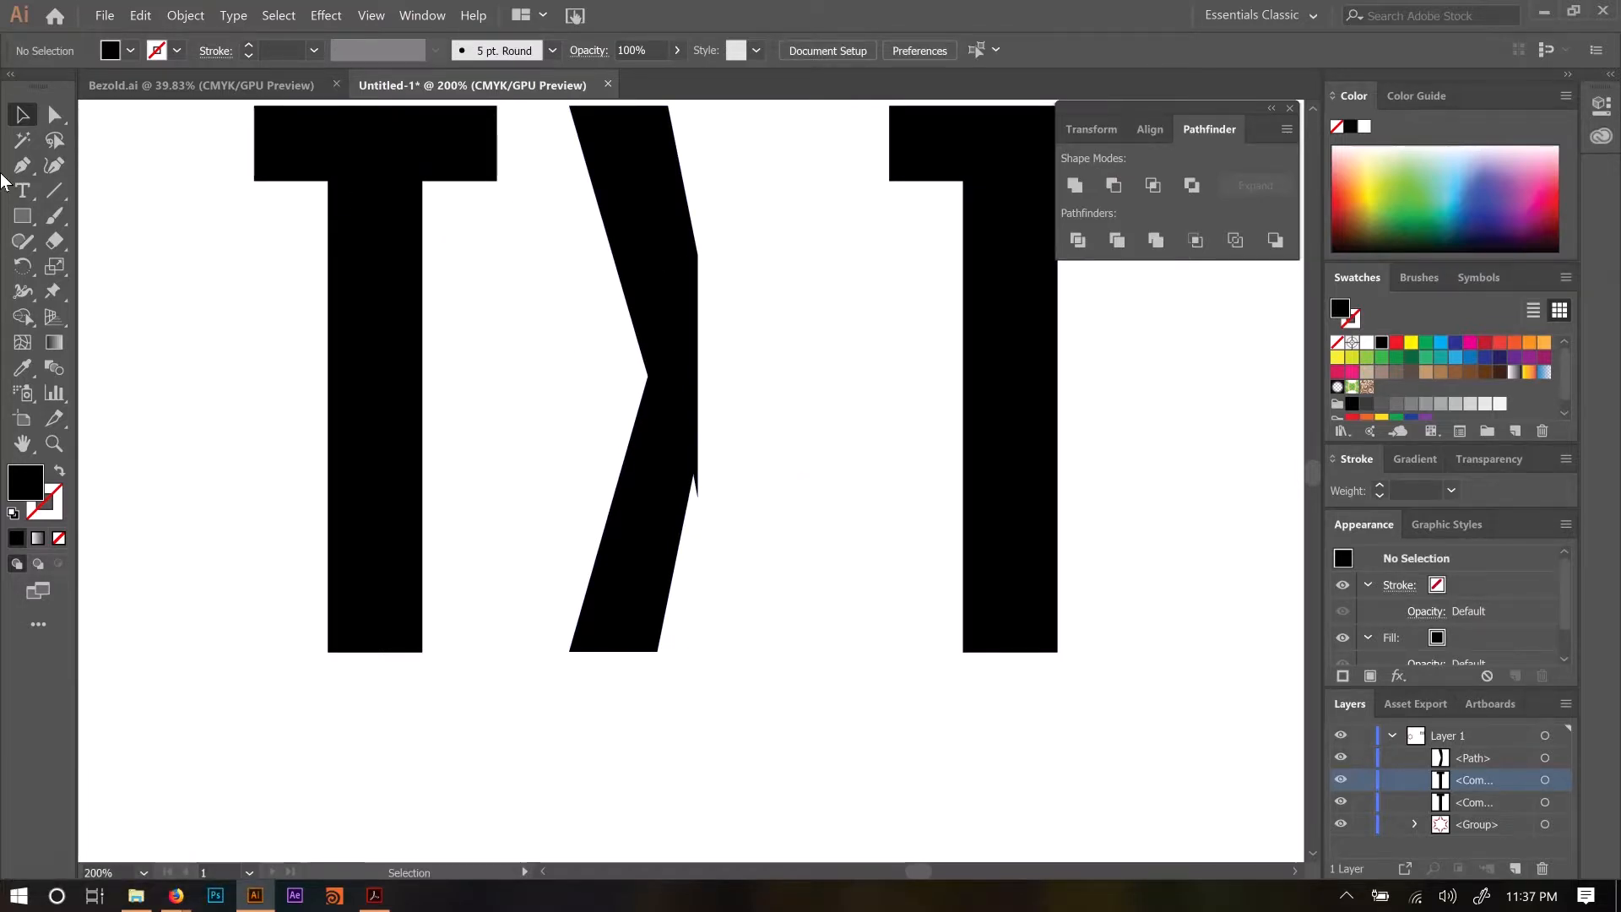
Draw a rectangle over the upper half of the remaining X piece and swap its fill and stroke.
click(22, 216)
drag(733, 311, 734, 574)
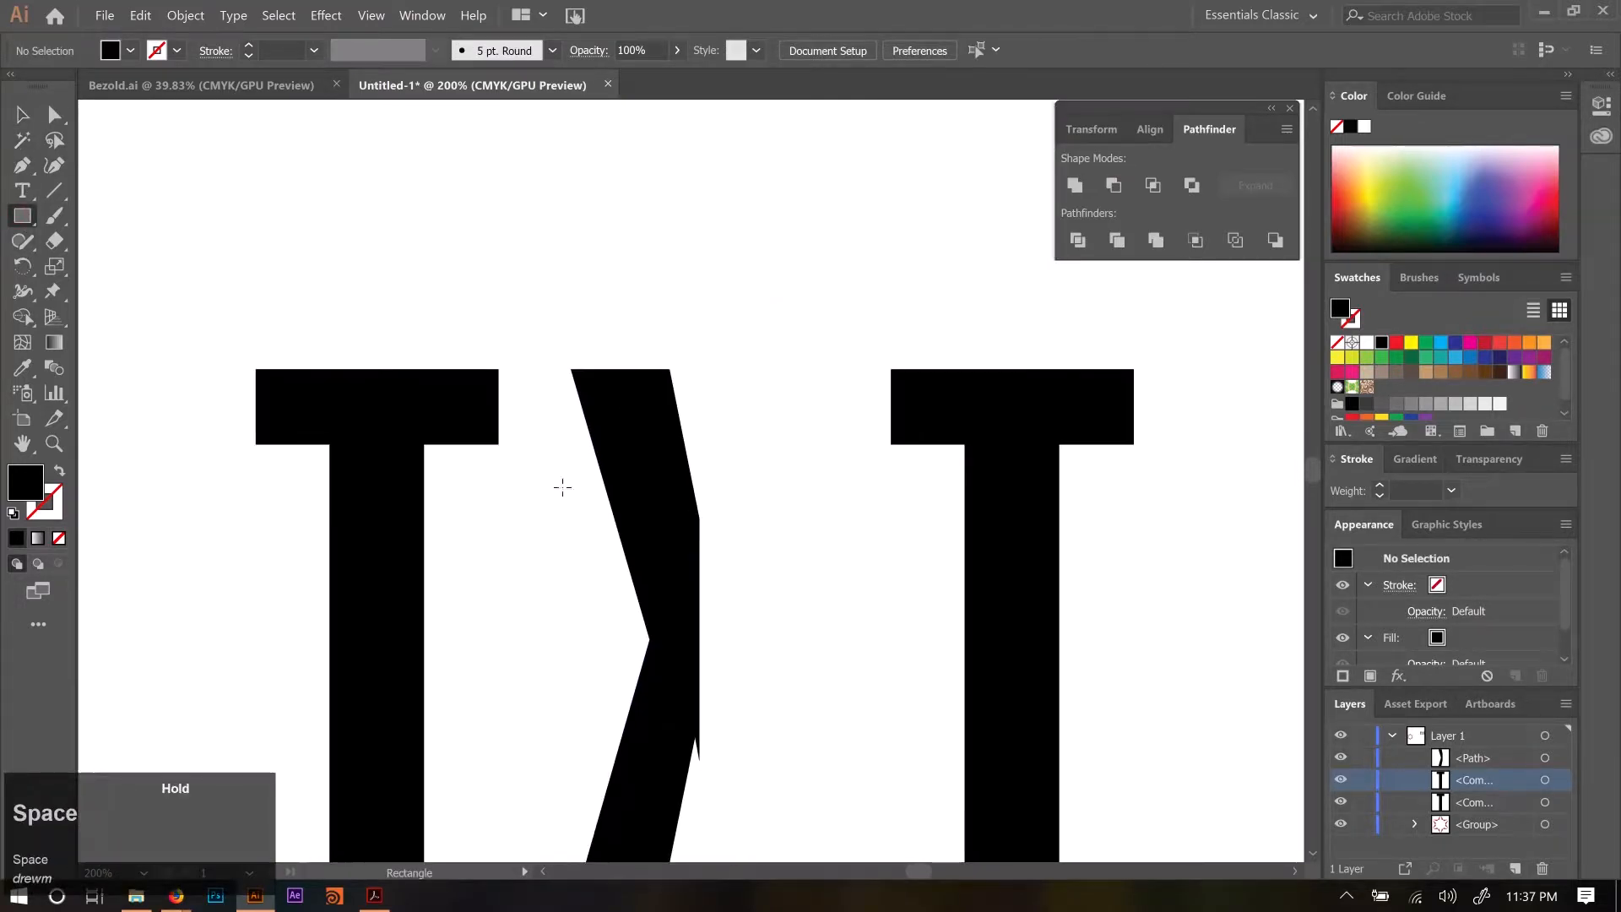
drag(549, 330, 772, 641)
key(v)
key(shift+x)
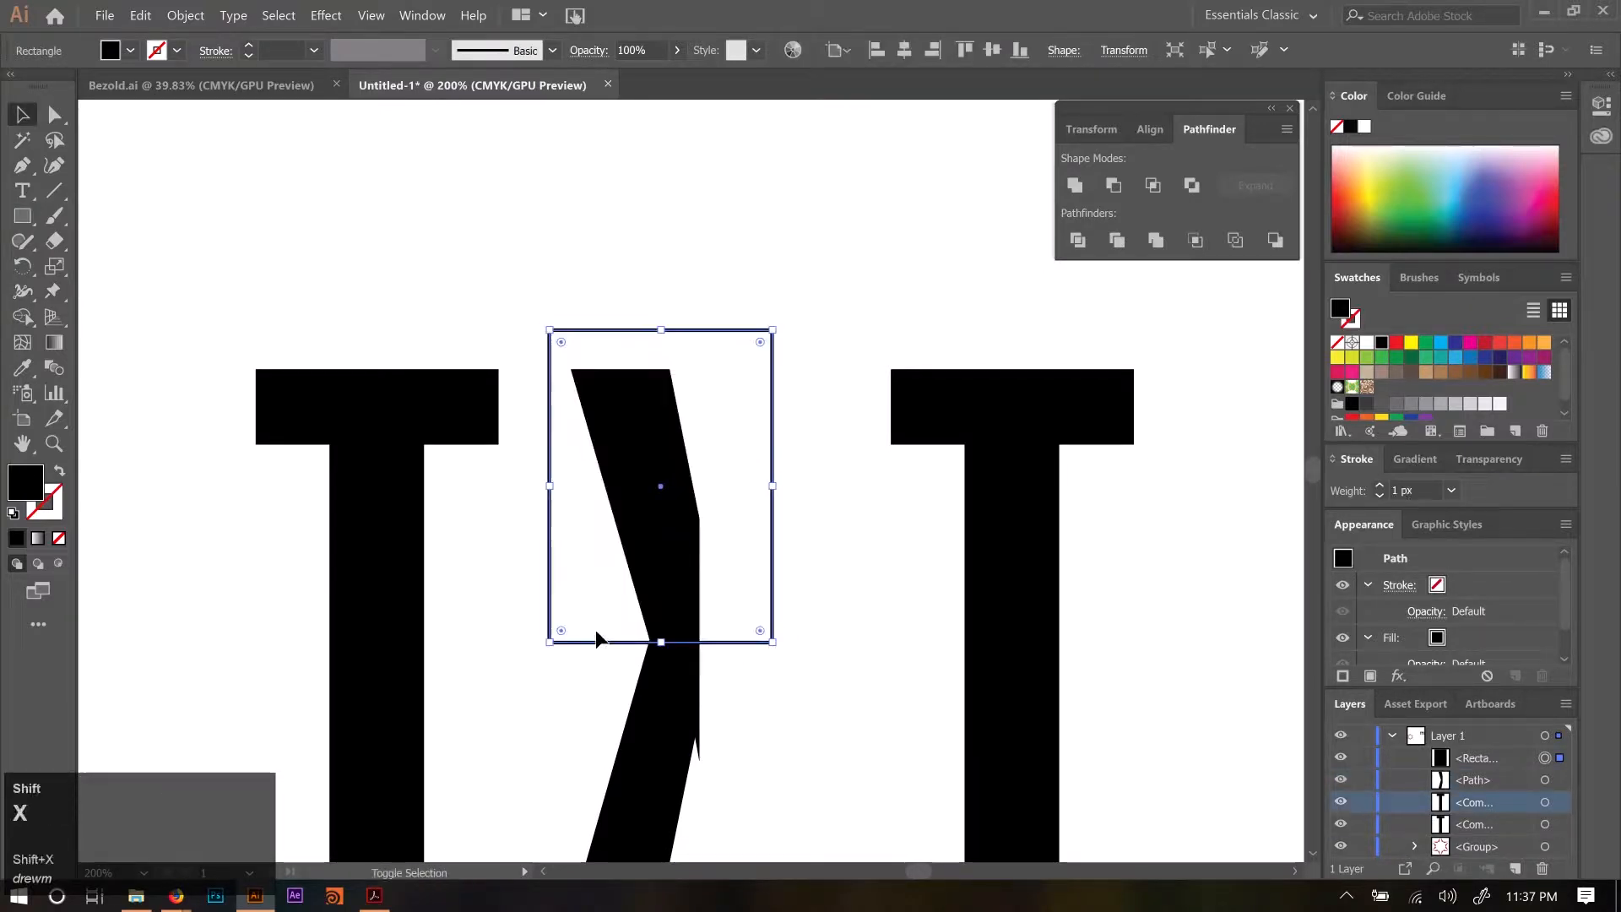
Fit the rectangle's lower edge to the X's side corner and subtract it from the X piece with Minus Front.
mouse_move(660, 642)
mouse_down()
mouse_move(661, 601)
mouse_move(660, 639)
mouse_up()
shift+click(660, 569)
click(1114, 185)
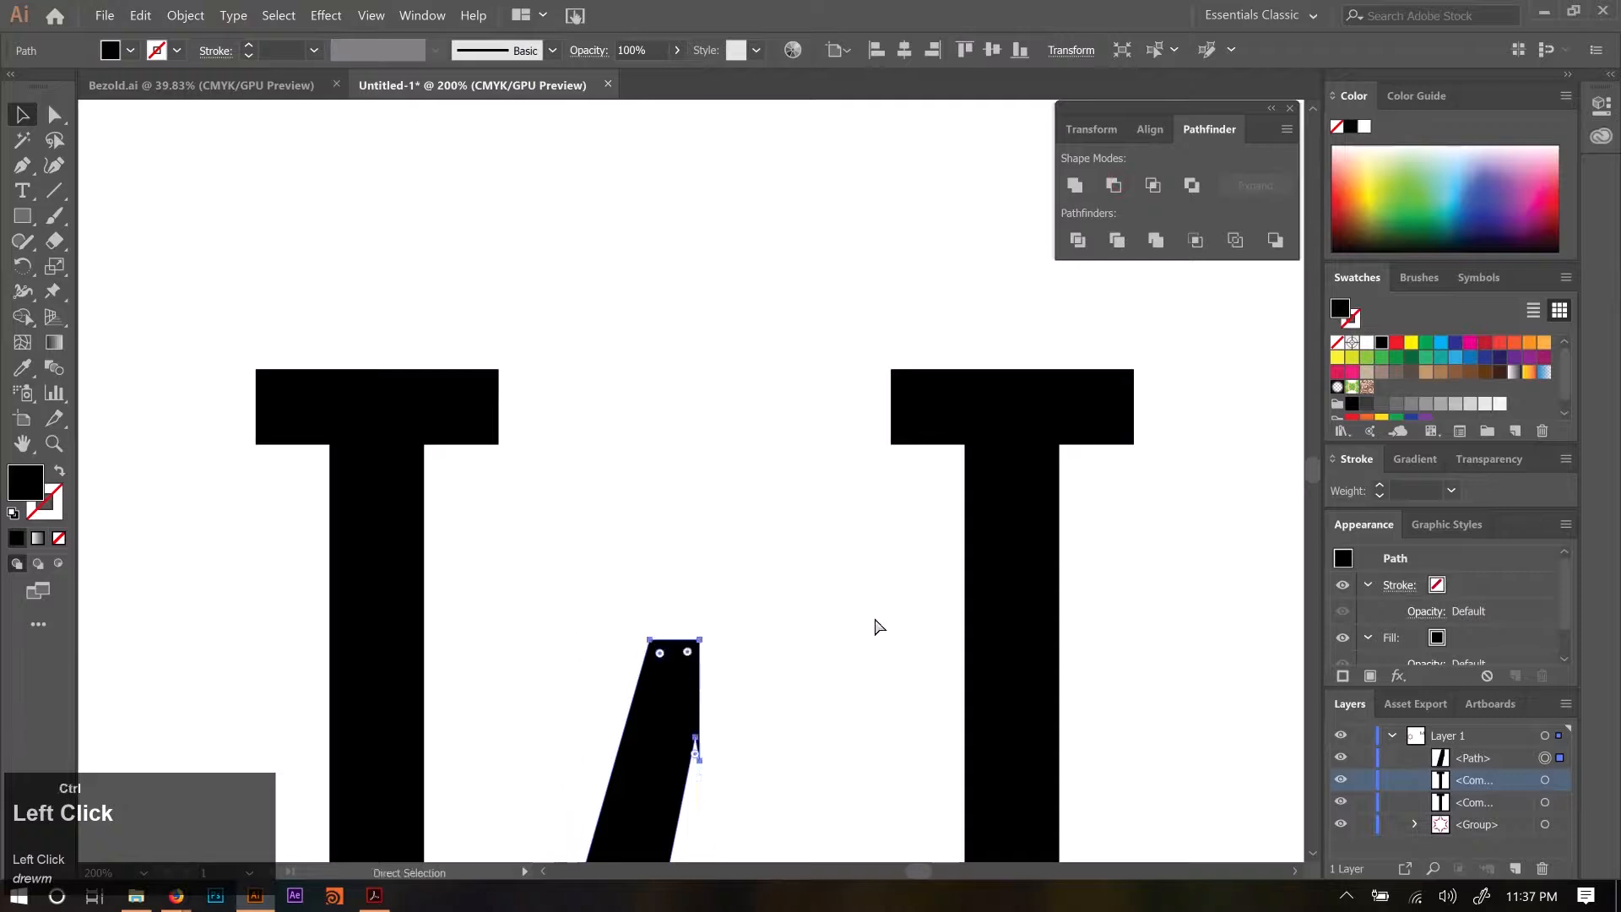
Undo the last subtraction and move the rectangle over the X piece's lower half, its upper edge on the side corner.
key(ctrl+z)
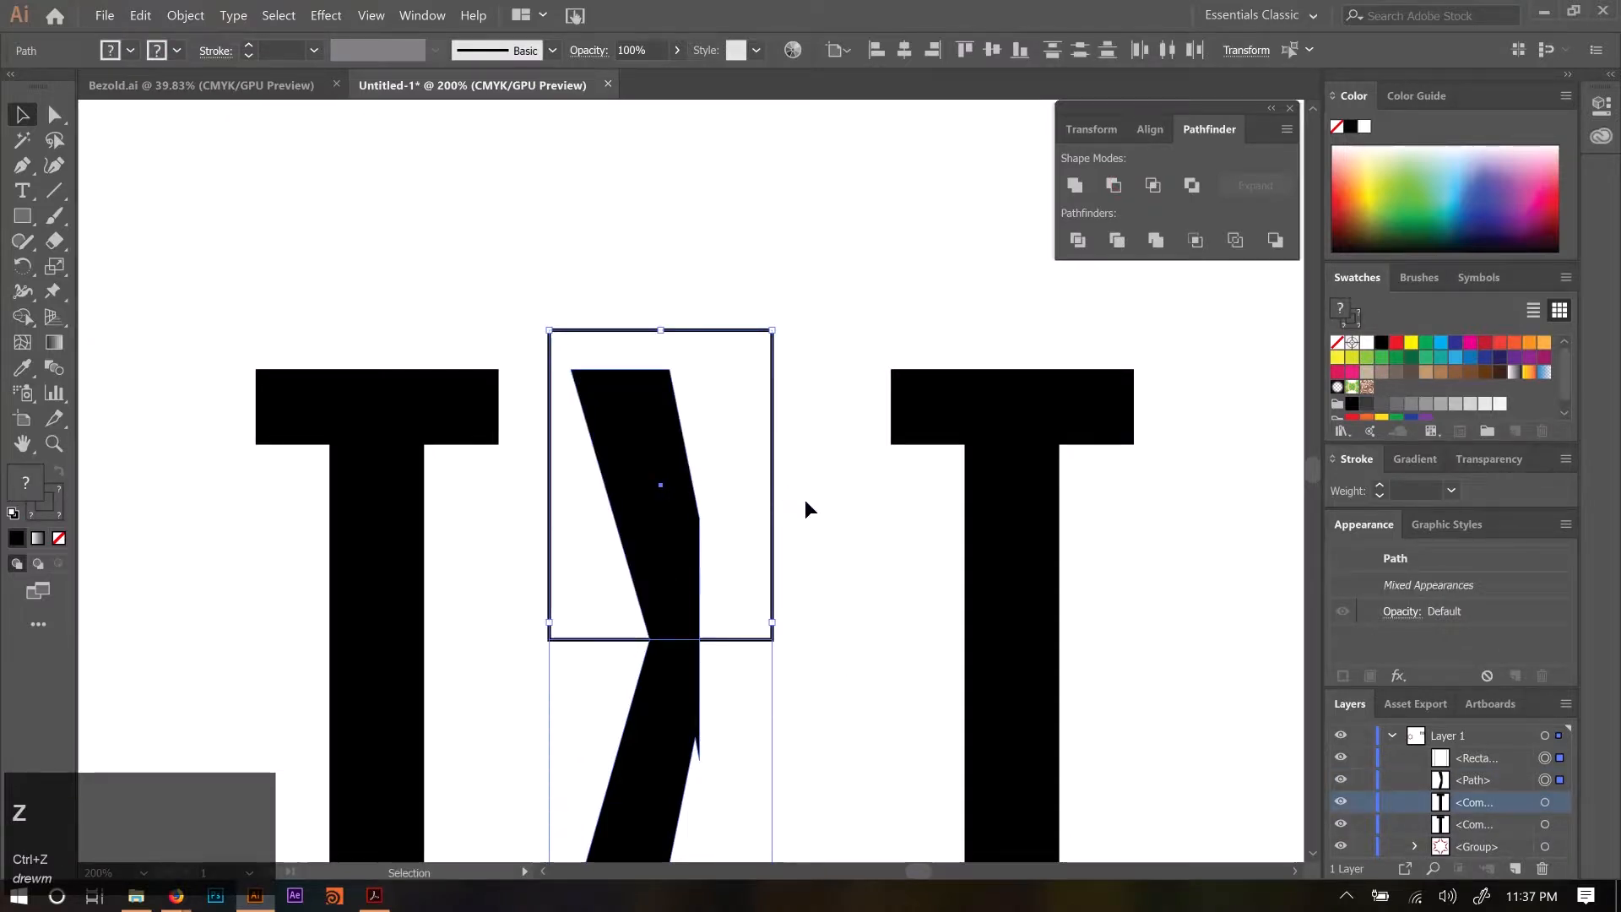
click(794, 511)
key(space)
drag(793, 637, 799, 523)
mouse_move(684, 296)
mouse_down()
mouse_move(659, 296)
mouse_move(785, 351)
mouse_move(738, 238)
mouse_move(713, 301)
mouse_move(695, 294)
mouse_up()
scroll(658, 296, up, 2)
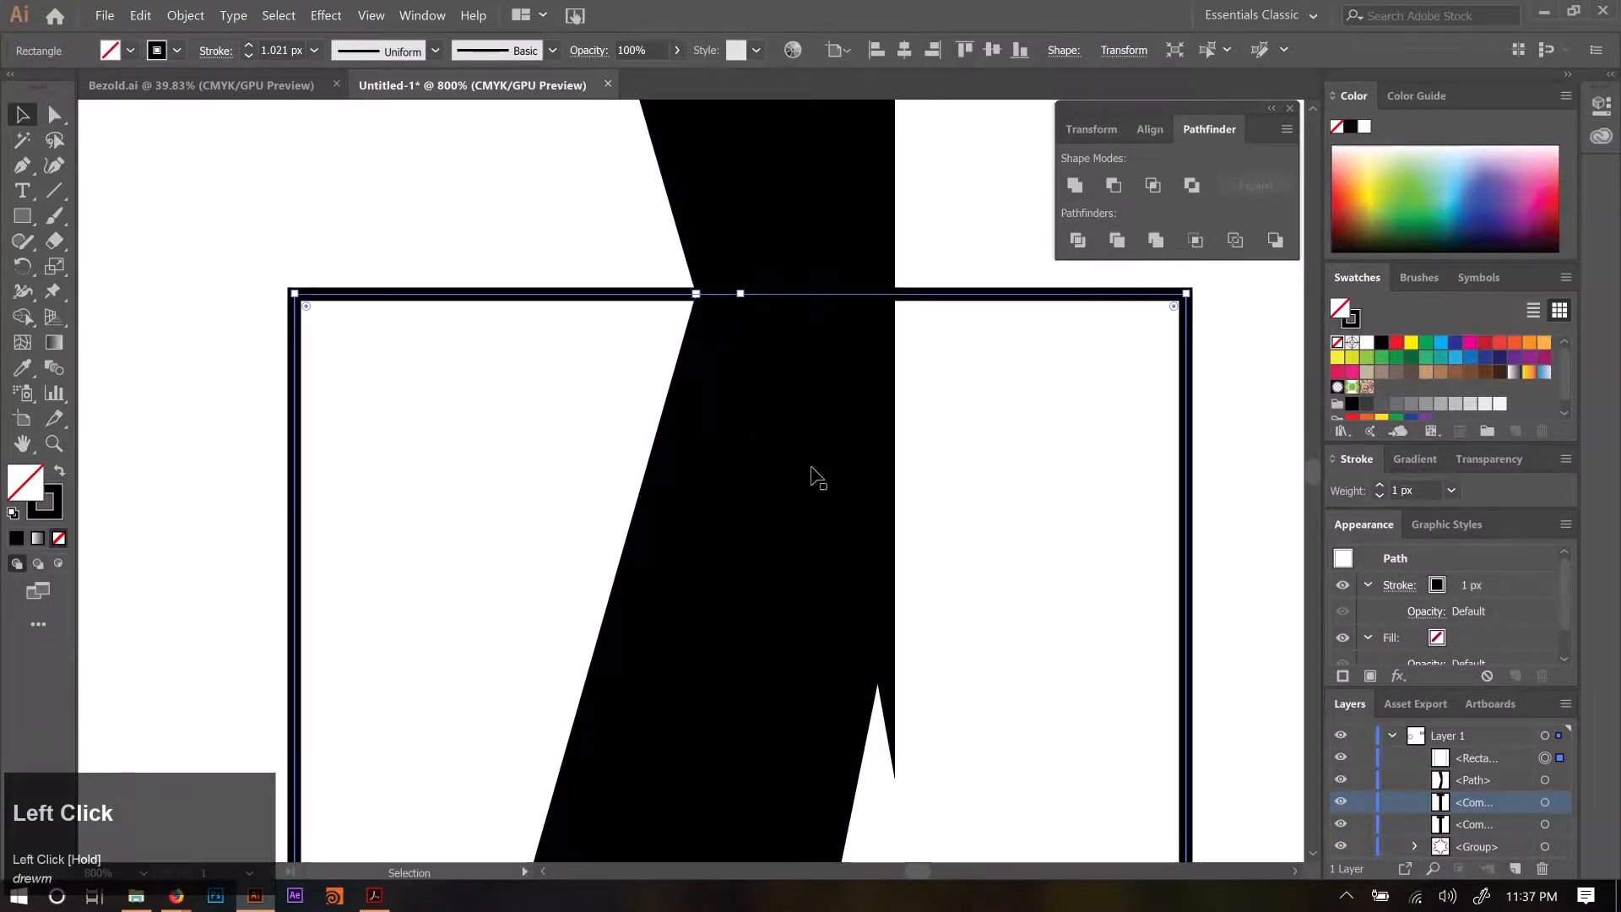
scroll(767, 434, down, 3)
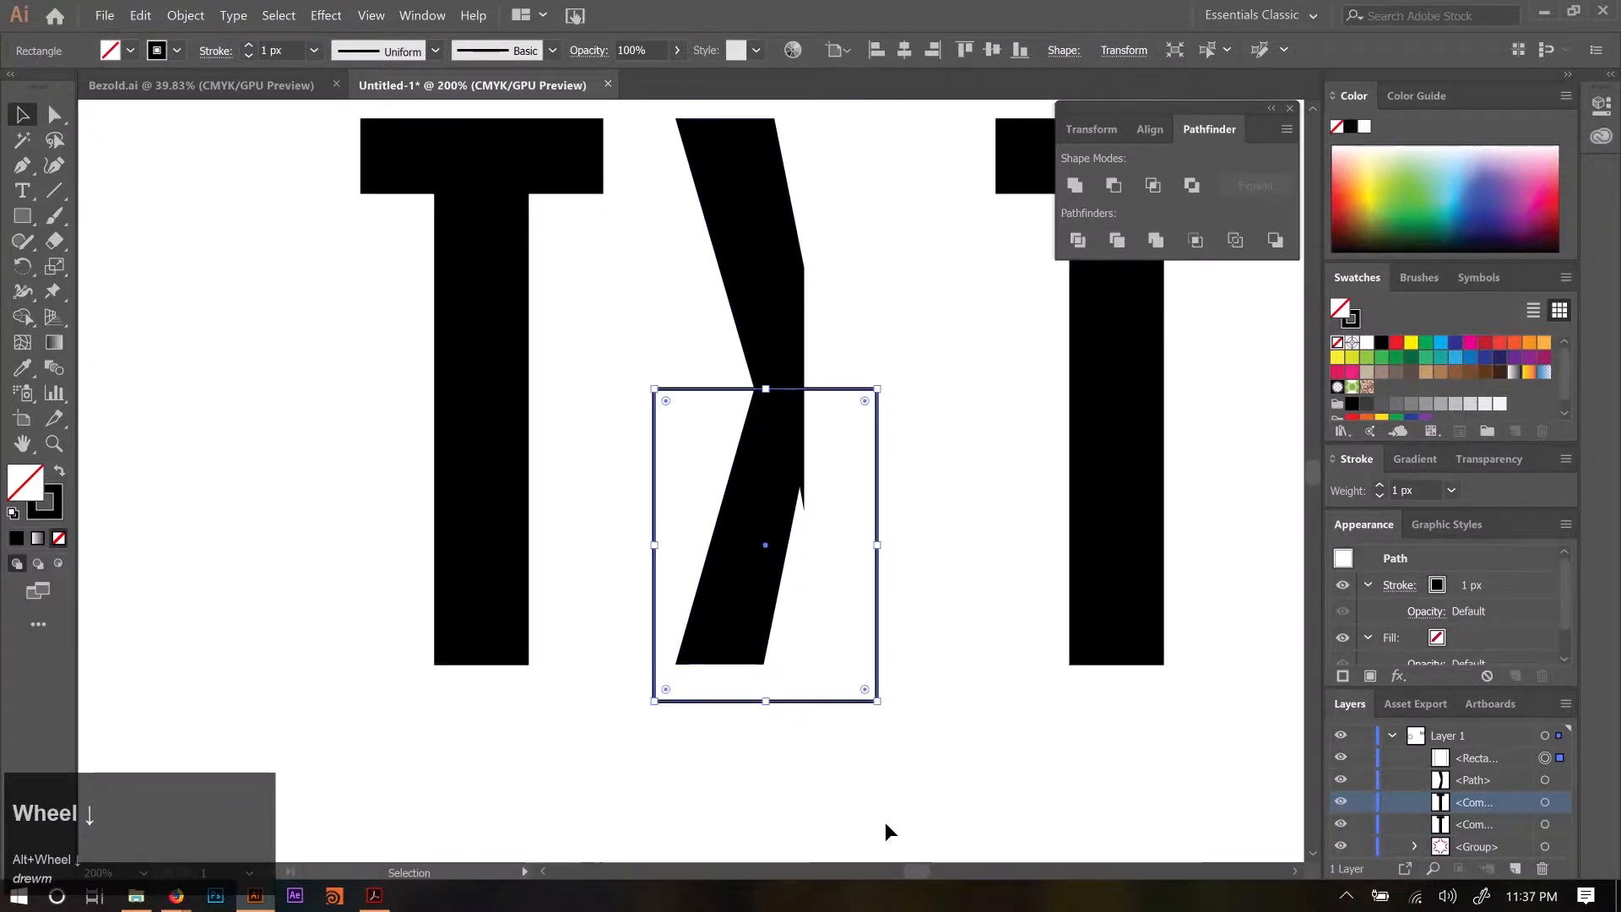
Cut away the lower half of the X piece by subtracting the rectangle with Minus Front.
drag(888, 831, 695, 507)
click(1114, 185)
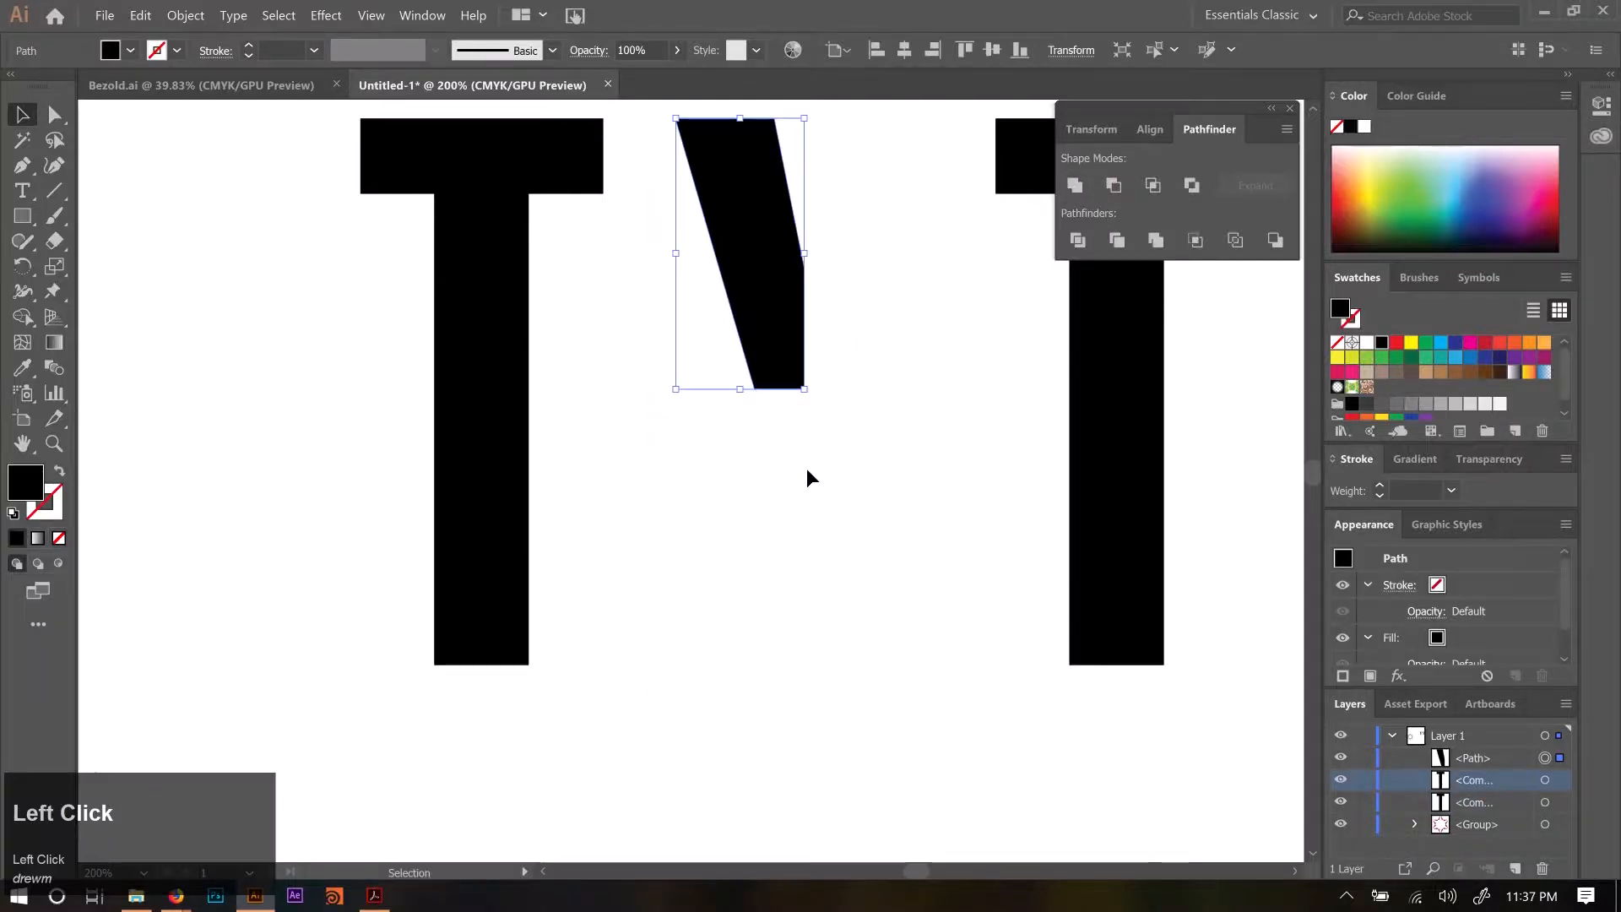
click(898, 513)
Create a copy of the remaining X piece reflected across the vertical axis, with the preview on.
key(space)
drag(820, 391, 660, 618)
click(568, 386)
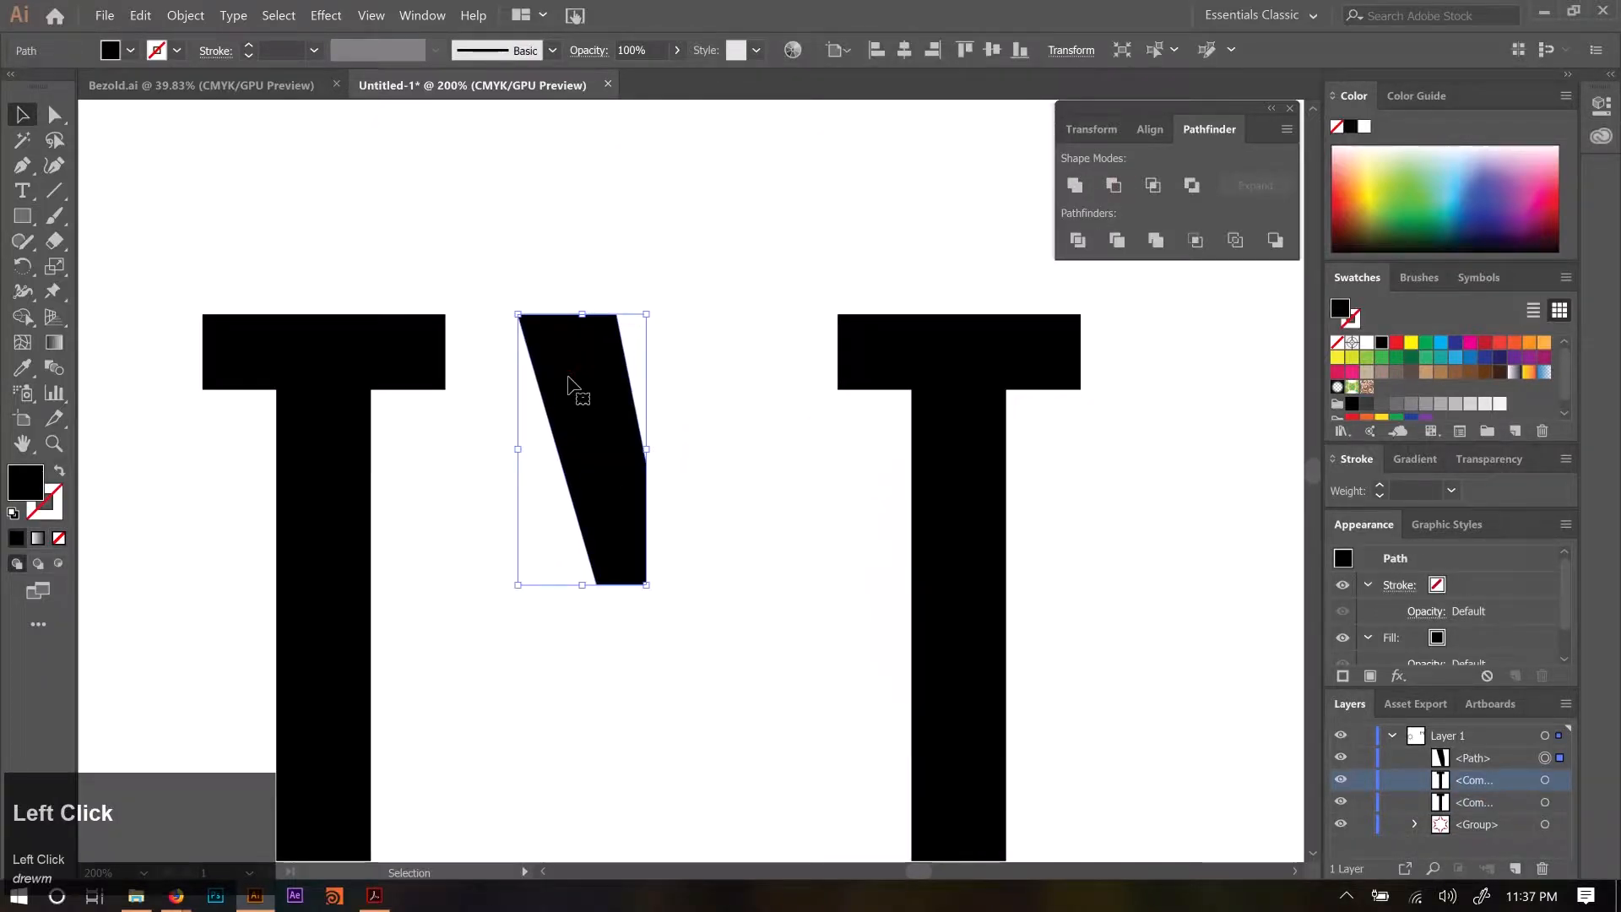
right_click(569, 380)
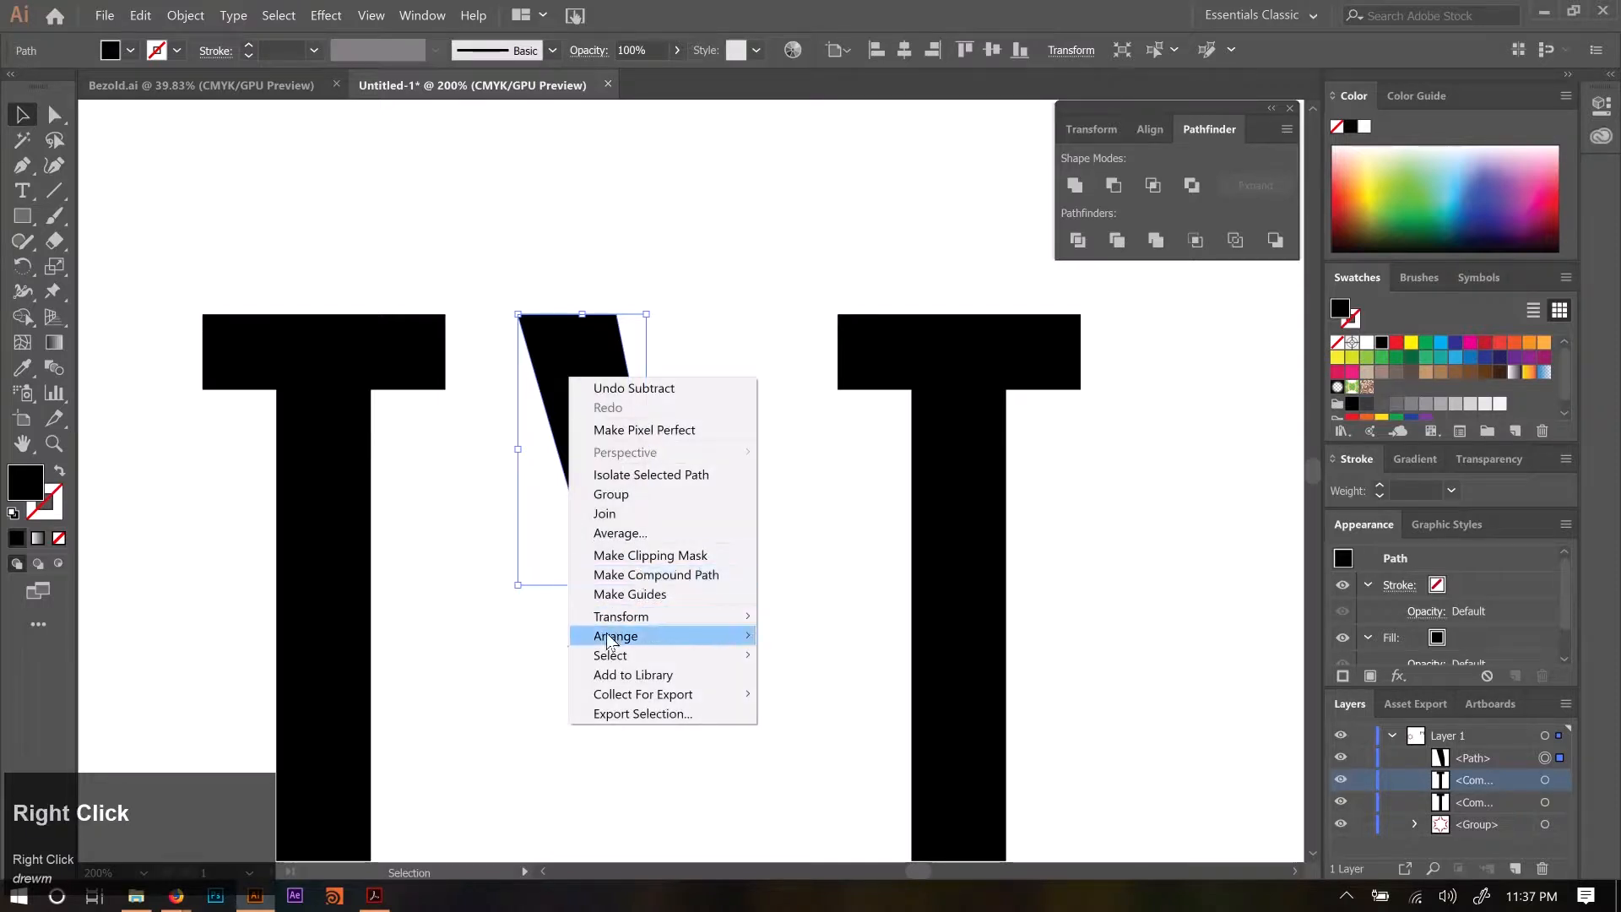
mouse_move(615, 622)
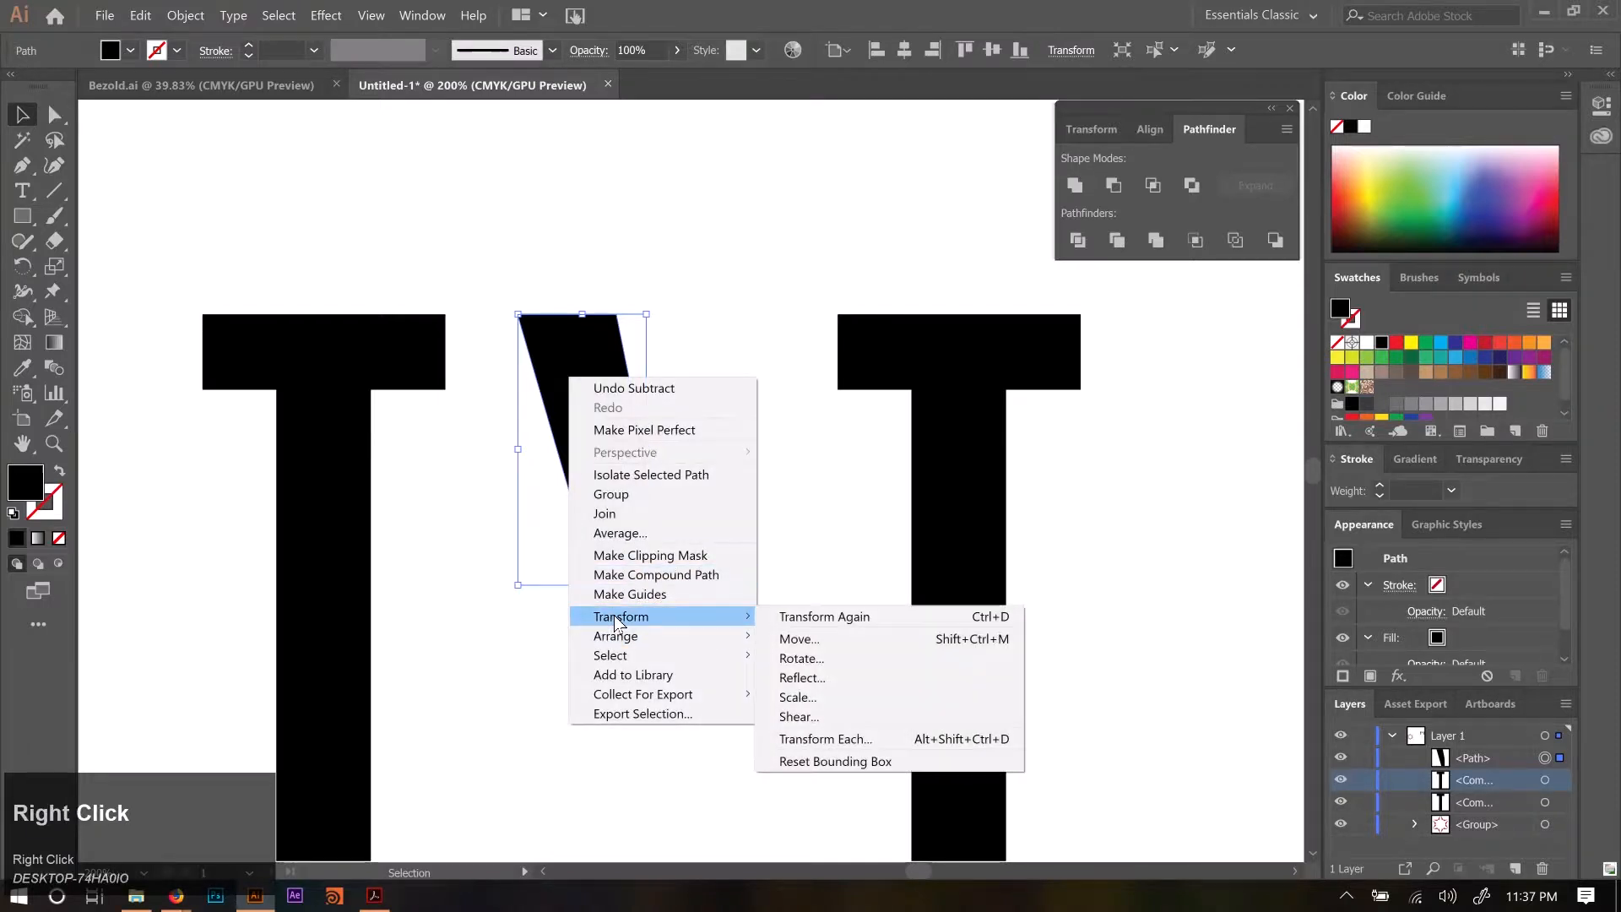
click(835, 675)
click(969, 456)
click(969, 459)
click(970, 456)
click(971, 455)
click(971, 454)
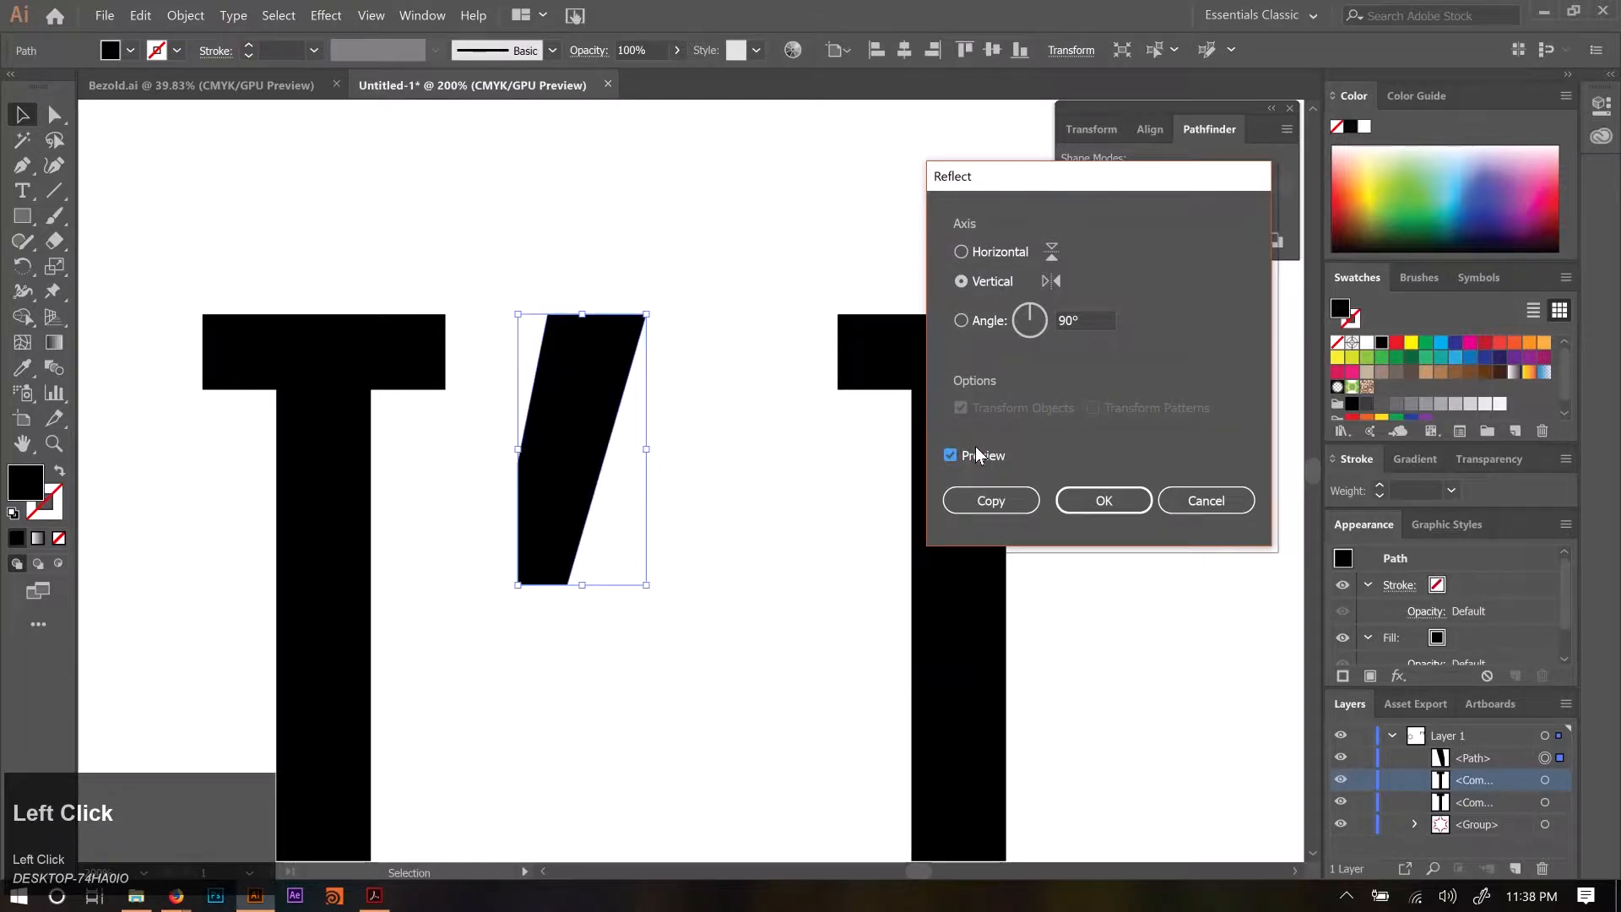
click(979, 500)
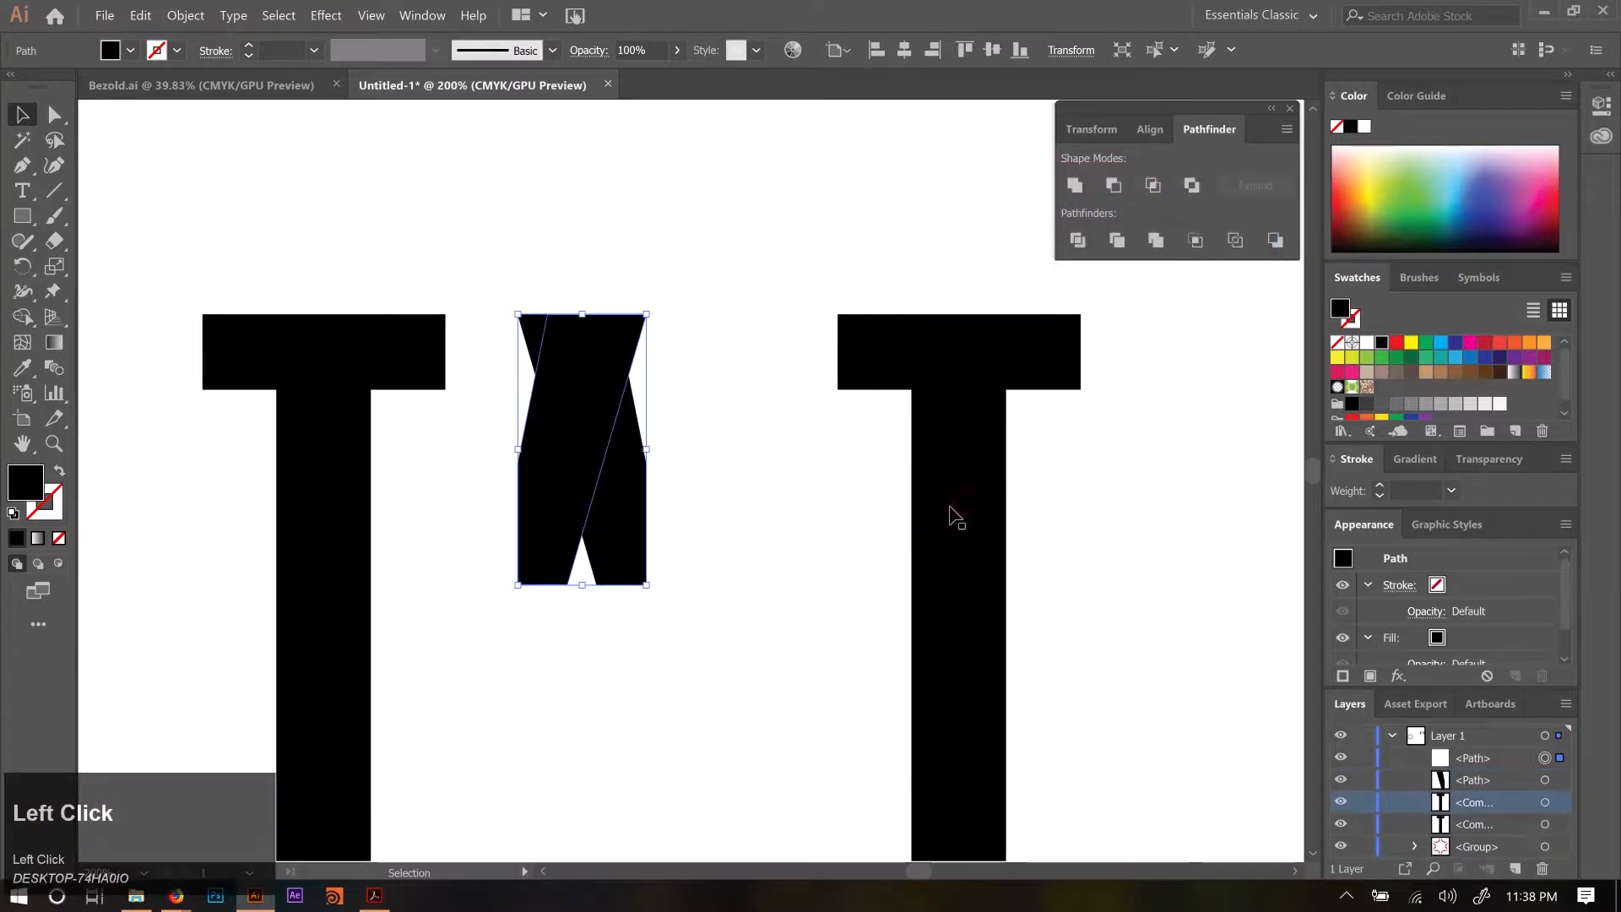
Place the mirrored copy against the original piece's straight inner edge and unite both into one V-shaped path.
click(677, 588)
drag(532, 539, 656, 539)
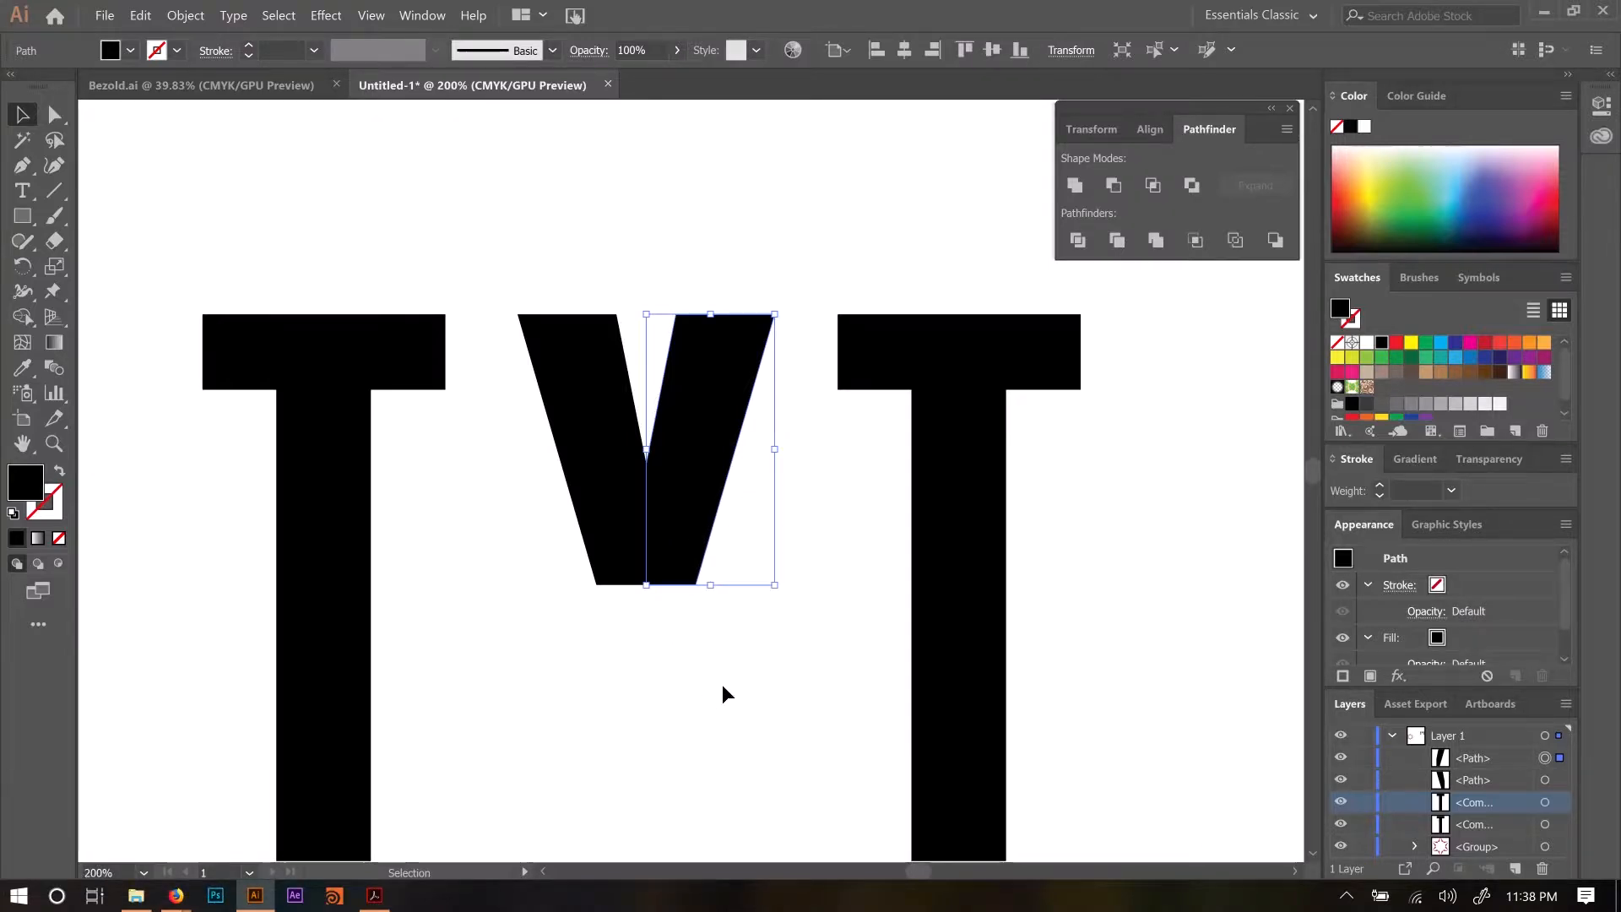
click(671, 601)
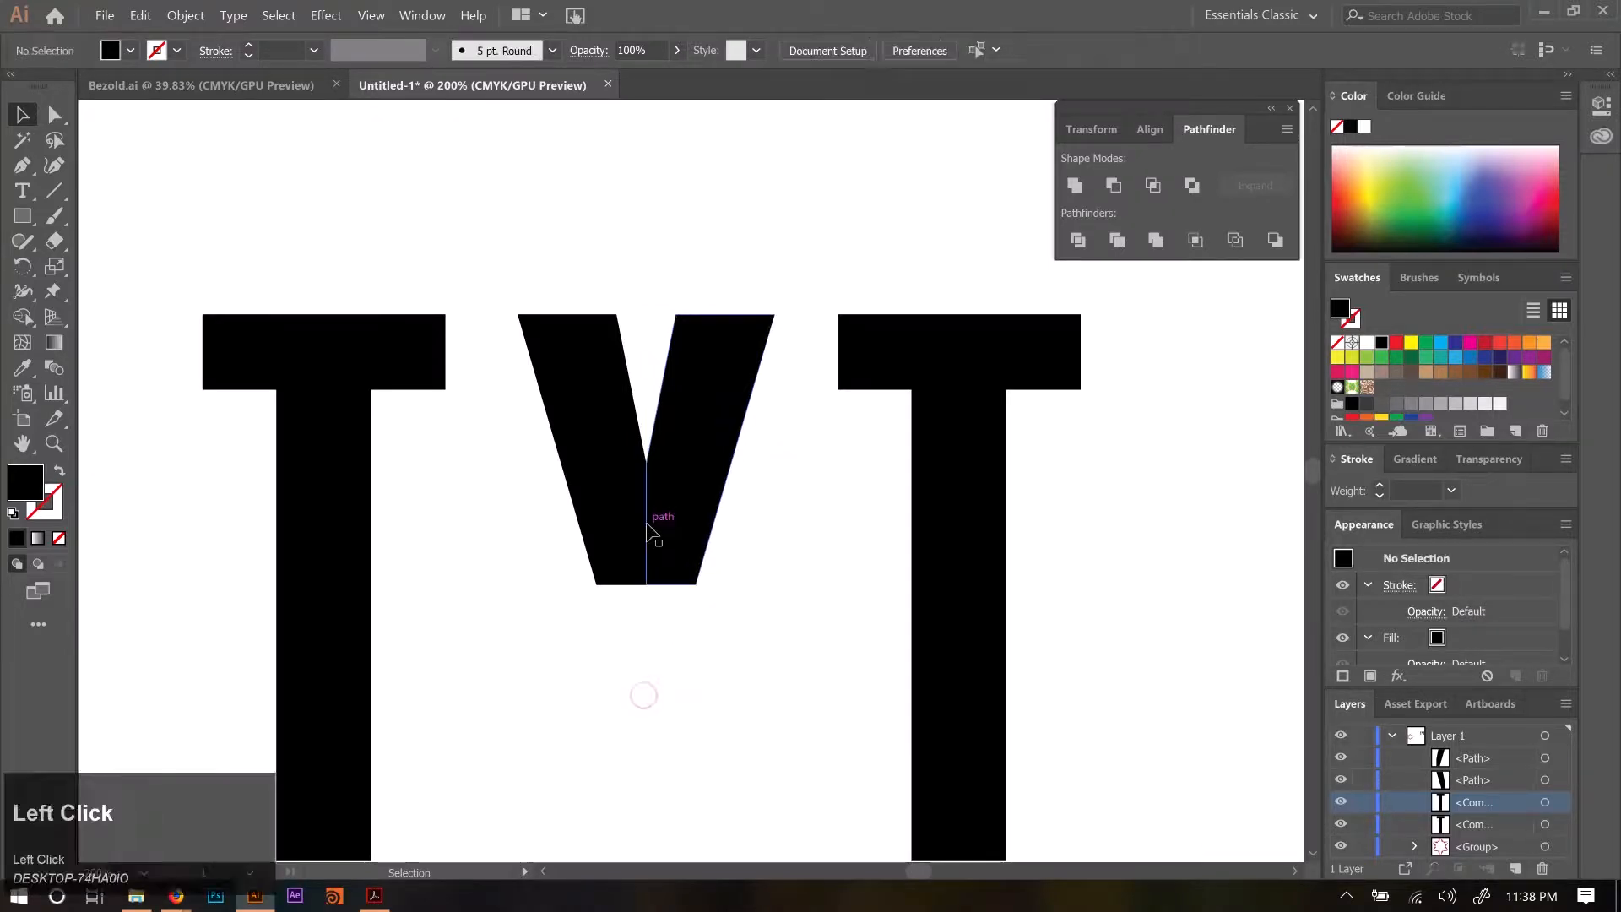
click(368, 16)
click(445, 569)
drag(702, 671, 537, 363)
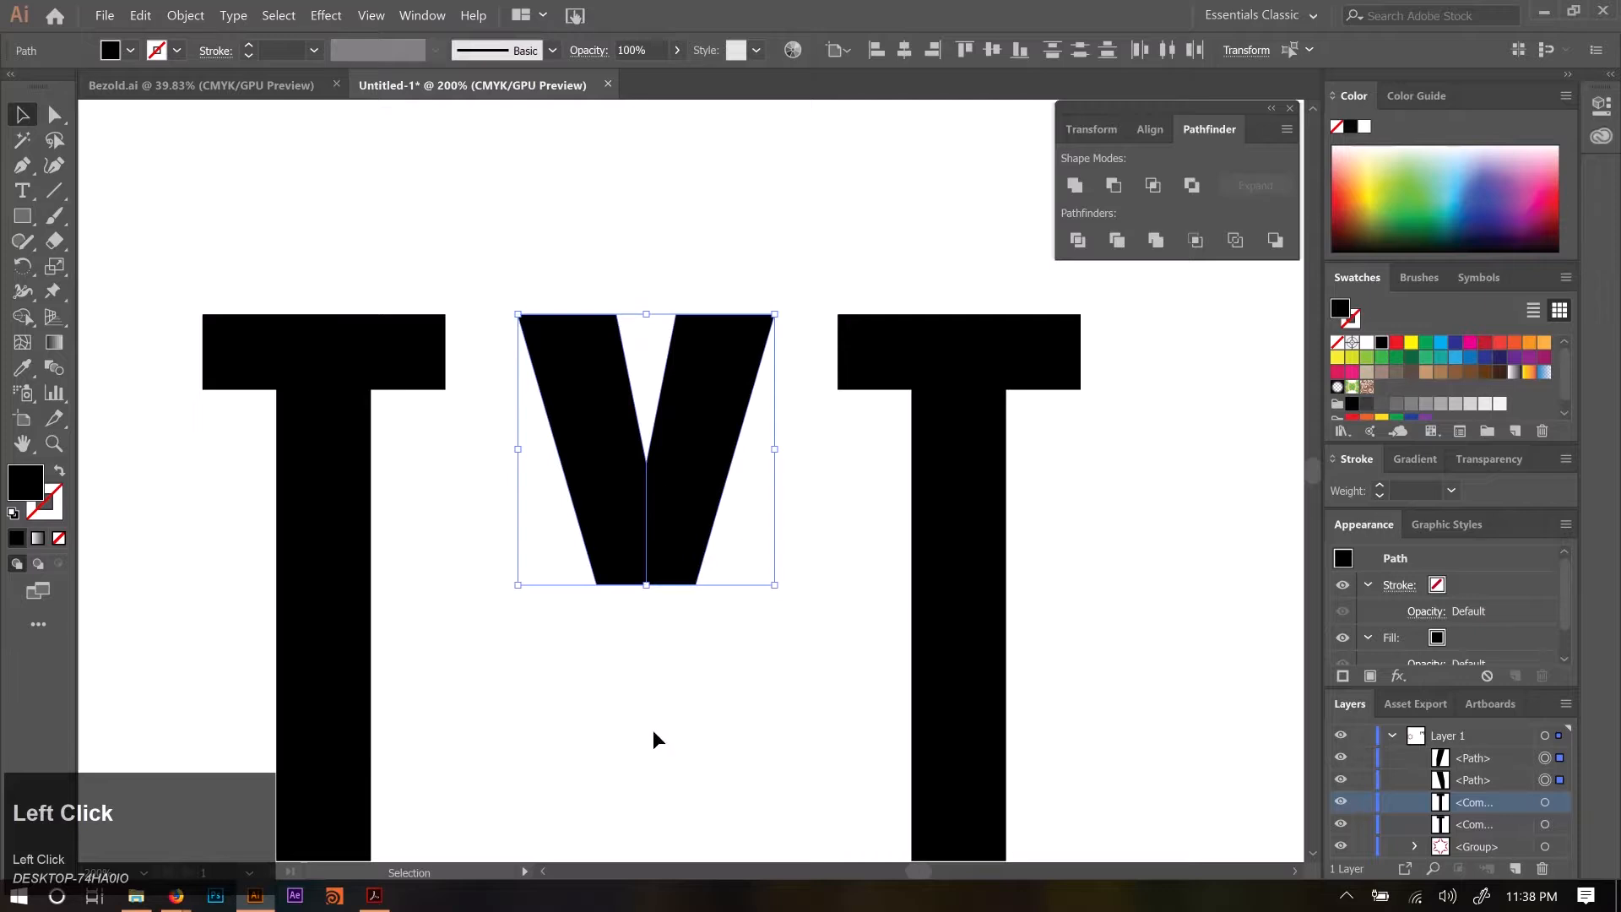
click(1074, 185)
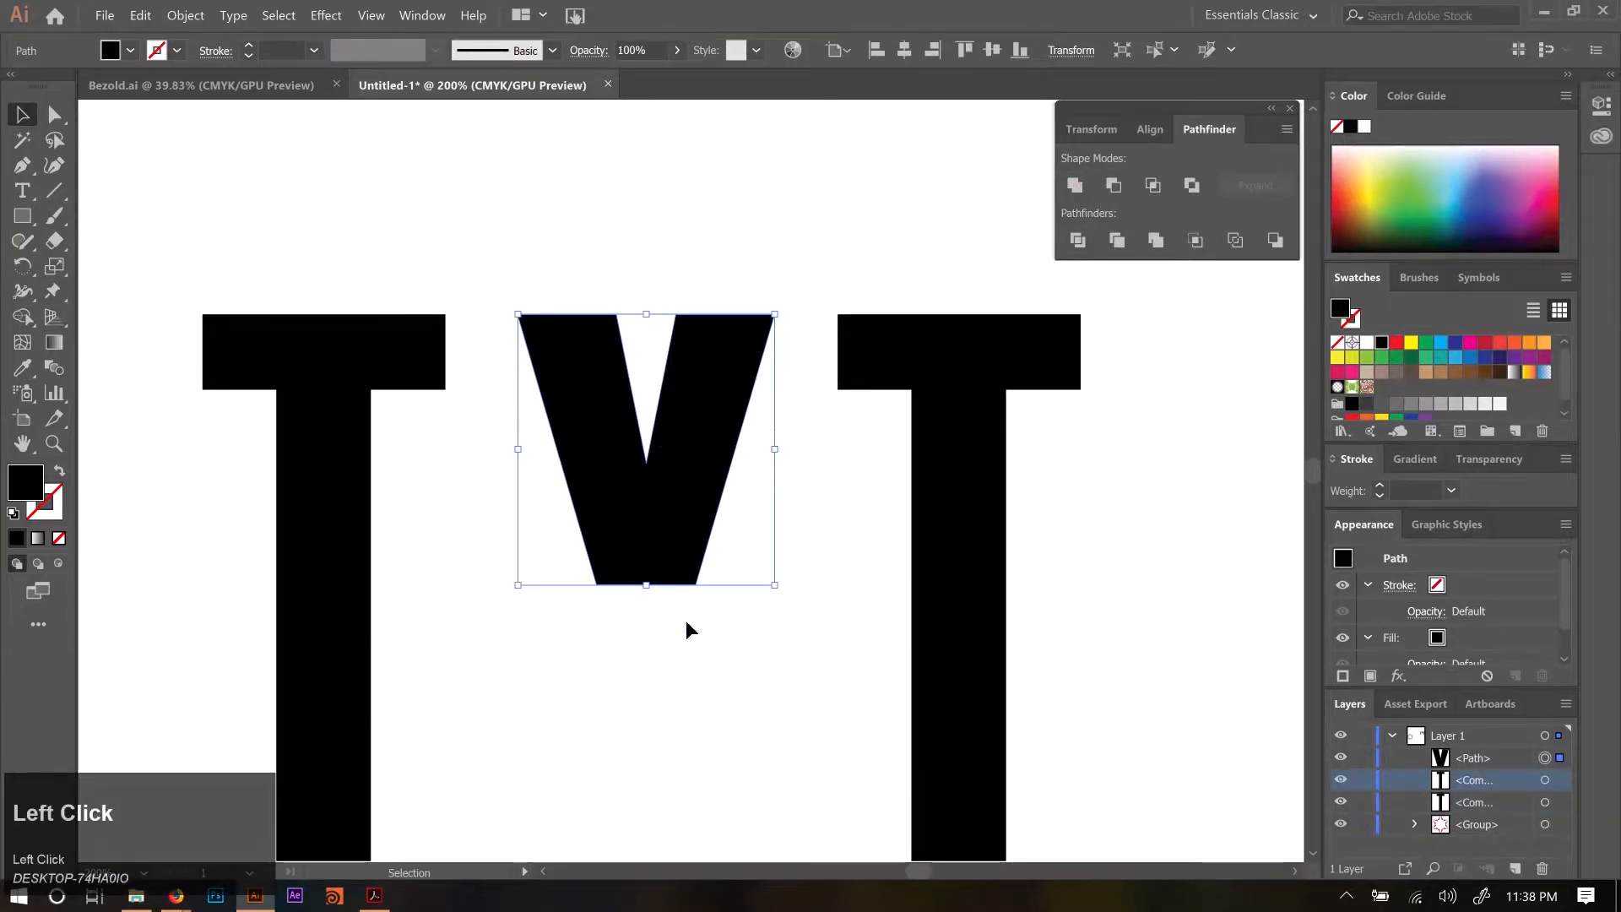
Create a copy of the V shape reflected across the horizontal axis.
drag(685, 715, 687, 507)
right_click(665, 340)
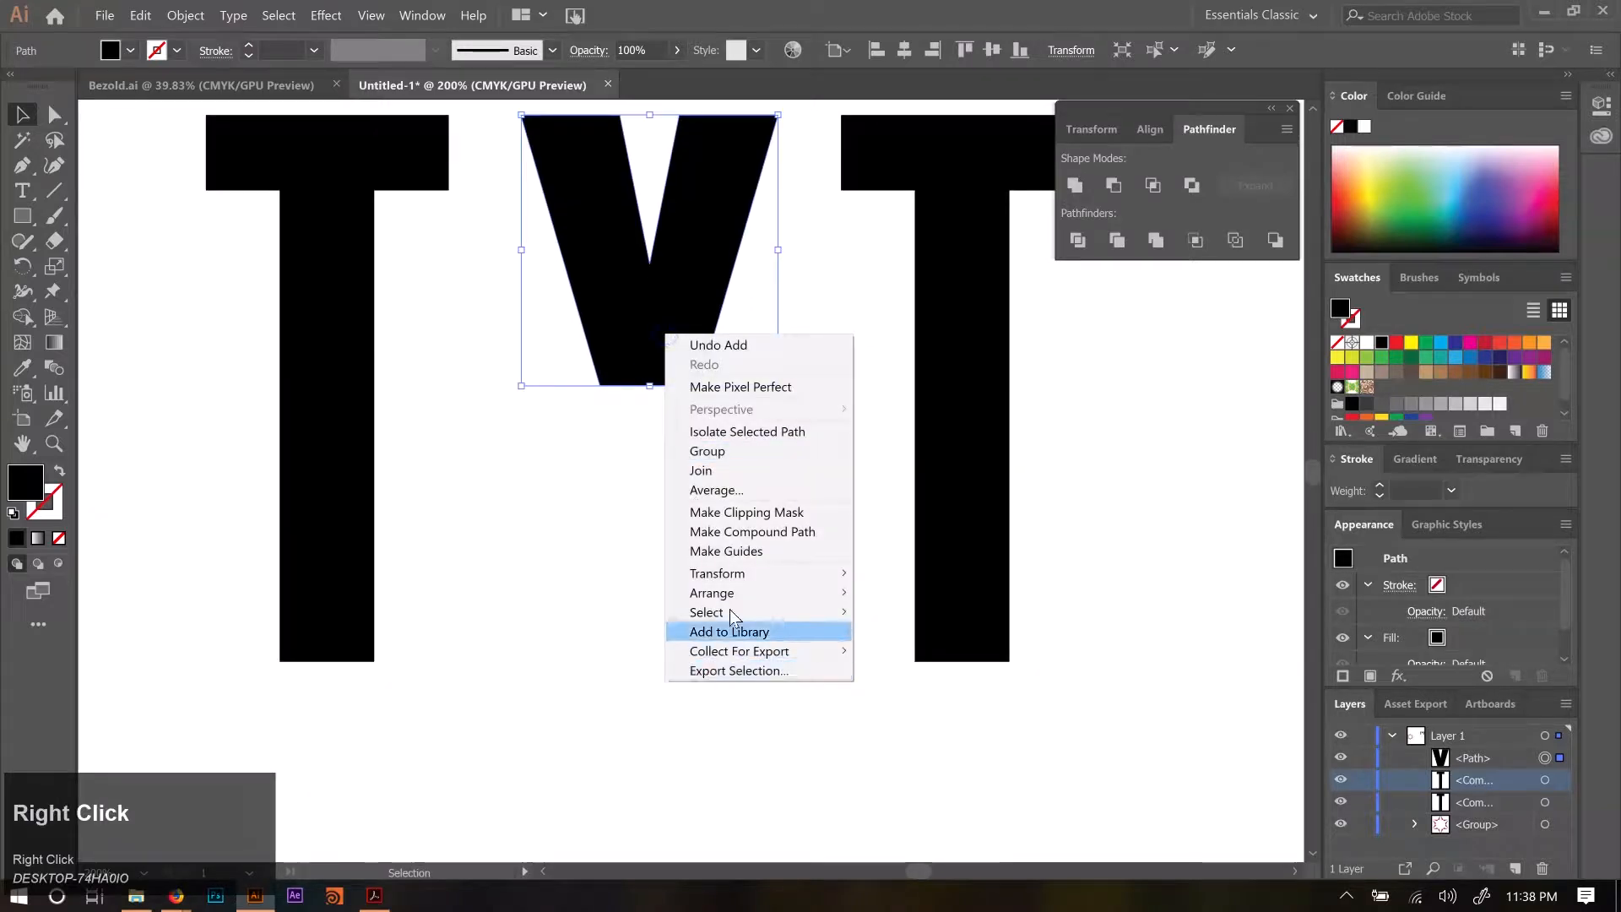
mouse_move(747, 570)
click(930, 639)
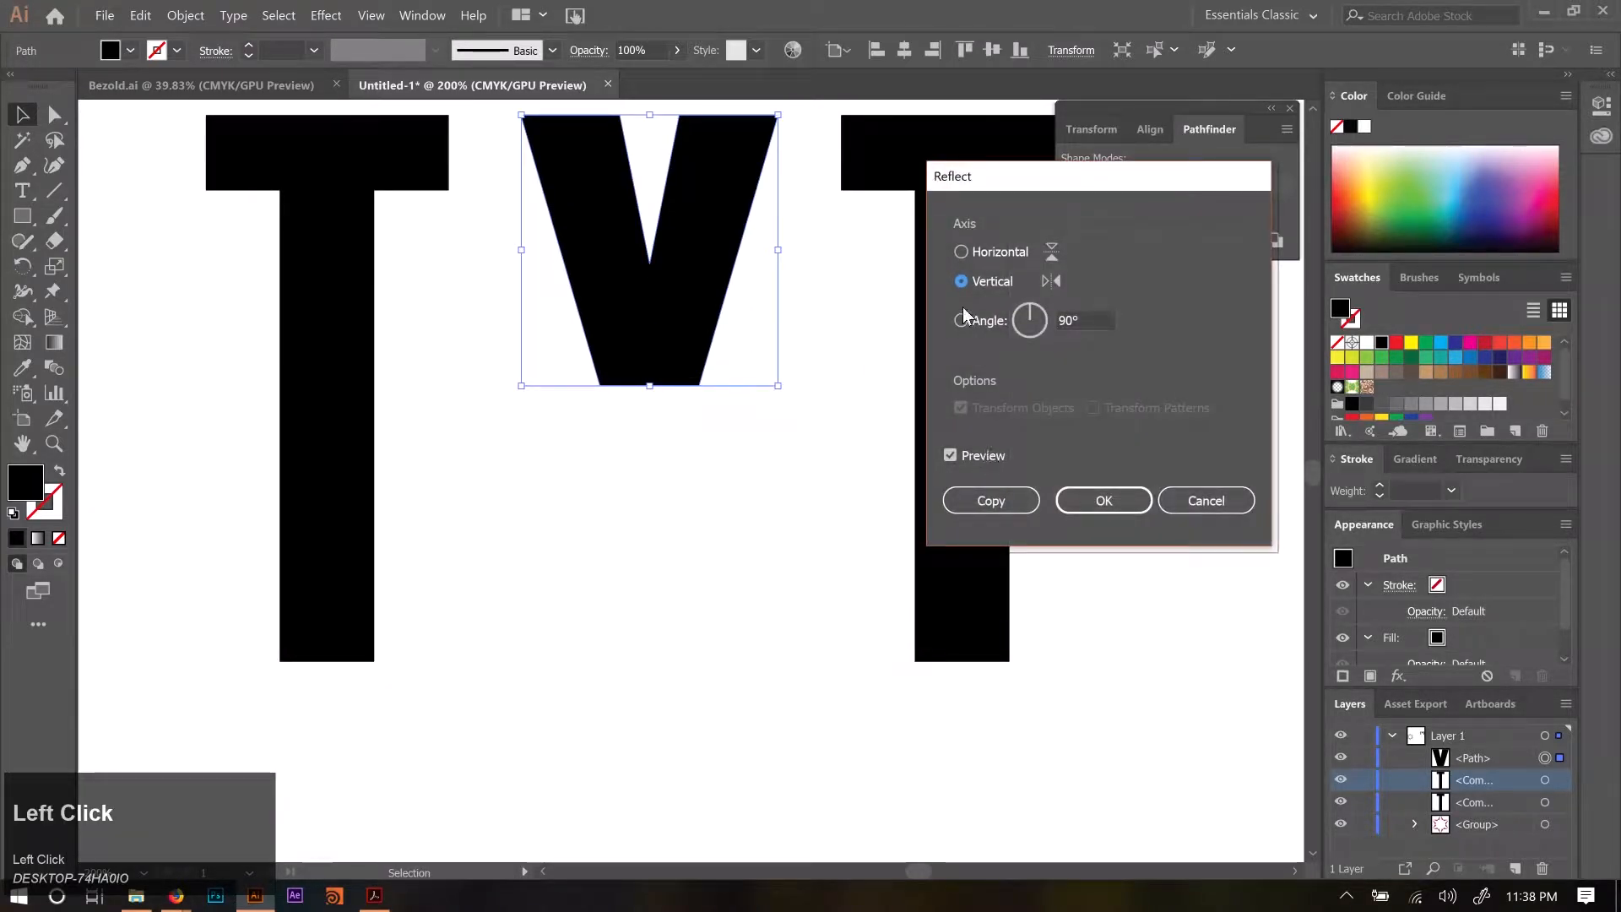
click(978, 246)
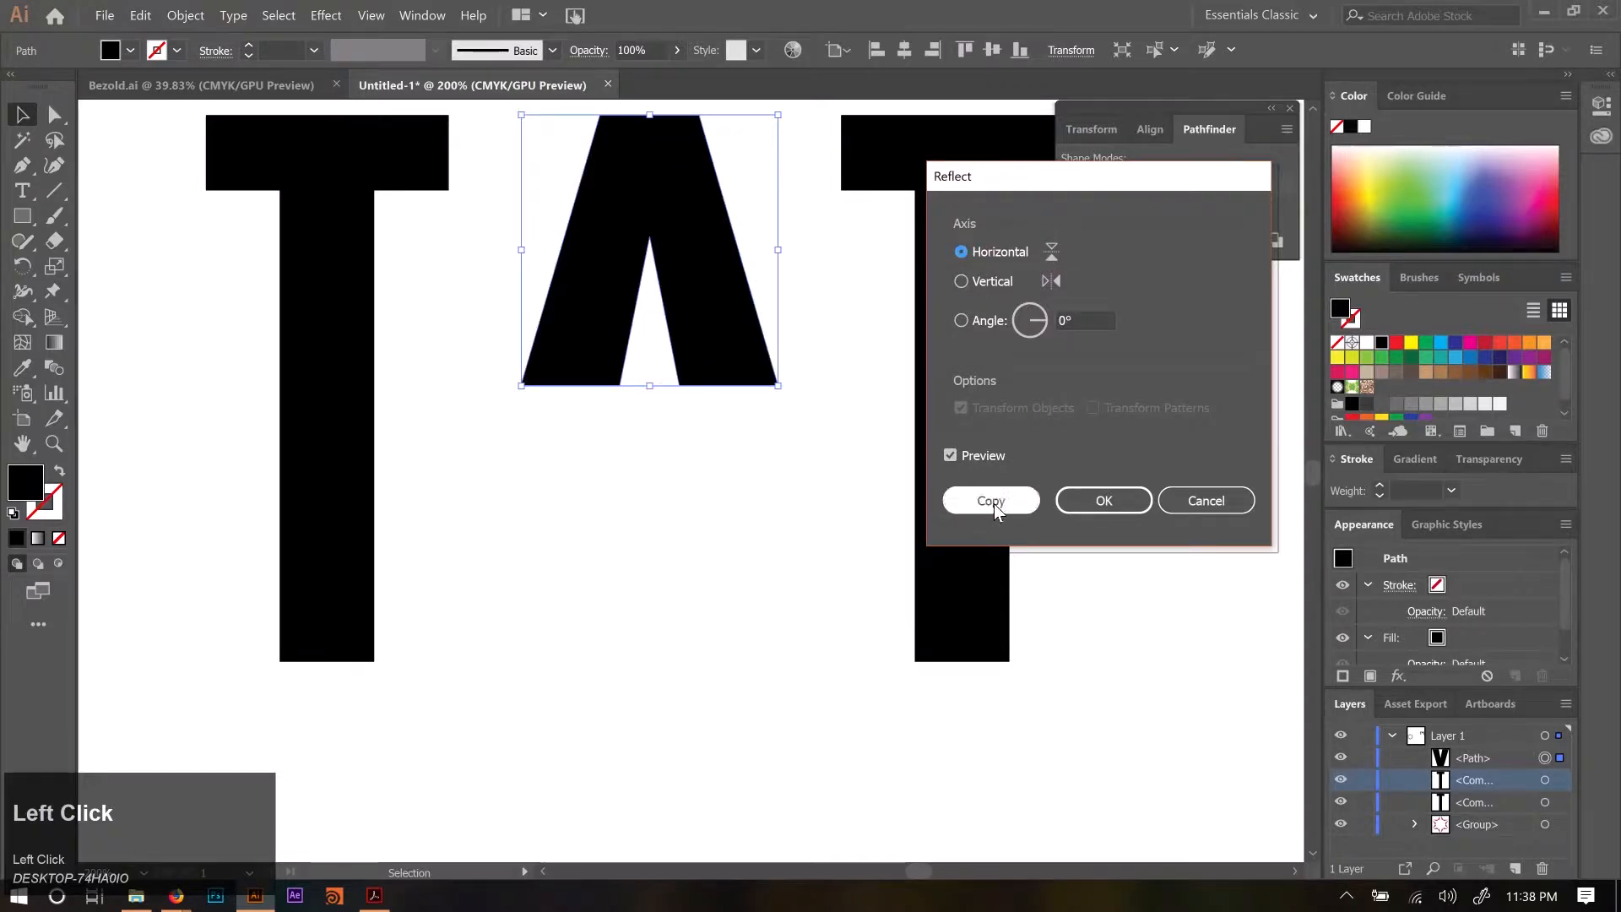
click(991, 503)
Move the flipped copy directly below the V shape so their flat ends meet, and unite both into a complete X.
drag(734, 382, 740, 697)
shift+click(704, 638)
drag(705, 639, 703, 605)
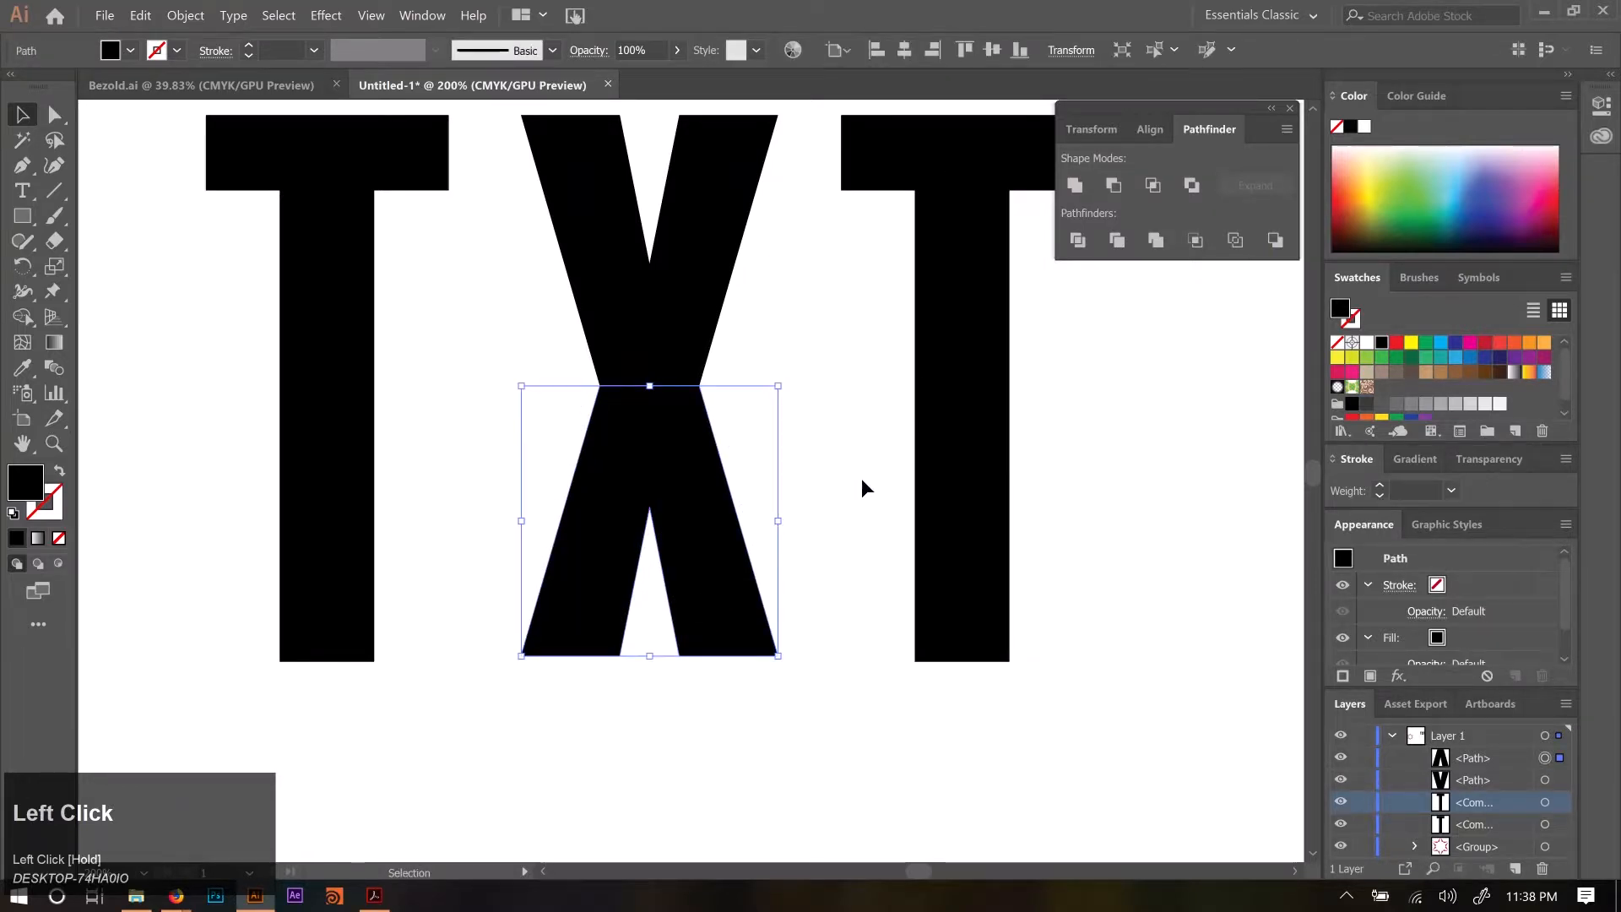
drag(861, 478, 845, 661)
click(675, 545)
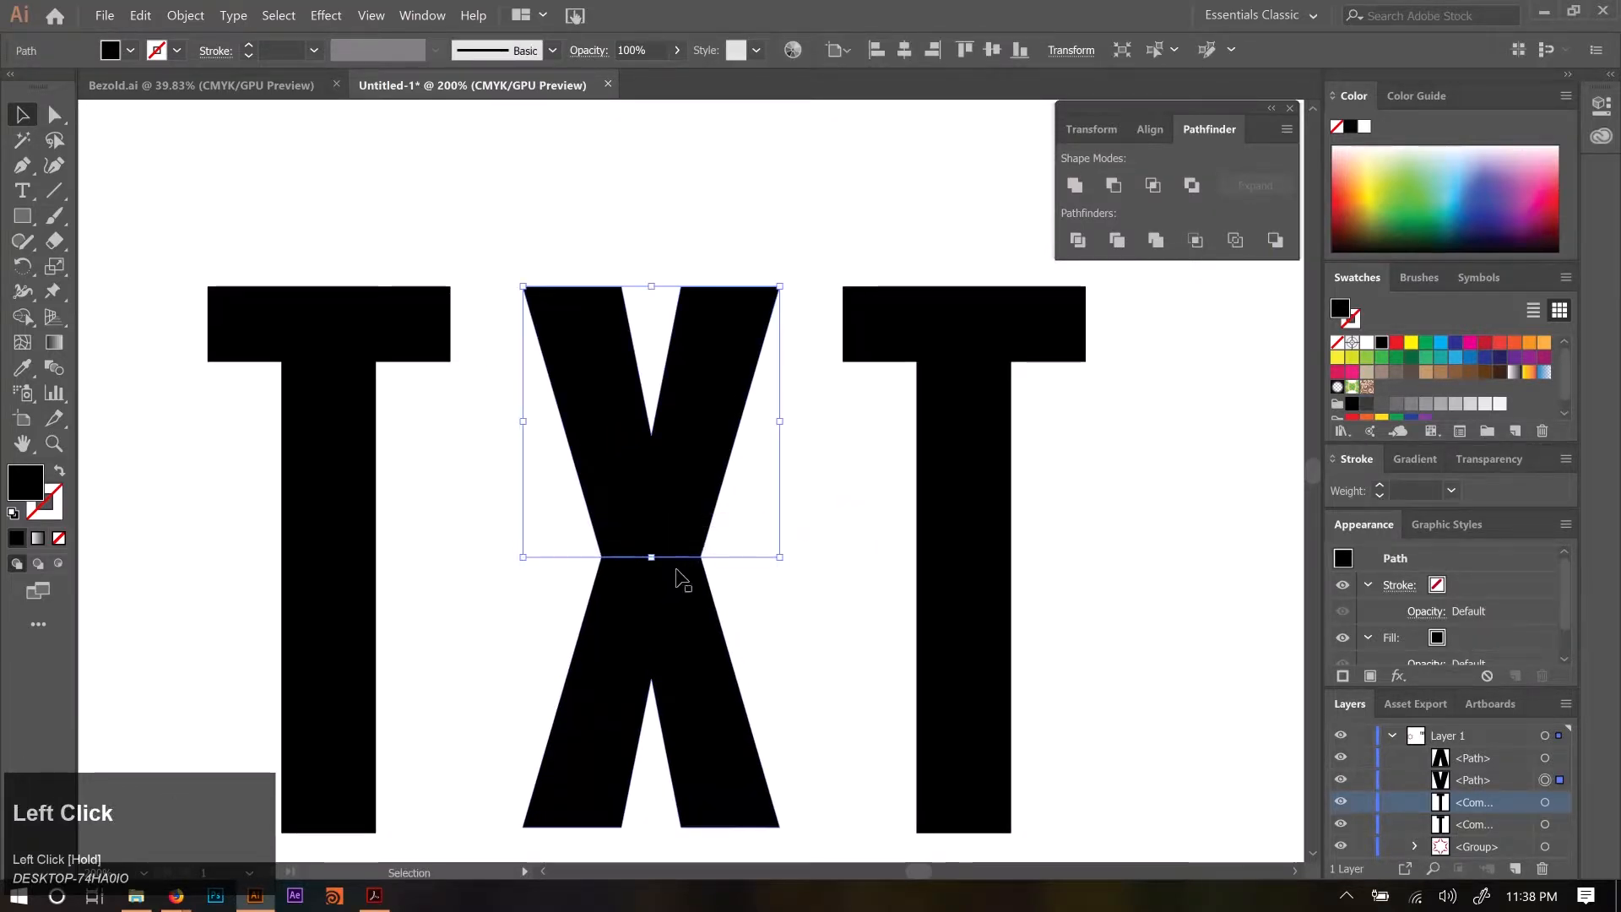
drag(861, 497, 629, 660)
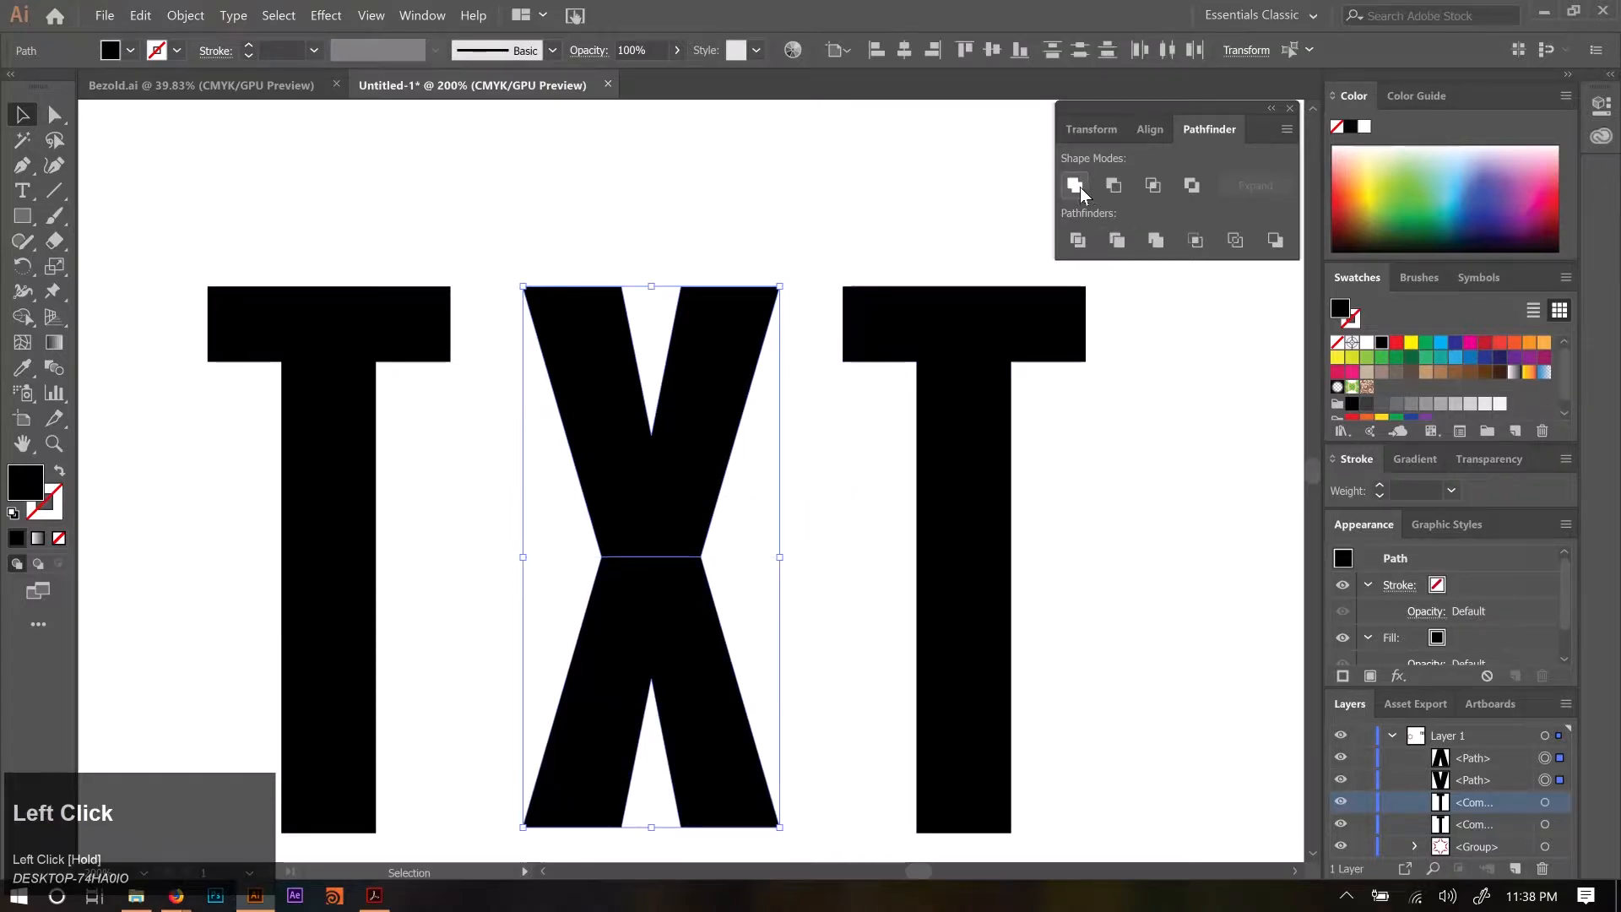
click(1075, 185)
click(829, 559)
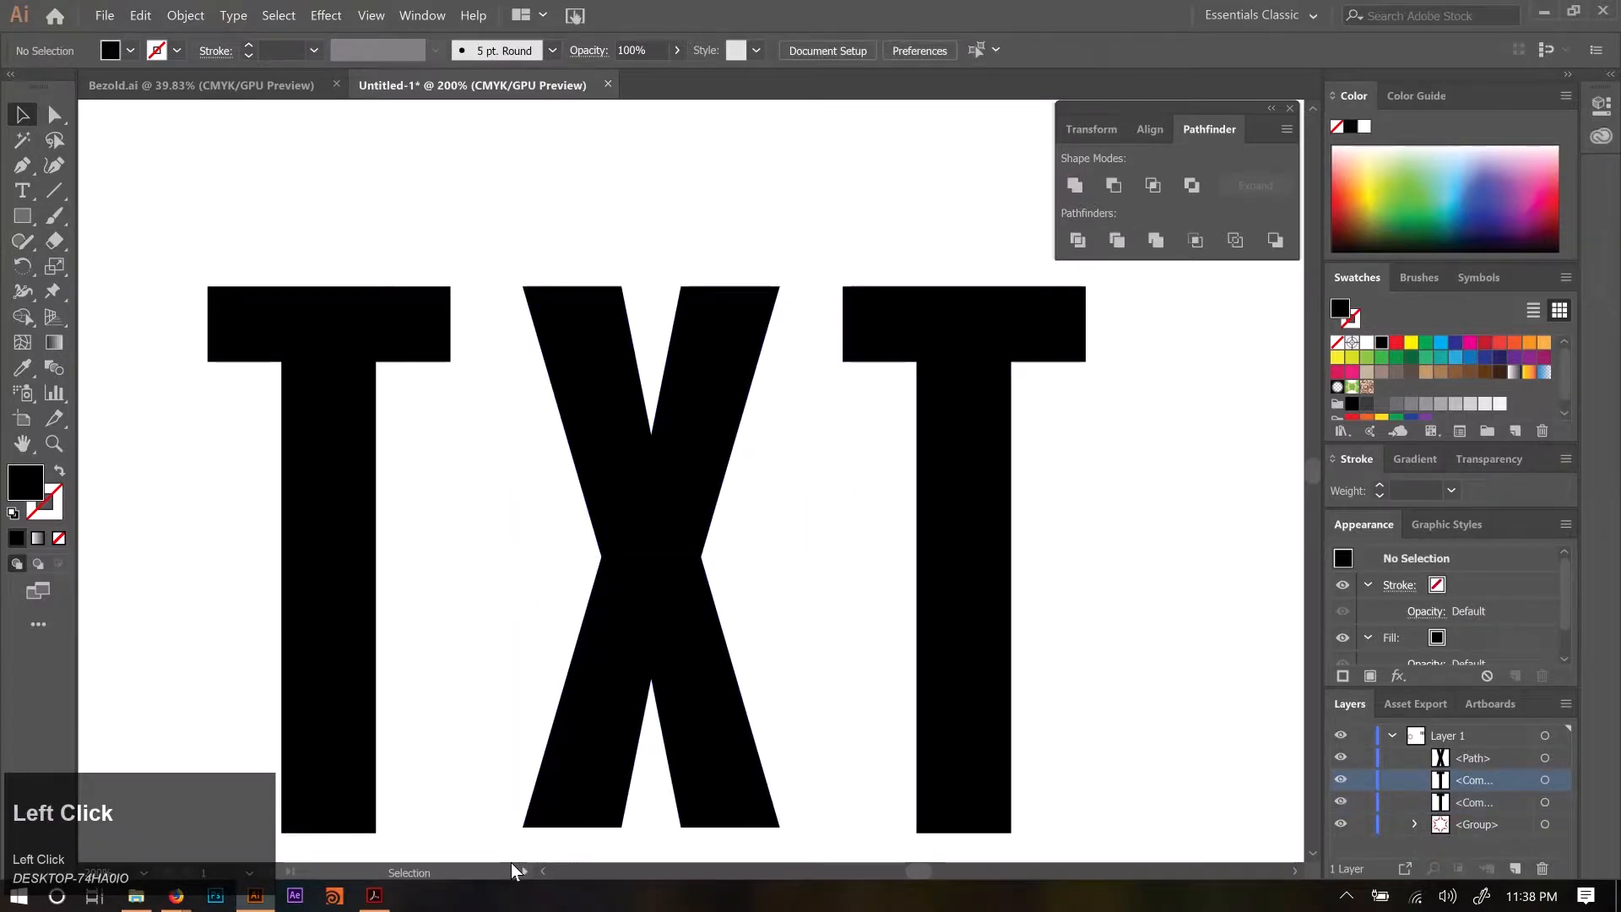
Delete the second T, to the right of the X.
drag(471, 600, 669, 561)
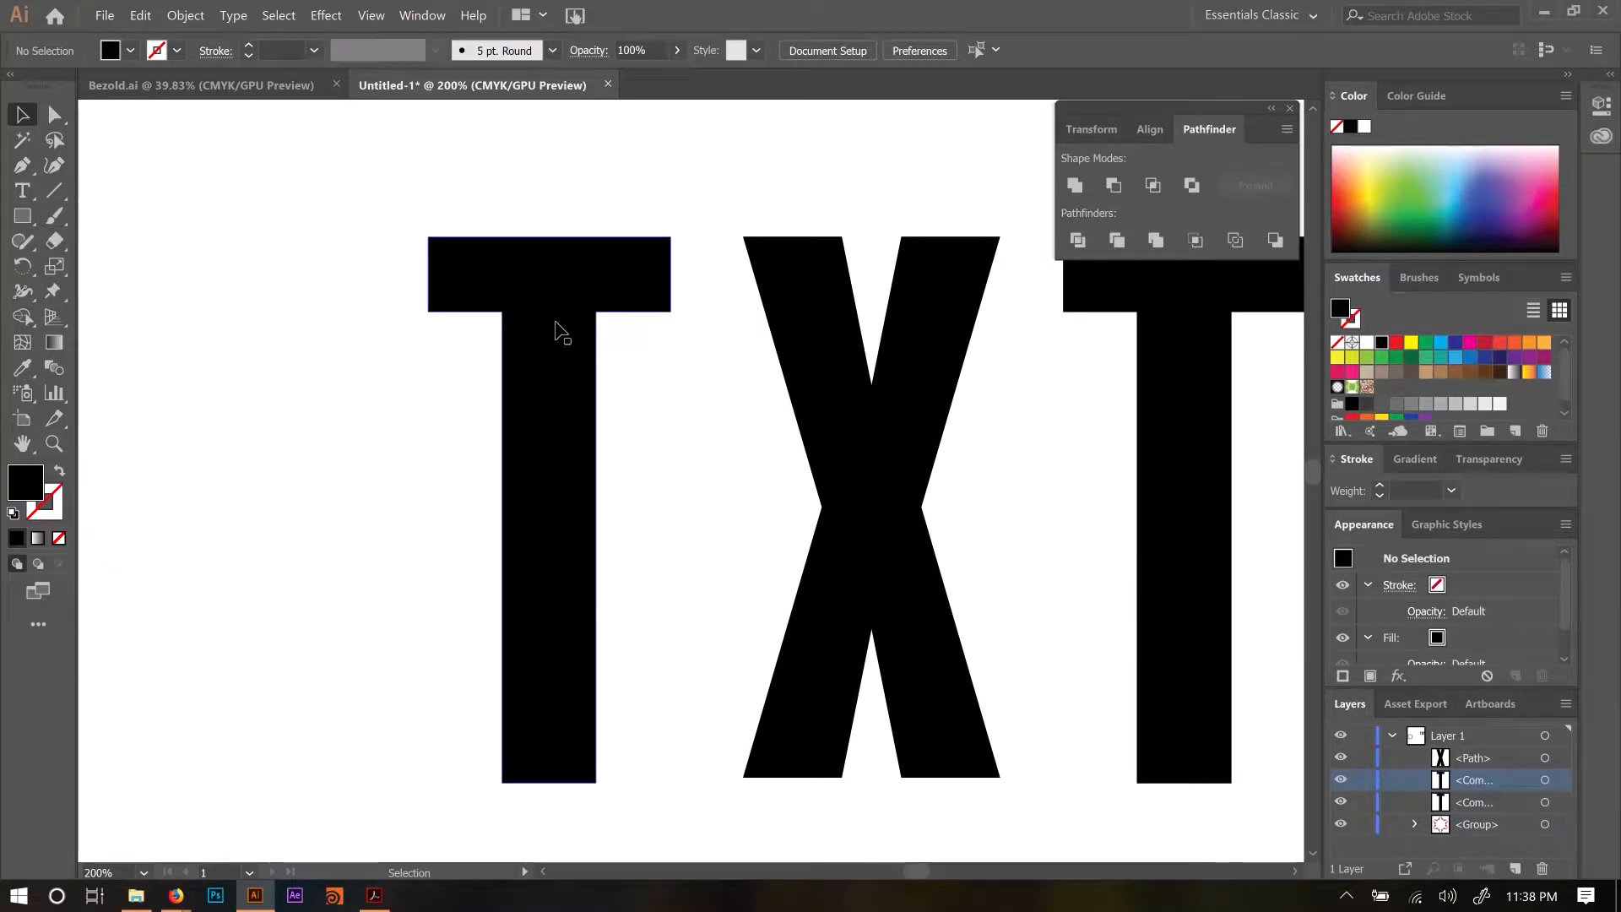
click(566, 419)
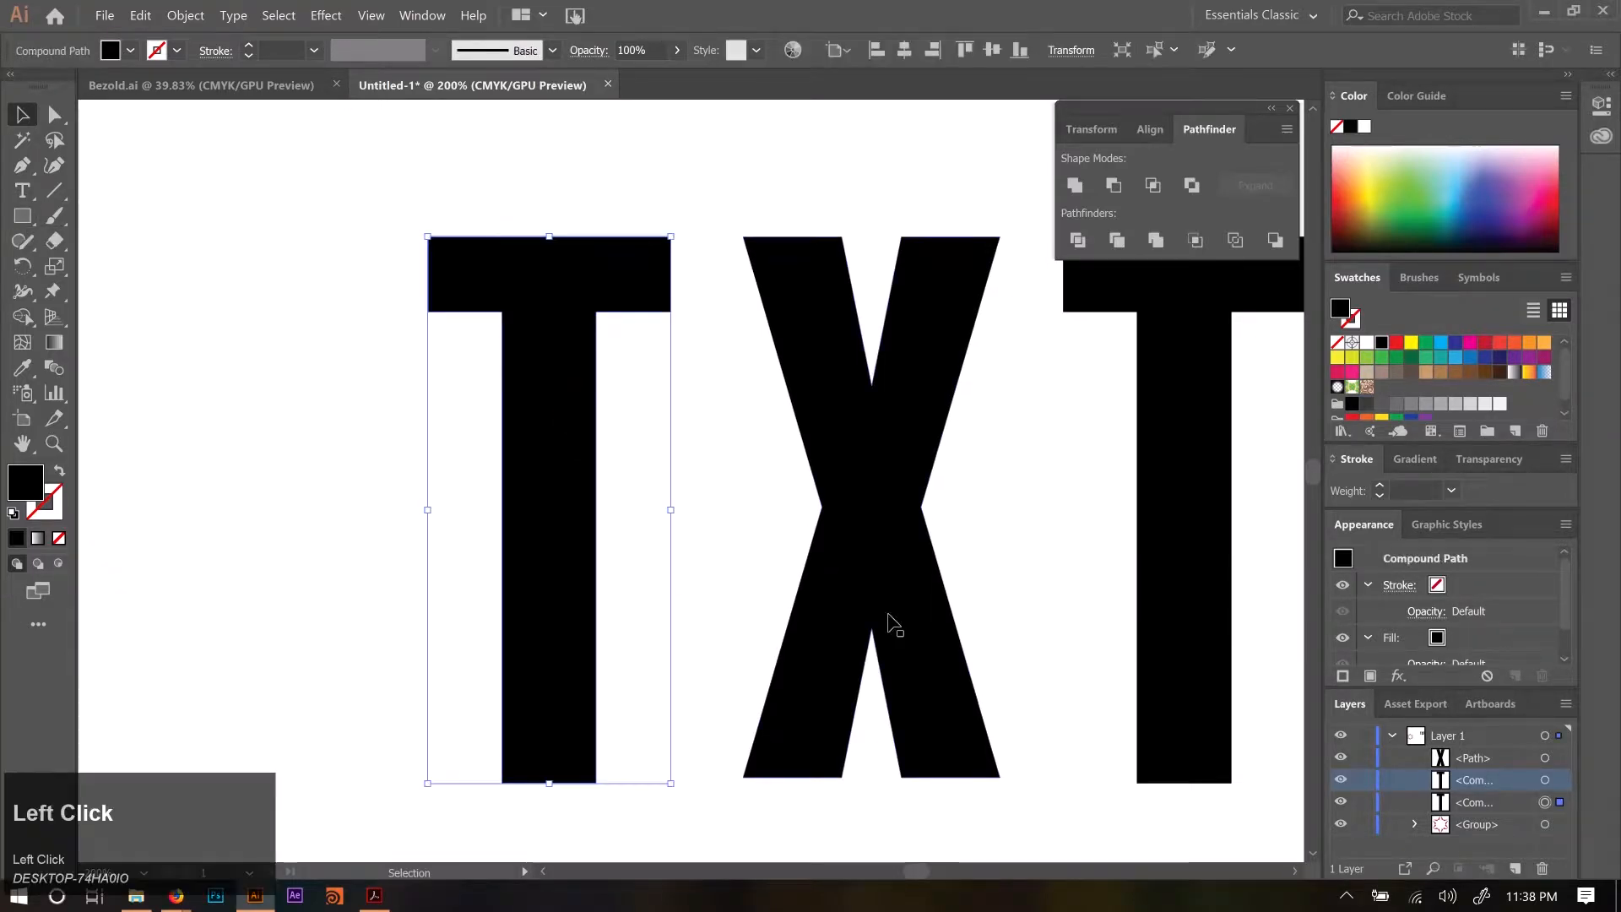
scroll(912, 582, down, 2)
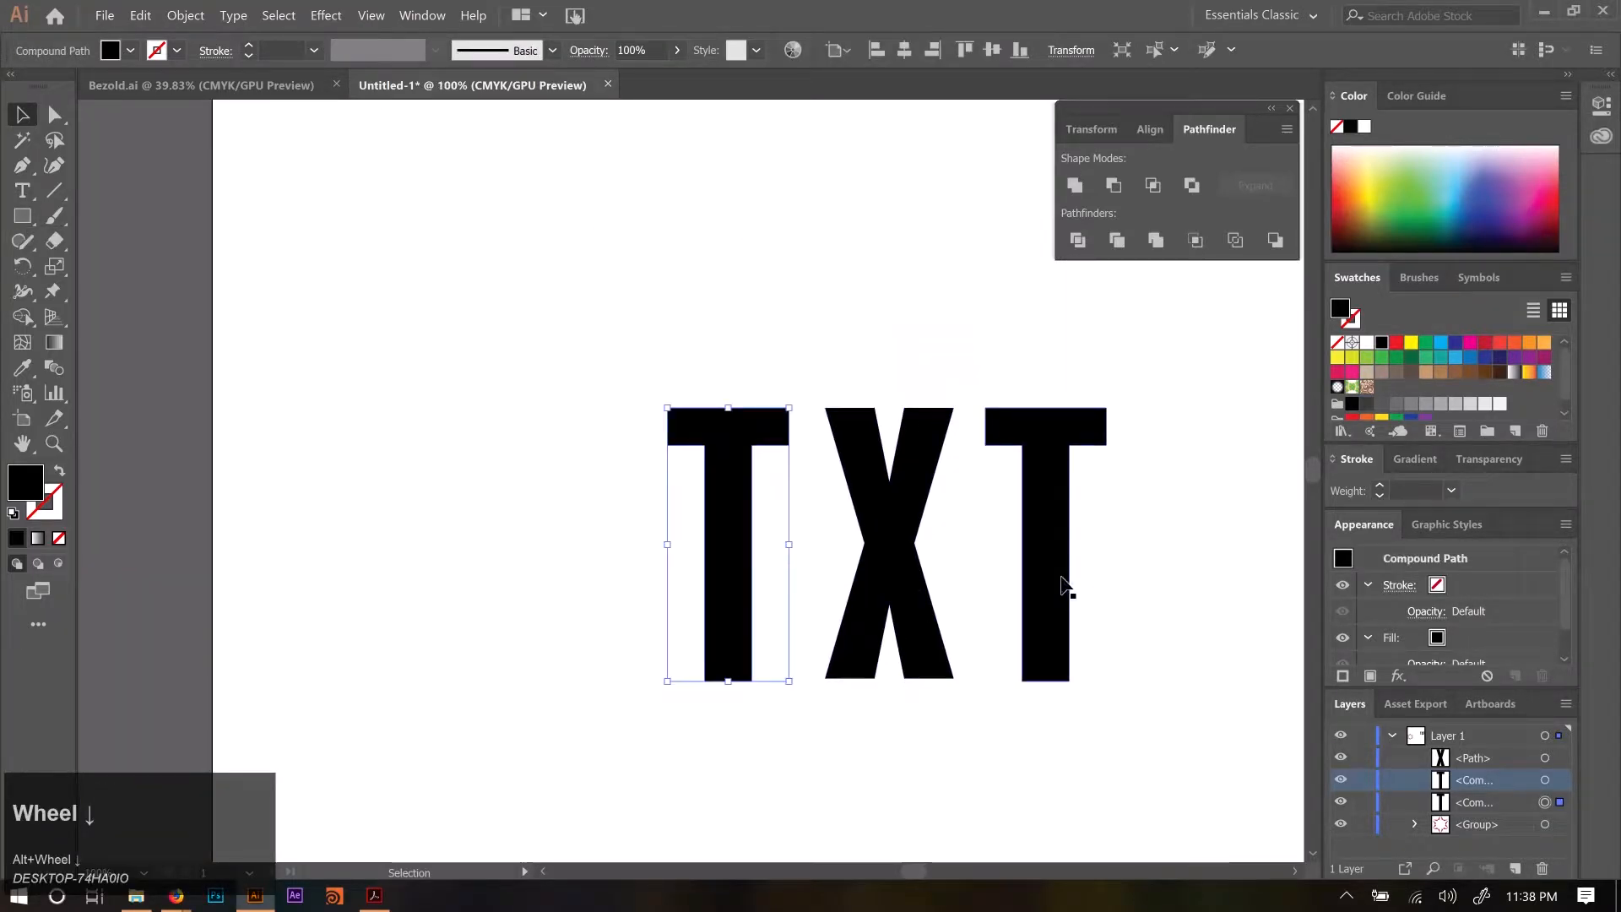
click(1059, 579)
key(Delete)
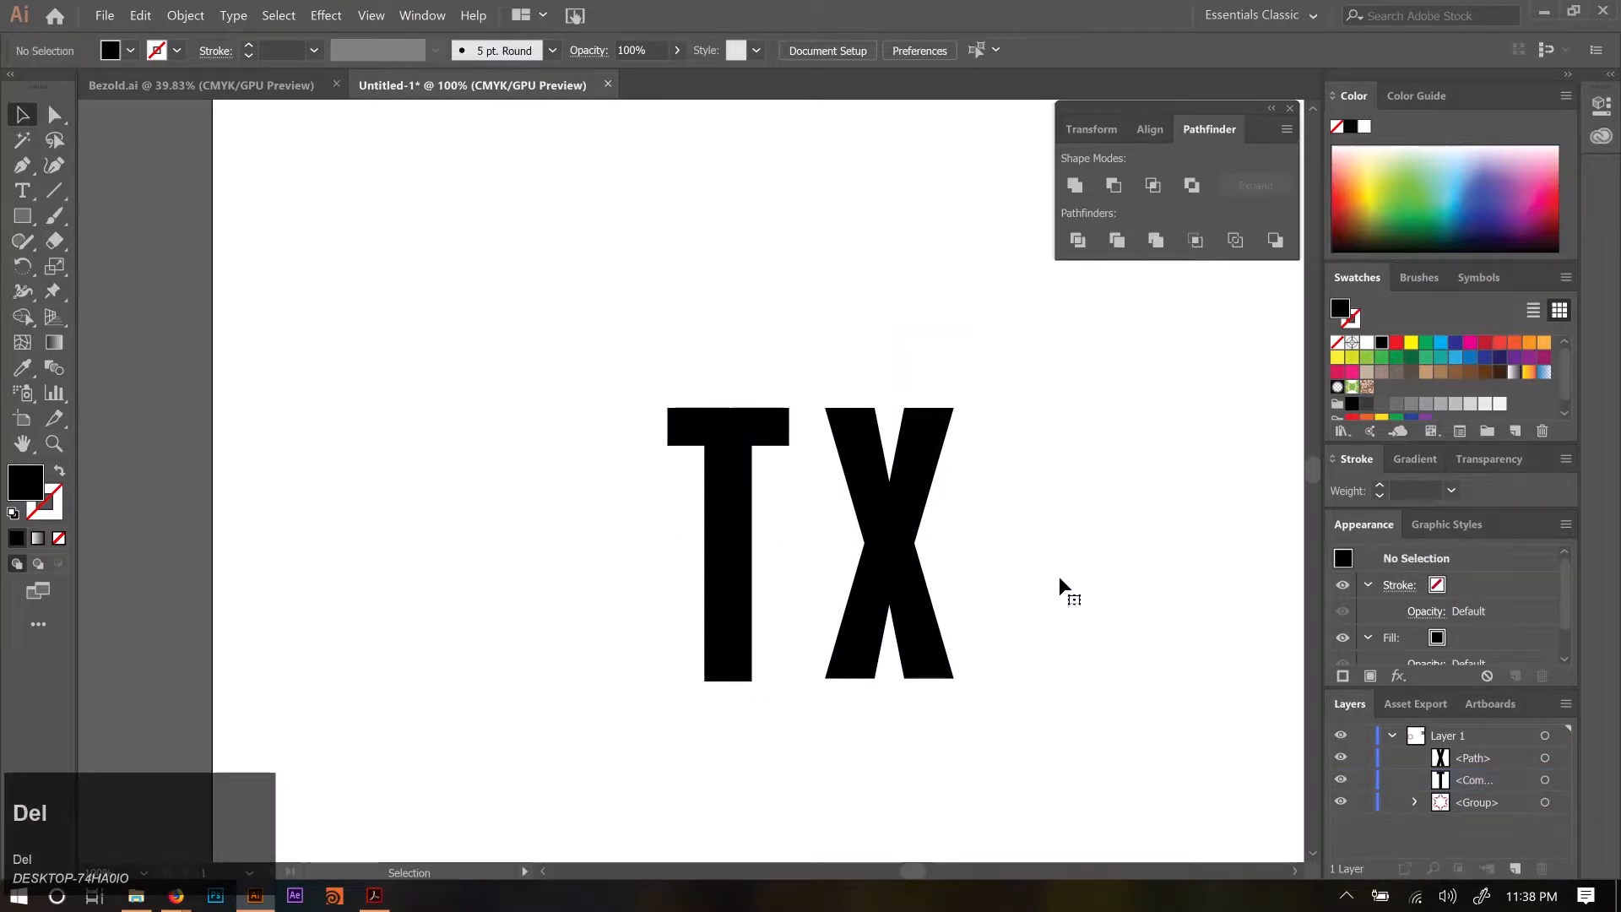
Move the remaining T above the X and center it horizontally with the Align options.
click(708, 574)
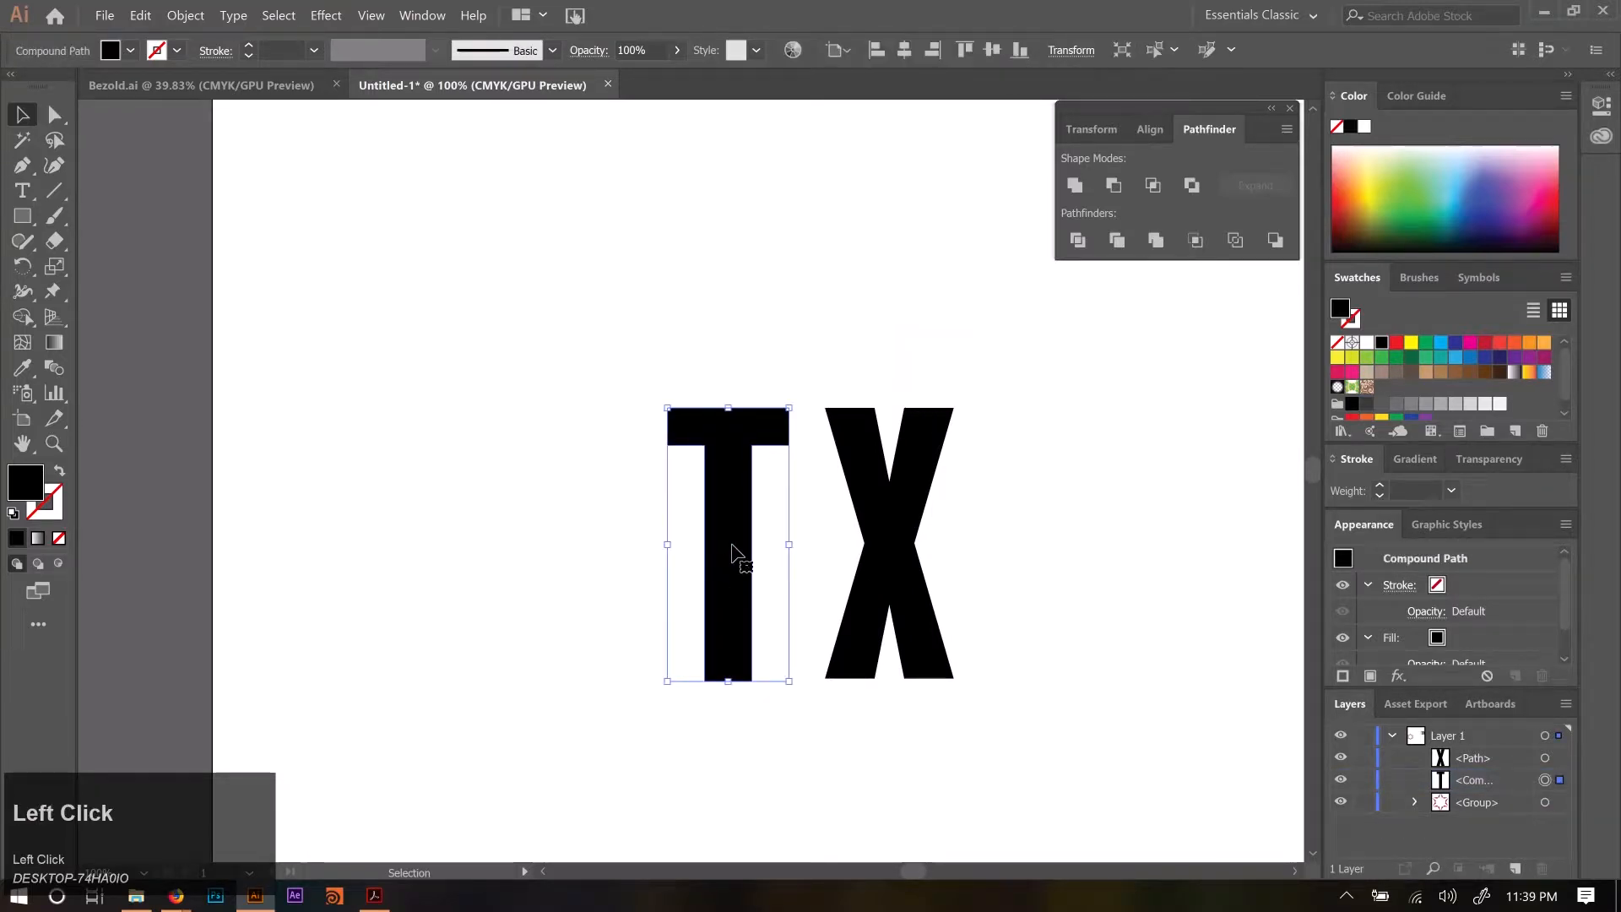
drag(742, 571, 736, 283)
click(1143, 129)
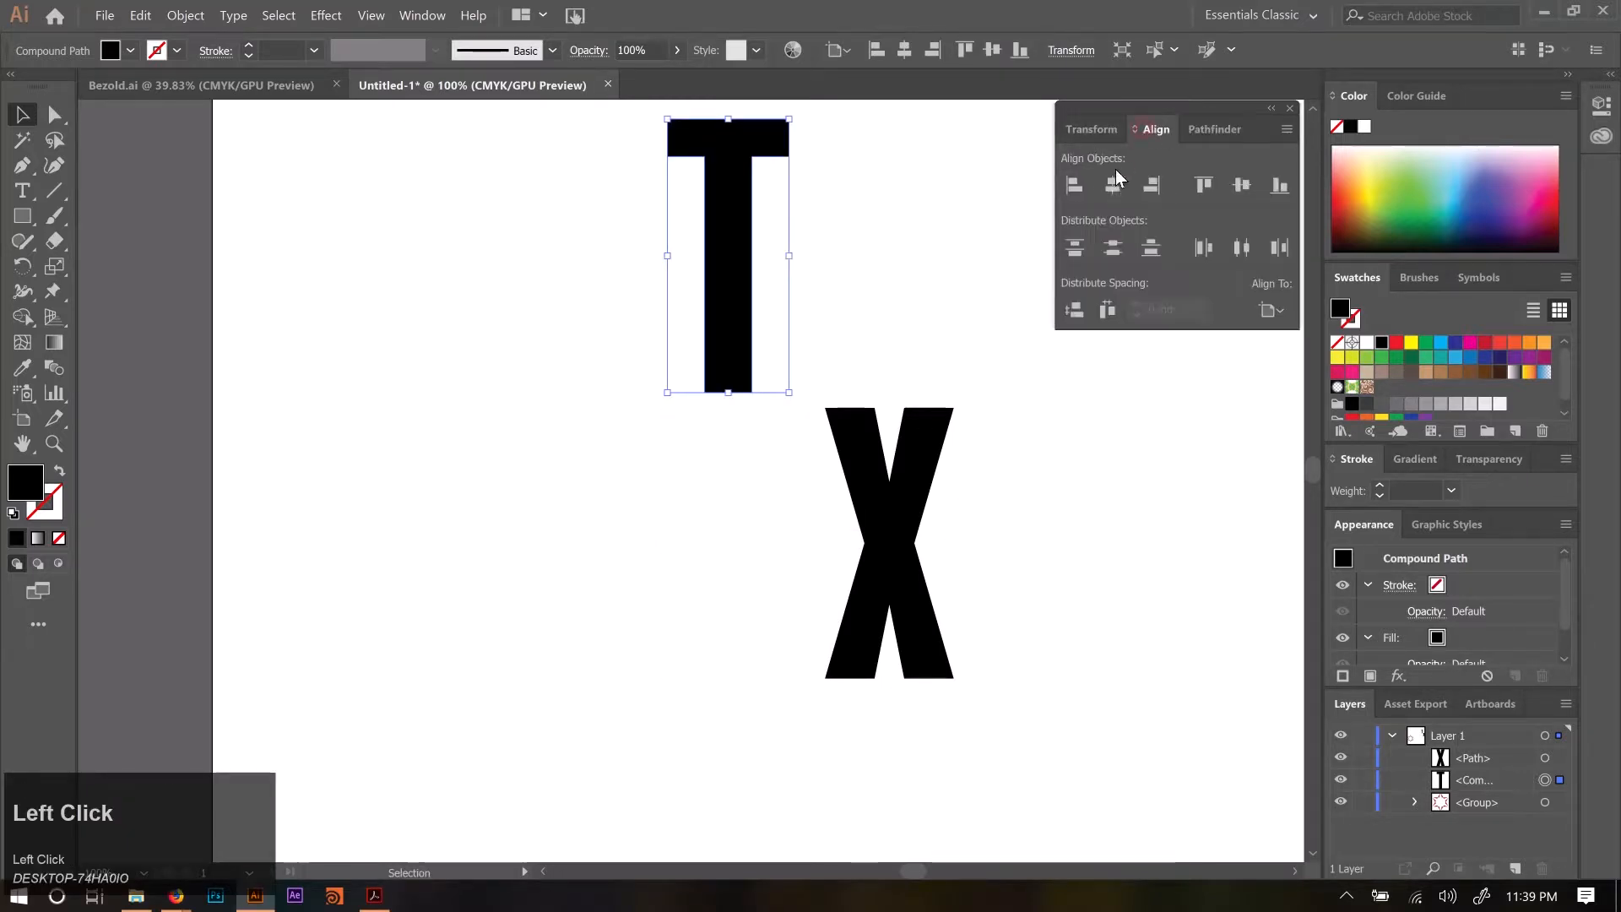
click(1114, 186)
key(space)
drag(1044, 426, 903, 616)
Draw a rectangle covering the T's right half from its center line and subtract it with Minus Front.
click(17, 219)
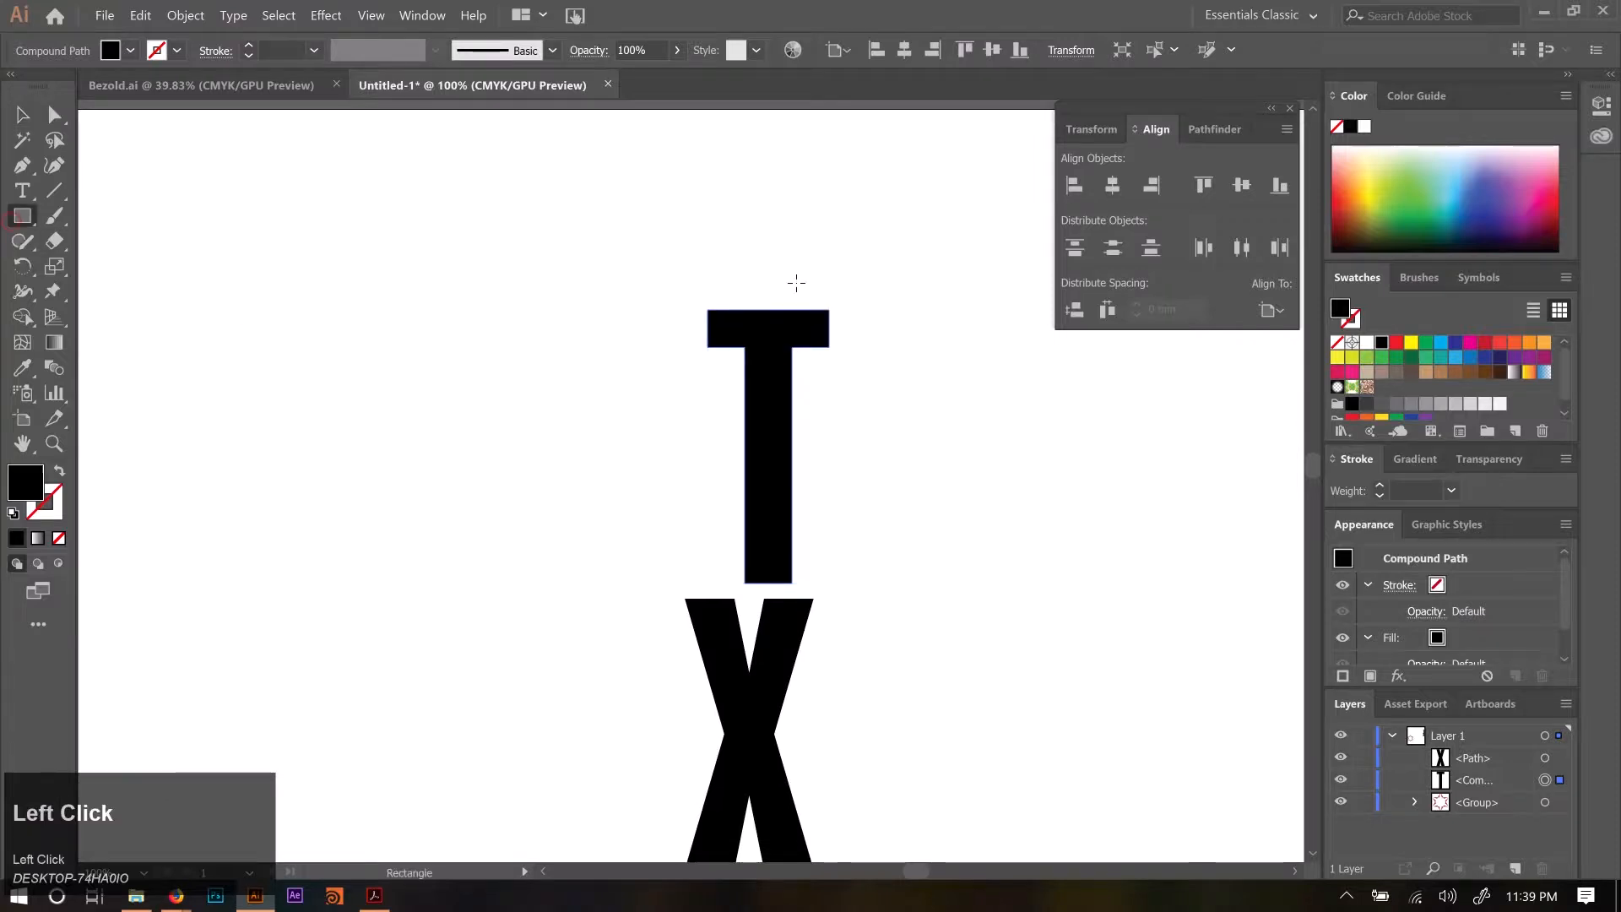
mouse_move(913, 236)
mouse_down()
mouse_move(767, 553)
mouse_move(768, 589)
mouse_up()
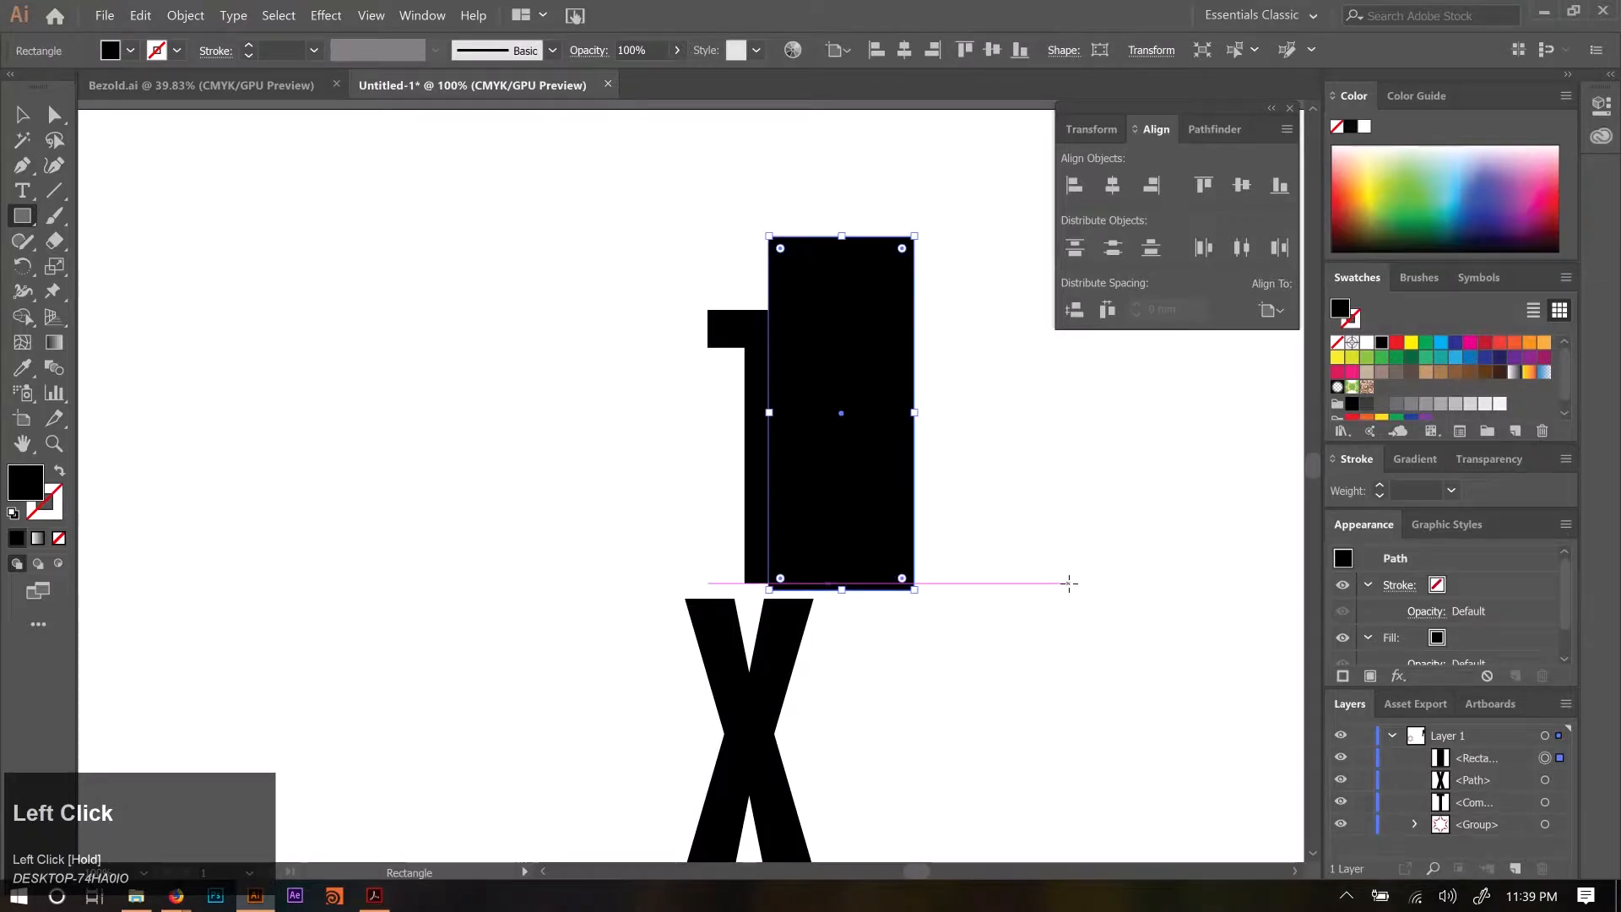
key(v)
shift+click(743, 329)
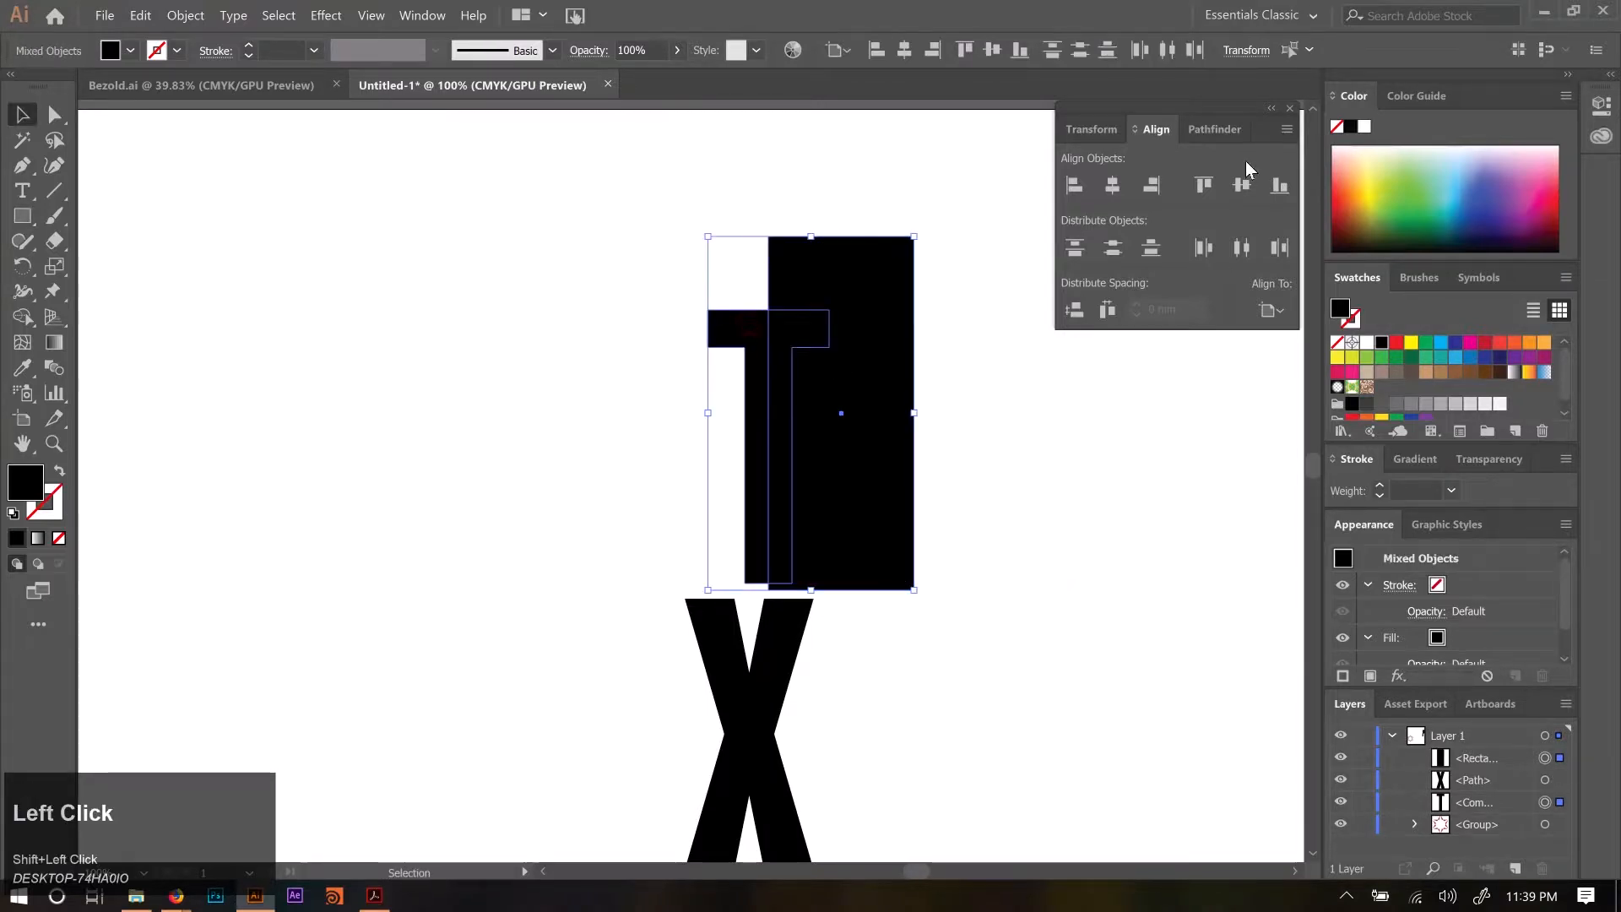
click(1212, 128)
click(1113, 185)
click(985, 448)
Create a copy of the half T reflected across the vertical axis.
click(759, 347)
right_click(759, 341)
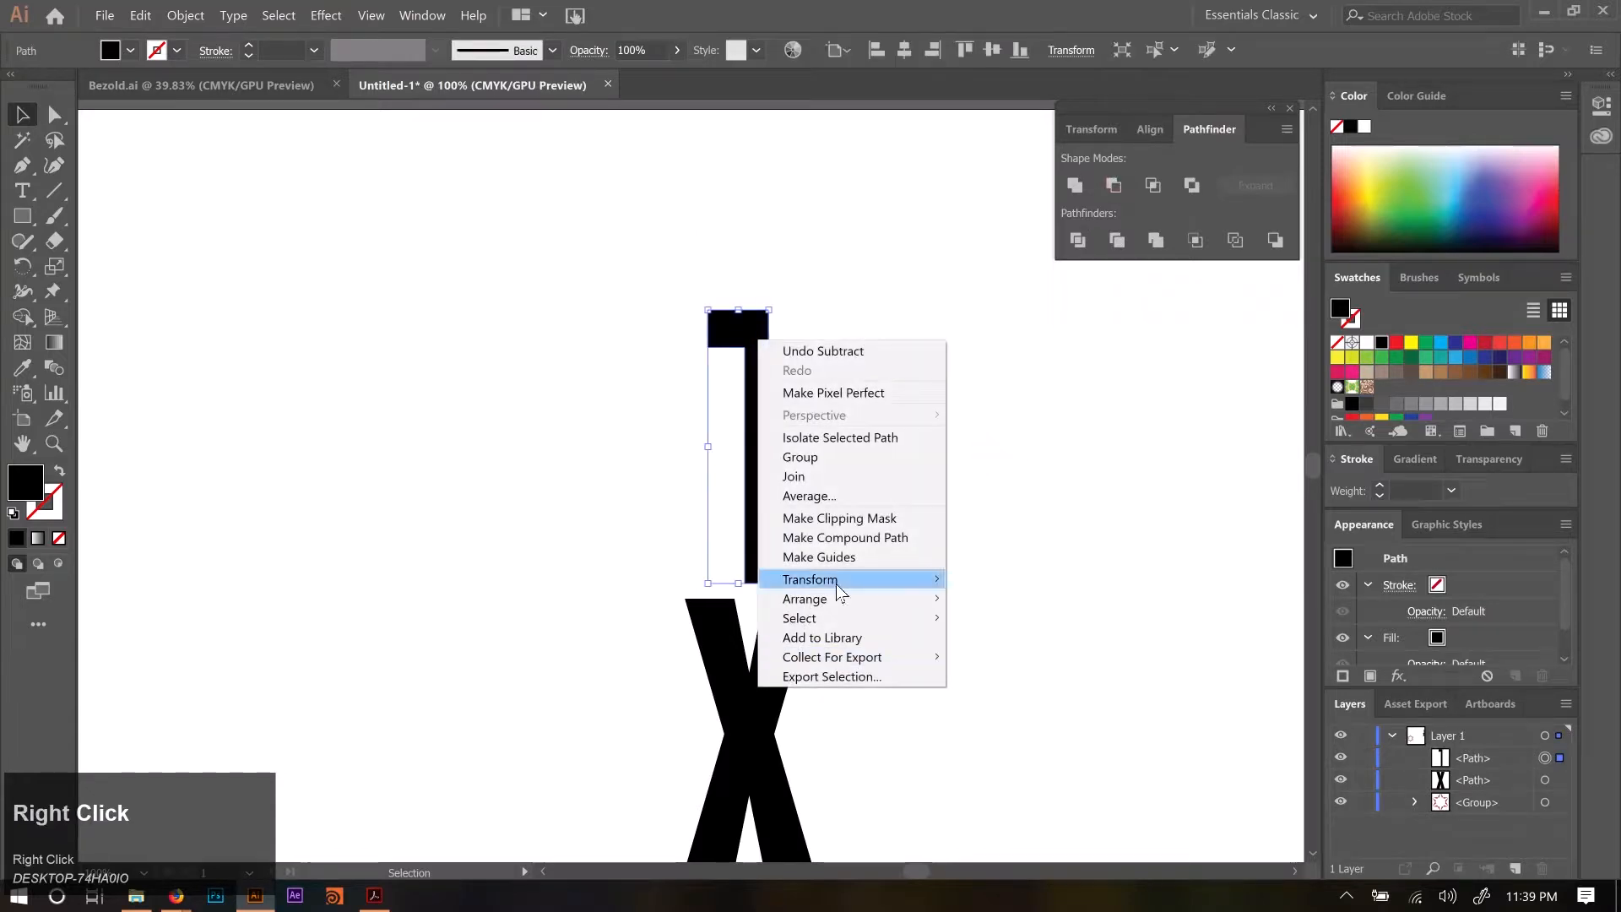
mouse_move(844, 579)
click(1036, 635)
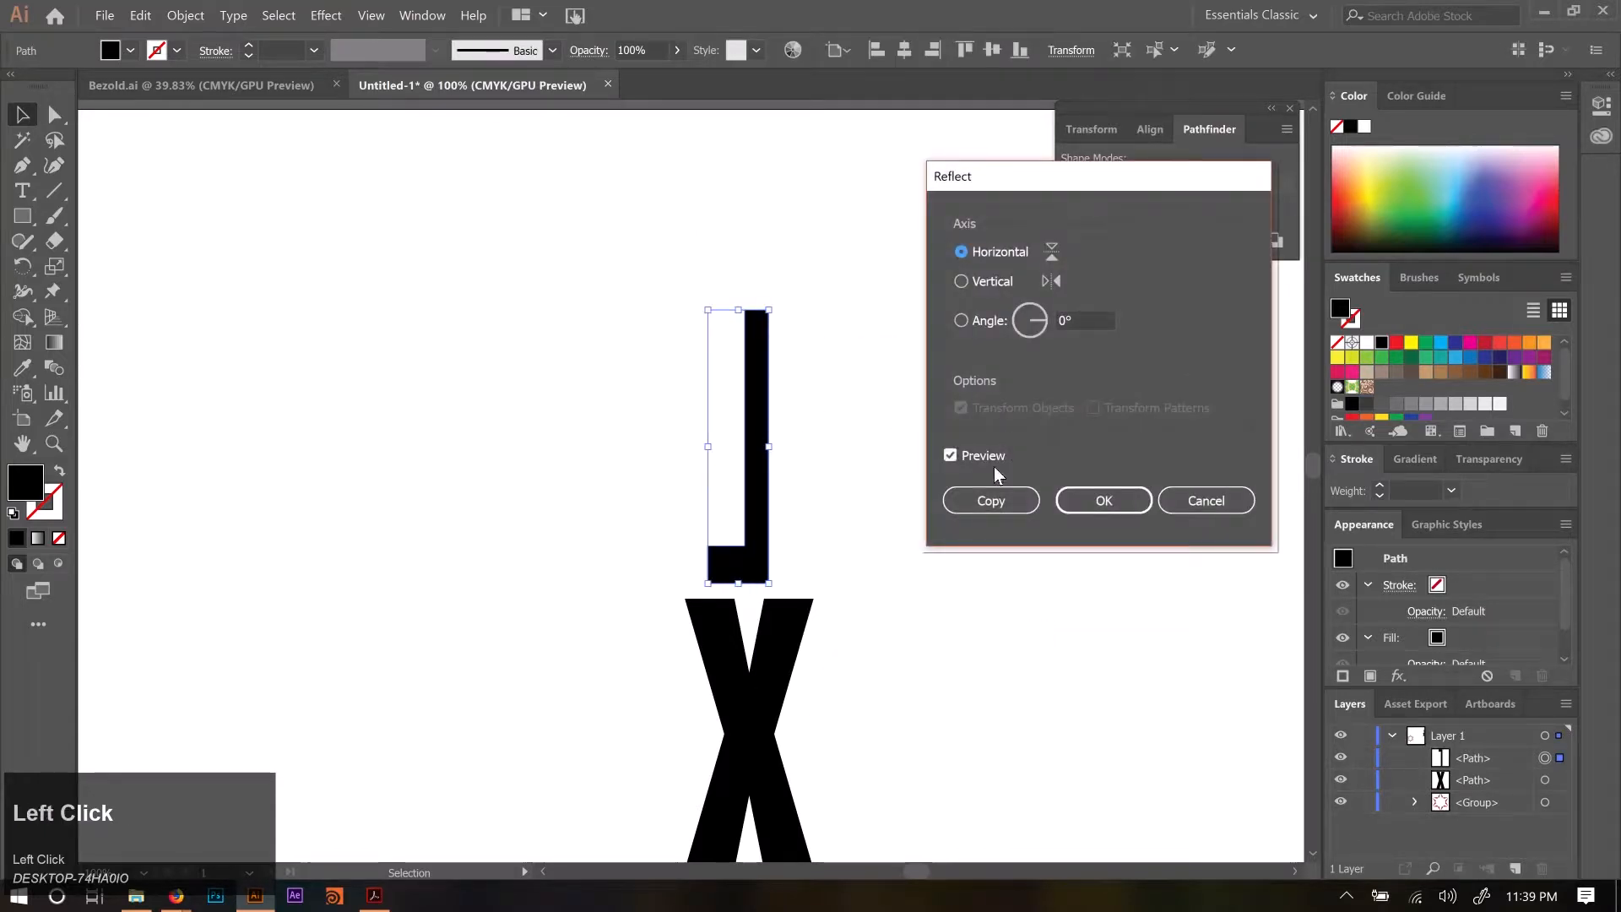
click(975, 282)
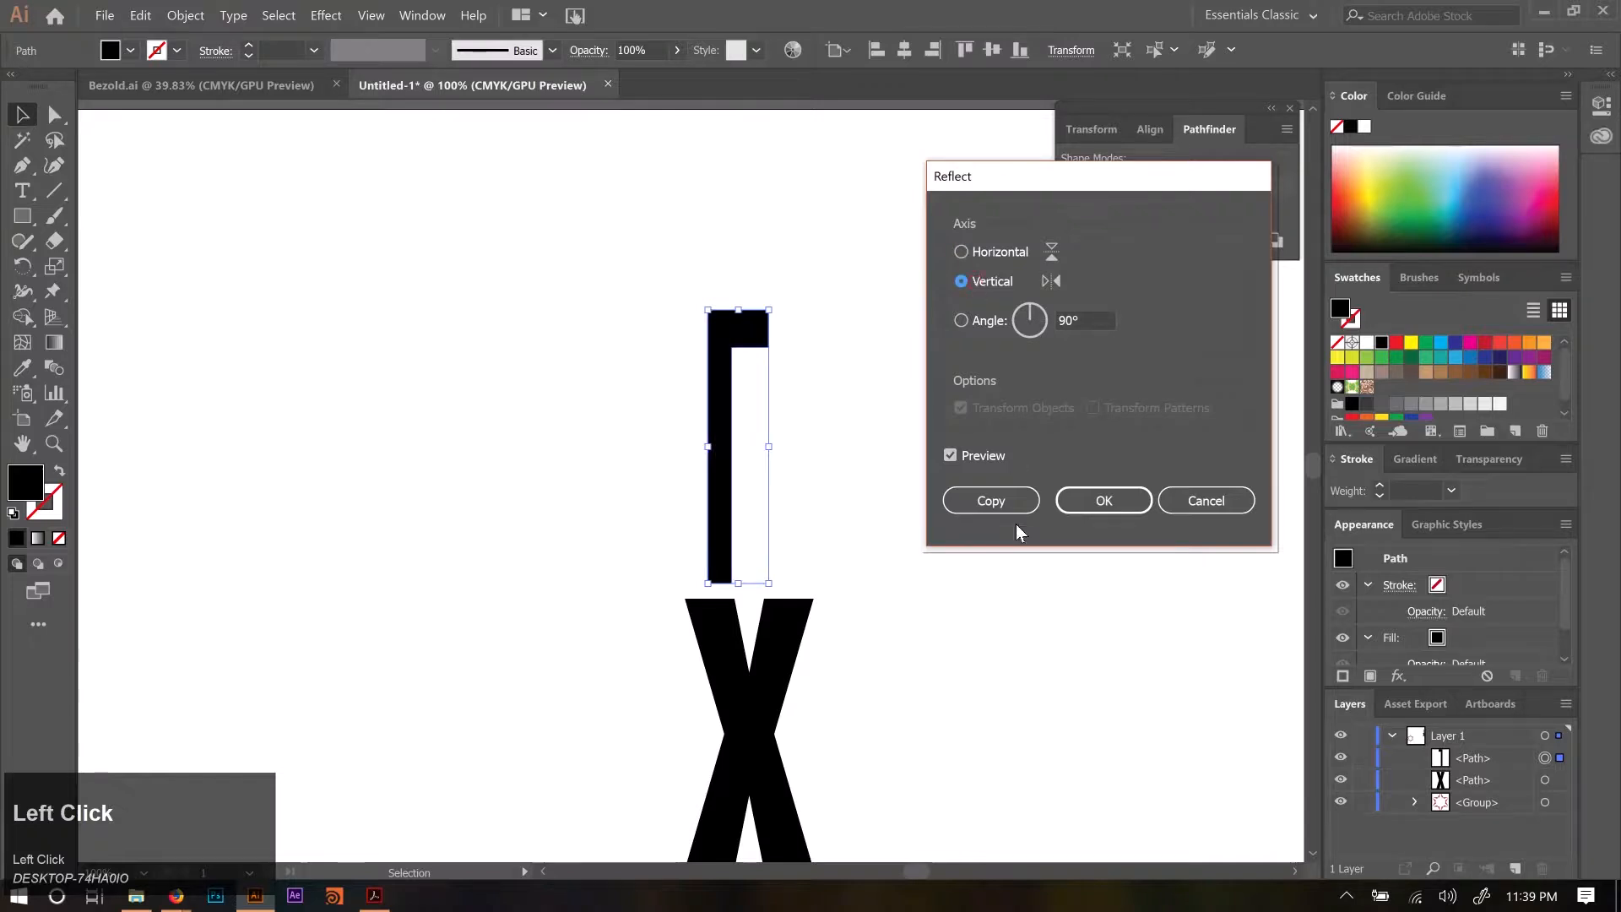
click(1004, 505)
click(889, 474)
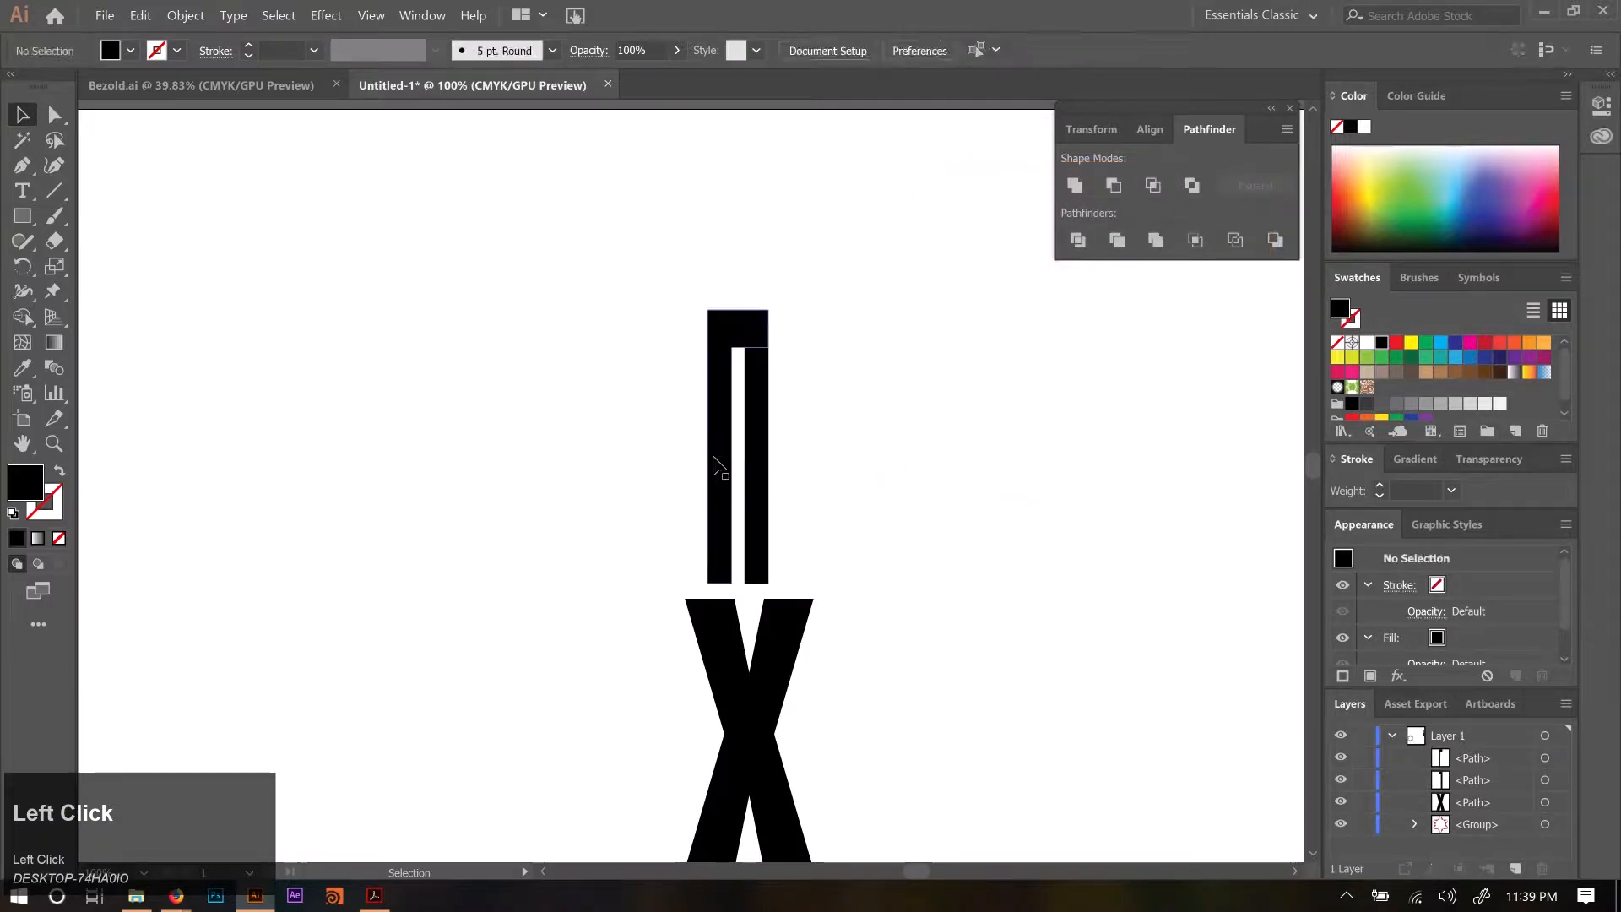
Place the mirrored half against the half T's straight inner edge and unite both into a complete T.
click(758, 453)
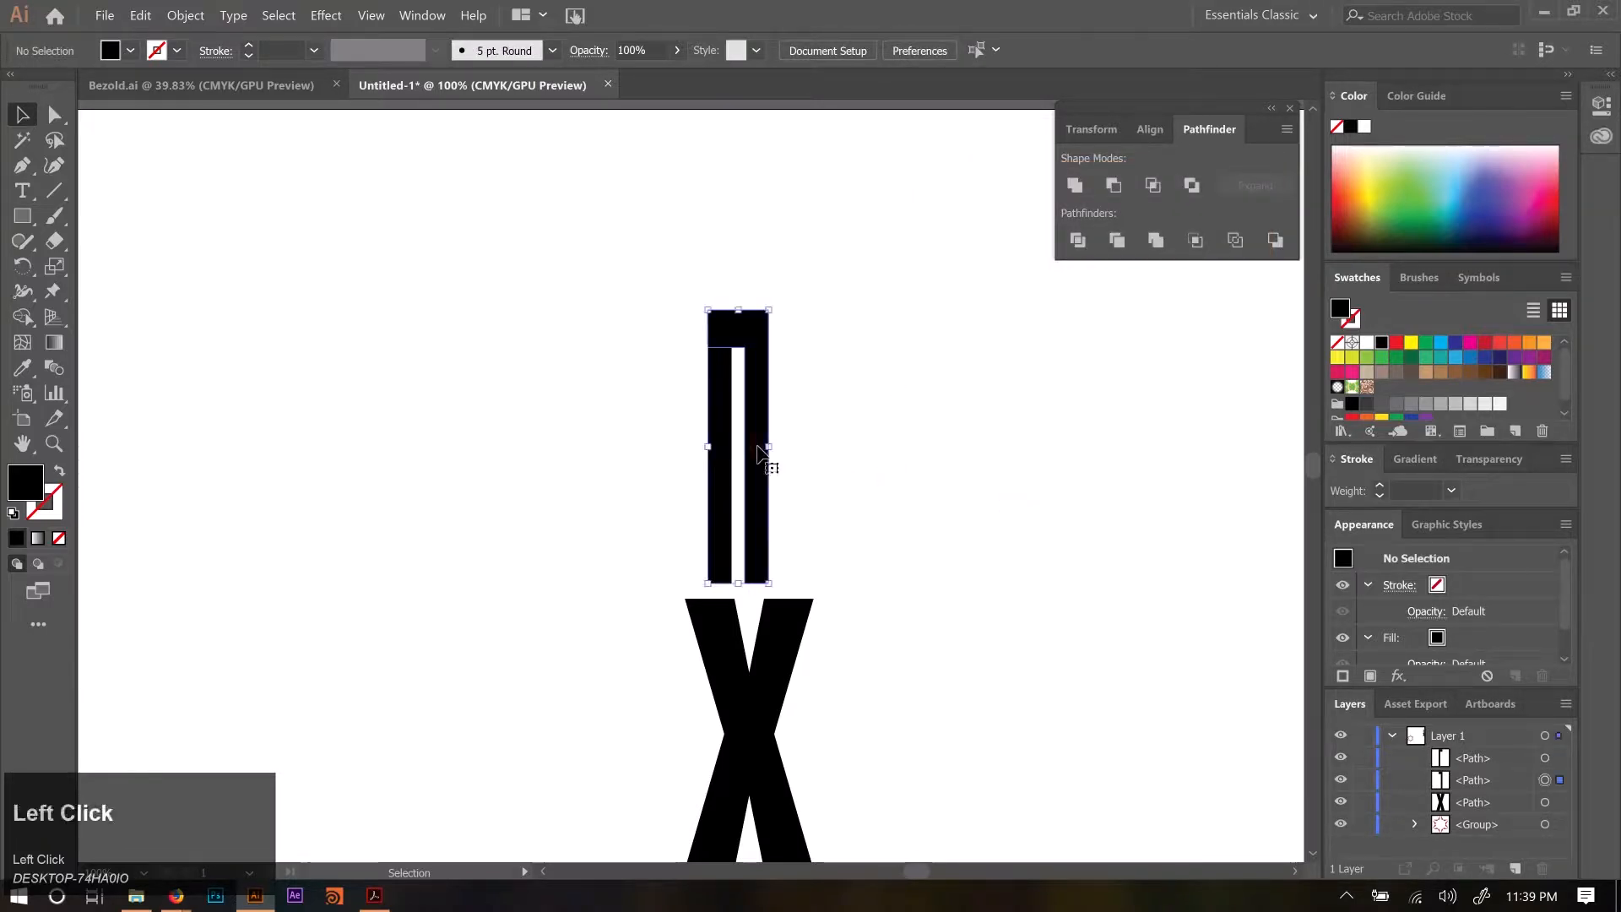
shift+click(719, 488)
drag(719, 488, 780, 471)
click(965, 497)
drag(601, 275, 1158, 586)
click(1075, 188)
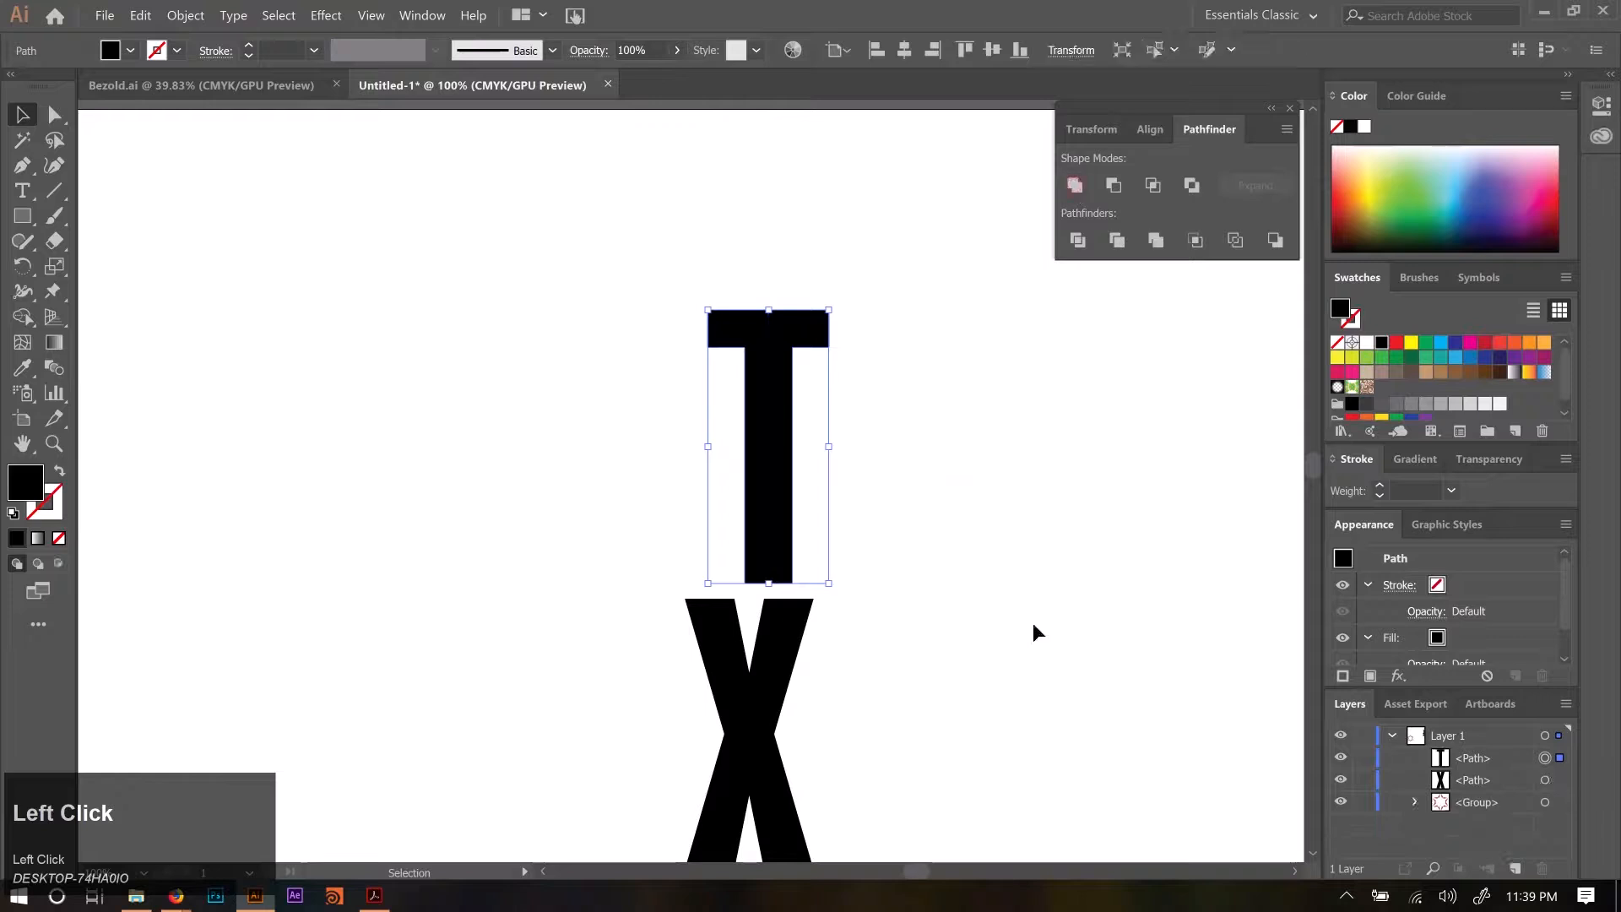
Move the T down beside the X so the right part of its crossbar overlaps the X's upper left arm.
key(space)
drag(940, 565, 1025, 389)
drag(874, 317, 765, 602)
alt+scroll(779, 626, up, 1)
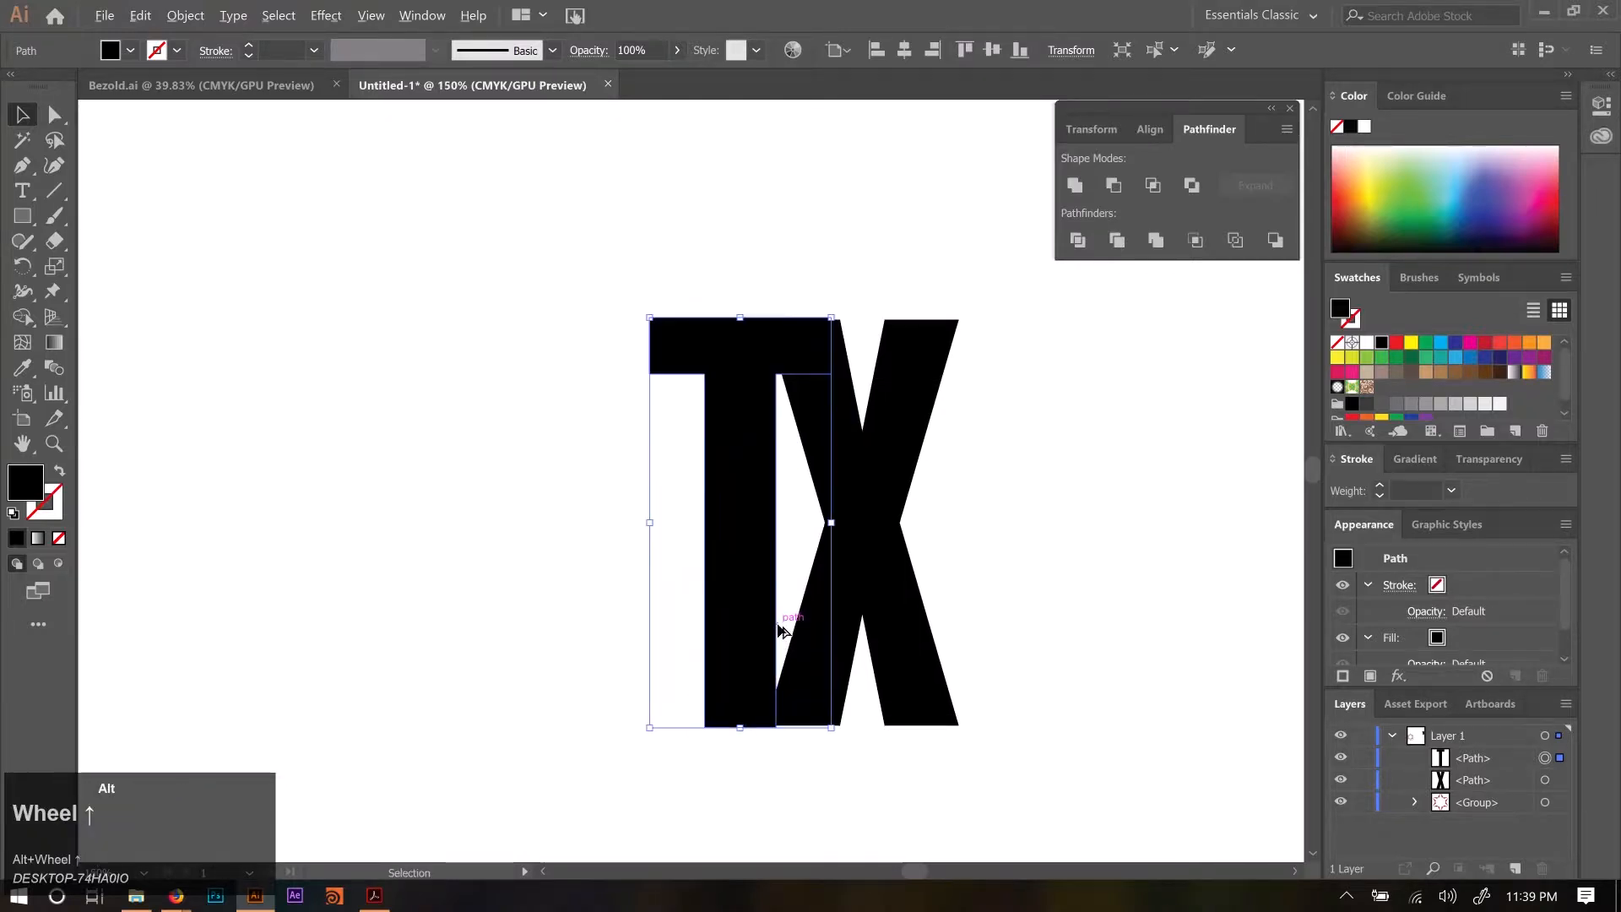
Stretch the T to match the X's top and bottom edges and shift it until its crossbar meets the X's inner upper corner.
click(741, 318)
drag(741, 319, 834, 324)
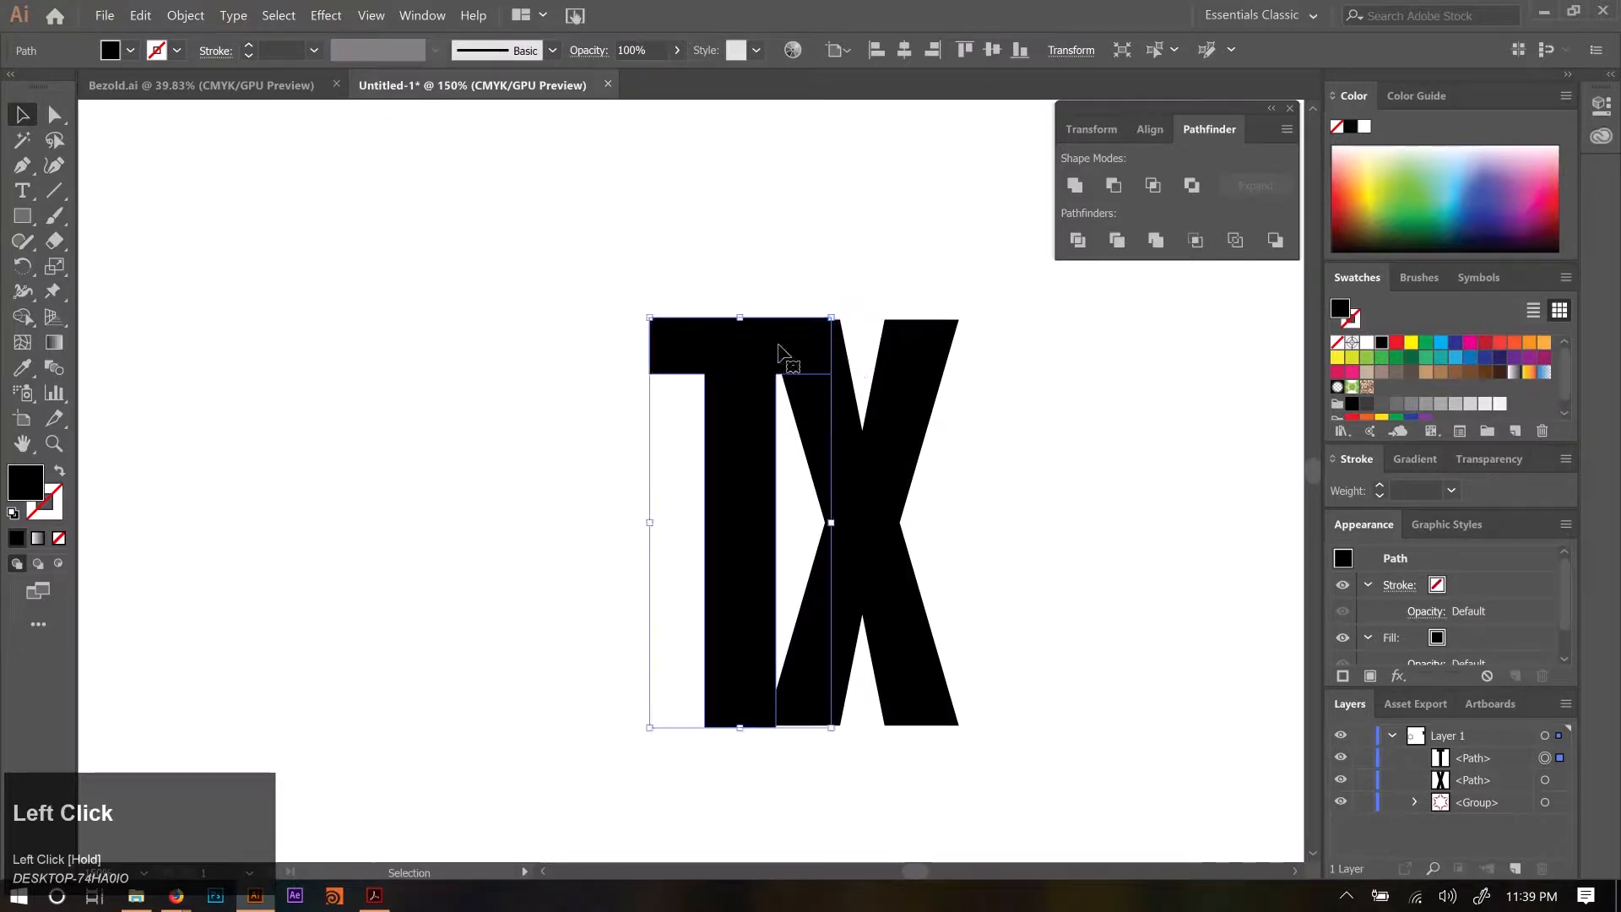
drag(746, 727, 816, 726)
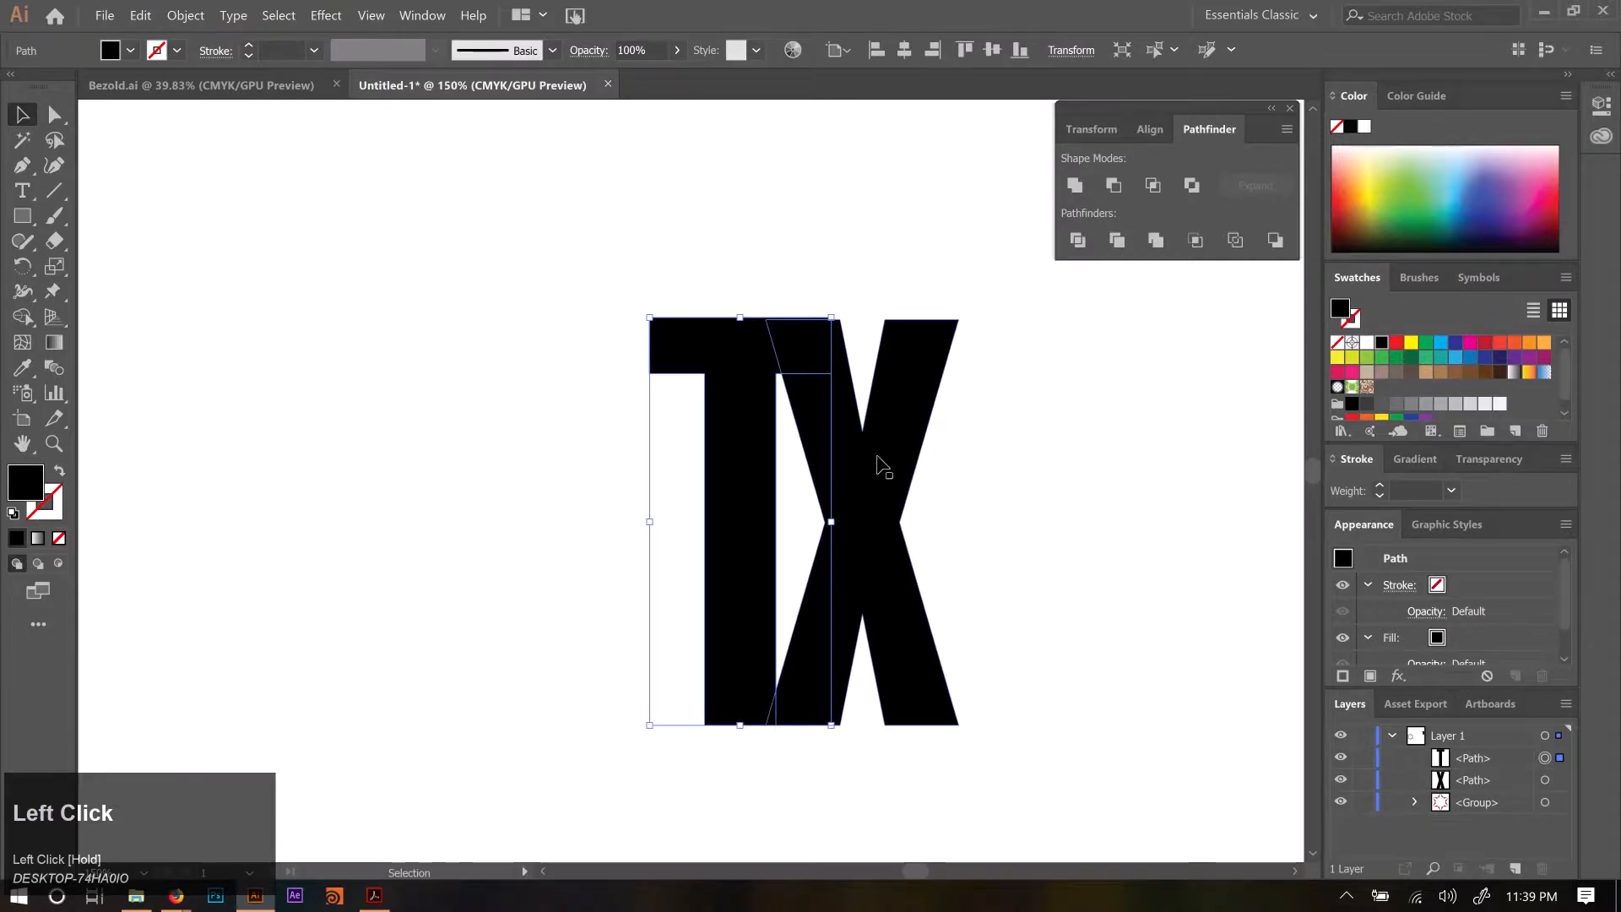
mouse_move(739, 318)
mouse_down()
mouse_move(747, 422)
mouse_move(772, 320)
mouse_up()
drag(746, 431, 766, 433)
click(981, 625)
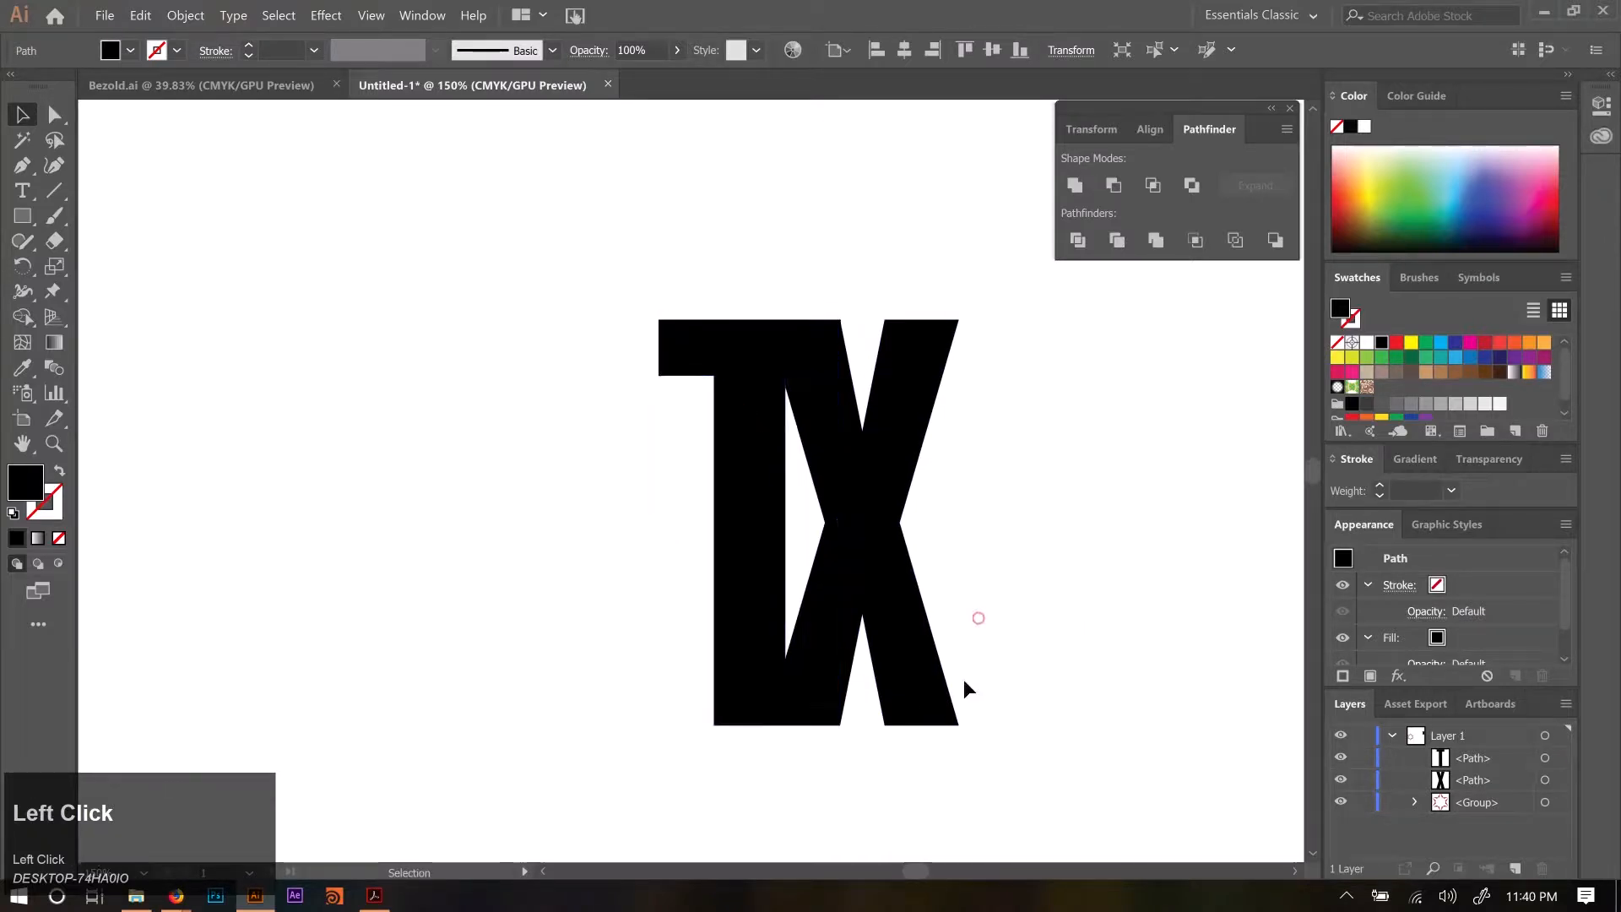
Delete the surplus middle anchor points on the T's top and bottom edges.
scroll(875, 523, up, 1)
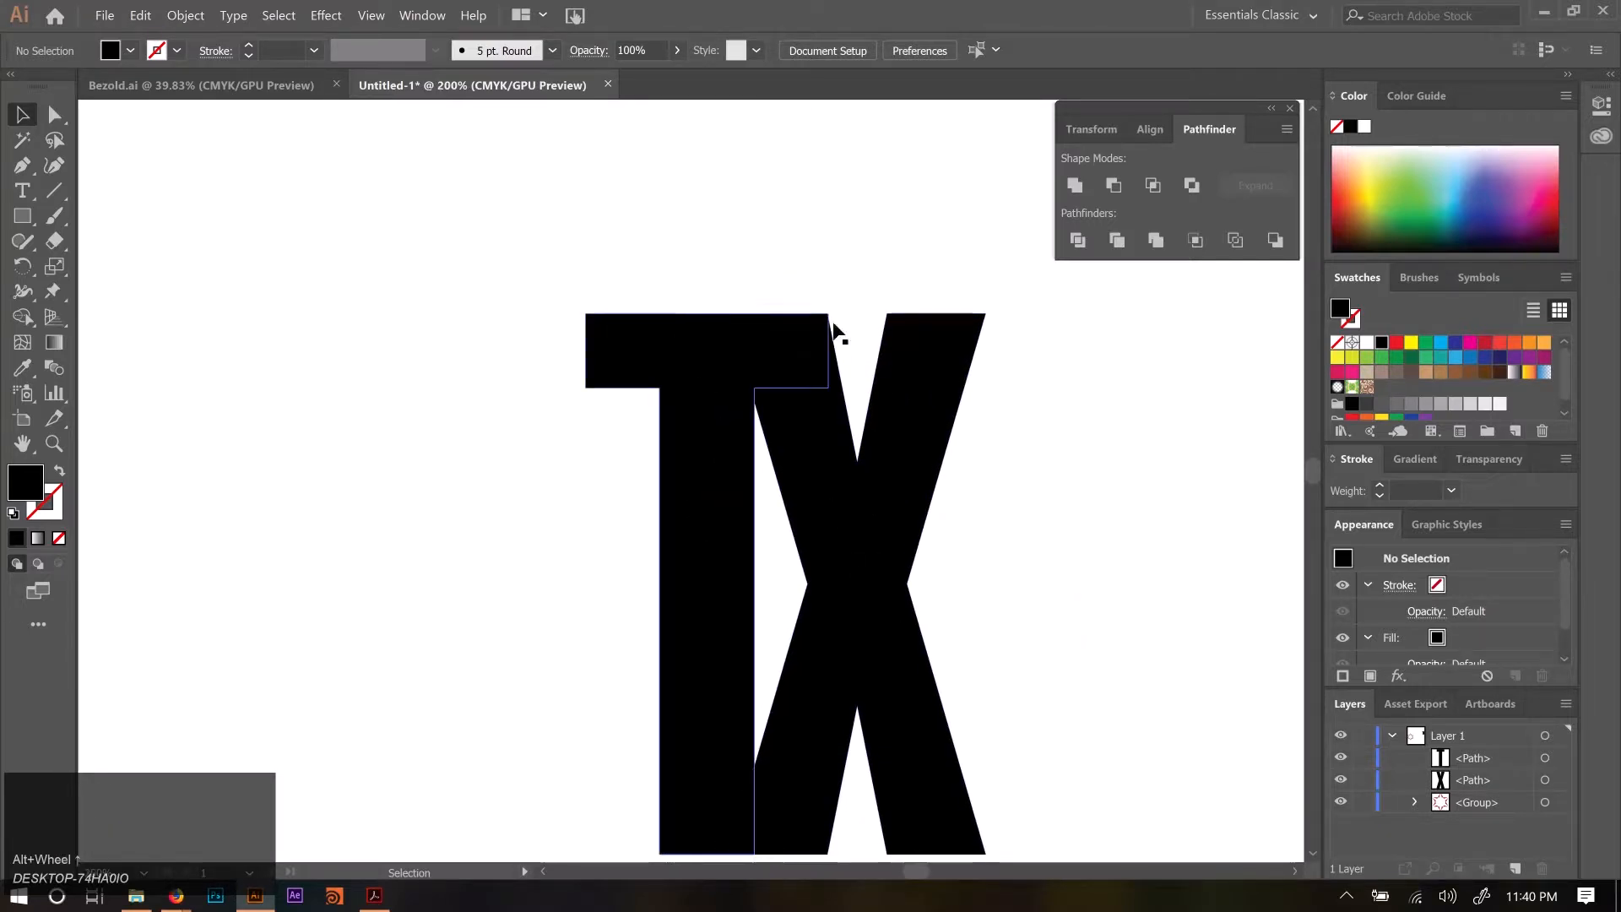
click(715, 349)
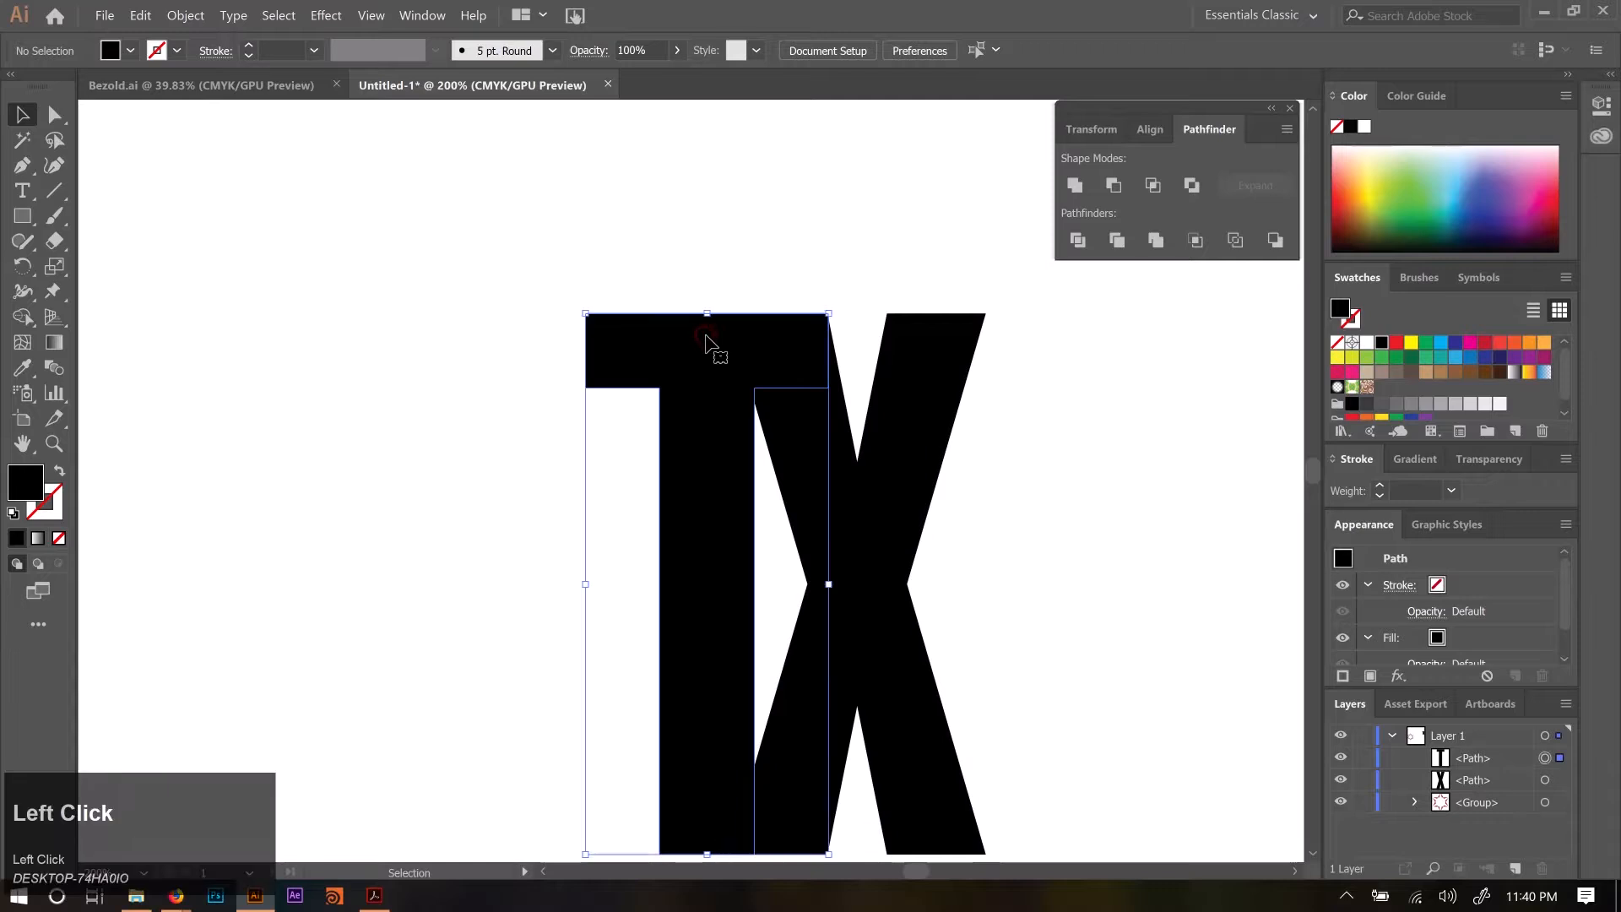
key(a)
key(space)
drag(764, 675, 768, 466)
drag(708, 650, 712, 844)
key(minus)
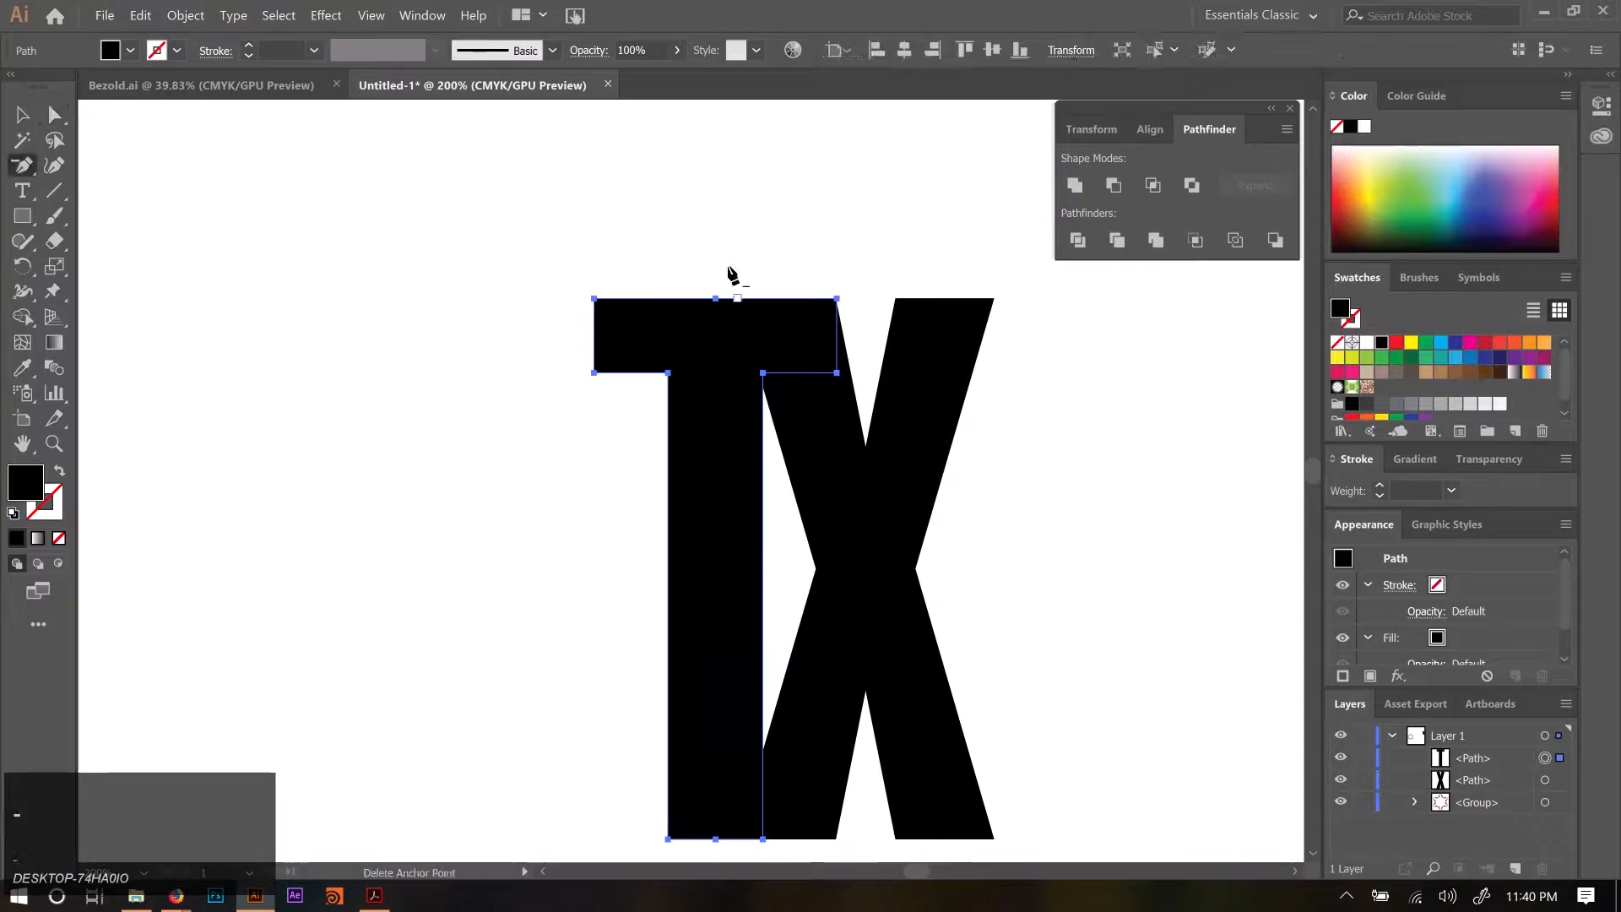
mouse_move(22, 165)
mouse_down()
mouse_move(105, 239)
mouse_move(109, 224)
mouse_move(18, 168)
mouse_up()
click(715, 299)
key(space)
drag(727, 605, 729, 359)
click(718, 595)
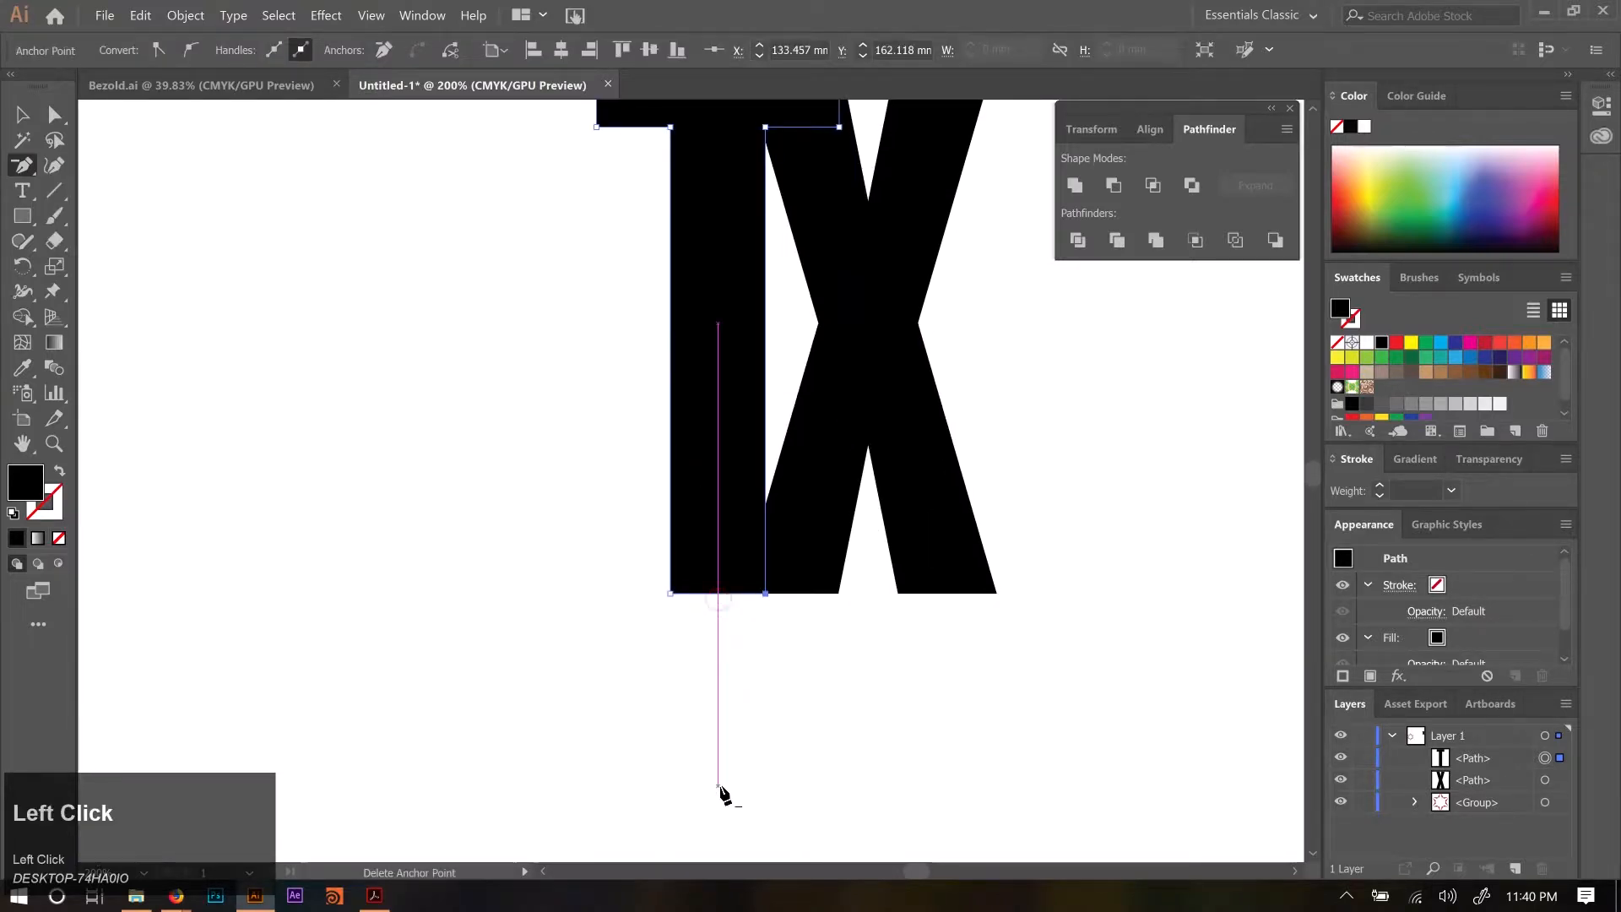
Duplicate the T horizontally by about 32 mm so the copy overlaps the X's right side.
key(v)
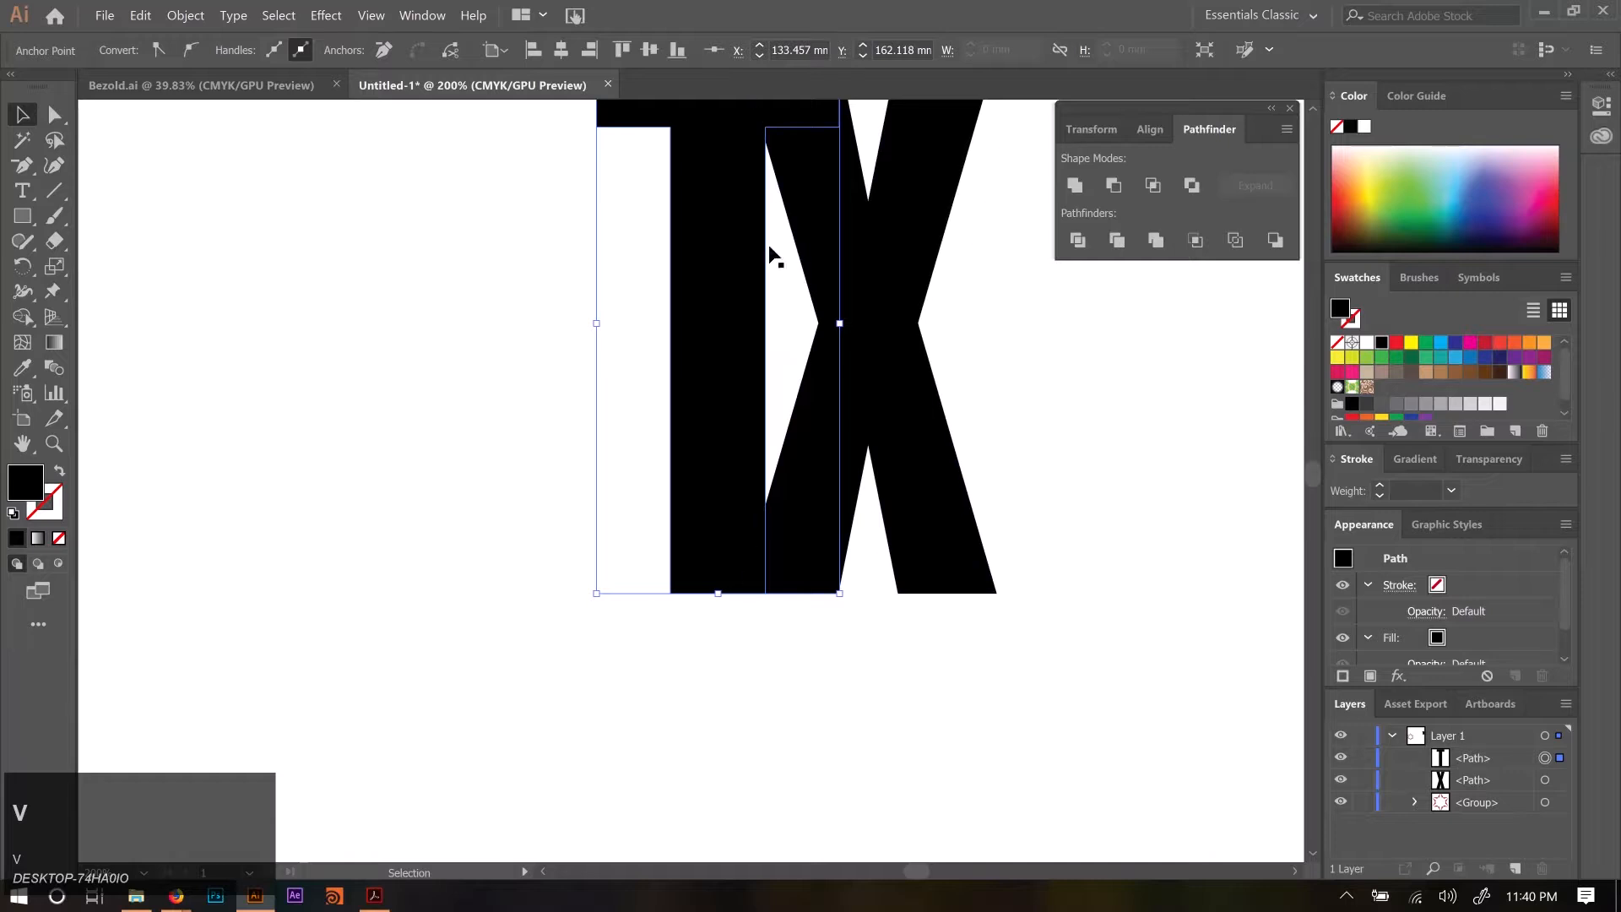
key(space)
drag(770, 253, 755, 483)
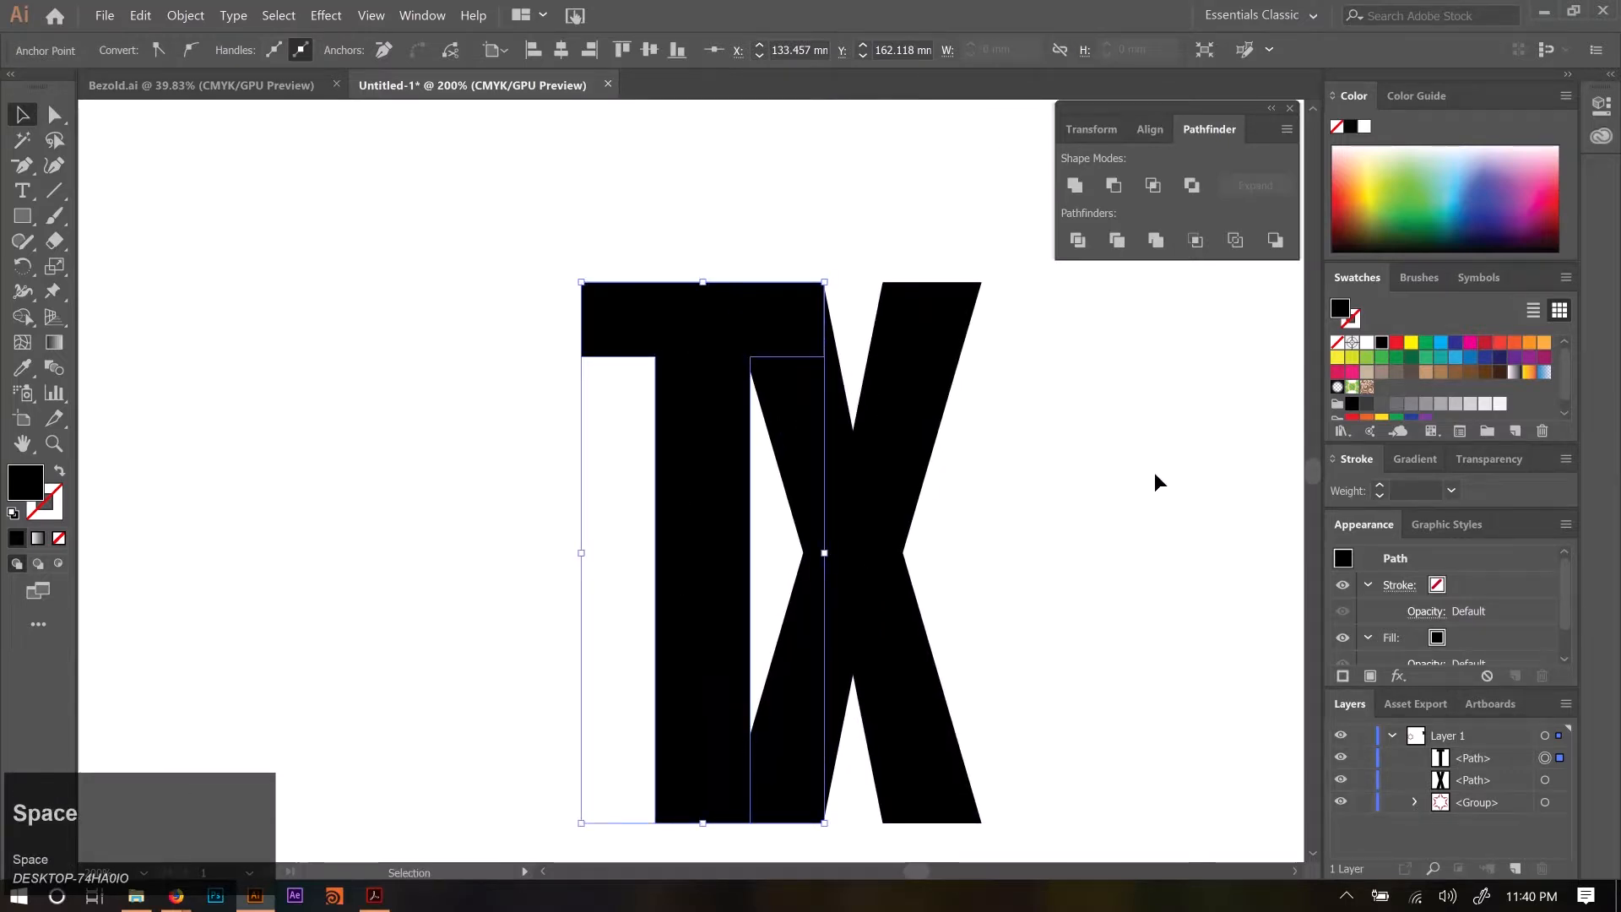
click(1155, 476)
click(714, 556)
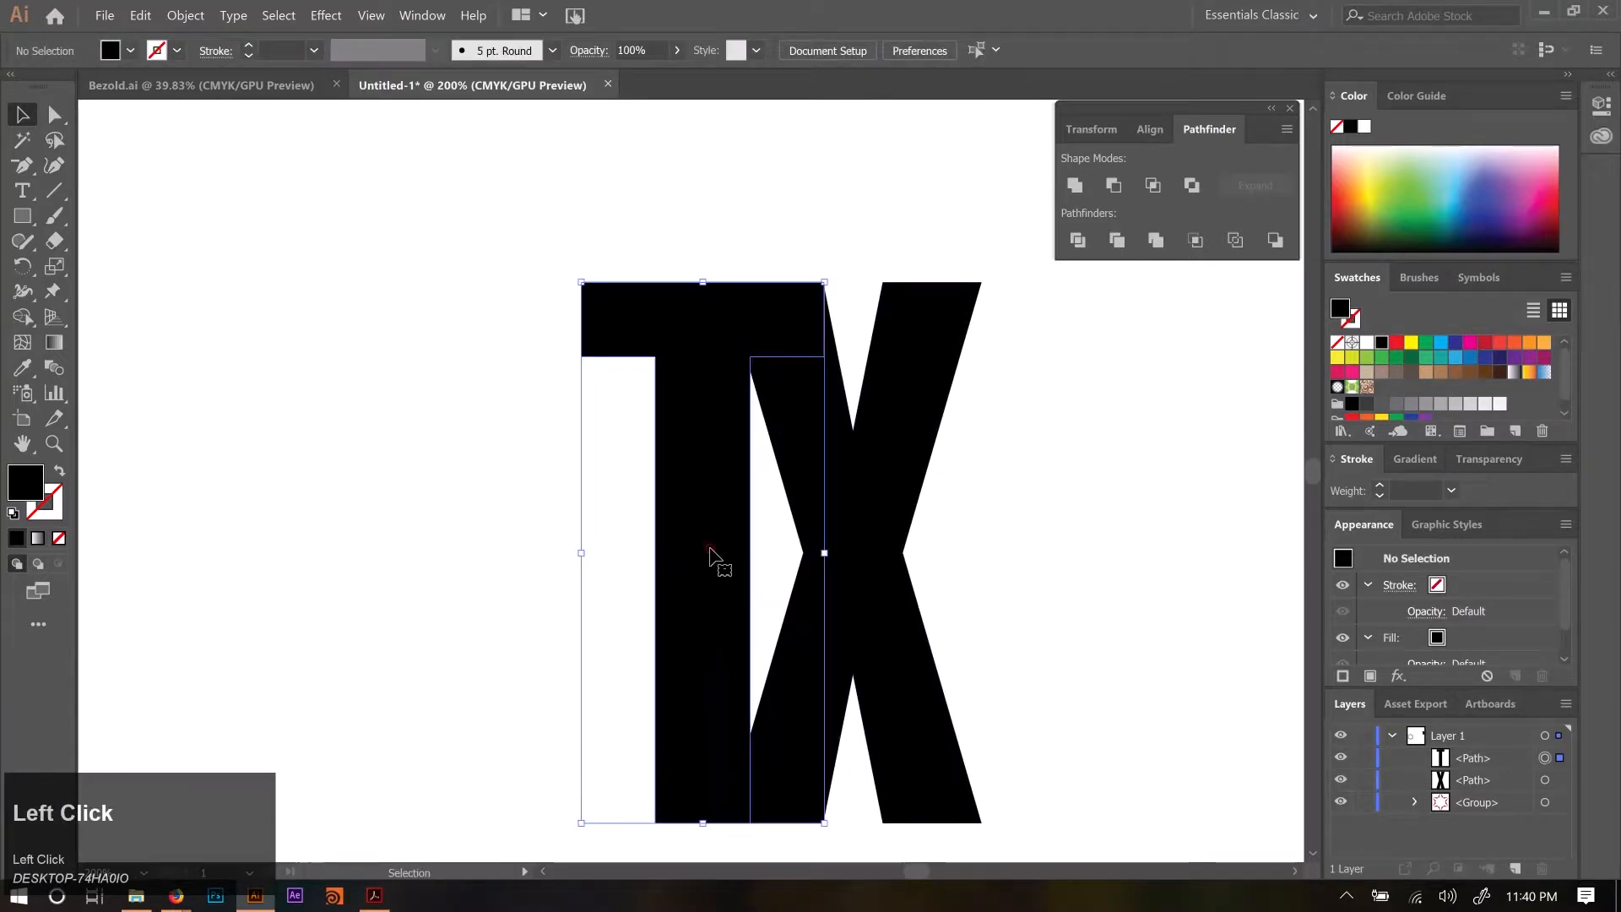
click(902, 527)
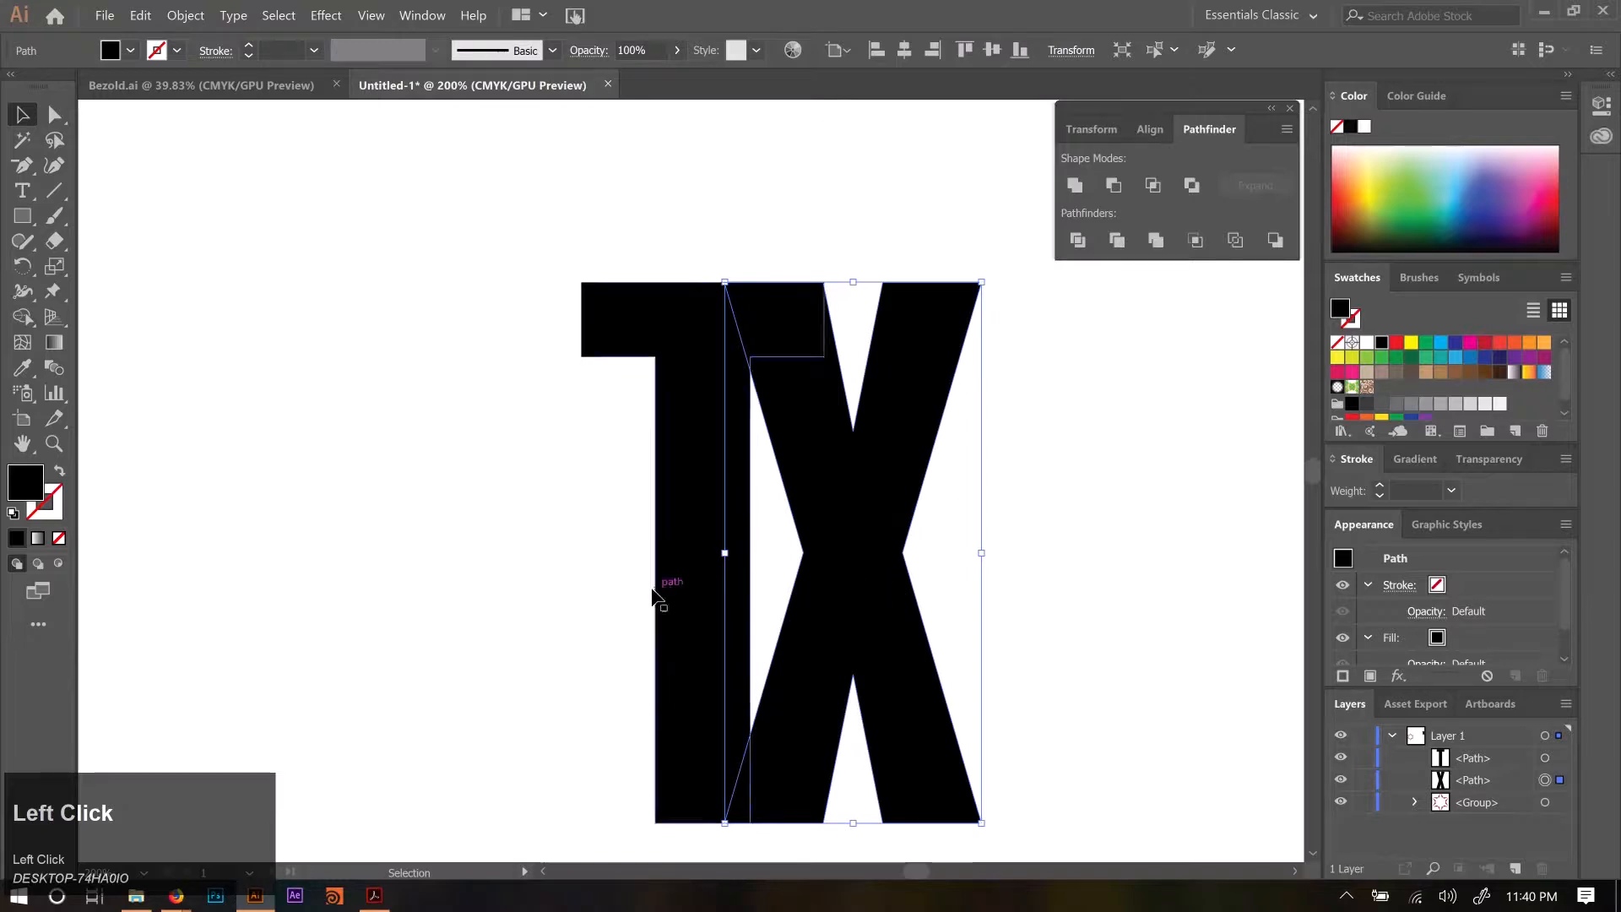
click(692, 591)
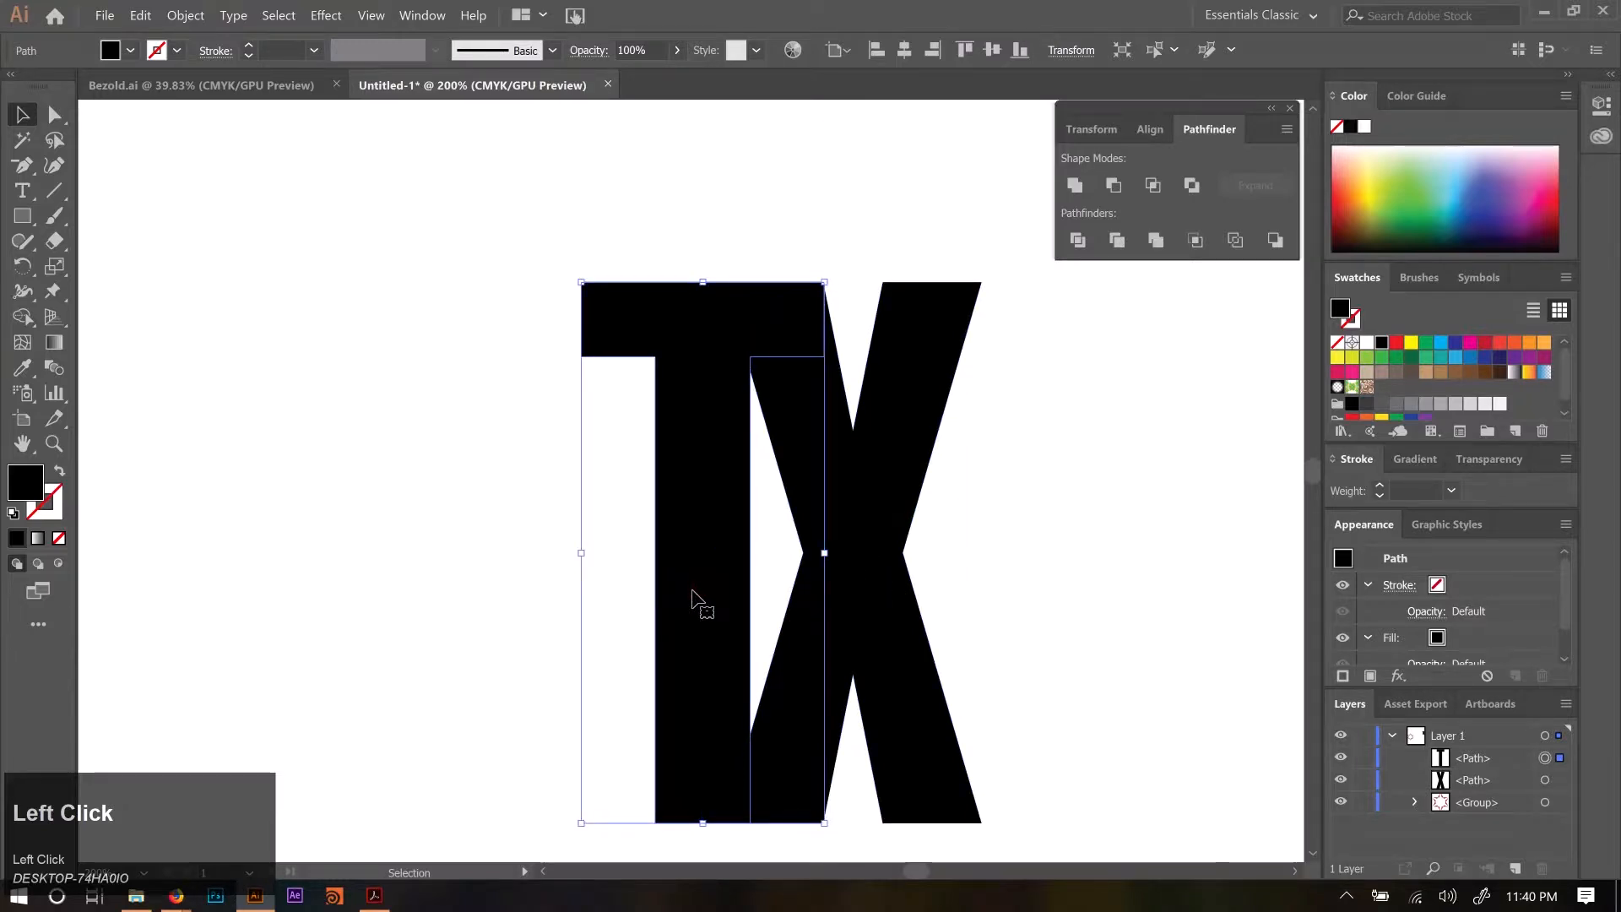
drag(691, 591, 995, 610)
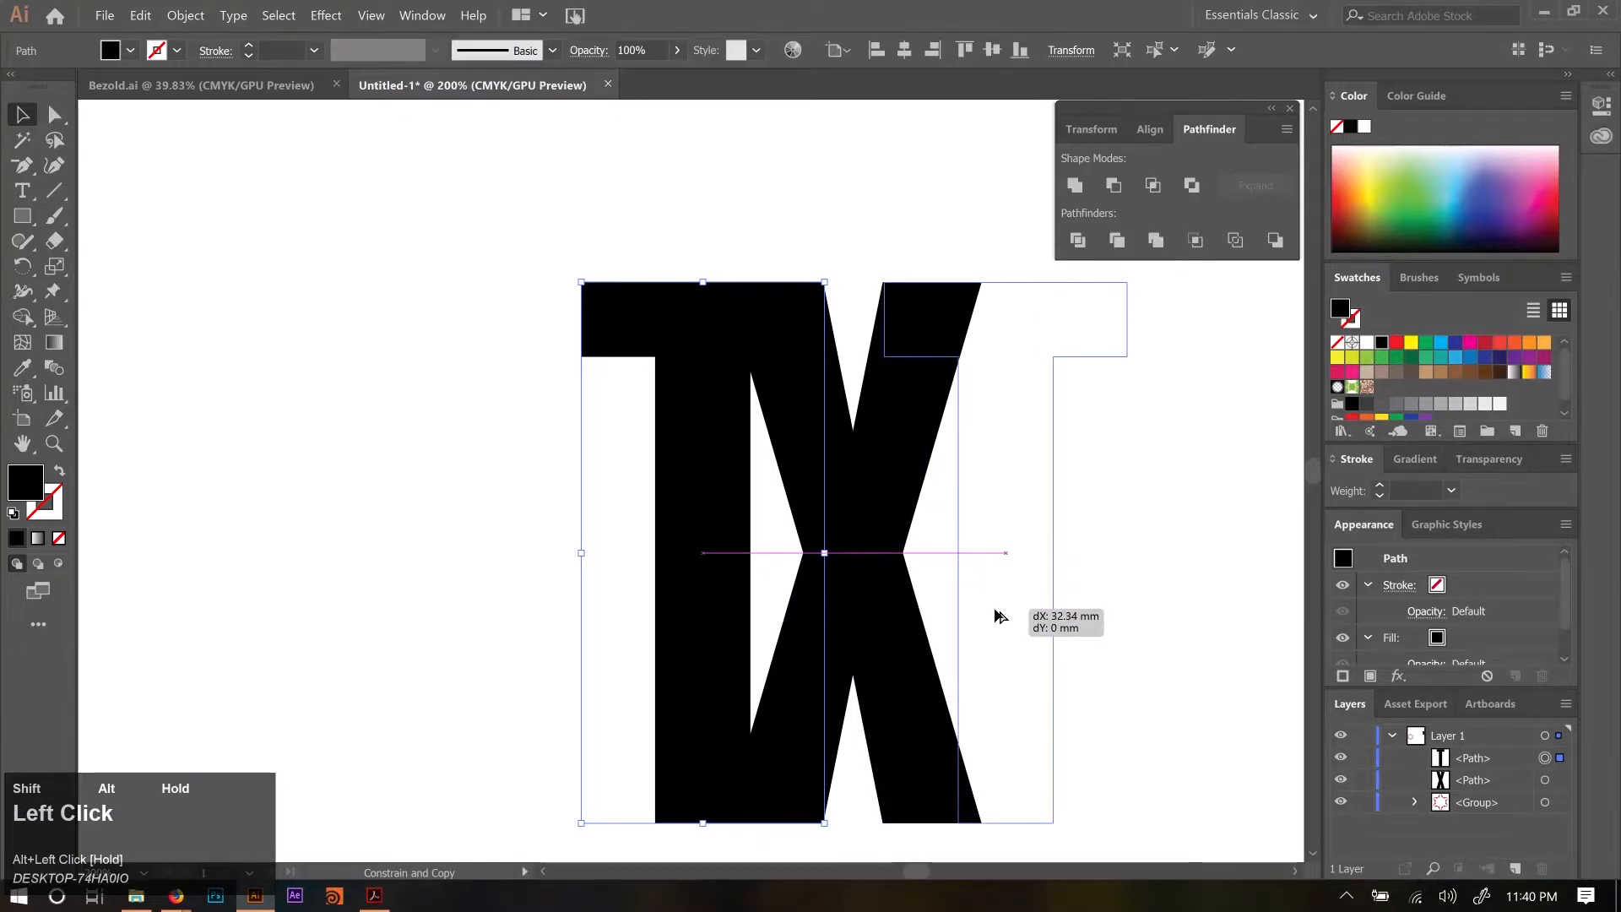
drag(995, 615, 994, 618)
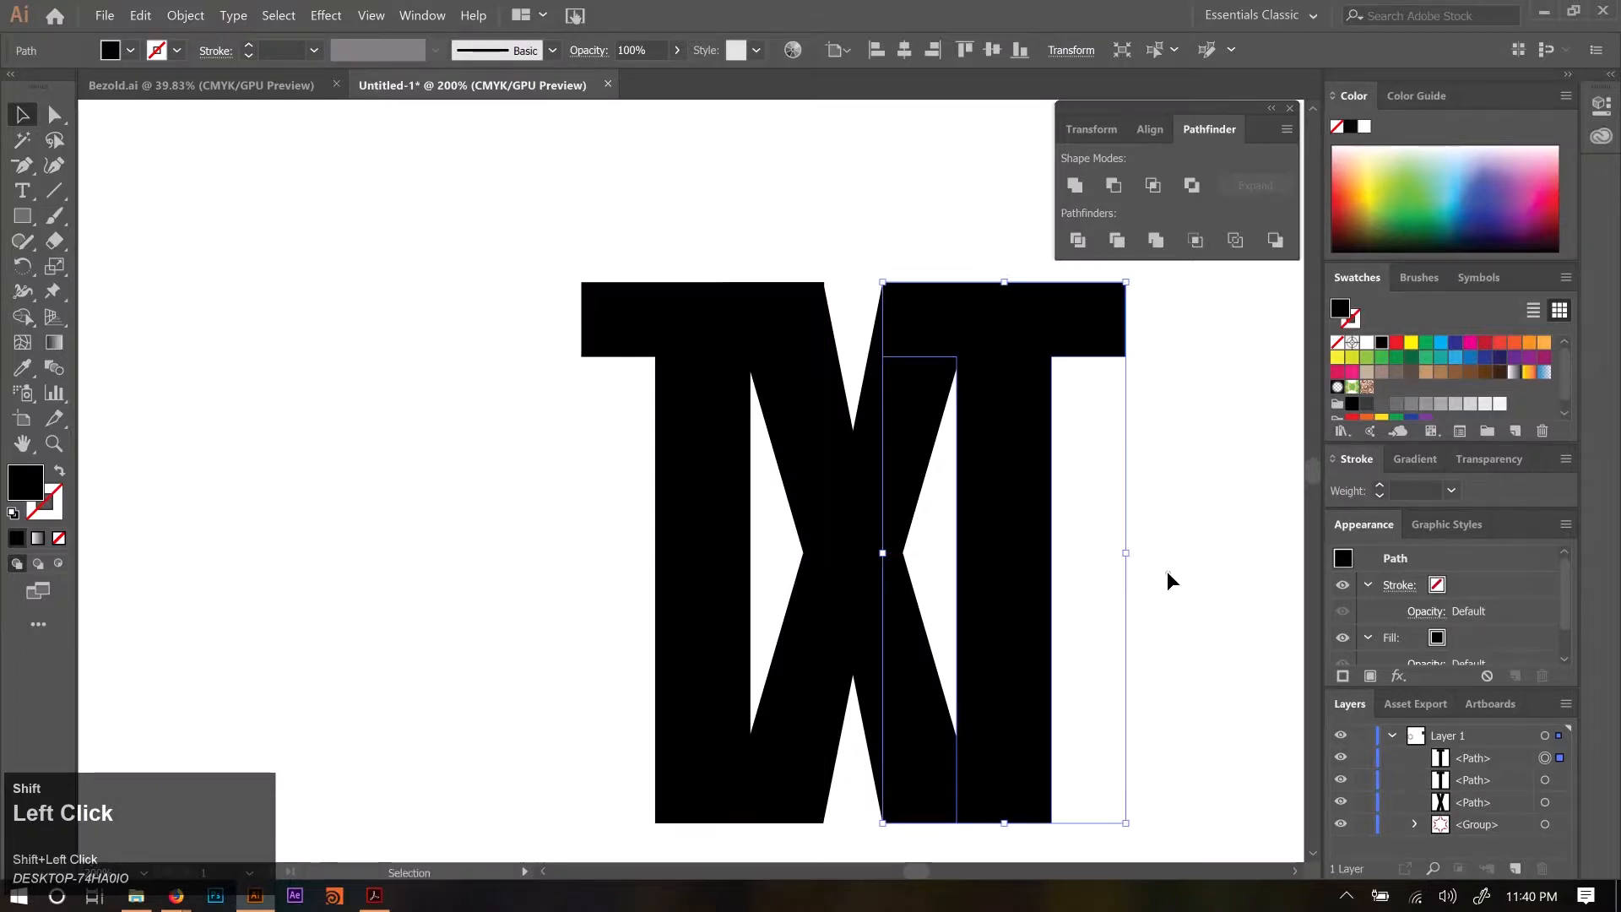
Fine-tune the corners where the two T crossbars meet the X's inner upper edges.
click(1168, 580)
drag(954, 344, 927, 330)
scroll(832, 272, up, 3)
drag(1027, 312, 1002, 315)
scroll(1040, 524, down, 2)
drag(1041, 549, 939, 522)
scroll(788, 372, up, 3)
drag(917, 315, 966, 291)
shift+click(916, 317)
click(930, 290)
scroll(965, 456, down, 4)
drag(966, 580, 830, 463)
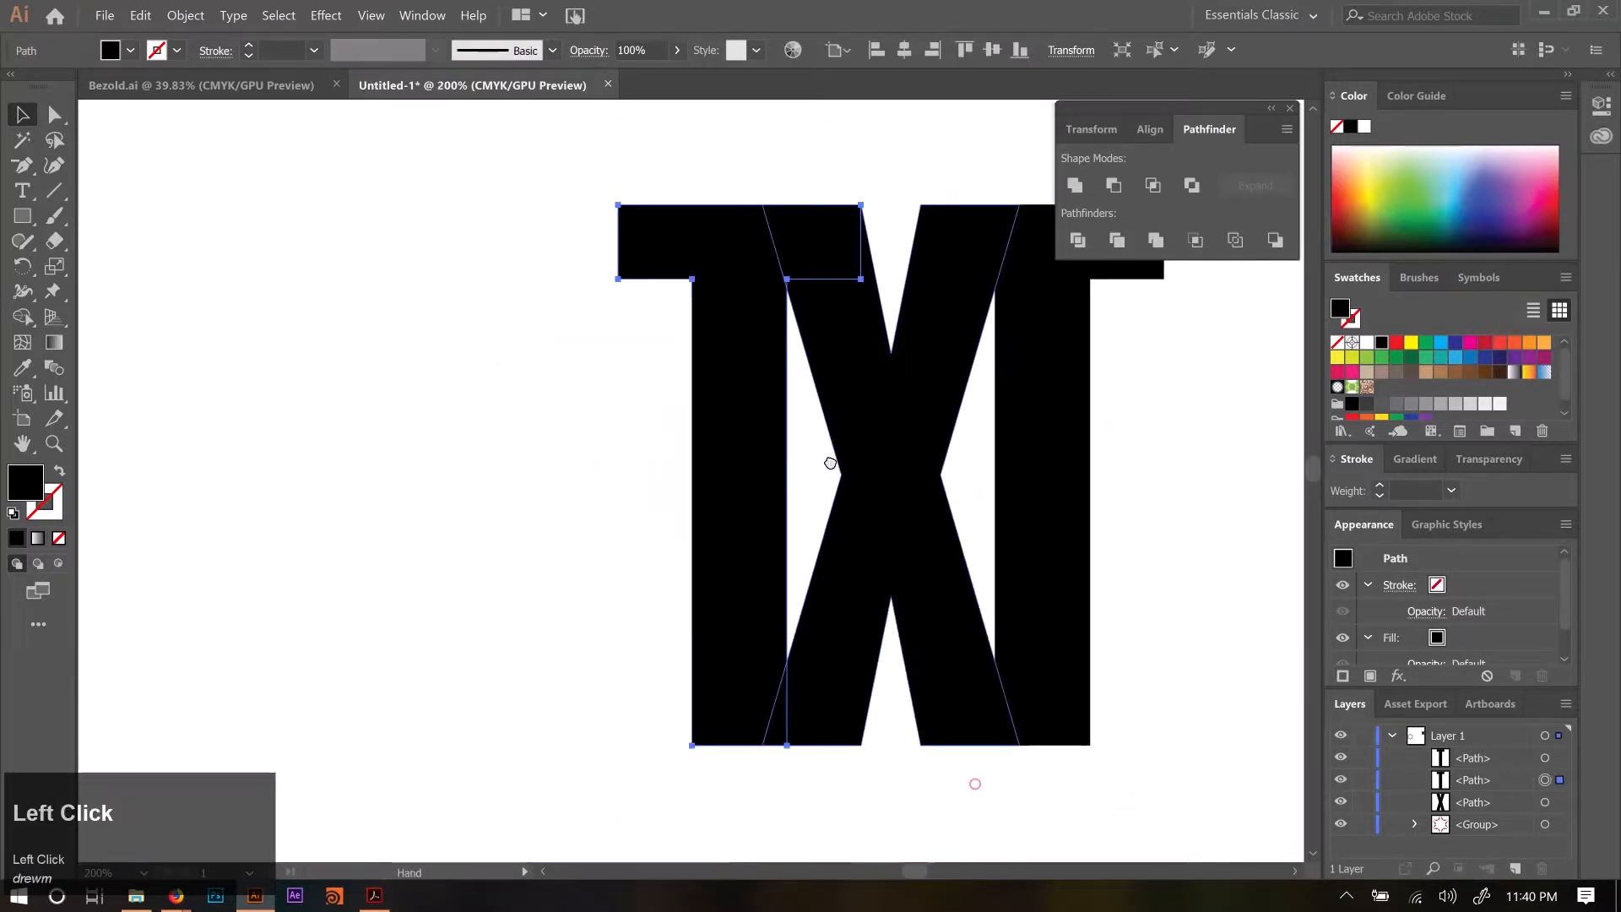
Rotate the T on the right of the X by 180 degrees so its crossbar lies along the X's foot.
scroll(970, 670, down, 2)
click(962, 633)
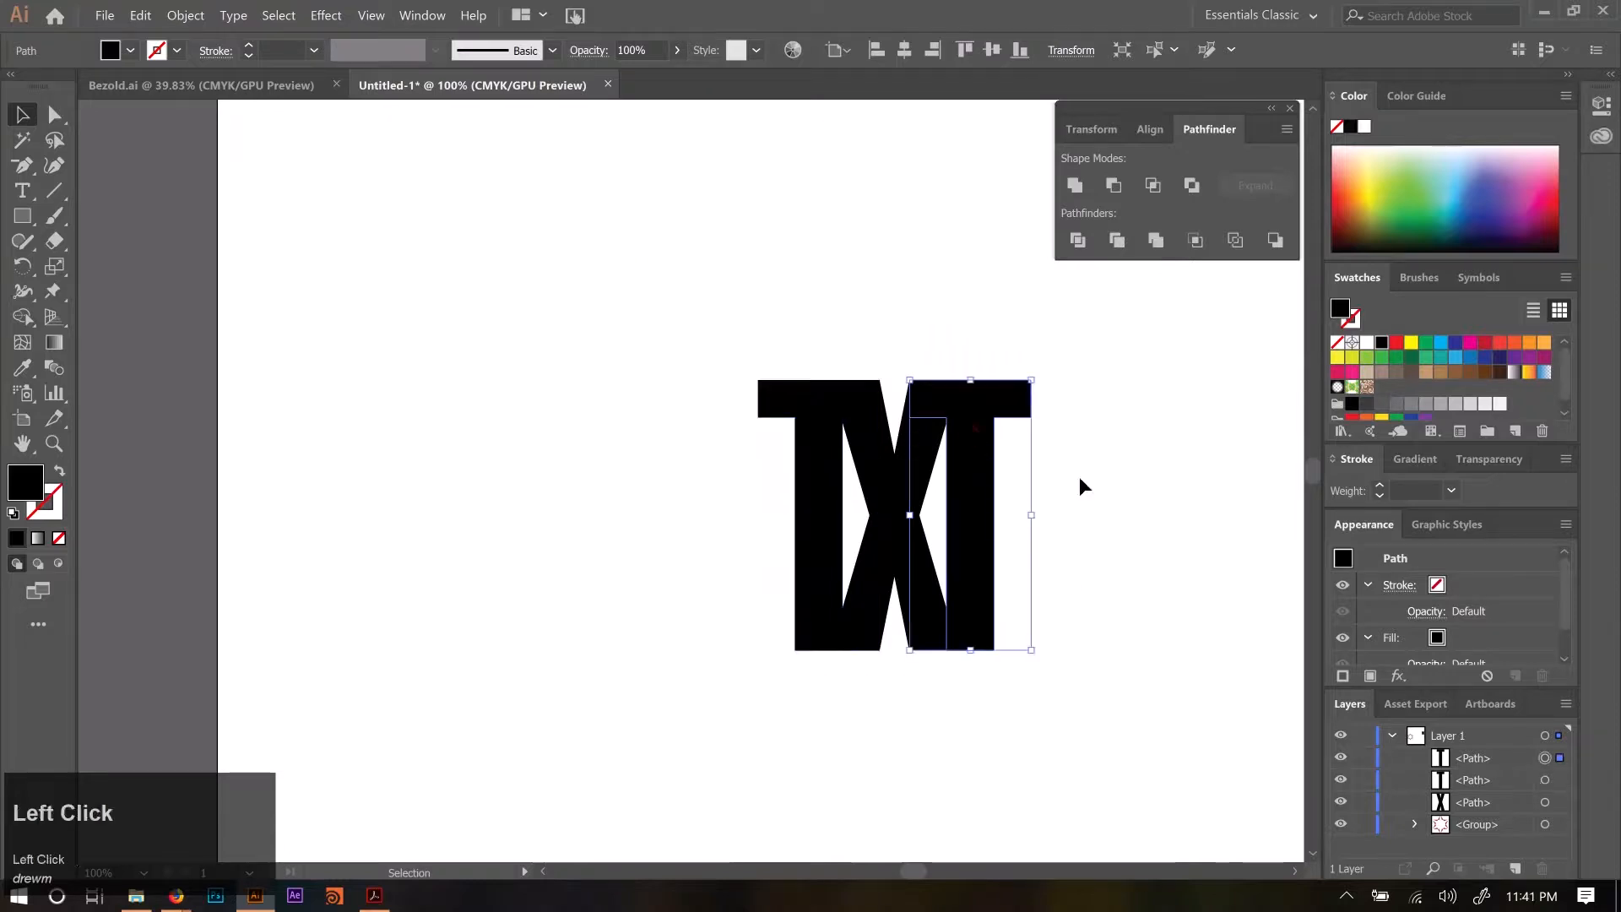
drag(1043, 370, 827, 802)
click(707, 851)
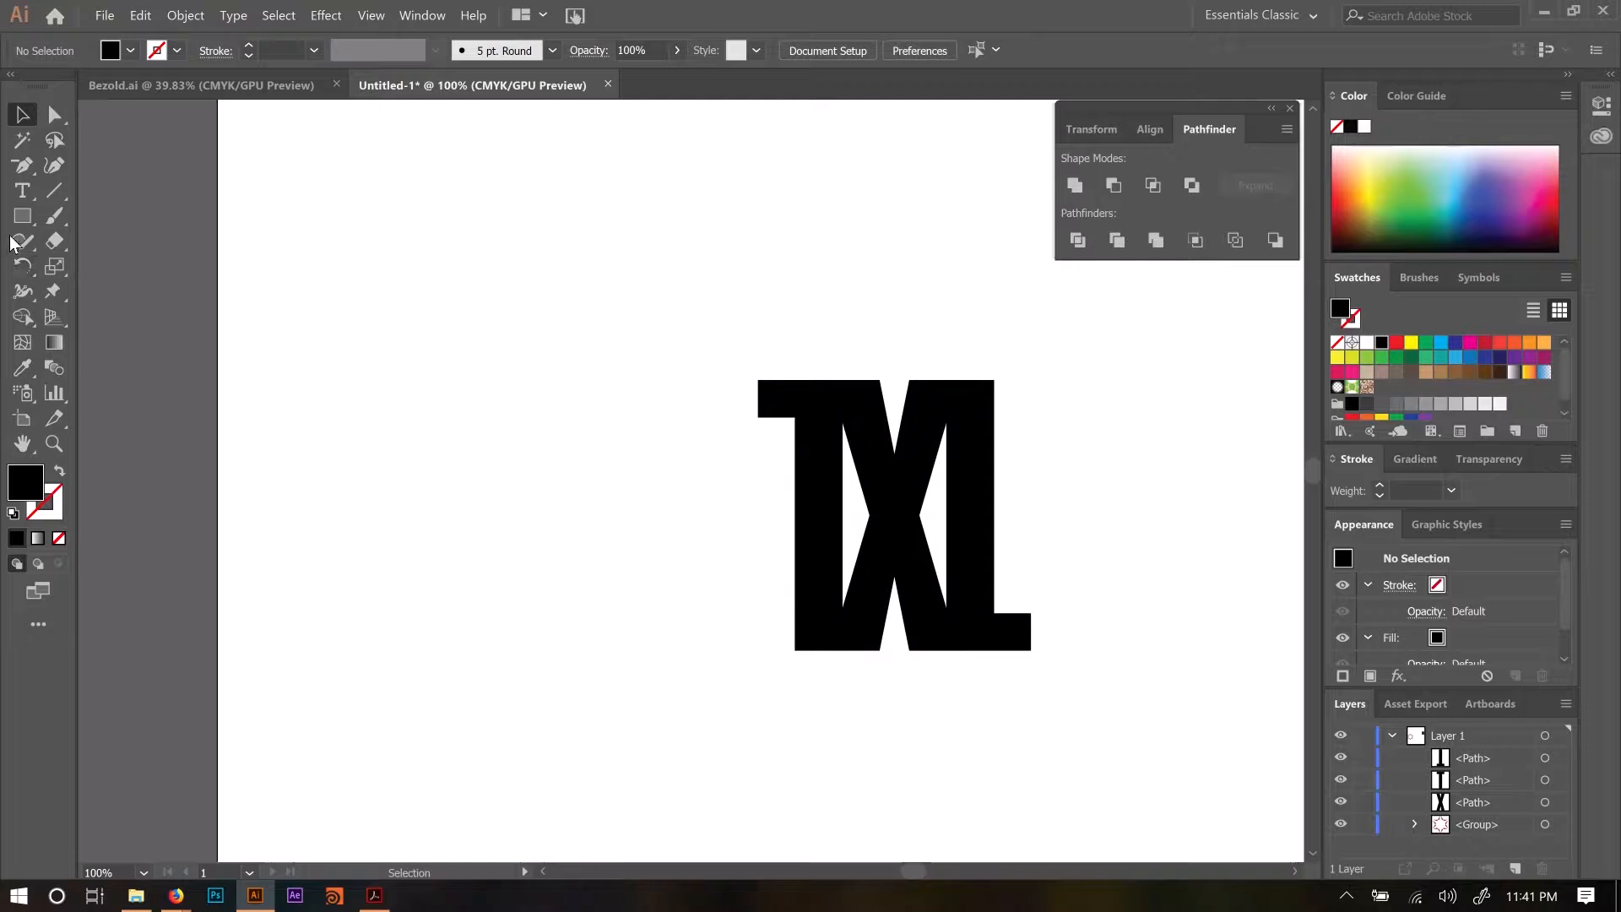
Draw a square of about 57.7 mm from the T's upper left corner over the letters and swap its fill and stroke.
click(30, 221)
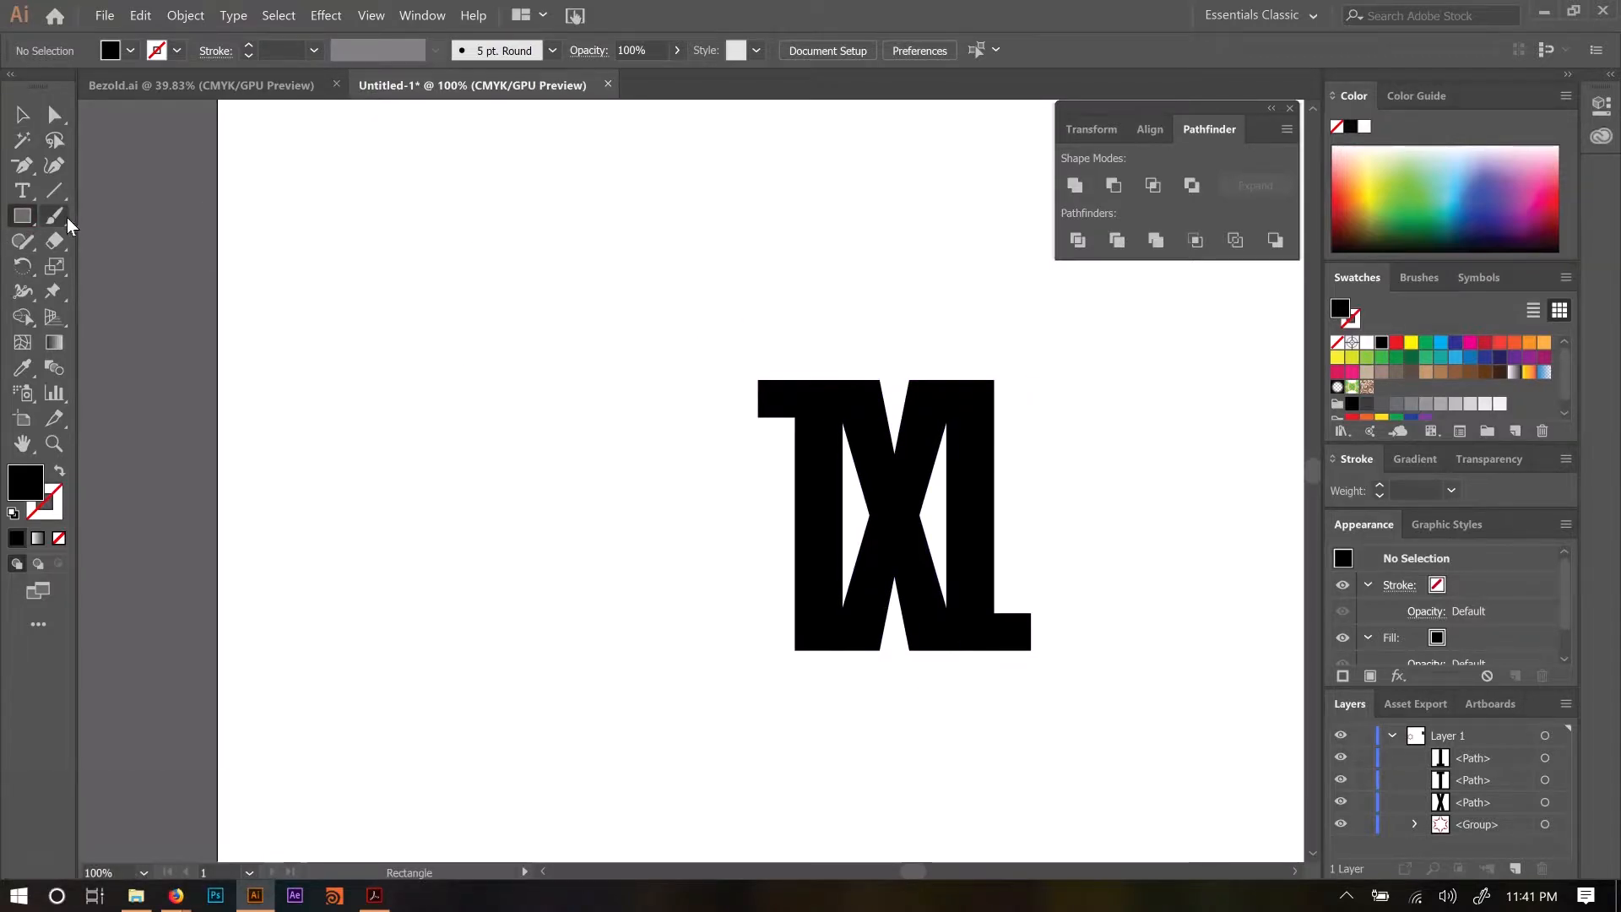
drag(20, 215, 89, 239)
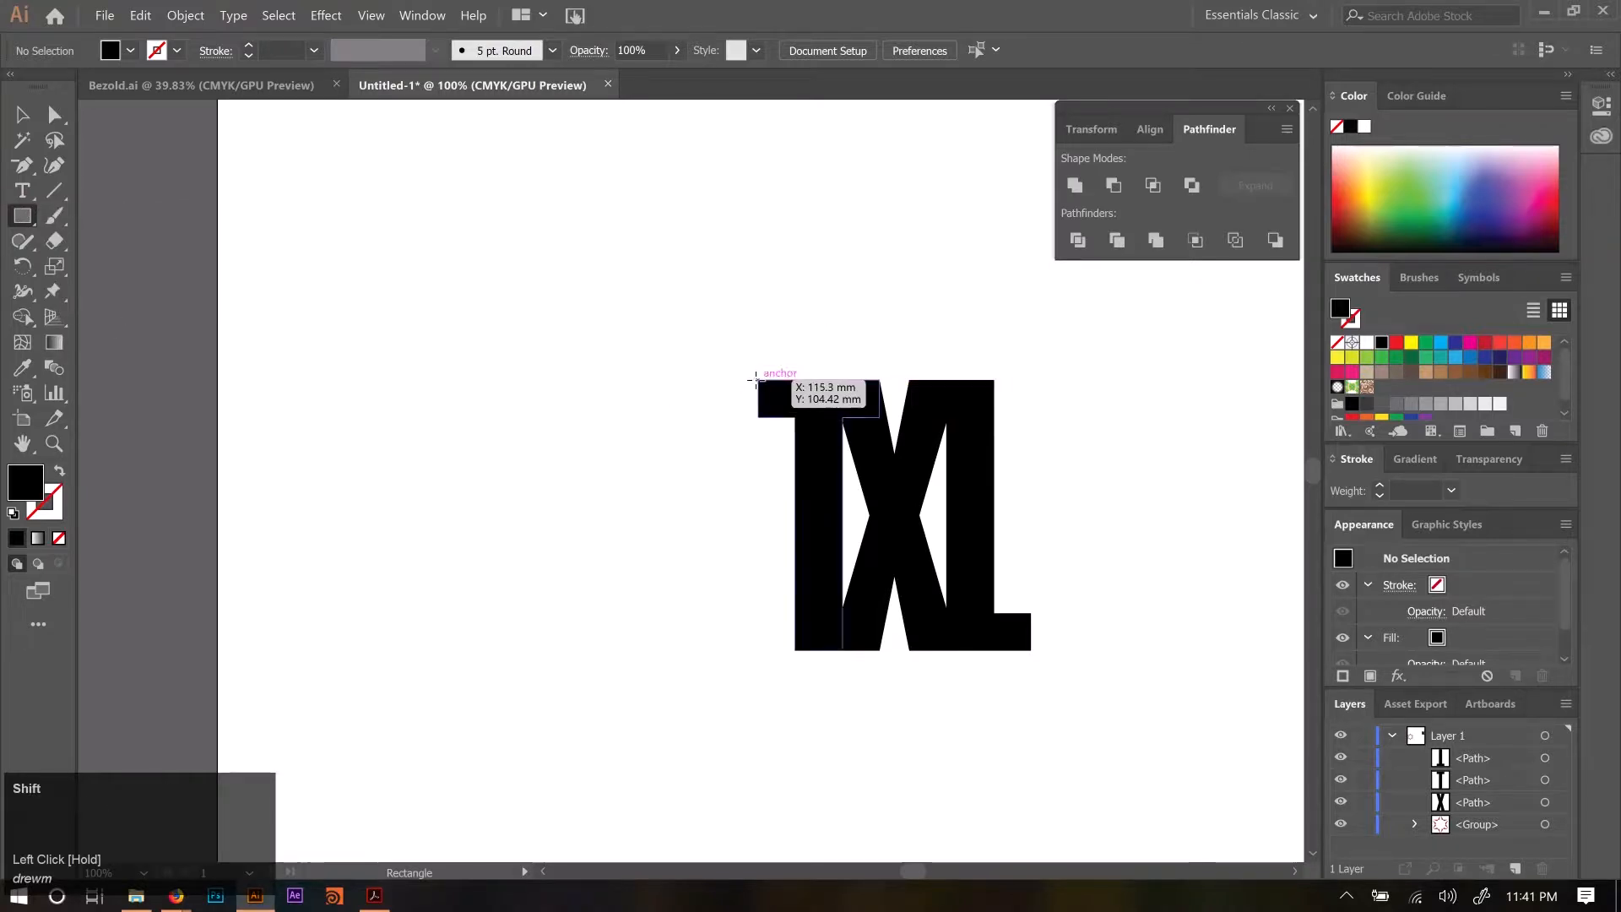
drag(756, 380, 962, 648)
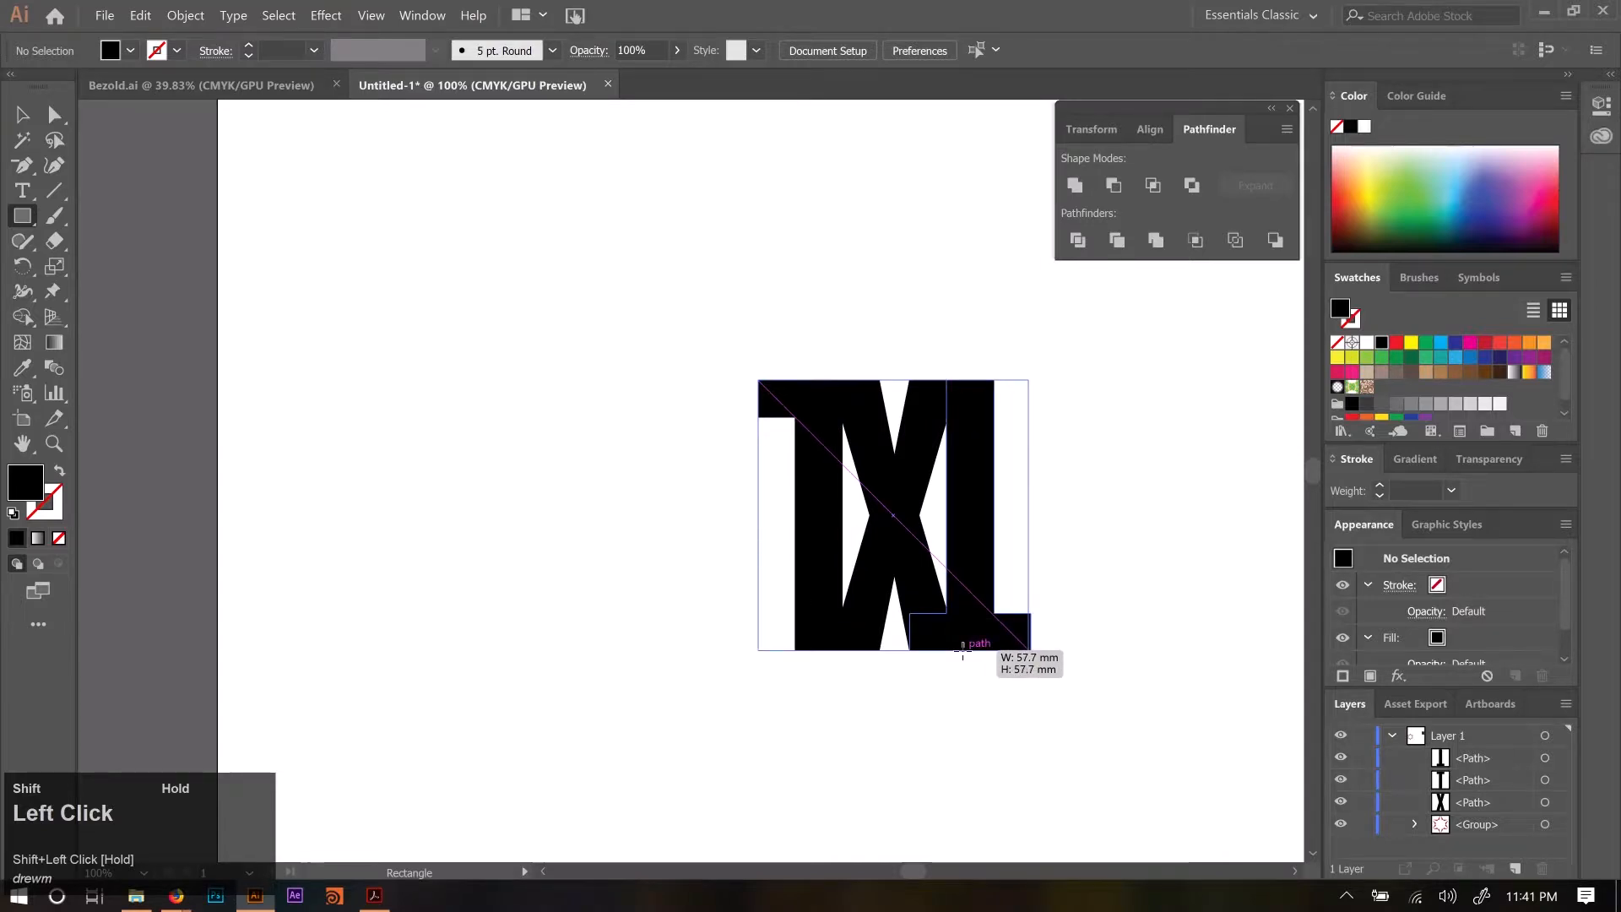
drag(962, 649, 963, 648)
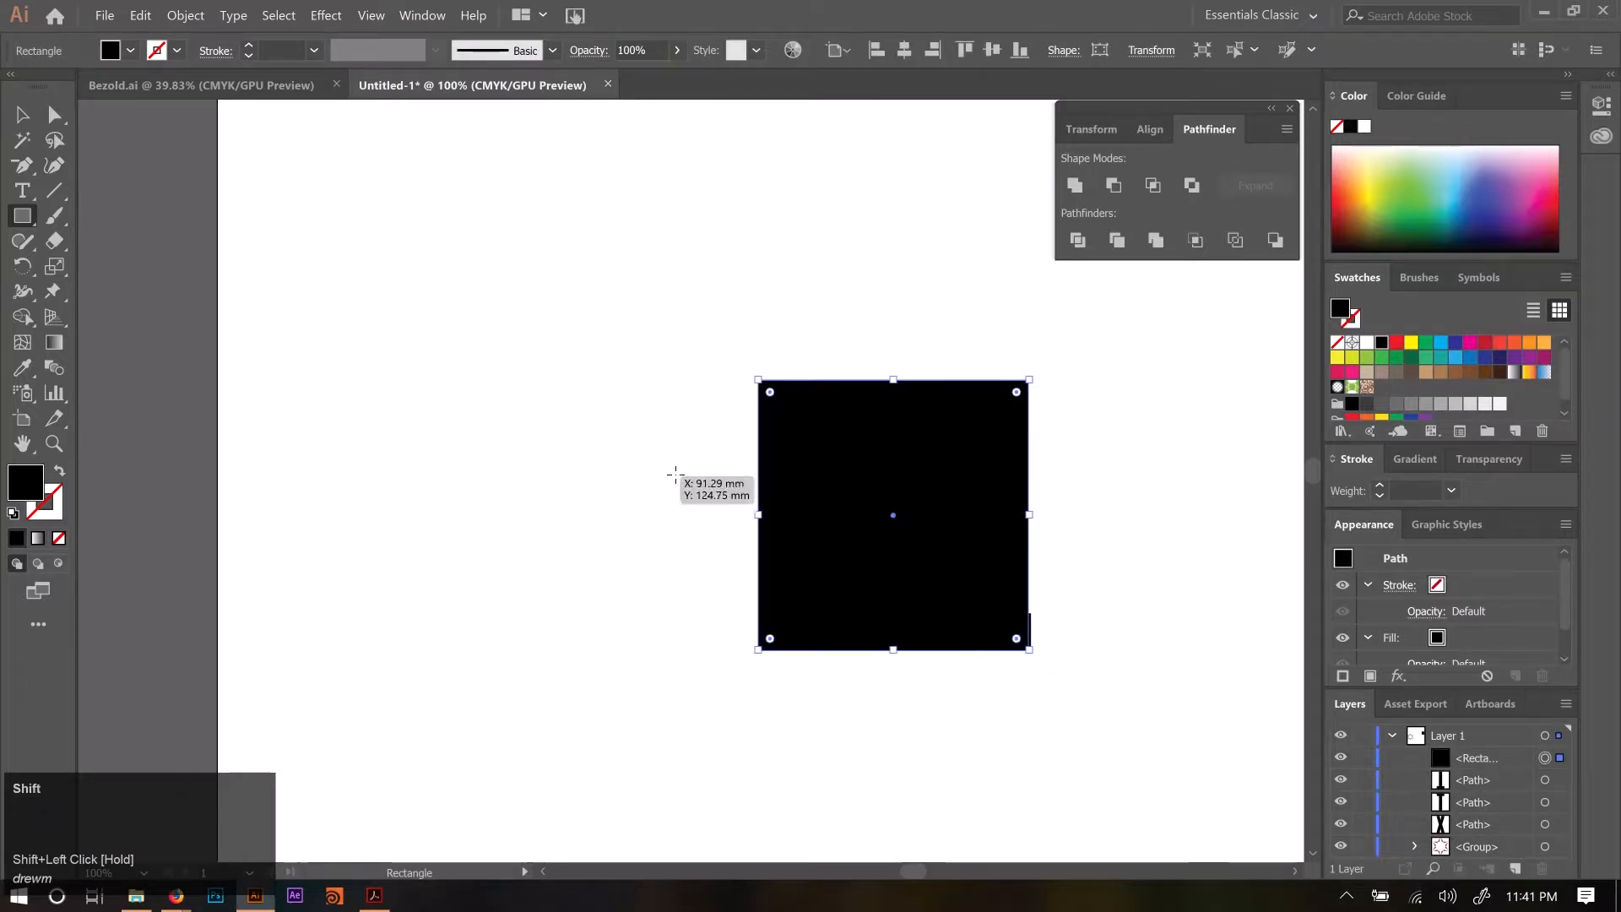
key(shift+x)
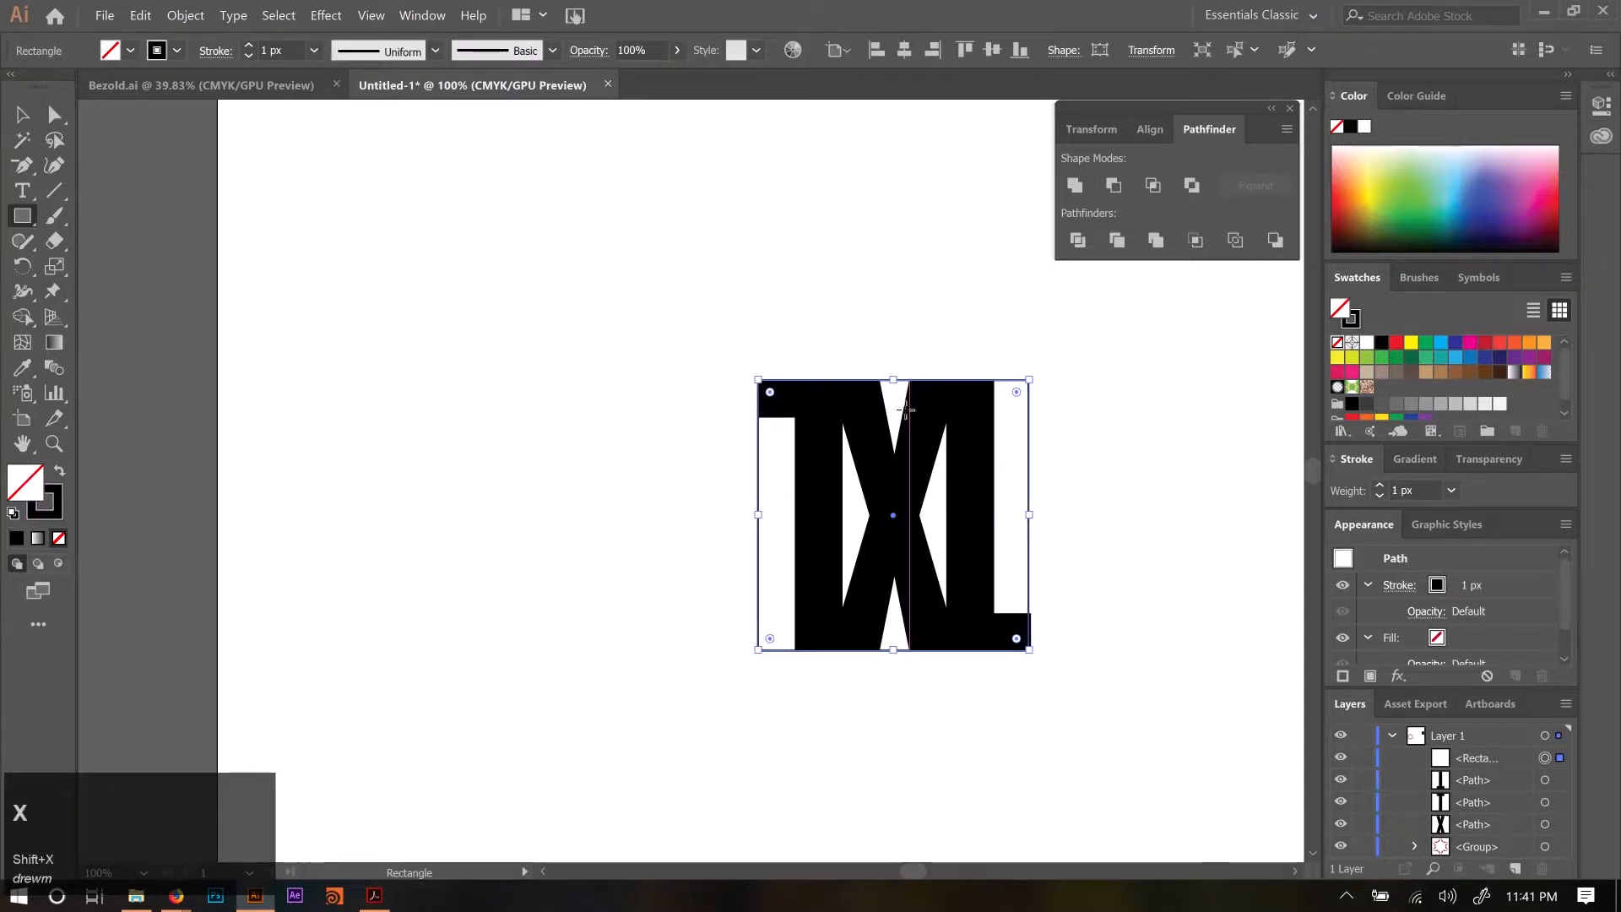
Select all three letter shapes and narrow them together to fit the square's width.
key(v)
click(989, 456)
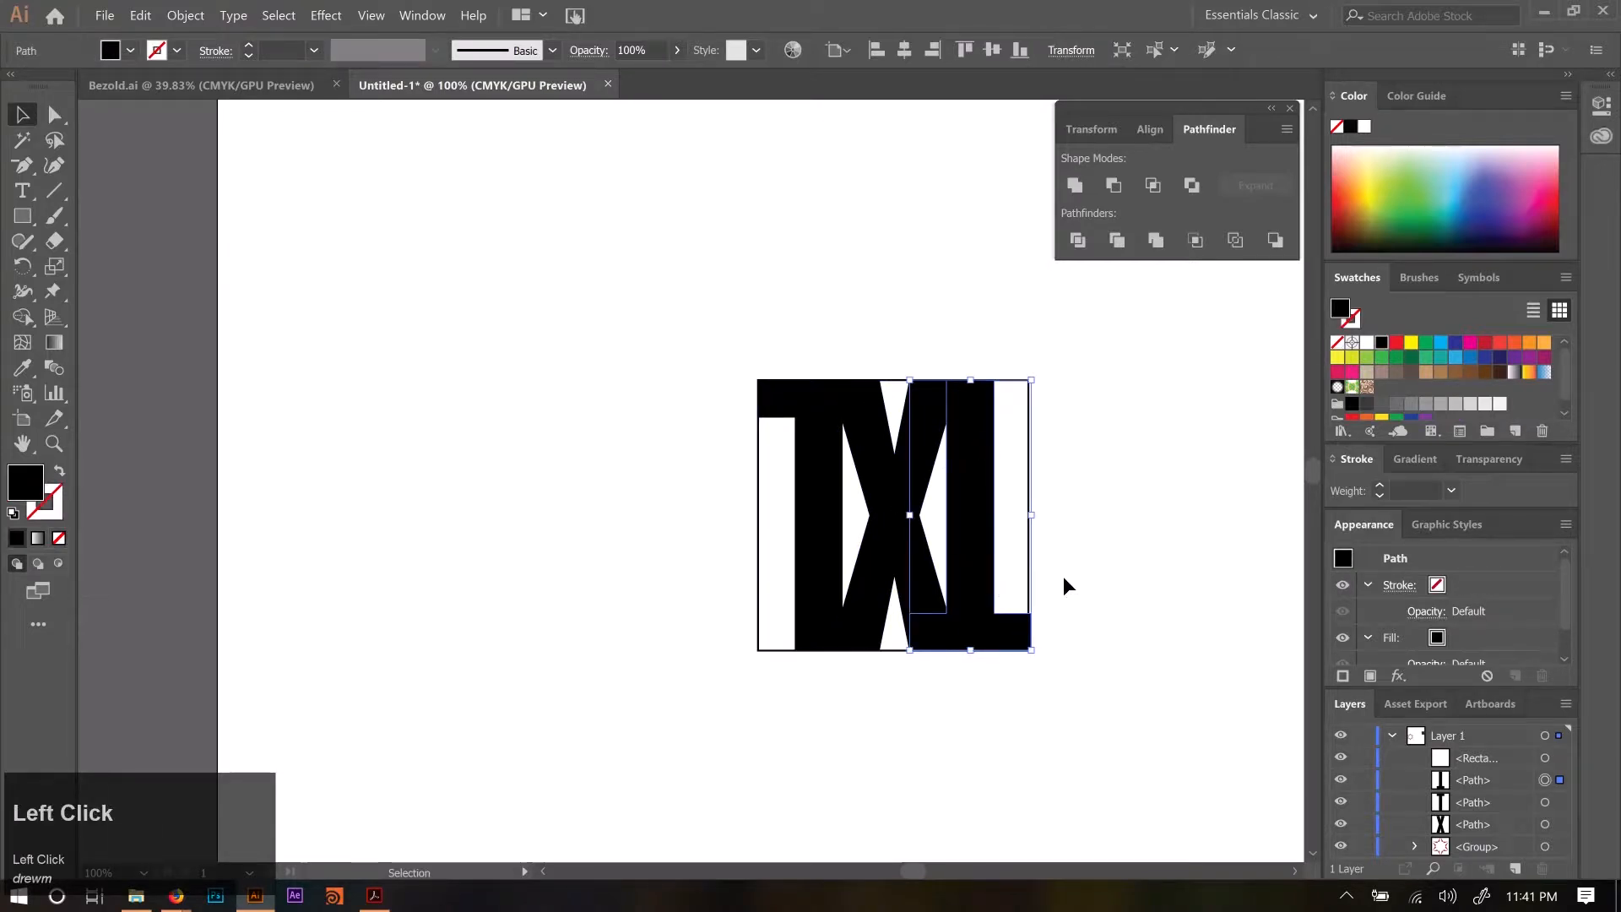
scroll(1031, 644, down, 2)
scroll(1028, 648, up, 1)
scroll(1028, 650, up, 1)
scroll(1028, 651, down, 1)
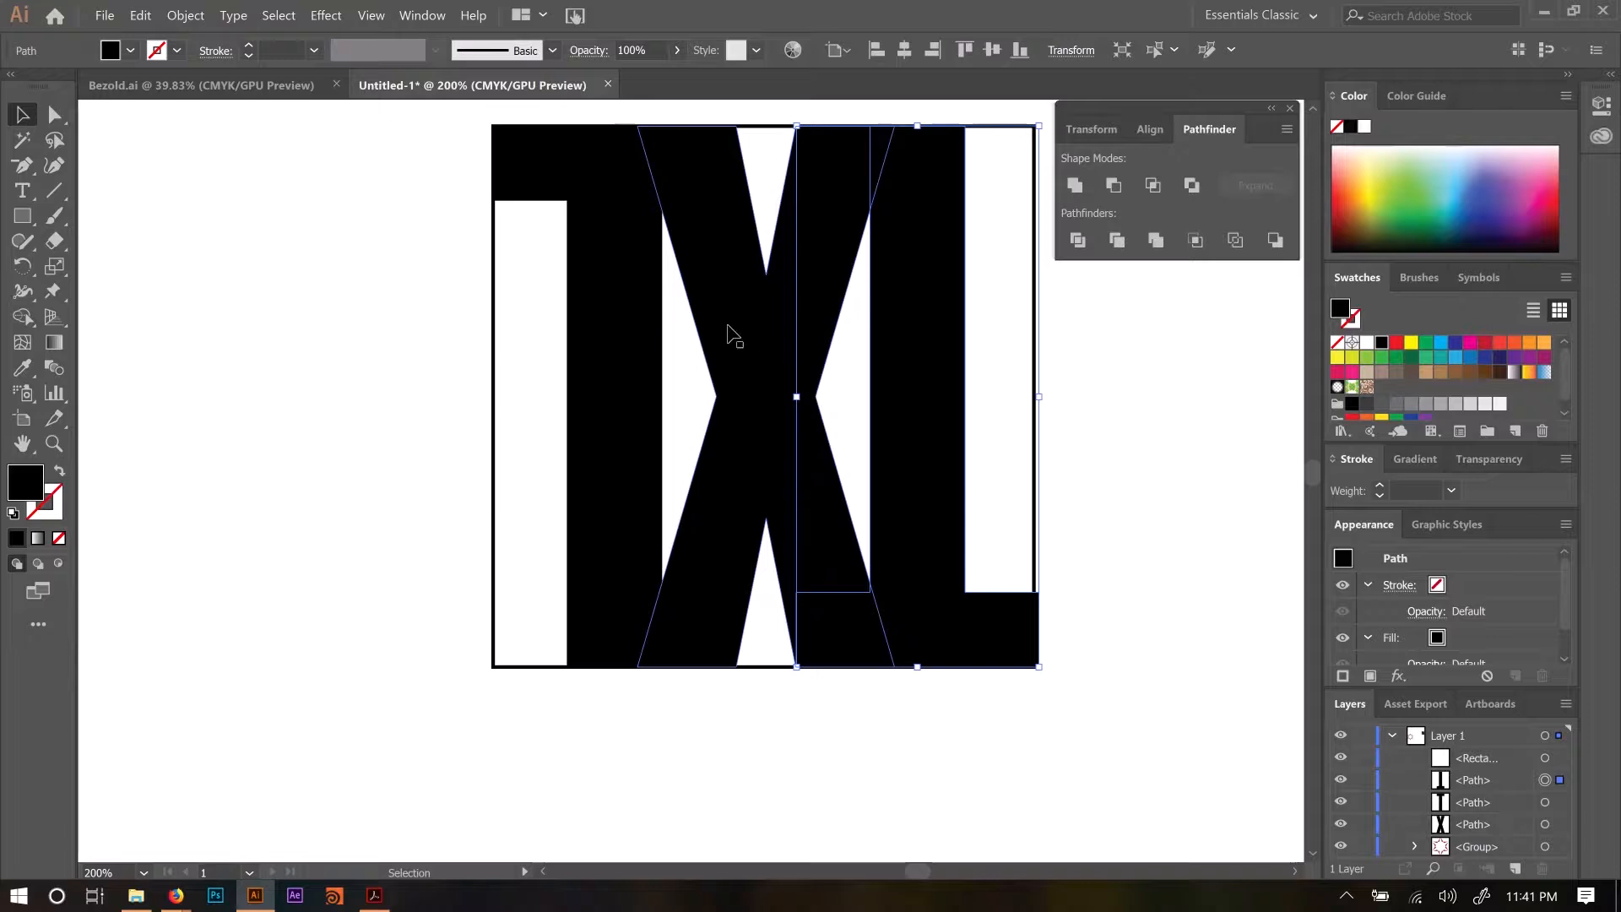
shift+click(767, 333)
shift+click(595, 295)
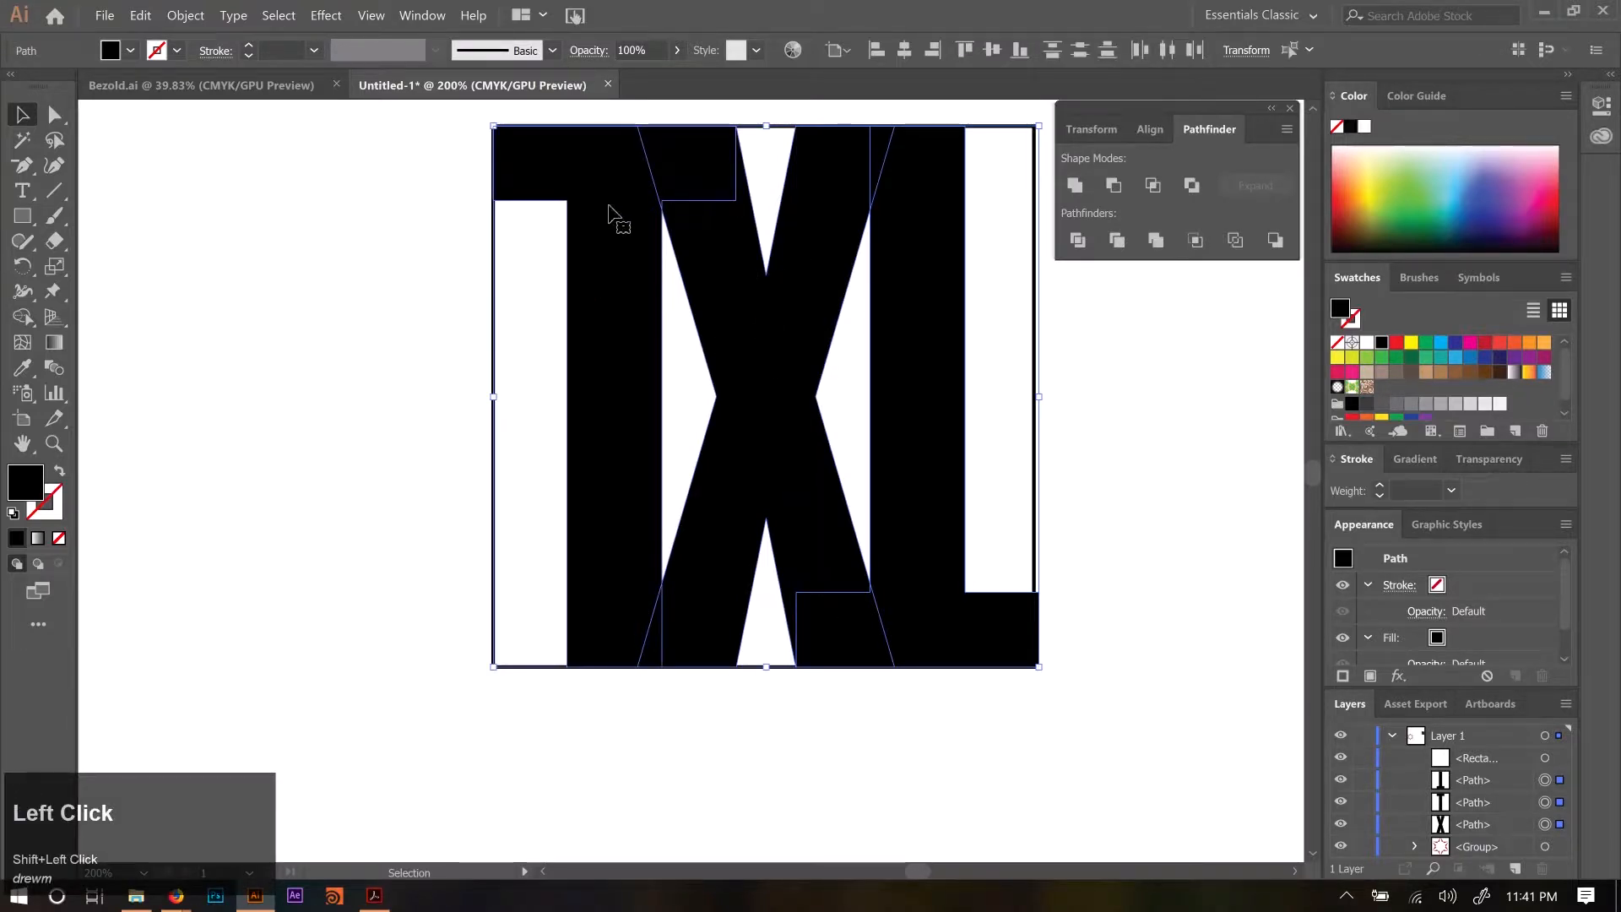
drag(1039, 397, 1038, 396)
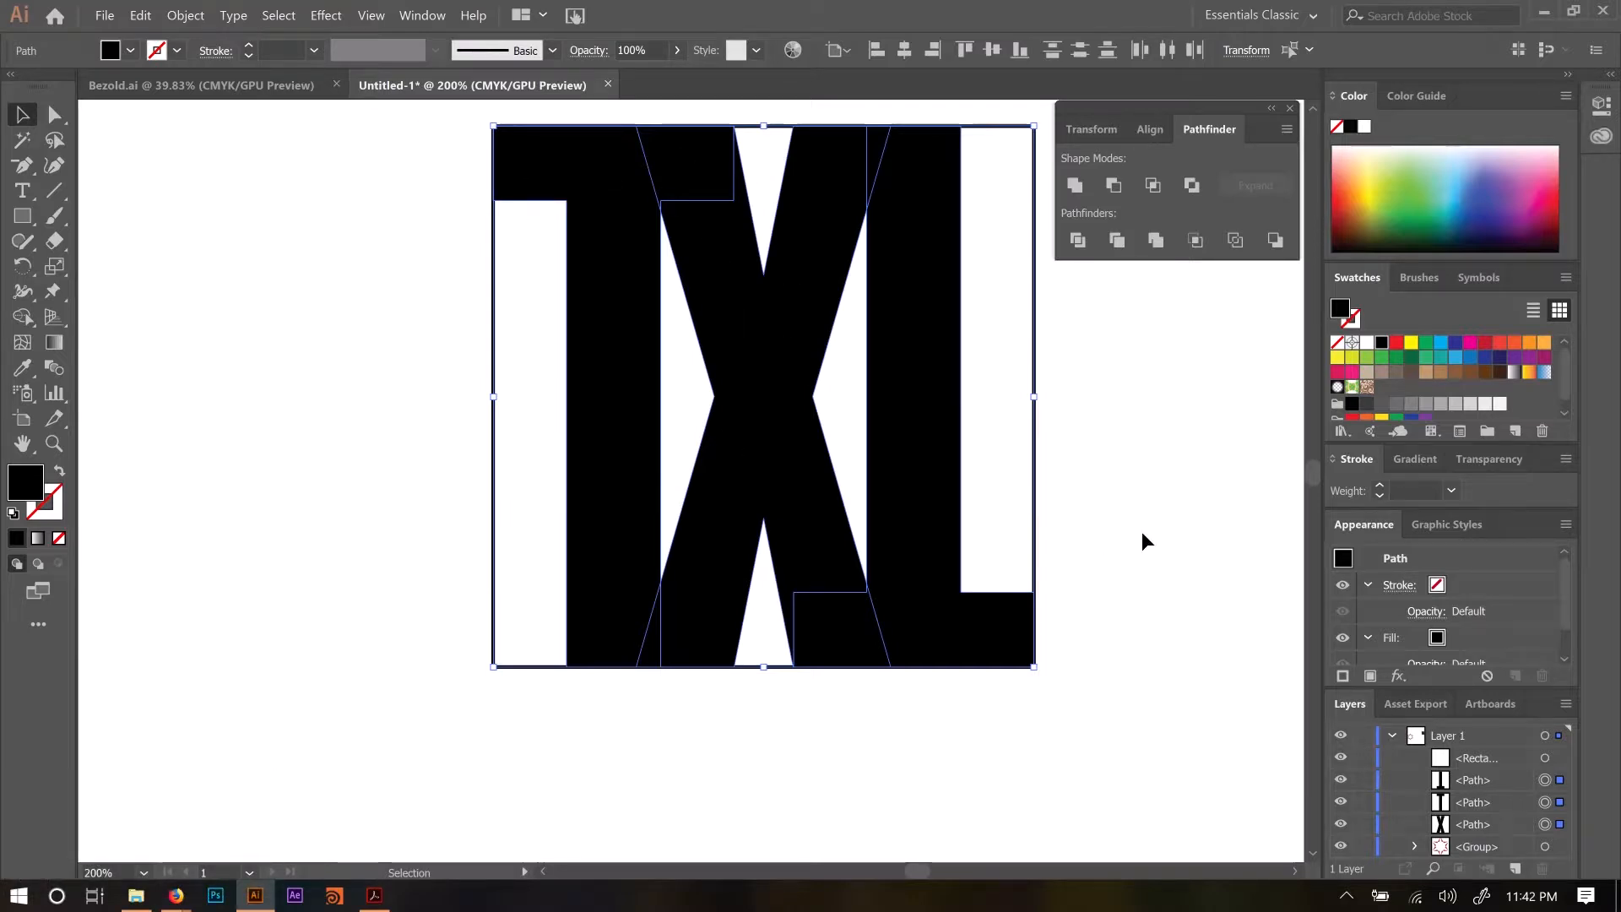
click(798, 789)
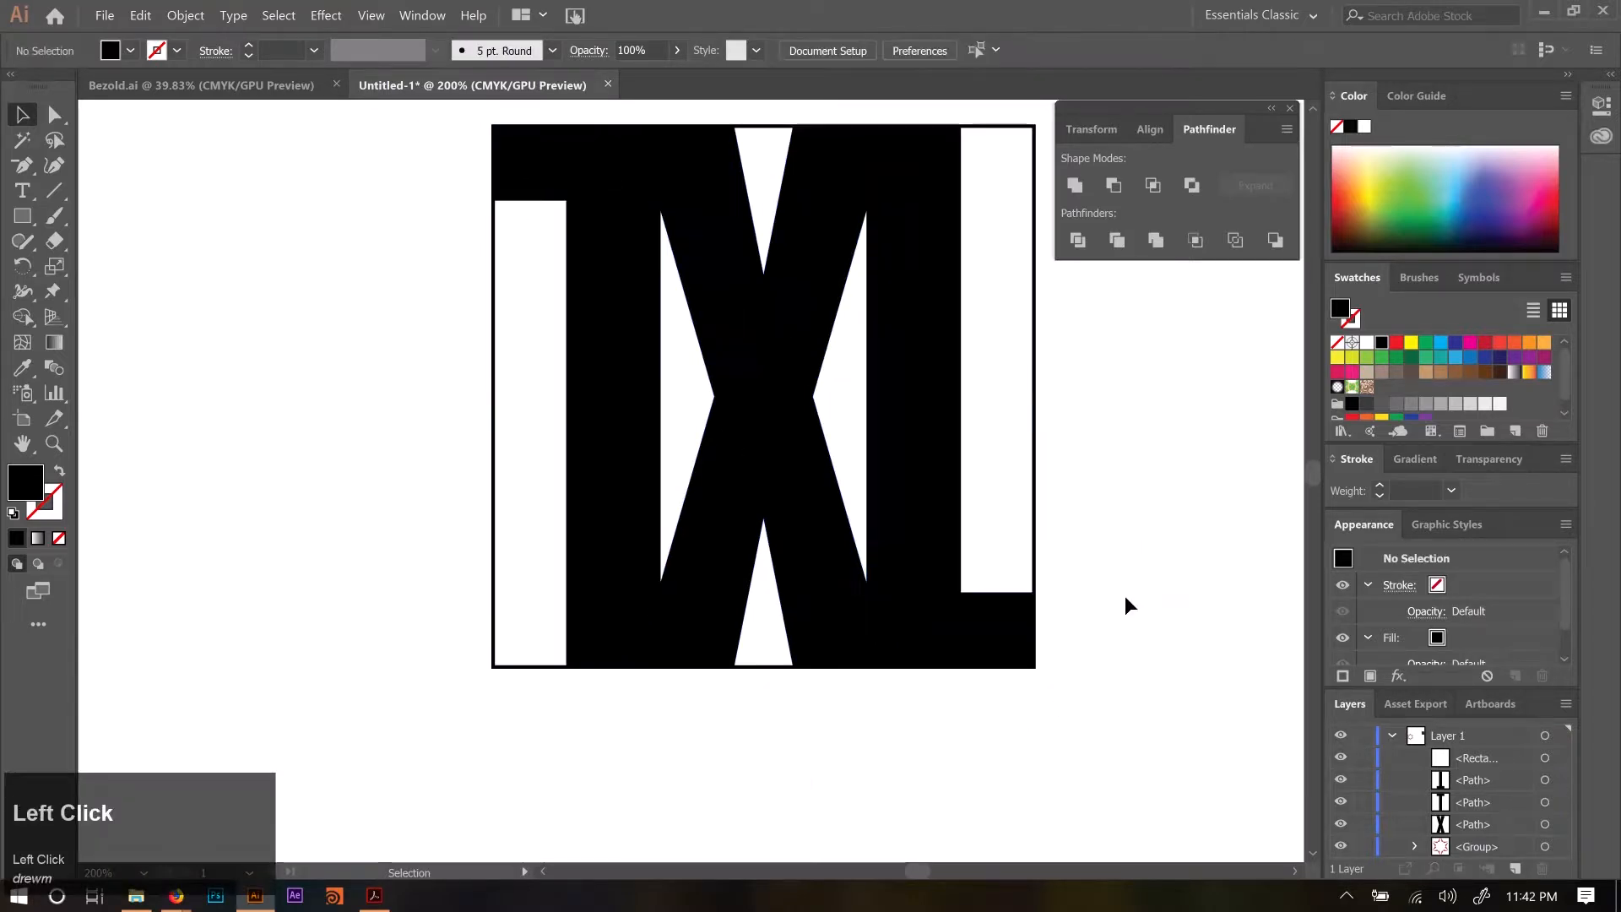
Send the square outline to the back, behind all the other objects.
click(1035, 453)
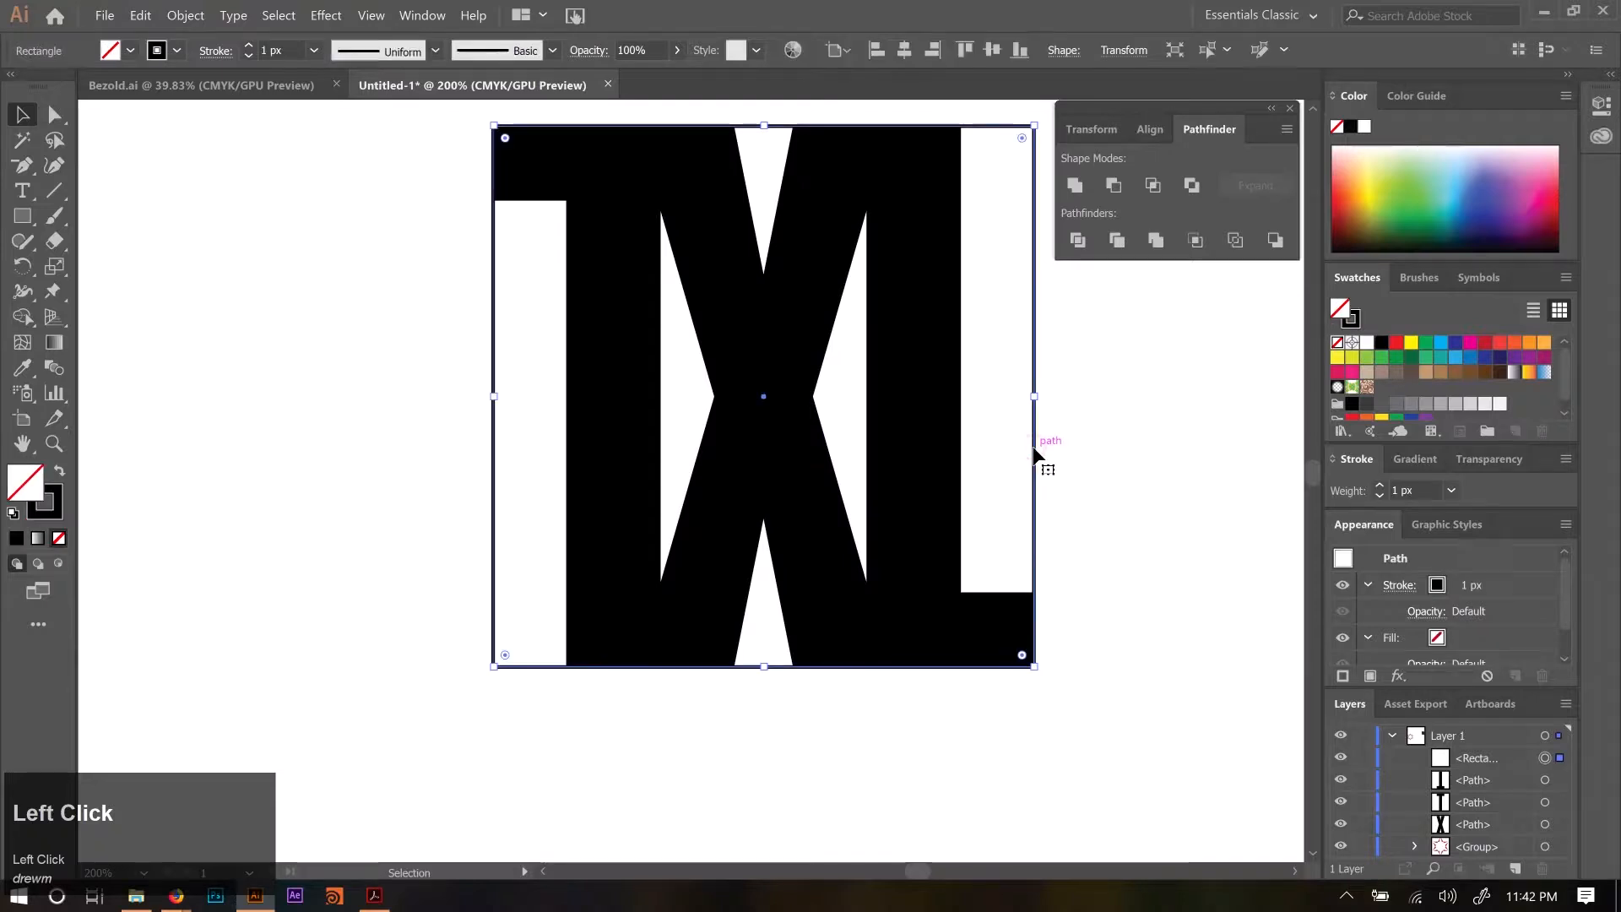
key(ctrl)
key(ctrl+shift+bracketleft)
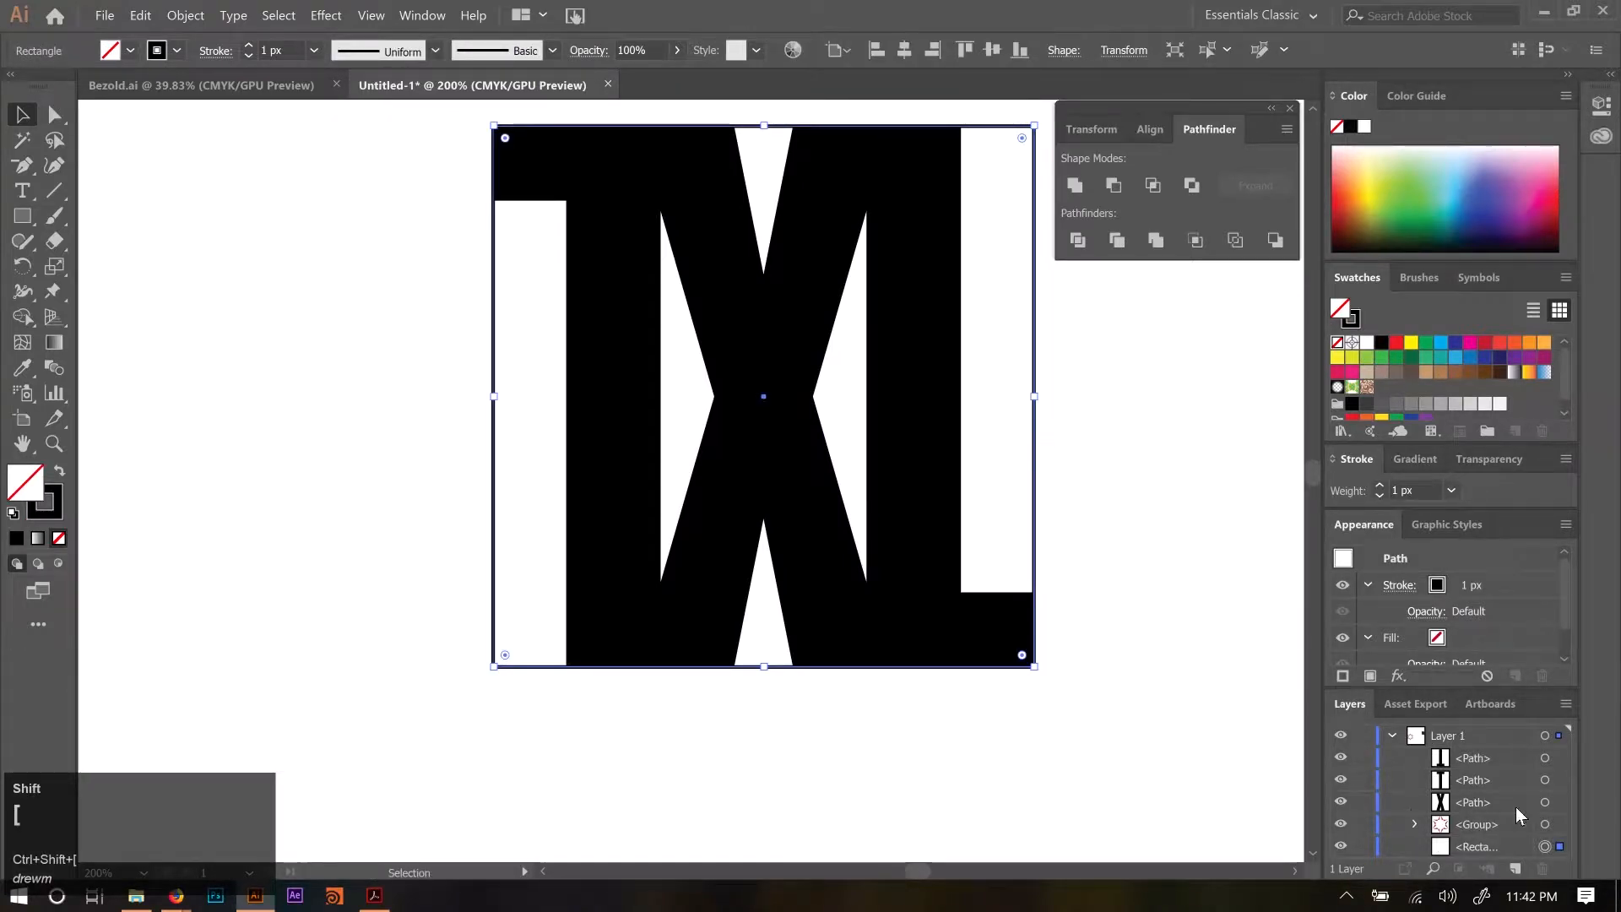
Undock and close the Appearance panel, and highlight the square's entry in the layer list.
shift+click(1370, 529)
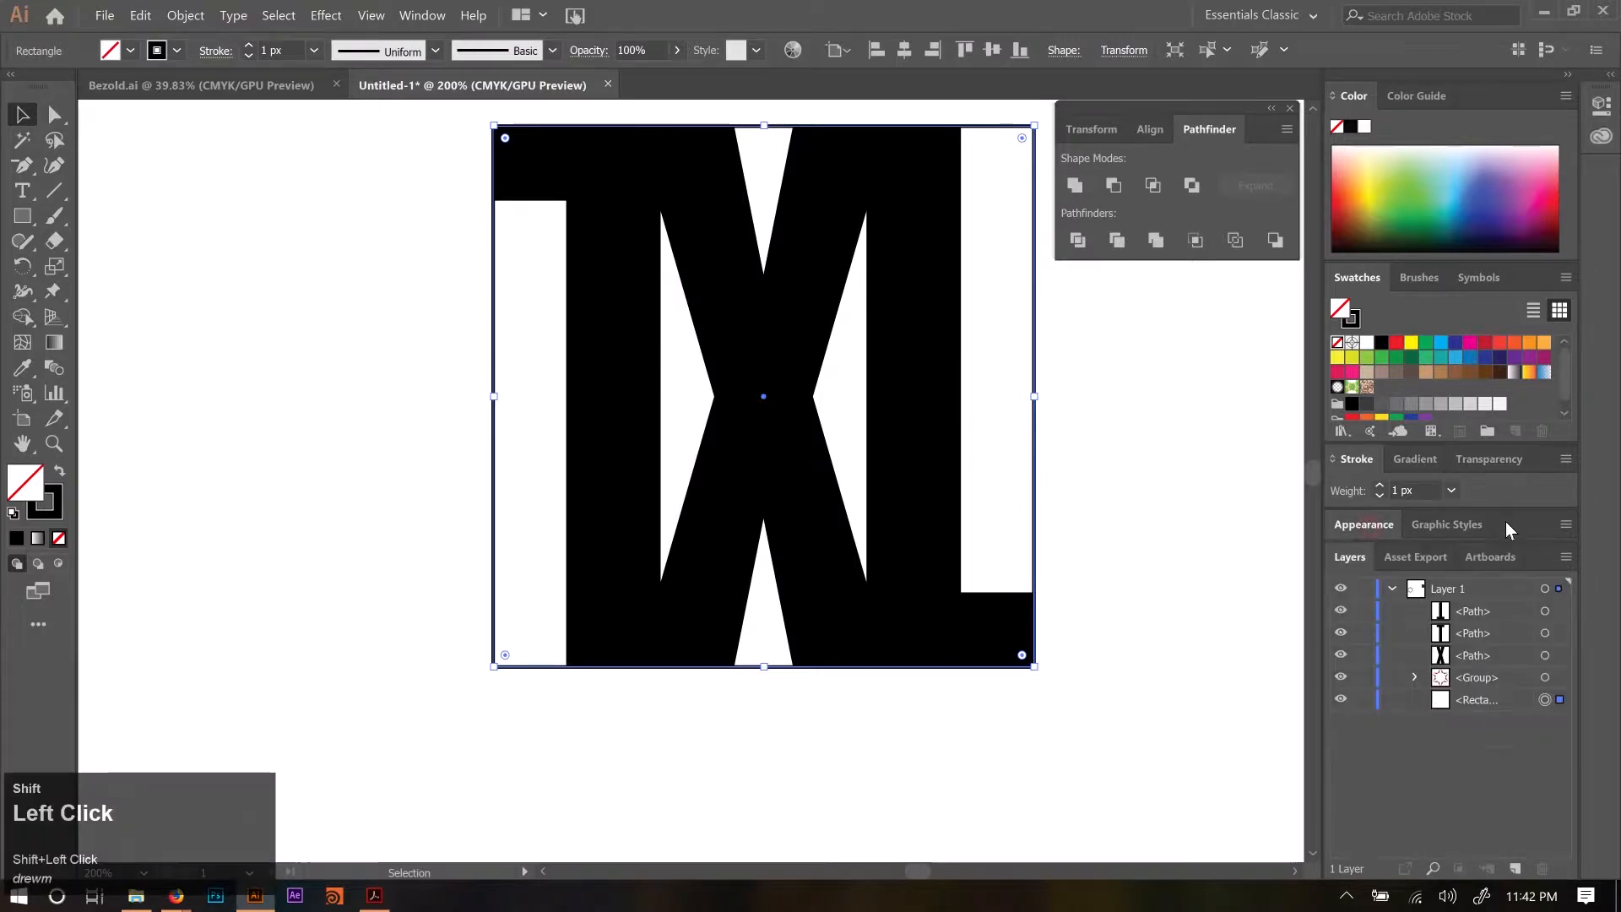
drag(1498, 524, 1032, 418)
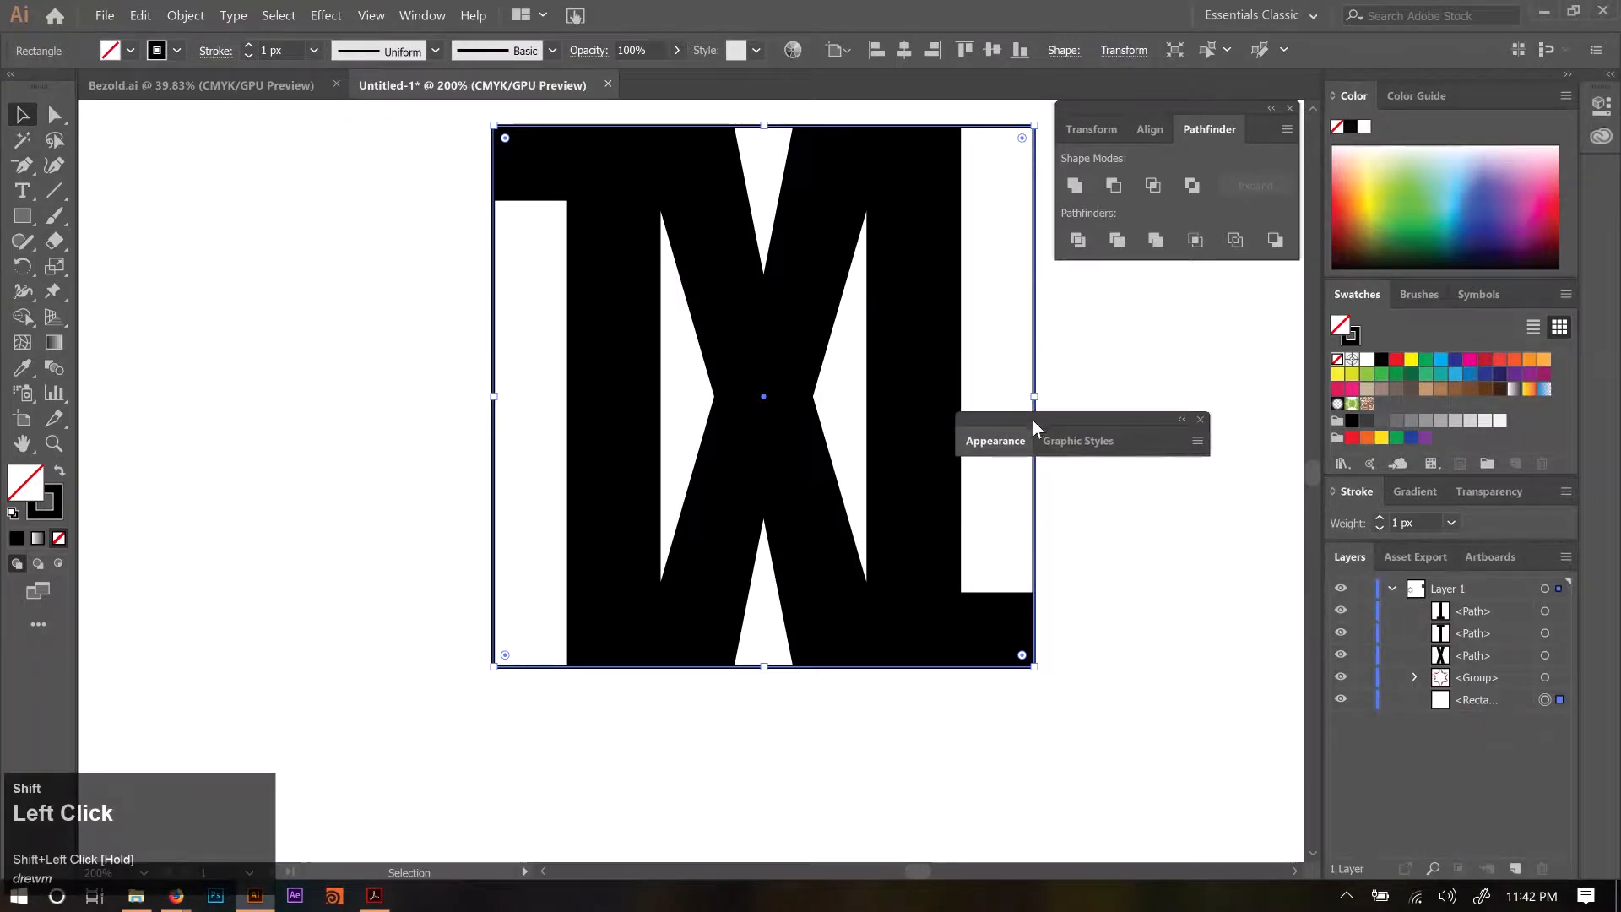
click(1201, 418)
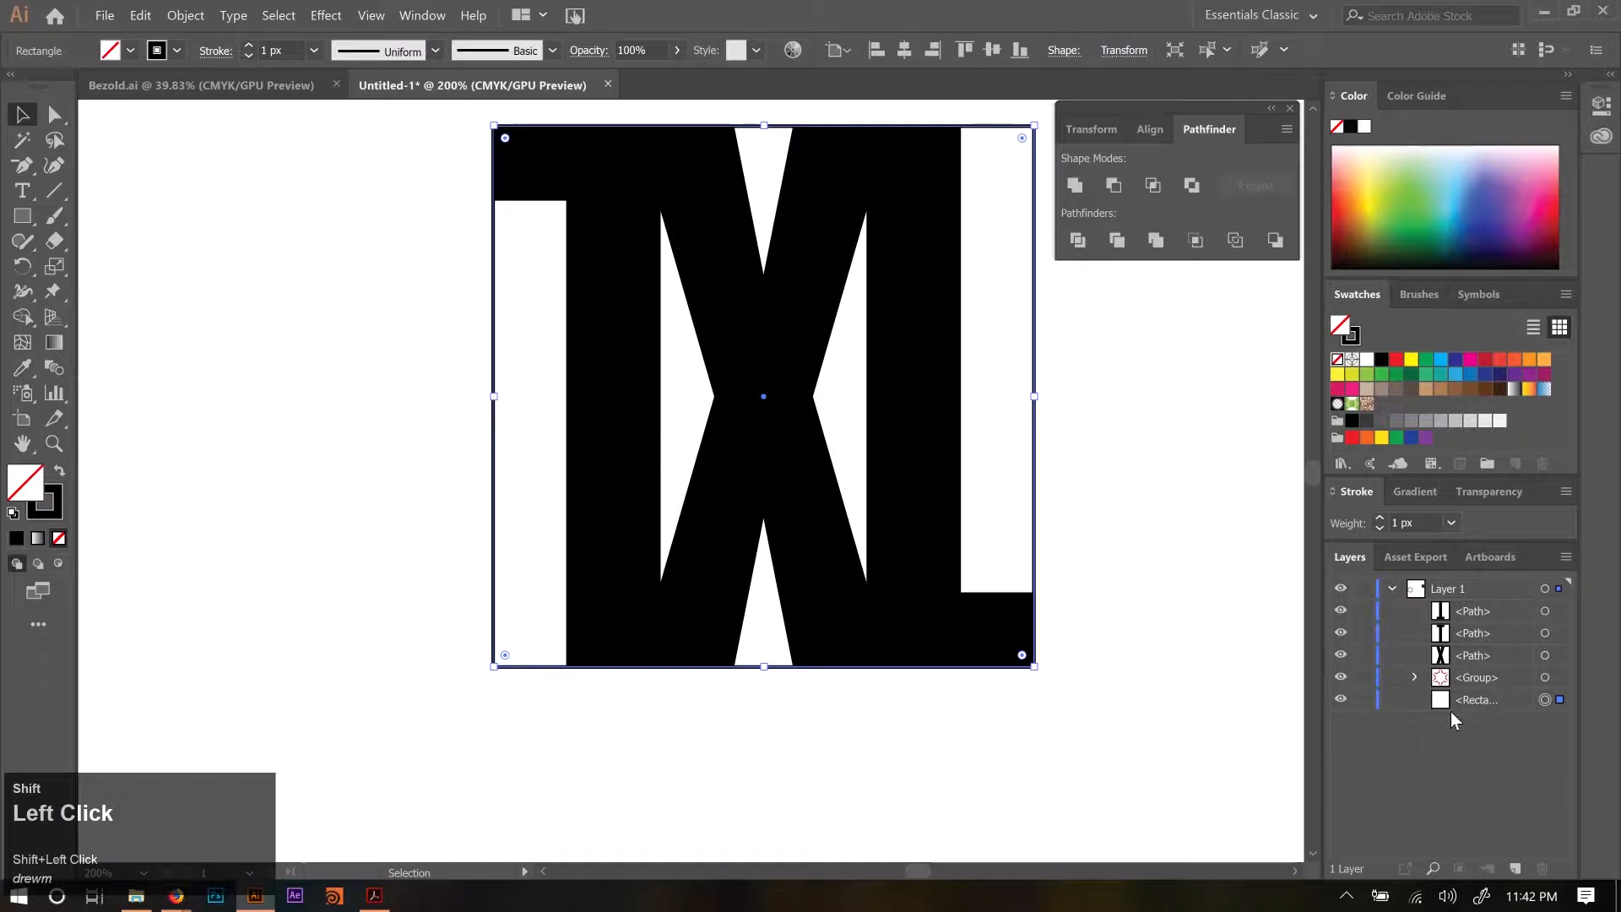
click(1489, 700)
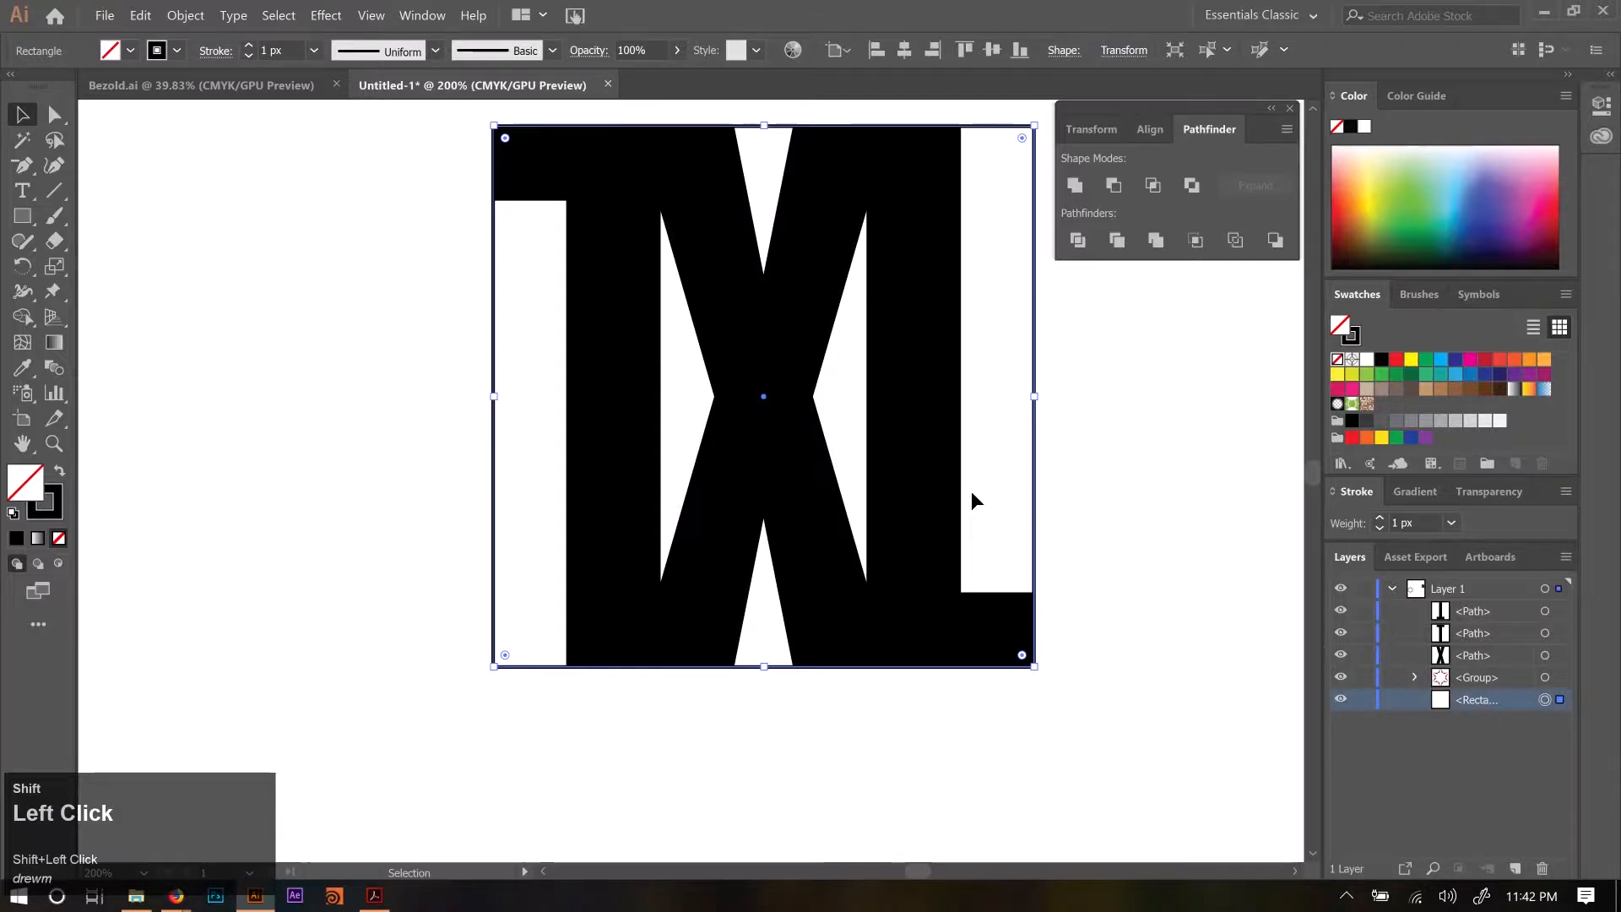
scroll(1044, 513, down, 2)
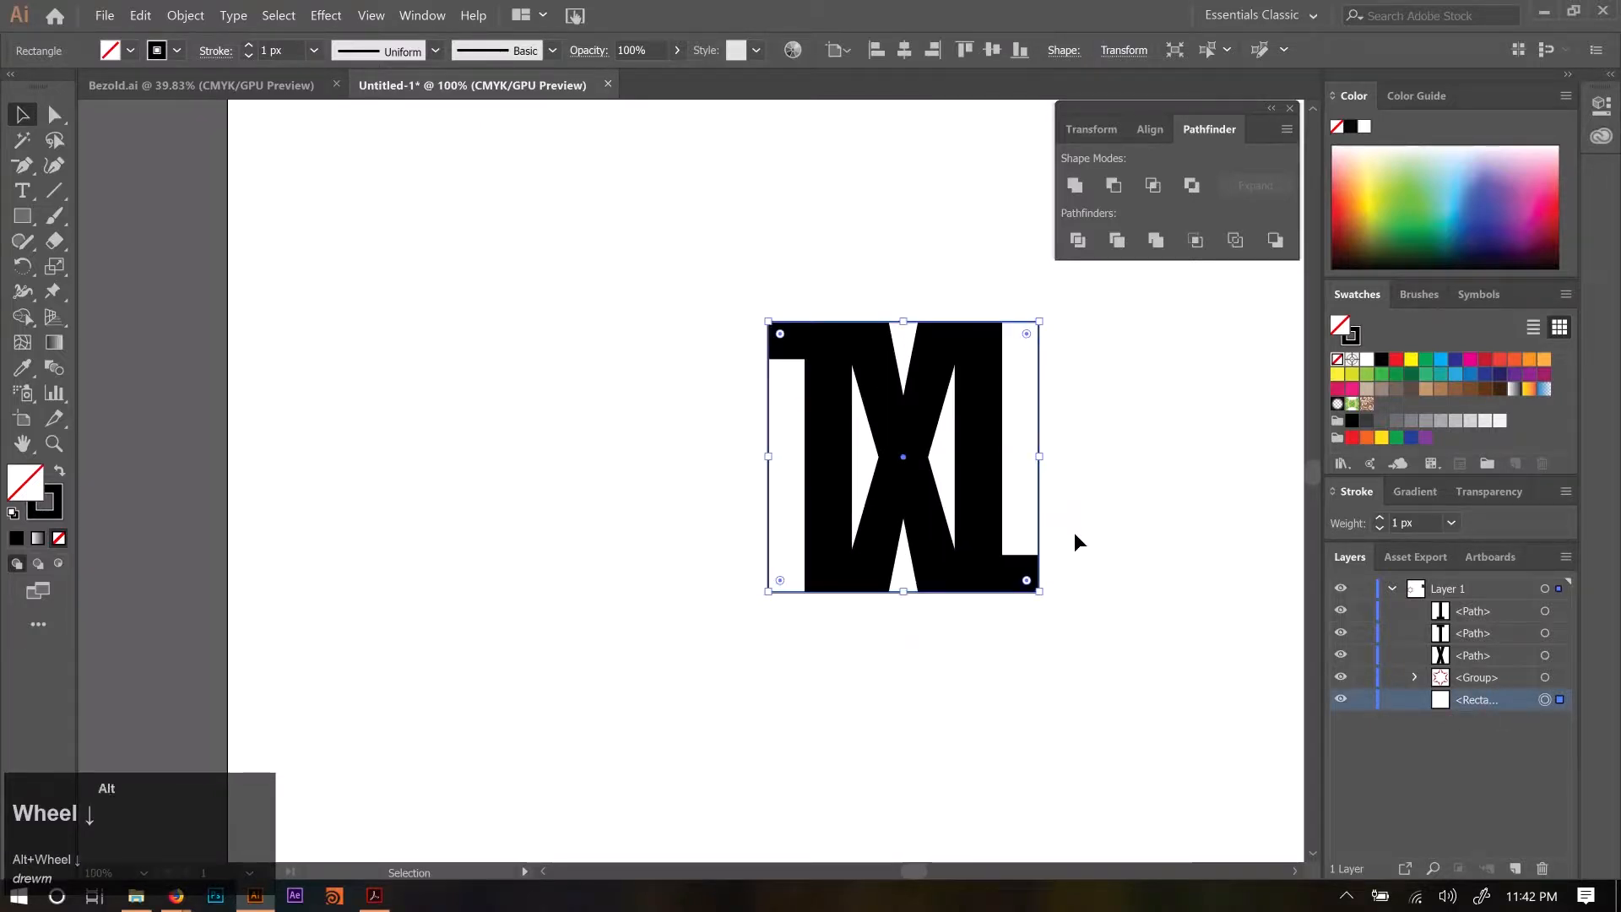
Fill the background square behind the letters with a light yellow-green from the color spectrum.
scroll(1074, 532, down, 1)
scroll(1060, 478, up, 2)
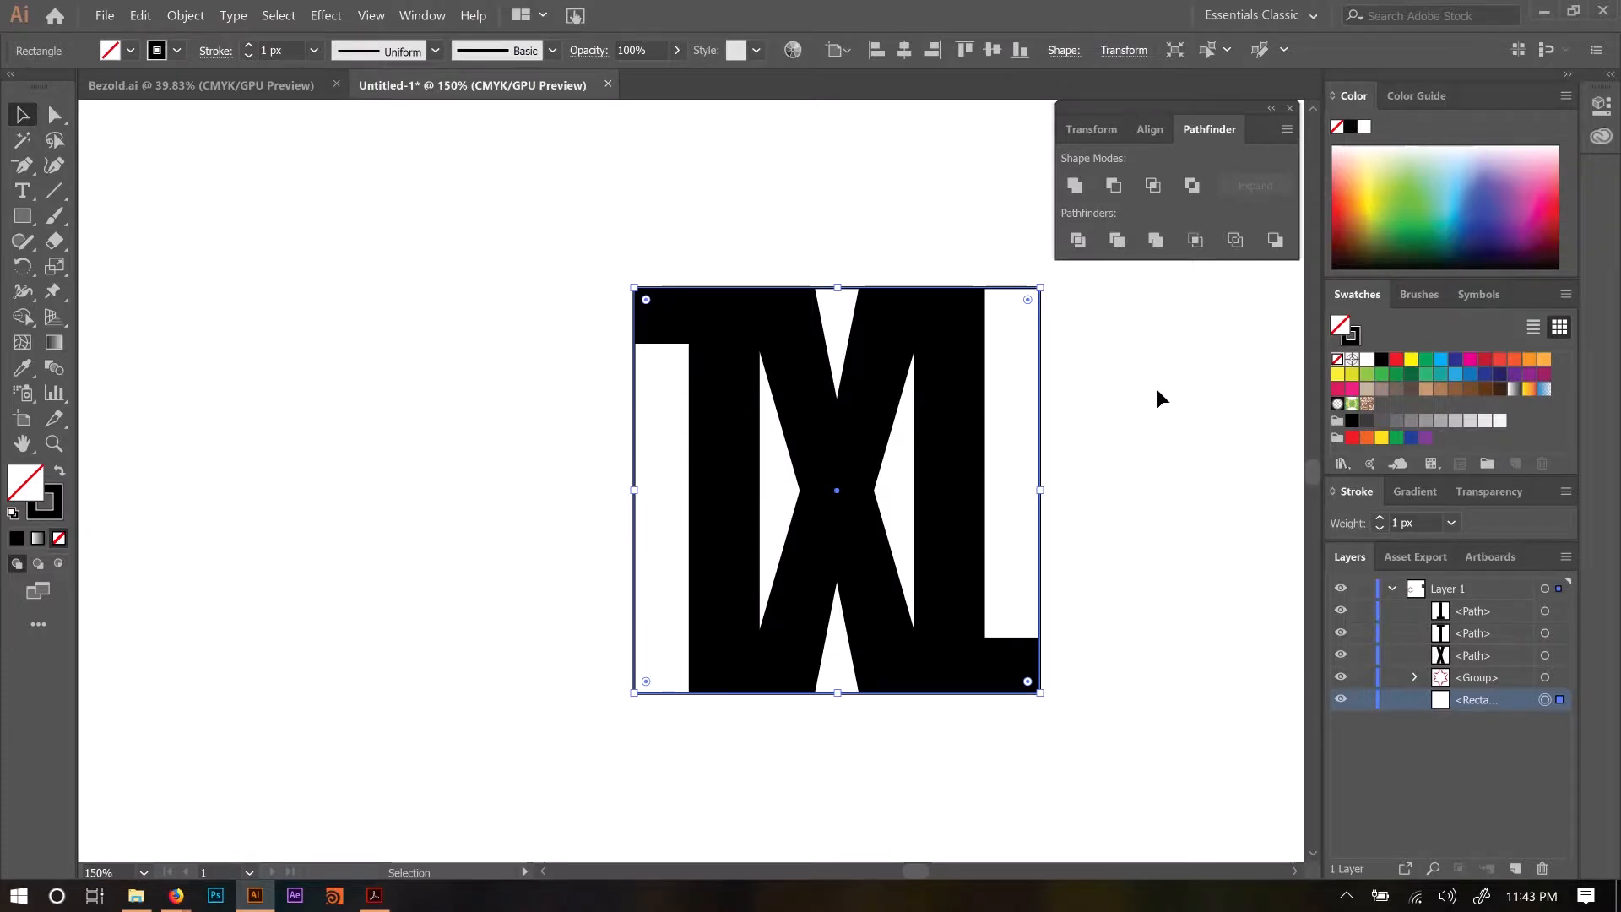
click(1453, 189)
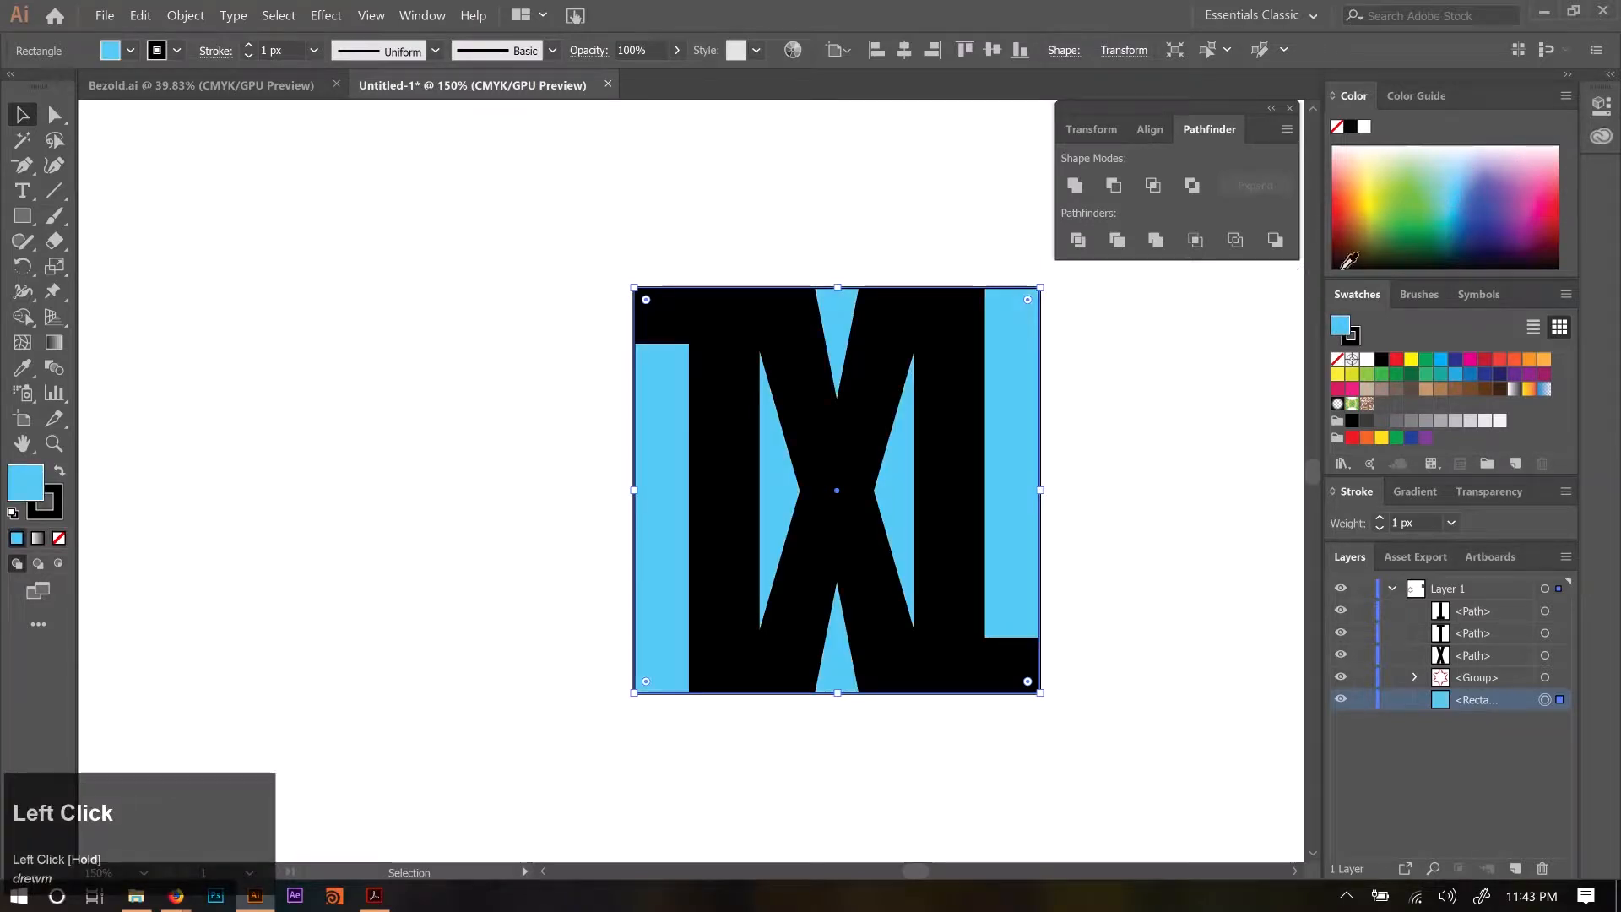
click(1451, 220)
click(1461, 199)
drag(1461, 199, 1378, 173)
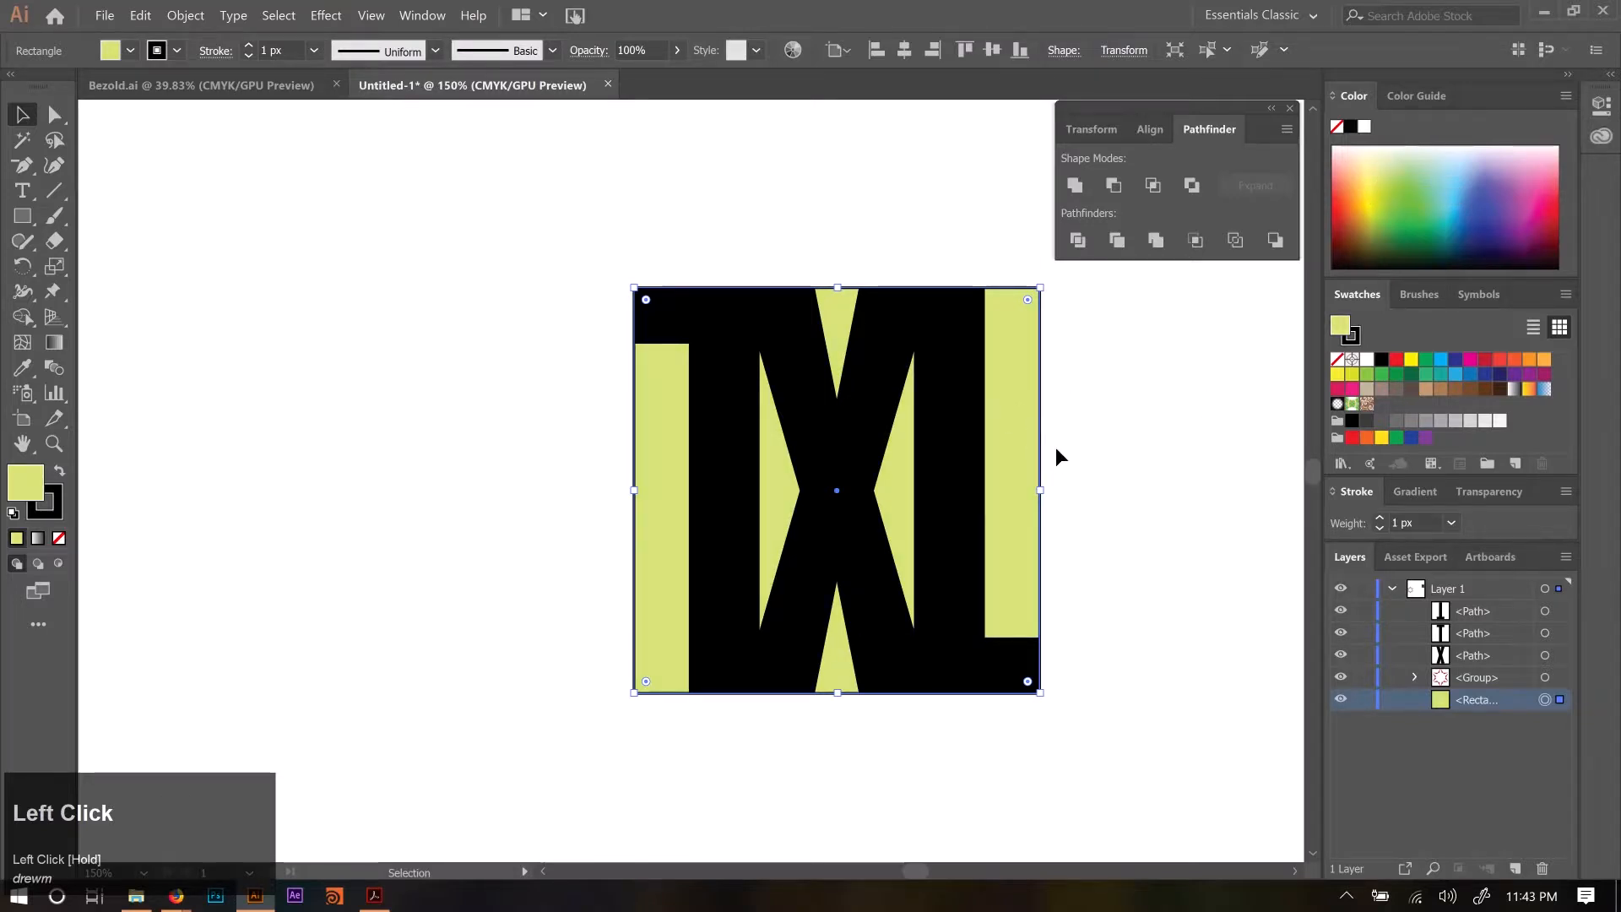
Set the square's yellow-green as the Color Guide's base color and choose the Triad harmony rule.
click(1412, 95)
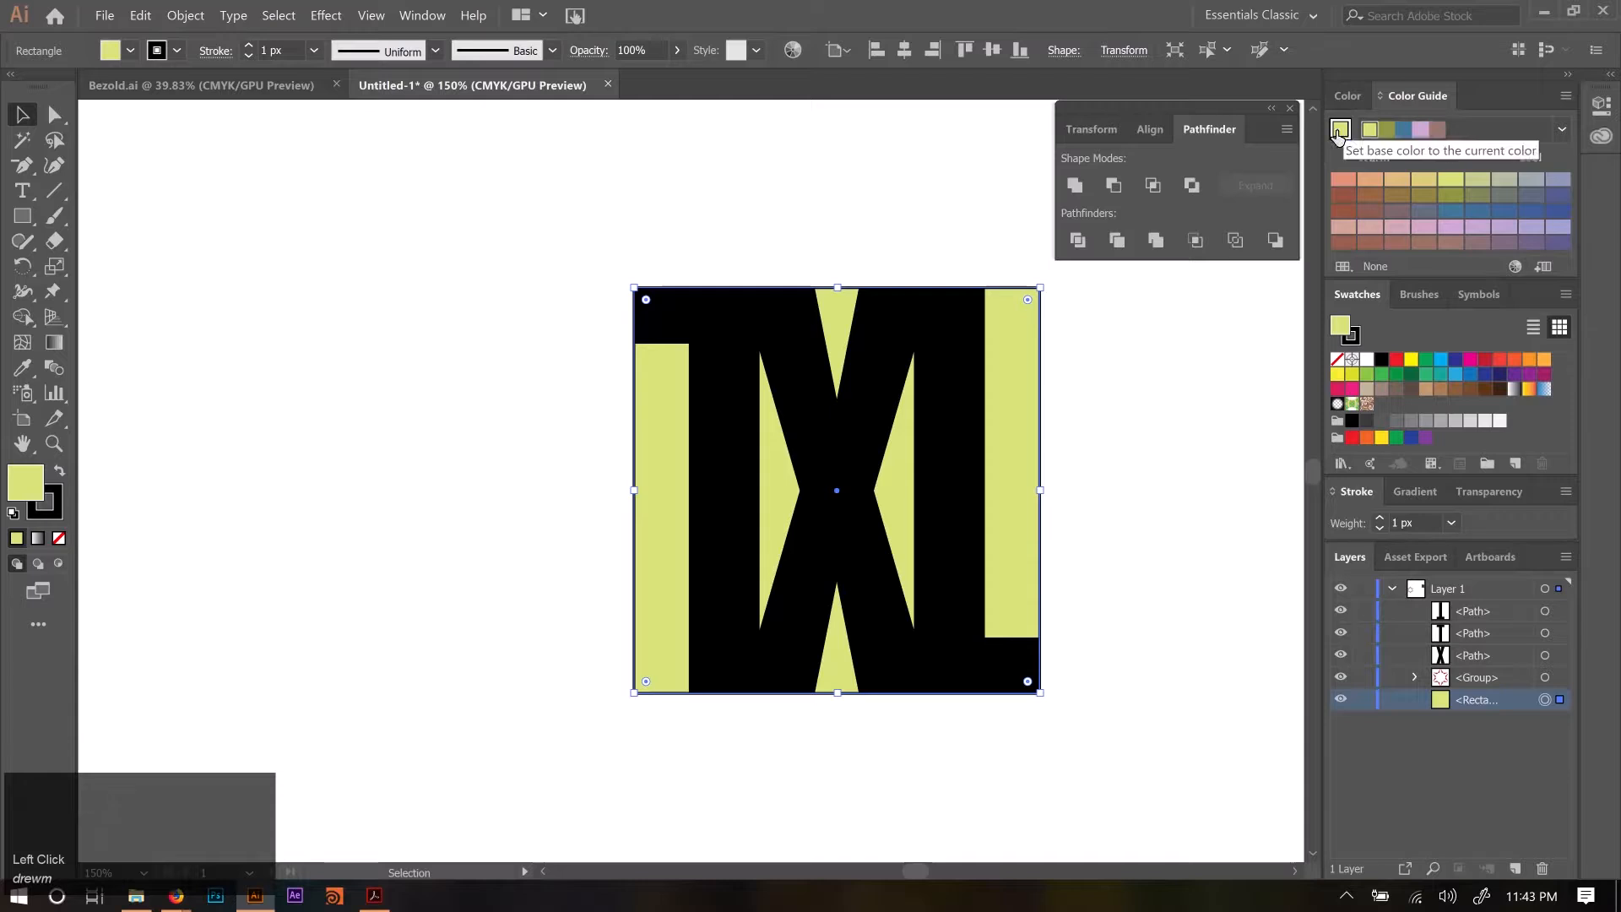
click(1561, 129)
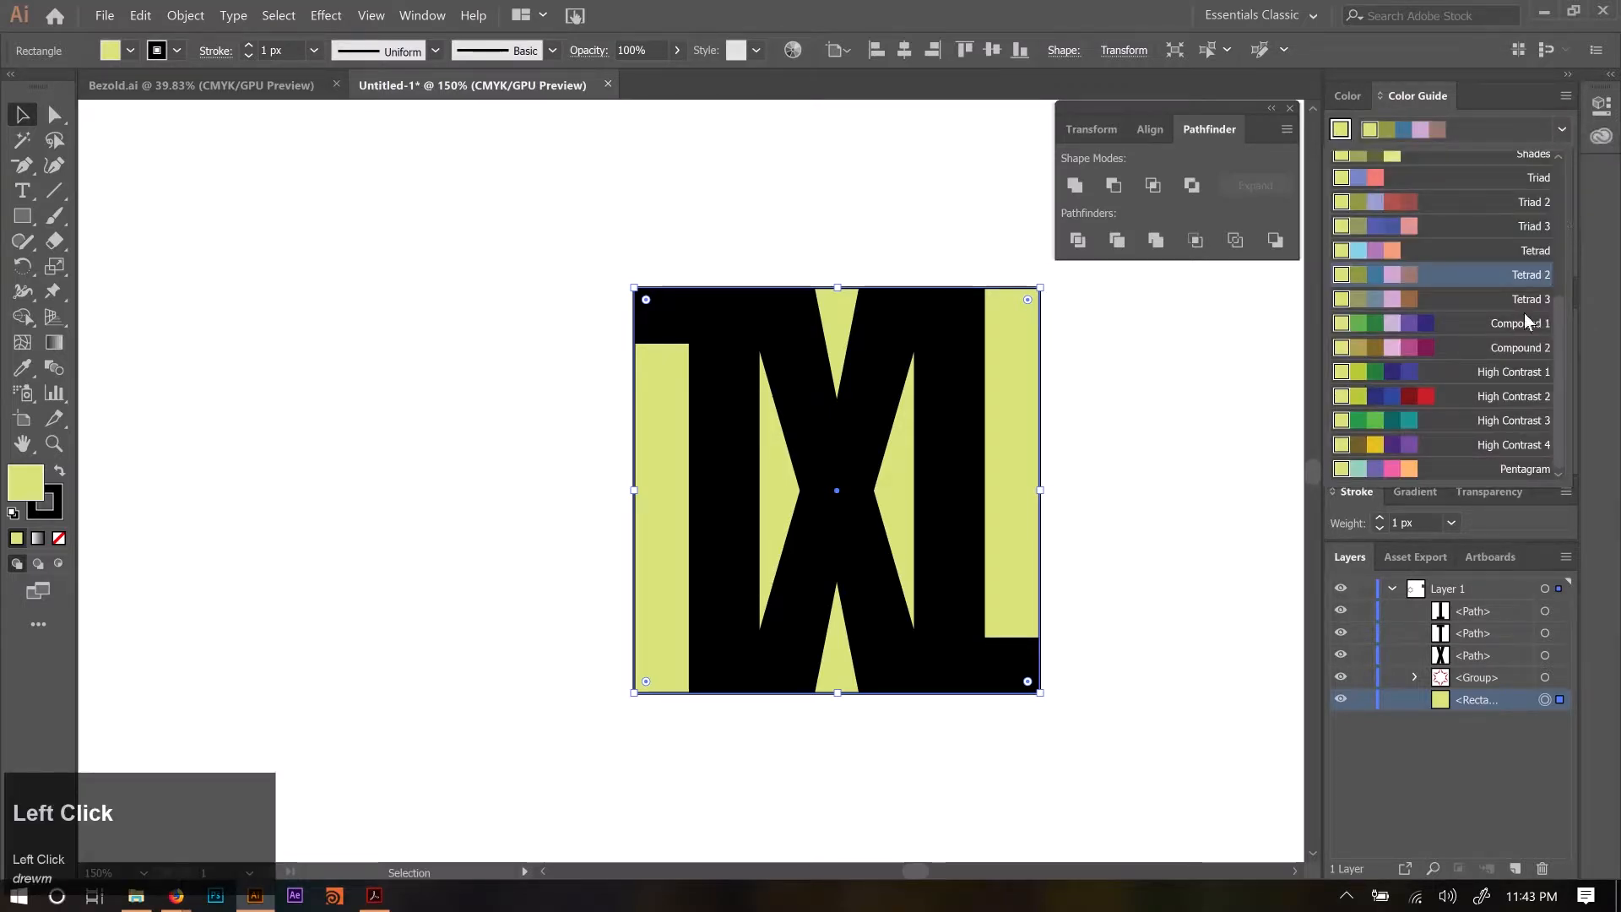
scroll(1481, 386, up, 1)
scroll(1483, 388, up, 3)
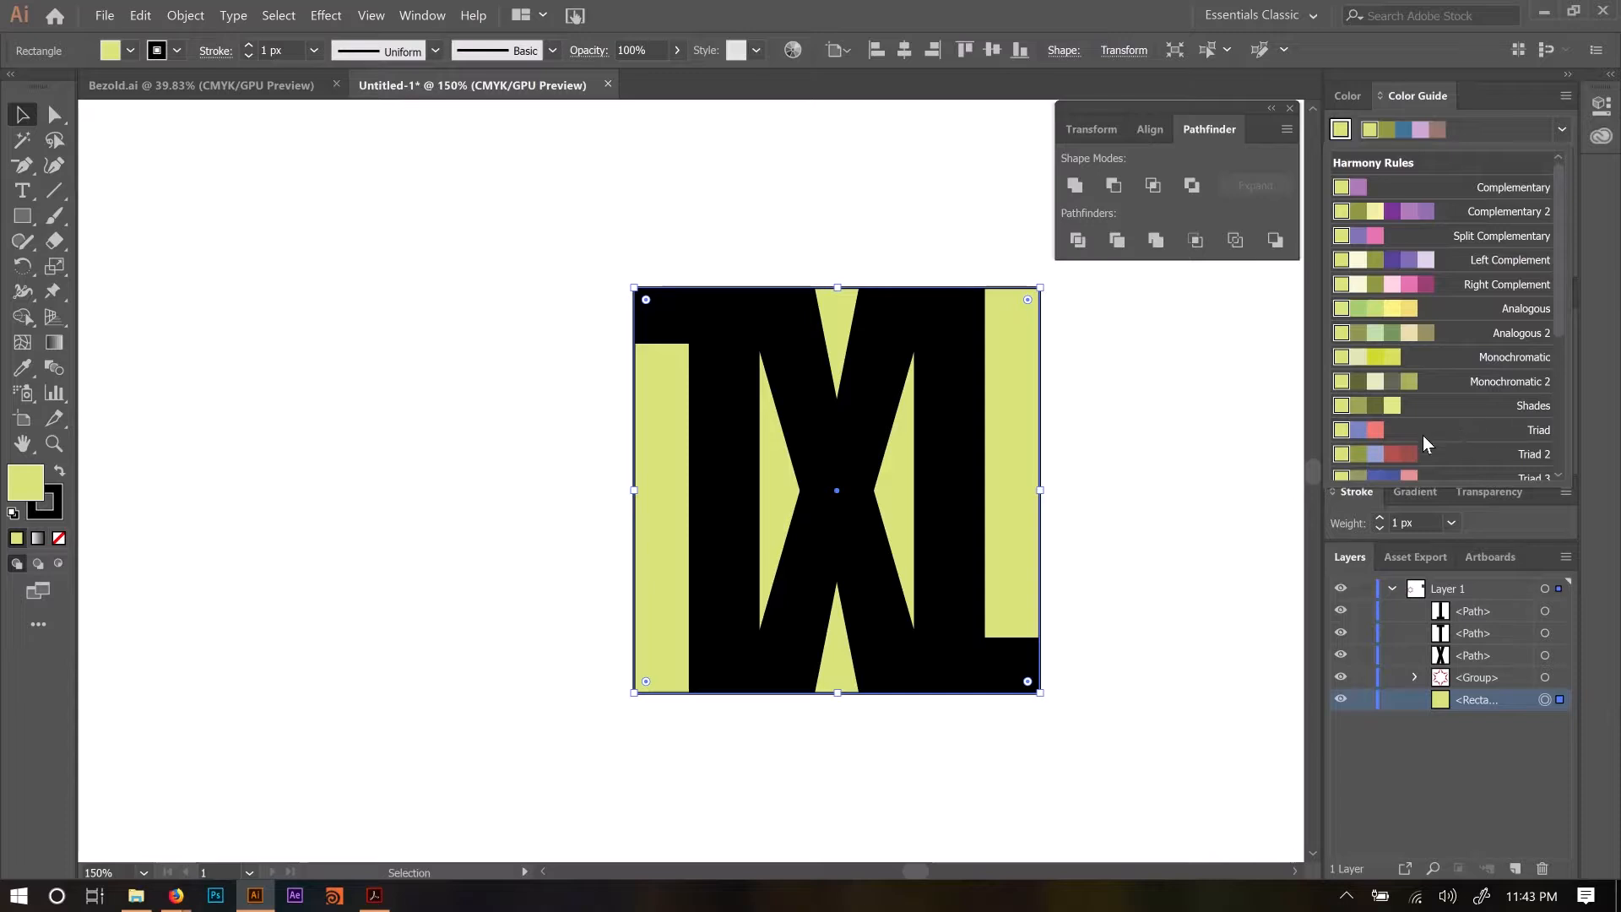
scroll(1433, 432, down, 5)
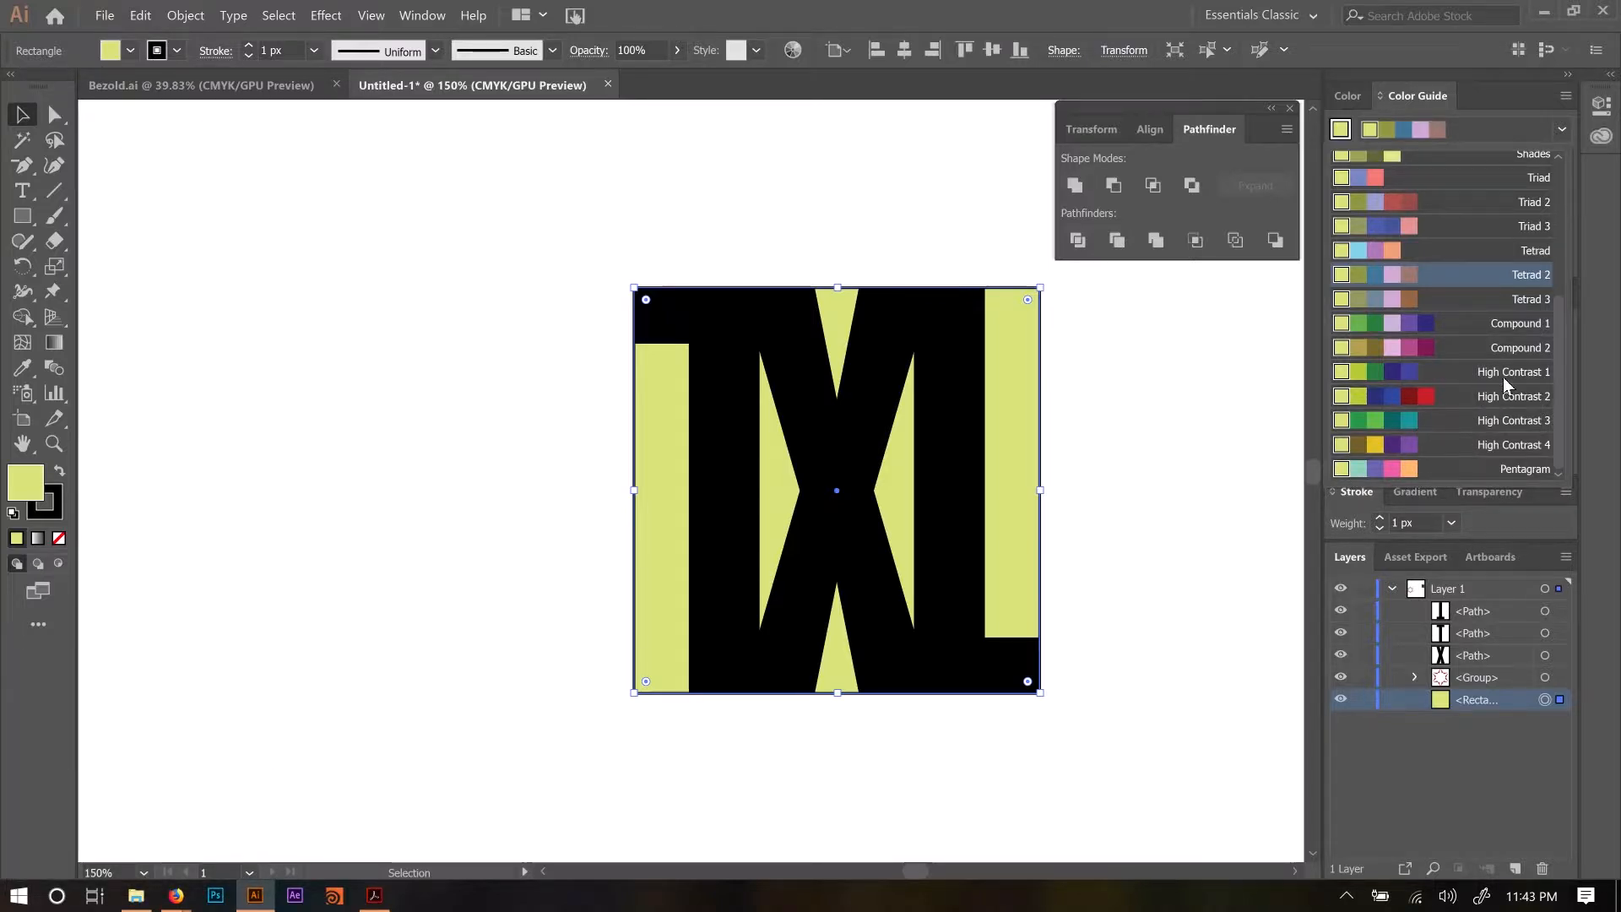
scroll(1456, 438, up, 4)
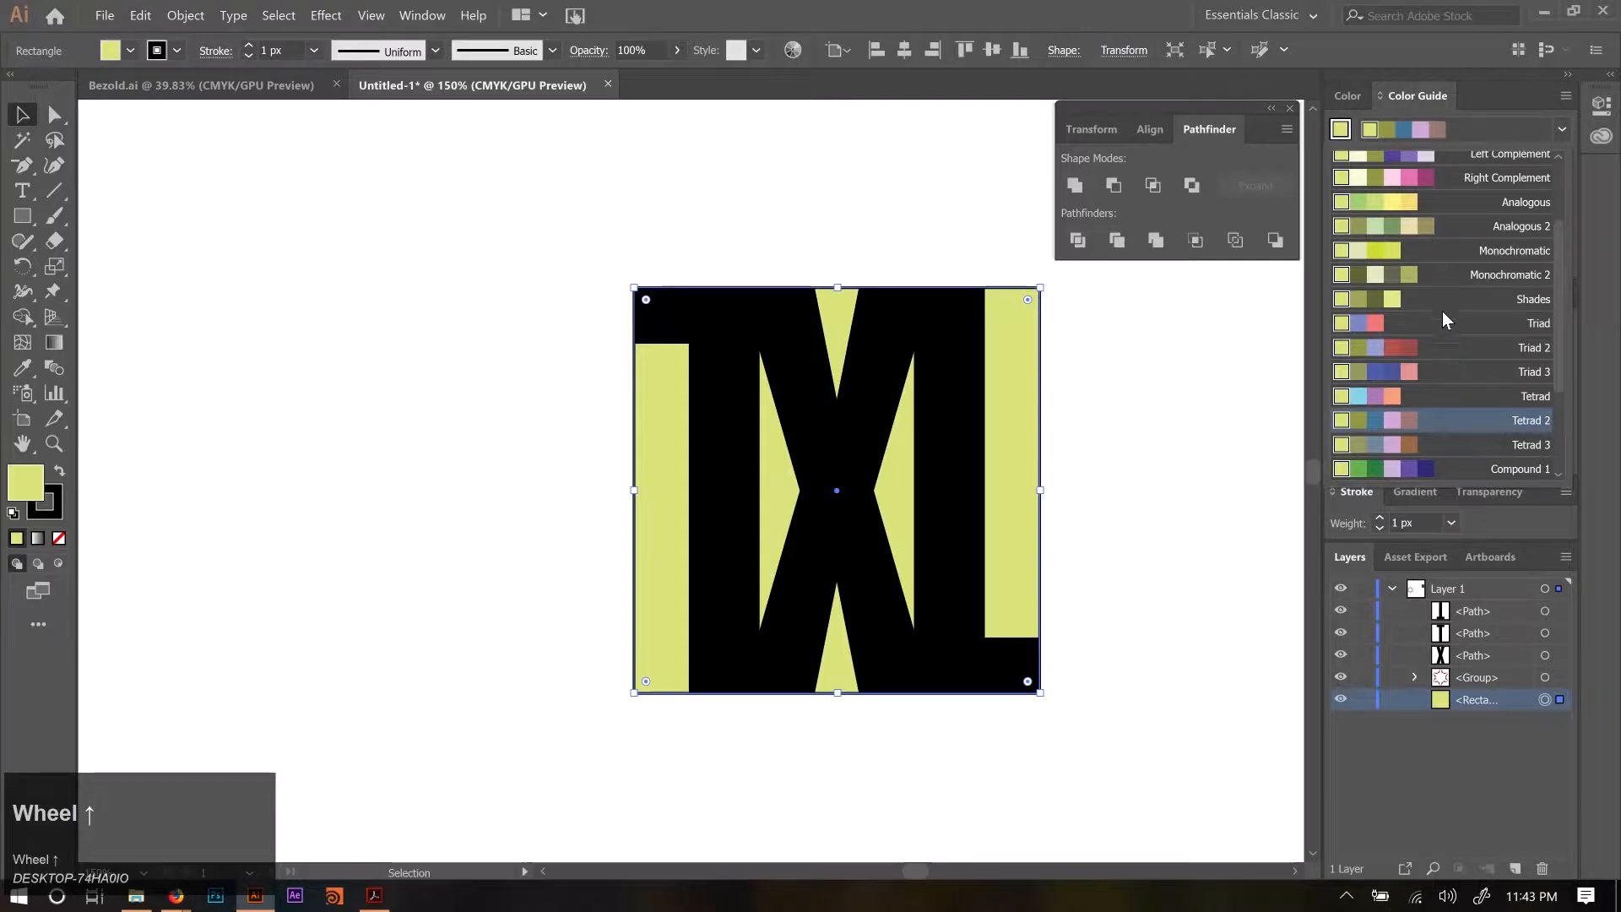
scroll(1439, 329, down, 4)
scroll(1439, 363, up, 3)
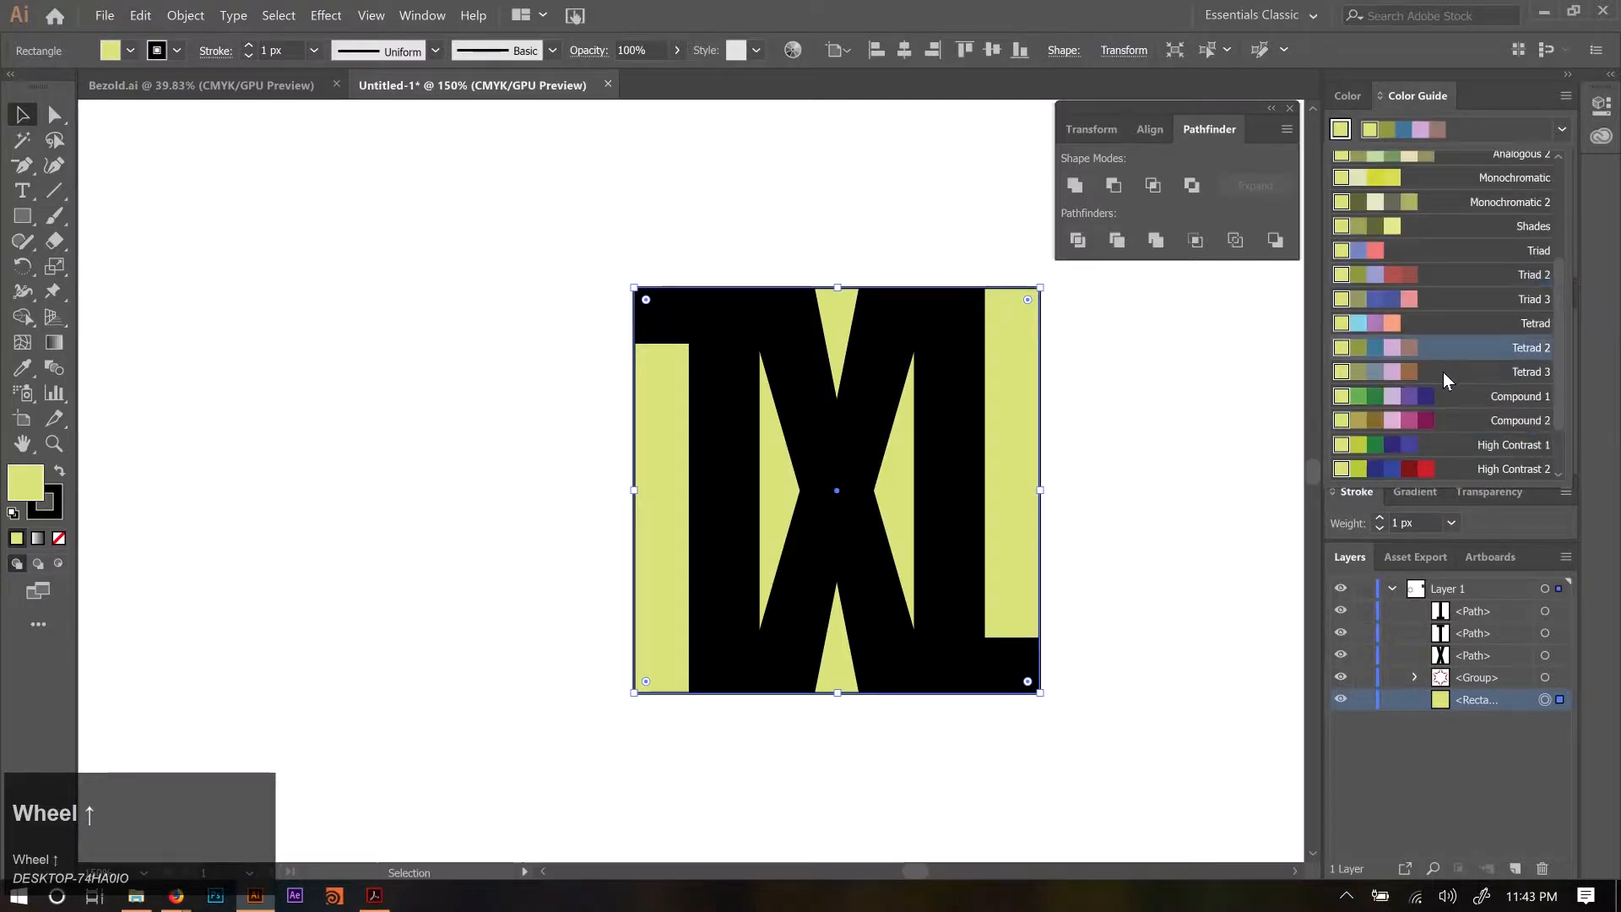
click(1447, 249)
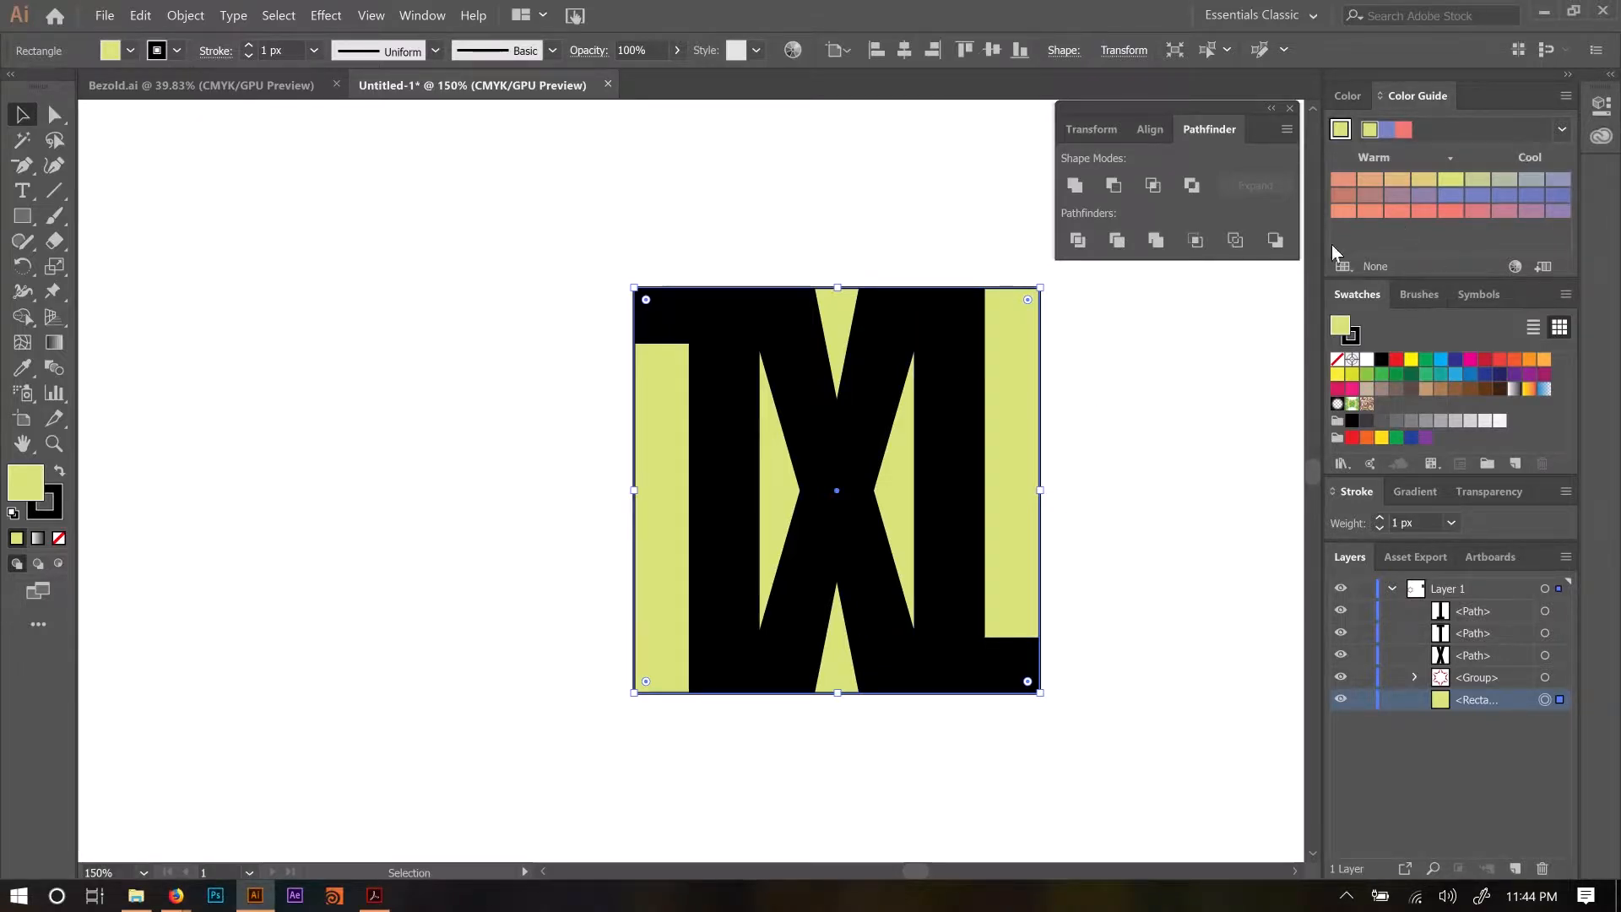
Fill both T shapes with the Triad harmony's periwinkle blue.
click(959, 417)
shift+click(741, 441)
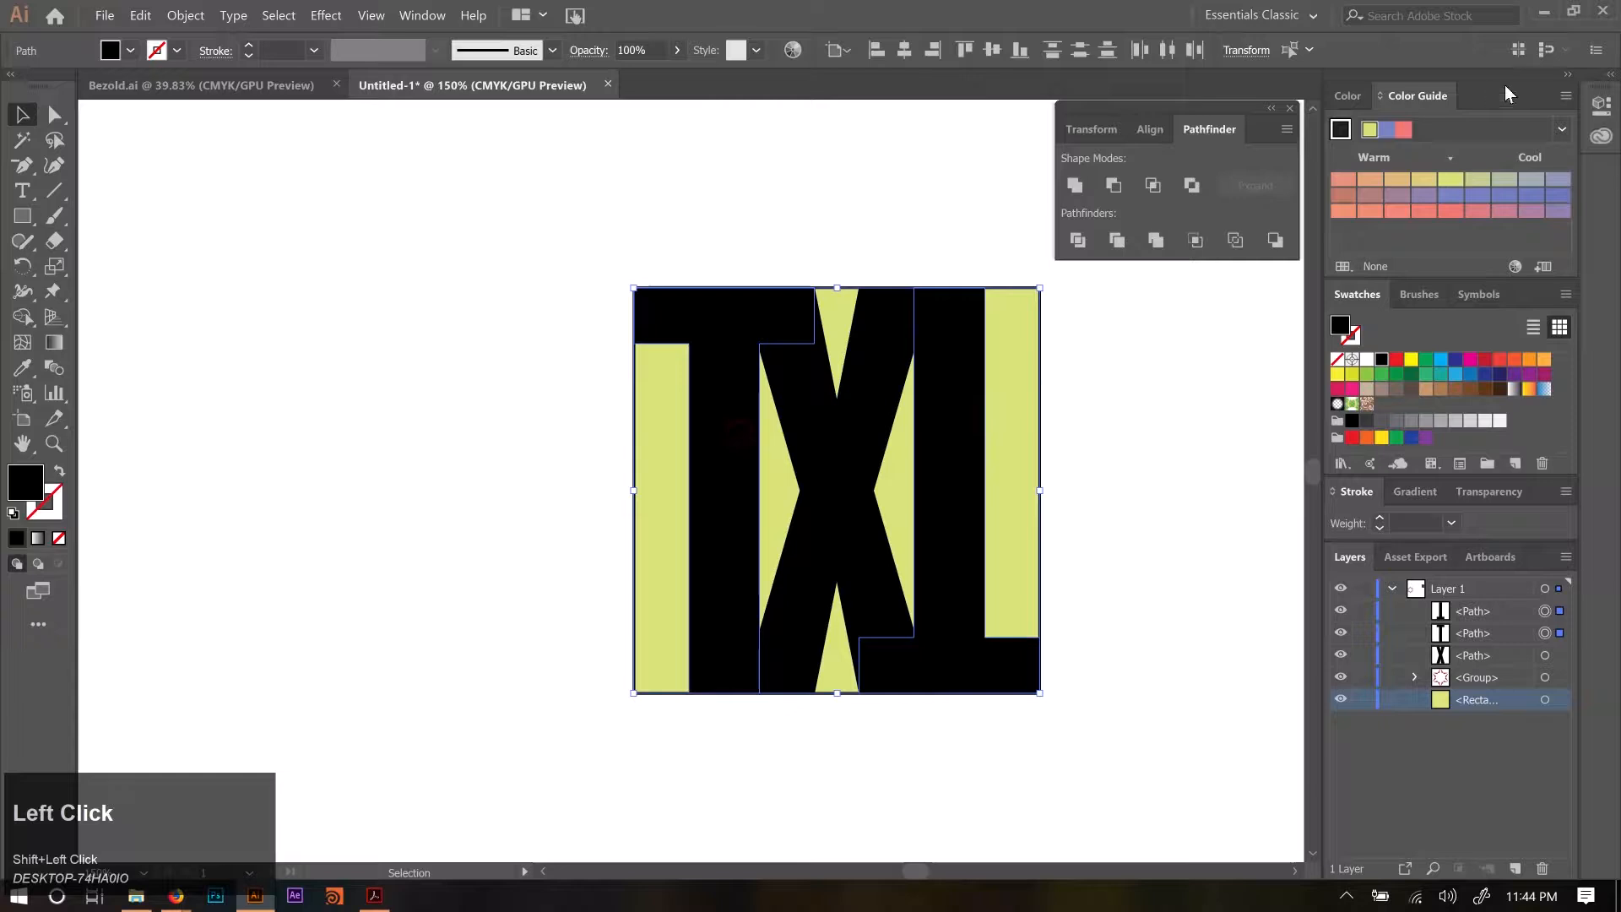
click(1458, 195)
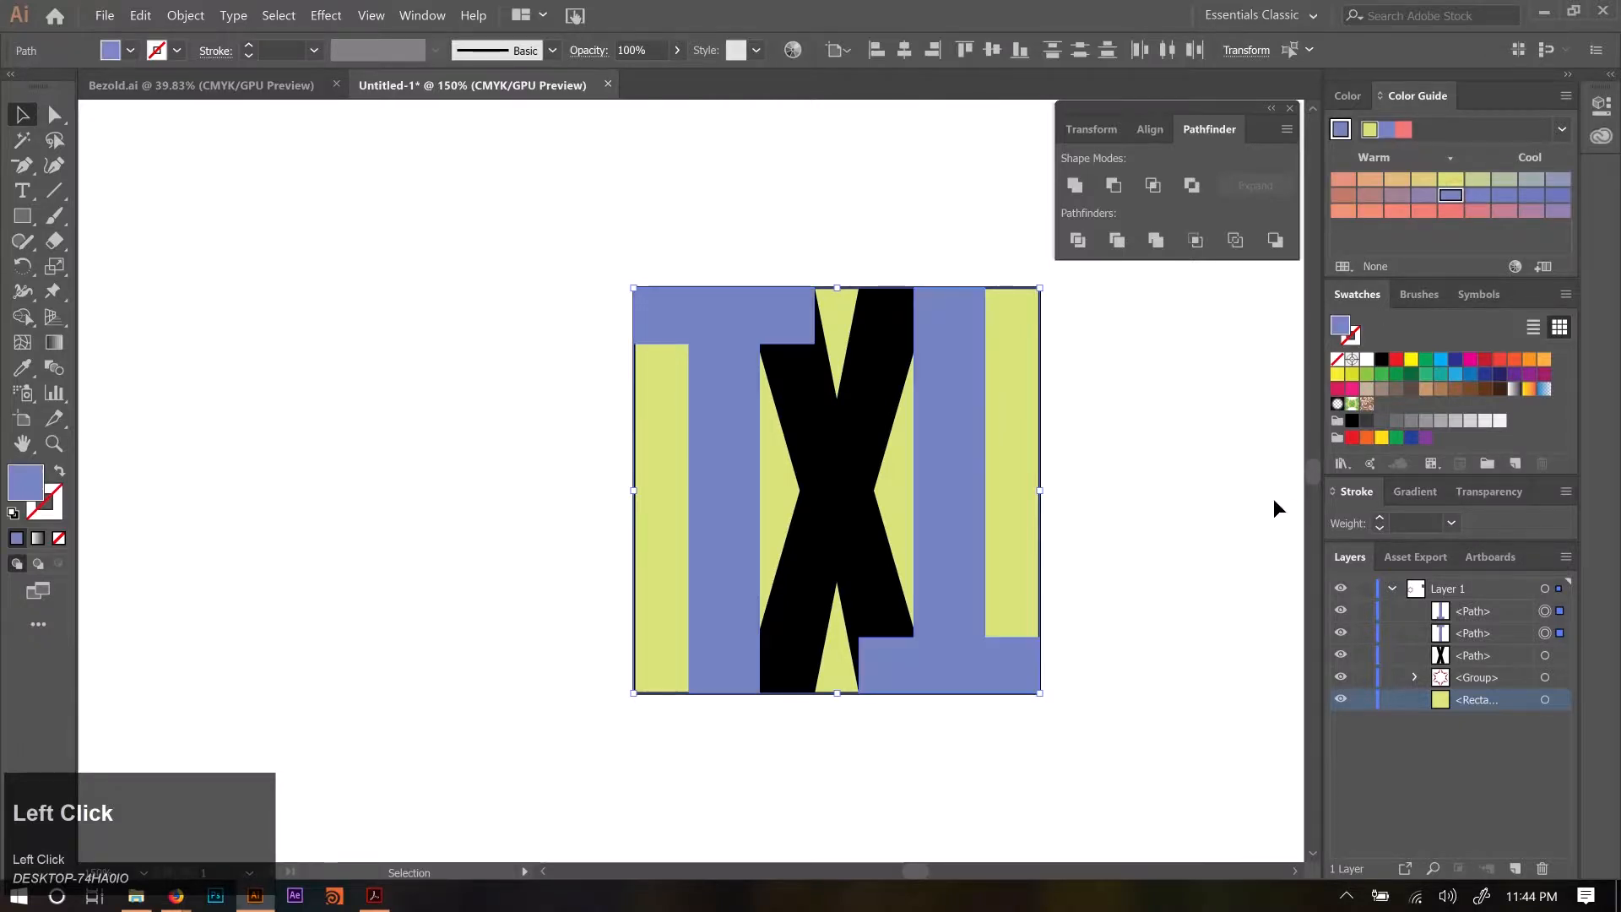
Bring the X to the front of both T shapes and fill it with the Triad harmony's coral red.
click(824, 463)
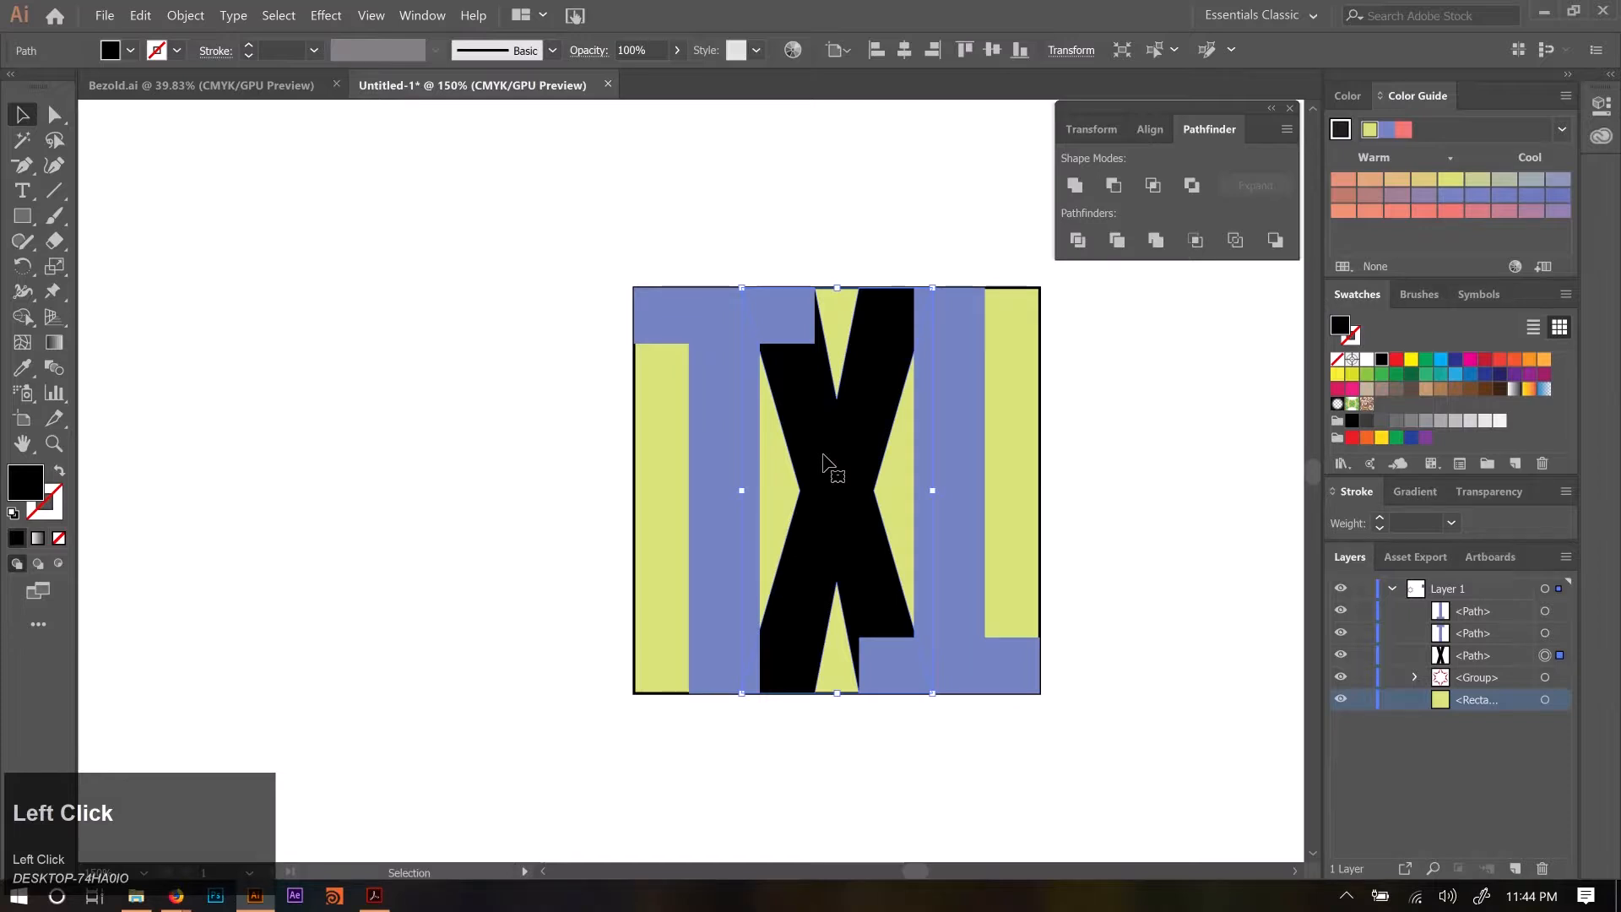
key(ctrl+shift+bracketright)
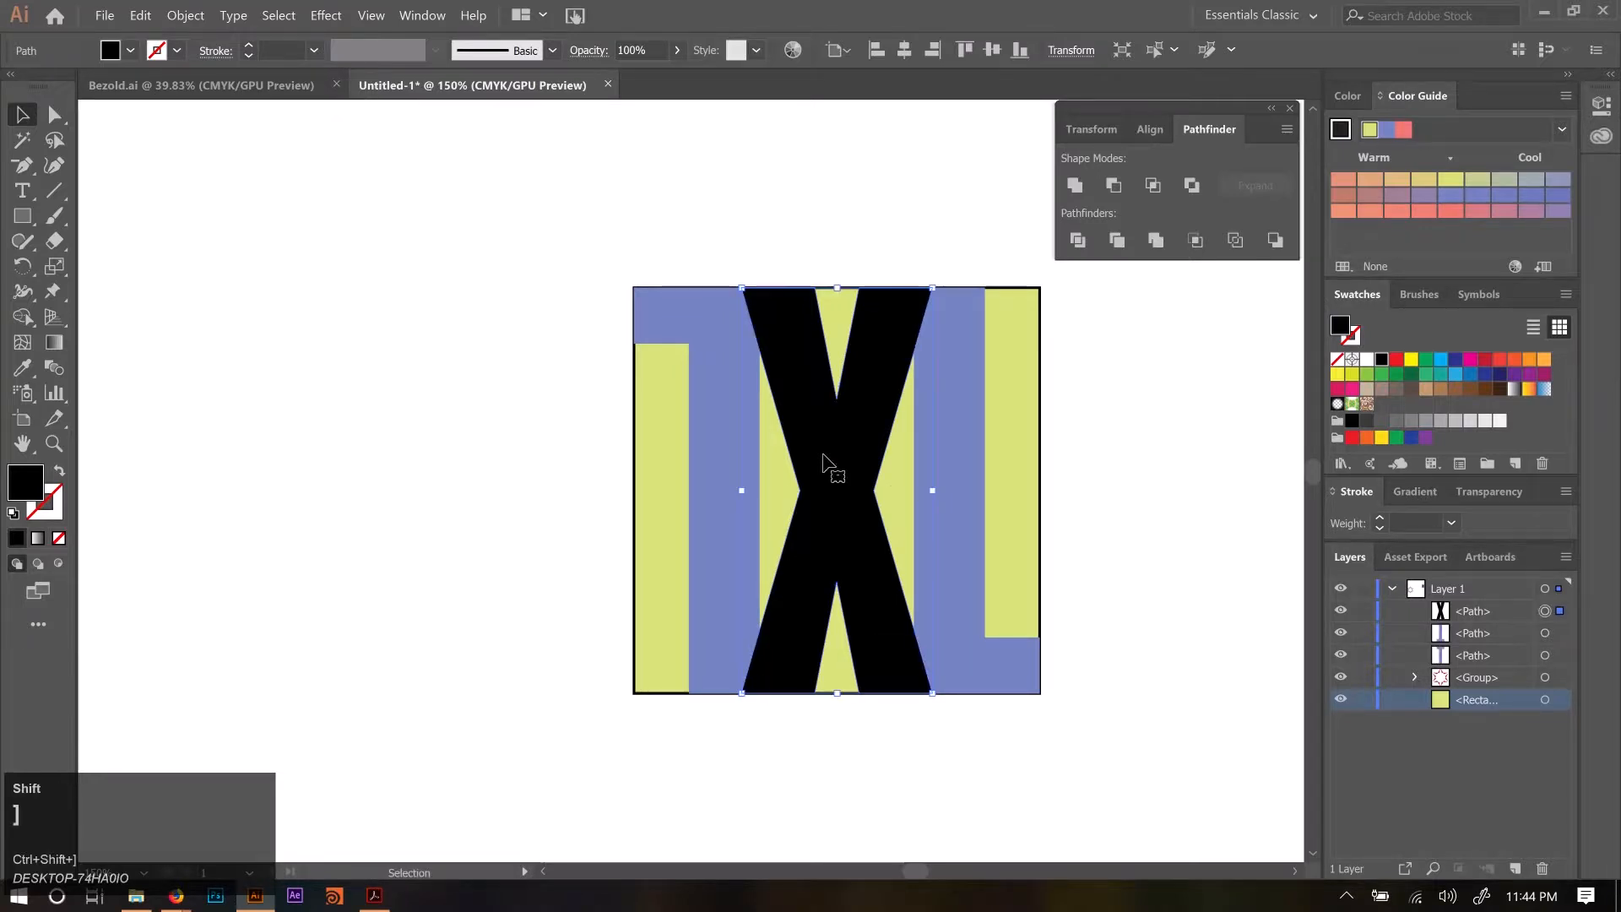
shift+click(1449, 211)
click(1112, 427)
click(844, 445)
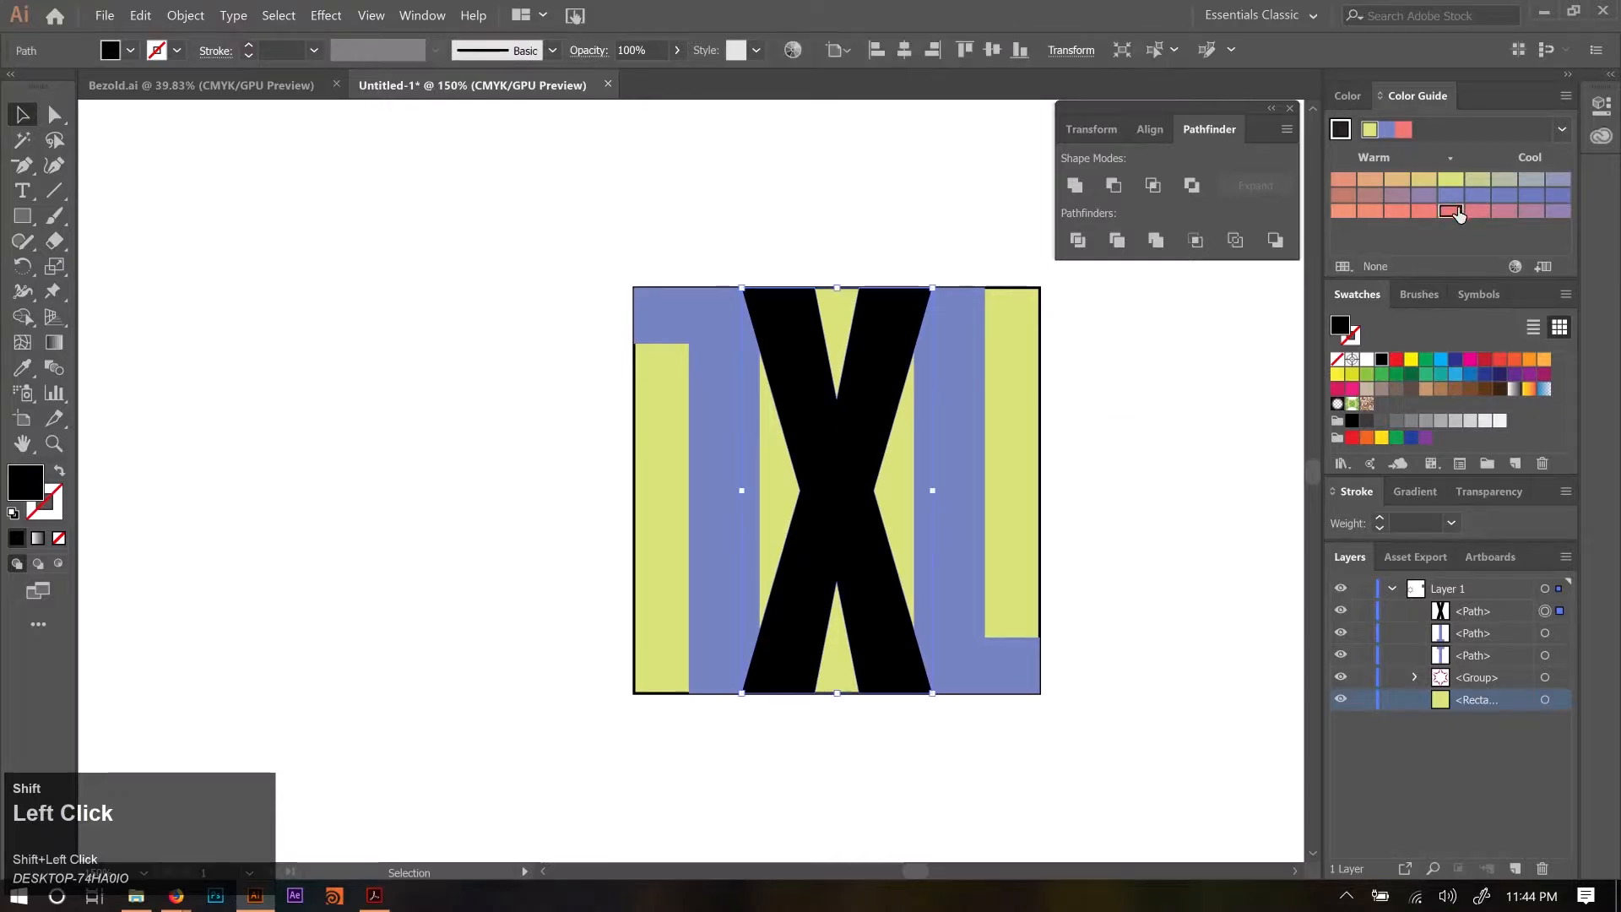
shift+click(1452, 211)
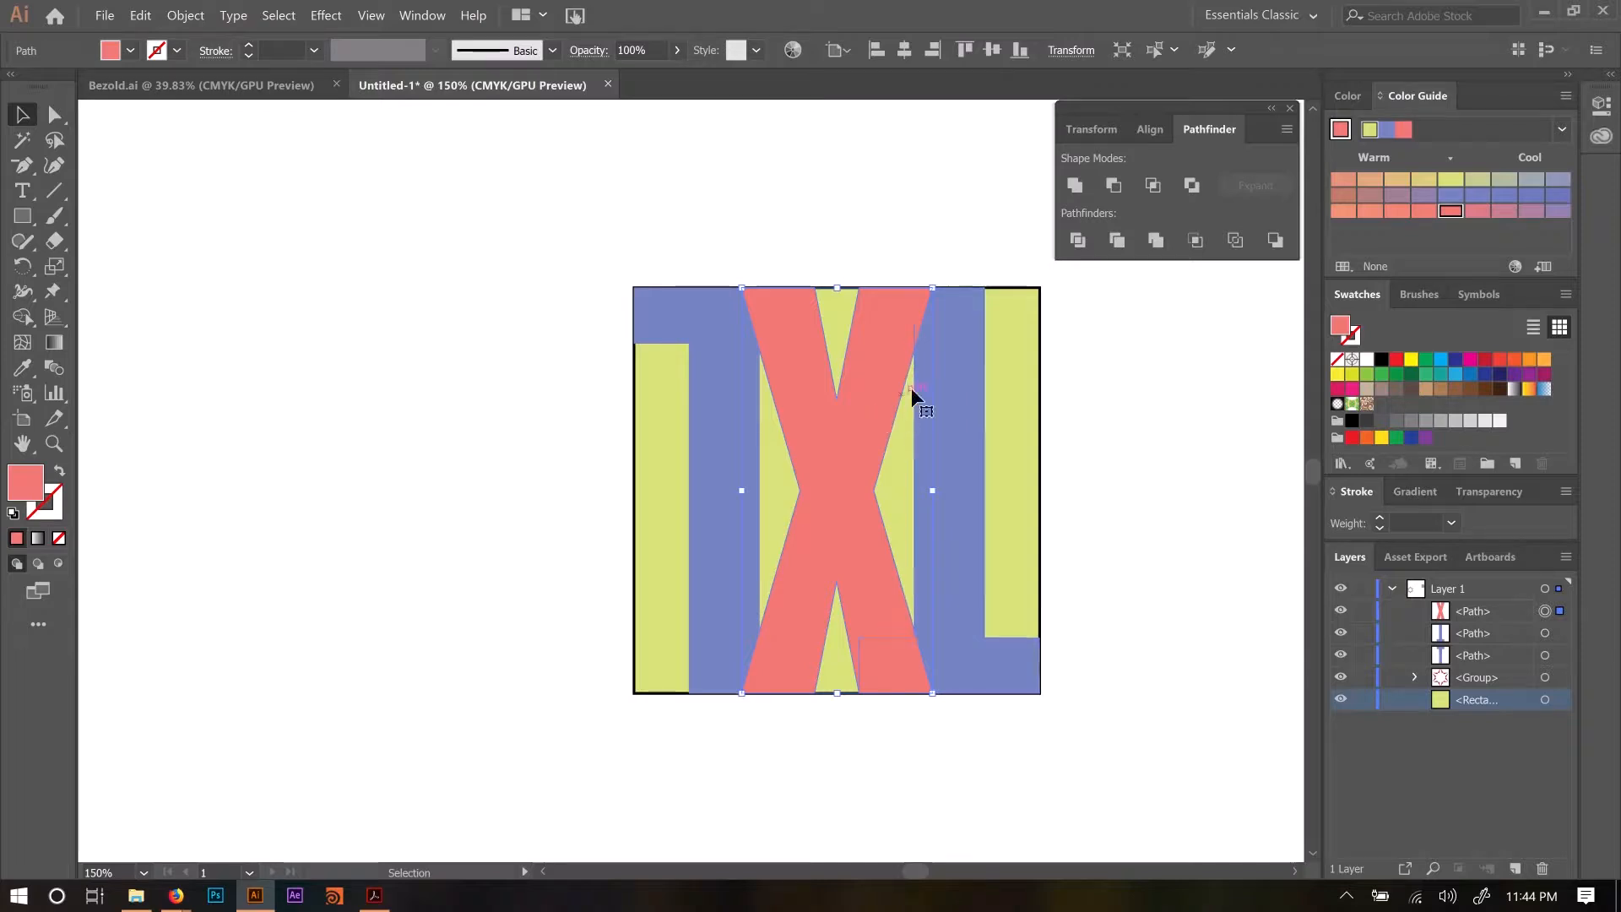
Remove the black stroke from the yellow-green square.
click(950, 402)
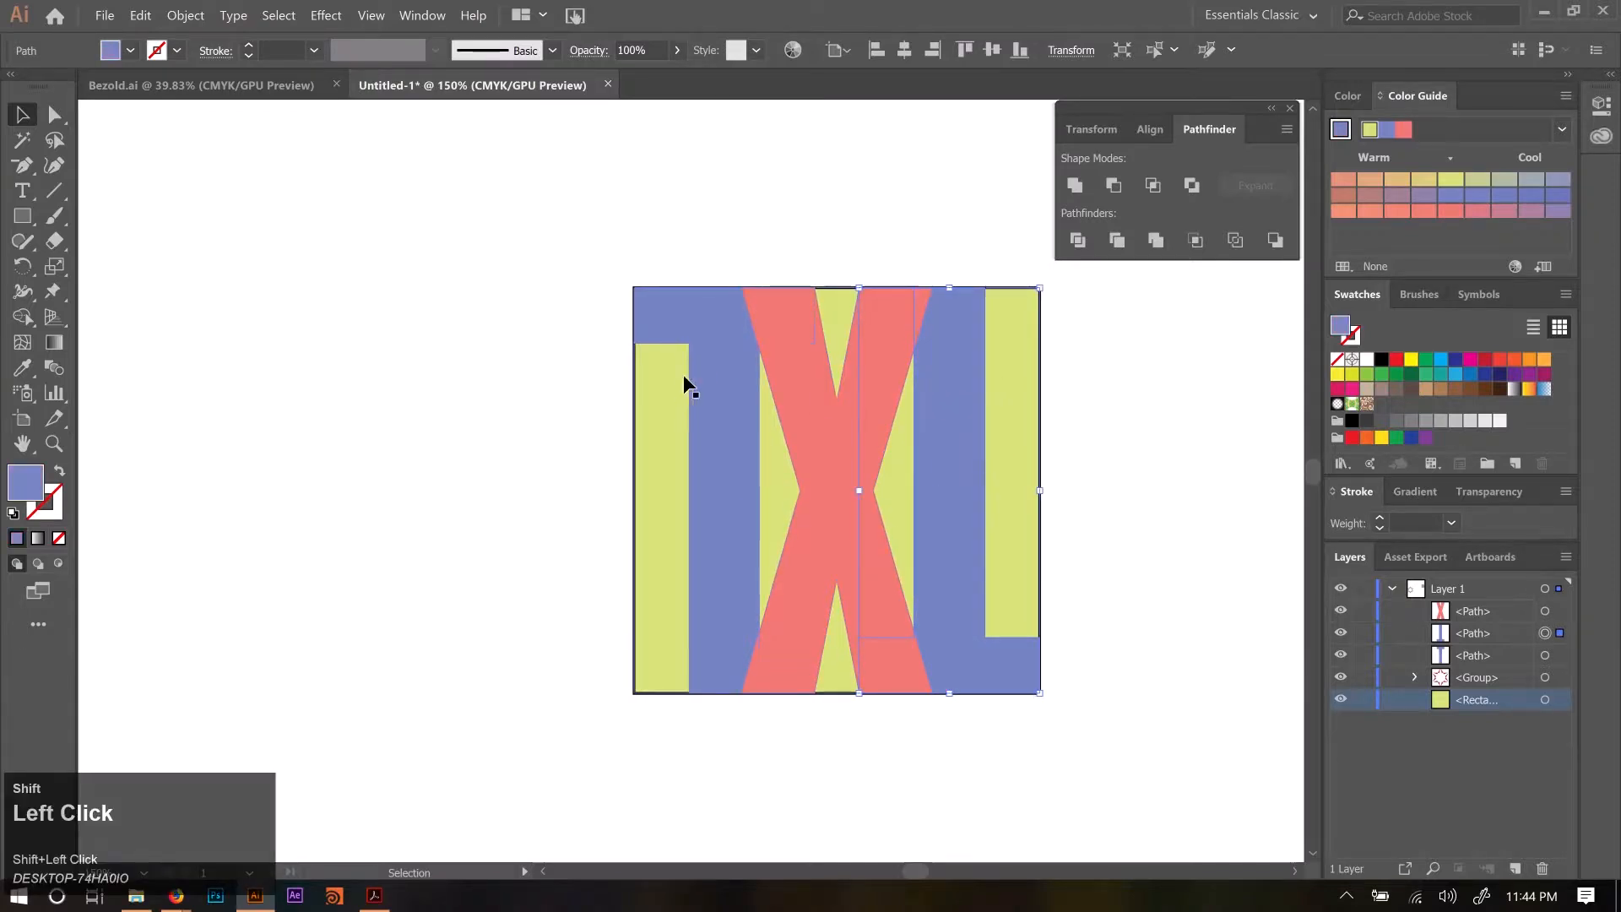
shift+click(705, 341)
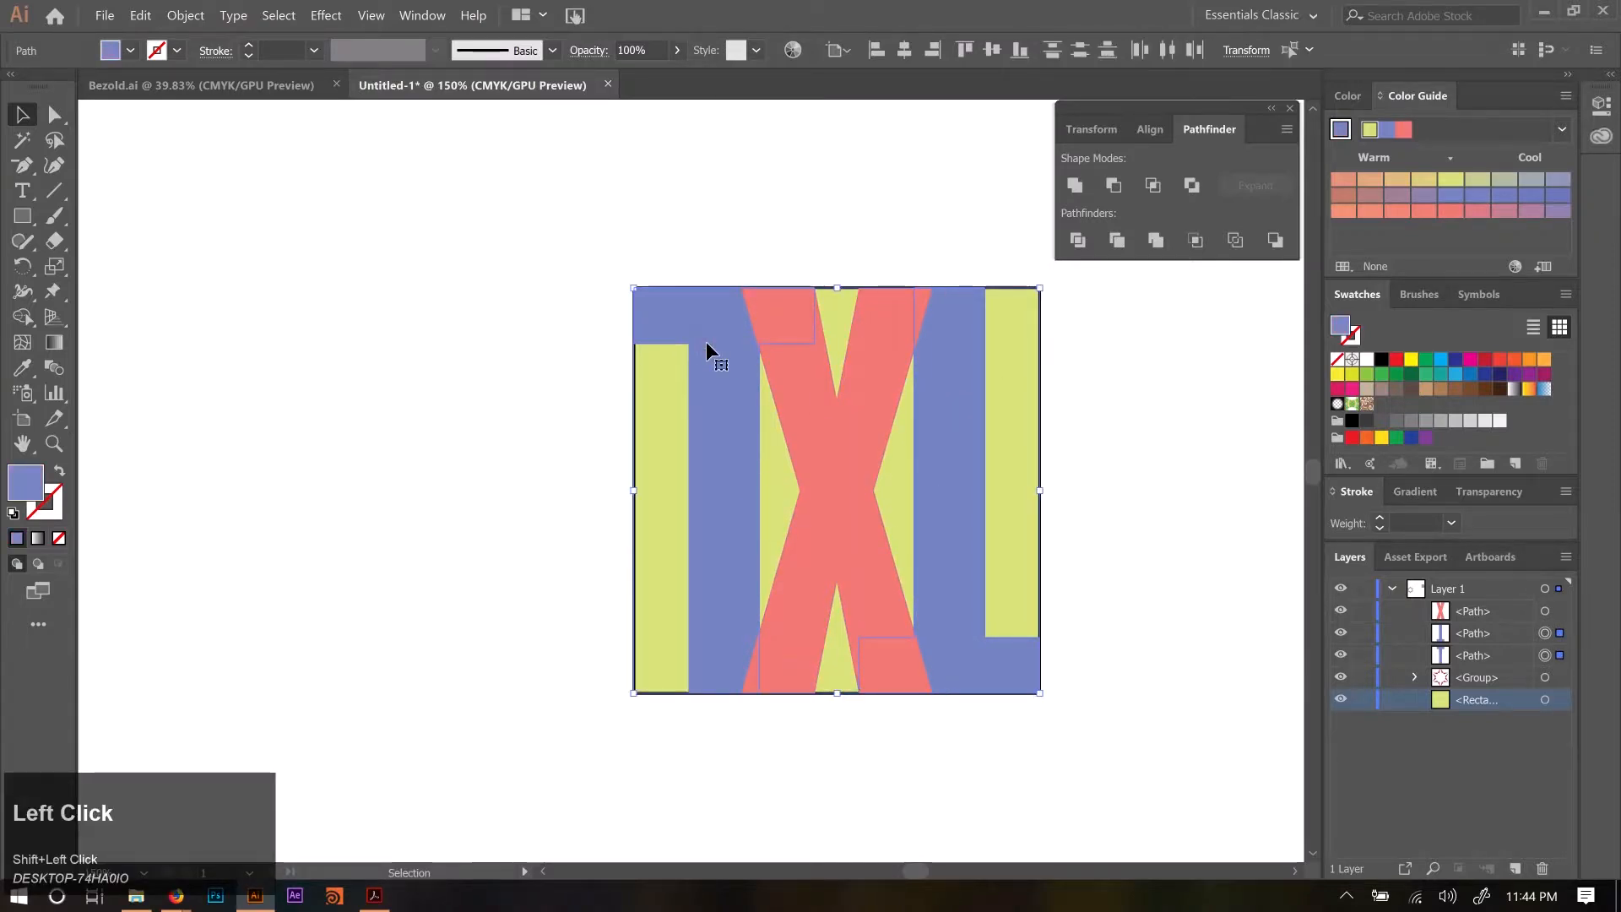
click(1021, 373)
click(48, 506)
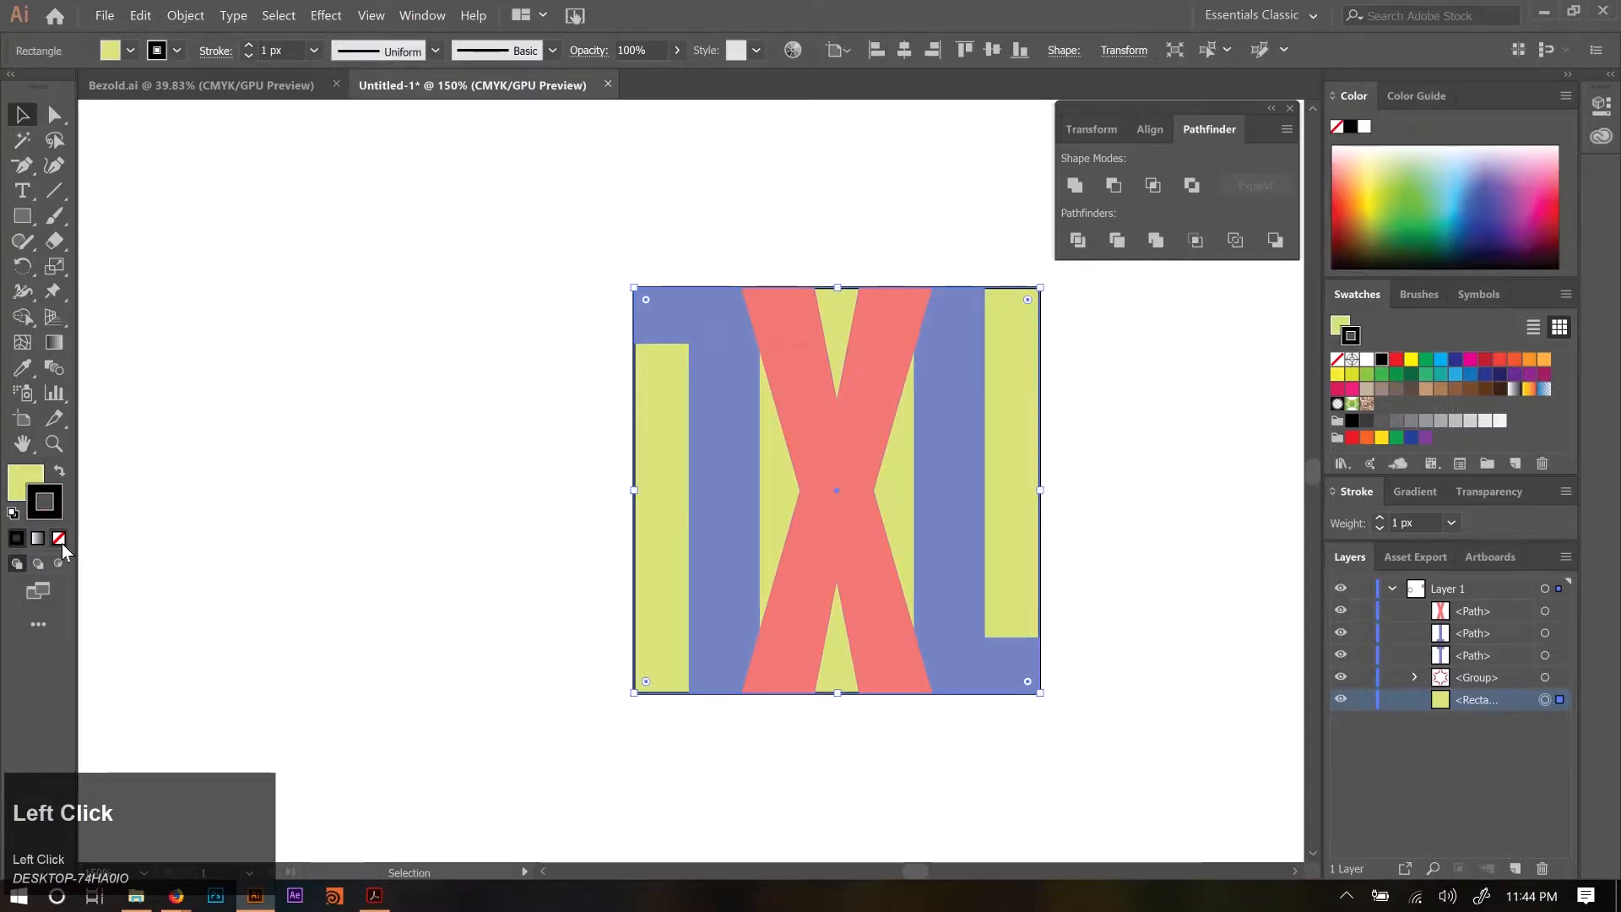
click(58, 538)
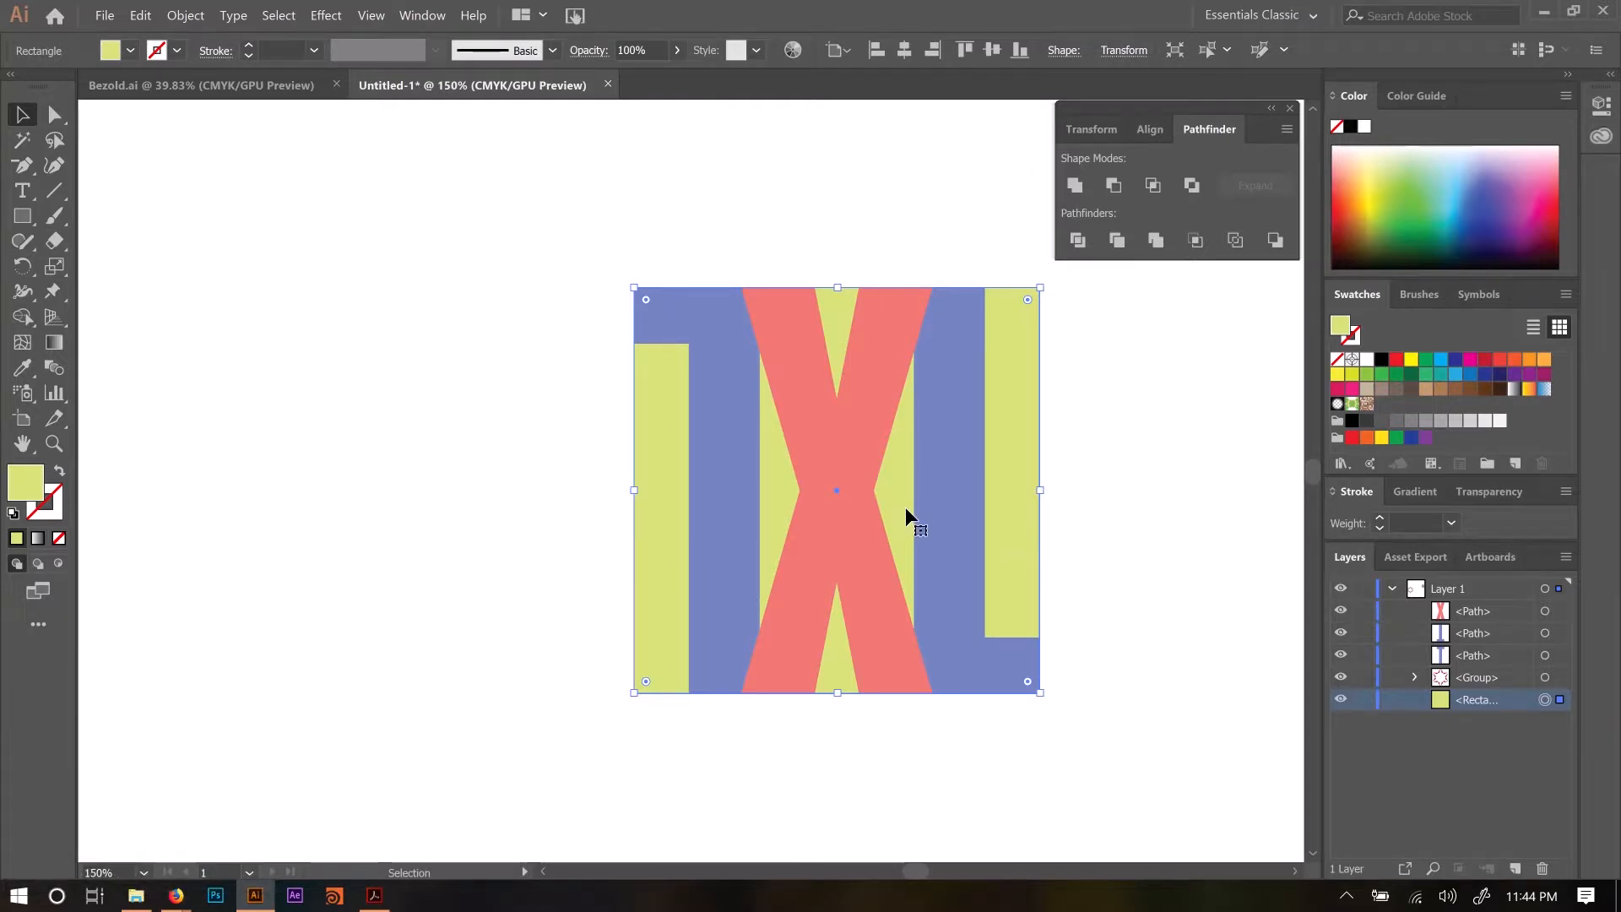
Bring the inverted T to the front, move it backward behind the square, and raise it above the square again.
click(950, 505)
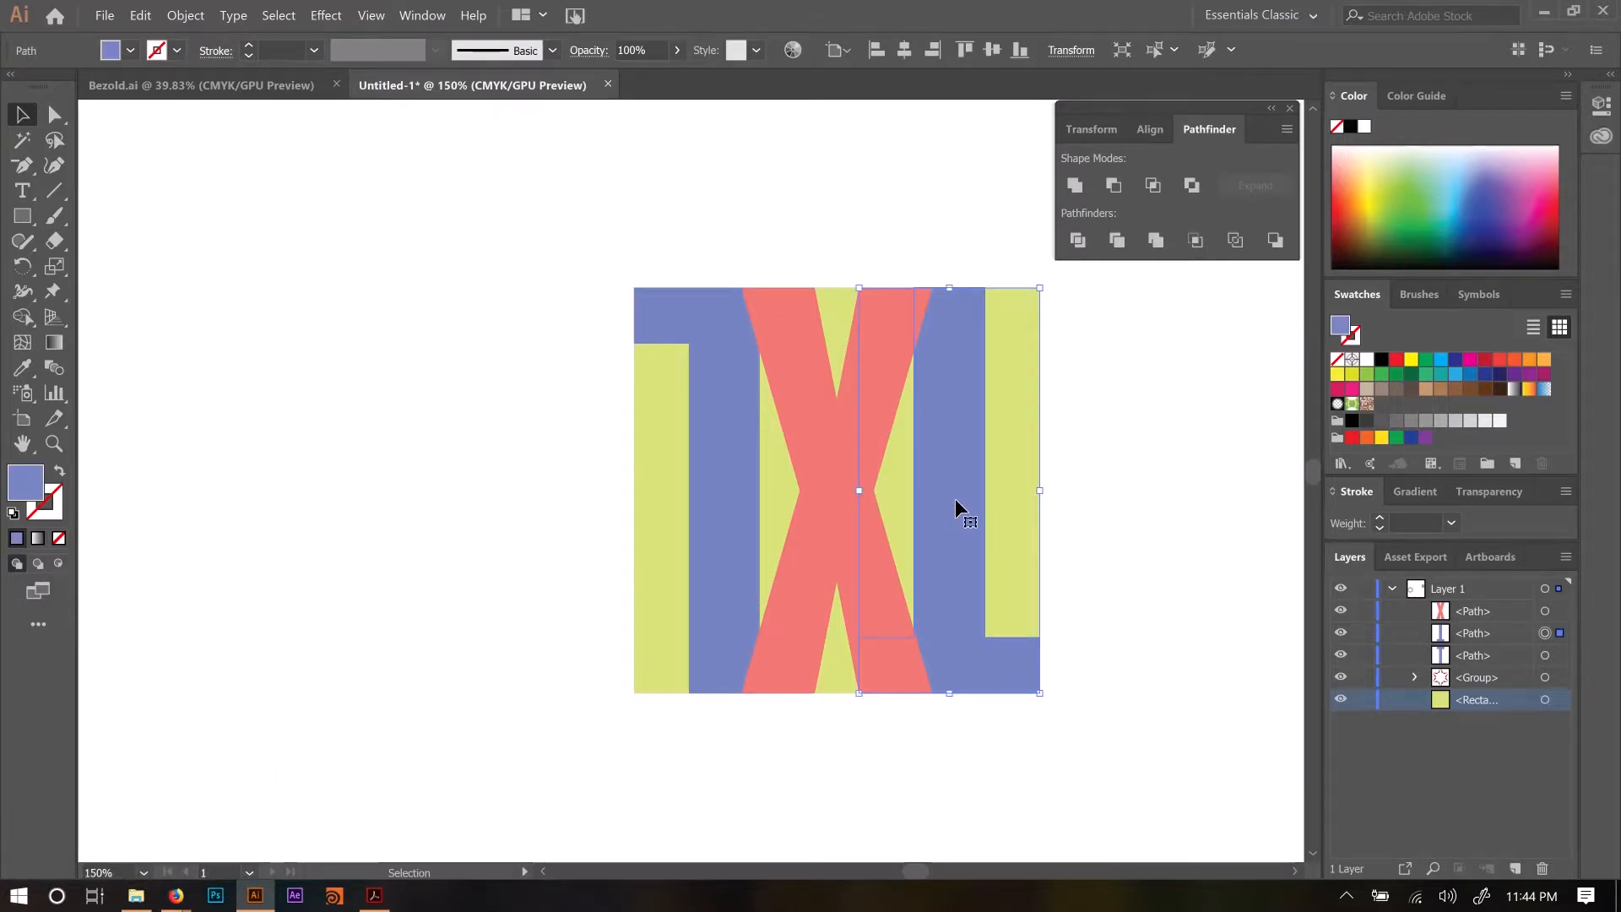
key(ctrl+shift+bracketright)
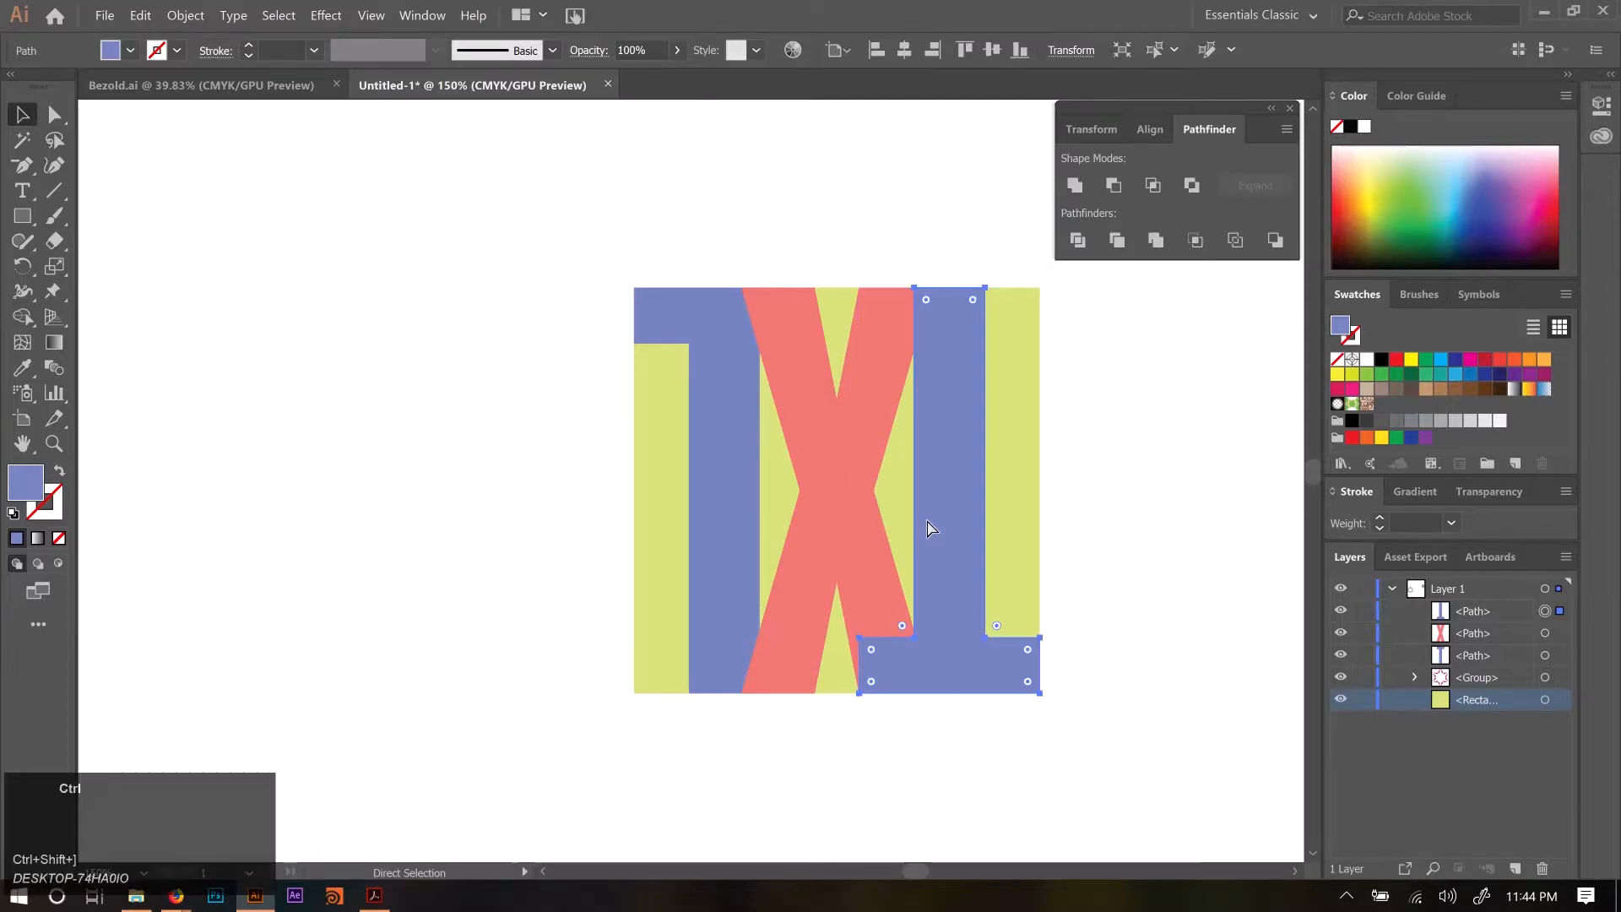
key(ctrl+bracketleft)
key(ctrl+bracketleft)
key(ctrl+bracketleft)
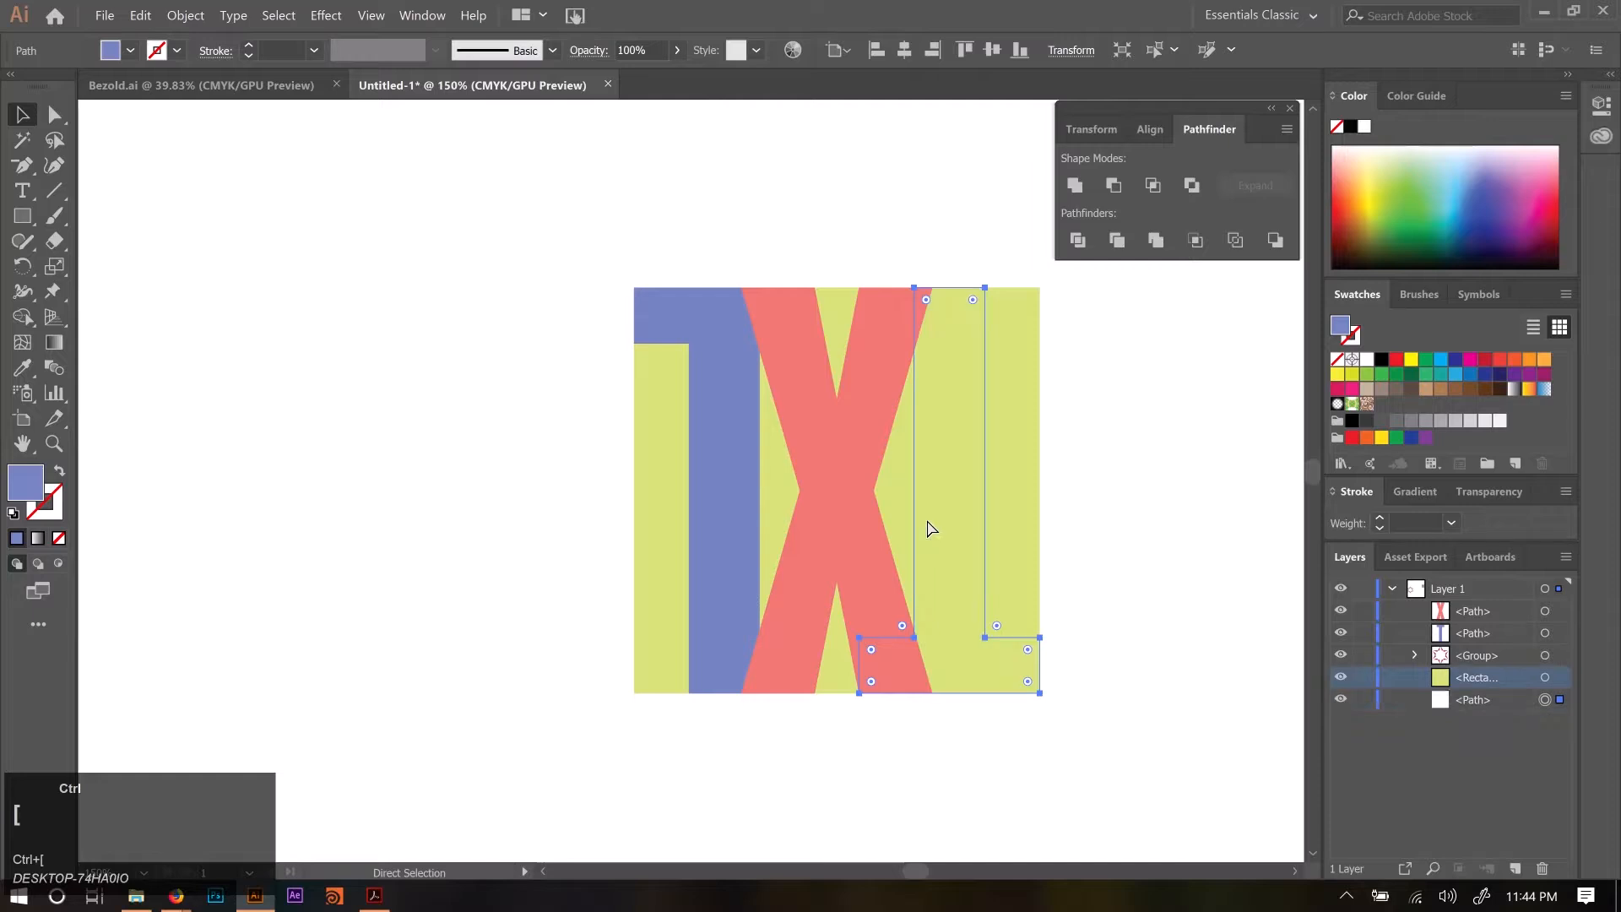
key(ctrl+bracketright)
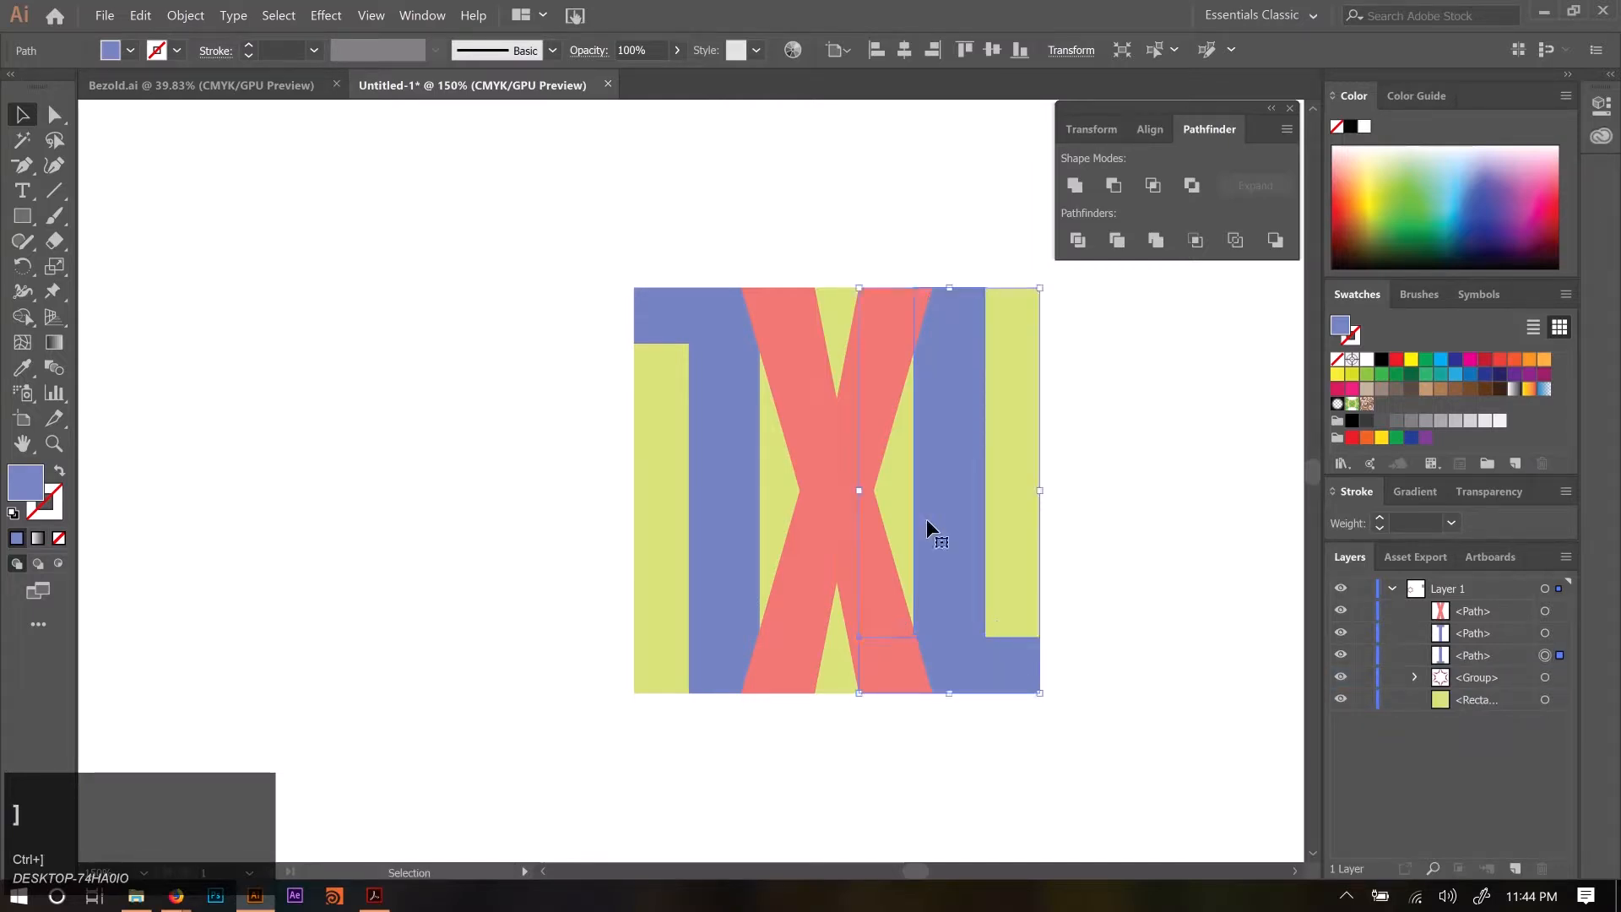
Select both T shapes, show the CMYK color sliders, and deepen their blue fill.
click(1143, 518)
click(934, 467)
shift+click(687, 478)
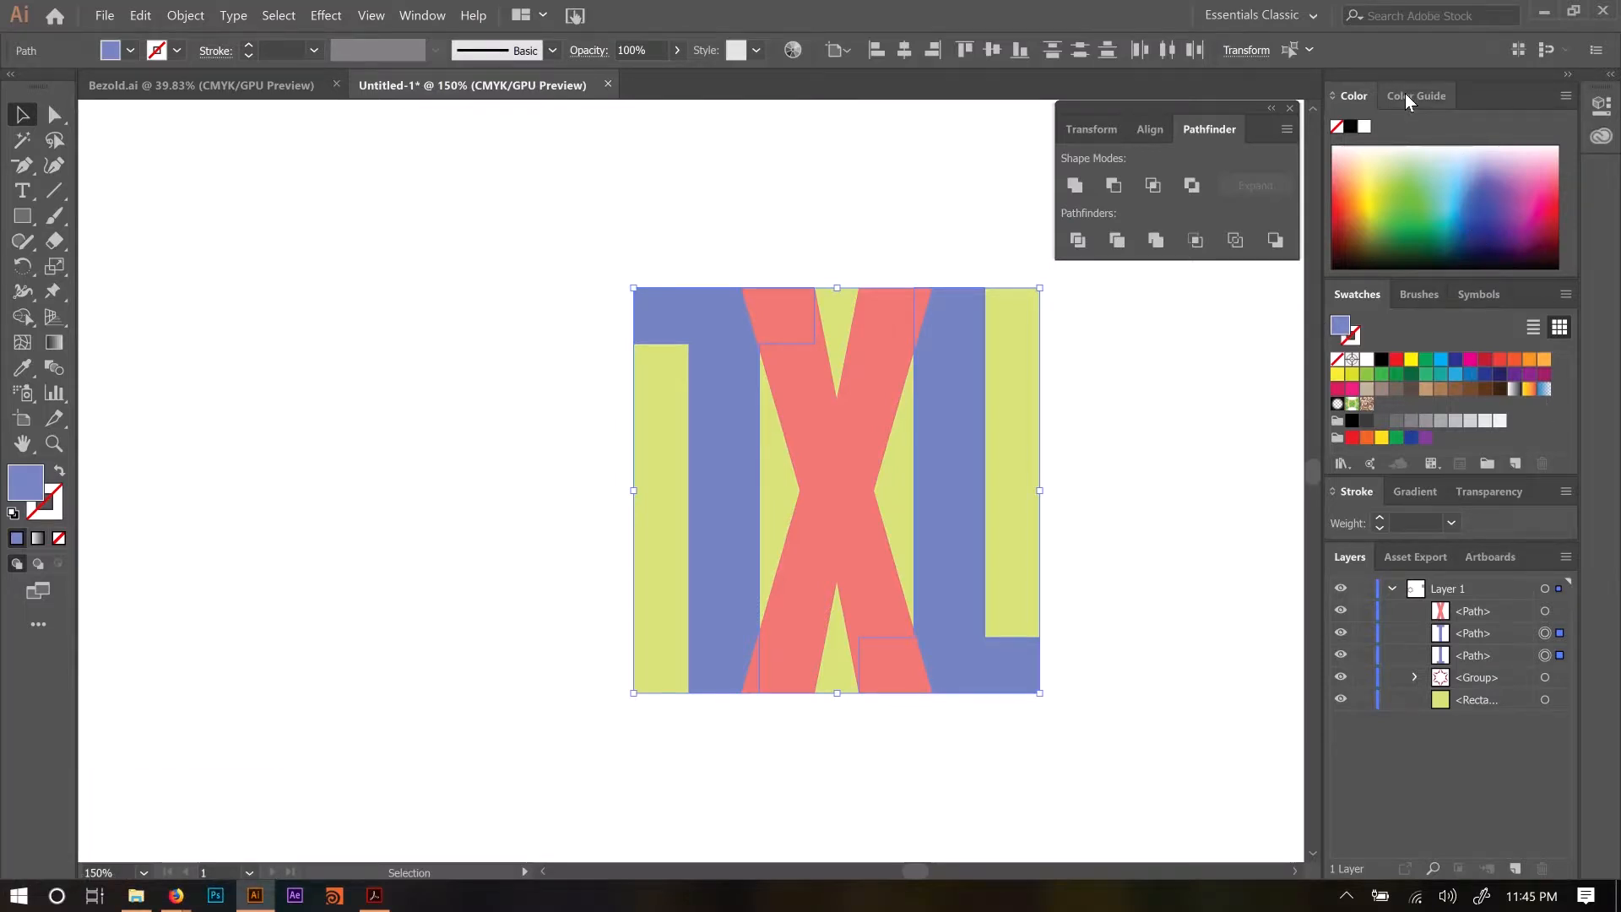
click(1332, 94)
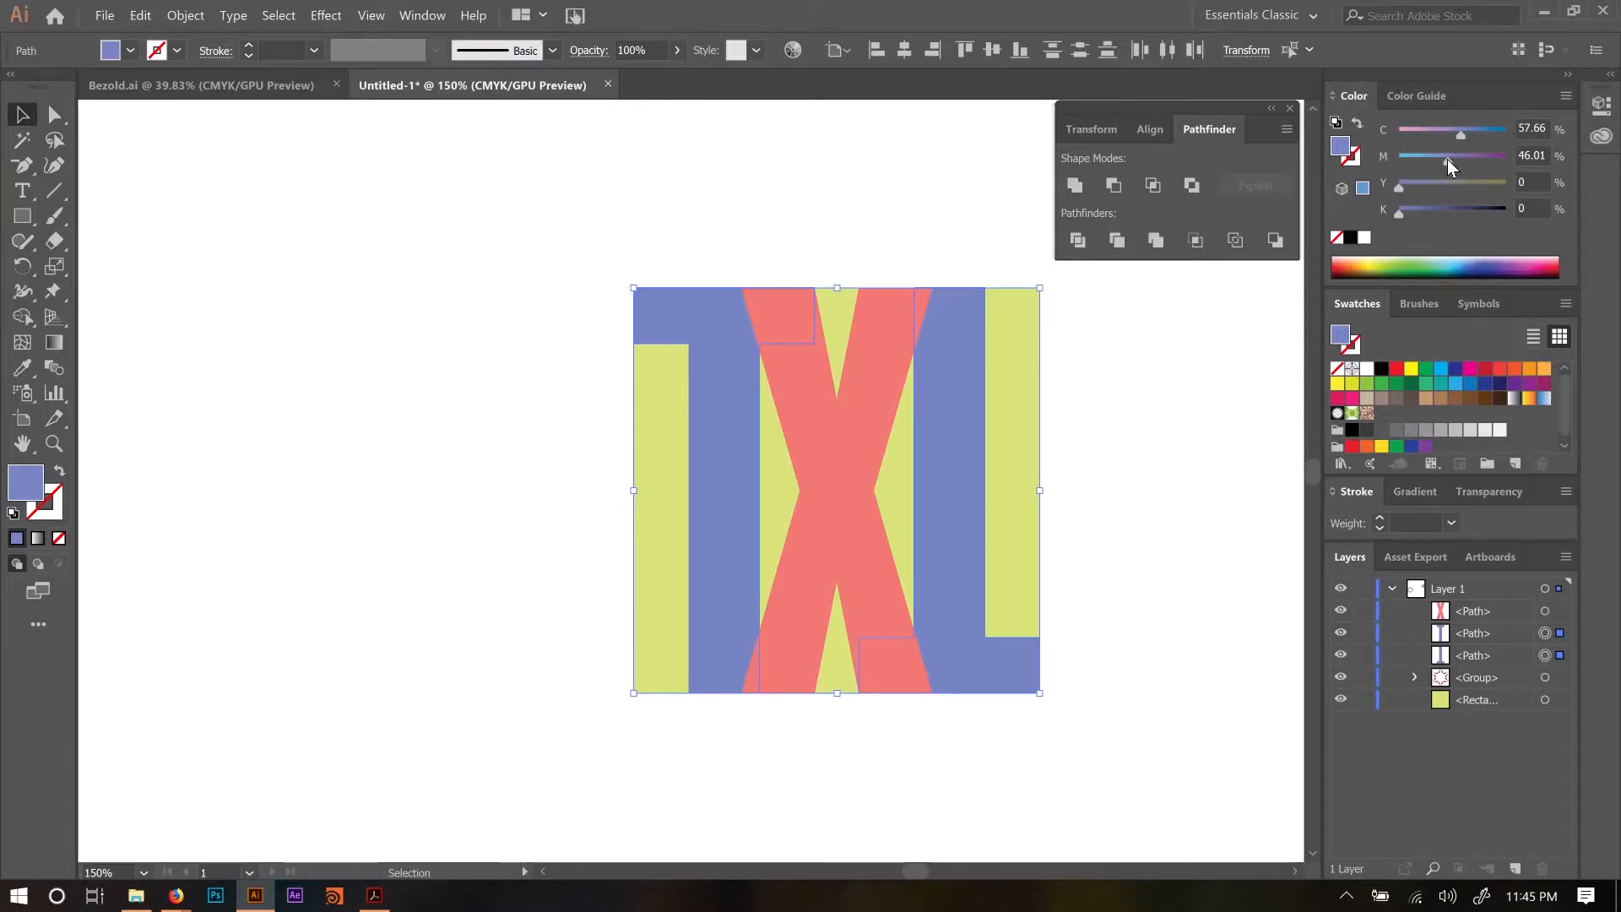
mouse_move(1443, 155)
mouse_down()
mouse_move(1437, 141)
mouse_move(1456, 131)
mouse_move(1444, 160)
mouse_move(1457, 157)
mouse_move(1473, 130)
mouse_move(1474, 164)
mouse_move(1455, 156)
mouse_up()
Make the square's yellow-green the harmony base color again and refill both T shapes with its periwinkle blue.
click(1412, 100)
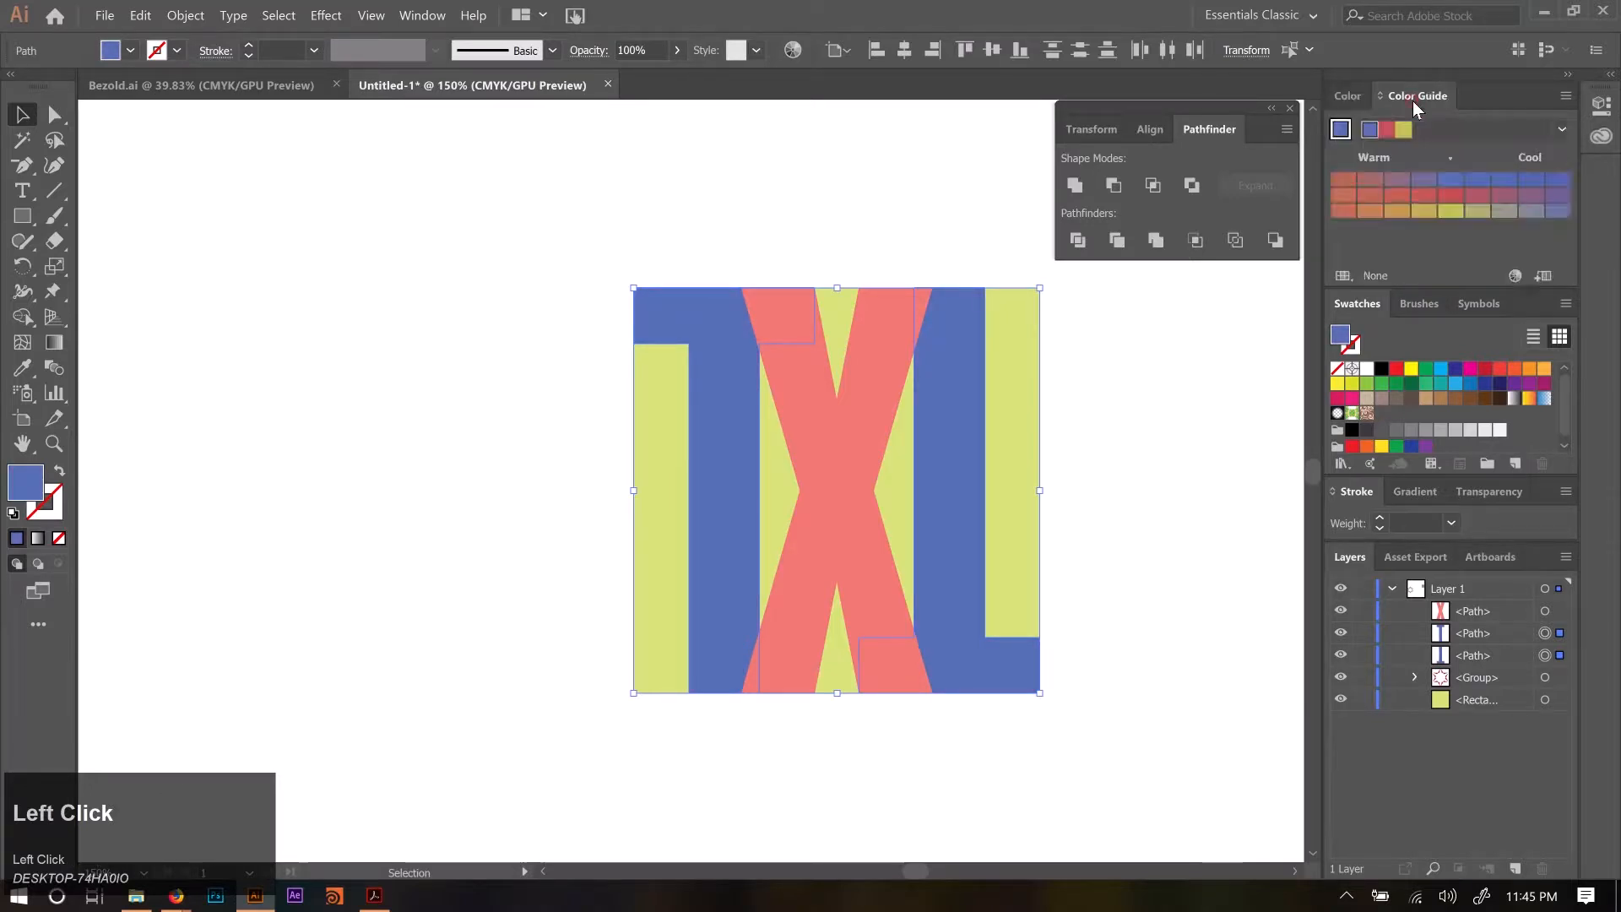
click(1106, 385)
click(1041, 393)
click(1341, 129)
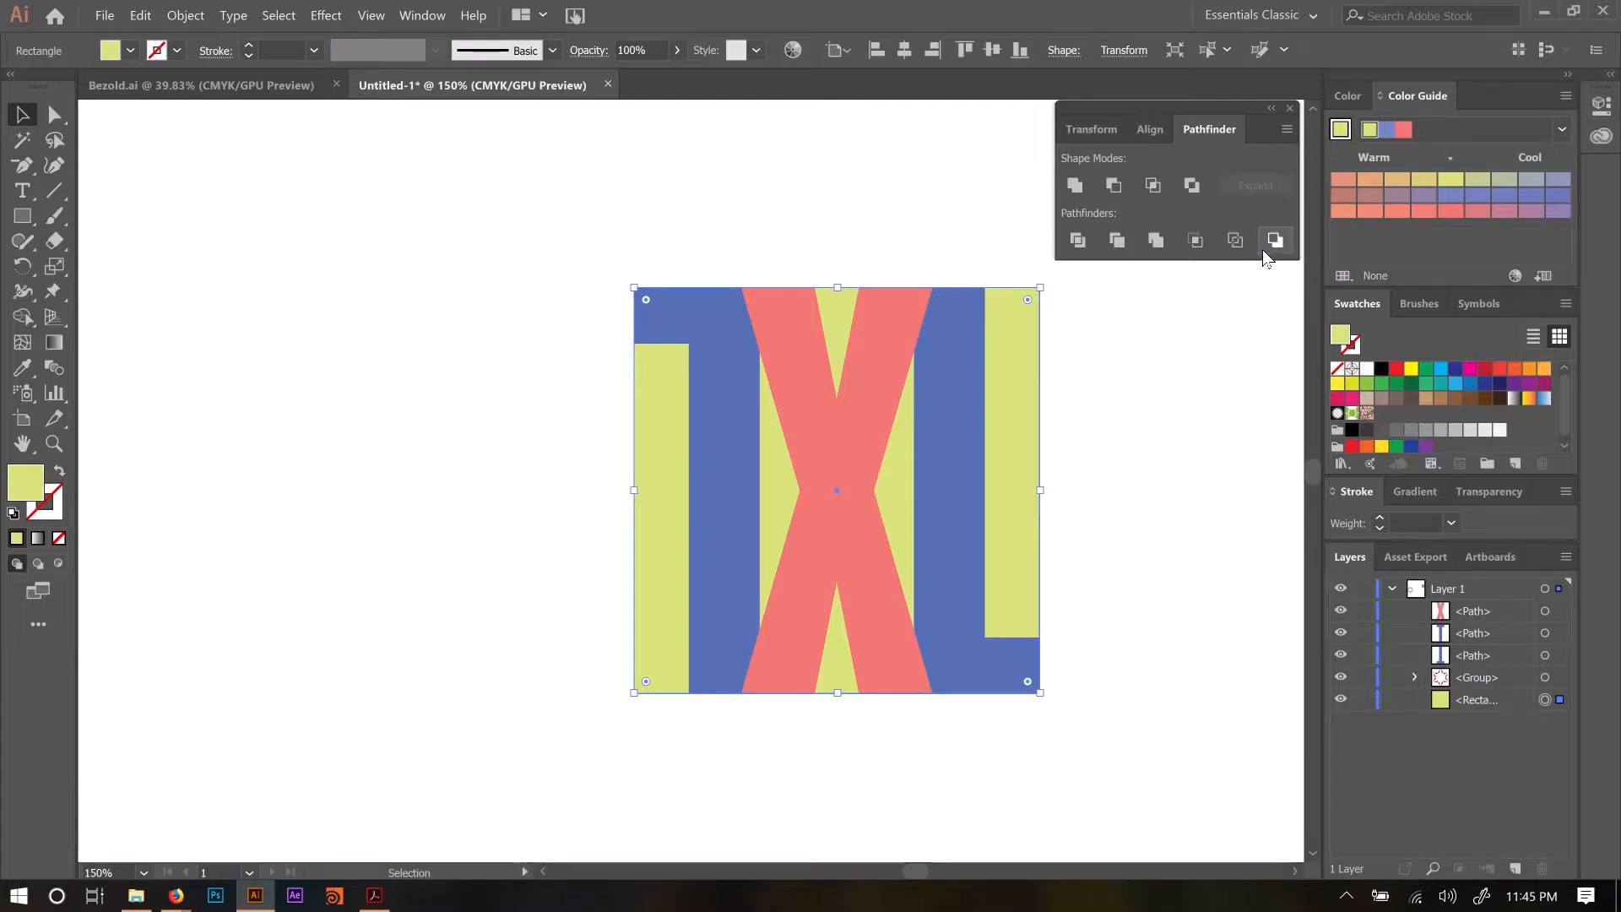
click(961, 341)
shift+click(747, 383)
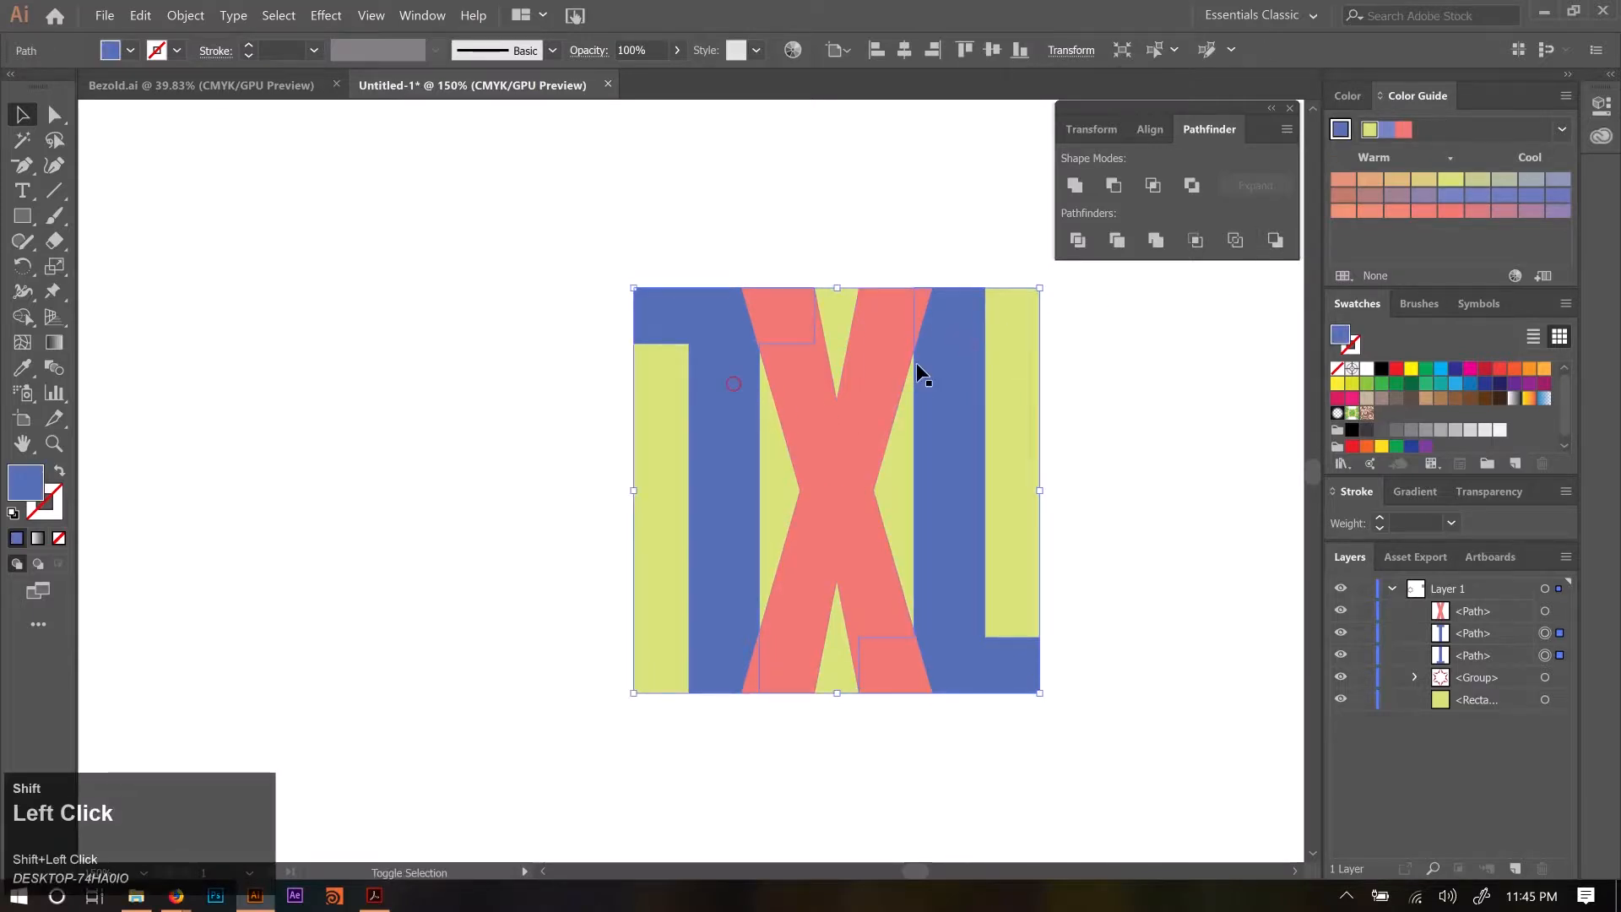
click(1450, 195)
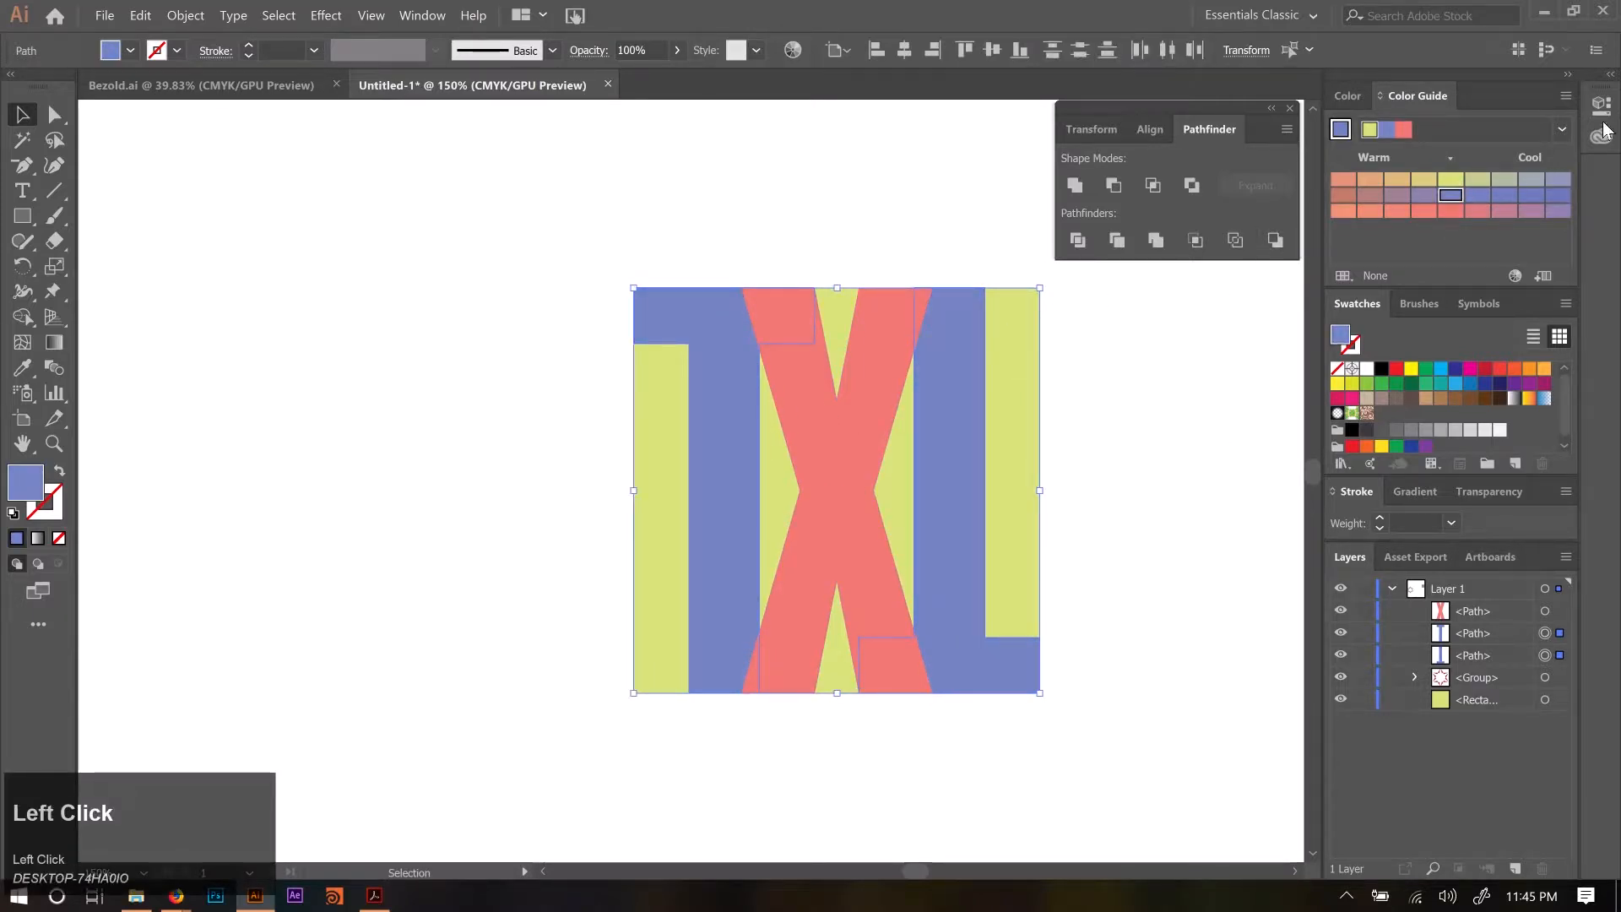
Switch the color sliders for the T shapes' fill from CMYK to HSB.
click(1345, 94)
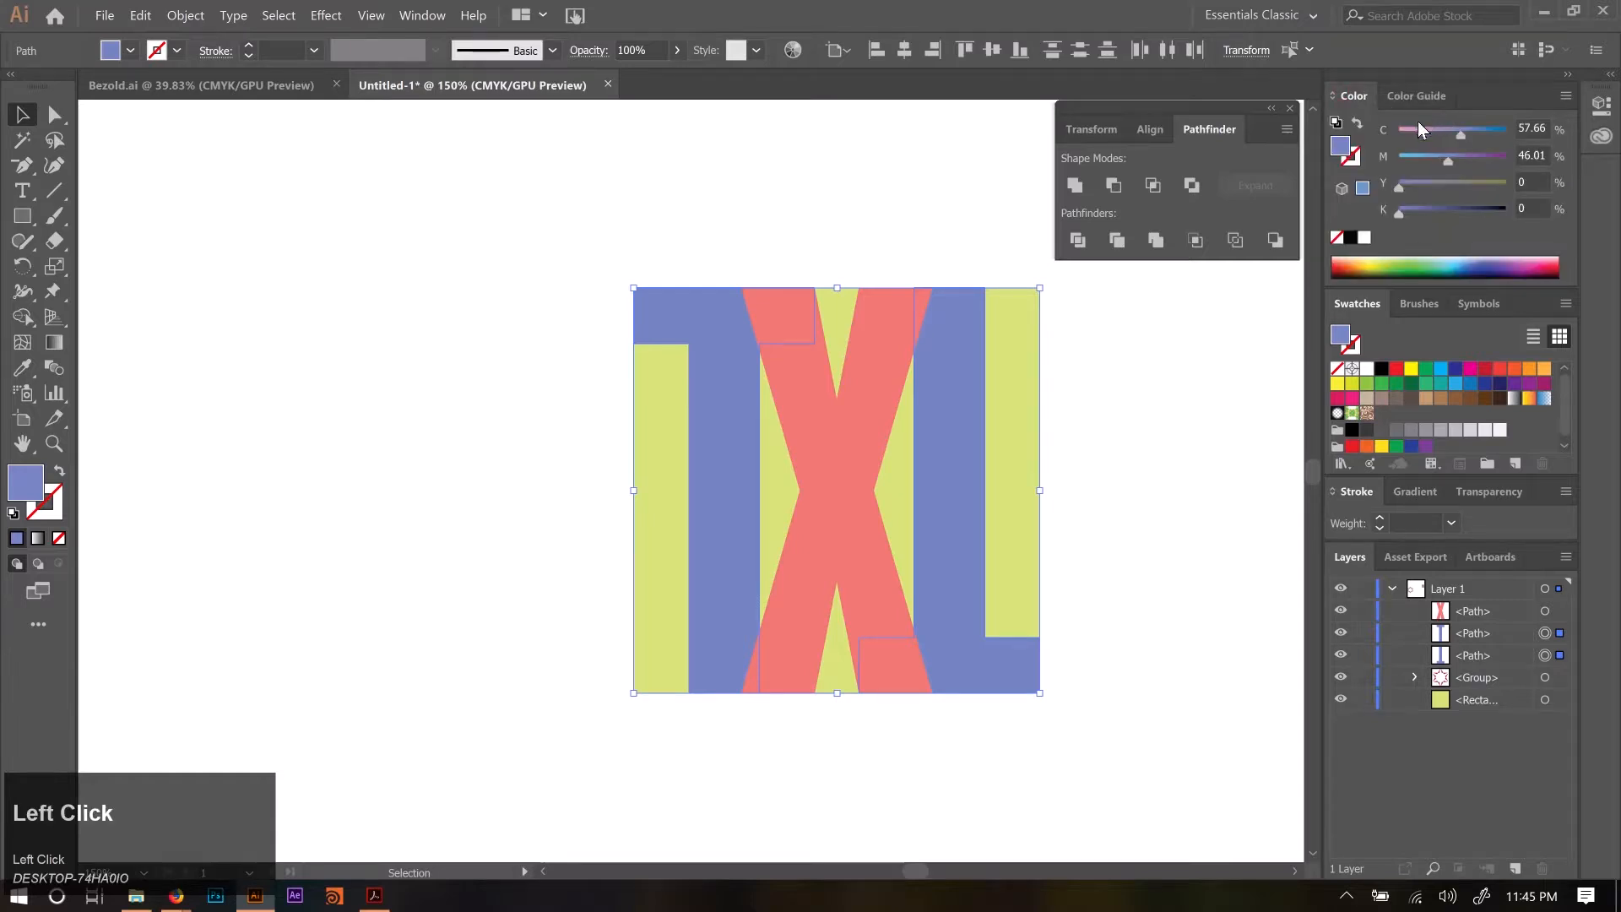
click(1567, 95)
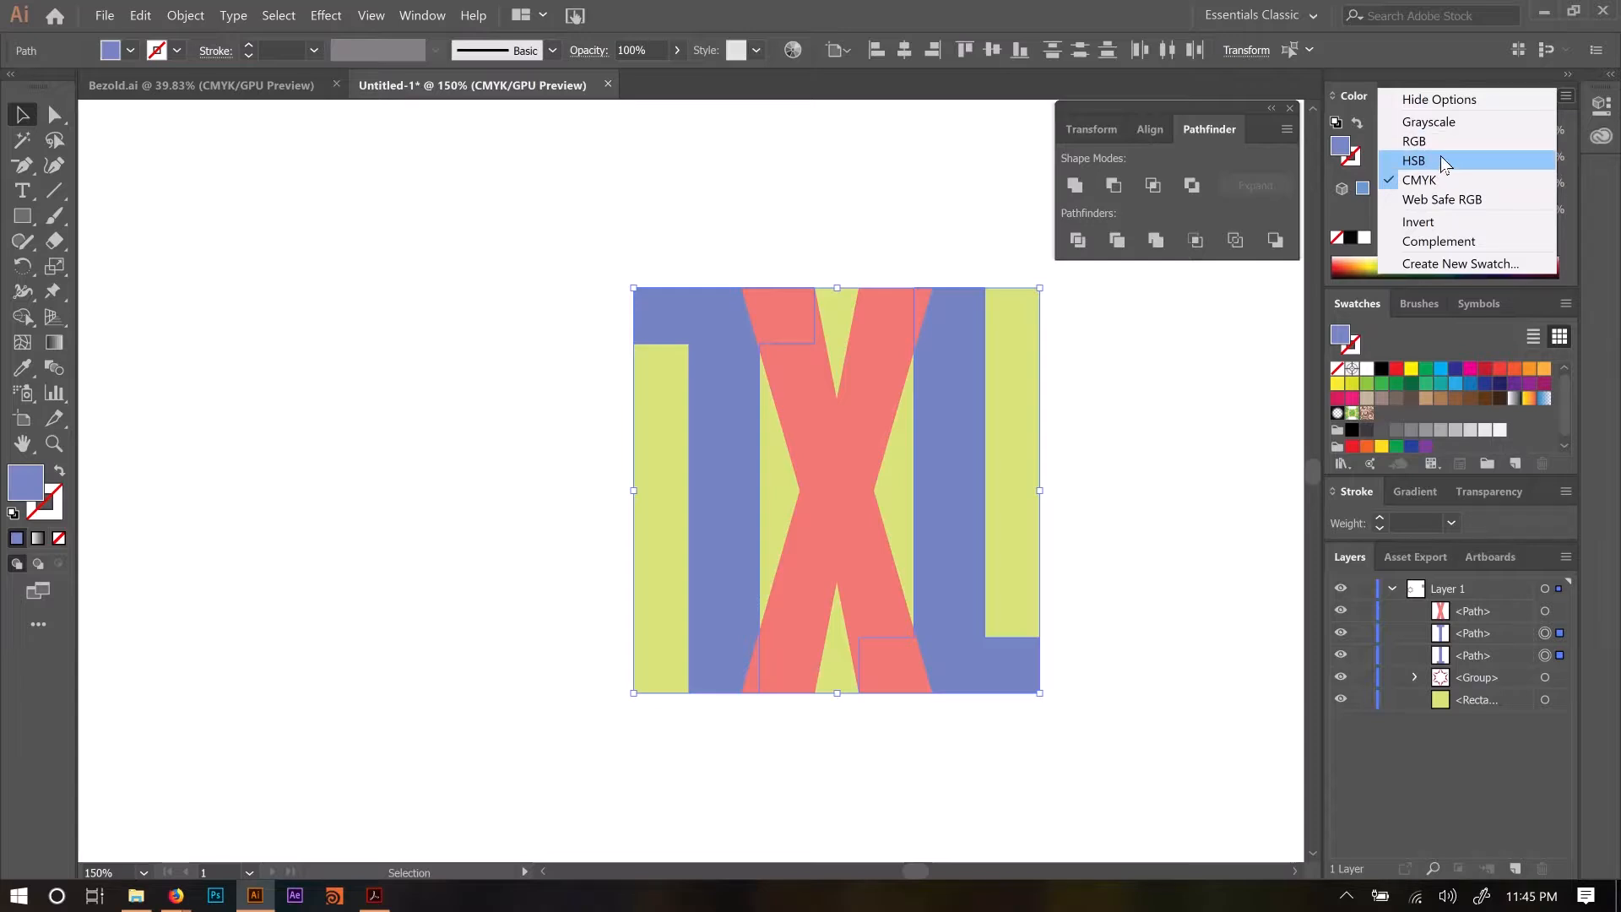
click(1569, 100)
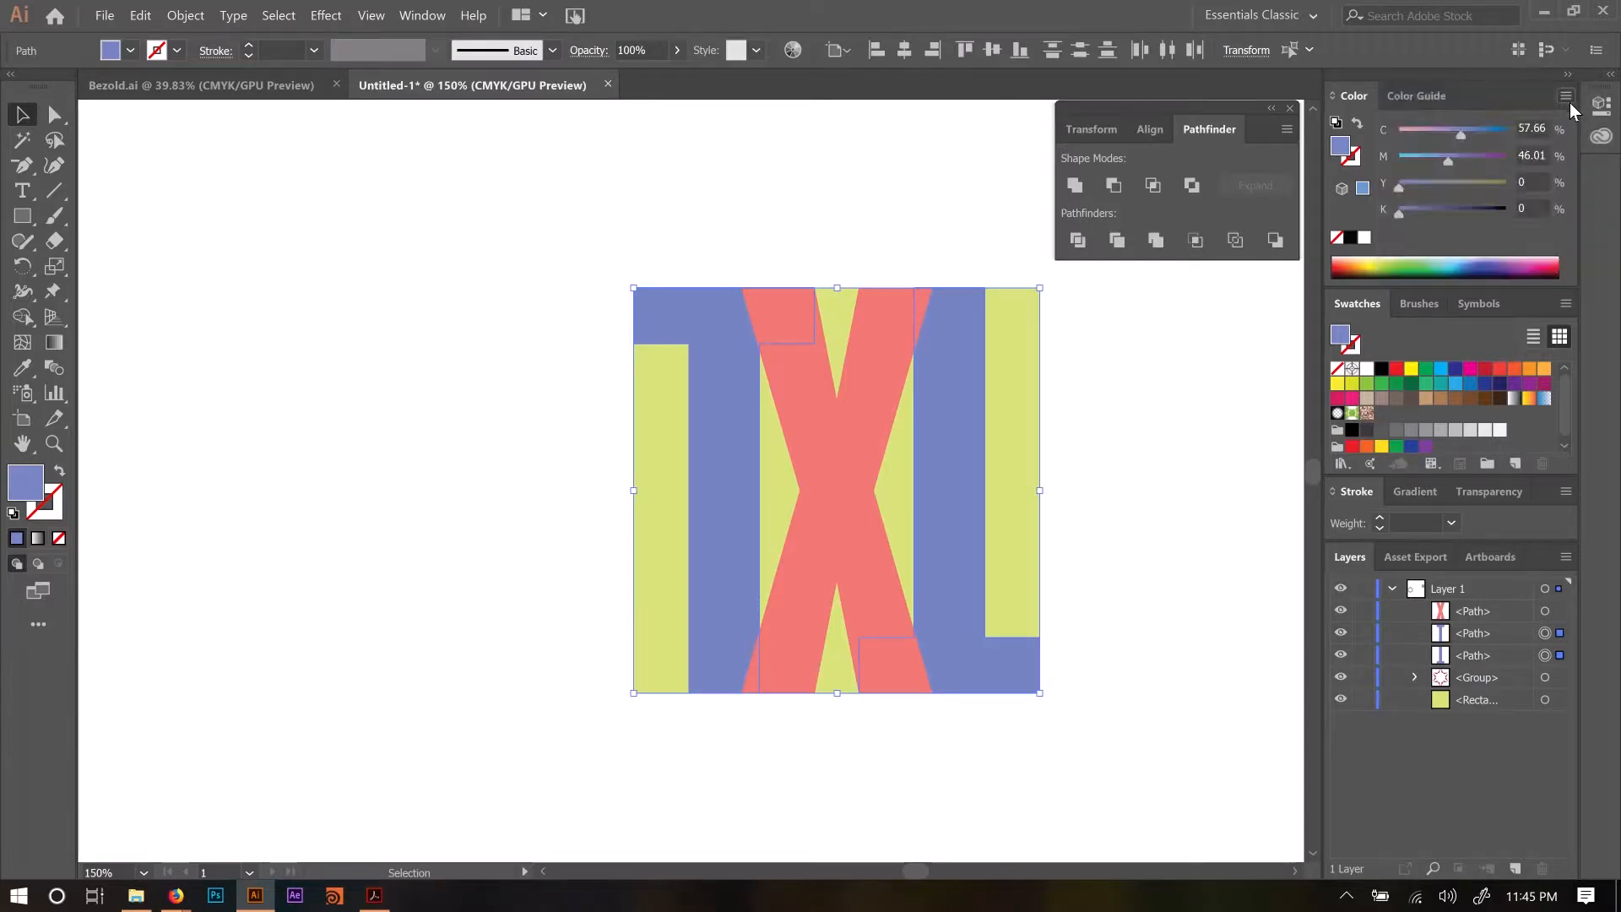
click(1568, 95)
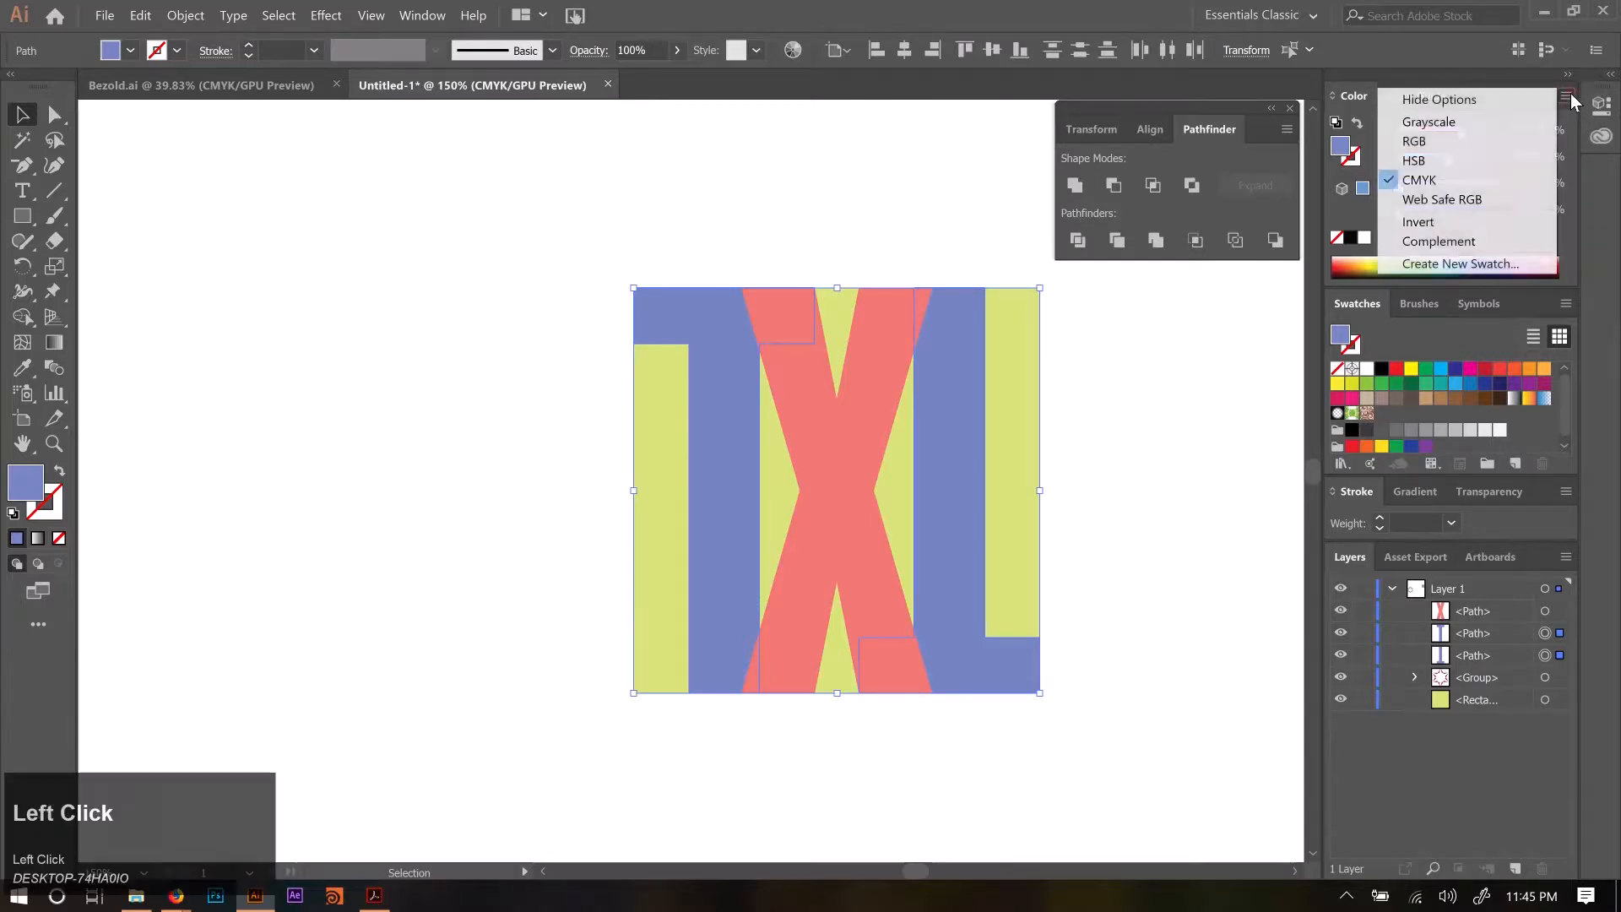
click(1433, 160)
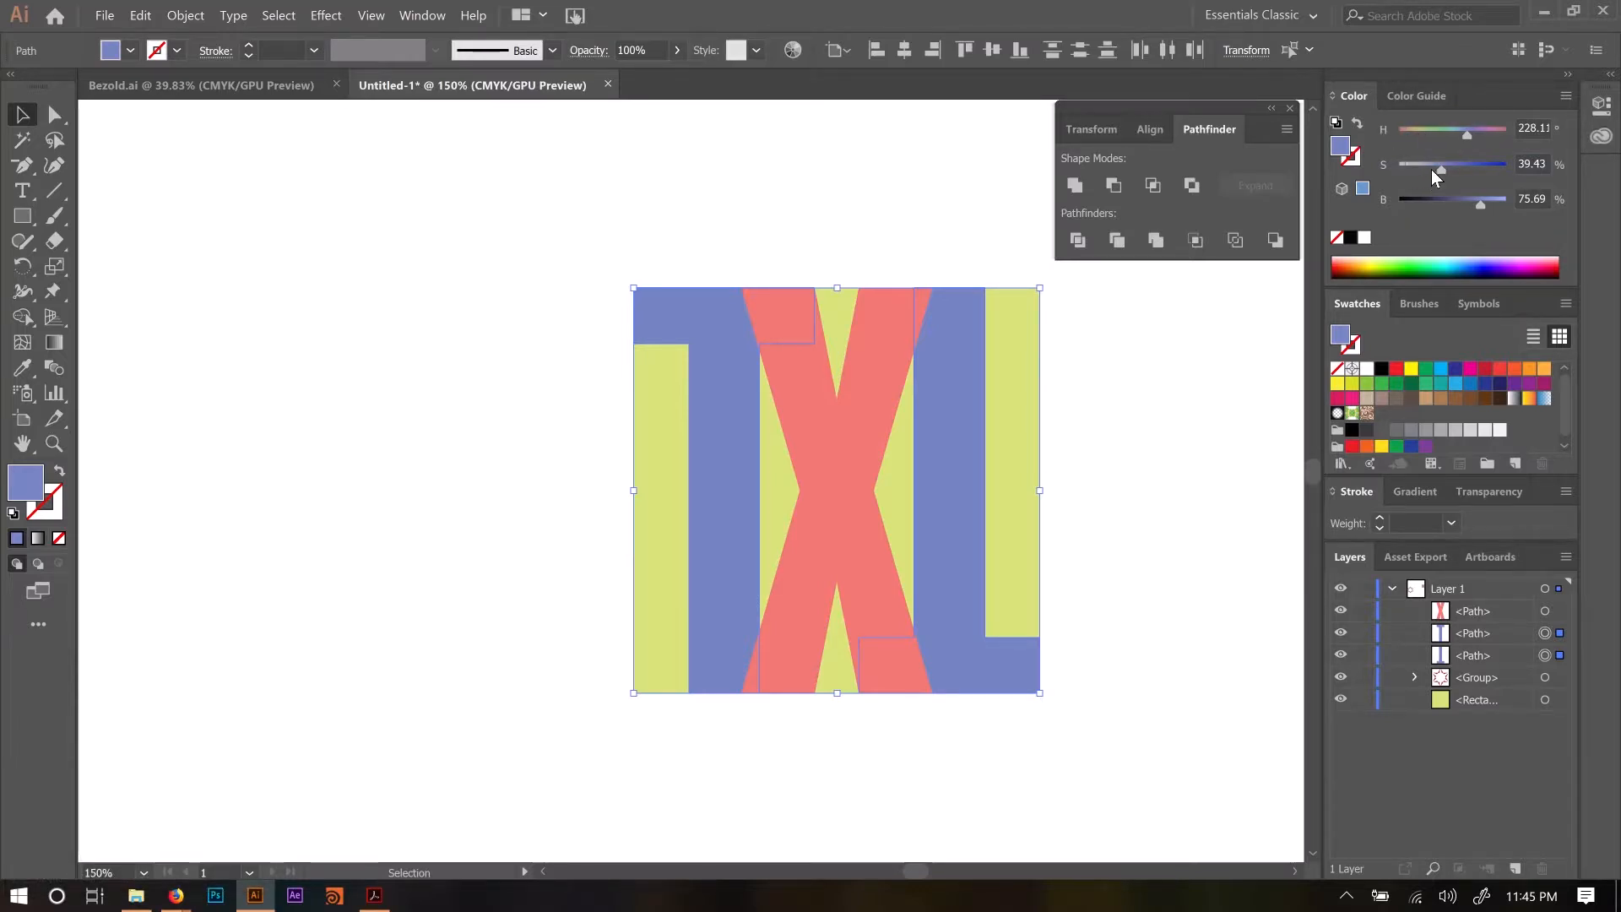
Darken the T shapes' fill to 45% saturation and 40% brightness, and set the square's fill to 54% saturation and 99% brightness.
mouse_move(1439, 169)
mouse_down()
mouse_move(1503, 162)
mouse_move(1450, 200)
mouse_move(1457, 165)
mouse_move(1442, 198)
mouse_up()
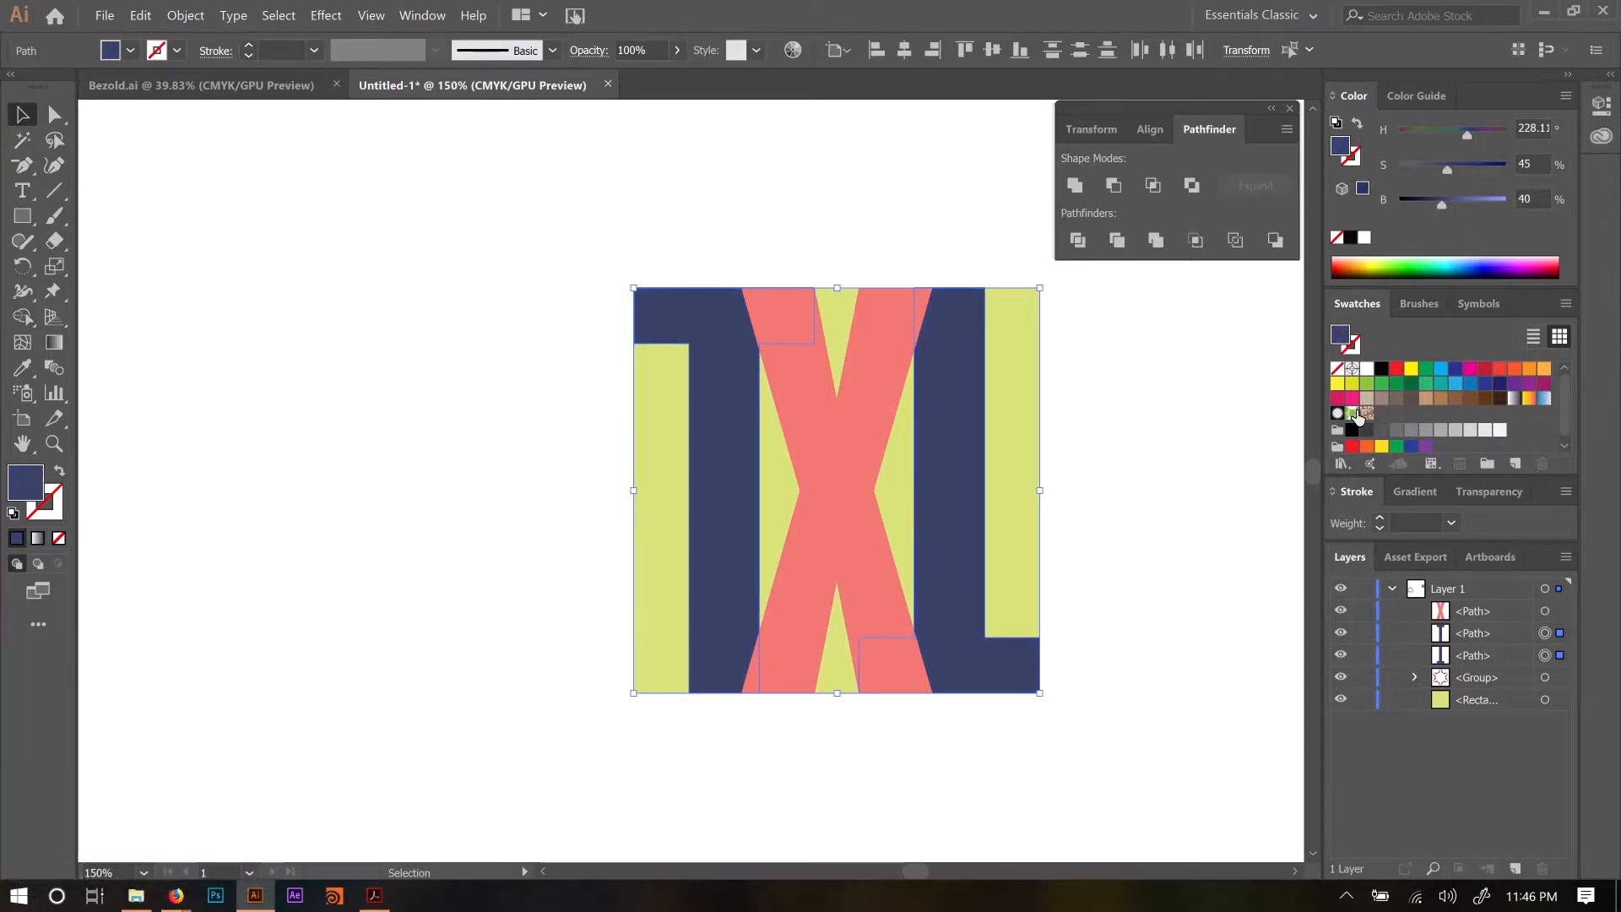
click(1008, 439)
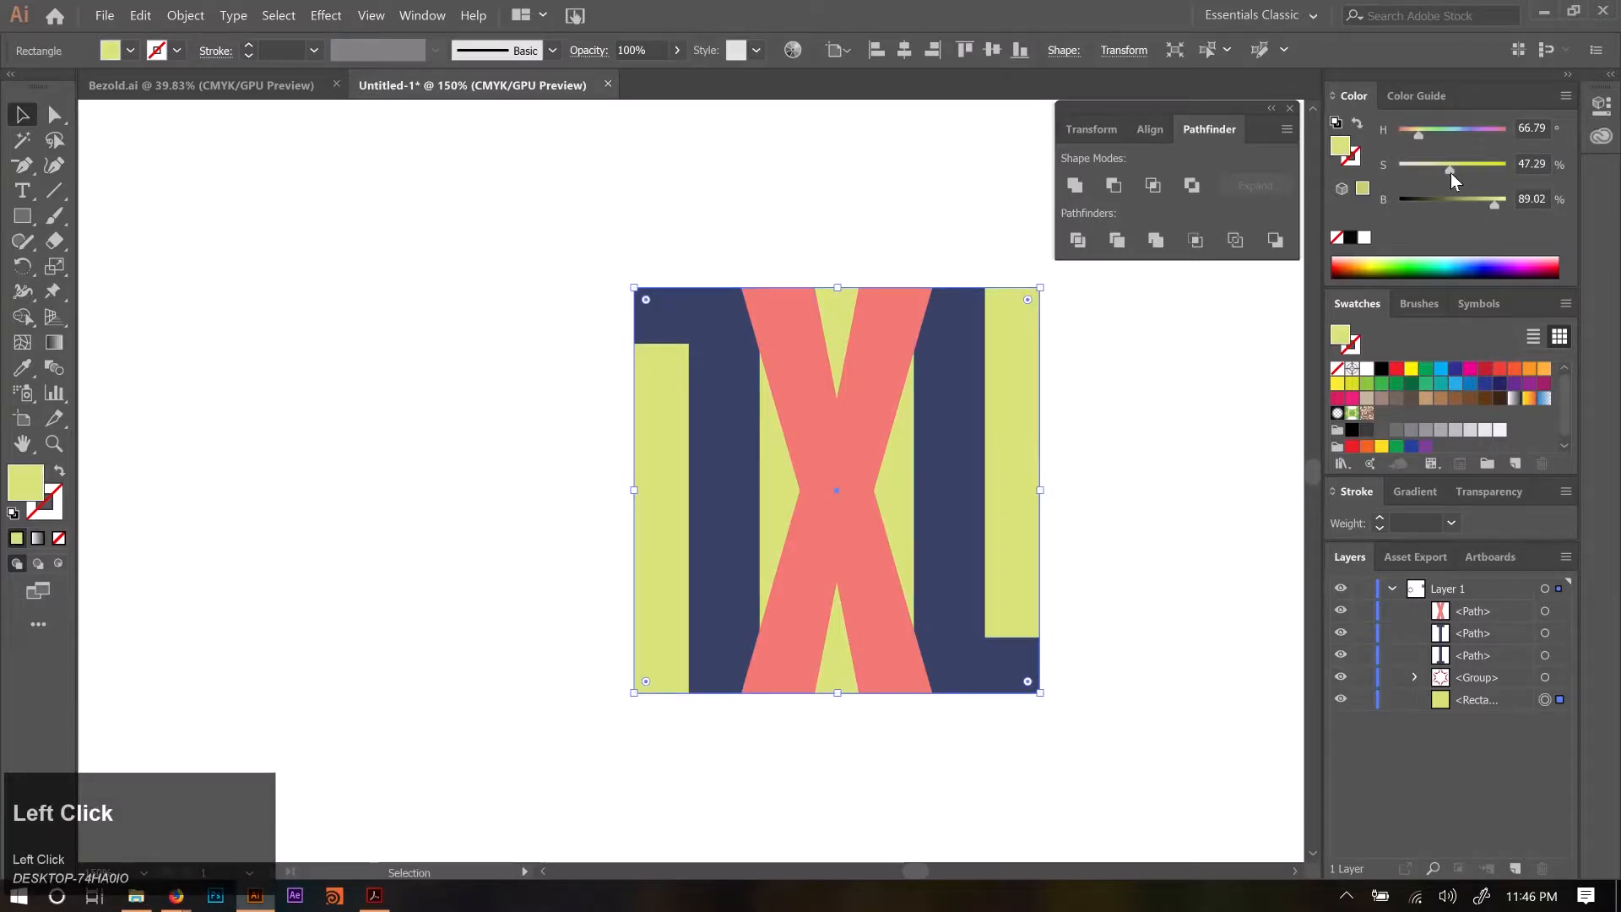
drag(1448, 169, 1506, 201)
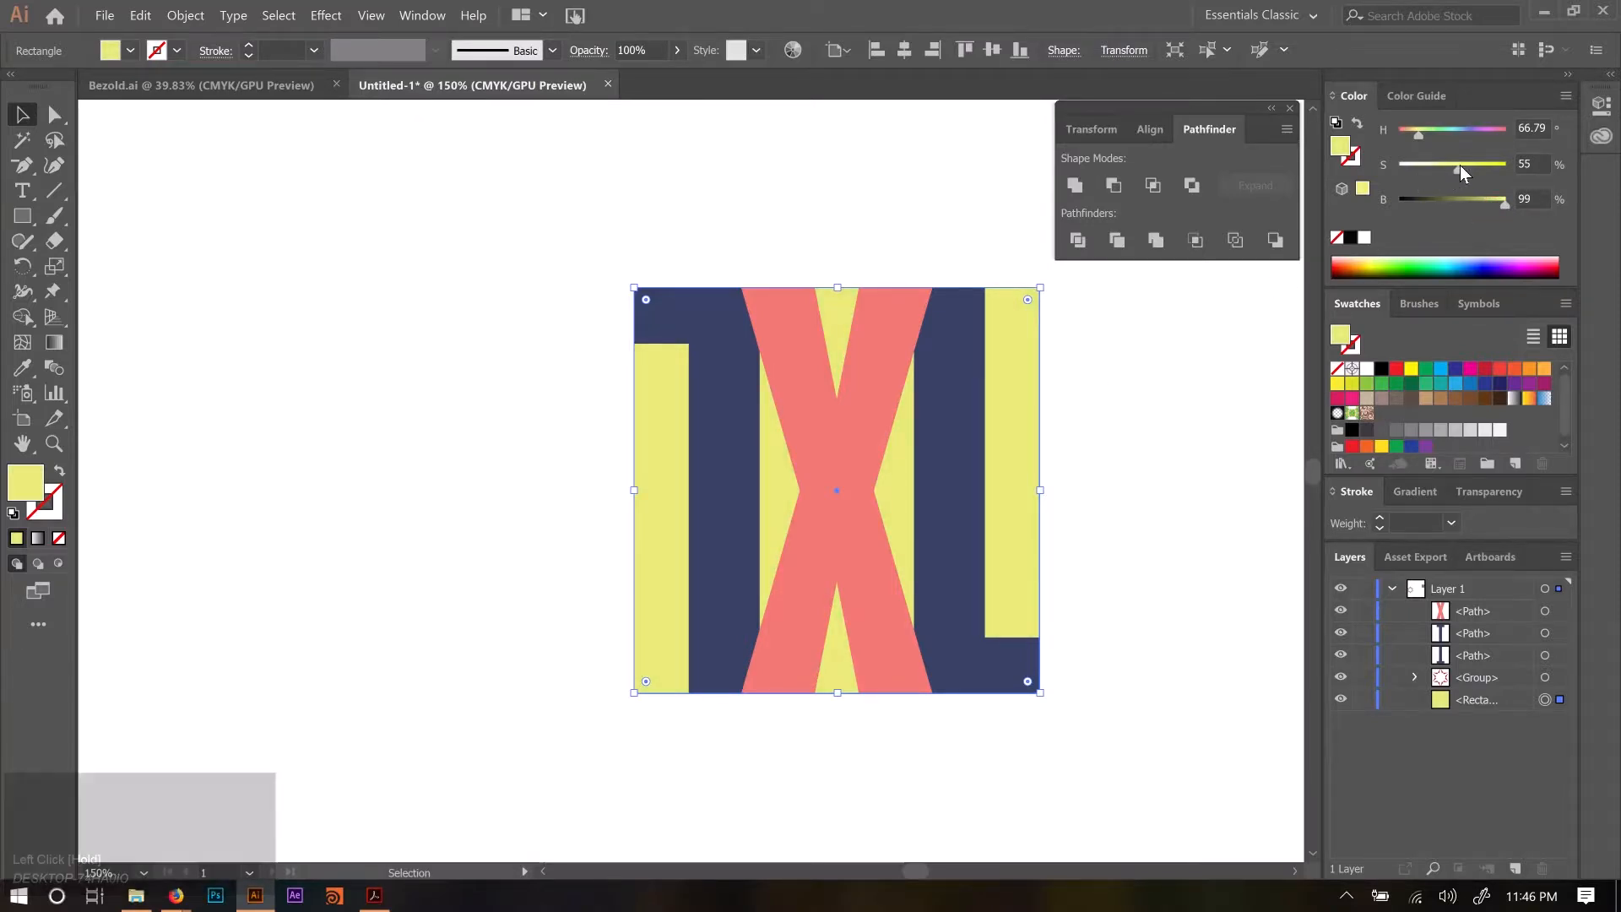
drag(1458, 169, 1458, 170)
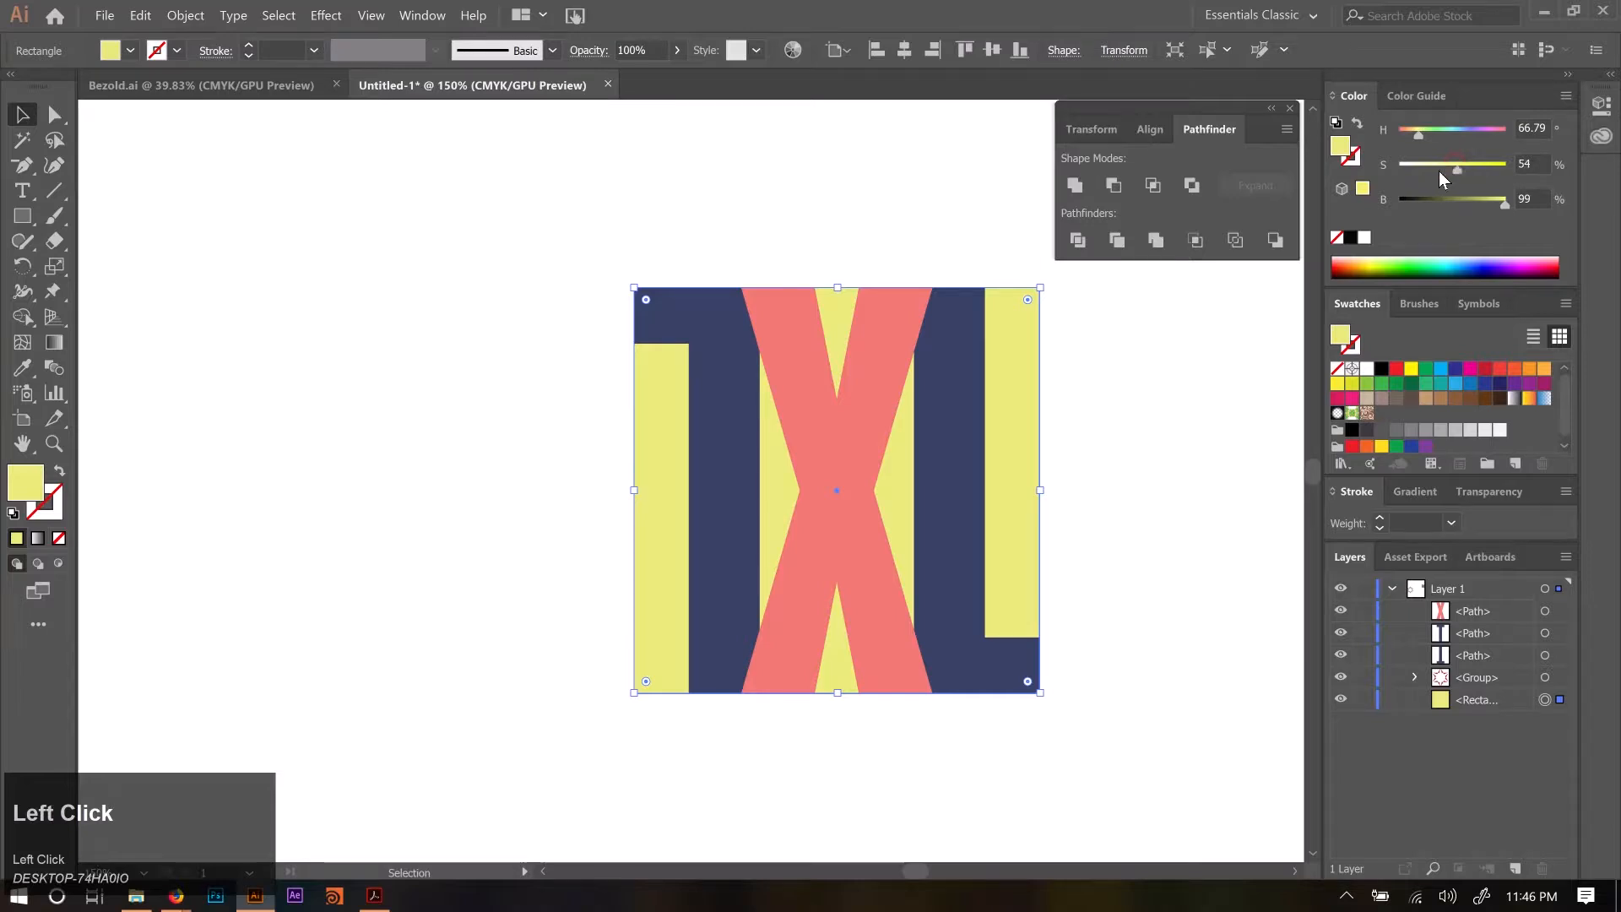
Intensify the X shape's coral fill to 64% saturation and 100% brightness, and deselect it.
click(858, 379)
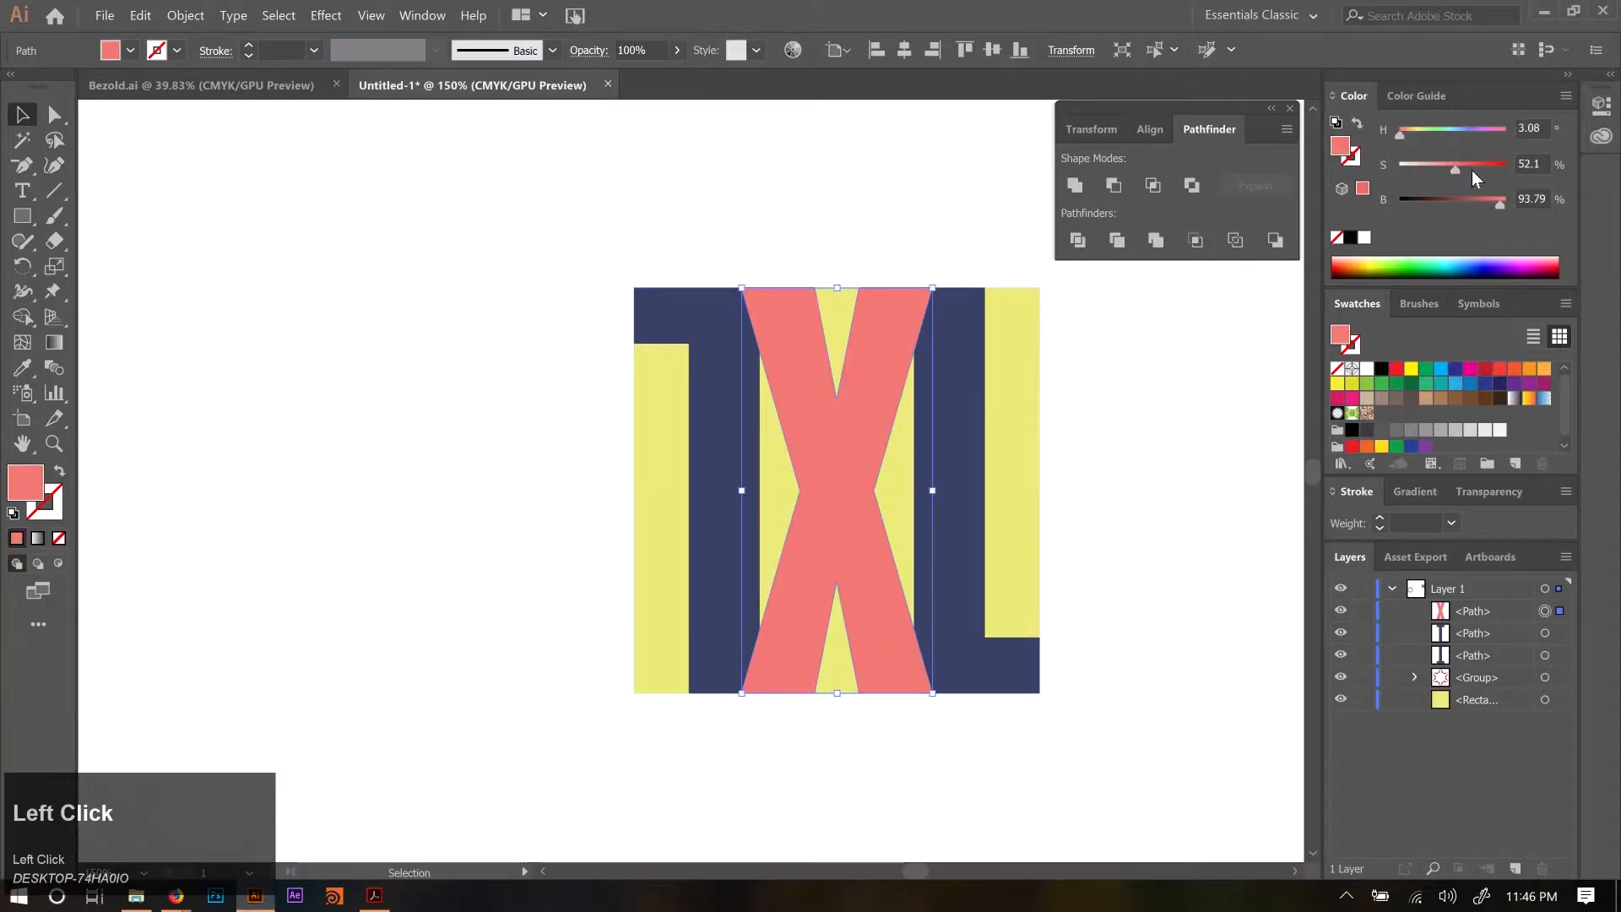
mouse_move(1453, 171)
mouse_down()
mouse_move(1508, 205)
mouse_move(1467, 170)
mouse_up()
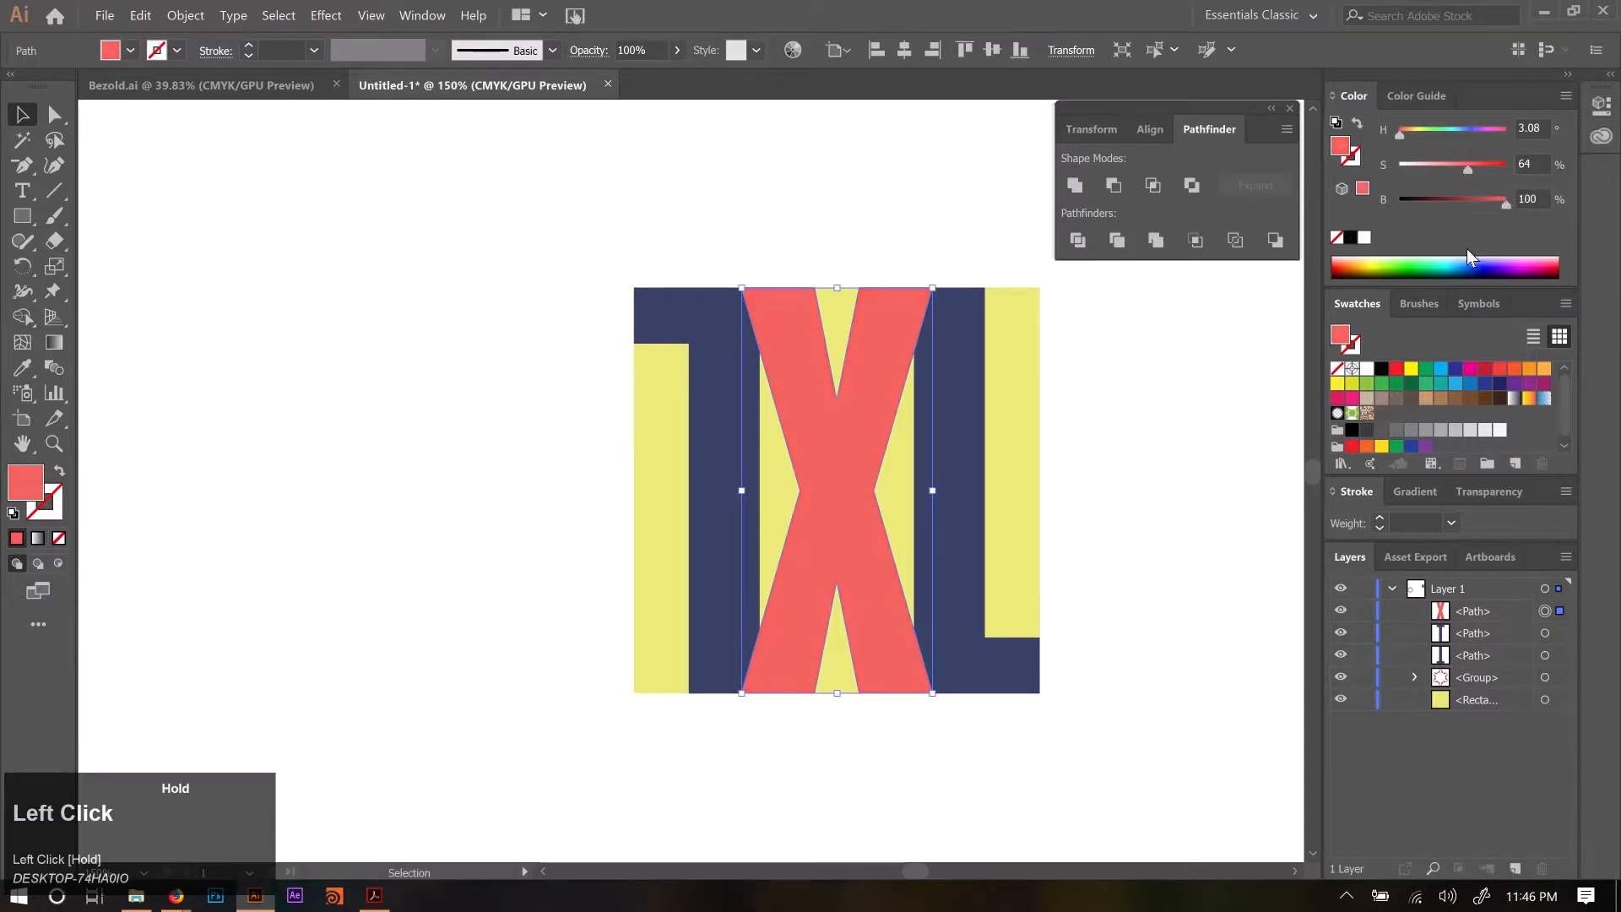
click(1133, 529)
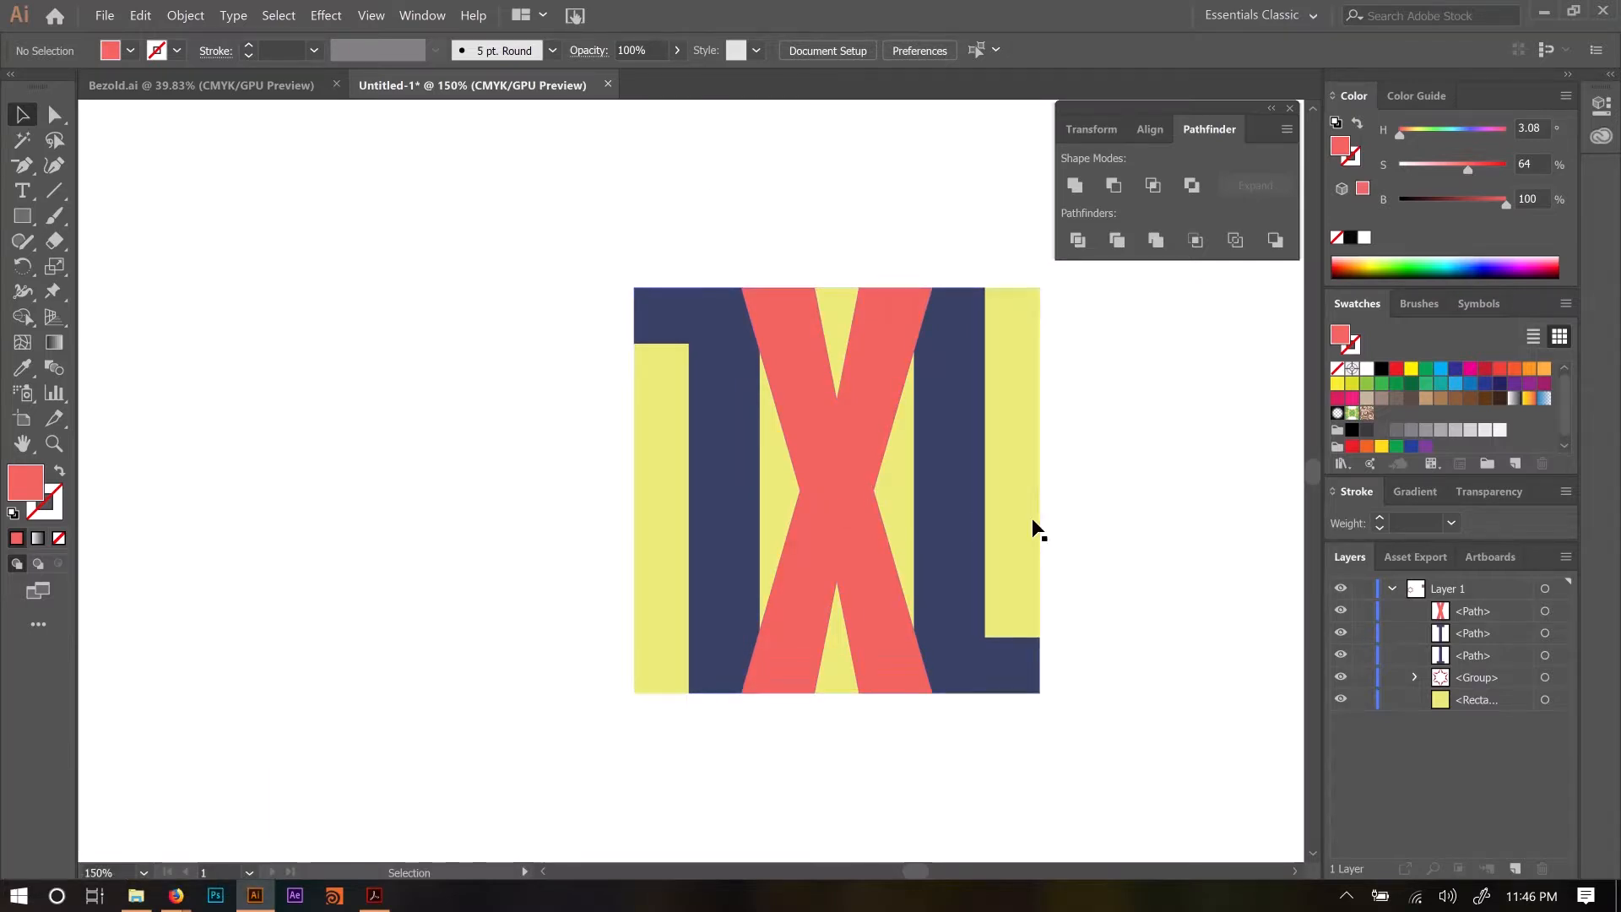
Select the X, both T shapes and the background square, and group them into one object.
scroll(878, 492, down, 1)
scroll(1021, 446, down, 1)
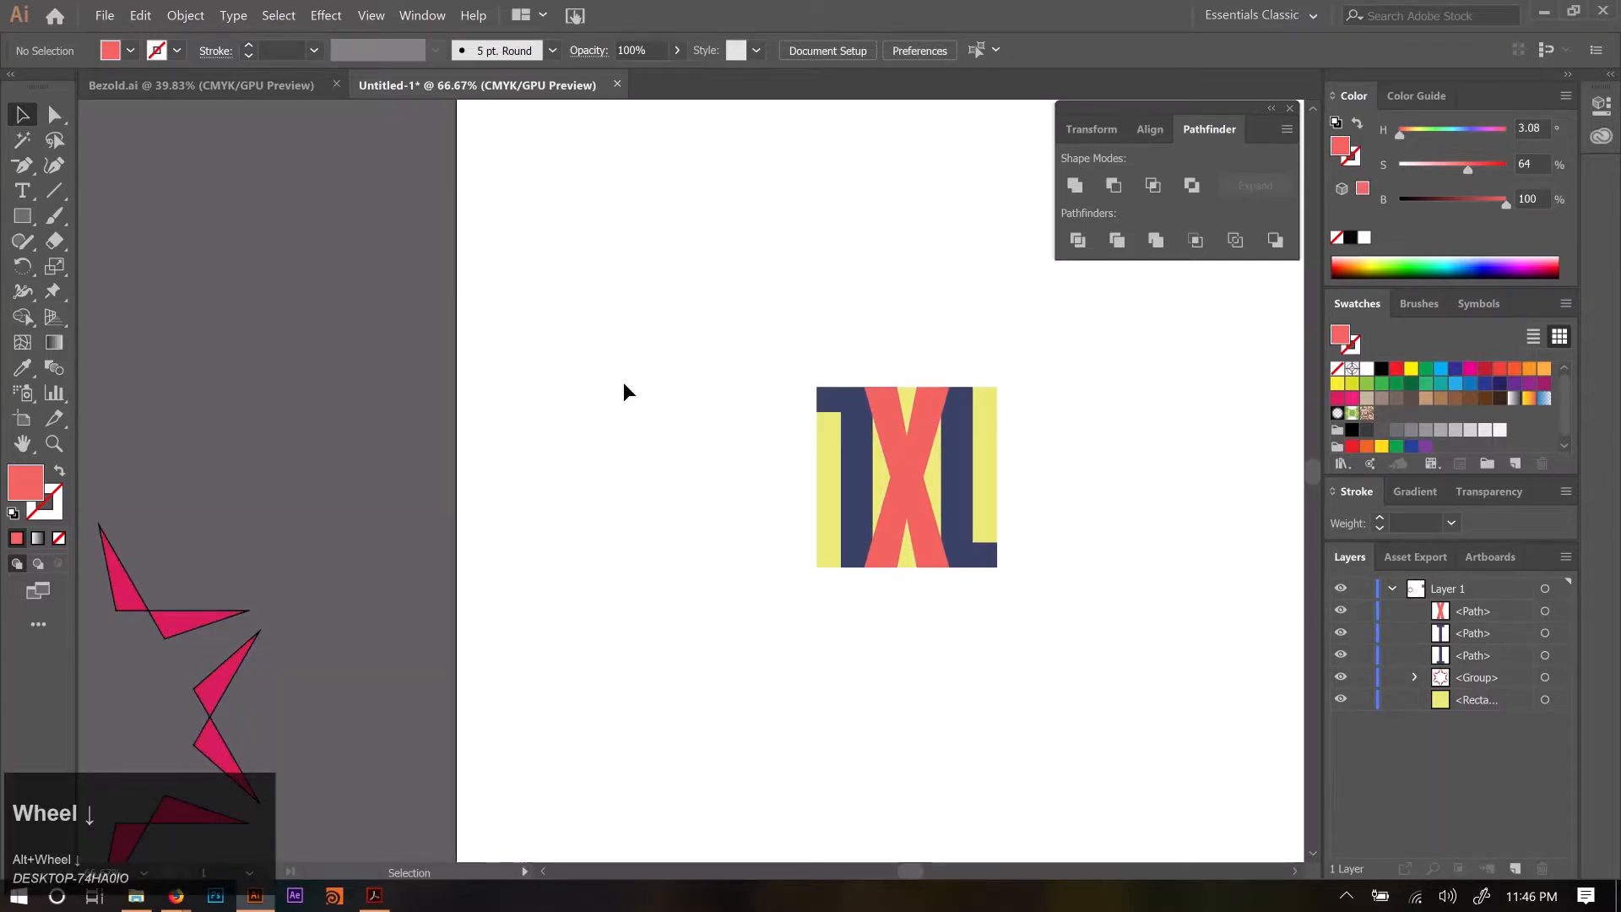
drag(688, 276, 1089, 654)
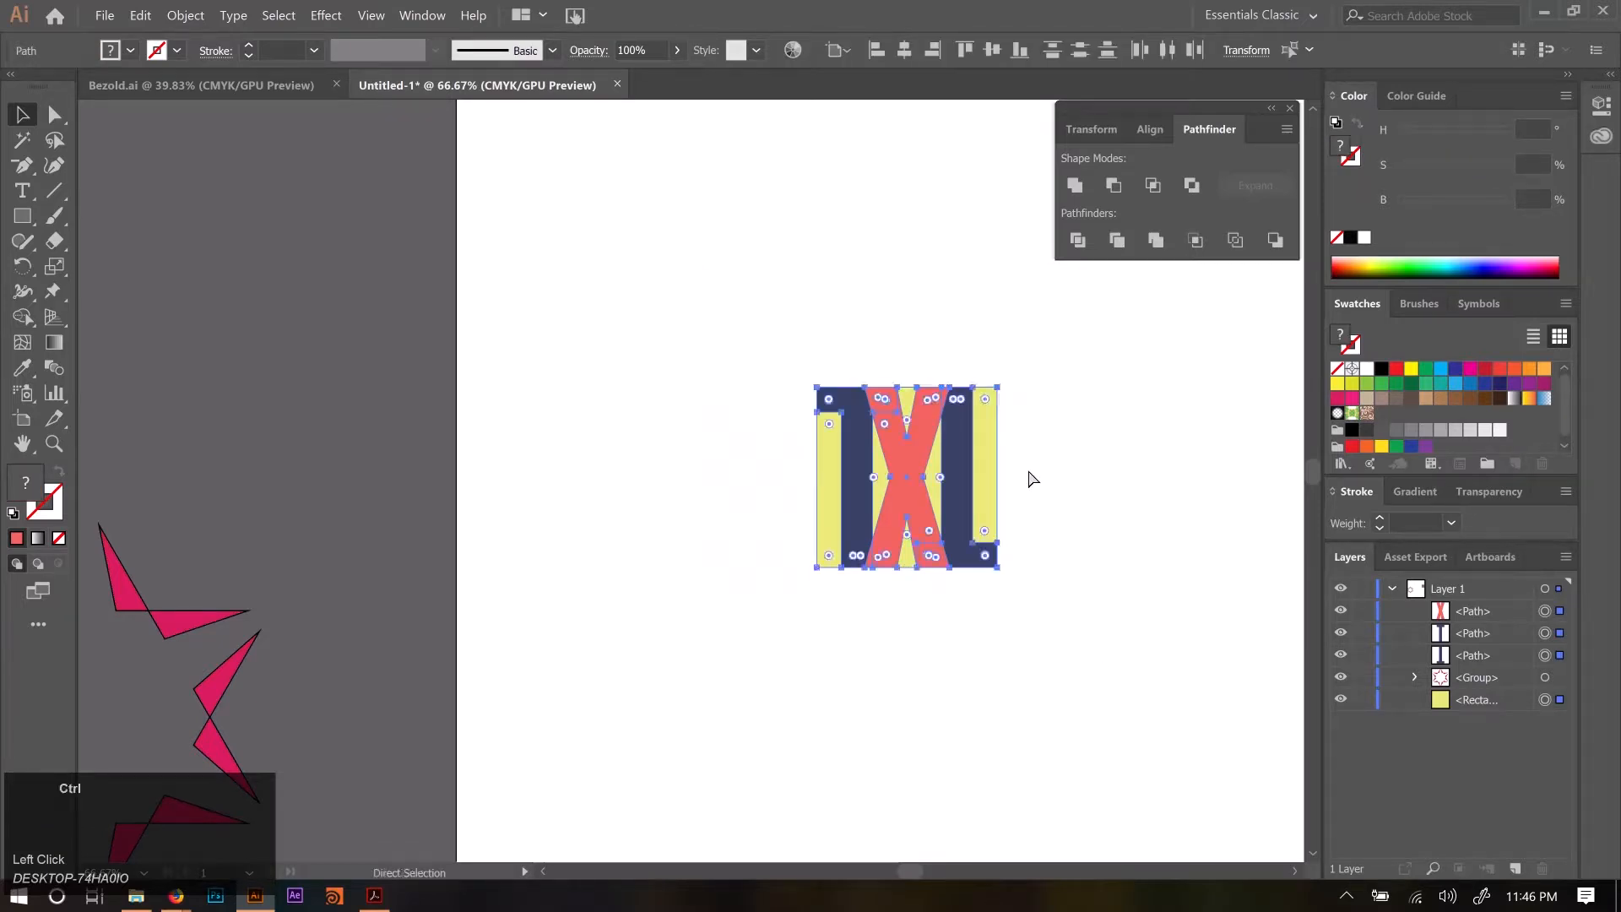
key(ctrl+g)
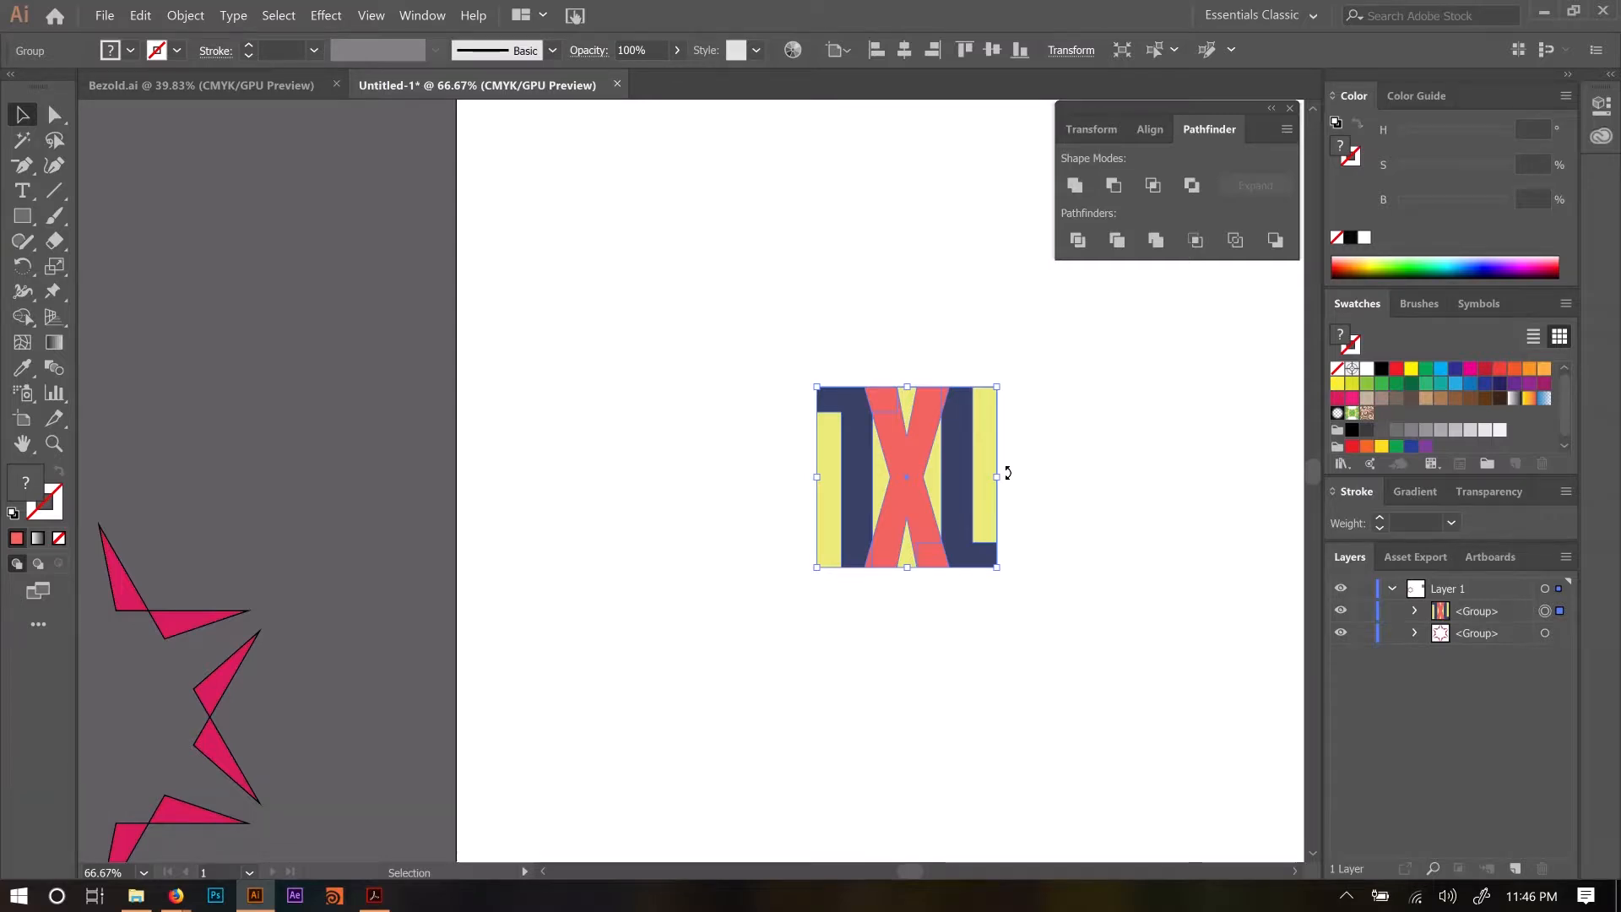
Set the monogram group's width to 30 mm in its transform values.
click(1070, 52)
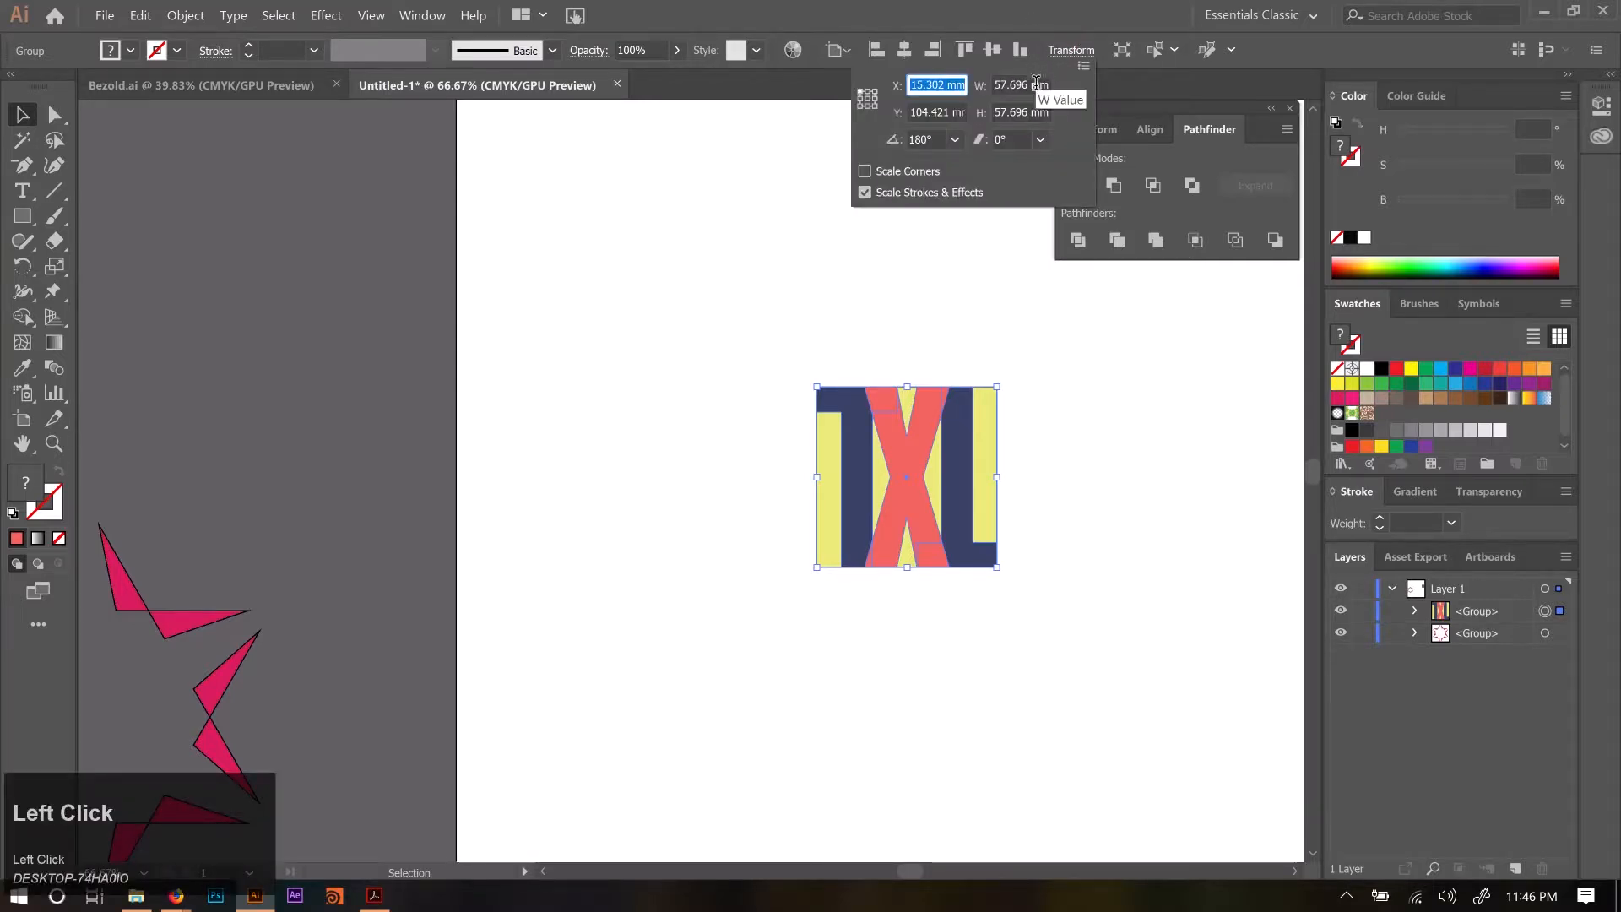
click(1005, 85)
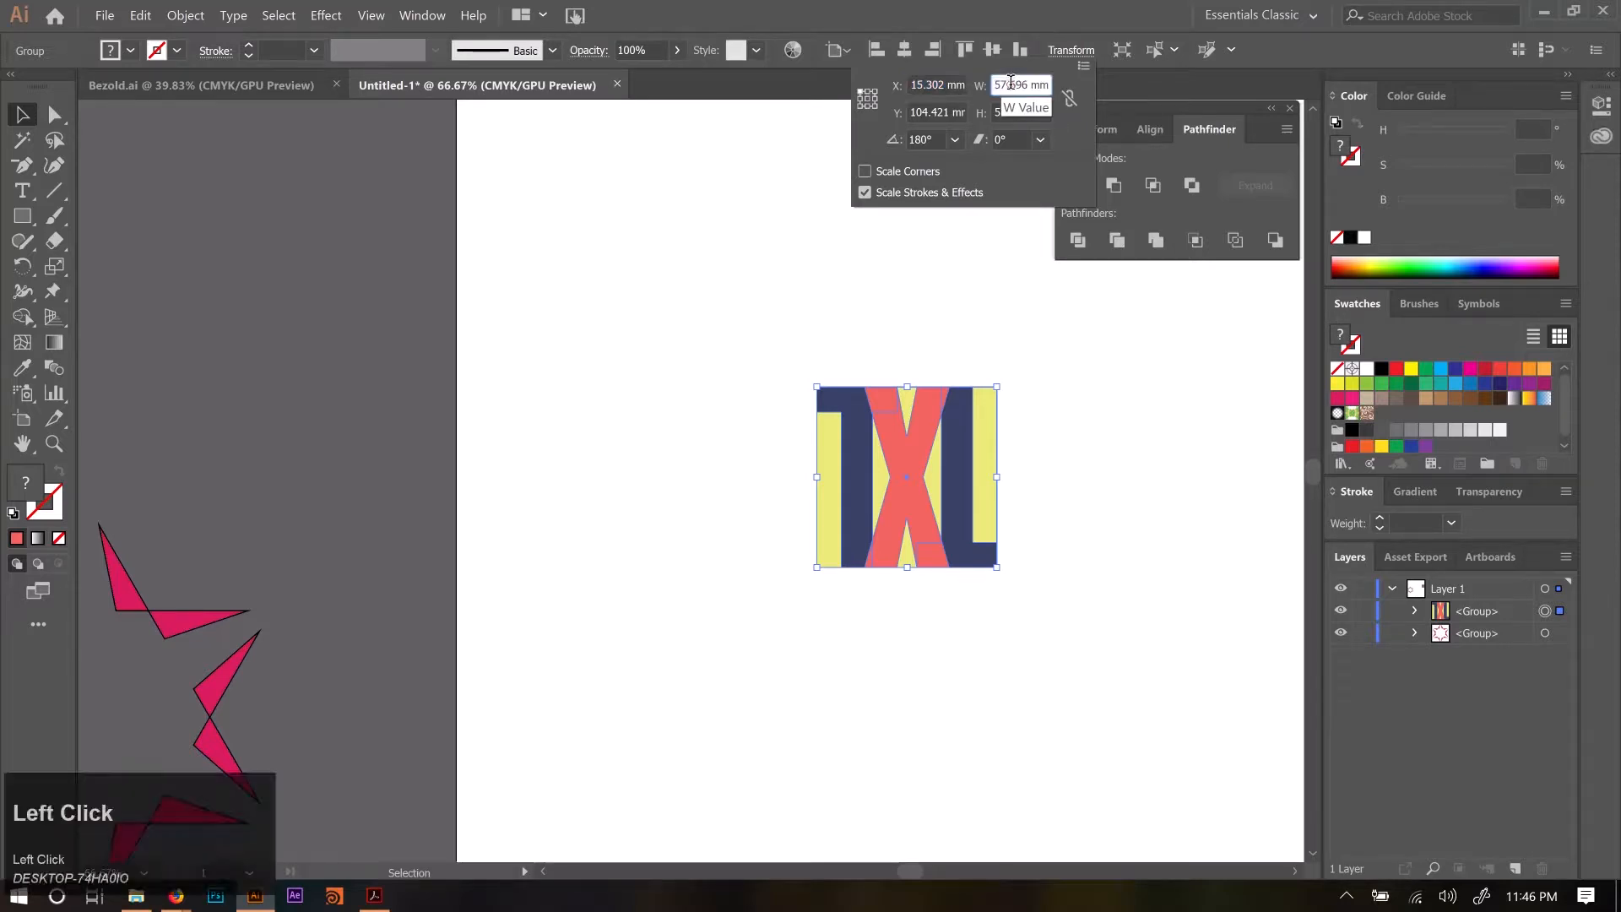
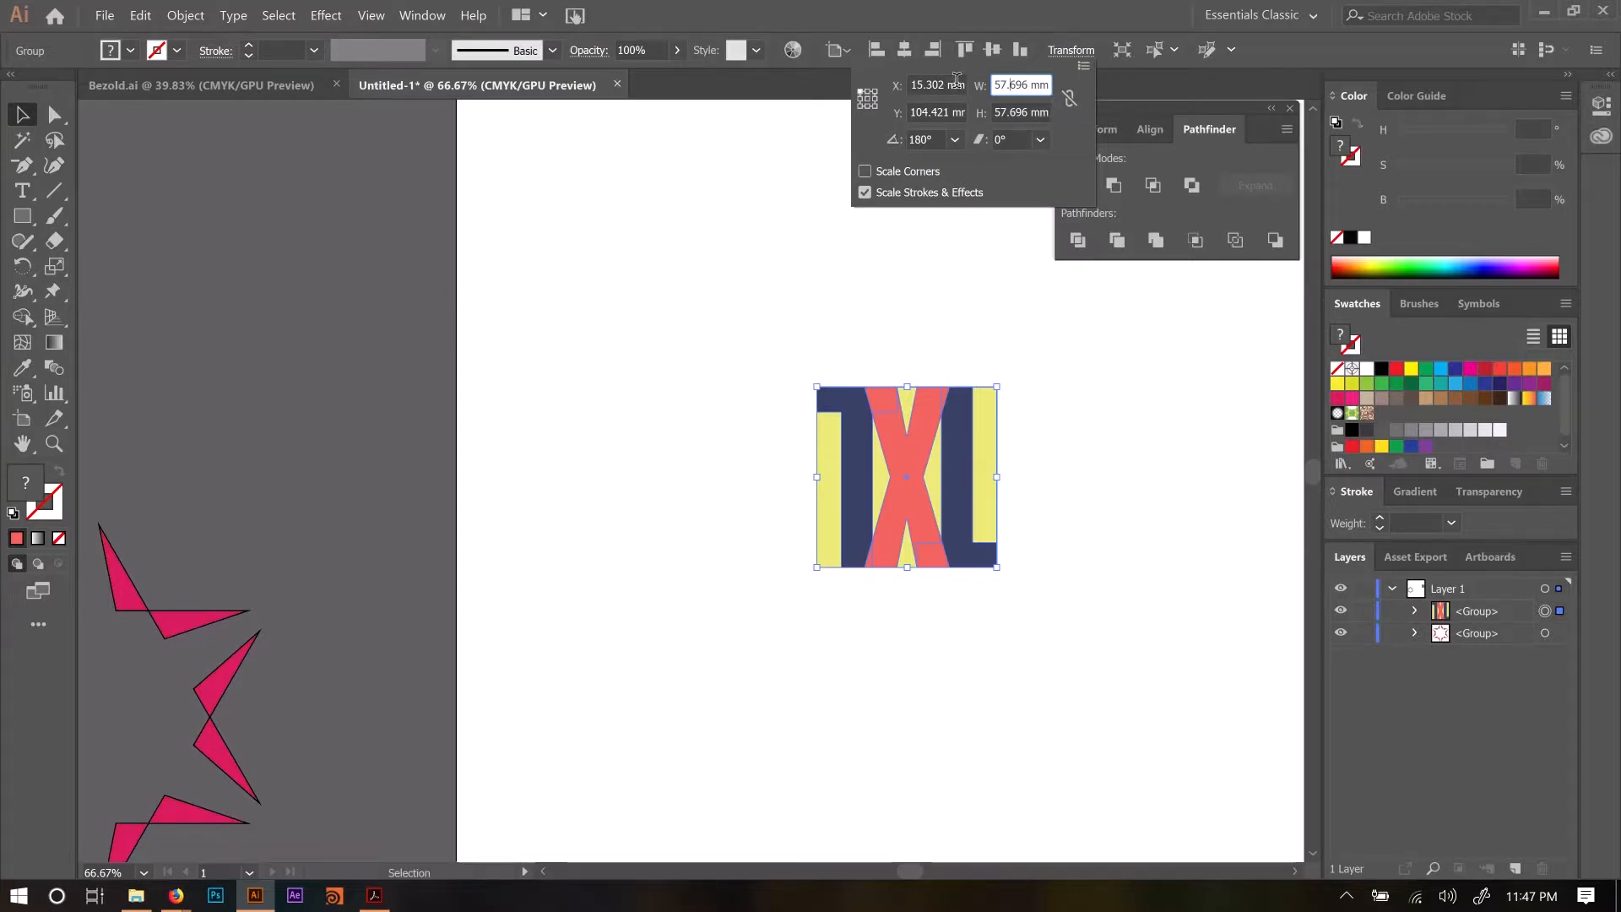
click(1025, 82)
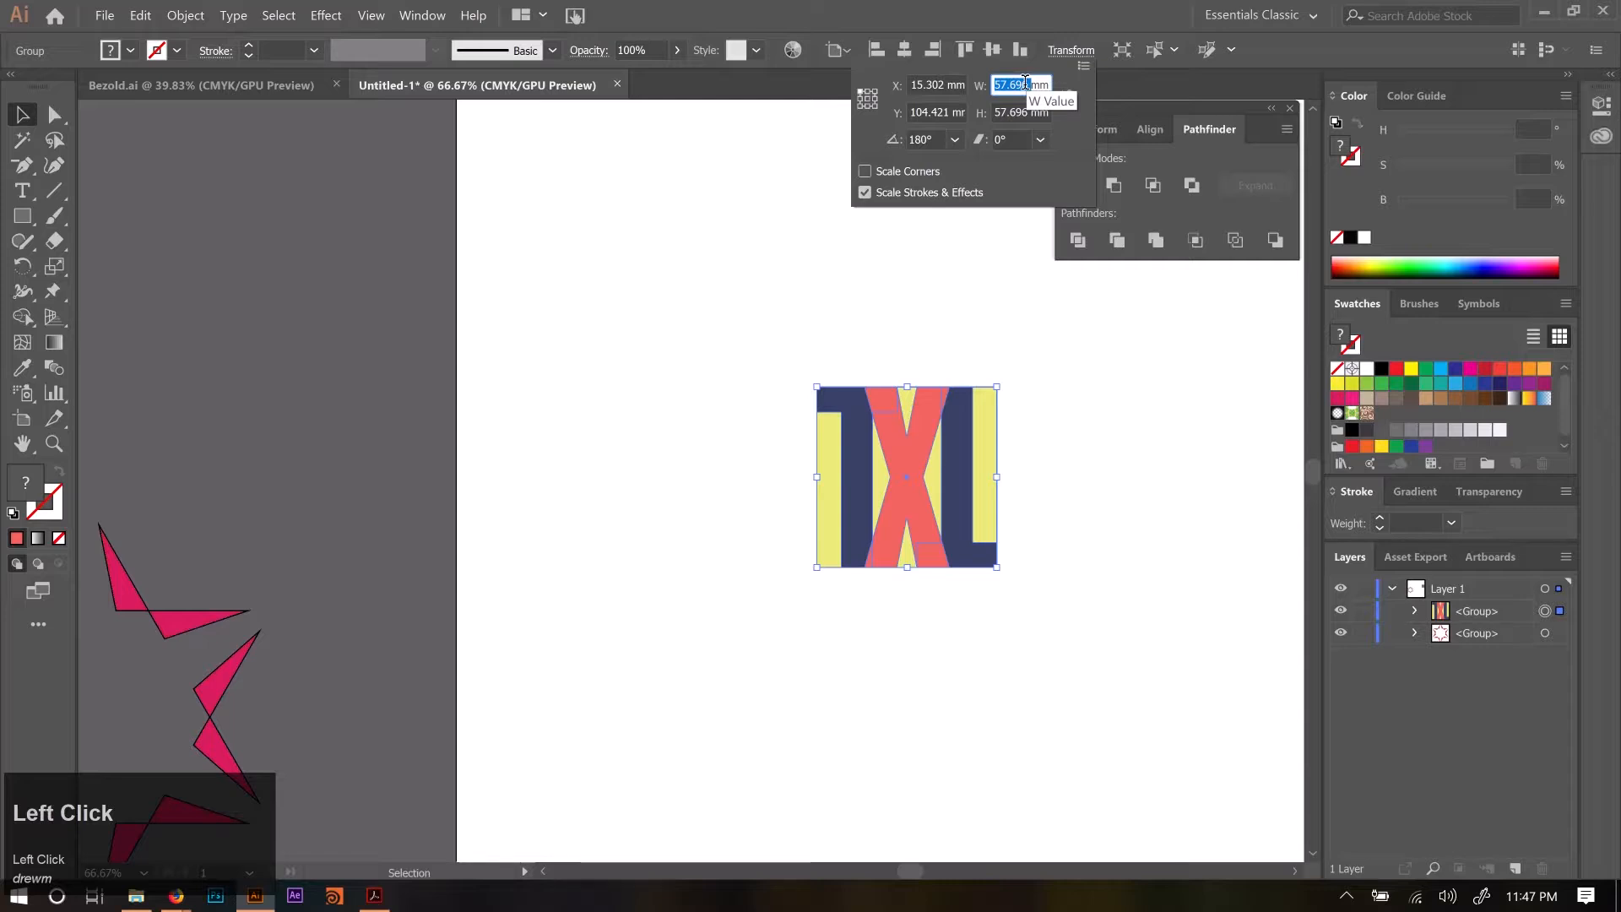
text(30)
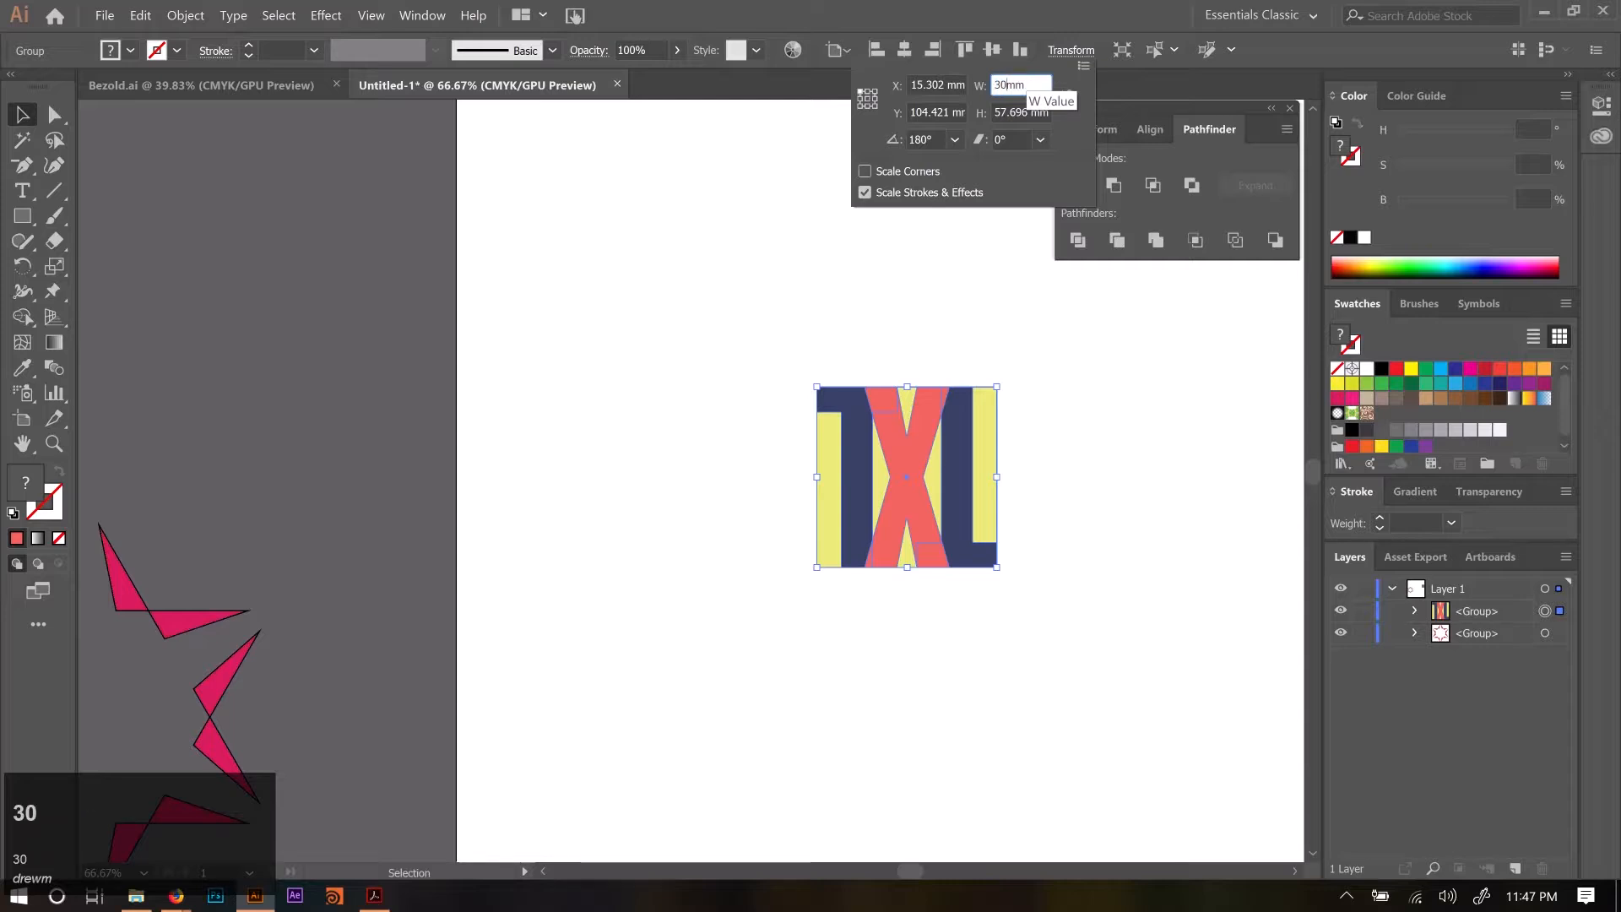
click(1016, 112)
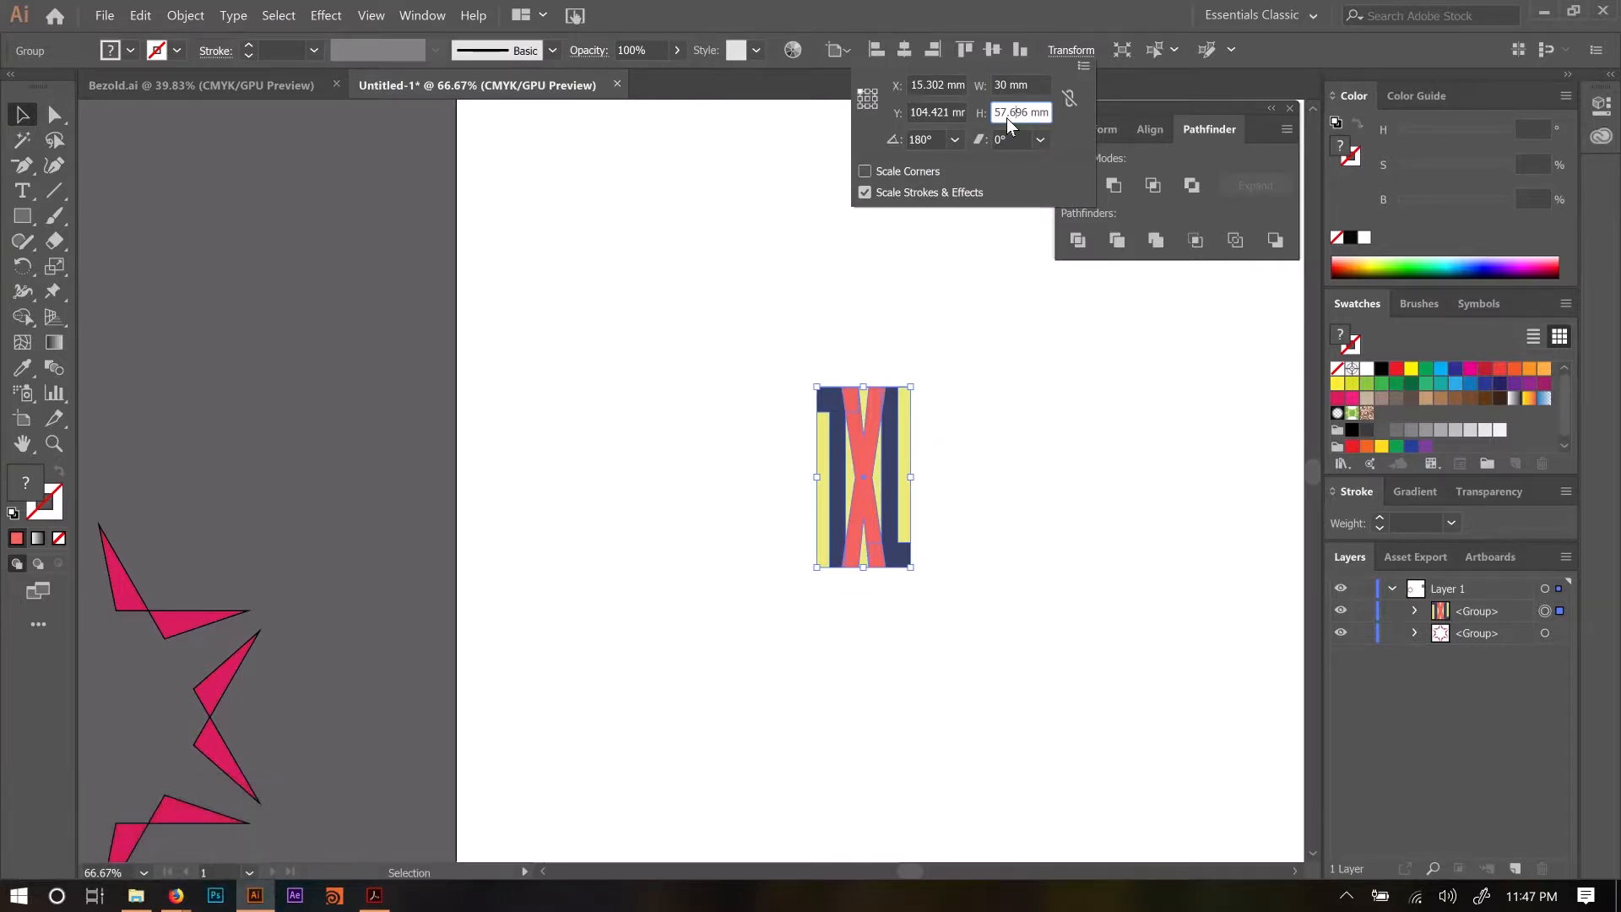
key(ctrl+a)
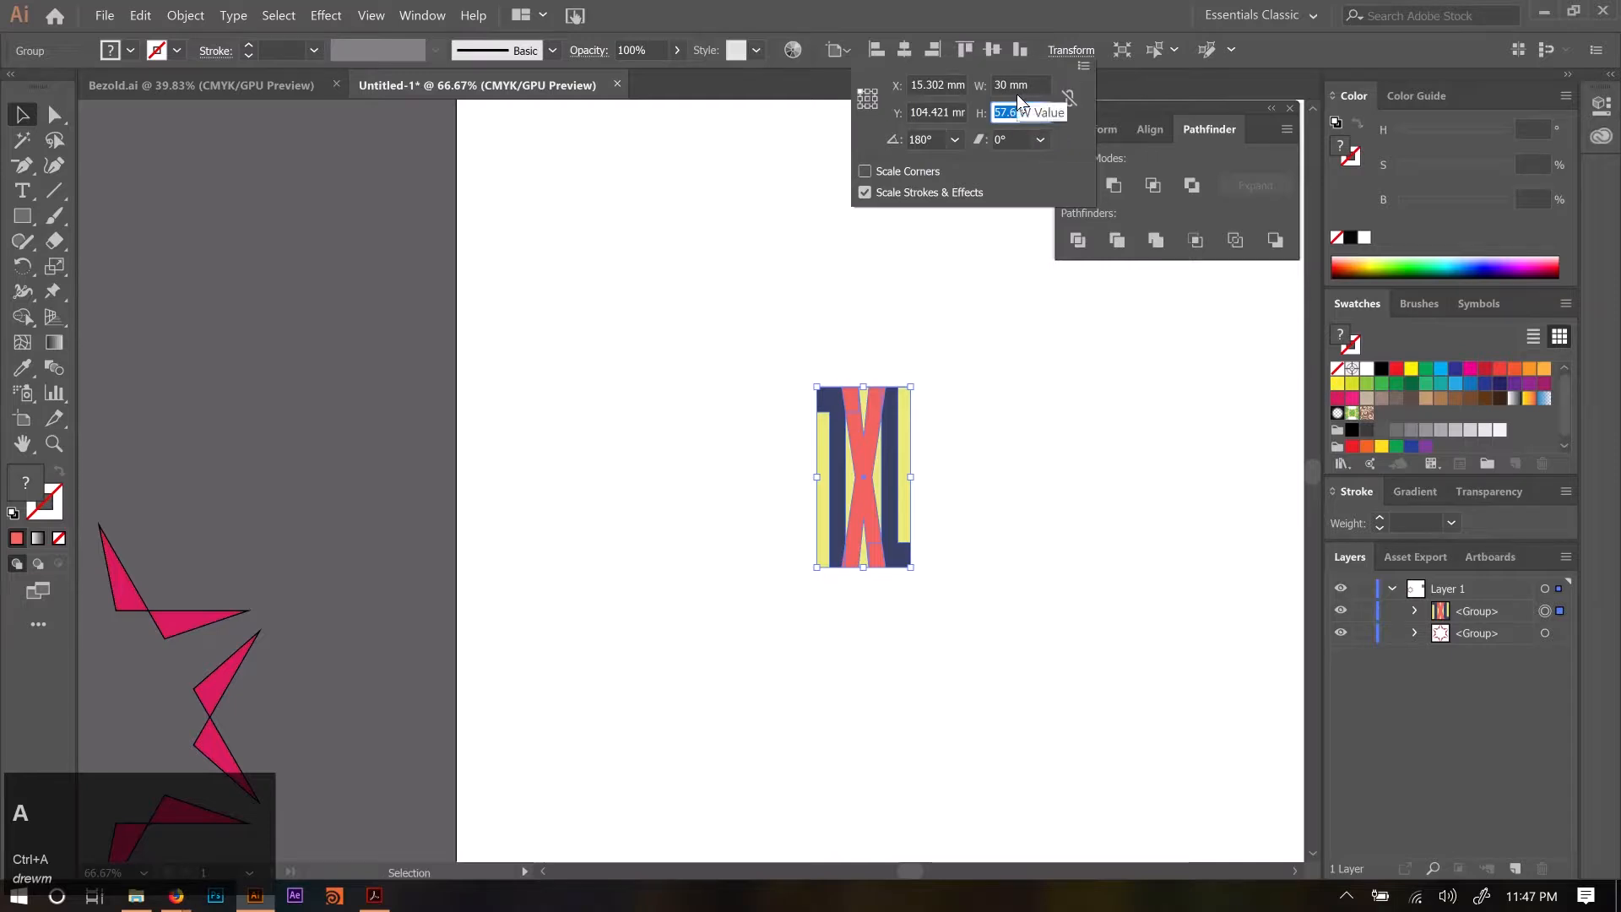
key(ctrl+z)
click(971, 413)
key(ctrl+z)
Constrain the selected group's width and height proportions and set its width to 30 mm.
click(1071, 51)
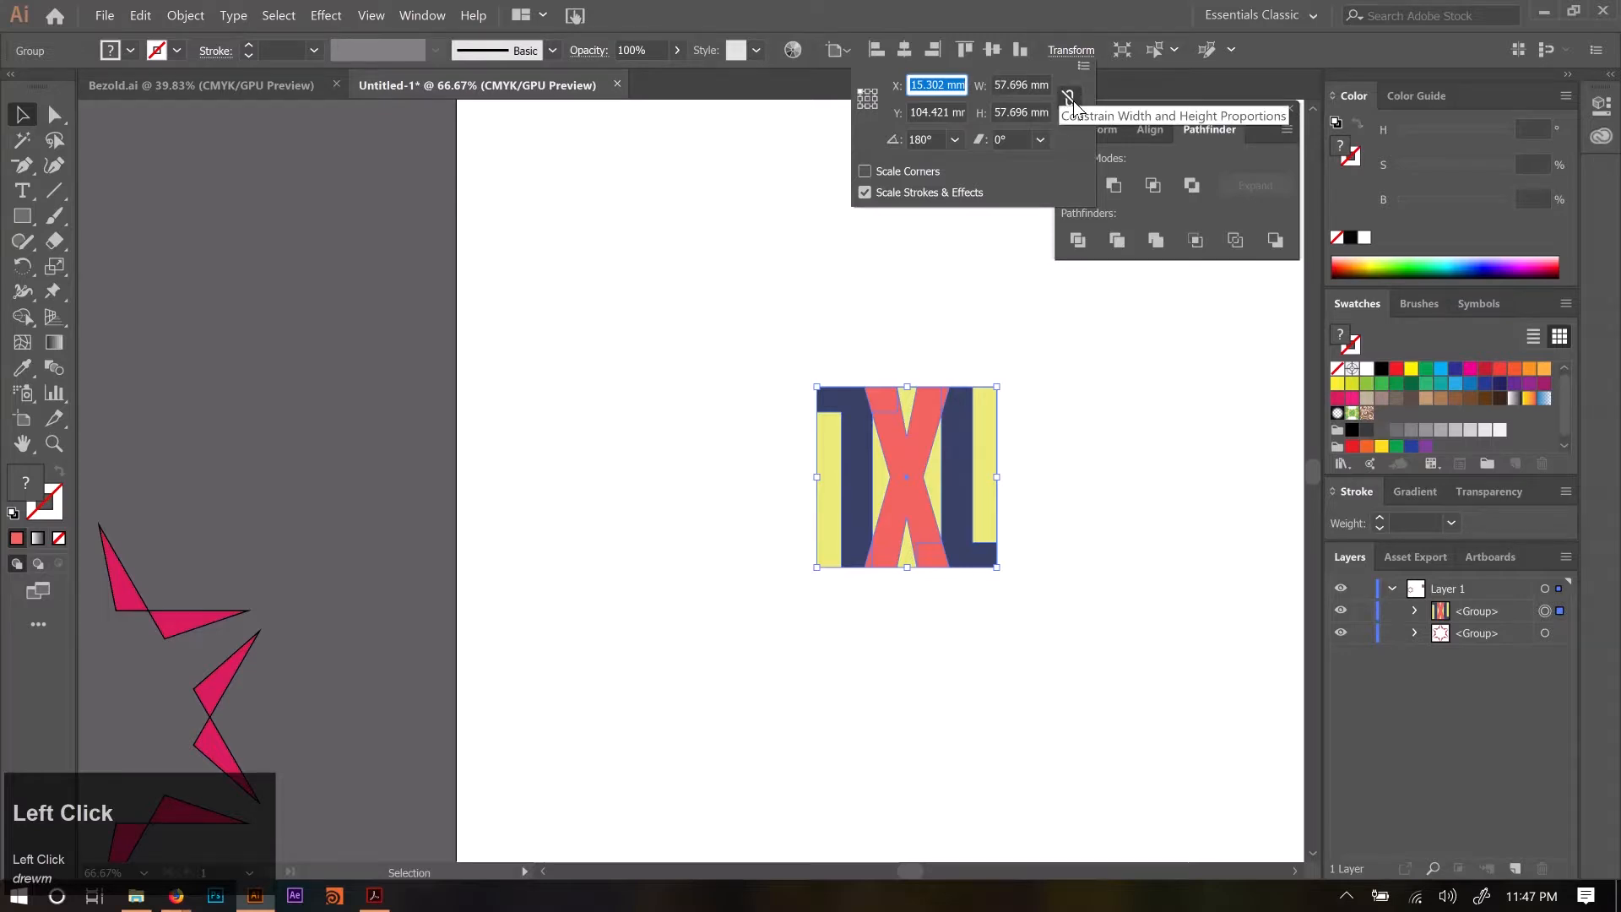
click(1069, 99)
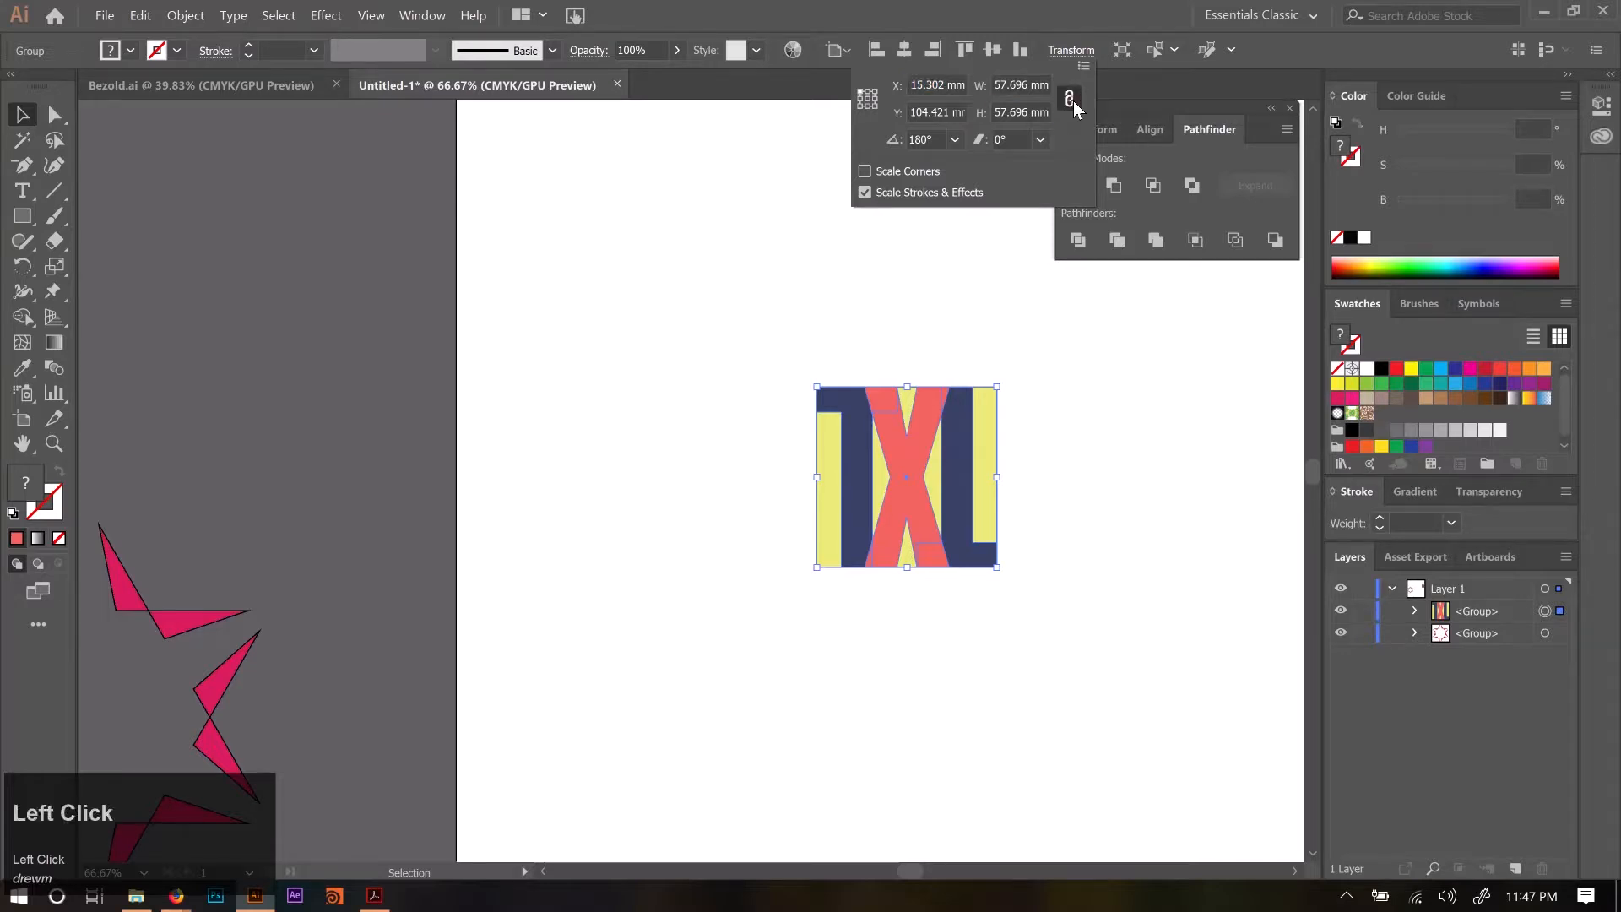
click(1016, 82)
click(1021, 110)
double_click(1020, 82)
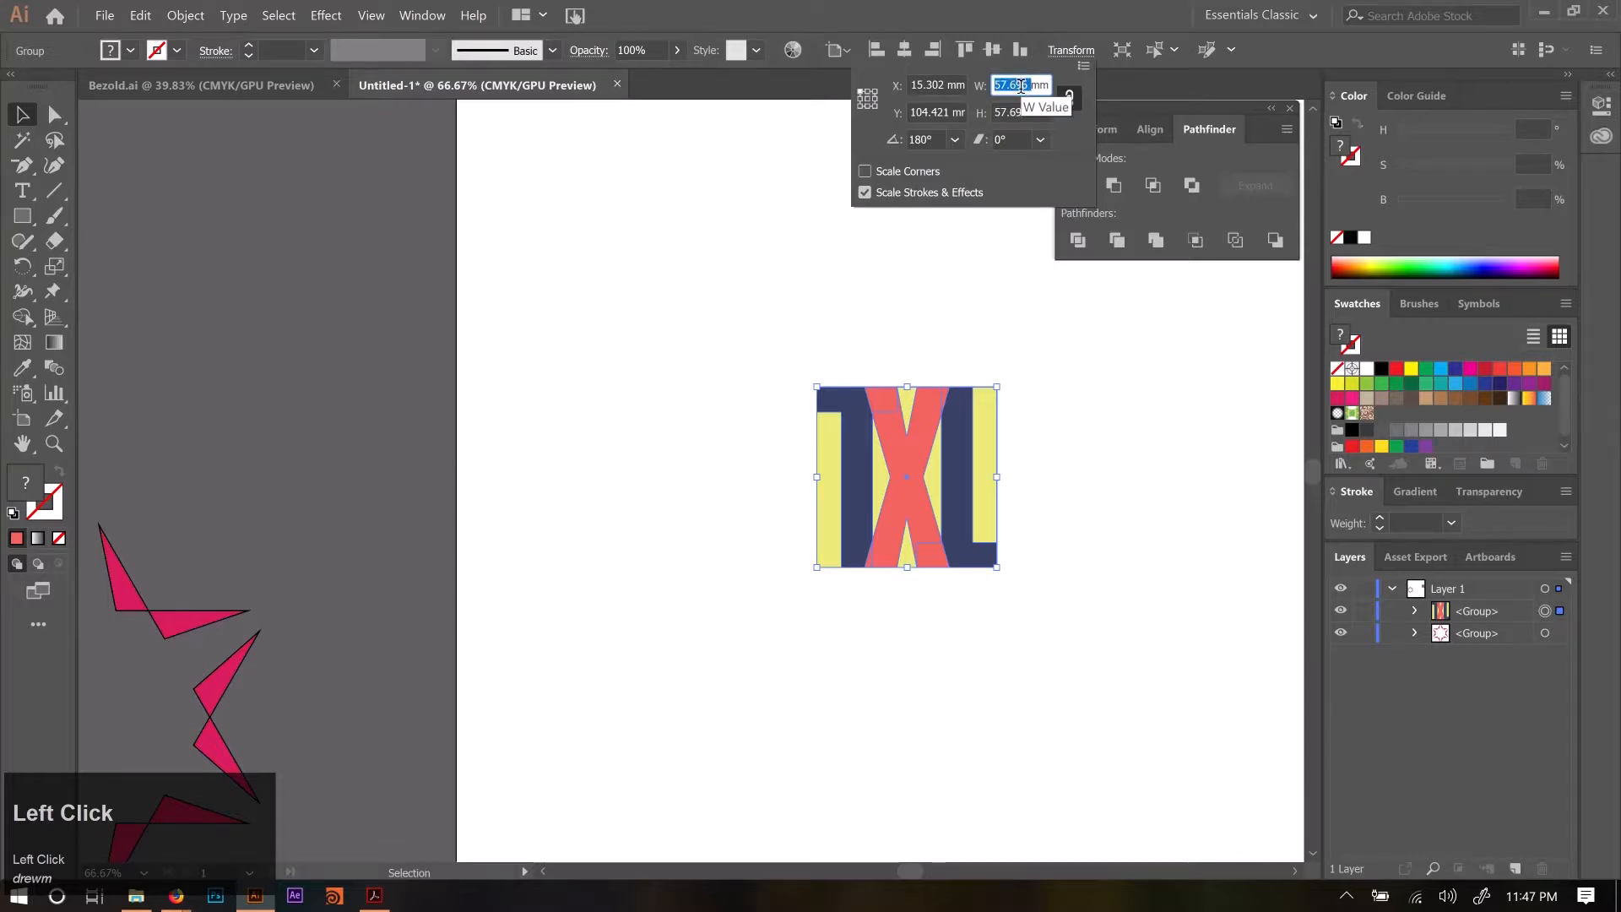
text(30)
key(Tab)
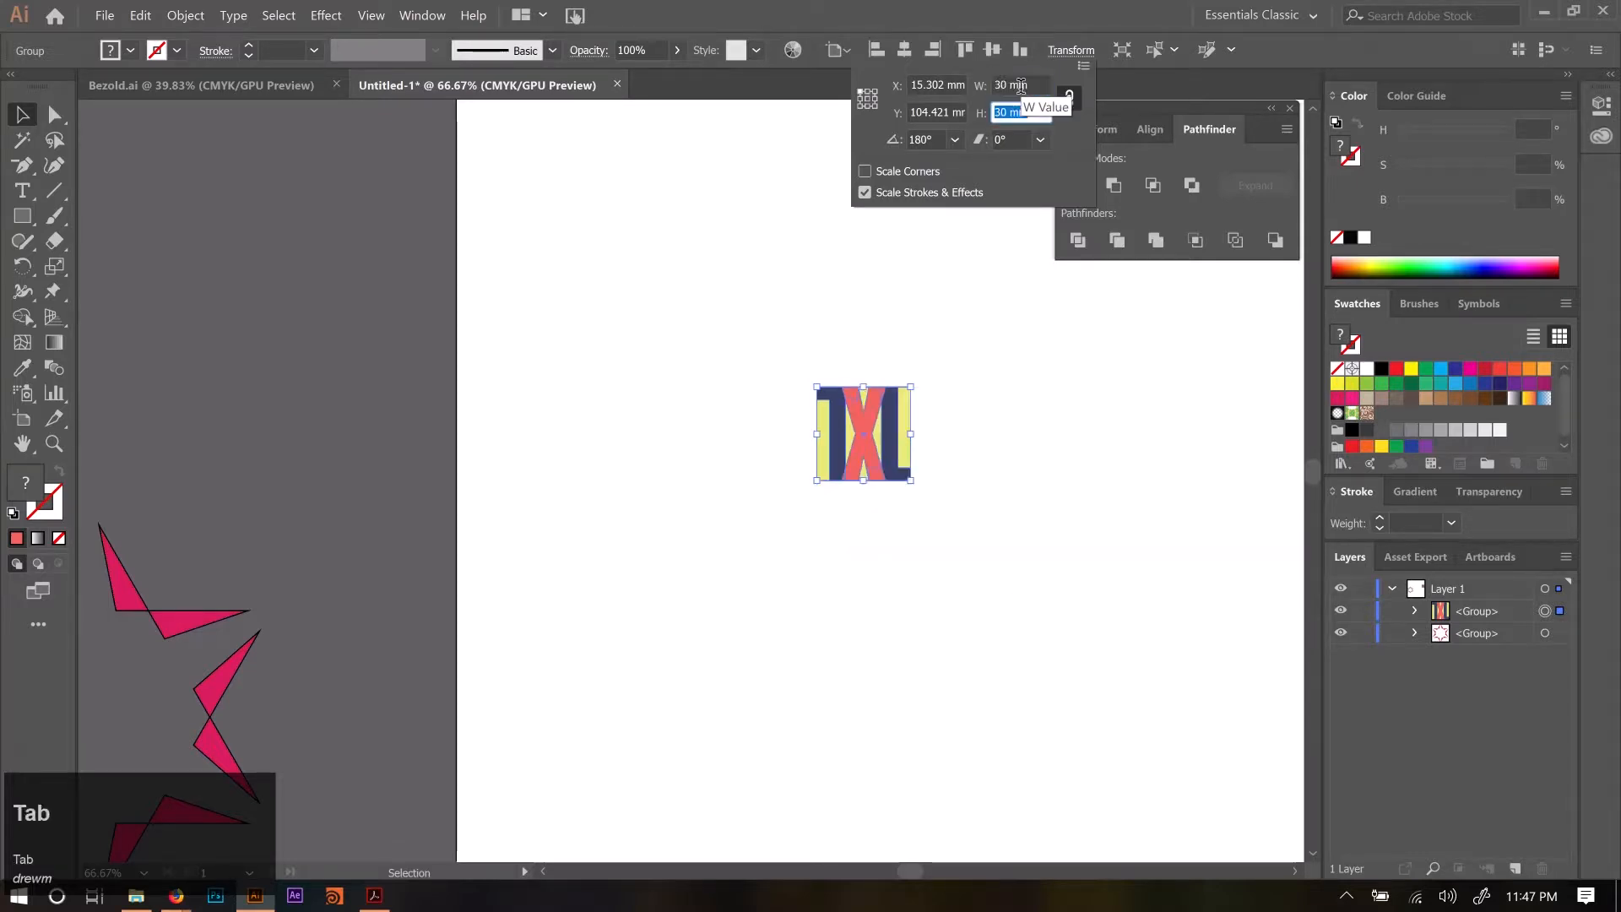
click(1020, 548)
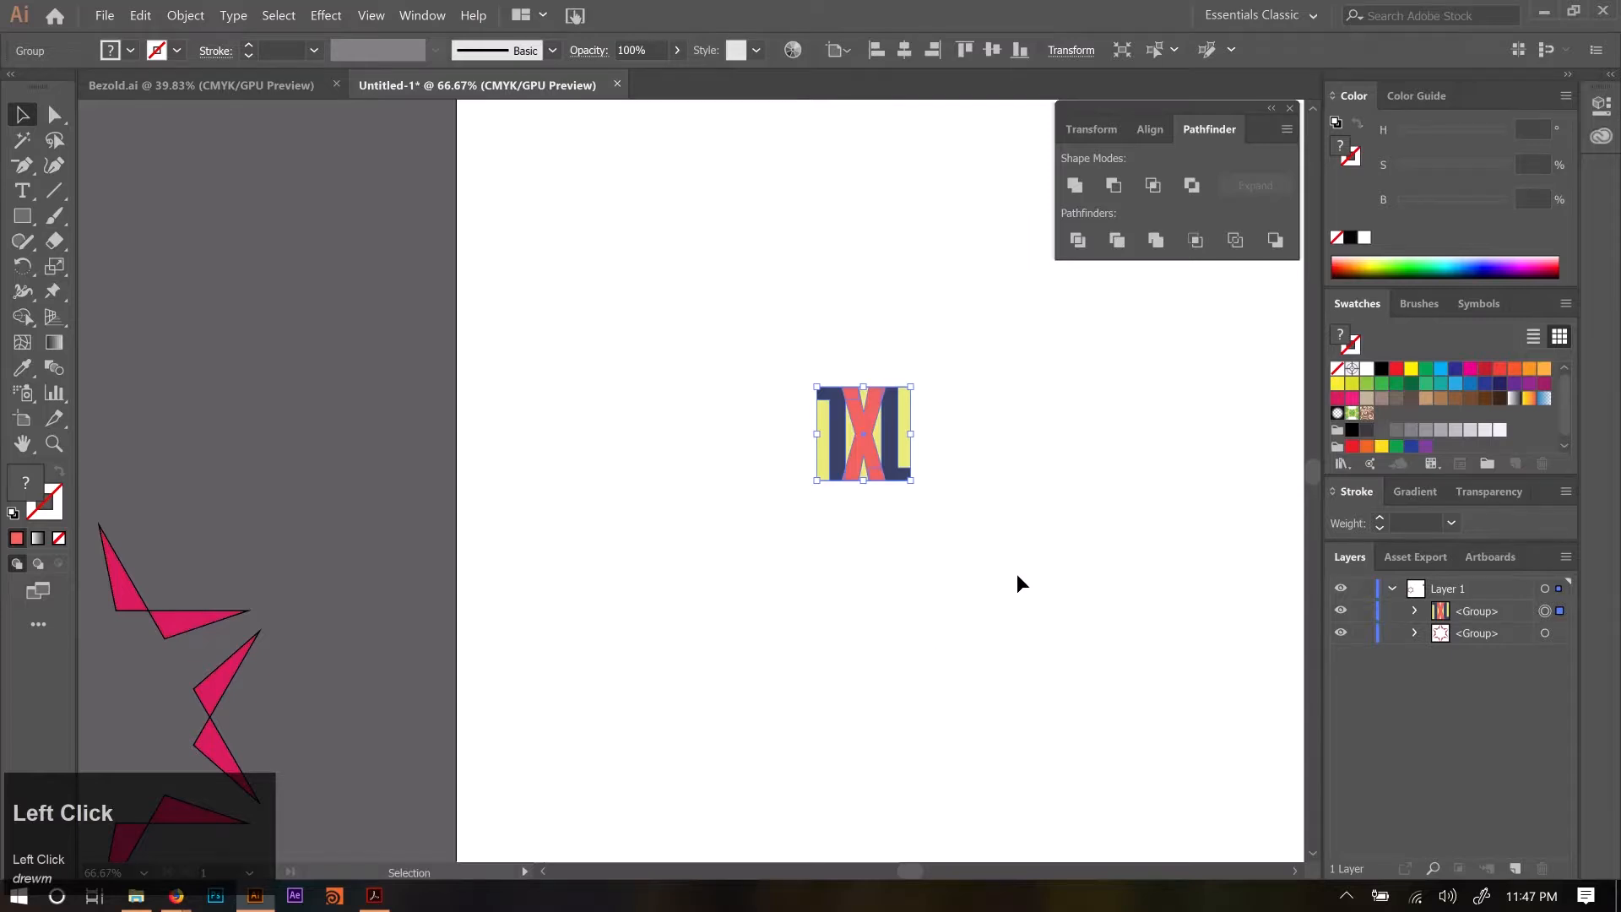
click(1017, 575)
Scale the artwork group proportionally to a width of 20 mm and deselect it.
key(space)
drag(884, 622, 967, 679)
drag(651, 327, 987, 605)
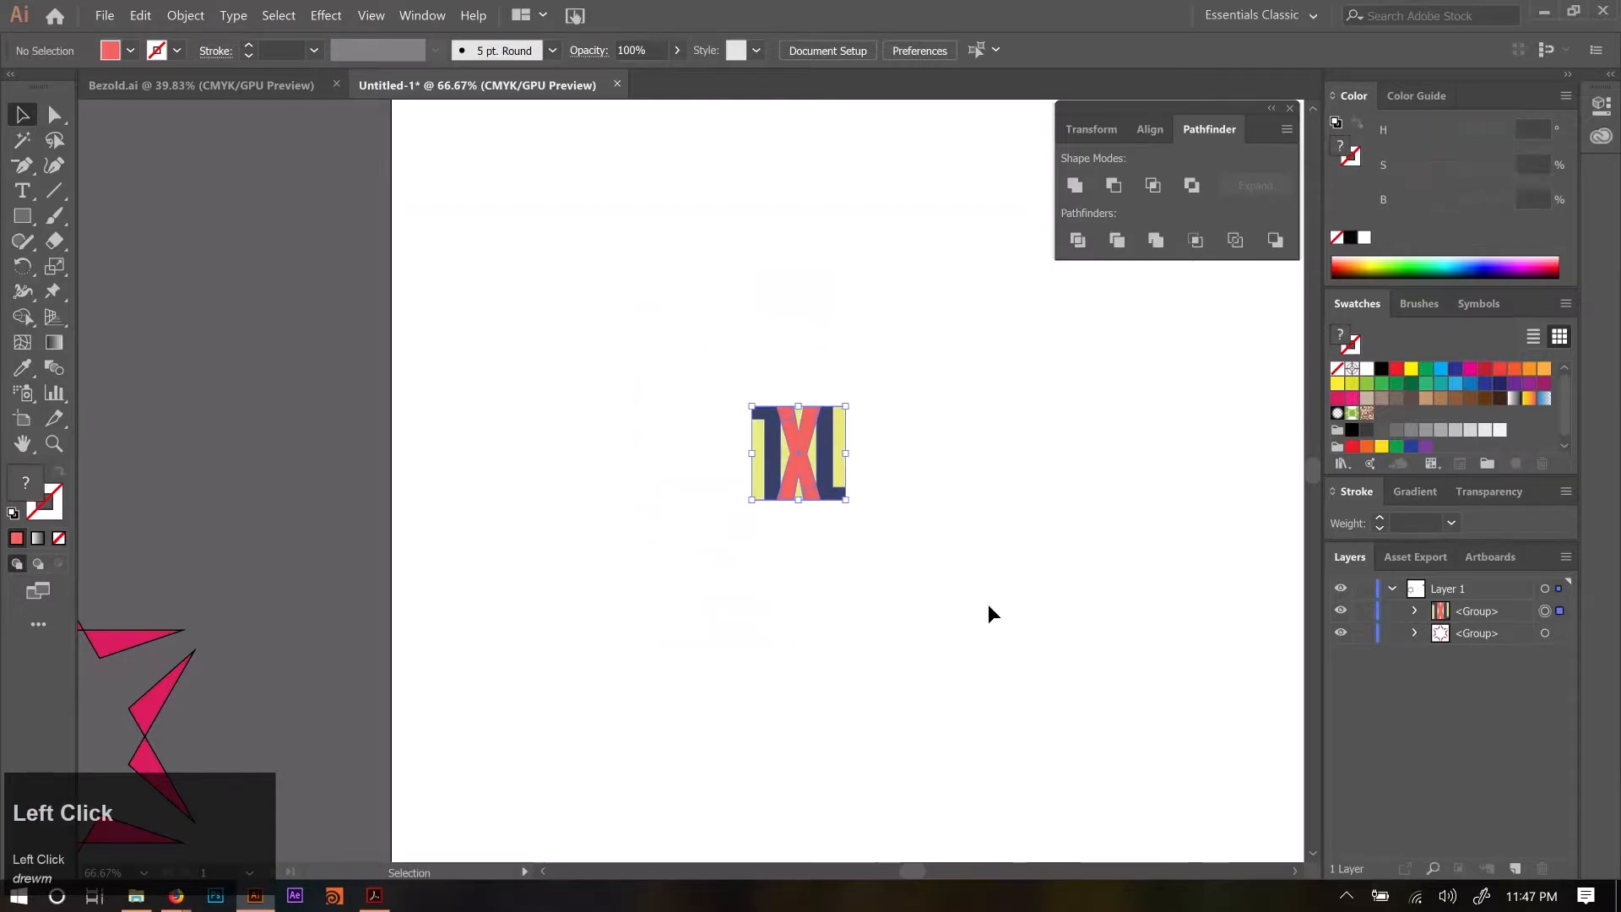
click(1069, 51)
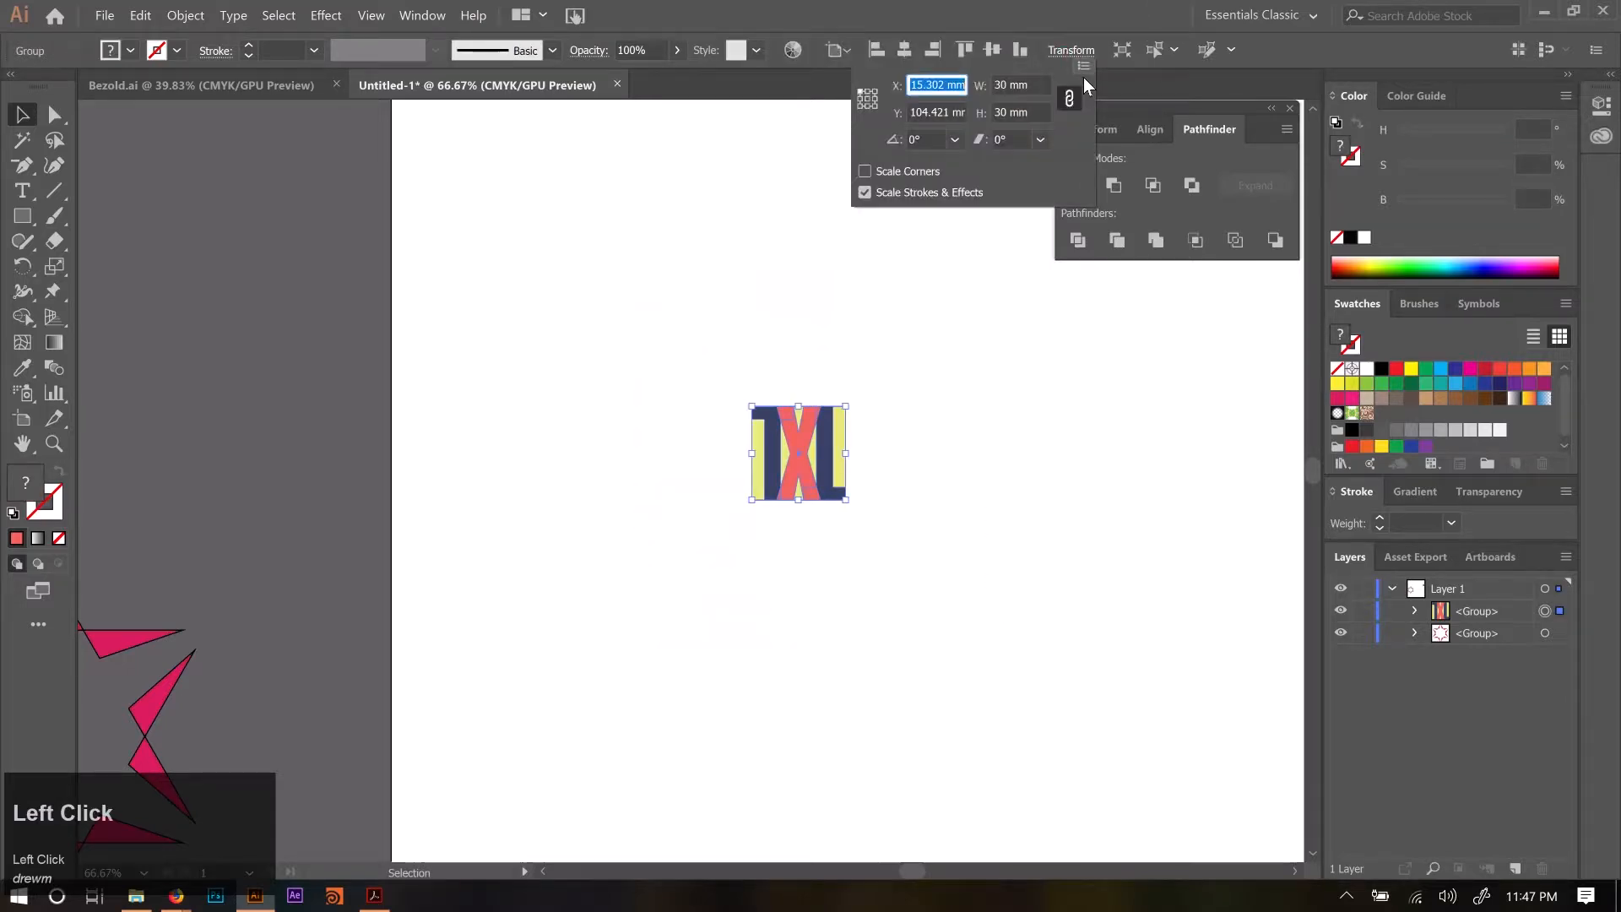
click(1019, 85)
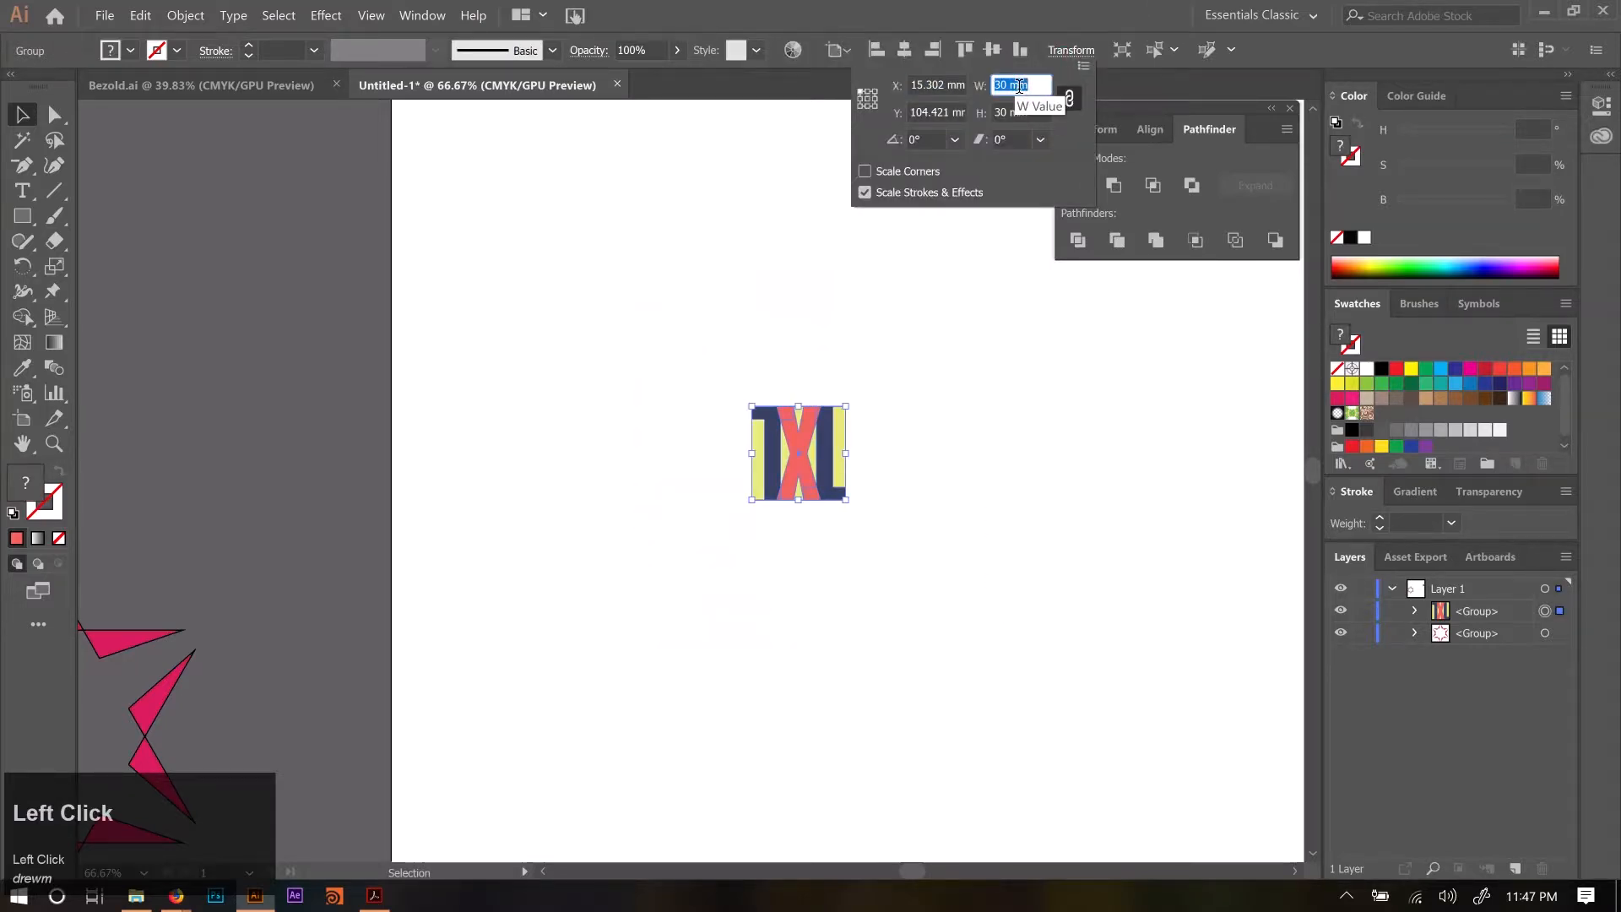
text(20)
key(Tab)
click(956, 544)
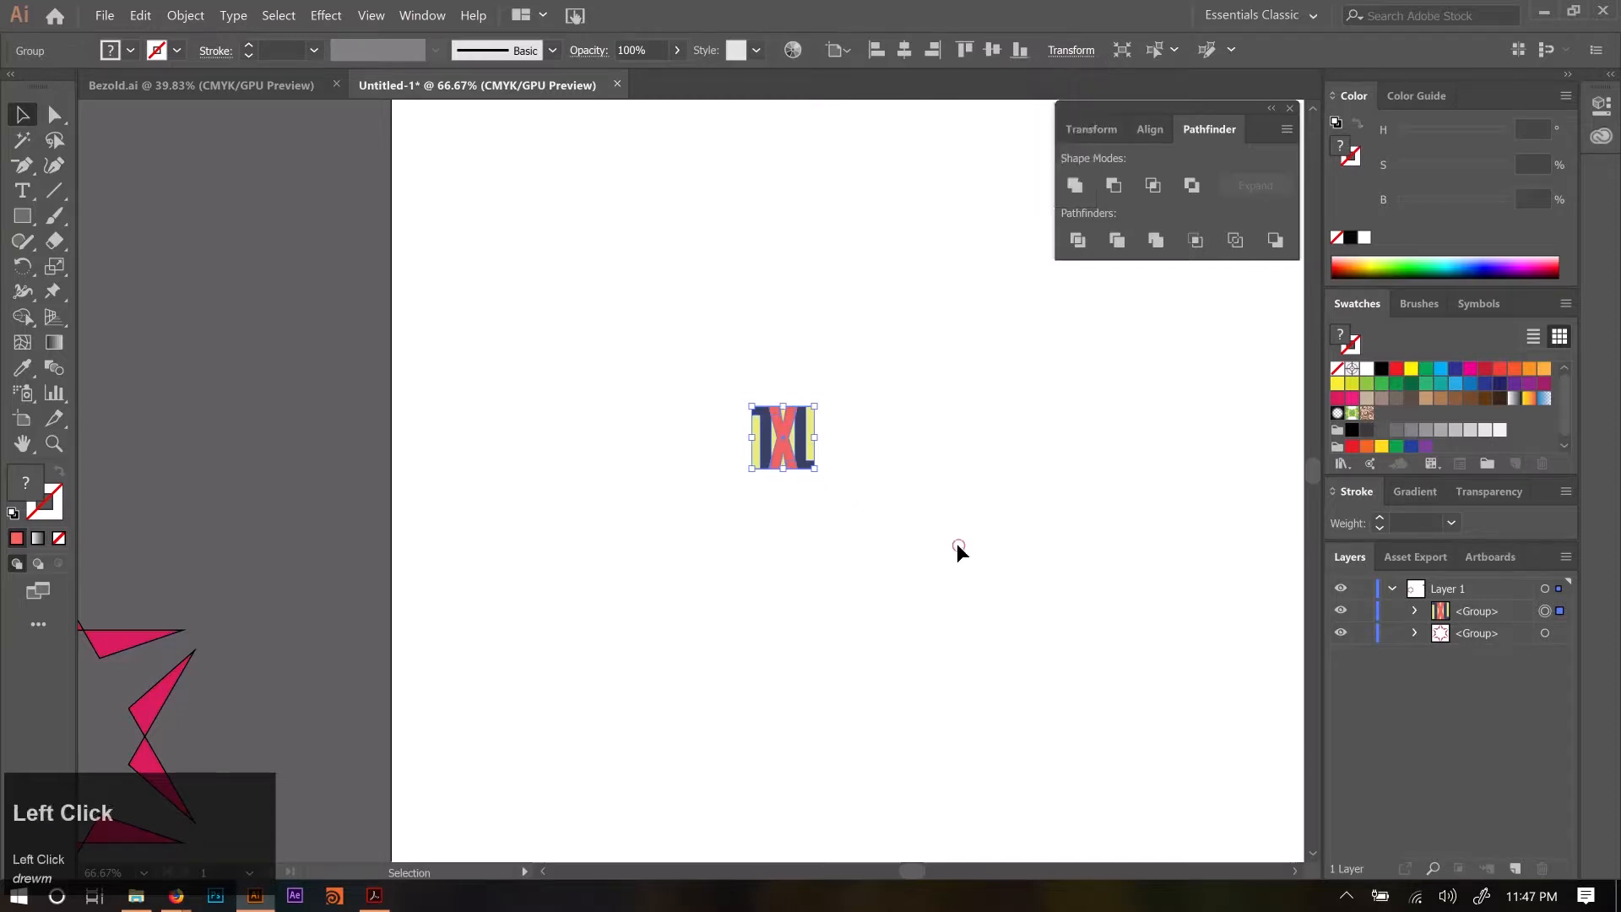
scroll(970, 418, down, 2)
scroll(970, 417, up, 2)
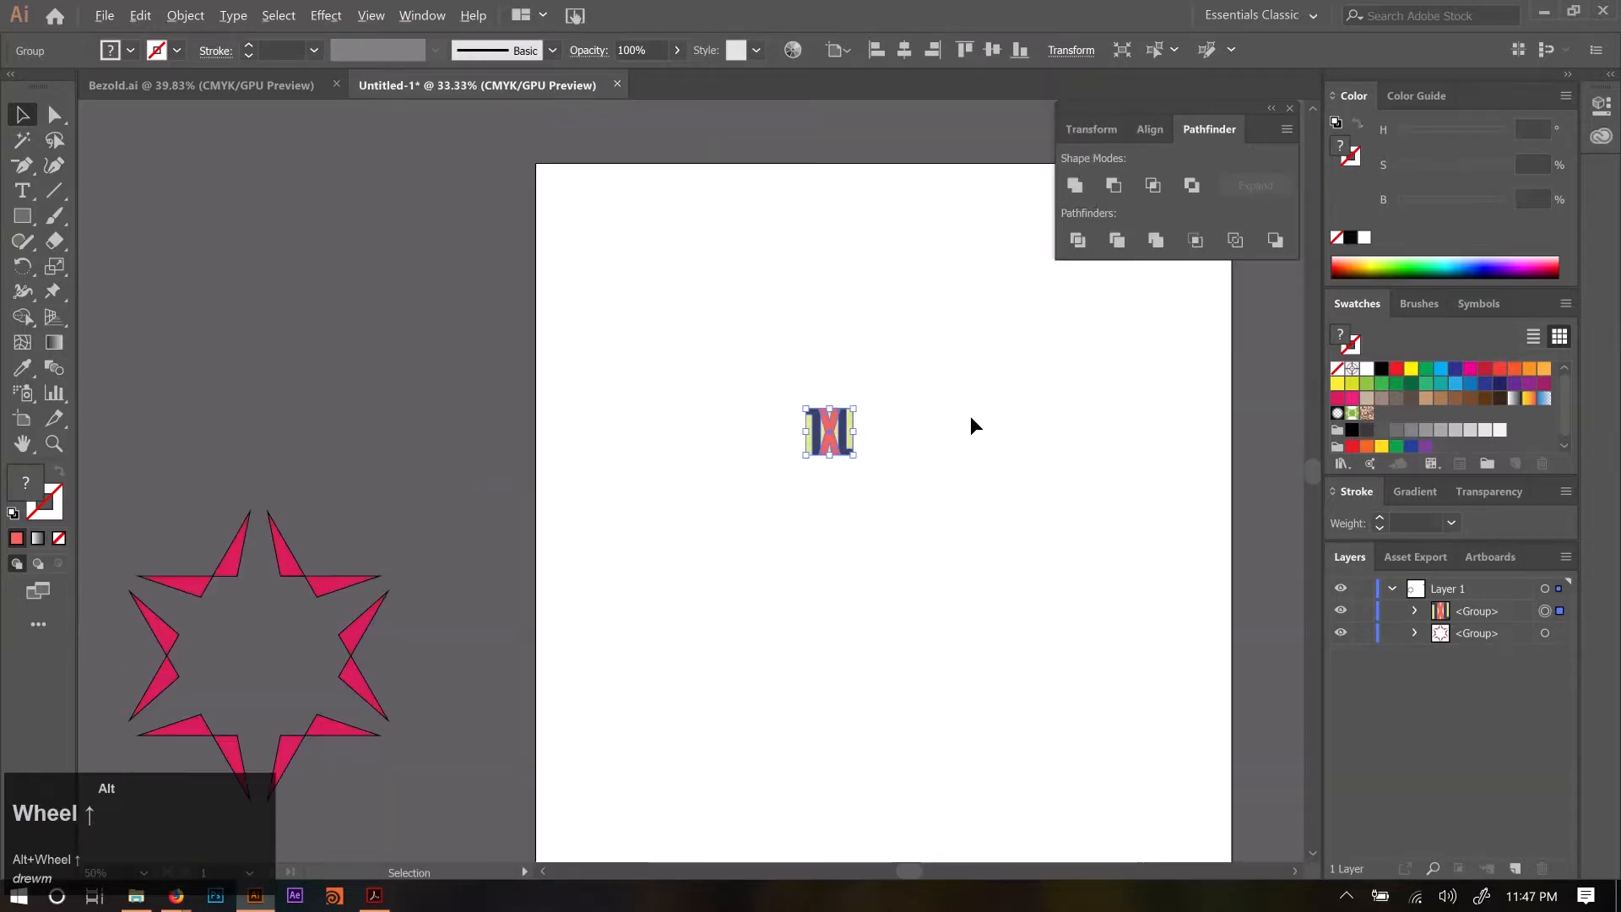
click(890, 442)
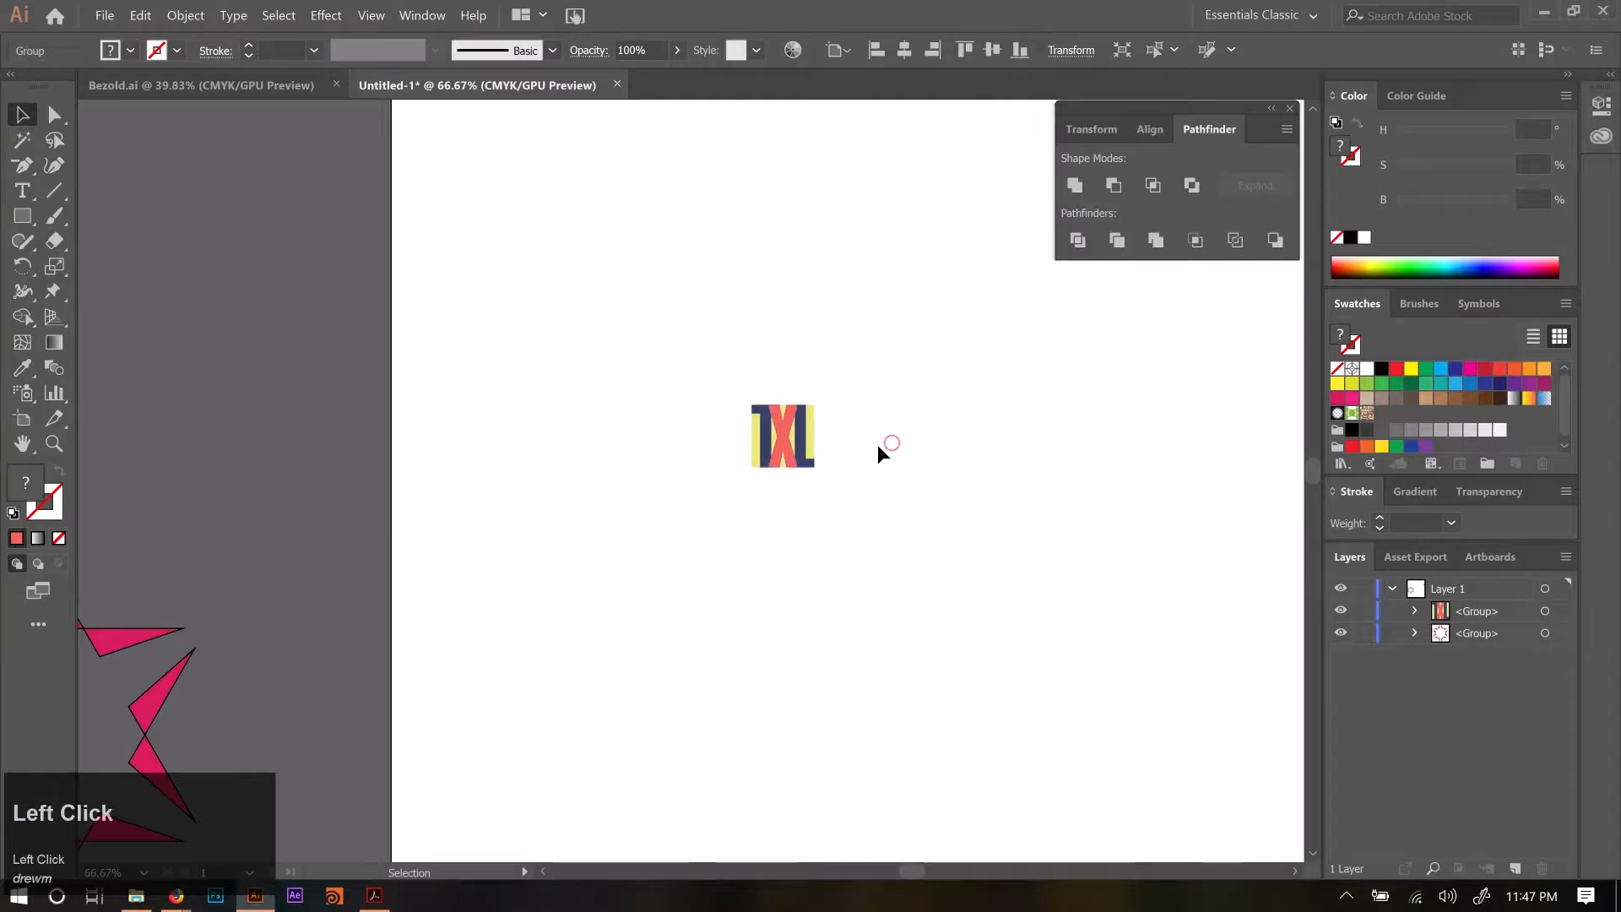
Make a new pattern from the 20 mm artwork group and acknowledge the swatch notice.
drag(640, 326, 941, 615)
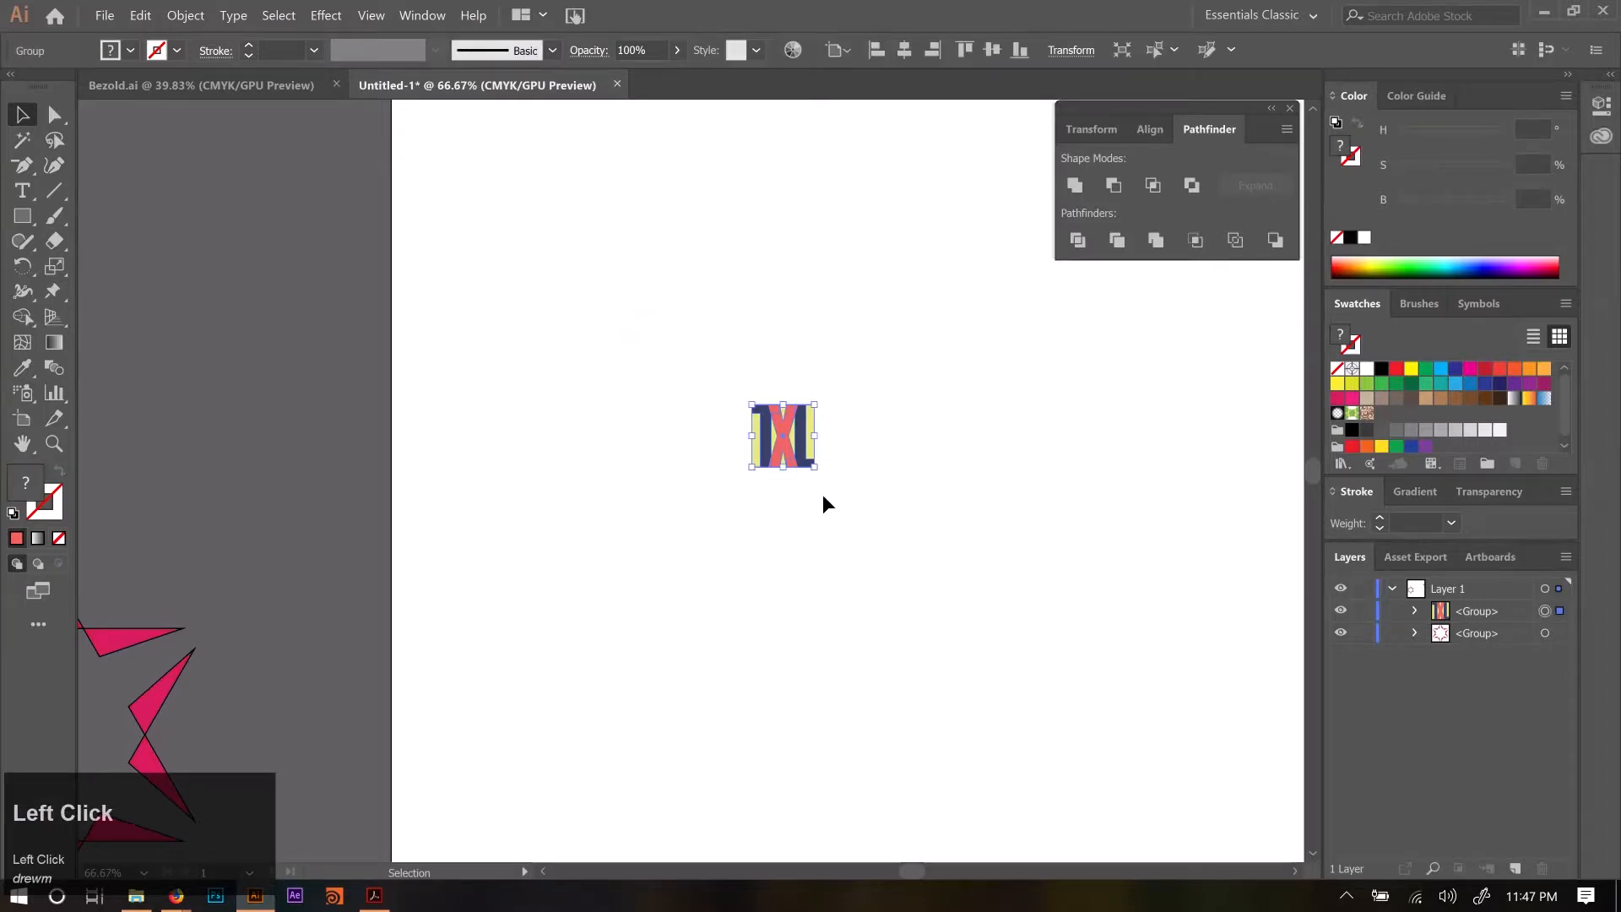
click(189, 16)
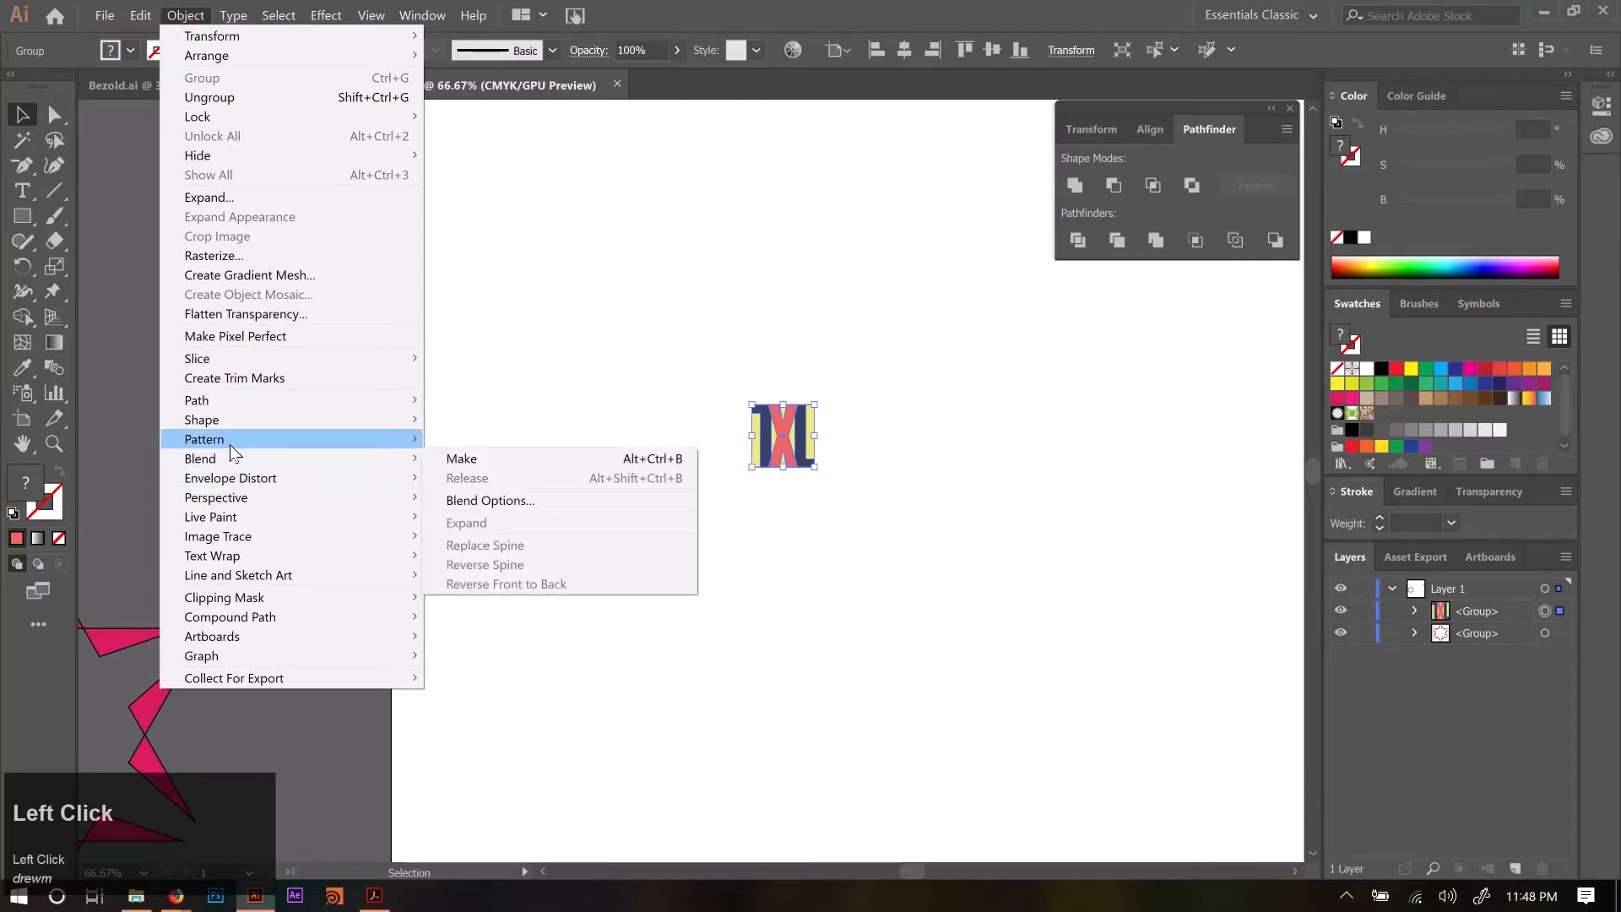
mouse_move(230, 444)
click(456, 441)
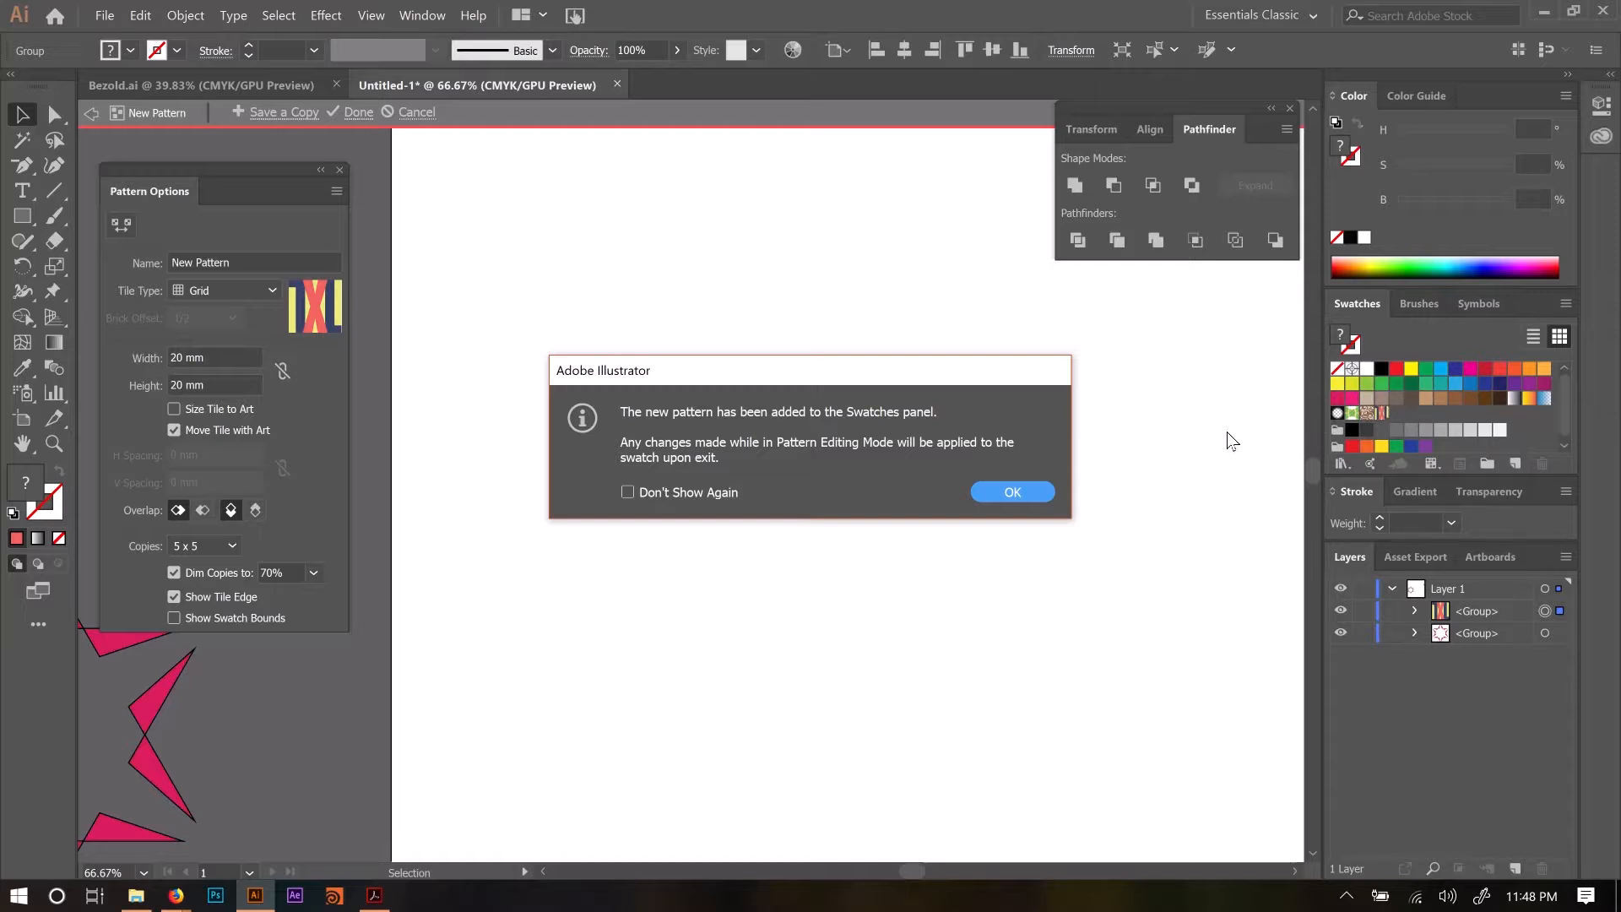
click(1009, 492)
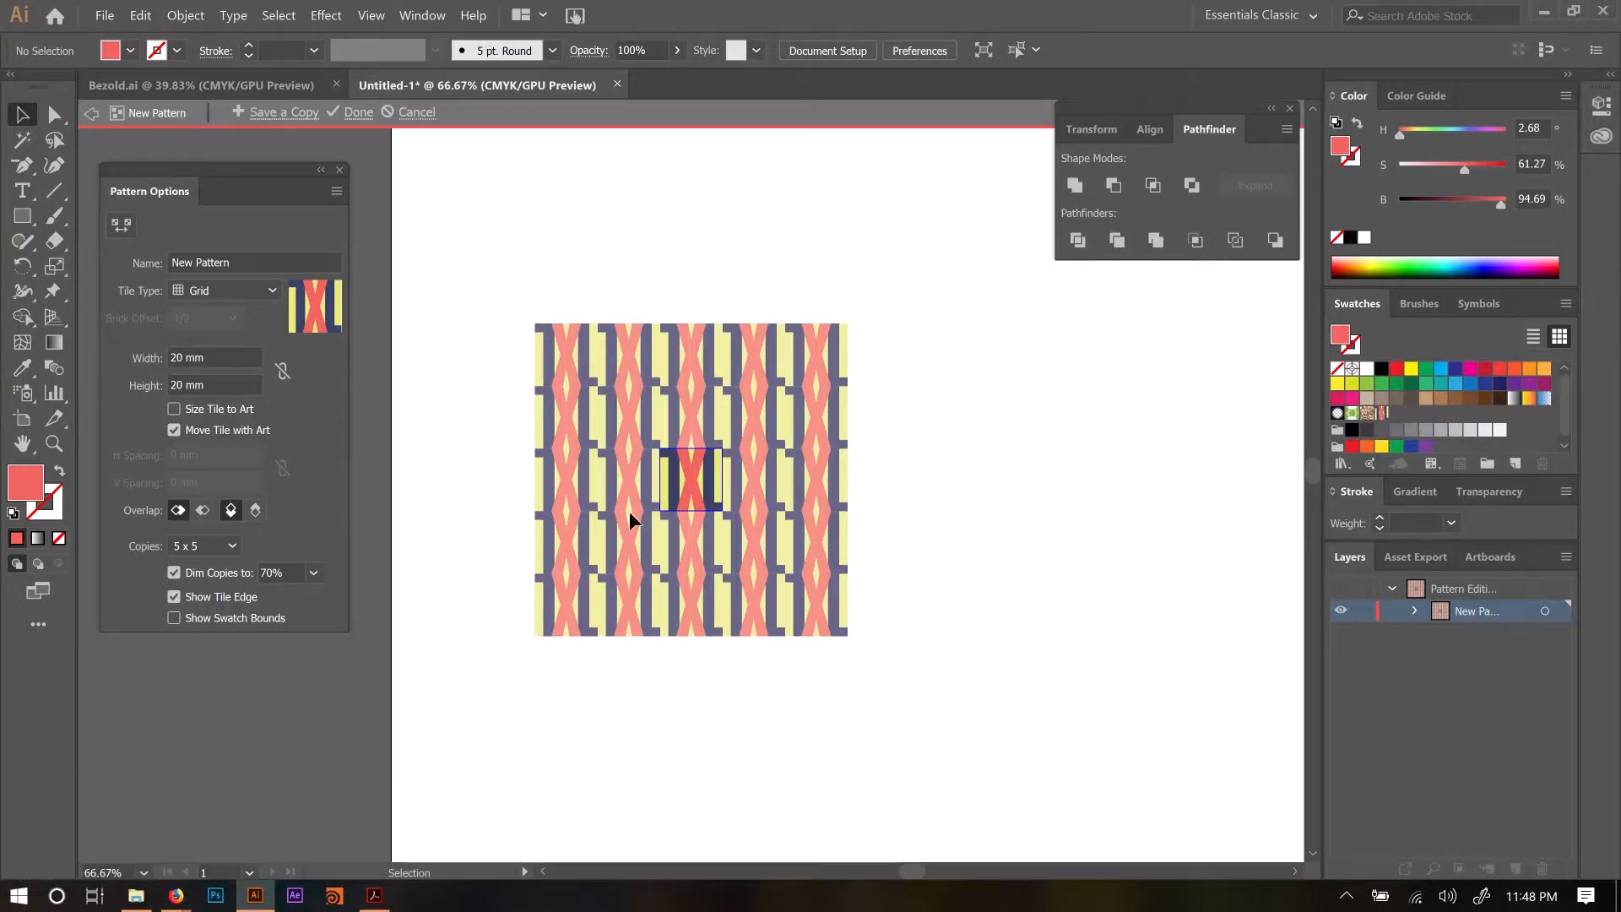
Try the Brick by Row tile type for the pattern and settle on Brick by Column.
scroll(717, 498, up, 2)
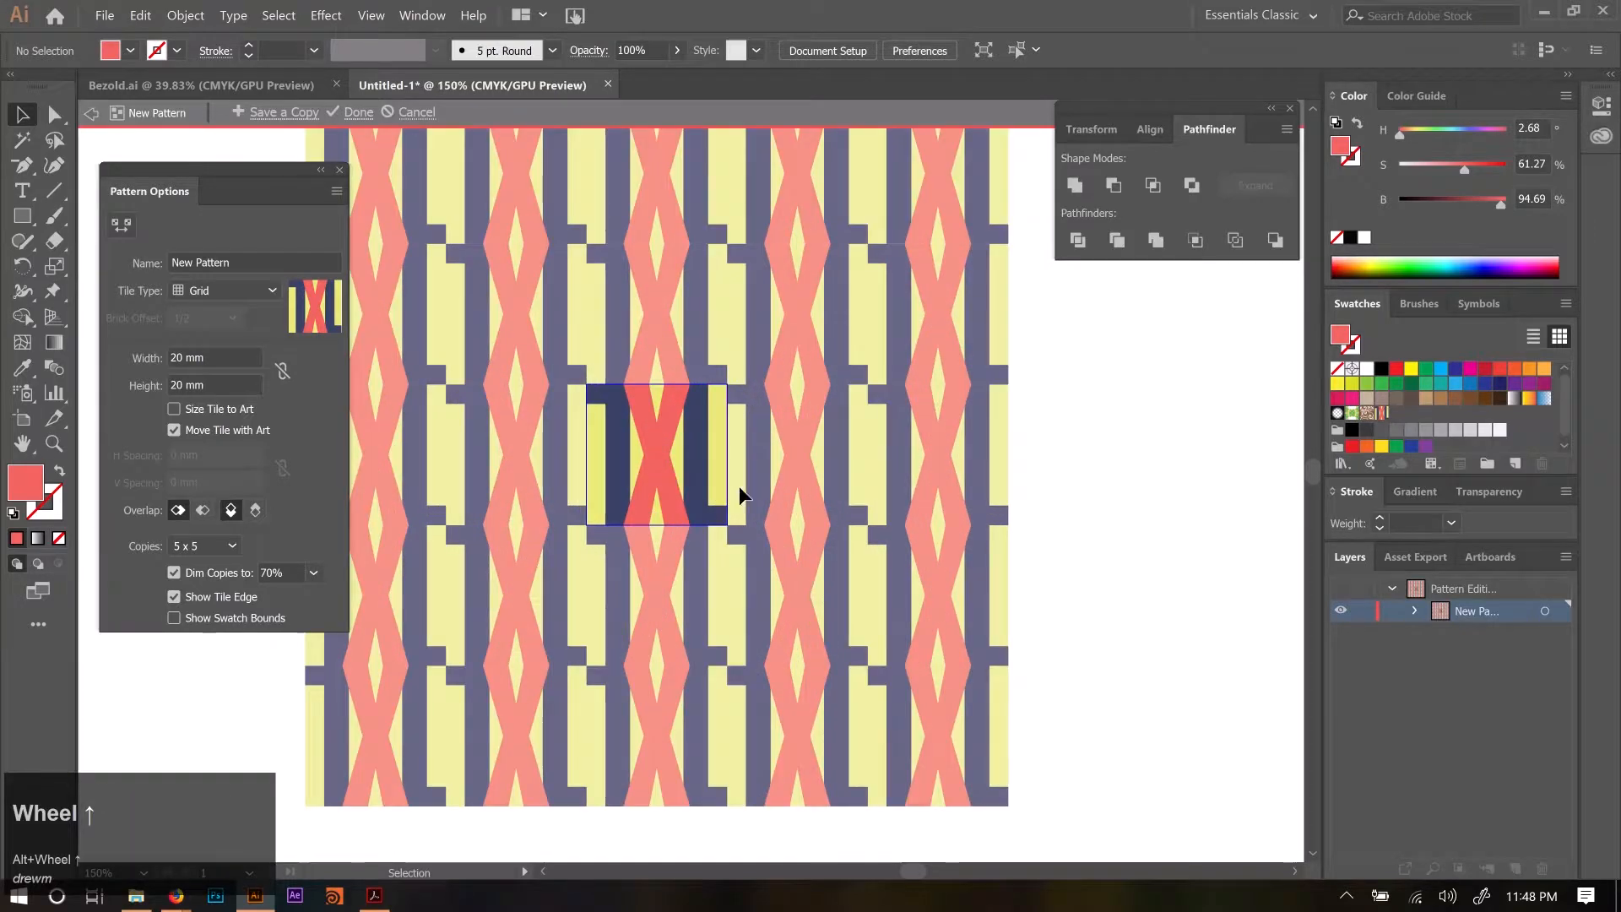
drag(822, 458, 911, 505)
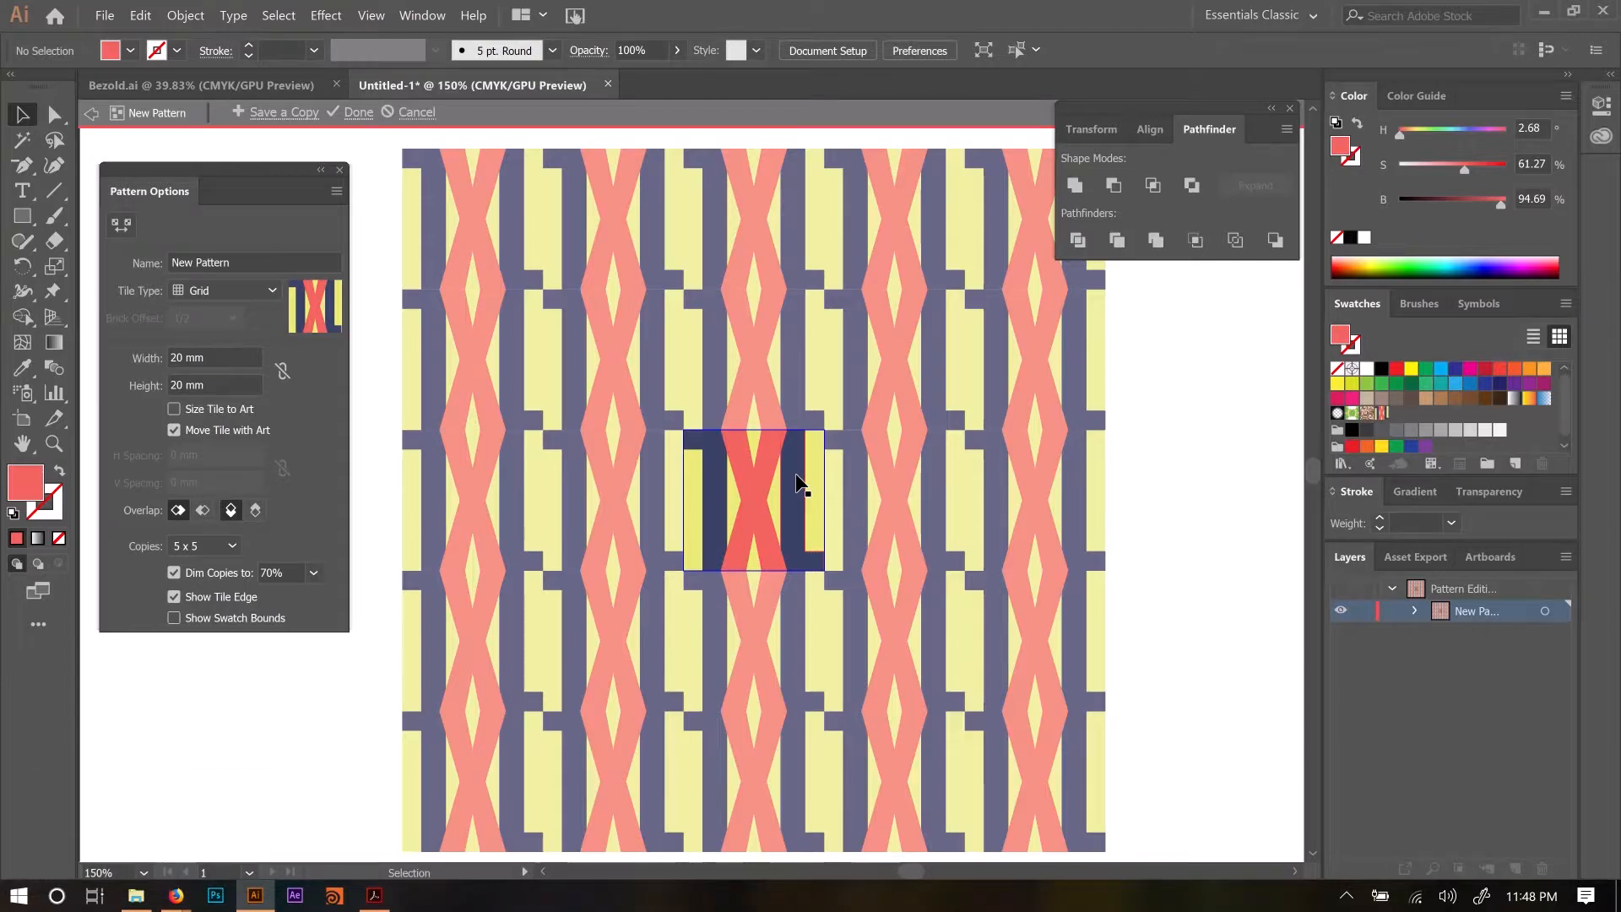
click(199, 293)
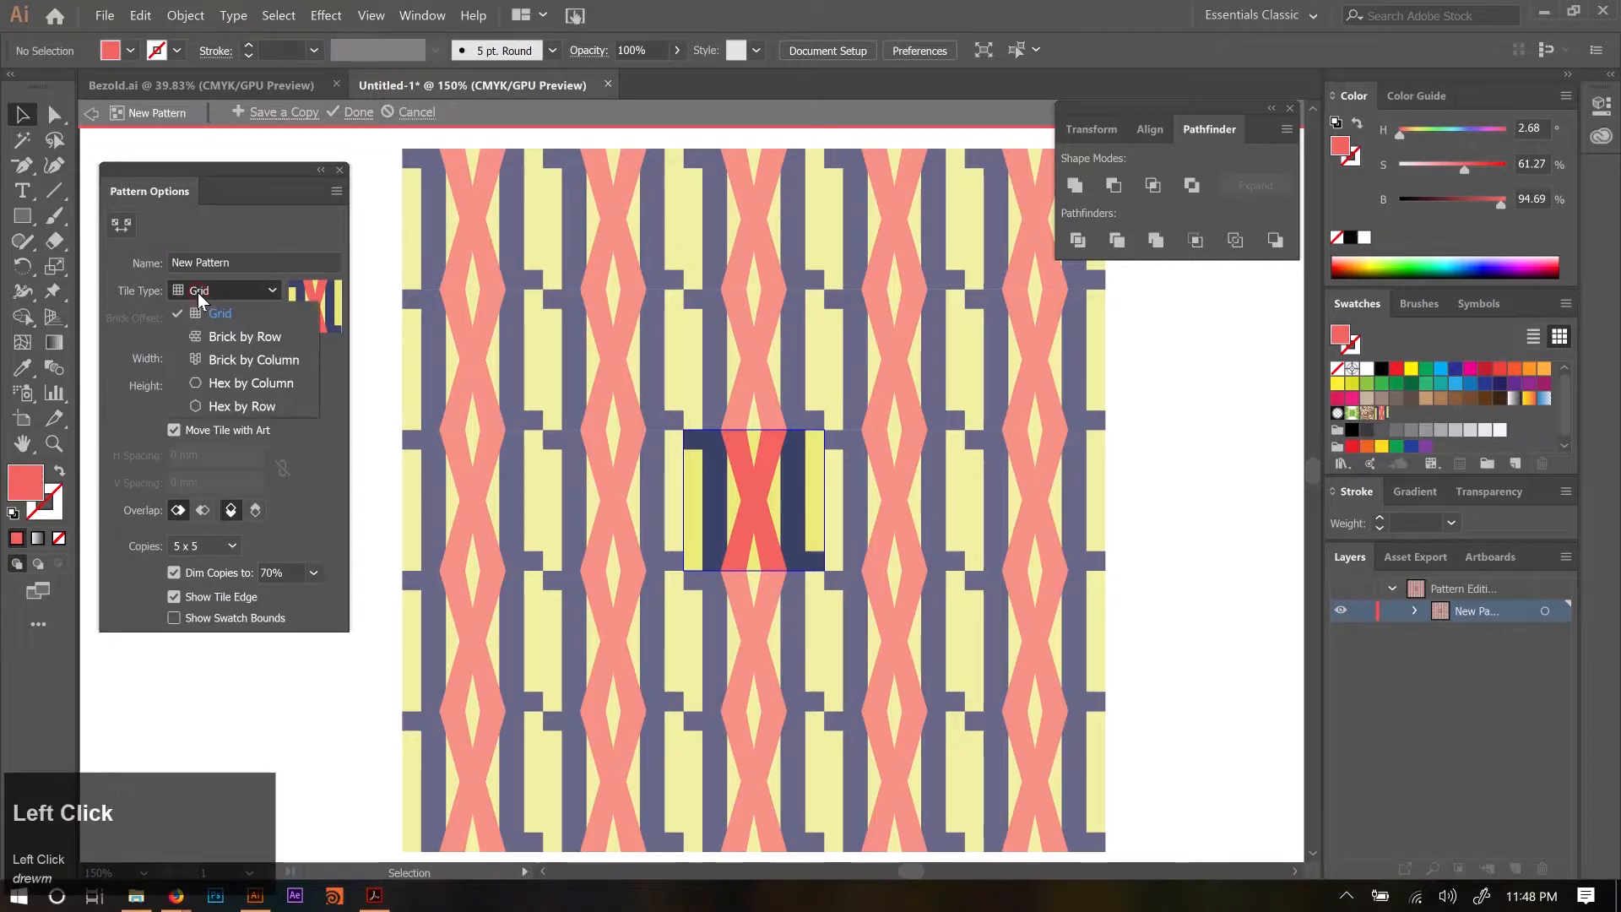
click(214, 337)
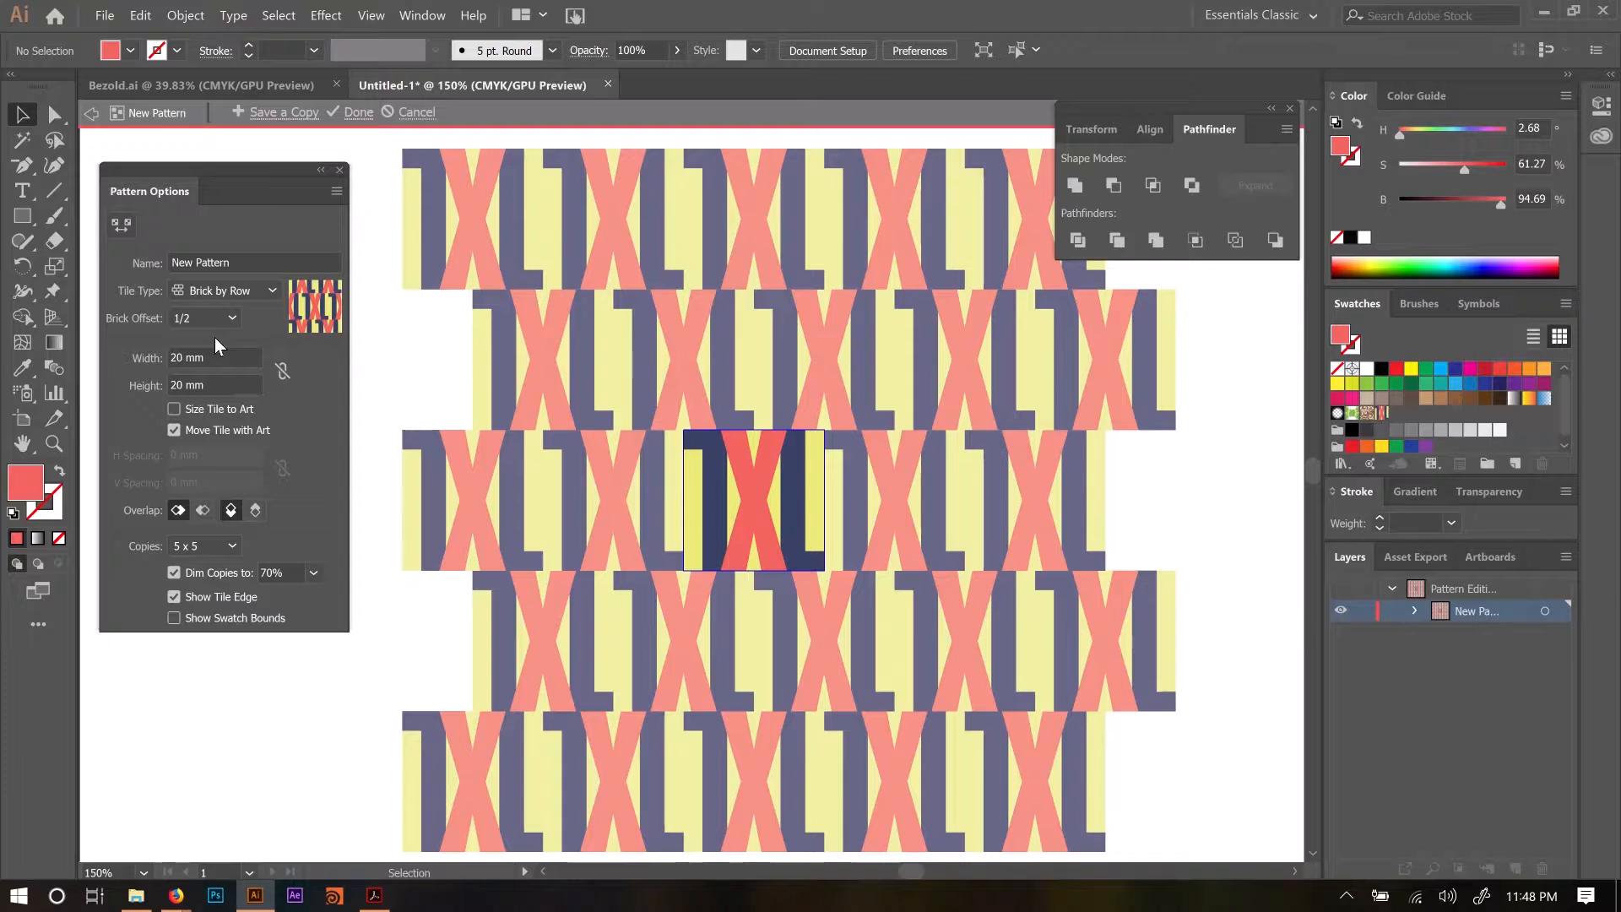
click(213, 297)
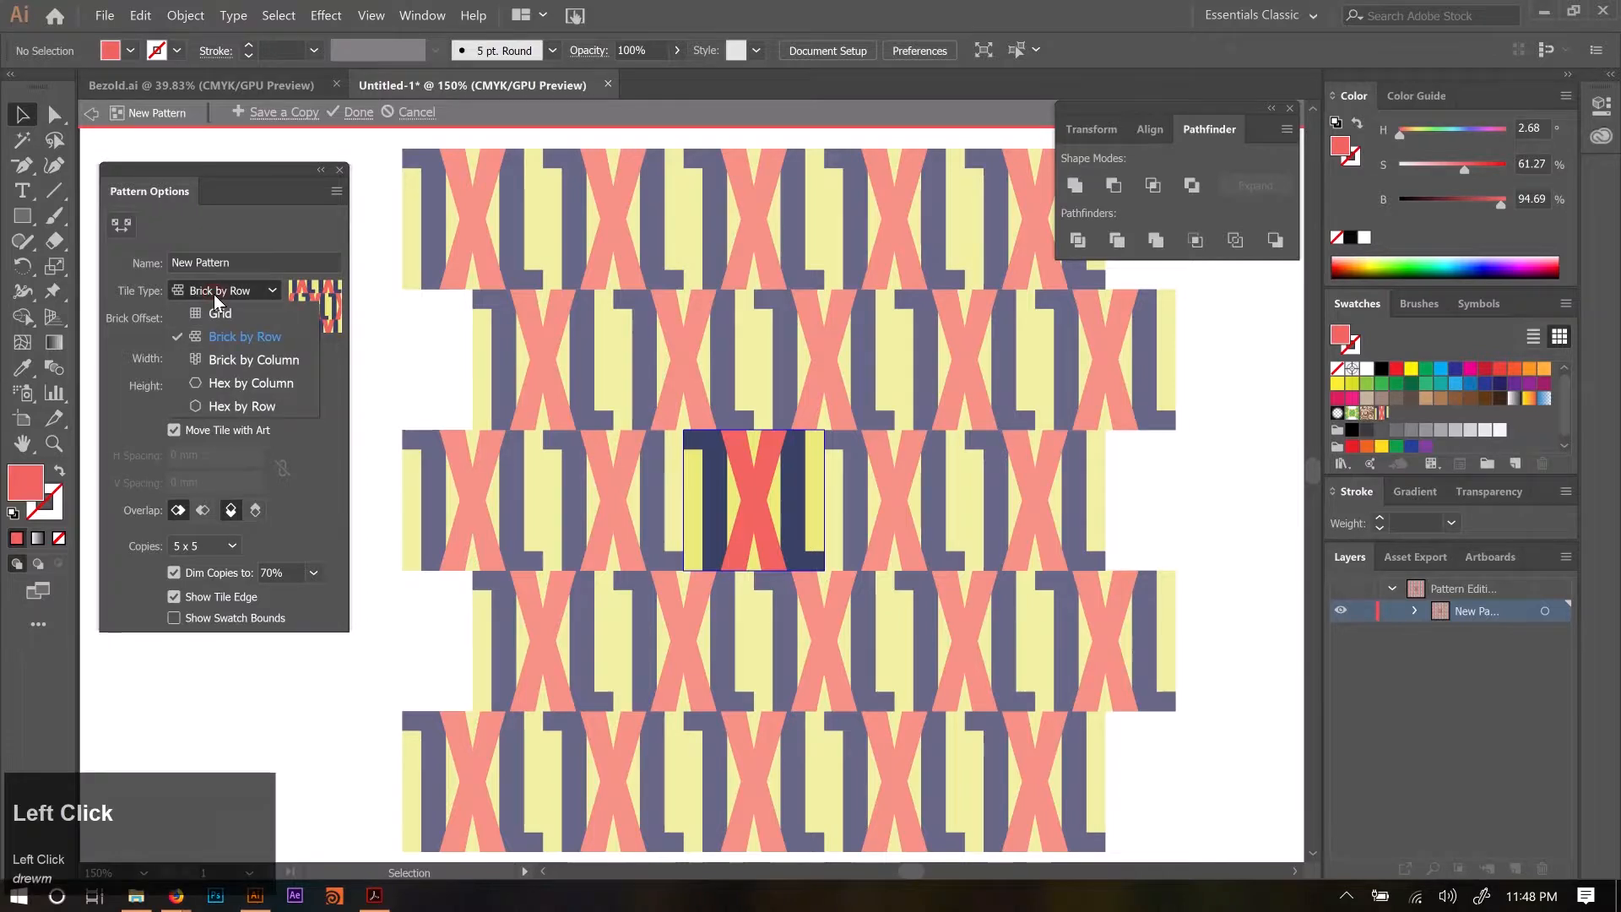
click(226, 351)
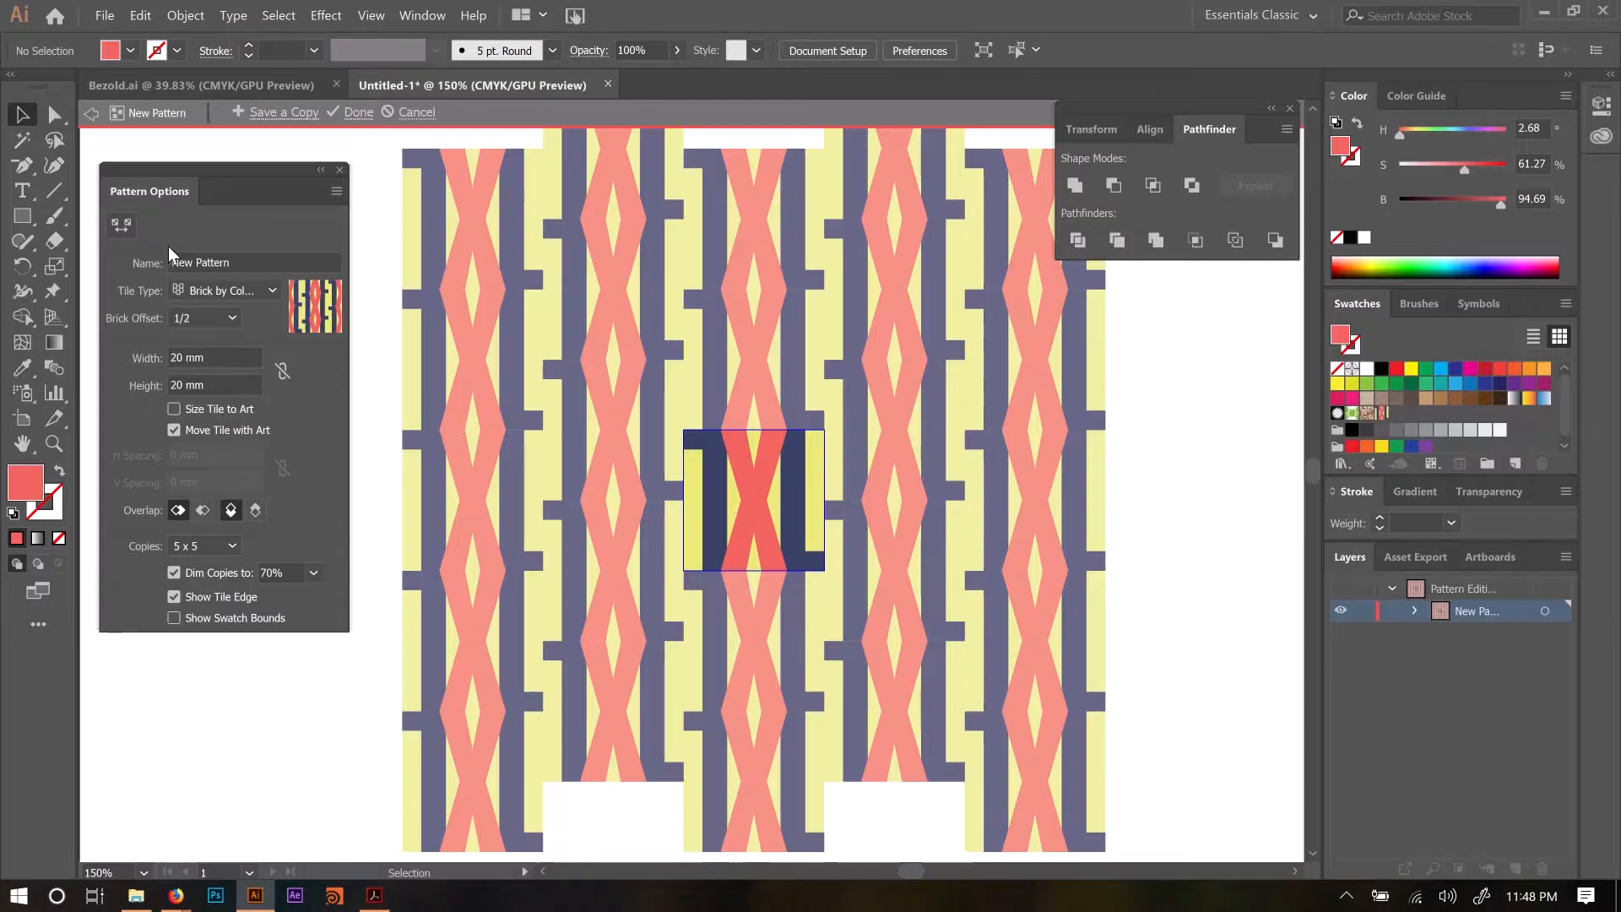
Narrow the pattern tile to a width of about 17.31 mm with the Pattern Tile tool so neighbouring tiles overlap.
click(120, 225)
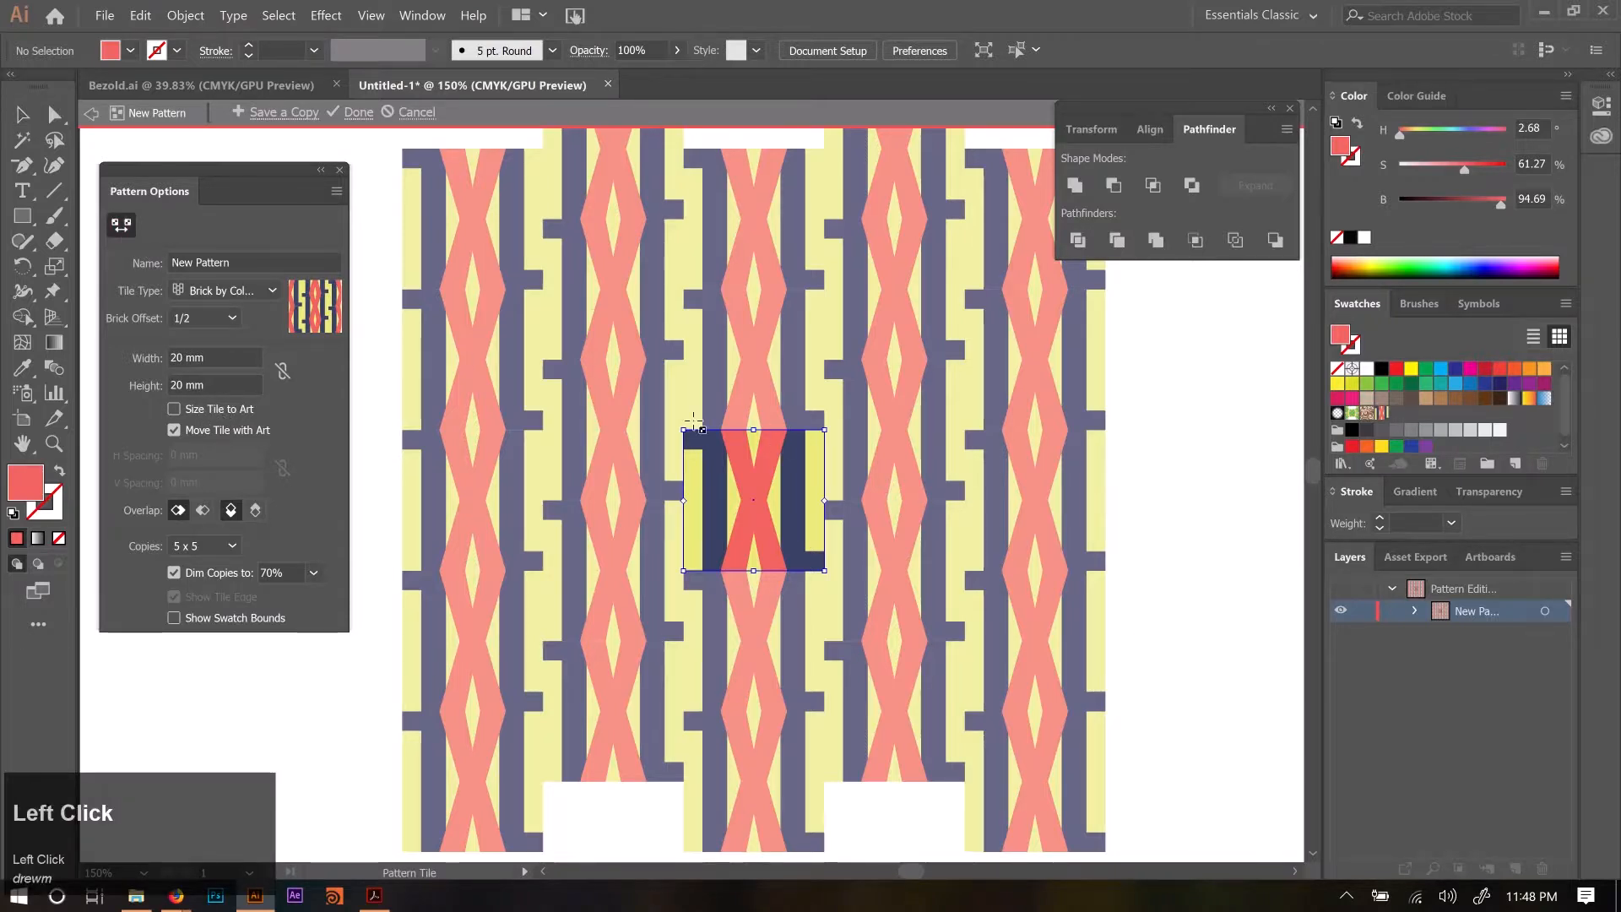
click(120, 225)
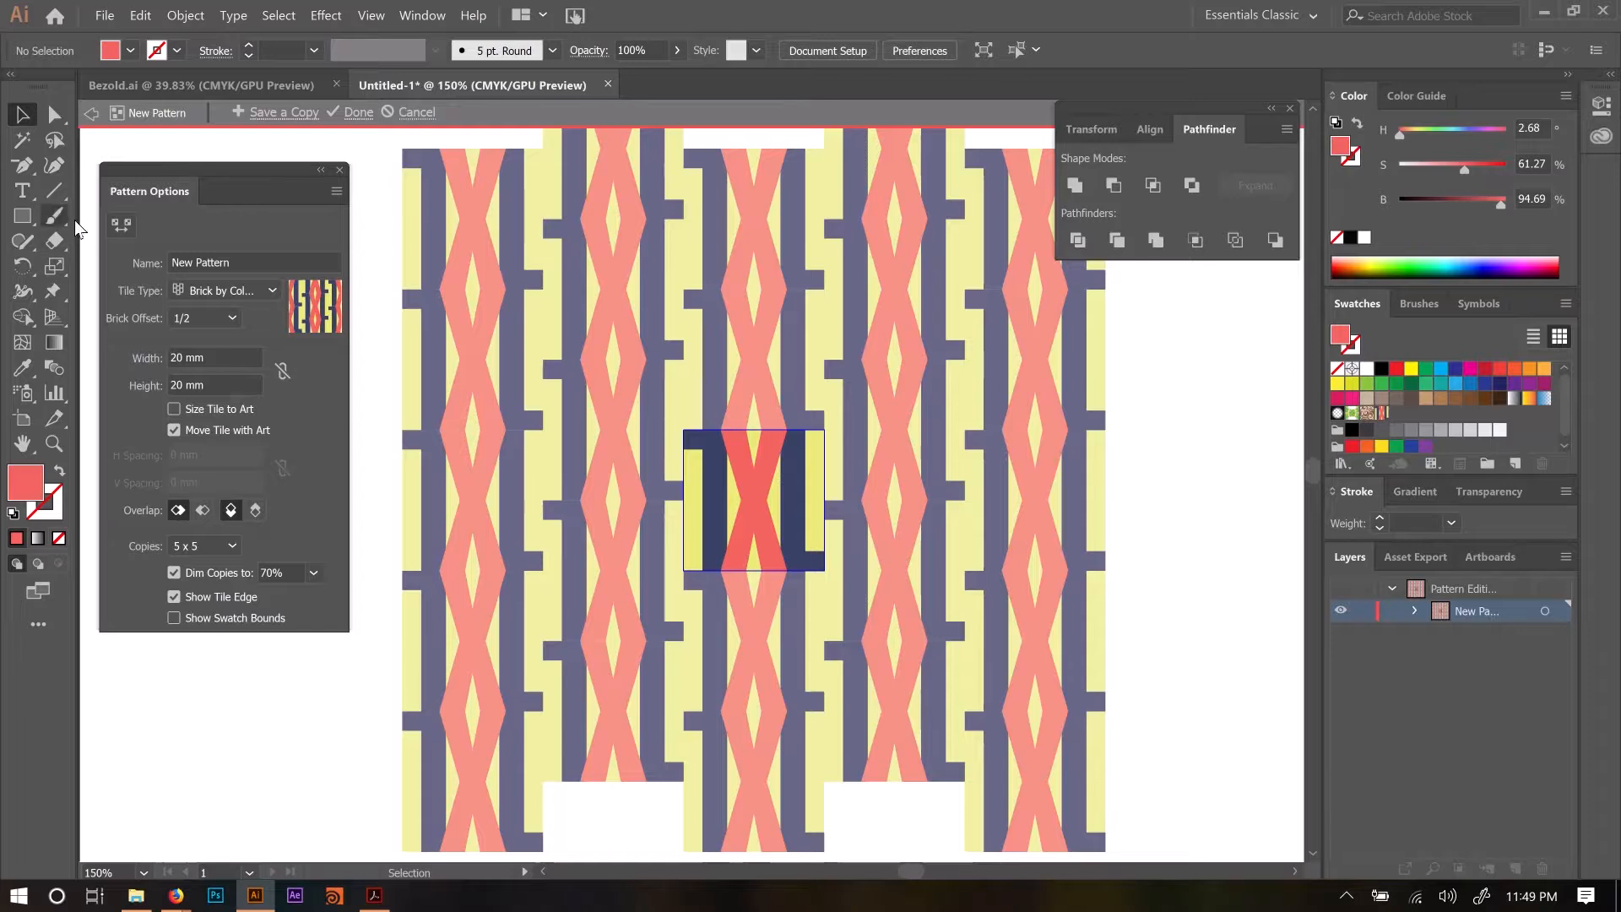
click(122, 227)
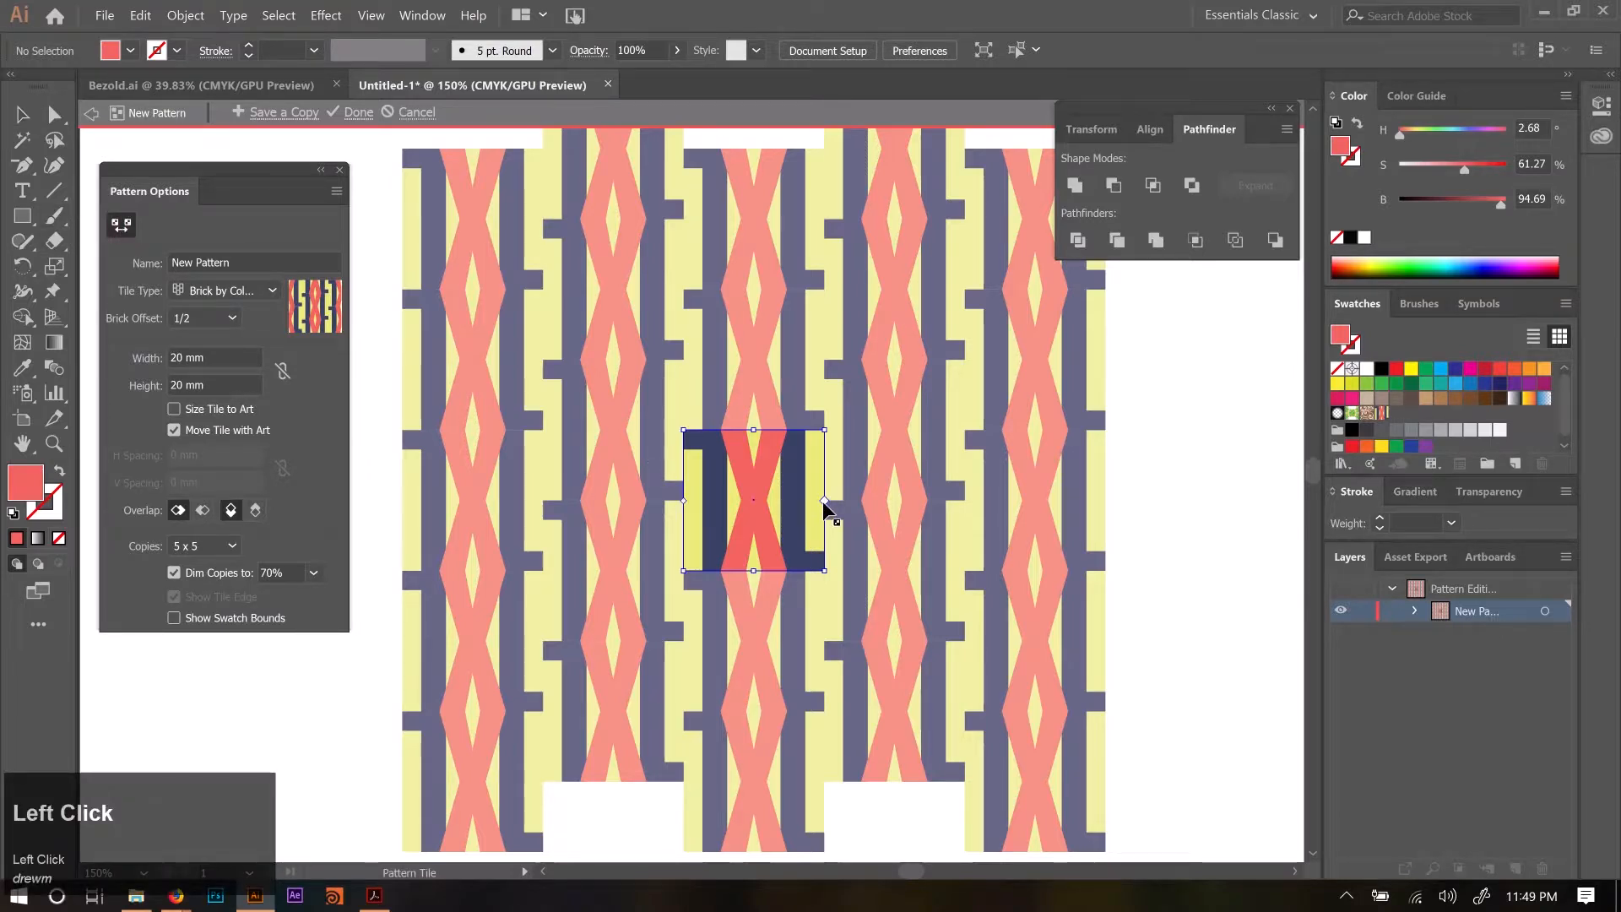
scroll(822, 500, up, 3)
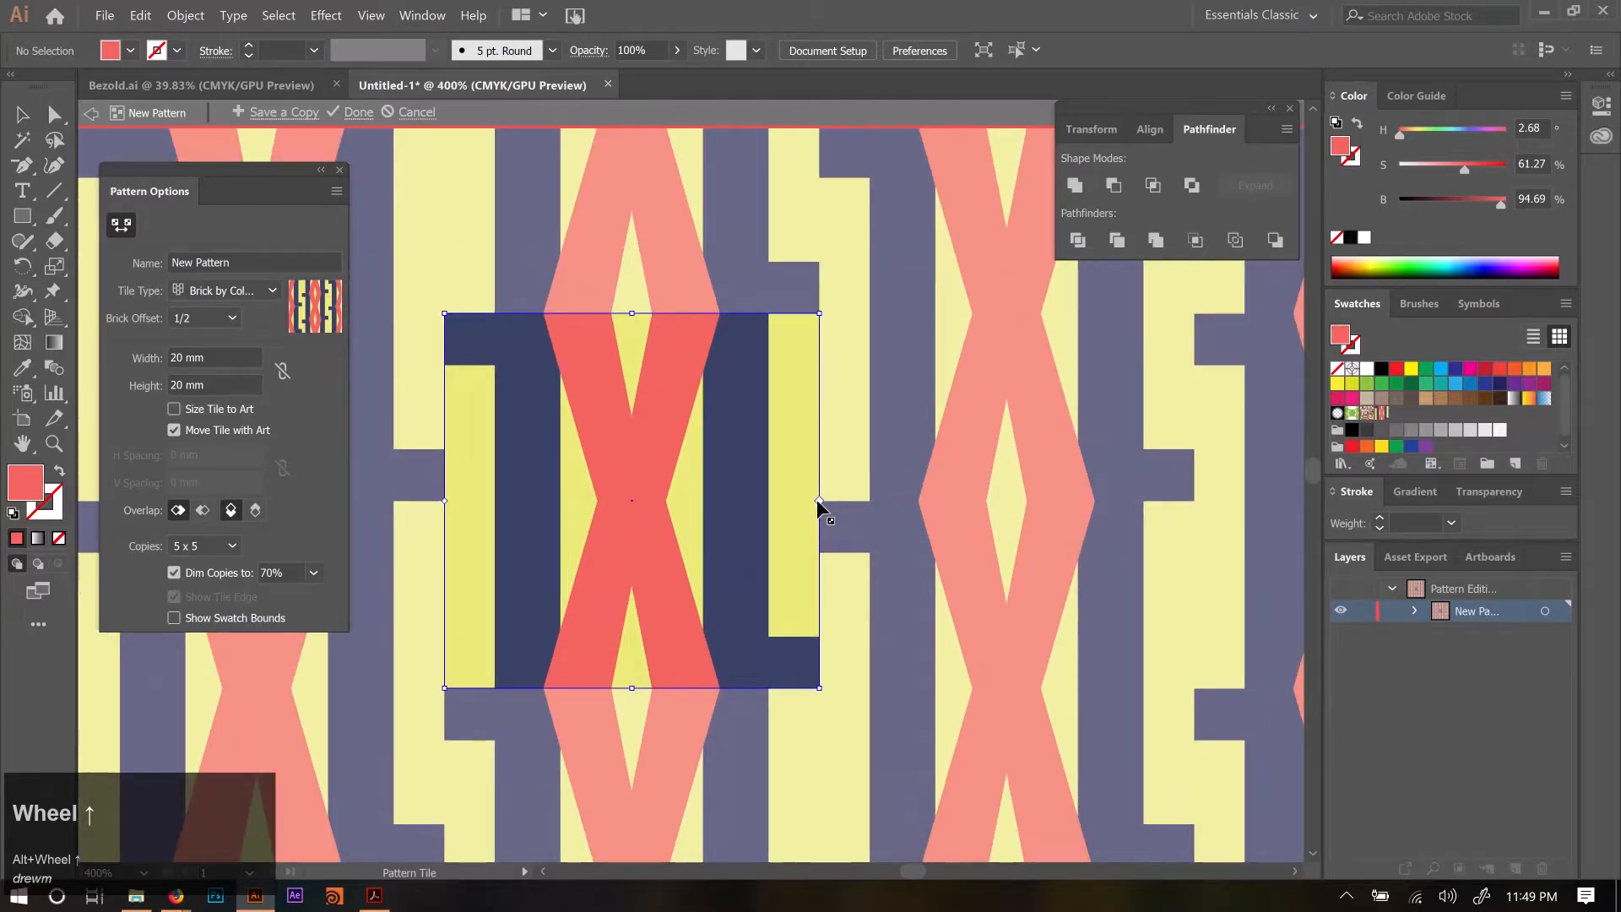
drag(818, 498, 821, 501)
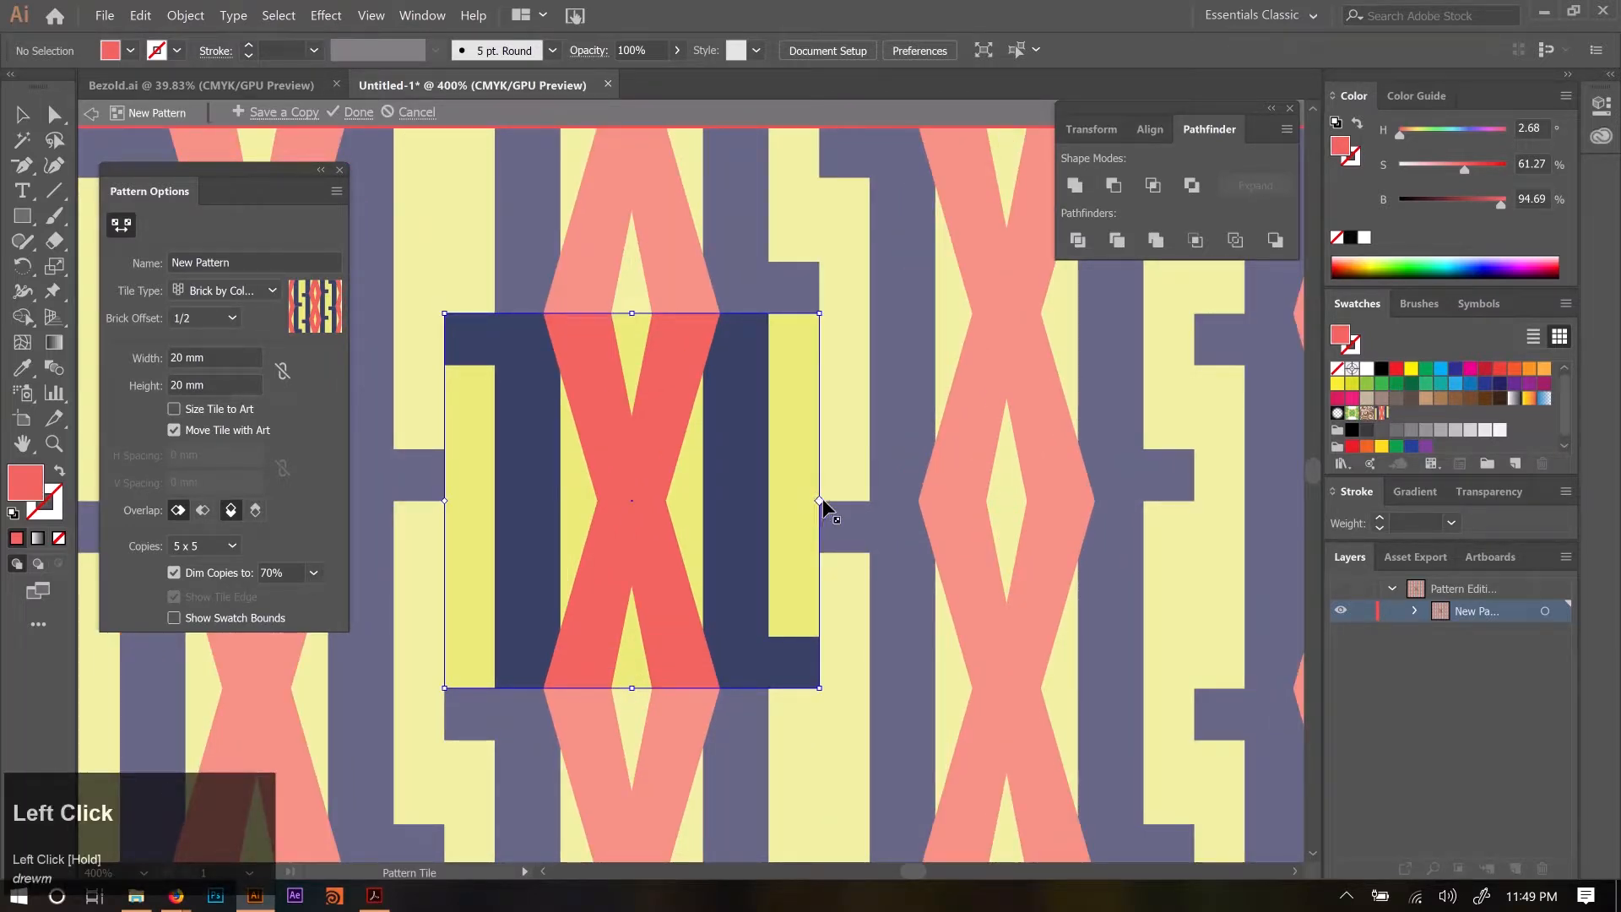
drag(818, 687, 768, 687)
scroll(848, 650, down, 4)
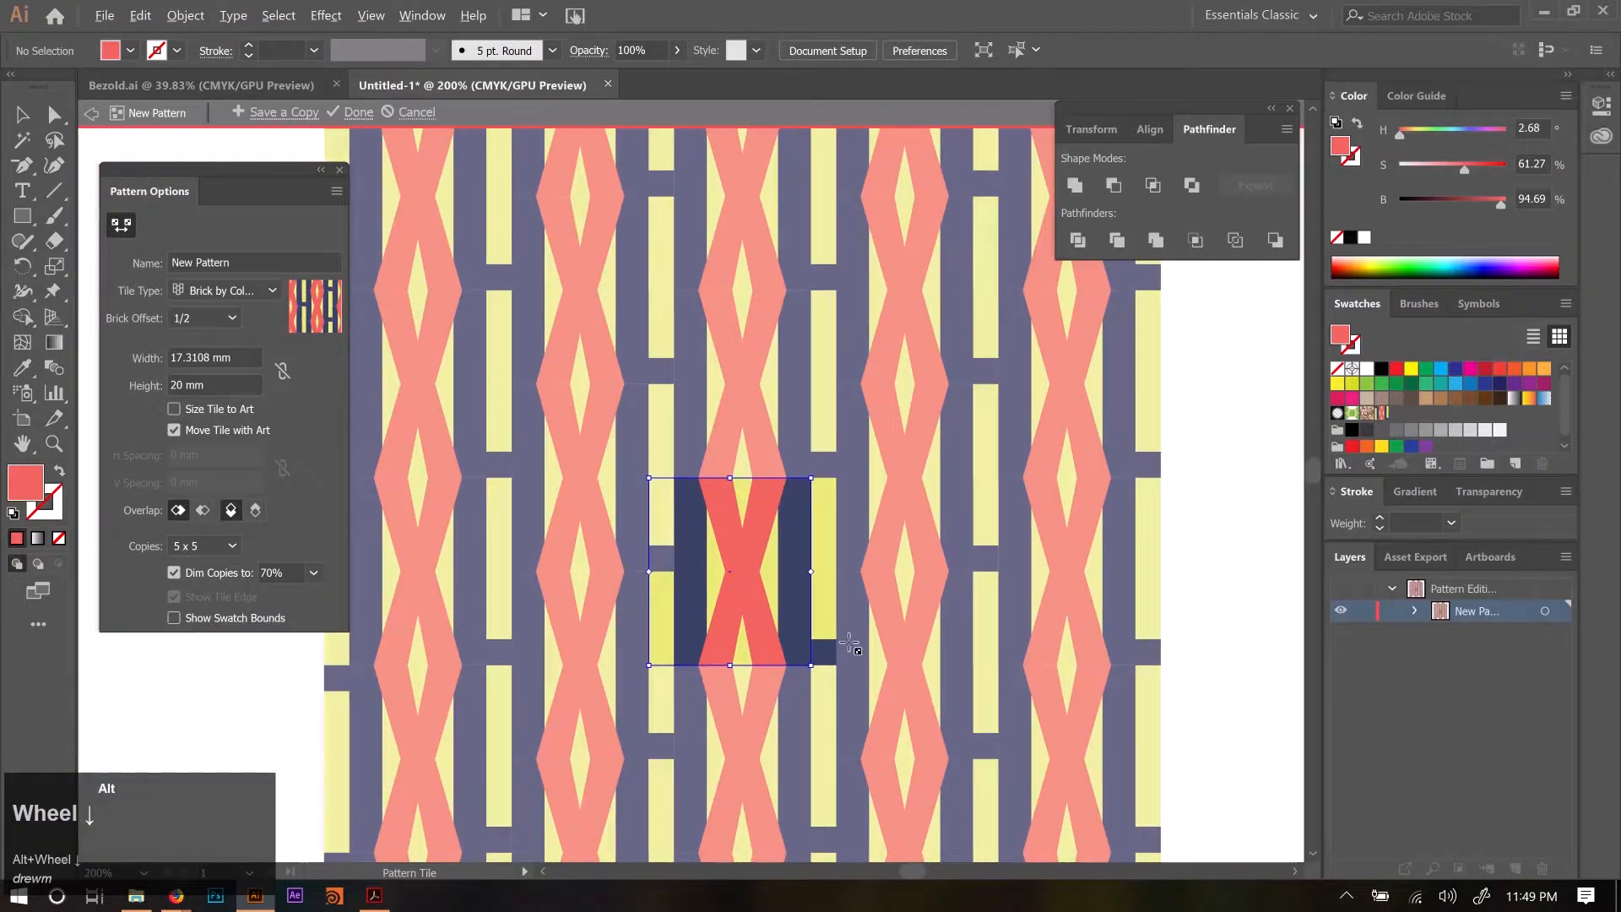
key(alt)
scroll(797, 667, down, 1)
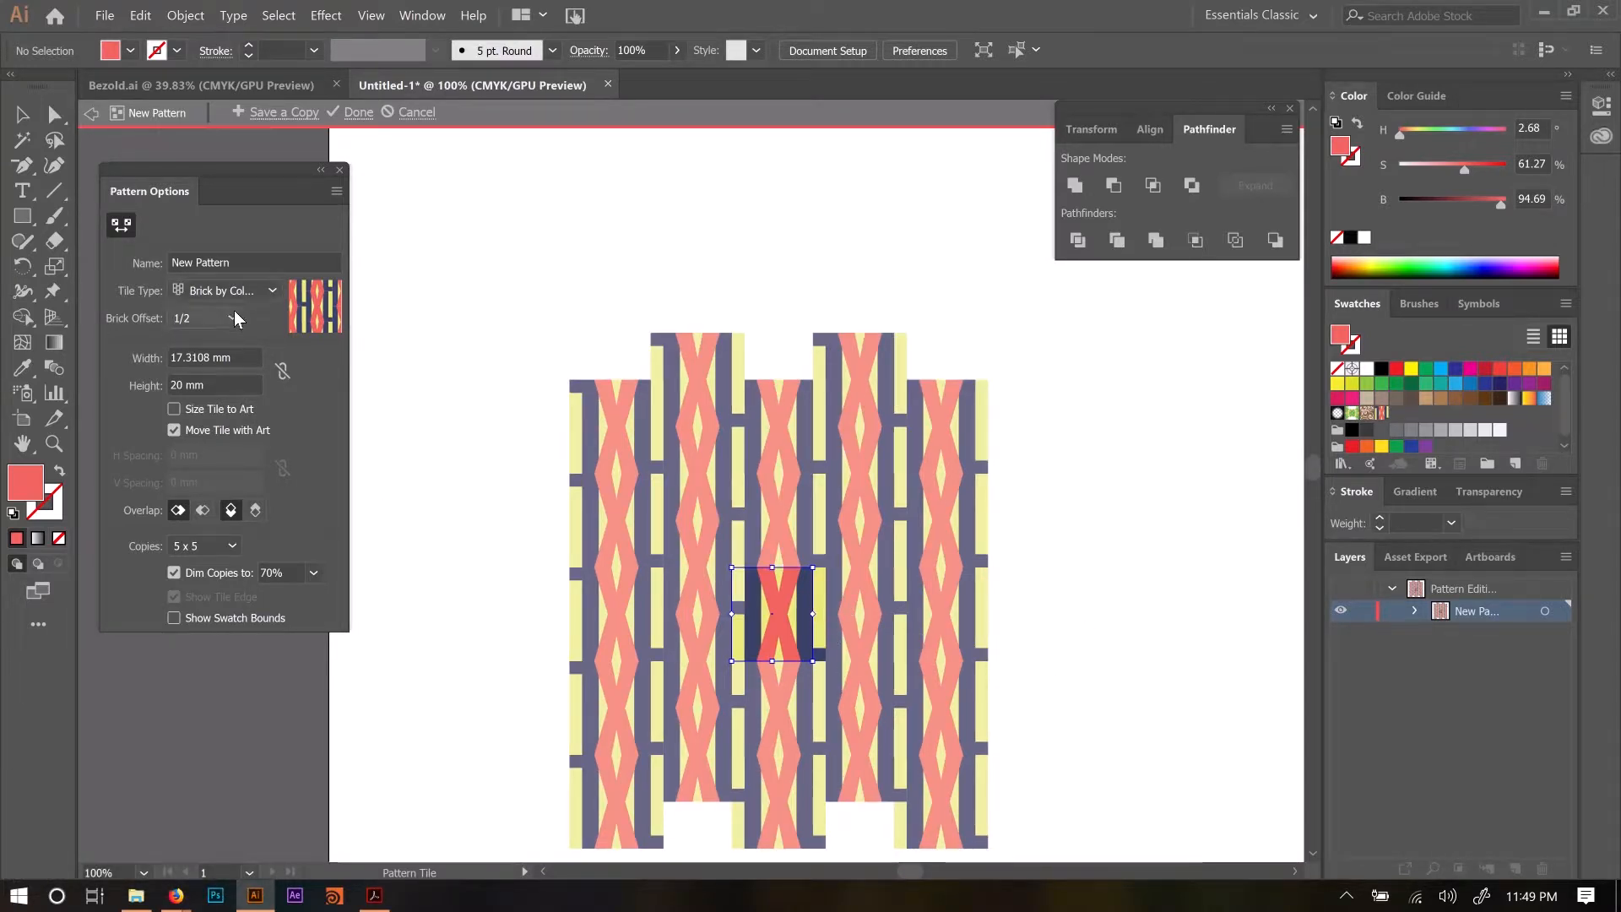
Try the Hex by Column, Hex by Row and Brick by Row tile types, and return the pattern to Brick by Column.
click(261, 291)
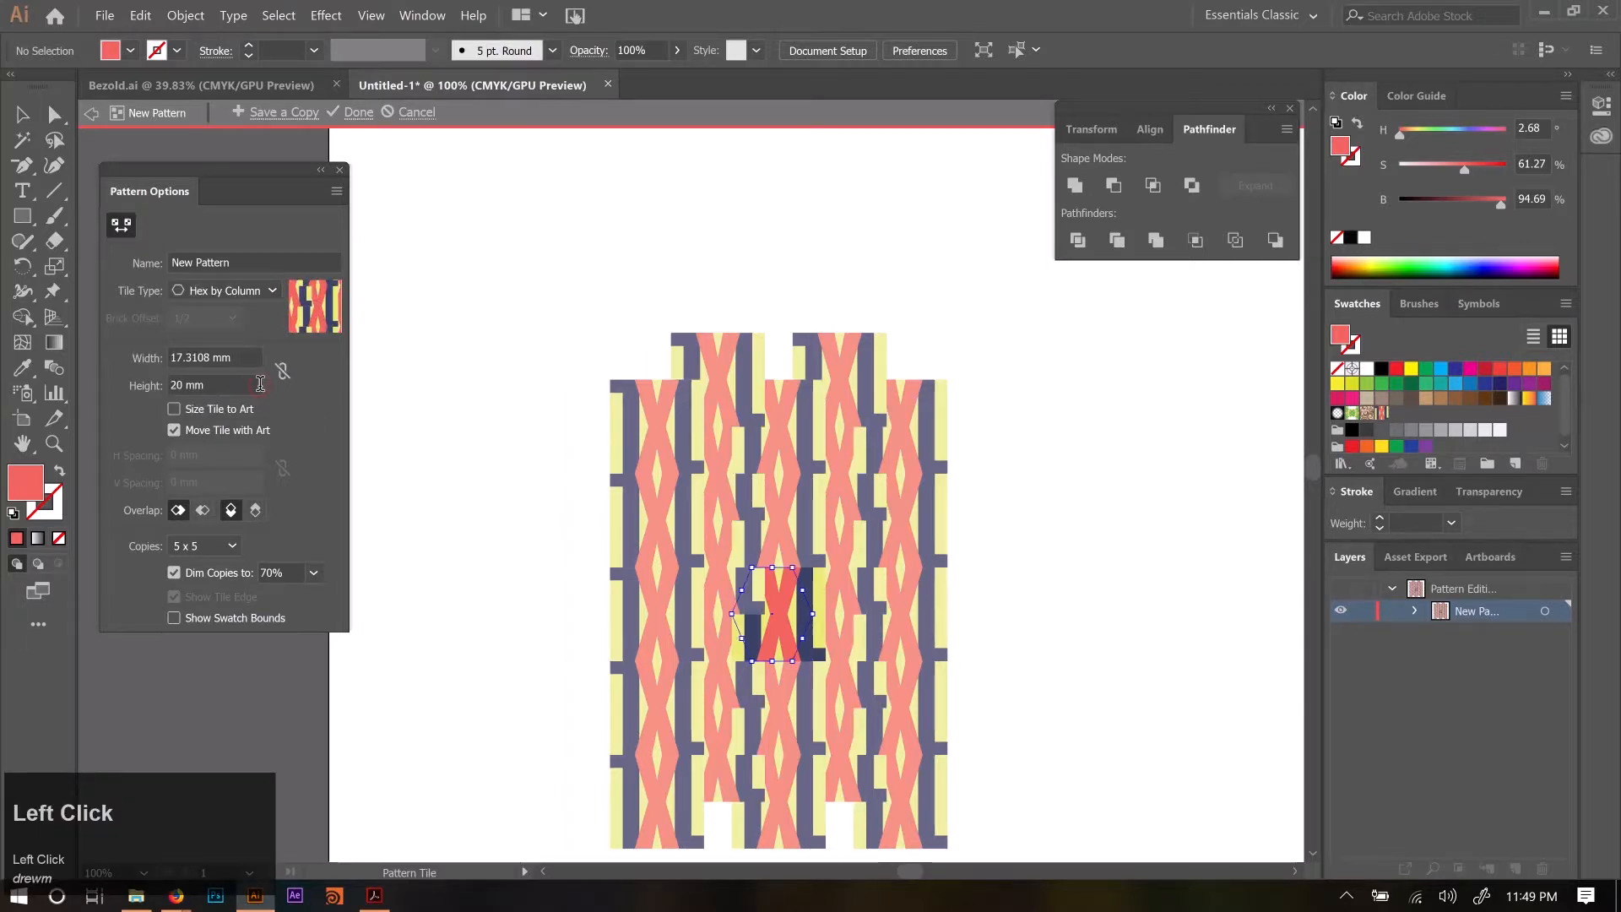
click(221, 290)
click(235, 403)
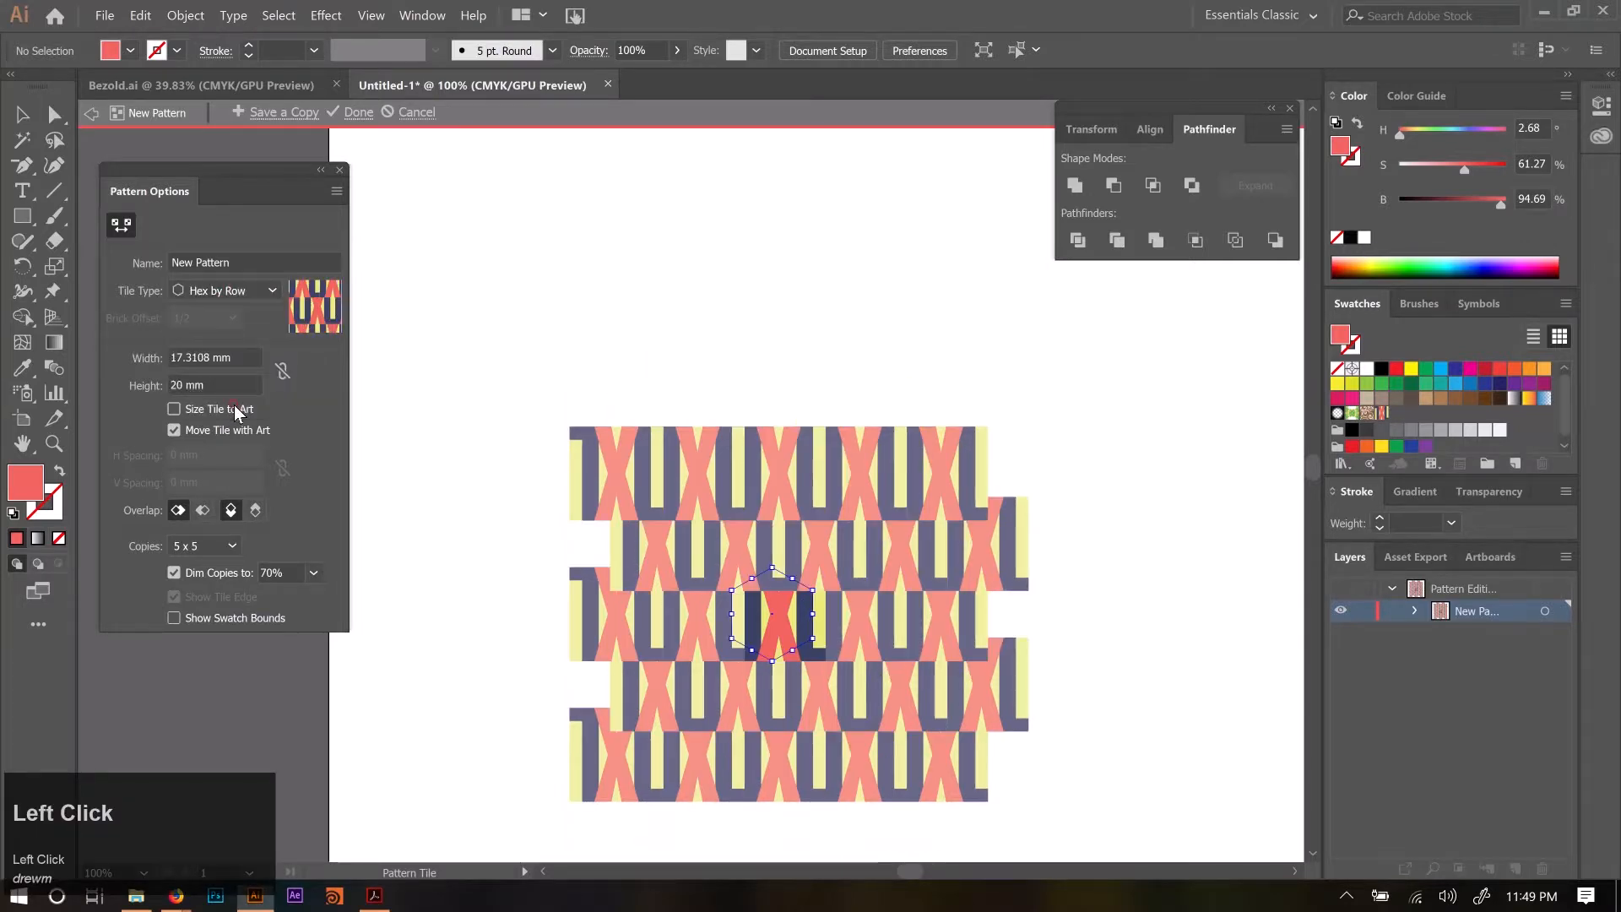
click(218, 292)
click(235, 338)
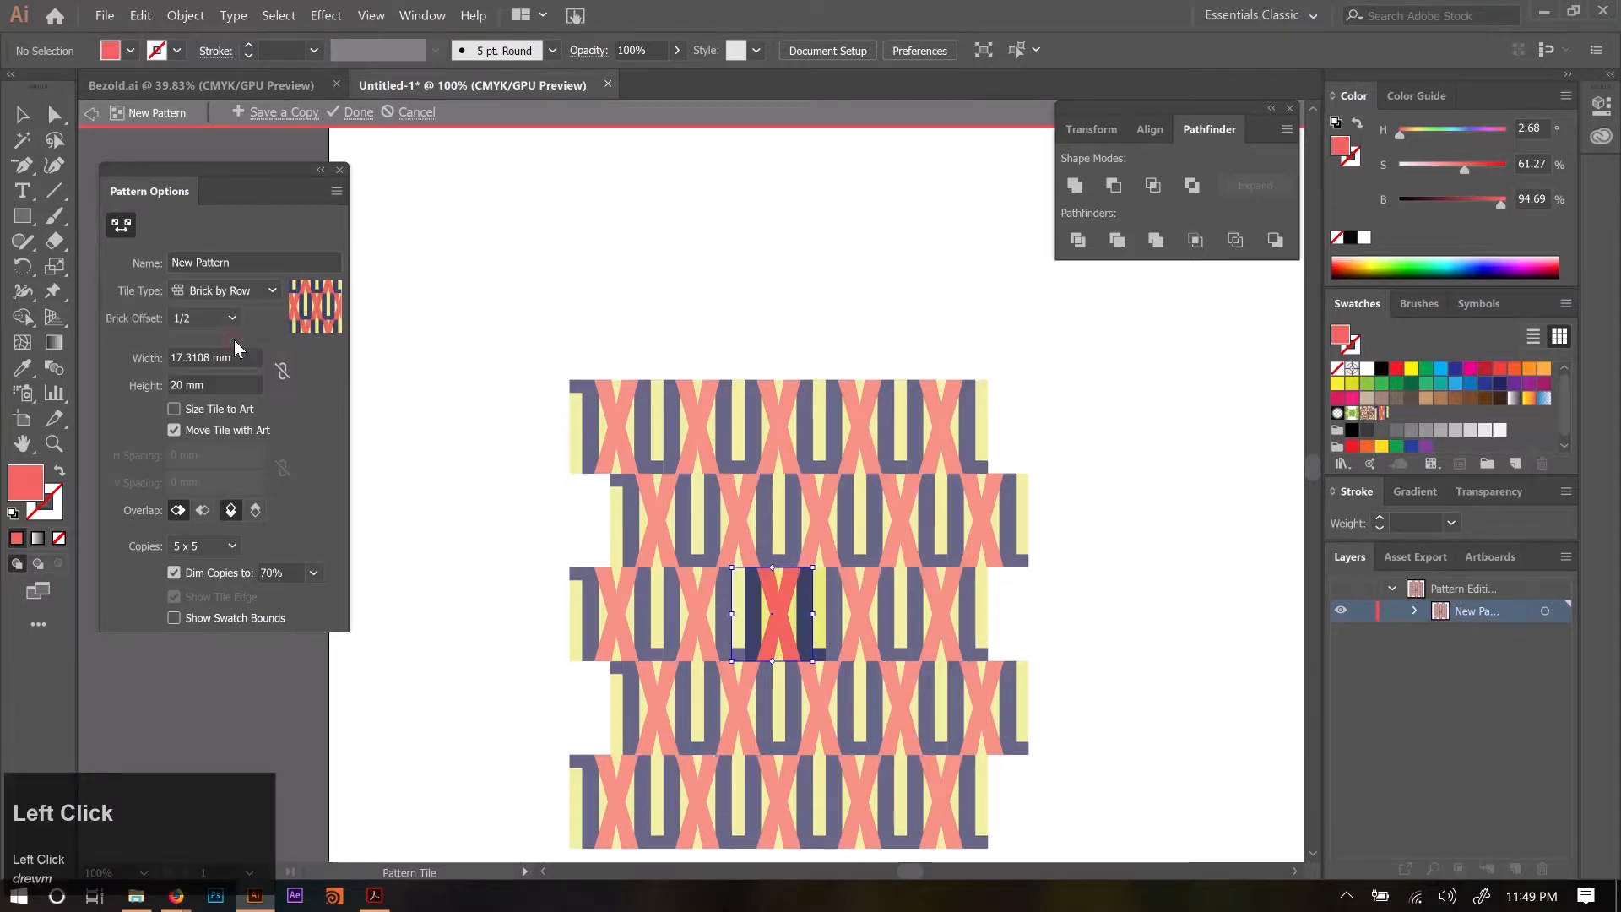
click(231, 290)
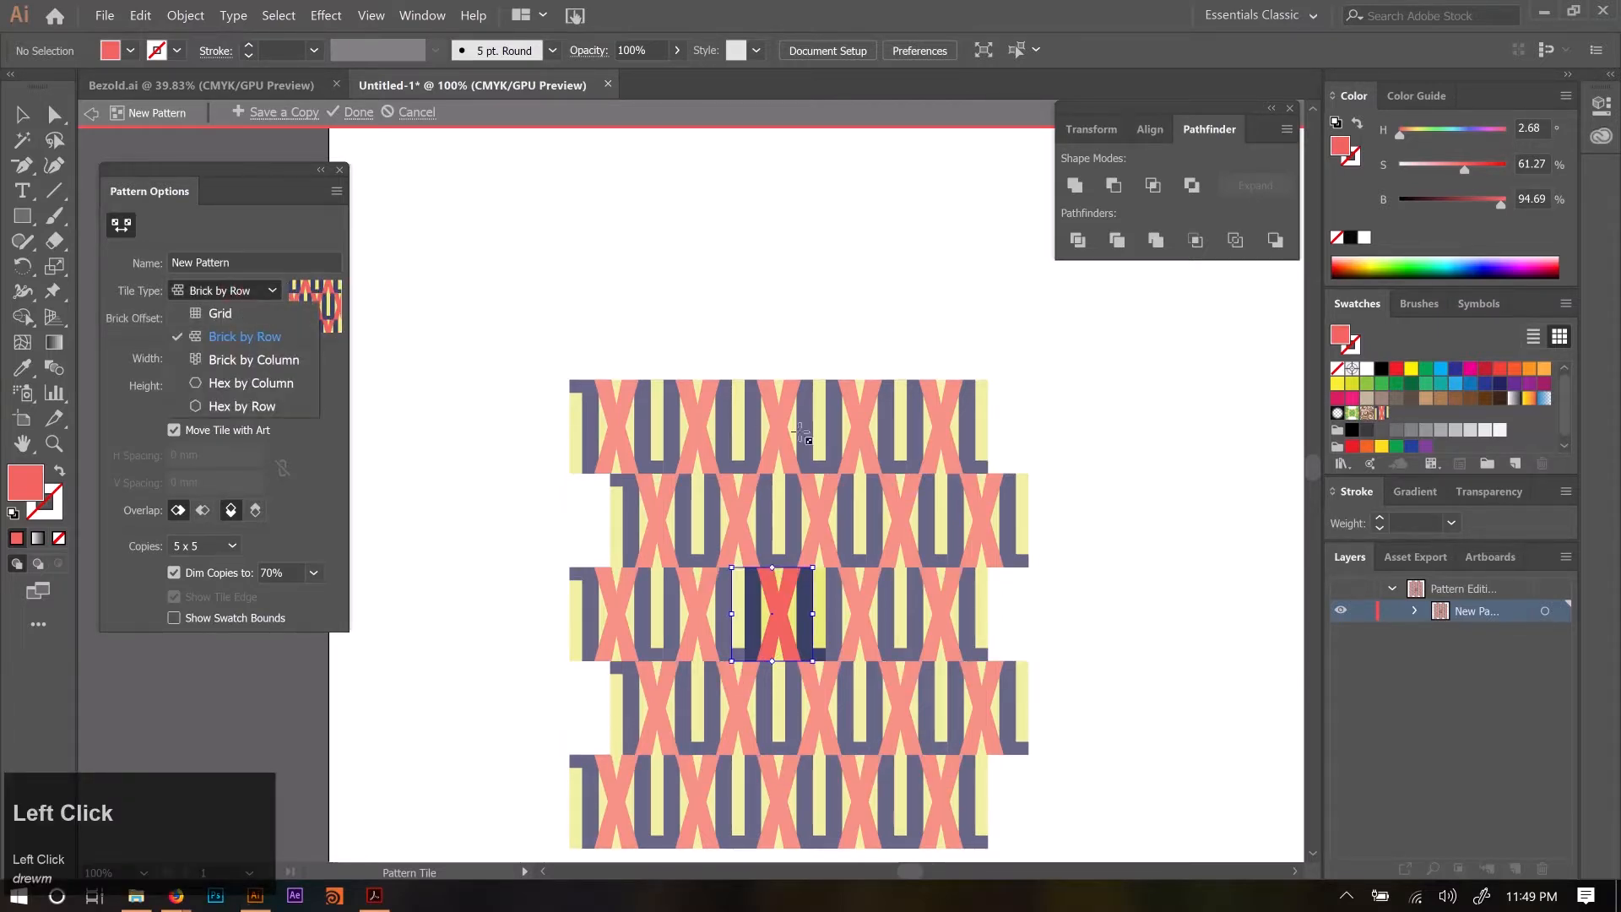
click(301, 359)
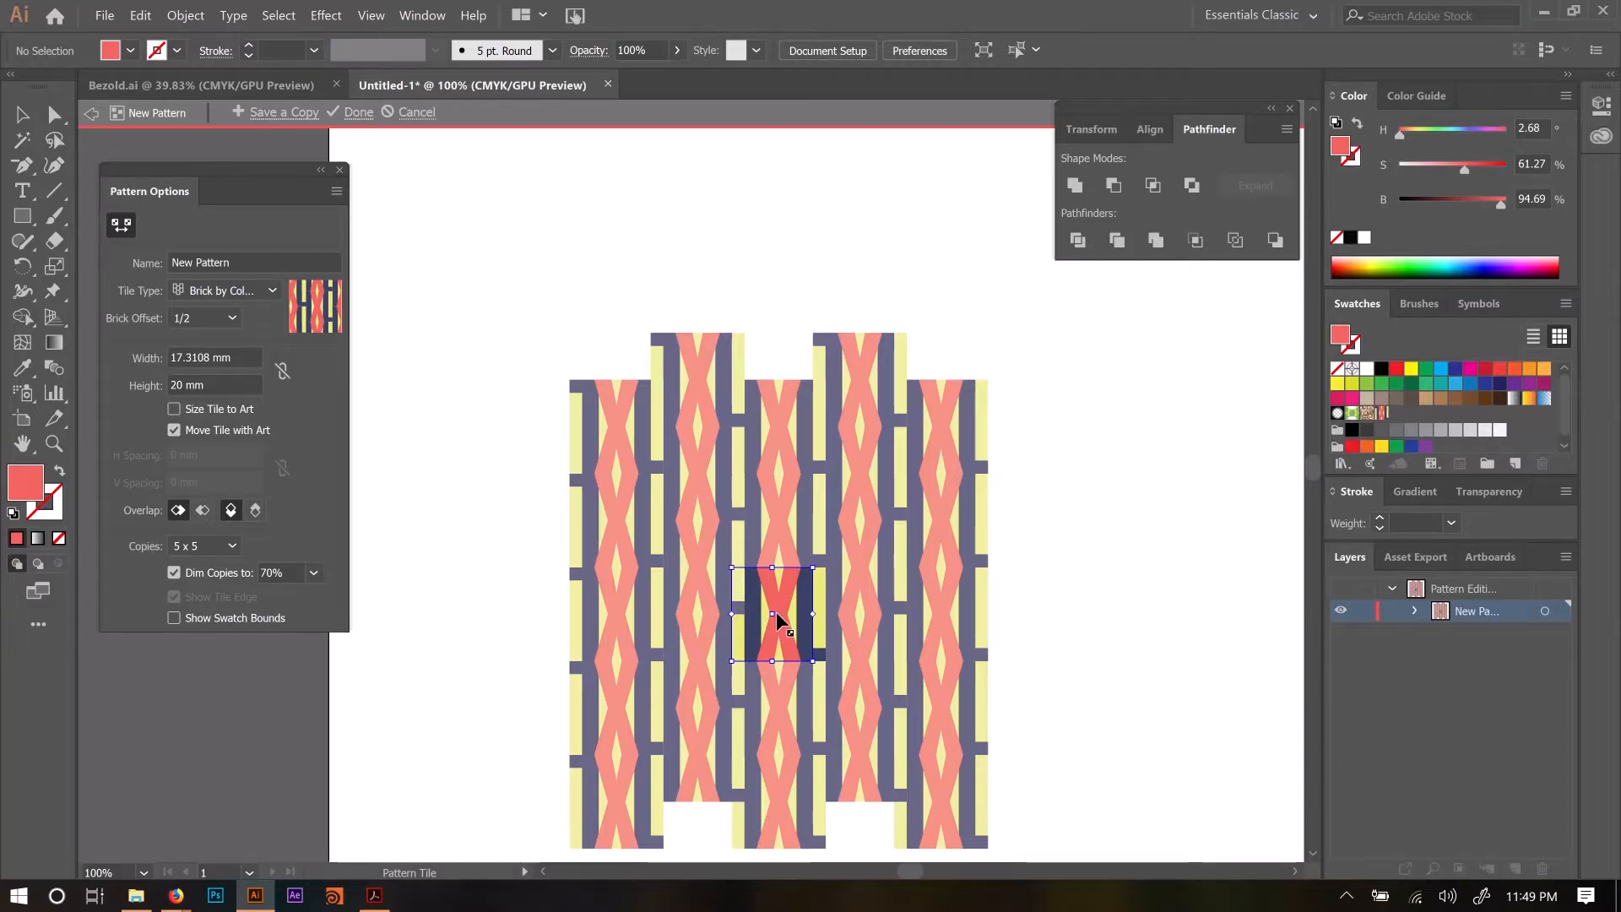
Try a stronger red fill swatch on the X shape in the pattern tile, and undo the recolouring.
click(22, 114)
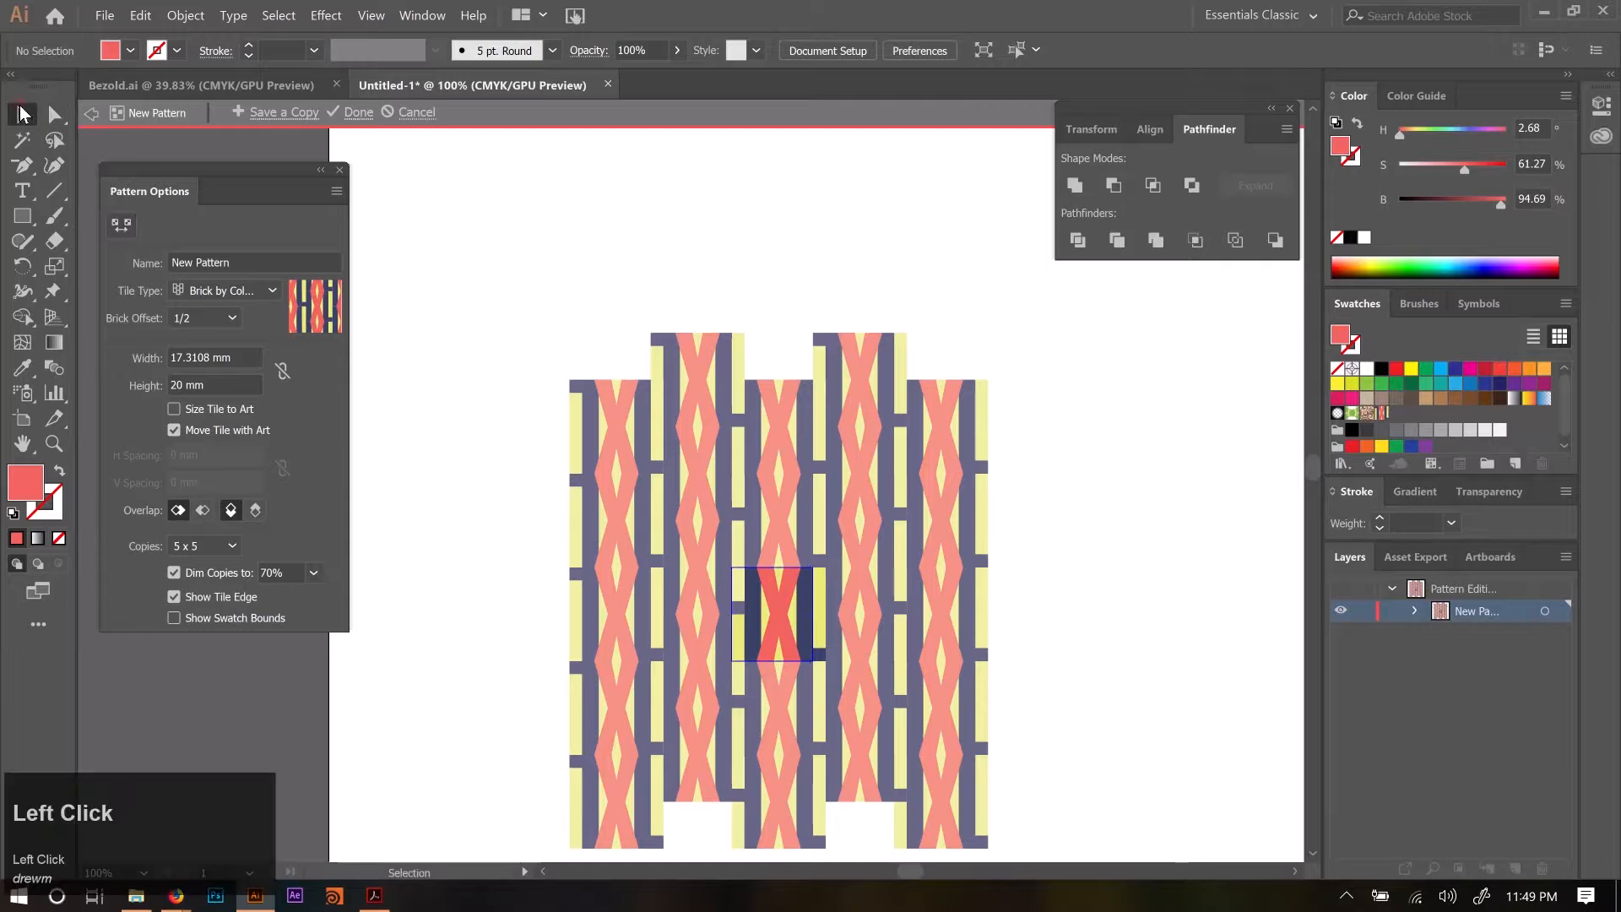
click(782, 619)
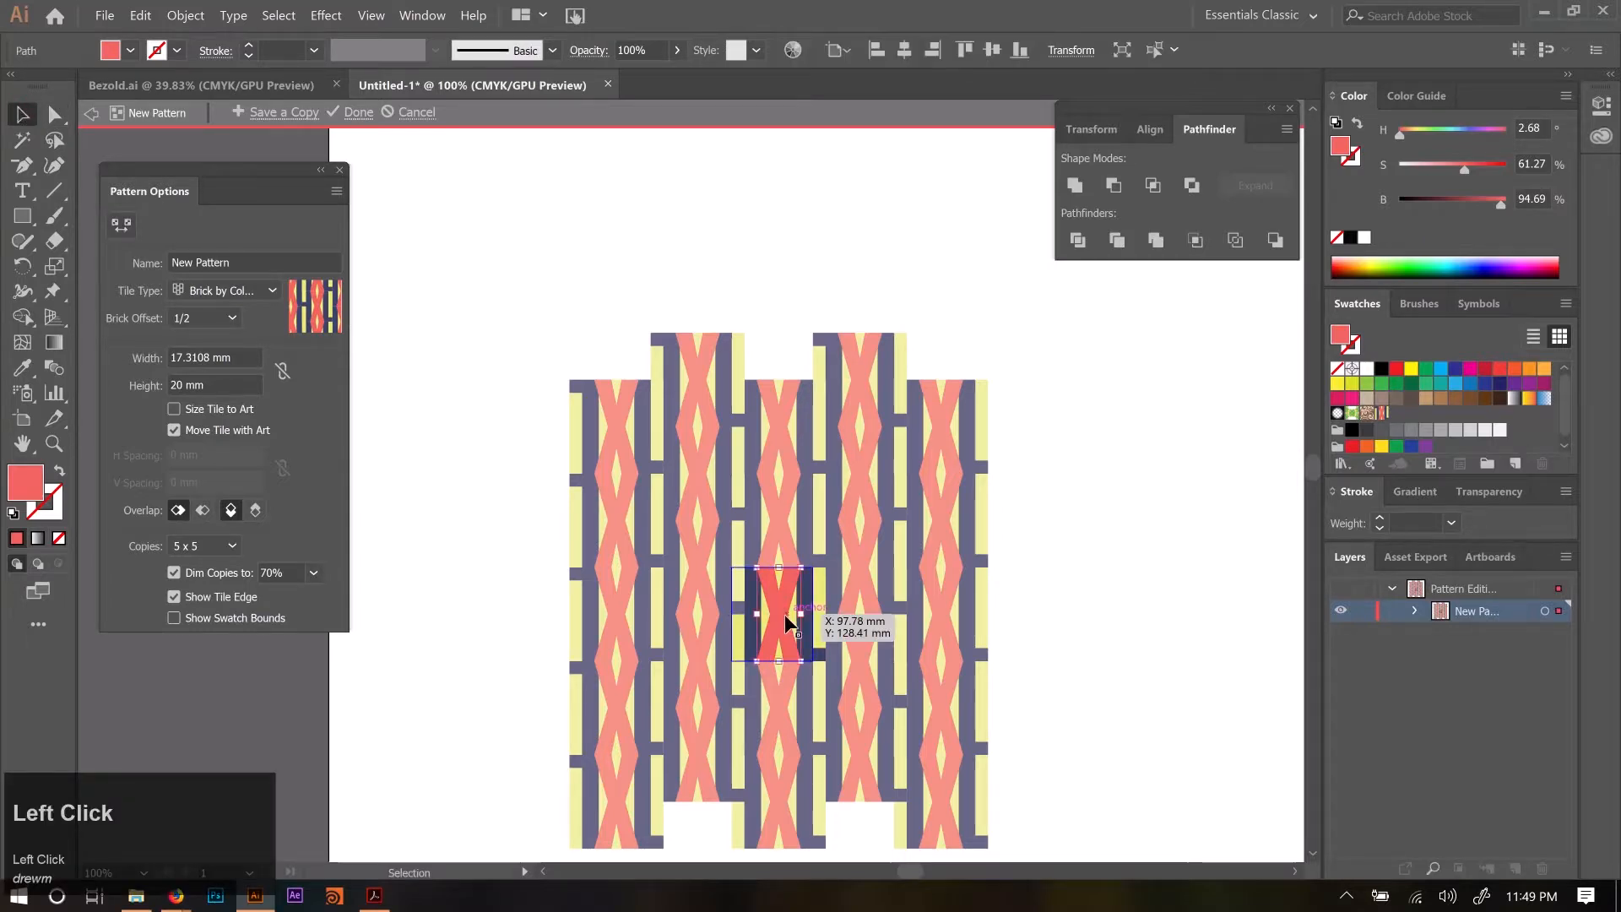
scroll(785, 625, up, 1)
scroll(784, 624, up, 1)
click(782, 633)
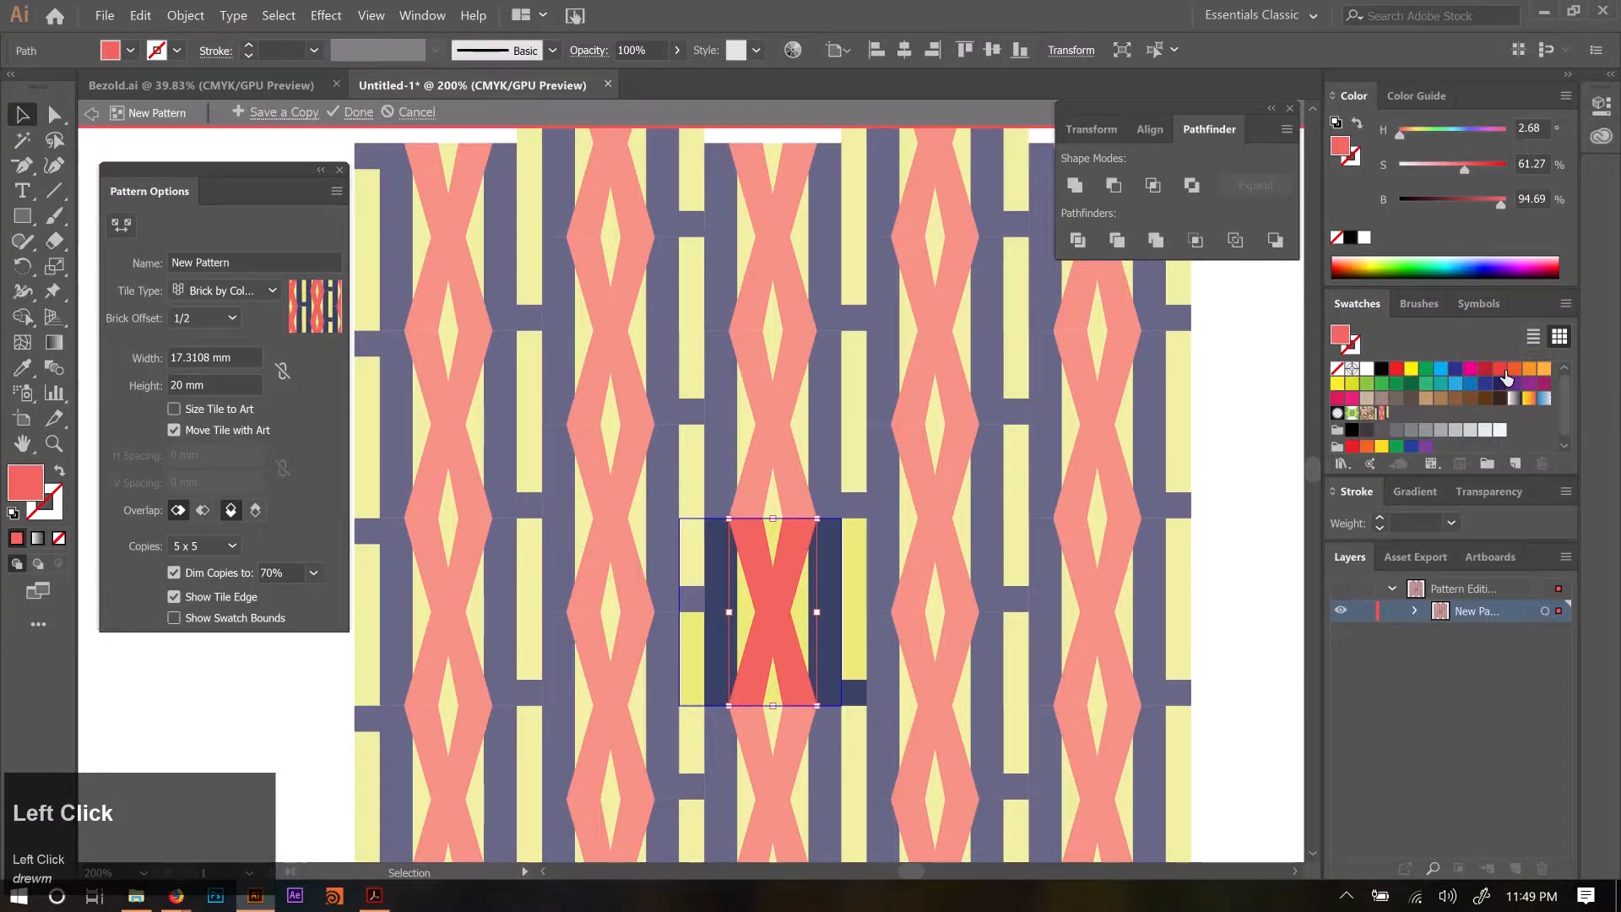
click(1502, 371)
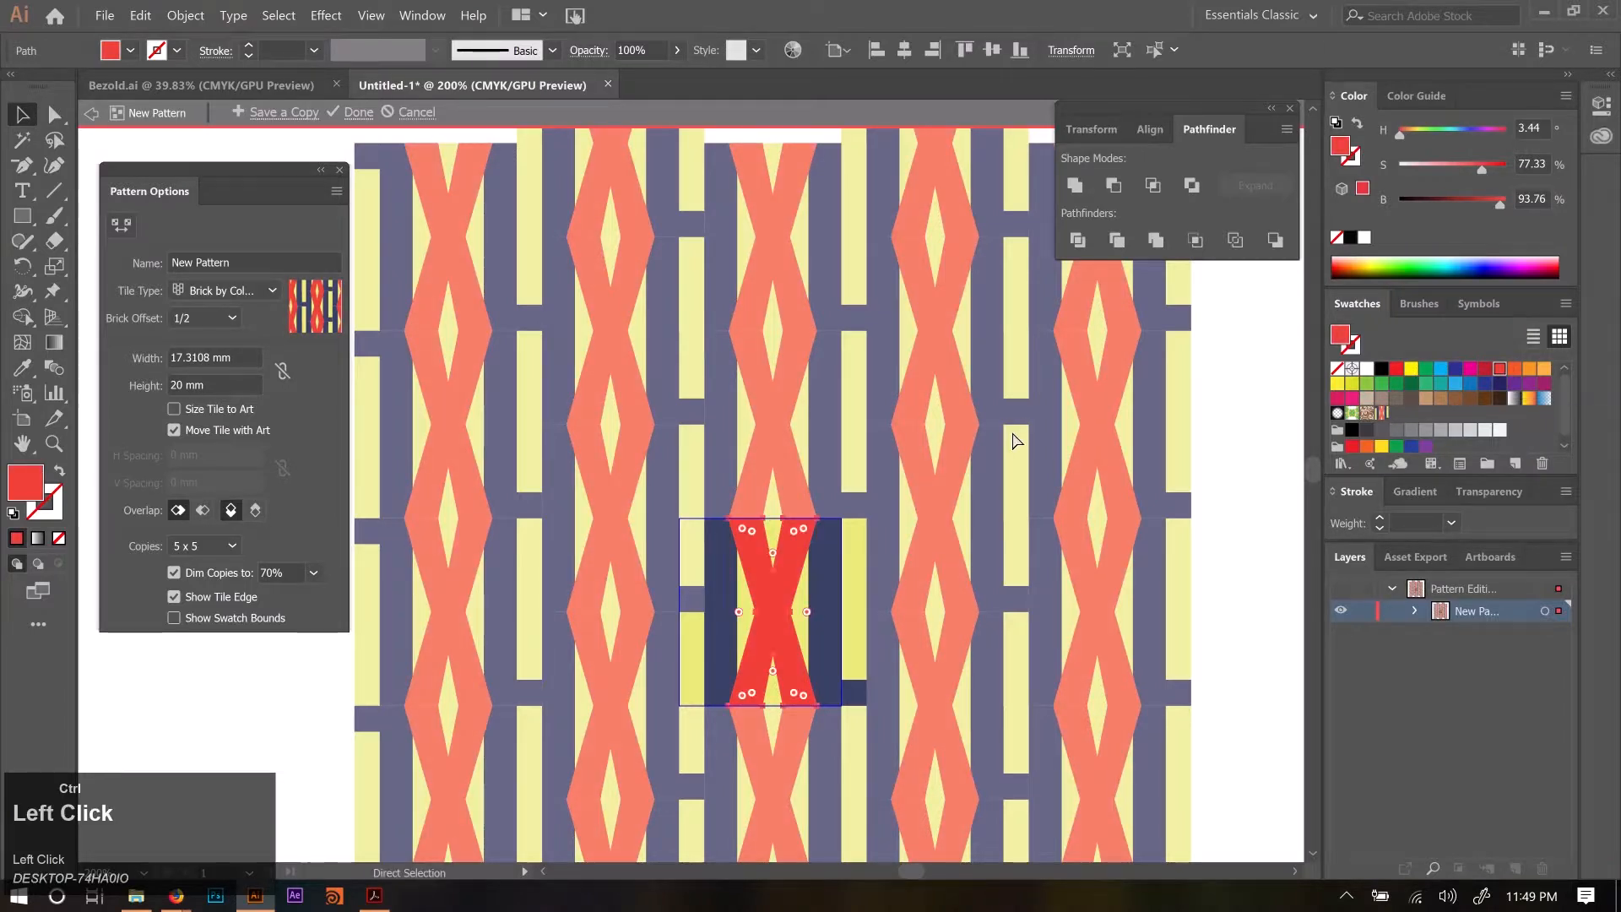
key(ctrl+z)
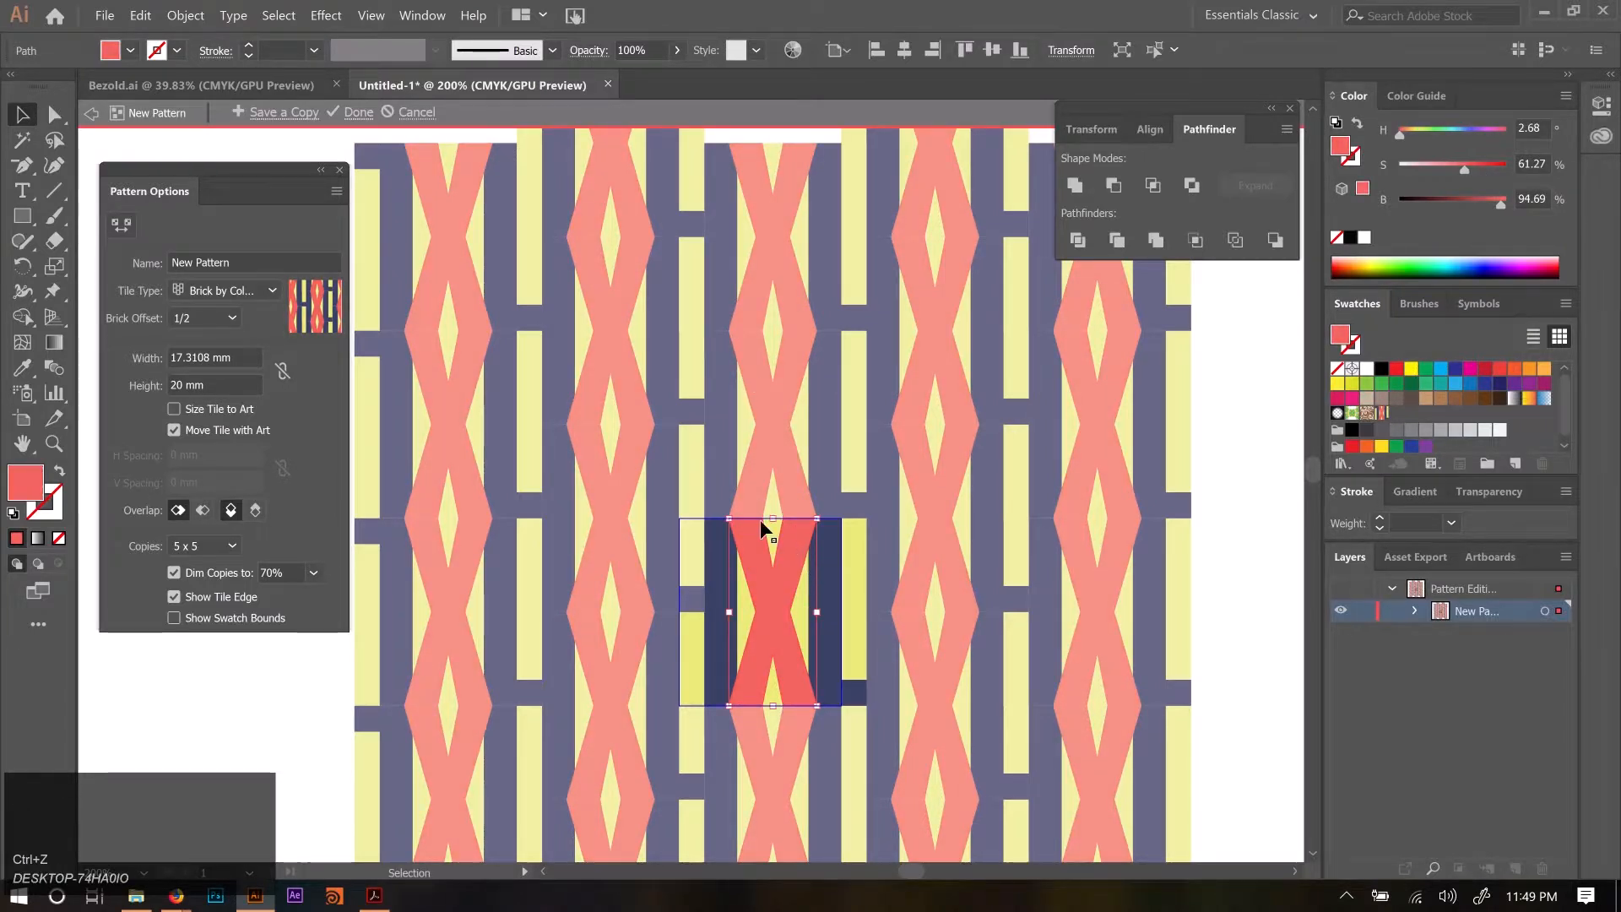
Activate the Pattern Tile tool and examine how the tile's edges meet the neighbouring copies.
scroll(777, 541, down, 1)
click(121, 225)
scroll(768, 447, up, 2)
alt+scroll(785, 549, up, 3)
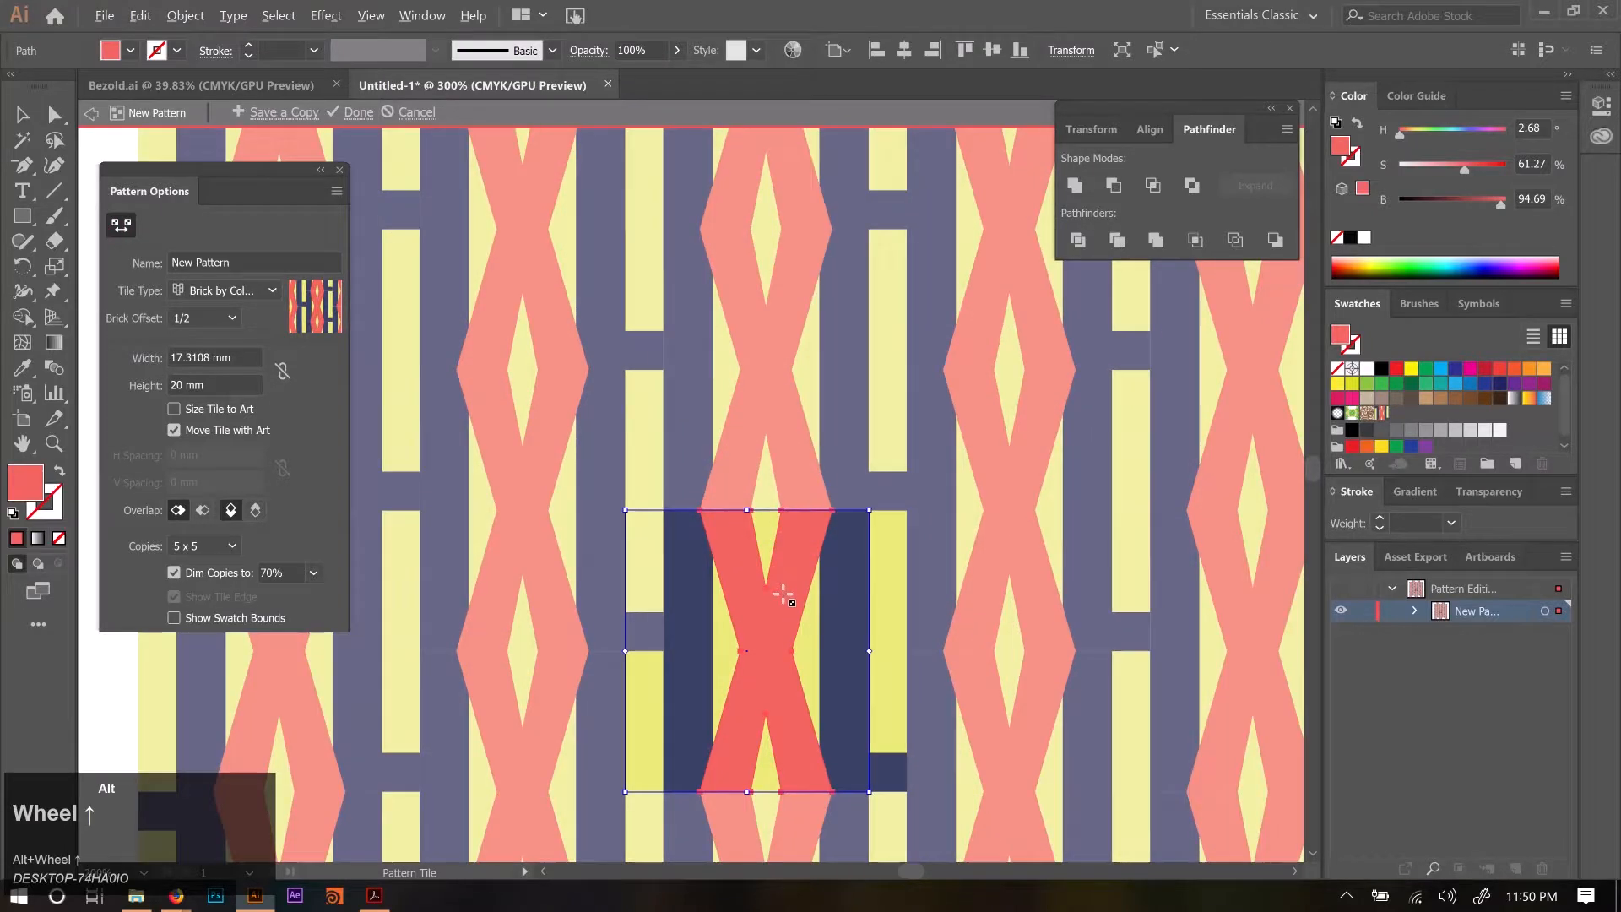
mouse_move(707, 422)
mouse_down()
mouse_move(710, 438)
mouse_move(706, 421)
mouse_up()
alt+scroll(802, 529, down, 2)
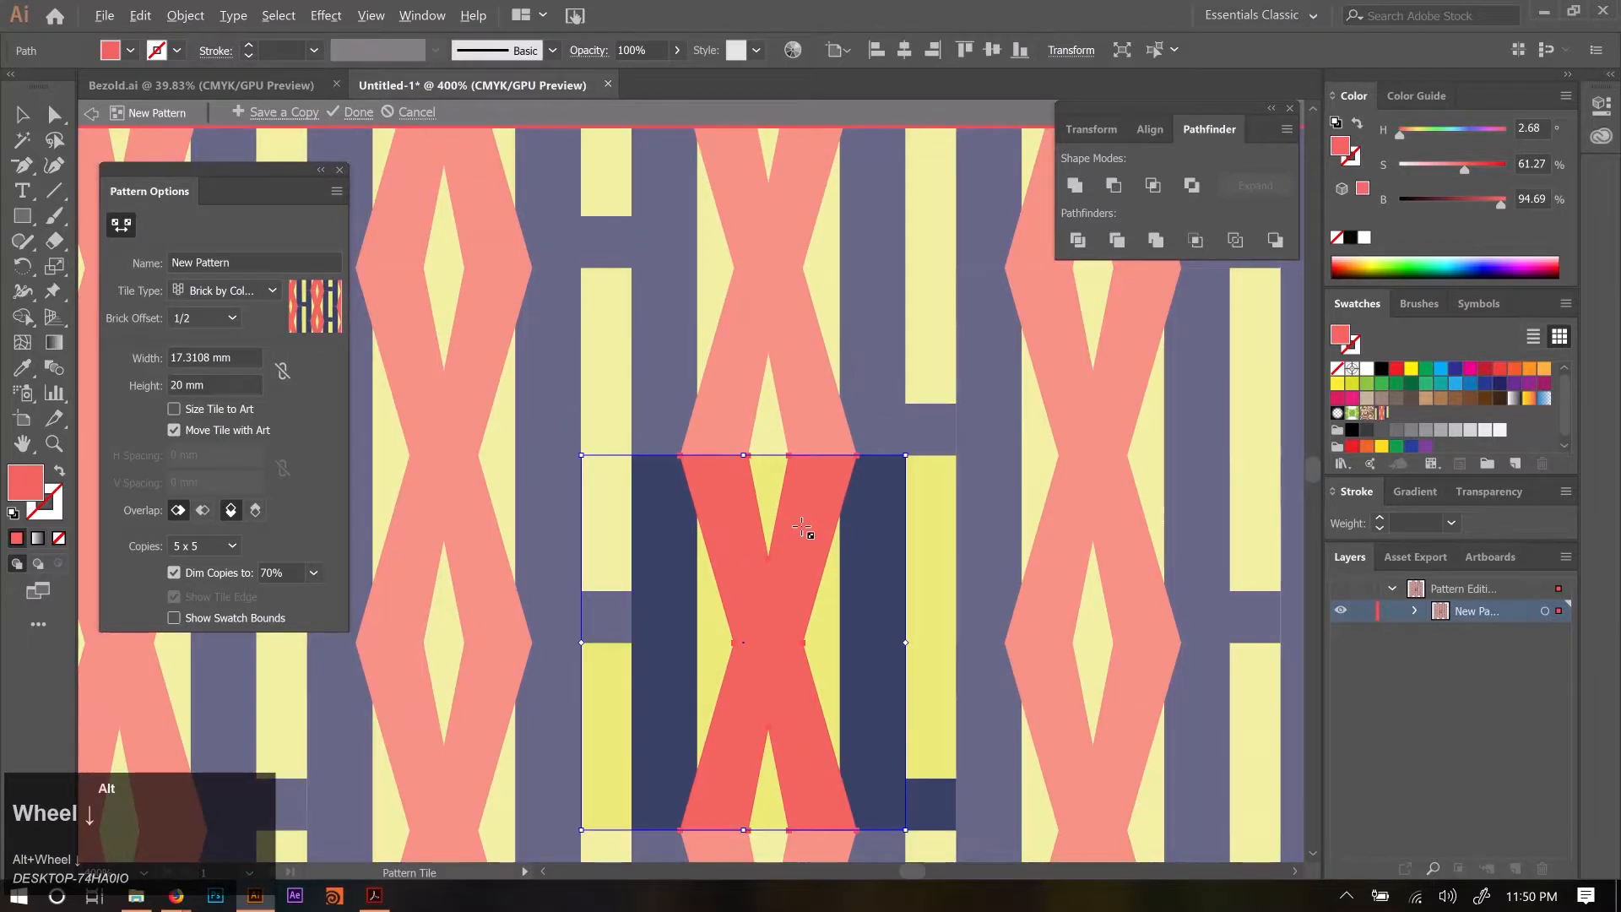
alt+scroll(771, 644, down, 1)
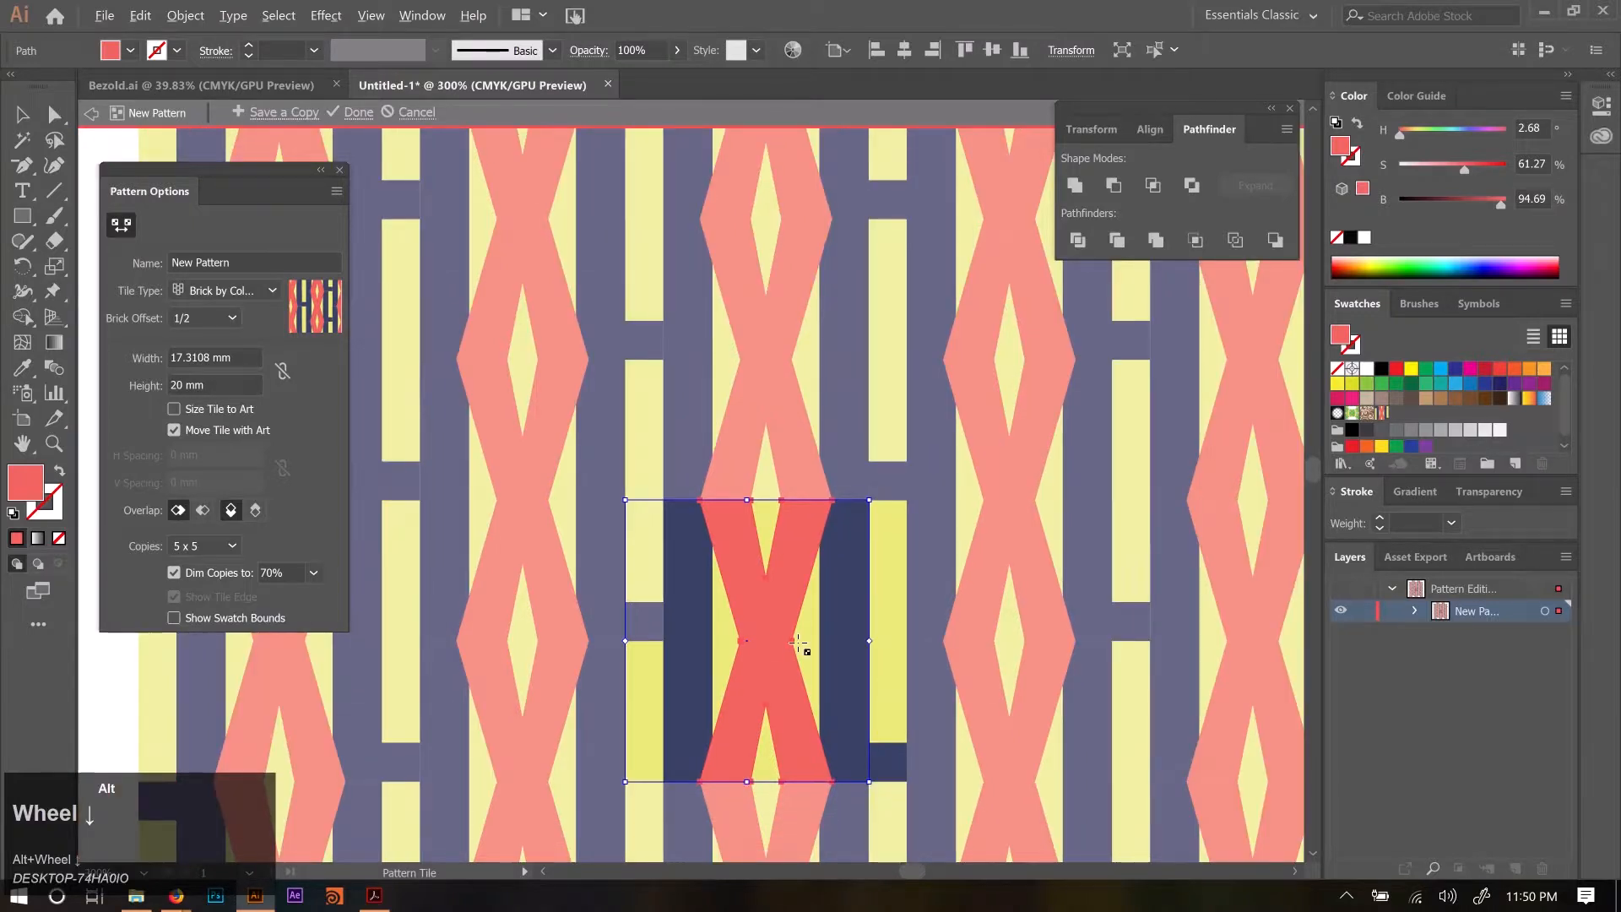
alt+scroll(743, 807, up, 4)
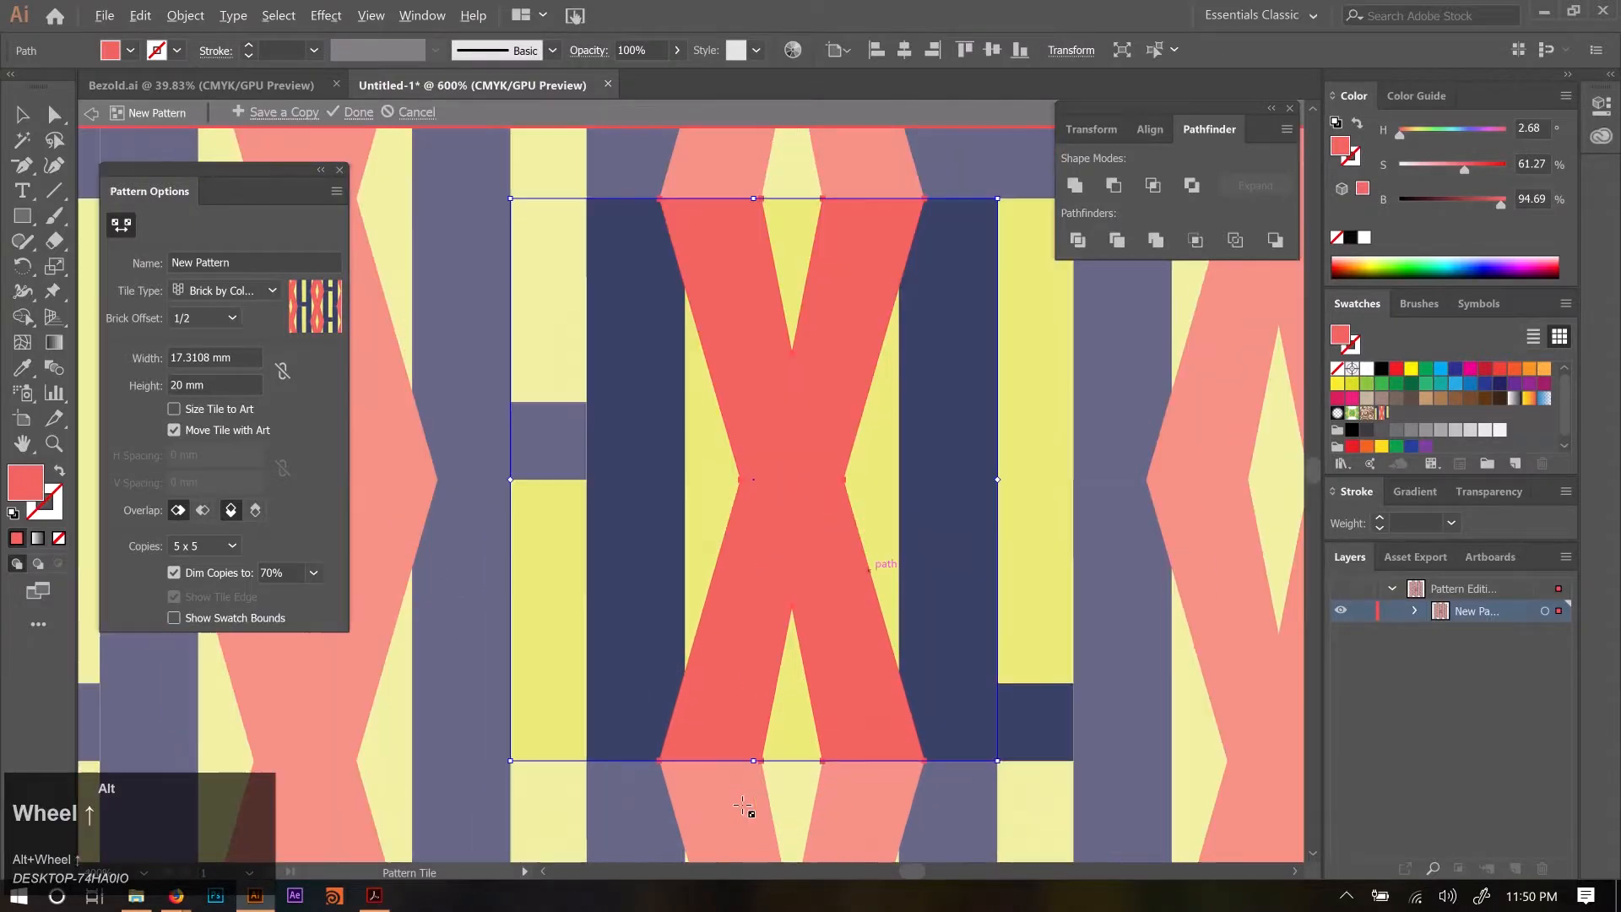
click(778, 721)
drag(779, 720, 781, 721)
alt+scroll(785, 740, down, 4)
alt+scroll(785, 740, down, 1)
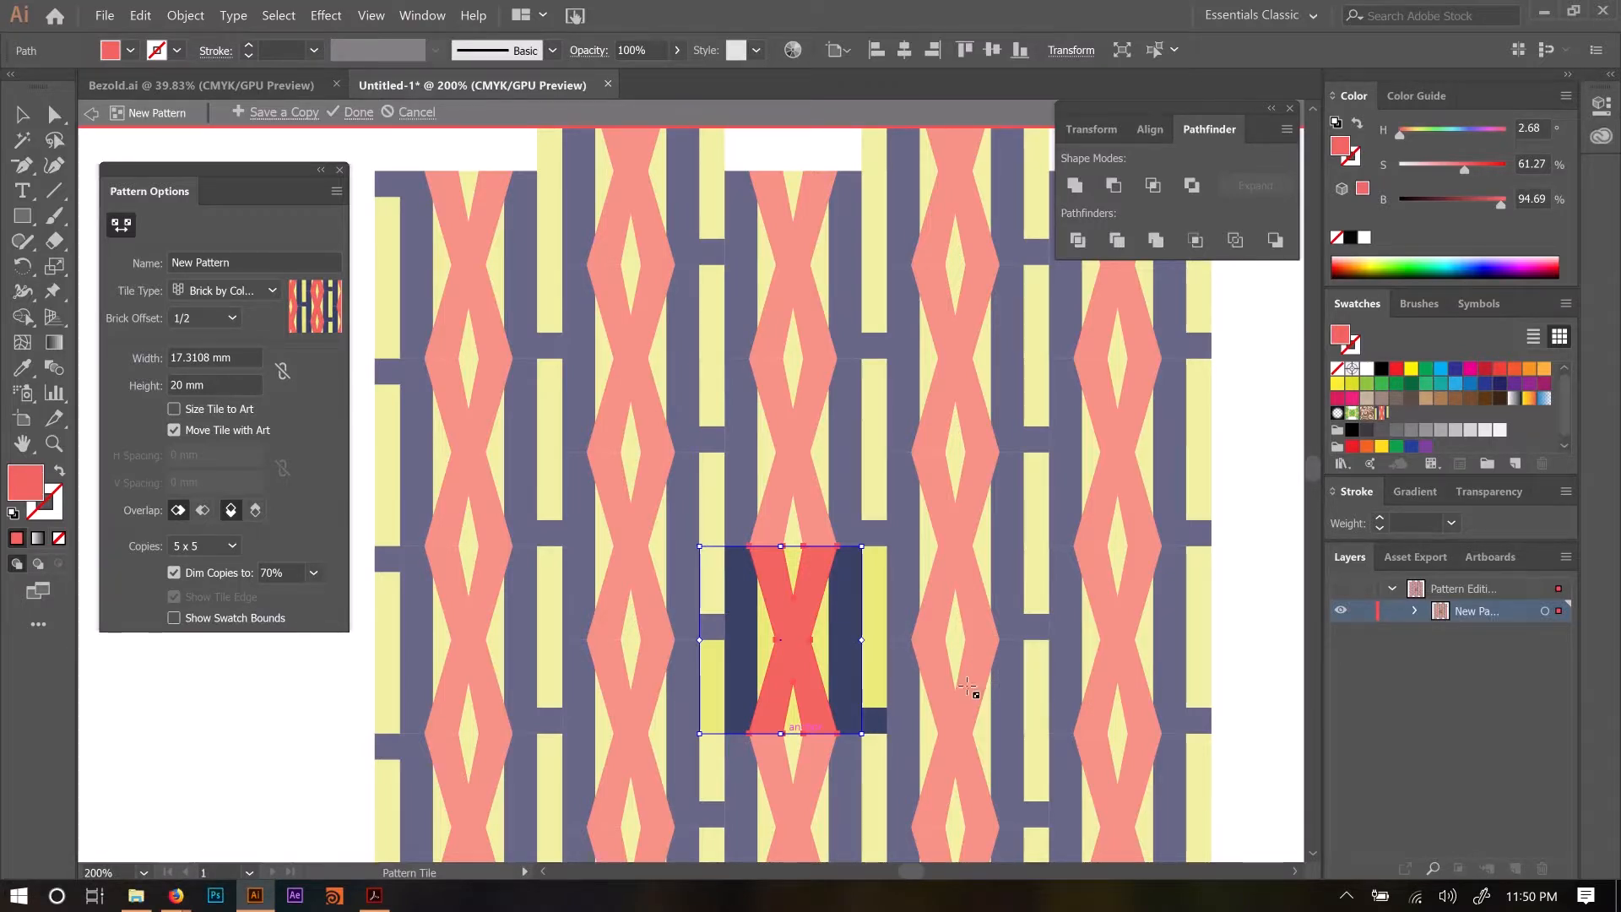
alt+scroll(894, 617, up, 2)
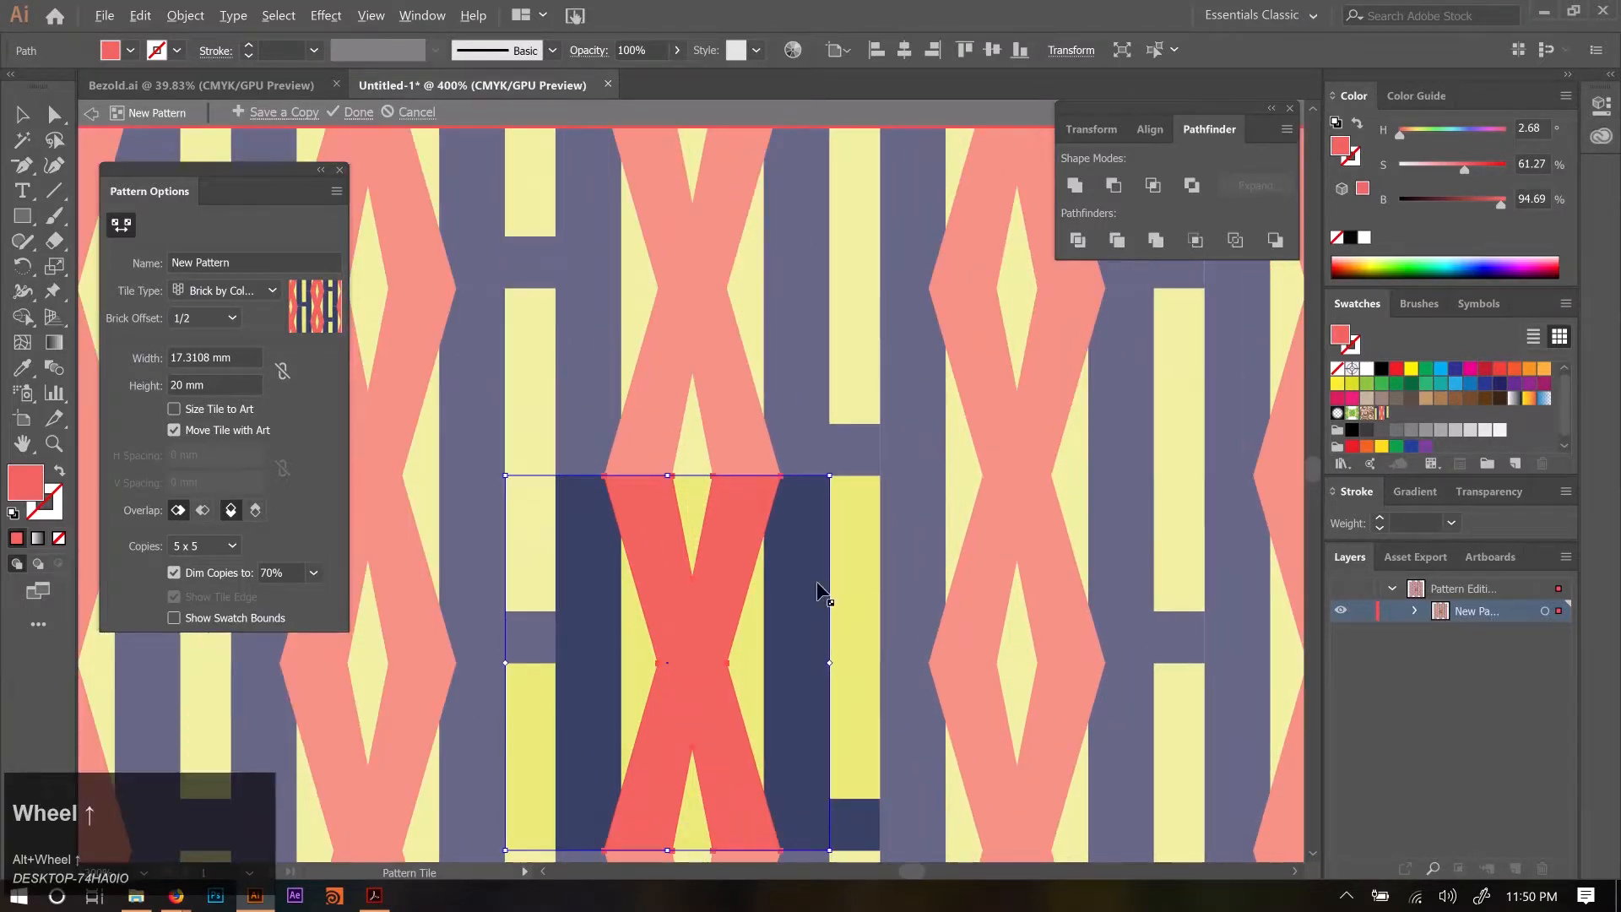
alt+scroll(1191, 655, up, 3)
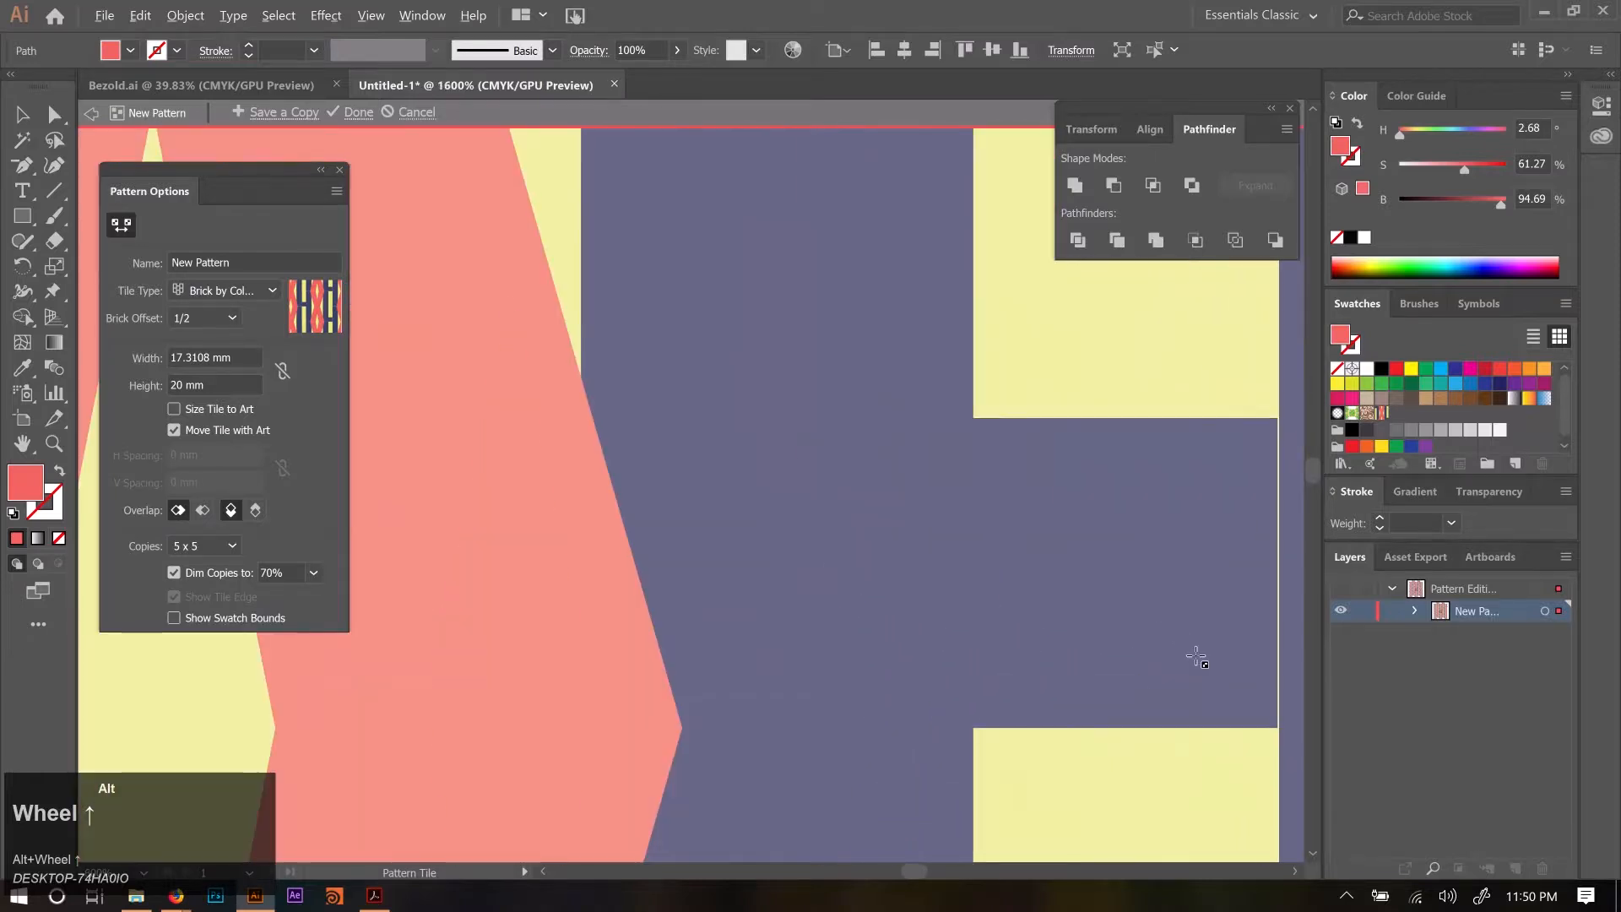
alt+scroll(1194, 655, down, 1)
alt+scroll(891, 626, down, 2)
Try shrinking the pattern tile to about 14.62 × 19.82 mm so its edge cuts further into the artwork.
drag(600, 605, 1068, 475)
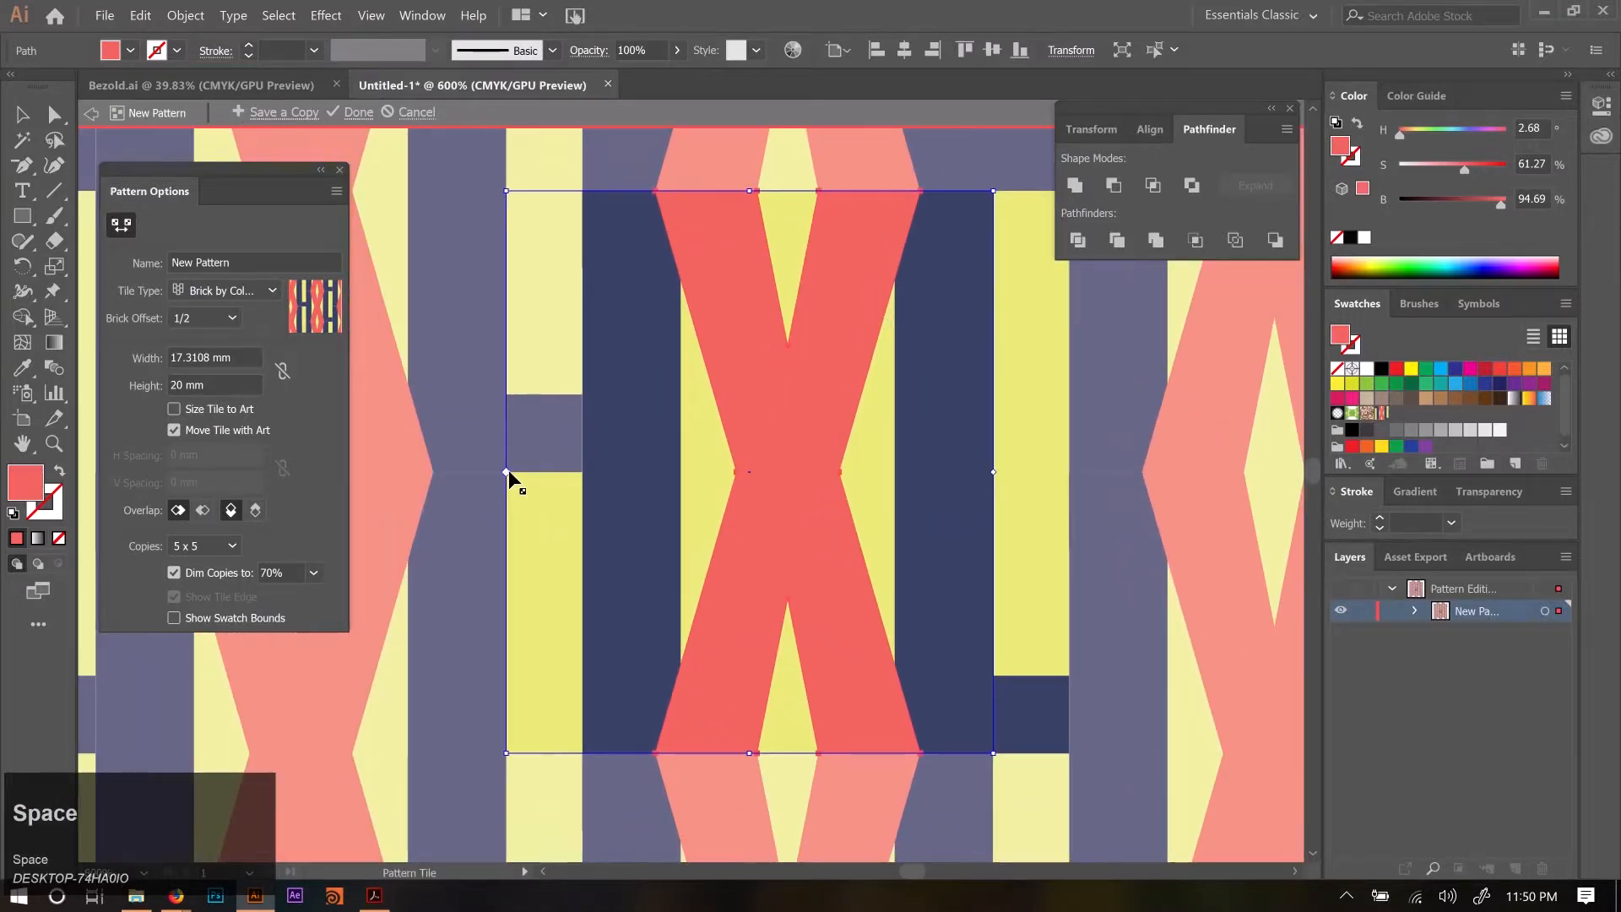
mouse_move(748, 751)
mouse_down()
mouse_move(749, 738)
mouse_move(753, 751)
mouse_up()
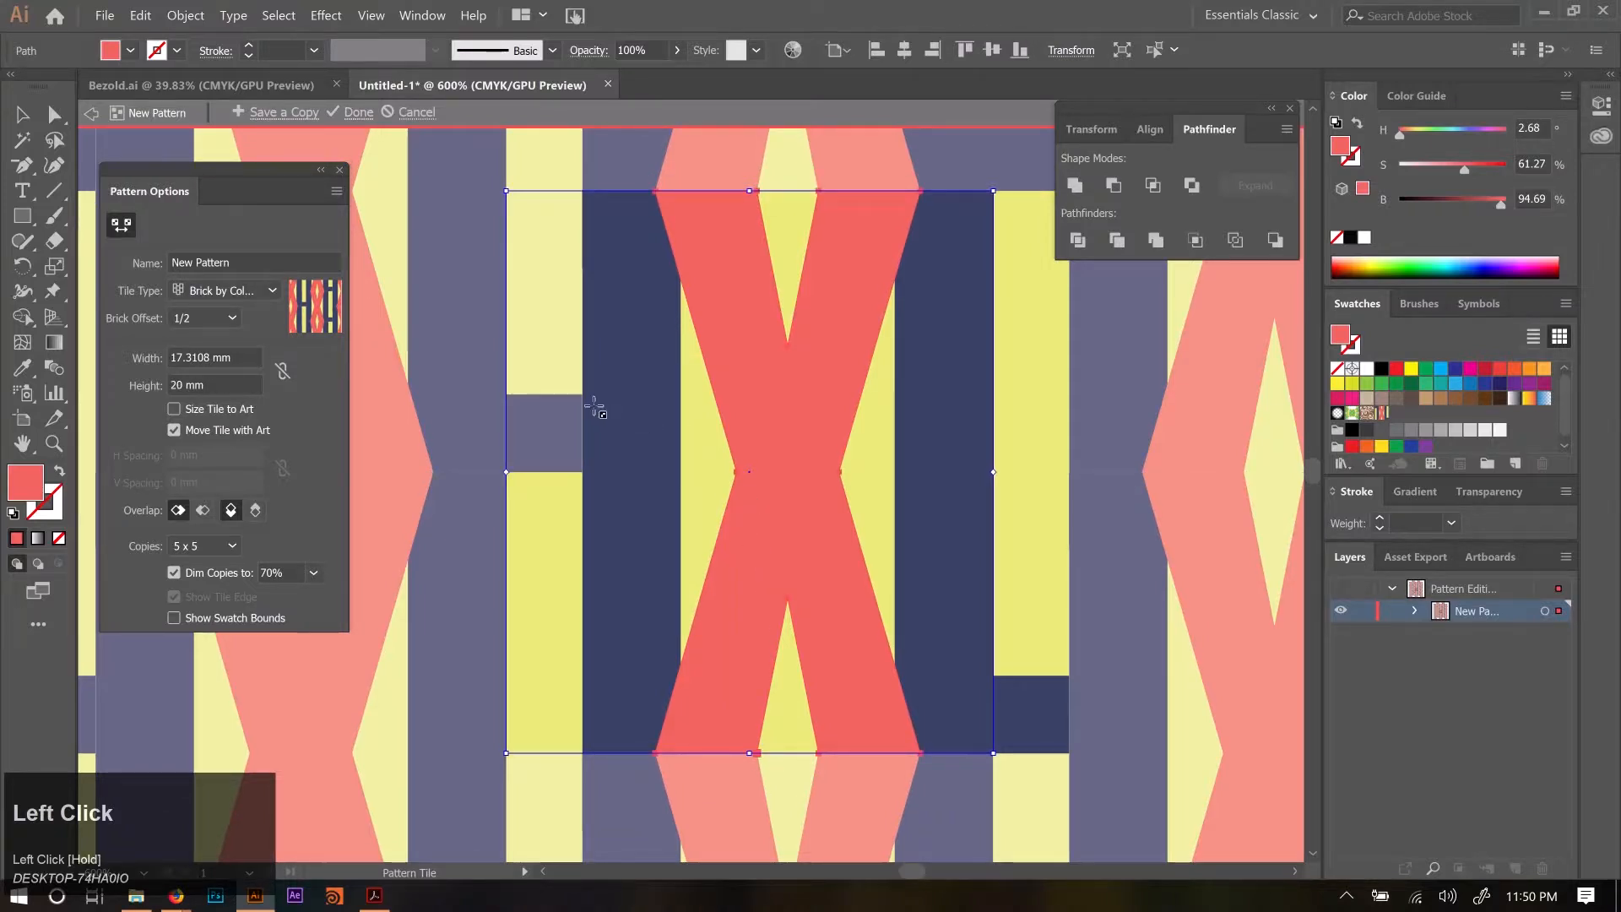
drag(757, 388, 819, 520)
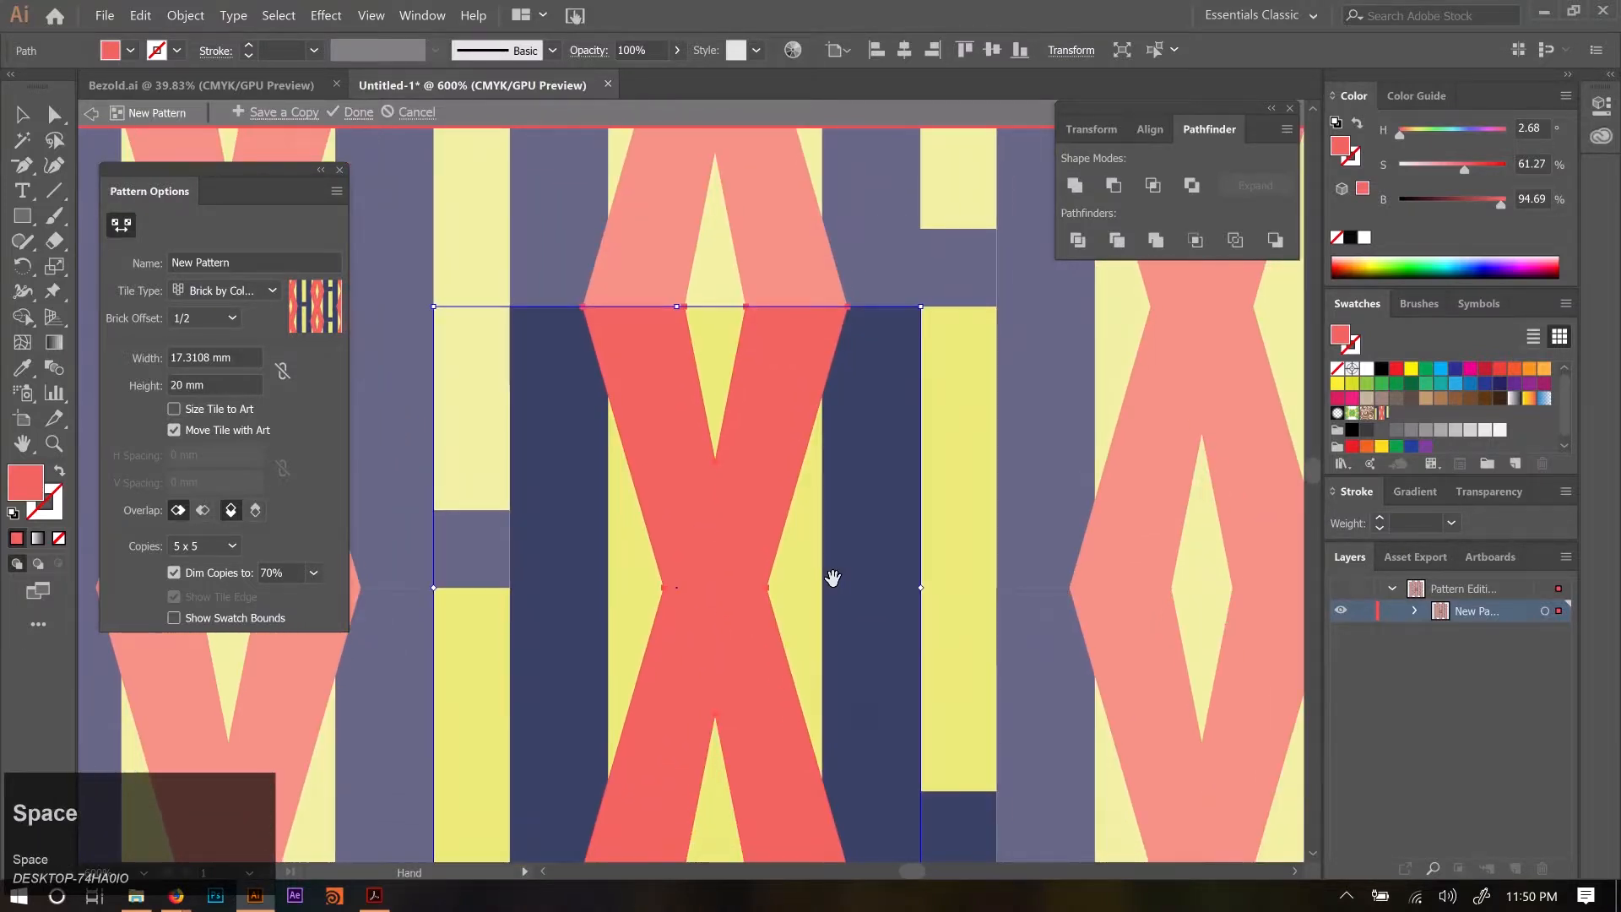
click(434, 591)
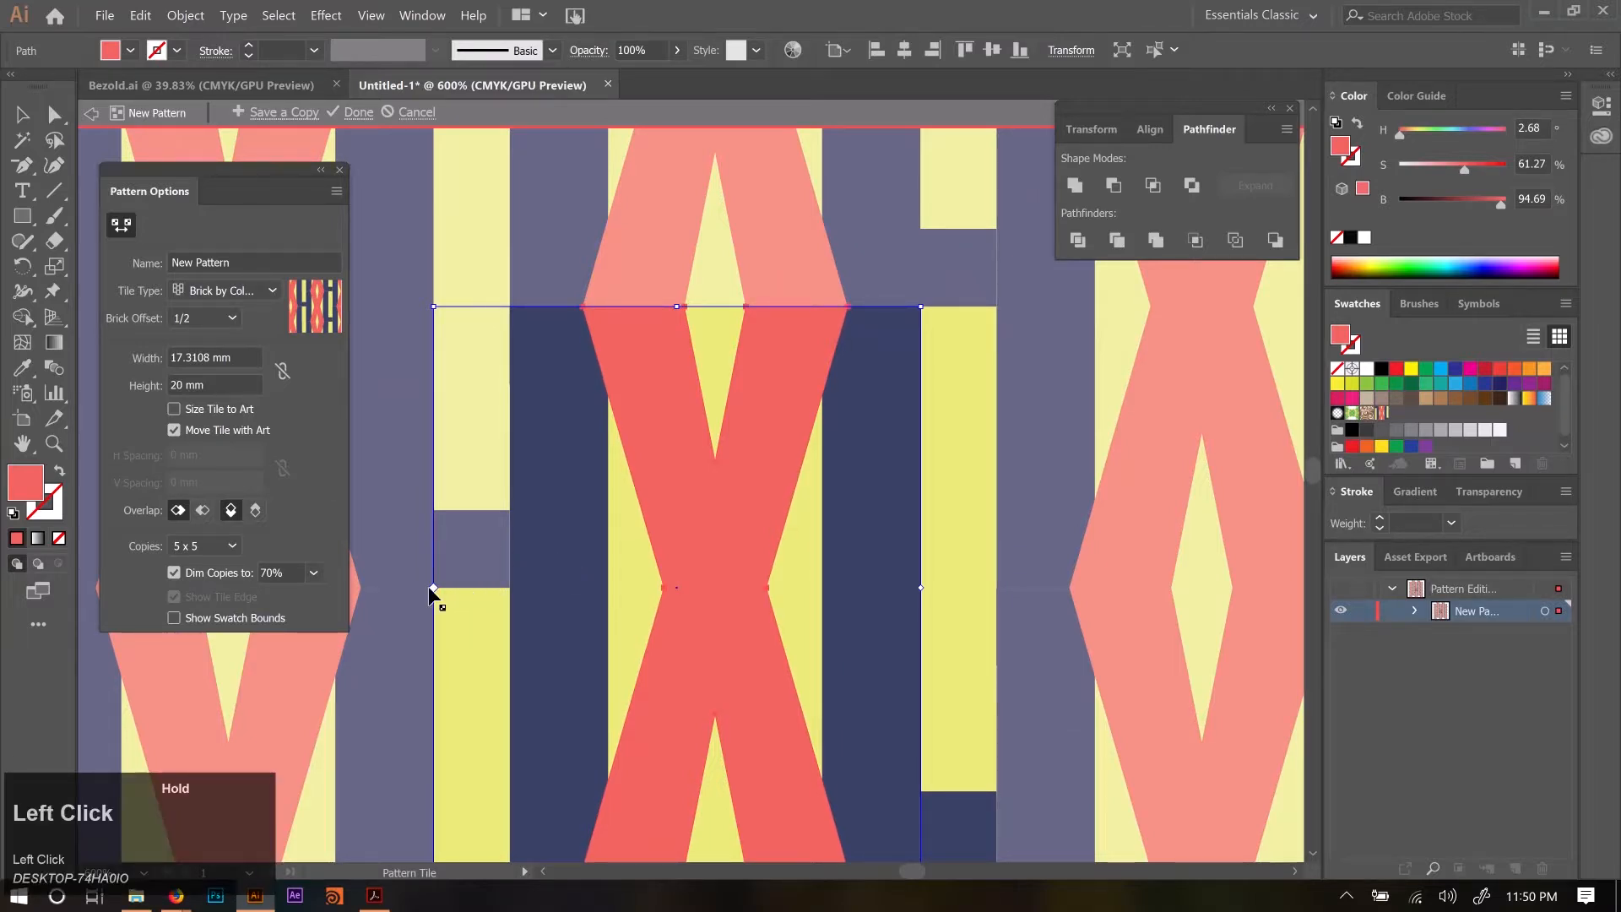
click(435, 589)
drag(435, 308, 510, 313)
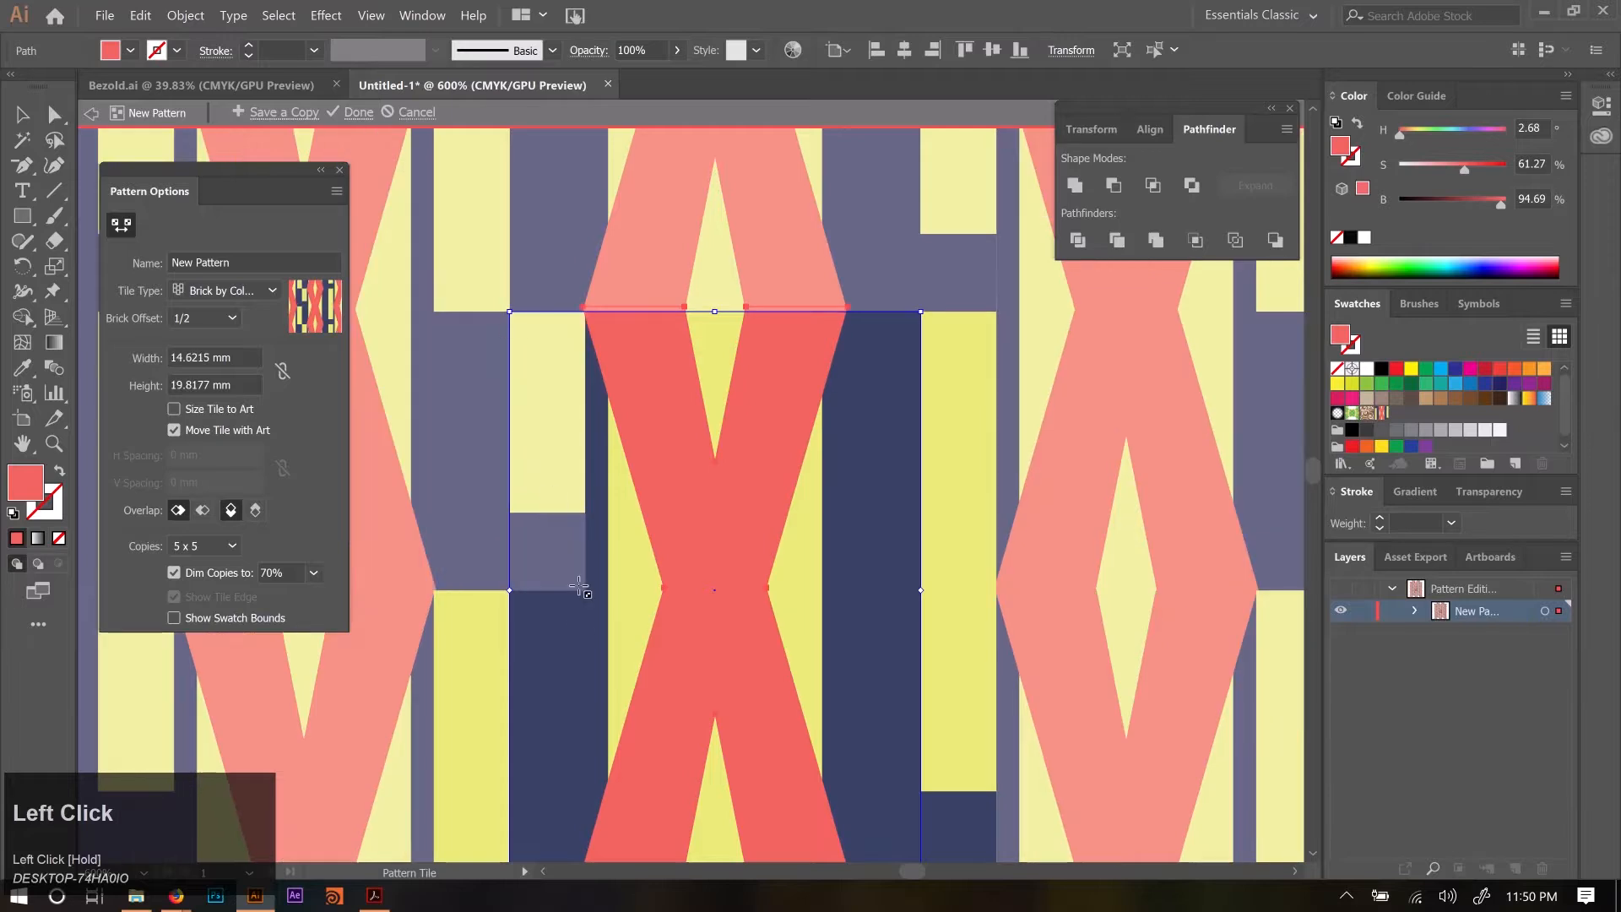
scroll(565, 603, down, 3)
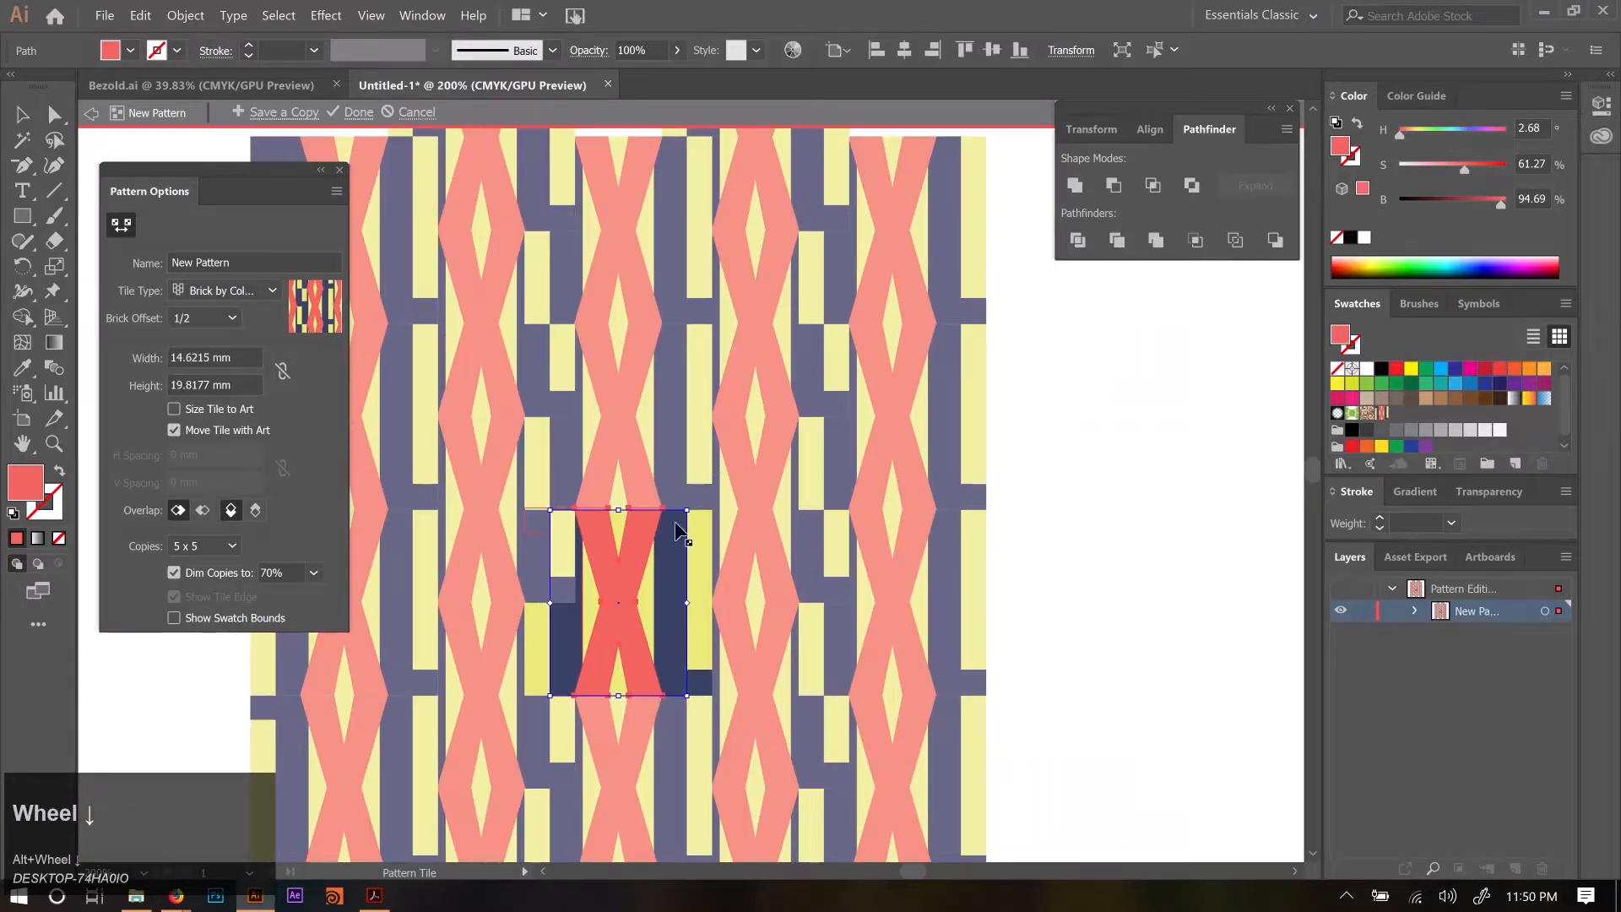
drag(634, 720, 750, 704)
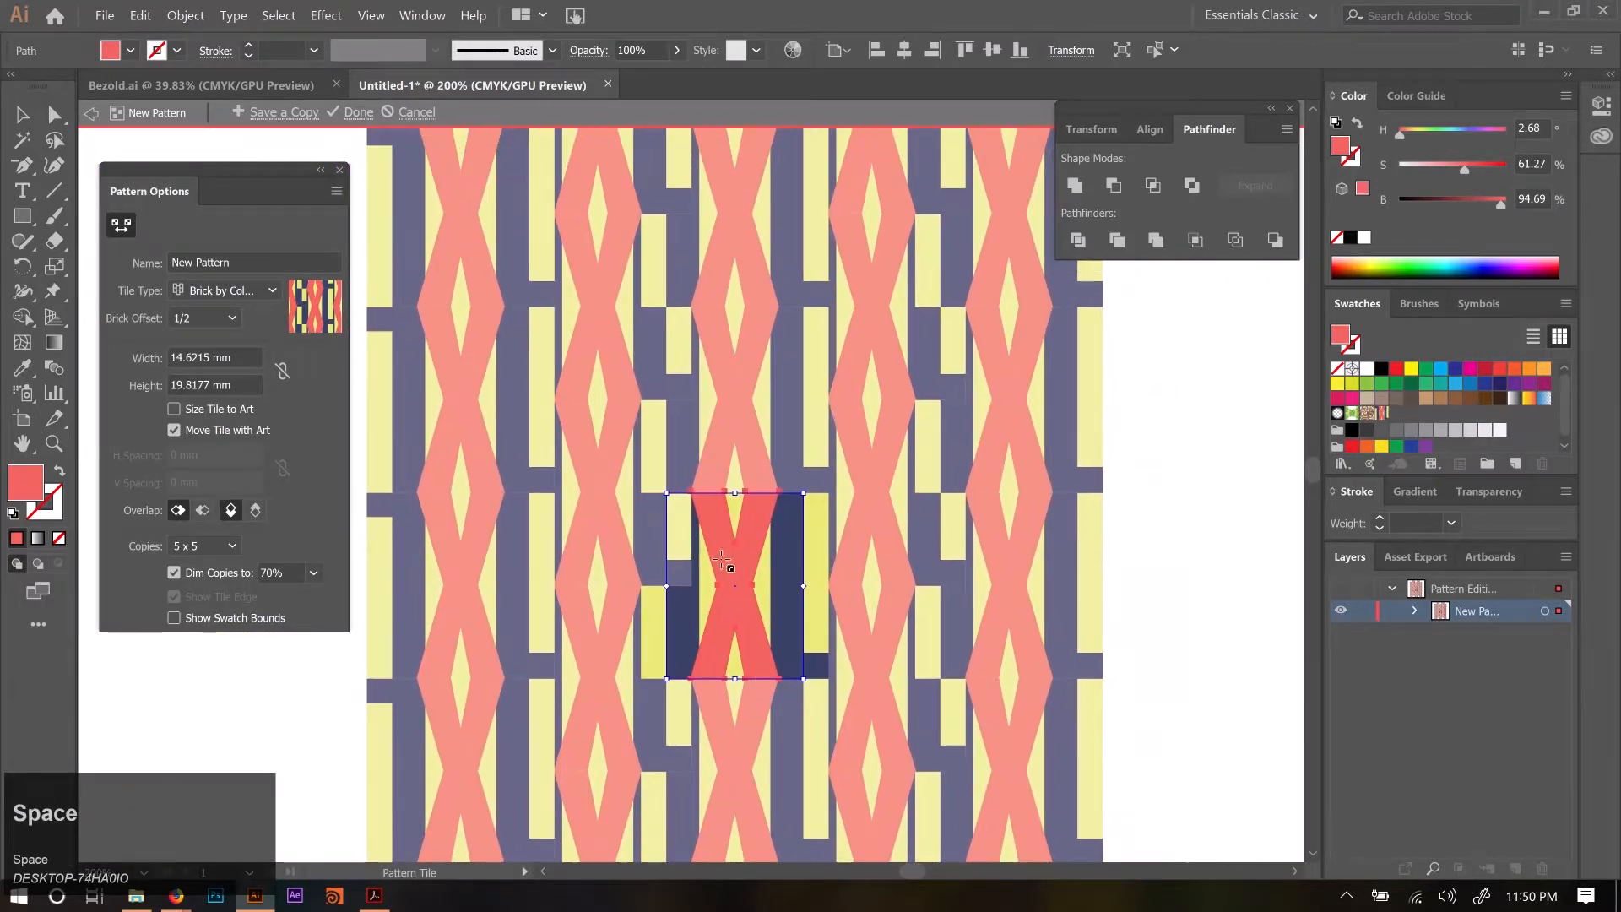
Size the tile to the art and narrow it to a horizontal spacing of about -2.70 mm so neighbouring tiles overlap.
click(175, 409)
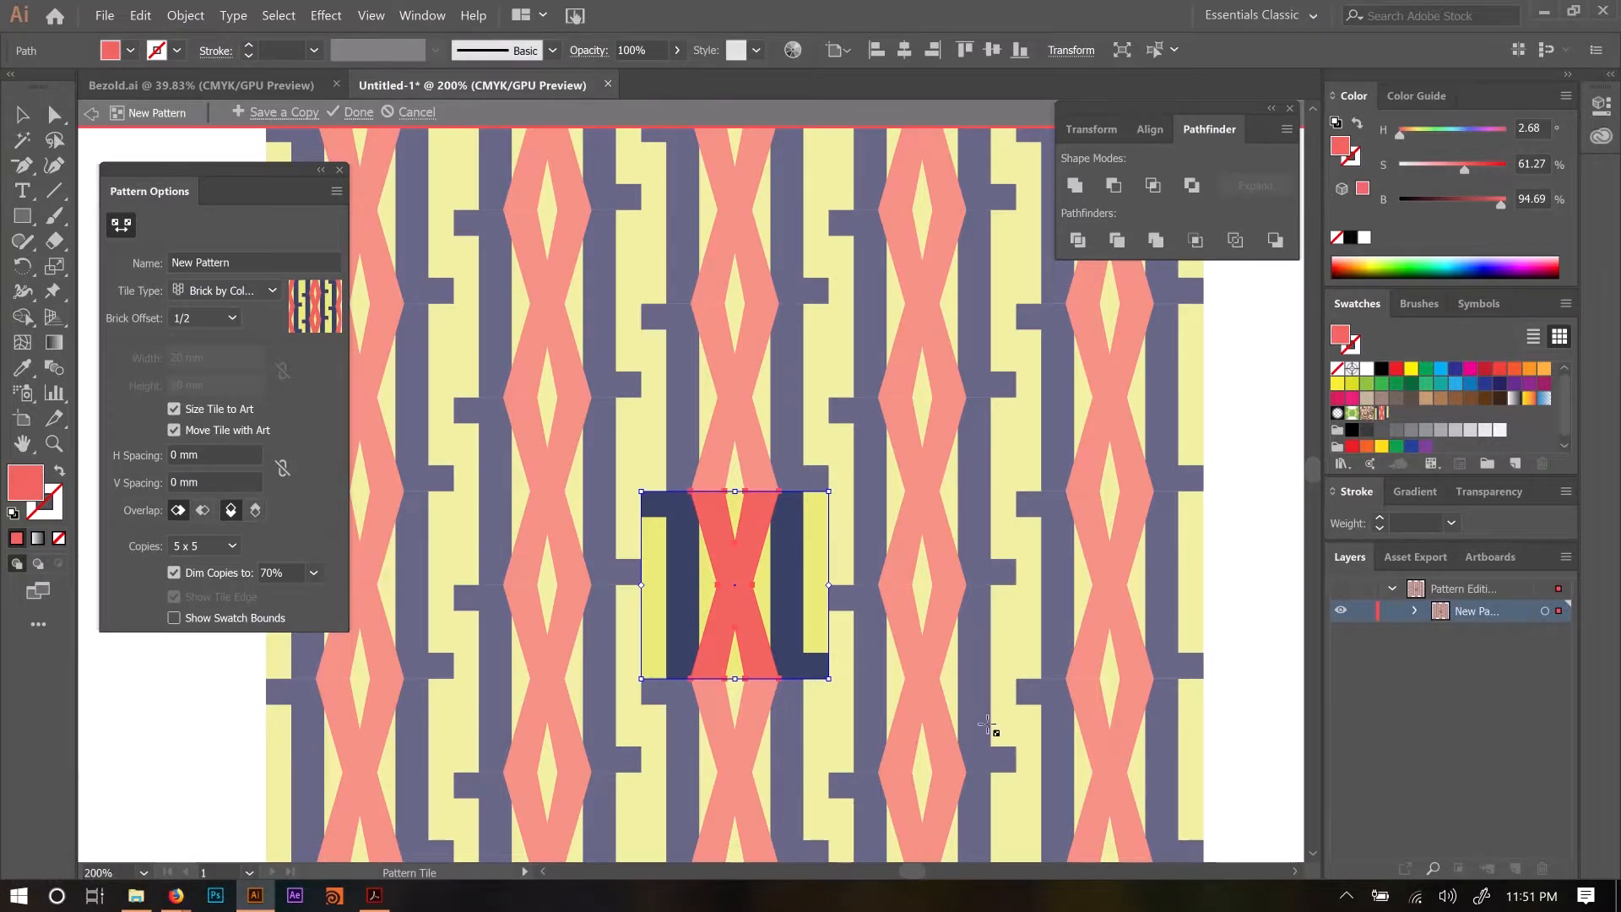
scroll(805, 622, up, 2)
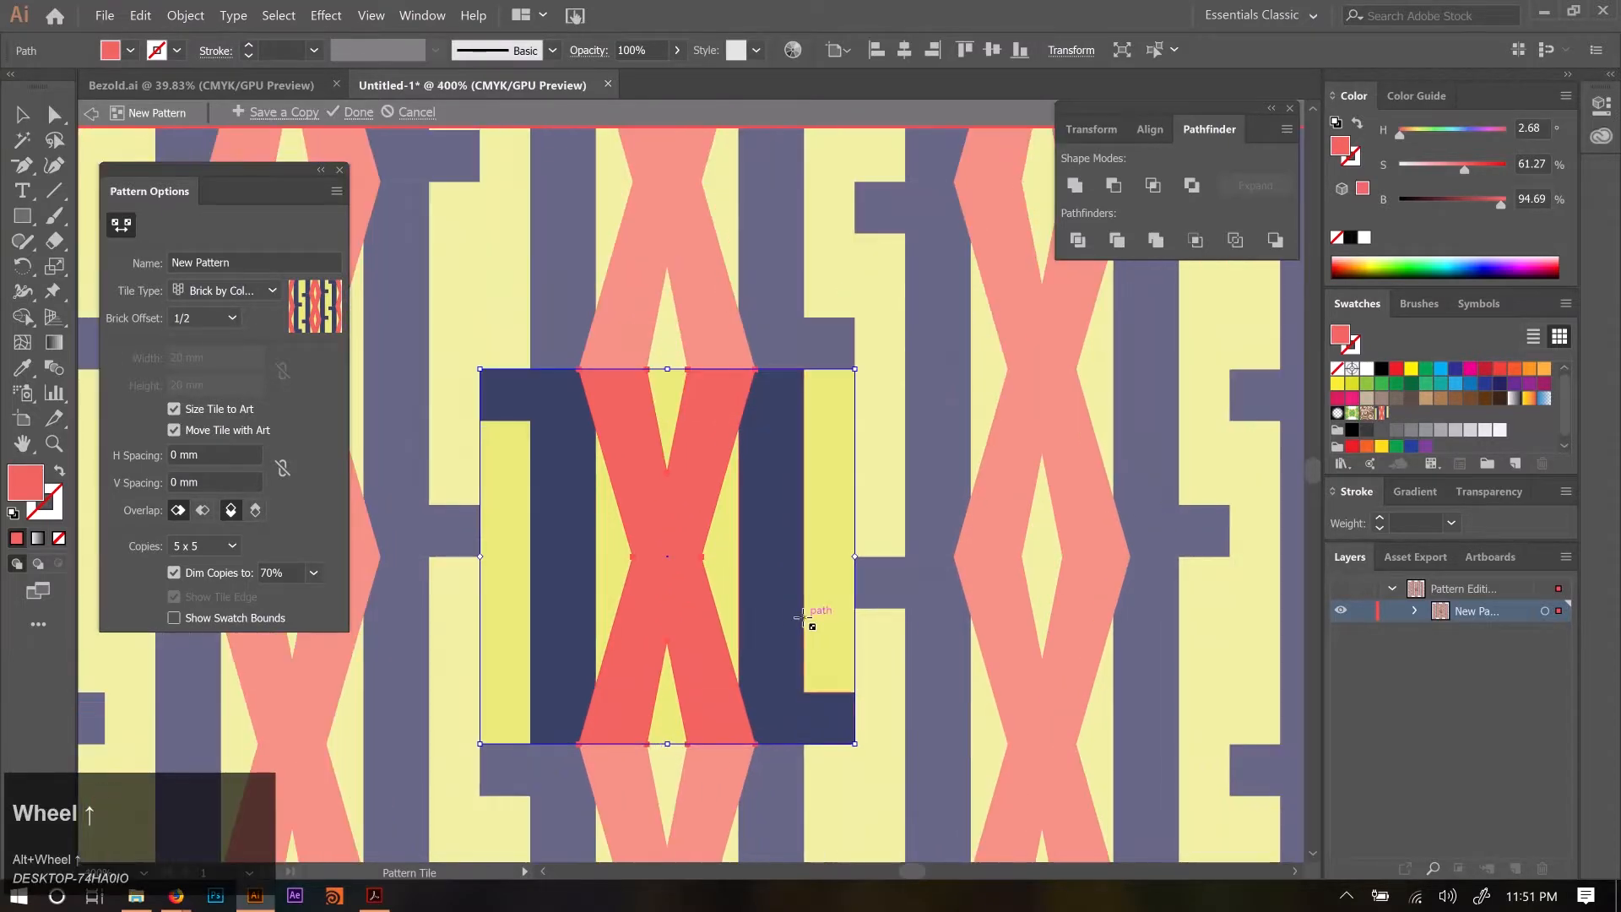
scroll(853, 629, up, 2)
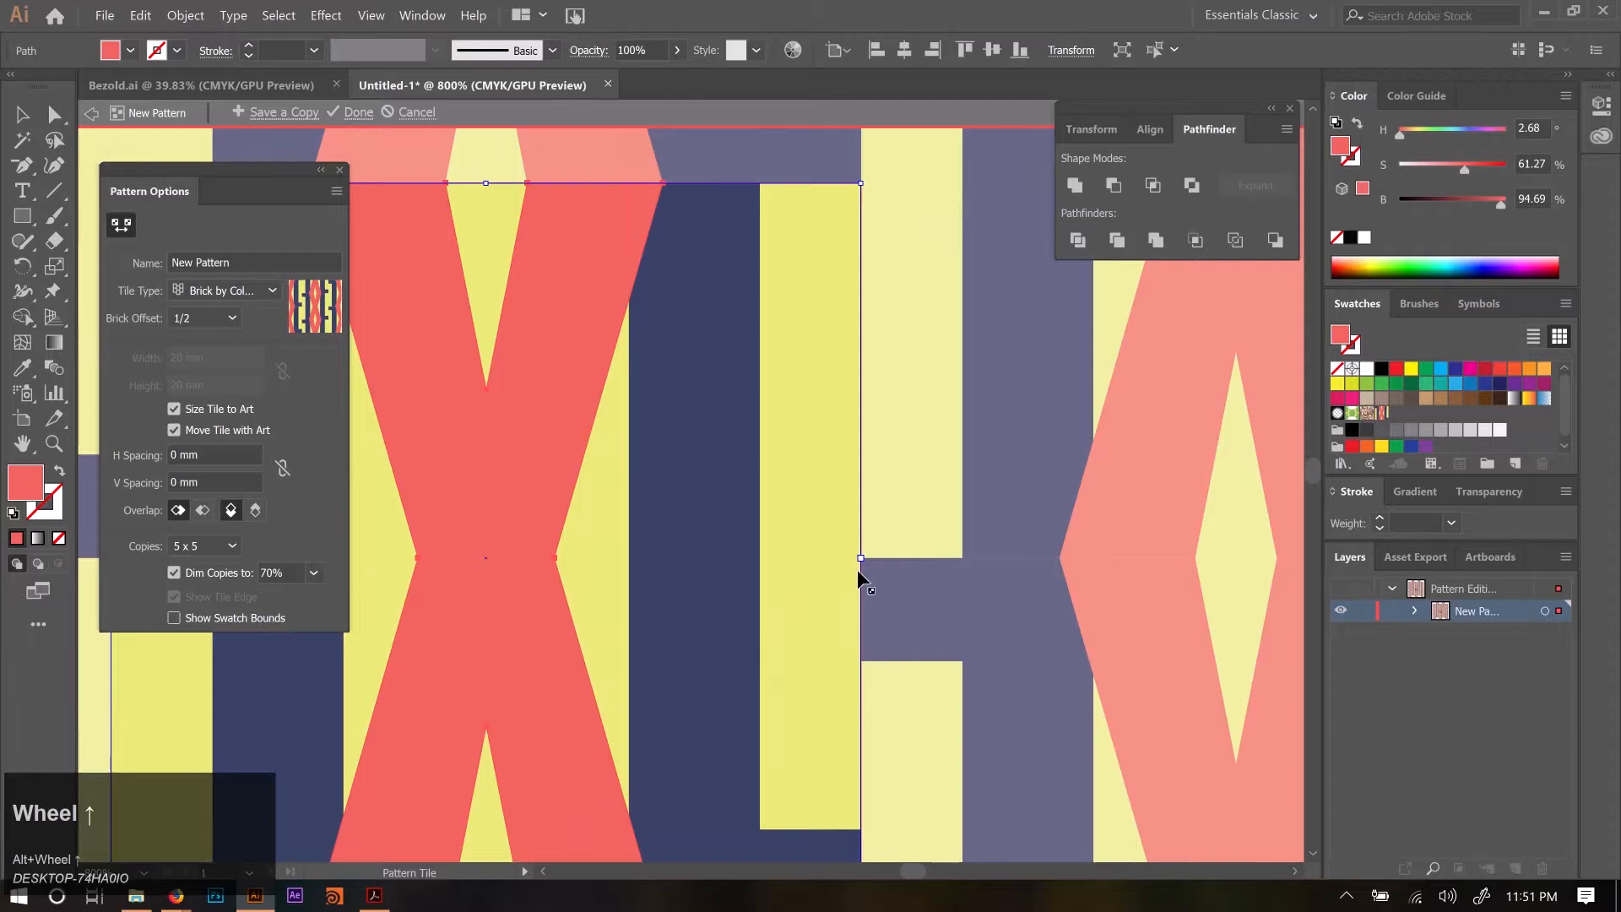
click(861, 559)
drag(860, 558, 834, 554)
drag(859, 182, 760, 186)
key(ctrl+z)
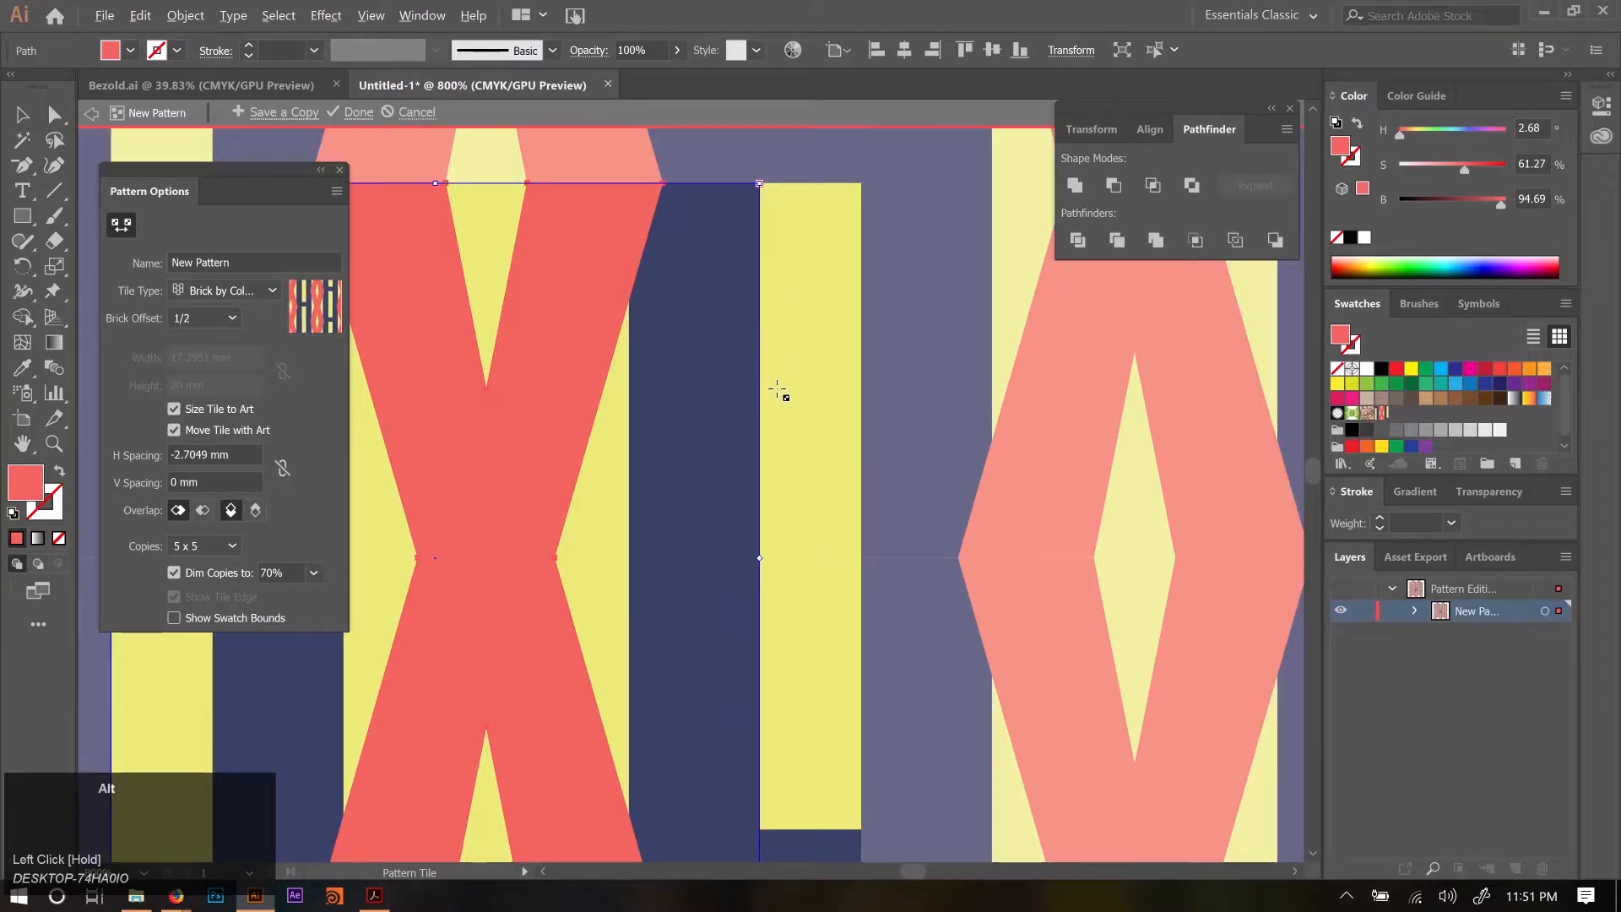
scroll(777, 390, down, 2)
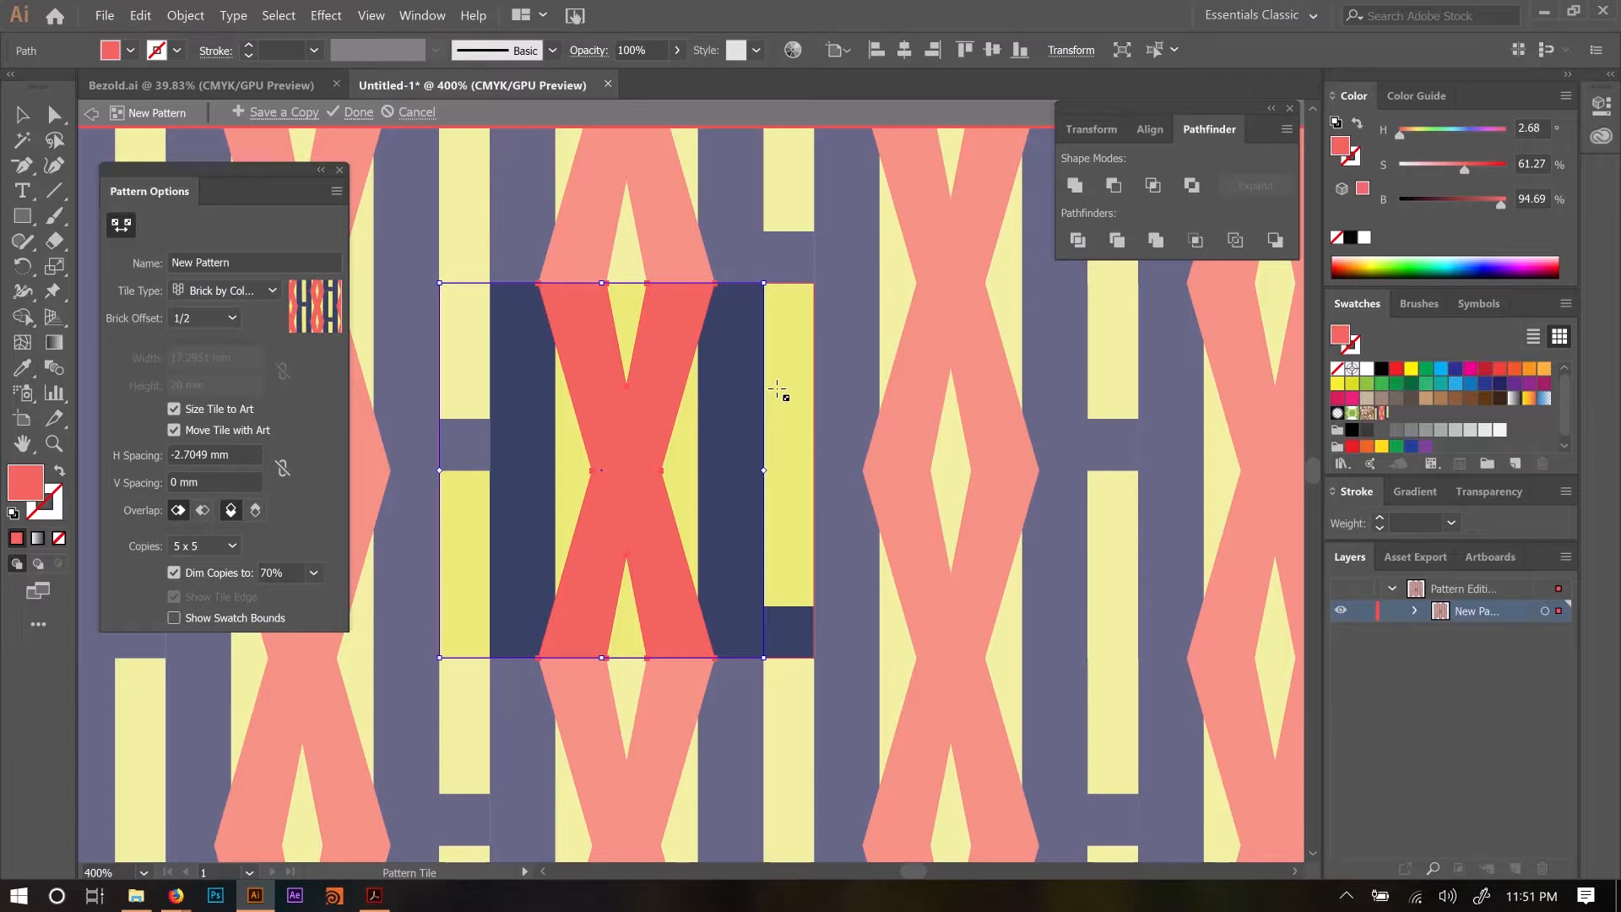
scroll(688, 536, down, 2)
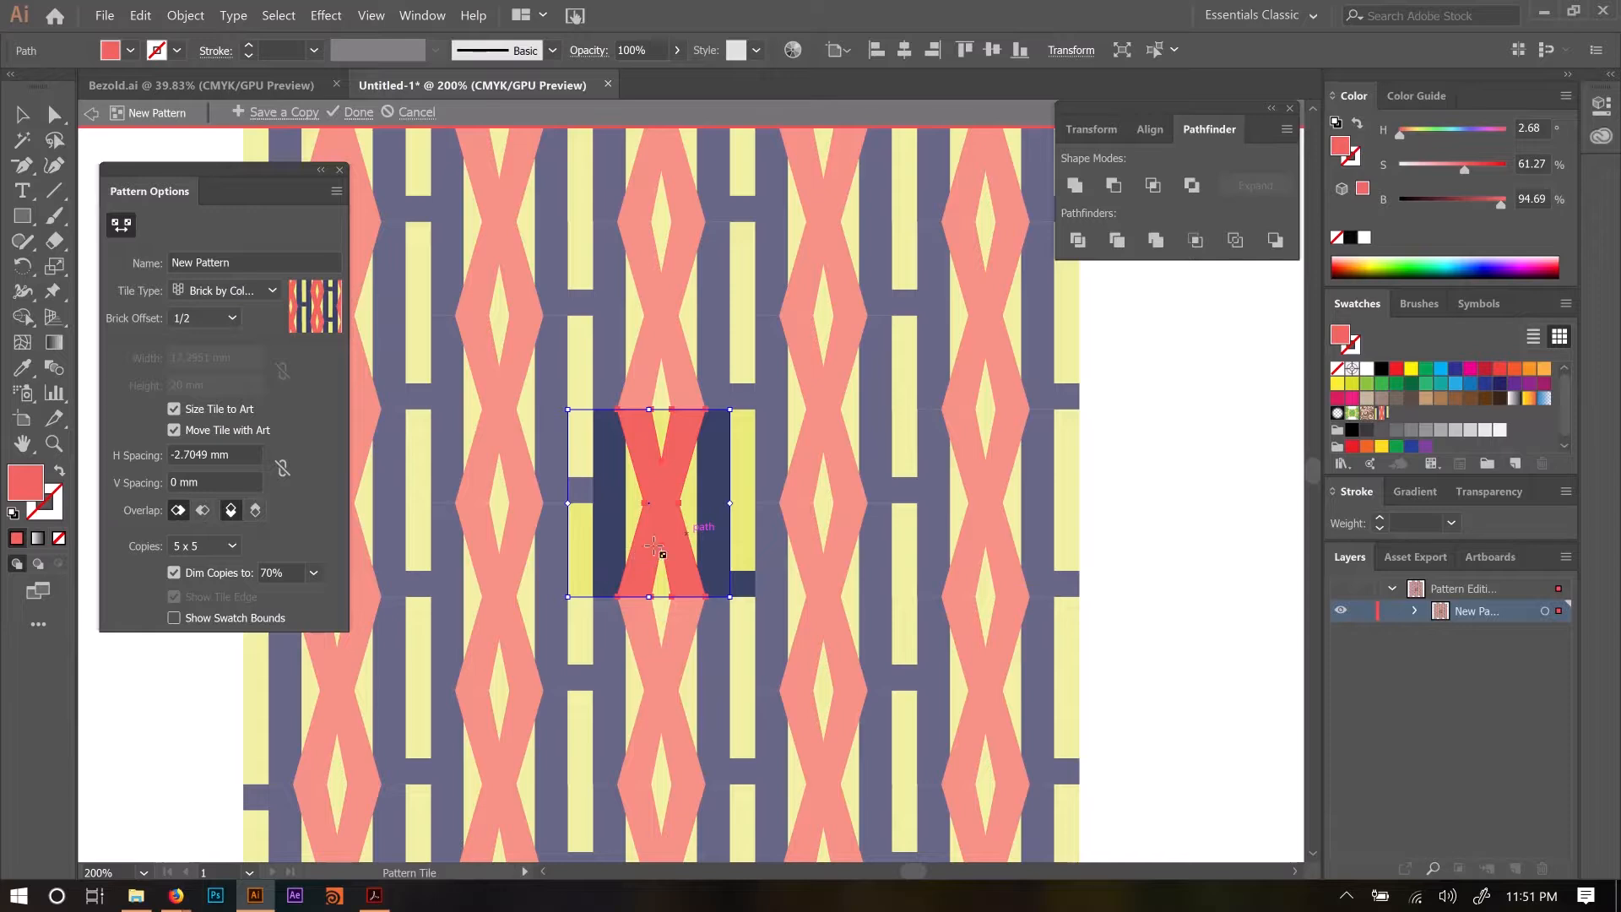
scroll(709, 540, down, 1)
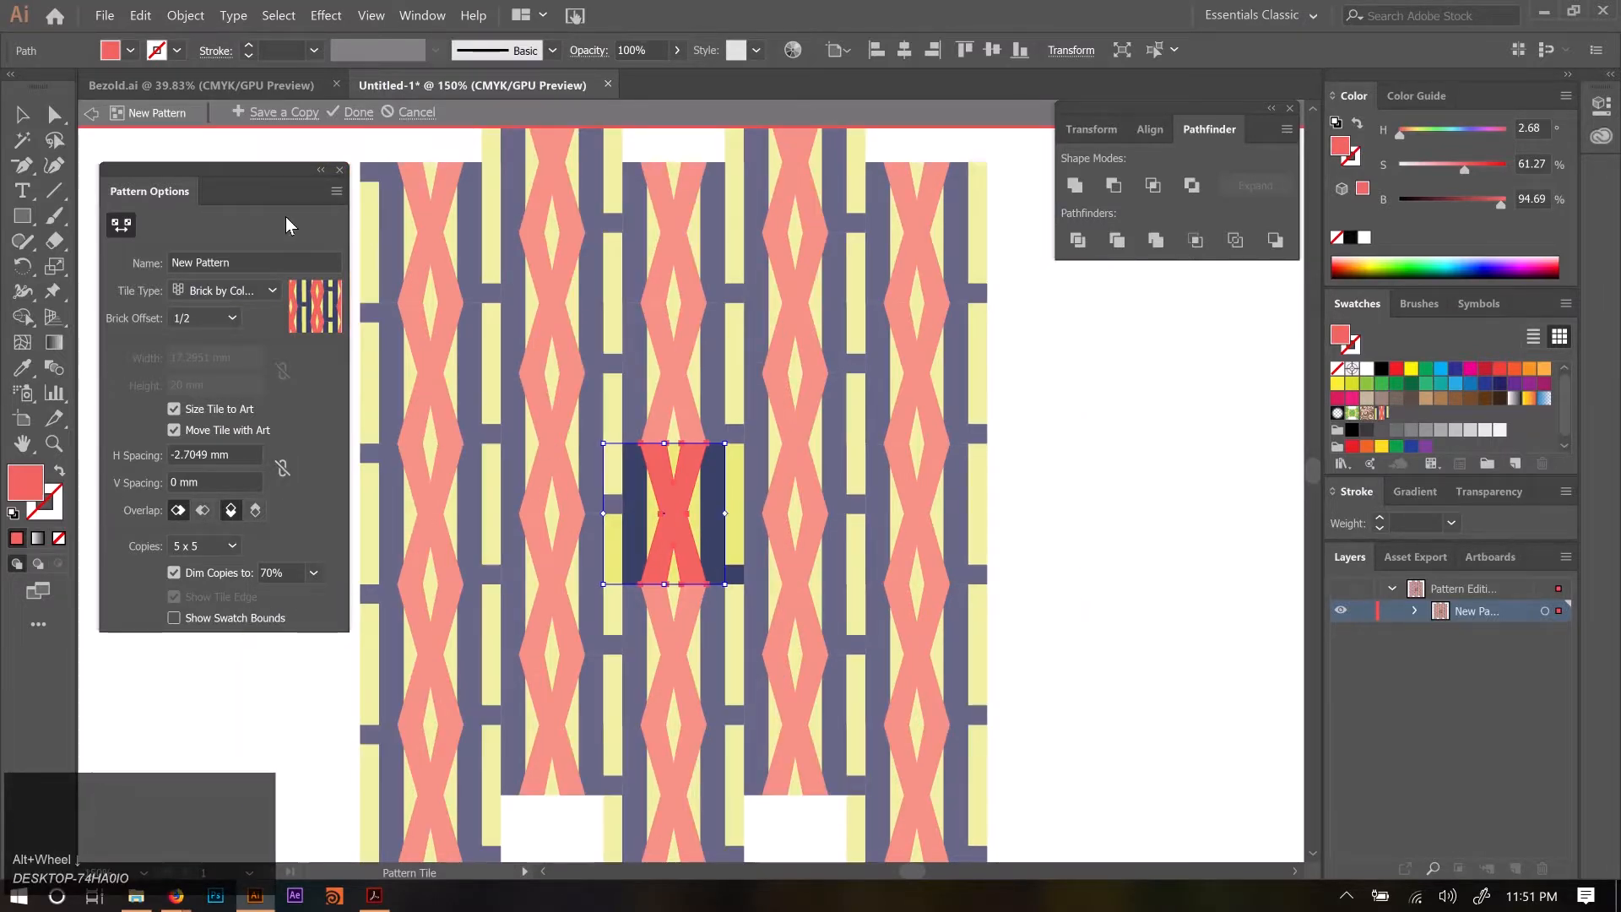
Exit pattern editing and move the original artwork group off the artboard.
click(22, 115)
double_click(1075, 443)
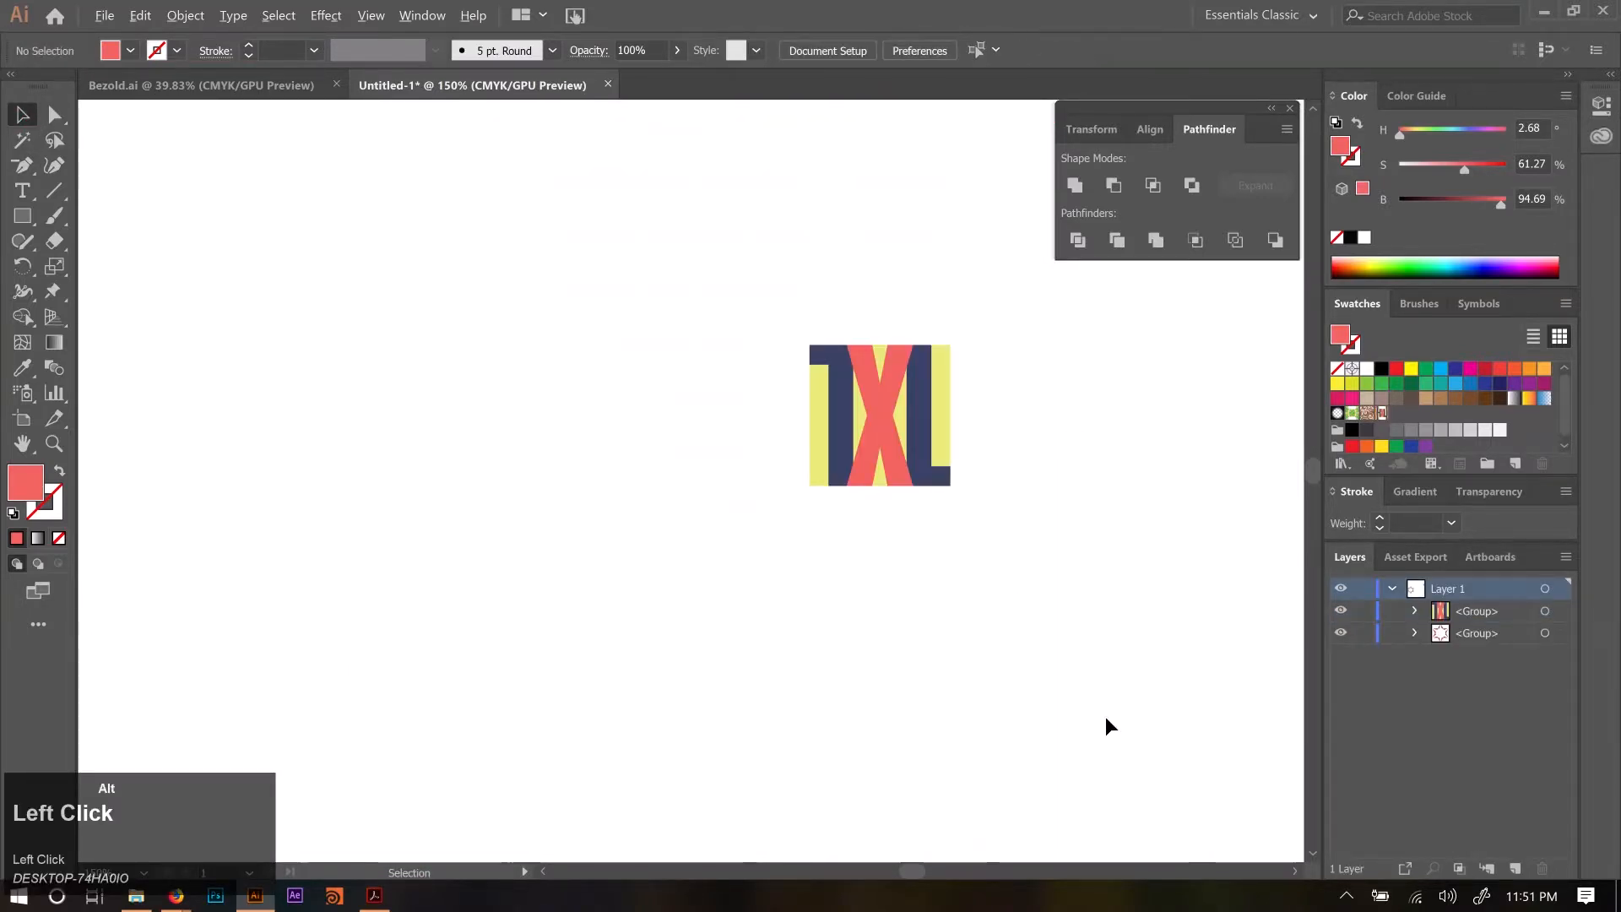
scroll(1103, 717, down, 2)
click(1100, 681)
click(1026, 601)
drag(1026, 601, 540, 413)
drag(951, 565, 702, 559)
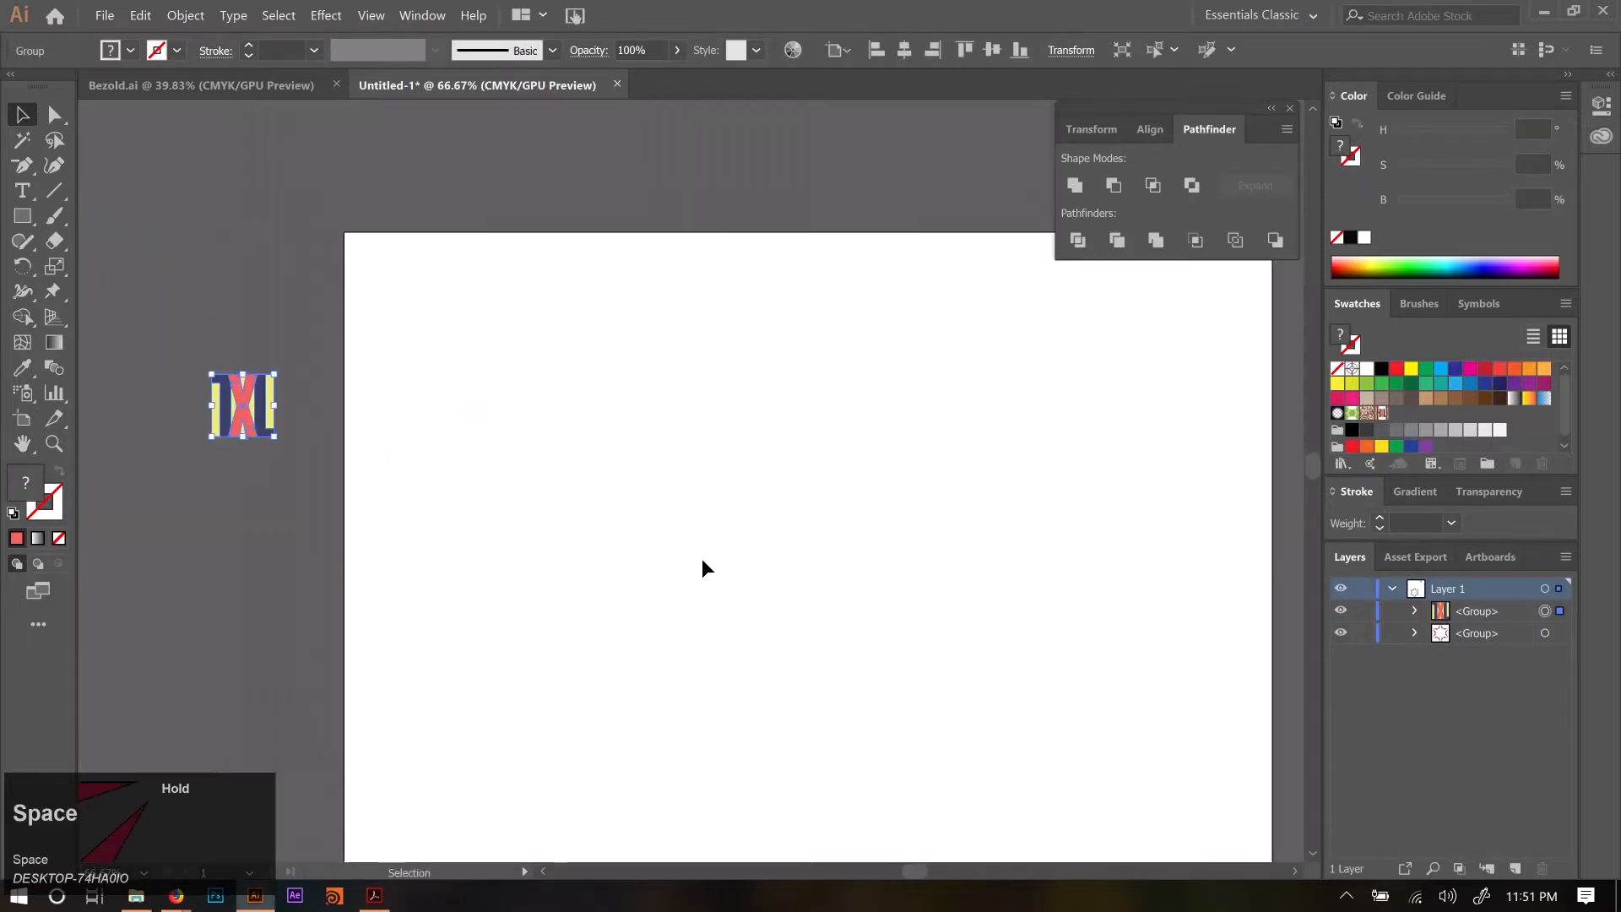
Draw a rectangle covering the whole artboard and align its left edge with the artboard edge.
scroll(703, 559, down, 1)
drag(814, 635, 778, 454)
scroll(778, 454, down, 1)
scroll(781, 463, down, 1)
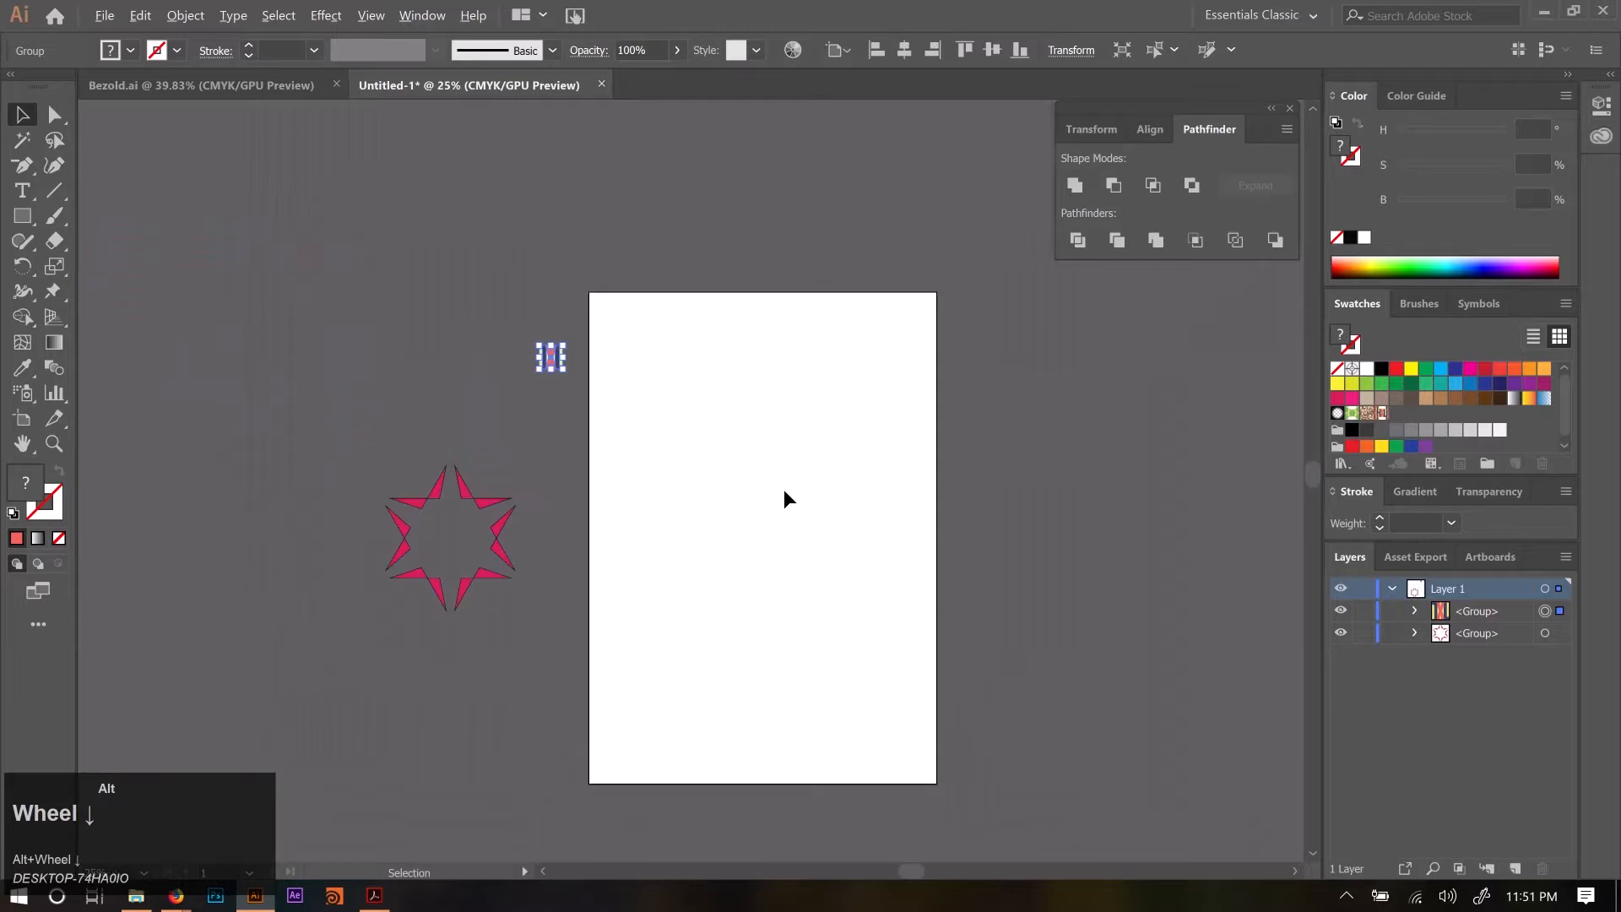
click(21, 218)
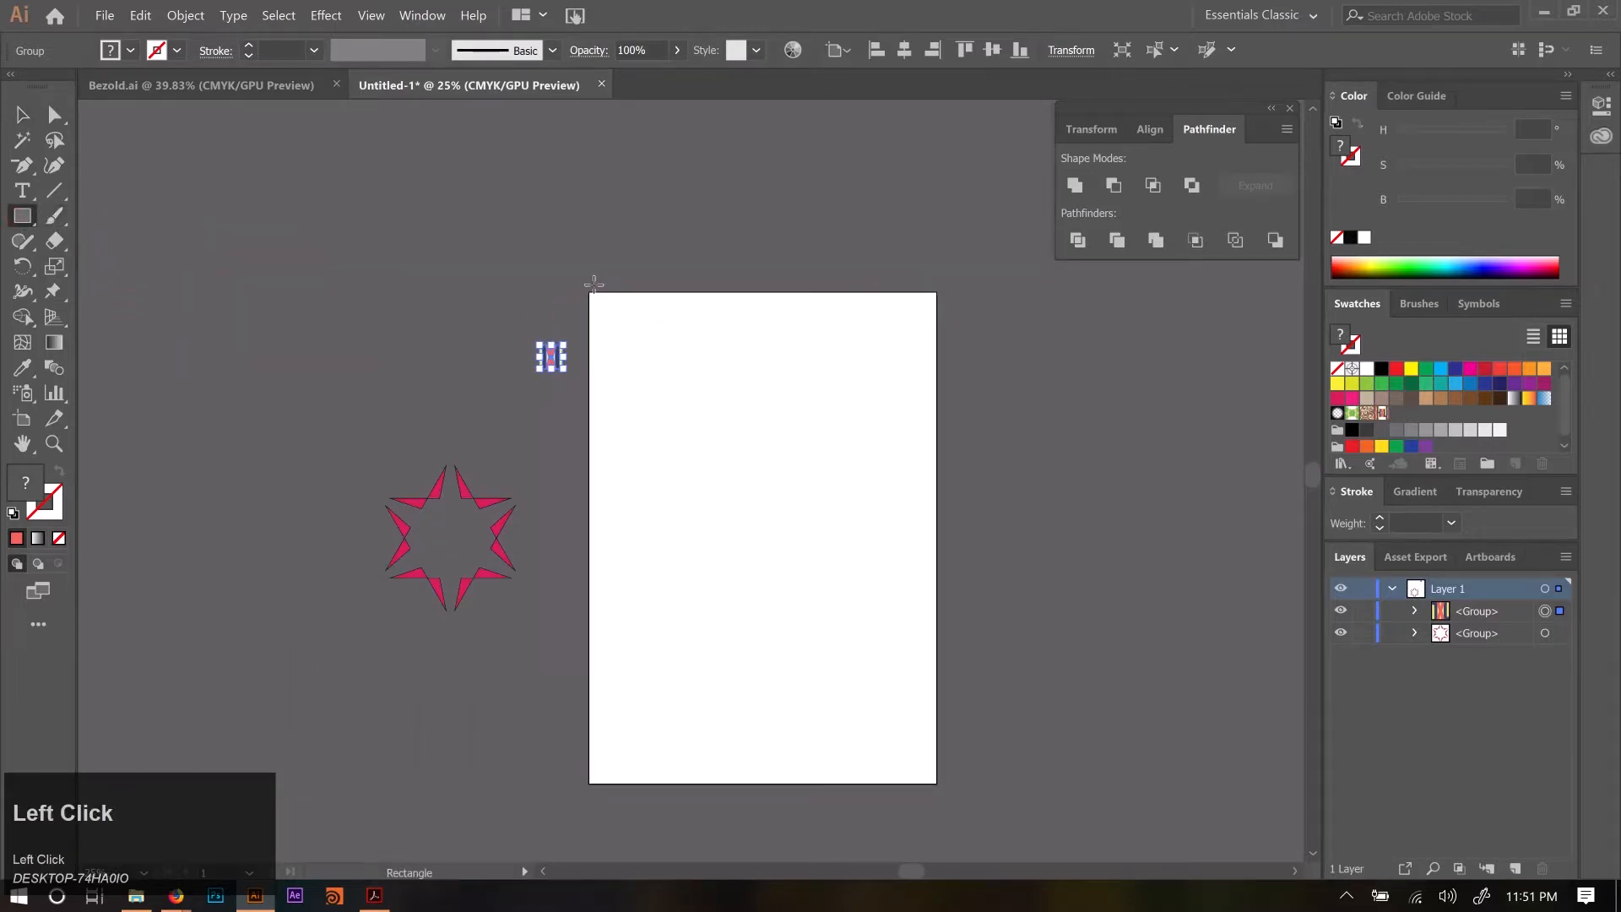
drag(593, 293, 936, 783)
key(v)
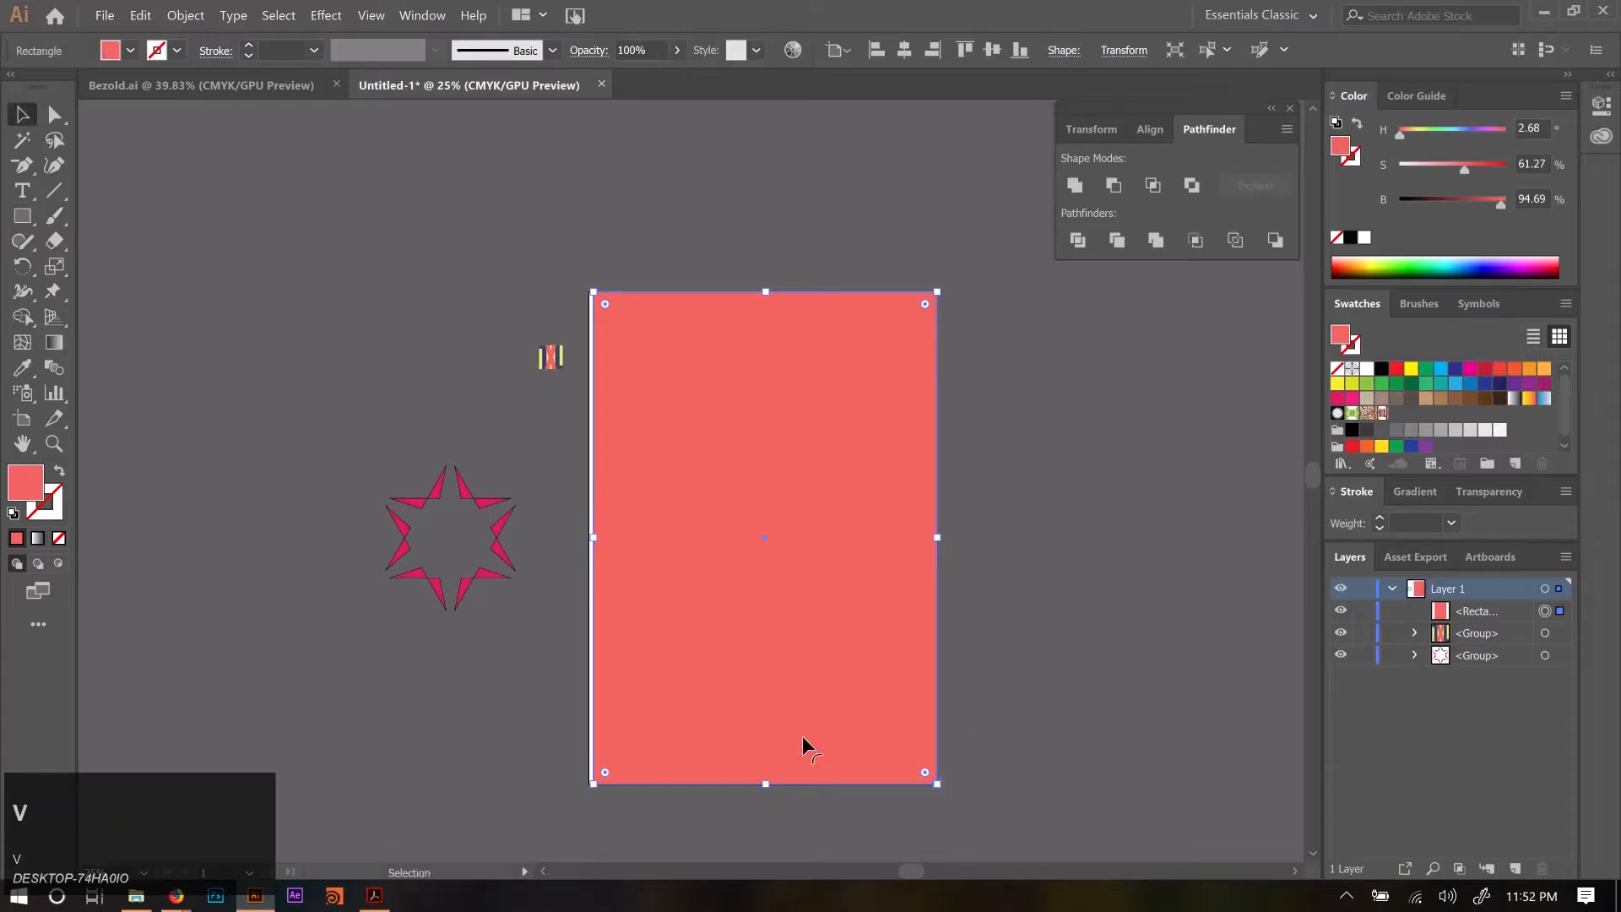
drag(594, 535, 589, 536)
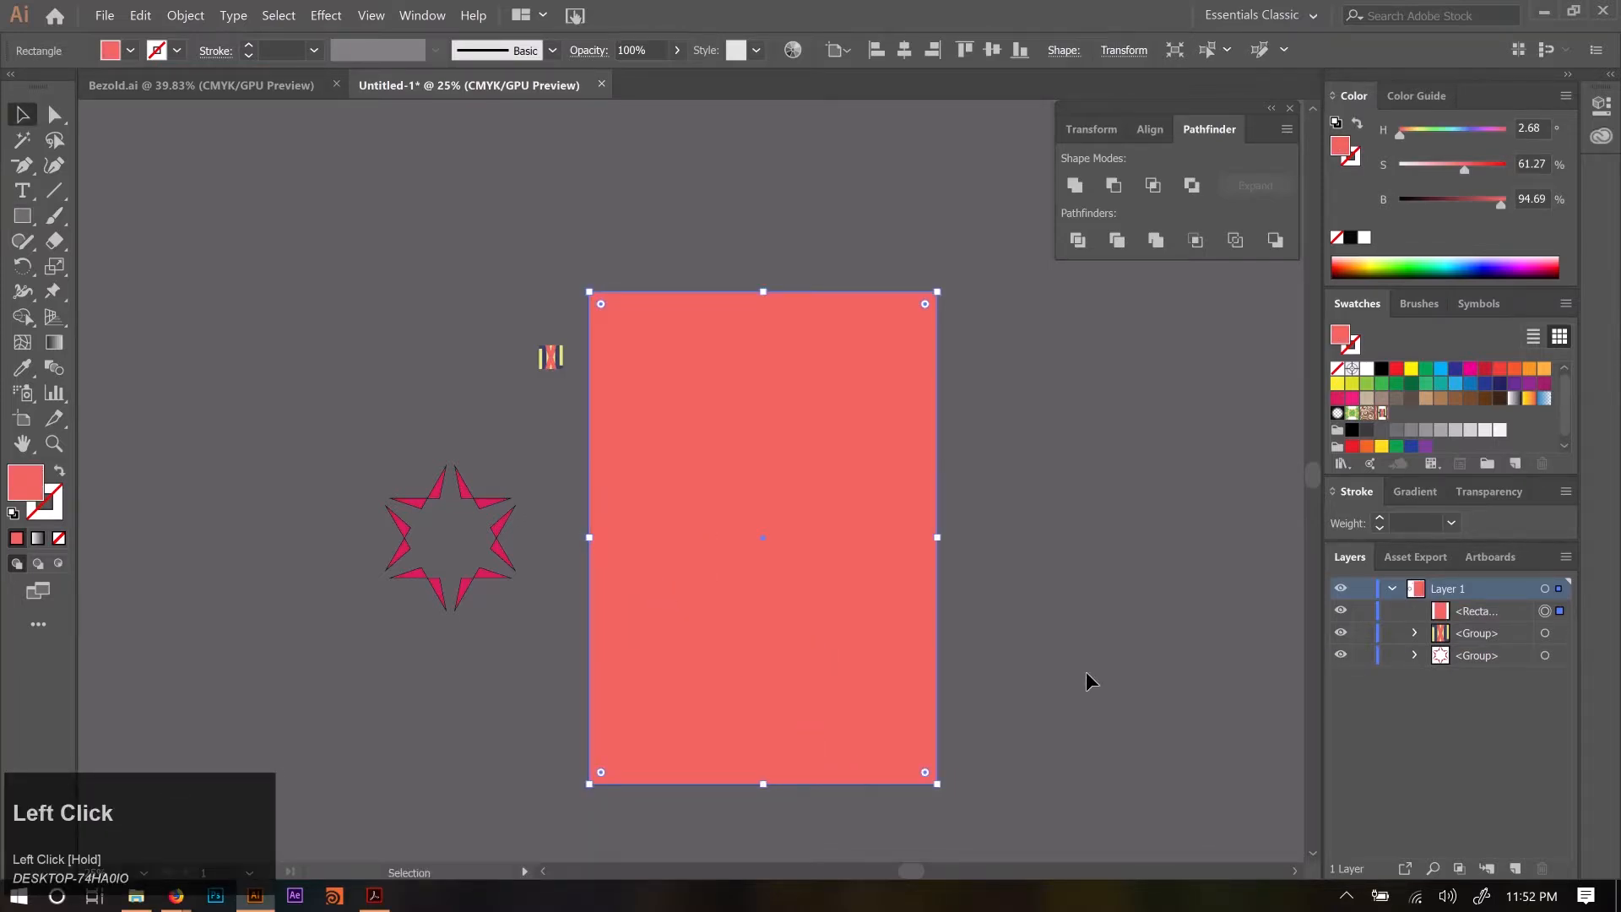
Fill the artboard-sized rectangle with the new pattern swatch and check the repeat.
click(1382, 413)
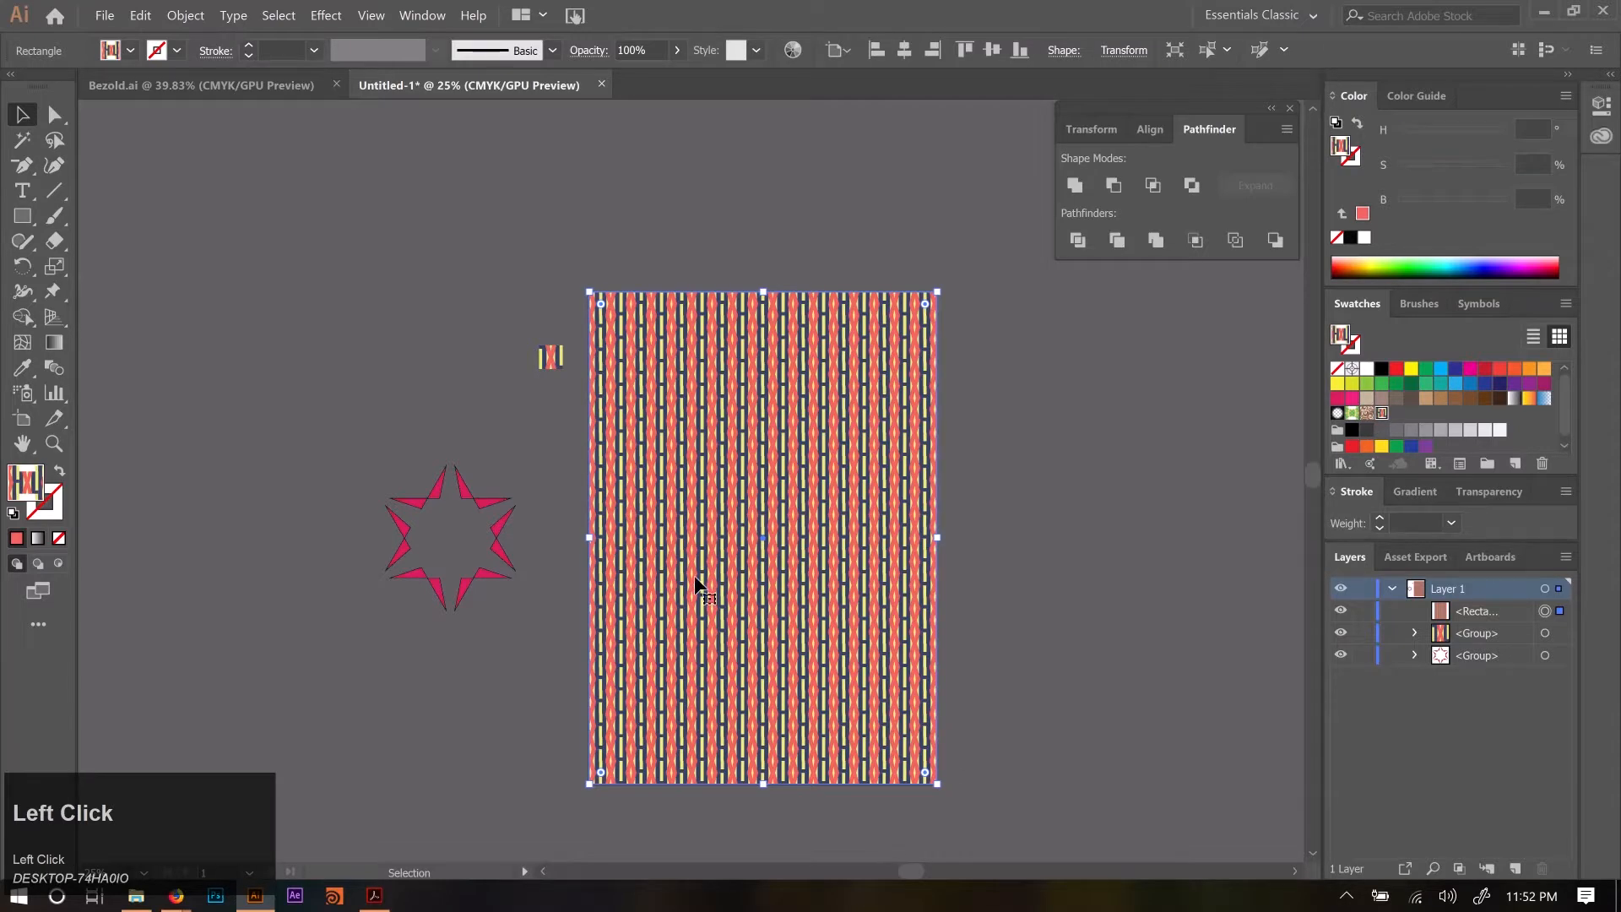
alt+scroll(779, 552, up, 3)
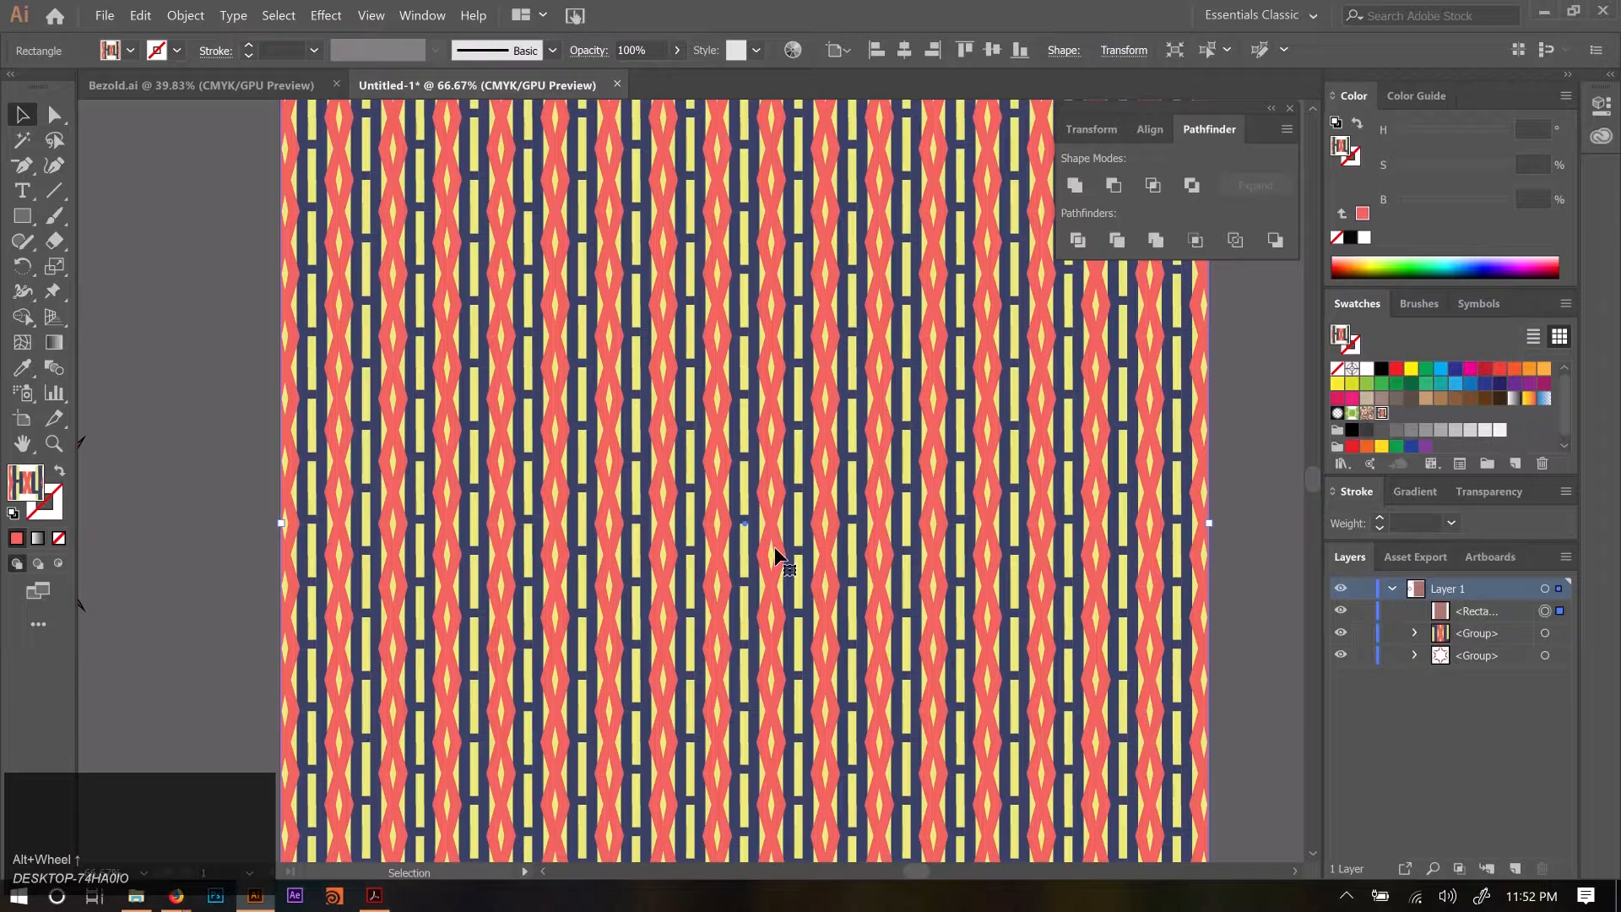
alt+scroll(773, 545, down, 2)
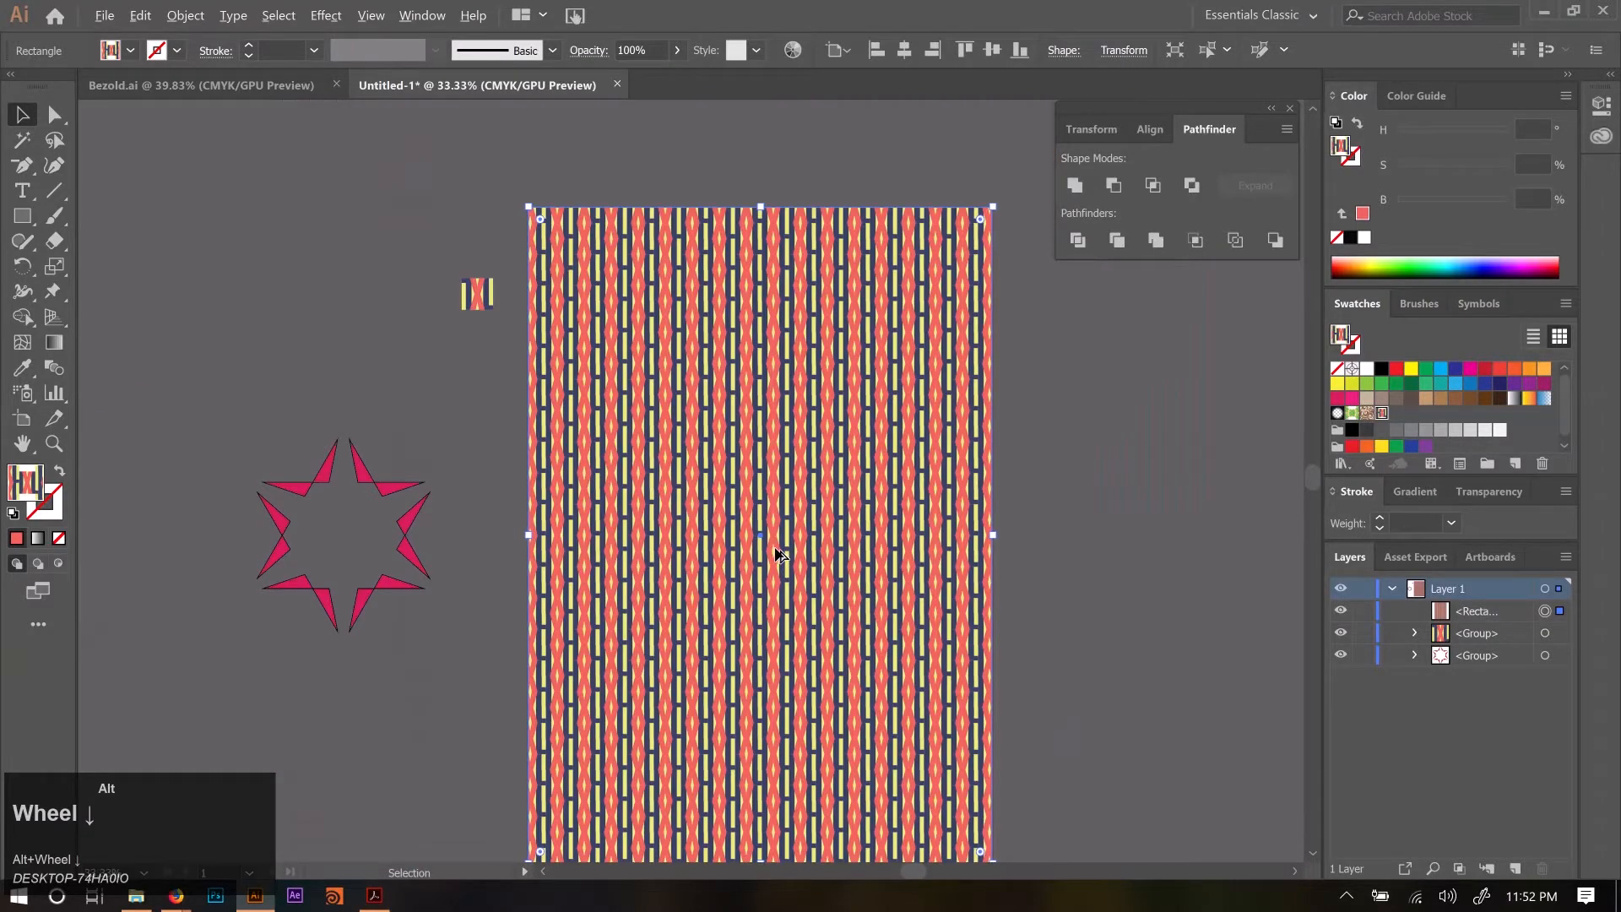
Place a duplicate of the pattern-filled rectangle beside the artboard, level with the original.
alt+scroll(778, 553, up, 1)
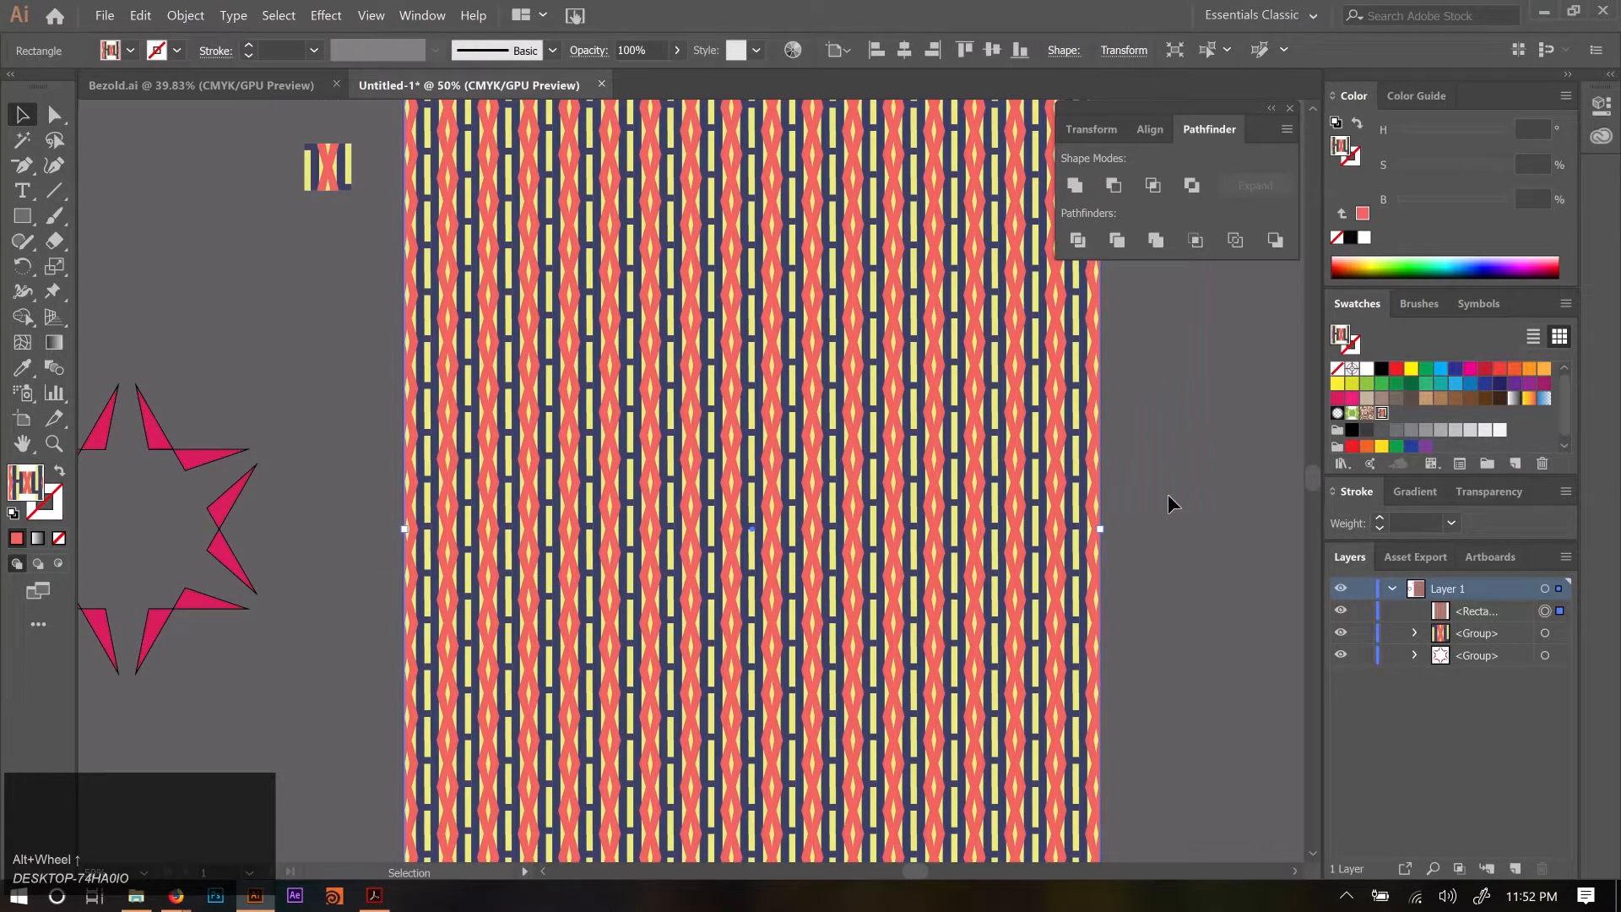
alt+scroll(981, 524, down, 1)
alt+scroll(981, 524, down, 2)
drag(904, 518, 946, 493)
shift+click(1158, 562)
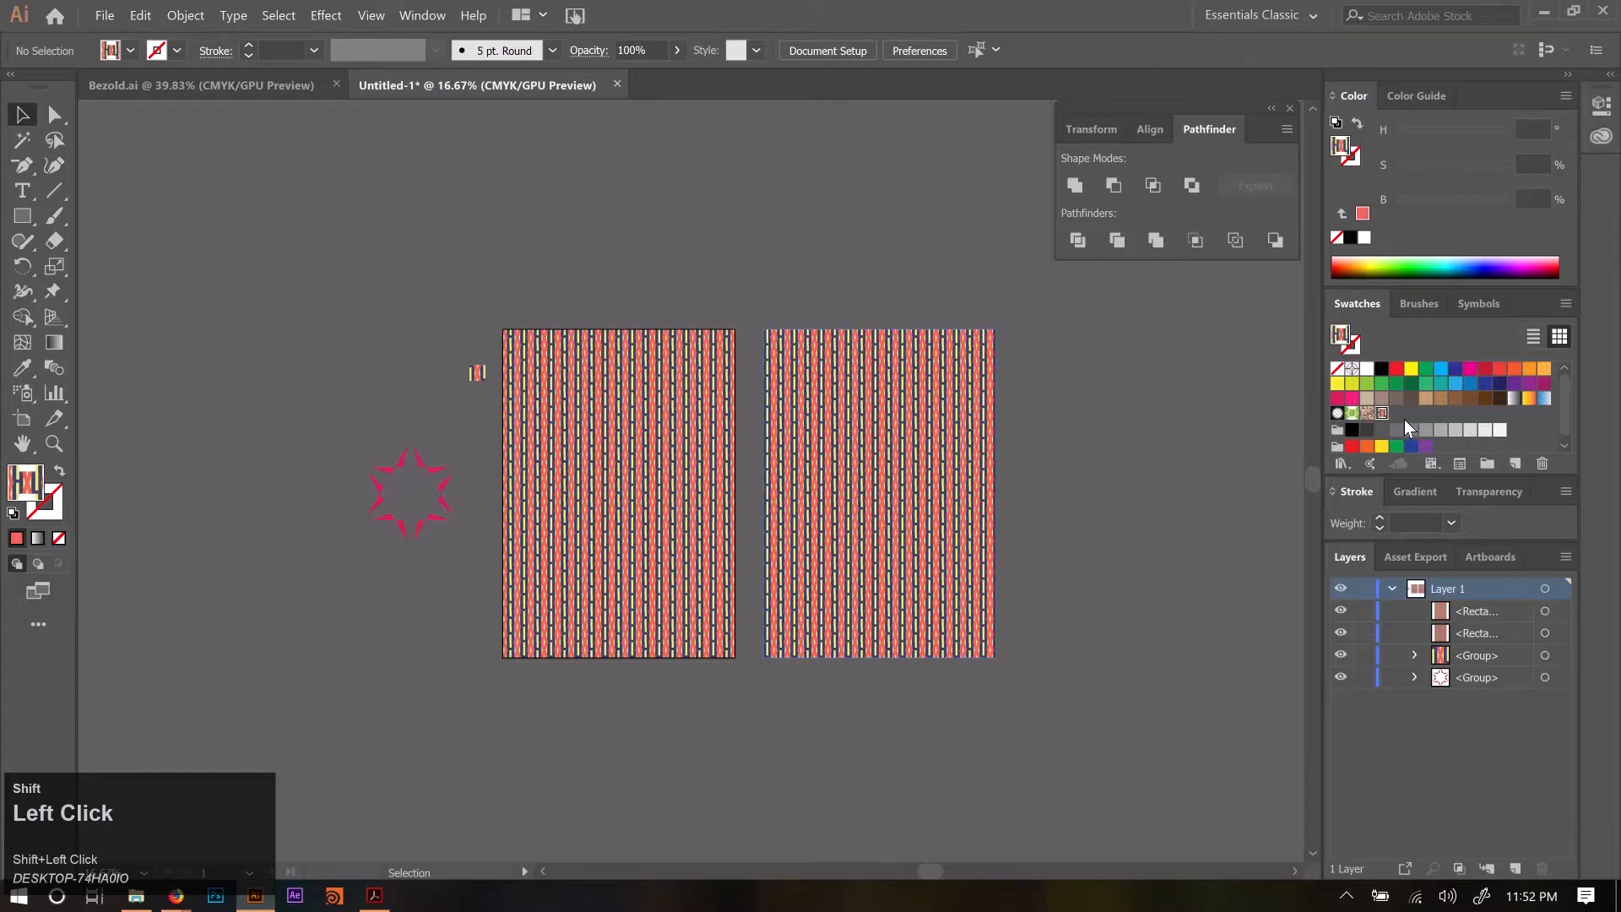
Duplicate the brick pattern swatch and fill the duplicate rectangle beside the artboard with the copied swatch.
shift+drag(1383, 418, 1517, 467)
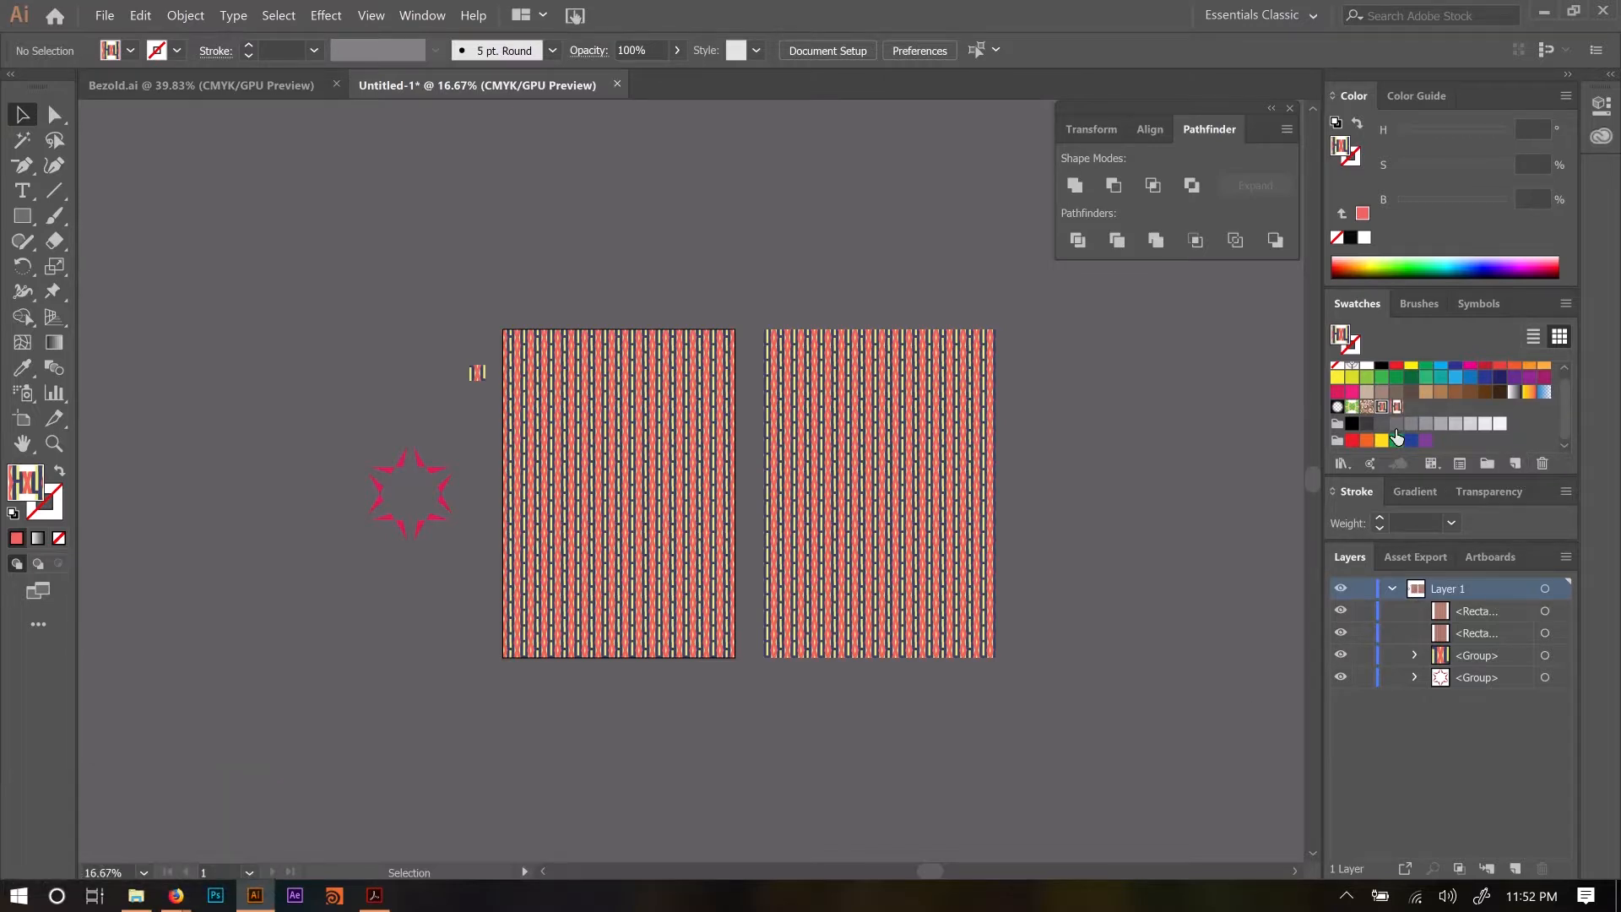
shift+click(949, 436)
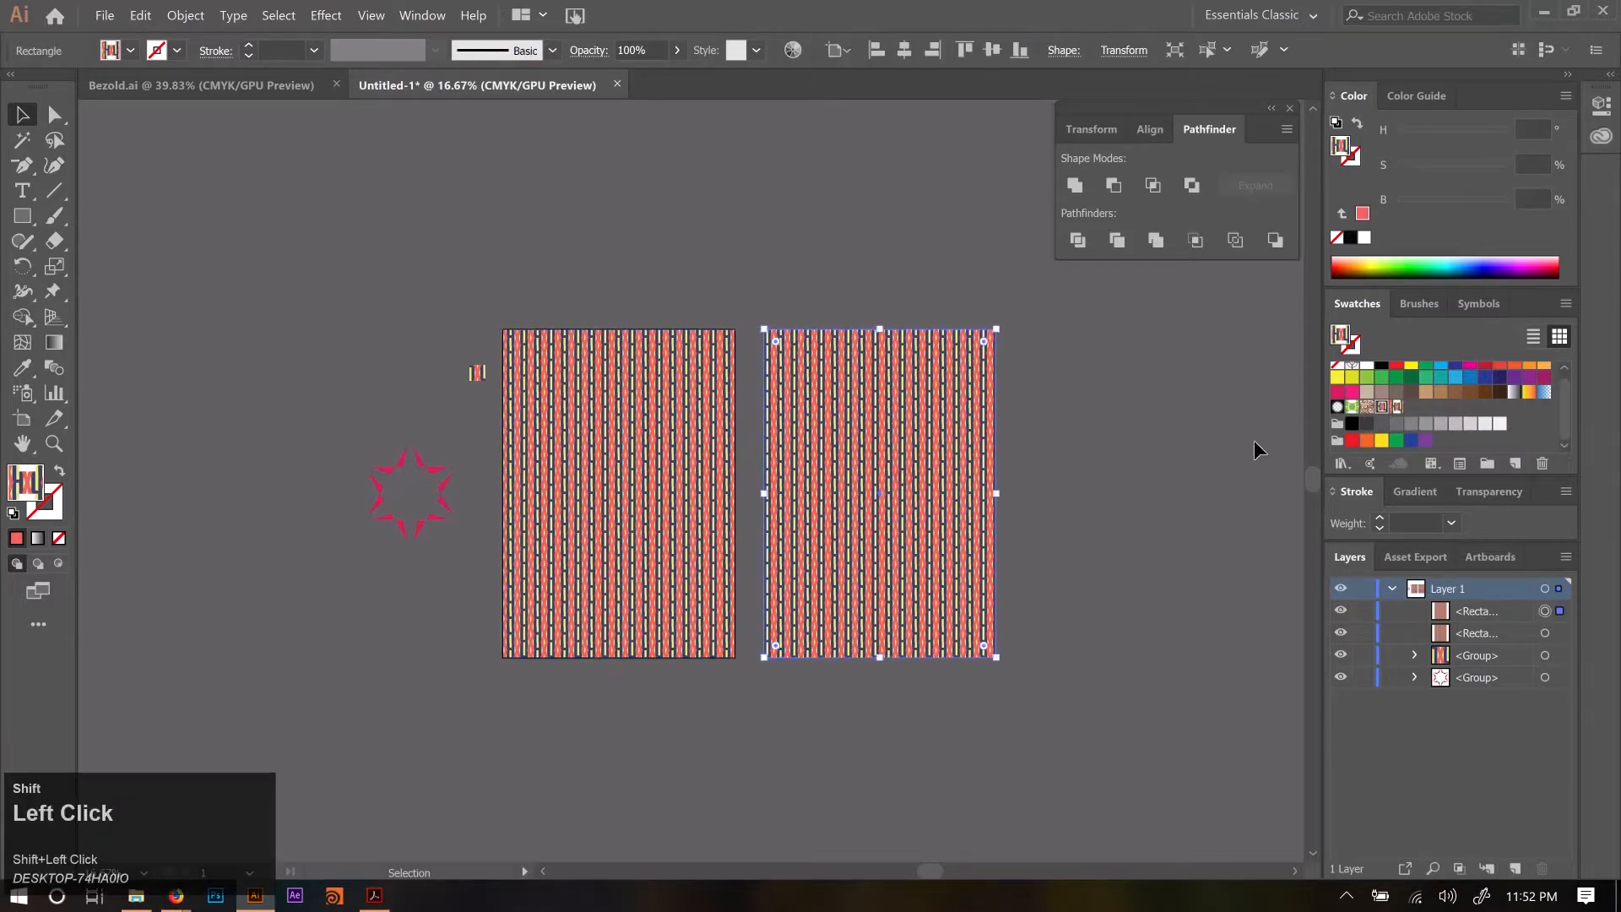
shift+click(1398, 408)
Open the copied pattern swatch for editing and start Recolor Artwork on all of its tile artwork.
shift+double_click(1398, 409)
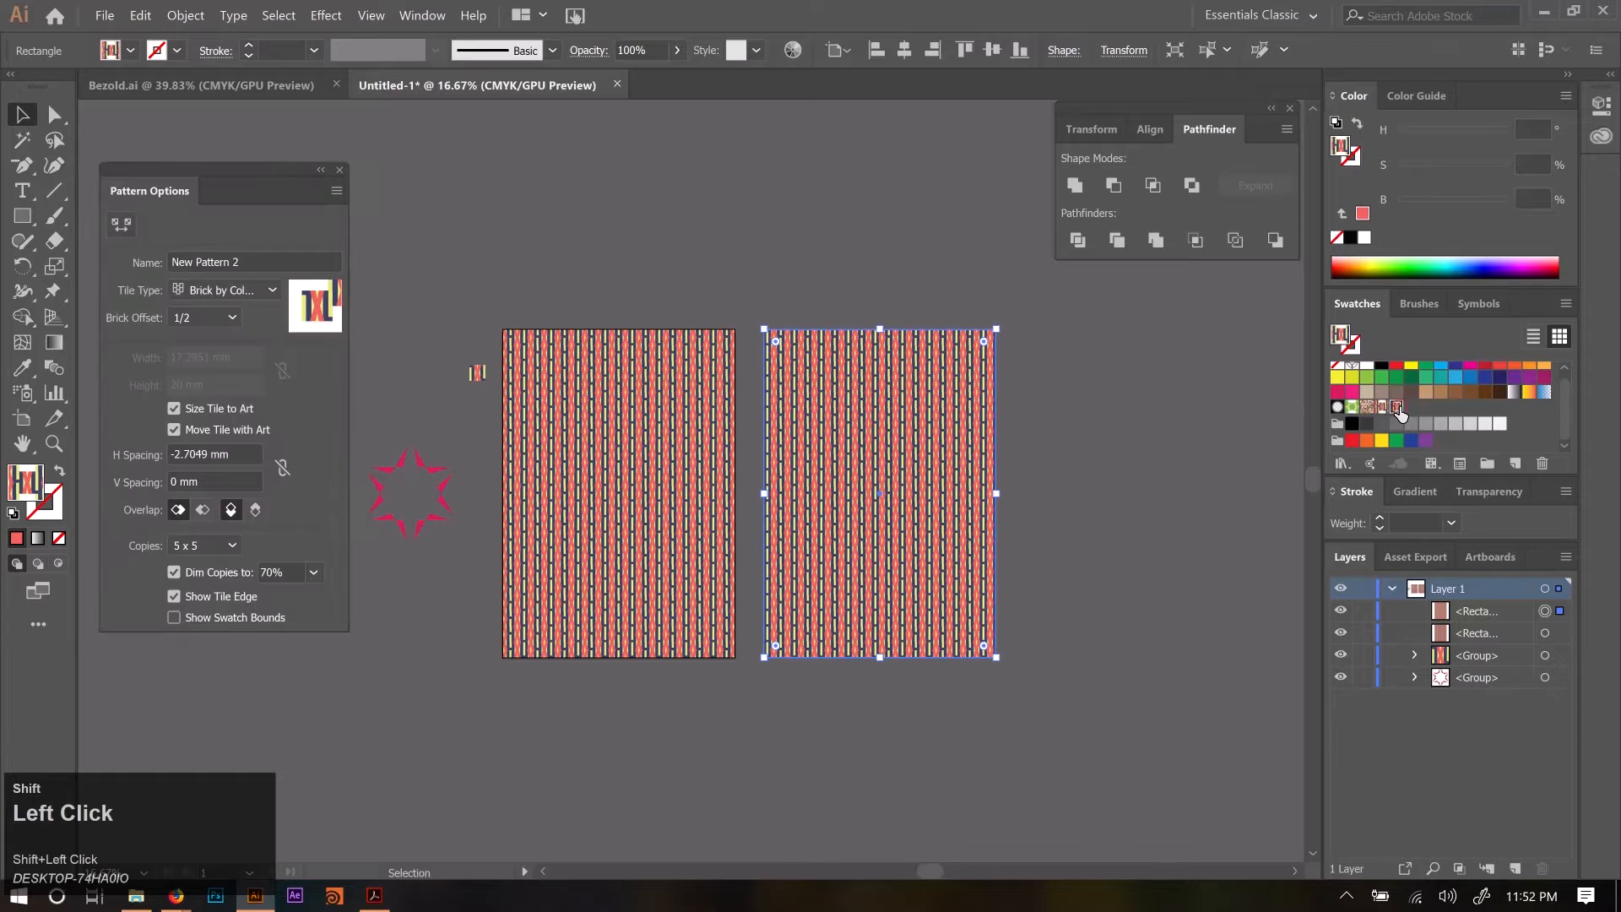
alt+scroll(669, 597, up, 3)
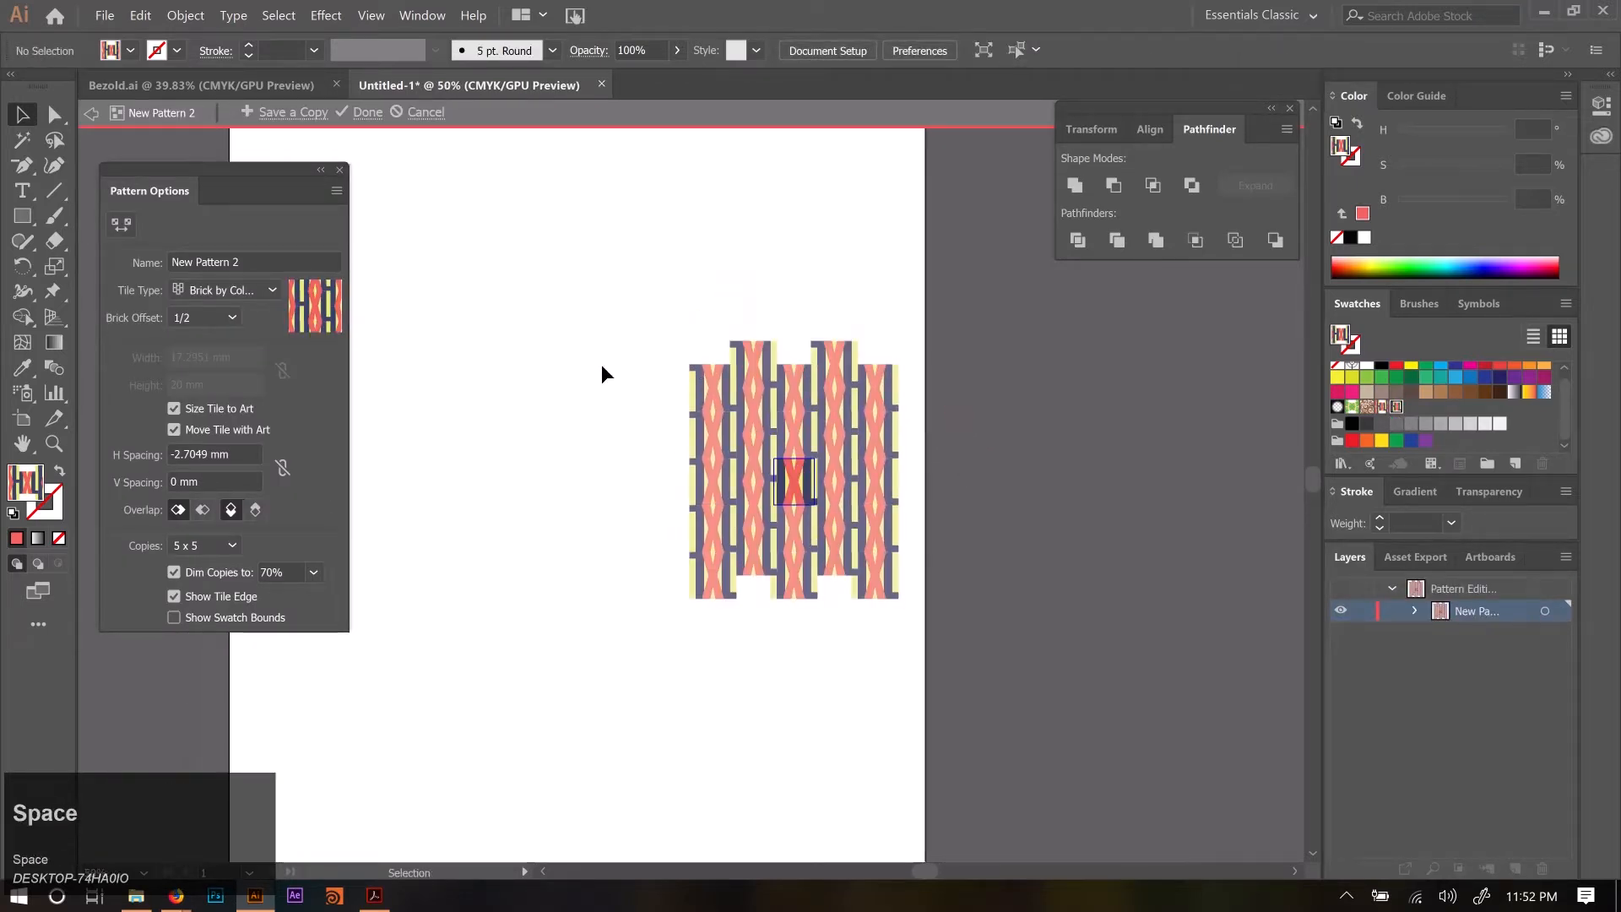
drag(592, 310, 1097, 751)
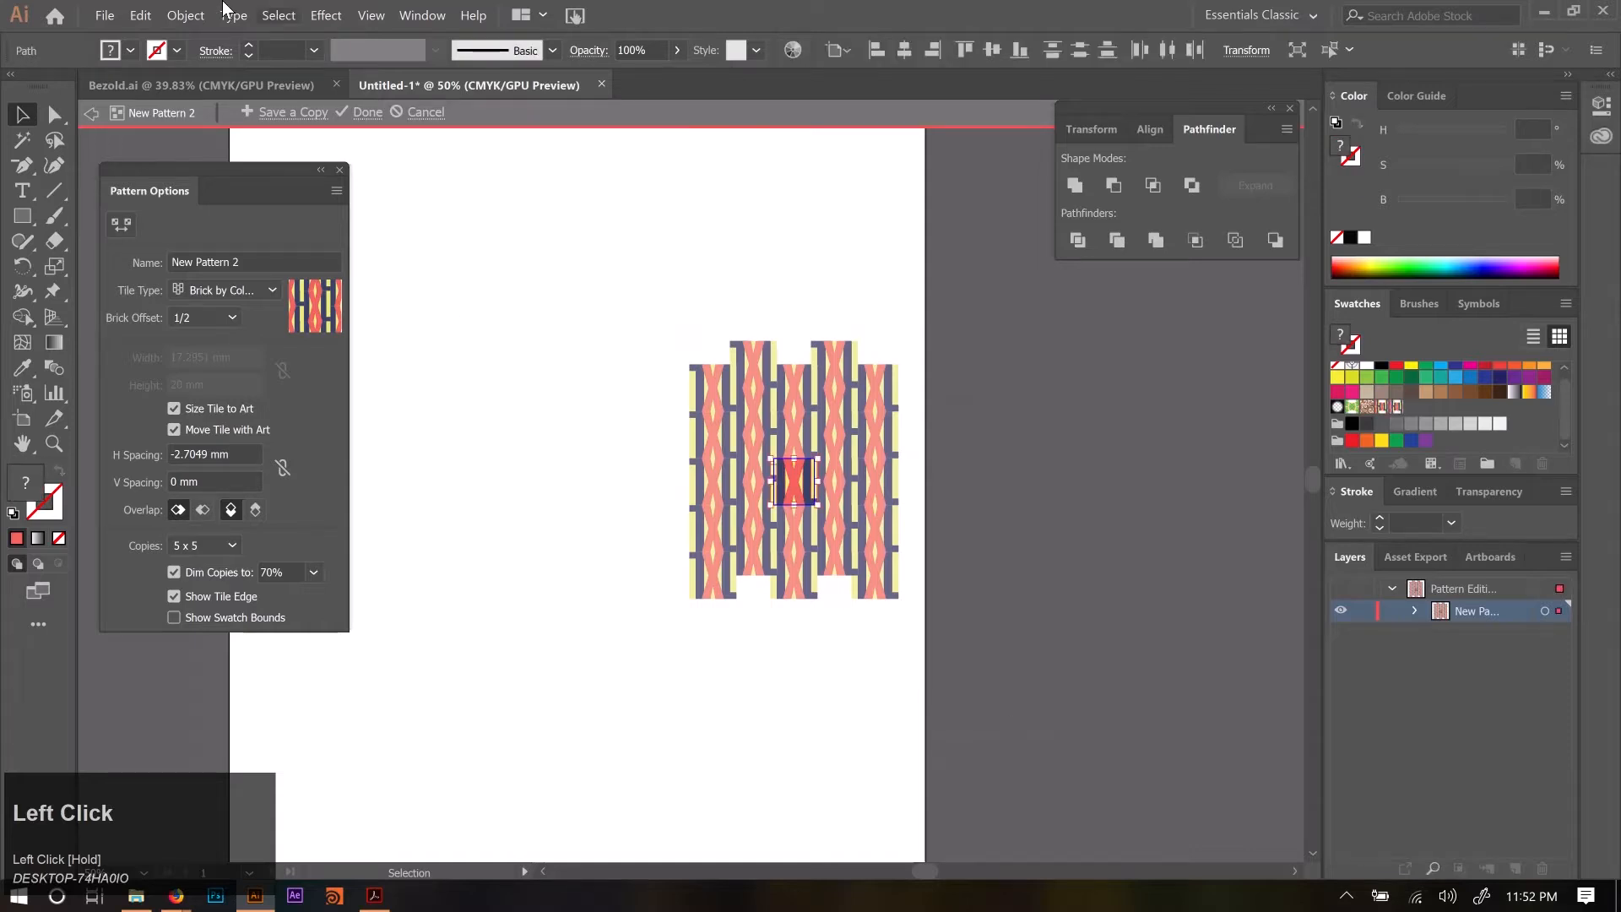
click(140, 16)
mouse_move(211, 325)
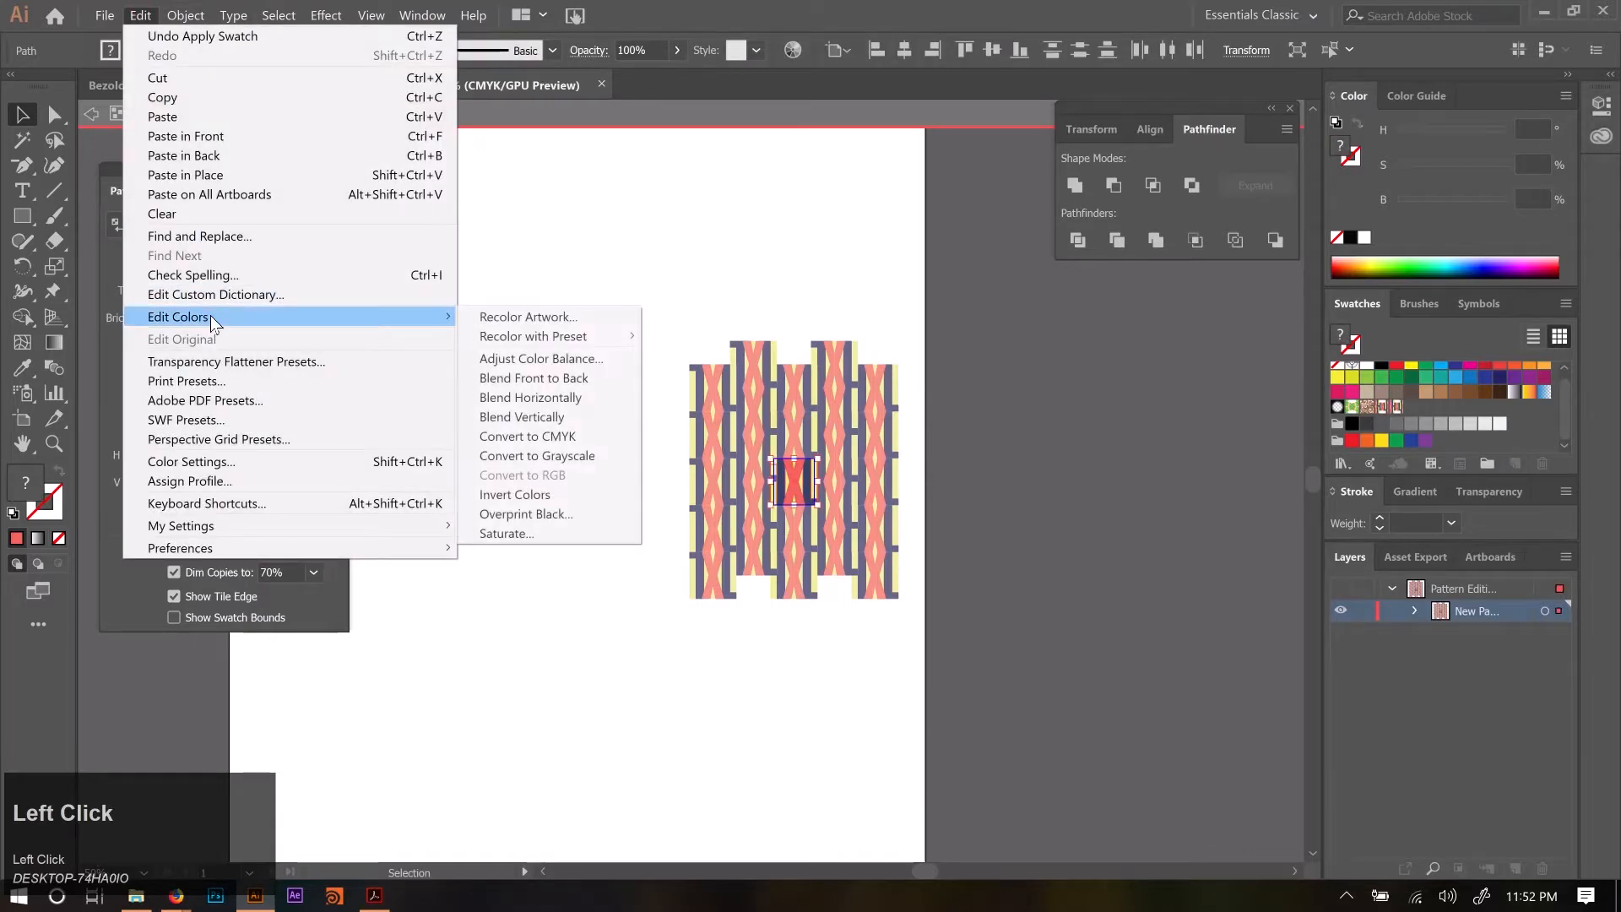
click(559, 318)
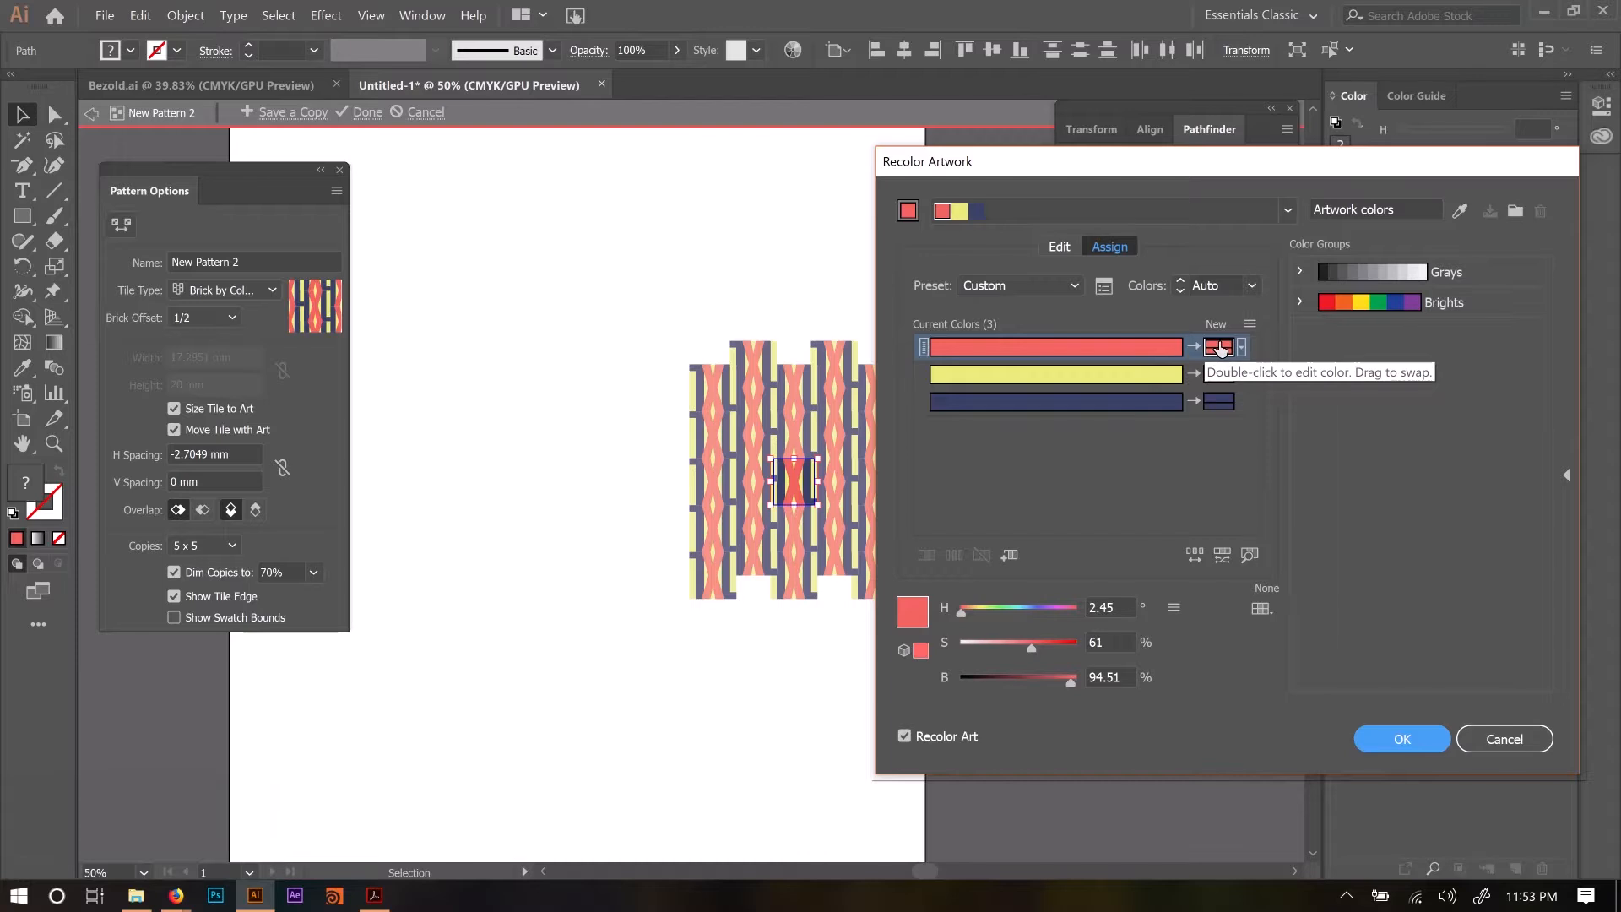
Replace the red in the pattern artwork with the muted blue 395D6B.
double_click(1219, 349)
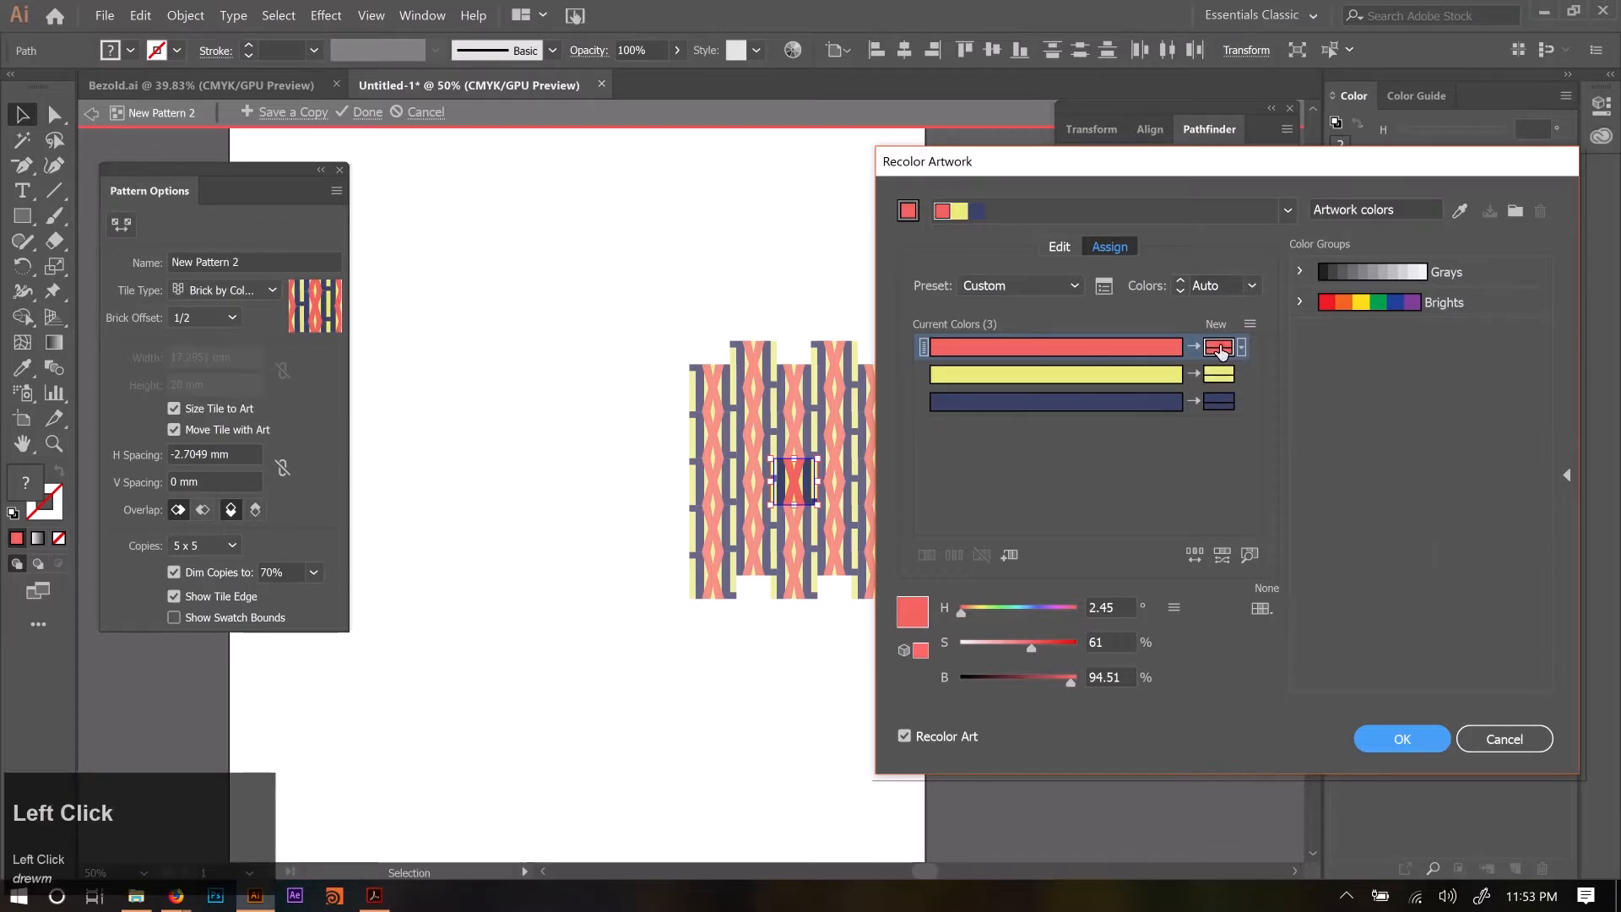
drag(1237, 410, 1235, 415)
mouse_move(1144, 305)
mouse_down()
mouse_move(1180, 320)
mouse_move(1120, 394)
mouse_move(1133, 429)
mouse_move(1143, 318)
mouse_move(1169, 385)
mouse_move(1160, 345)
mouse_up()
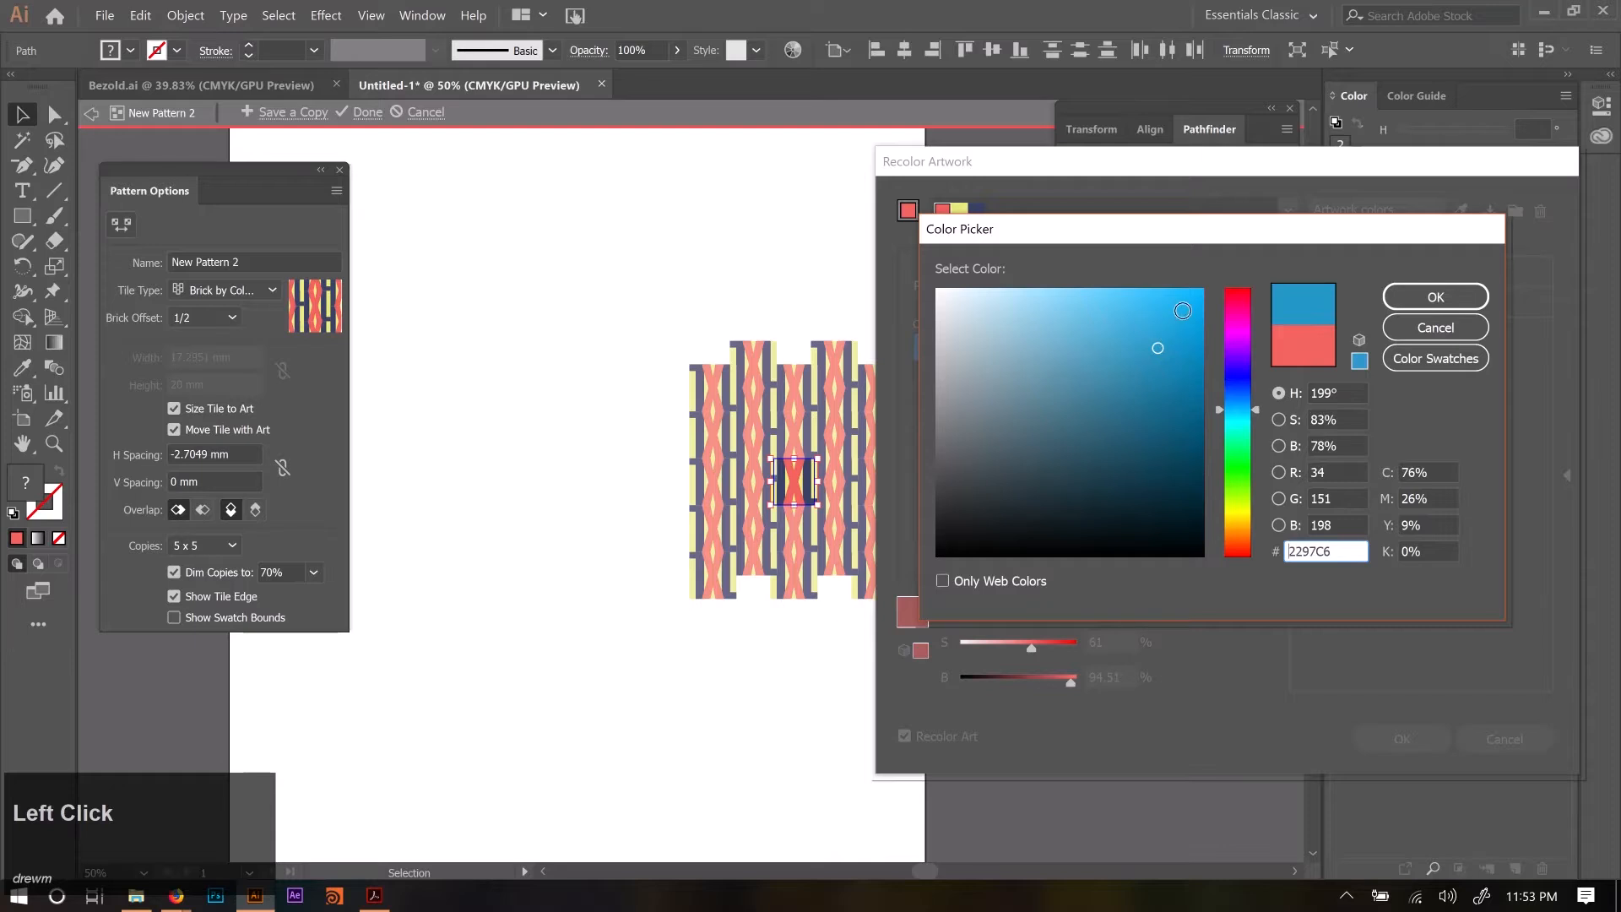
mouse_move(1174, 309)
mouse_down()
mouse_move(1183, 369)
mouse_move(1183, 310)
mouse_up()
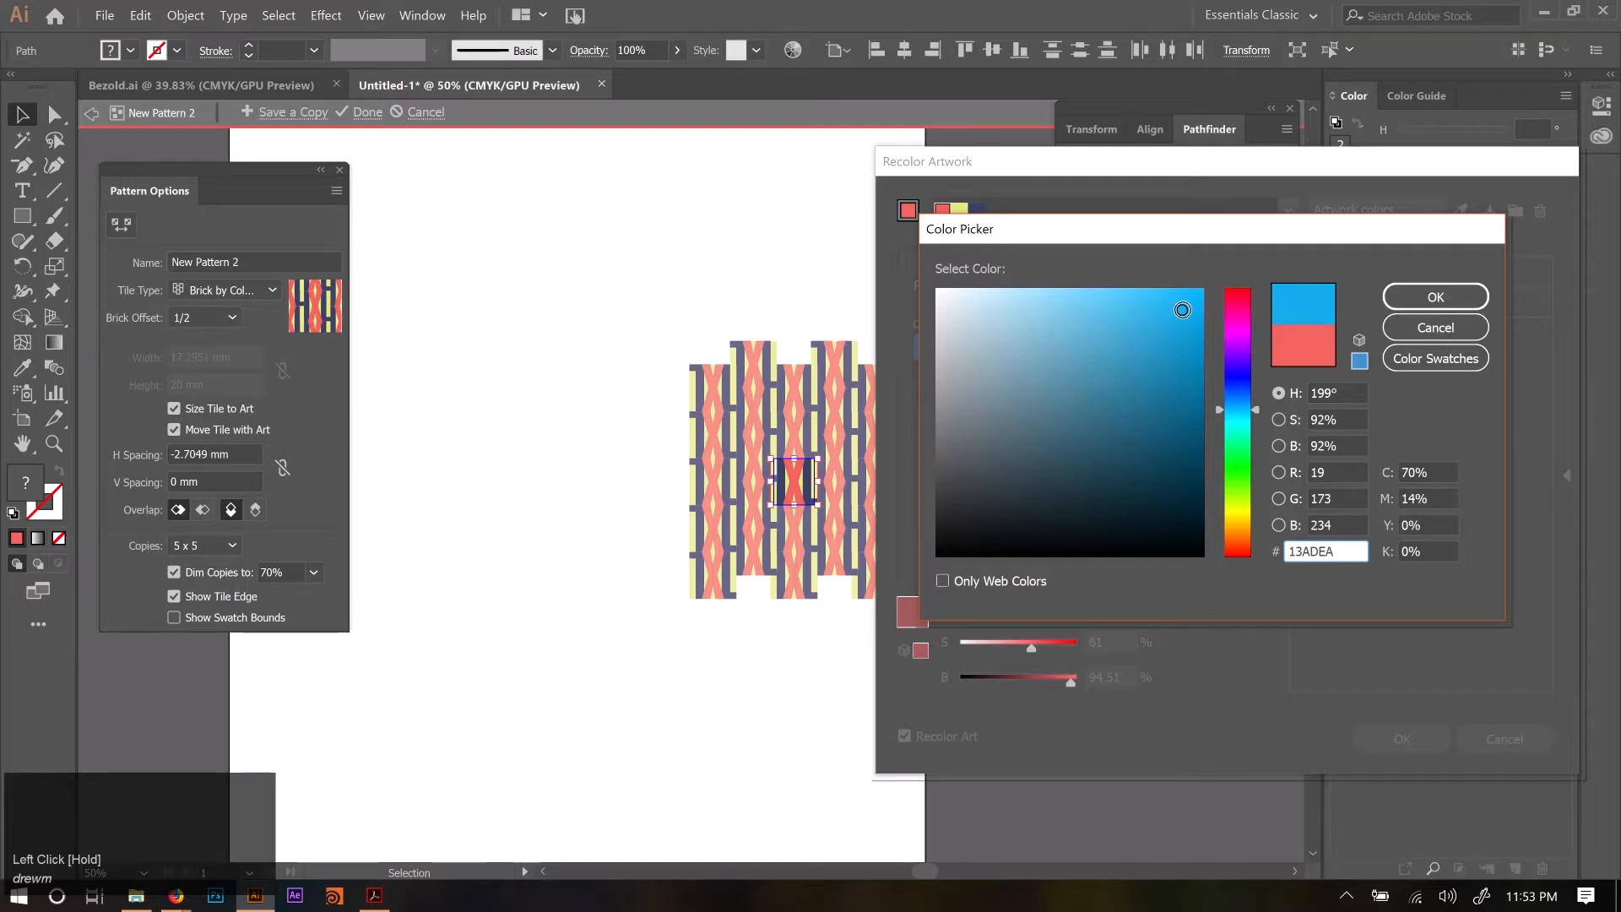
mouse_move(1169, 348)
mouse_down()
mouse_move(1166, 448)
mouse_move(1080, 462)
mouse_move(1063, 443)
mouse_up()
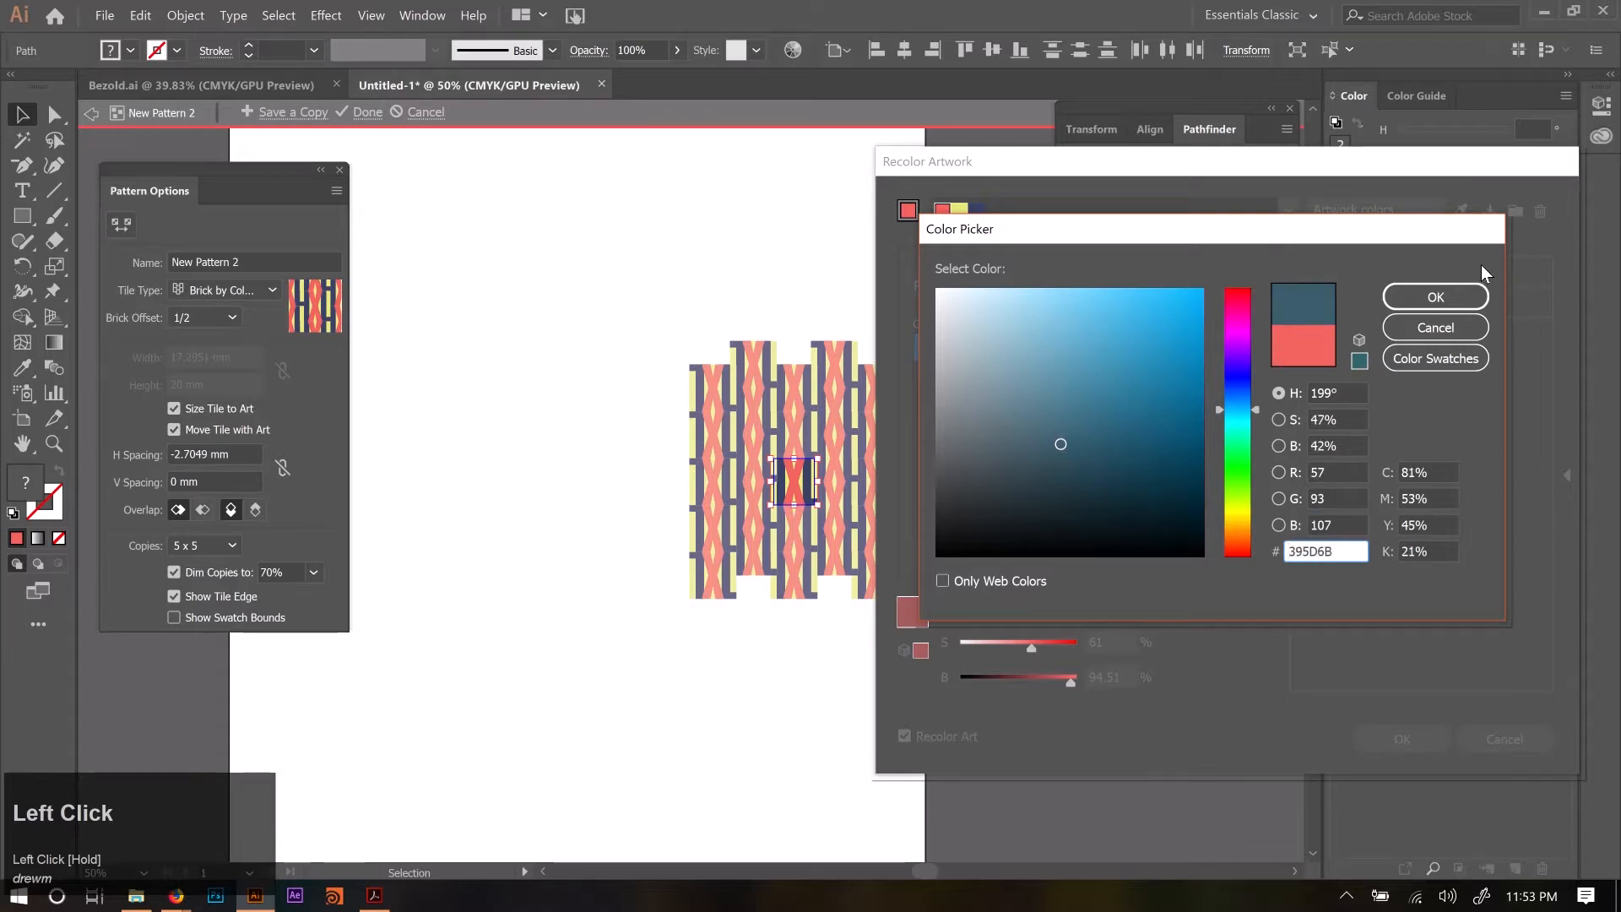
click(1454, 300)
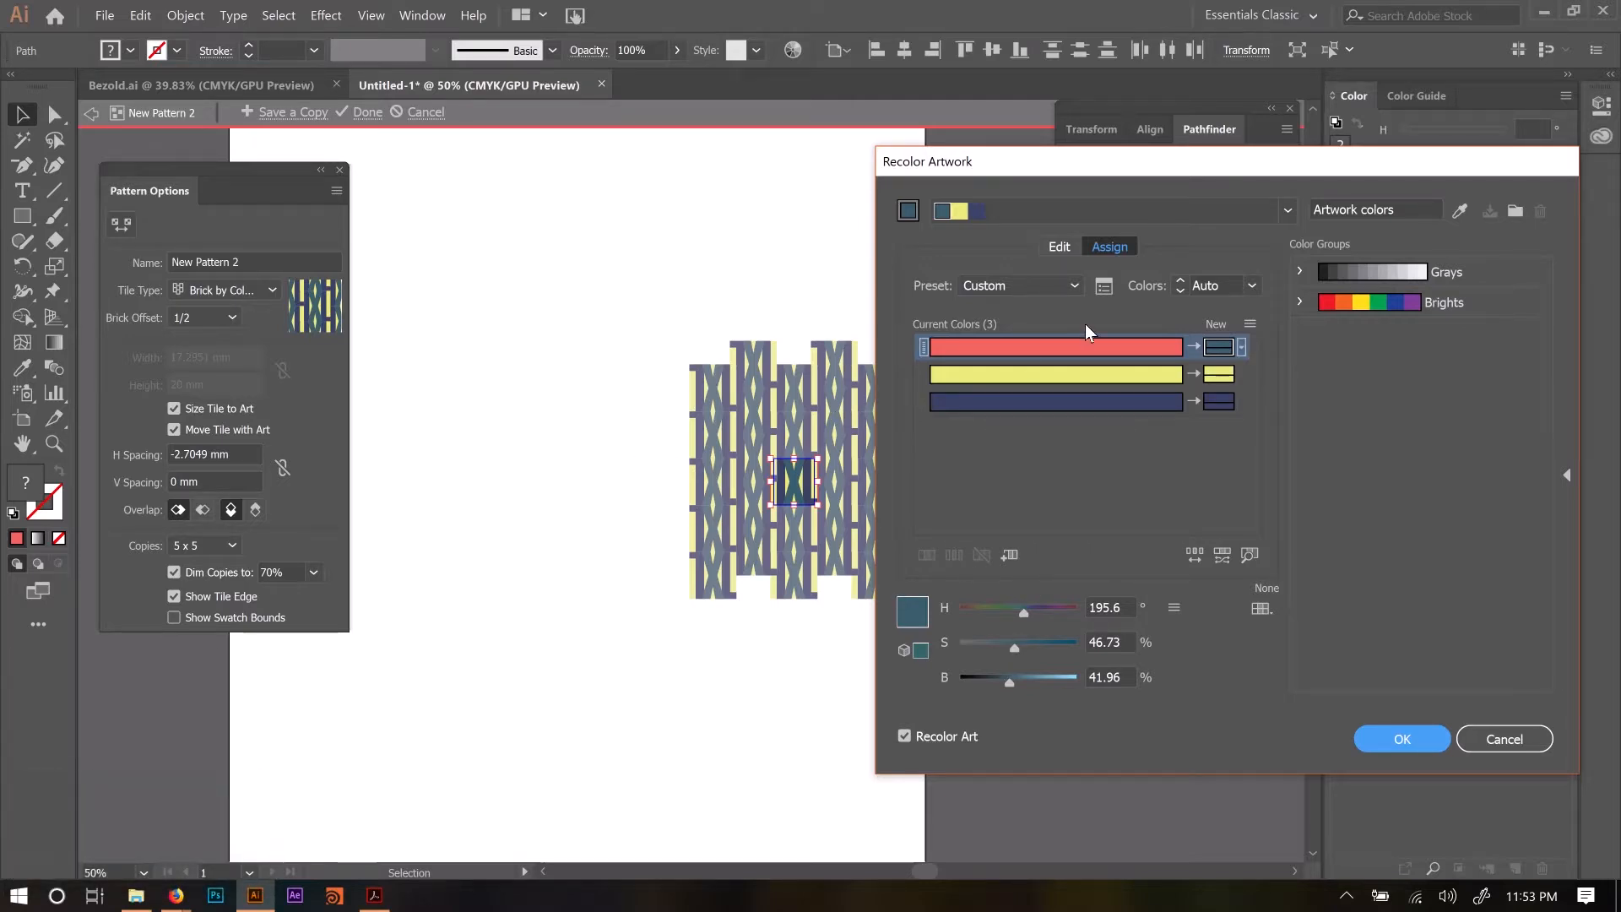
Set the red's replacement color to the dark navy 16212D, apply the recoloring and exit pattern editing.
click(1209, 342)
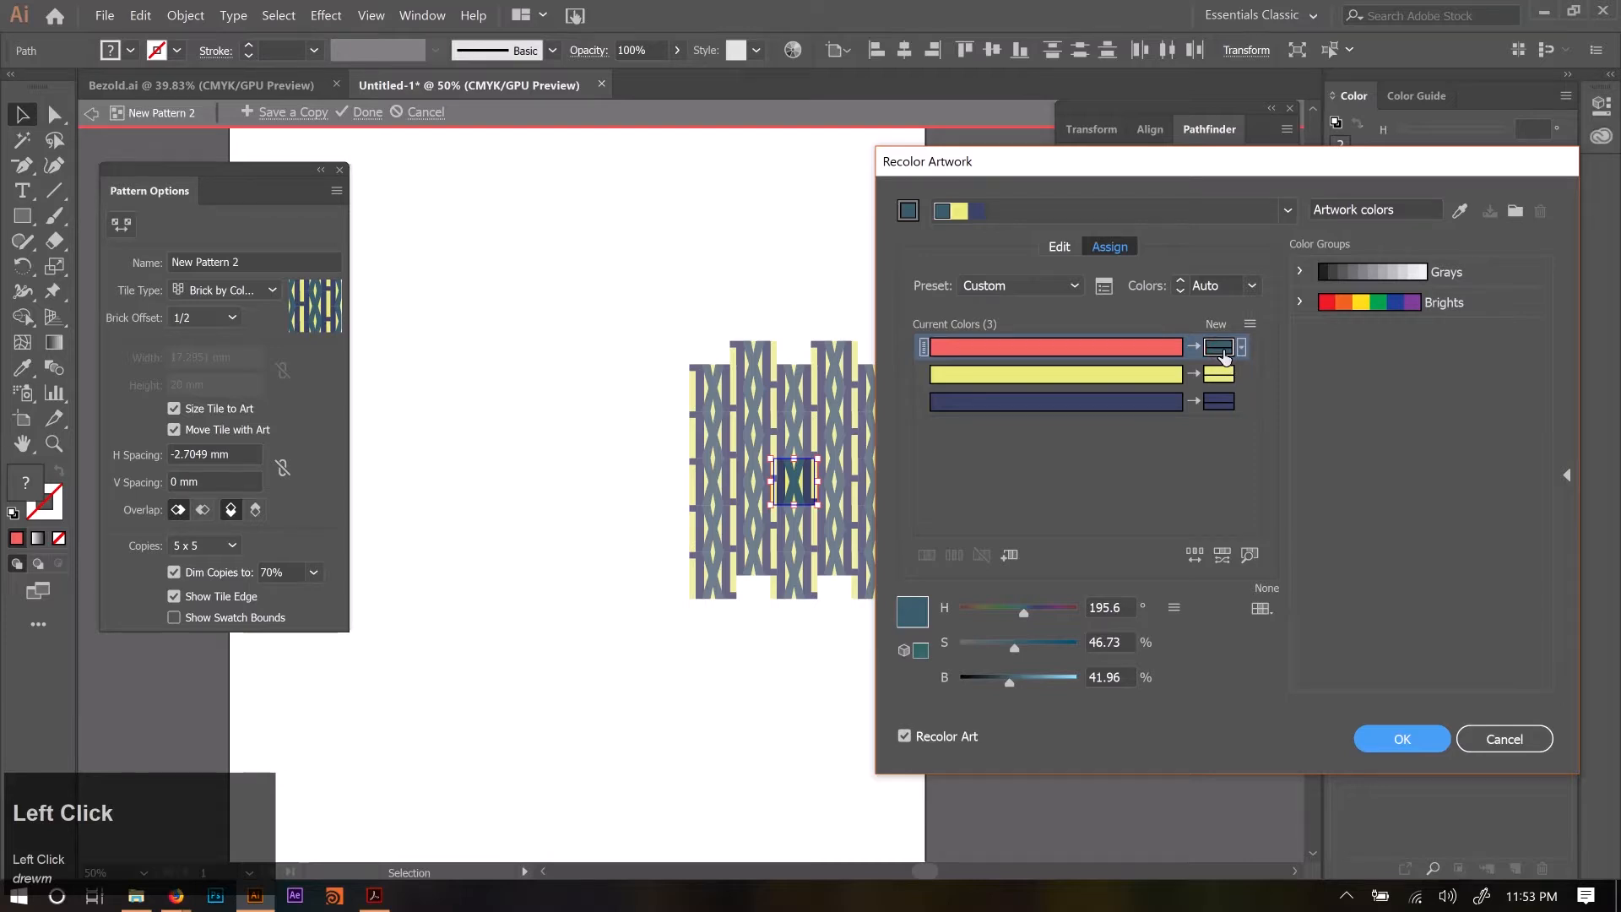
double_click(1223, 357)
drag(1062, 448, 1077, 505)
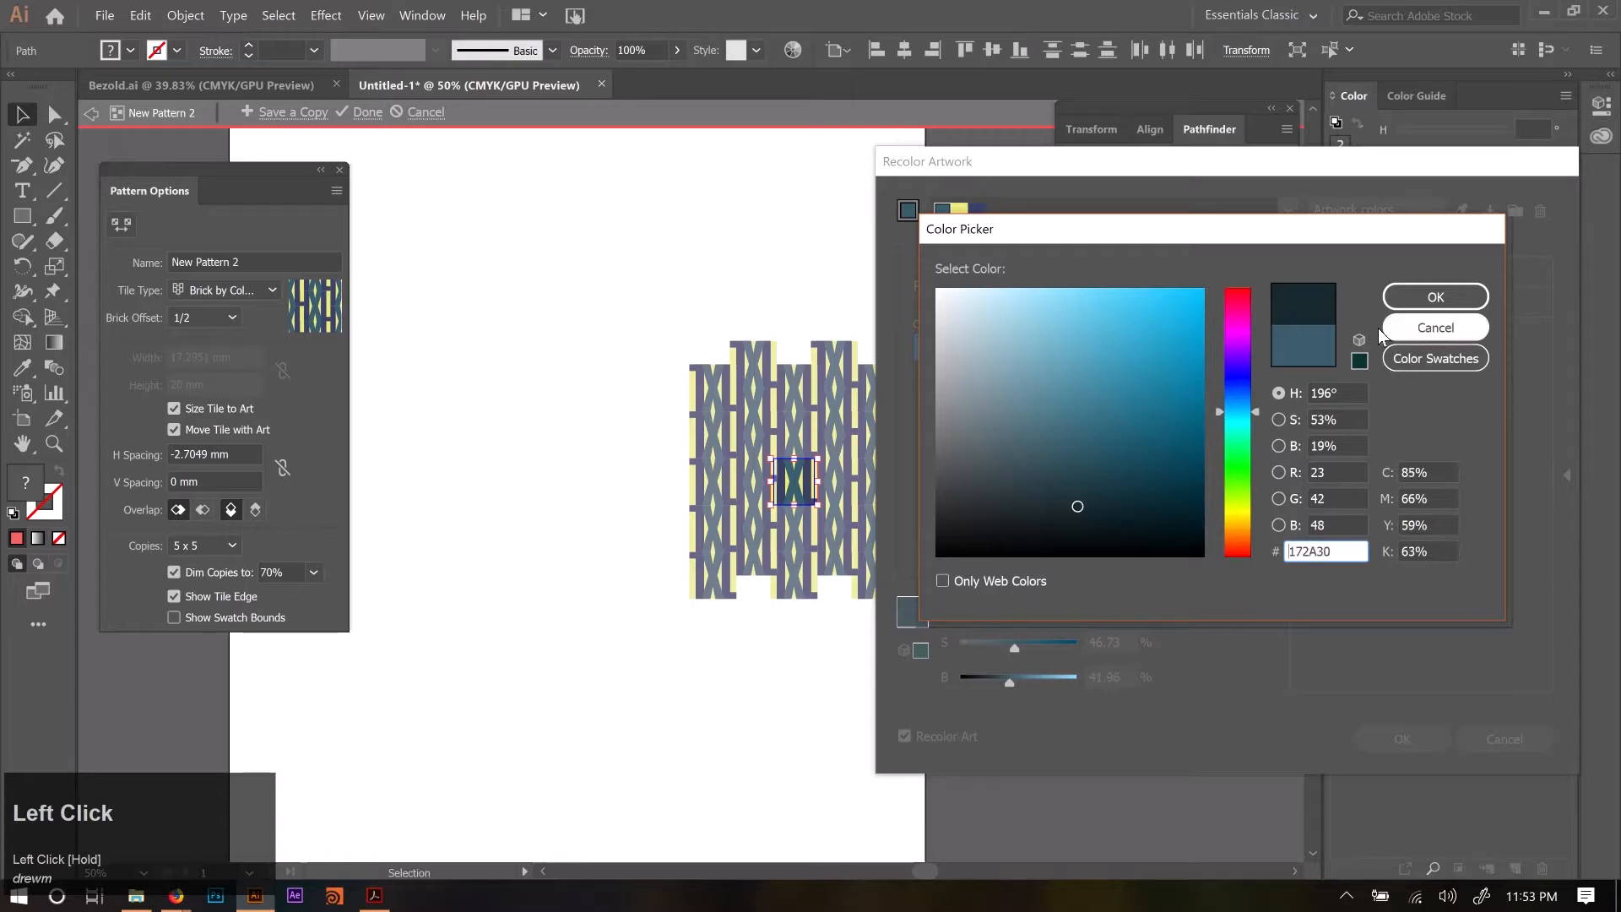
click(1414, 299)
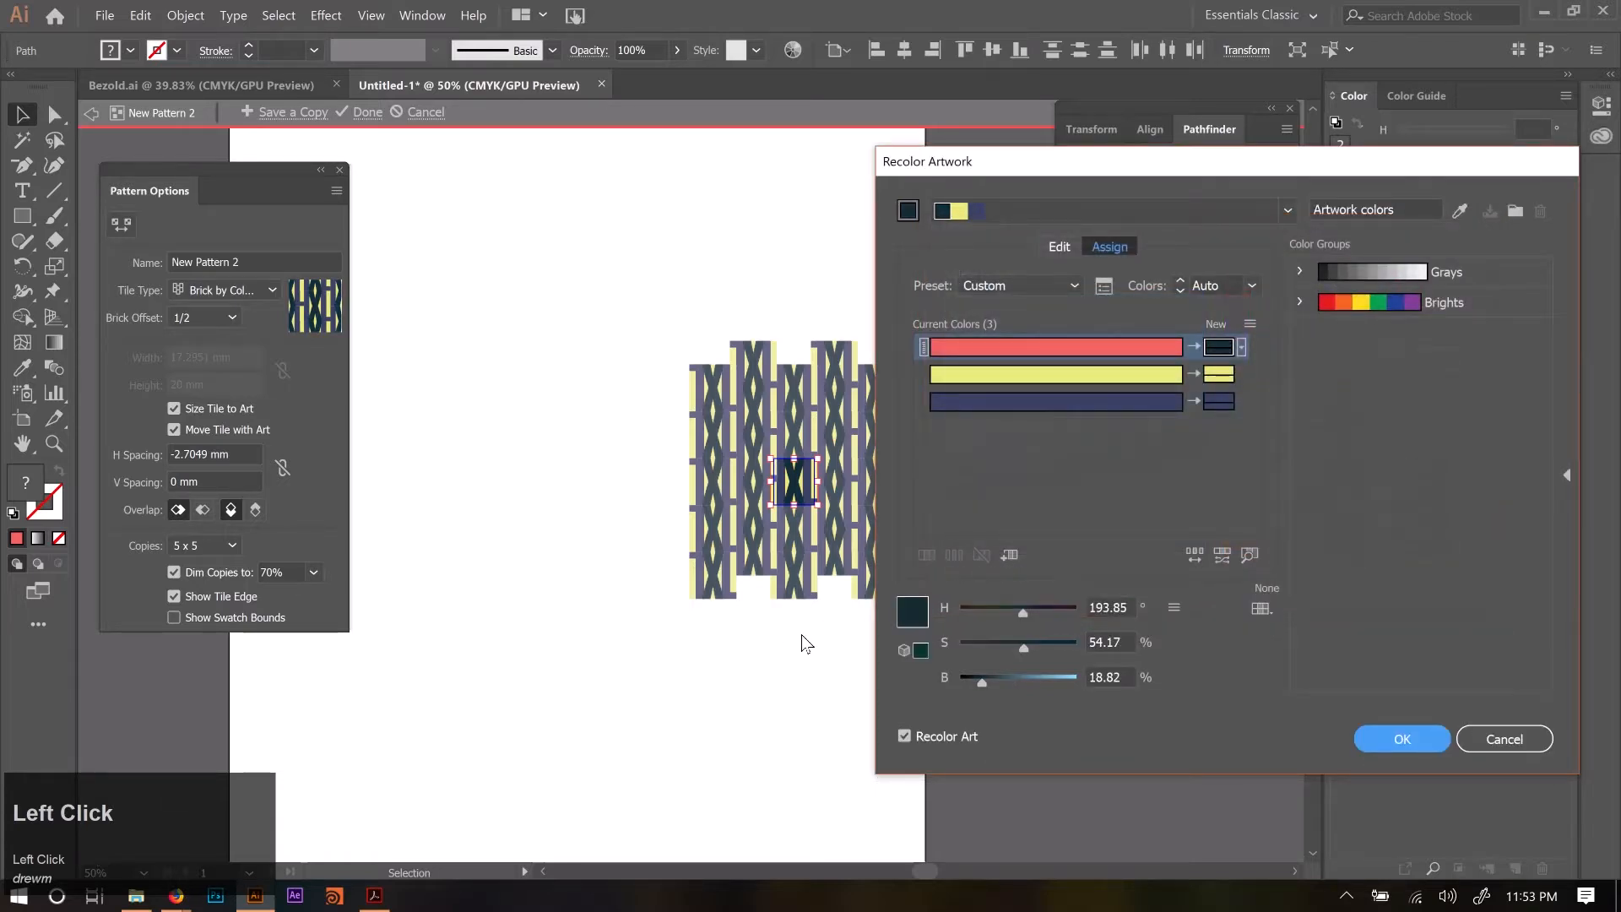
double_click(1218, 346)
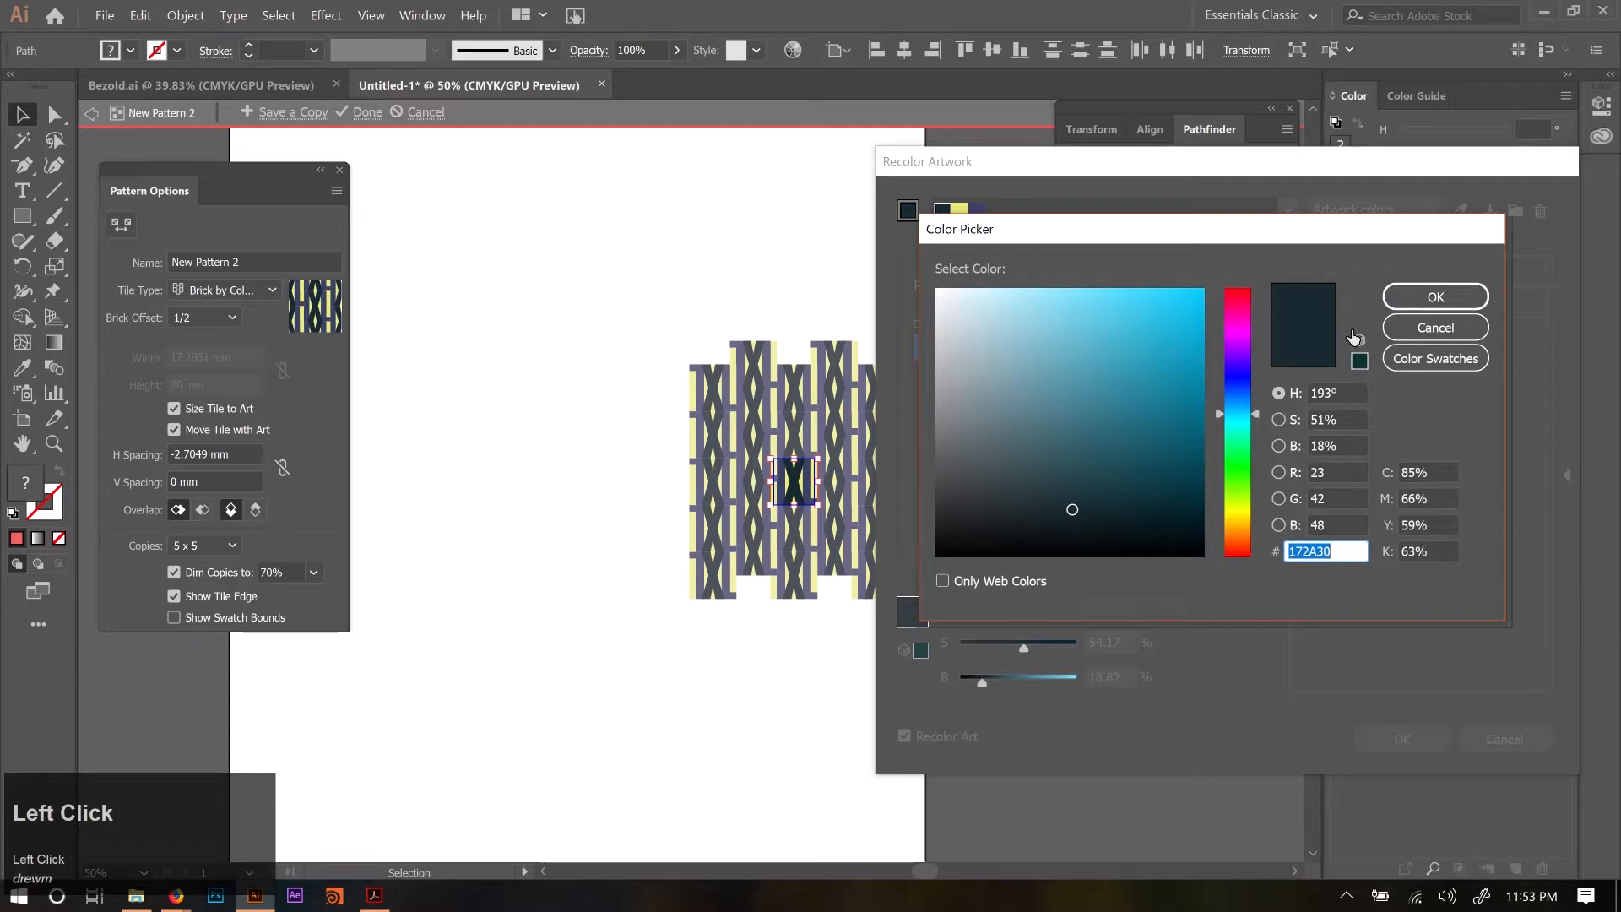
drag(1218, 422, 1220, 399)
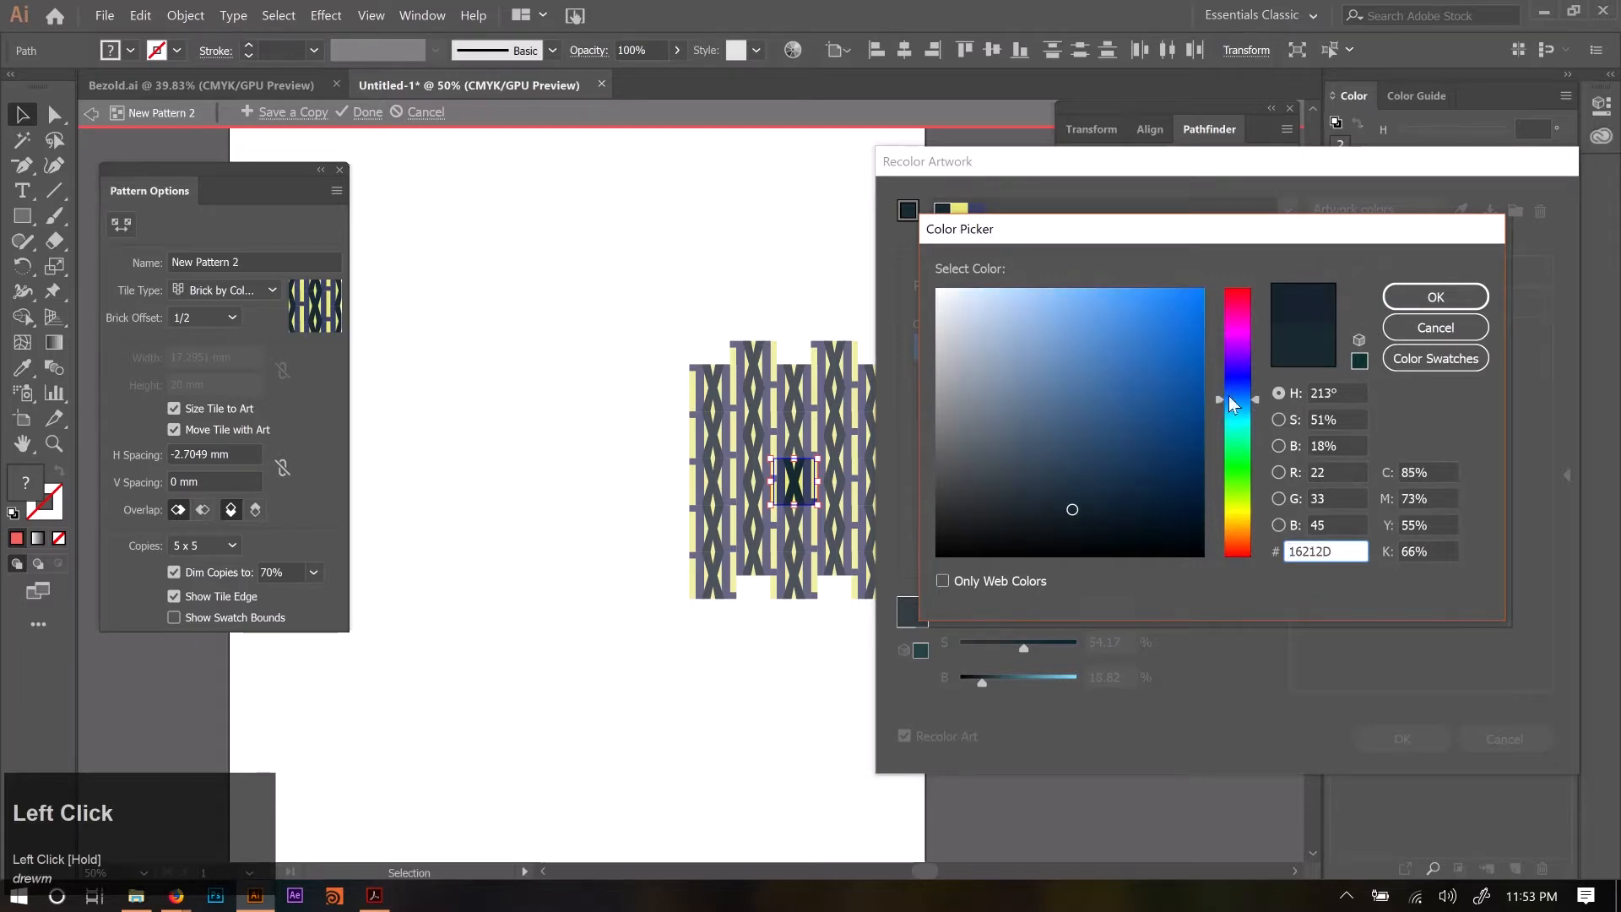
click(1435, 296)
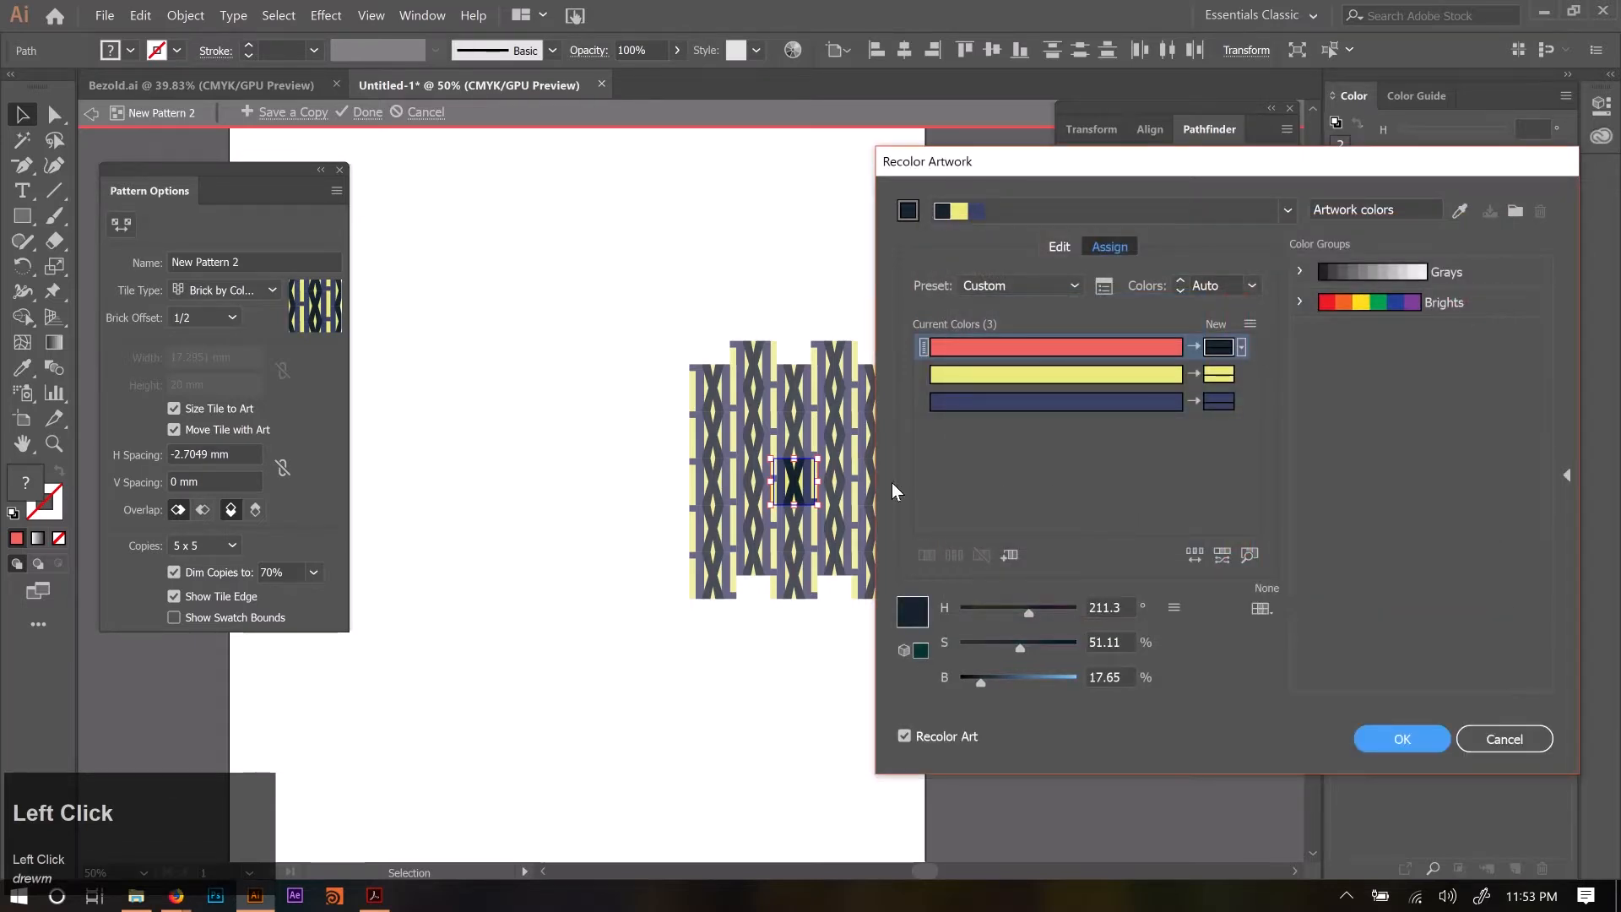
click(1414, 748)
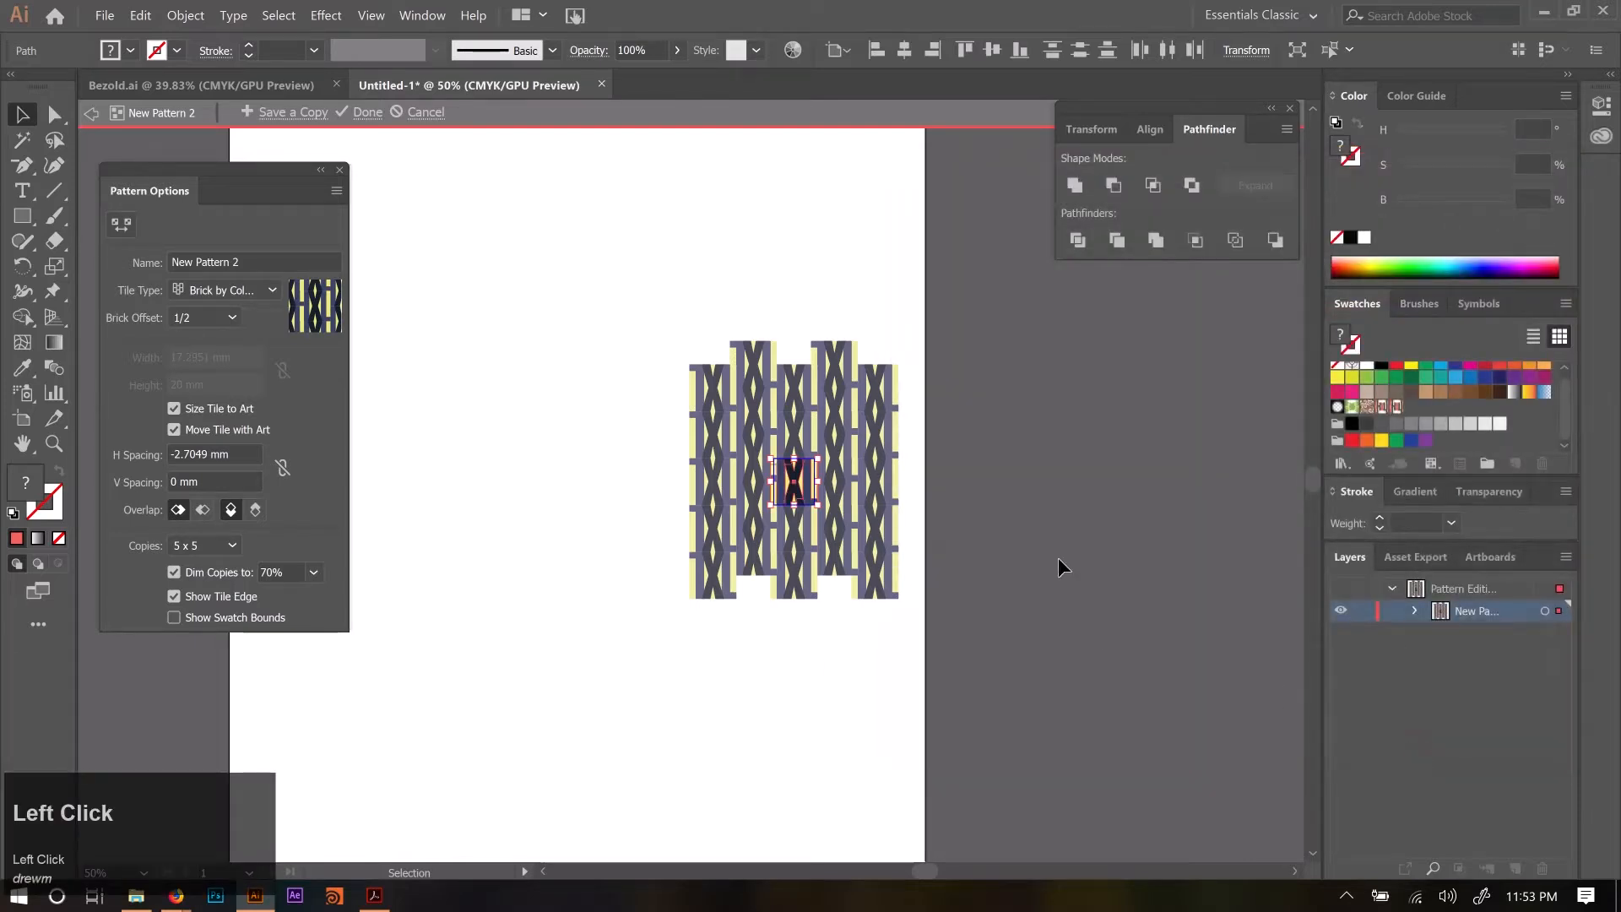
double_click(1189, 533)
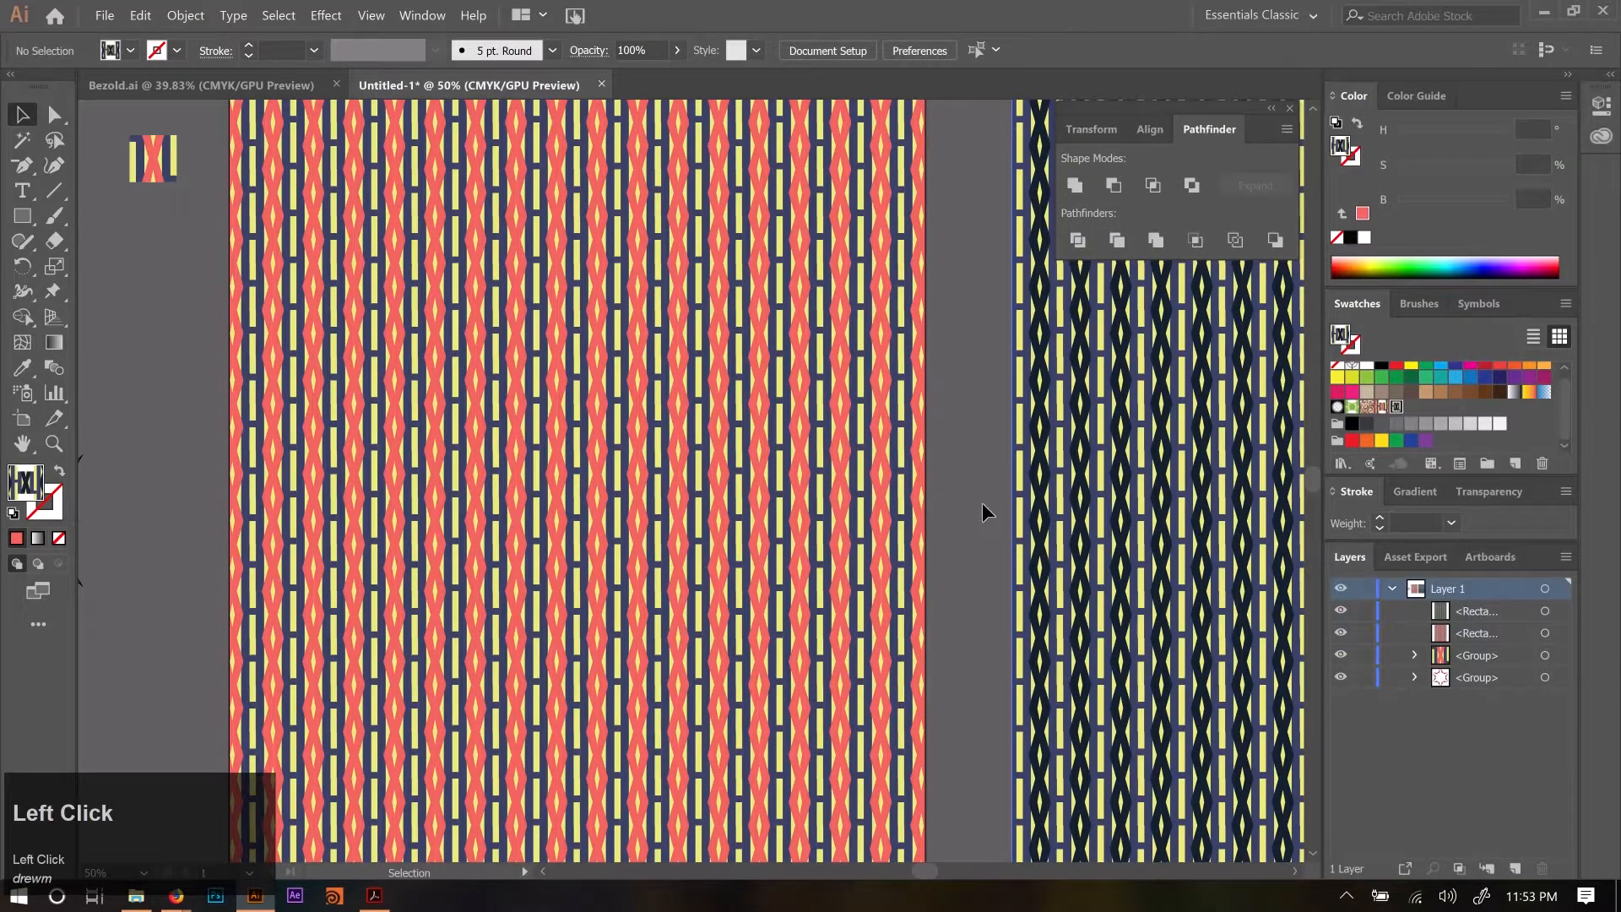
Move the navy-patterned rectangle exactly over the red one on the artboard and shift the small artwork group farther out.
scroll(985, 510, down, 2)
drag(1134, 498, 813, 505)
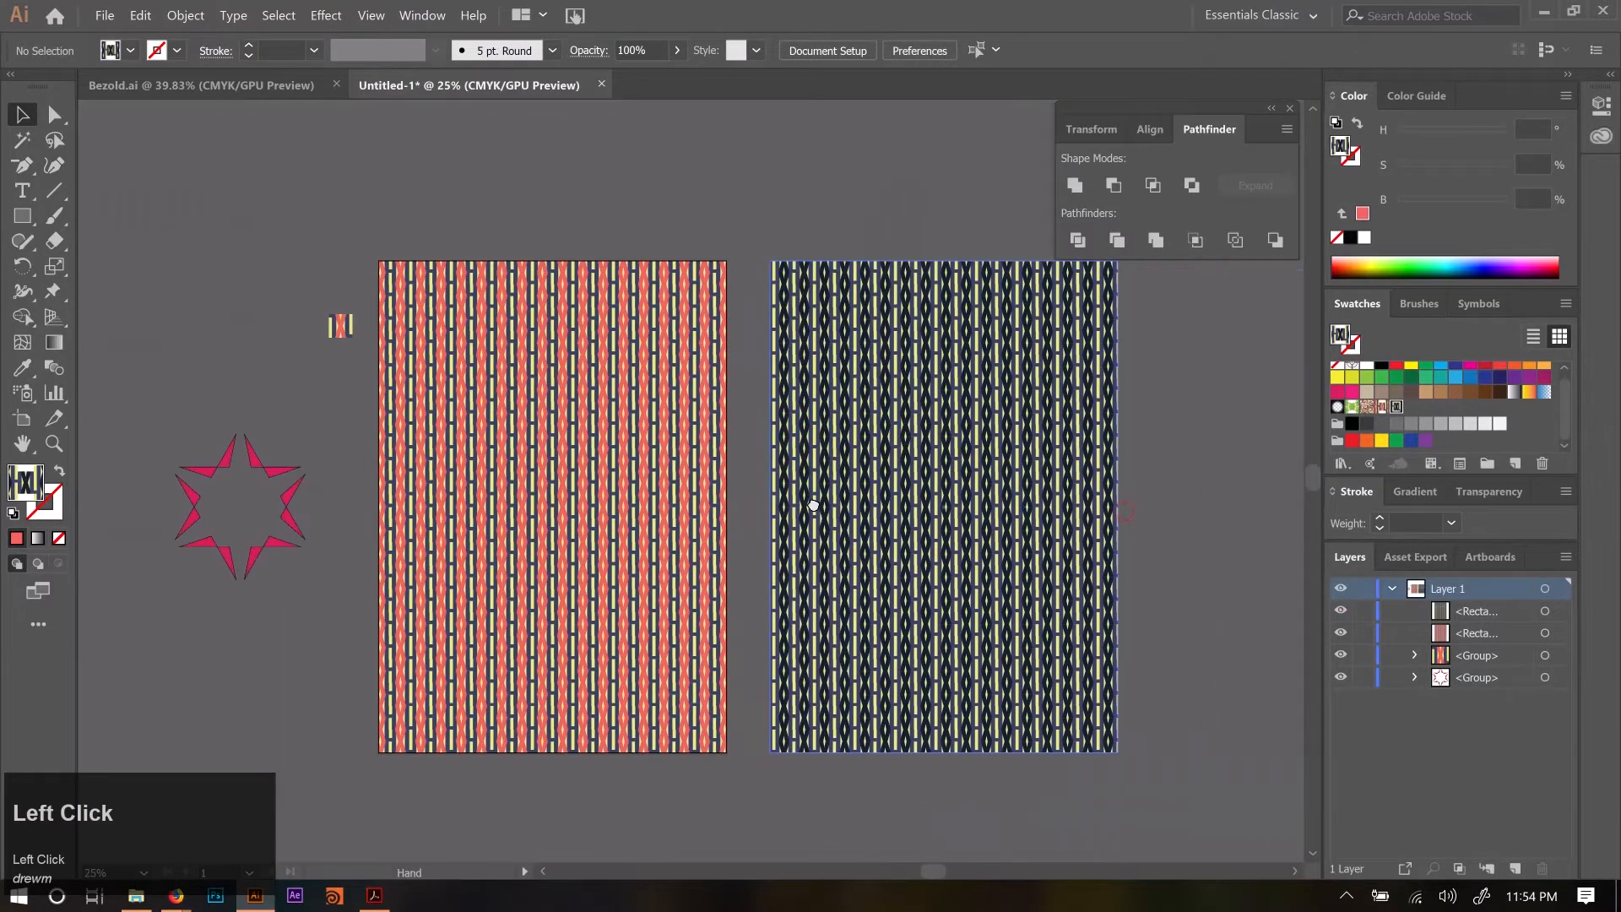
scroll(940, 473, up, 4)
scroll(943, 474, down, 3)
scroll(943, 460, up, 1)
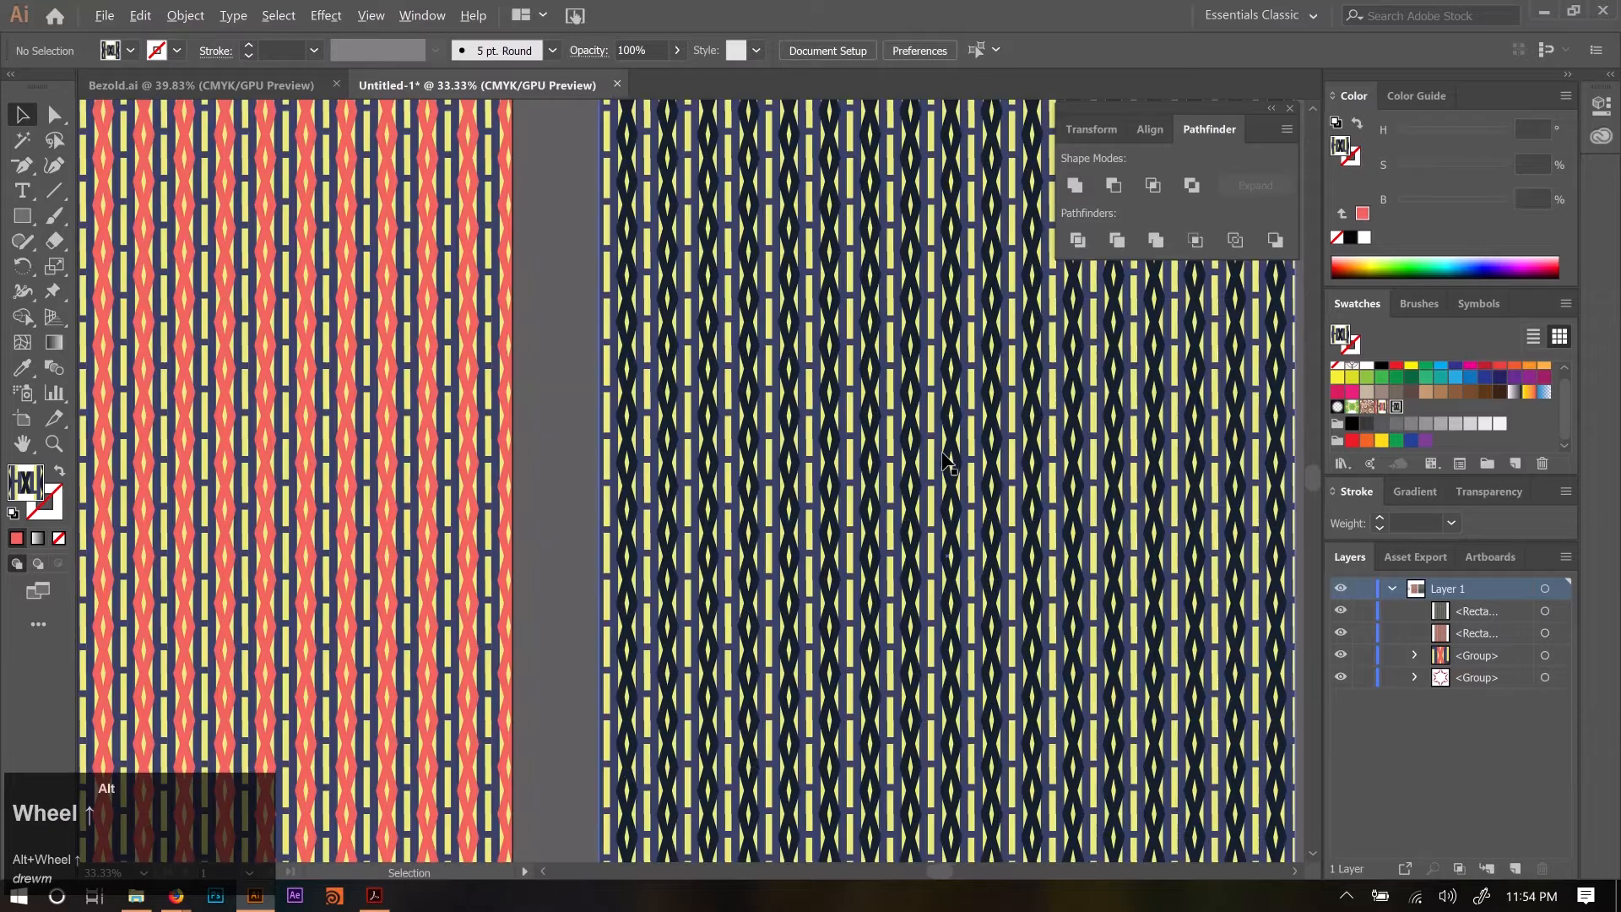
scroll(943, 460, down, 2)
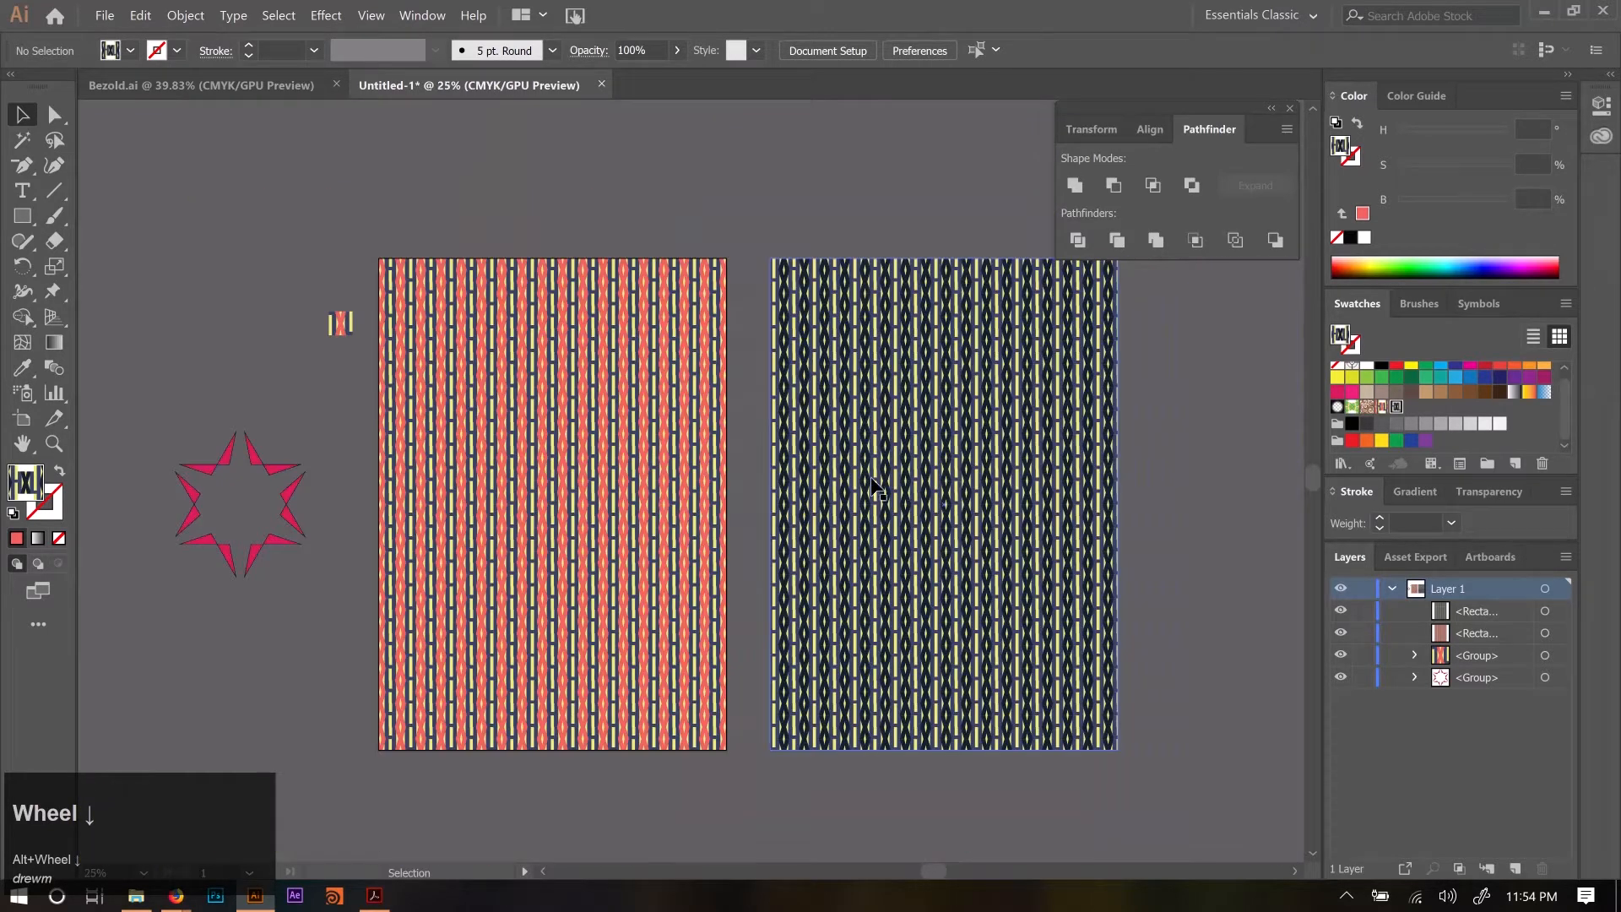
drag(954, 489, 966, 521)
drag(665, 338, 553, 365)
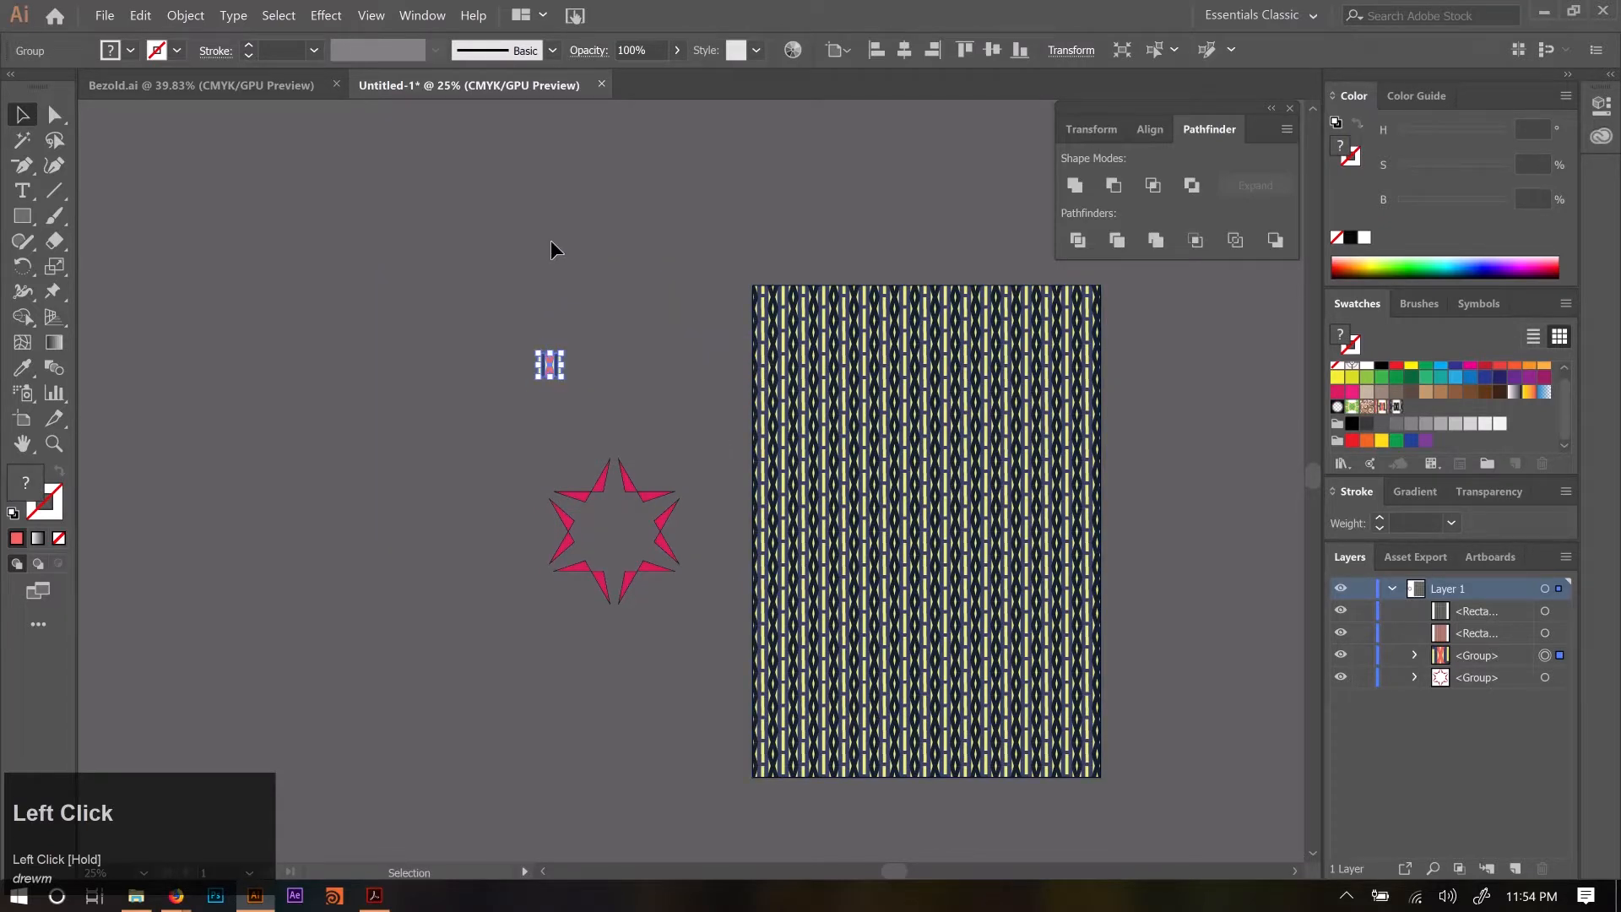
Move the pink star group to the center of the artboard and enlarge it proportionally around its center.
click(668, 549)
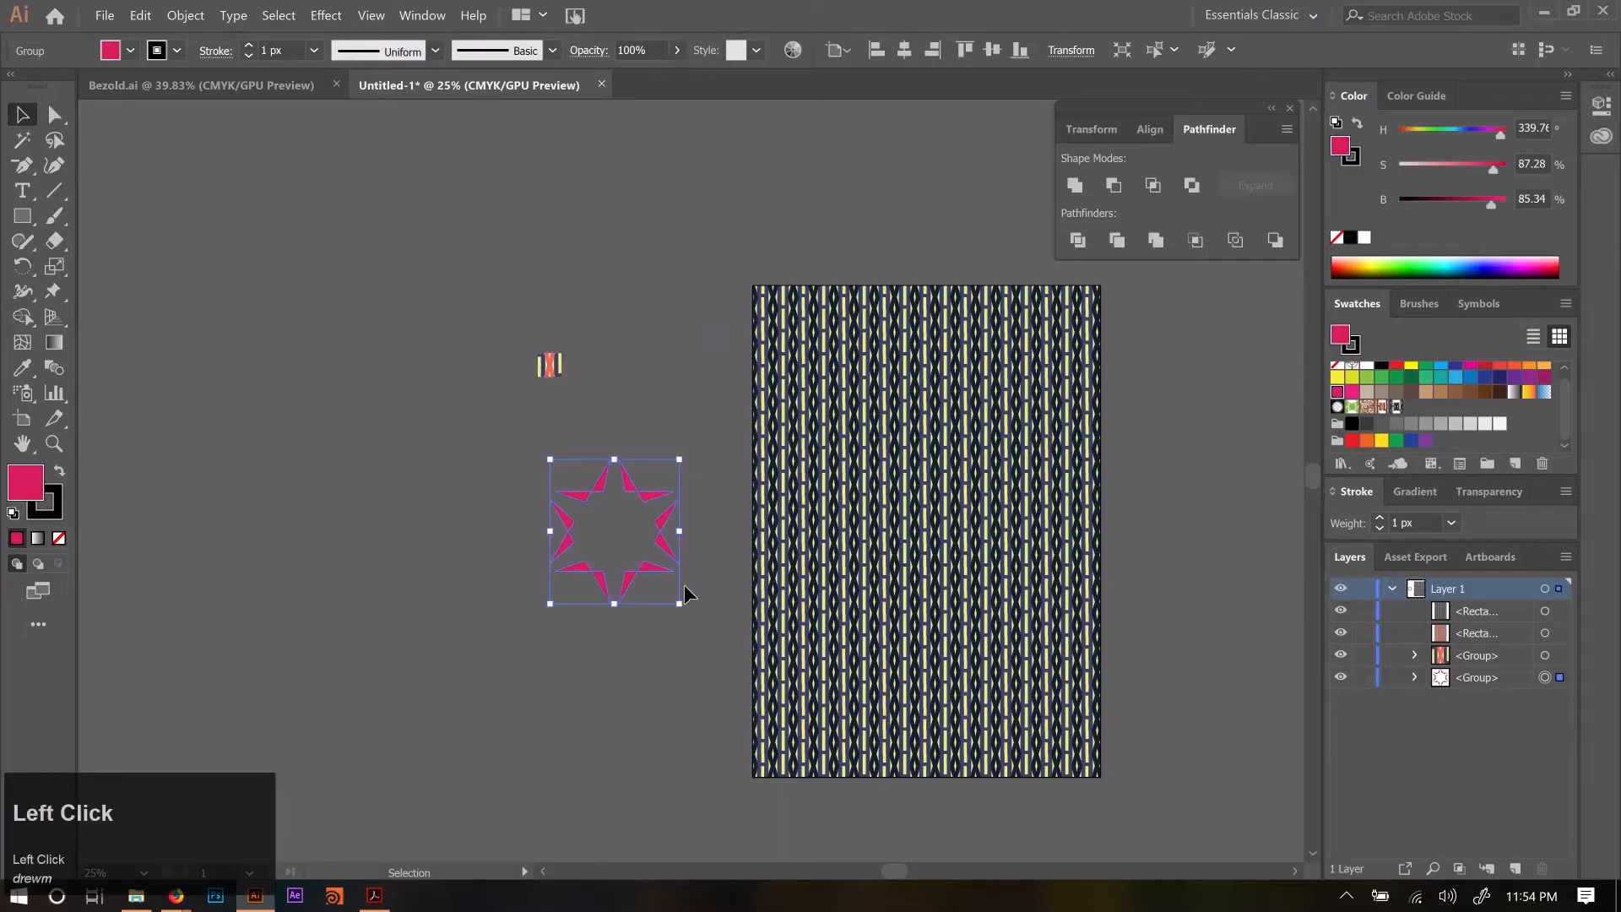
scroll(645, 579, up, 2)
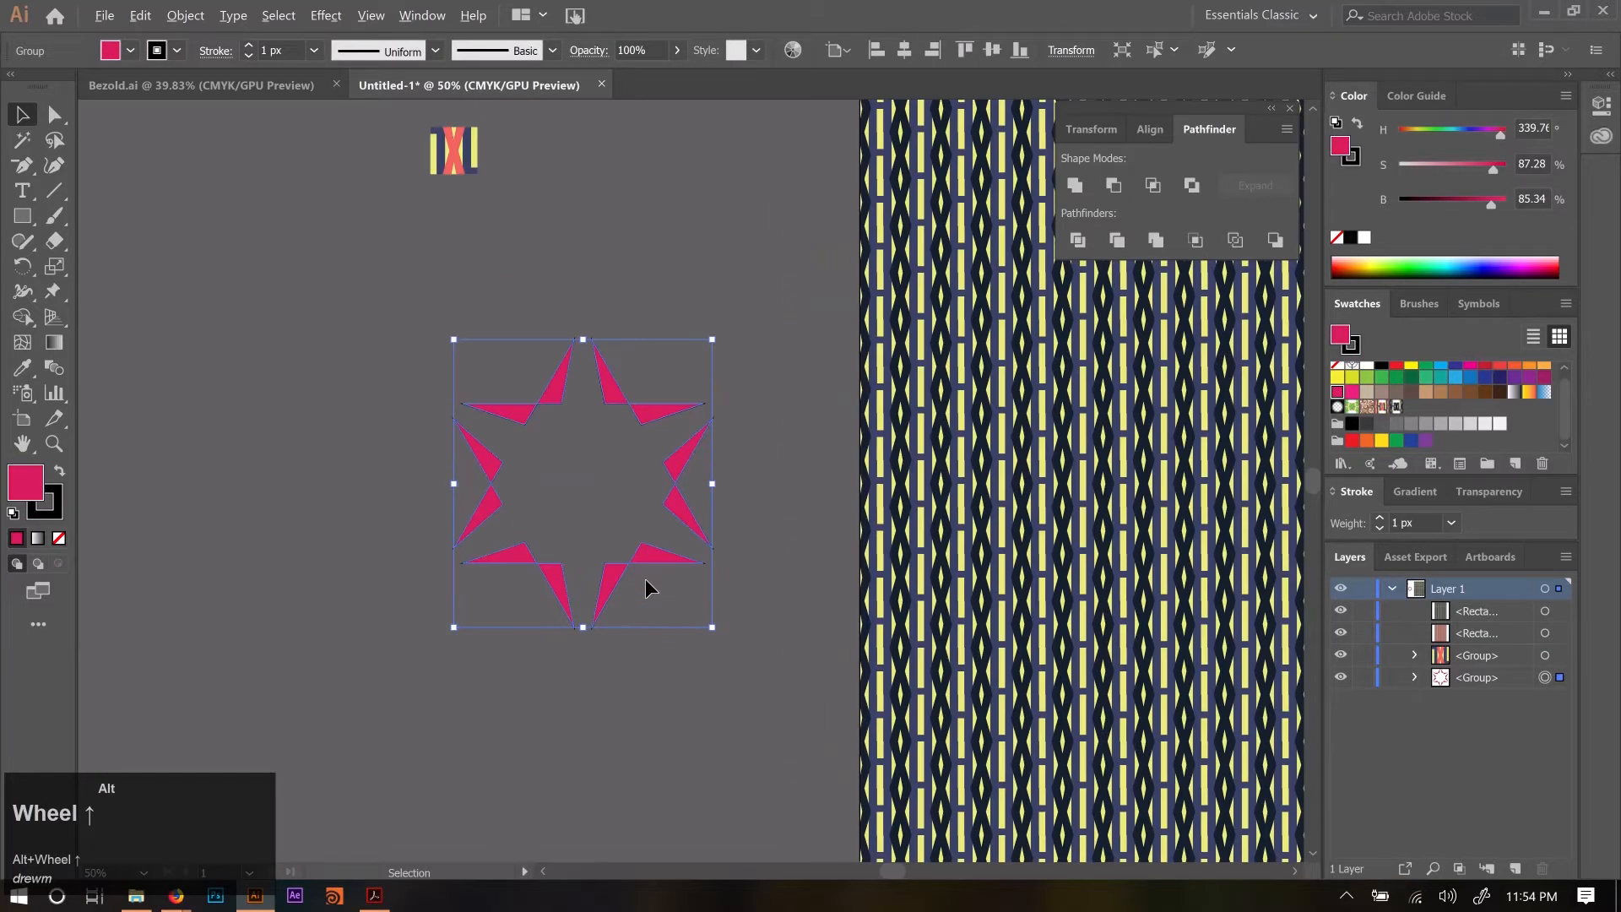
scroll(645, 579, down, 2)
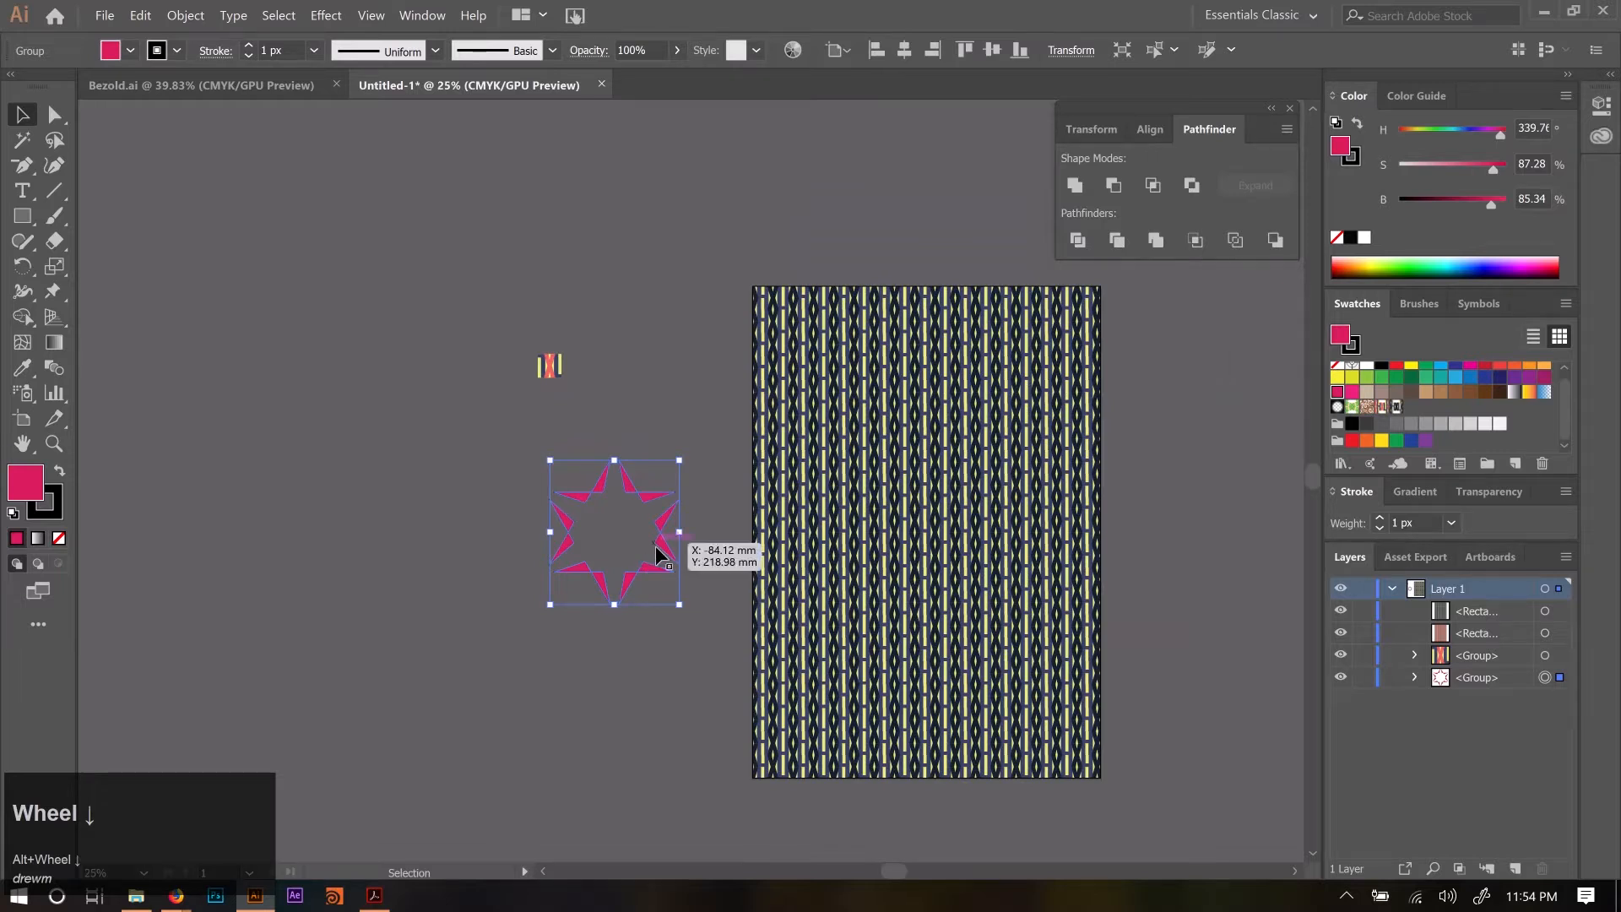
drag(659, 547, 967, 544)
drag(991, 603, 1048, 667)
Stack the pink star group above the navy-patterned rectangle and make a clipping mask from the two.
drag(1521, 679, 1471, 612)
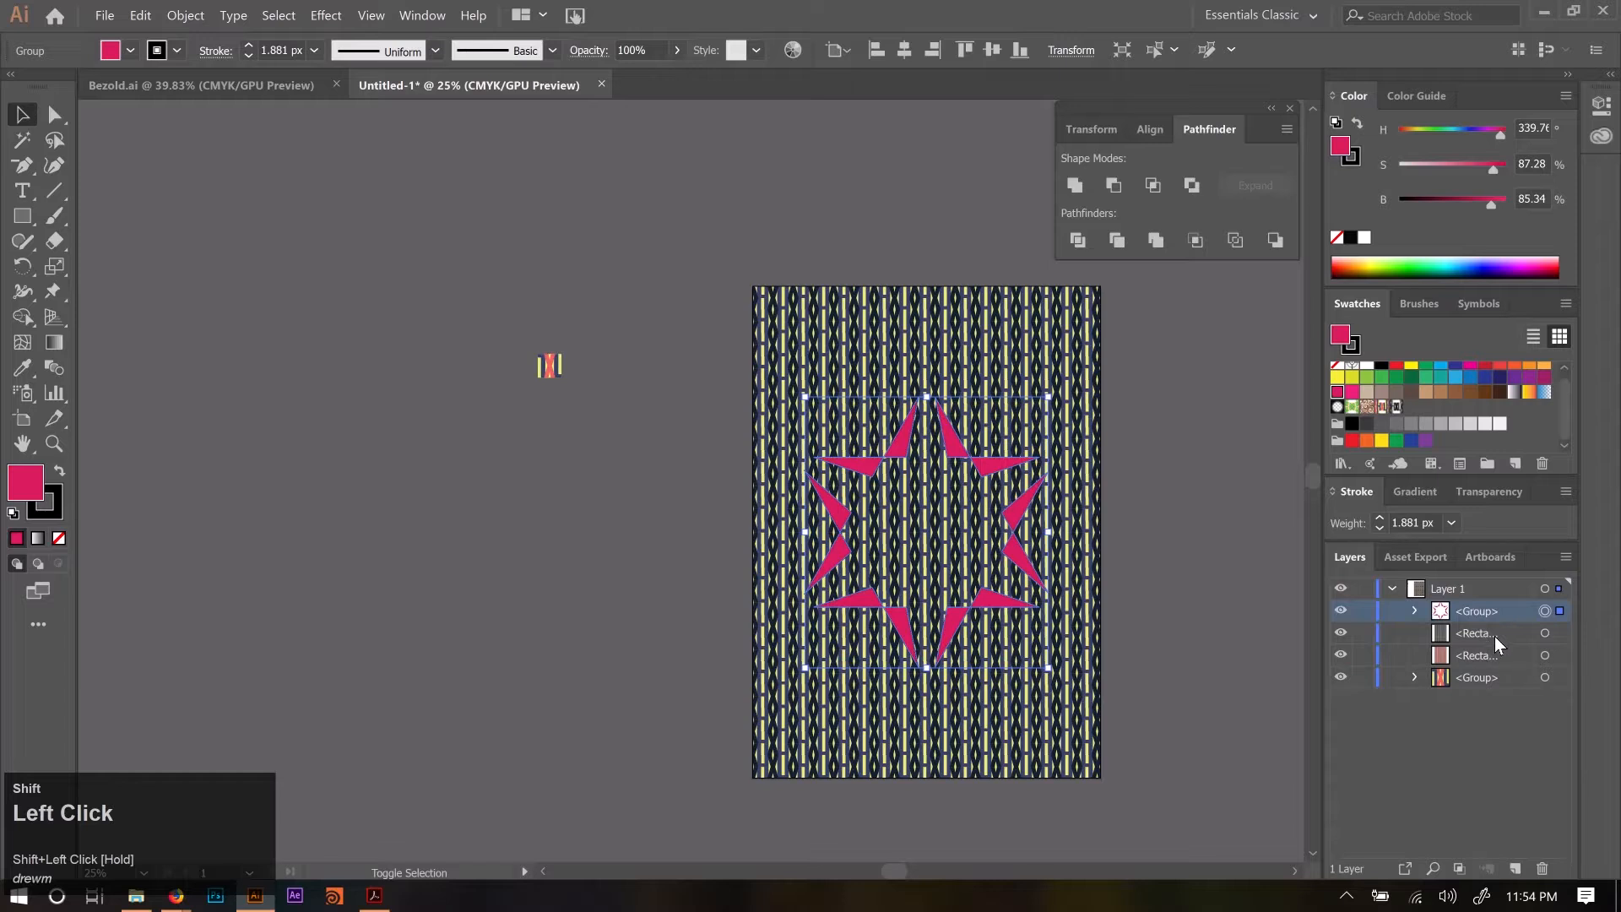
shift+click(1544, 633)
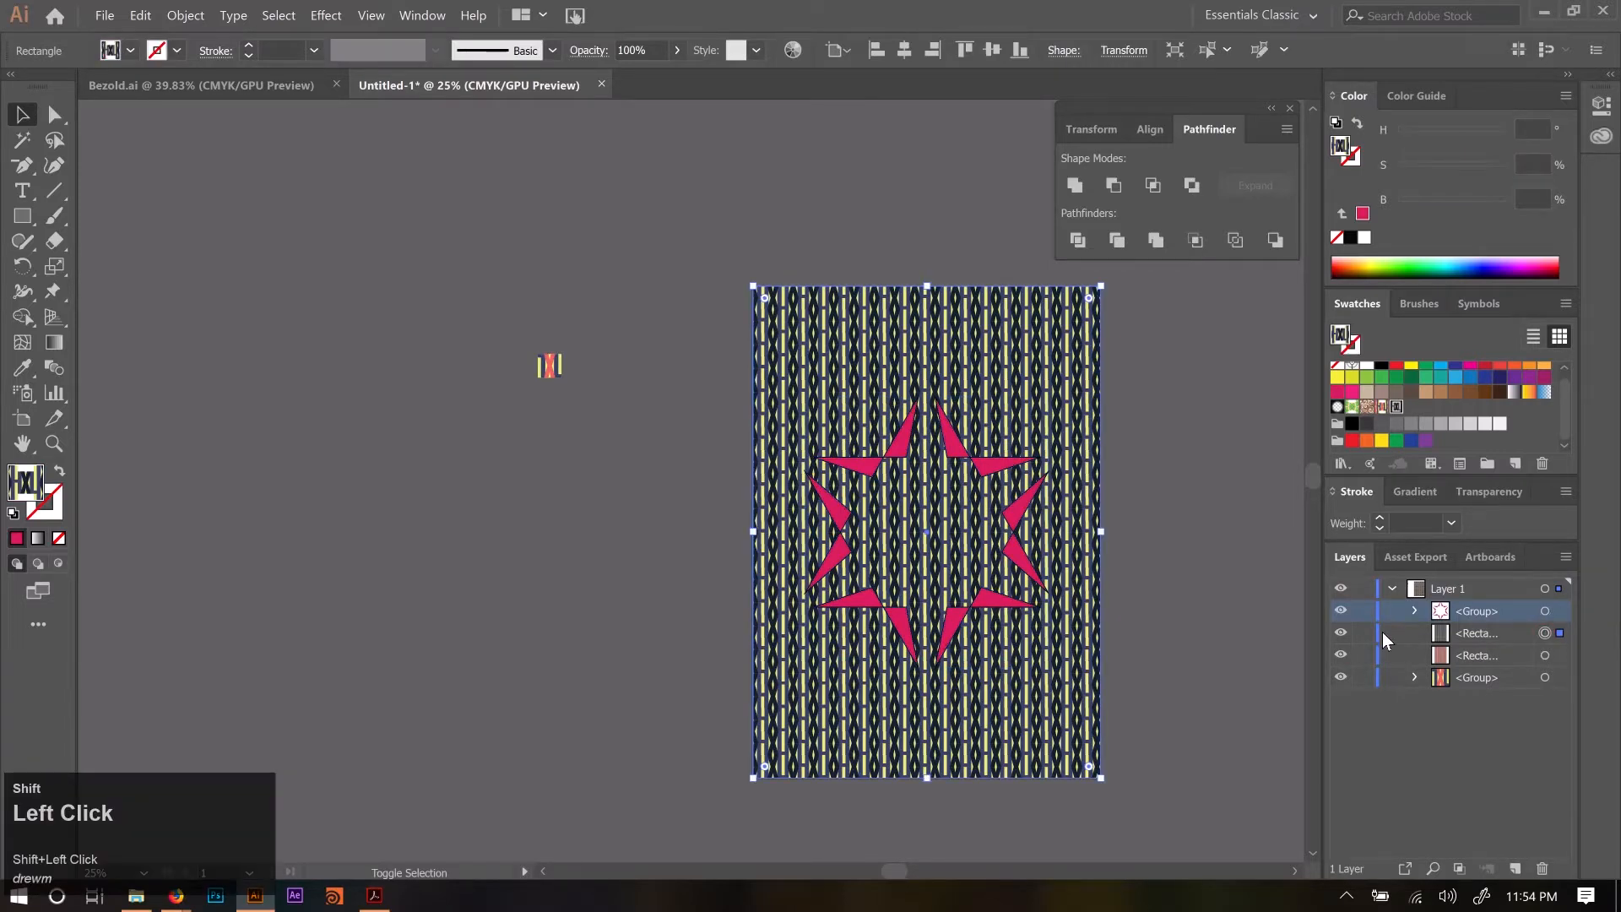
shift+click(1544, 610)
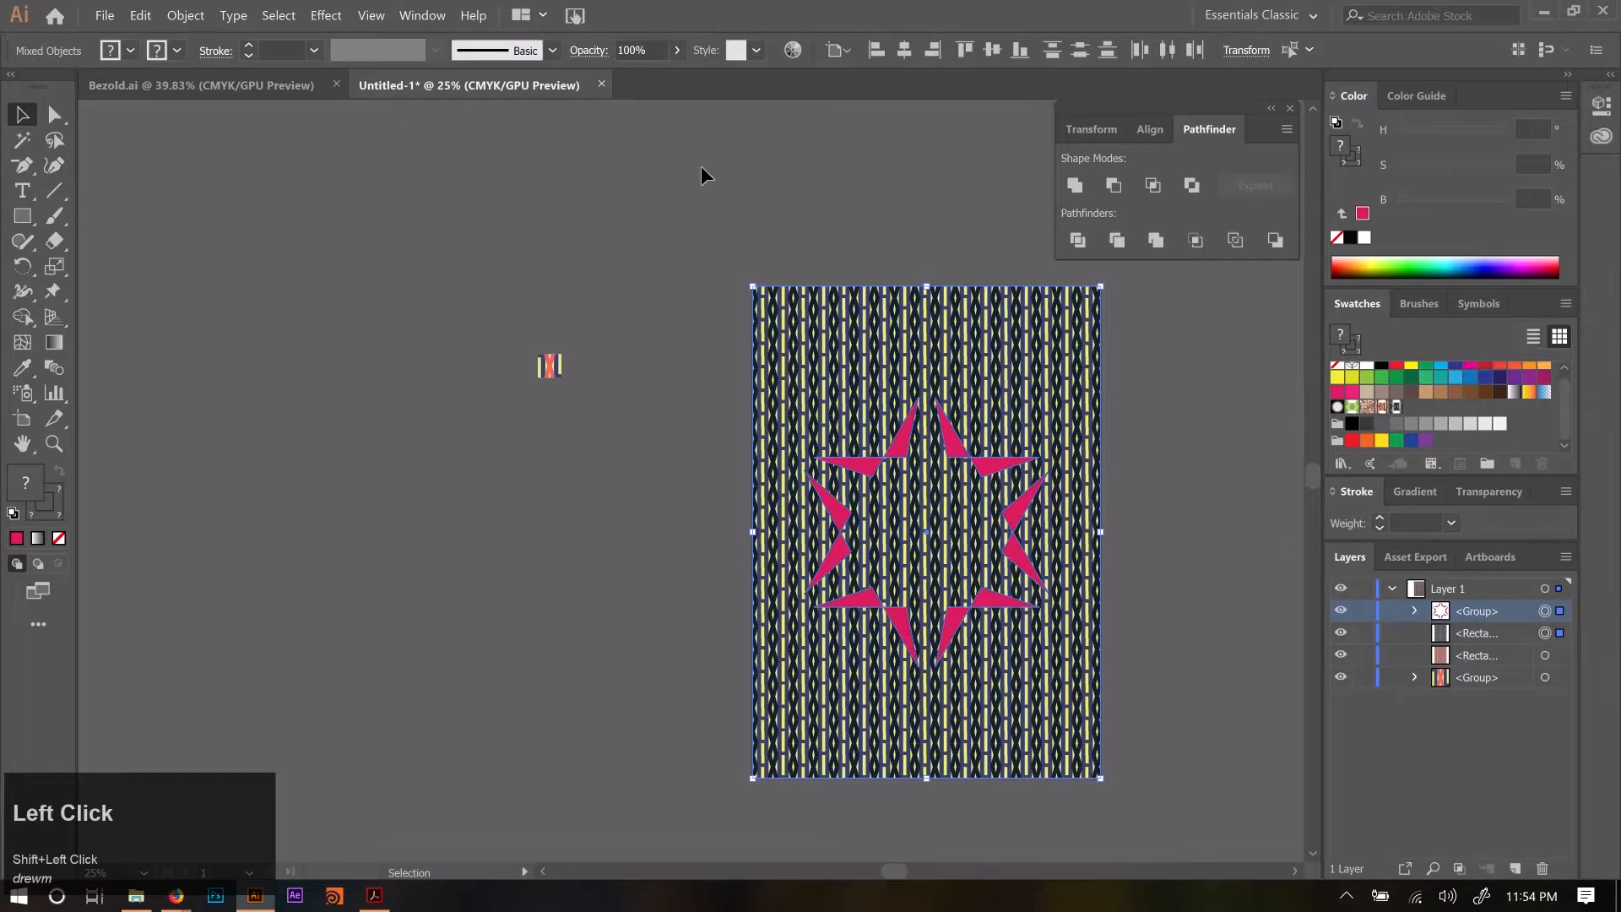
click(187, 14)
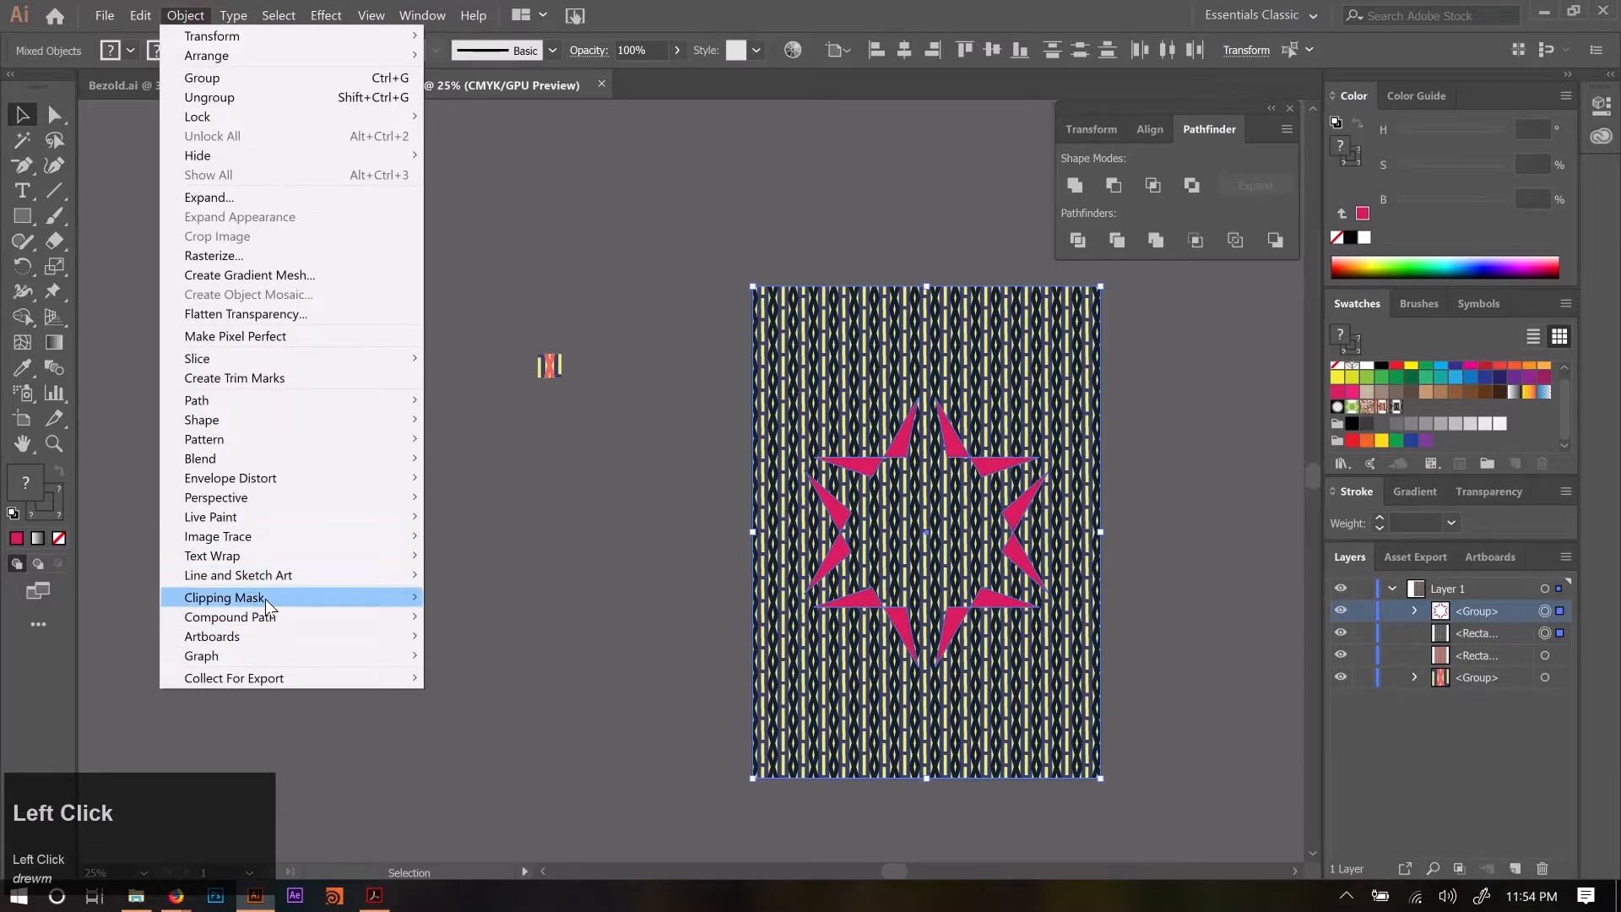
mouse_move(270, 605)
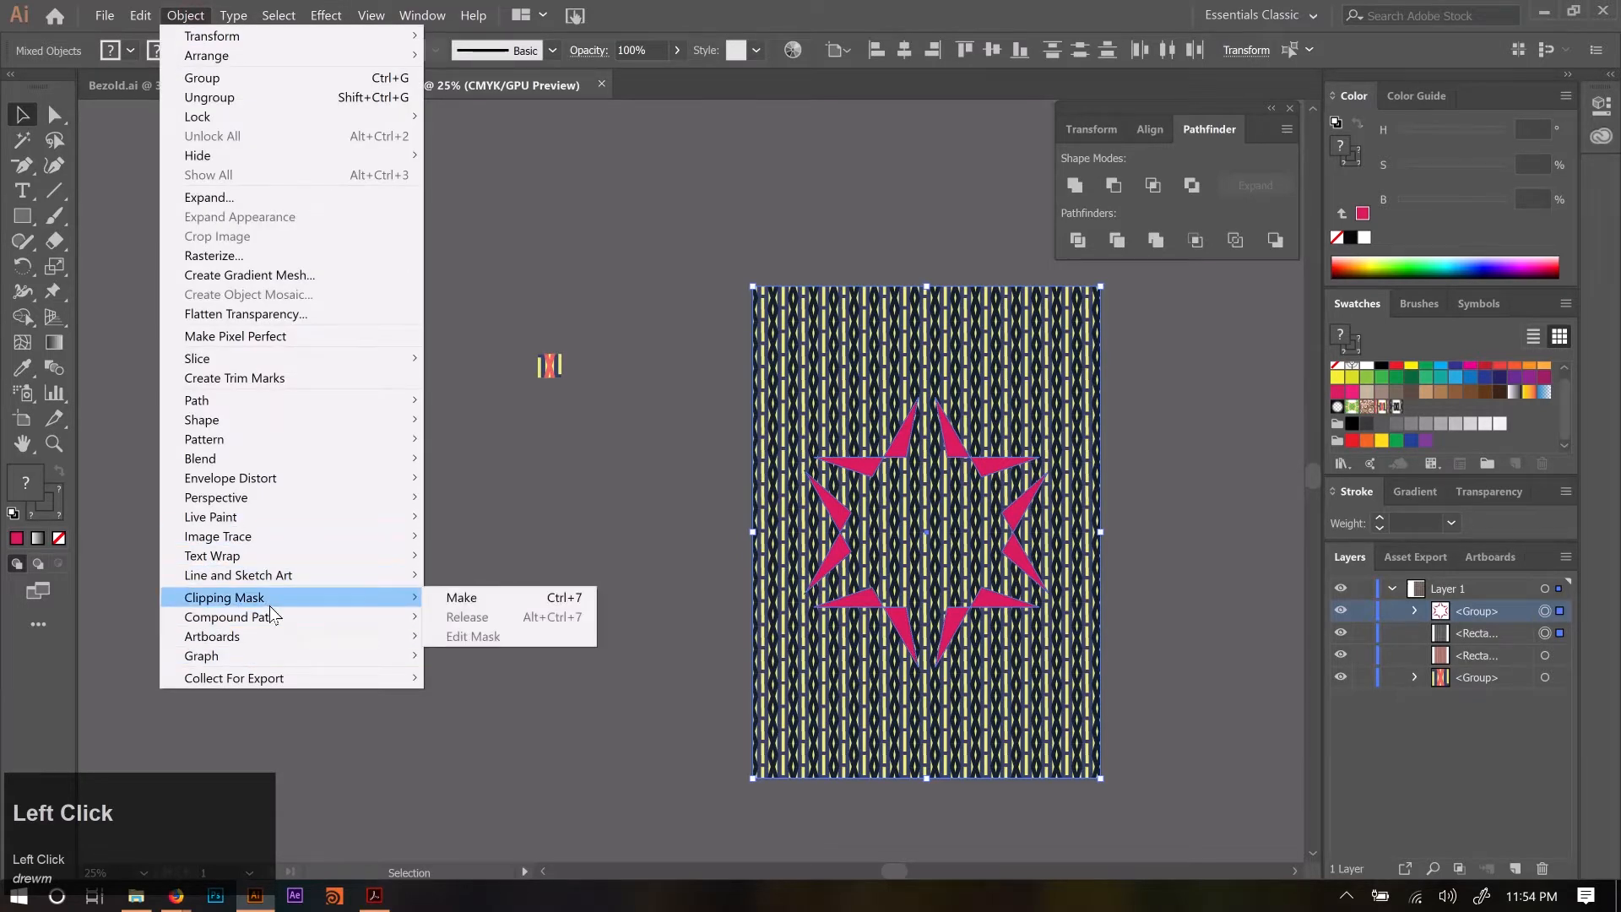
click(483, 597)
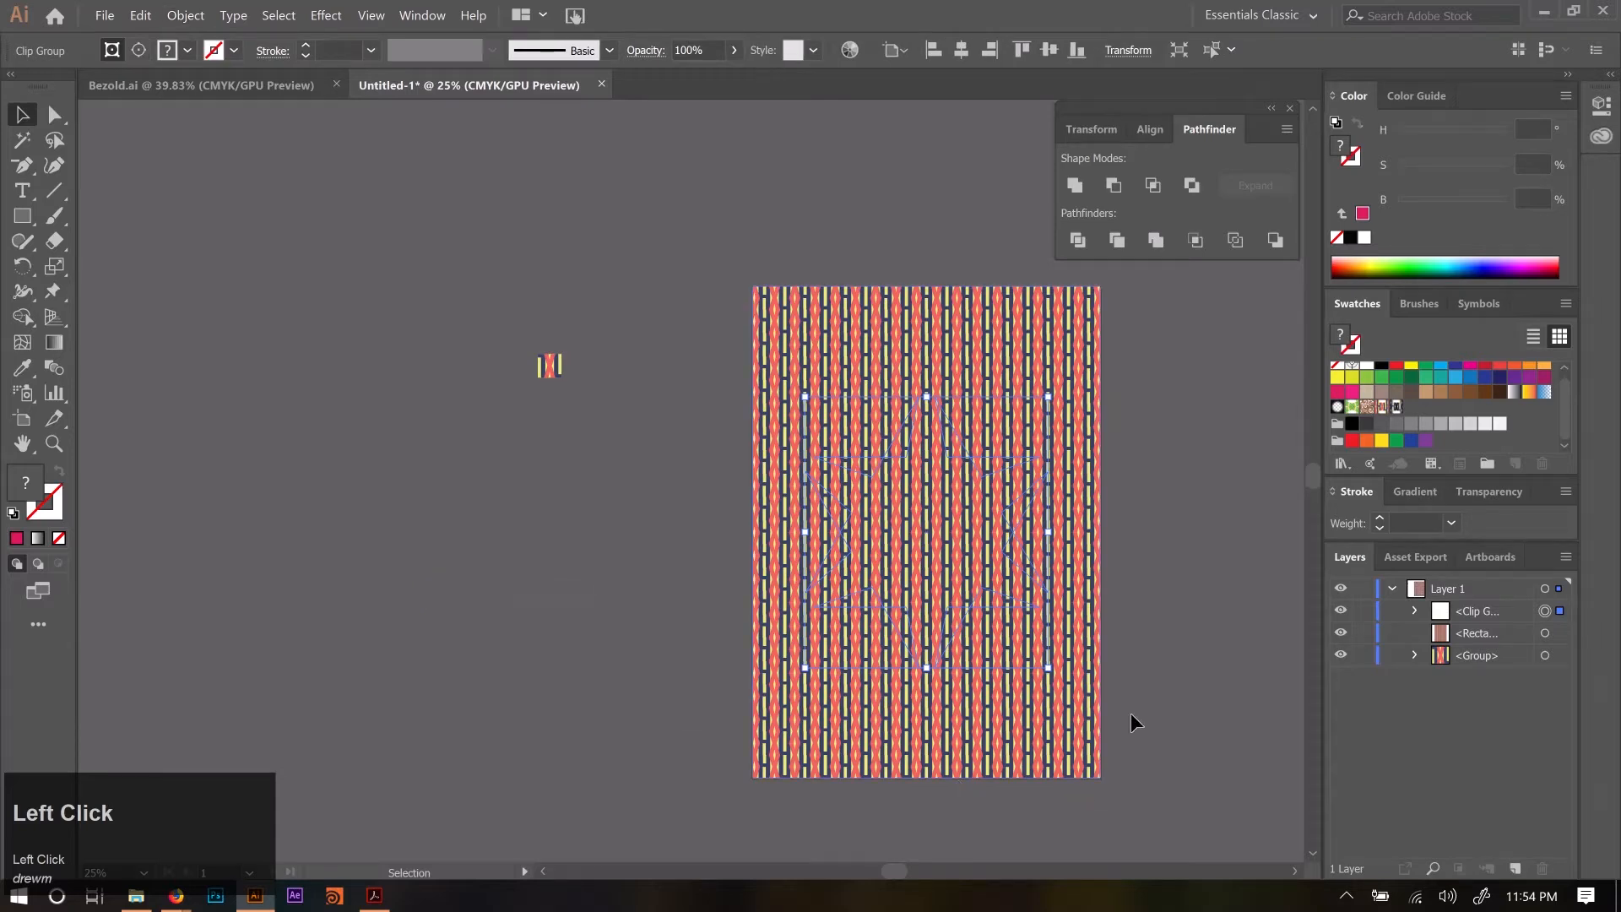
Inspect the clip group's contents, then undo the clipping mask and the star group's restacking.
click(1415, 610)
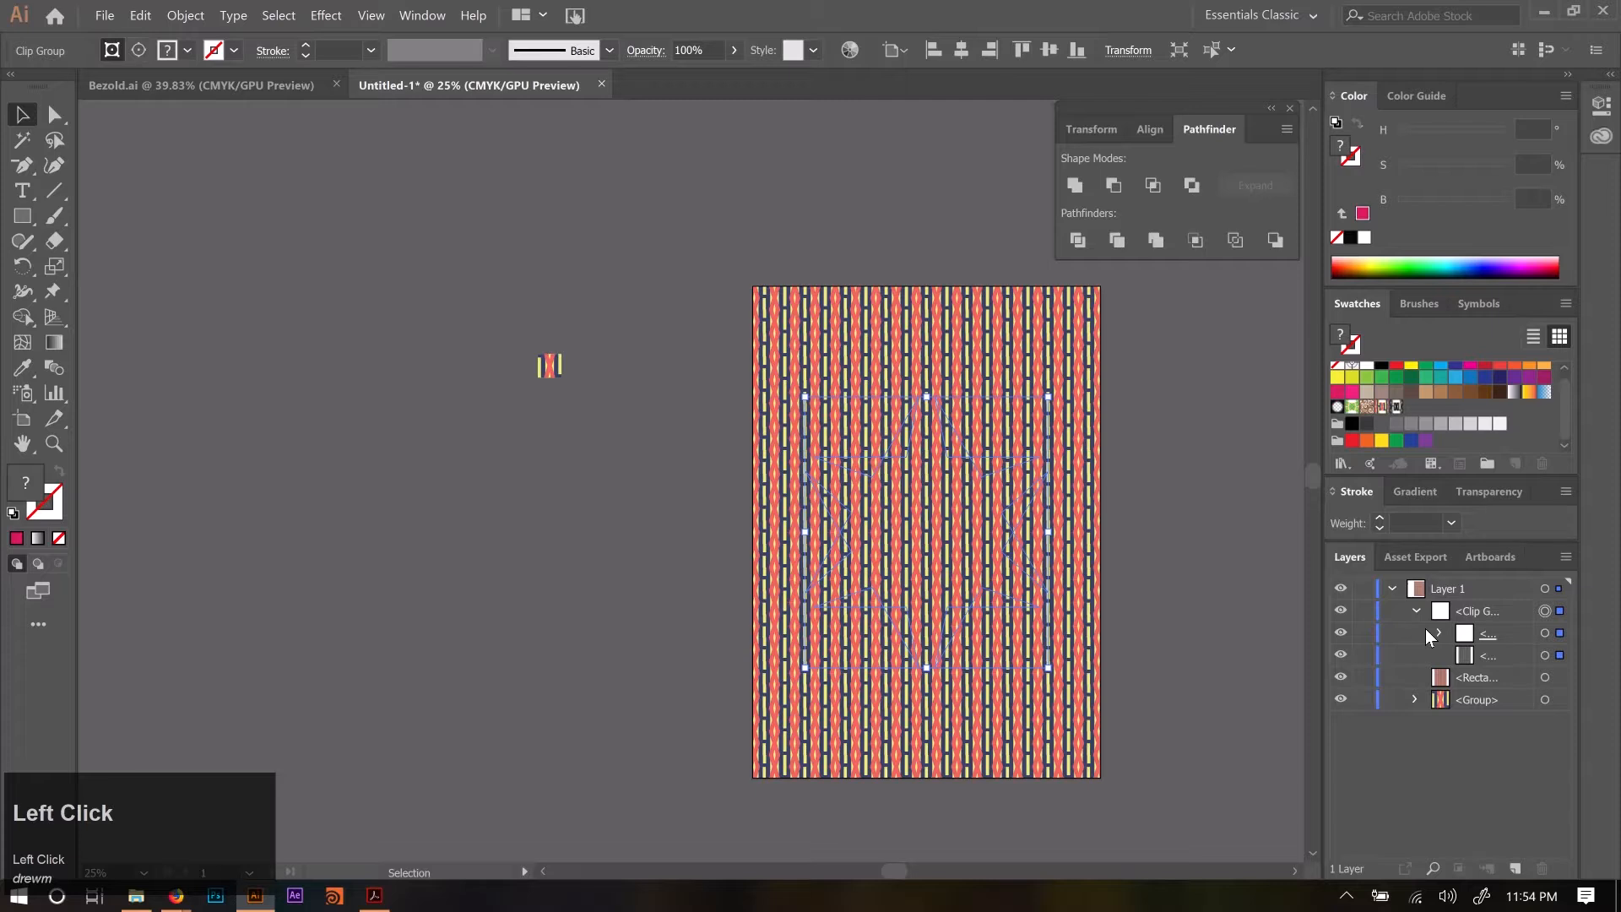
click(1438, 632)
key(ctrl+z)
key(ctrl+z)
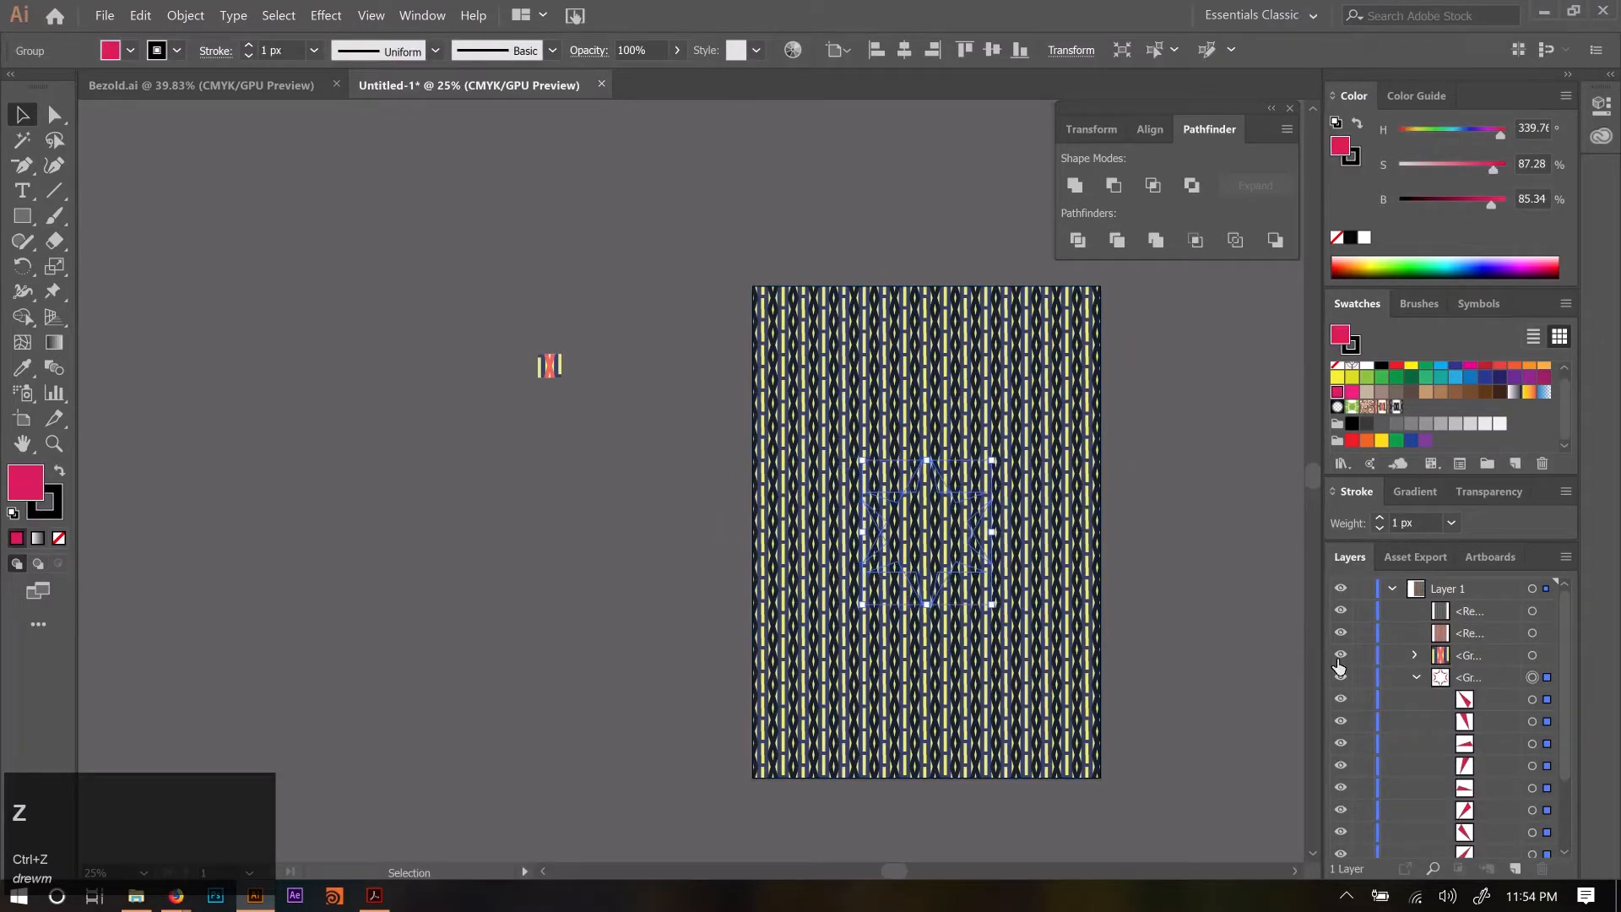
click(1415, 676)
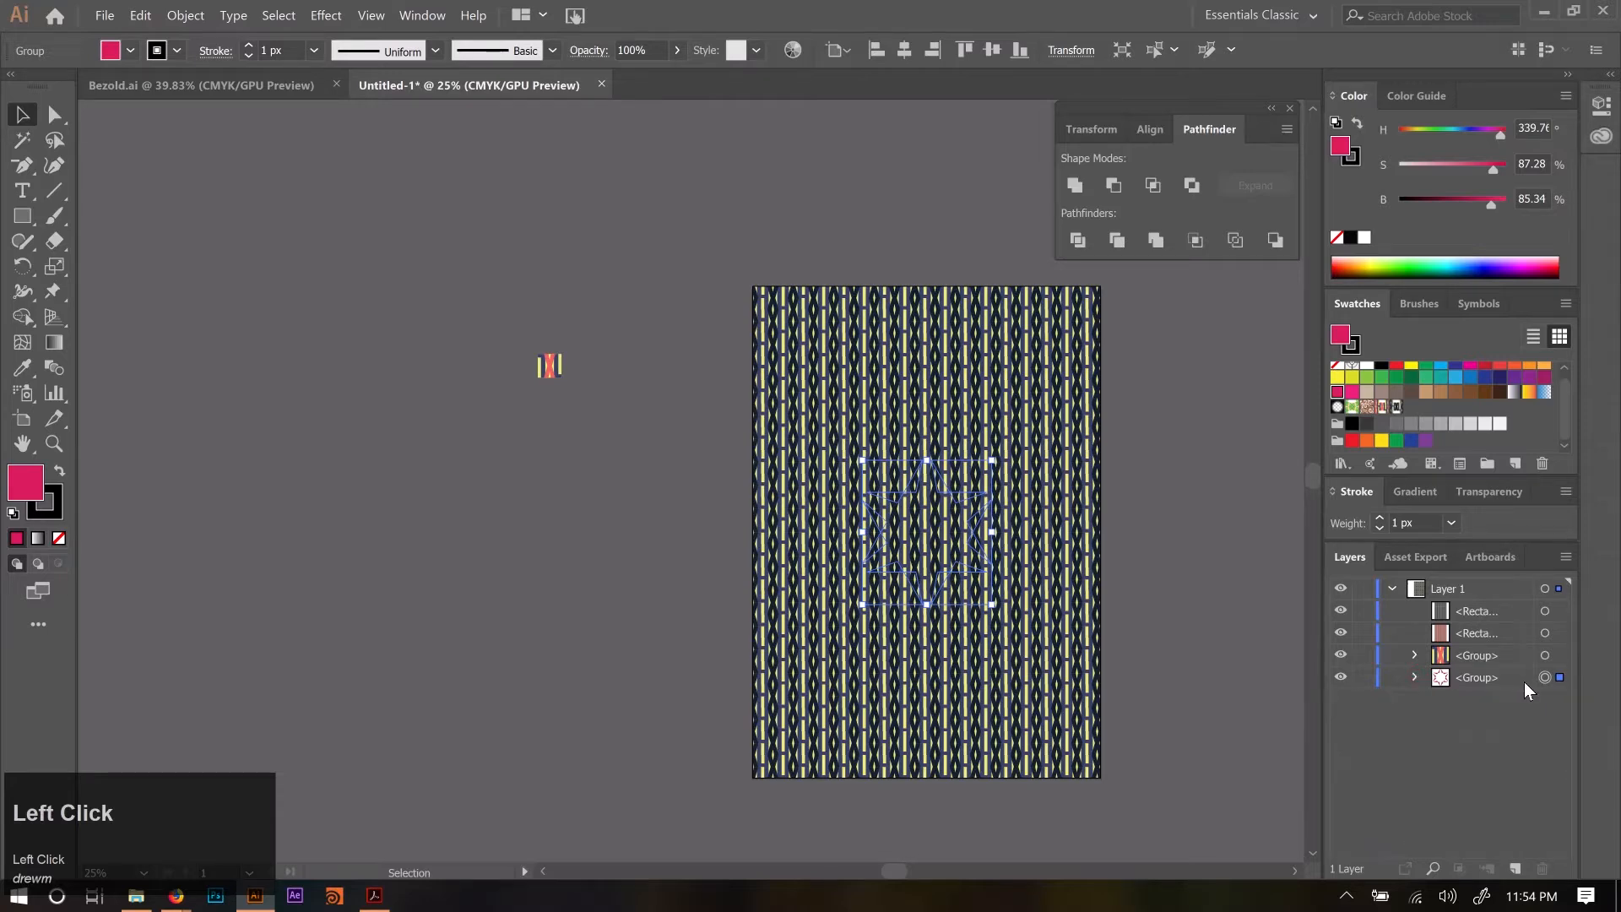
Convert the pink star group into a compound path.
click(185, 15)
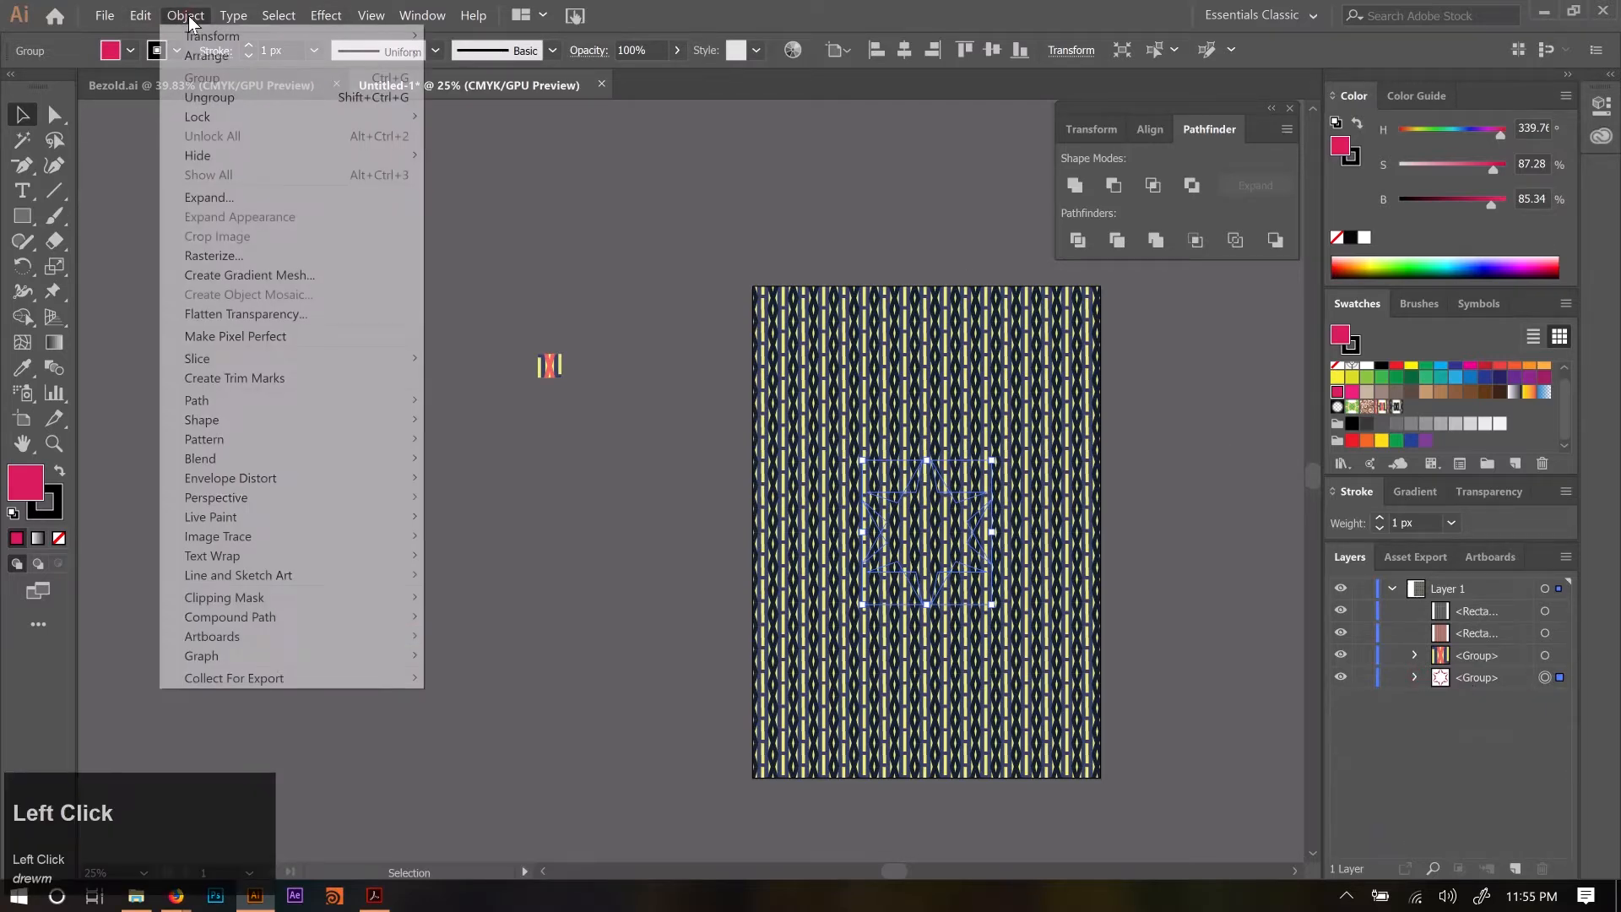
mouse_move(270, 616)
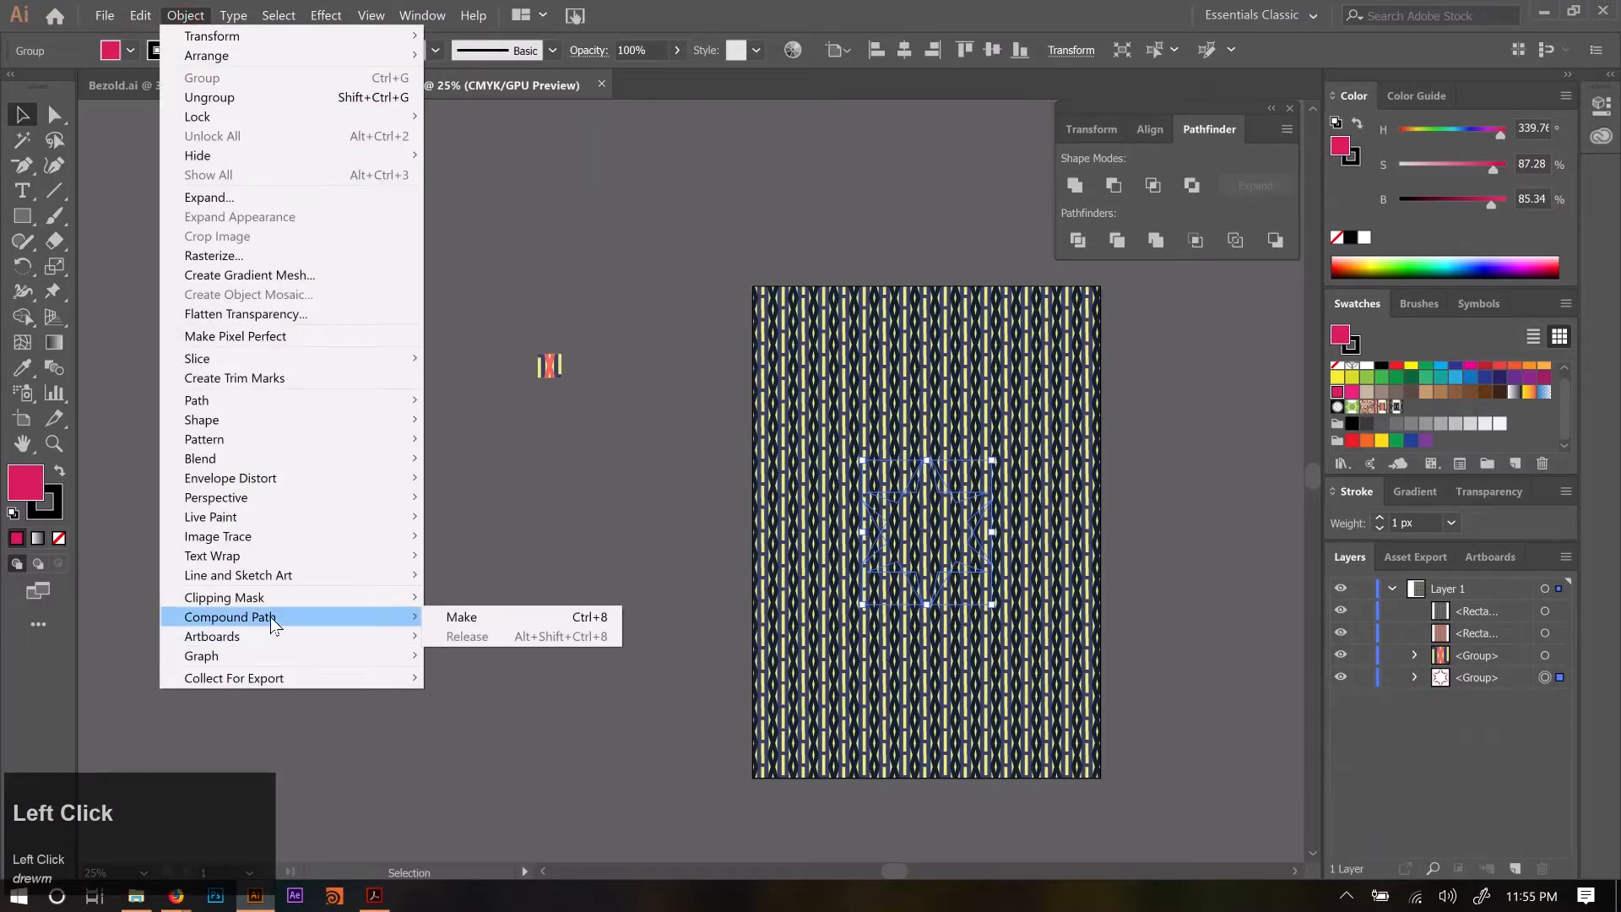
click(481, 620)
Stack the pink star compound path above the navy-patterned rectangle and enlarge it proportionally around its center.
drag(1512, 680, 1496, 603)
shift+click(966, 600)
drag(988, 603, 1042, 659)
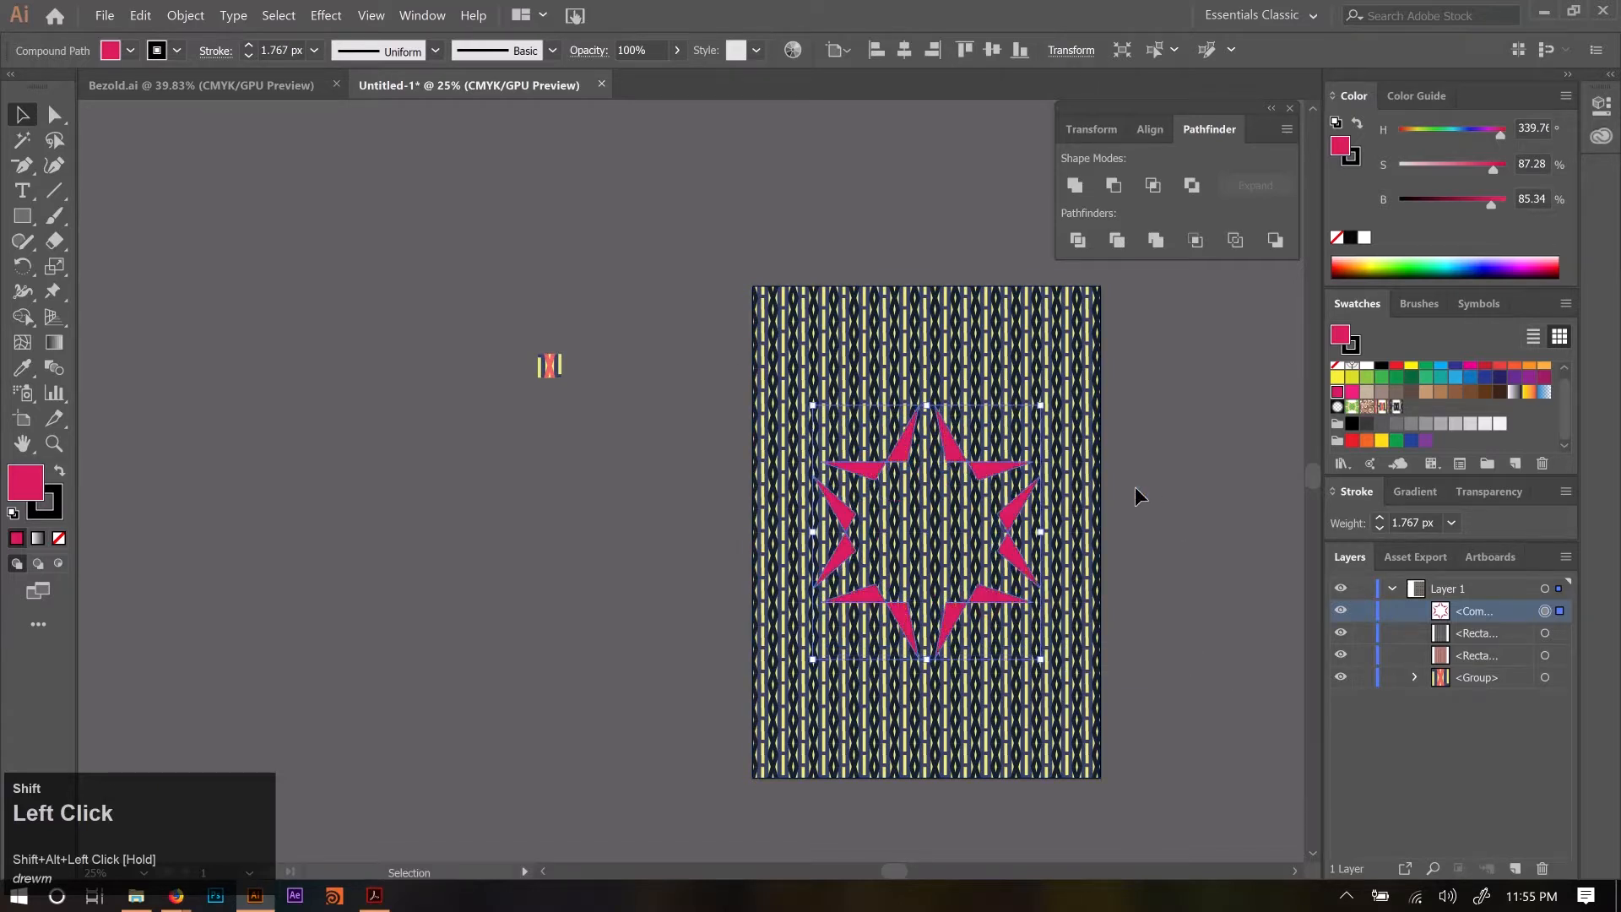
Make a clipping mask from the star compound path and the navy-patterned rectangle.
shift+click(1545, 633)
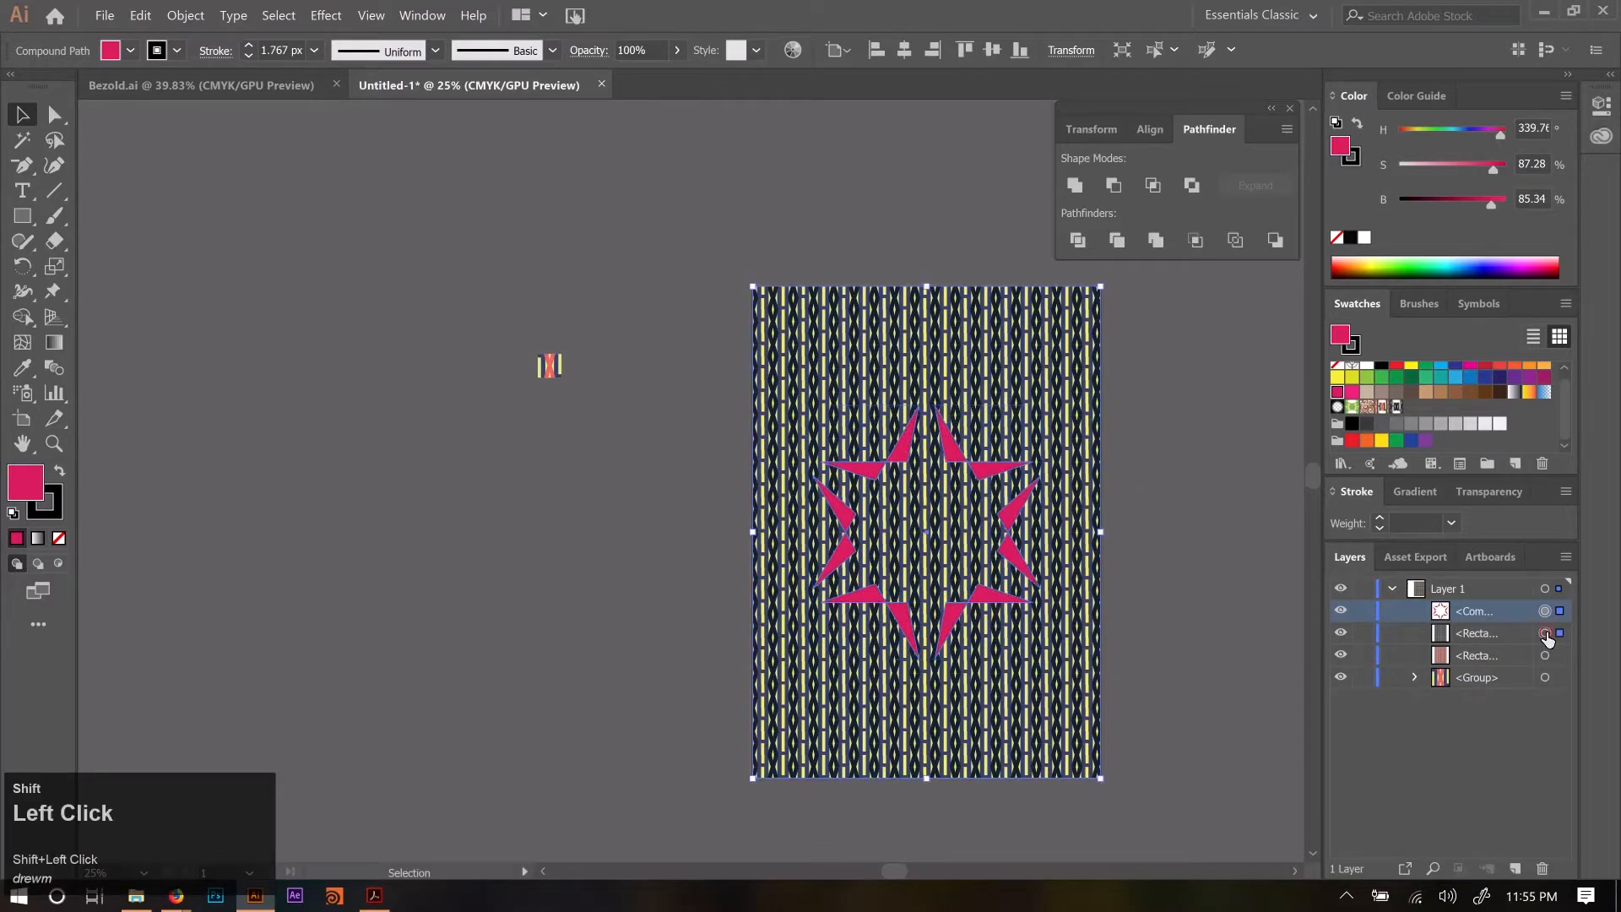
click(205, 15)
mouse_move(277, 595)
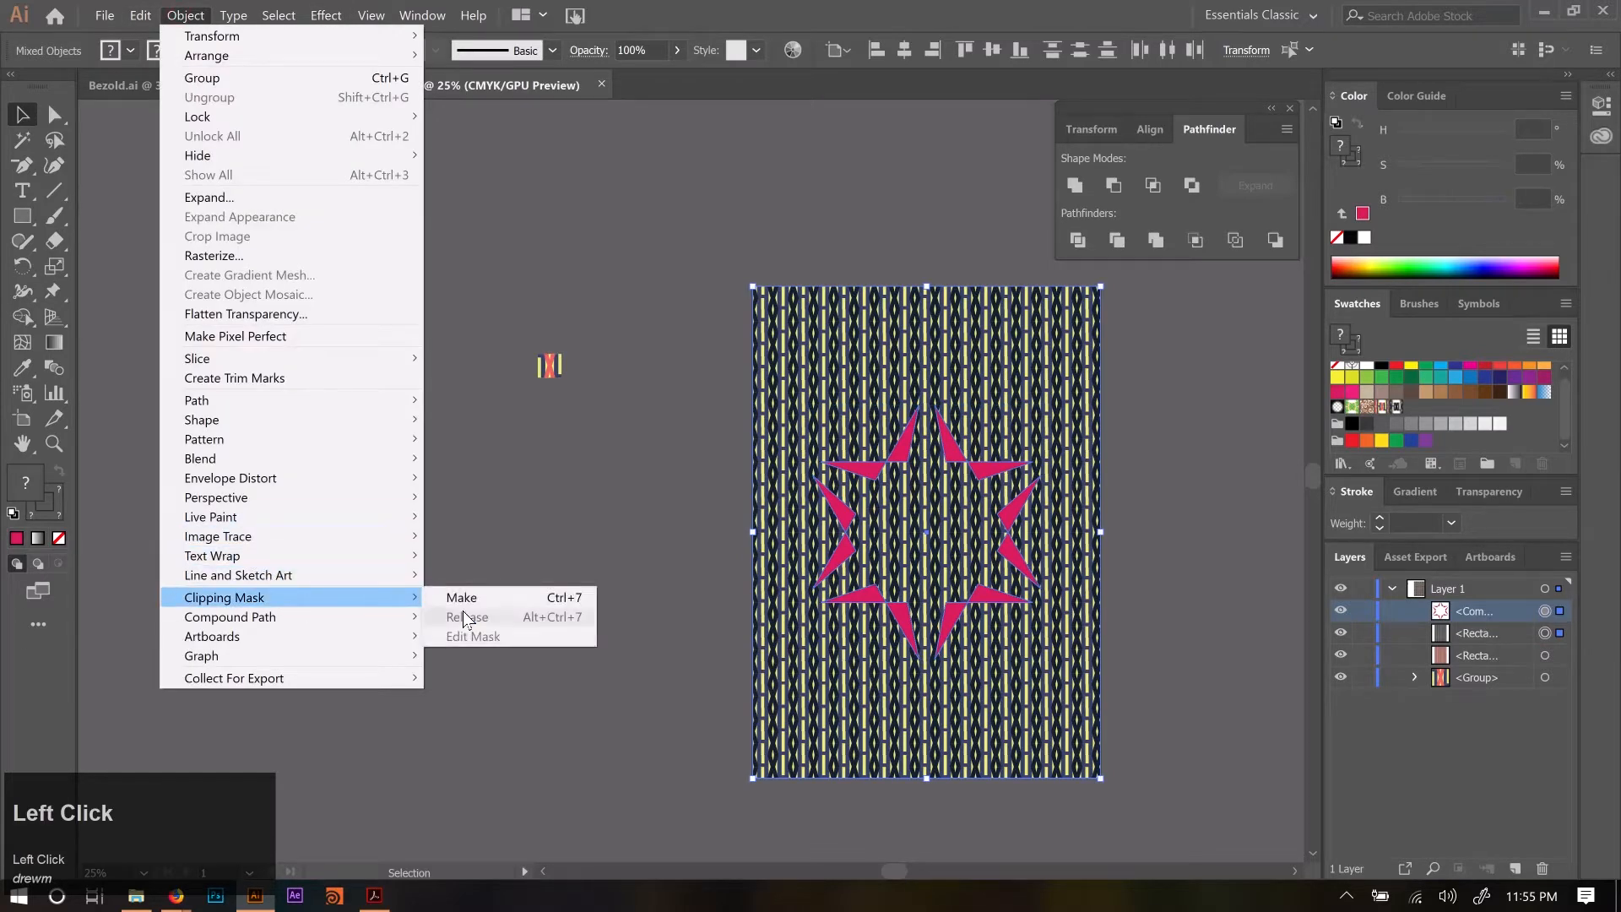
click(480, 599)
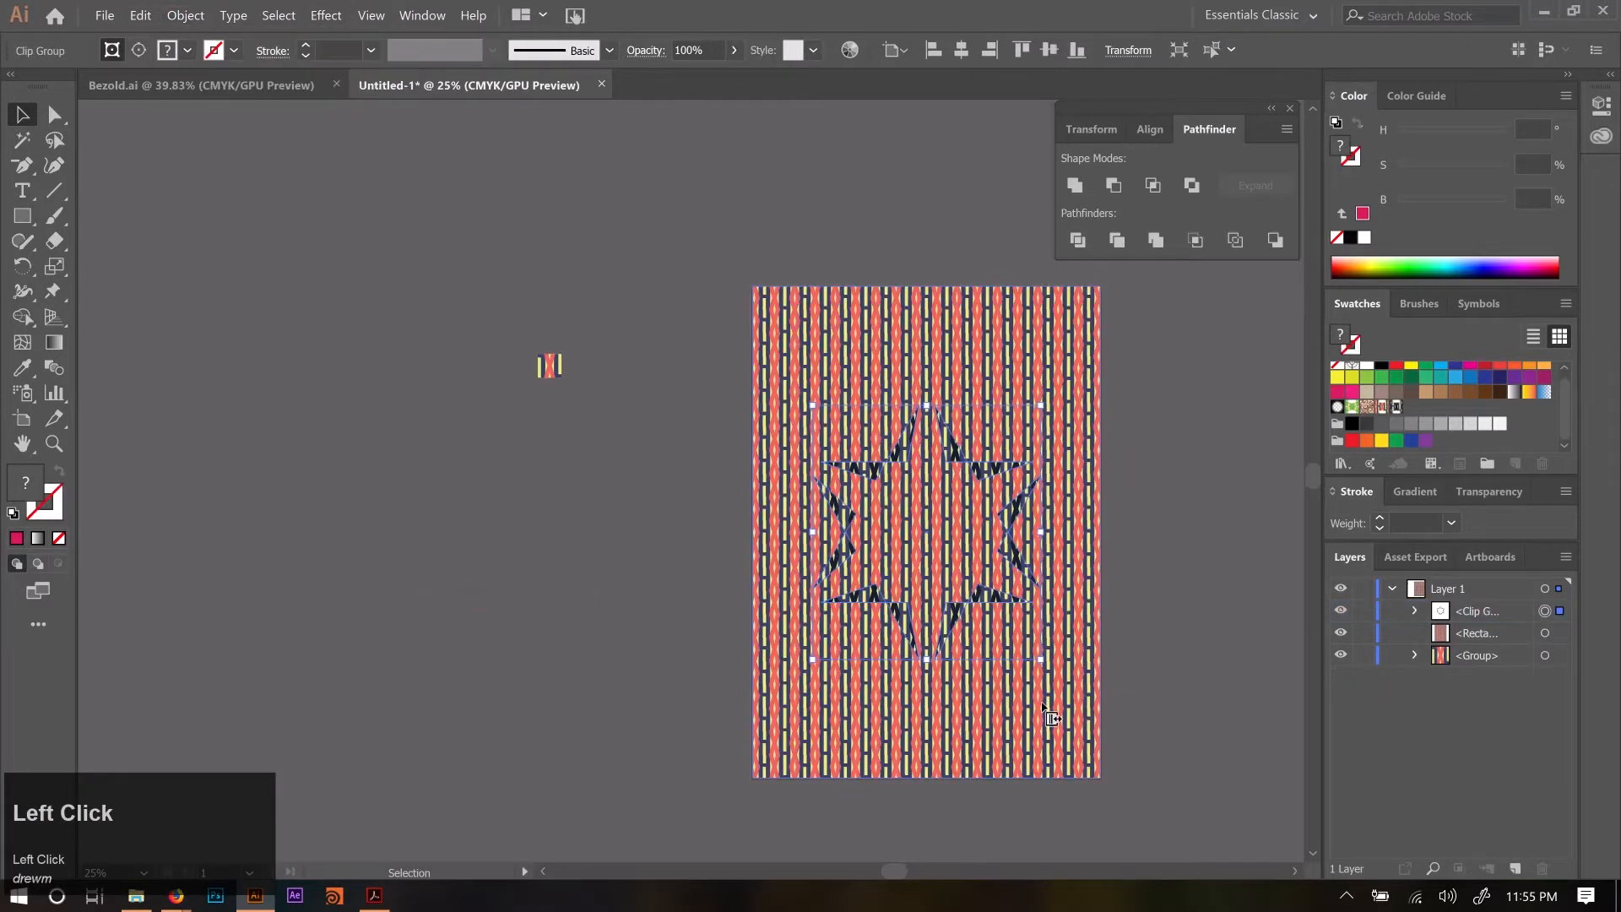
click(1207, 639)
scroll(984, 560, down, 2)
scroll(988, 565, up, 5)
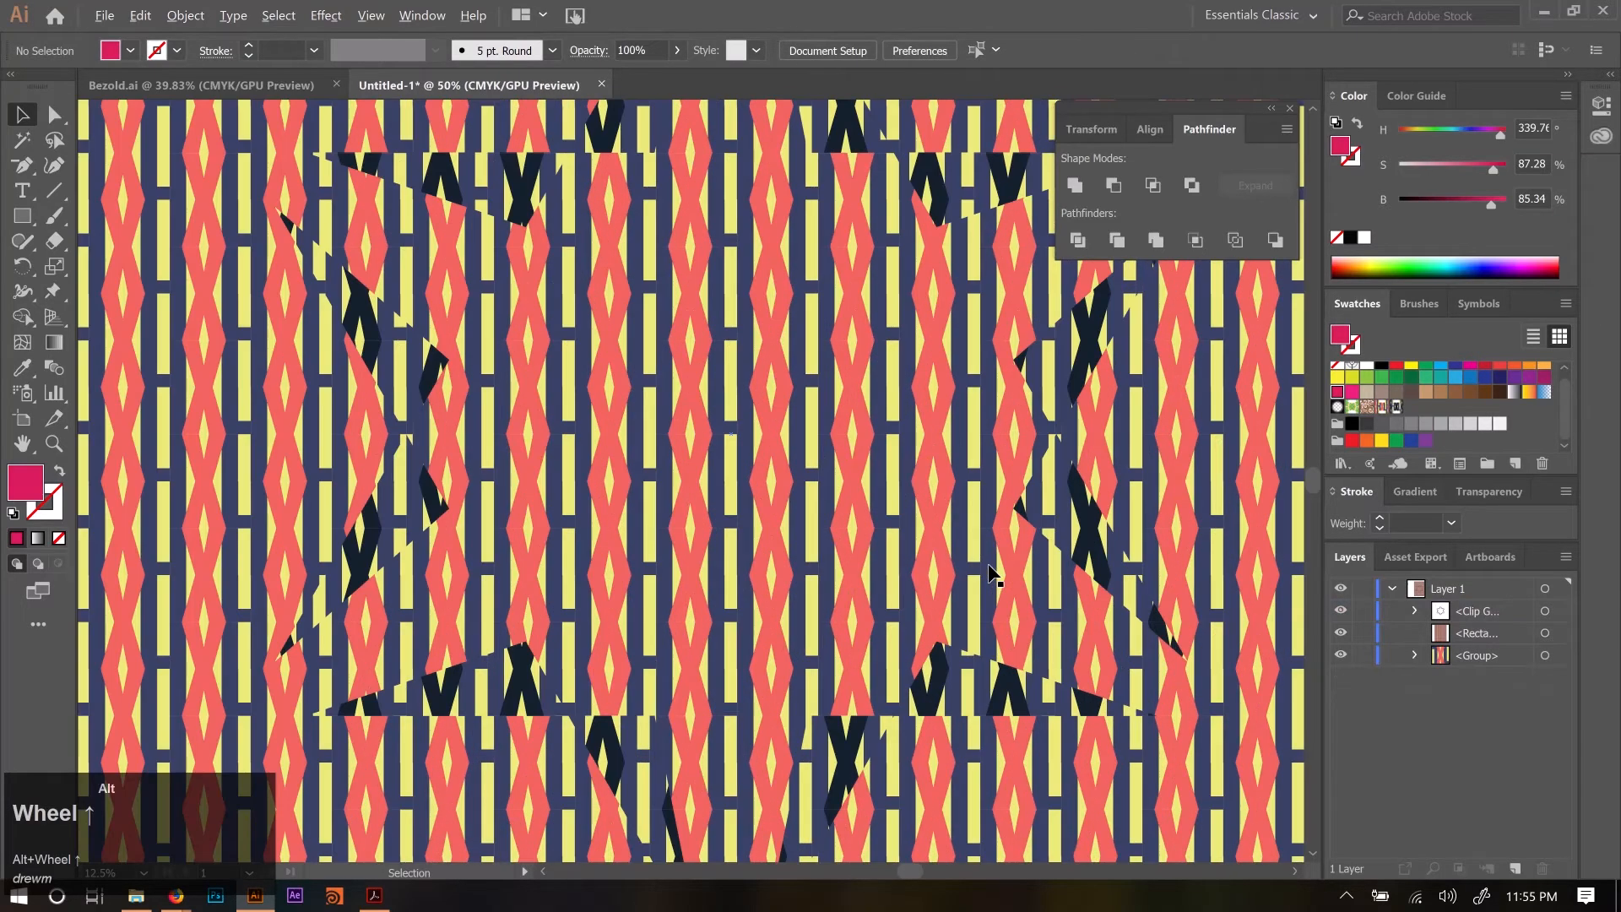
scroll(1080, 582, down, 2)
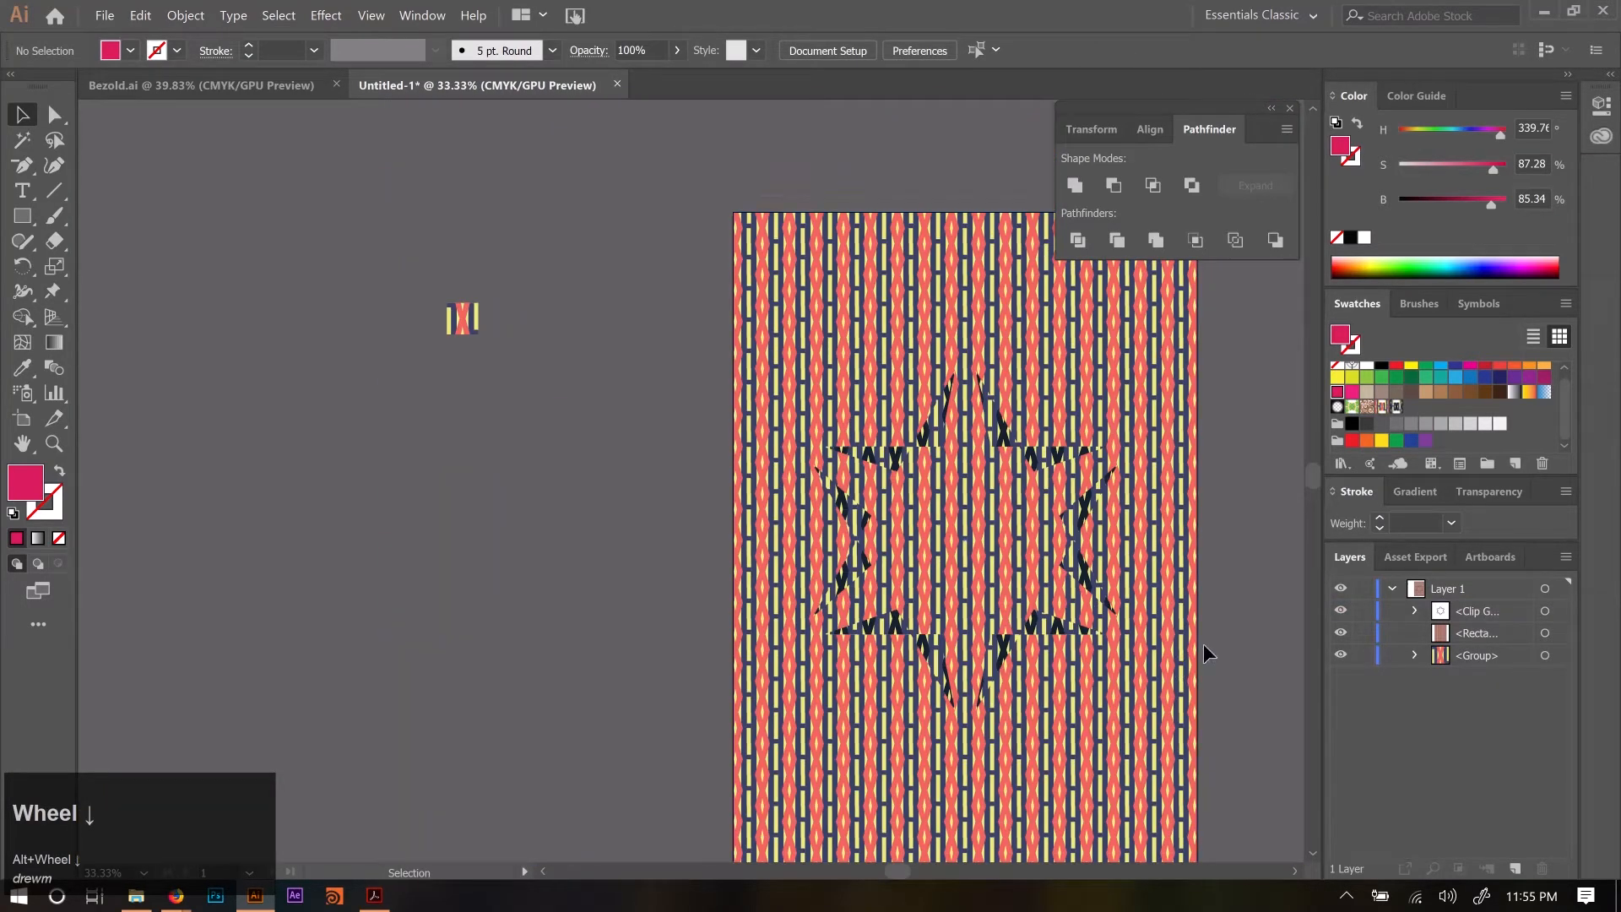
Try moving the clipped star off the artboard, and undo both the move and the clipping mask.
drag(1072, 579, 781, 493)
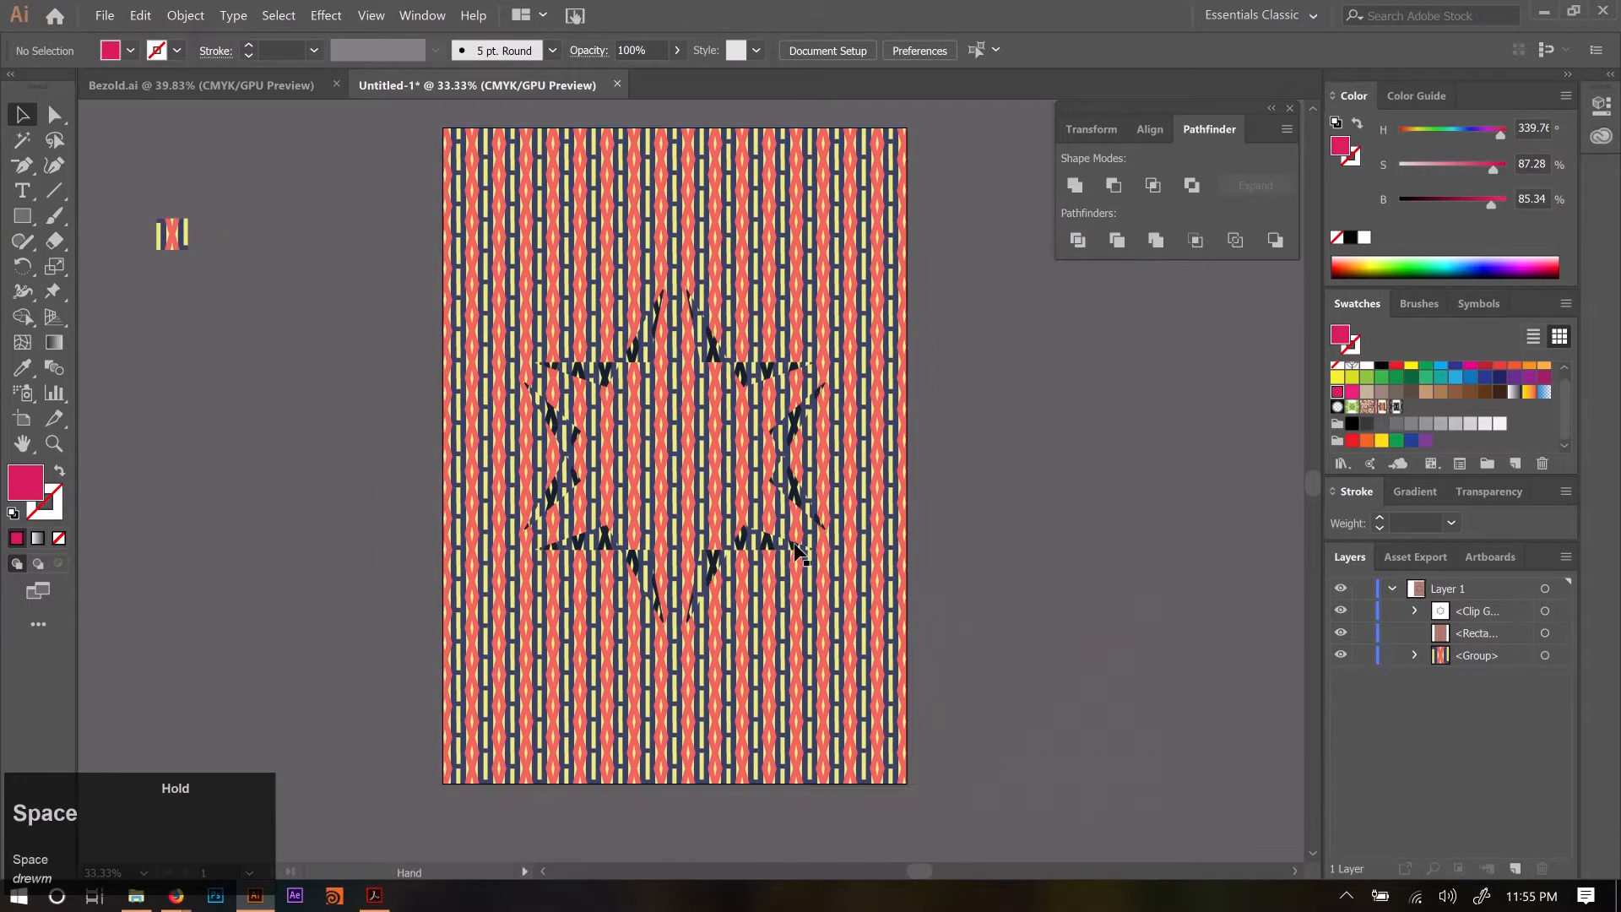
click(795, 479)
drag(795, 480, 1266, 479)
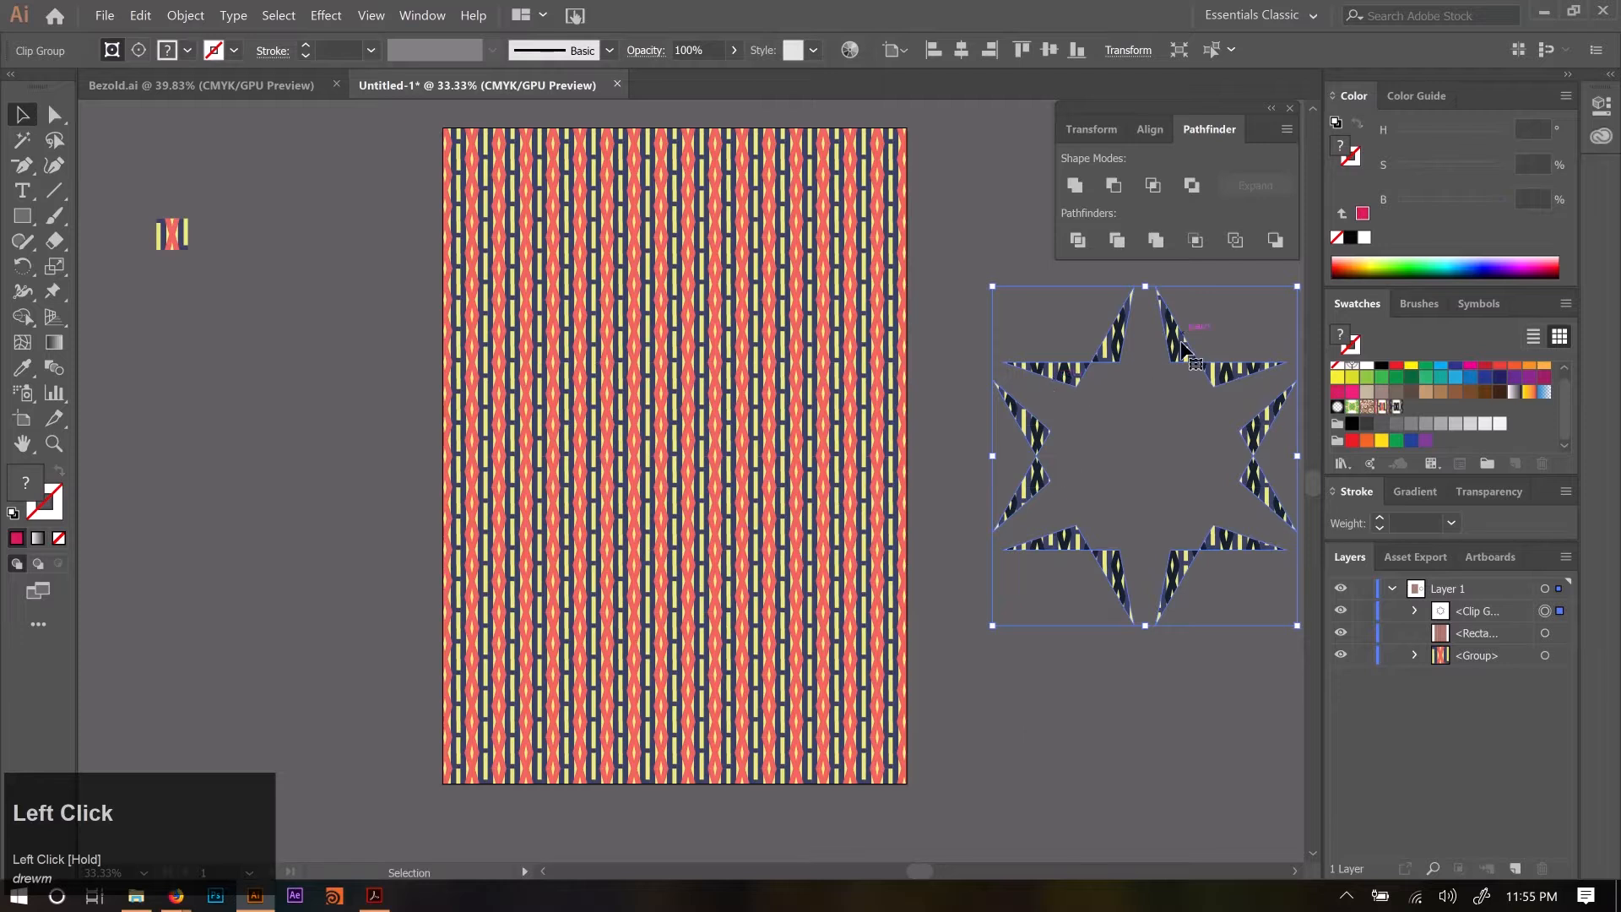
key(ctrl+z)
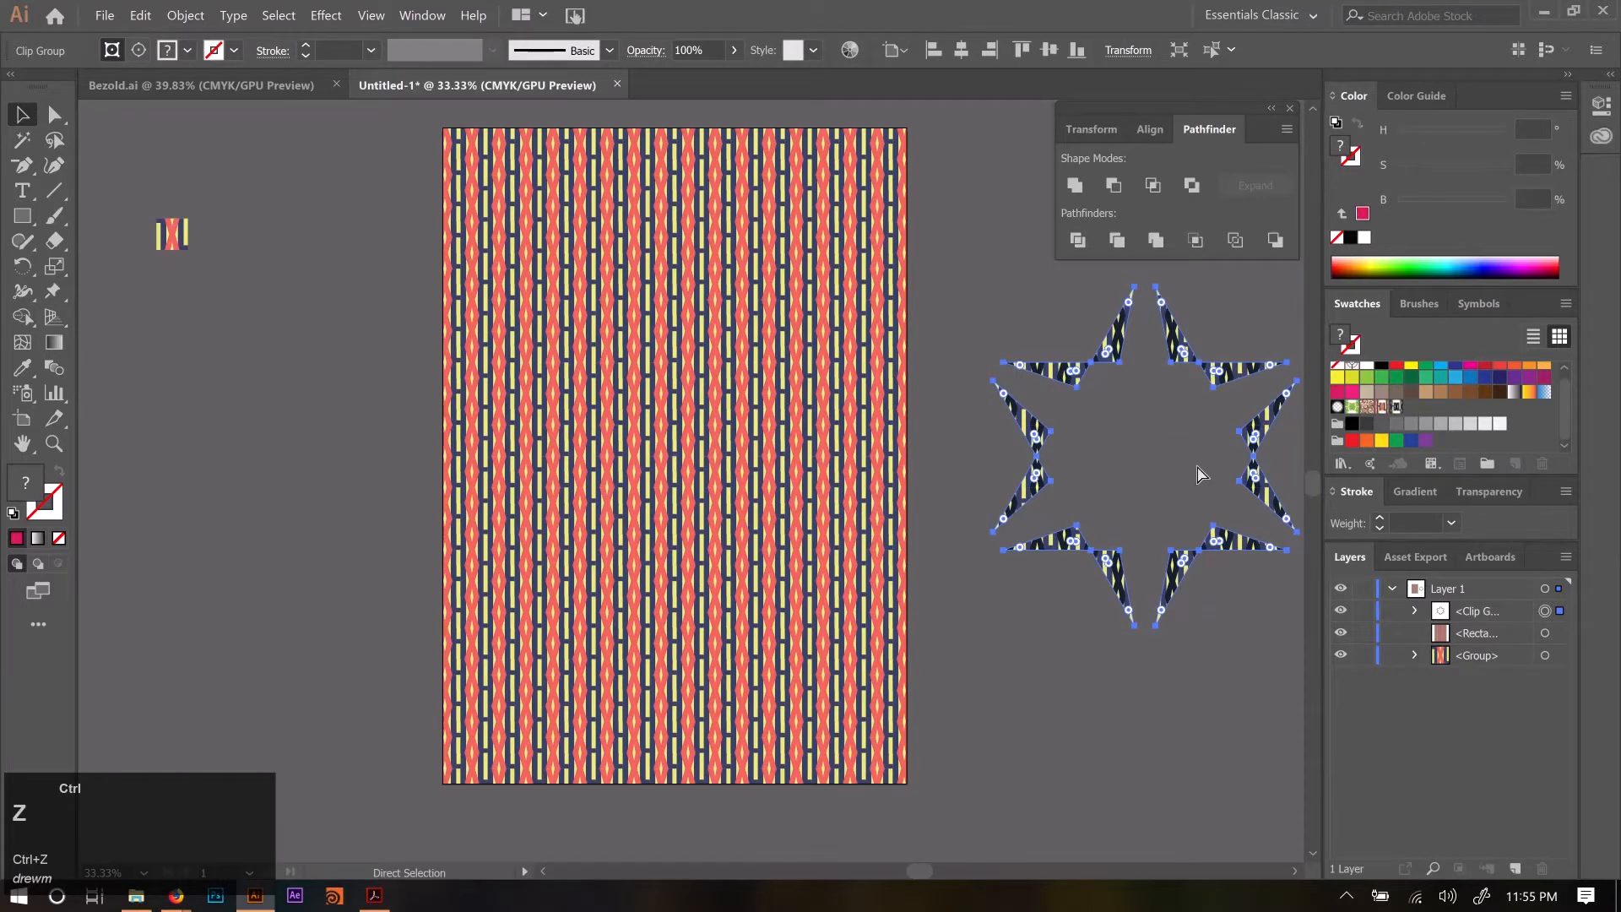
key(ctrl+z)
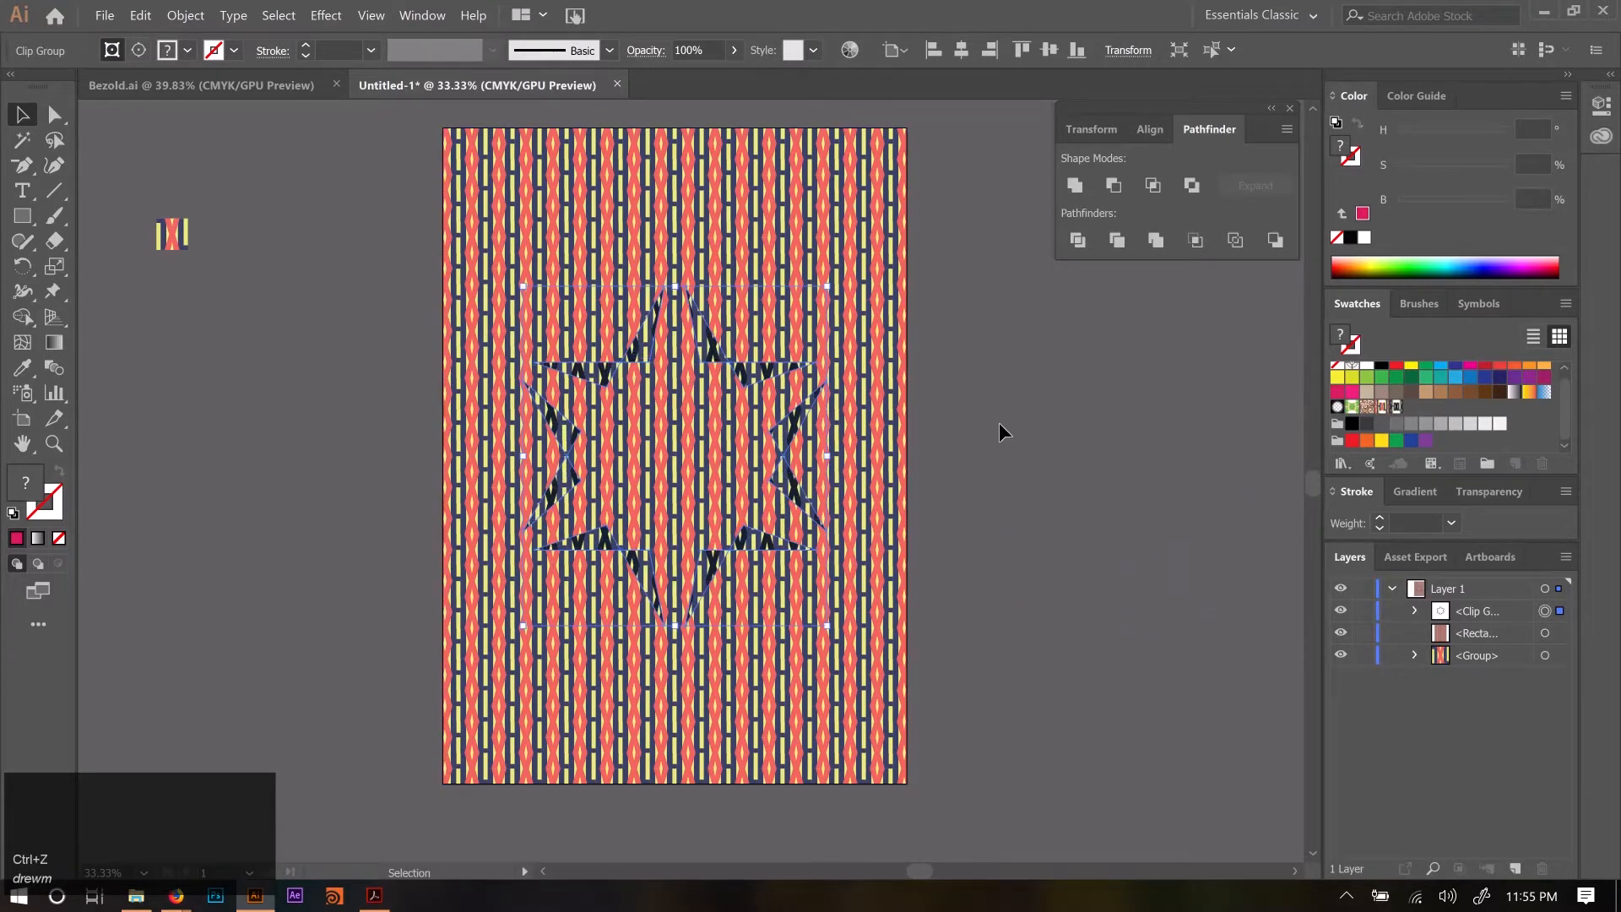
key(ctrl+z)
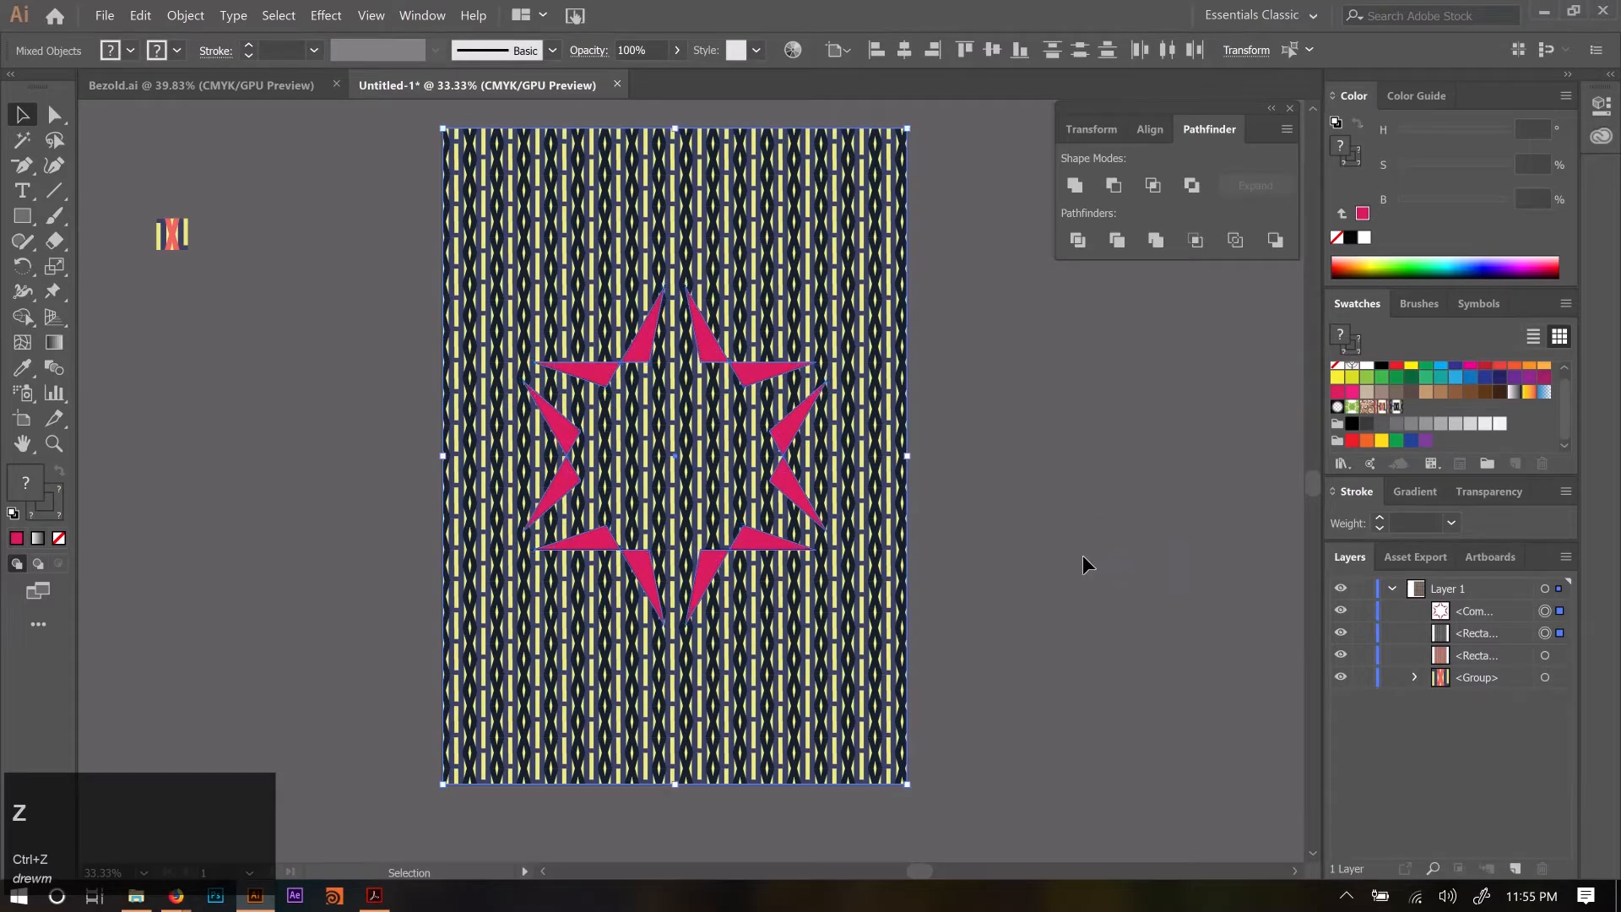
click(793, 422)
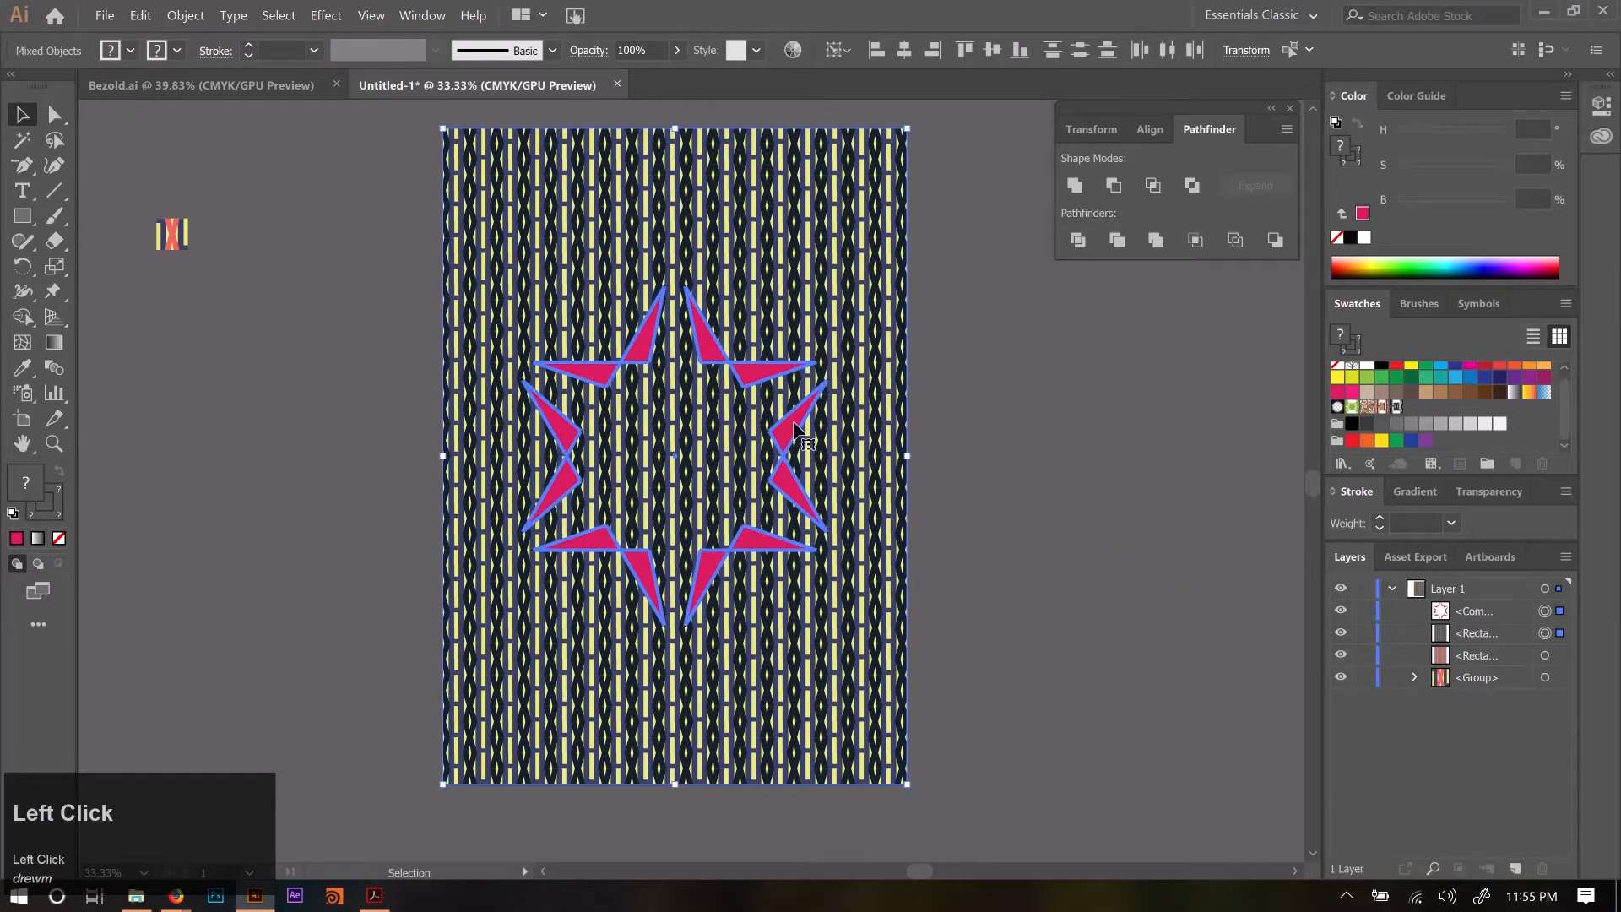
mouse_move(793, 421)
mouse_down()
mouse_move(1057, 447)
mouse_move(785, 426)
mouse_up()
key(ctrl+z)
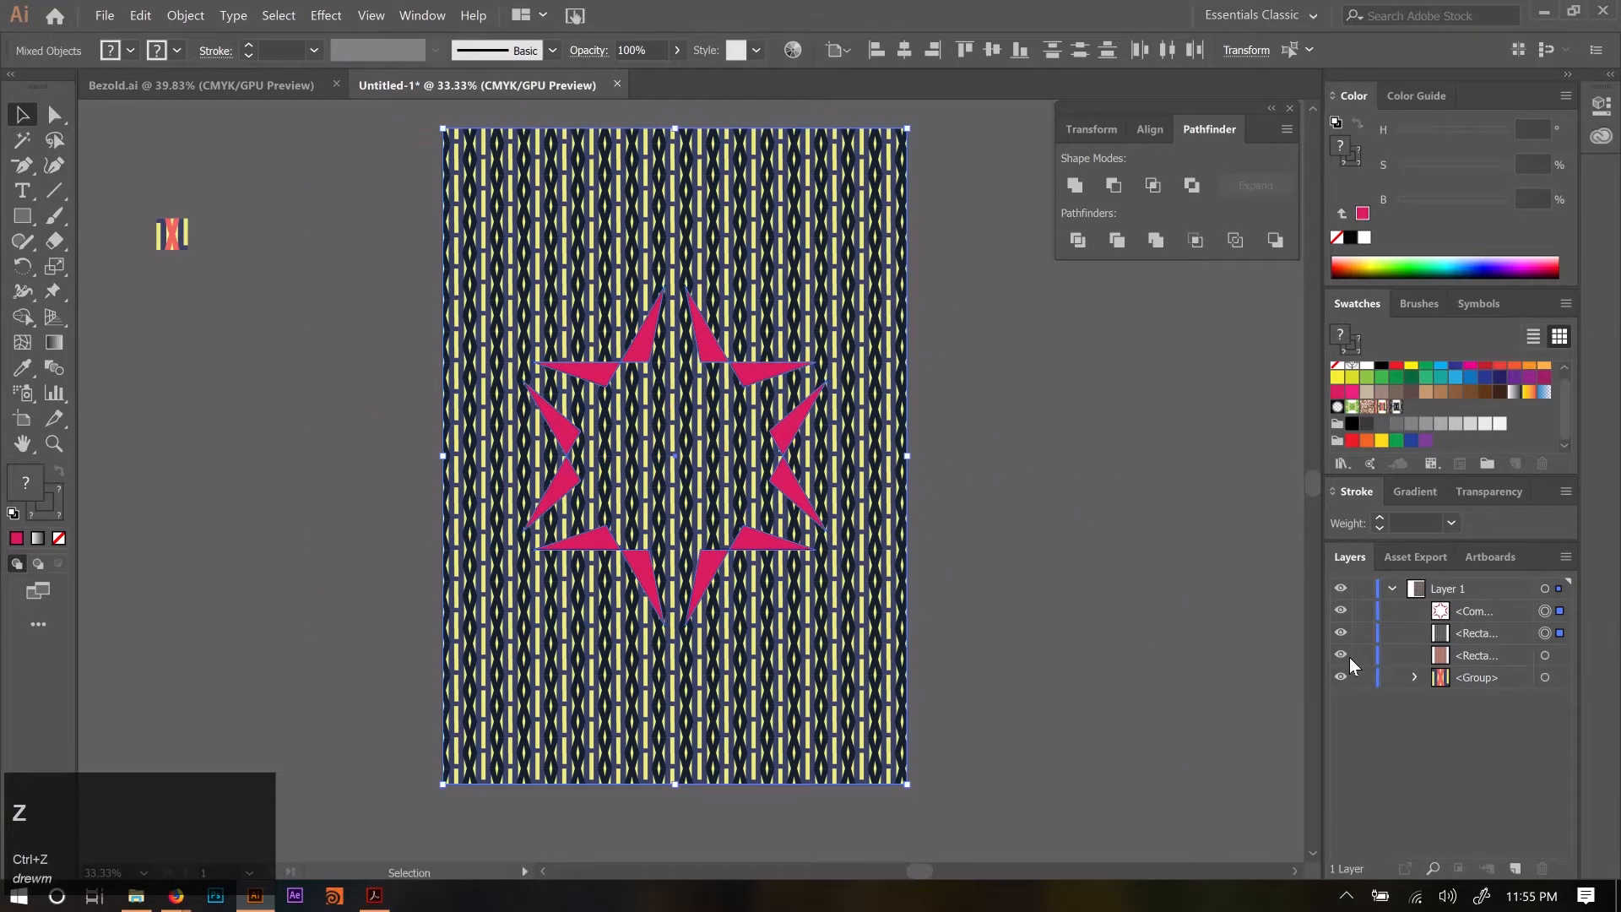
Move only the pink star compound path off the artboard, below the small artwork group.
click(986, 514)
click(794, 433)
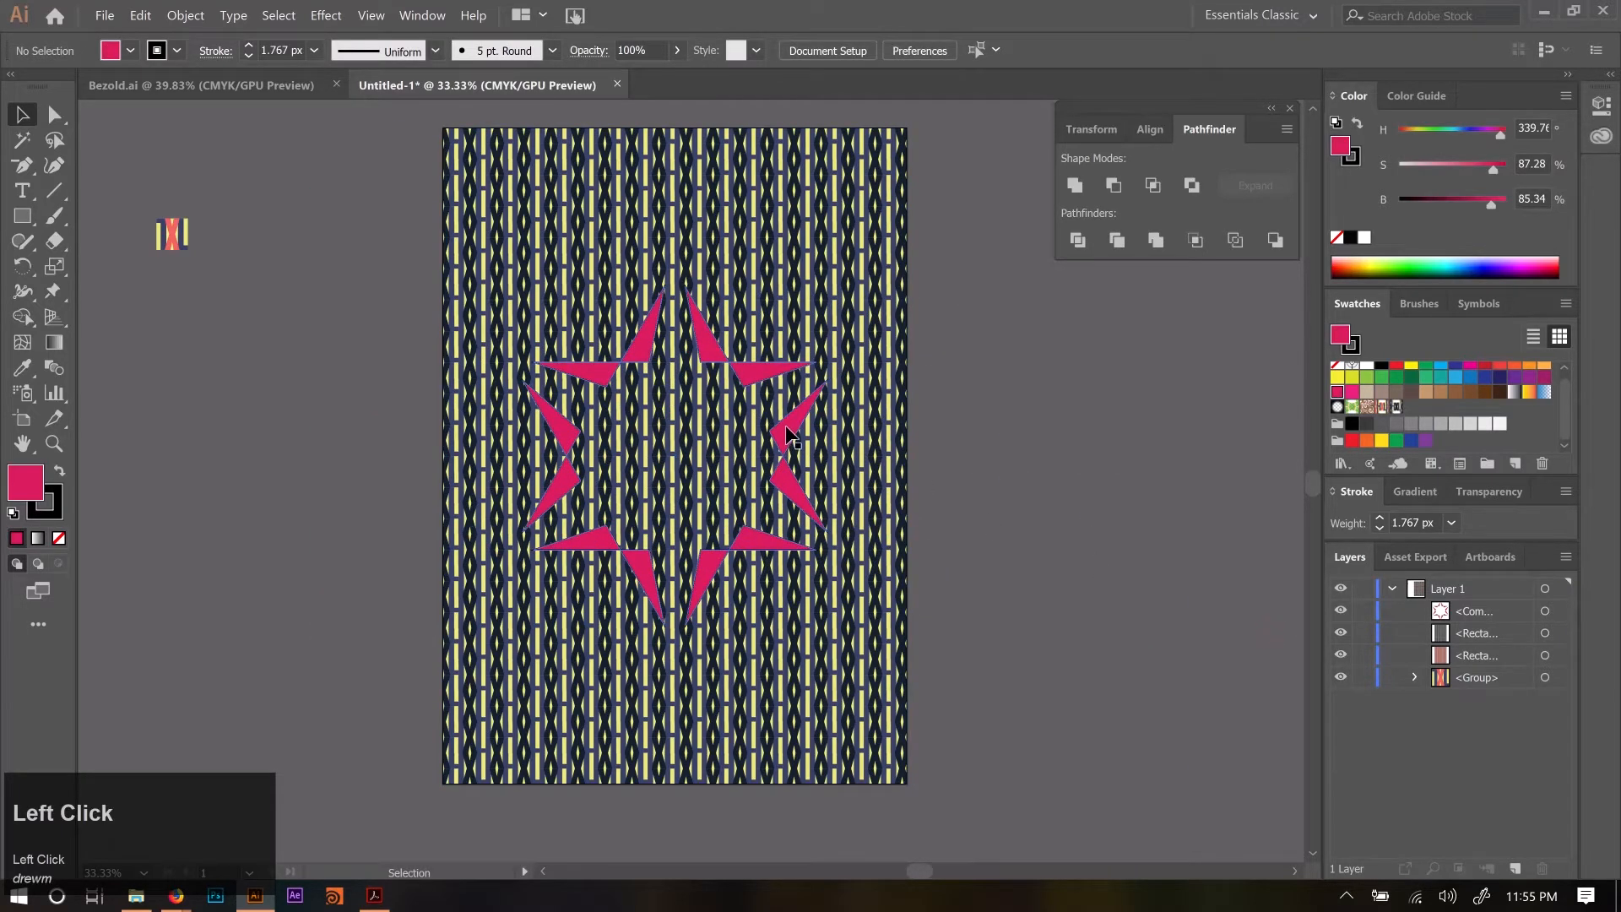
drag(786, 429, 316, 426)
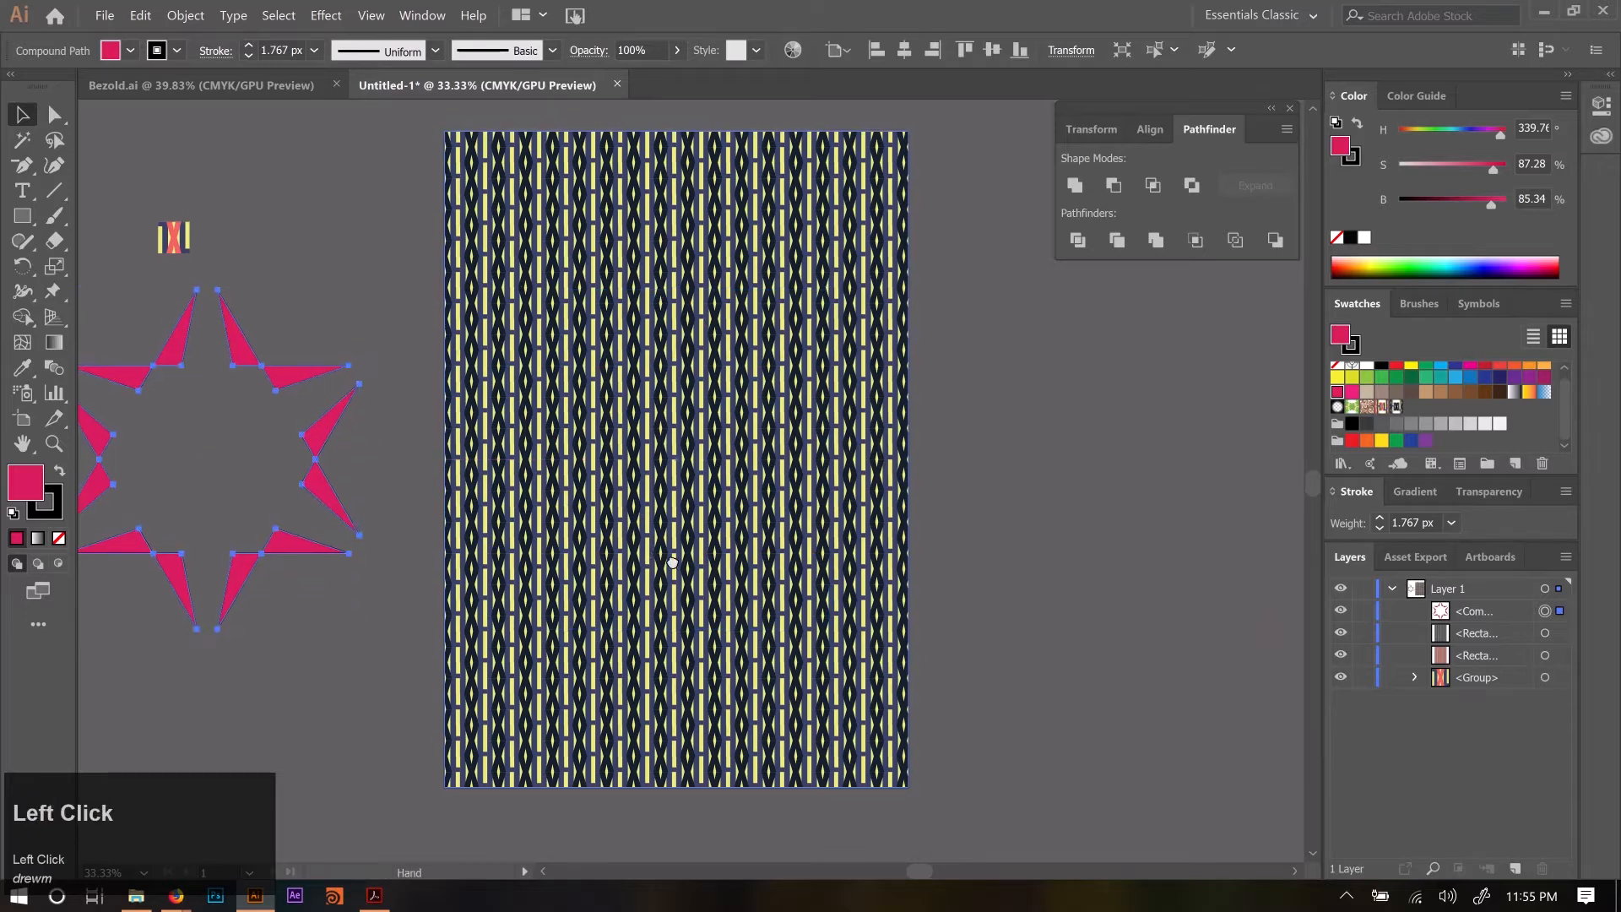
Draw two similar-sized circles side by side on the upper half of the artboard, the right one slightly lower.
drag(555, 417, 636, 510)
drag(22, 216, 113, 266)
drag(666, 441, 753, 489)
drag(830, 383, 912, 537)
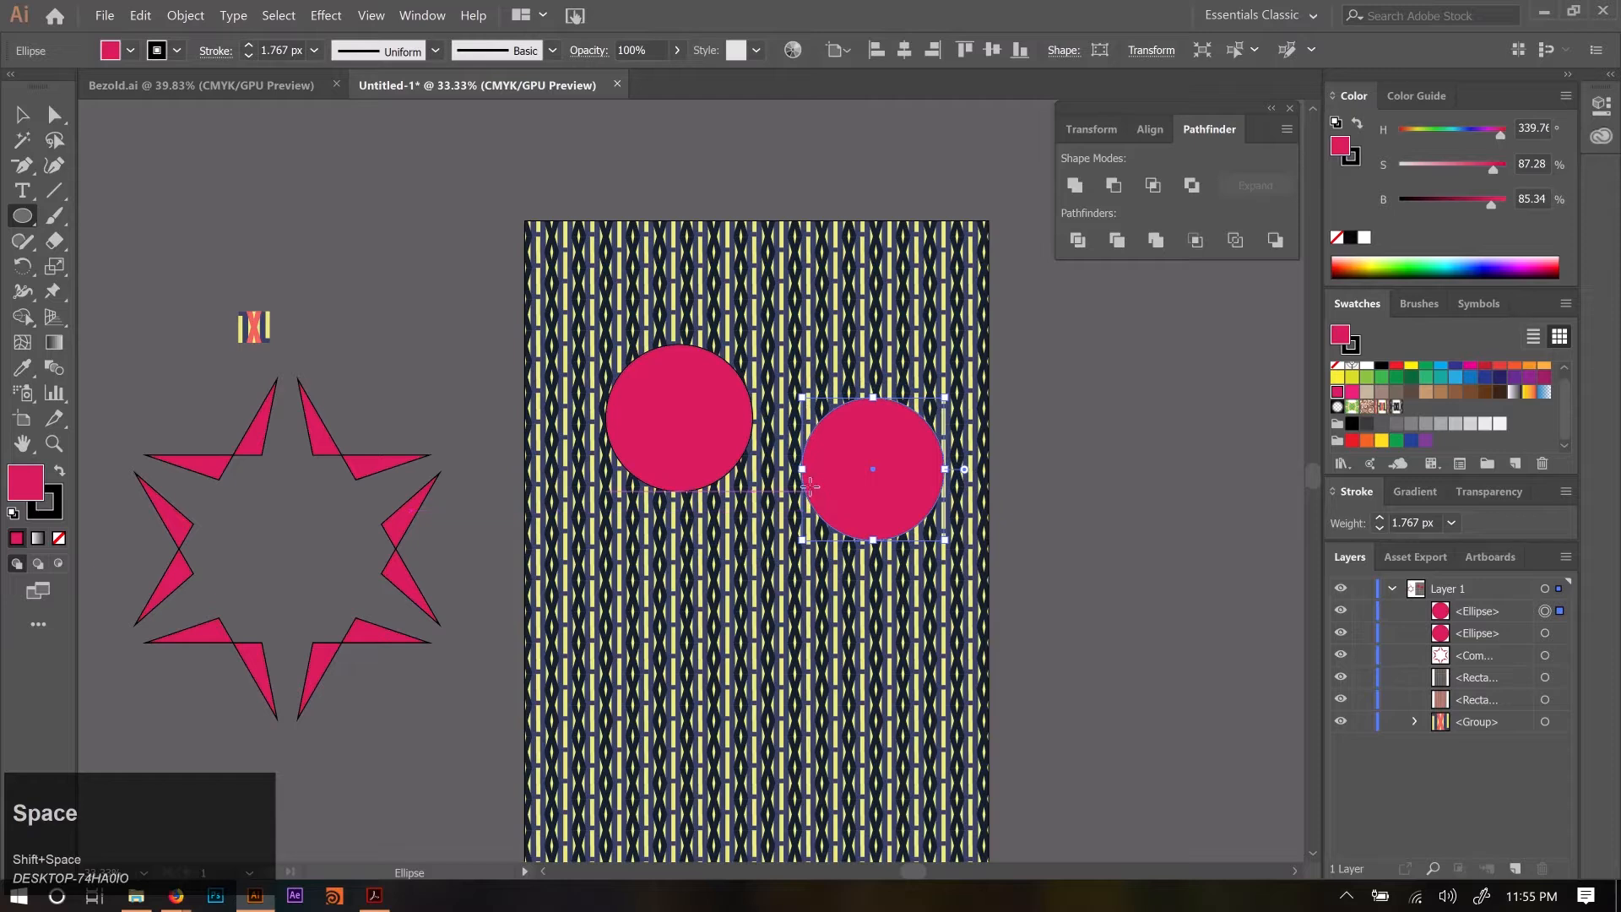
Fill both circles with white.
scroll(842, 508, up, 1)
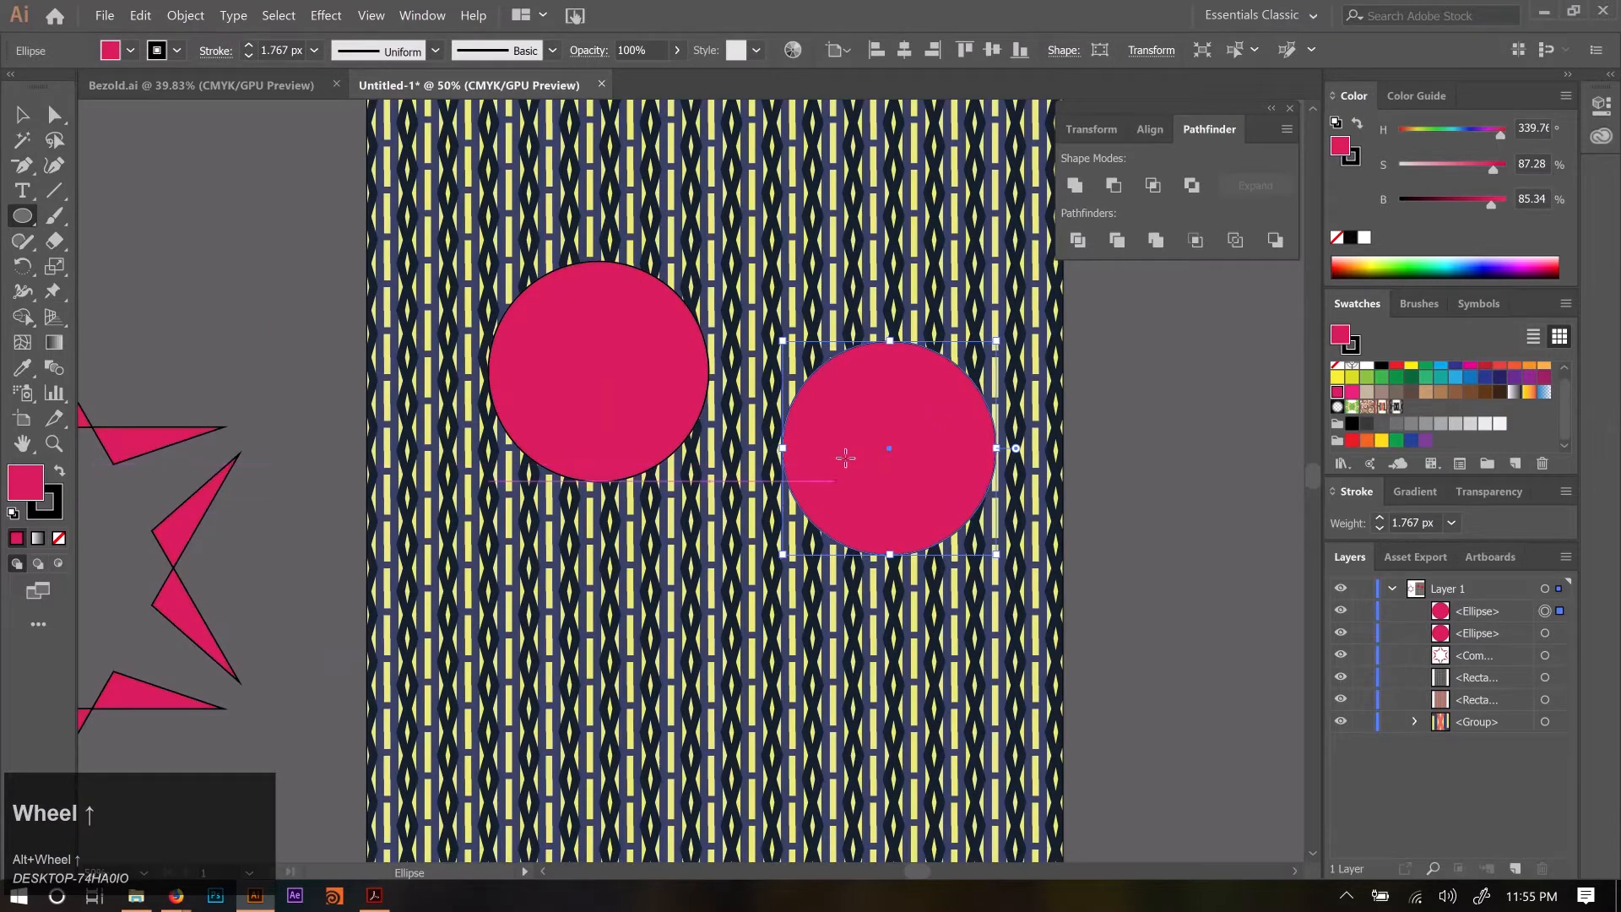
key(v)
shift+click(662, 396)
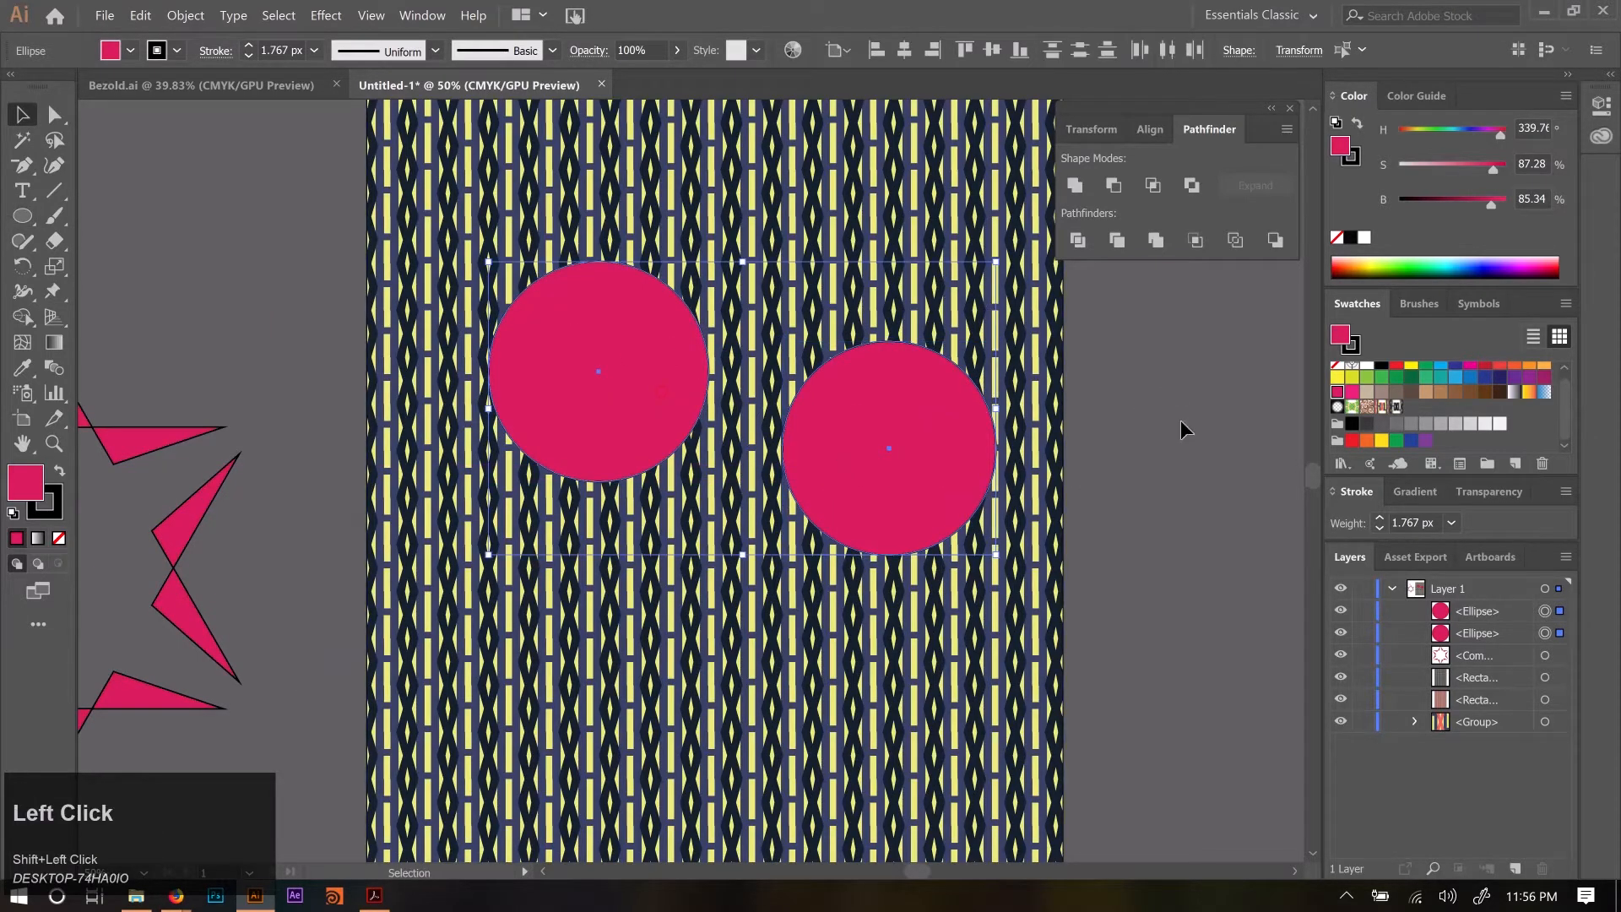
click(1367, 369)
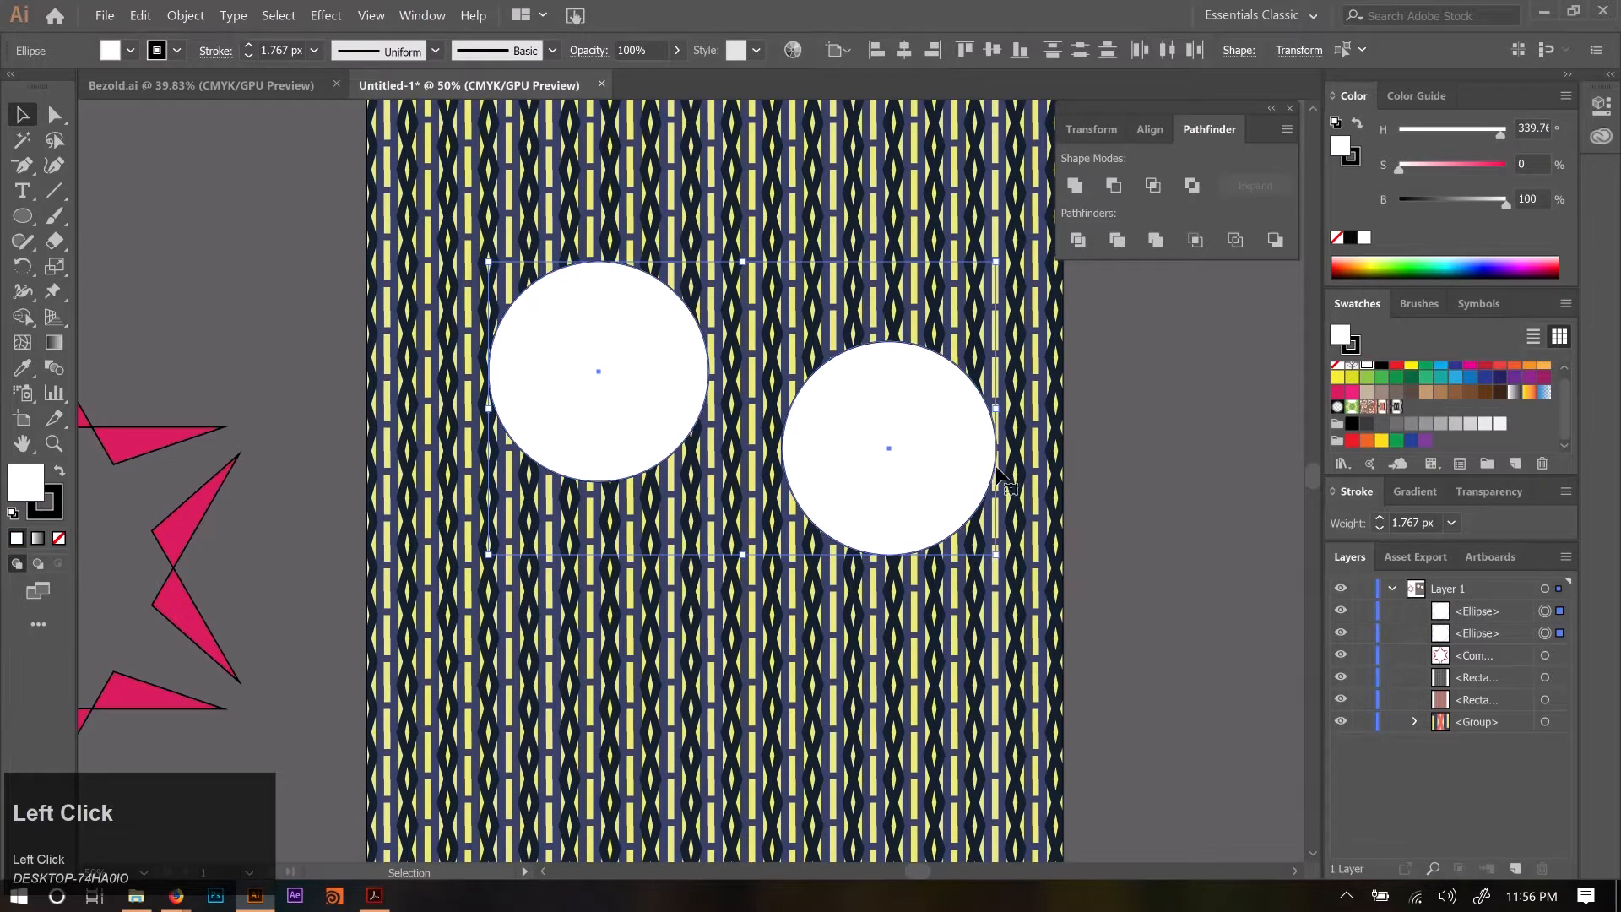
Duplicate the right white circle in place and shrink the copy to a pupil-sized circle inside it.
scroll(899, 362, down, 3)
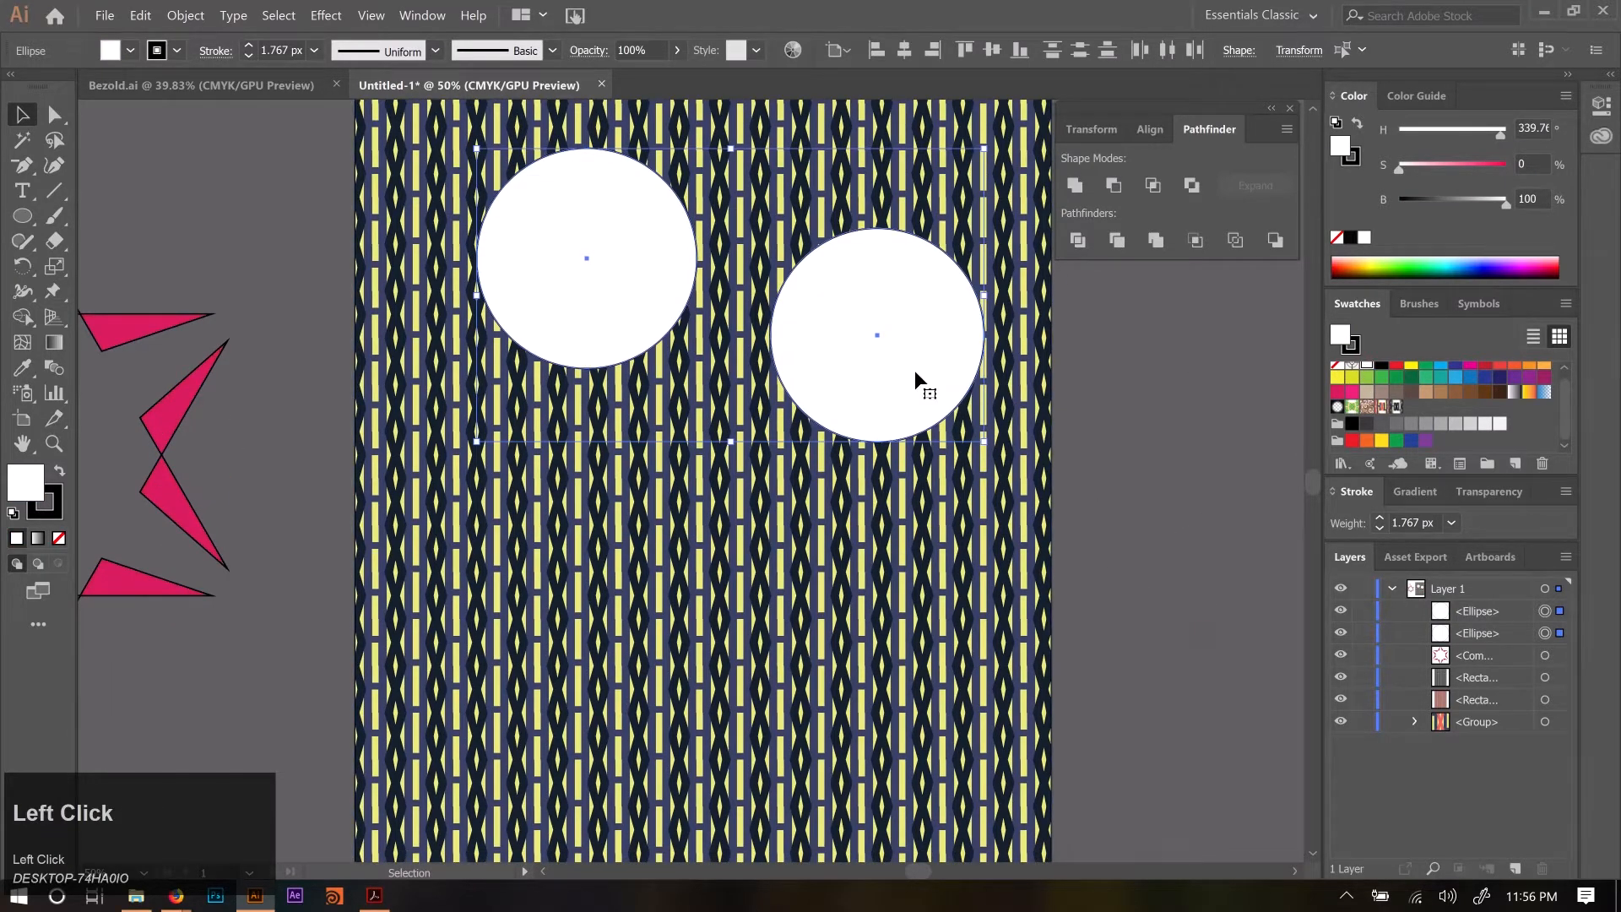
click(1123, 423)
click(909, 353)
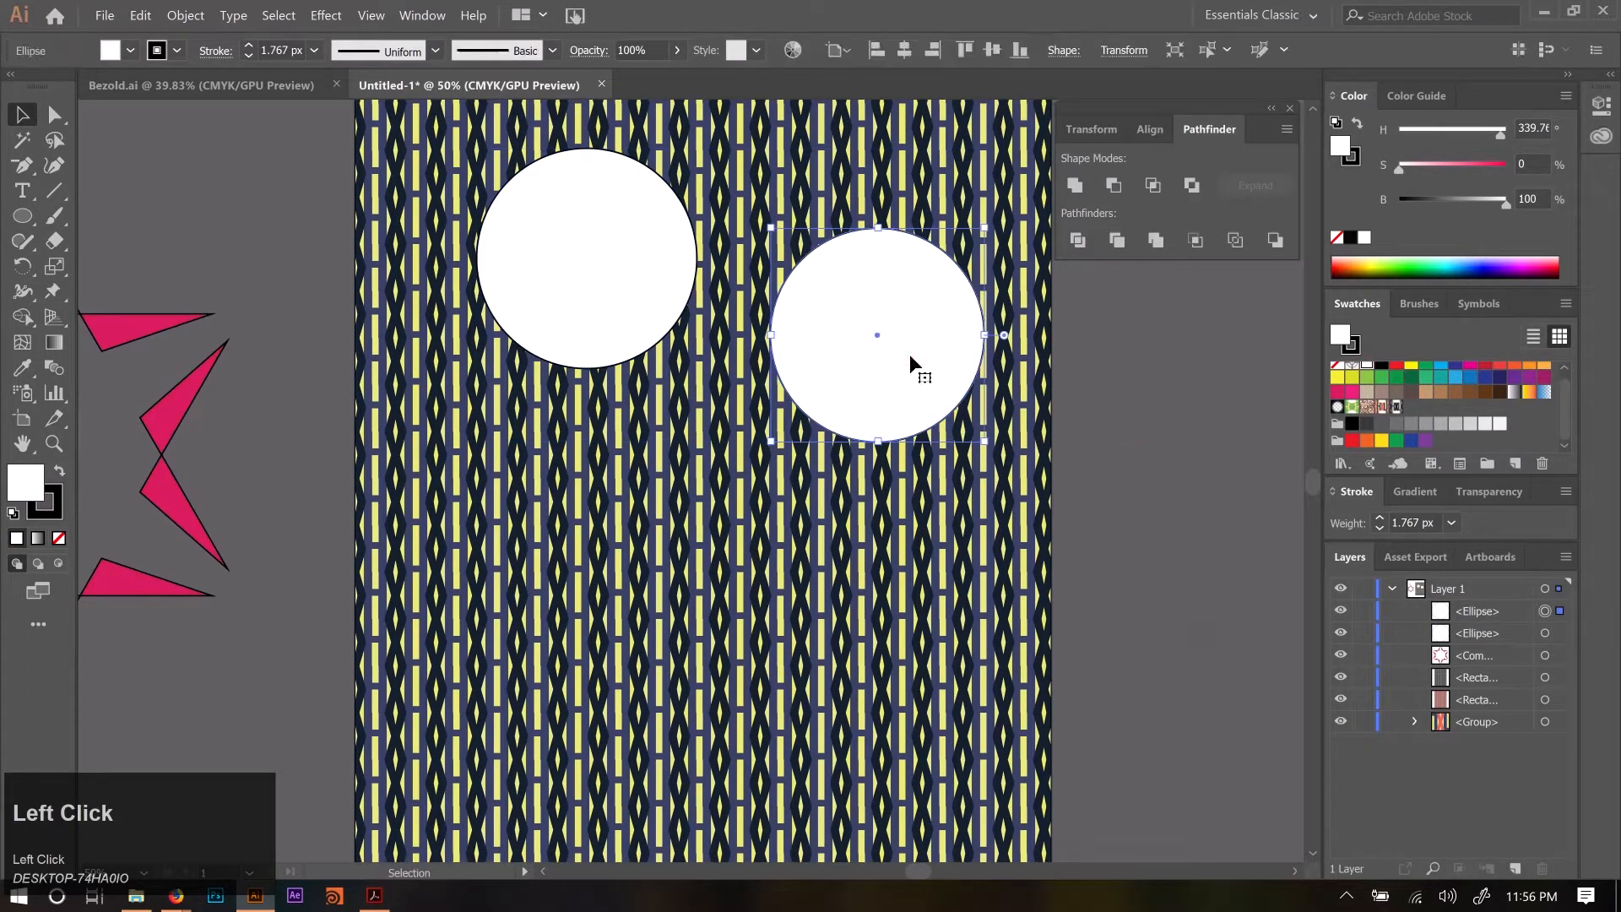
key(ctrl+c)
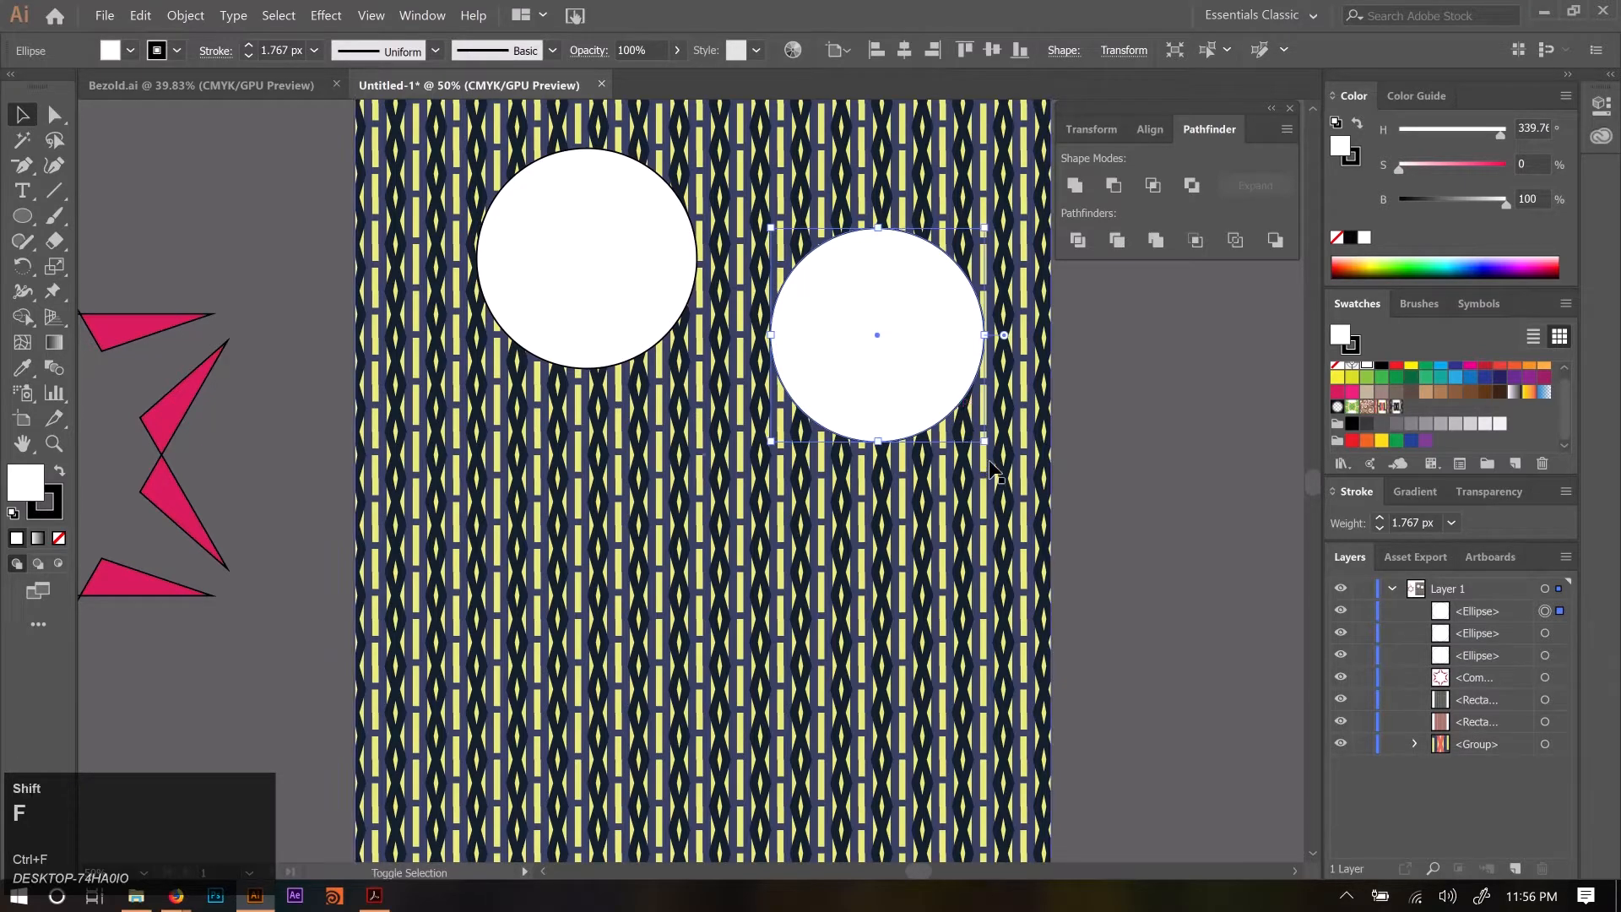
mouse_move(985, 442)
mouse_down()
mouse_move(952, 381)
mouse_move(928, 386)
mouse_move(904, 327)
mouse_move(961, 376)
mouse_move(936, 346)
mouse_up()
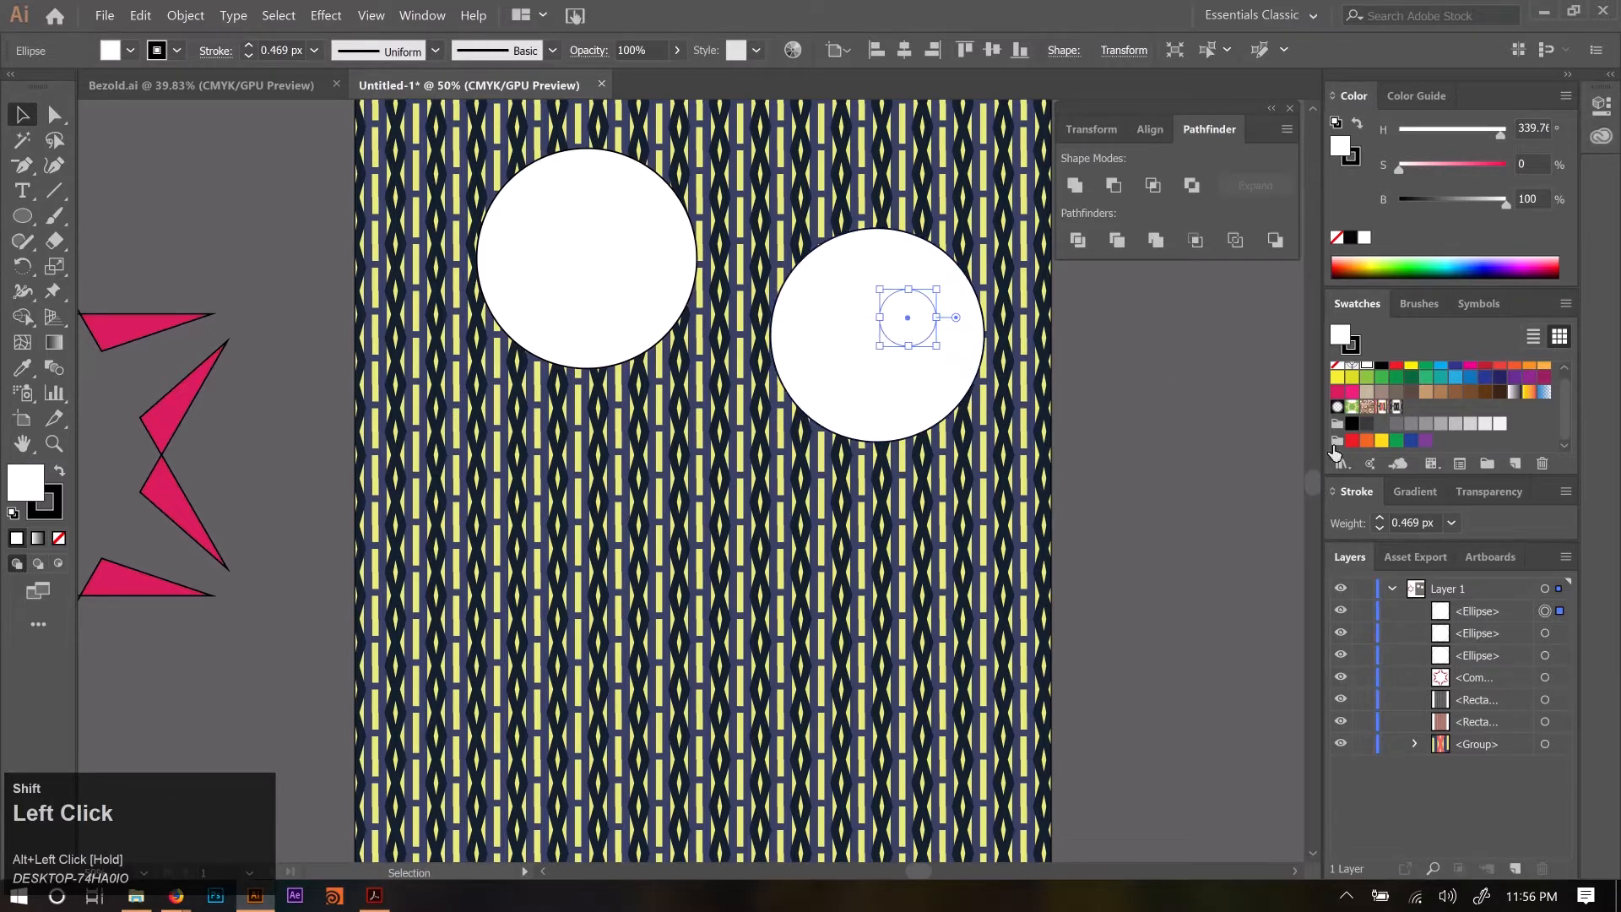
drag(936, 345, 943, 352)
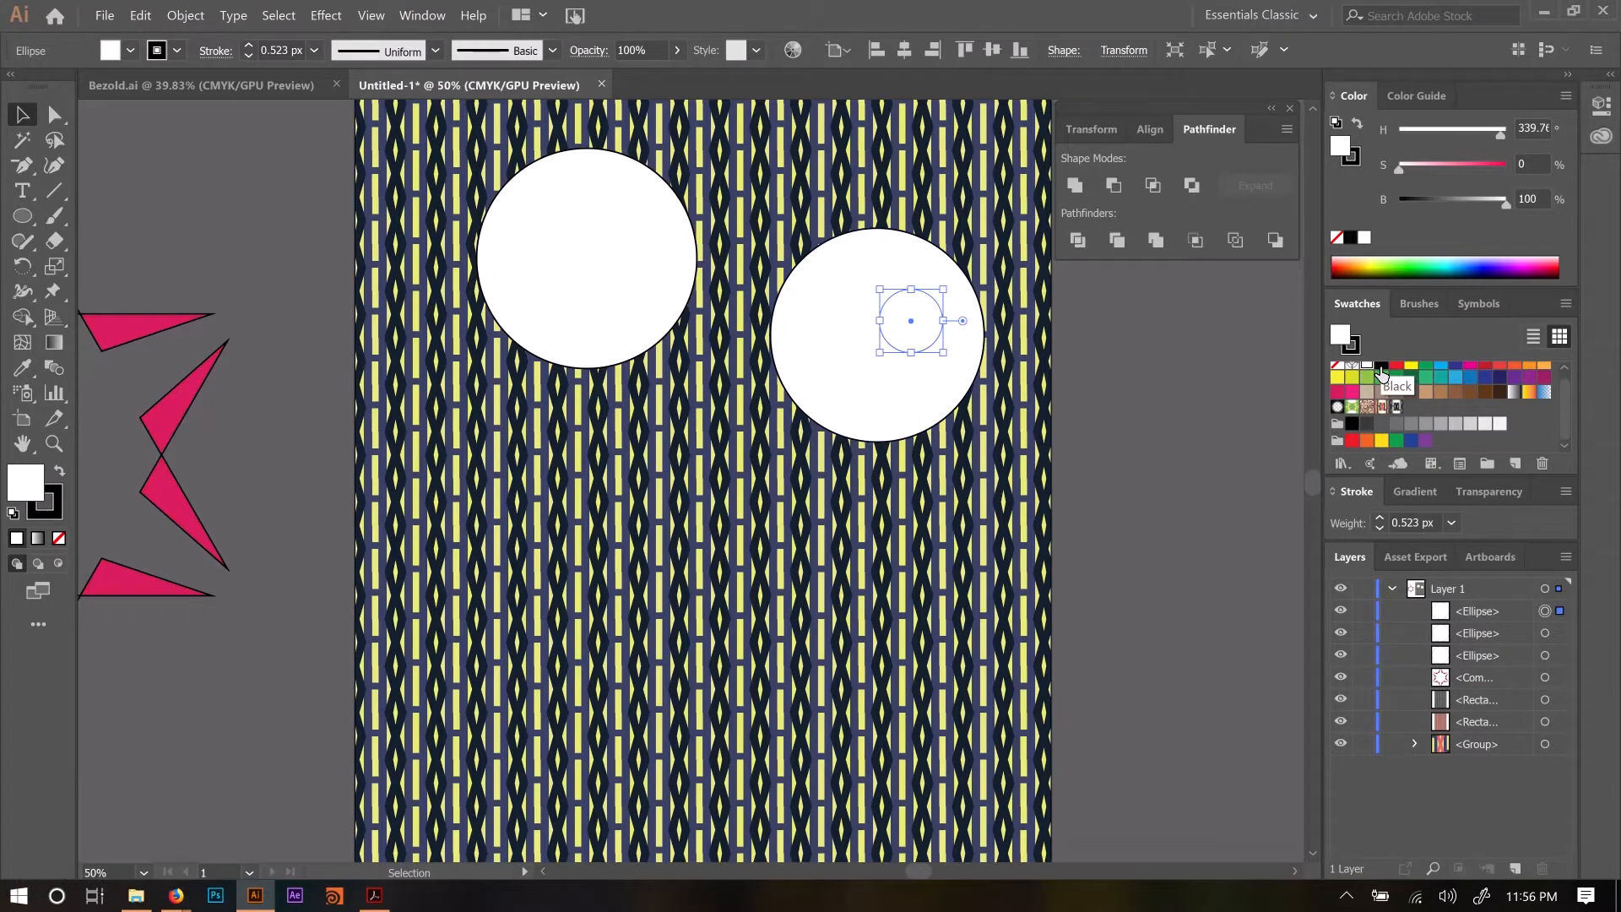
Fill the small circle with black and place a copy of it inside the left white circle.
click(1381, 371)
click(1133, 553)
drag(923, 332, 553, 256)
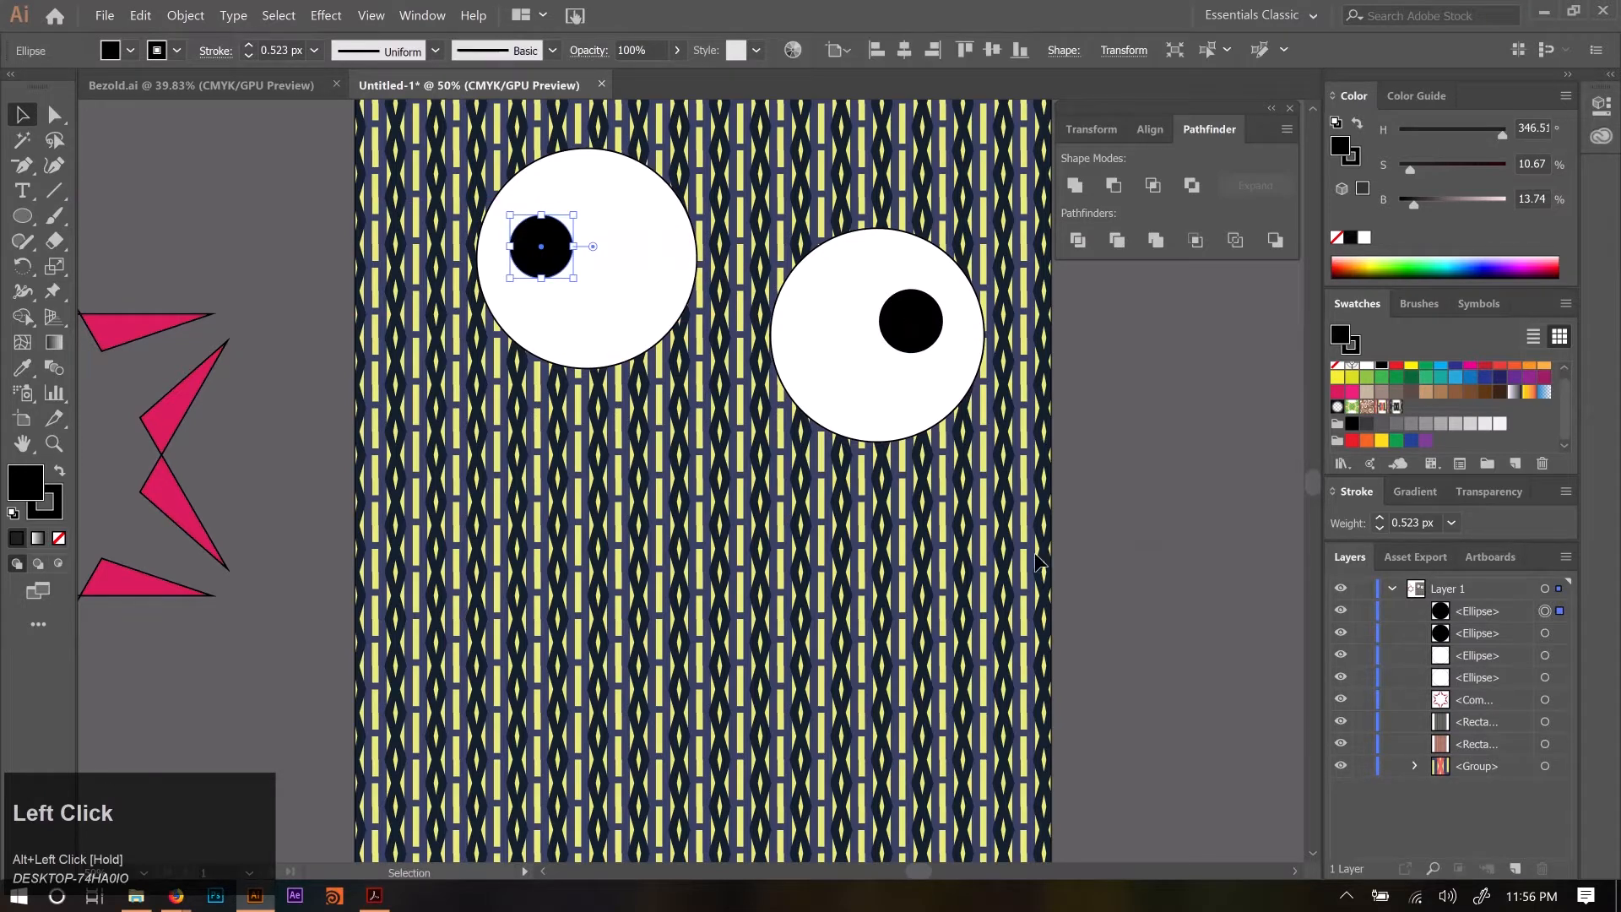
Draw a short curved Pen path sloping down to the right between and below the eyes, and remove its fill.
key(p)
key(space)
drag(649, 576, 673, 403)
drag(720, 281, 786, 379)
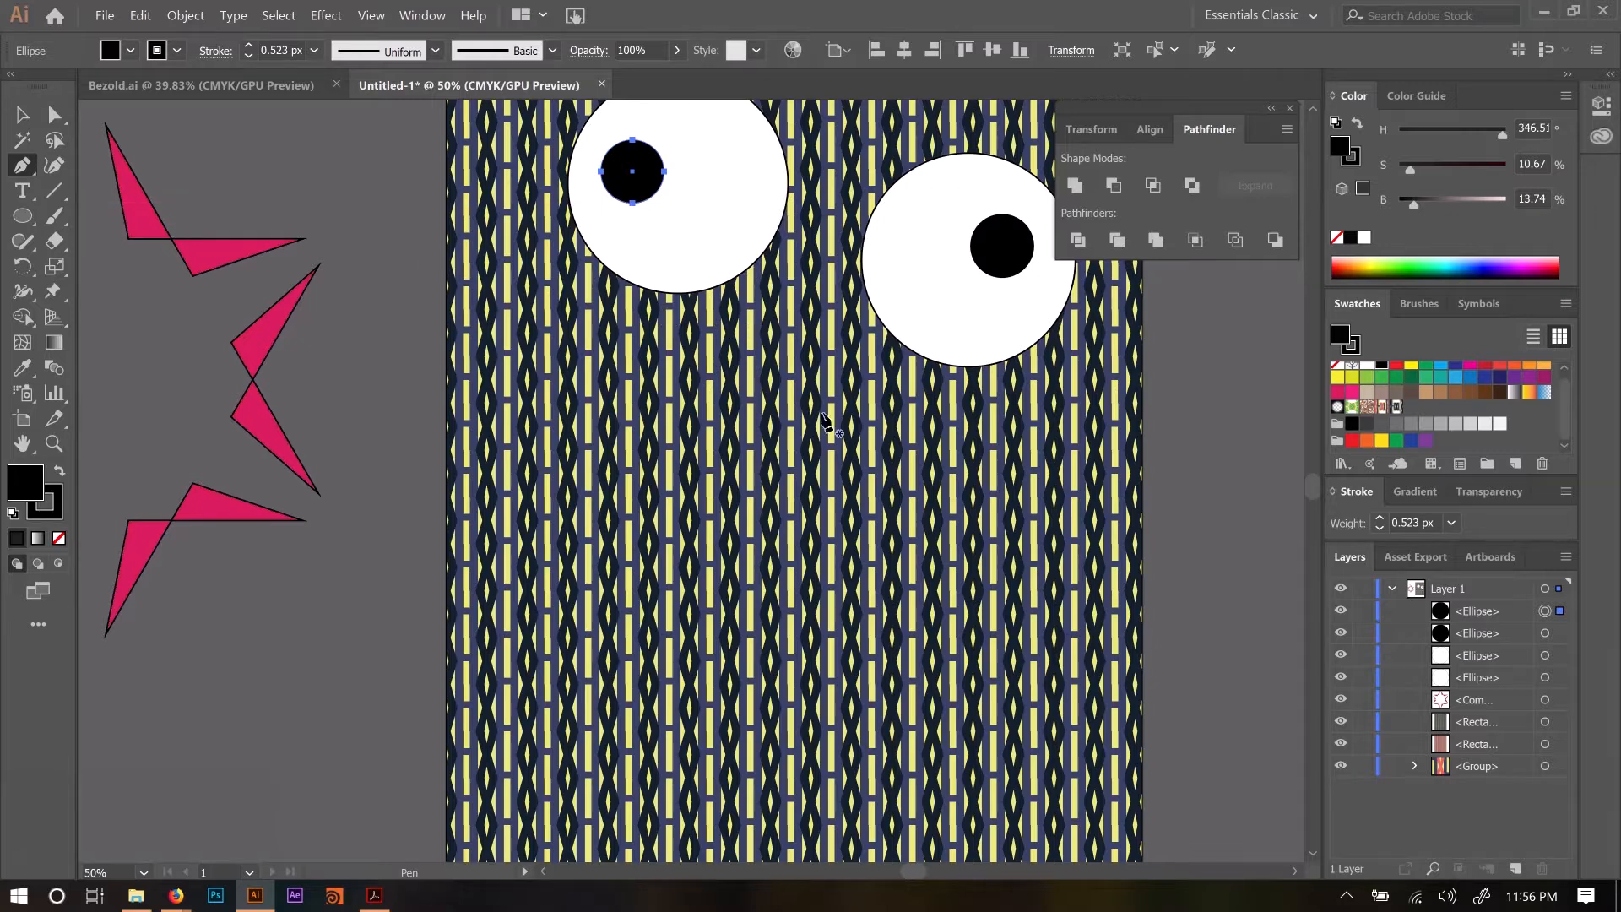
click(720, 342)
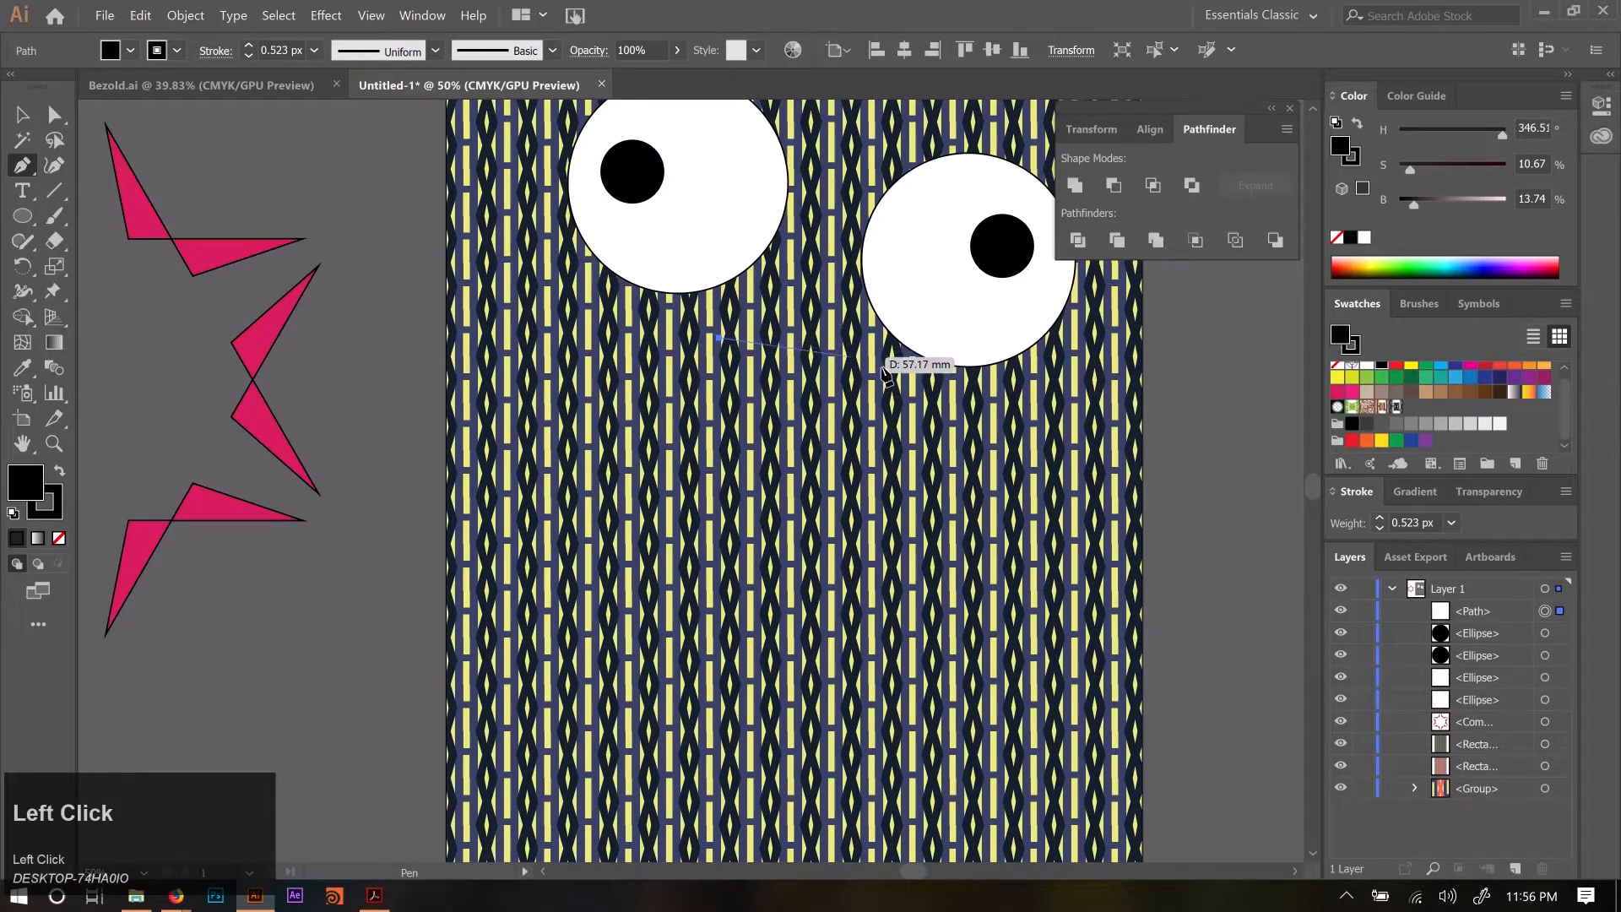
drag(838, 358, 901, 437)
key(space)
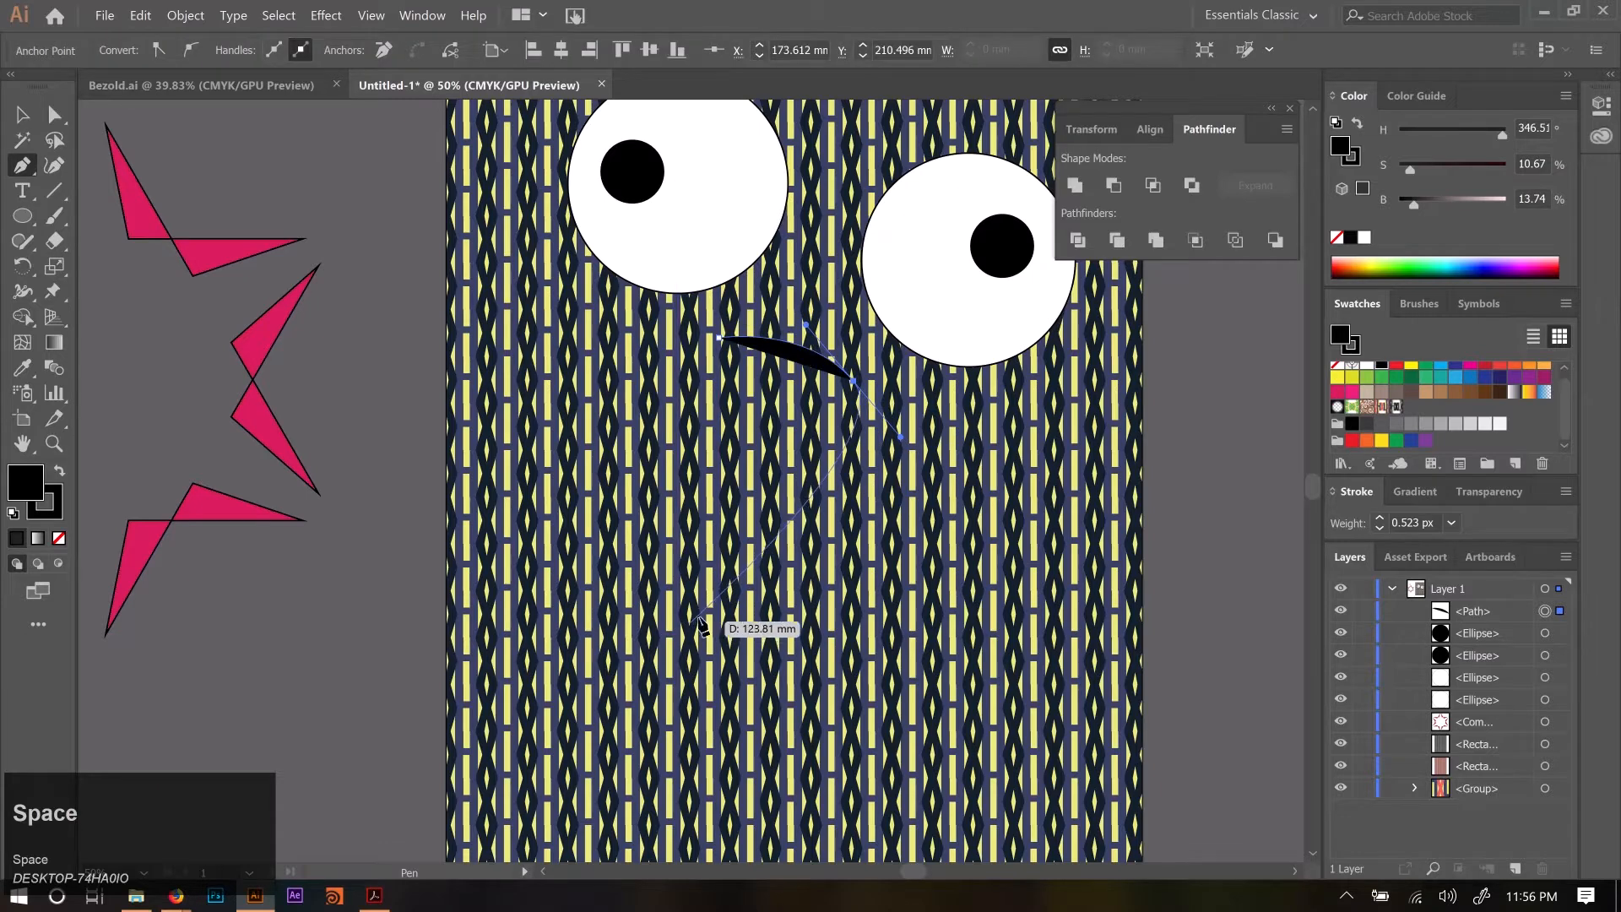
key(v)
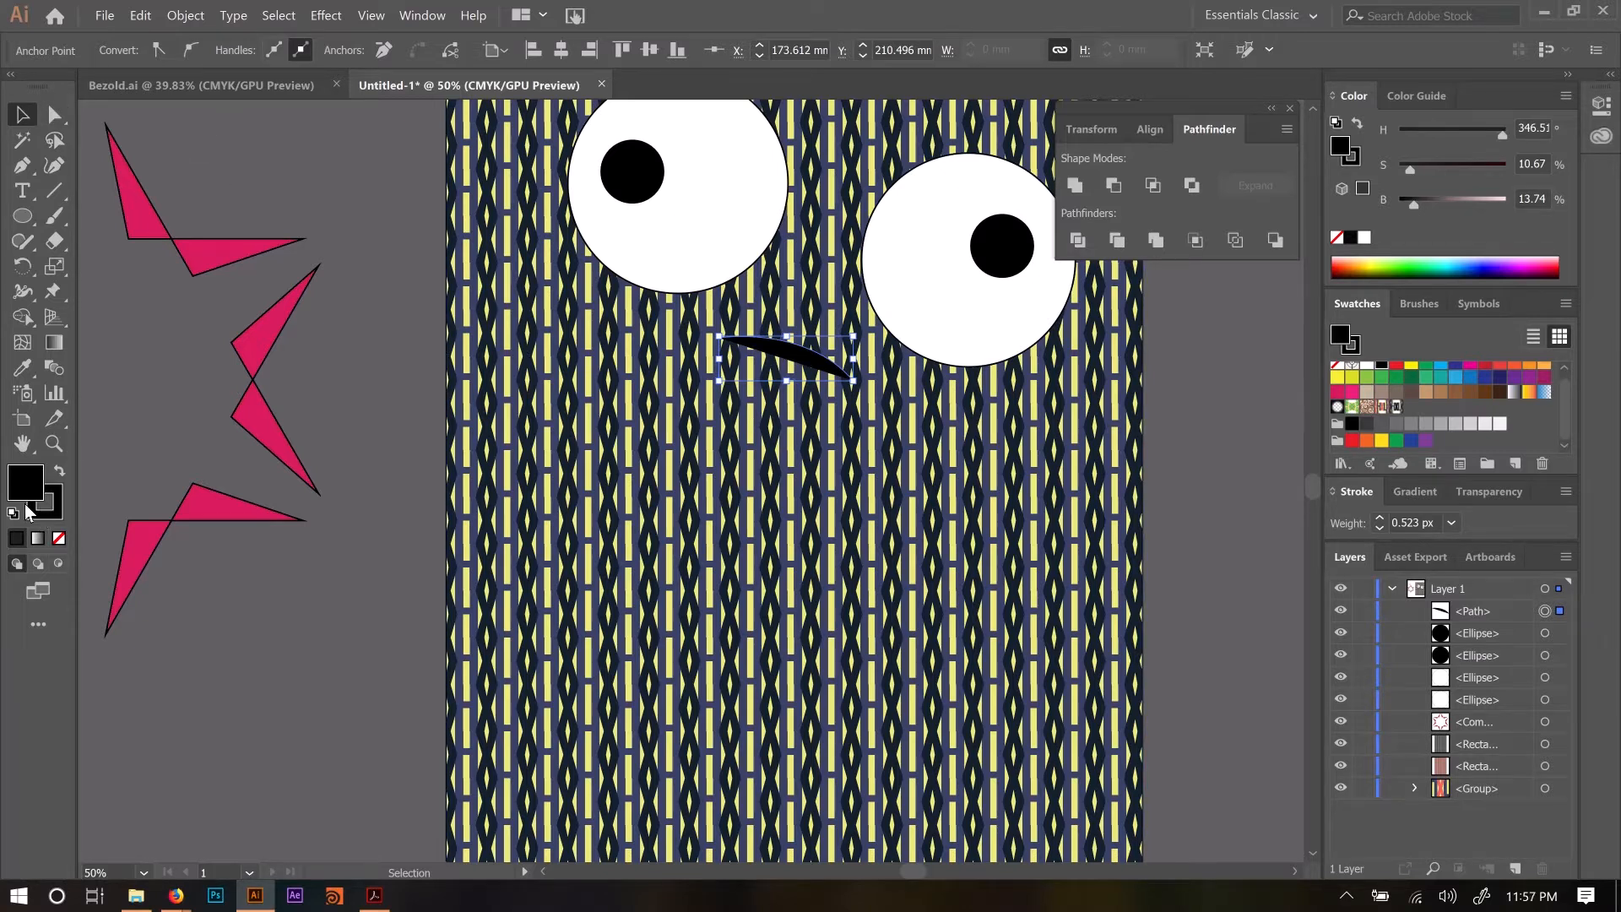
click(58, 538)
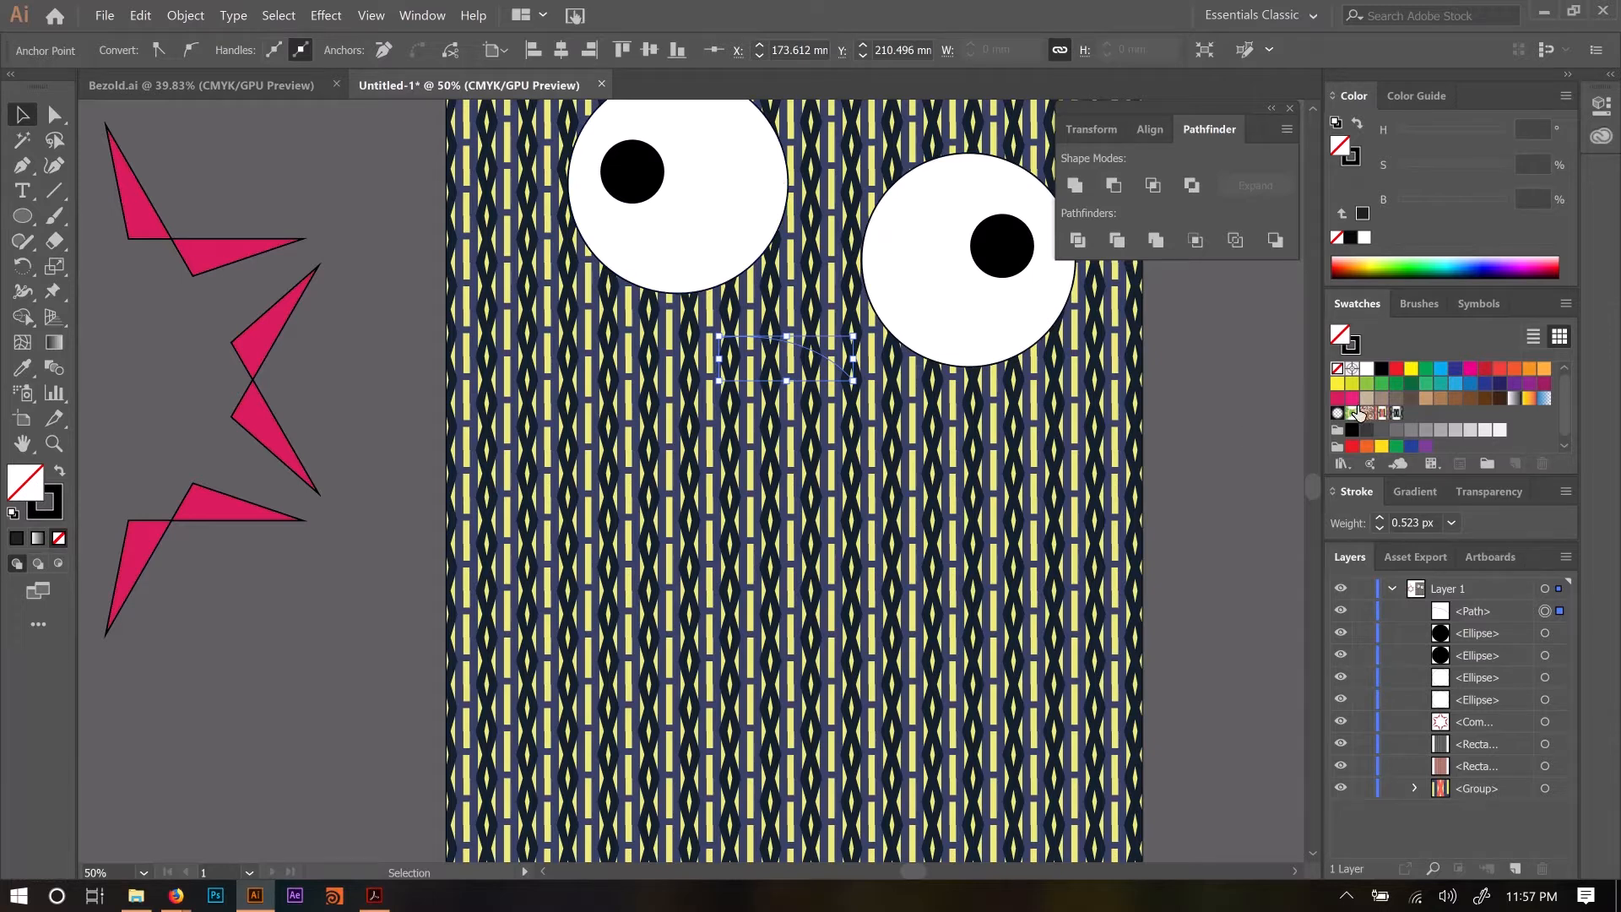
Thicken the curved mouth path's stroke to 44 px and give it round caps.
click(1209, 397)
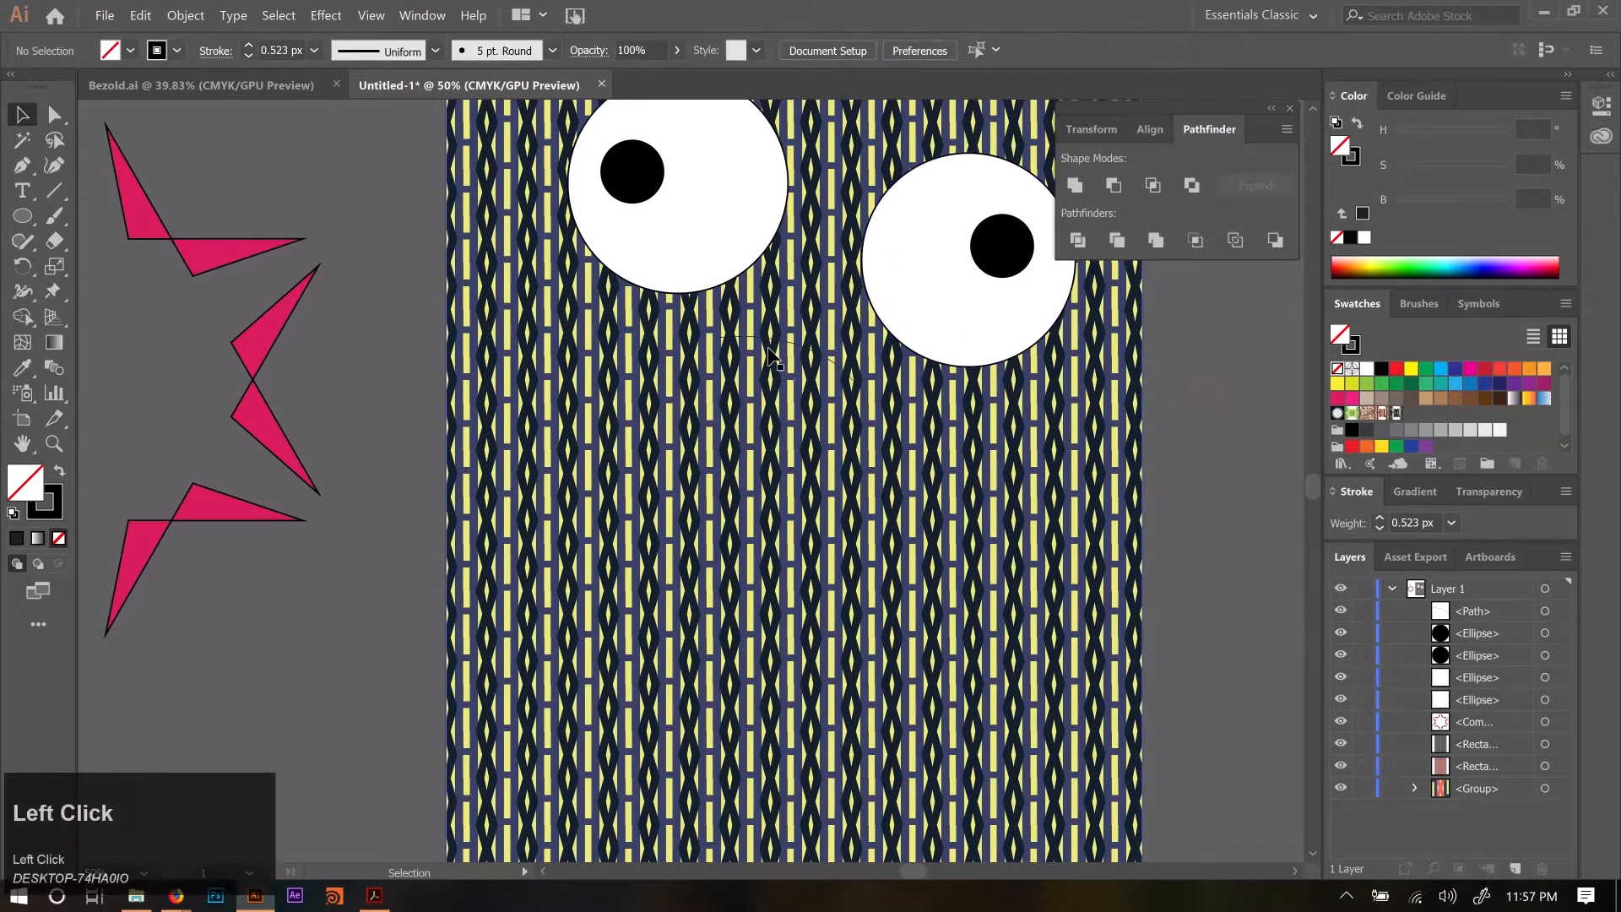
click(789, 349)
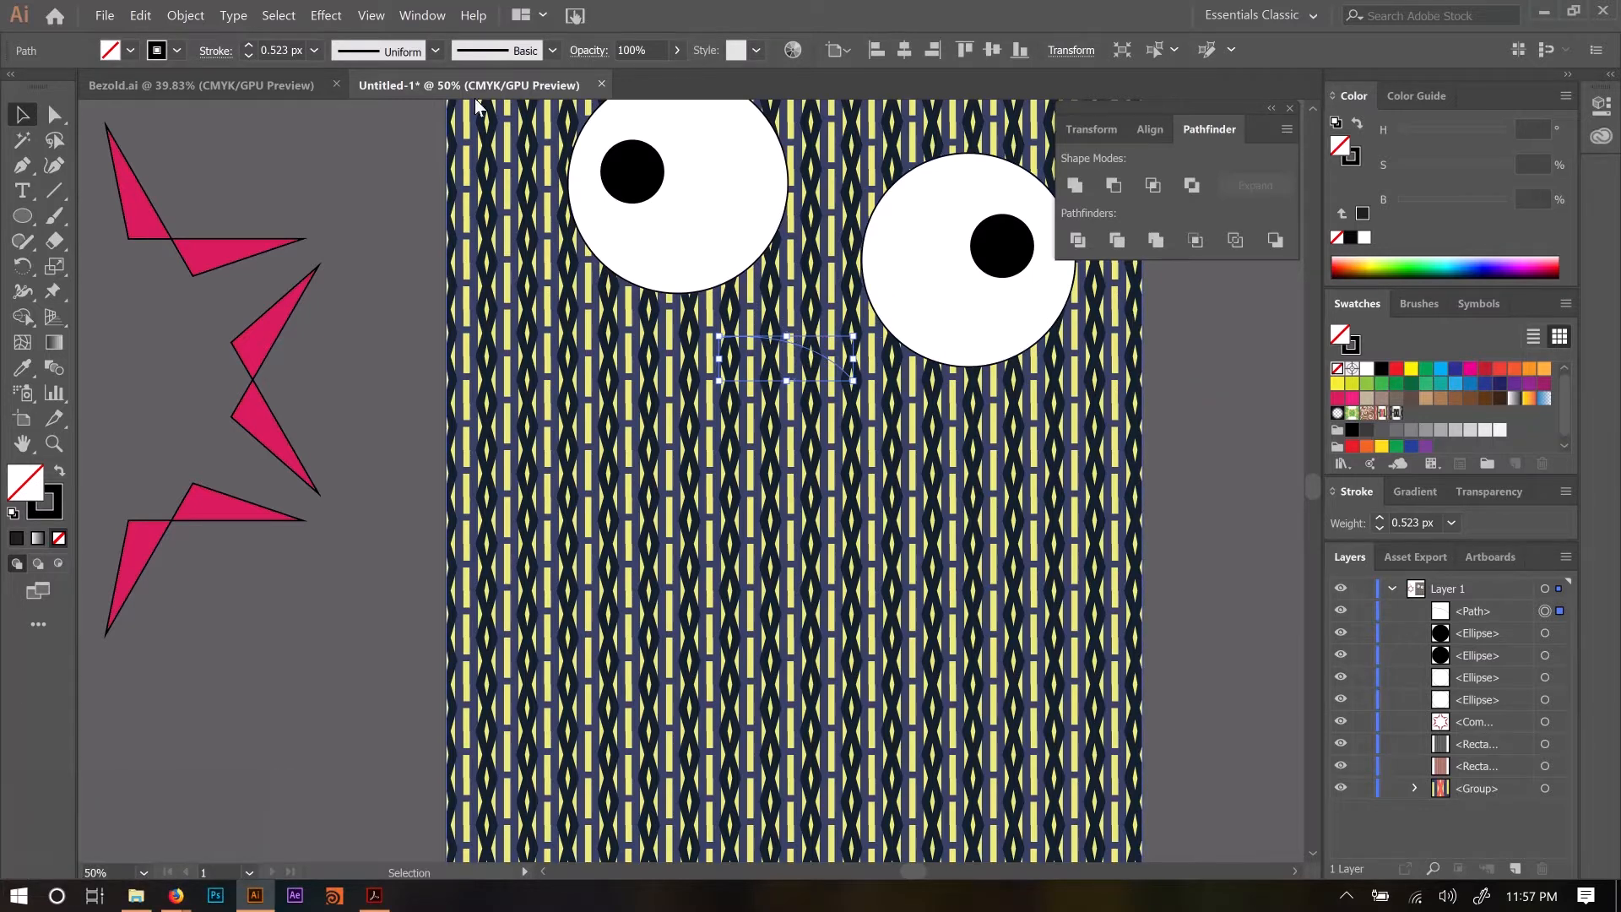
click(249, 47)
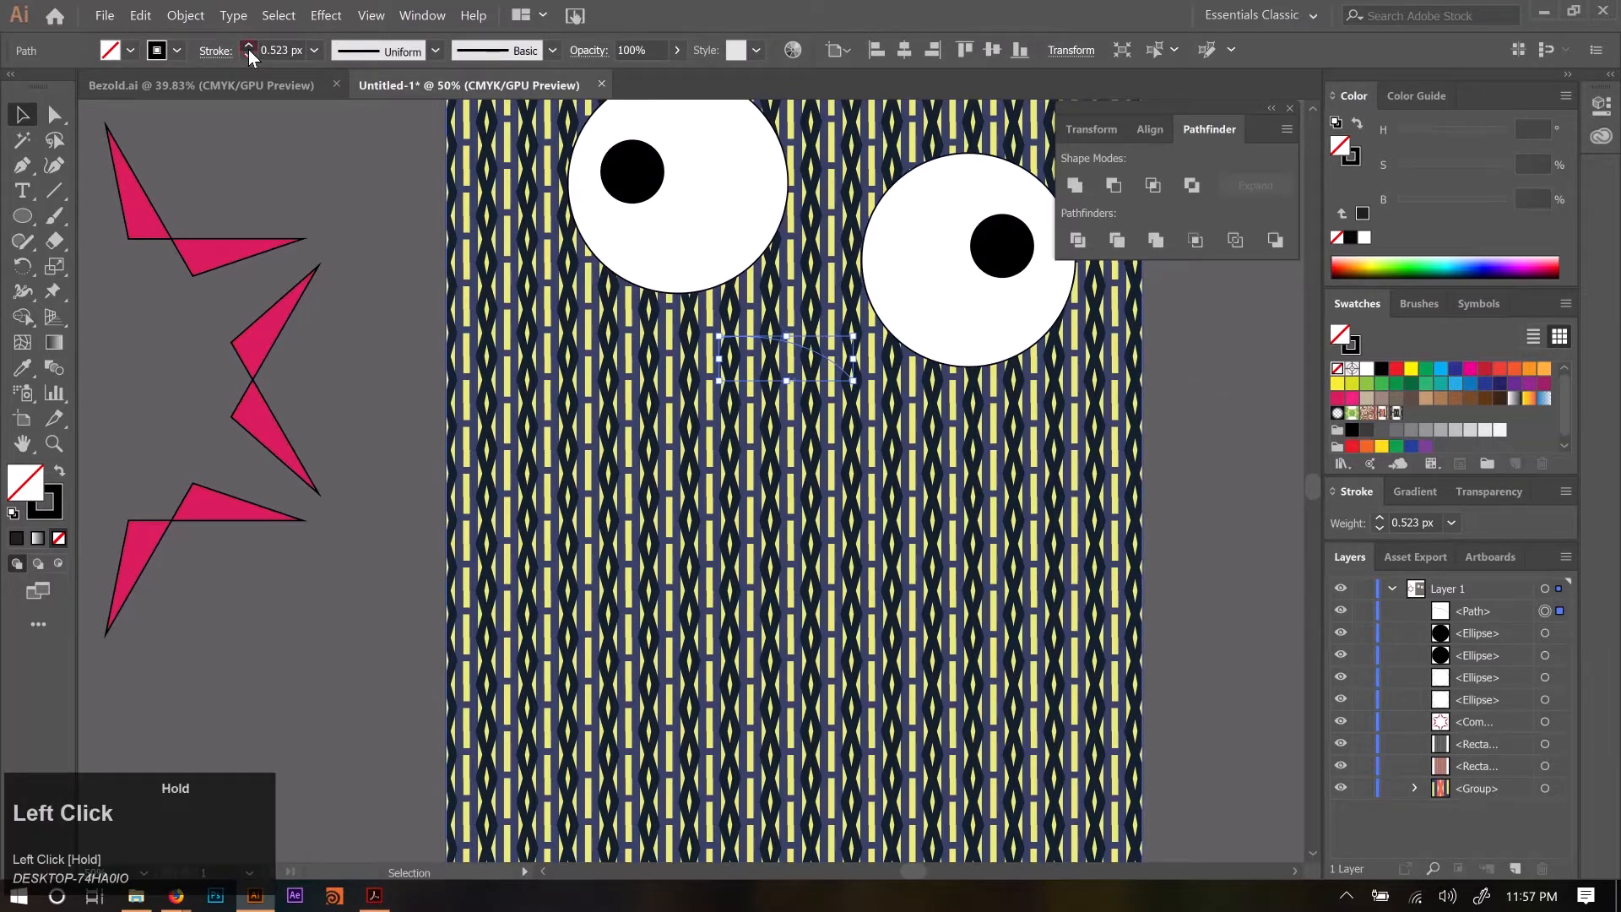
drag(248, 49, 248, 49)
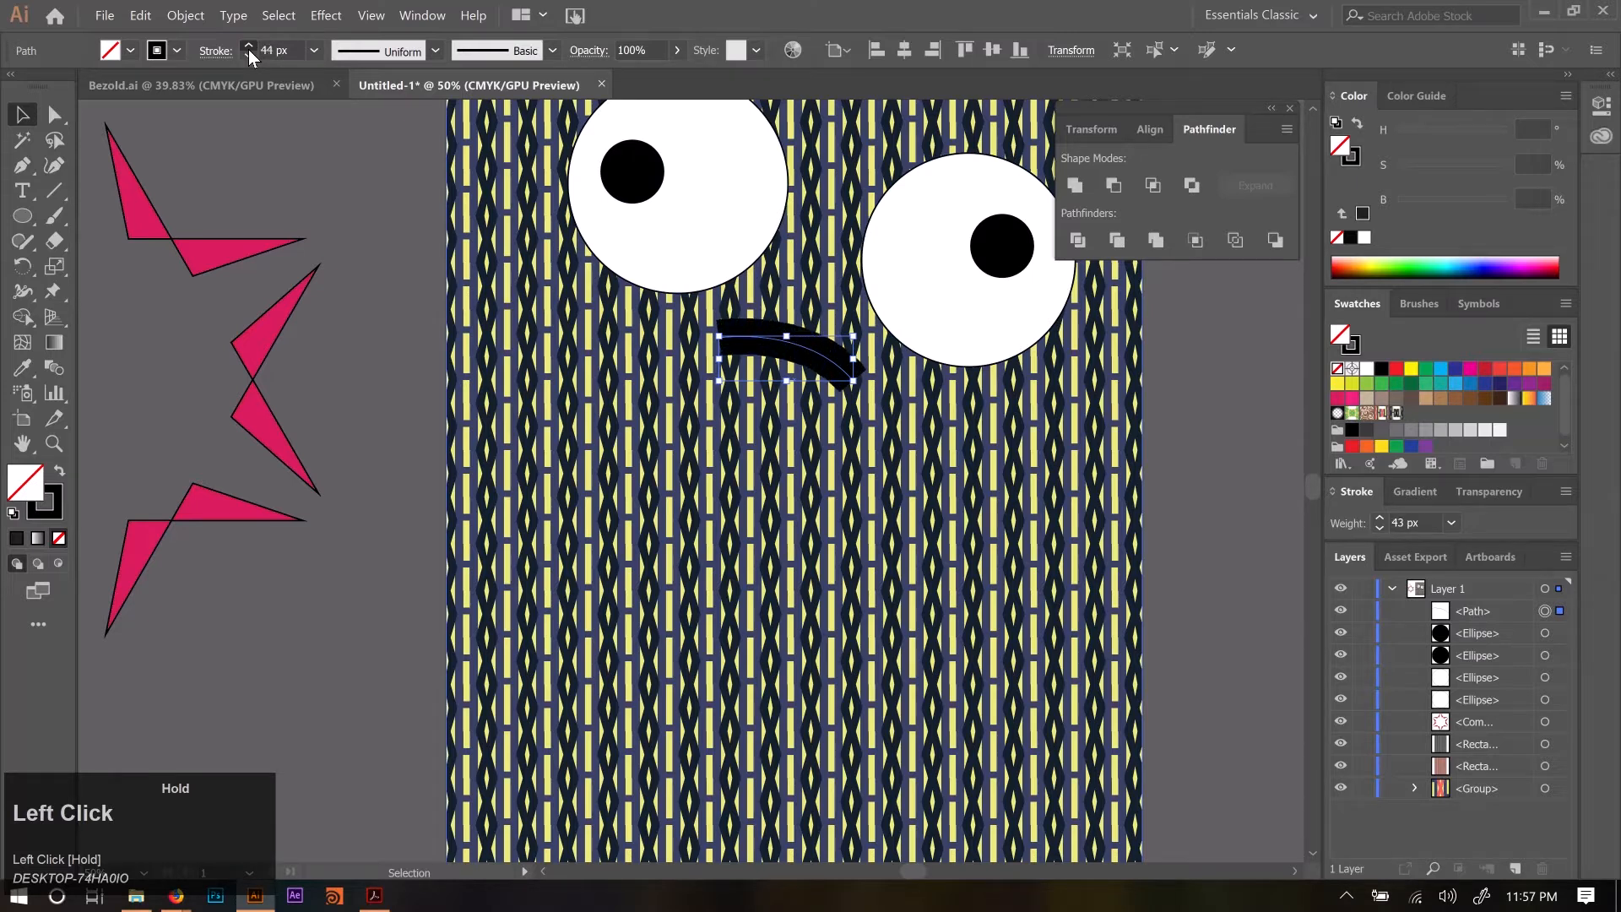
click(1334, 490)
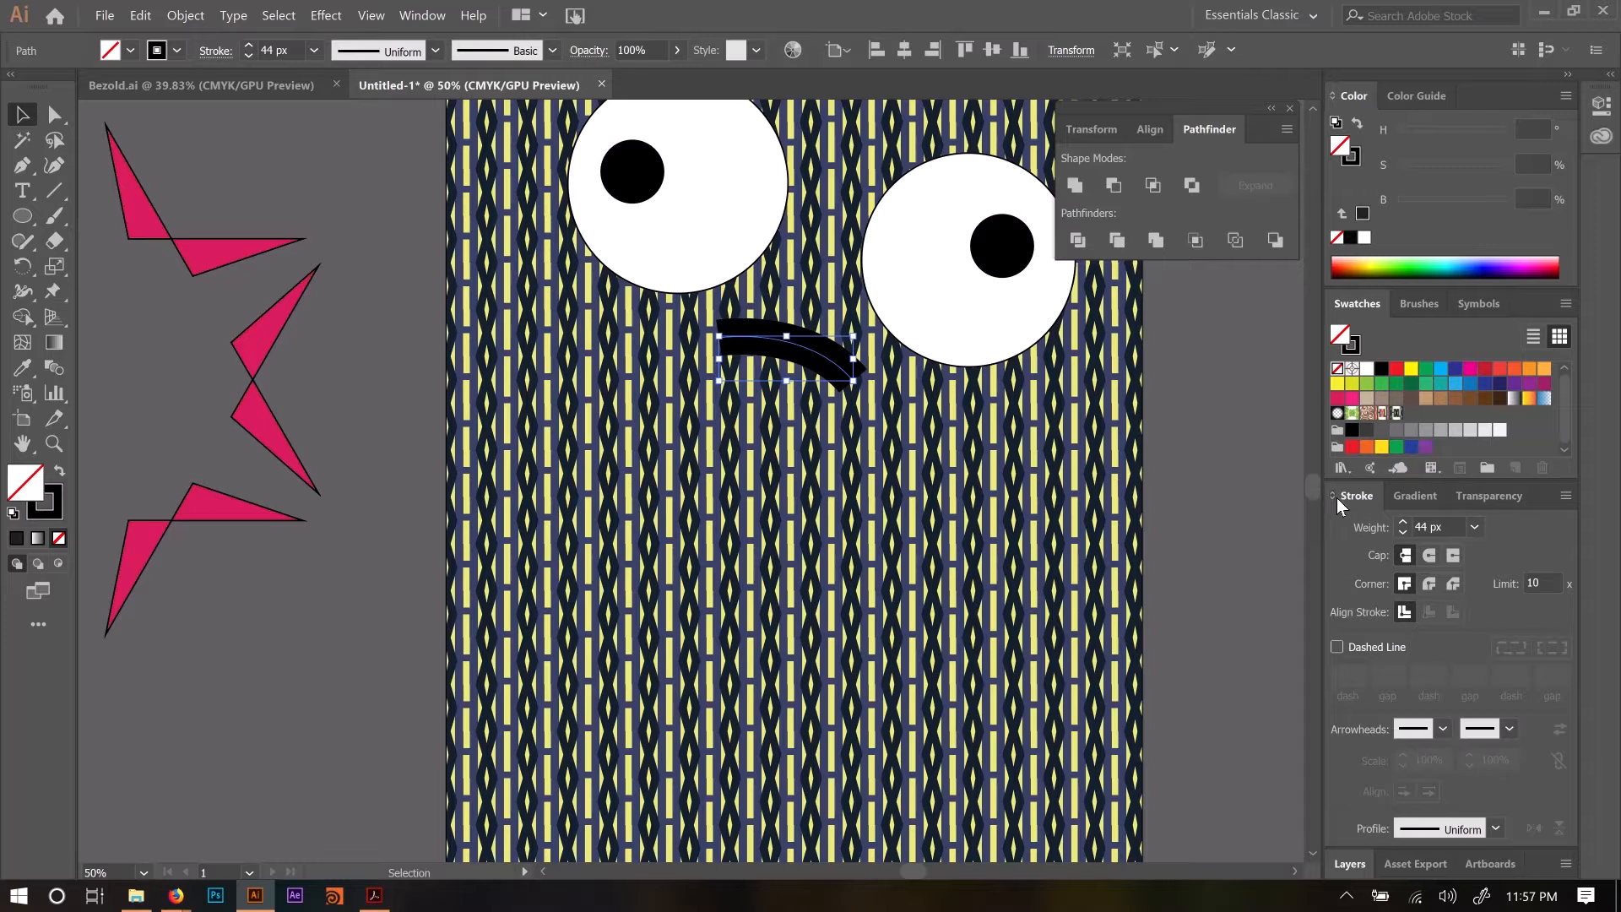
click(1429, 558)
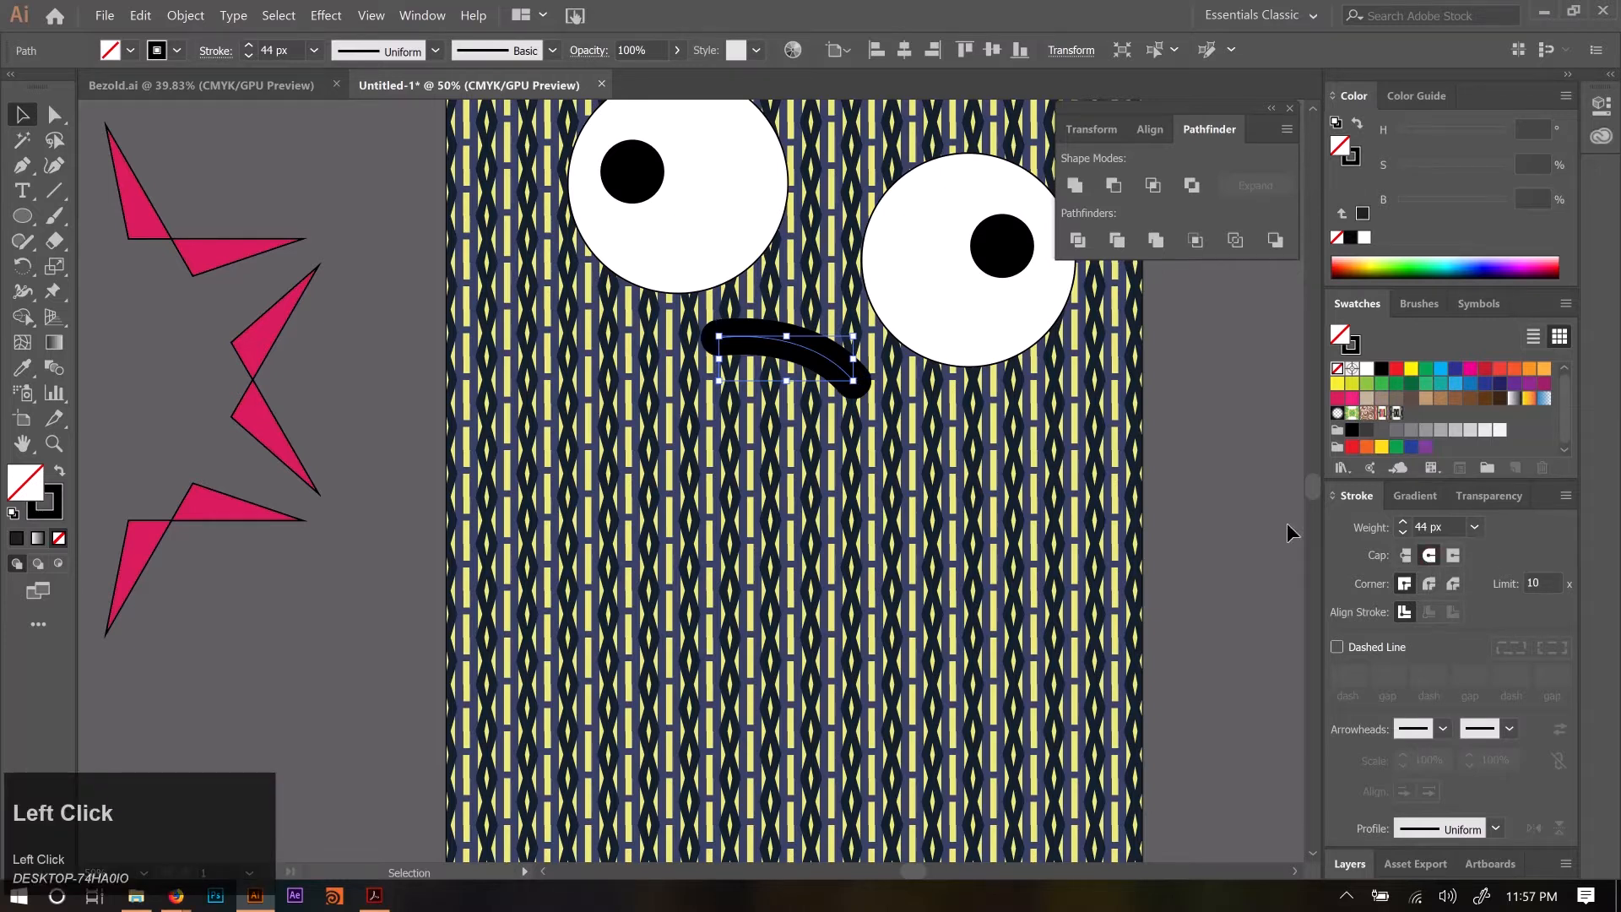
scroll(1368, 701, down, 1)
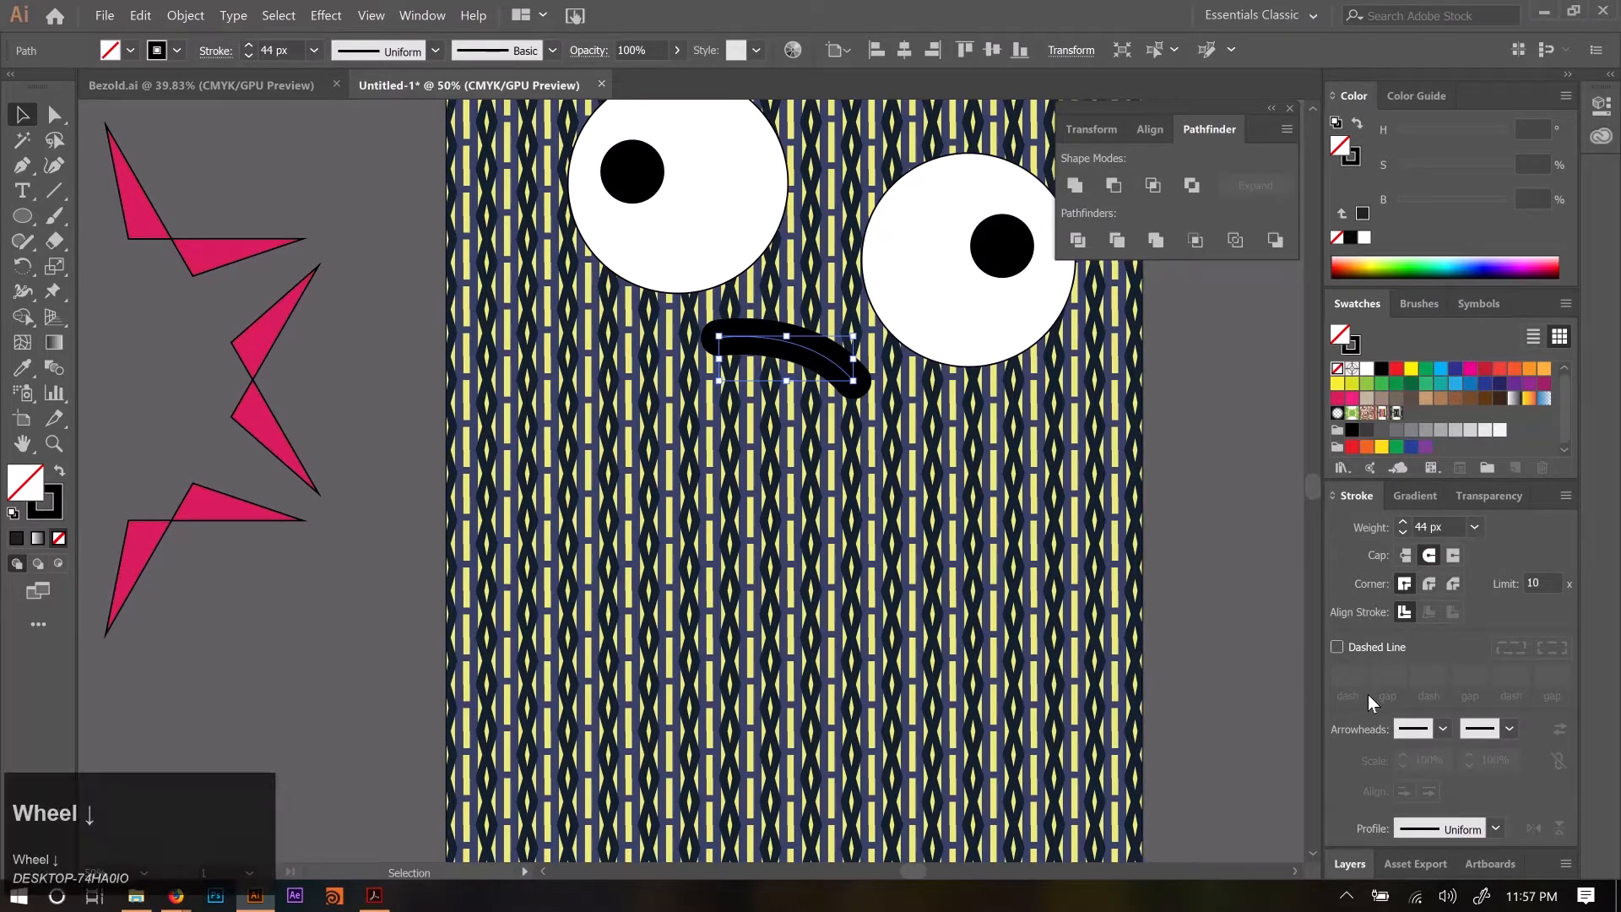
Set the mouth path's stroke weight to 57 px.
click(1402, 521)
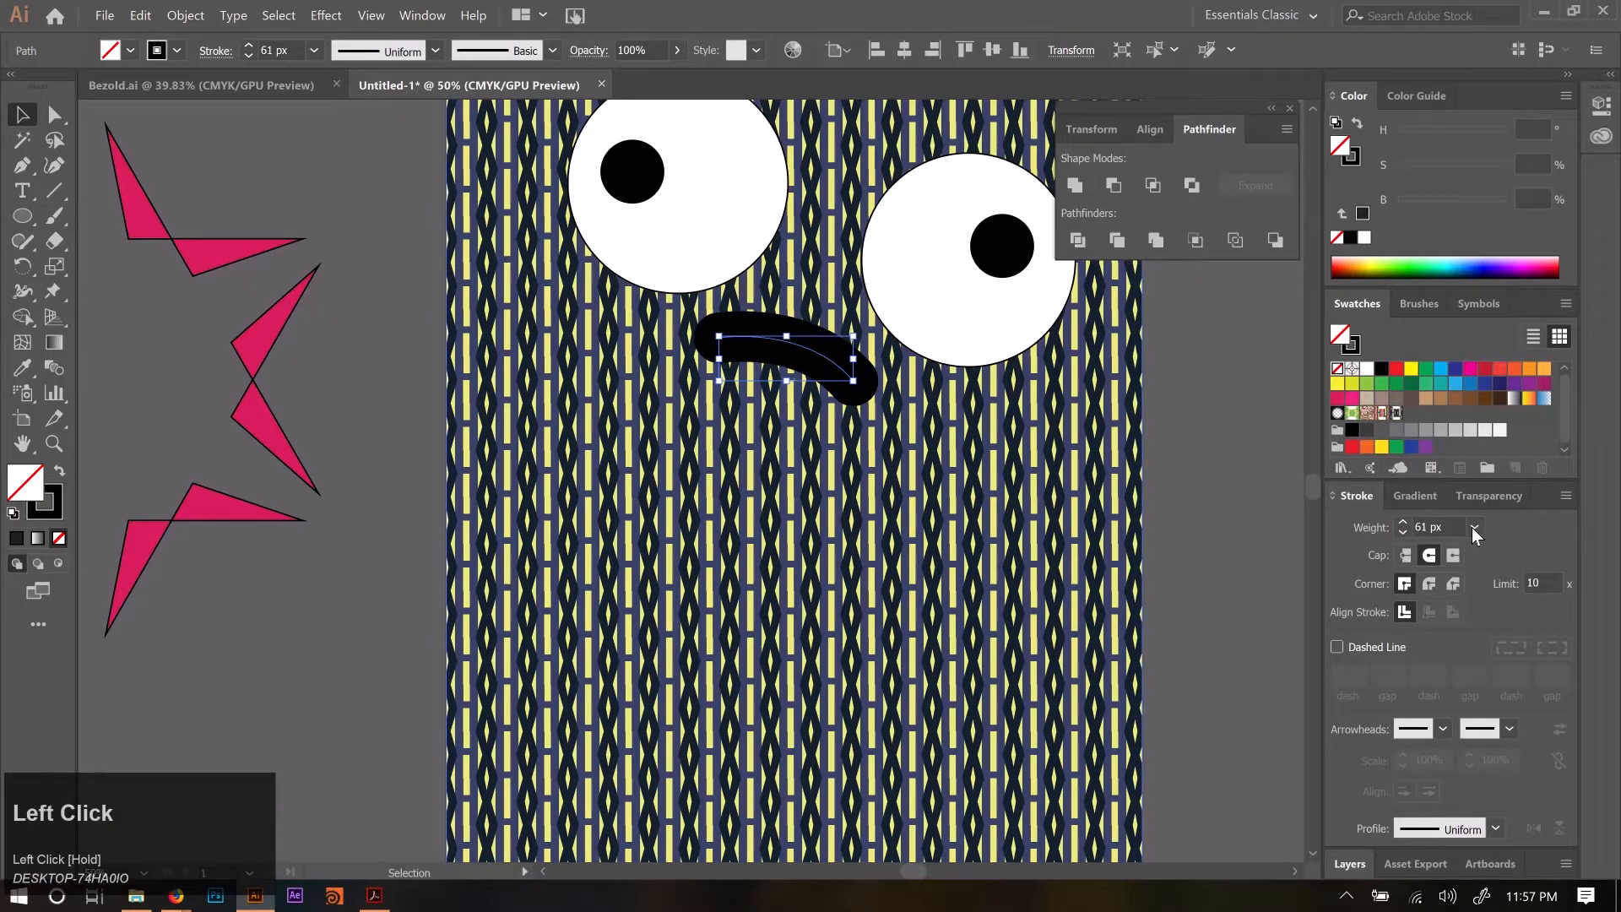
click(1401, 531)
click(1238, 440)
click(812, 368)
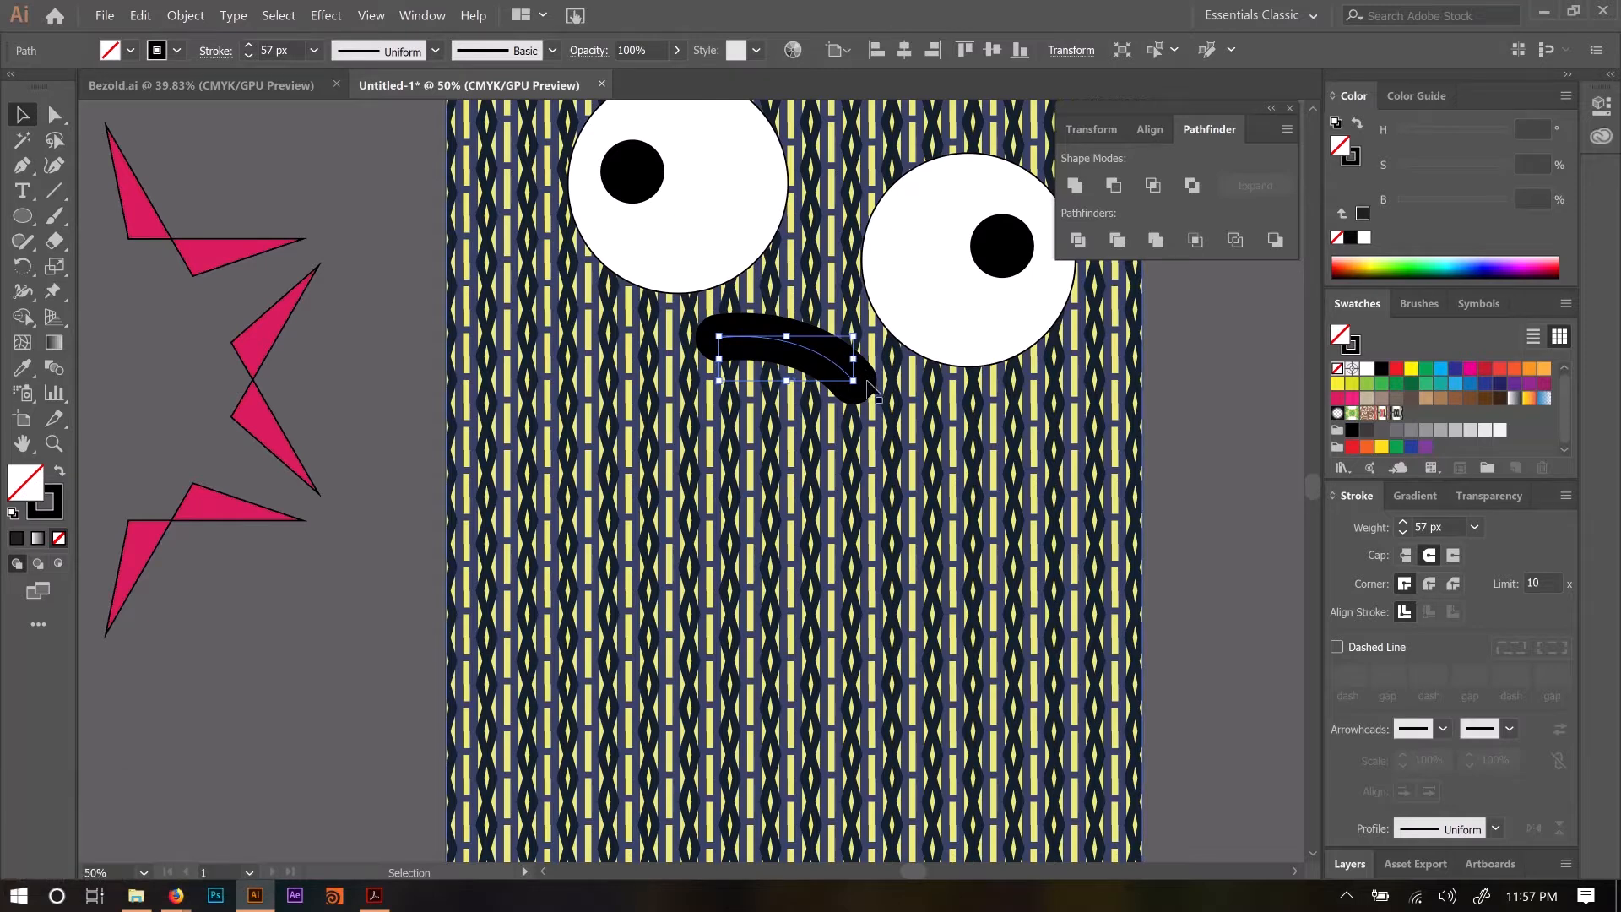
Expand the fill and stroke of the curved mouth path into a filled shape.
click(946, 282)
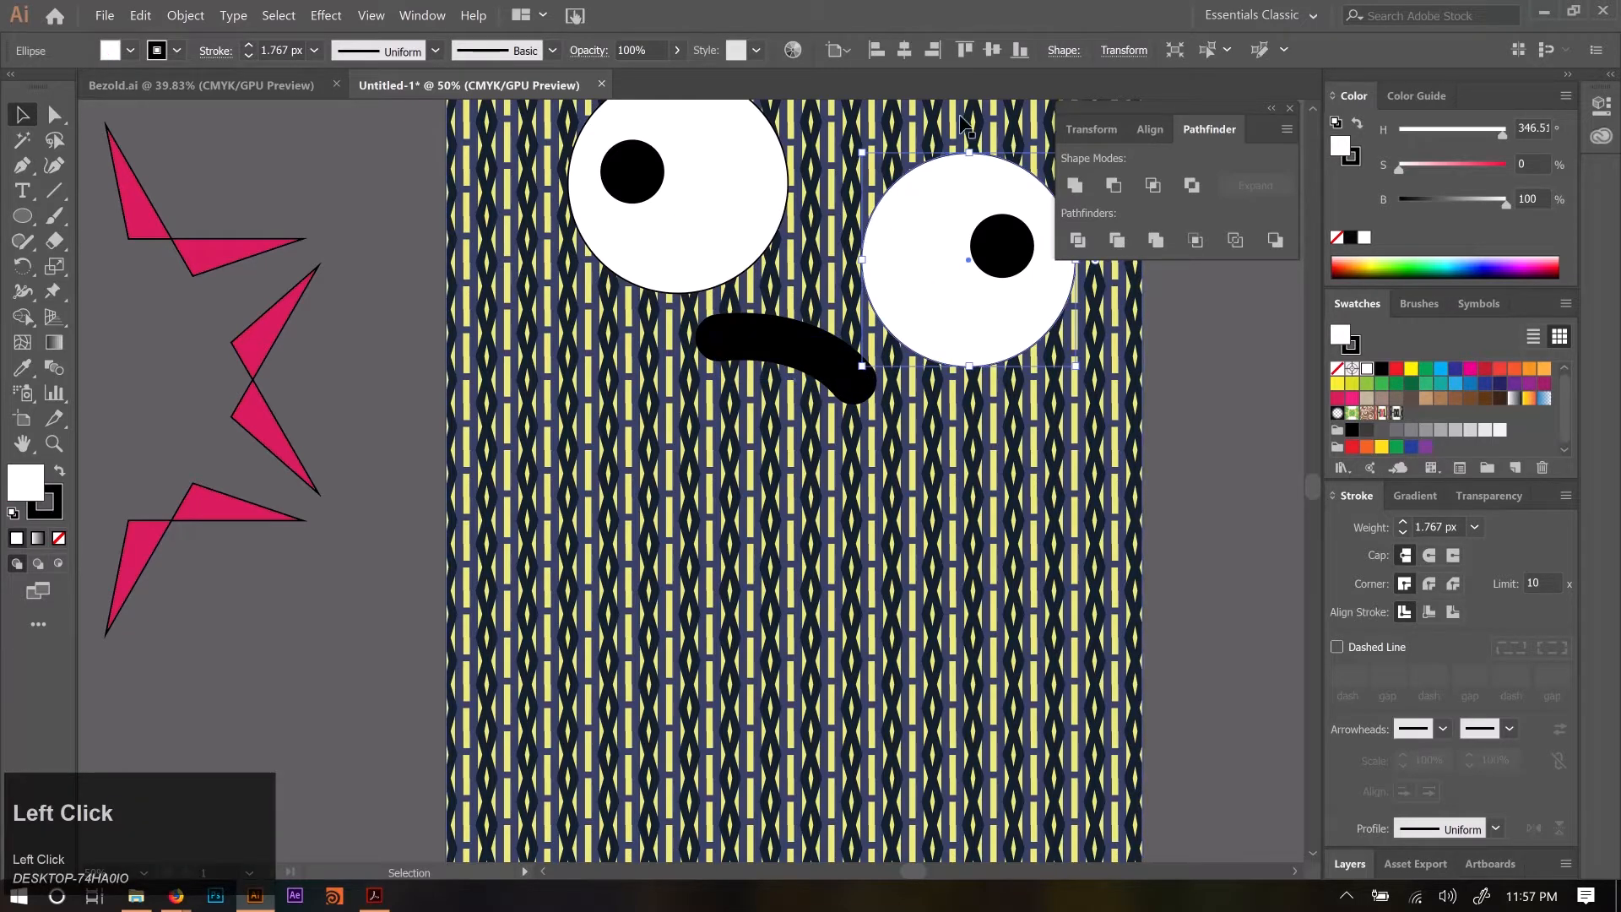
drag(940, 321, 819, 430)
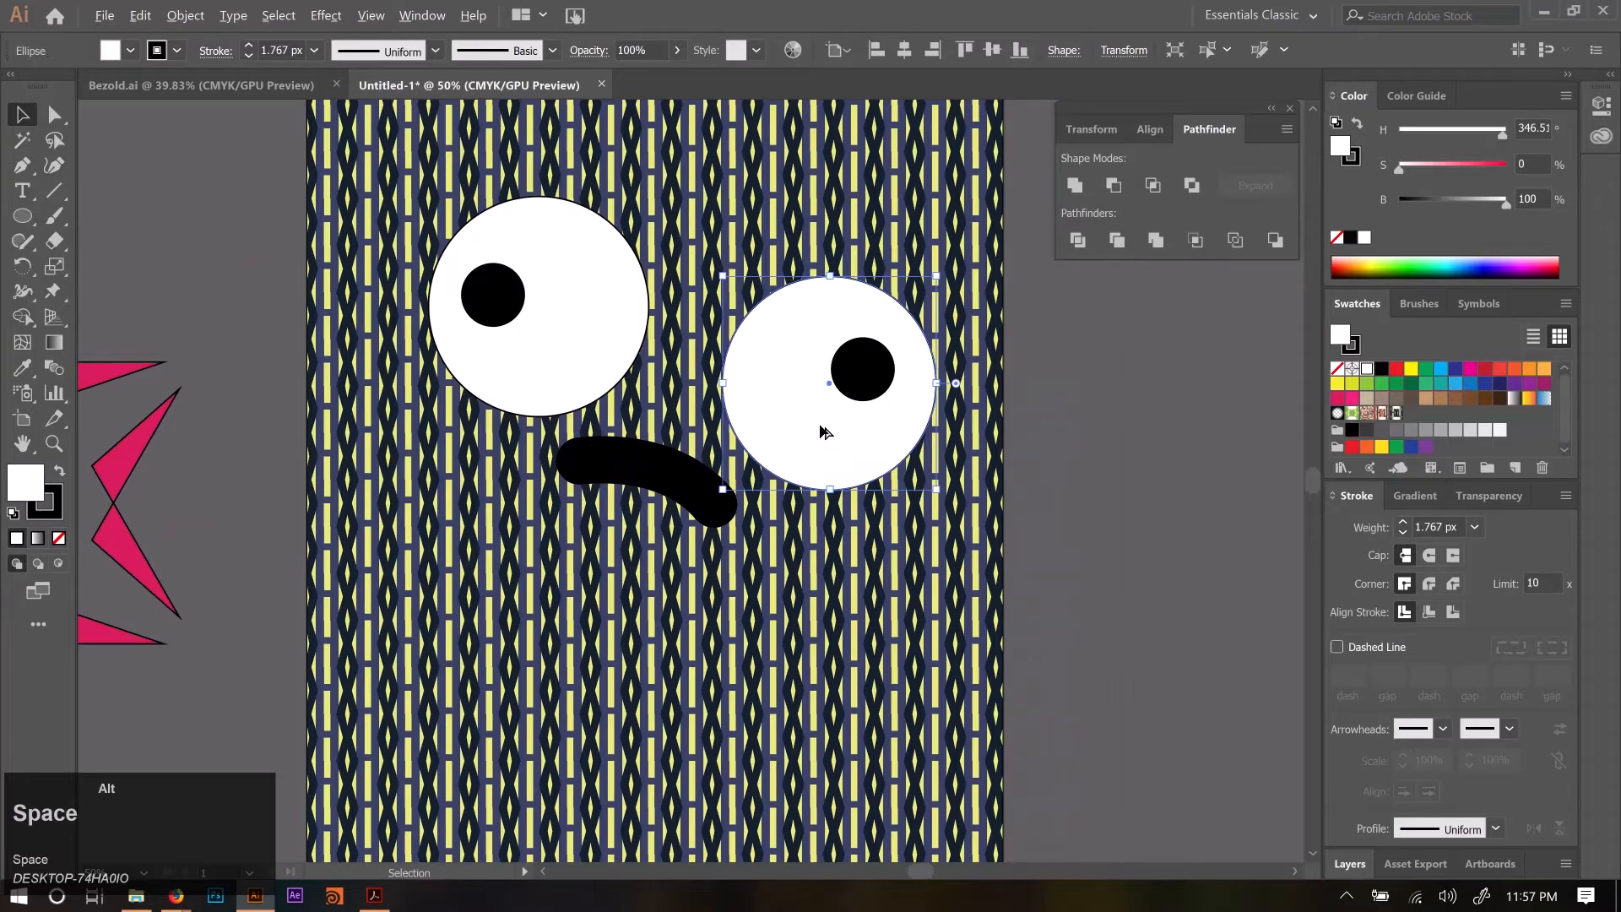
scroll(826, 432, up, 4)
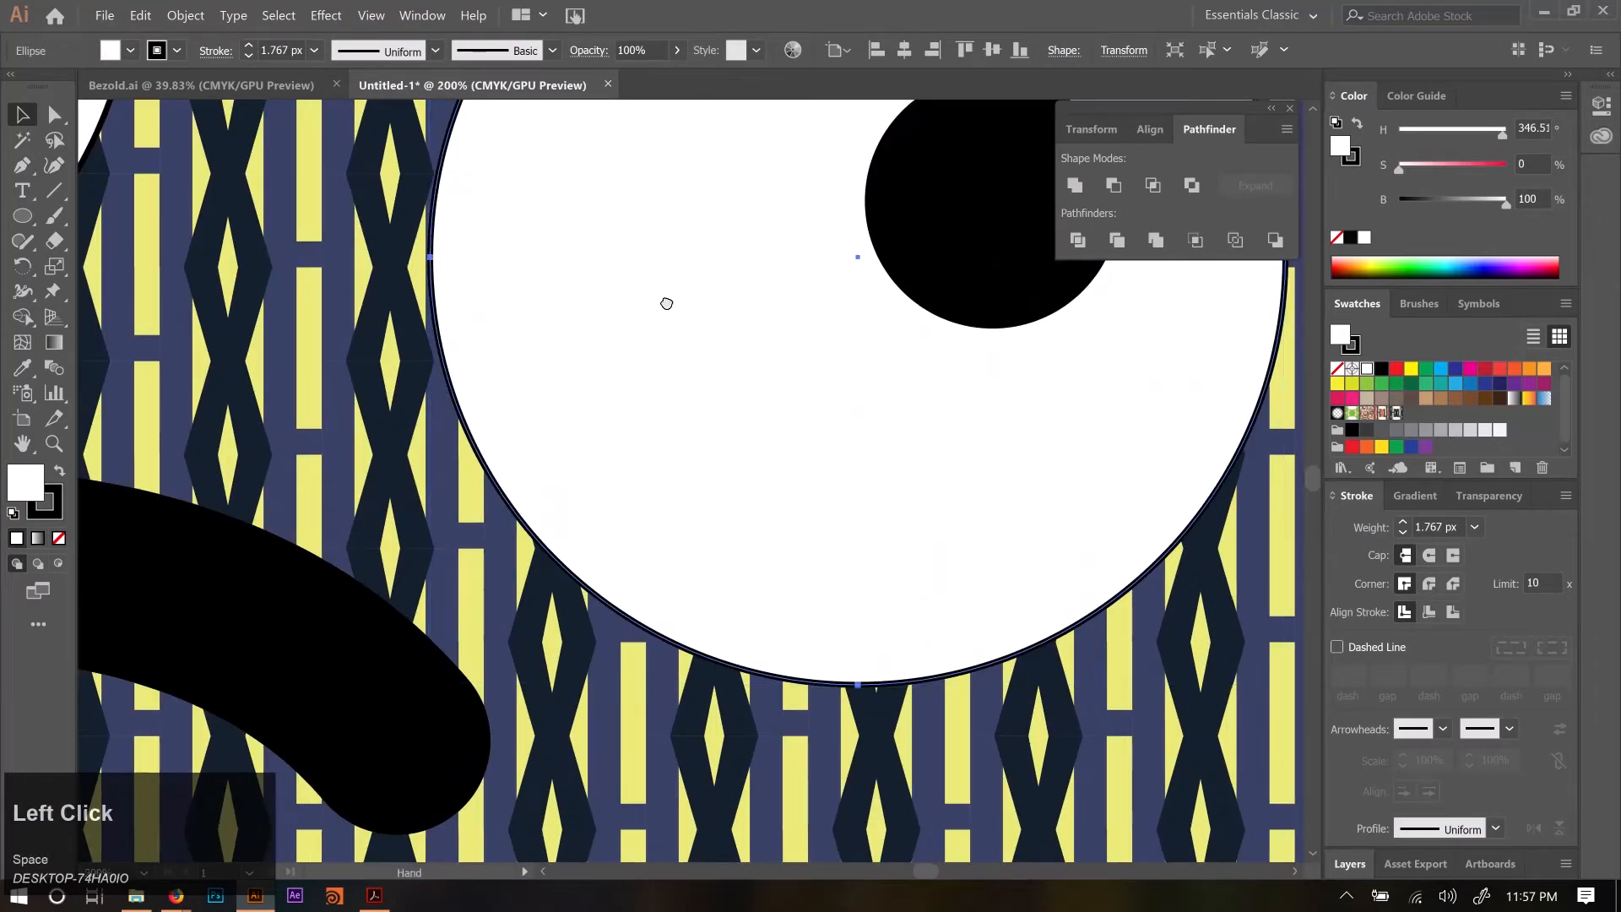
drag(667, 303, 495, 531)
drag(526, 455, 573, 338)
drag(590, 492, 1012, 390)
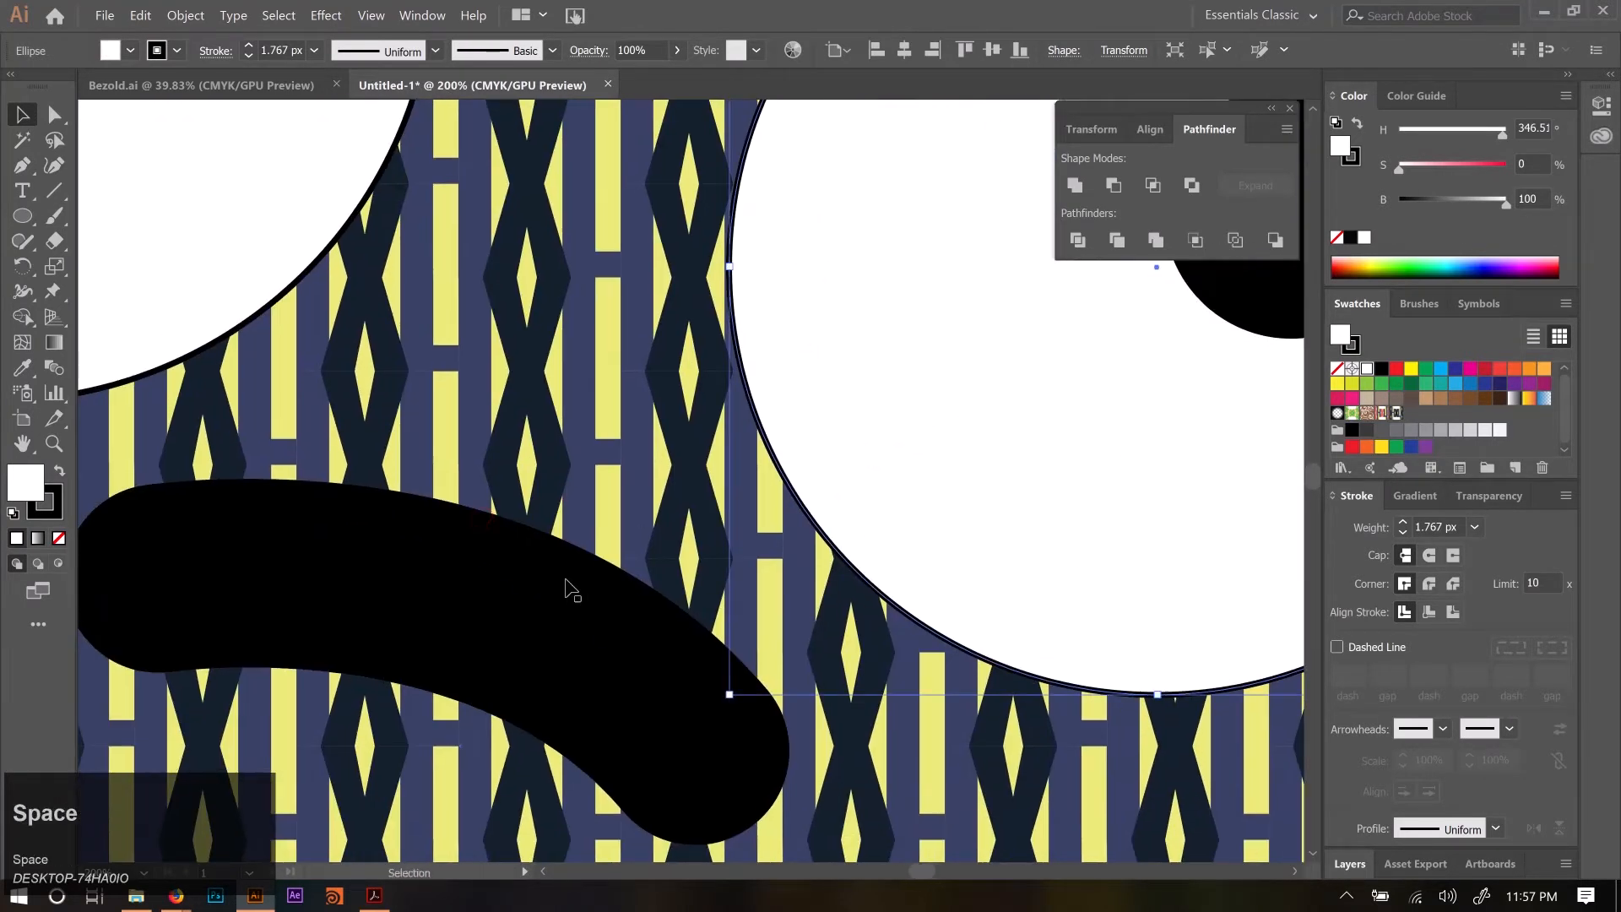
click(517, 629)
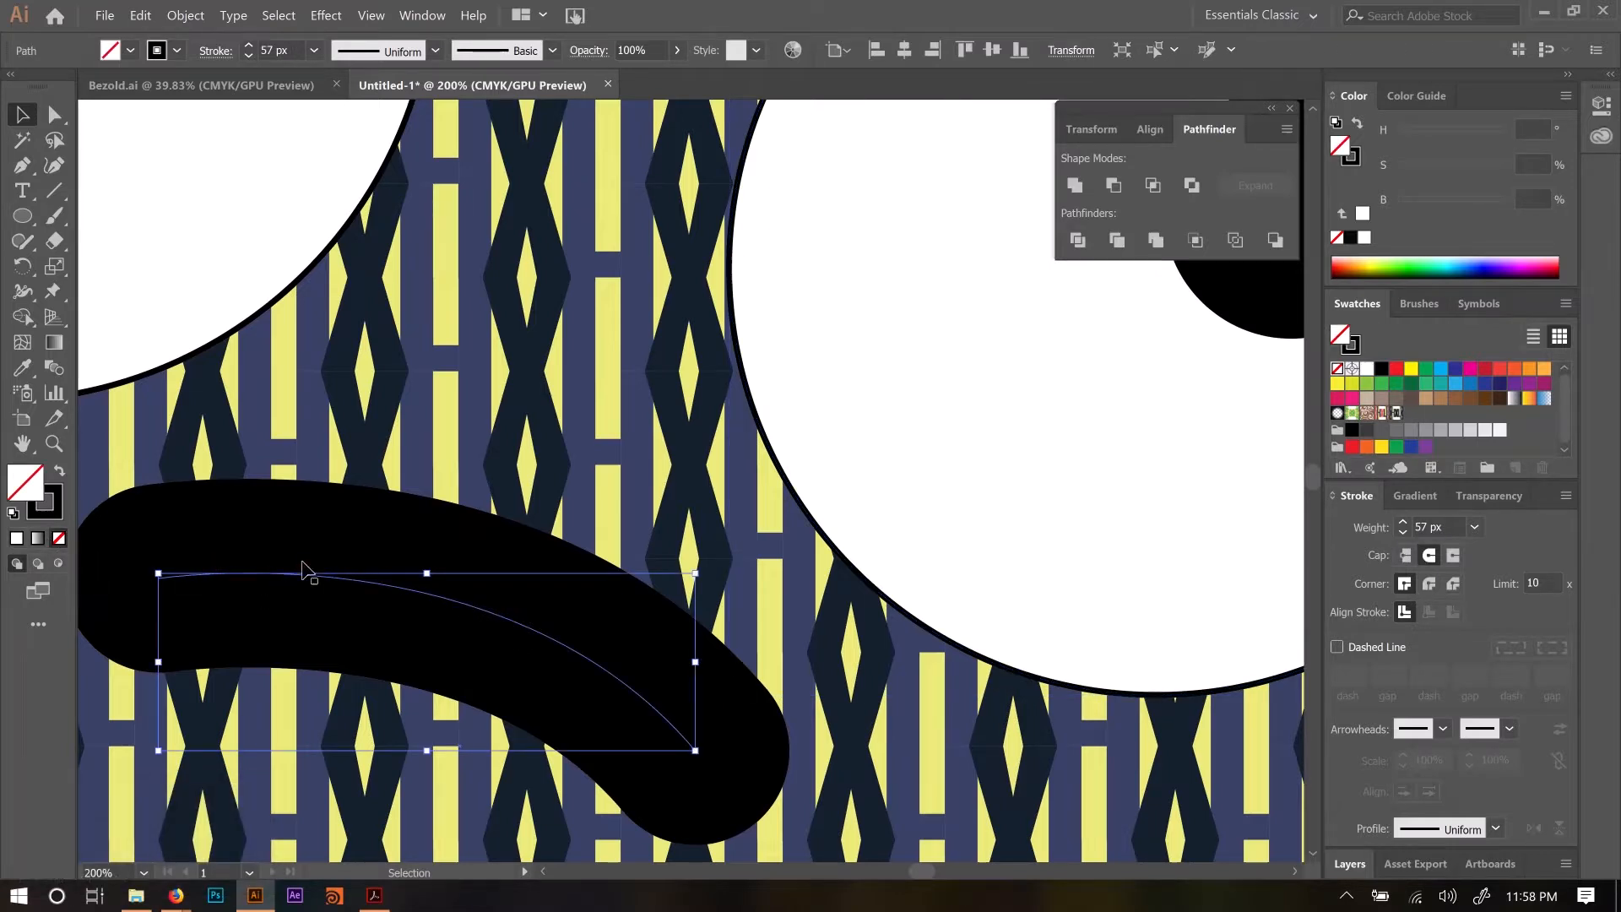
scroll(334, 584, down, 1)
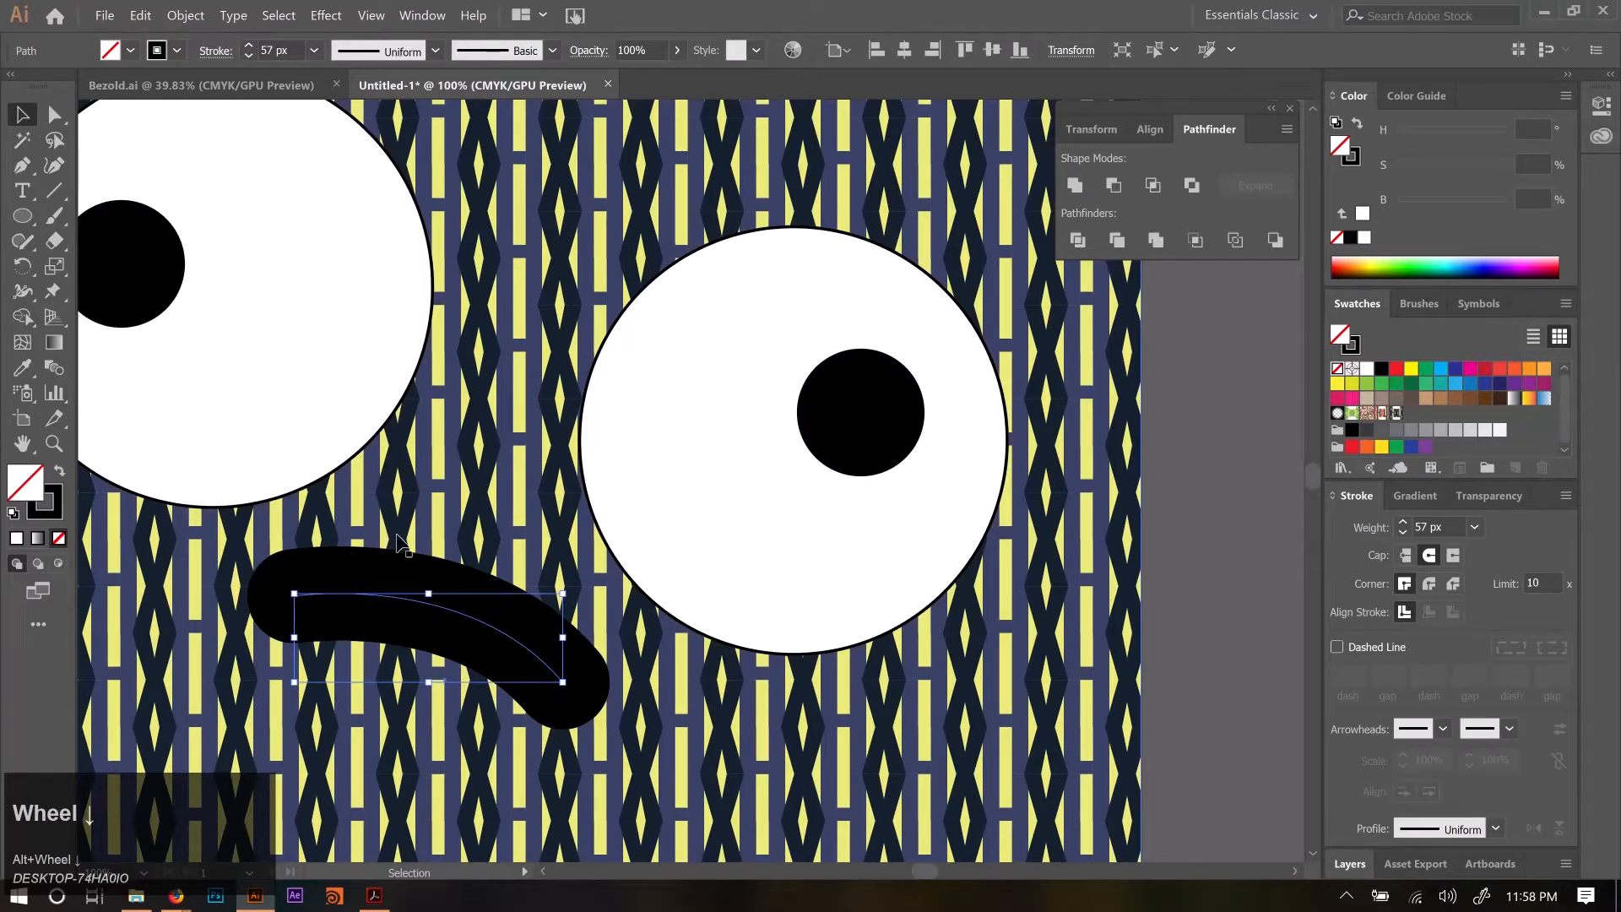
drag(401, 544, 617, 542)
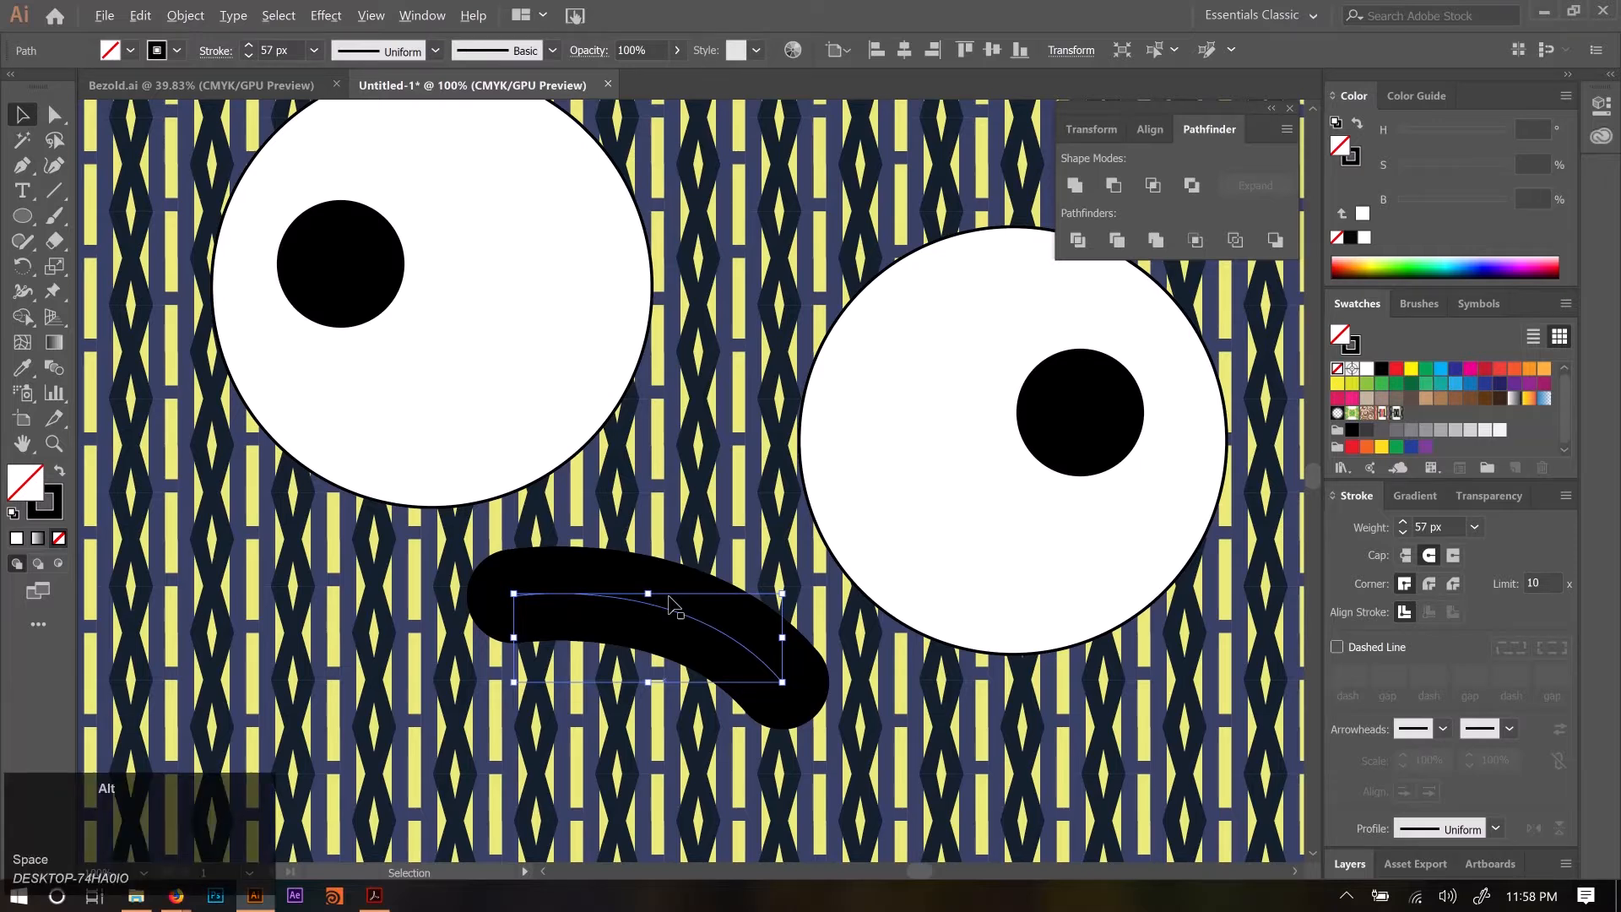
scroll(669, 599, down, 1)
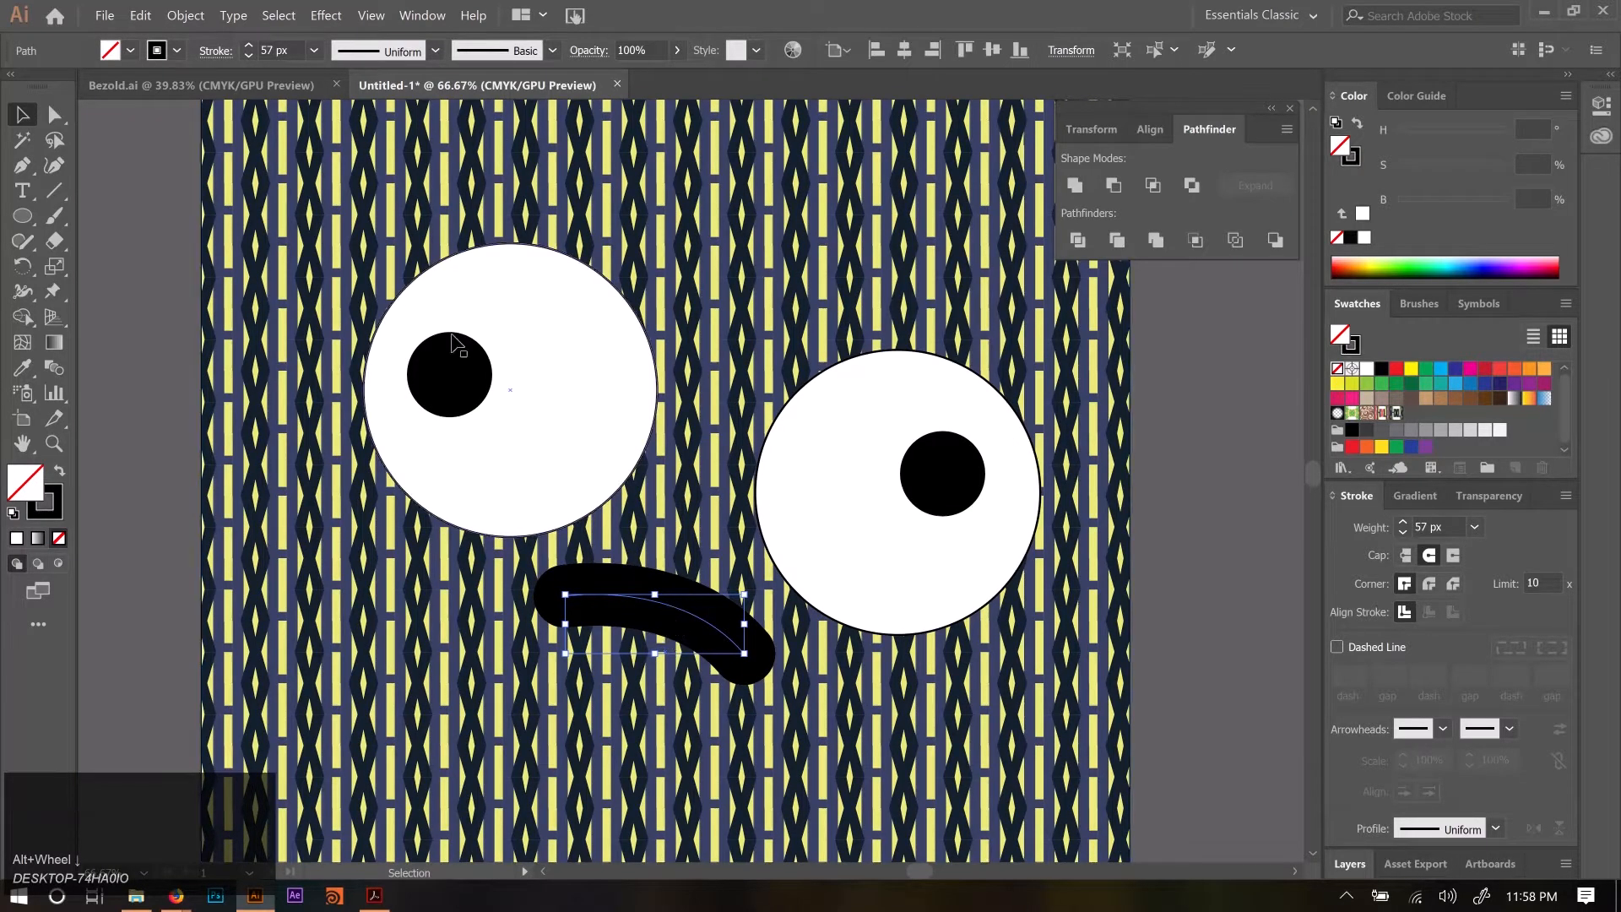
click(185, 16)
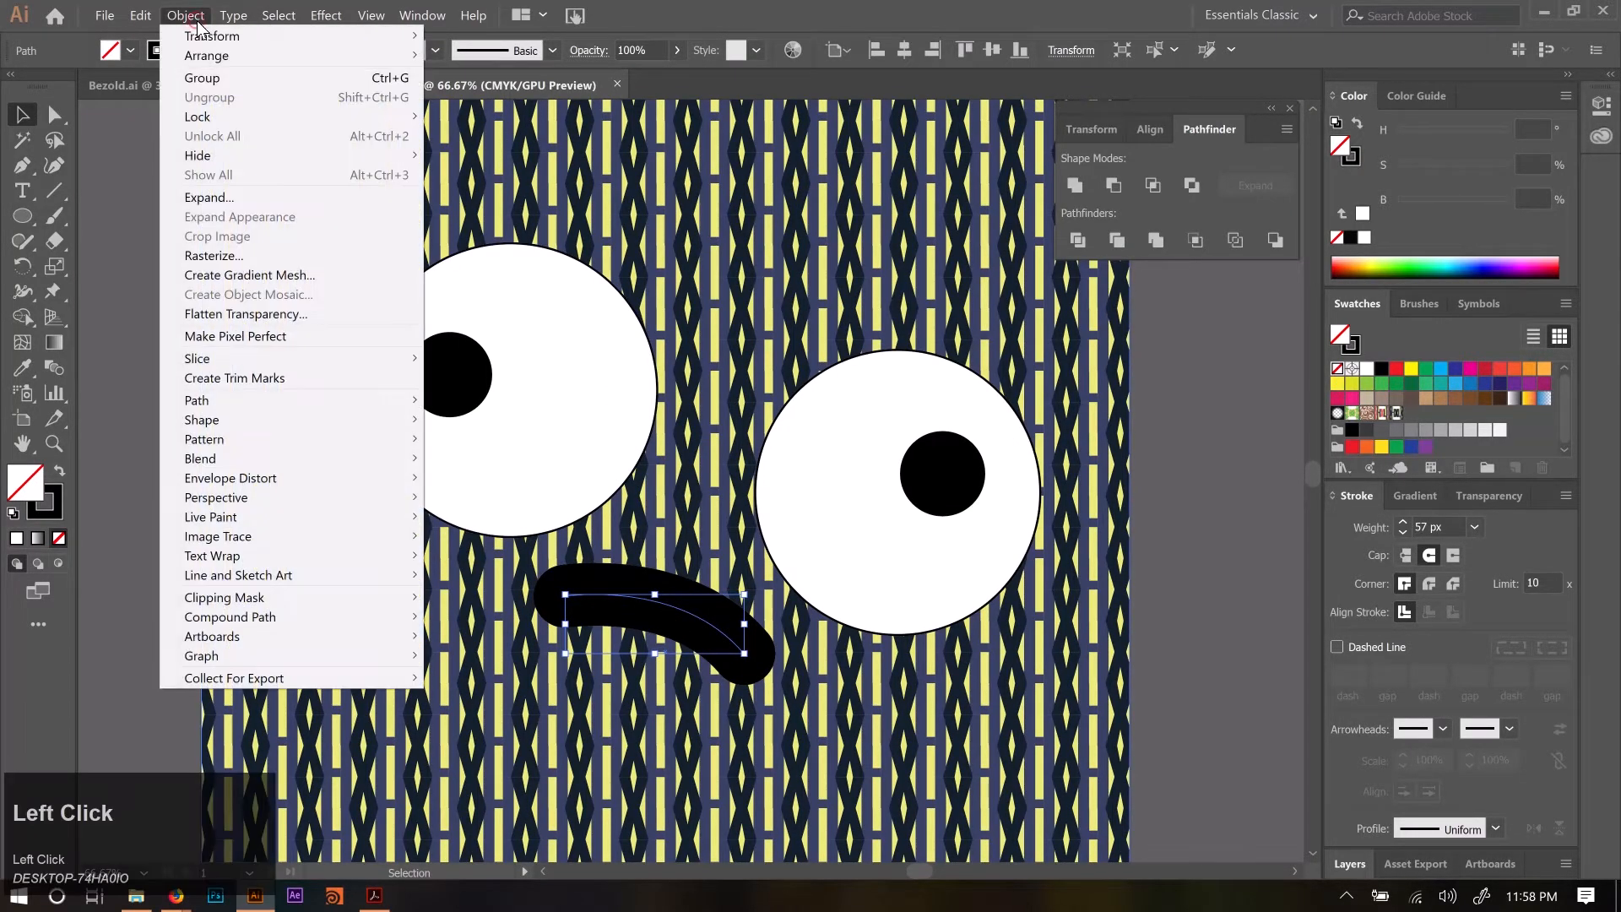
click(230, 197)
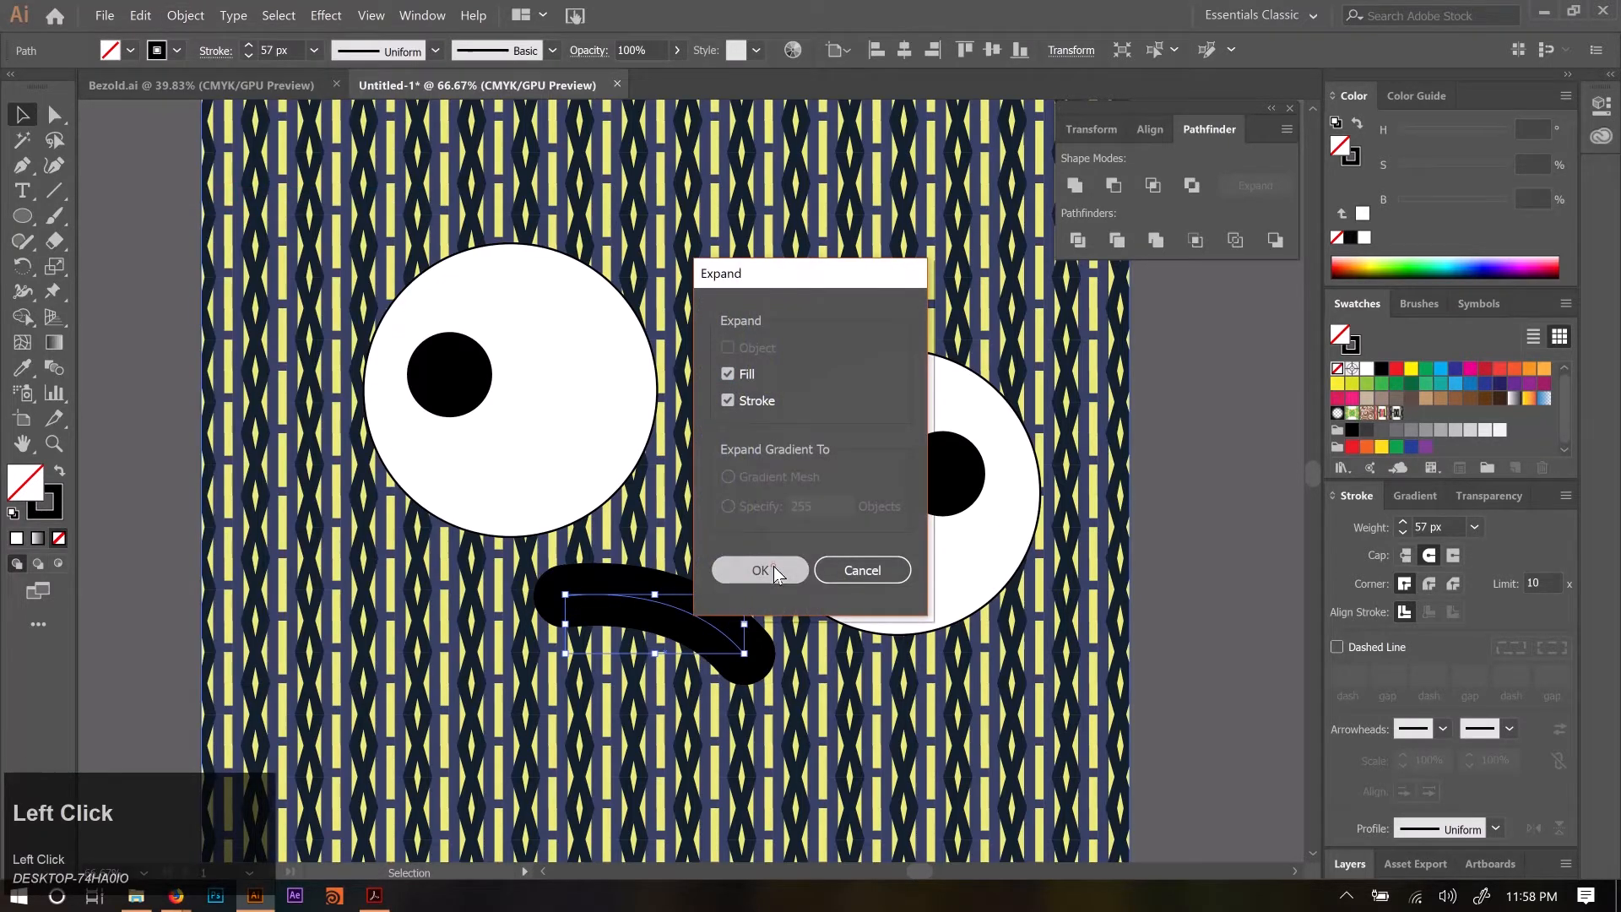
click(773, 570)
scroll(636, 621, up, 1)
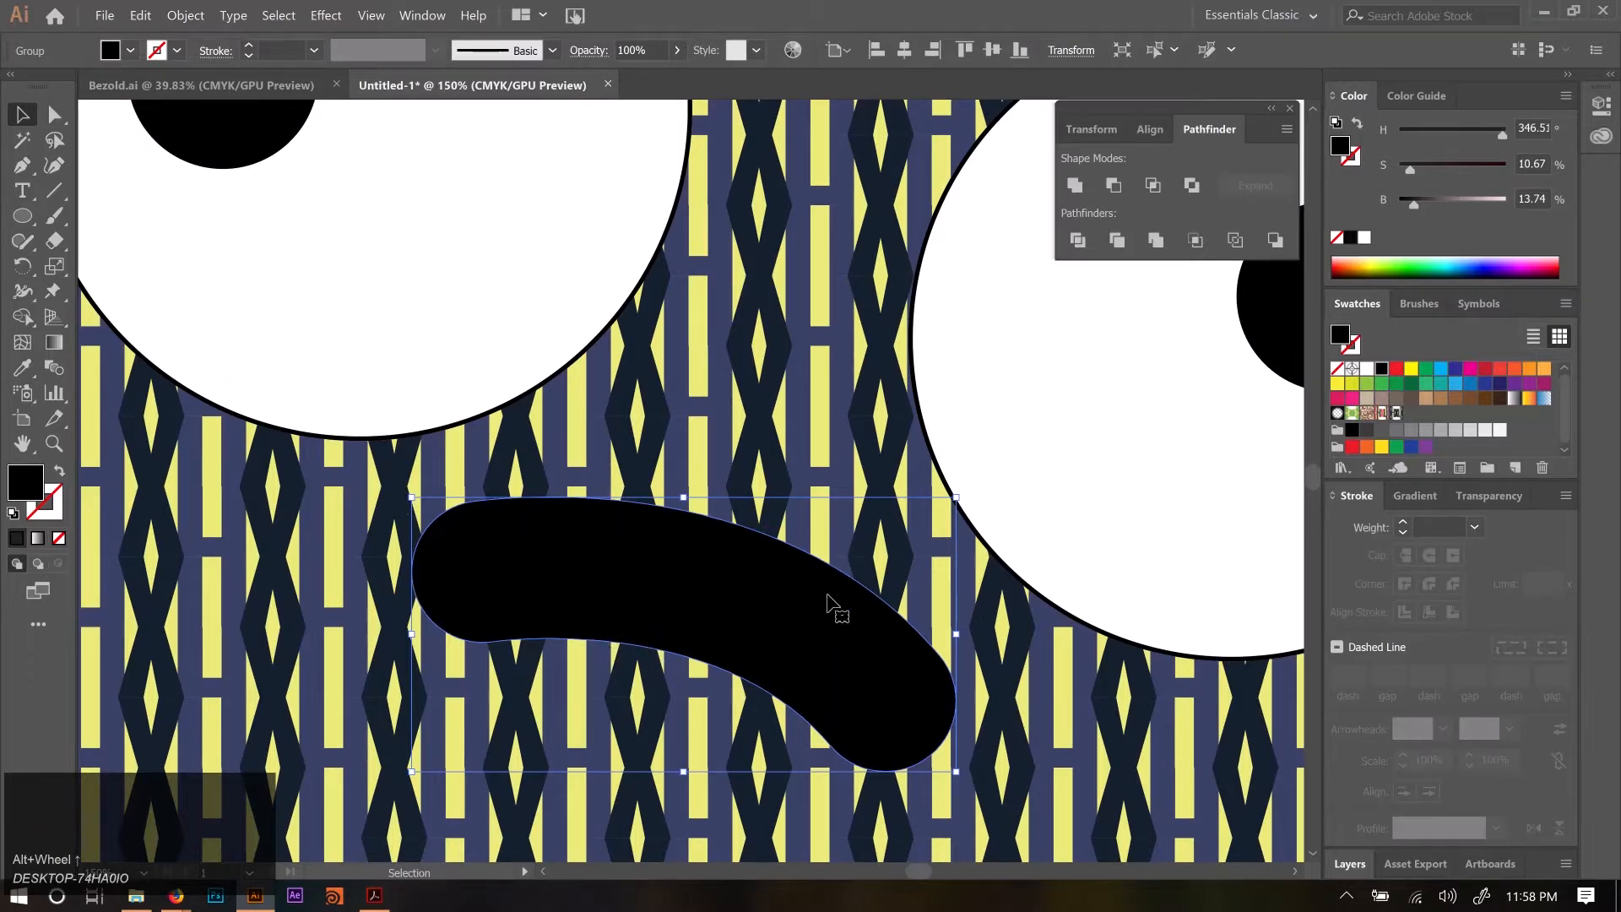
Cut the black pupil out of the right white eye with Minus Front.
scroll(706, 582, down, 1)
drag(1039, 514, 844, 571)
click(940, 481)
shift+click(829, 481)
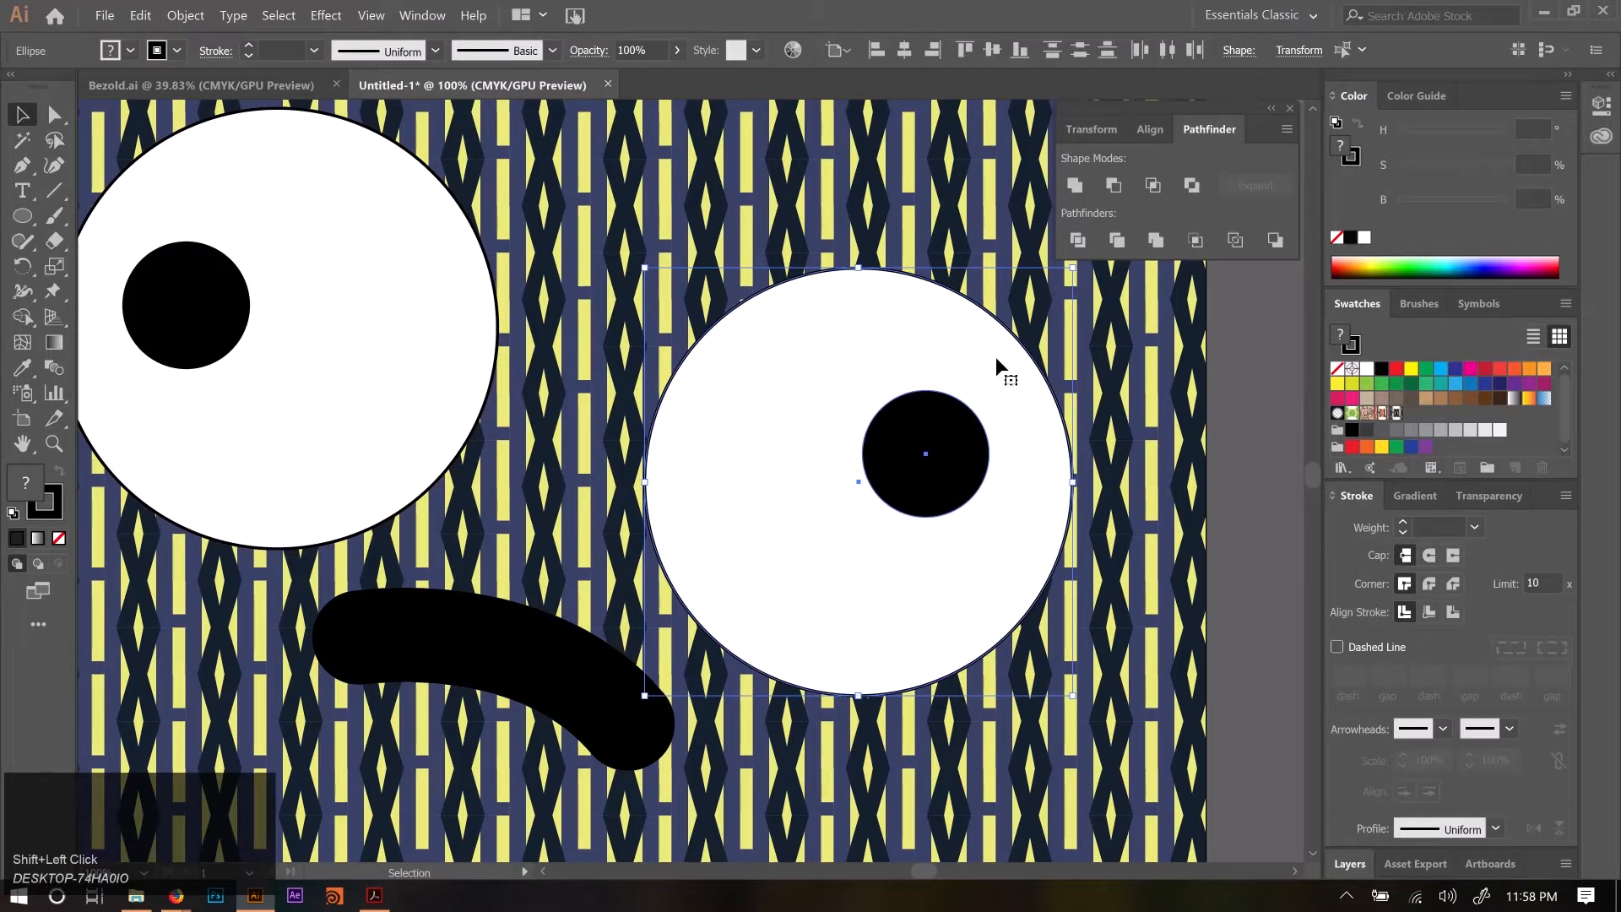
click(1114, 186)
Cut the black pupil out of the left white eye with Minus Front.
key(space)
drag(772, 553, 996, 572)
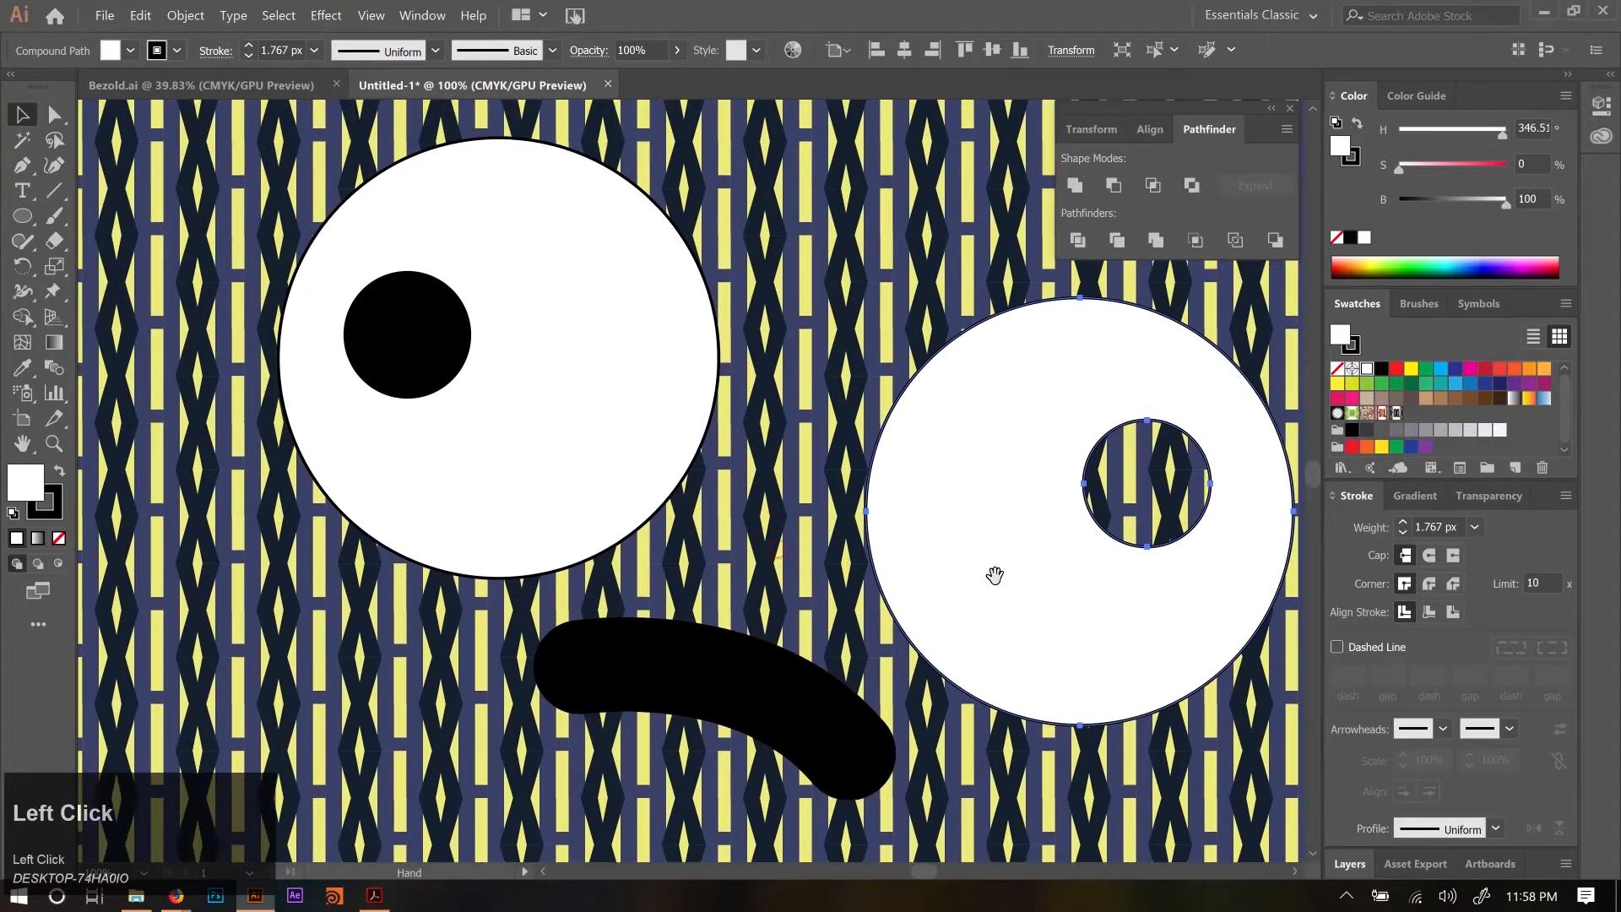
click(445, 358)
shift+click(594, 389)
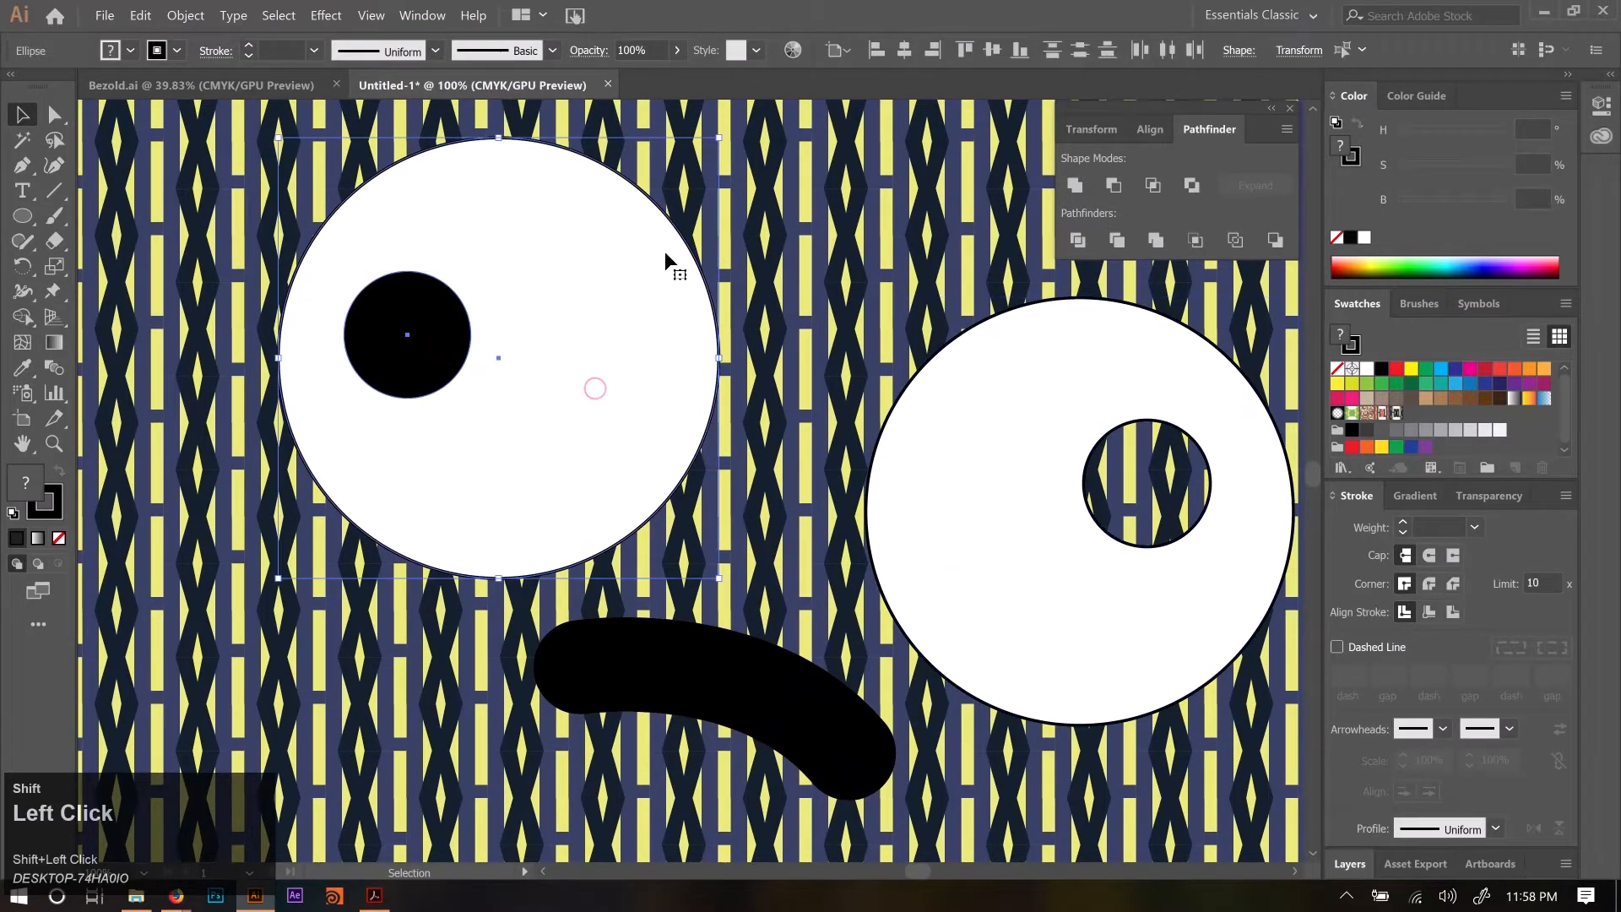
click(1113, 184)
Combine both eyes and the mouth into a single compound path.
scroll(985, 544, down, 1)
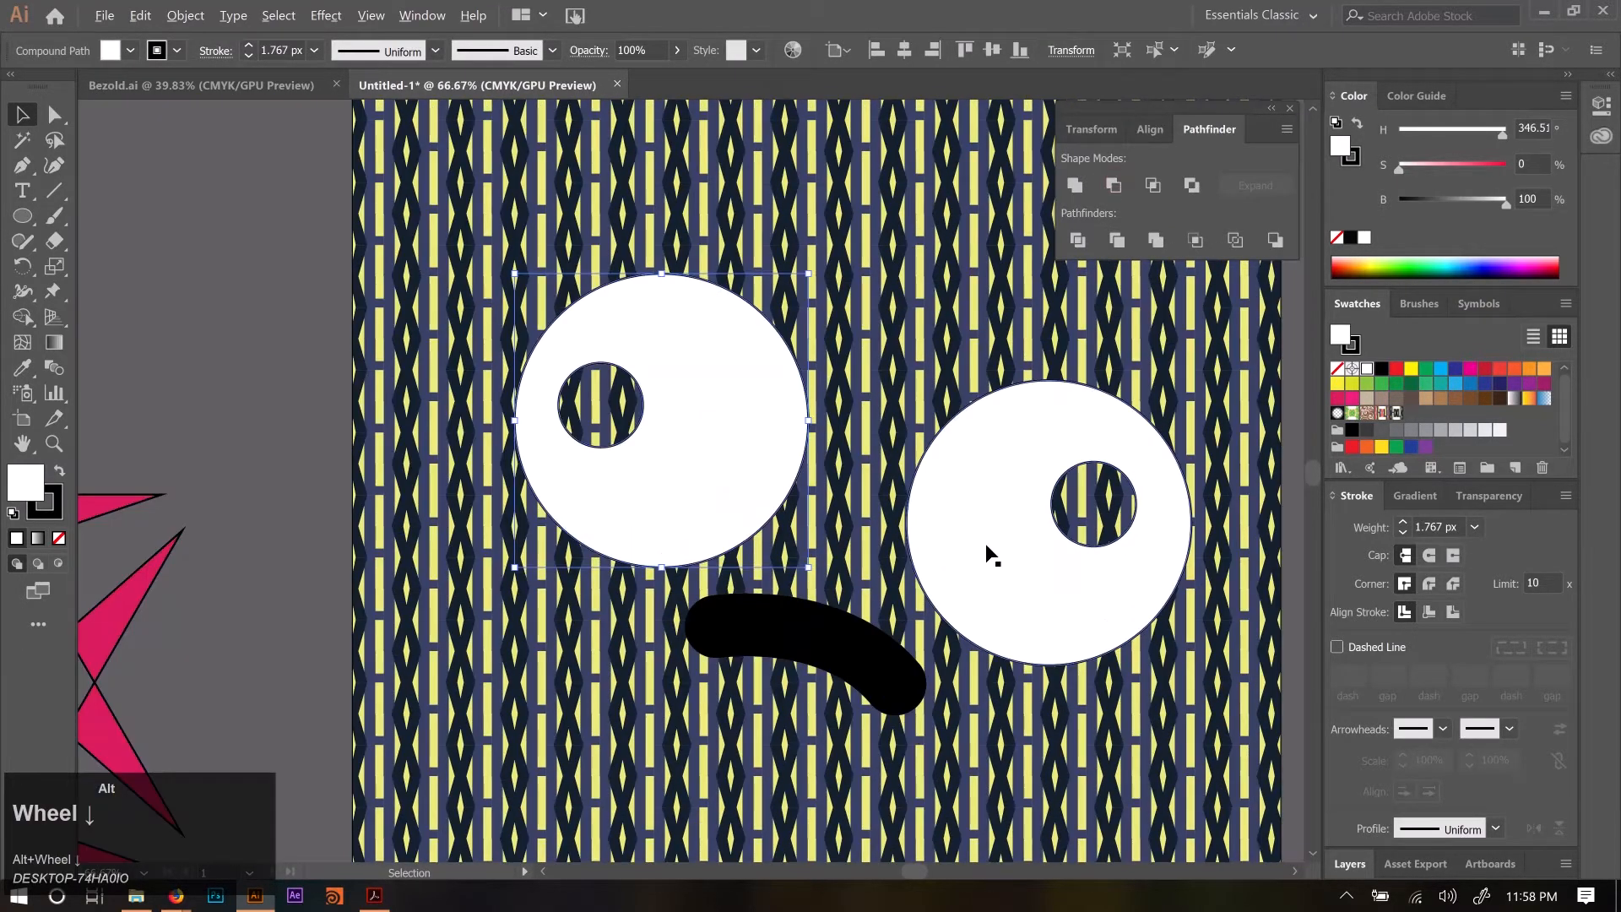
click(985, 543)
shift+click(761, 520)
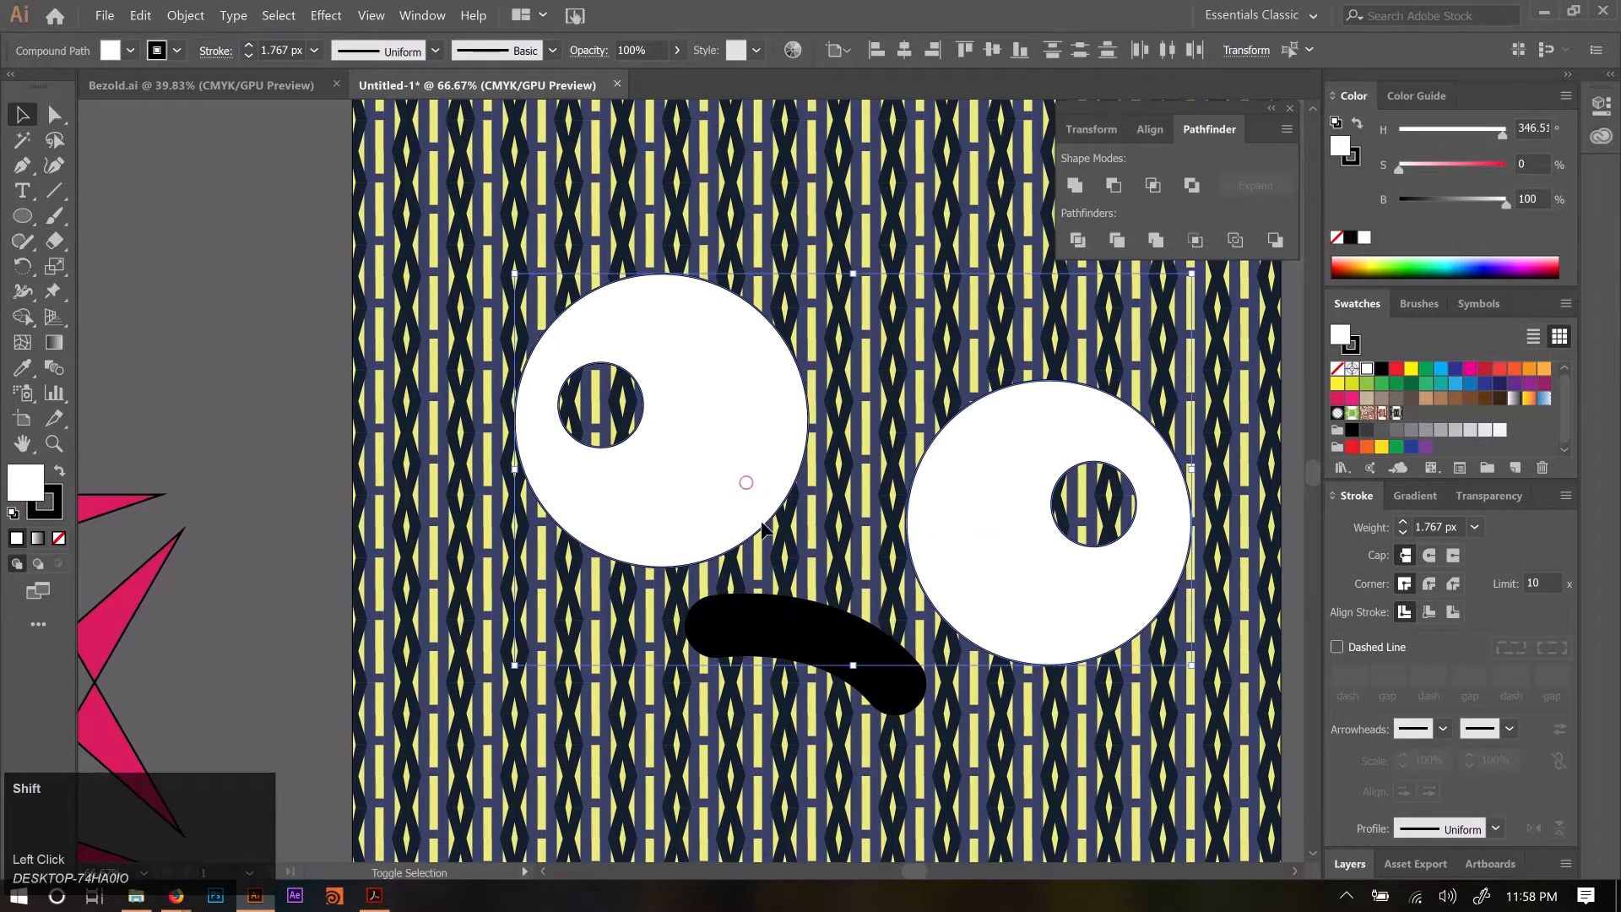
shift+click(811, 648)
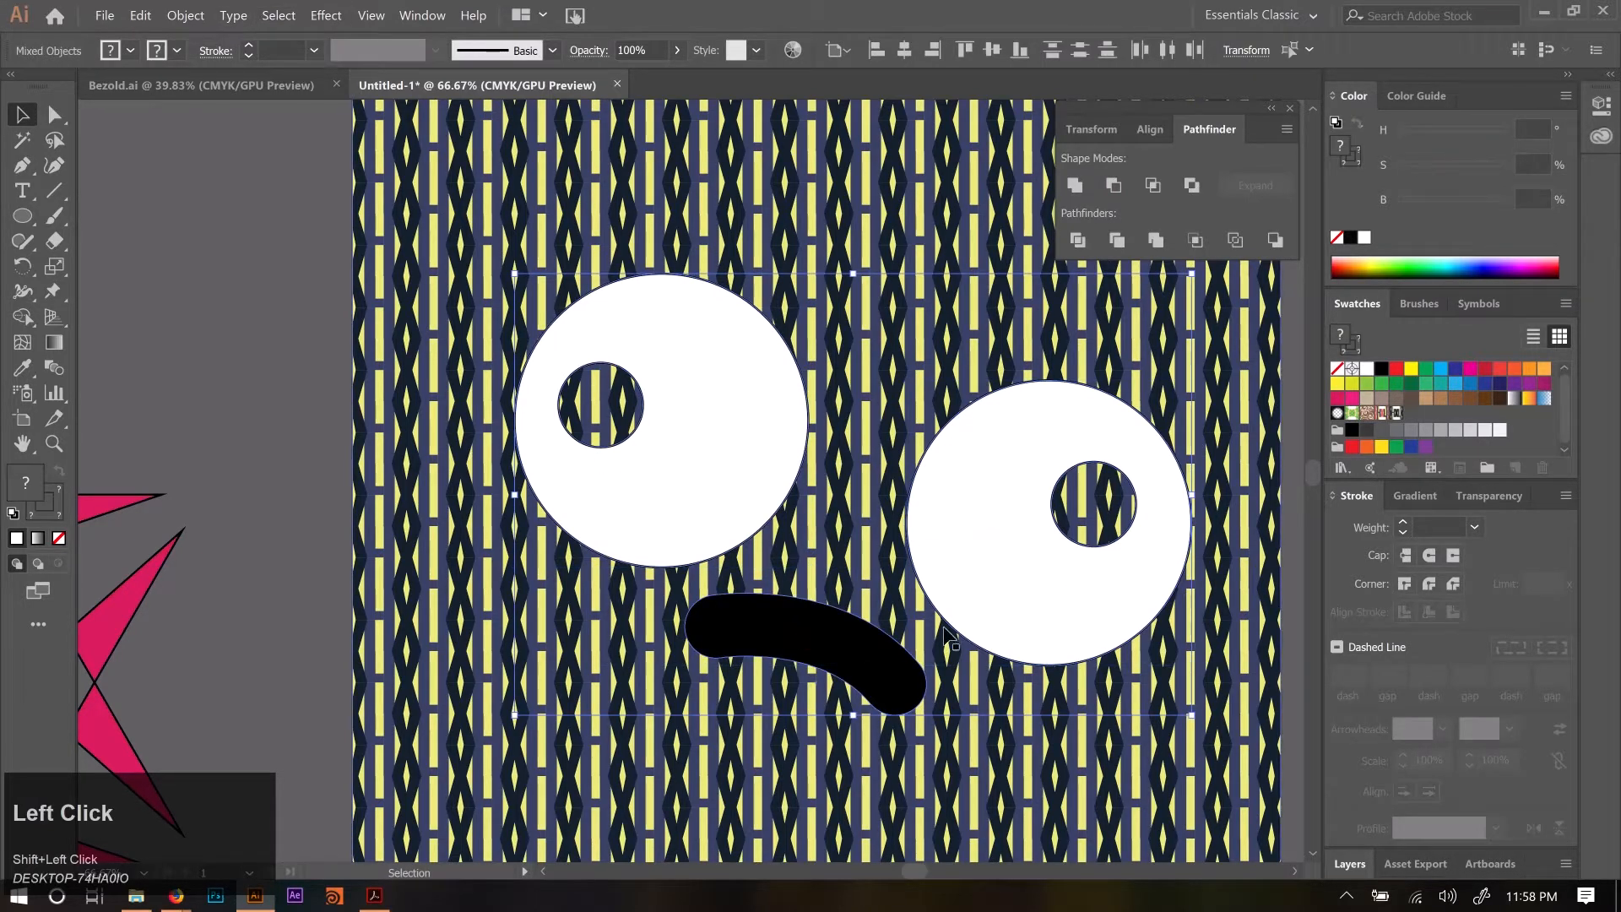
drag(1348, 498, 1416, 609)
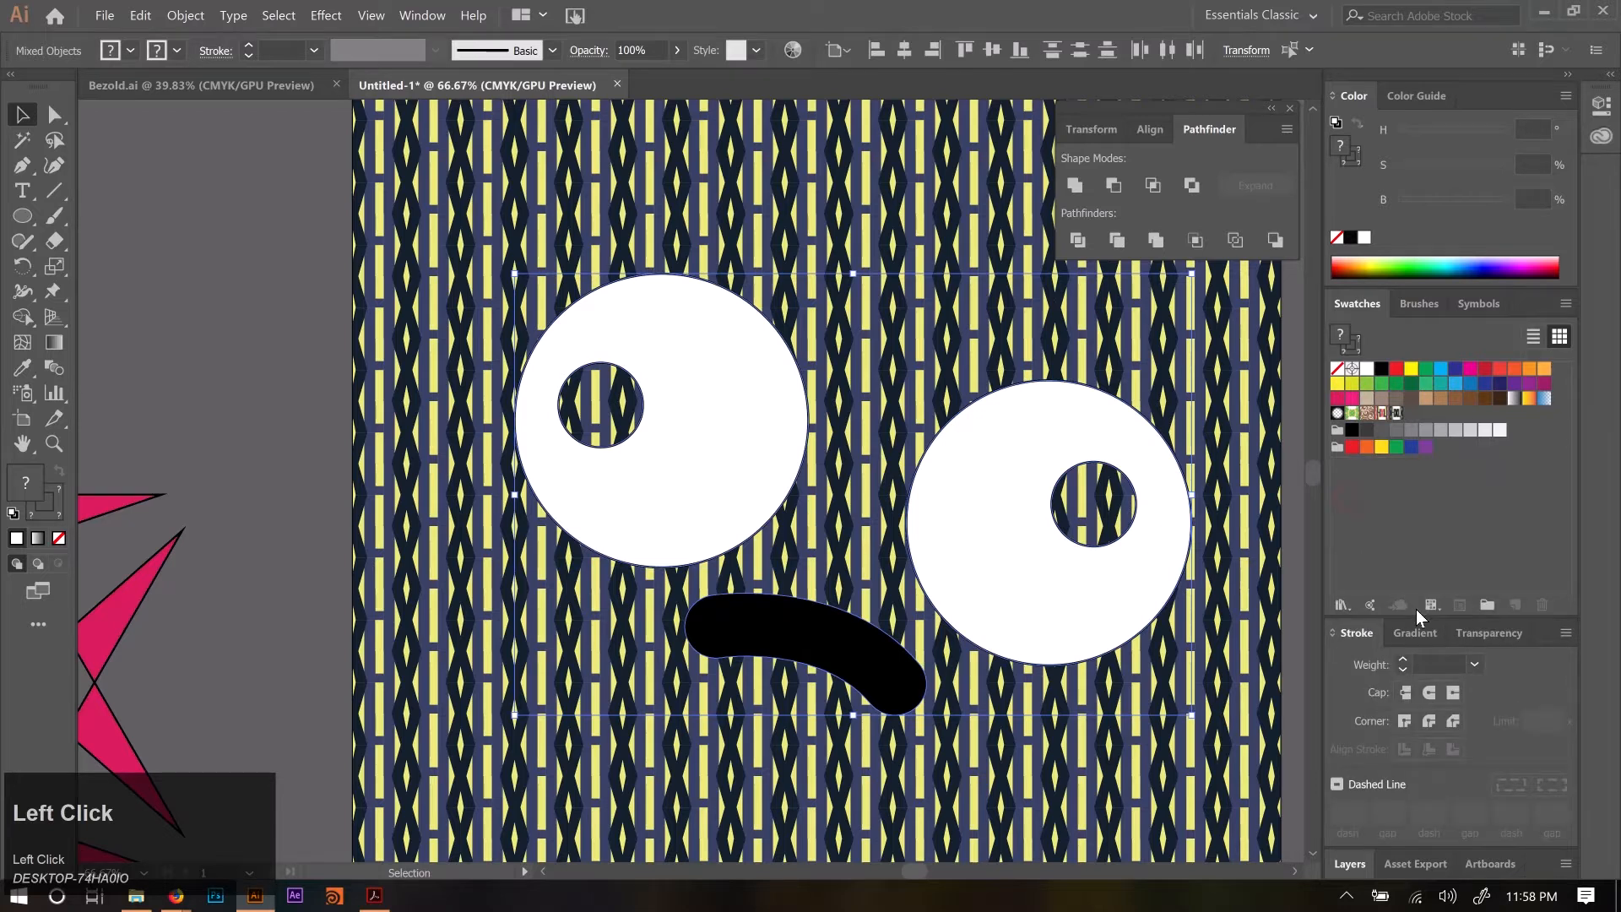
double_click(1361, 626)
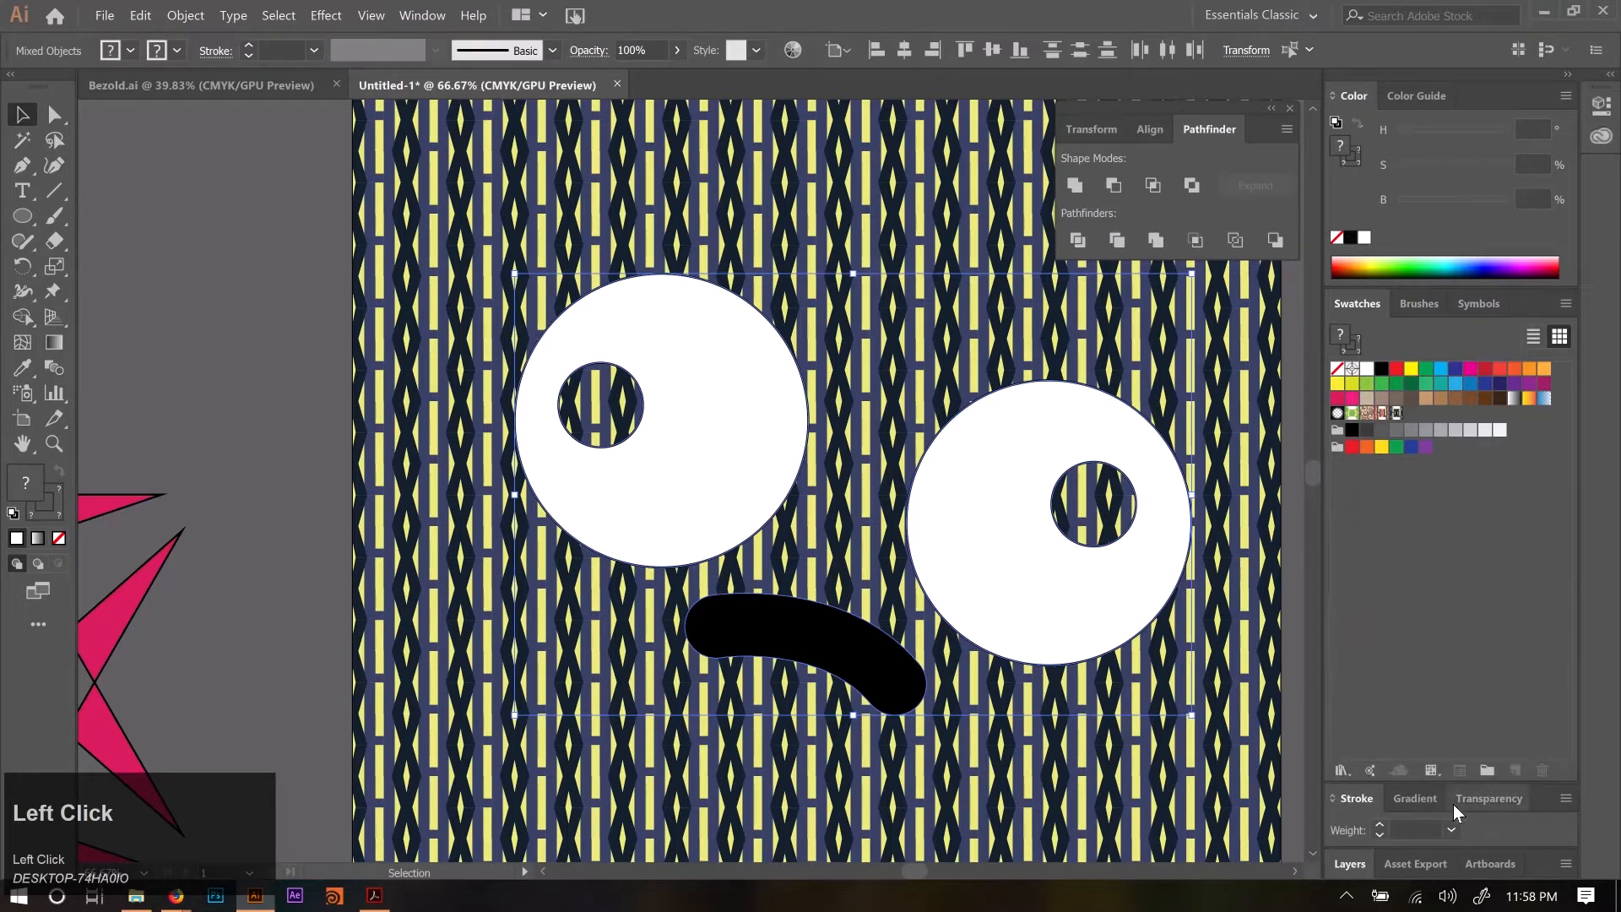
click(1354, 865)
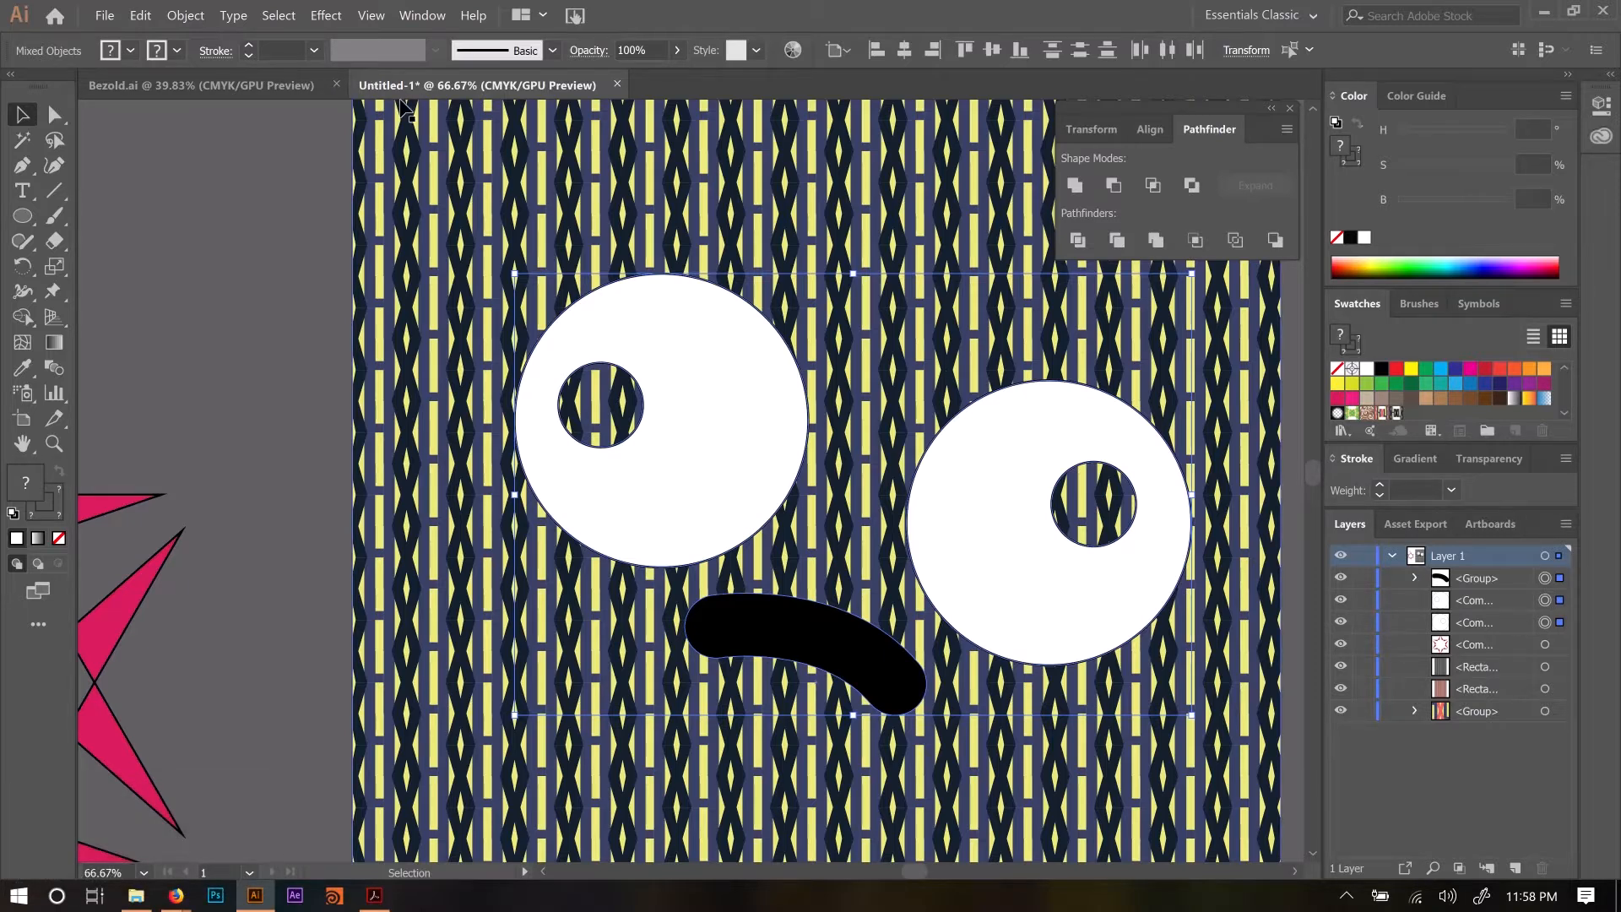
click(183, 18)
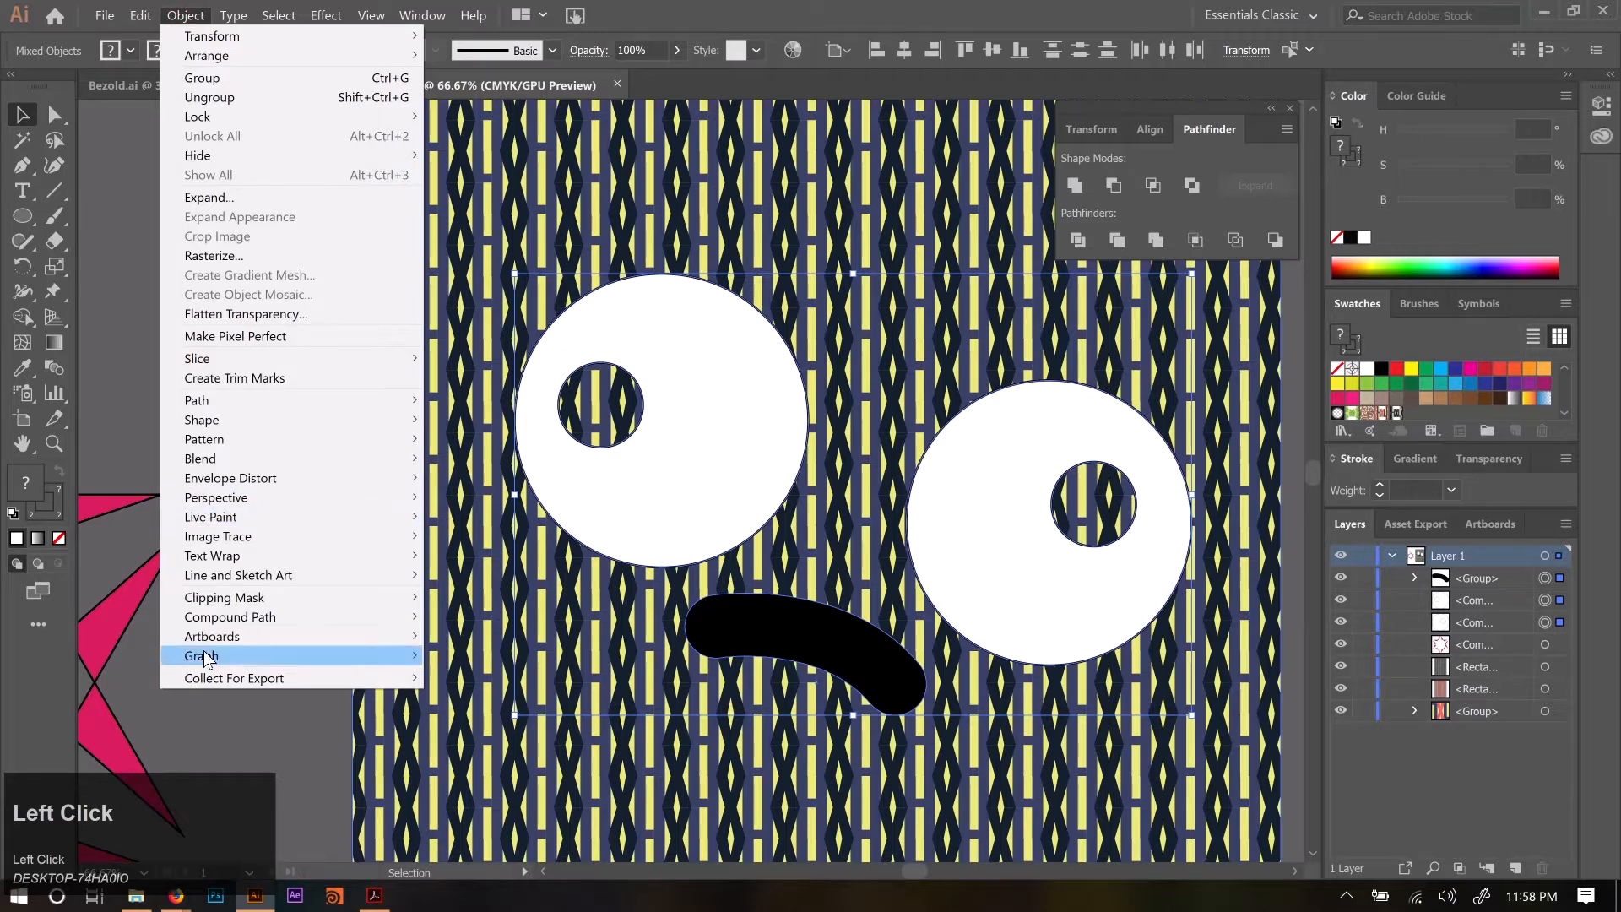
mouse_move(333, 617)
click(536, 619)
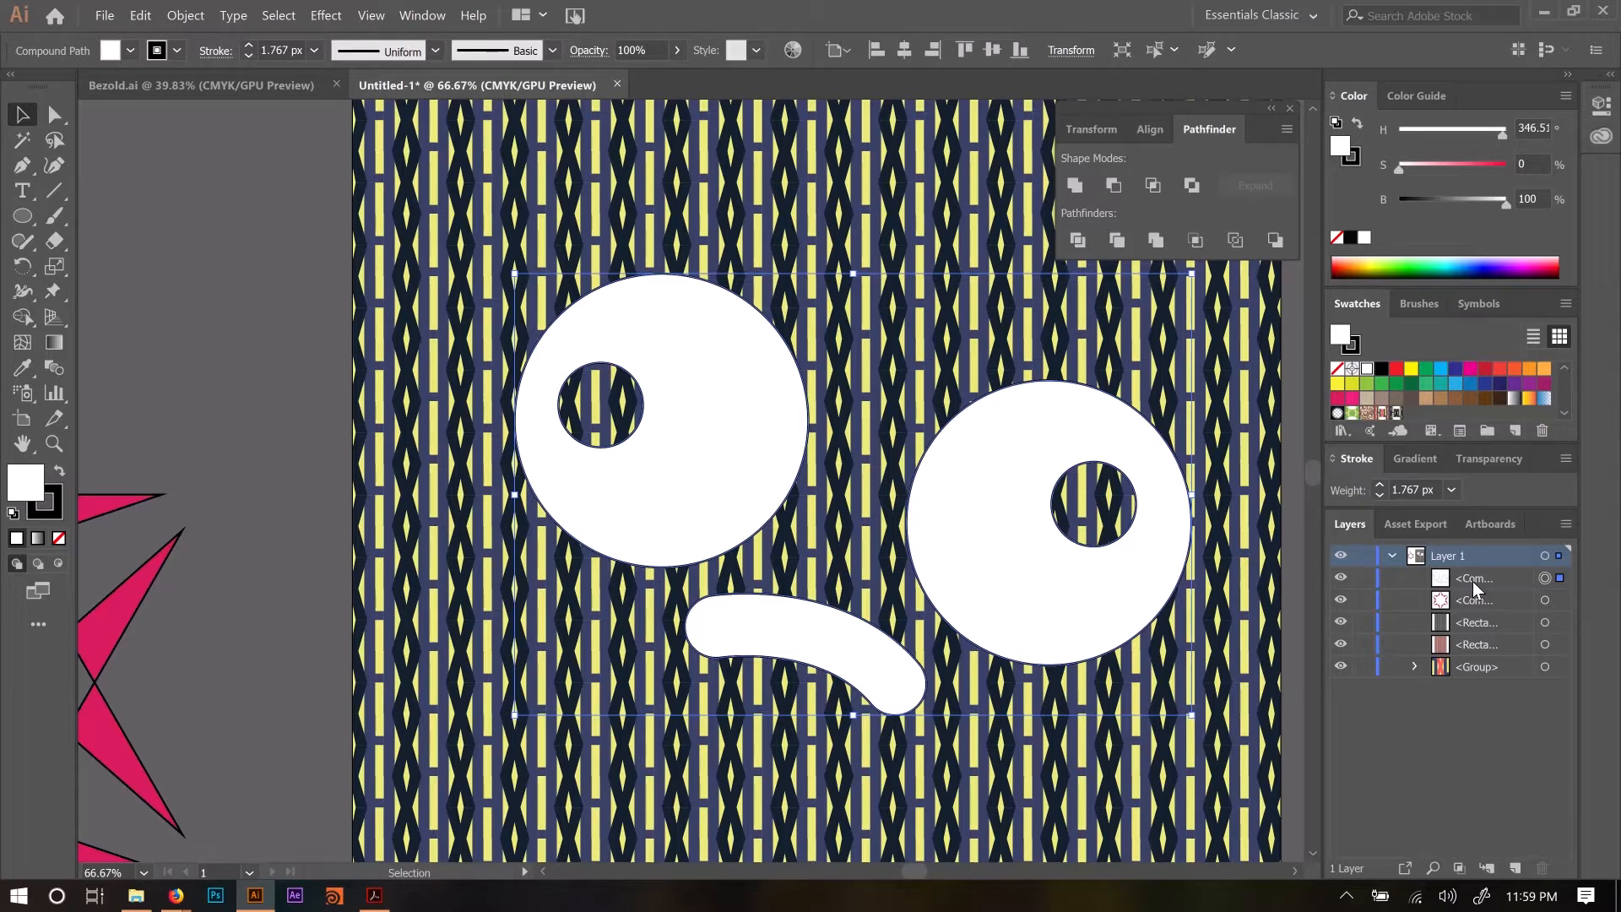
Move the face compound path directly above the navy-patterned rectangle in the layer order and clip that rectangle to the face with a clipping mask.
drag(1475, 579, 1486, 607)
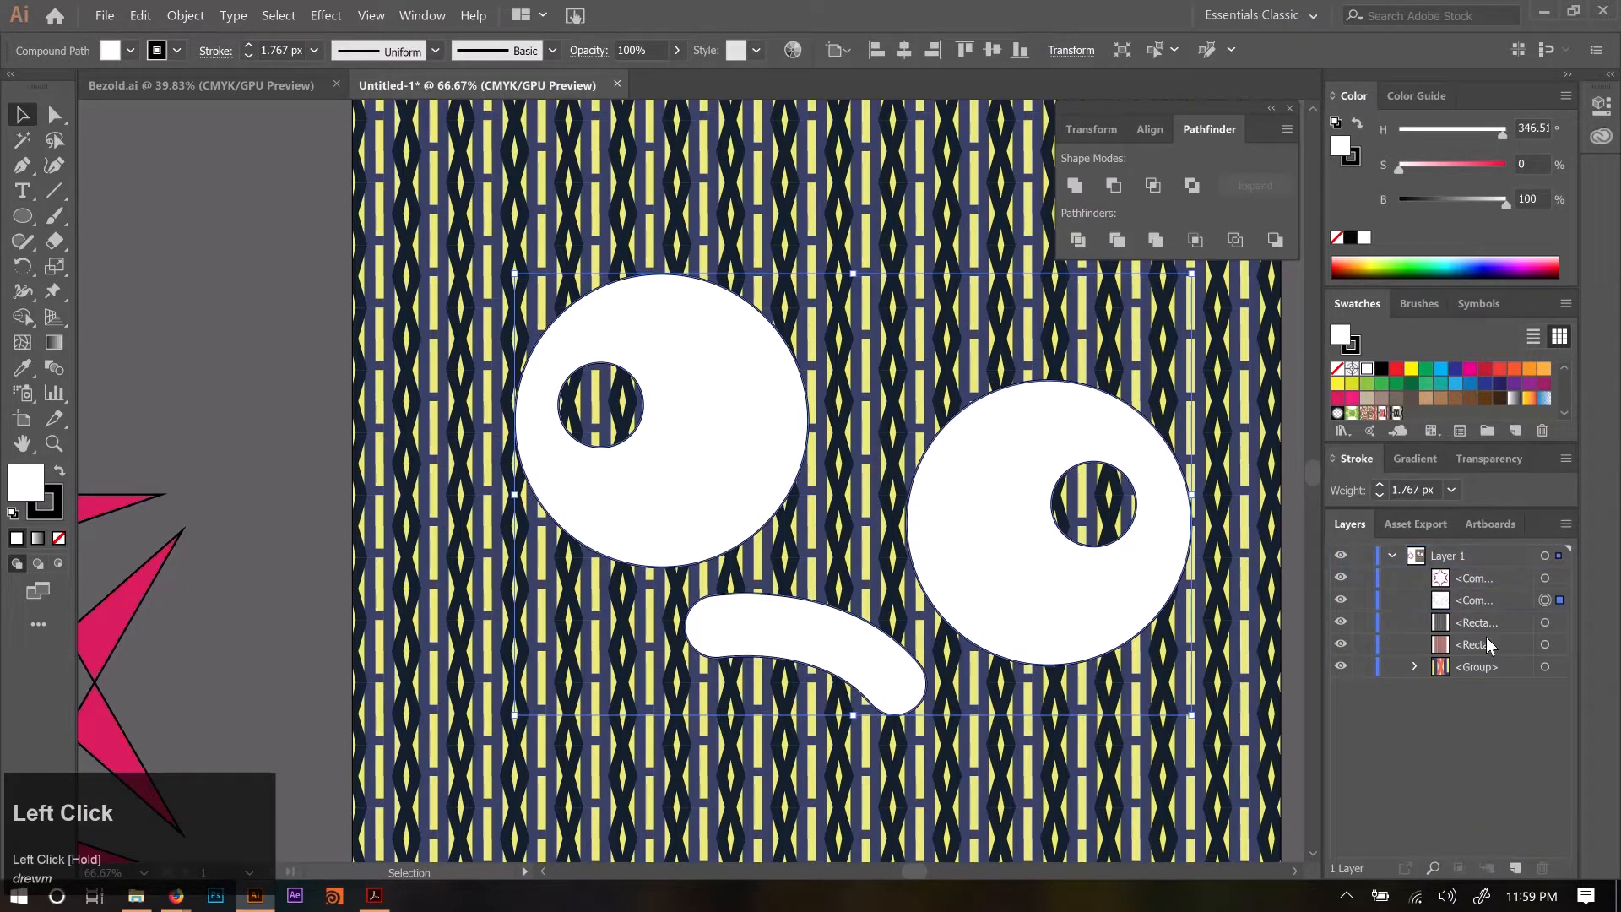
shift+click(1545, 623)
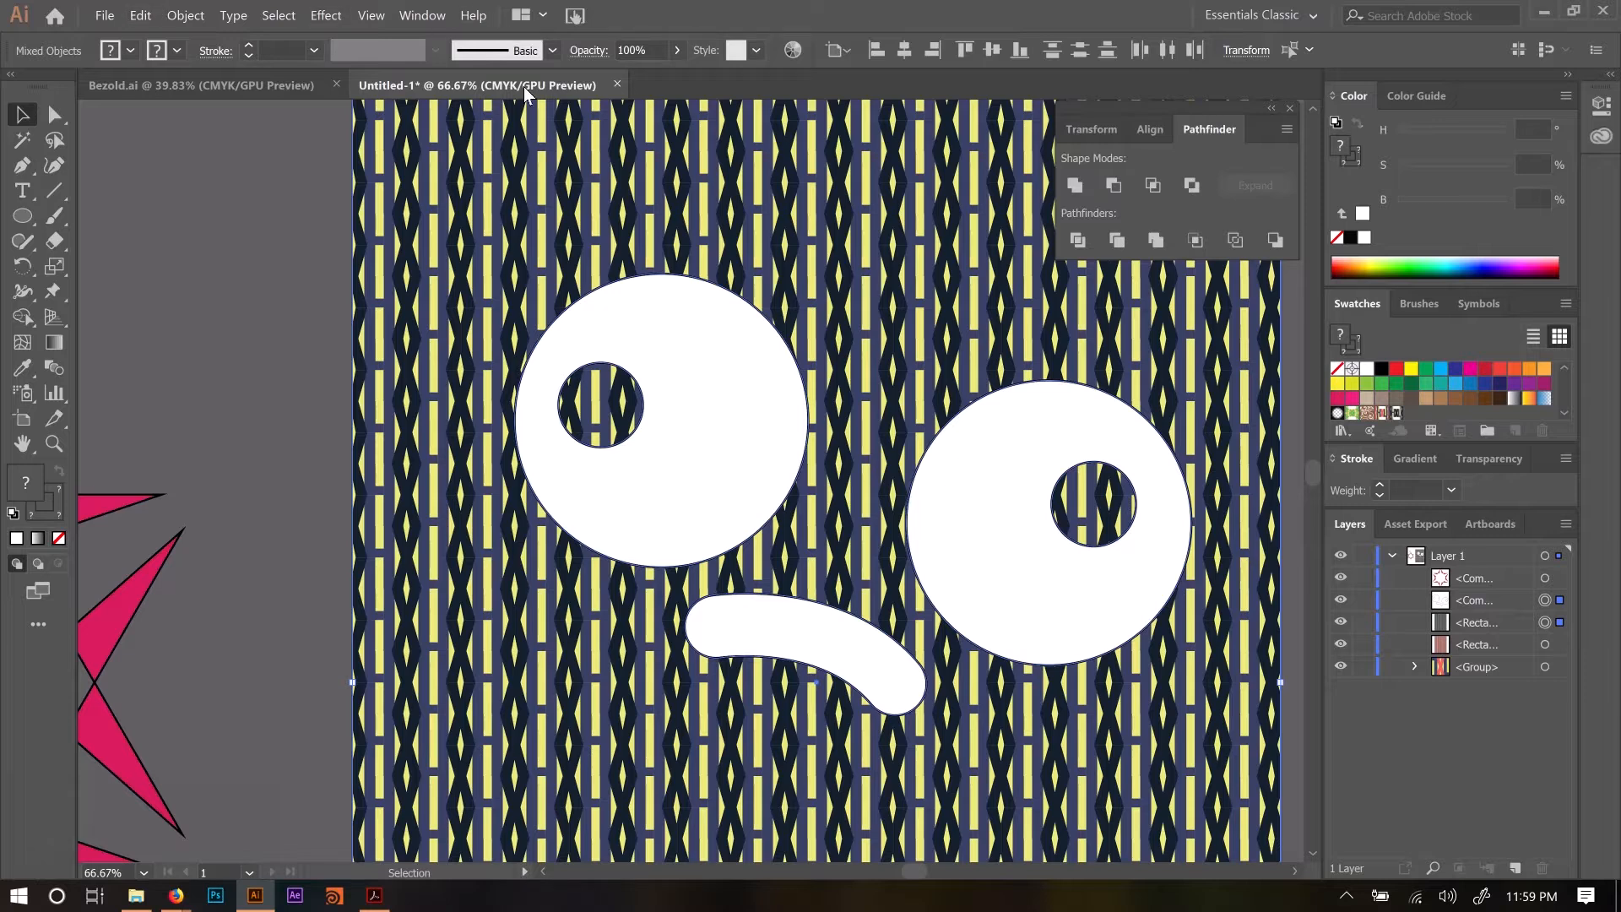
key(ctrl+7)
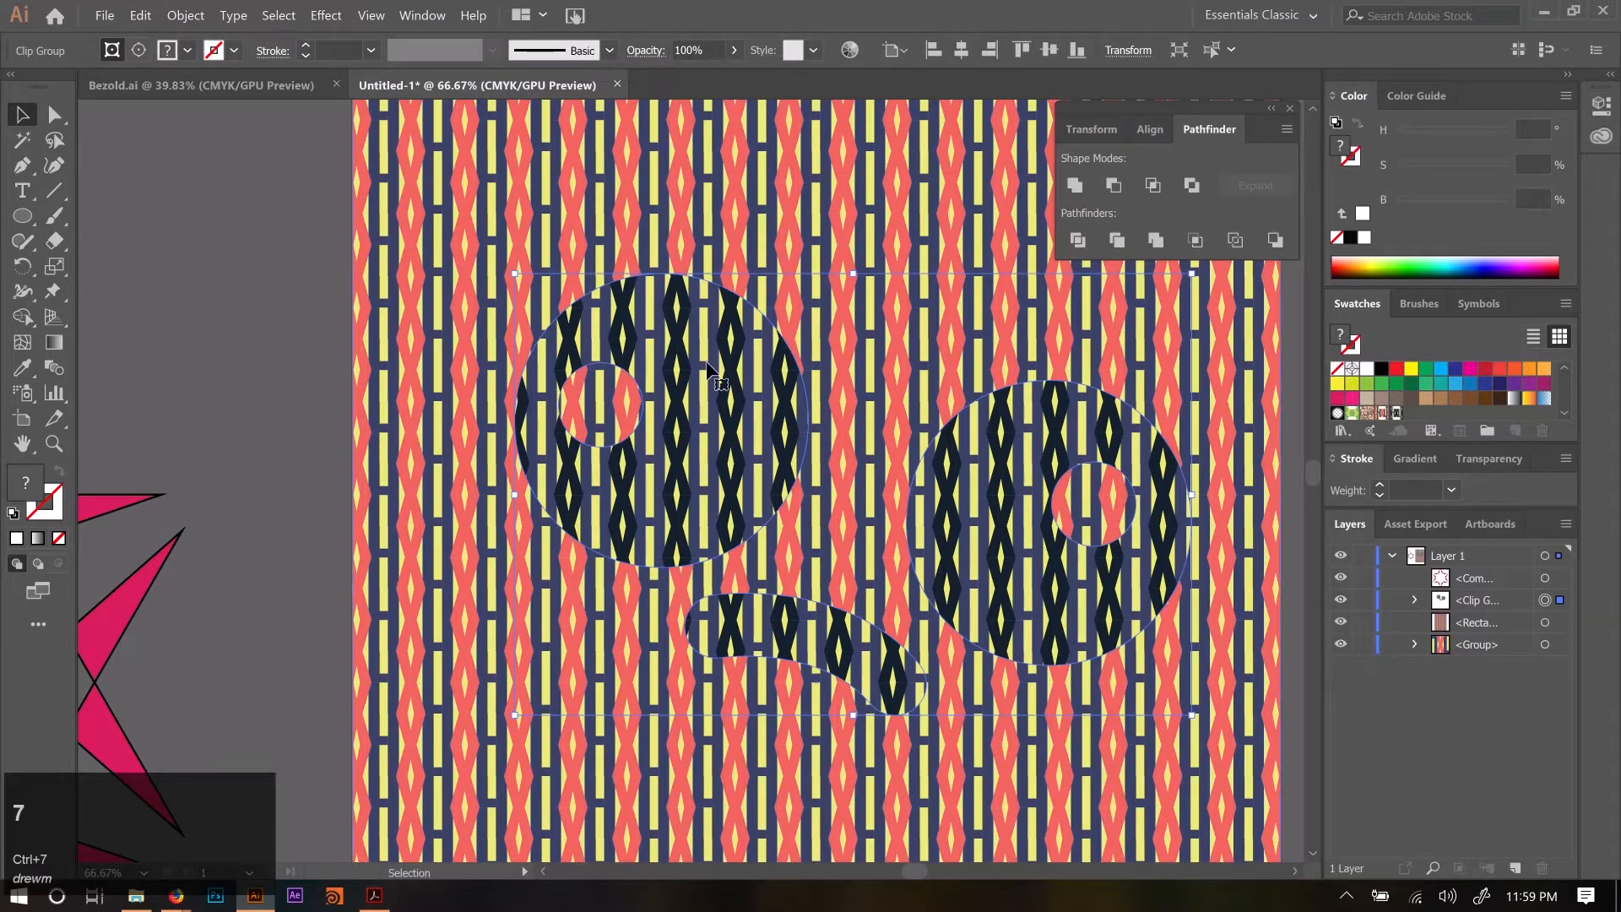
scroll(275, 340, down, 1)
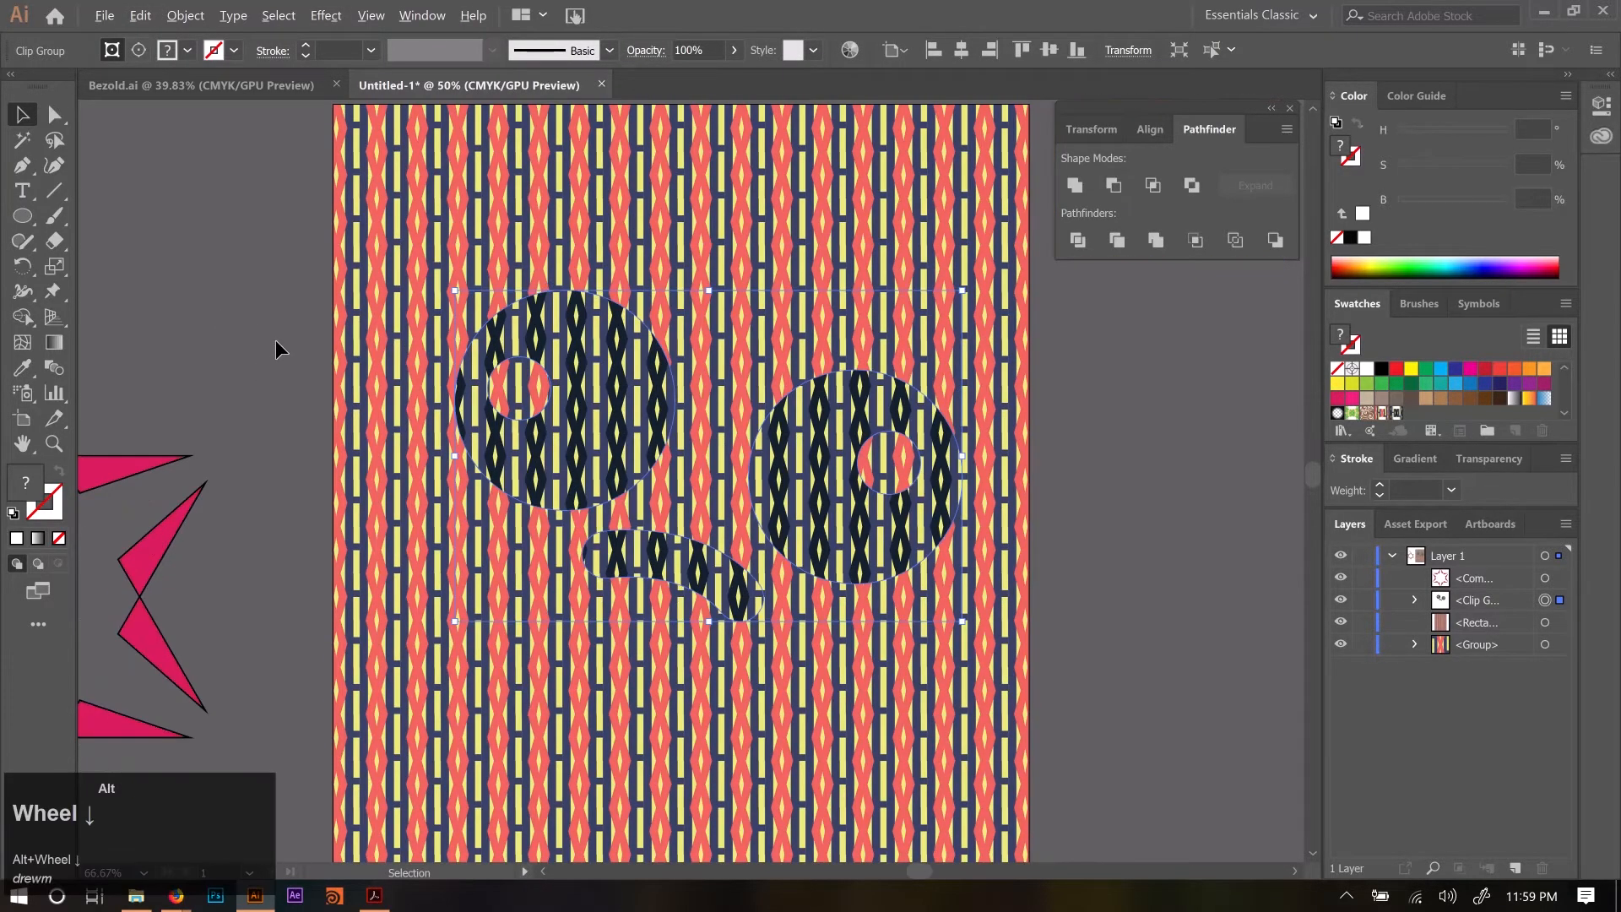
Move the clipped face higher on the artboard and select only the compound clipping path inside its clip group.
click(248, 400)
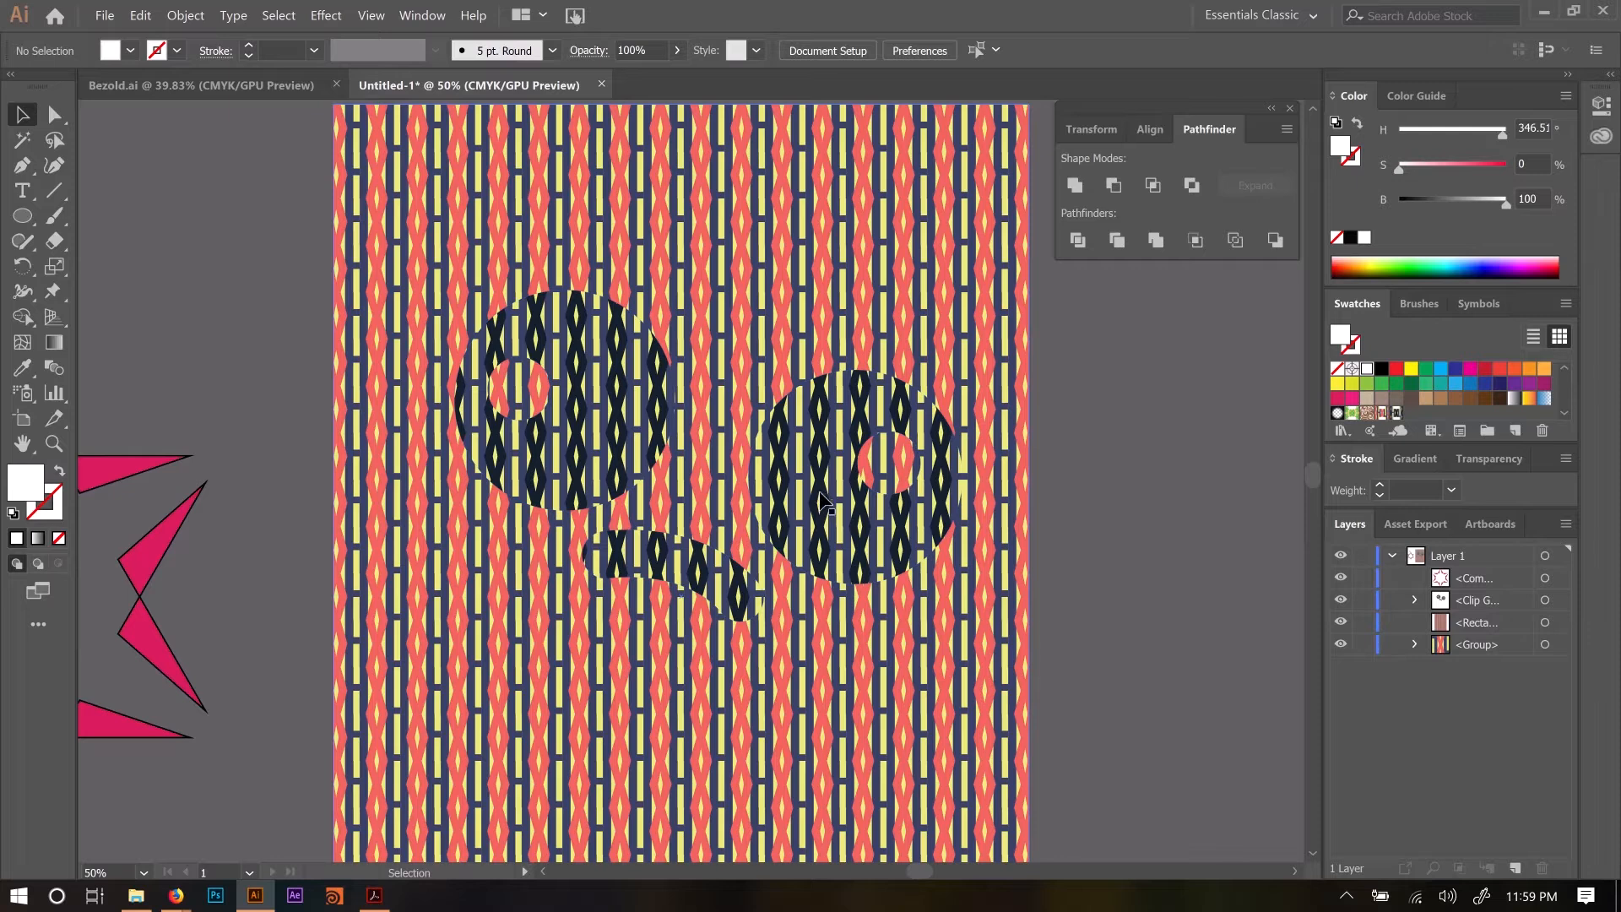
drag(819, 490, 808, 433)
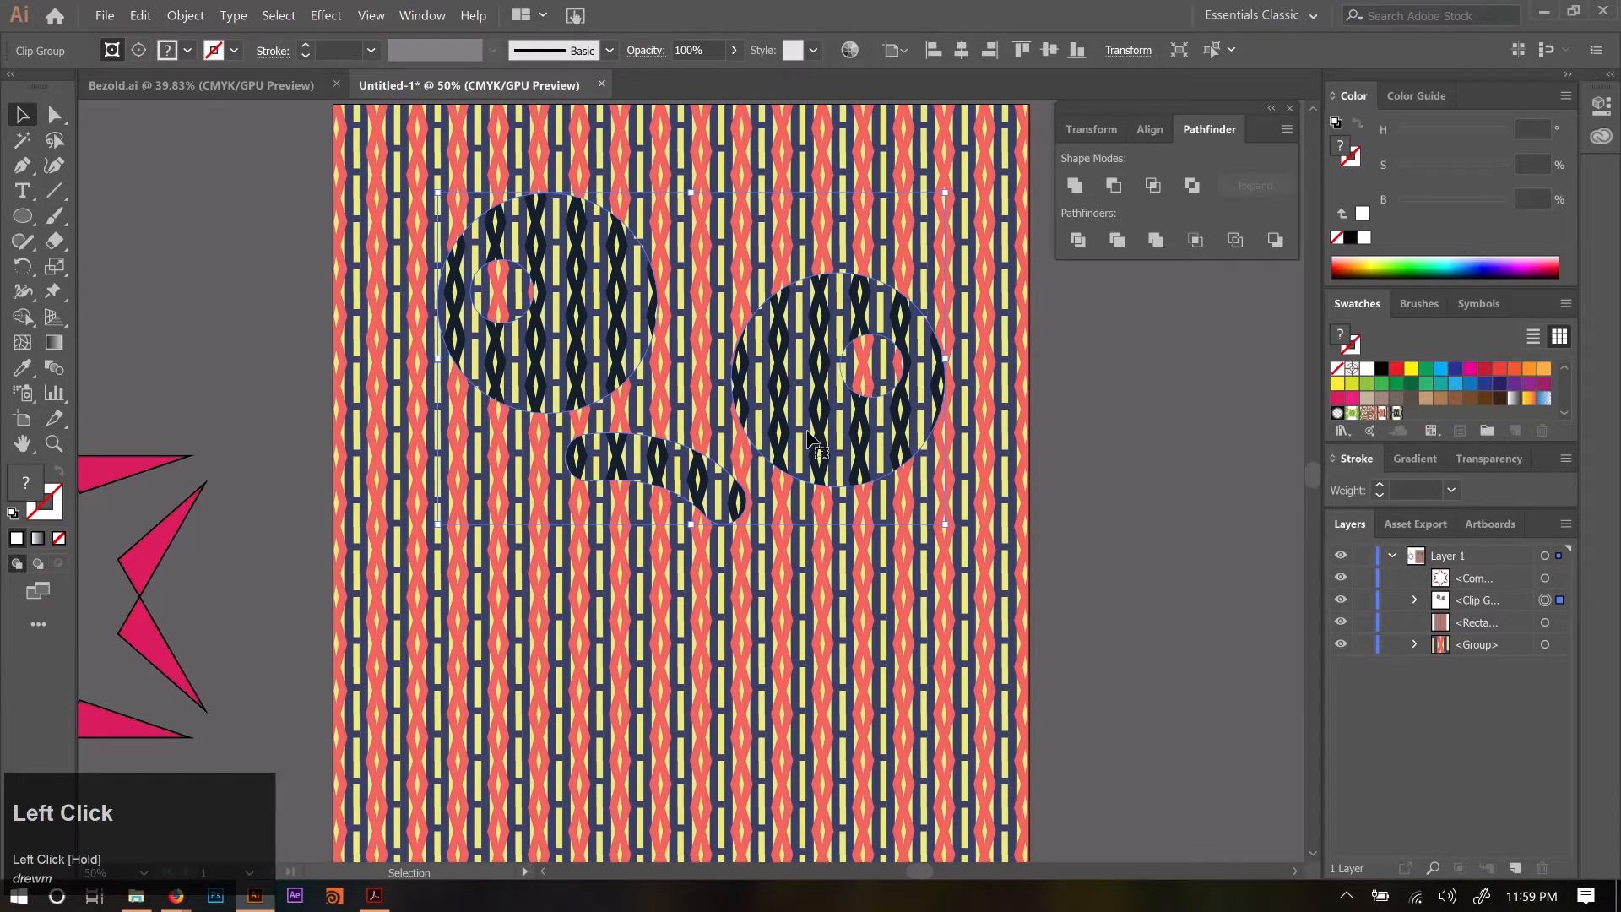
click(1415, 599)
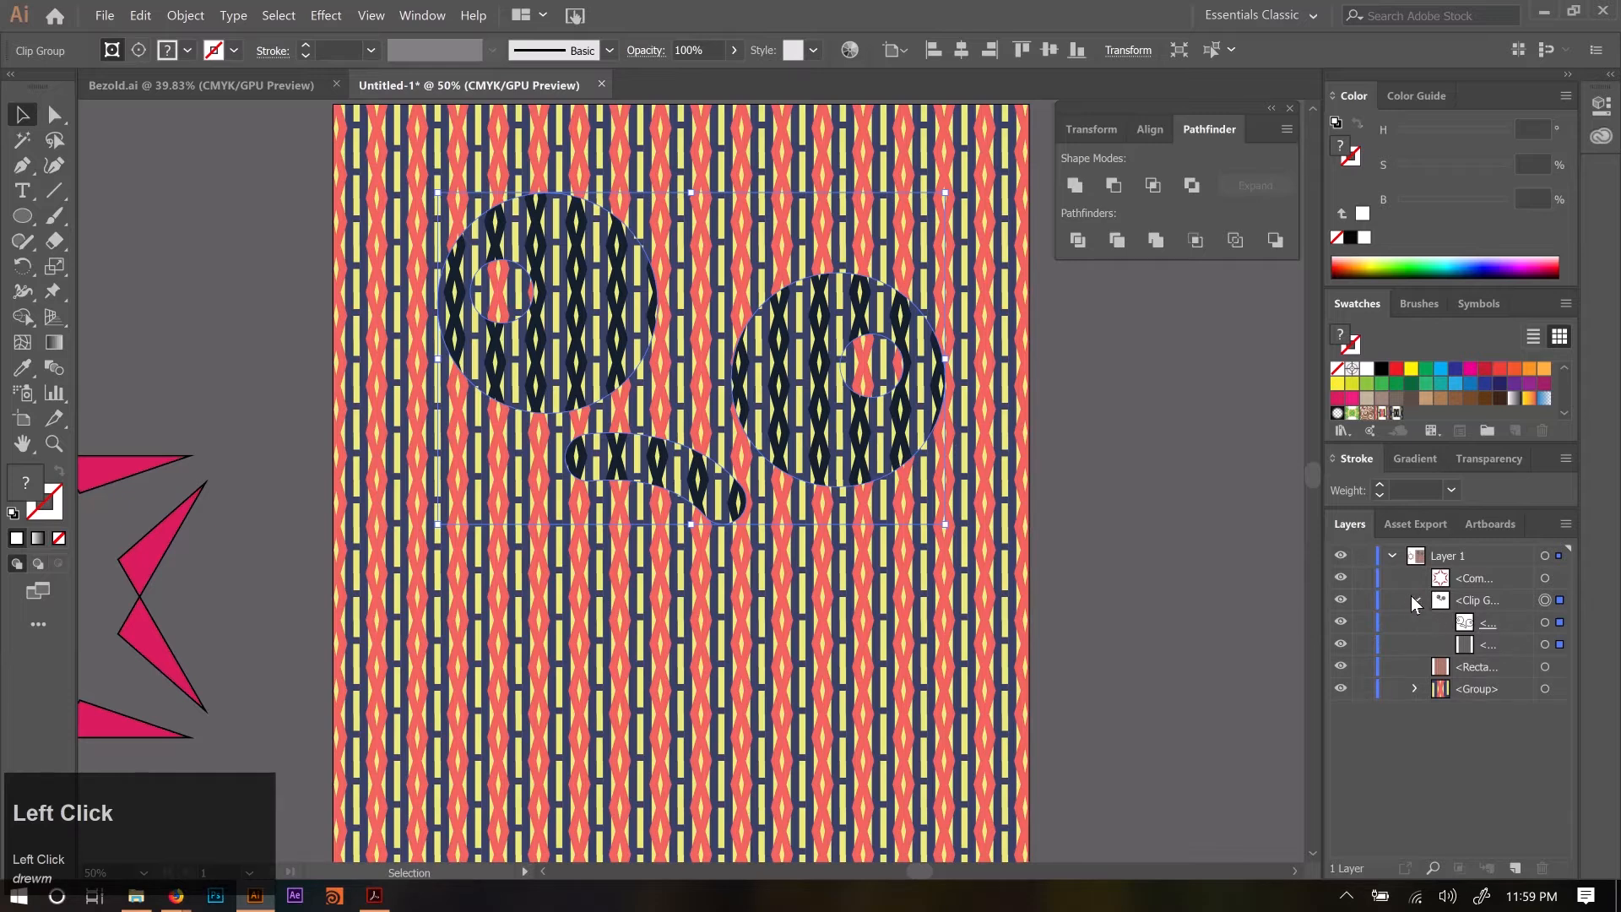
click(1544, 622)
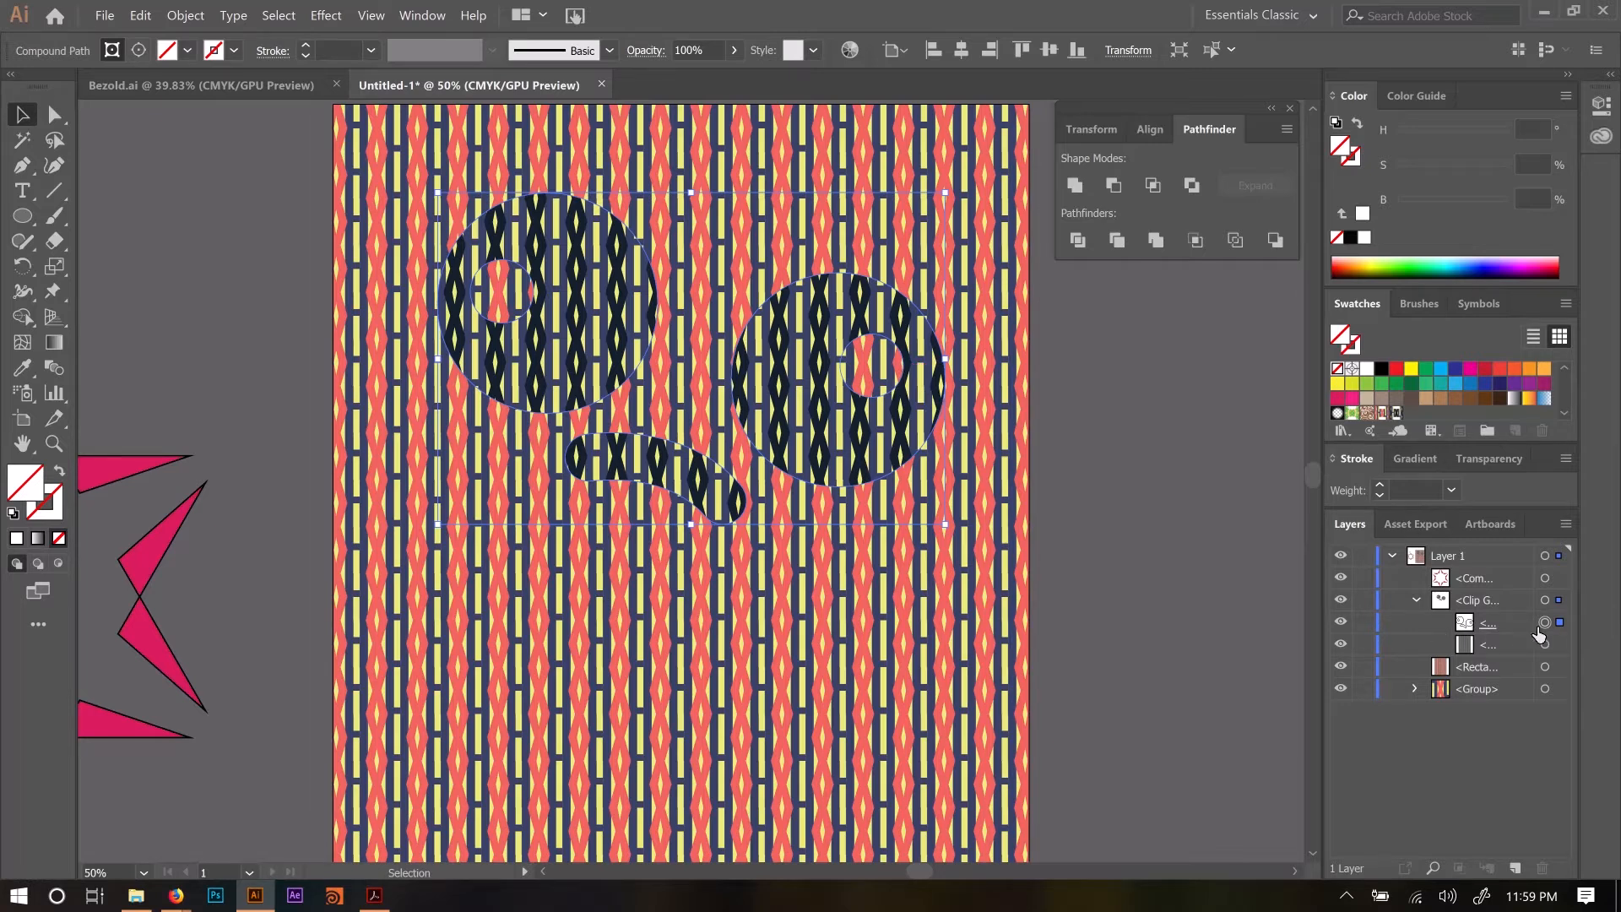
Isolate the clip group and try shifting the face's compound path over the navy pattern, undoing the move.
double_click(901, 397)
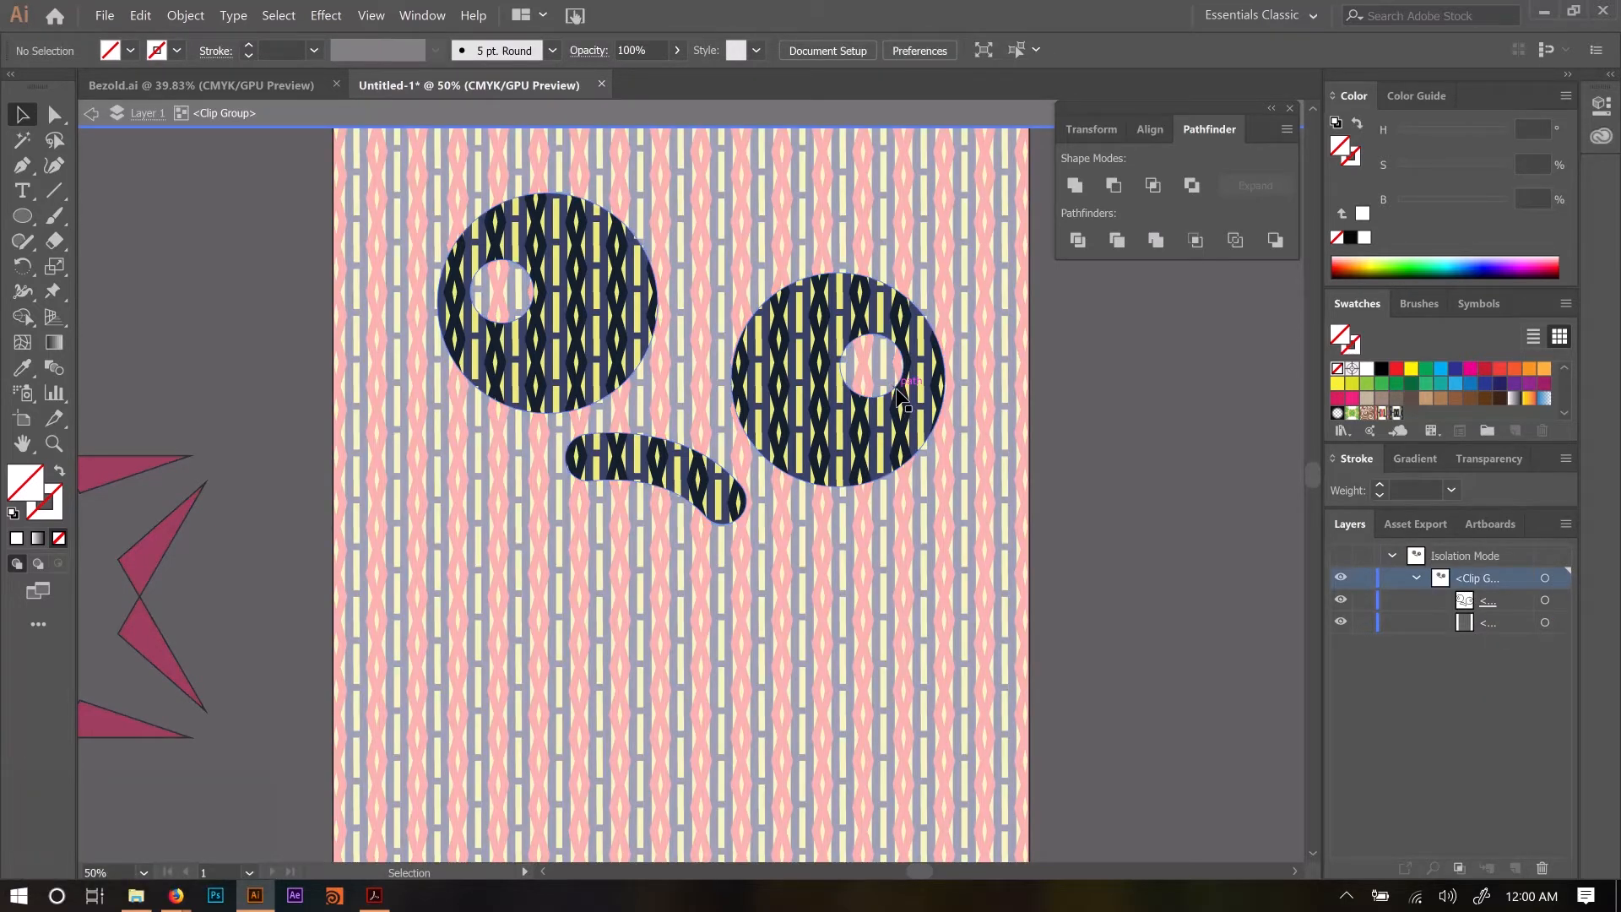
click(934, 417)
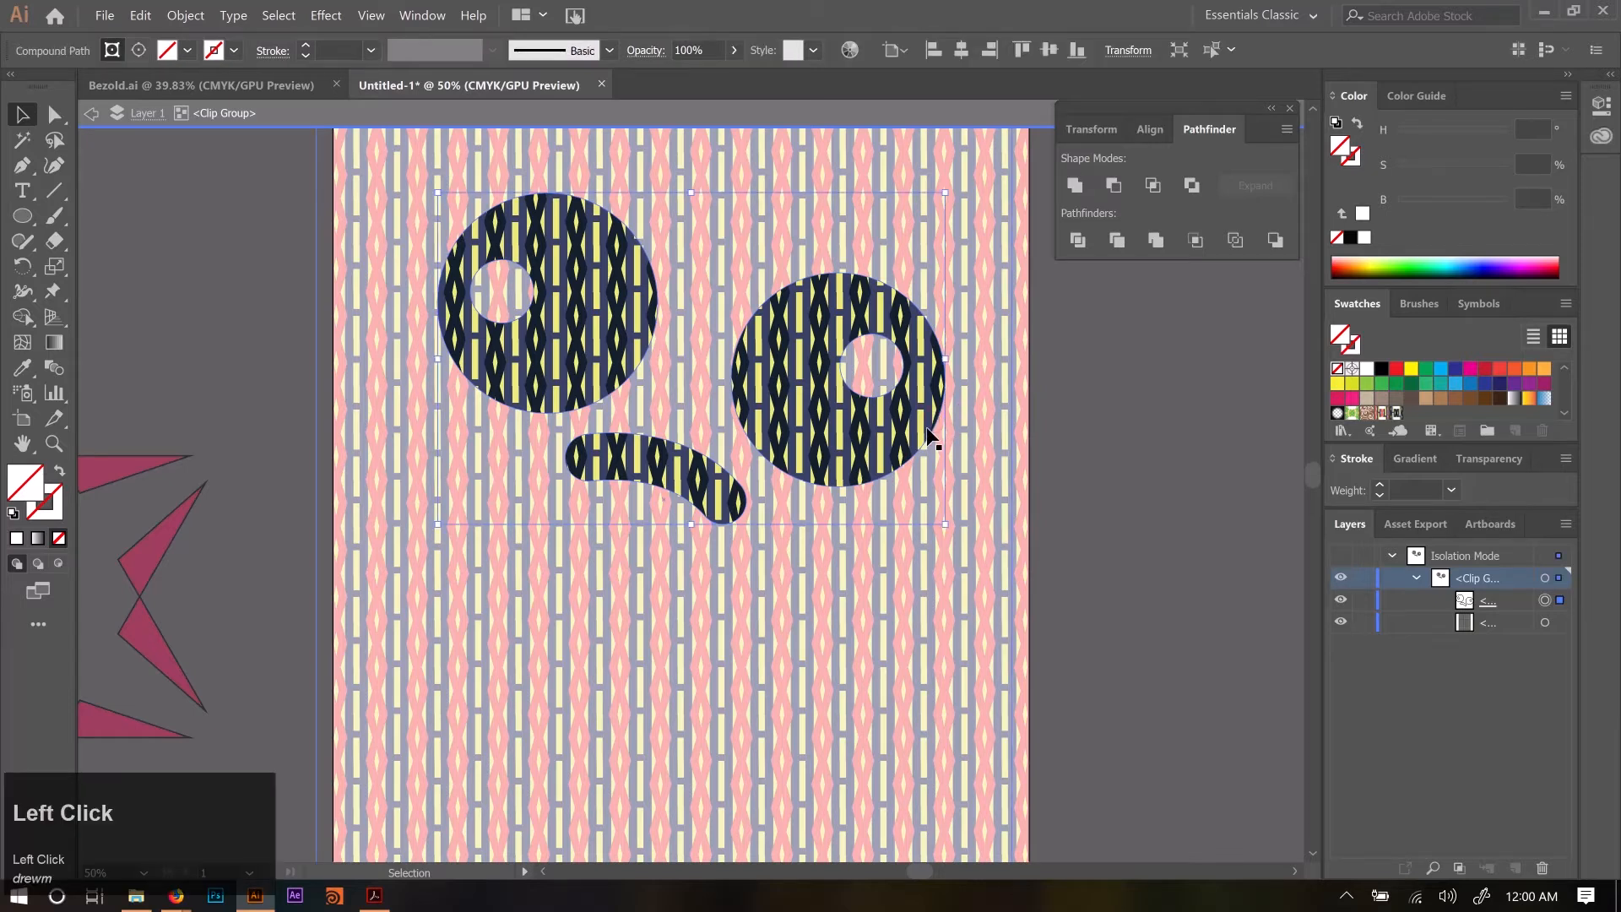
drag(930, 432, 934, 469)
key(ctrl+z)
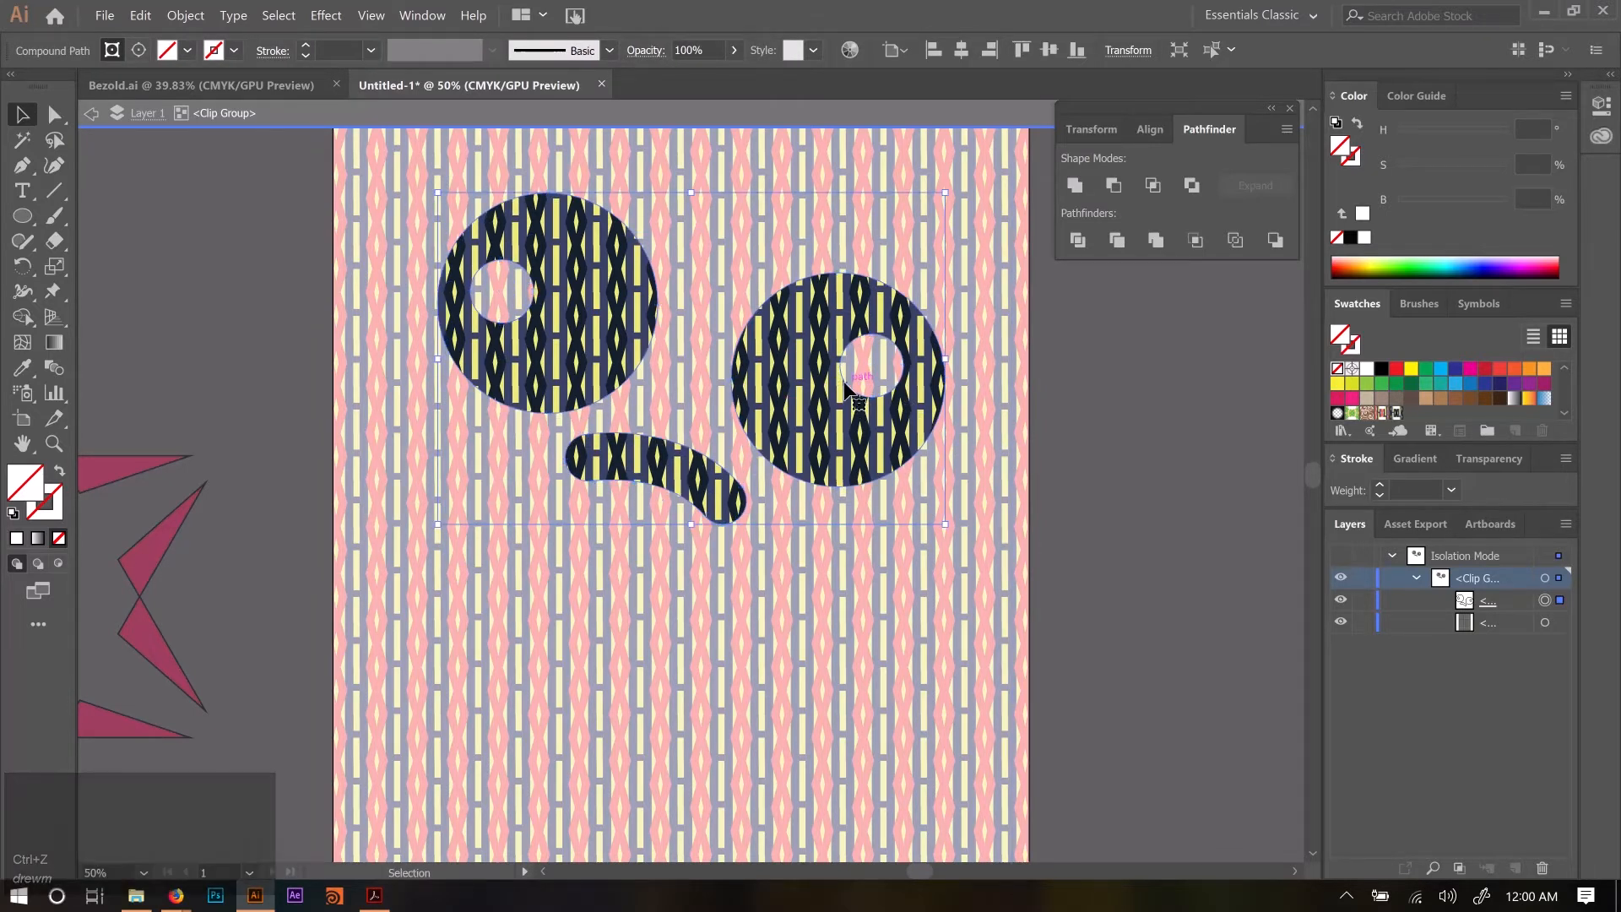
Isolate the compound clipping path itself and scale up the left eye's pupil proportionally toward its upper-left corner.
click(886, 397)
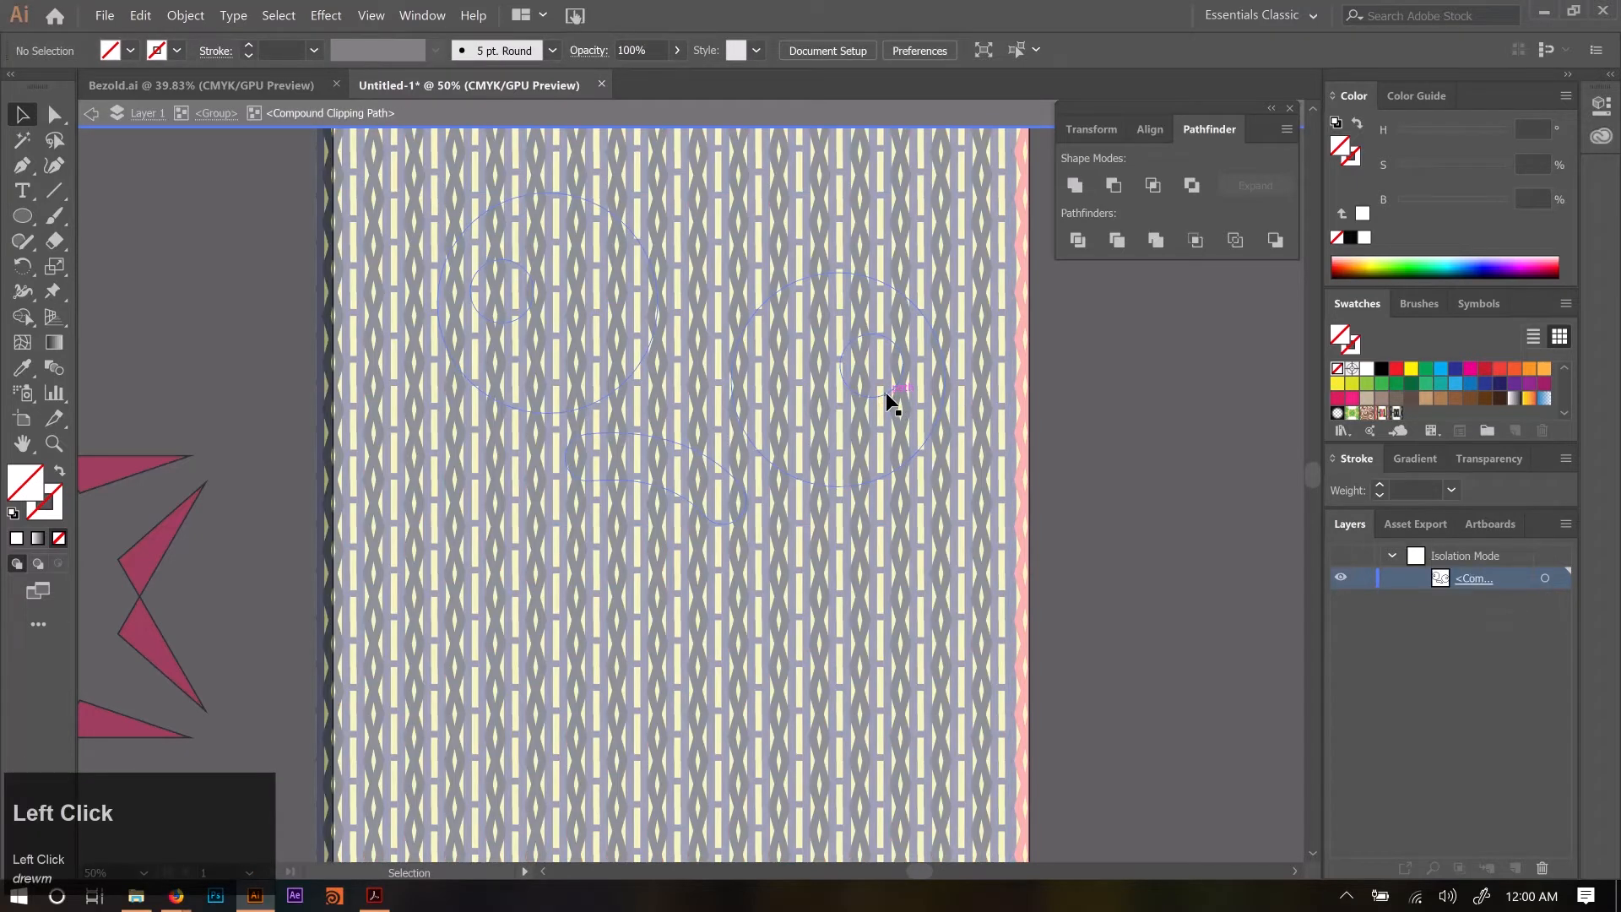
click(884, 392)
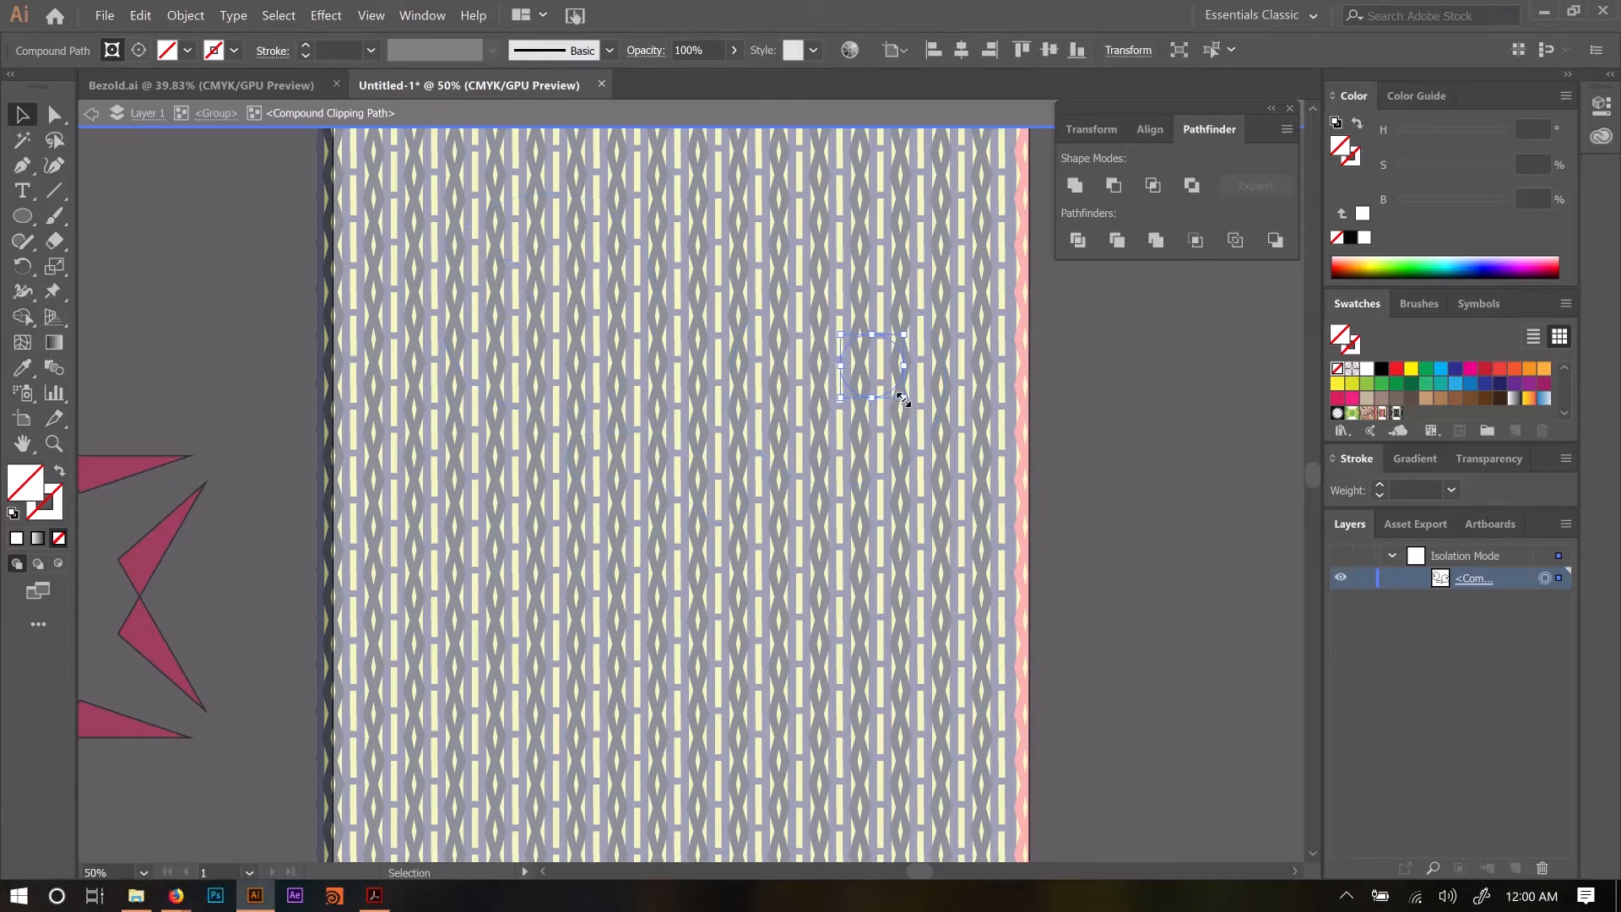
click(644, 363)
click(523, 266)
drag(471, 260, 430, 218)
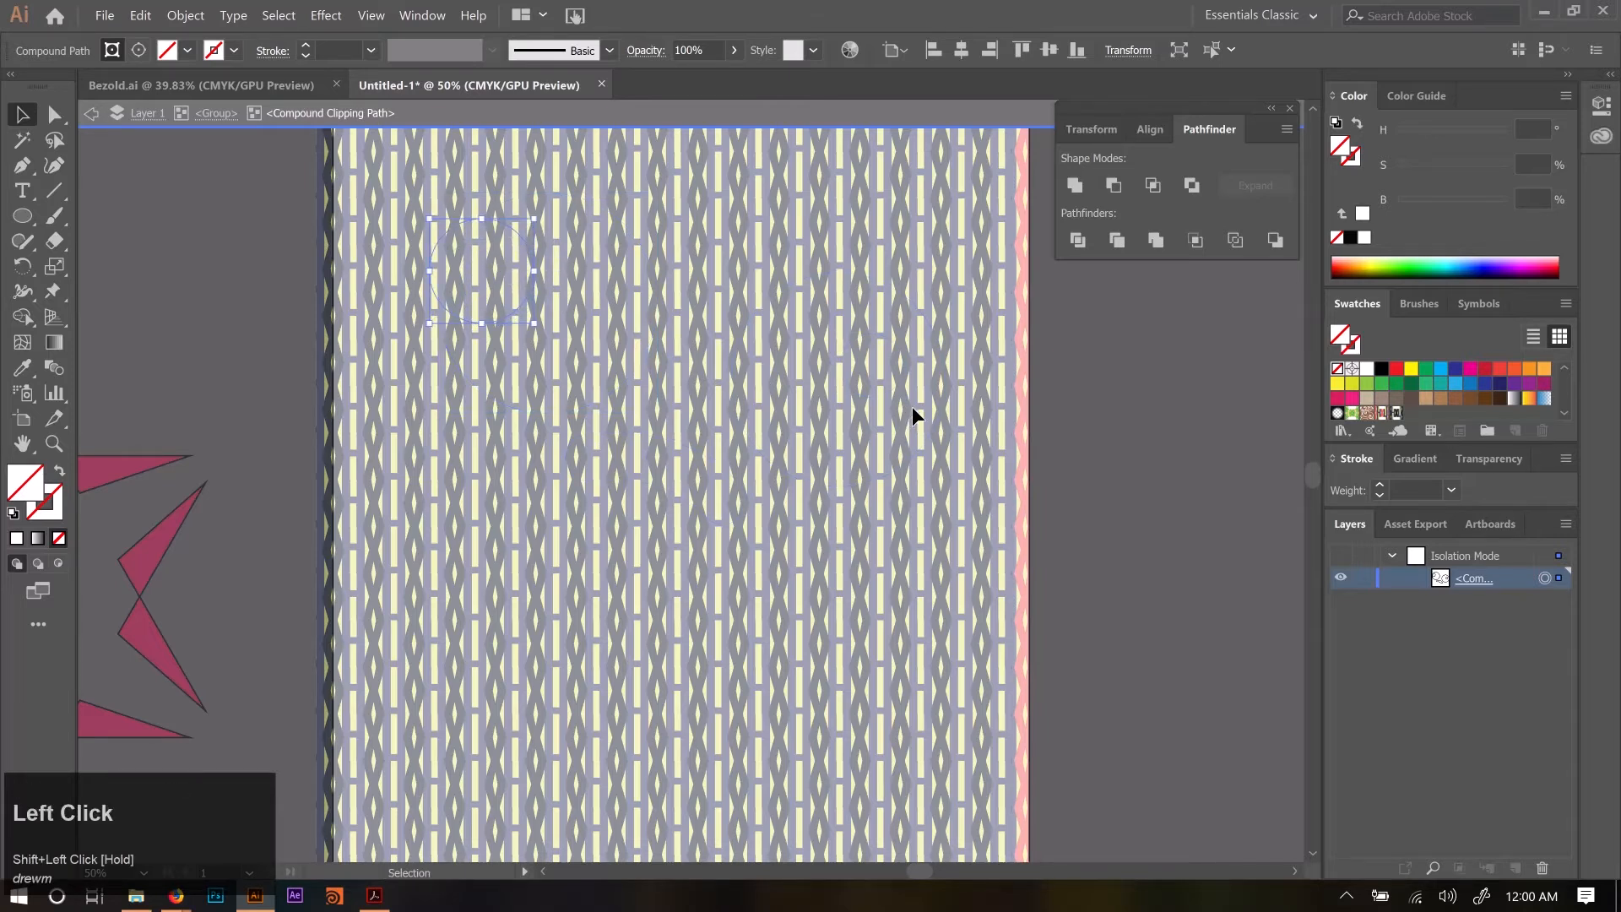
Move the right eye's pupil closer to that eye's right edge and leave isolation mode.
click(845, 362)
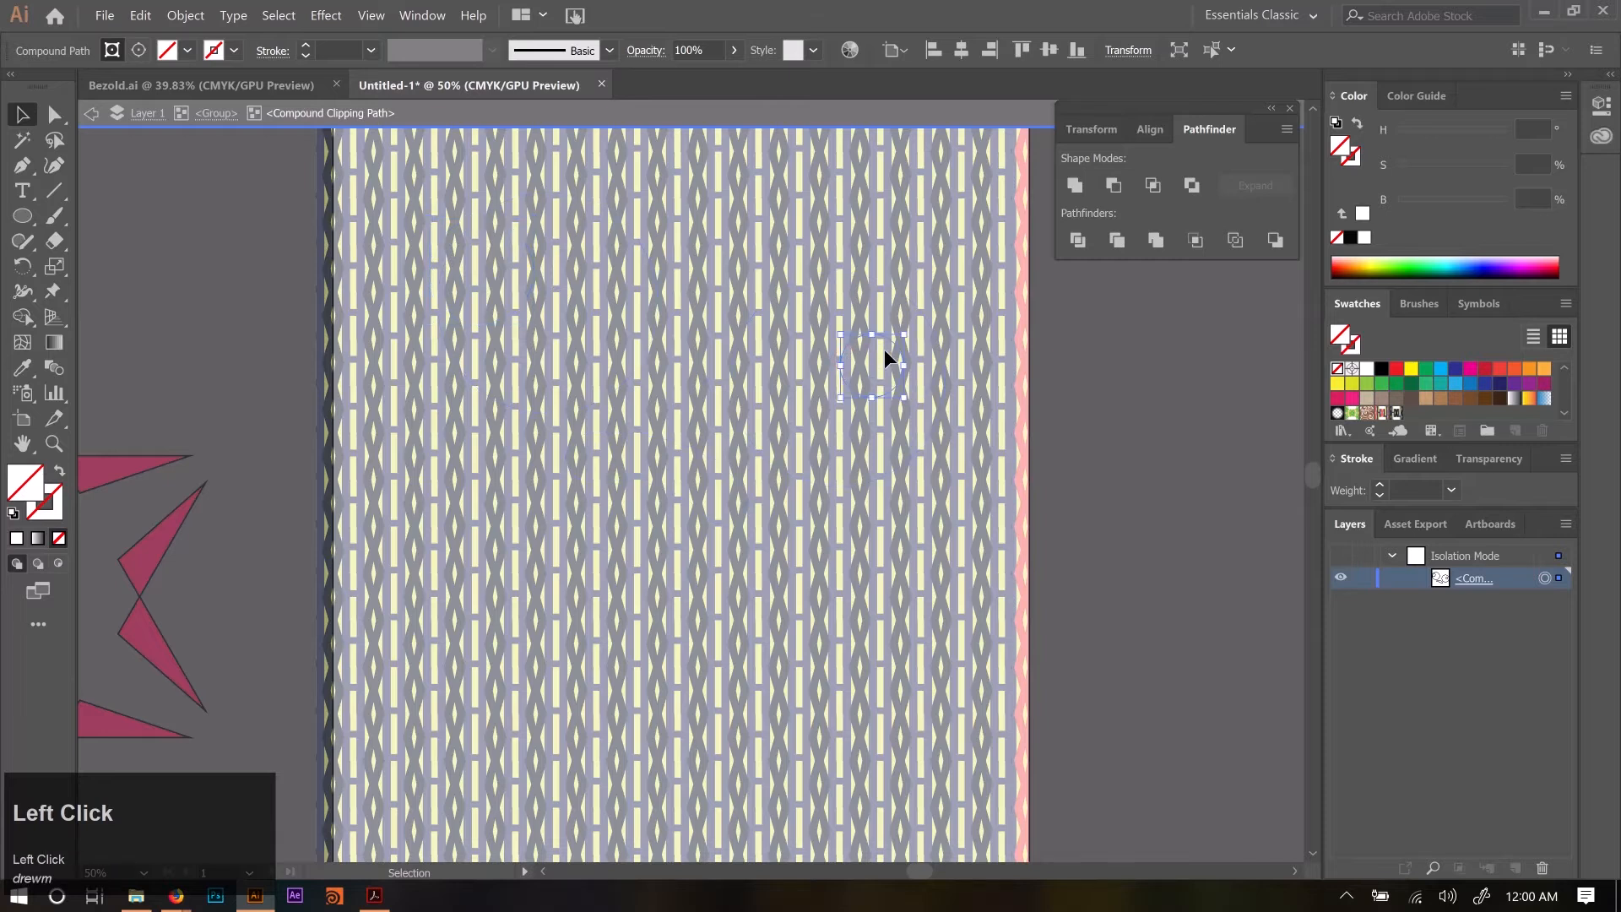
drag(899, 346, 944, 355)
drag(890, 392, 873, 394)
double_click(1159, 446)
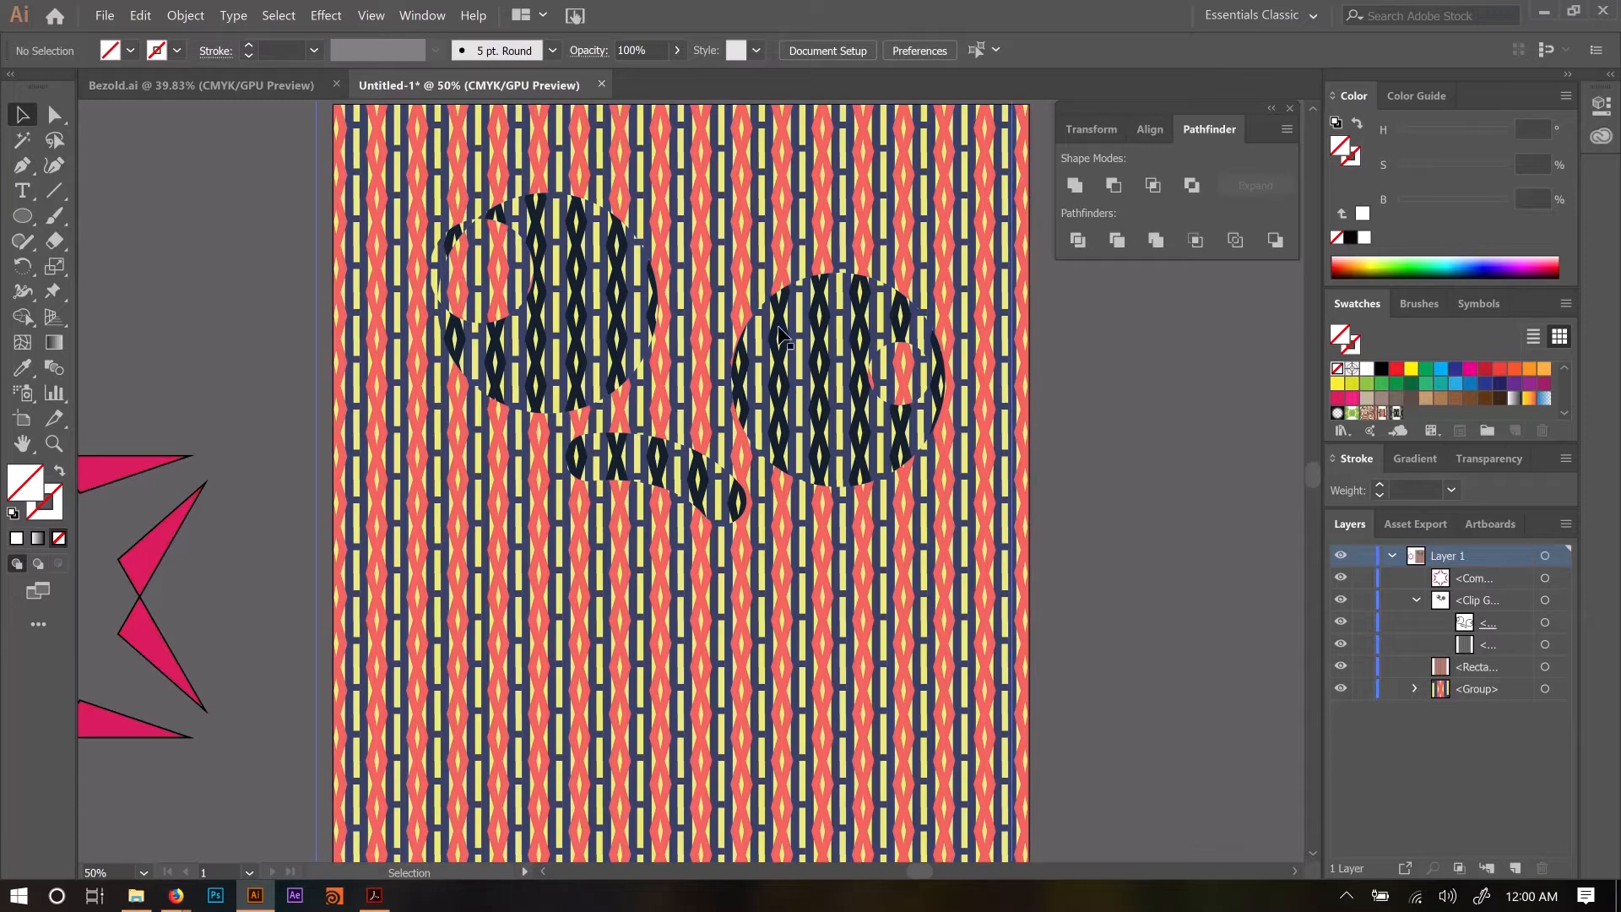
Isolate the compound clipping path again, move the left pupil right and down inside its eye, and leave isolation mode.
double_click(534, 291)
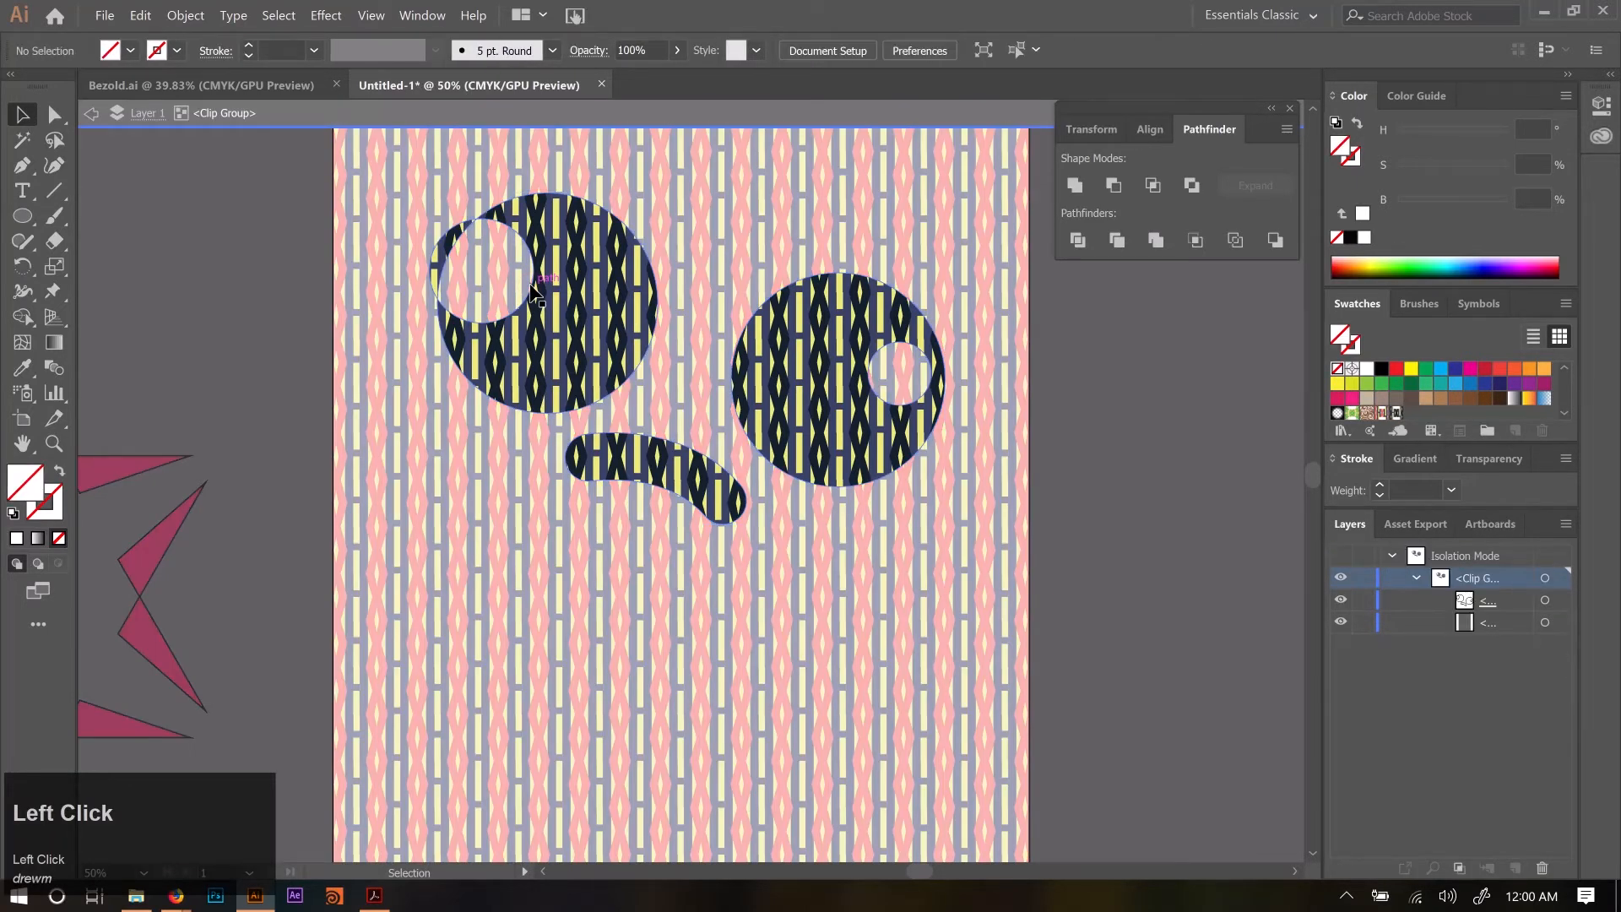
double_click(534, 292)
click(529, 282)
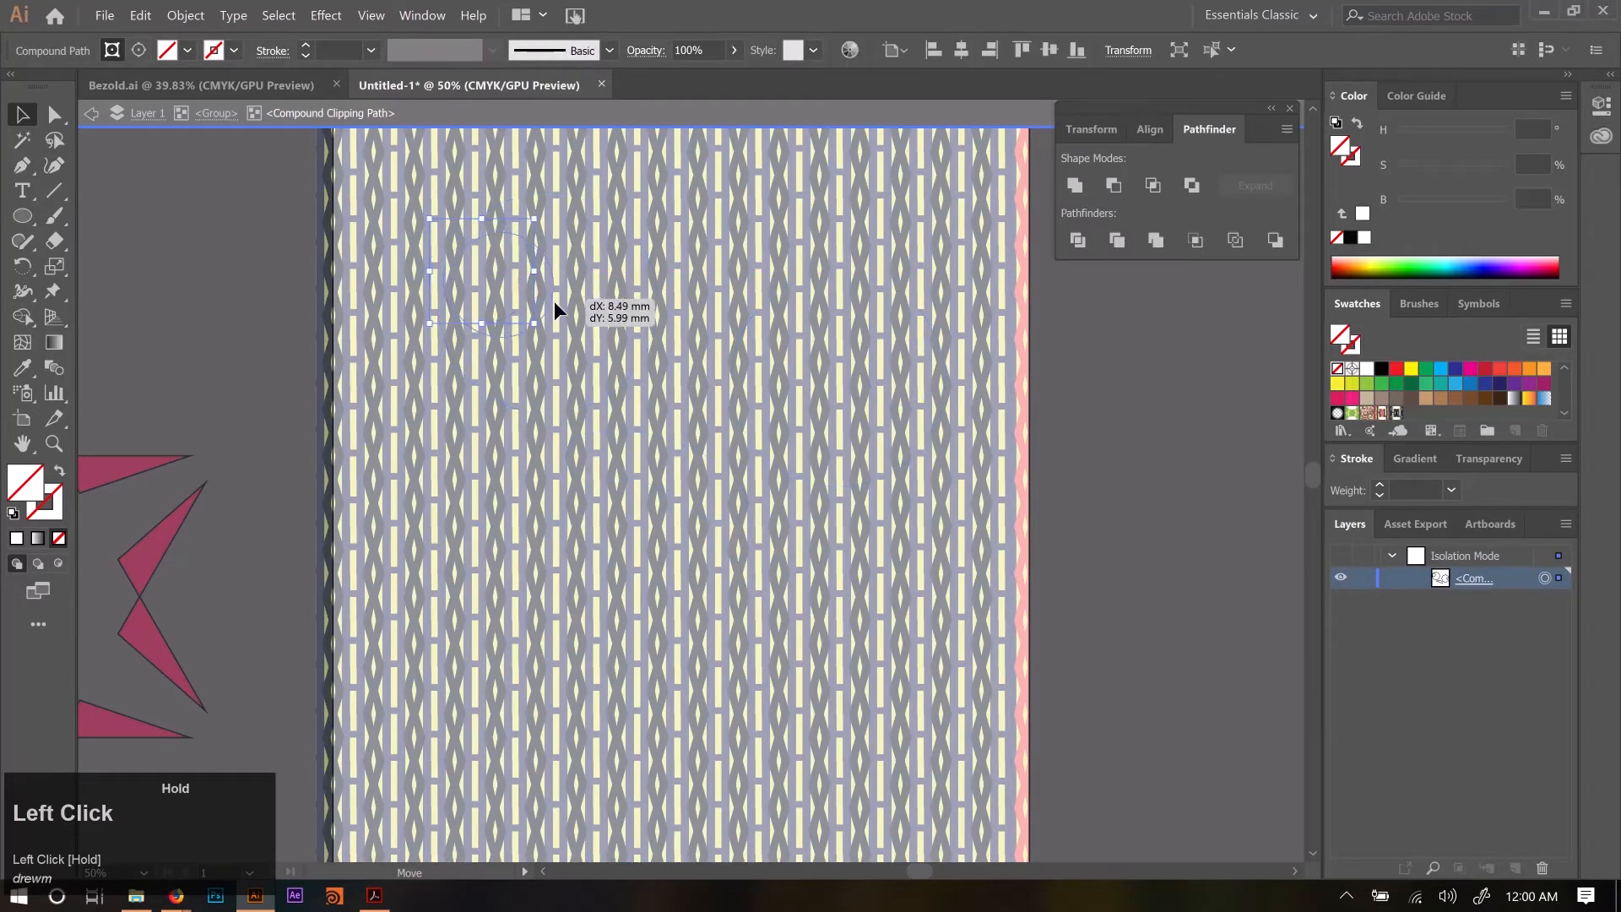
double_click(1162, 448)
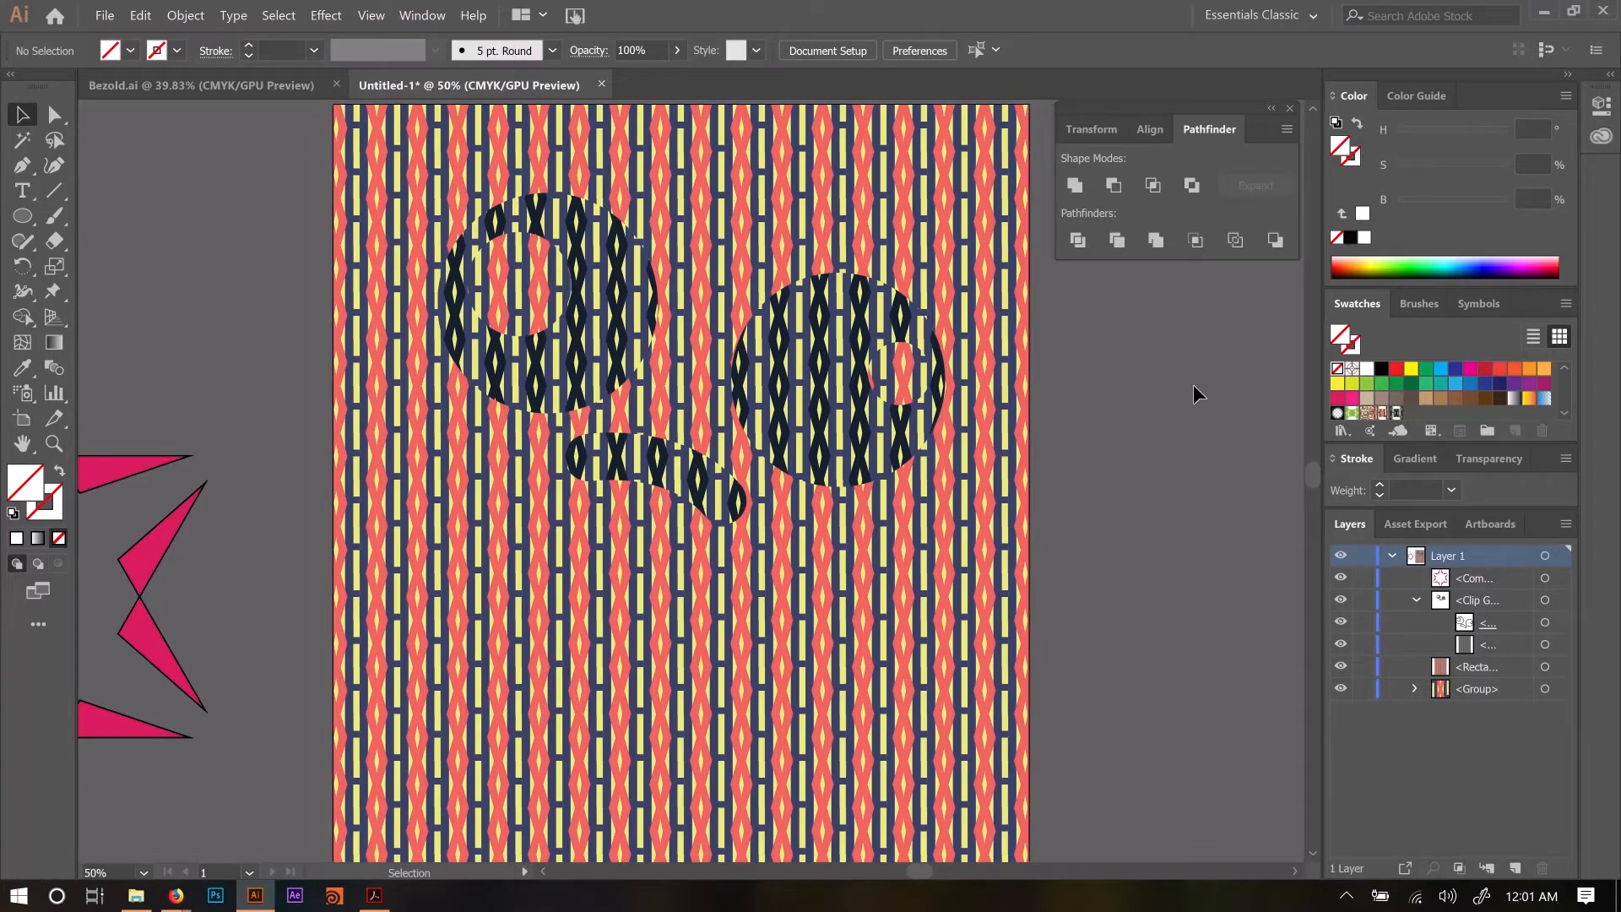
Copy the navy-patterned rectangle from the clip group and paste the copy in front, in place, at the top of Layer 1.
click(1417, 600)
click(1414, 600)
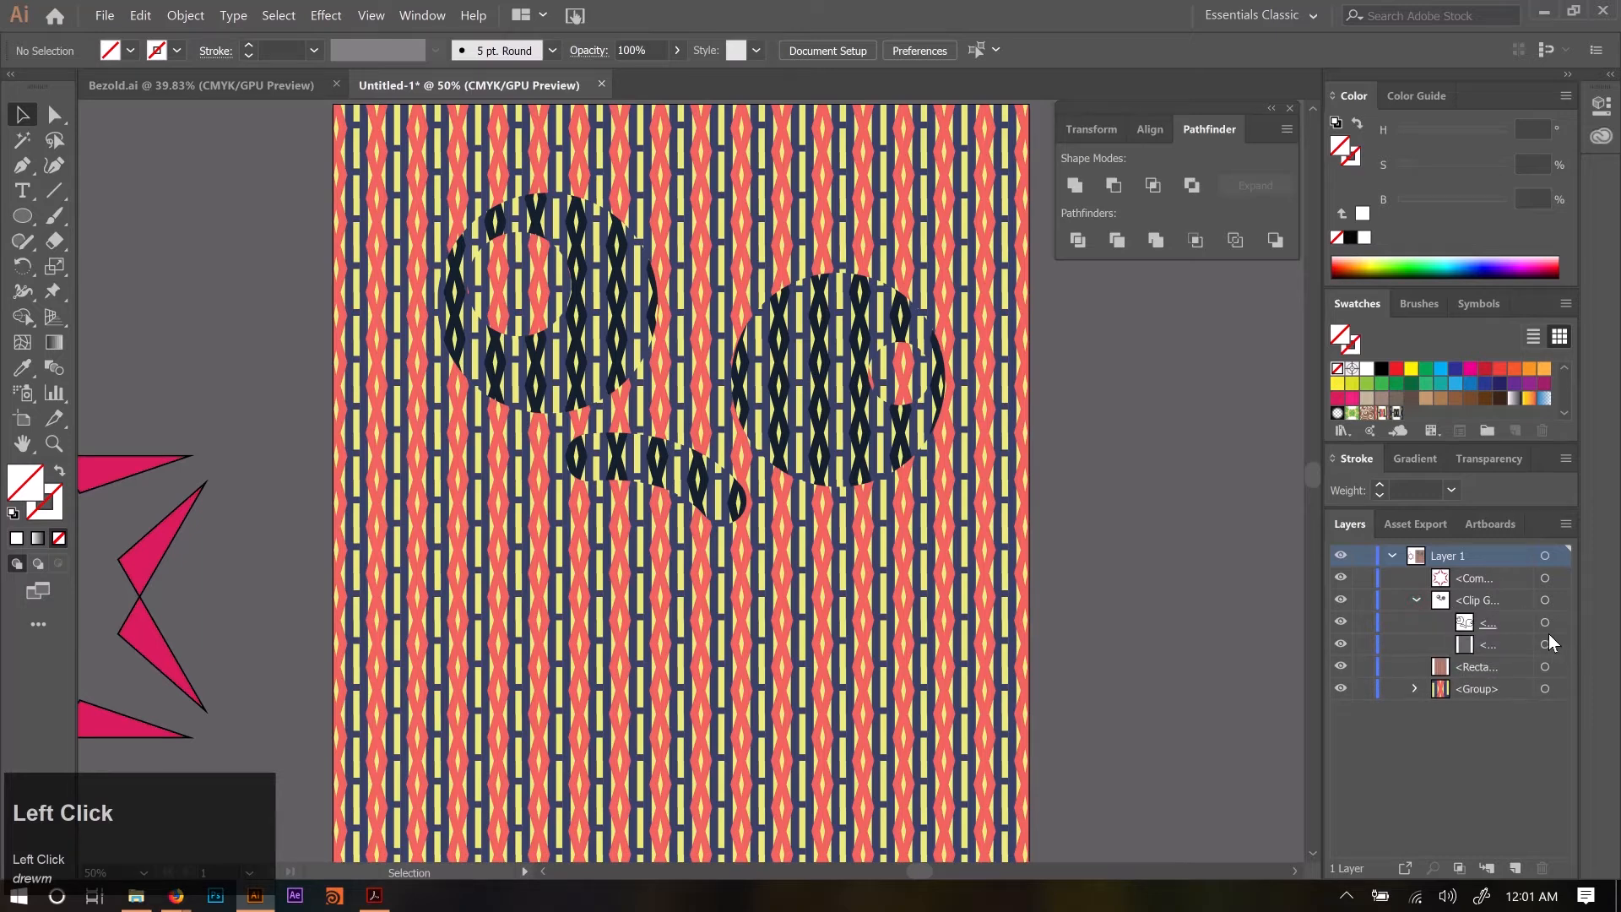
click(1544, 645)
key(ctrl+c)
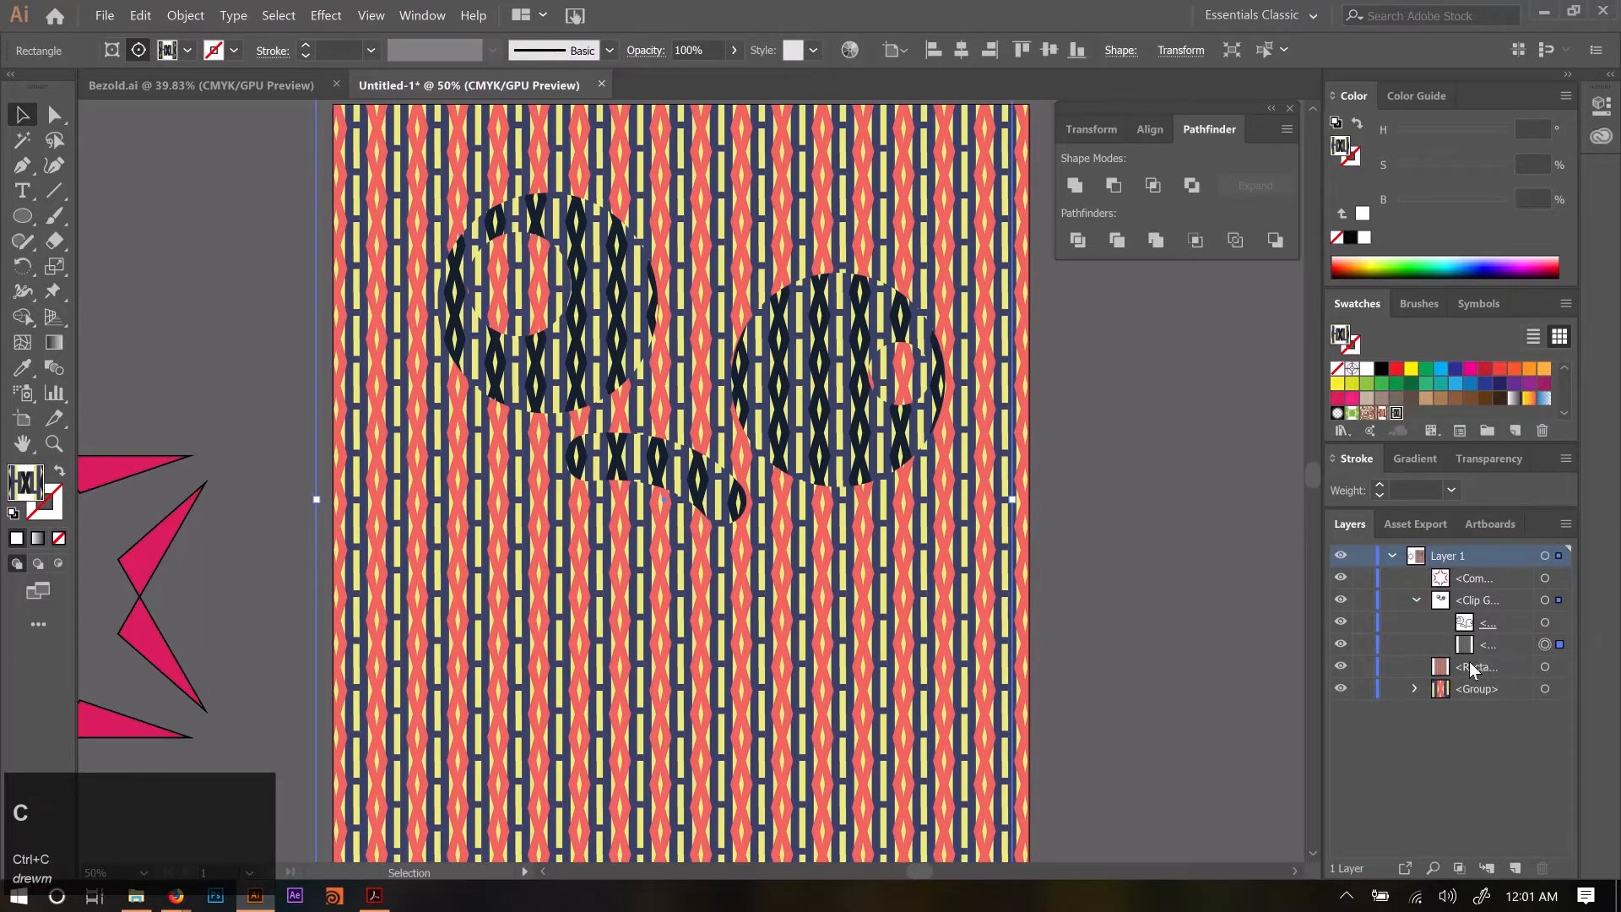
ctrl+click(1207, 691)
key(ctrl+v)
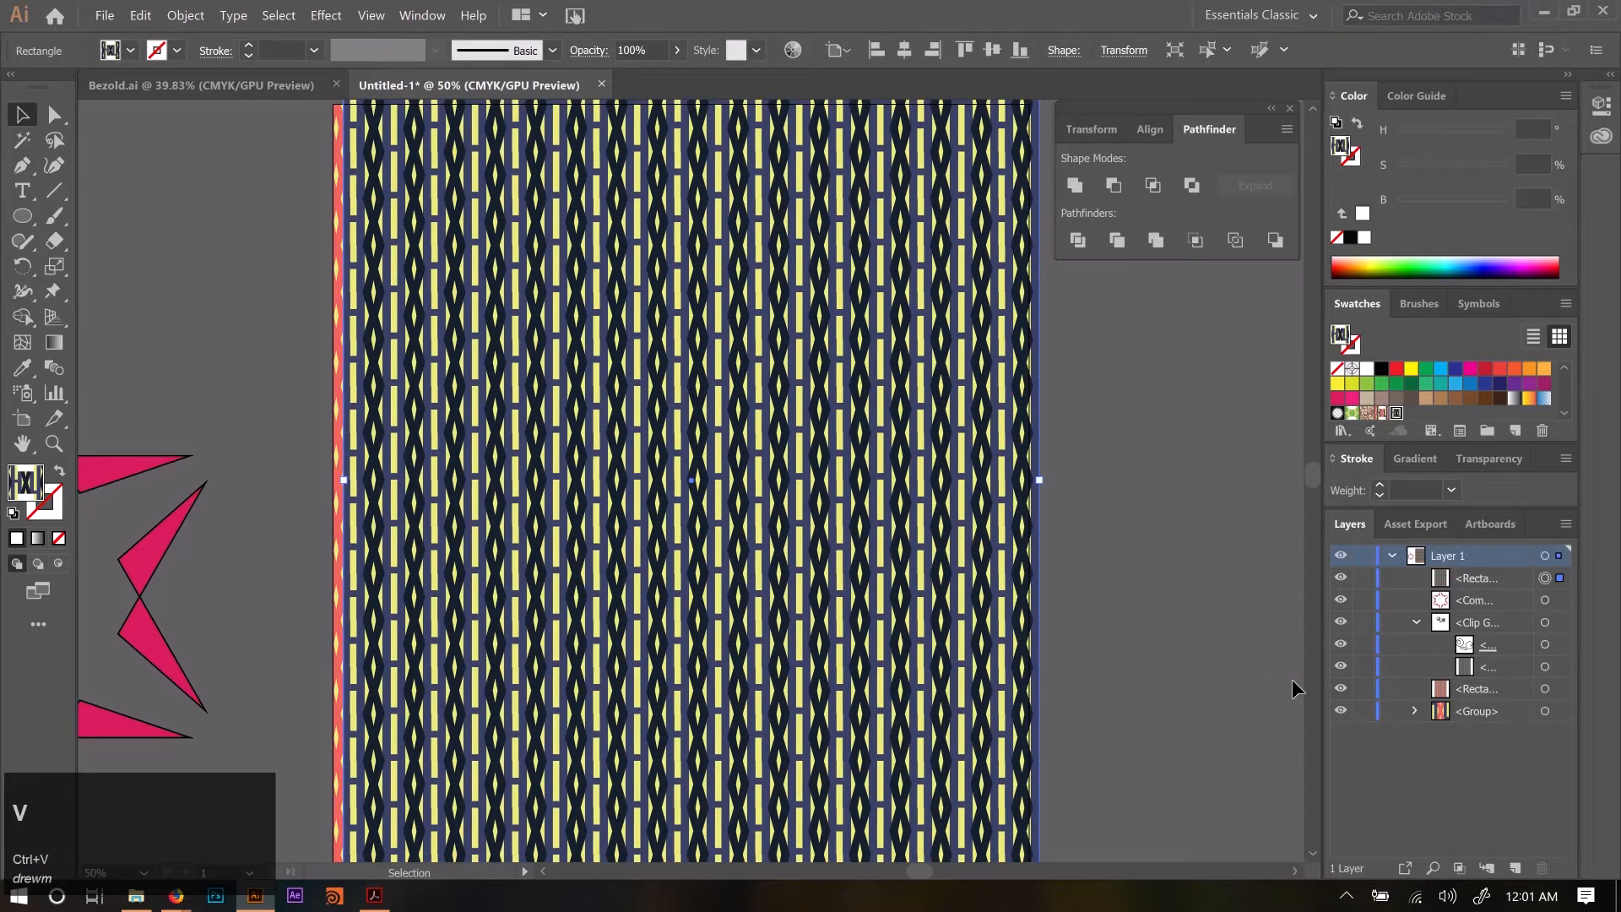
key(ctrl+z)
key(ctrl+f)
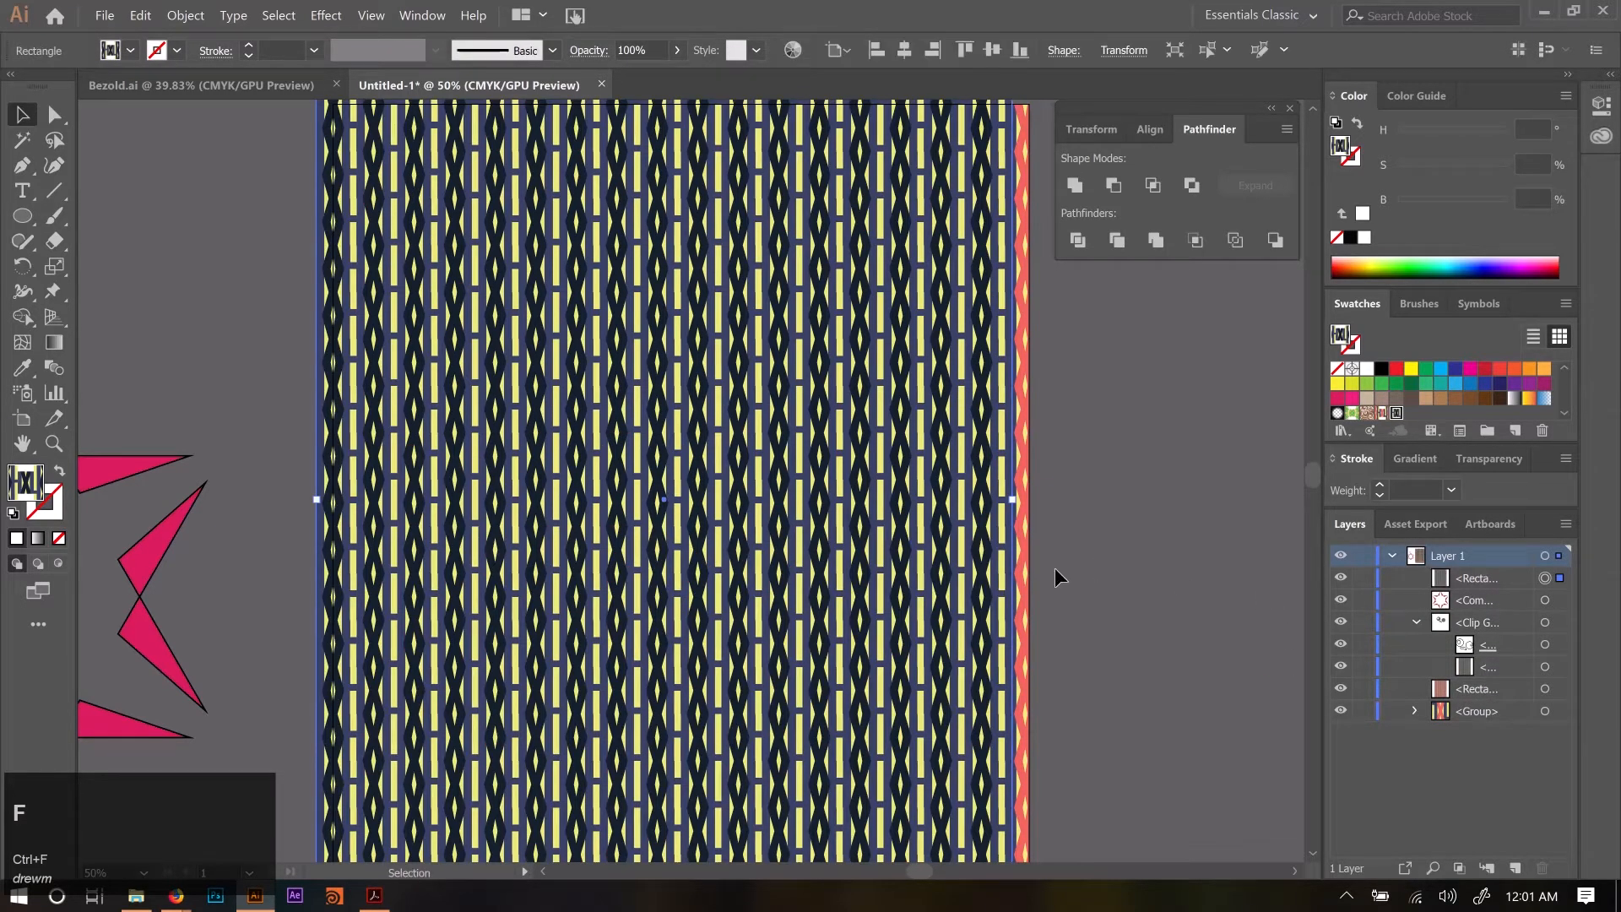
Center the pasted navy rectangle horizontally and vertically on the artboard and collapse the clip group.
drag(970, 641, 986, 655)
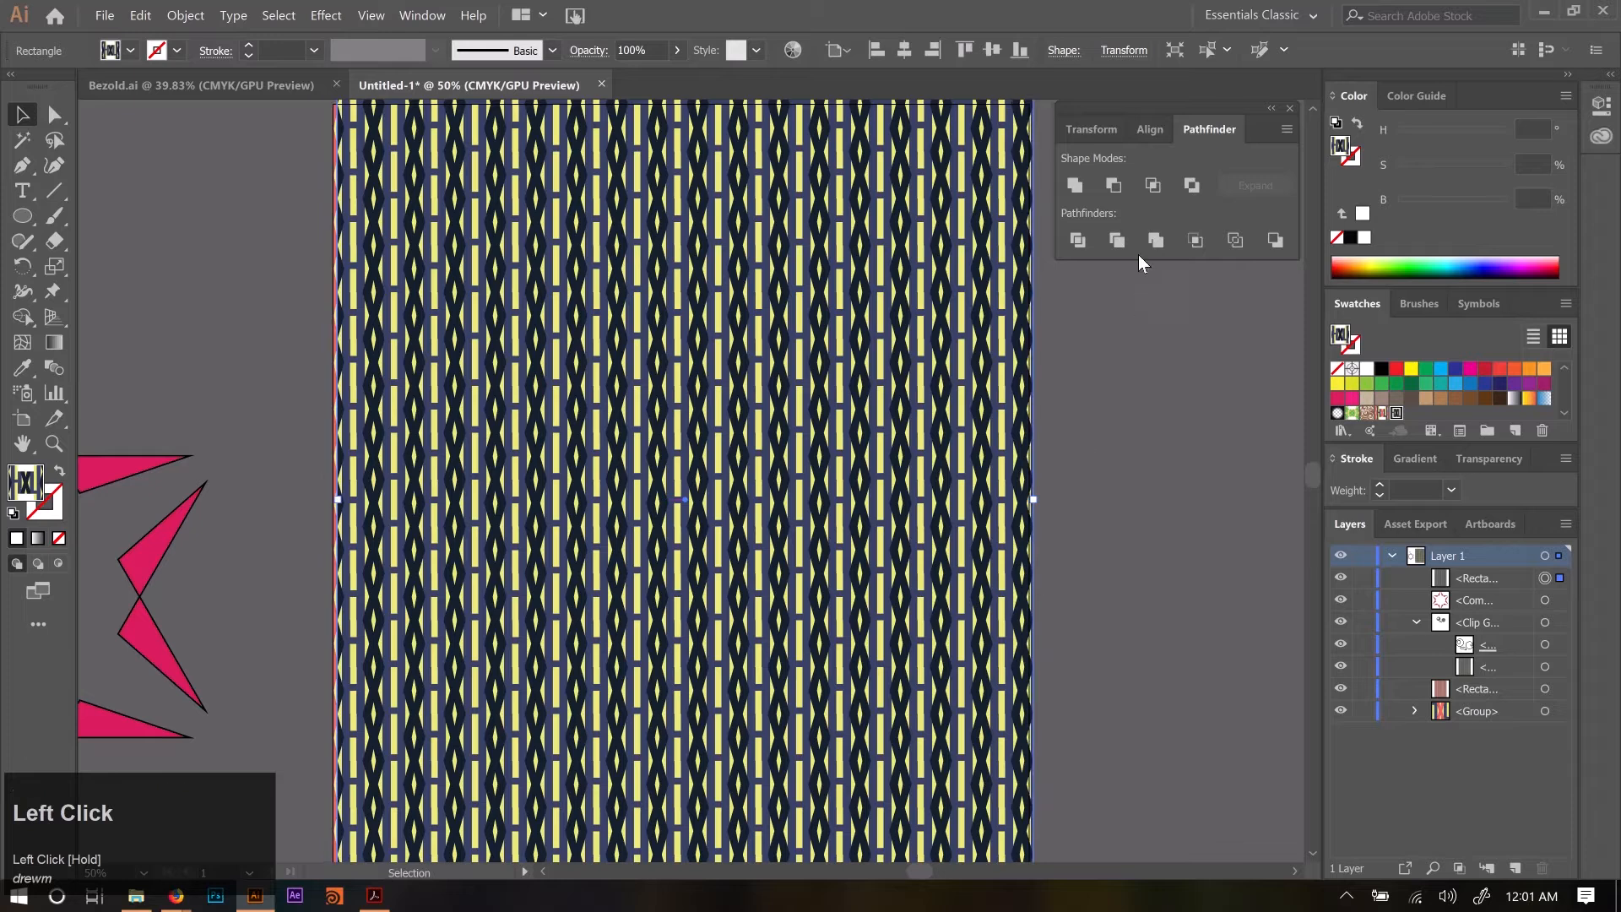
click(1150, 129)
click(1121, 194)
click(1237, 186)
click(1417, 622)
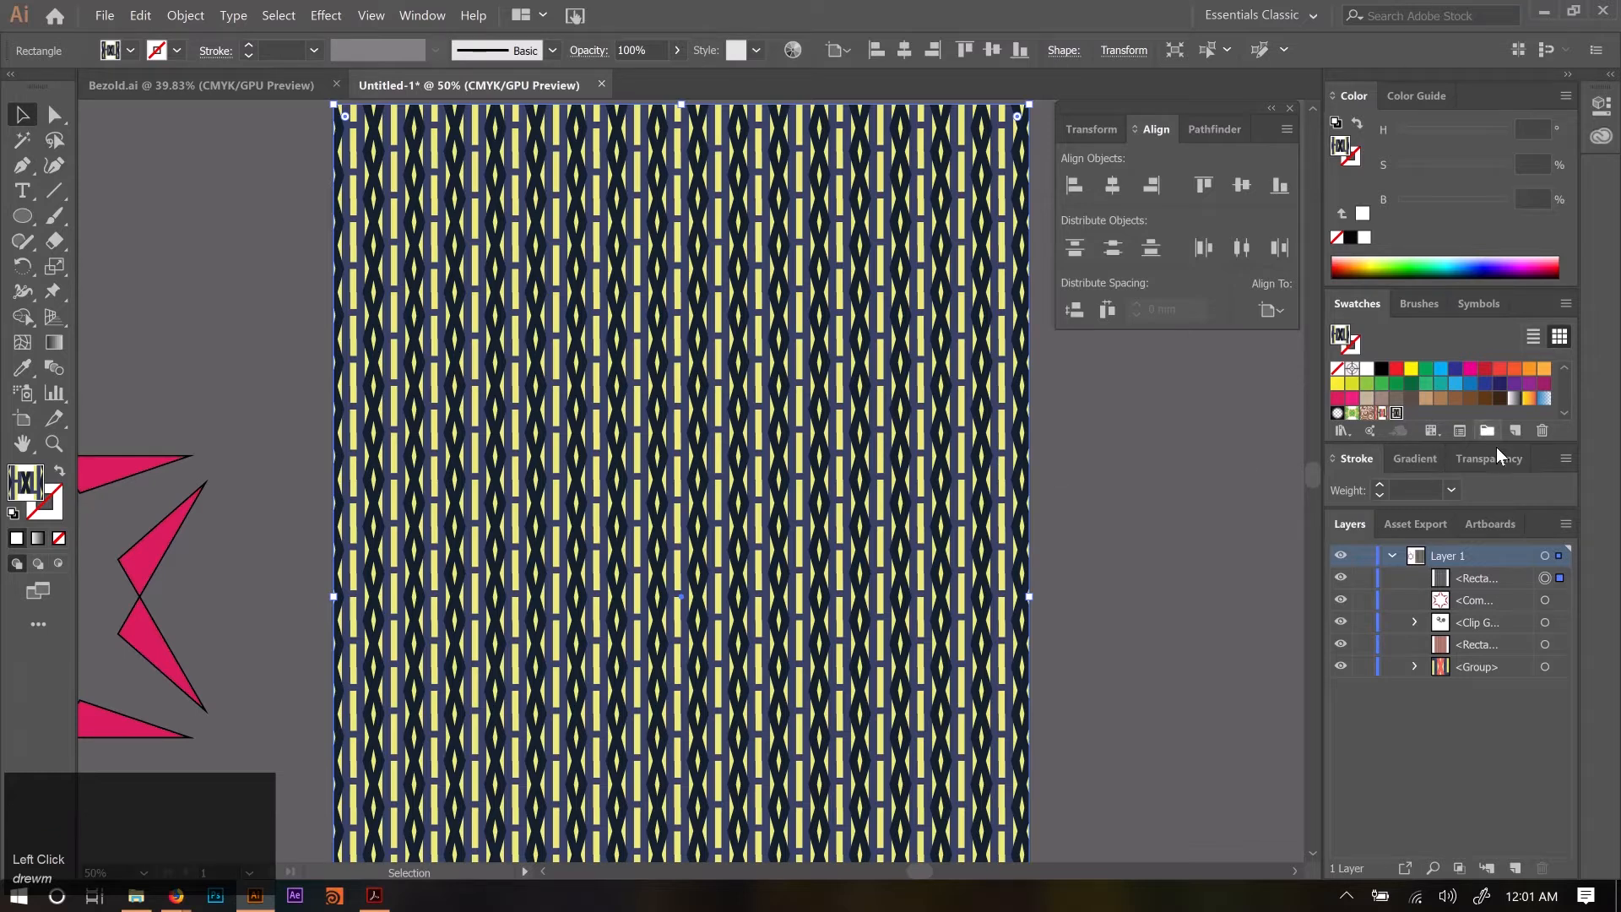
Make an opacity mask on the navy rectangle, keeping its blending mode at Normal.
scroll(731, 577, down, 1)
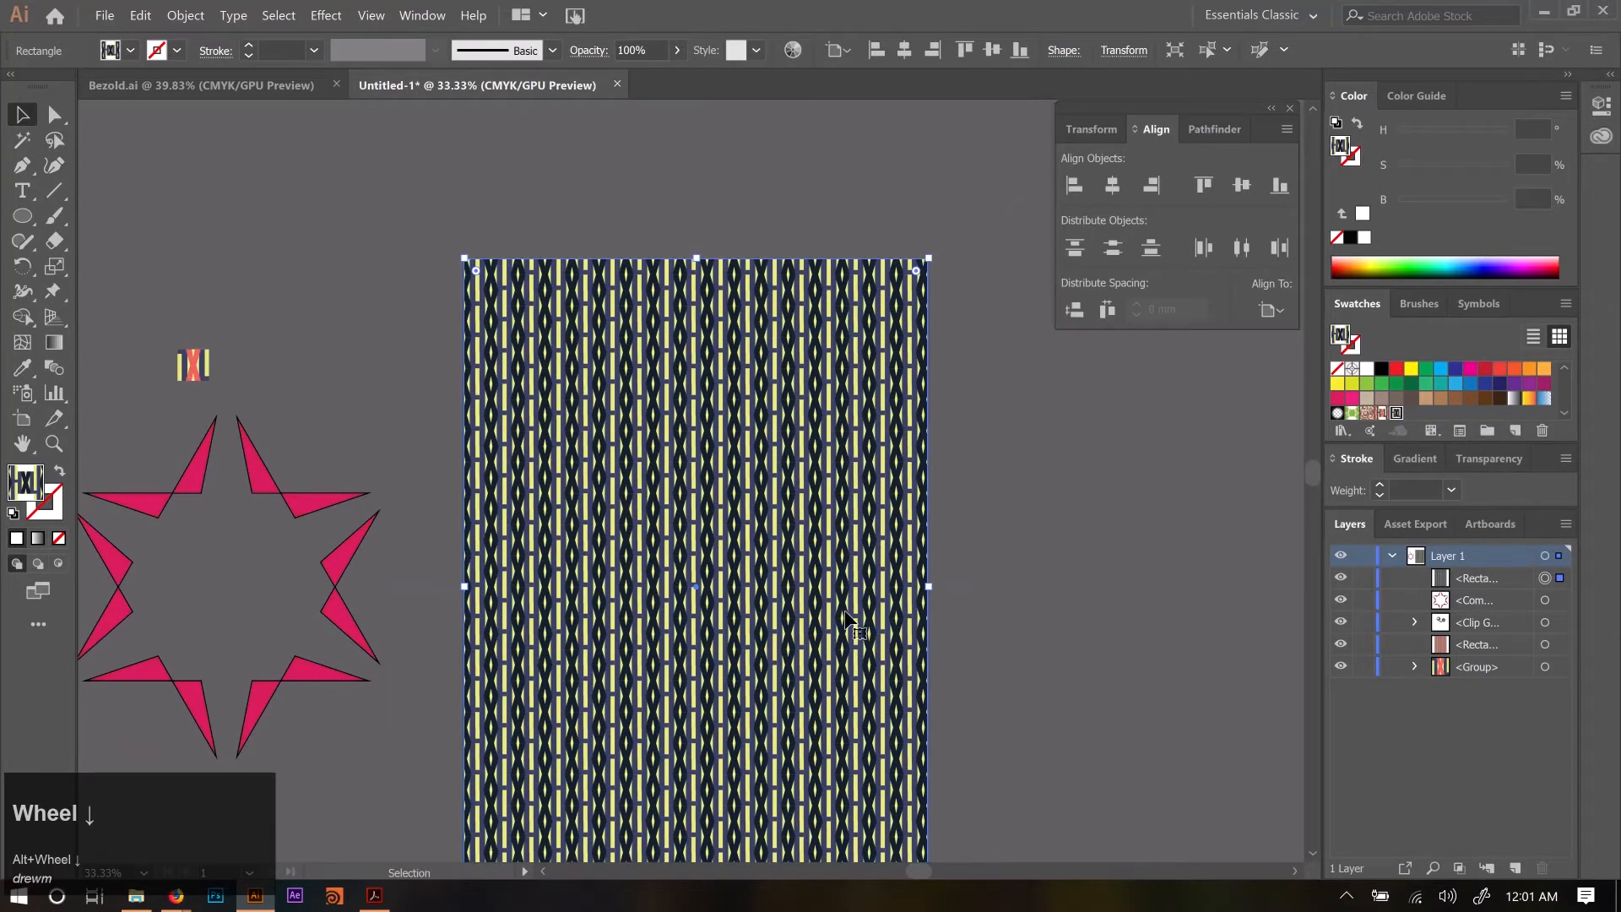
drag(836, 615, 871, 483)
click(1498, 458)
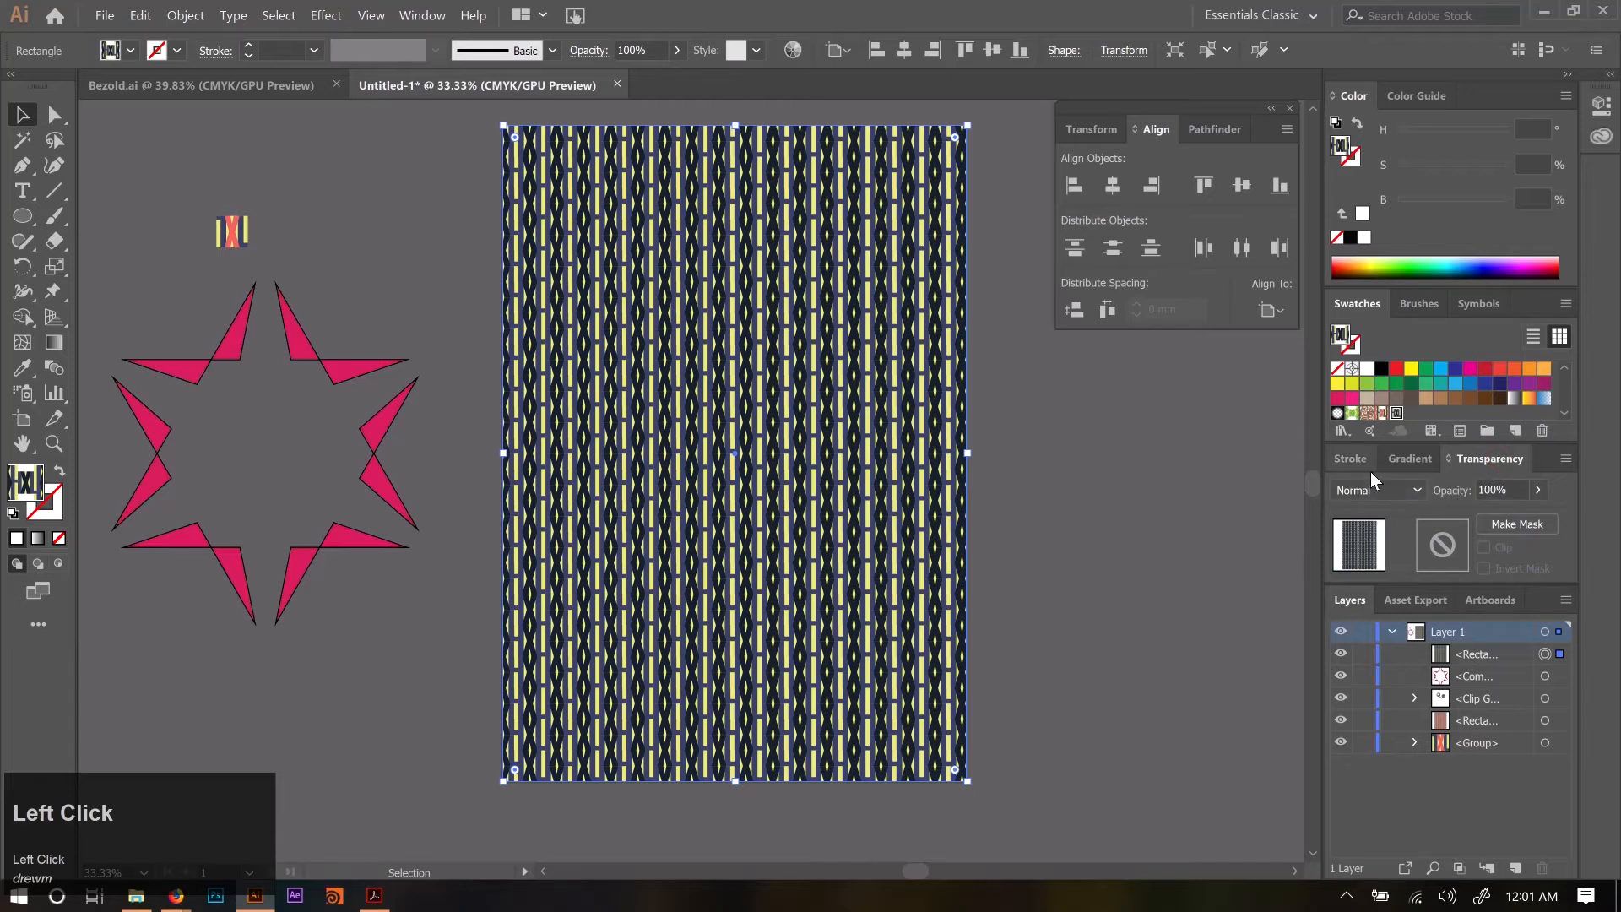
click(1400, 493)
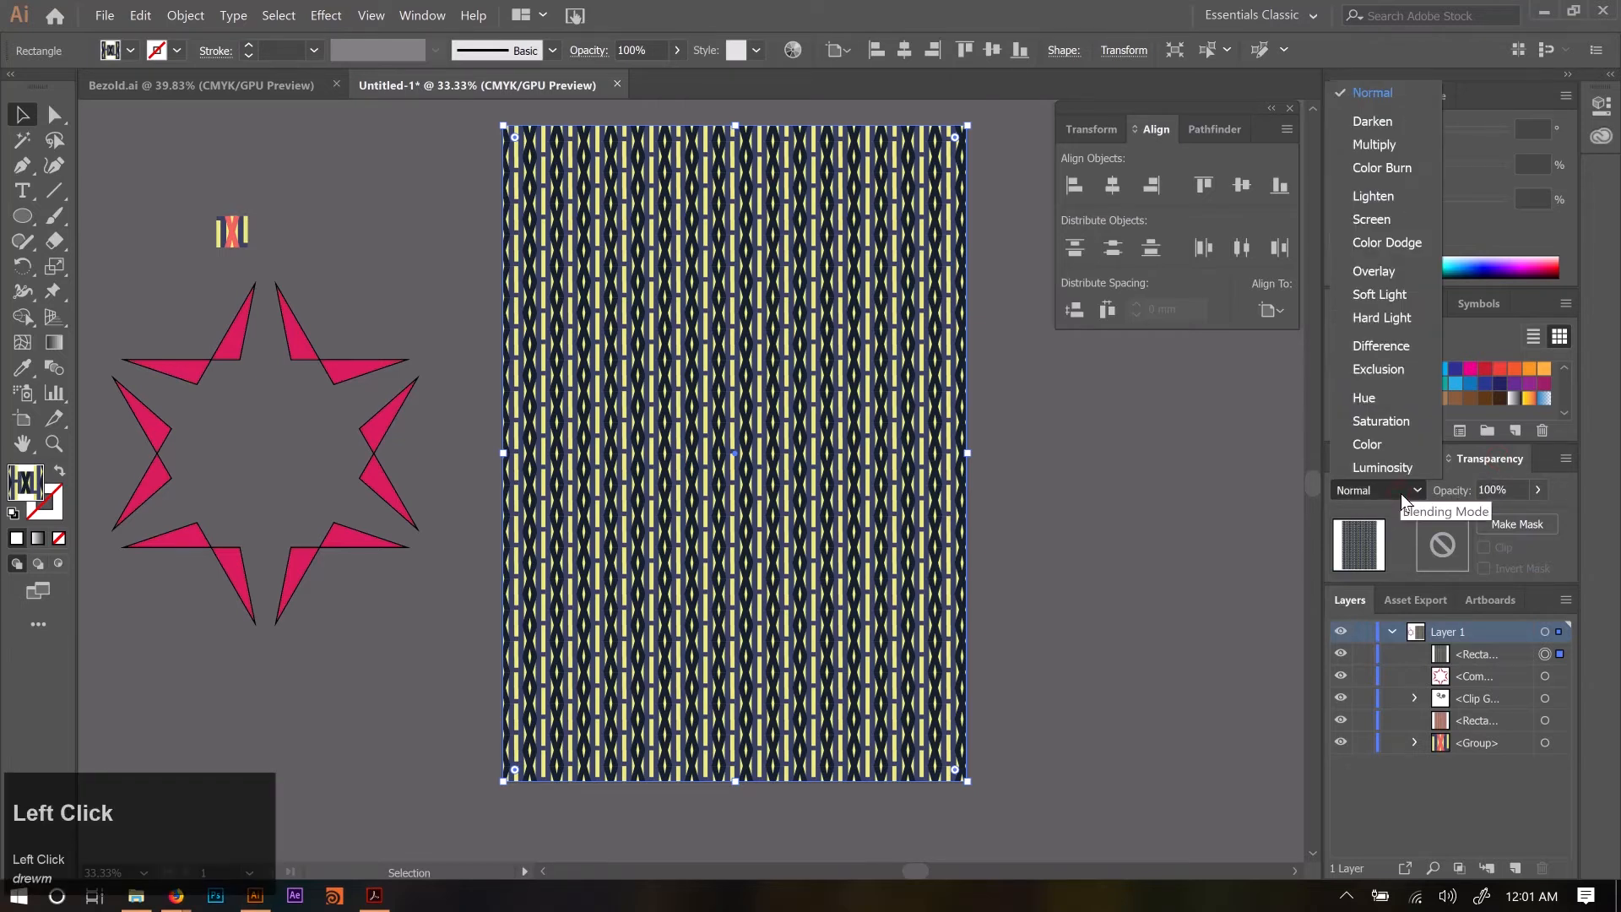
click(1401, 493)
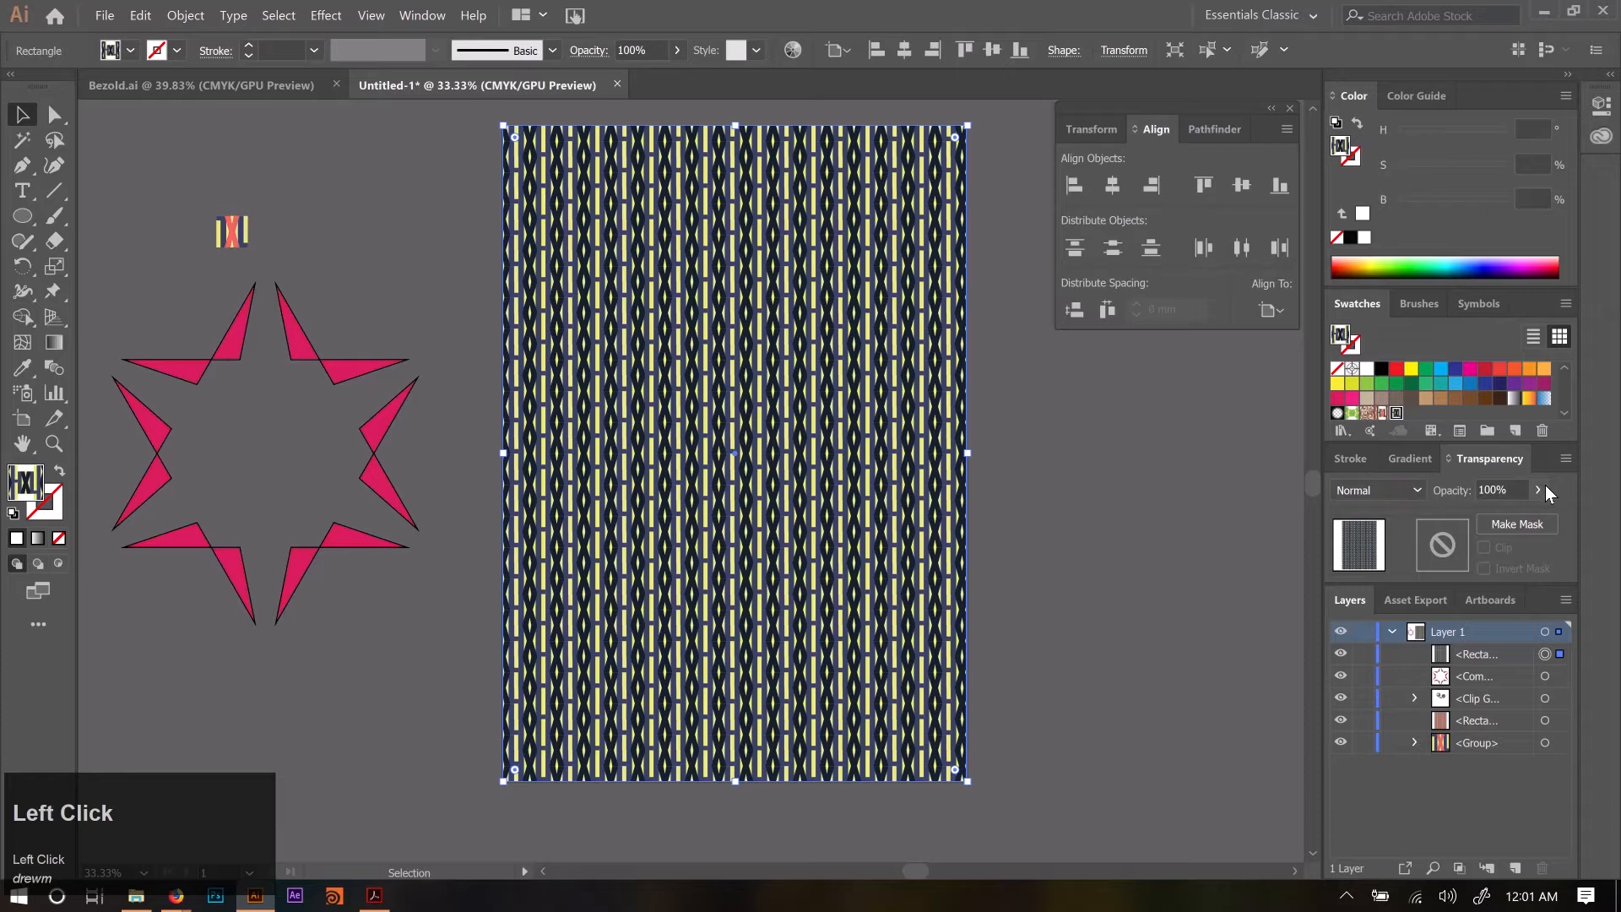
click(1357, 553)
click(1525, 524)
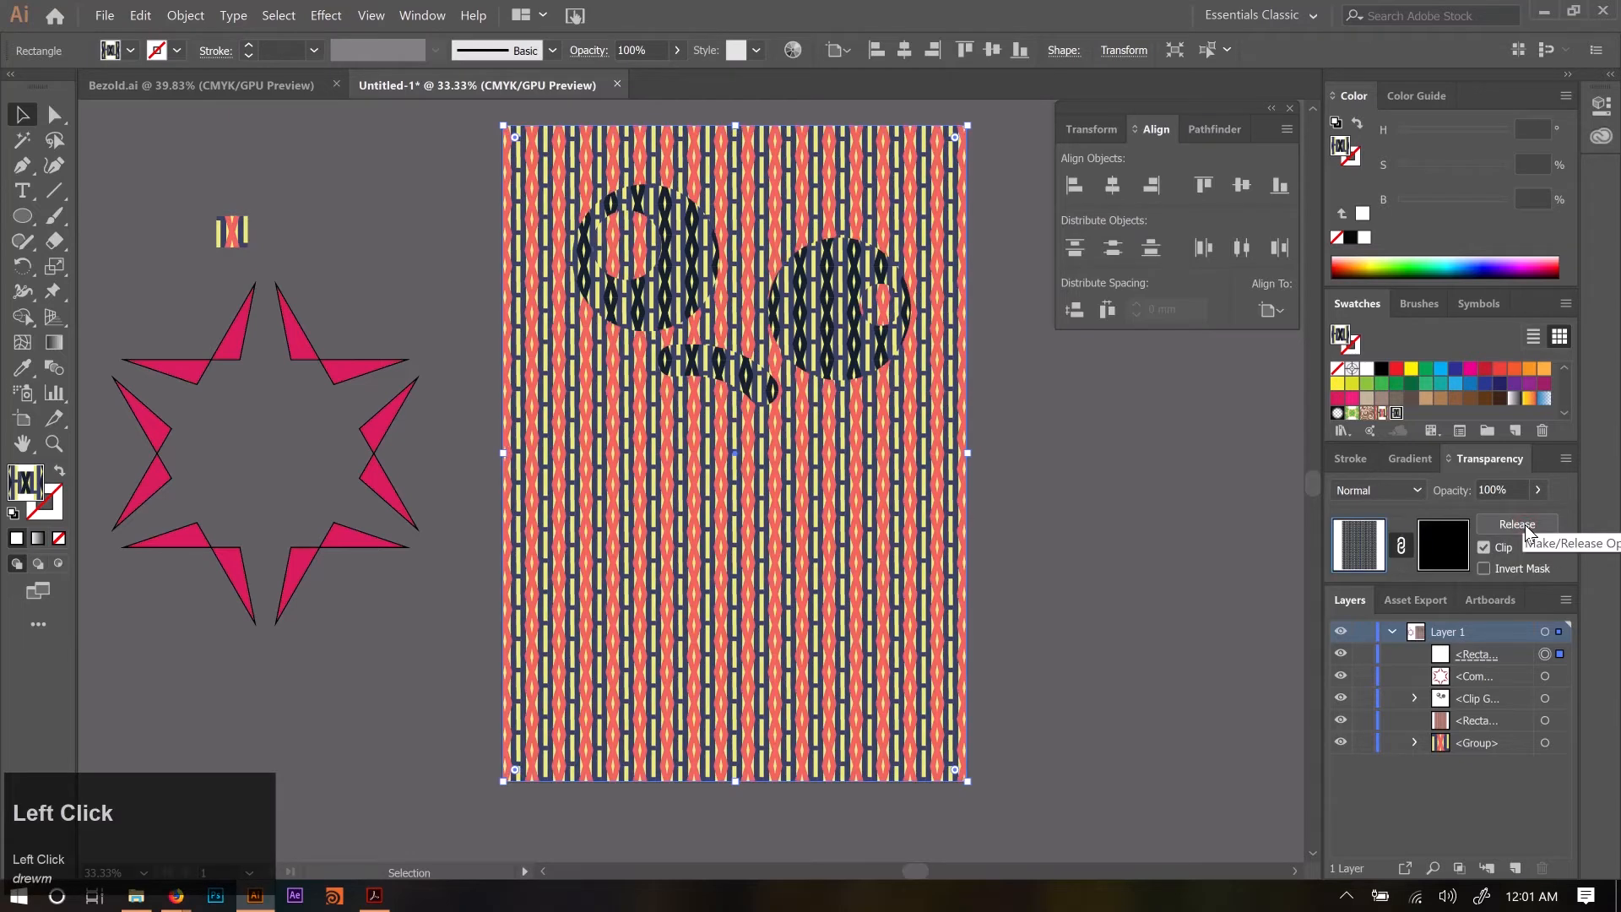
Hide the clipped face group and toggle the opacity mask's Clip option to compare its effect, leaving Clip enabled.
click(1339, 697)
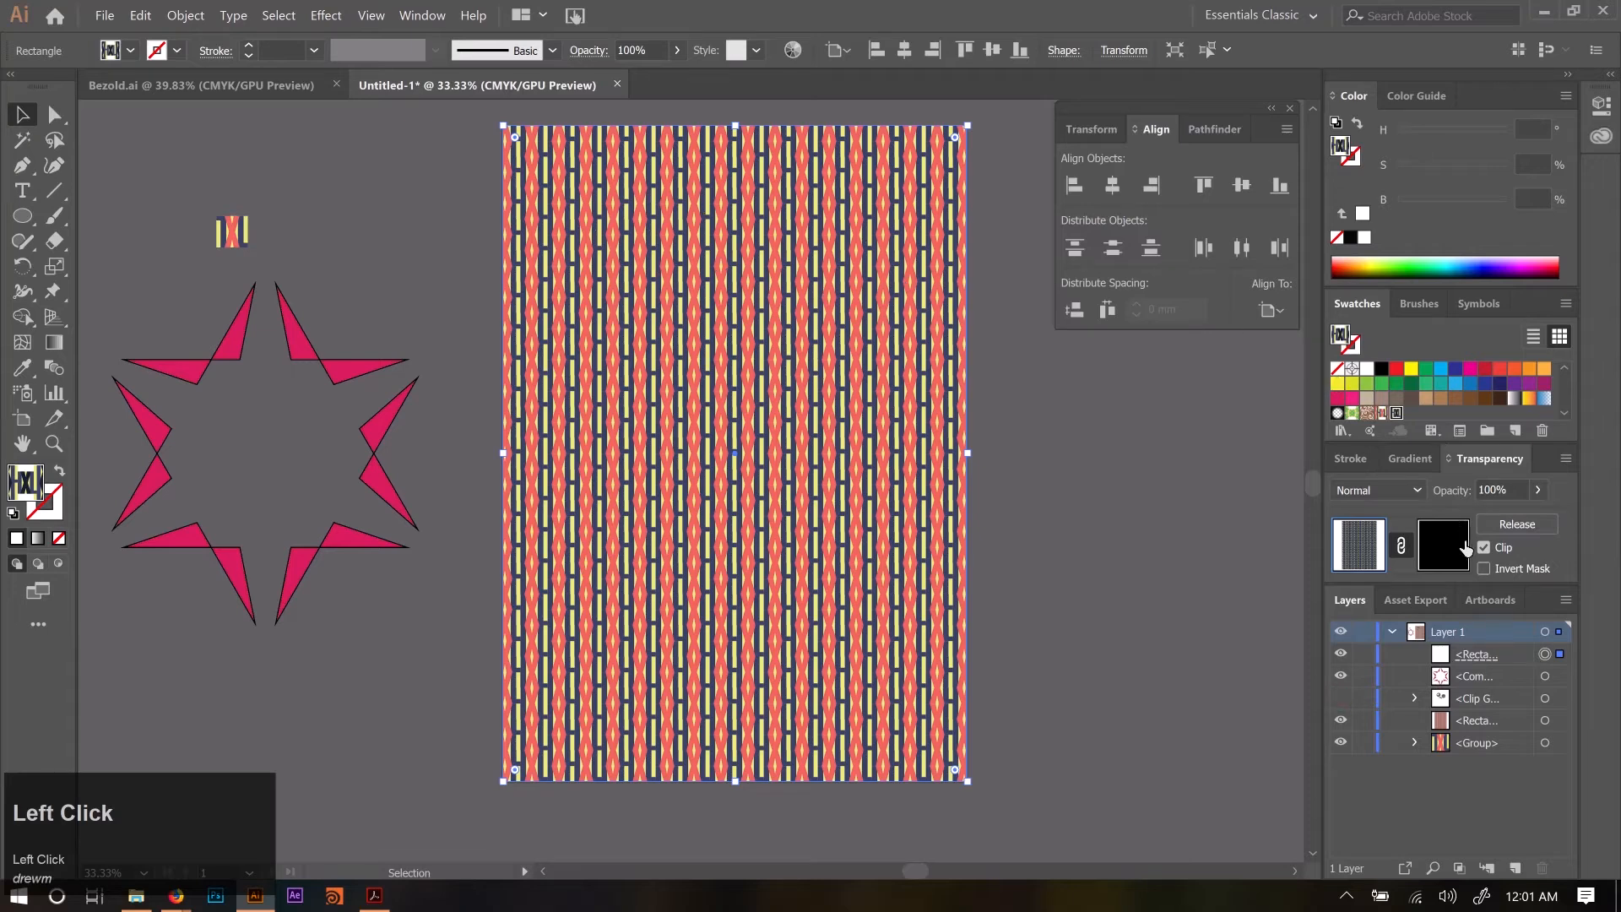
click(1483, 548)
click(1483, 548)
click(1483, 547)
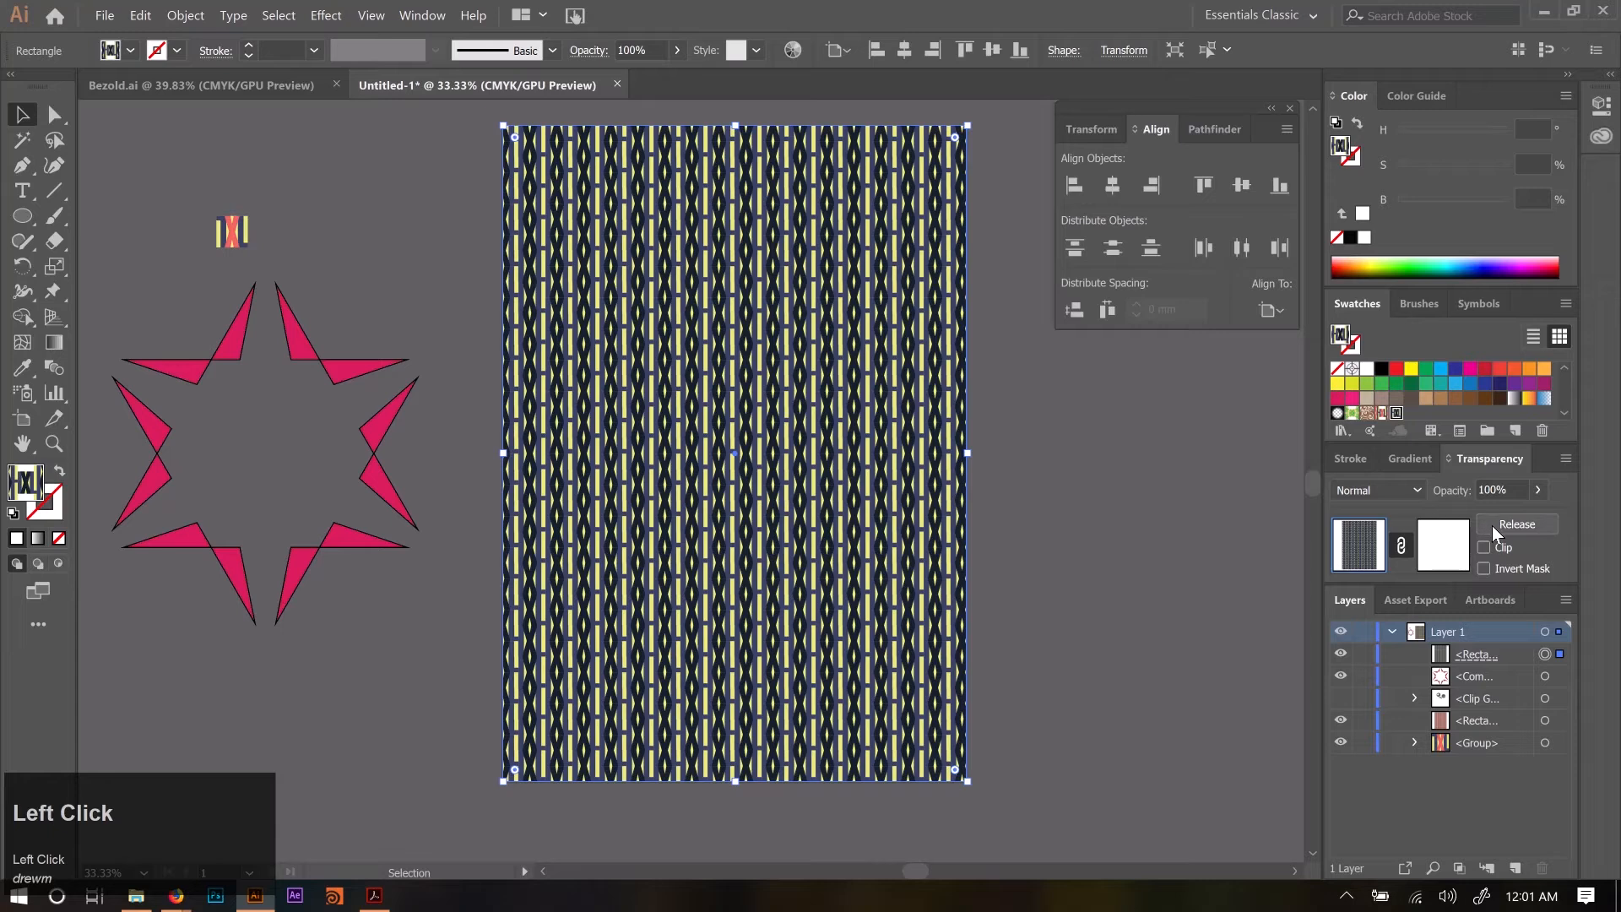
click(1484, 547)
click(1484, 547)
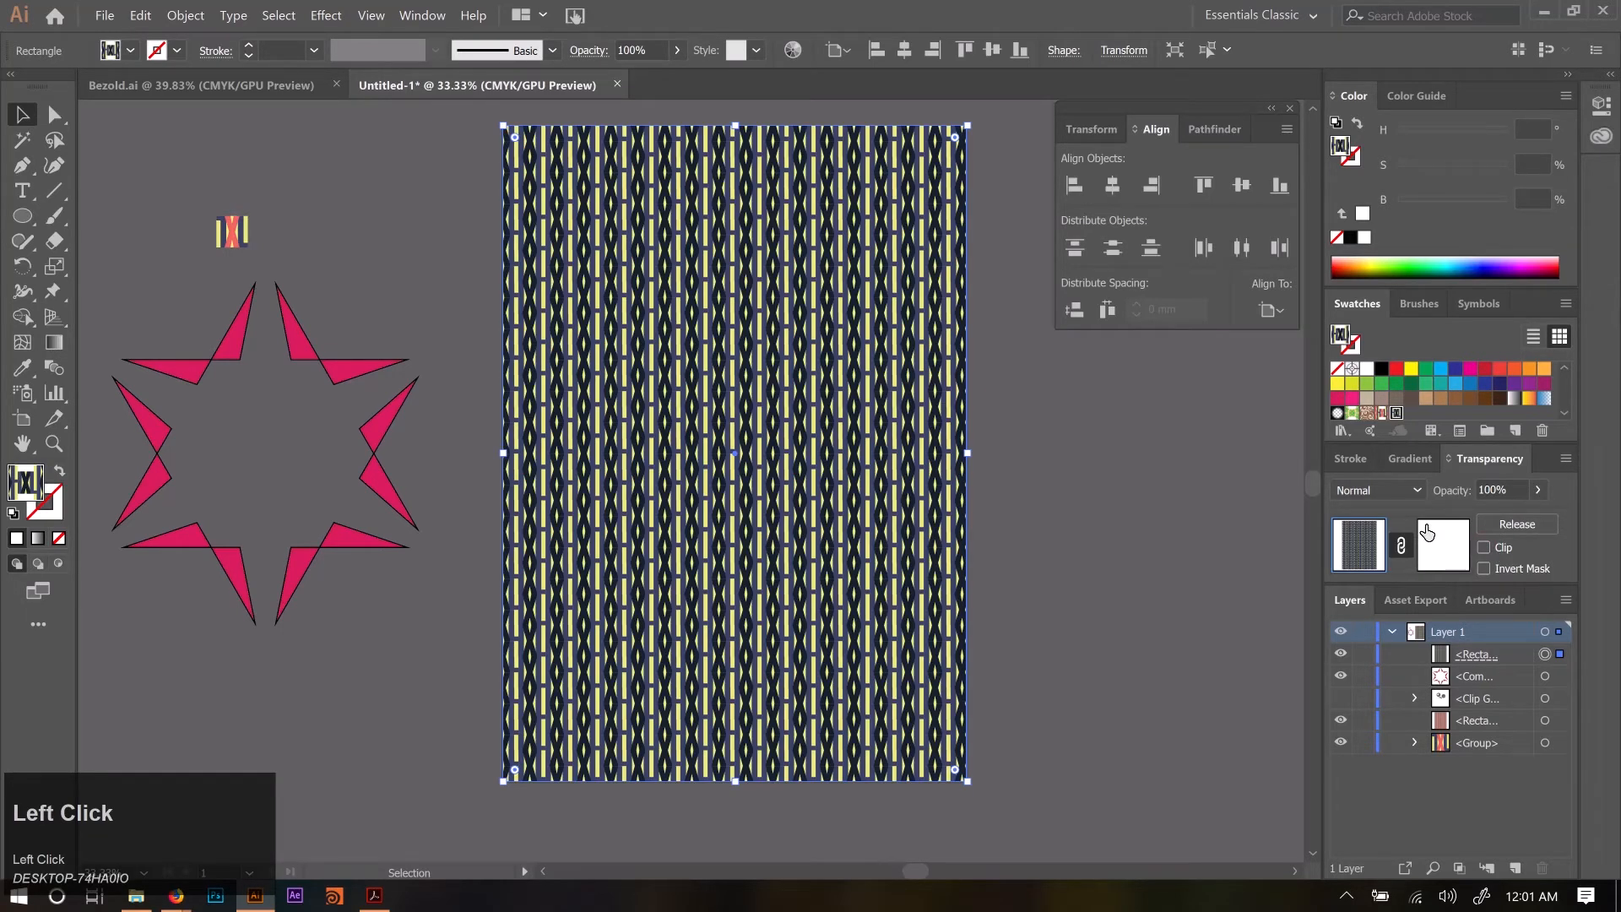
click(1483, 547)
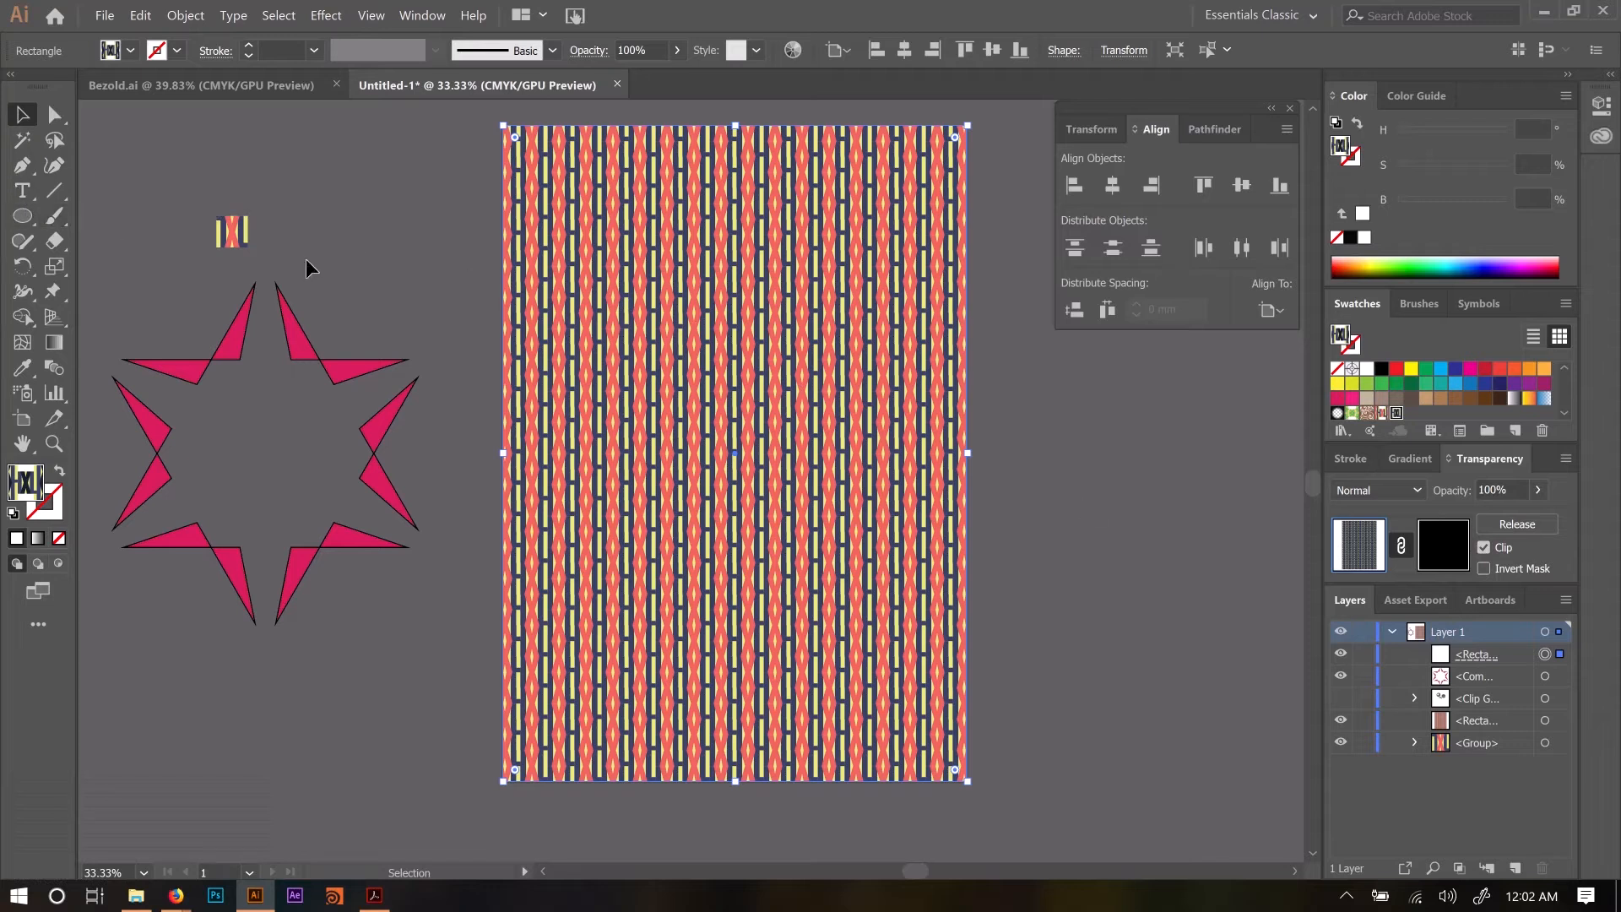
Try drawing a circle on the upper half of the artboard and filling it black, and undo both.
click(22, 216)
mouse_move(565, 281)
mouse_down()
mouse_move(739, 405)
mouse_move(734, 462)
mouse_up()
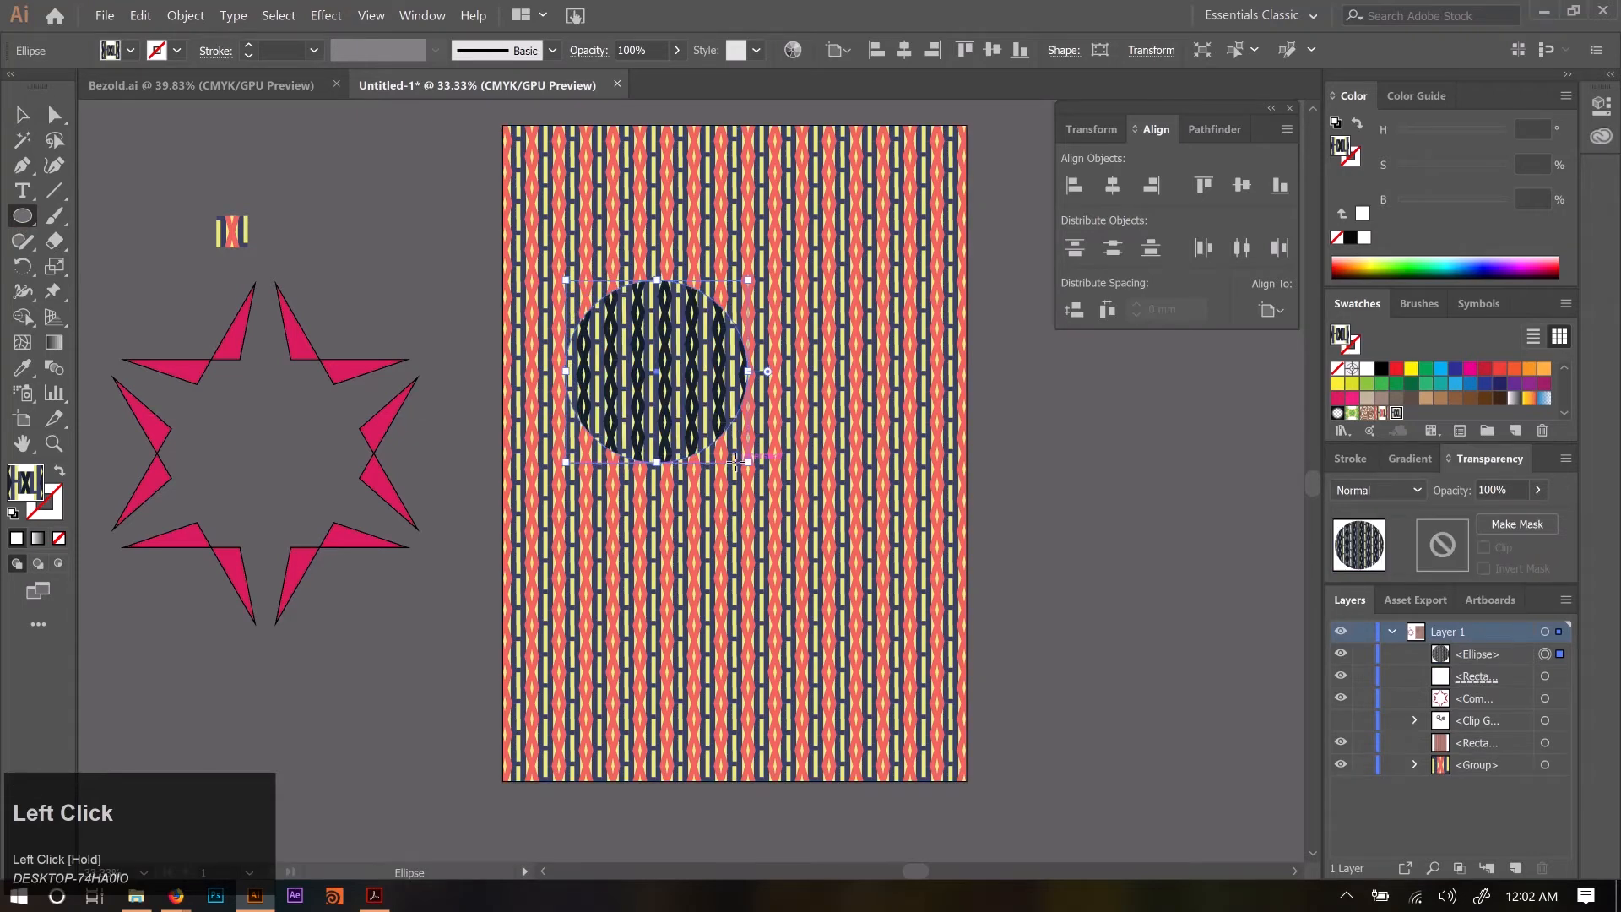
key(b)
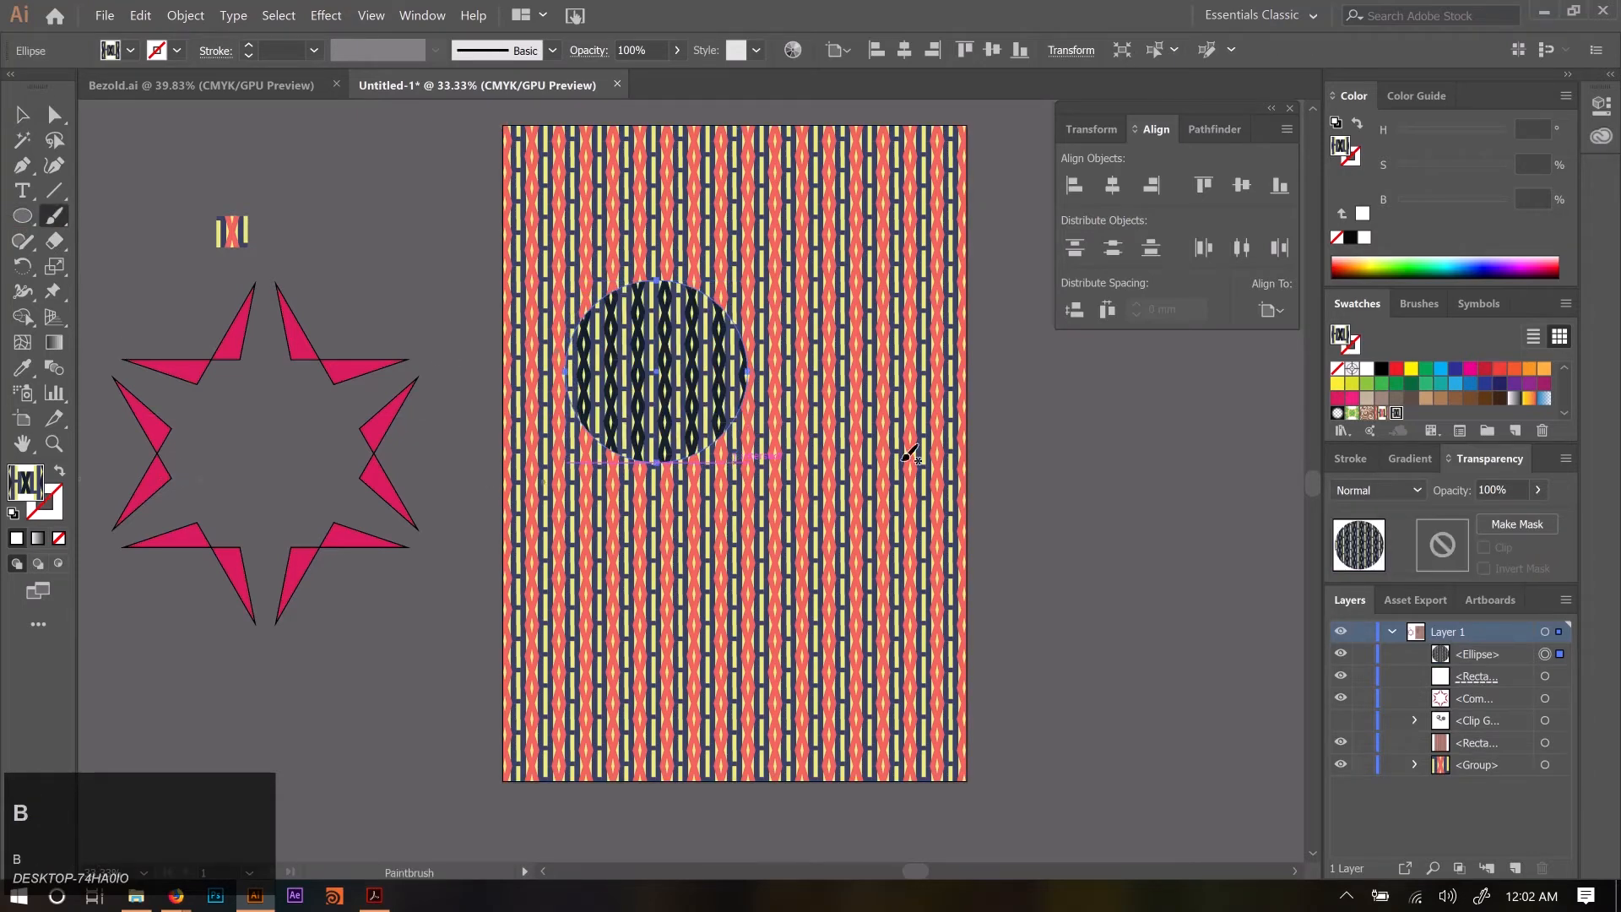
click(1381, 369)
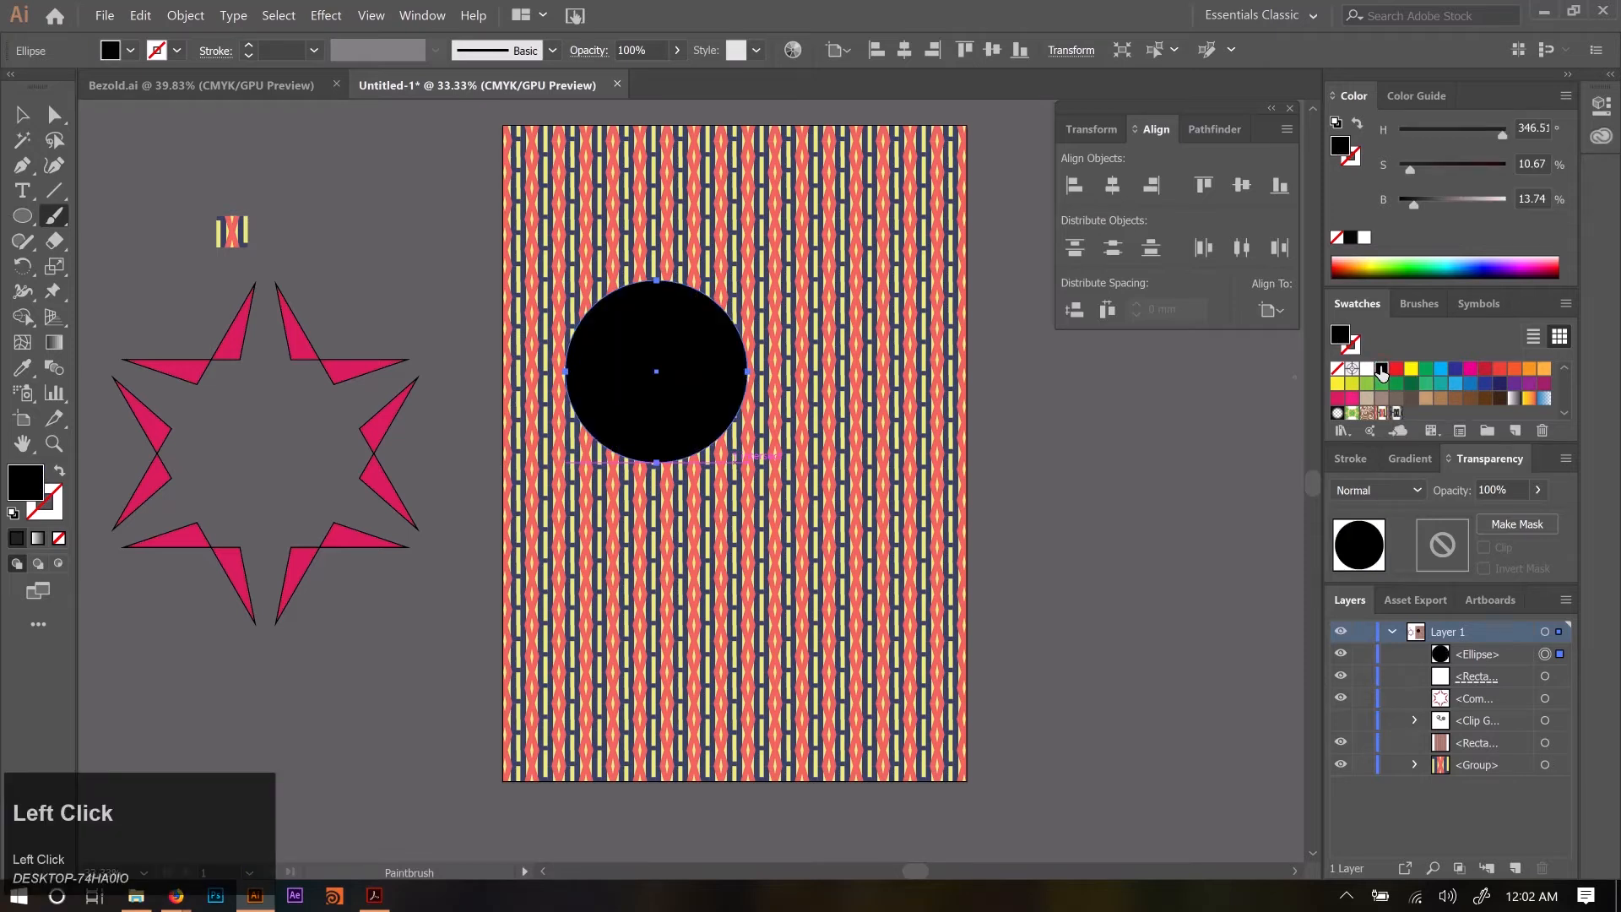
key(ctrl+z)
key(ctrl+z)
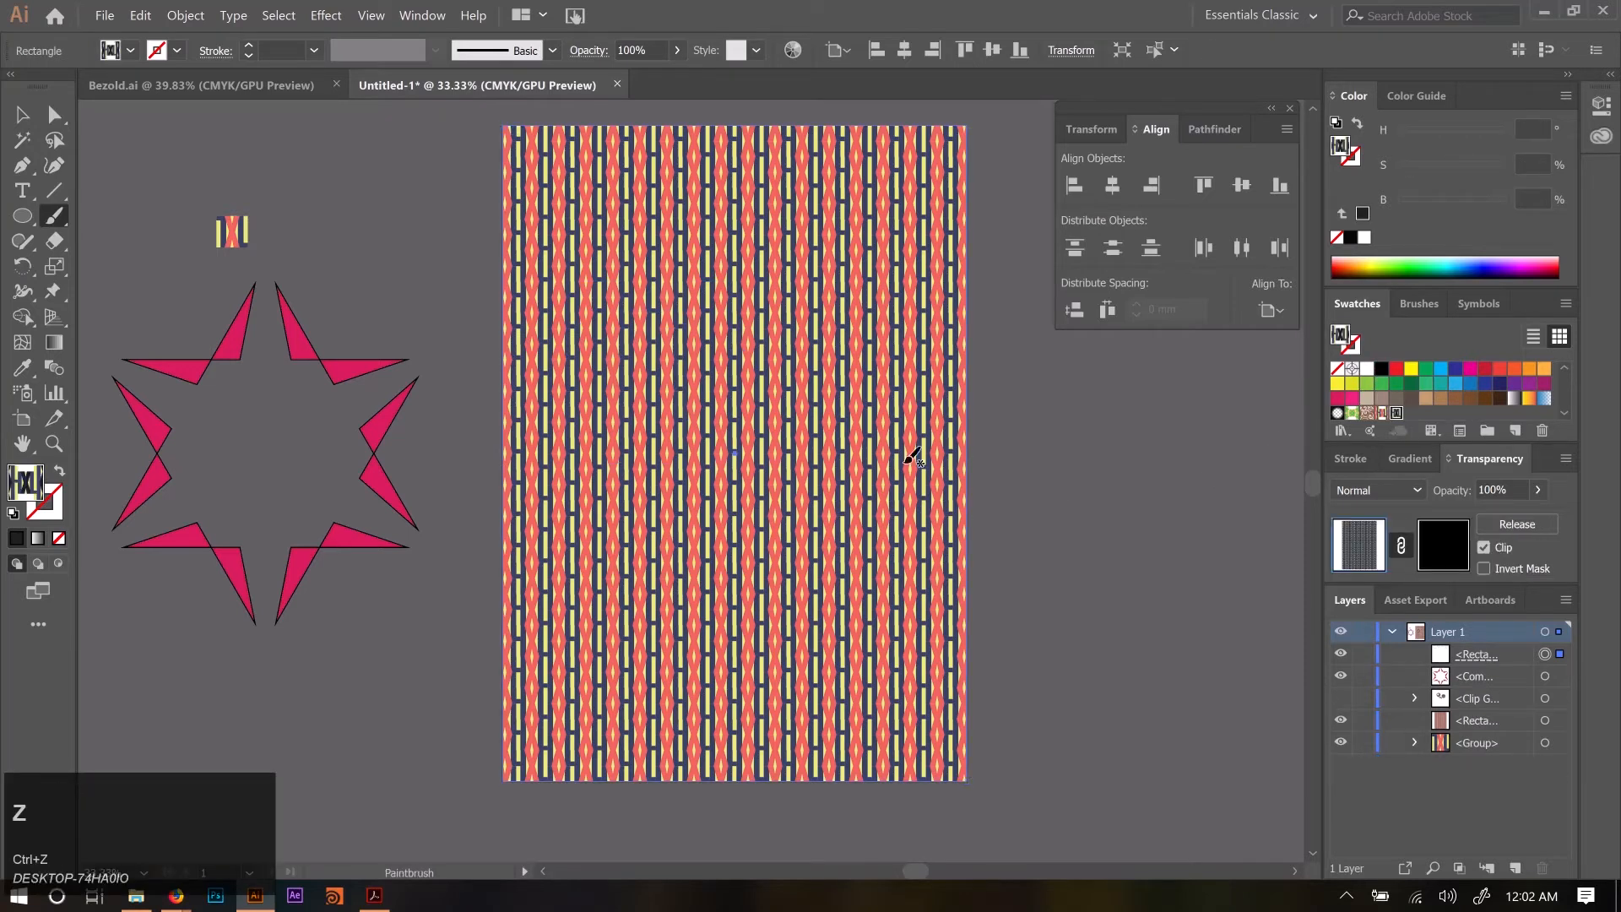
Open the navy rectangle's opacity mask for editing.
click(1454, 553)
click(1339, 554)
click(1435, 554)
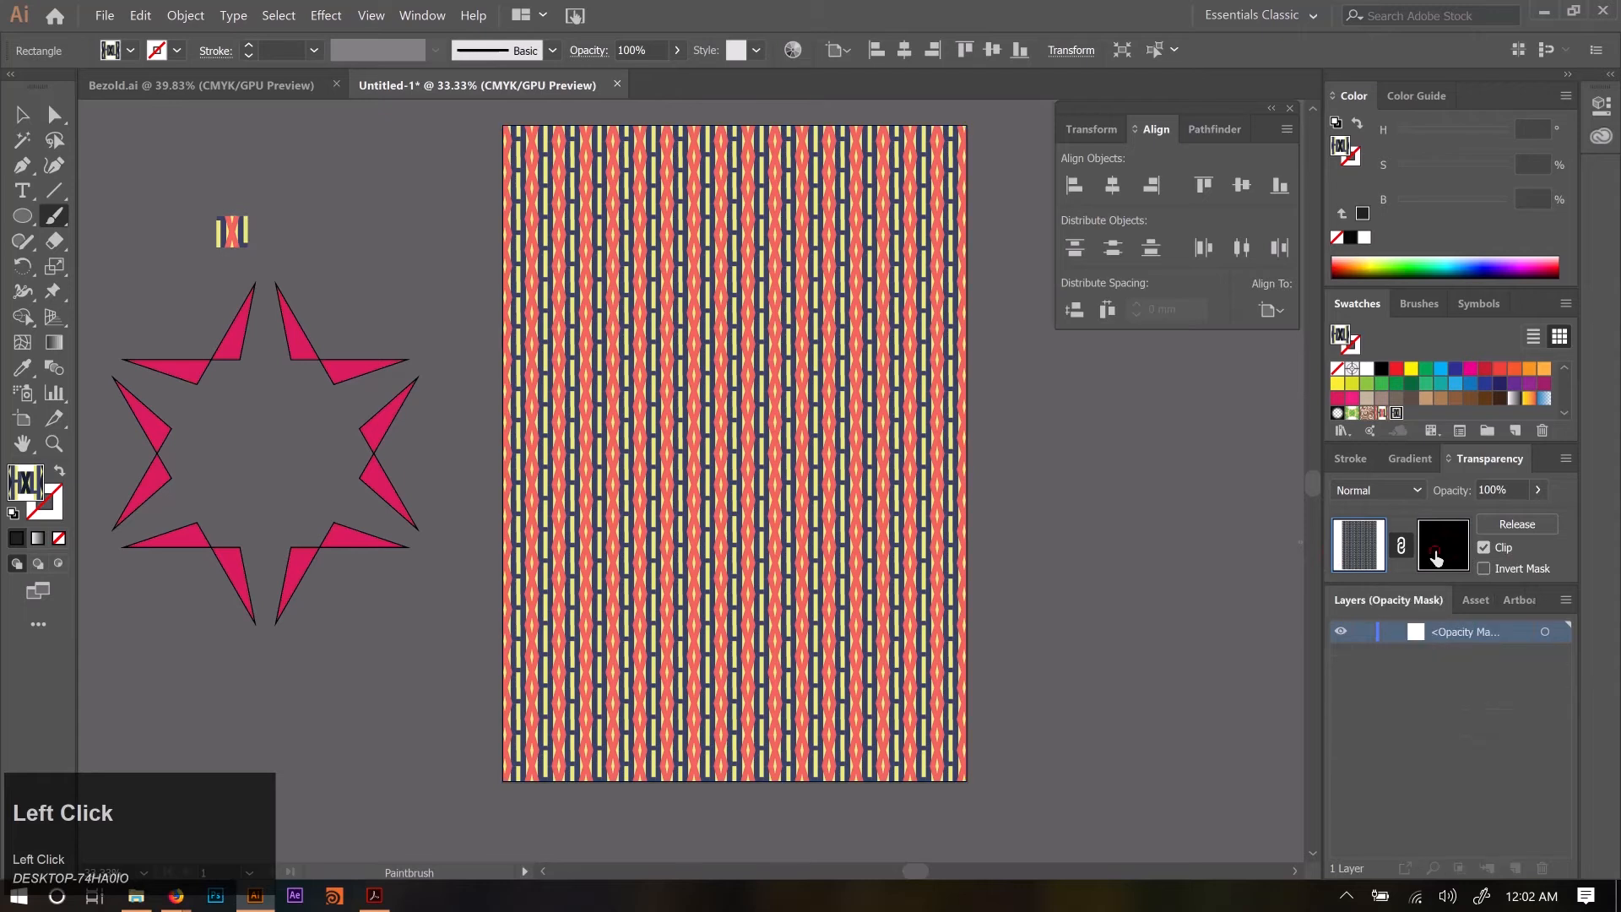
Draw a circle on the upper half of the artboard inside the opacity mask and fill it white.
click(23, 217)
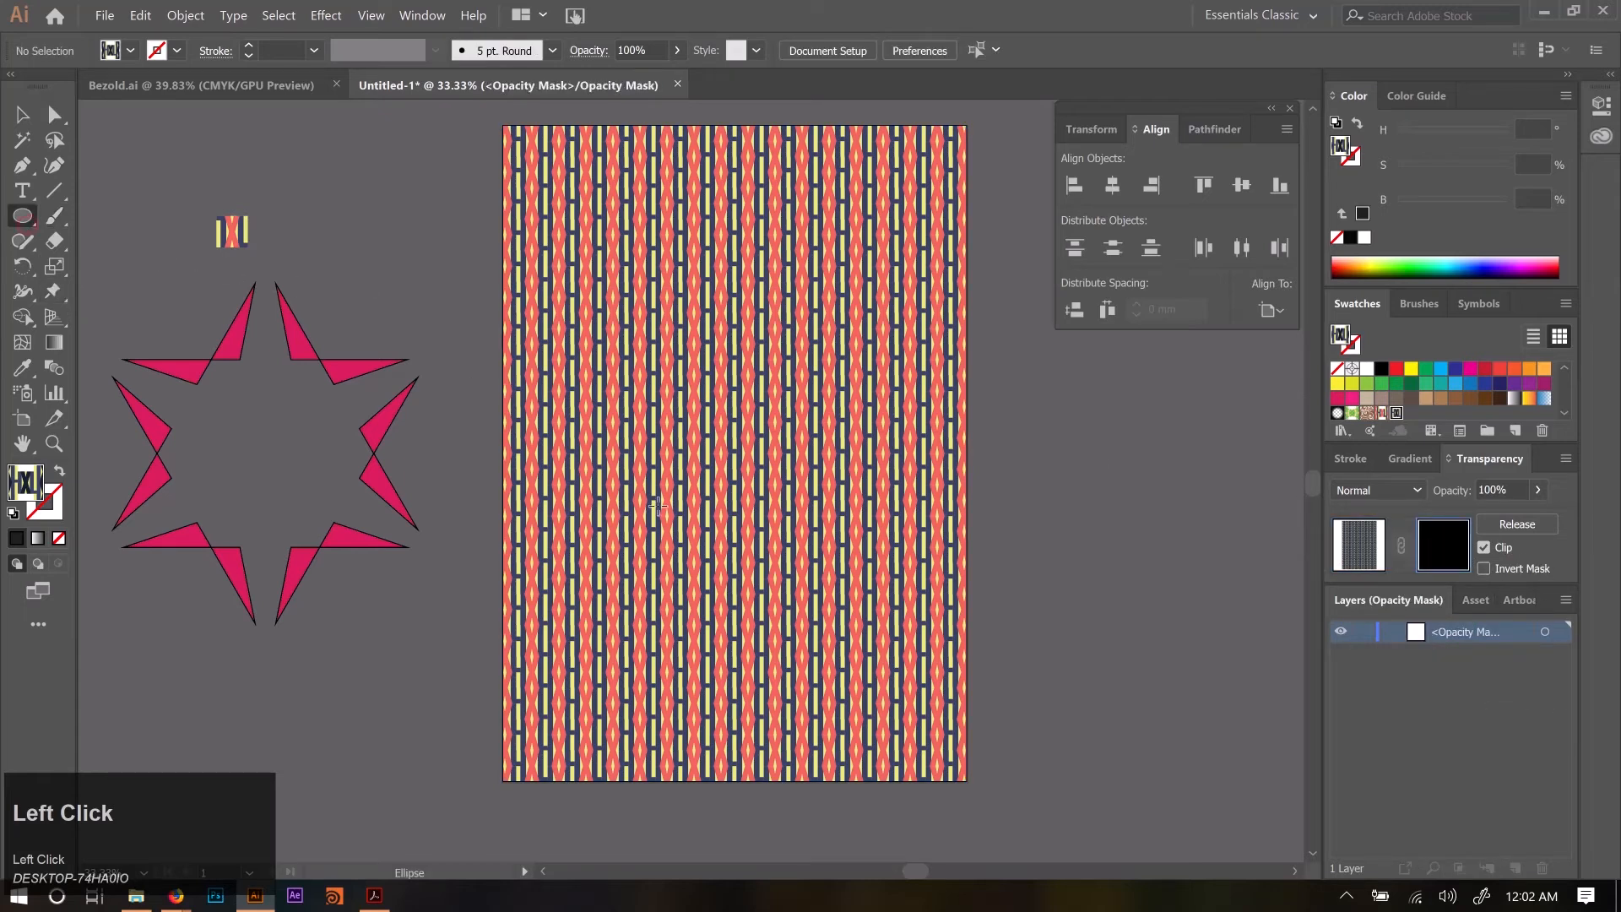
click(1359, 545)
click(1441, 553)
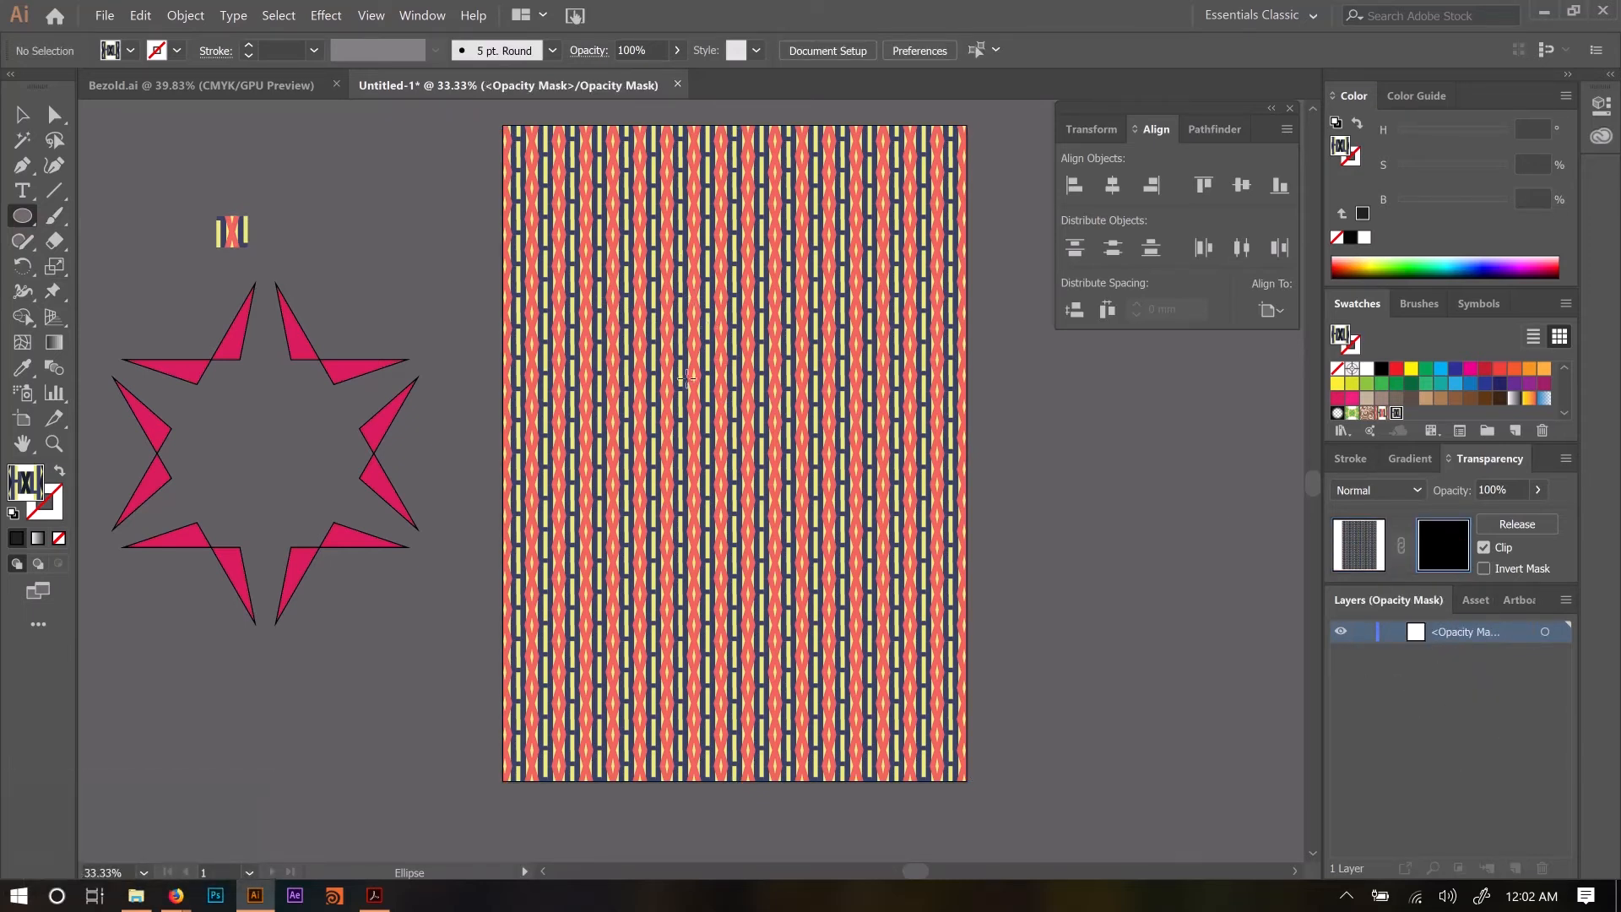
drag(628, 293, 801, 464)
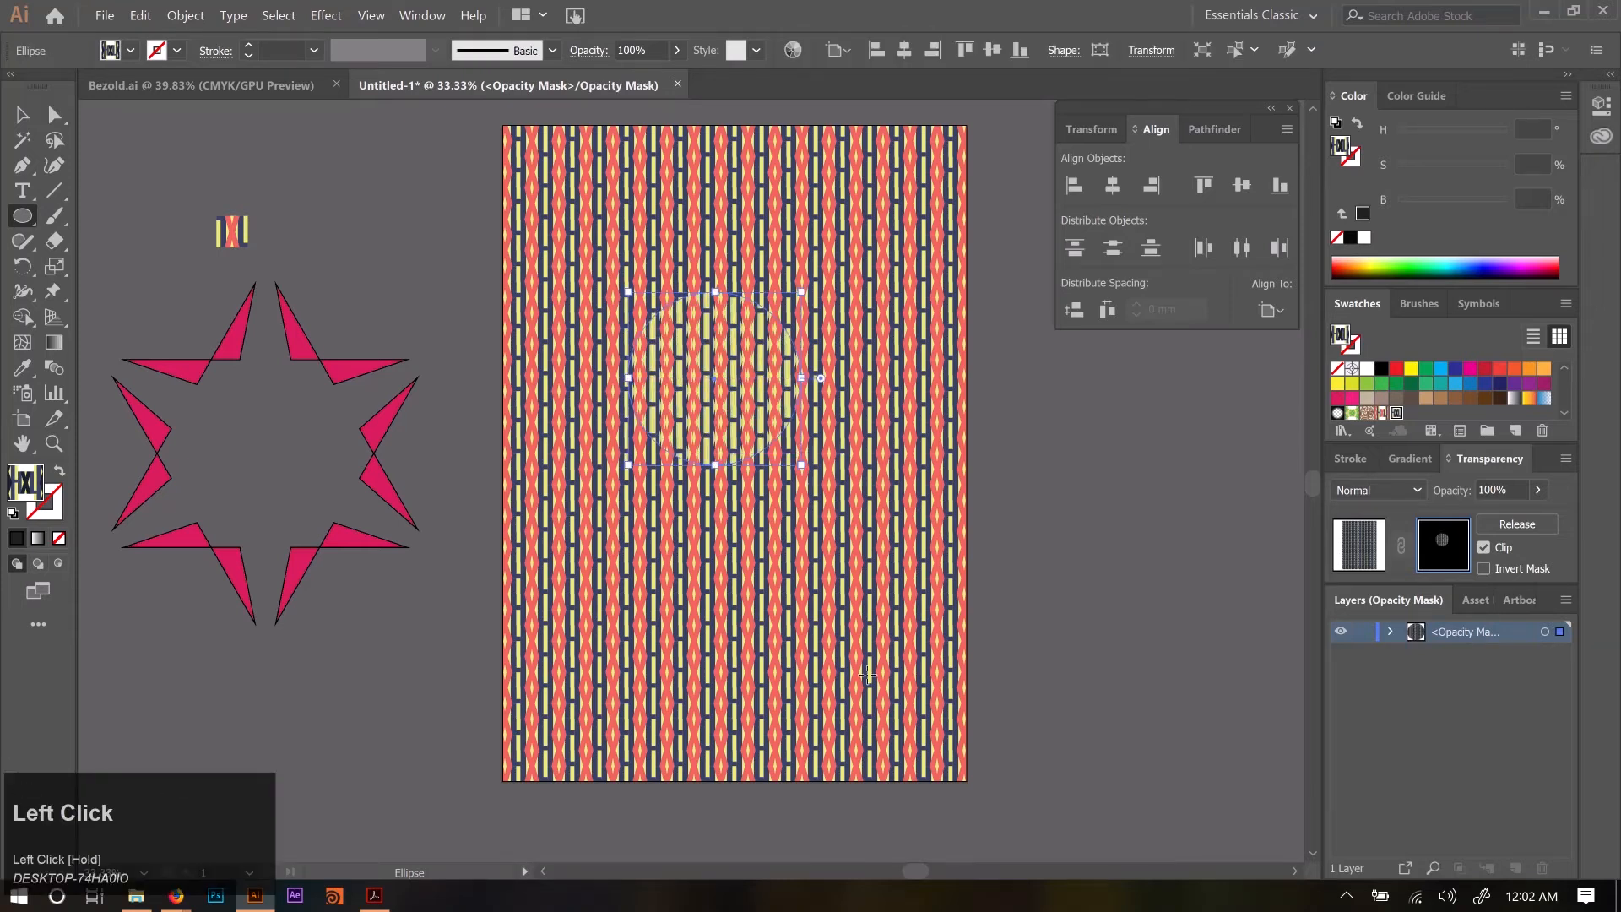
key(v)
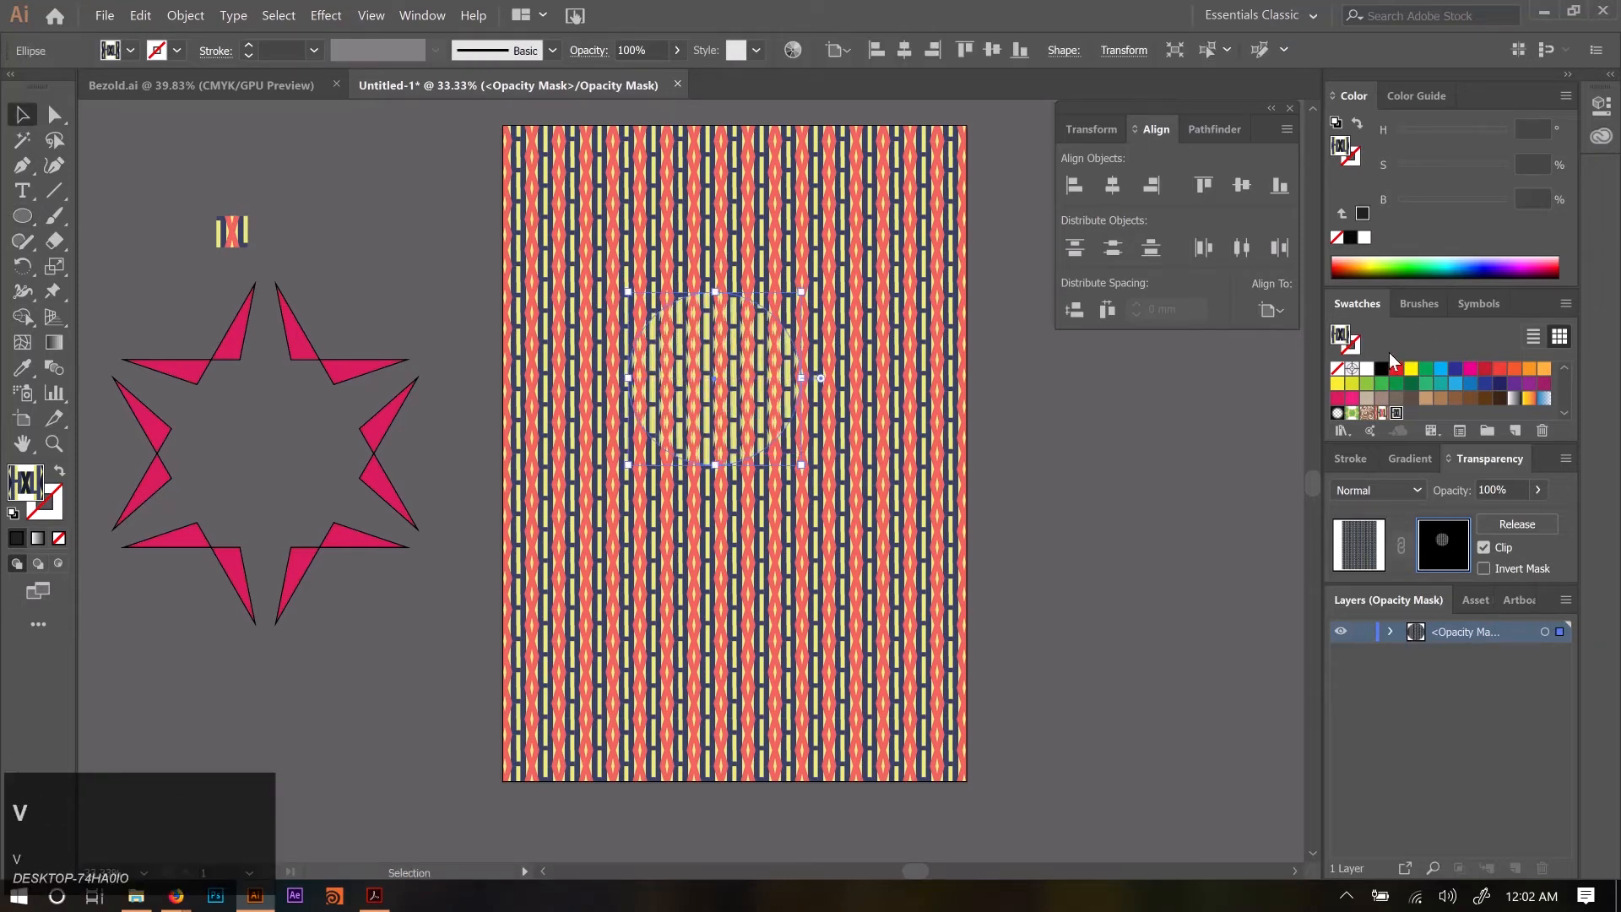
click(1367, 369)
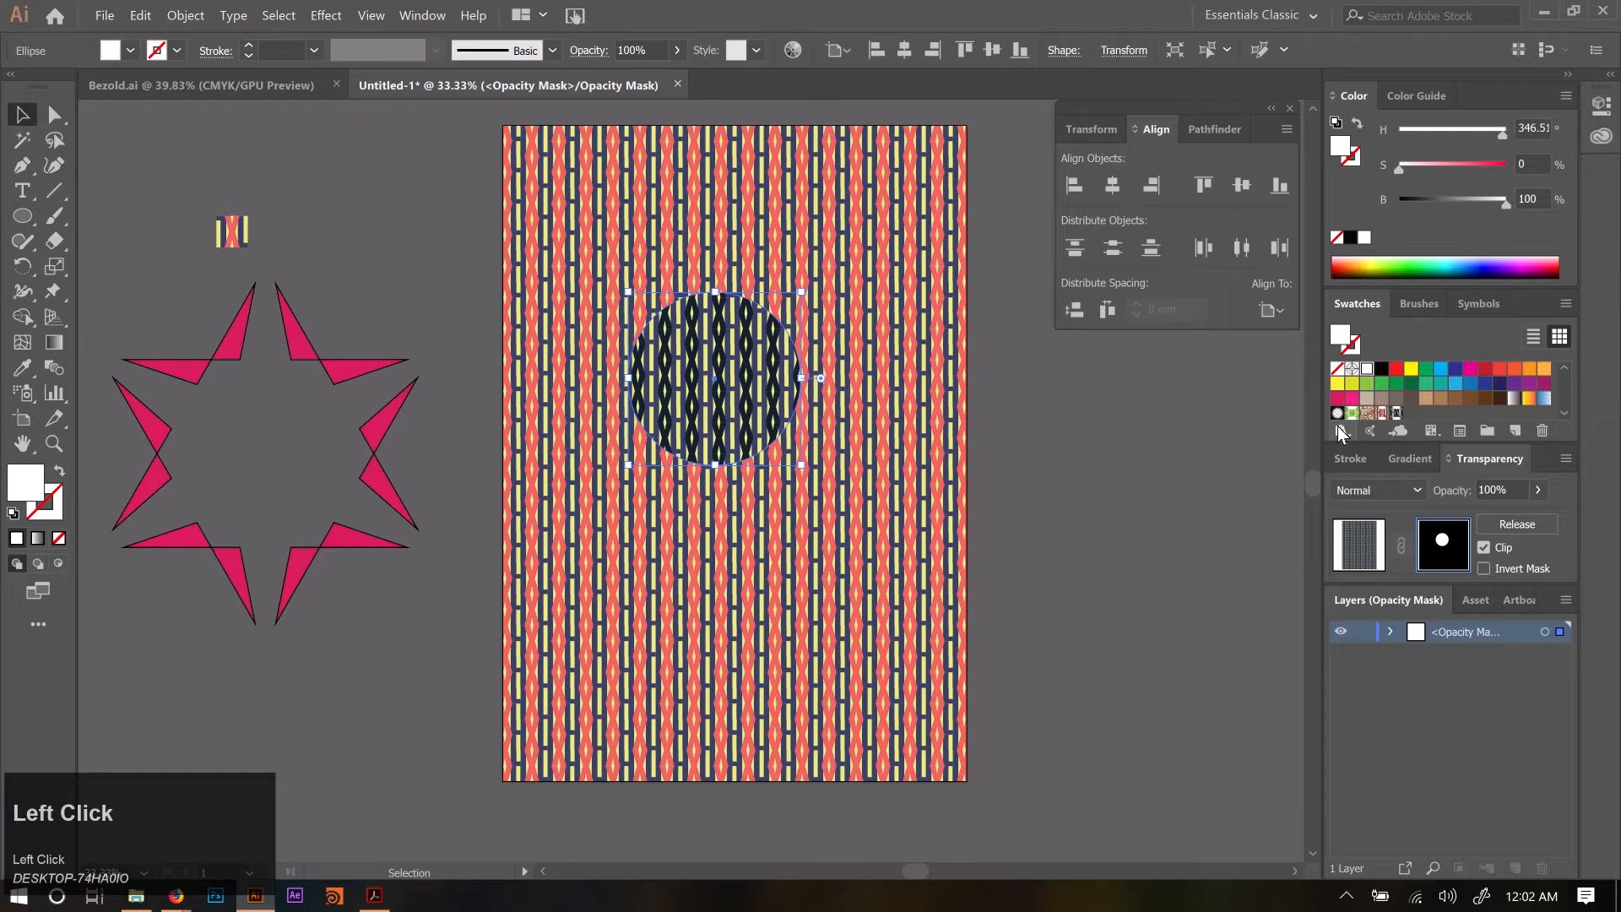
Compare black, mid-grey and near-white fills on the mask circle, ending on white again.
drag(787, 419, 1080, 400)
click(1383, 371)
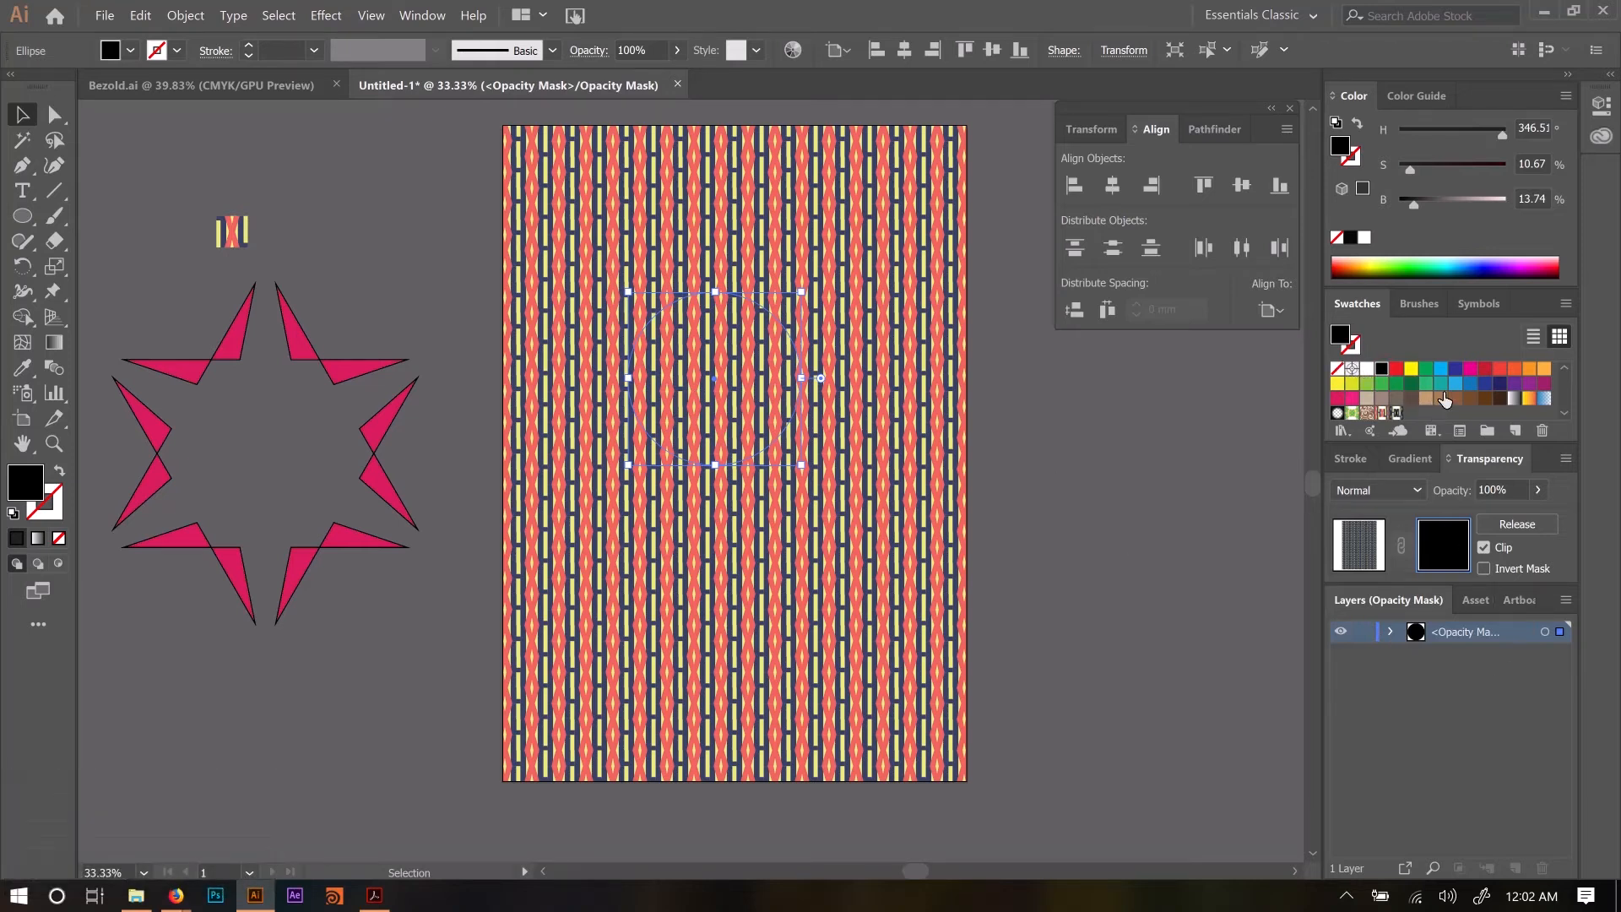
scroll(1442, 397, down, 3)
click(1412, 392)
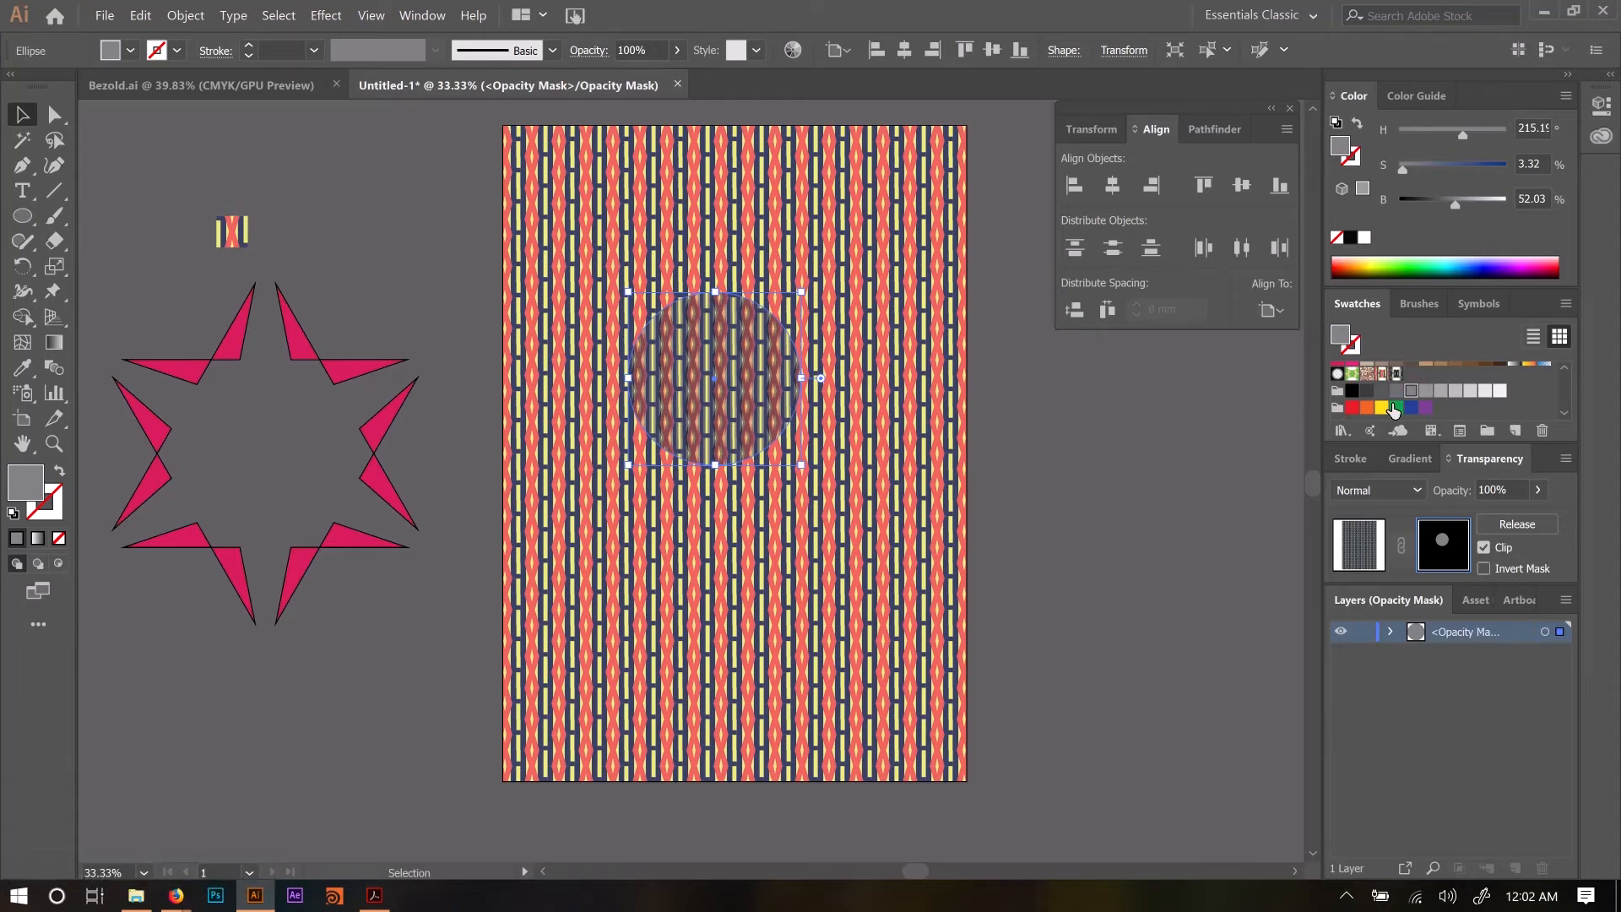
click(1354, 392)
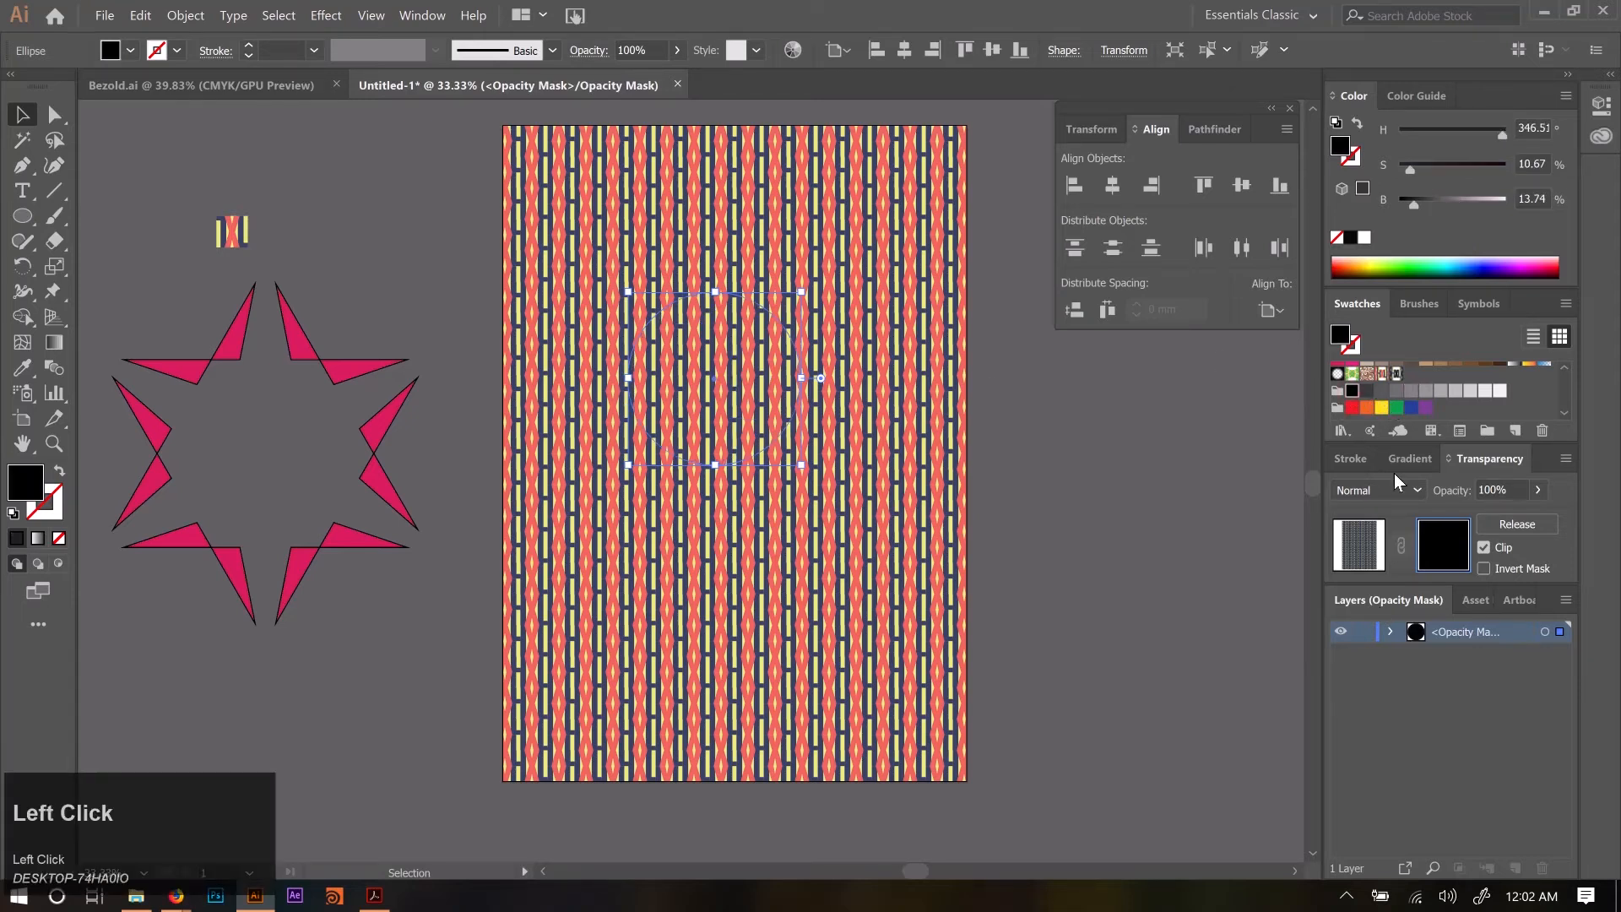
click(1501, 393)
scroll(1413, 413, up, 2)
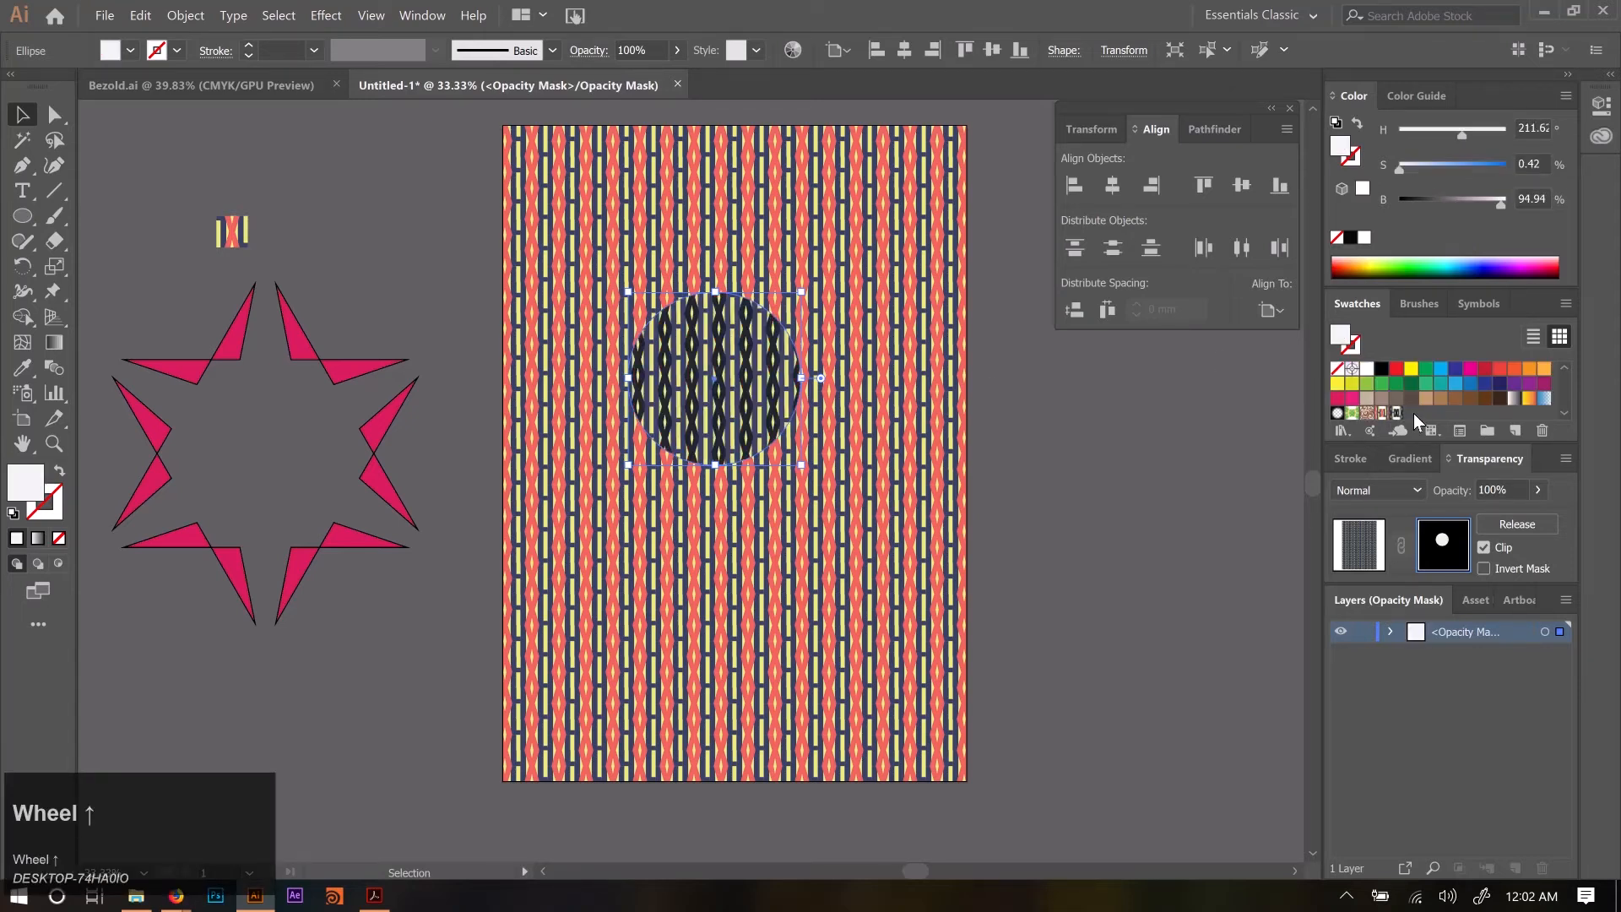
click(1366, 369)
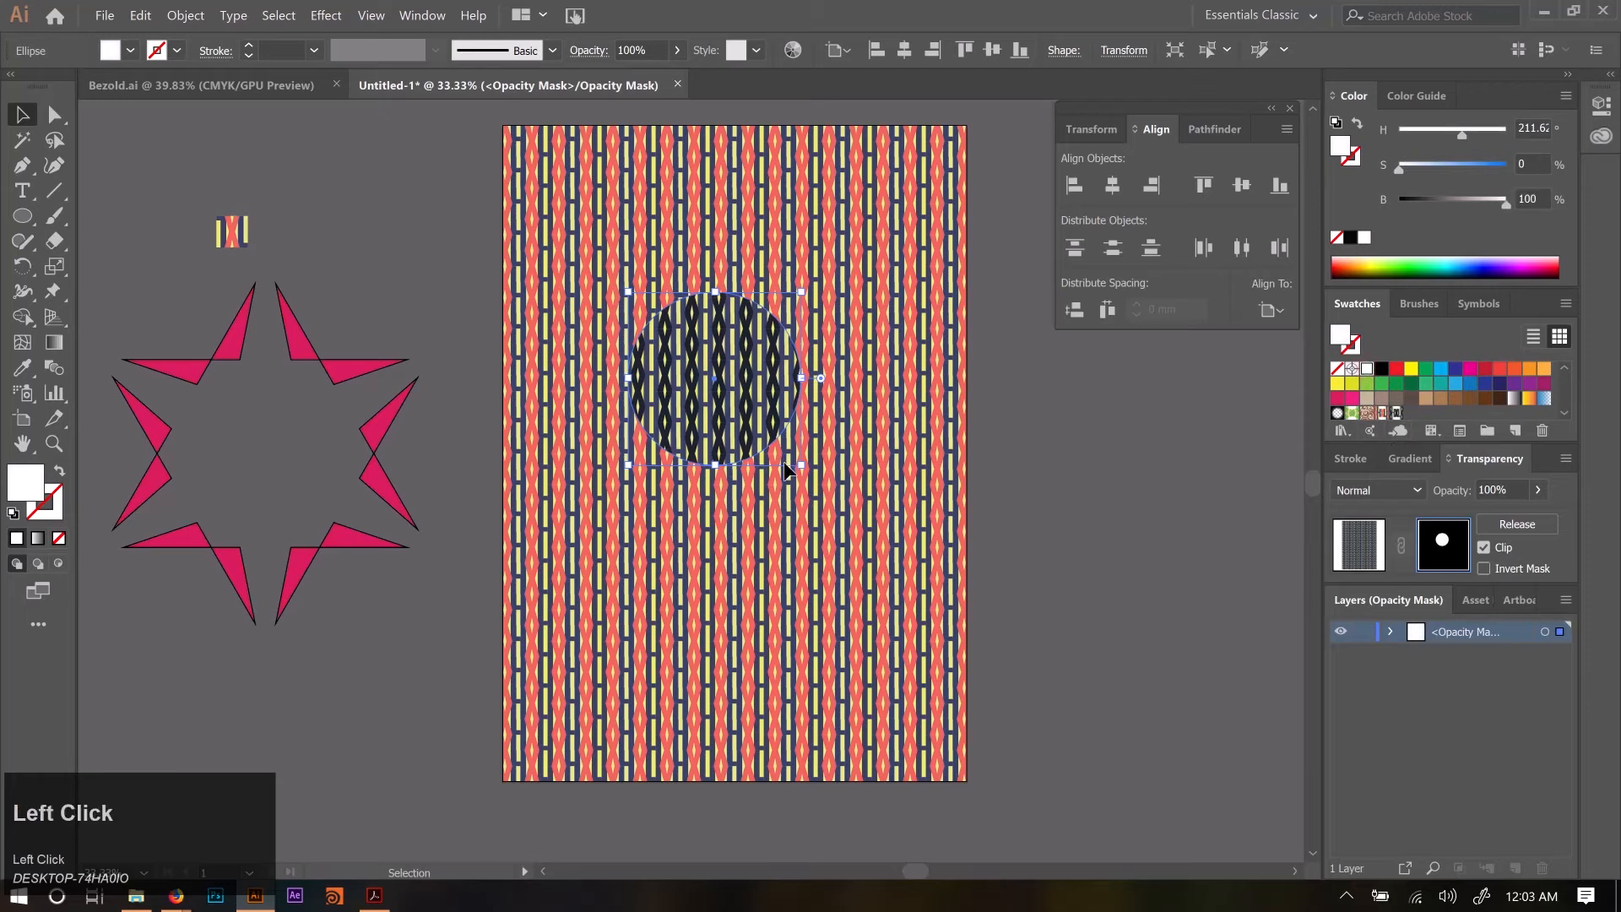
Duplicate the white circle in place, shrink the copy within its upper-left part and fill it black.
key(ctrl)
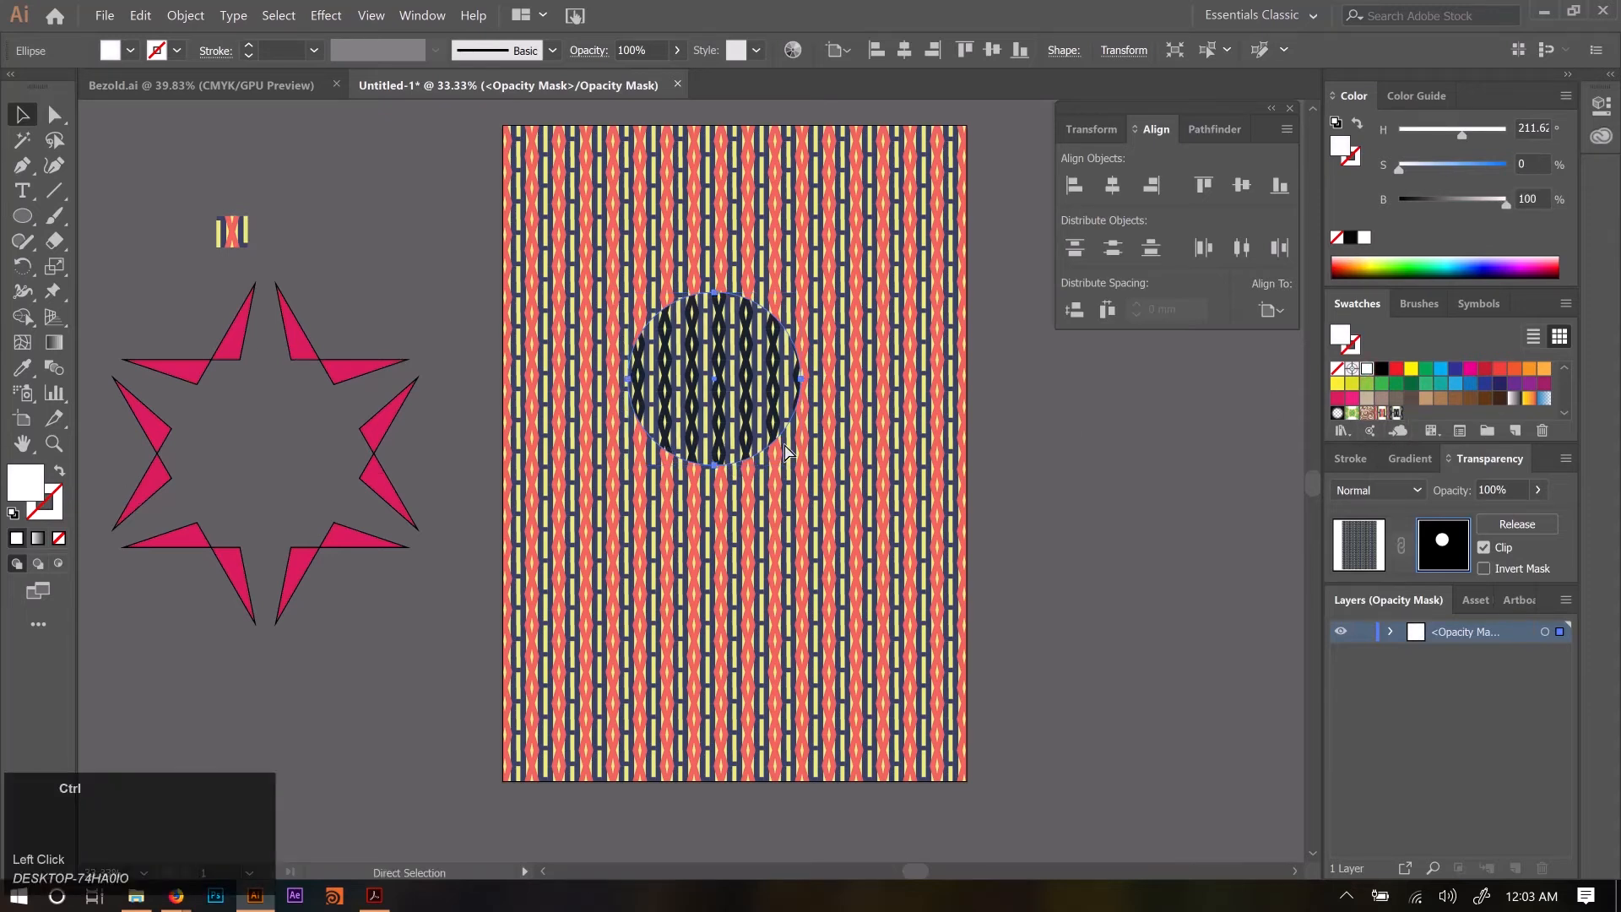
key(ctrl+f)
drag(785, 467, 692, 392)
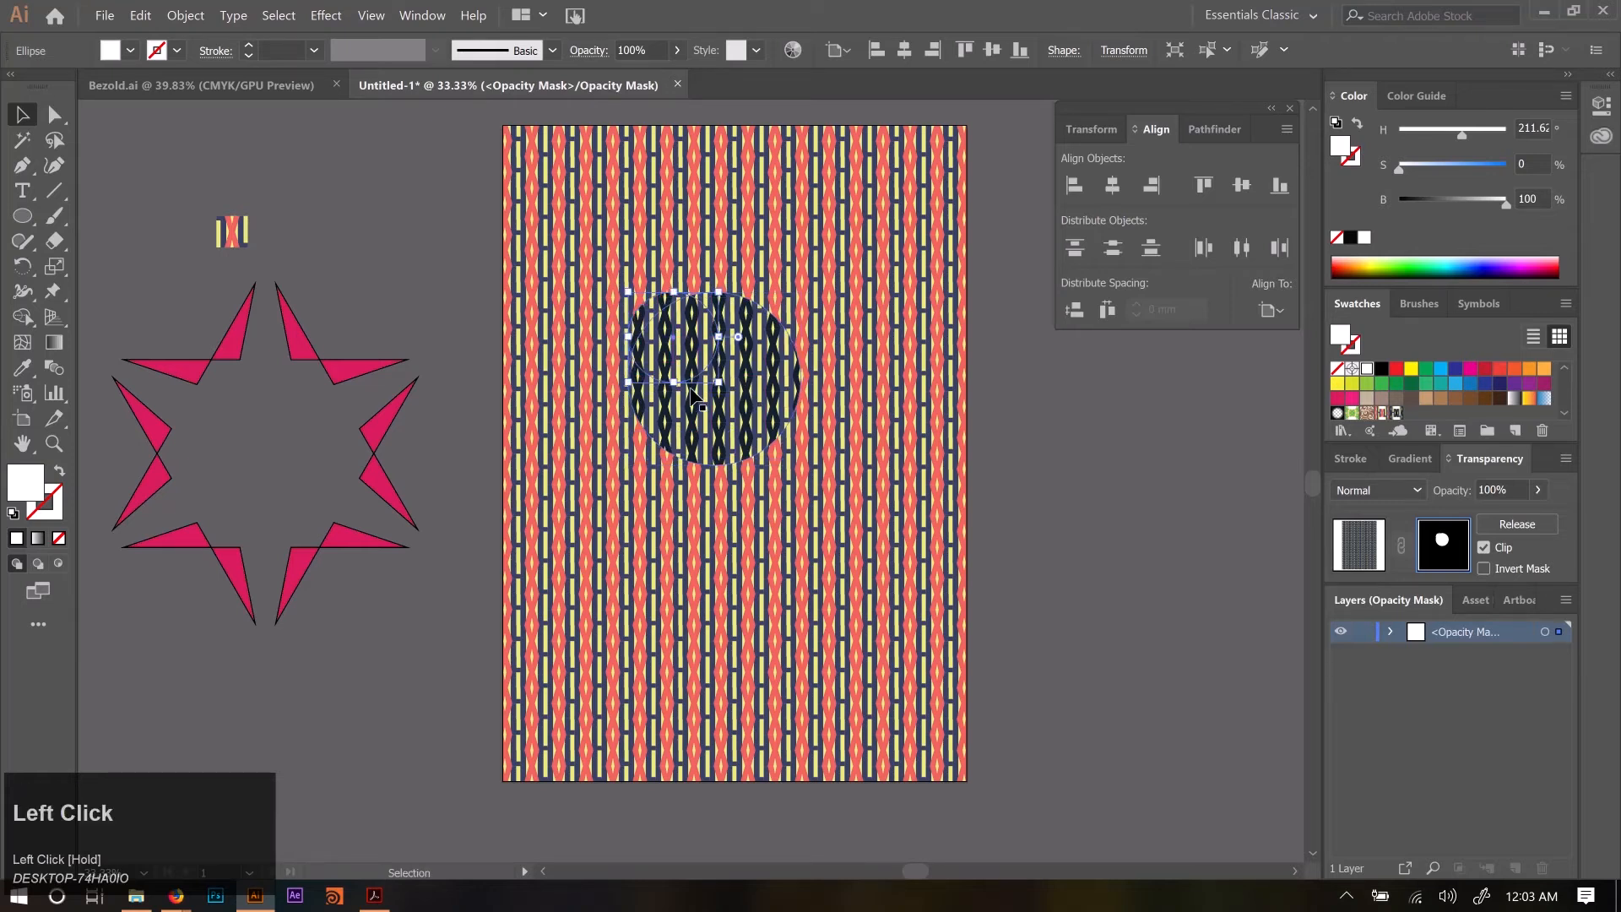
click(1381, 368)
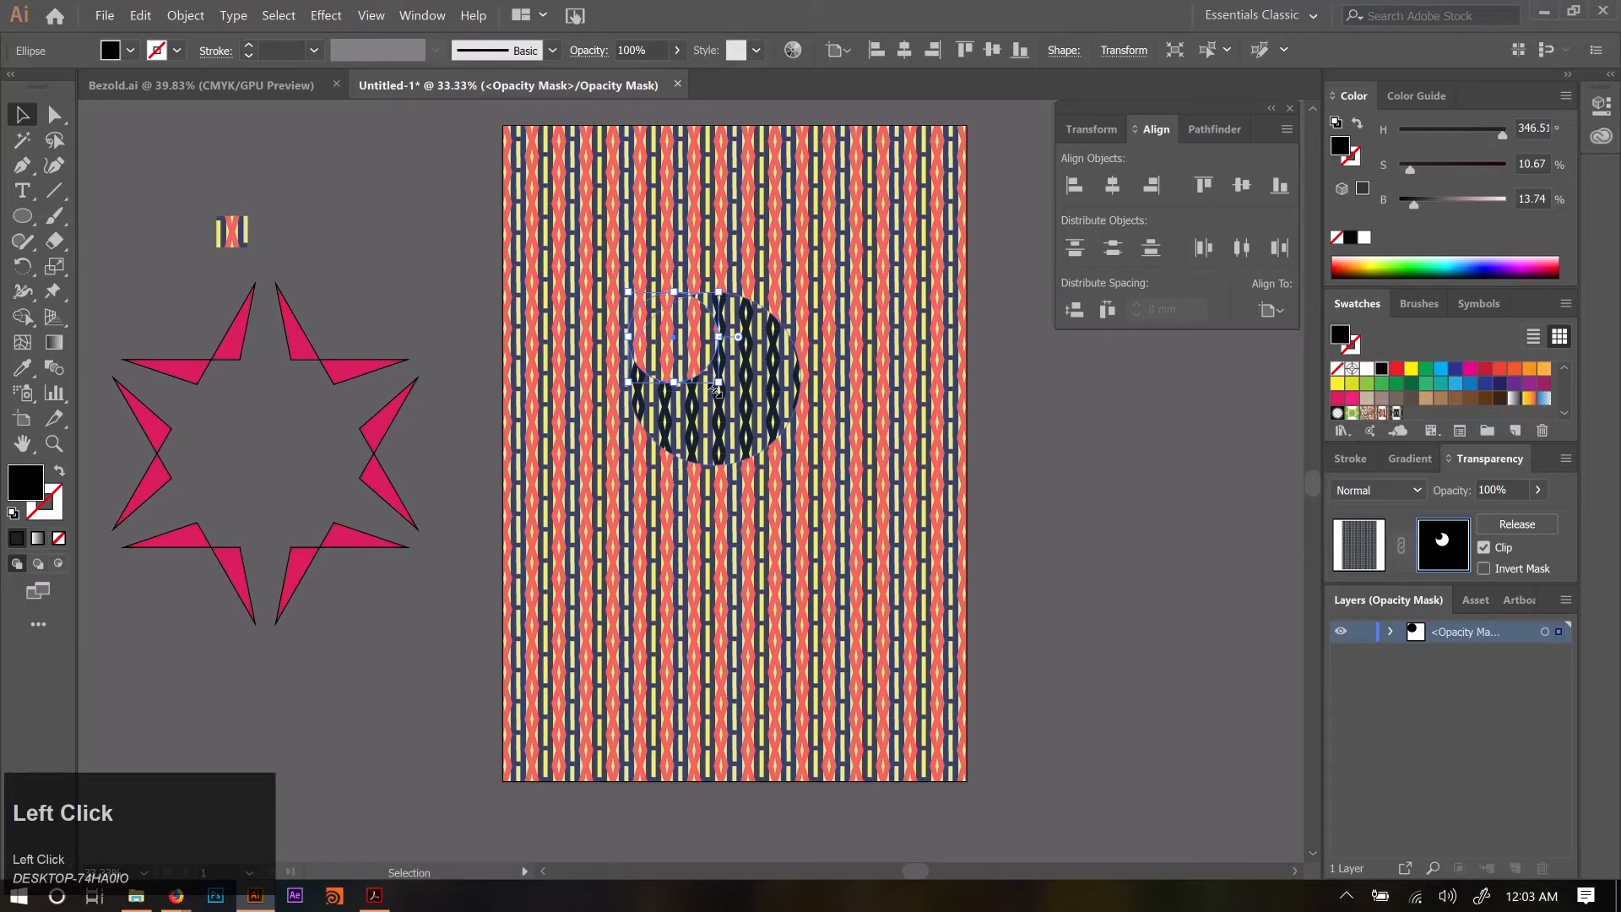
drag(716, 388, 704, 393)
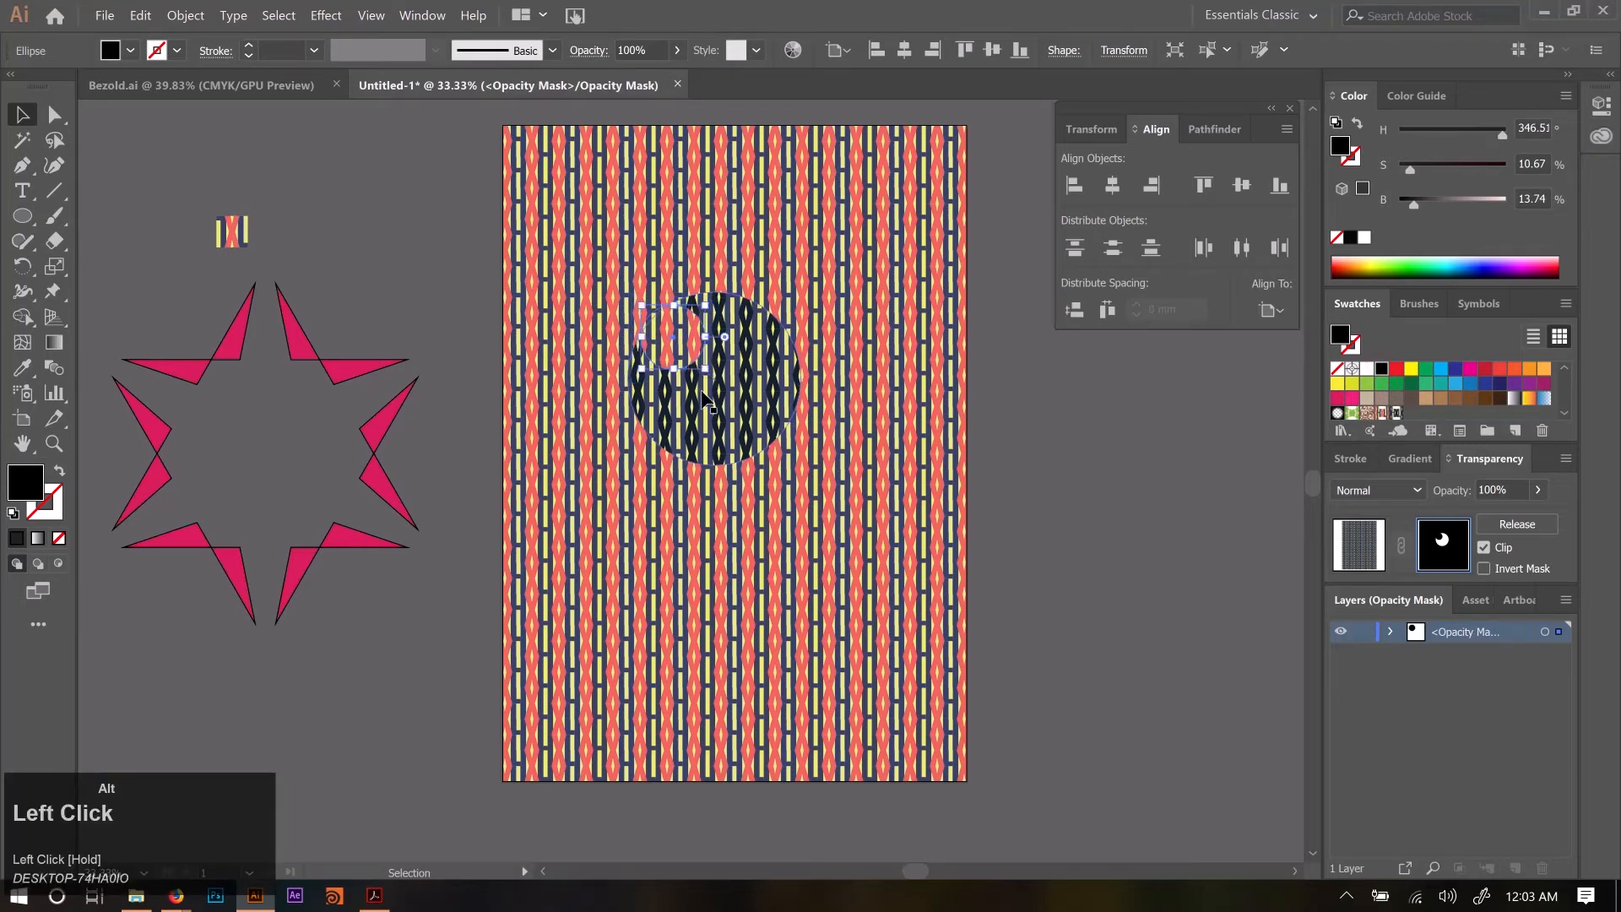
click(1255, 559)
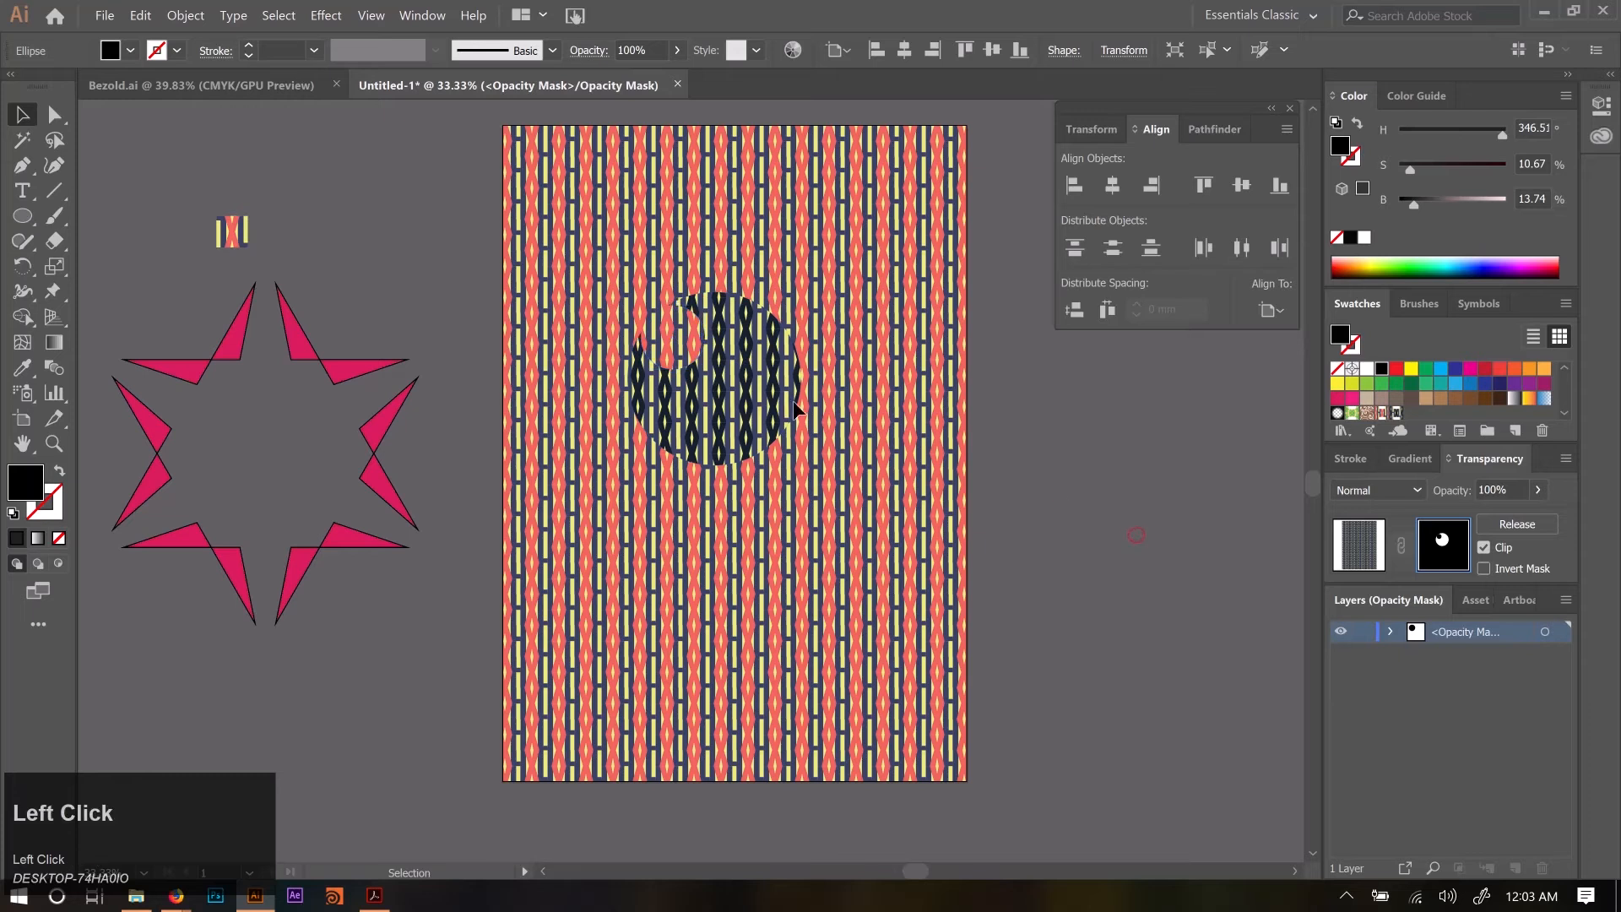
Position the circle pair as a left eye on the upper artboard and place a rotated copy beside it as the right eye.
click(731, 397)
shift+click(697, 352)
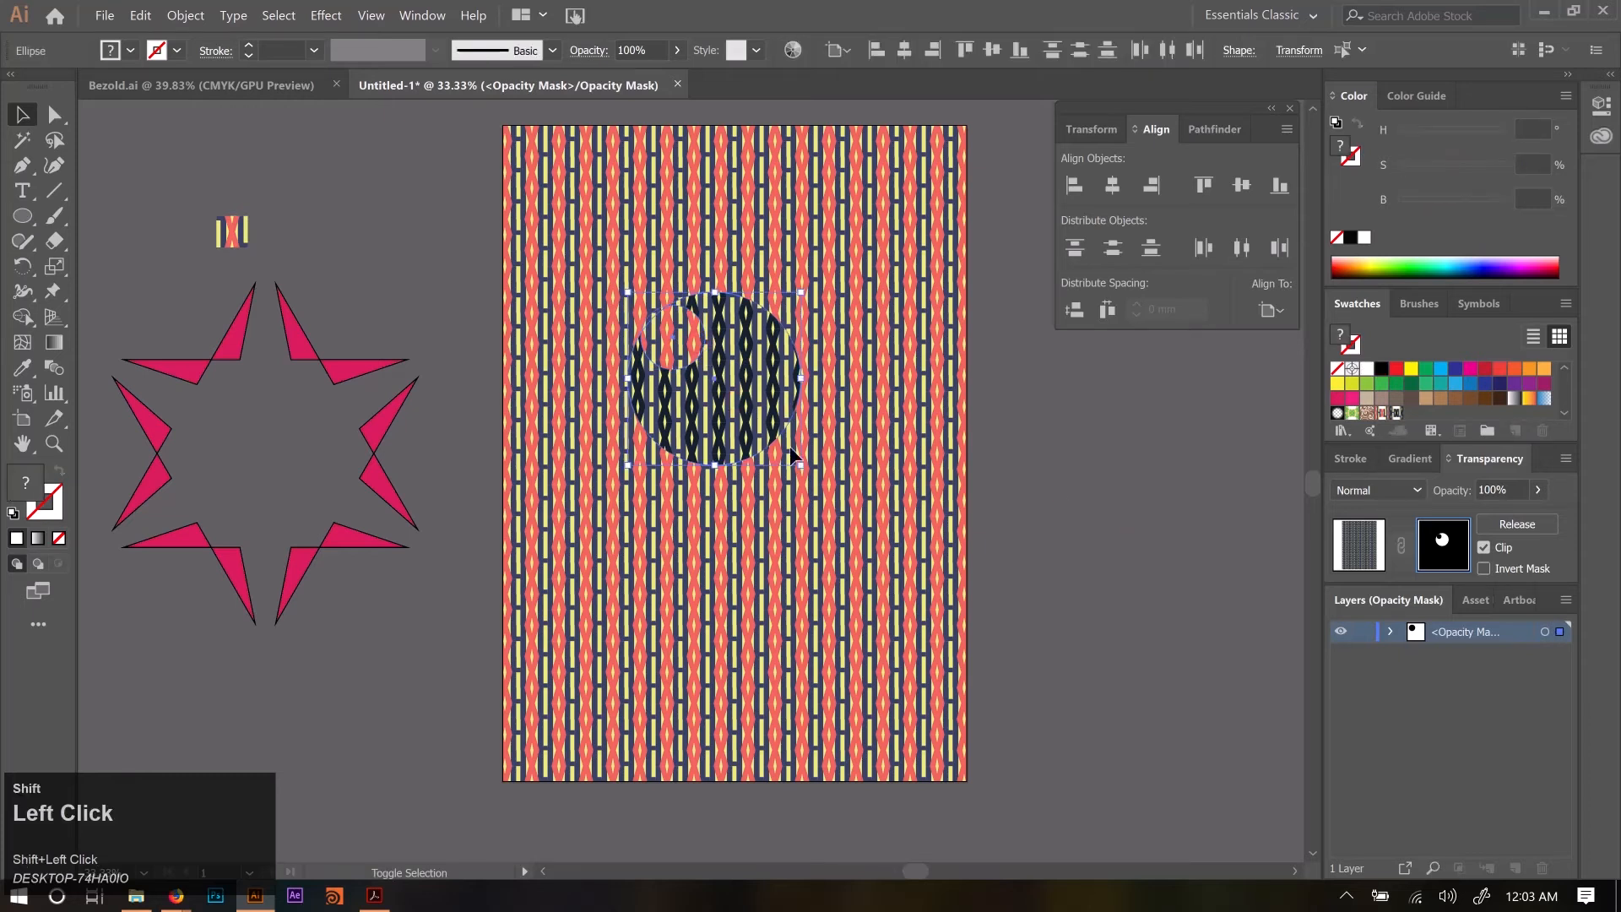
drag(749, 410, 858, 454)
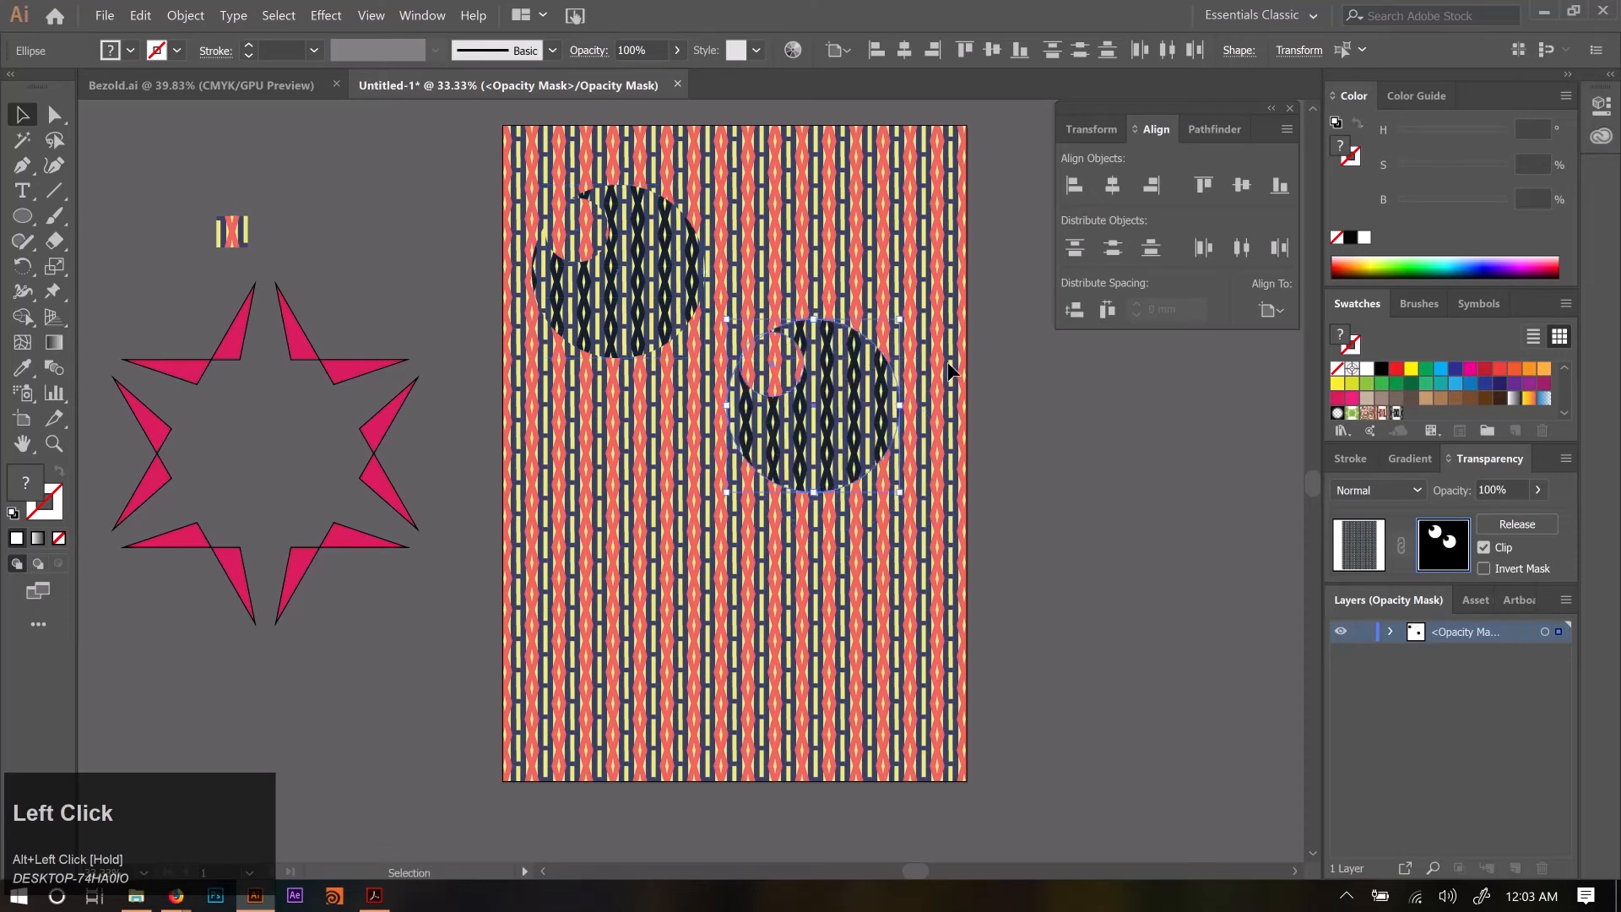
drag(905, 309, 877, 544)
drag(839, 469, 846, 423)
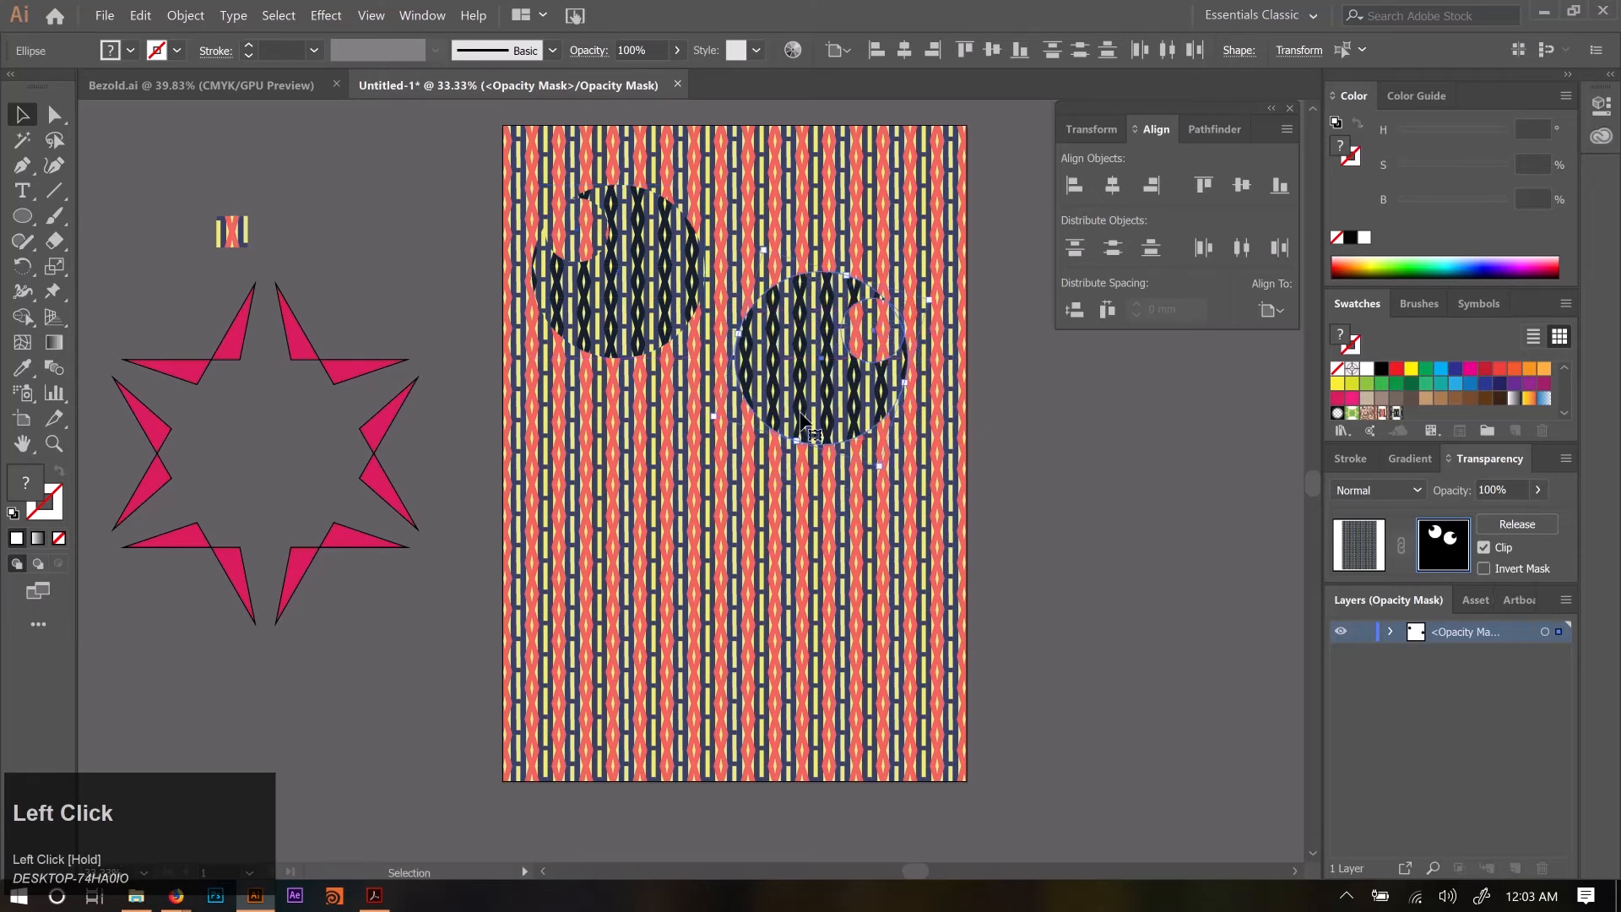
click(578, 221)
shift+click(635, 293)
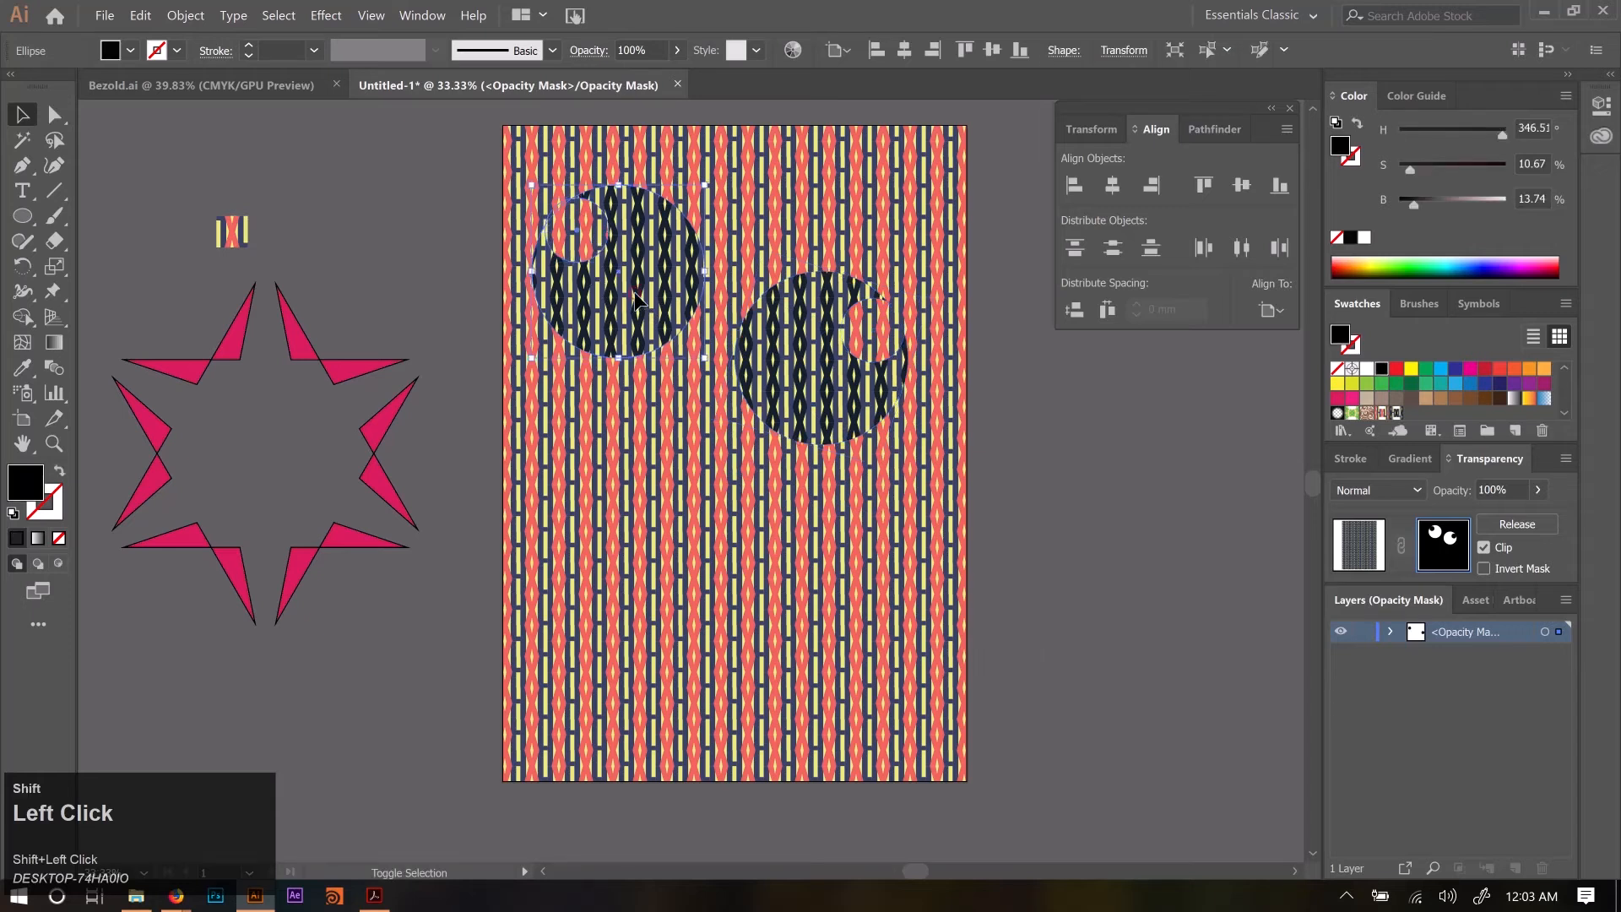
drag(637, 293, 643, 335)
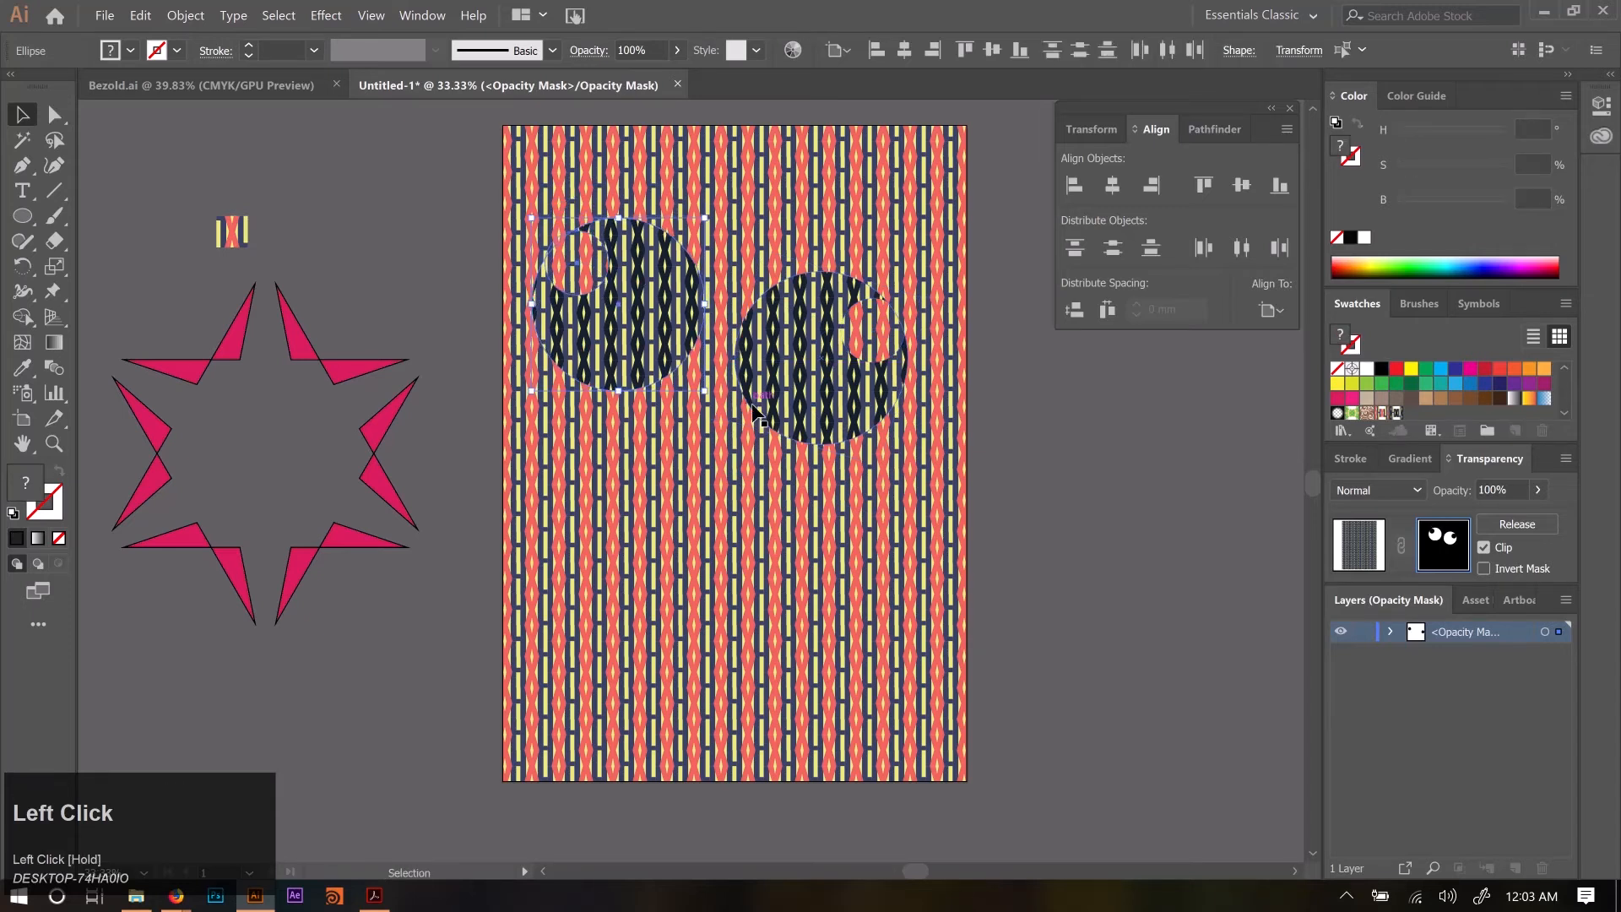
Enlarge the black circle in the right eye and shrink the one in the left eye.
click(879, 339)
mouse_move(901, 367)
mouse_down()
mouse_move(952, 419)
mouse_move(898, 345)
mouse_move(883, 358)
mouse_up()
click(590, 283)
drag(632, 306, 598, 282)
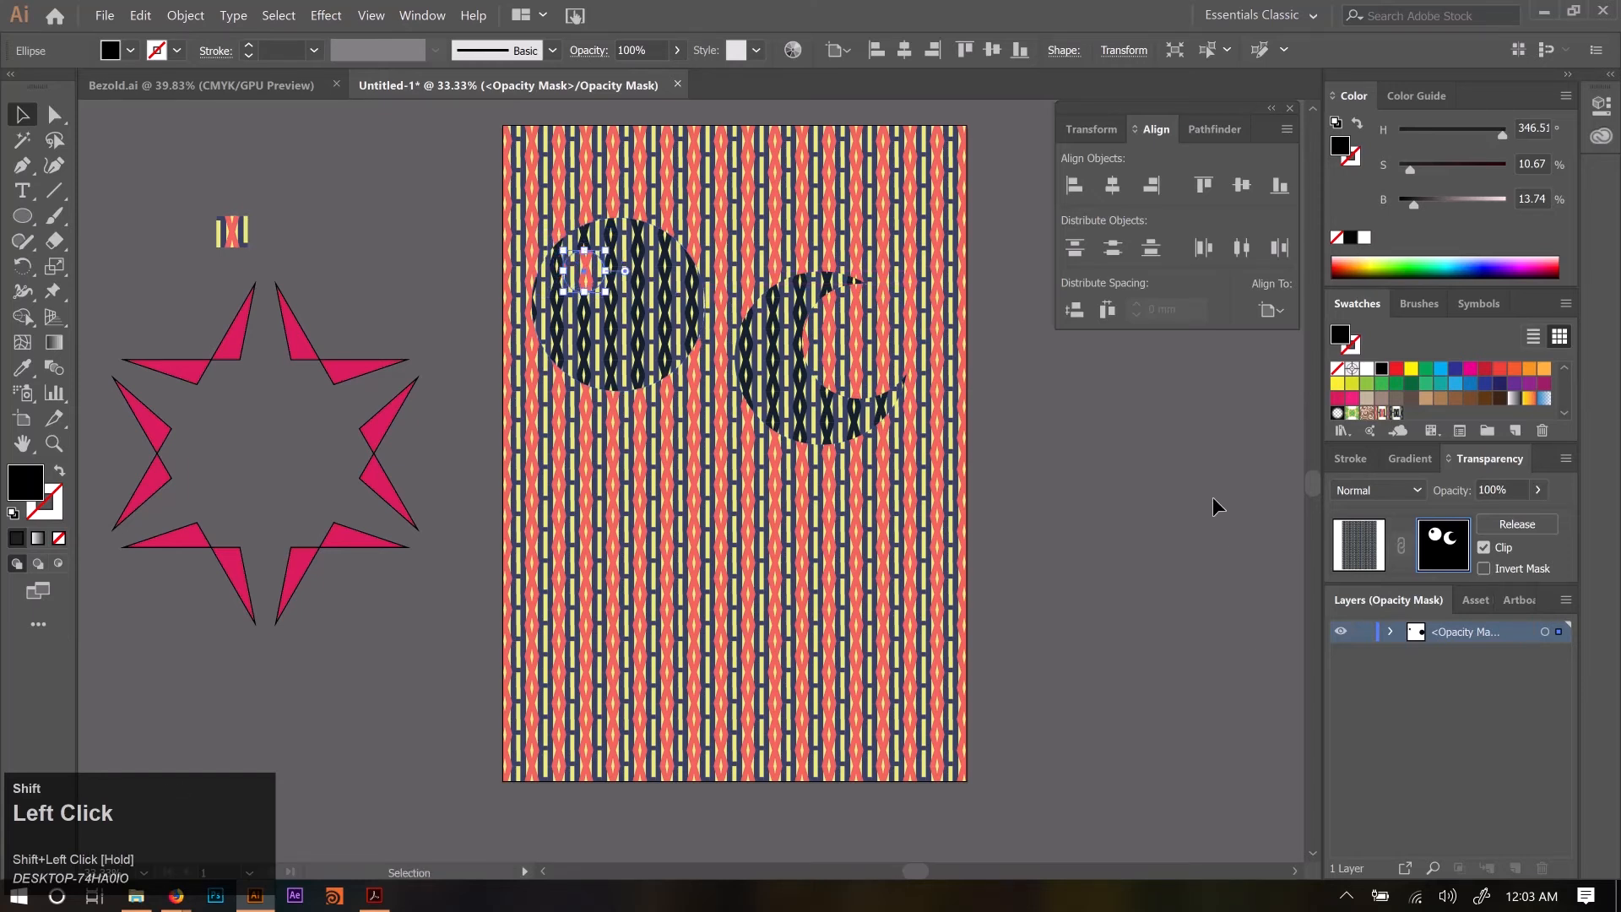
click(1206, 490)
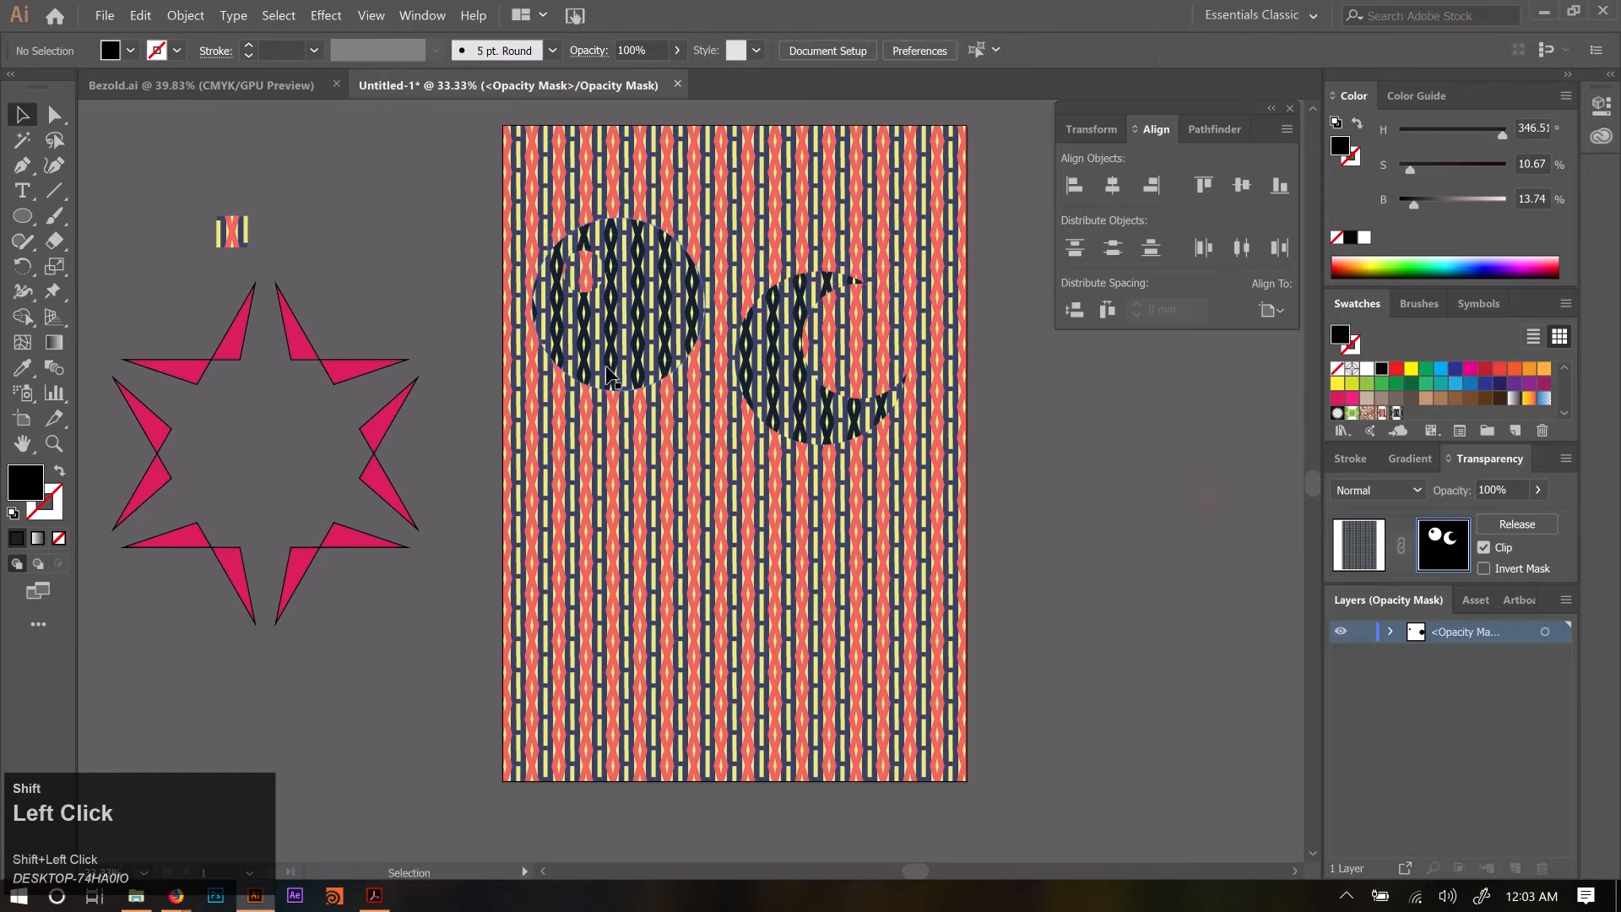
Draw a short curved mouth path with the Pen tool just below and between the two eyes.
key(shift+p)
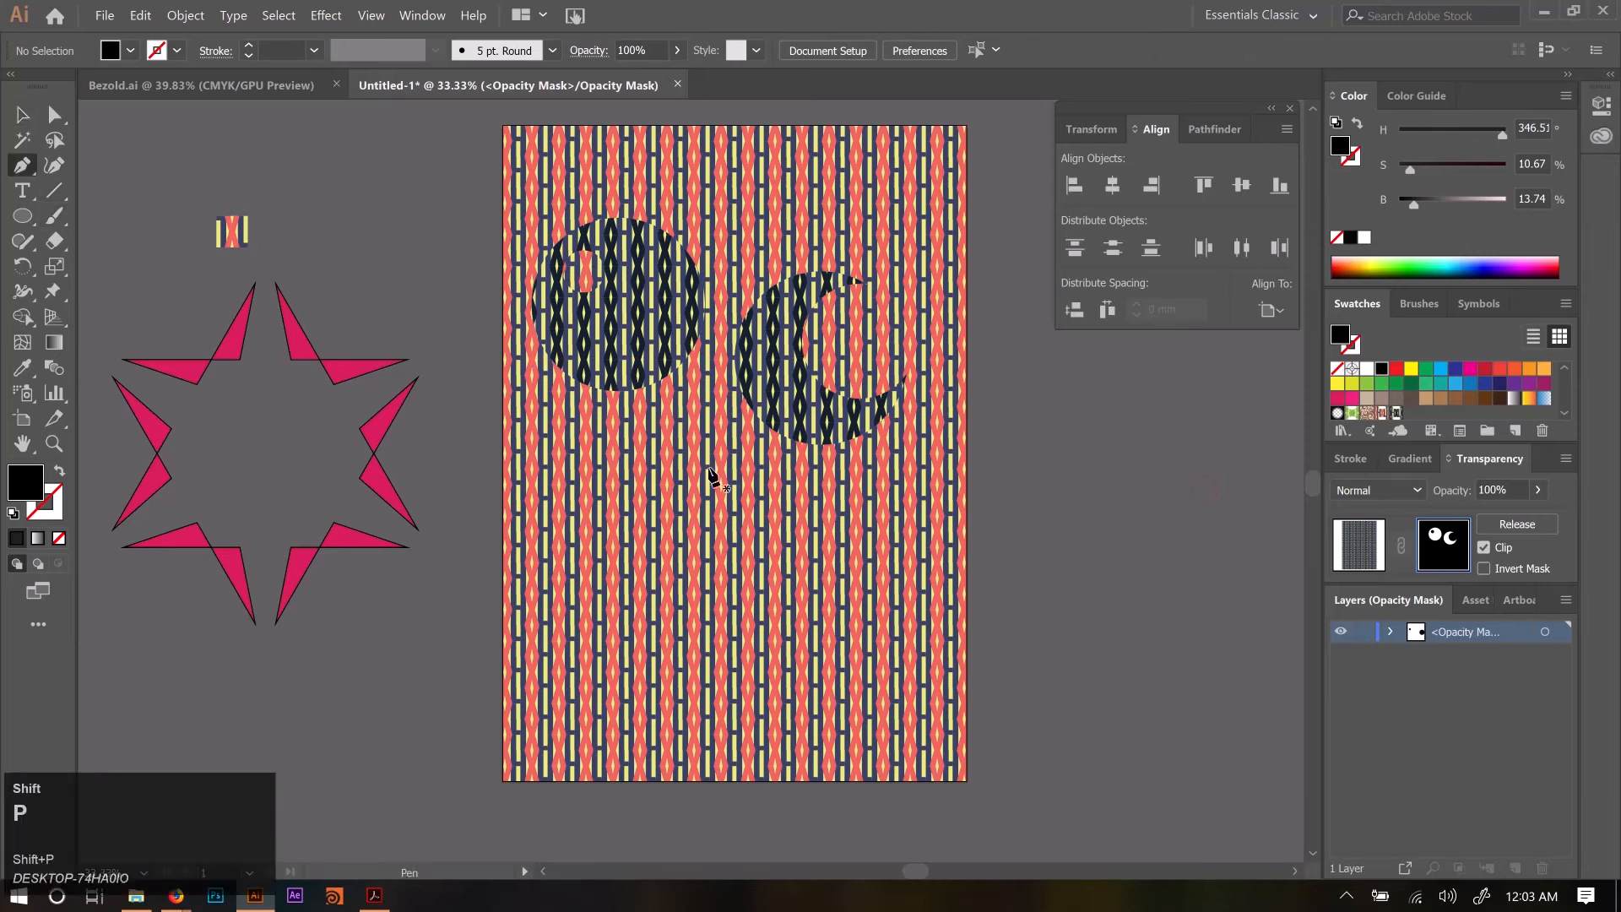
click(654, 409)
drag(726, 444, 775, 419)
key(shift+space)
key(shift+v)
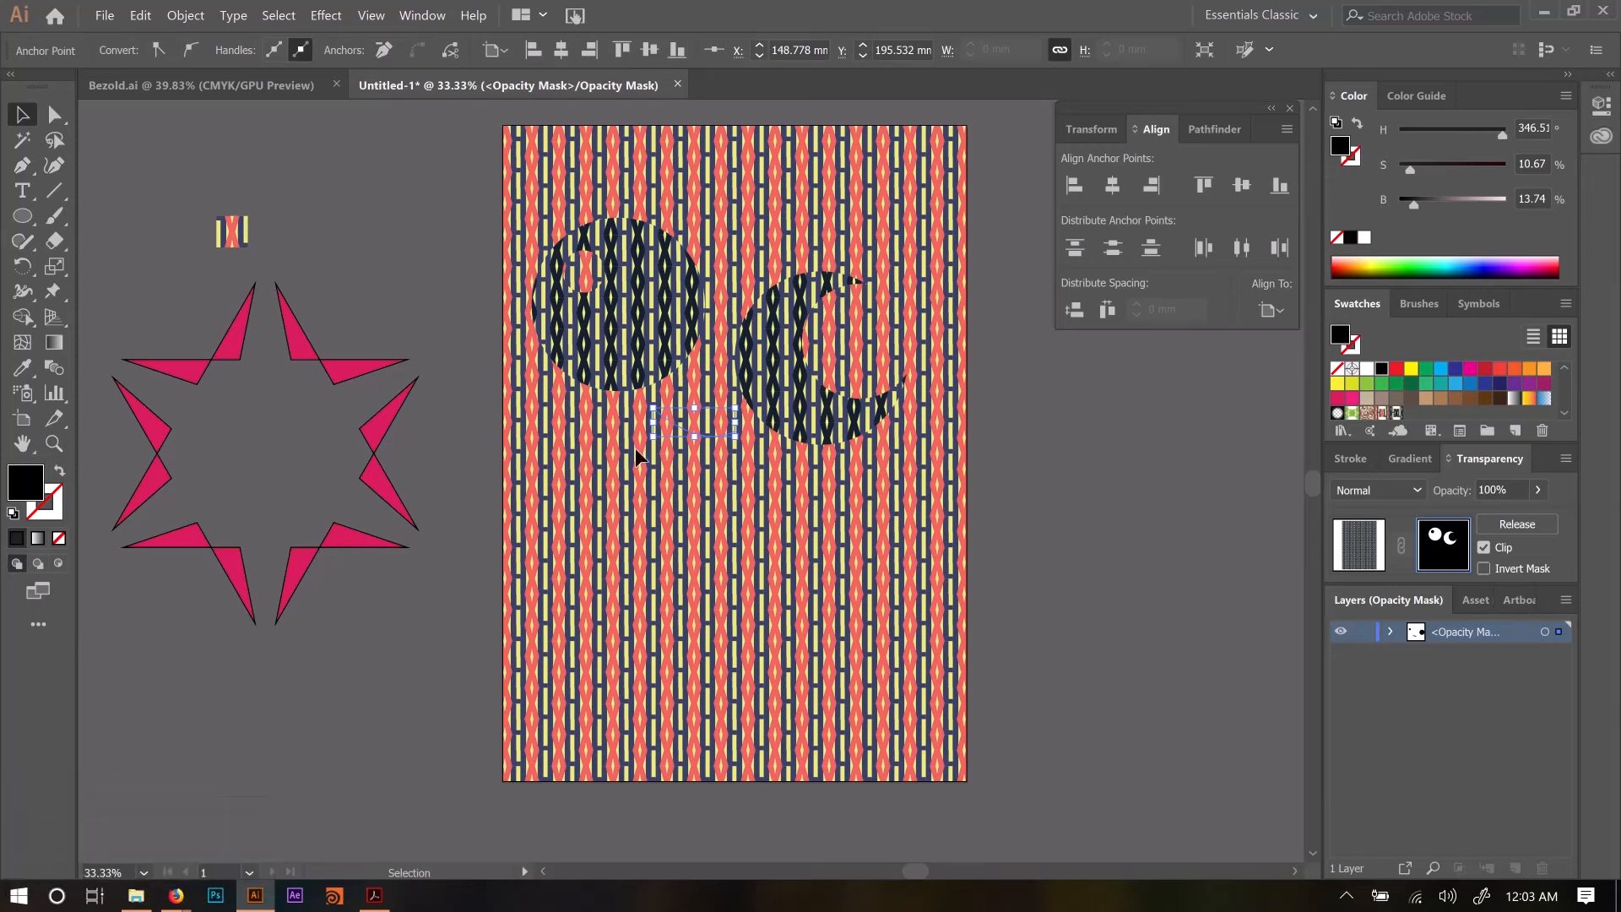
Swap the mouth path's fill and stroke to leave only a black stroke, and set its weight to 27 px.
shift+click(60, 472)
shift+click(61, 473)
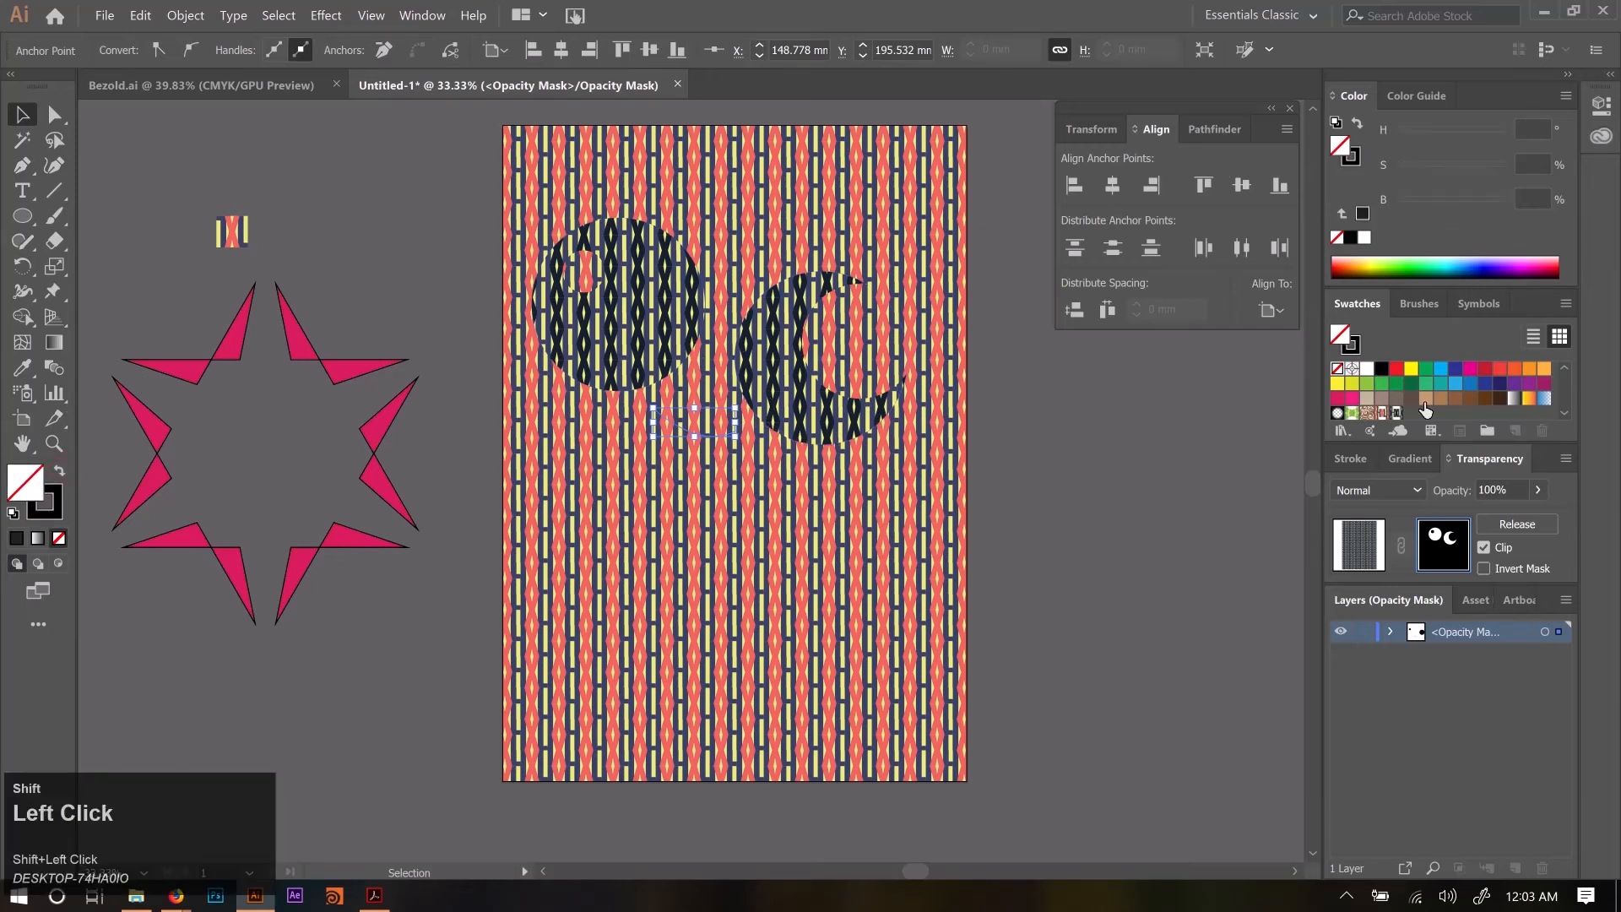
shift+click(1354, 458)
shift+click(1376, 487)
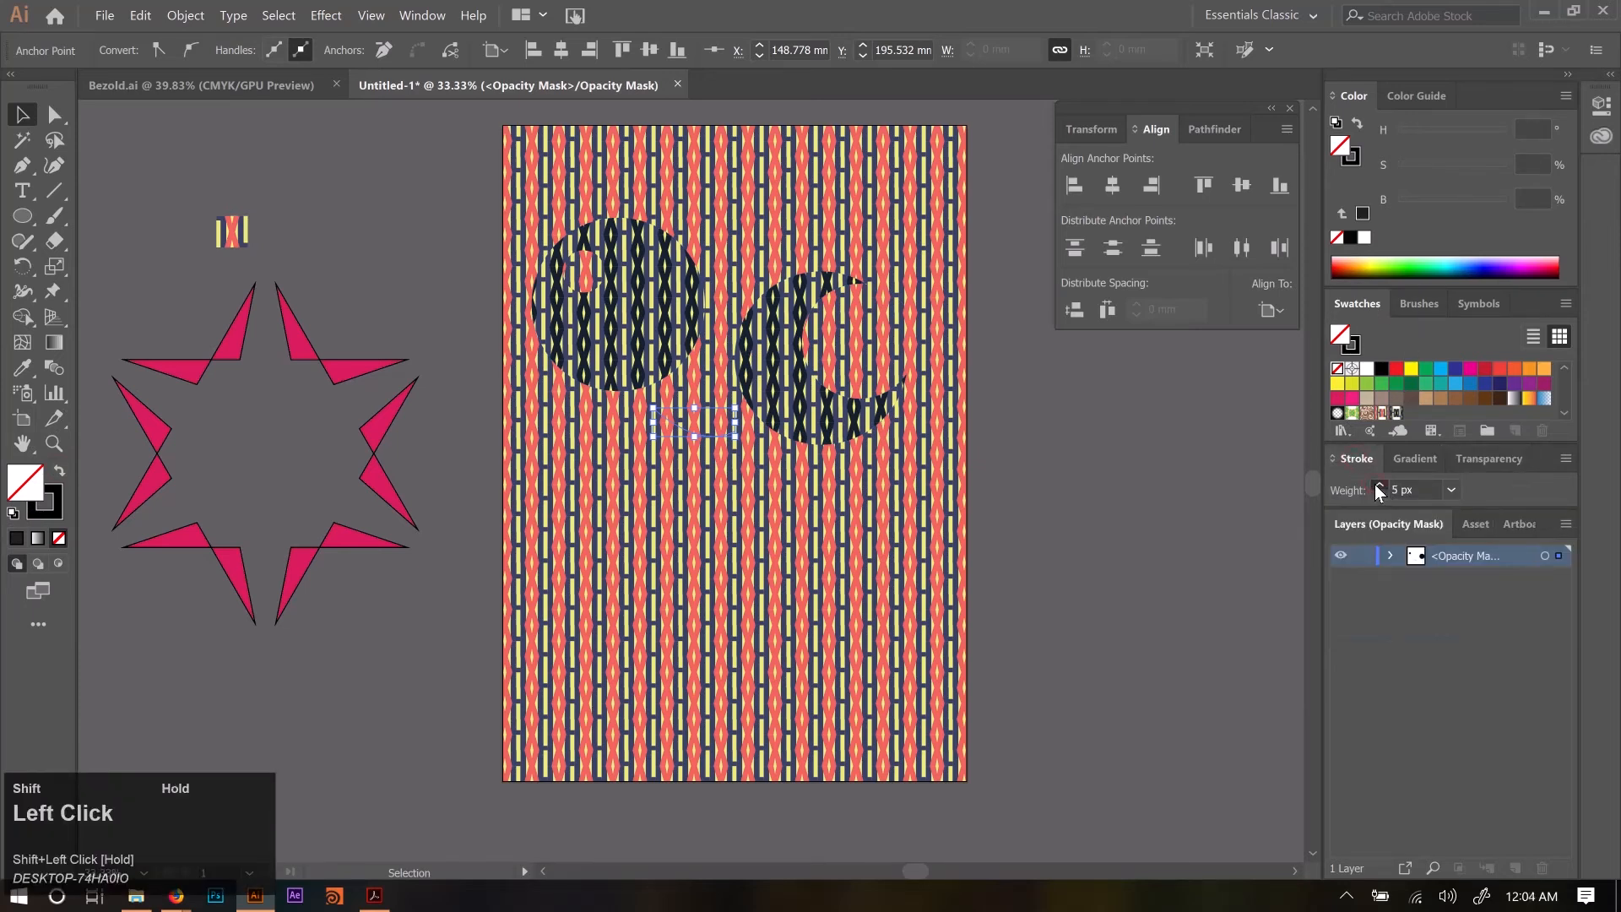
shift+click(1379, 486)
shift+click(1379, 485)
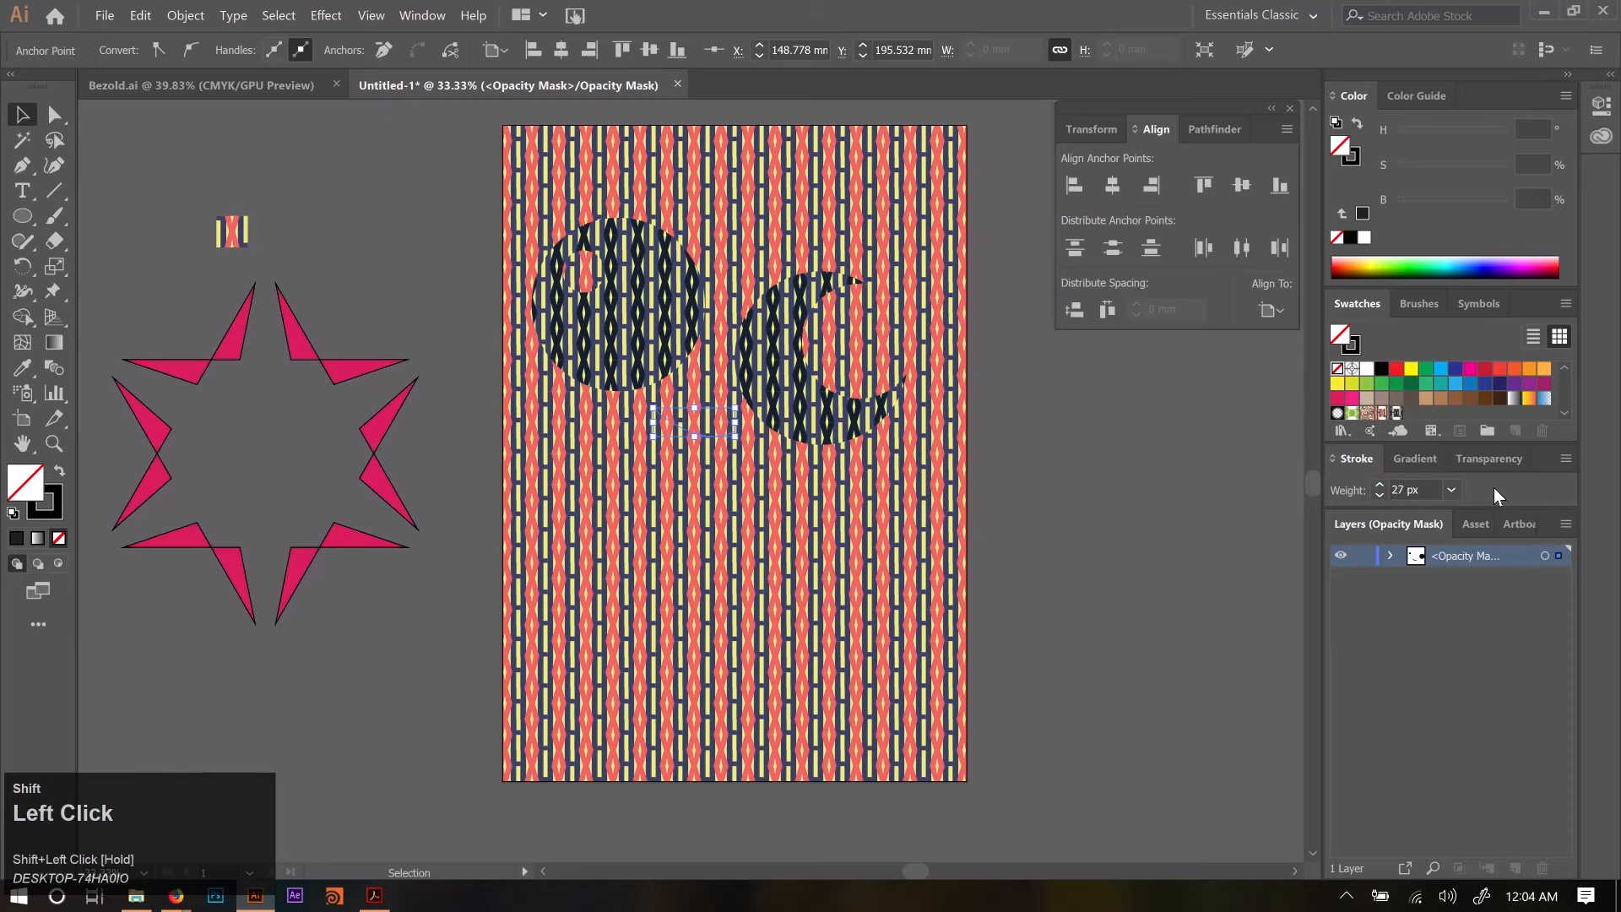
shift+click(704, 428)
shift+click(704, 435)
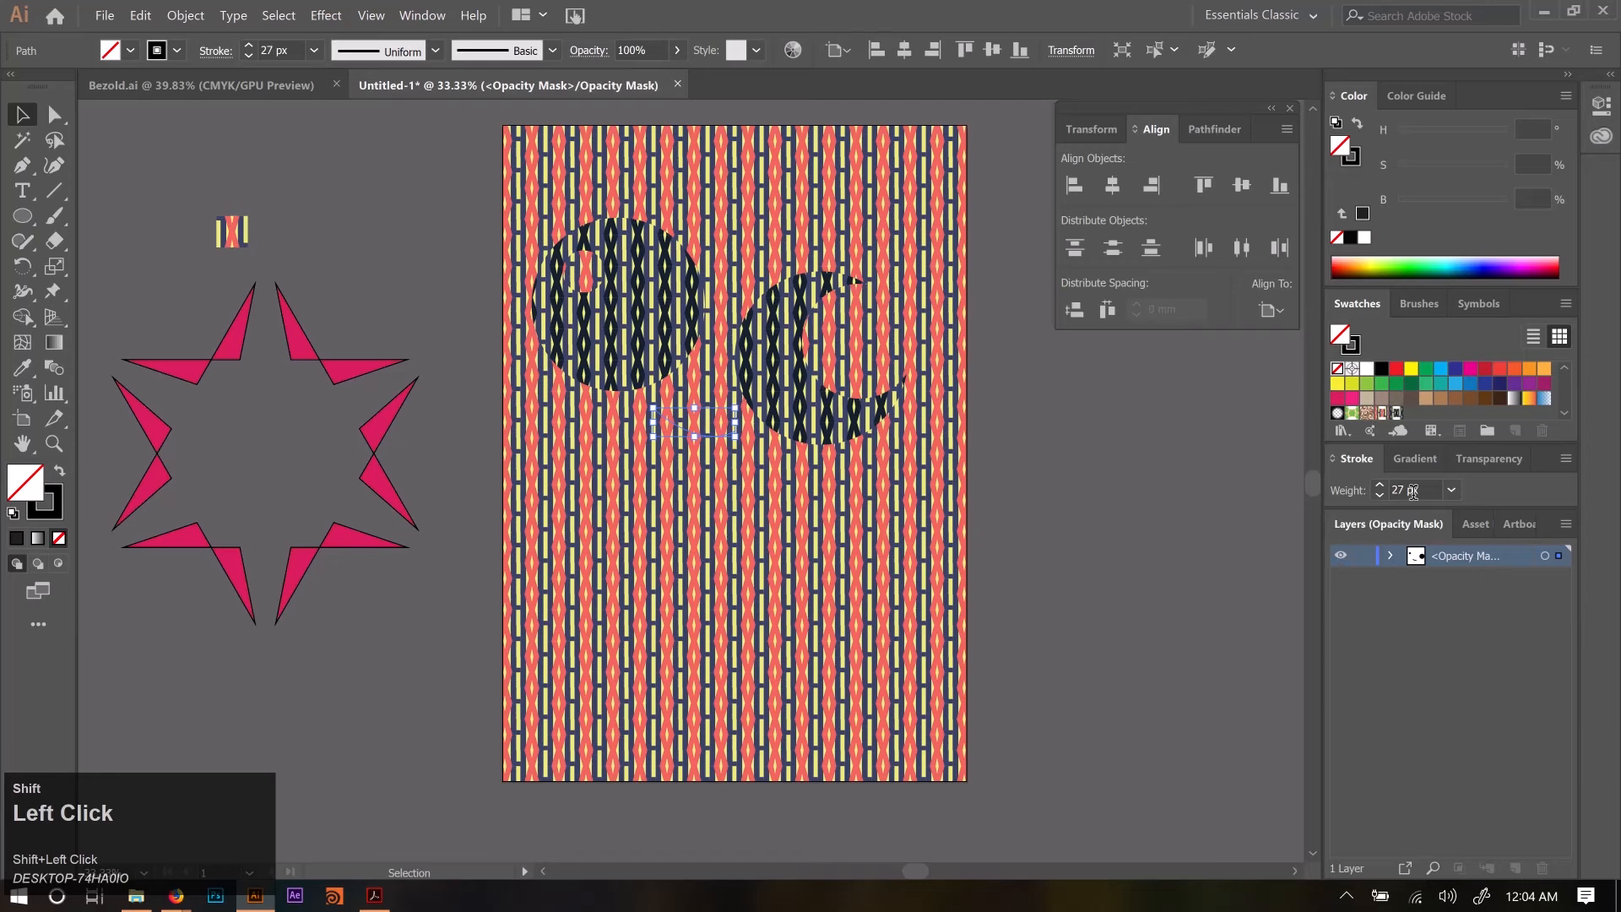
Change the mouth path's stroke colour to white.
alt+scroll(675, 435, up, 2)
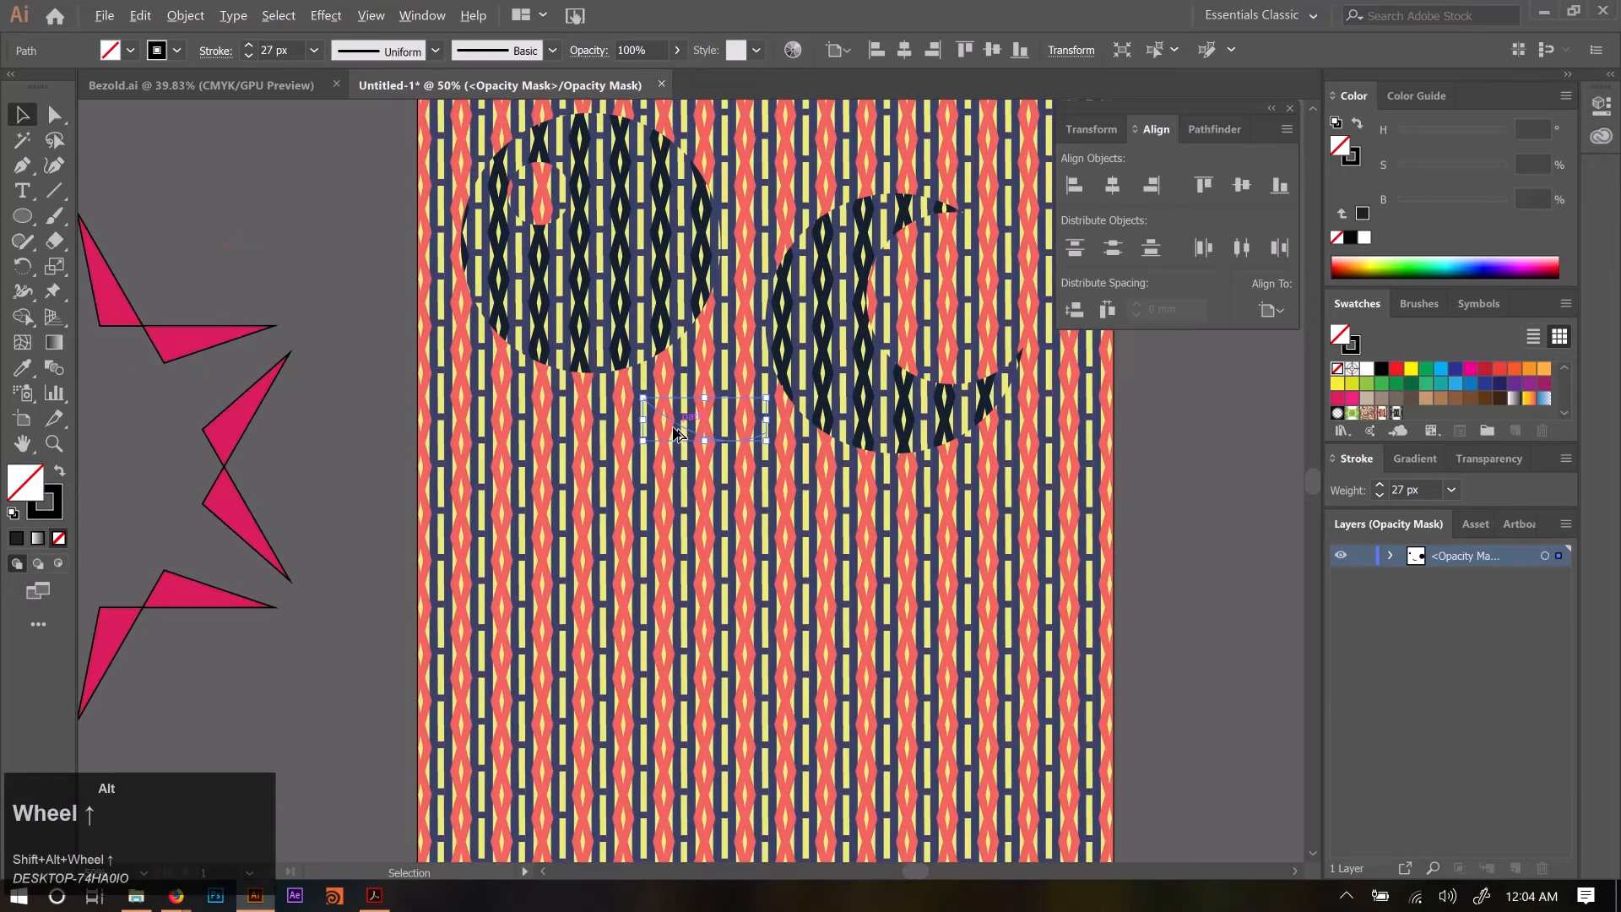
click(47, 507)
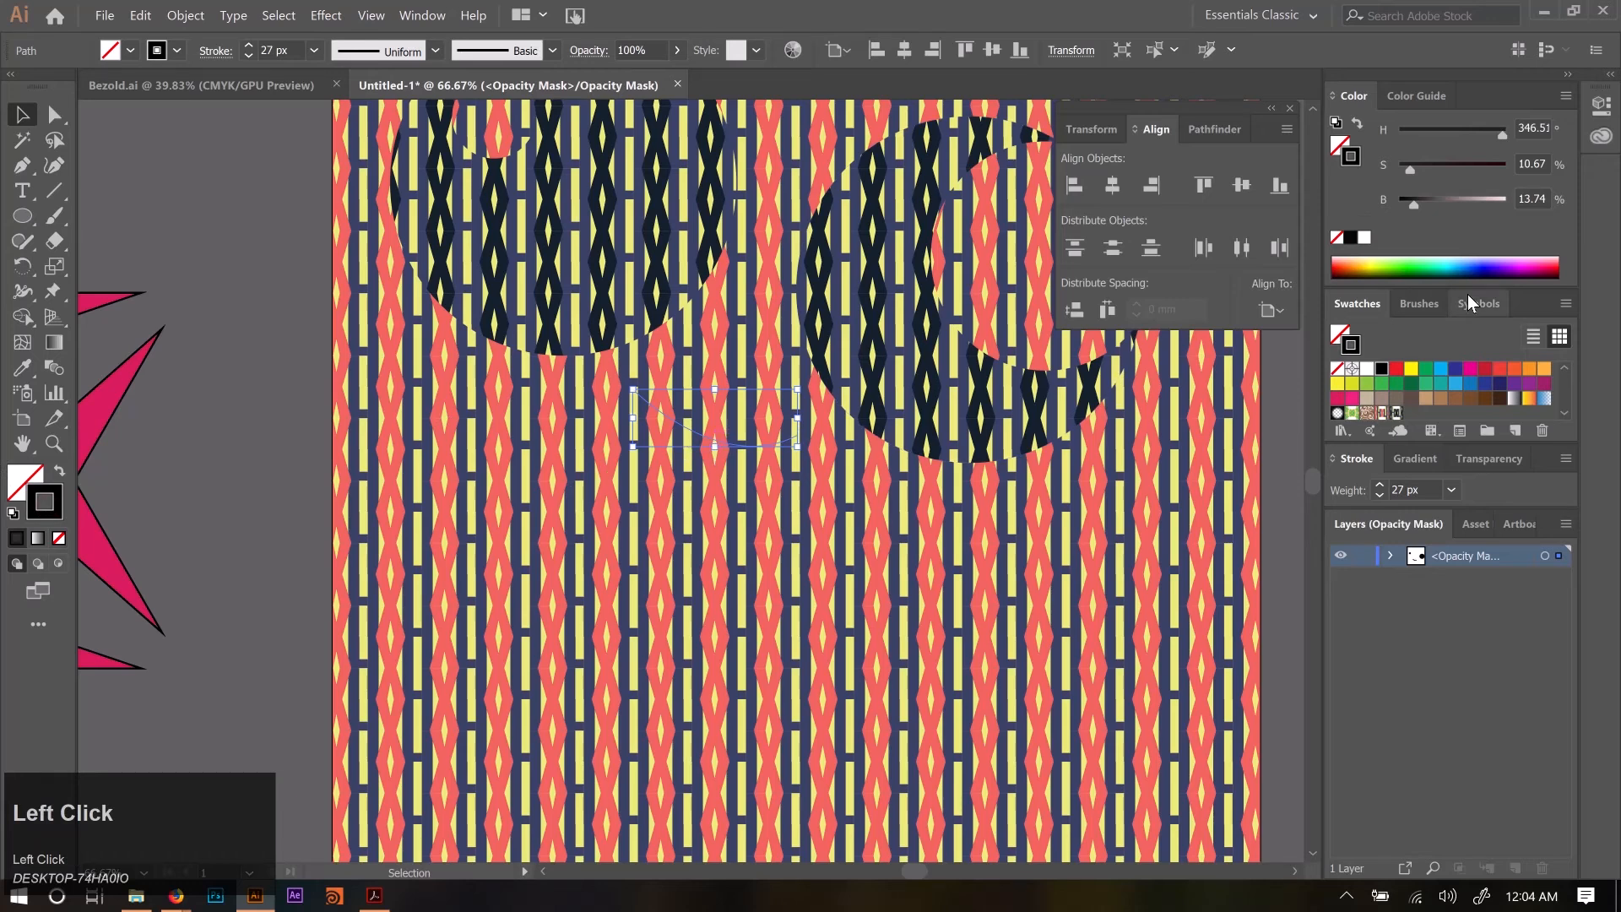
click(1367, 369)
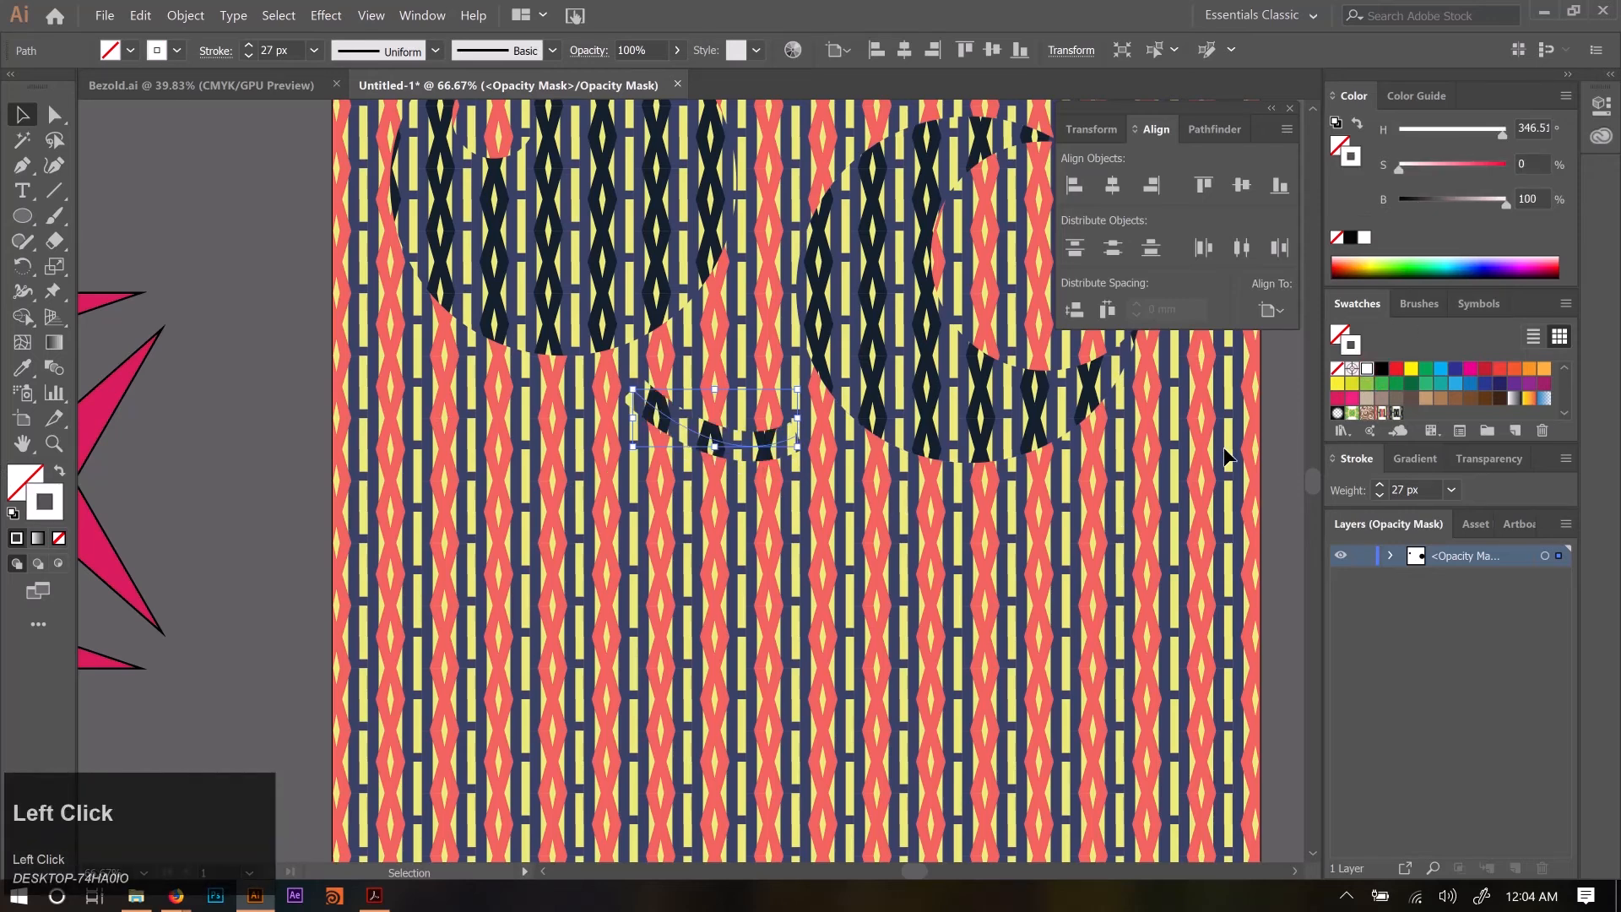
Give the mouth stroke round caps and set its weight to 43 px.
click(1333, 458)
click(1429, 555)
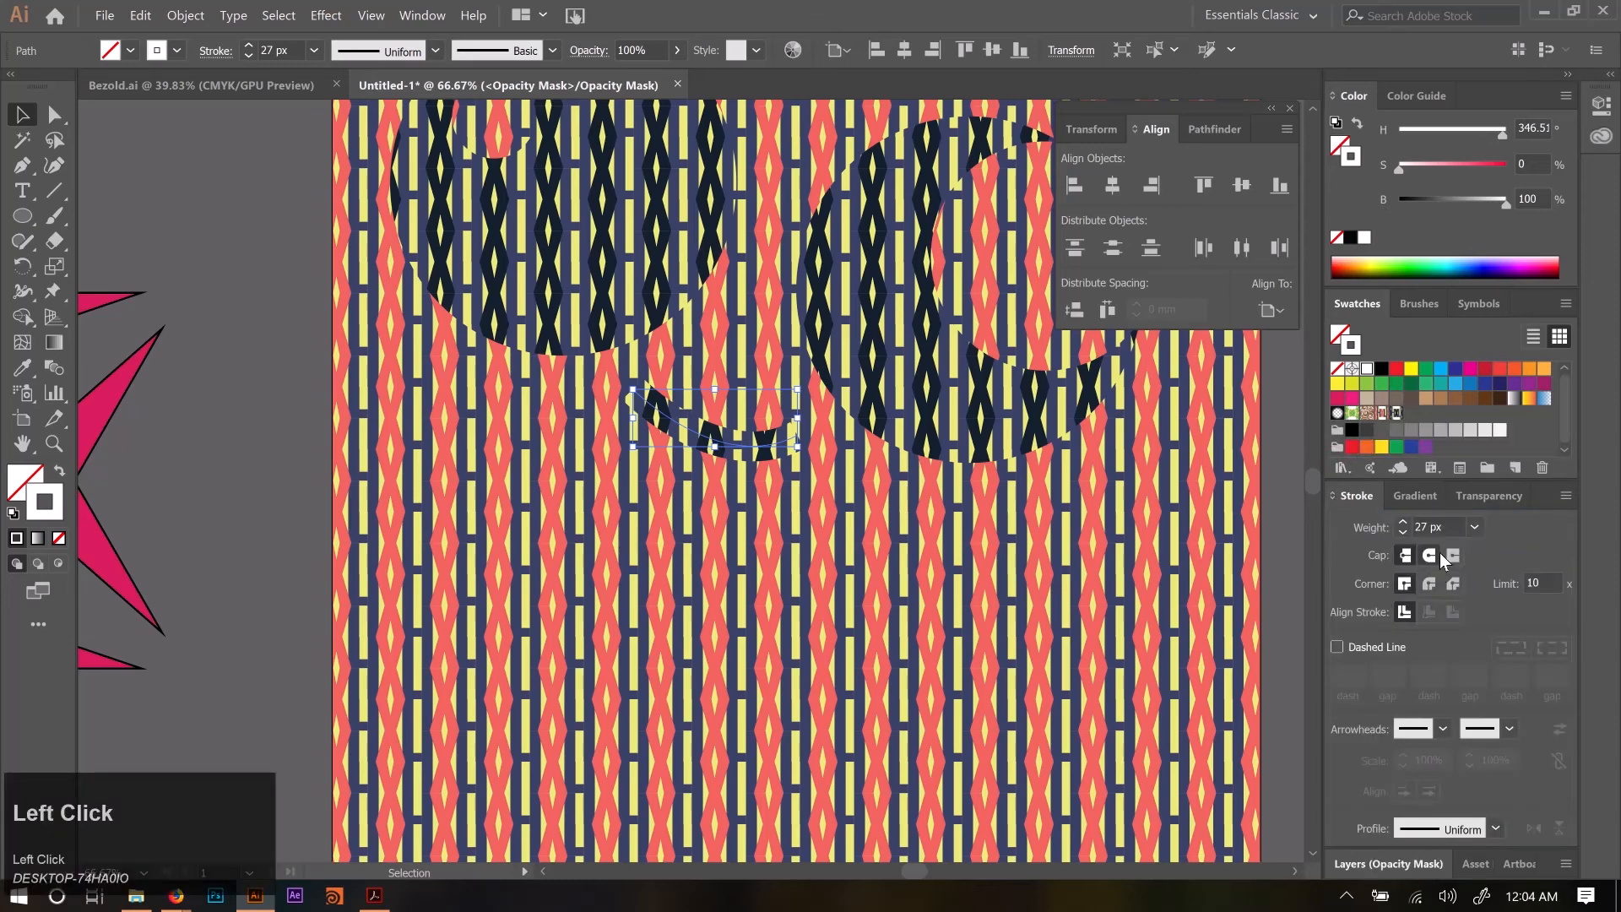
click(1404, 522)
click(1404, 521)
click(1404, 522)
click(1404, 522)
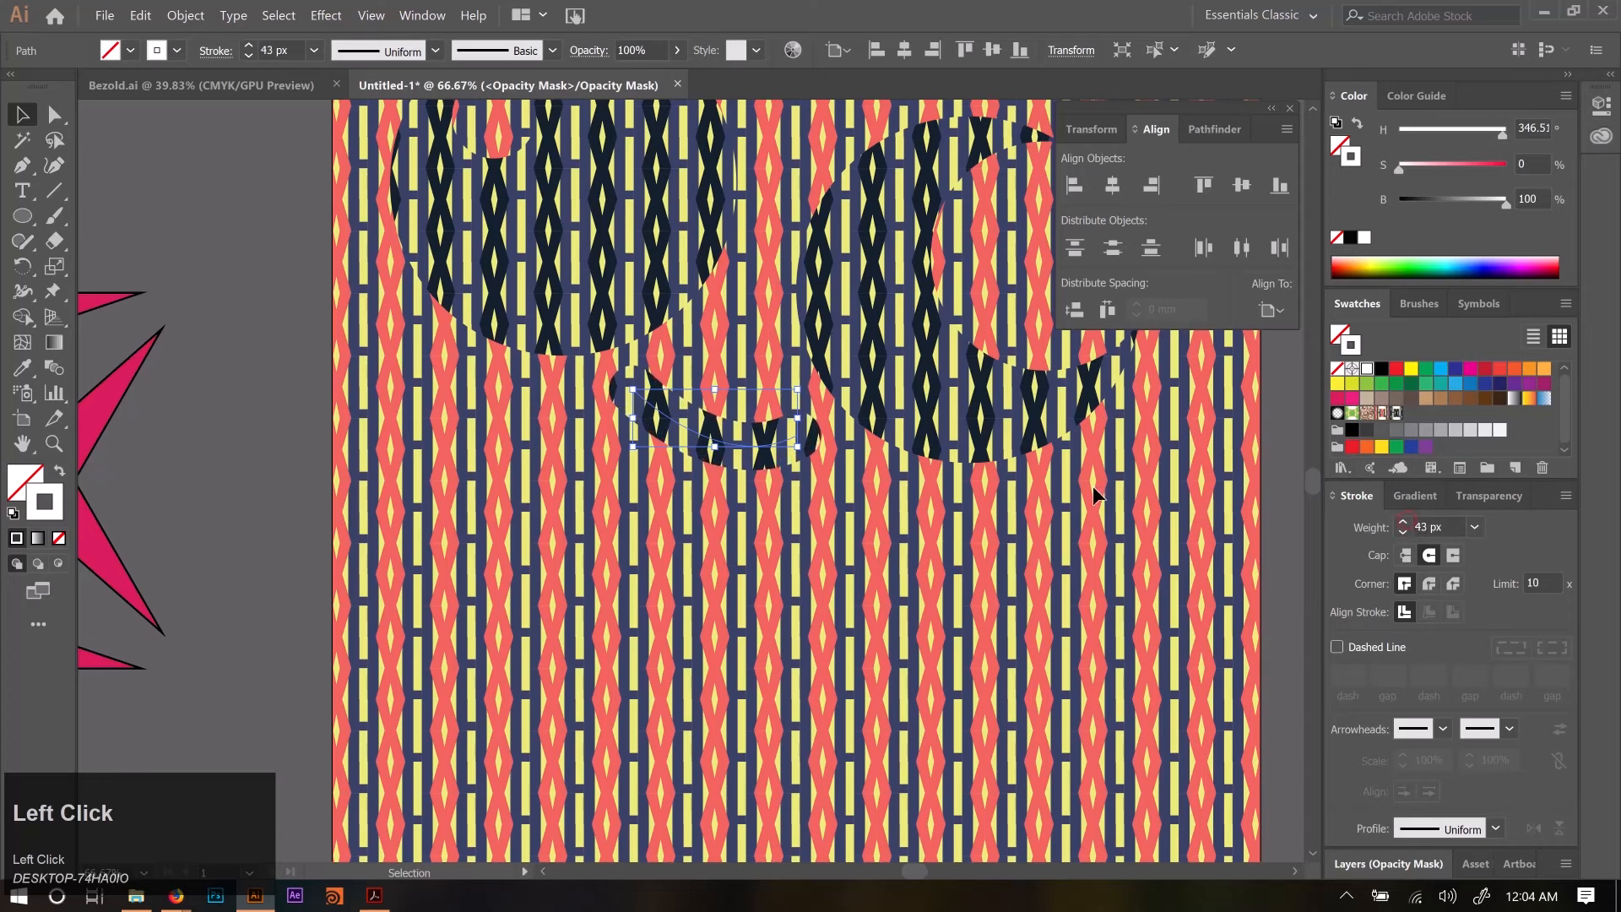
Move the curved mouth path slightly down from the two eyes.
scroll(1089, 473, down, 2)
click(863, 855)
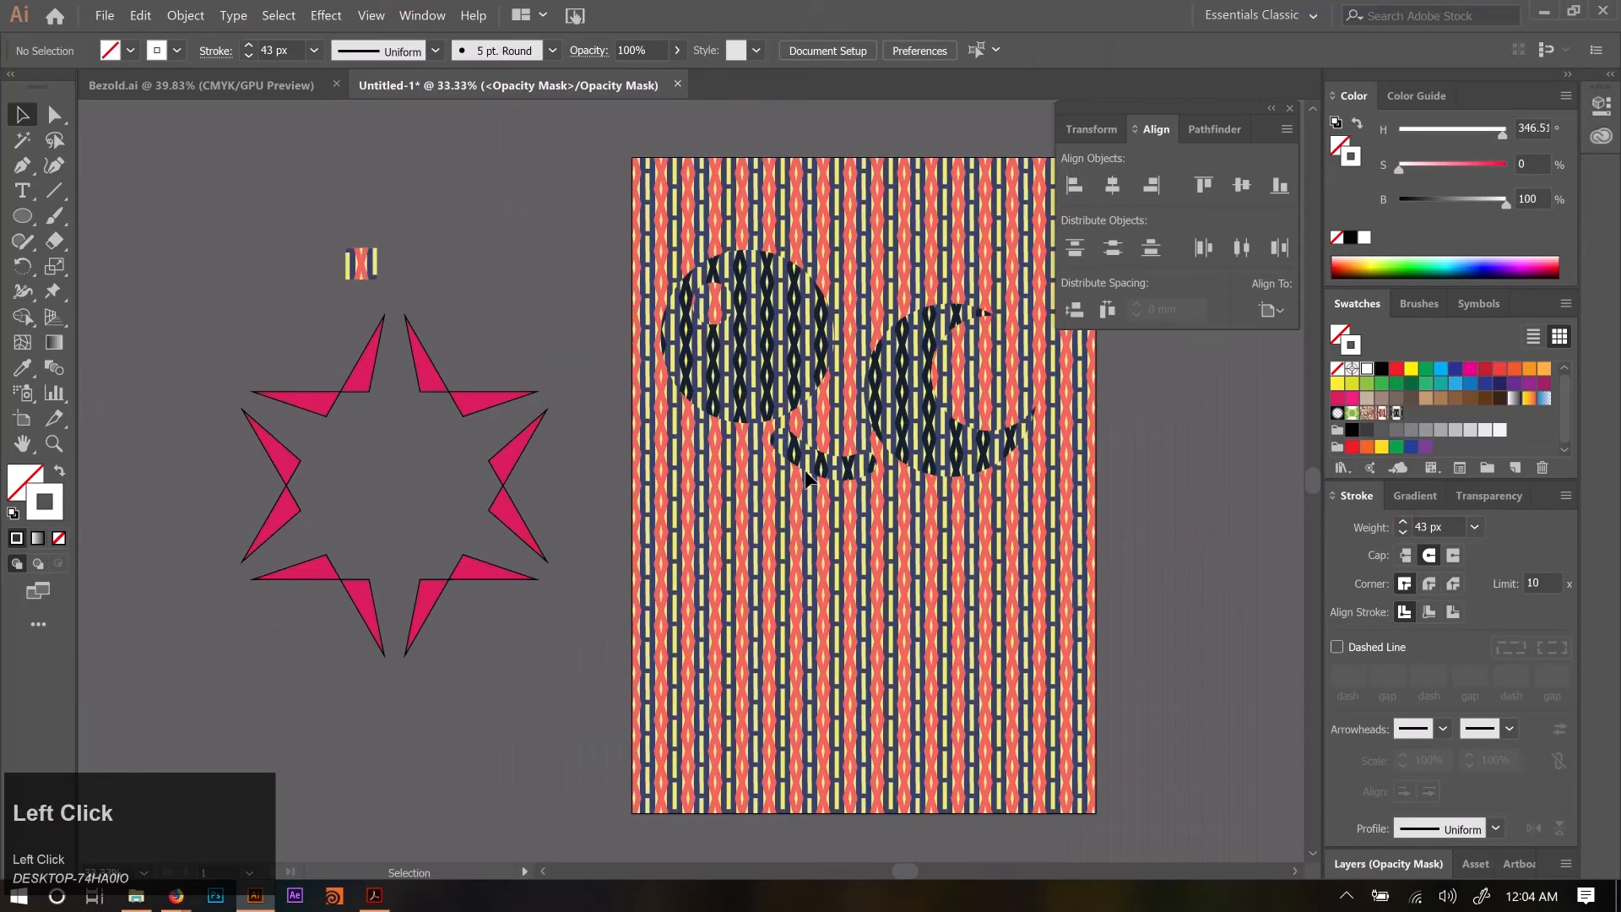
click(824, 460)
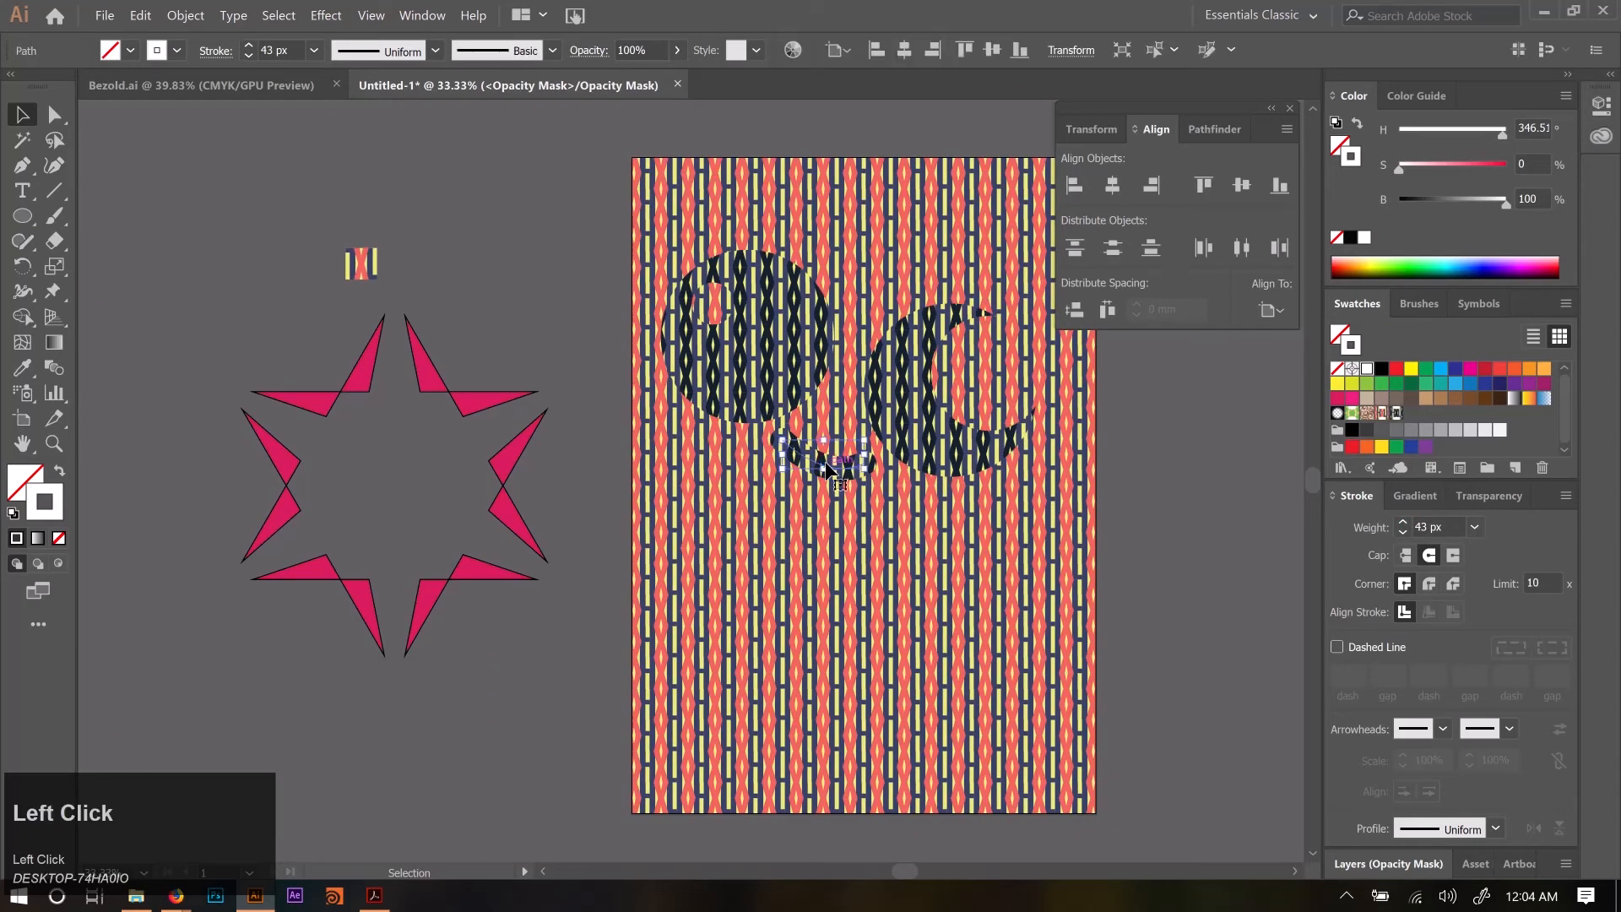
drag(832, 465, 837, 476)
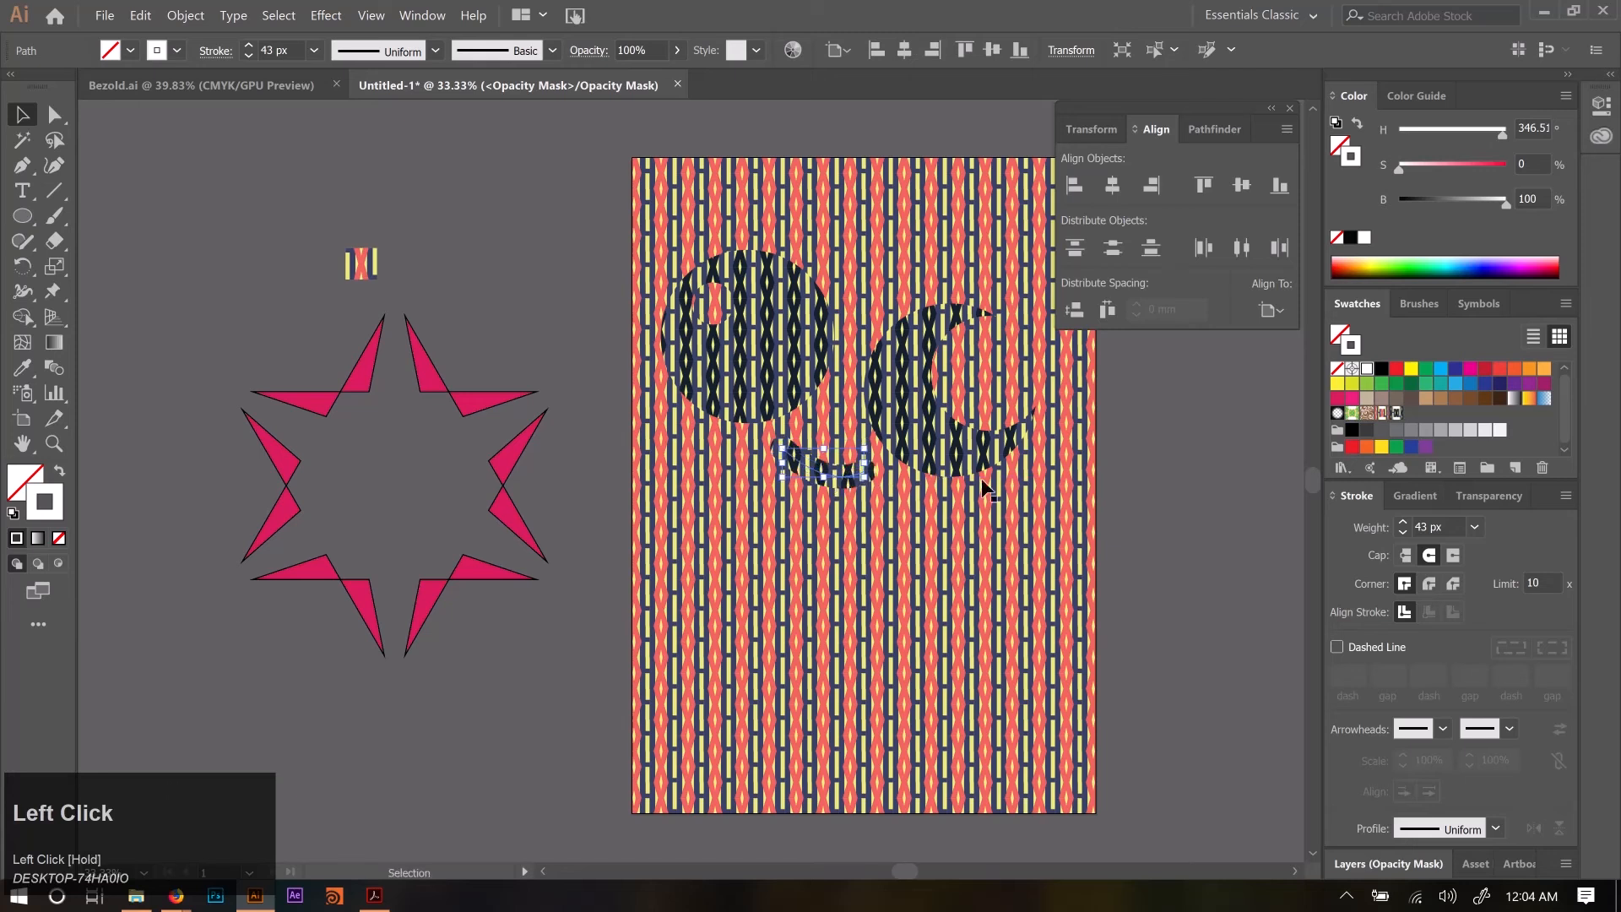
Scale the right eye's black pupil circle down proportionally about its centre so it fits inside the eye.
click(1009, 384)
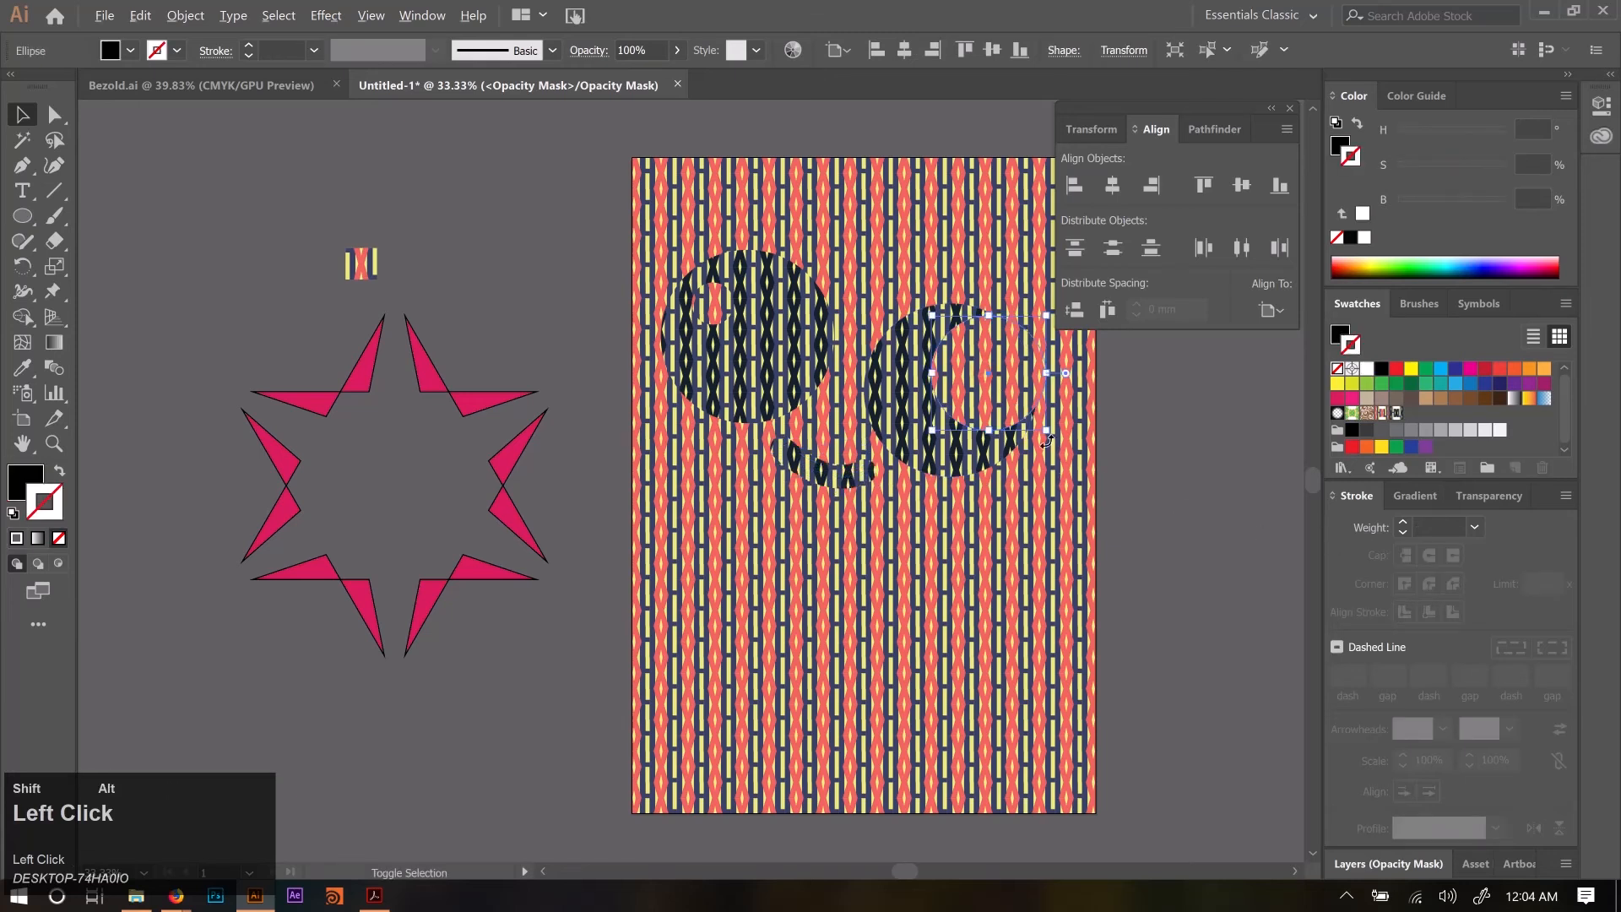
drag(1049, 436, 993, 383)
click(1207, 503)
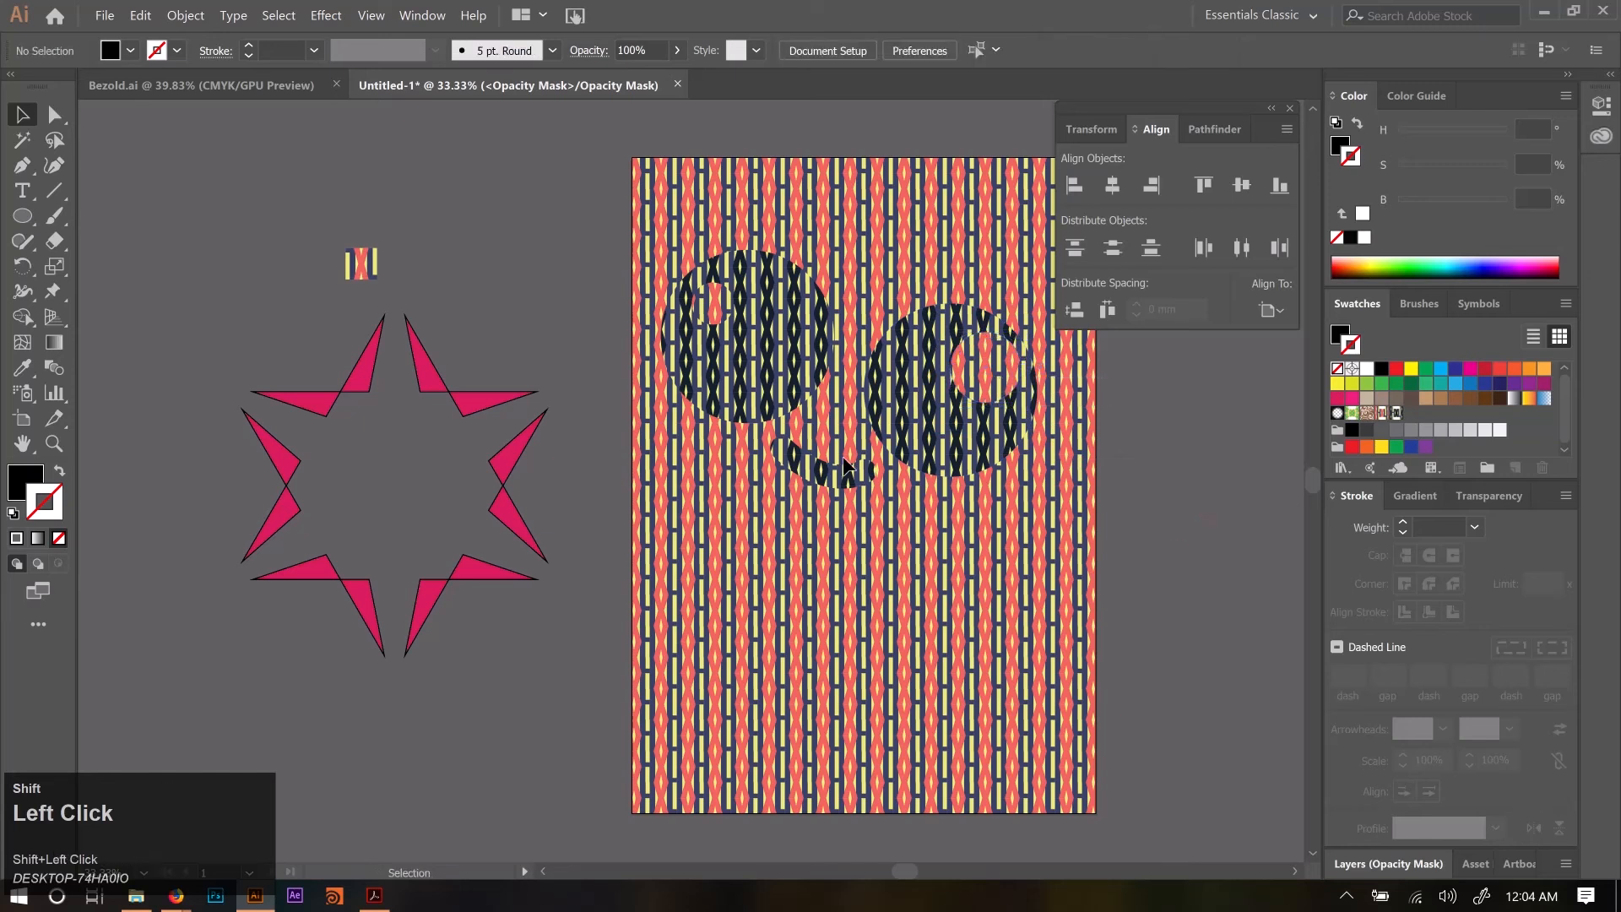
Group both eyes and the mouth slightly lower on the artboard, and rotate the group clockwise into a steep tilt.
drag(1238, 664, 691, 174)
drag(928, 442, 937, 488)
ctrl+click(937, 488)
key(ctrl+g)
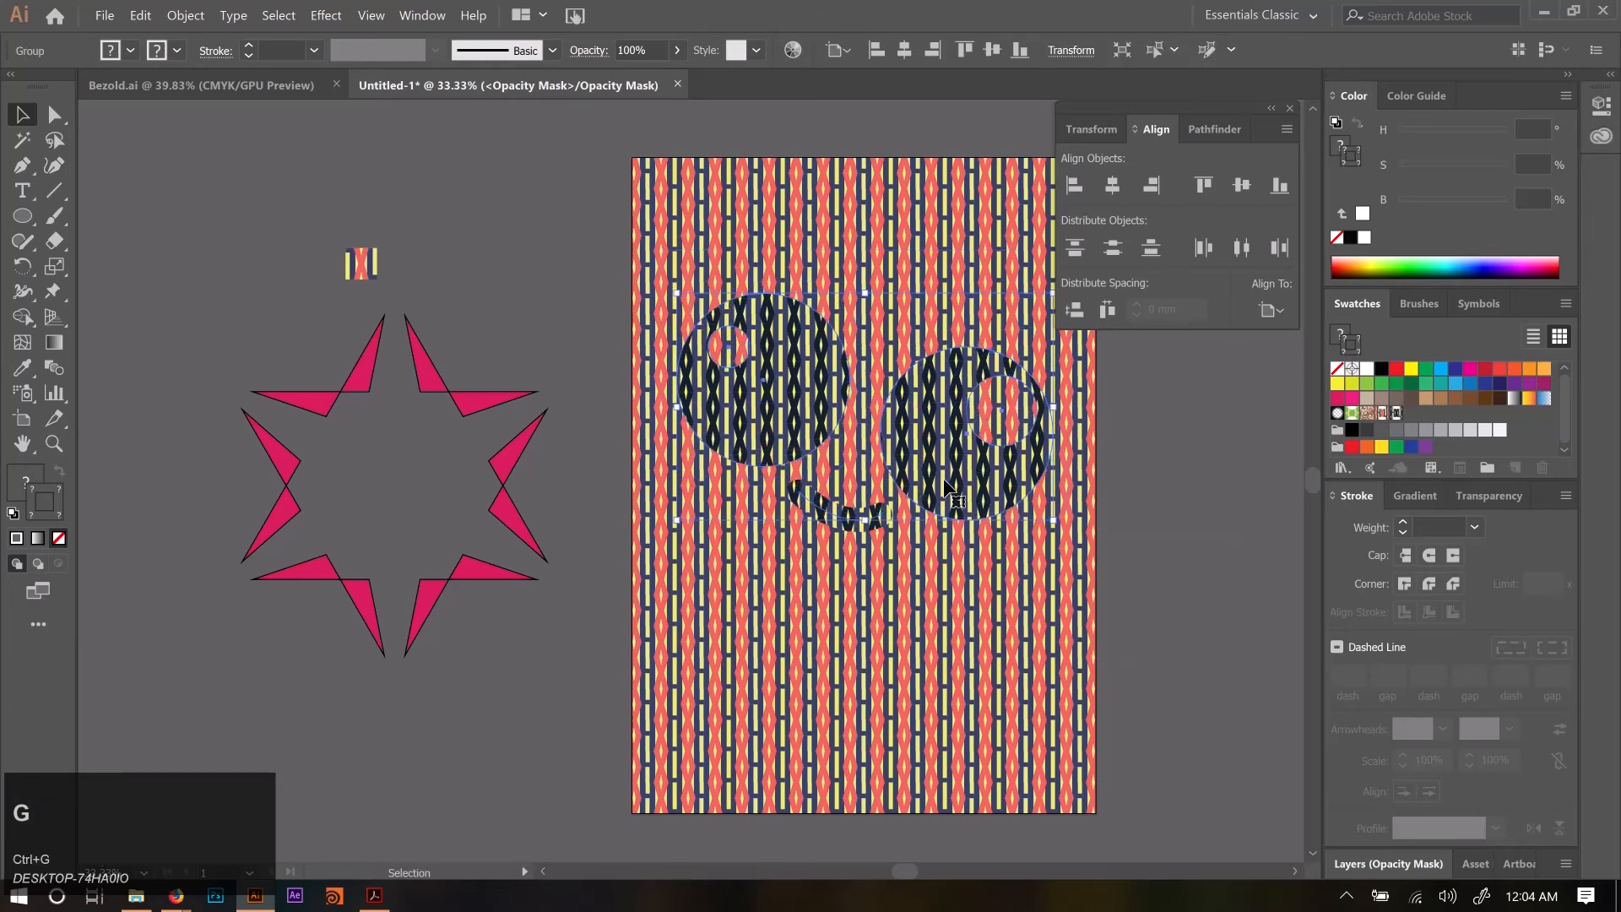
drag(1055, 528, 878, 511)
click(1178, 630)
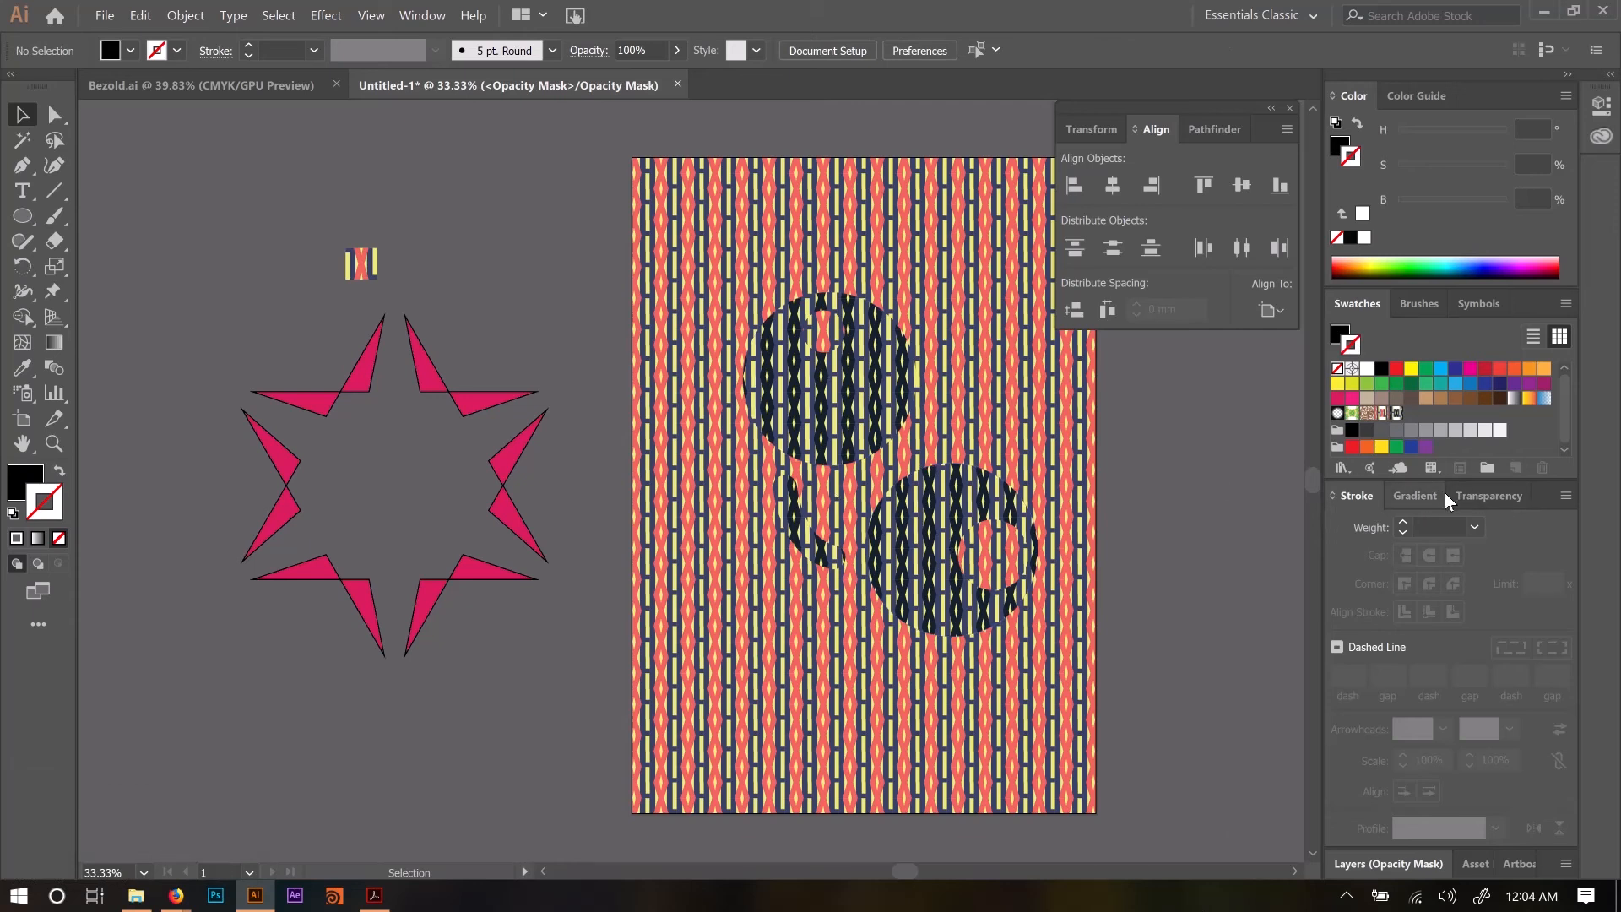
Exit opacity mask editing and return to the masked navy pattern rectangle in the normal layers.
click(1485, 498)
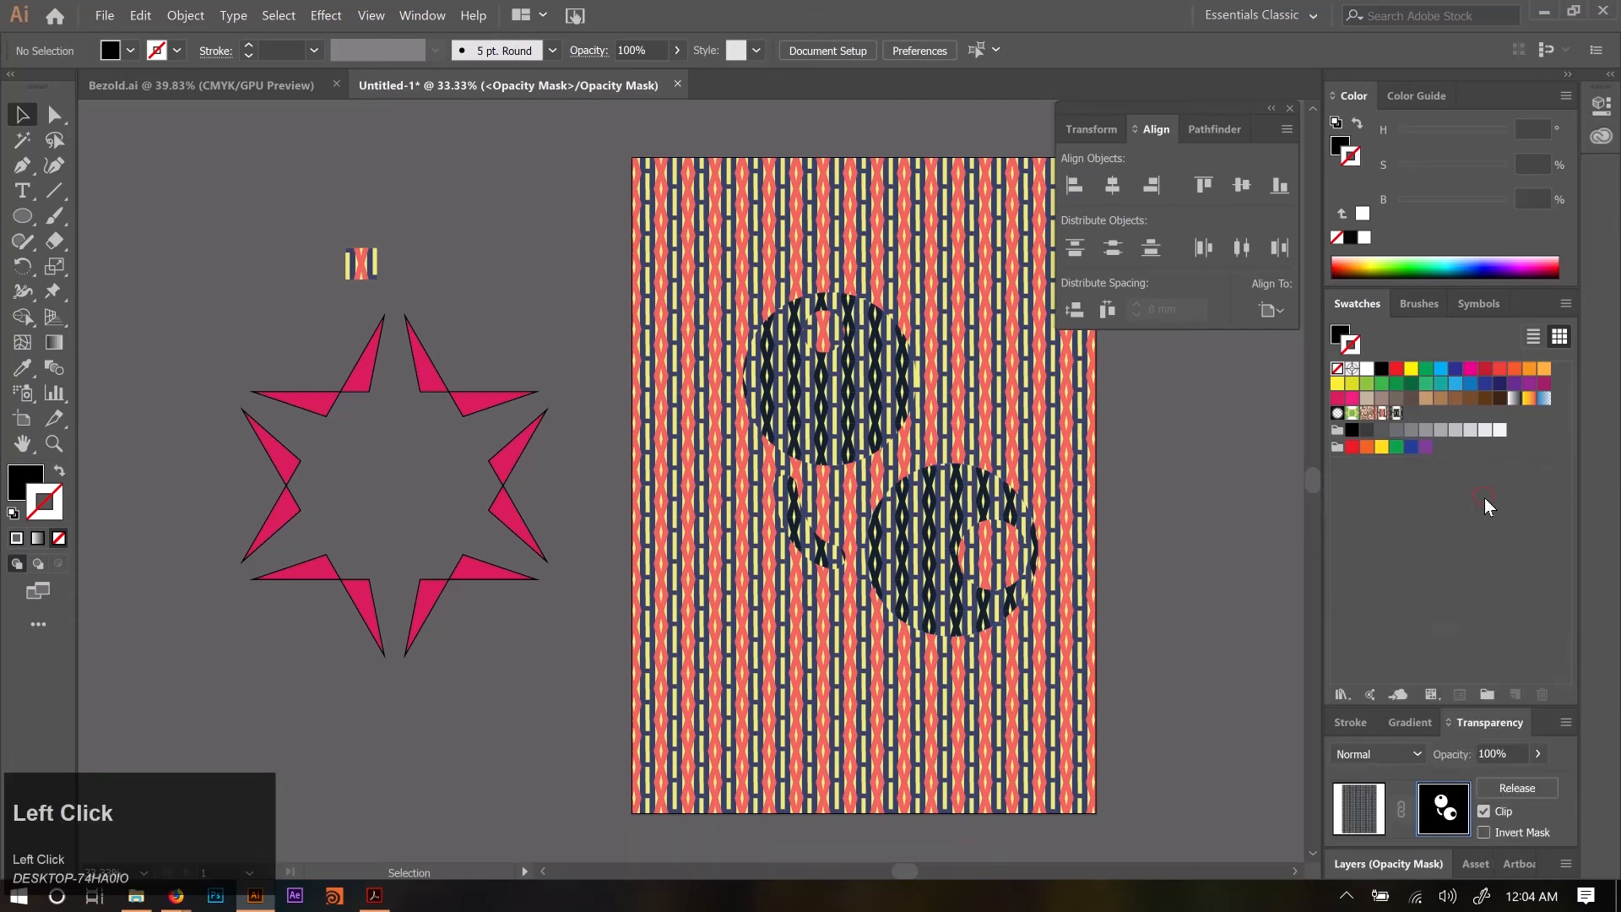
click(1360, 863)
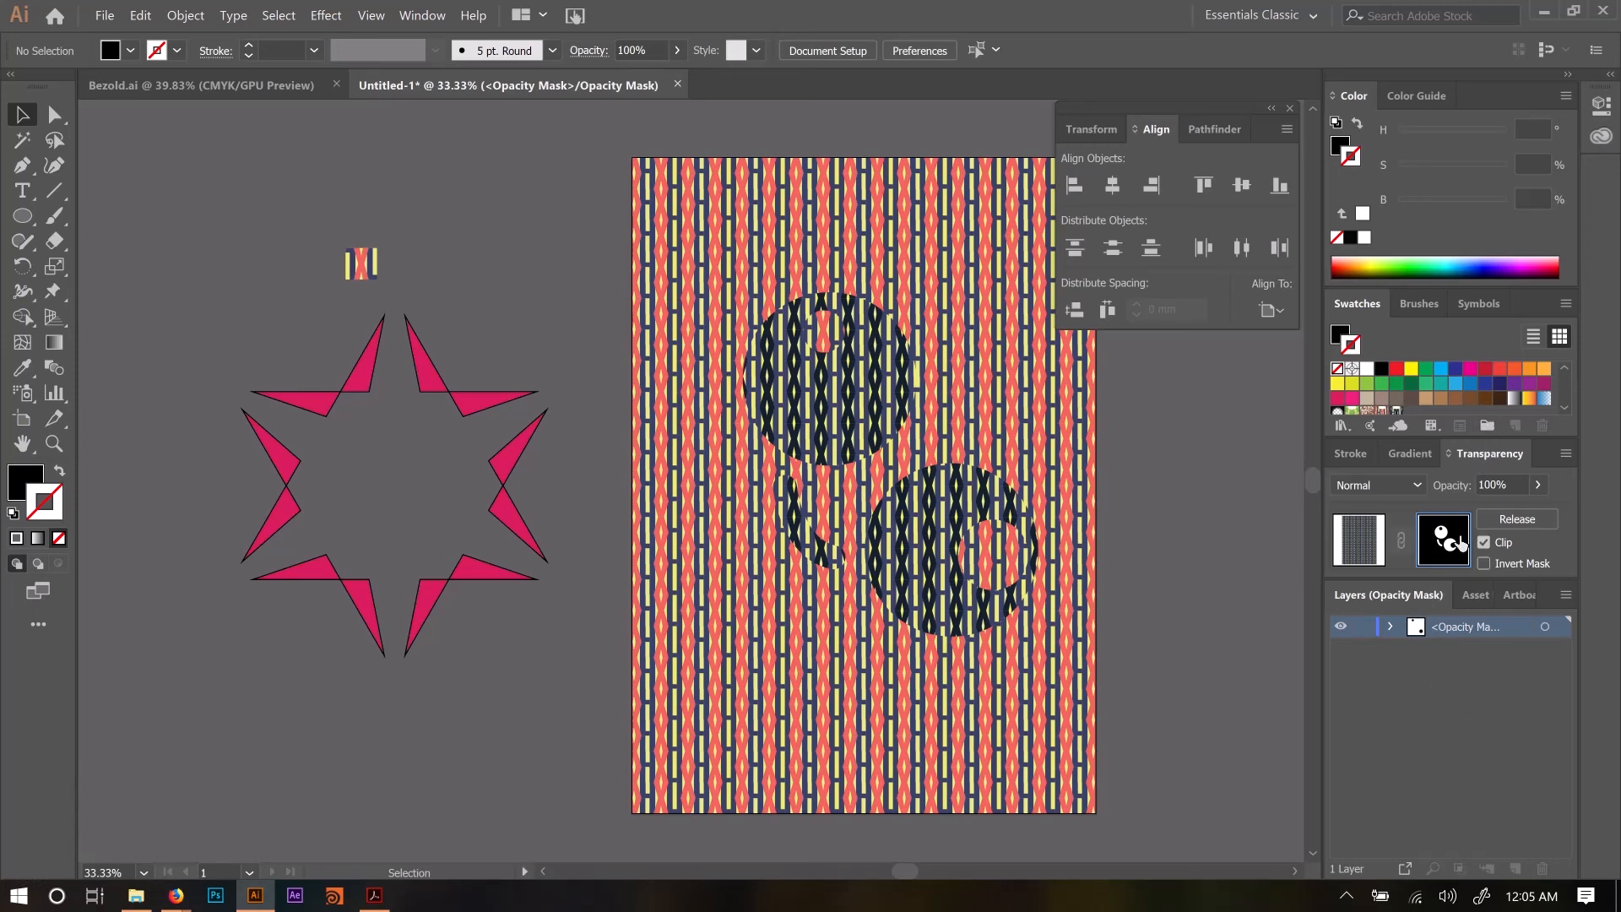
click(1365, 540)
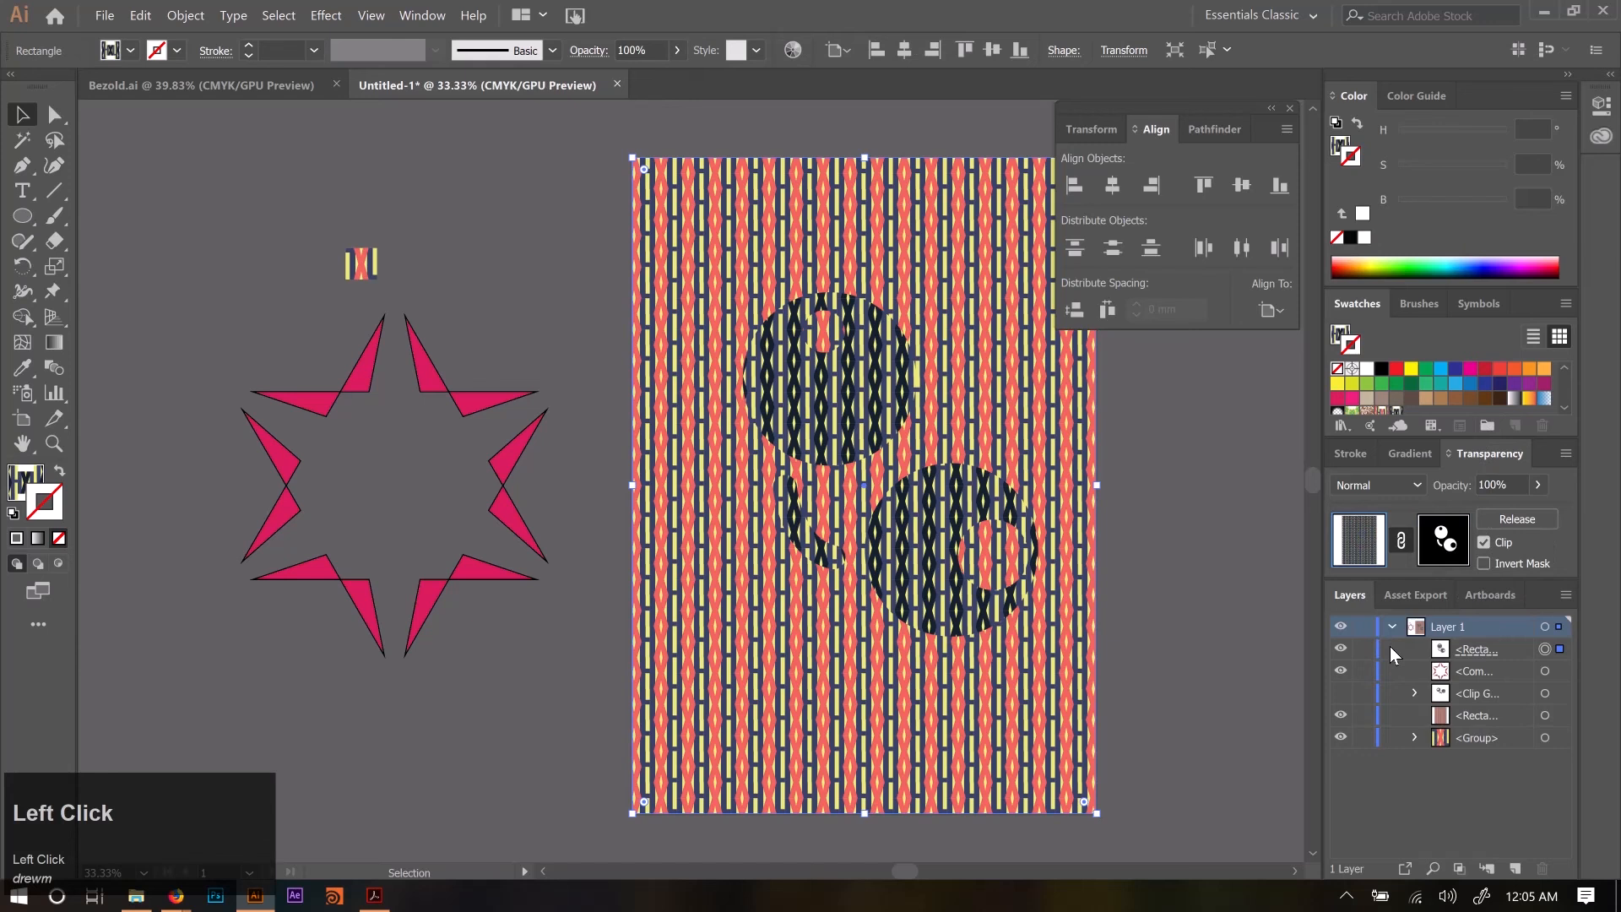
click(1425, 555)
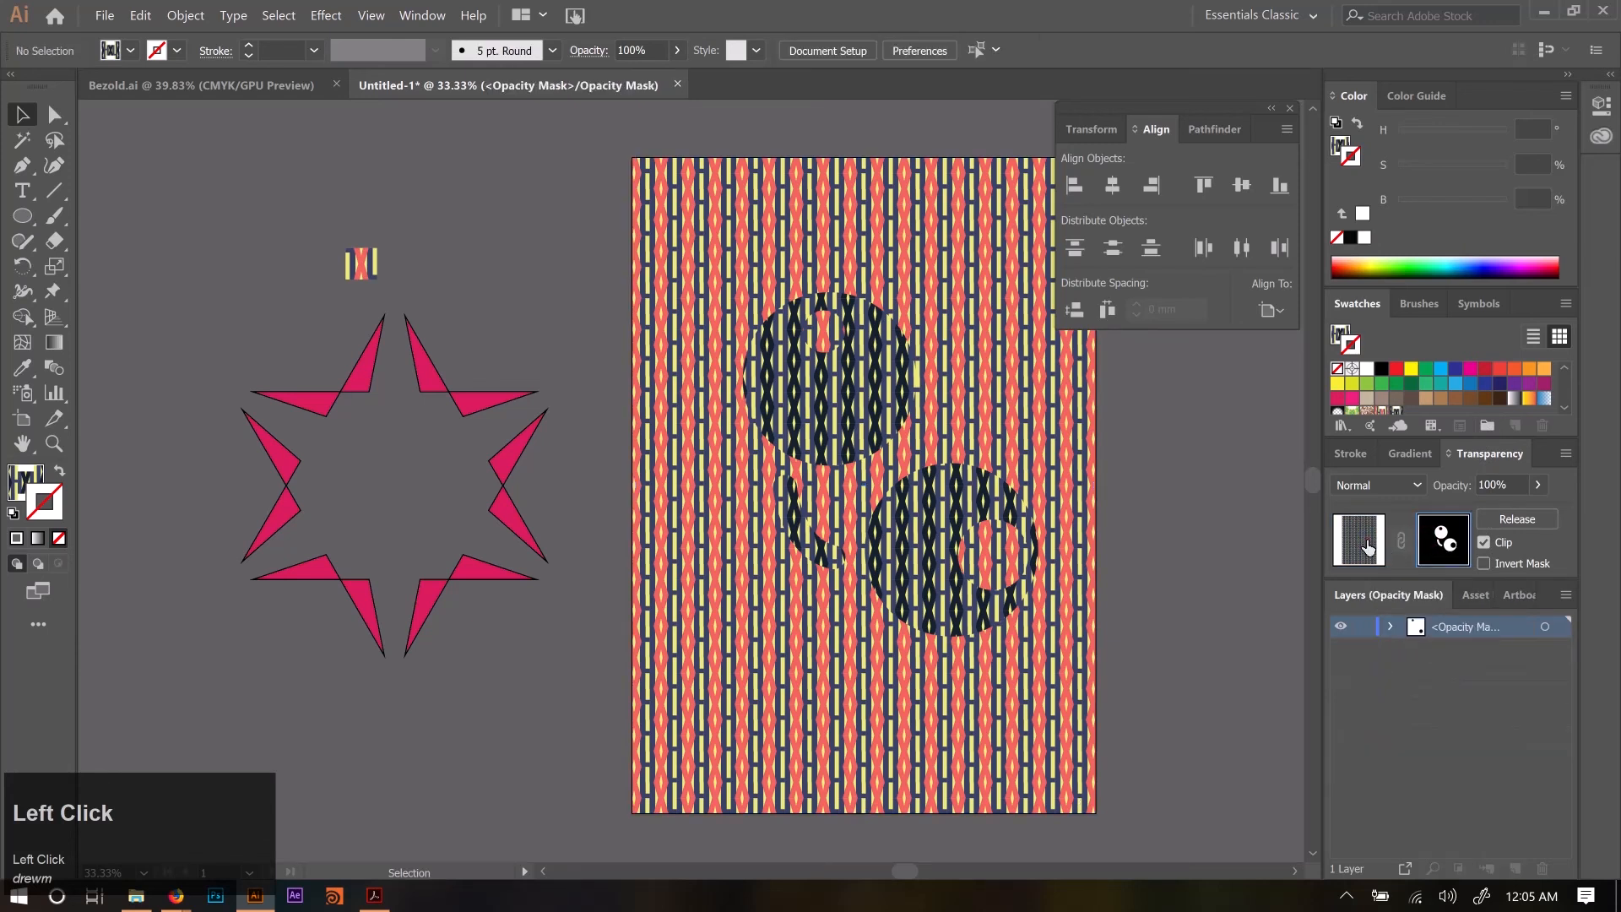
click(1369, 545)
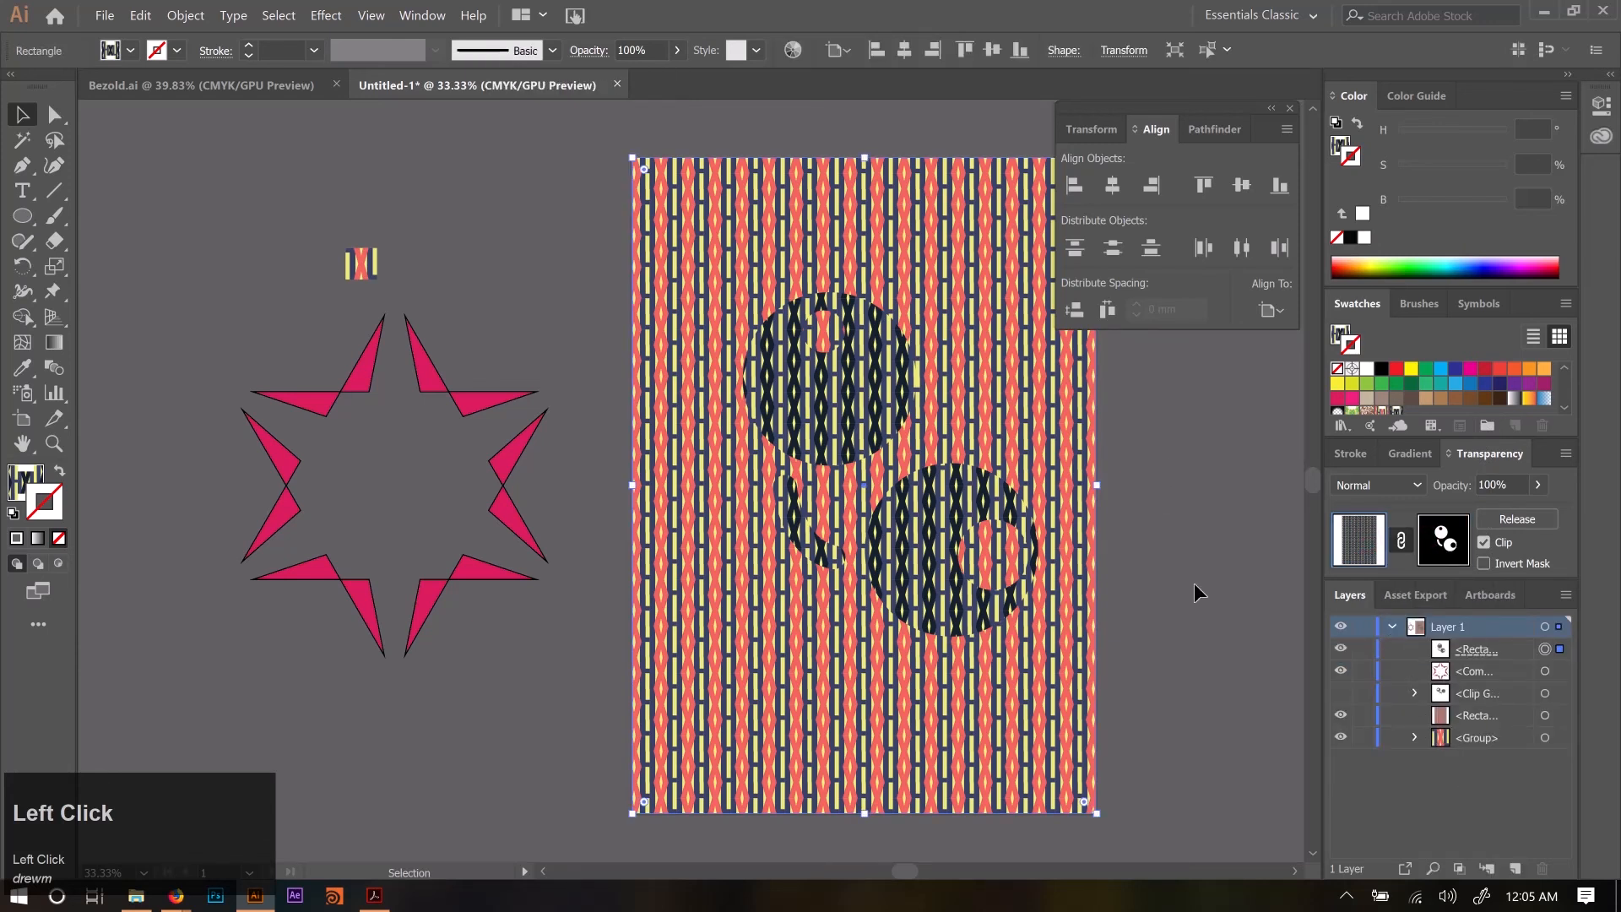
Delete the pink star shapes and the small pattern tile lying beside the artboard.
scroll(865, 422, up, 2)
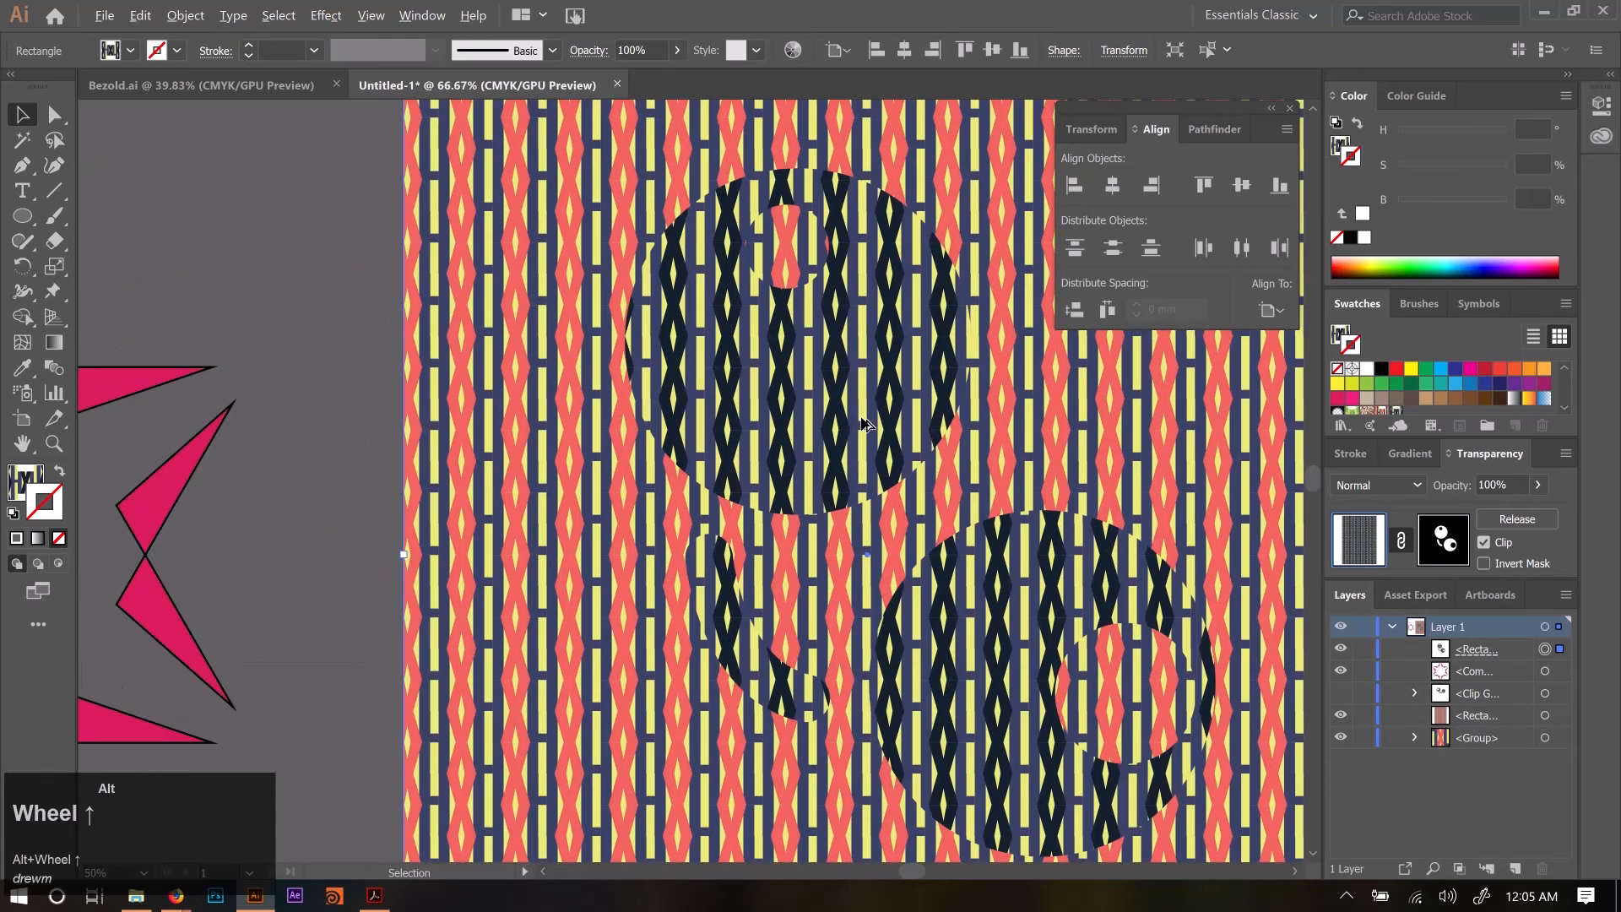
scroll(961, 494, down, 3)
drag(285, 281, 586, 727)
key(Delete)
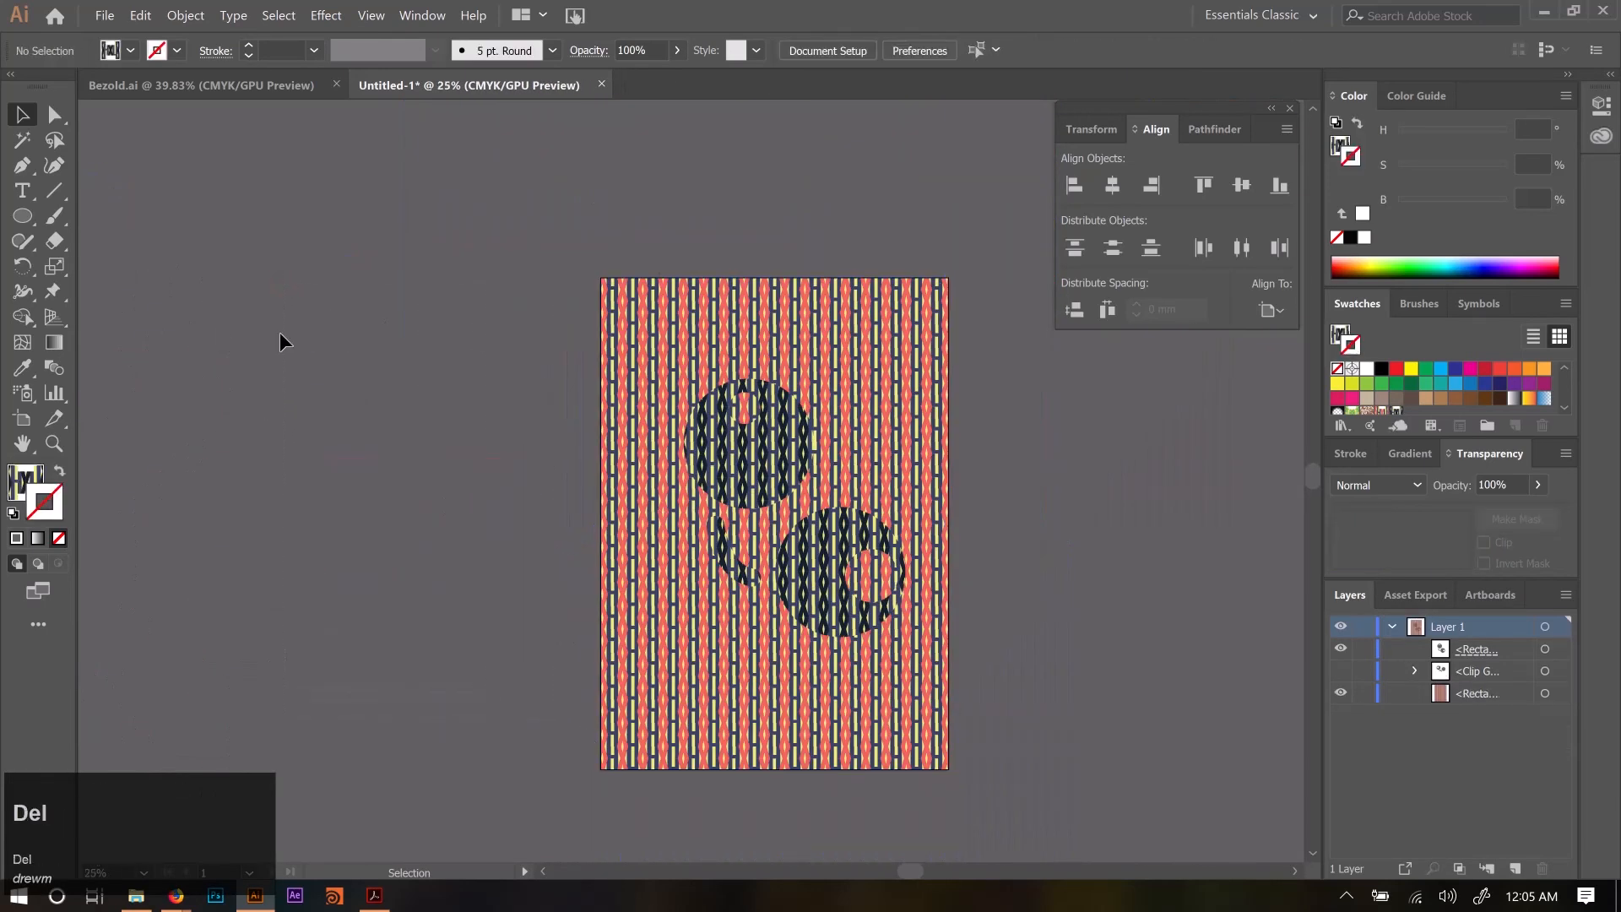
scroll(913, 532, down, 1)
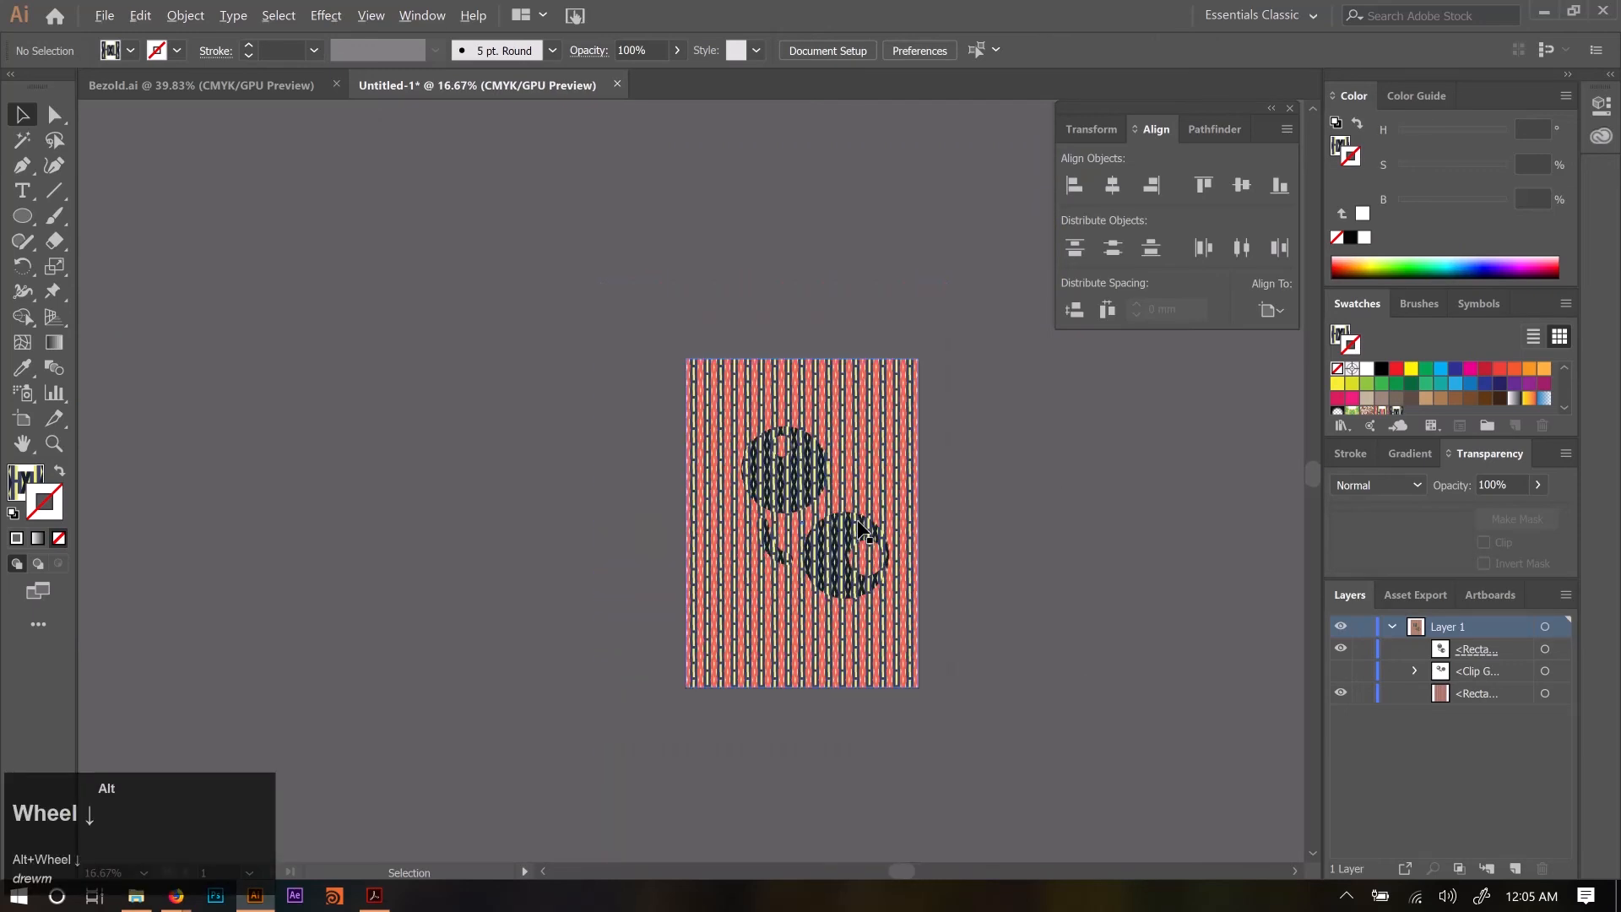
scroll(913, 532, up, 2)
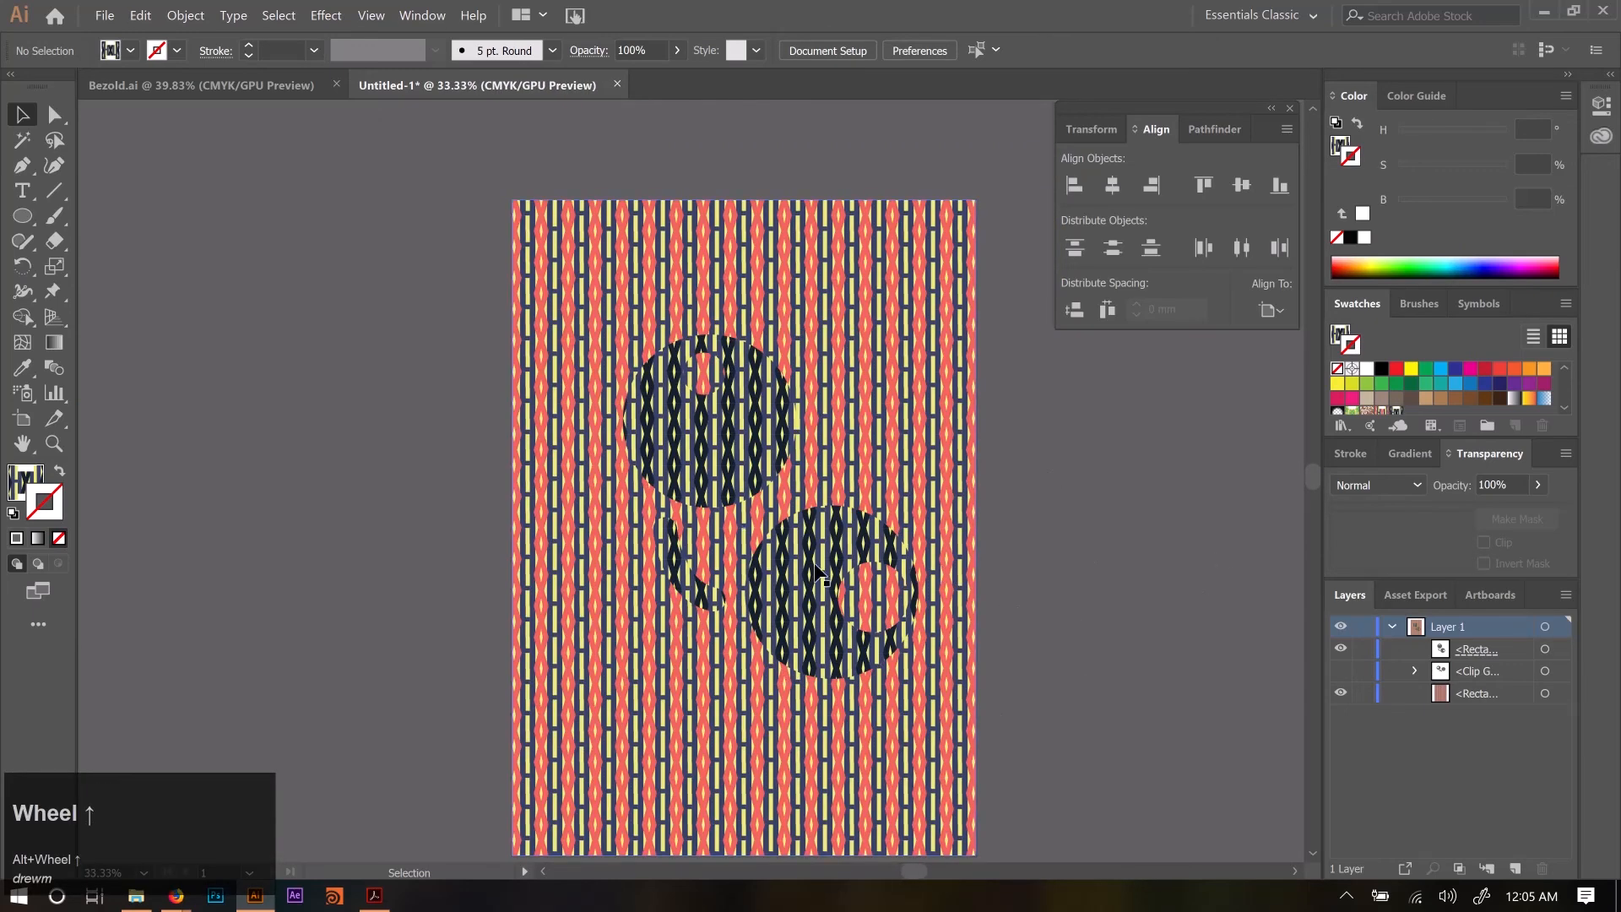
key(space)
mouse_move(765, 646)
mouse_down()
mouse_move(817, 536)
mouse_move(763, 617)
mouse_up()
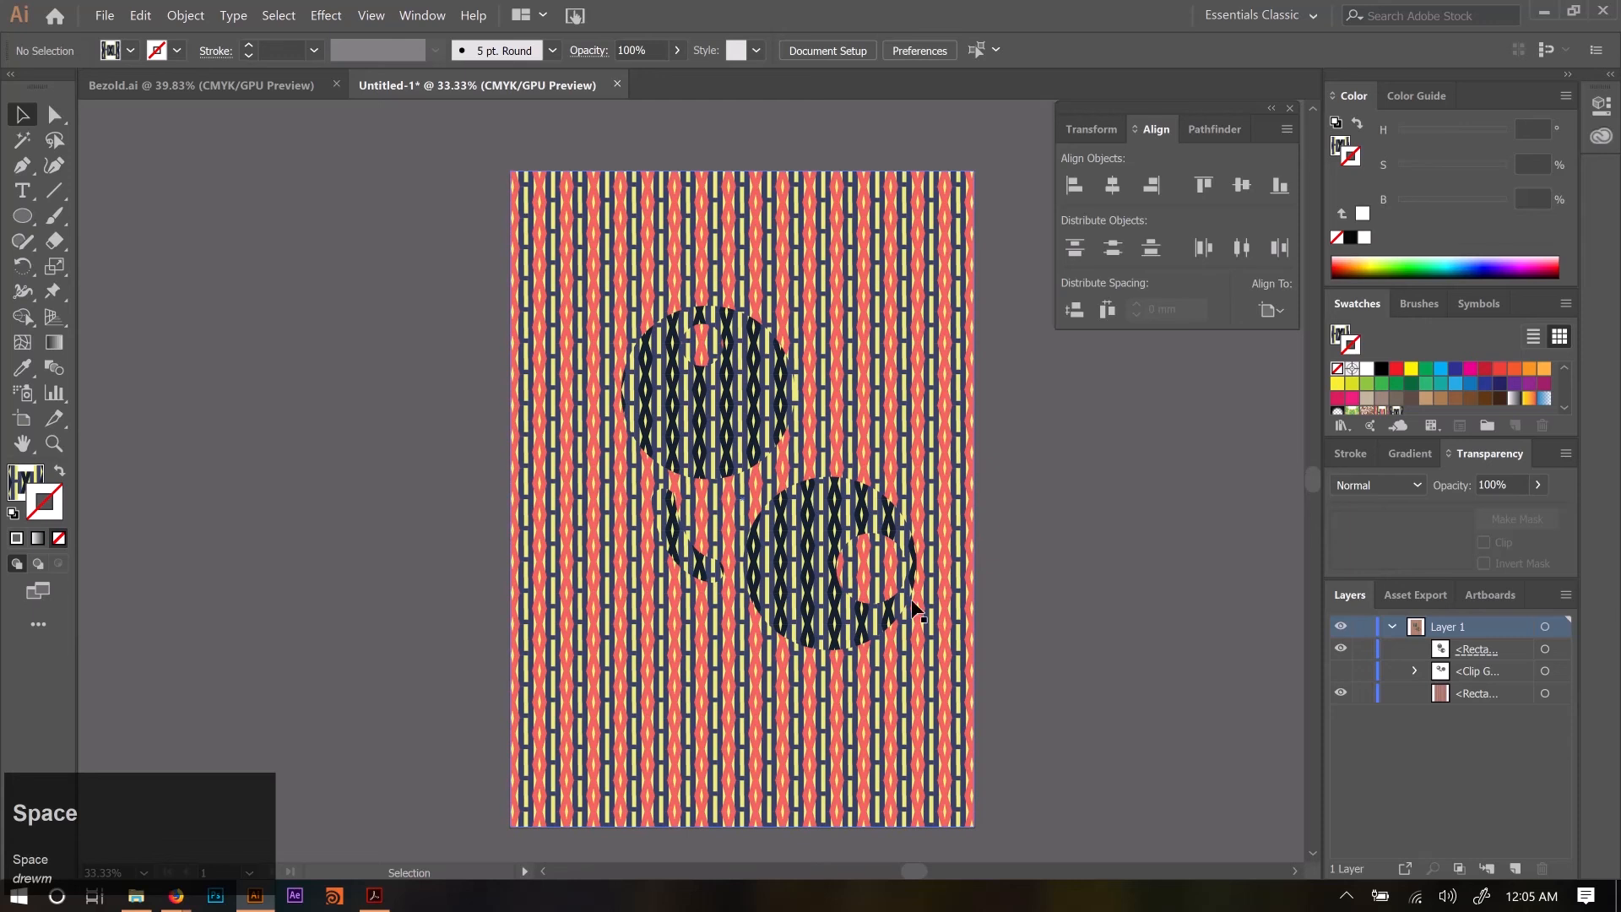